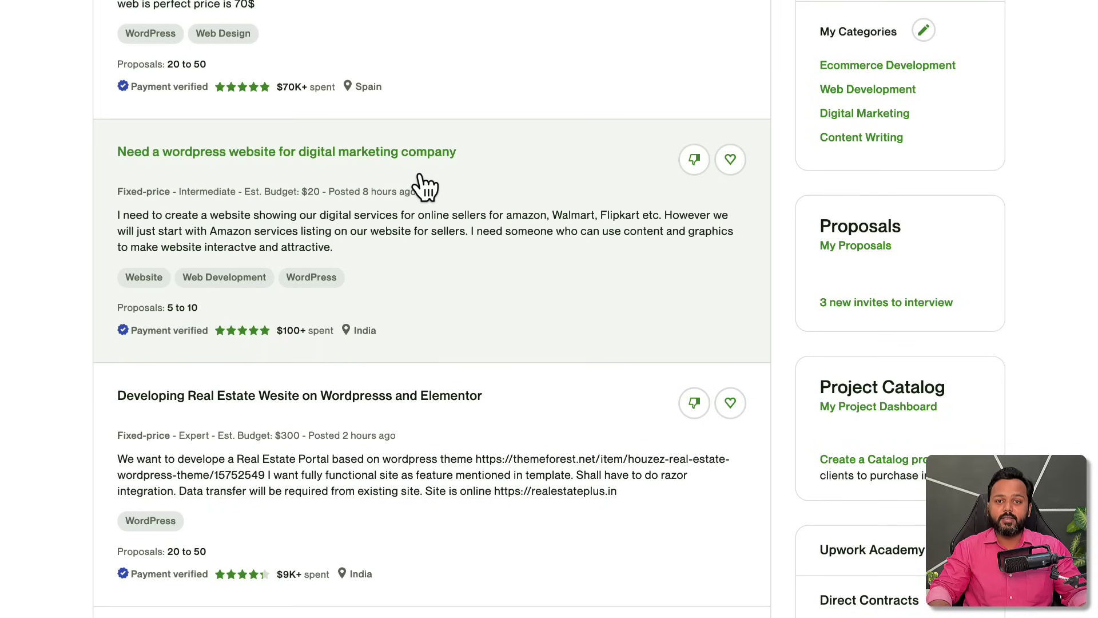
- Scroll through the Upwork job feed to review WordPress postings like the real estate and 4 page website jobs
scroll(314, 436, down, 2)
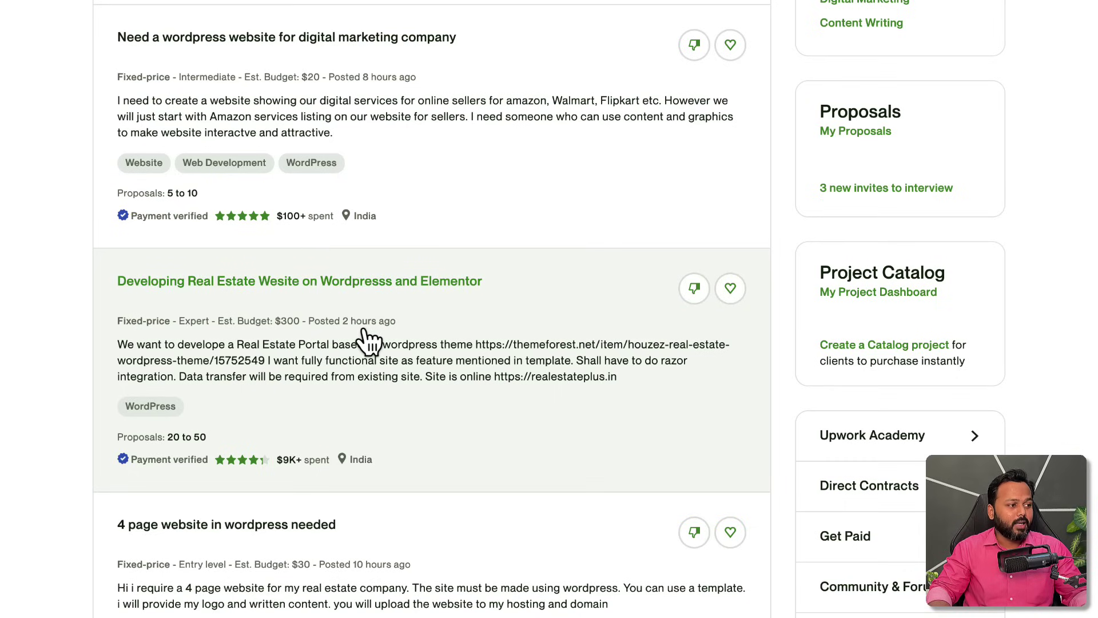
scroll(448, 453, down, 5)
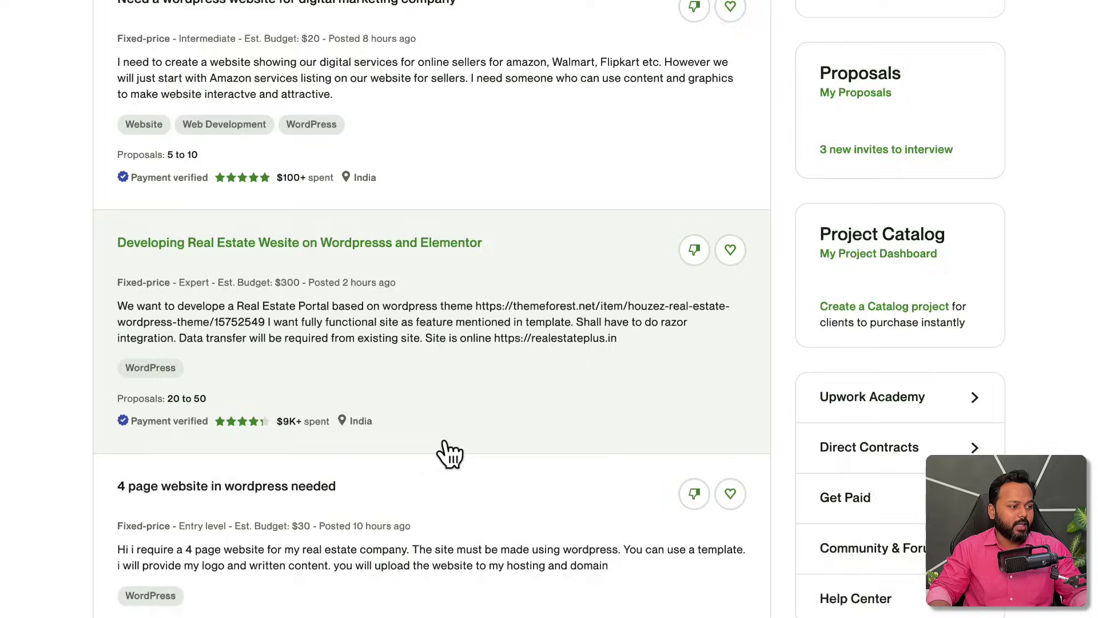
scroll(449, 454, up, 5)
scroll(449, 453, up, 8)
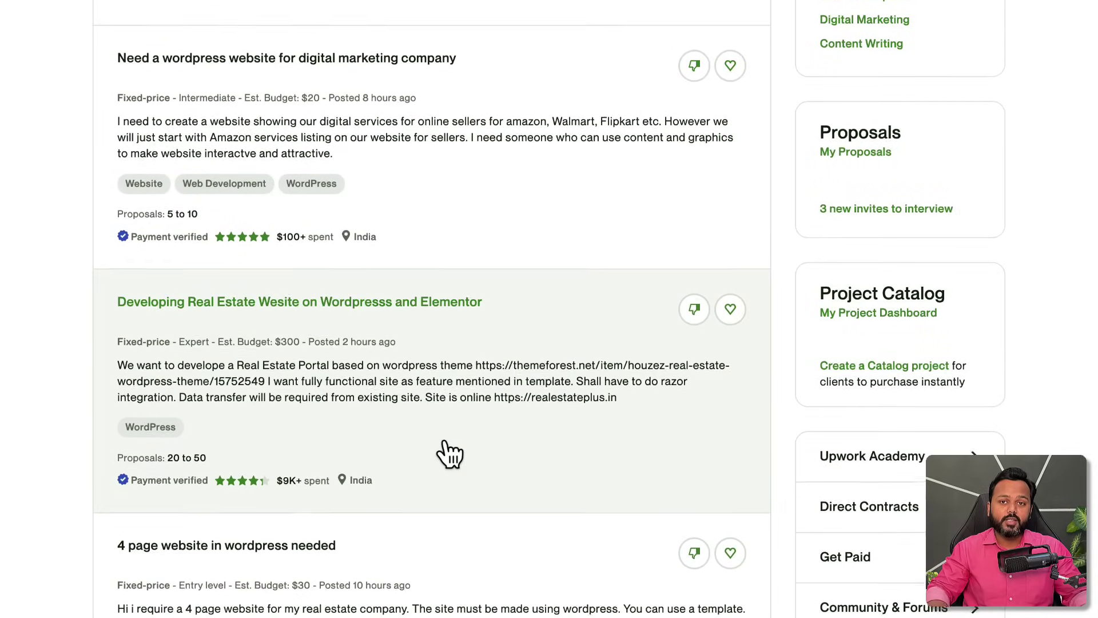
scroll(449, 454, up, 3)
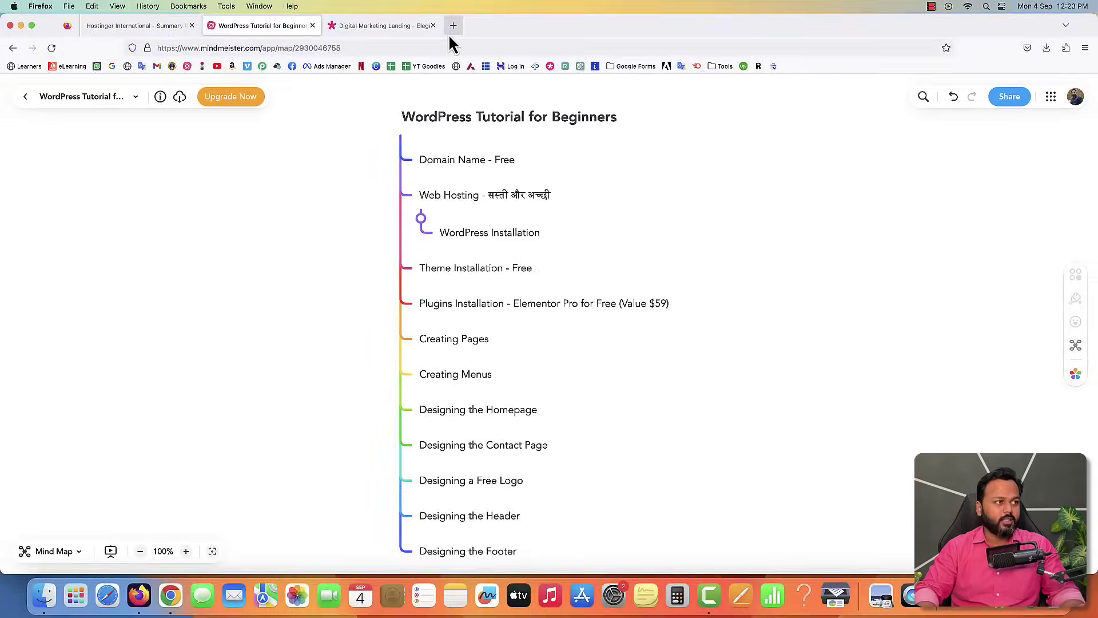
- Open amazon.in and flipkart.com in two new browser tabs
click(452, 34)
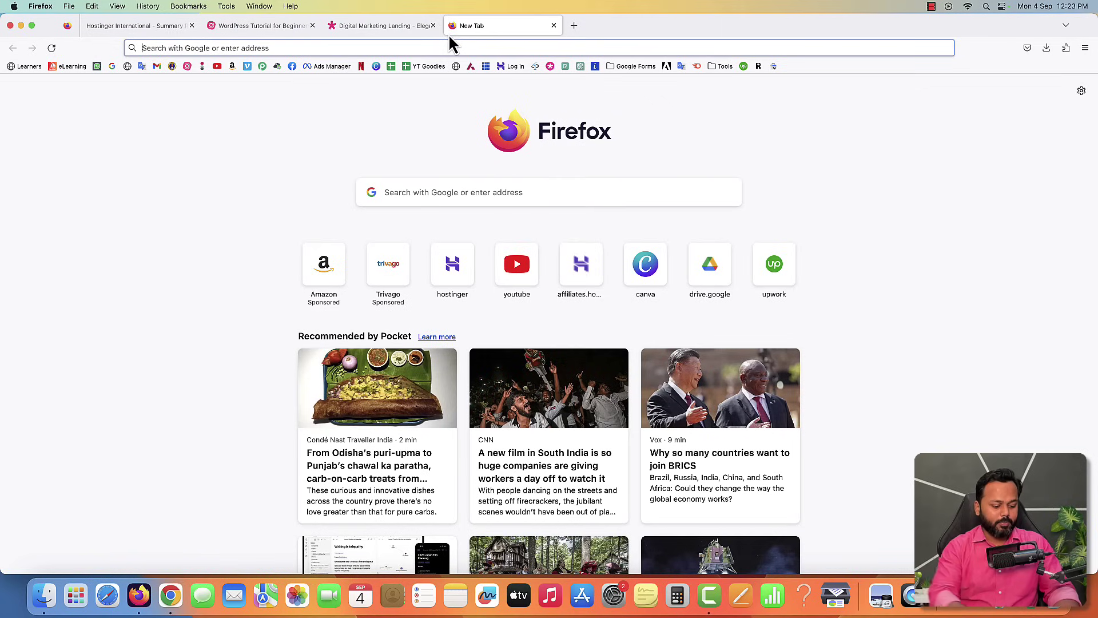
text(amazon)
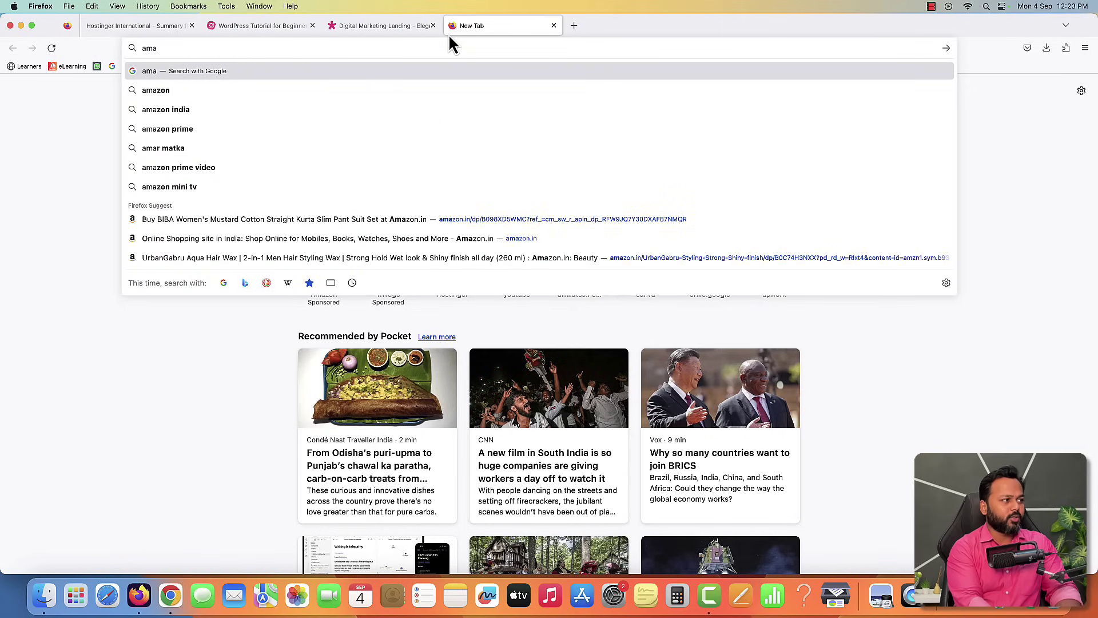
key(Return)
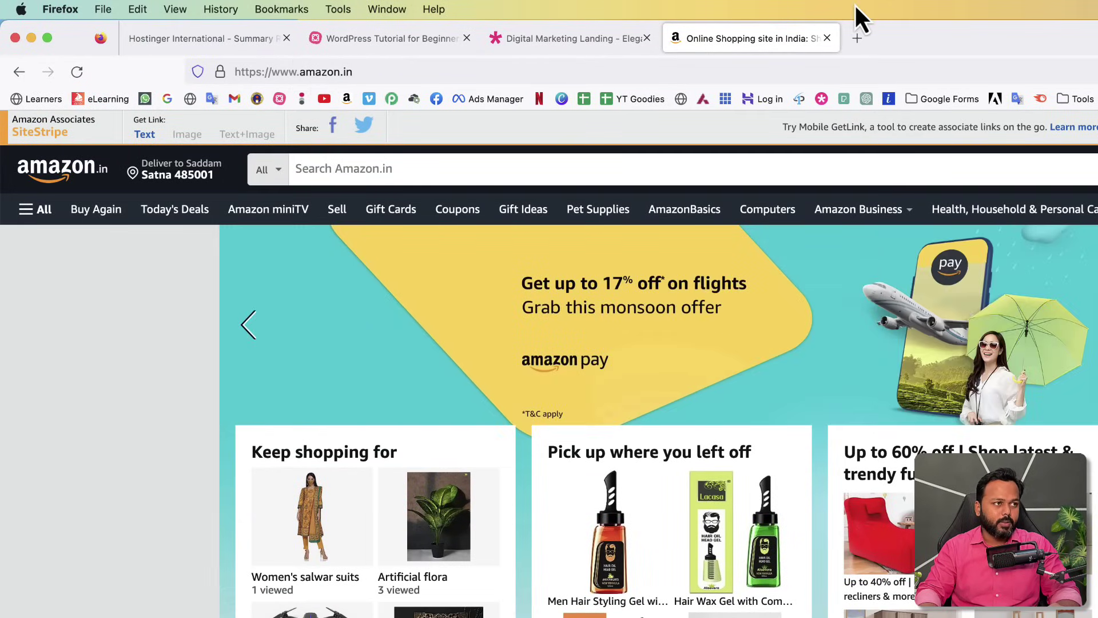
click(857, 39)
text(flipkart.com/)
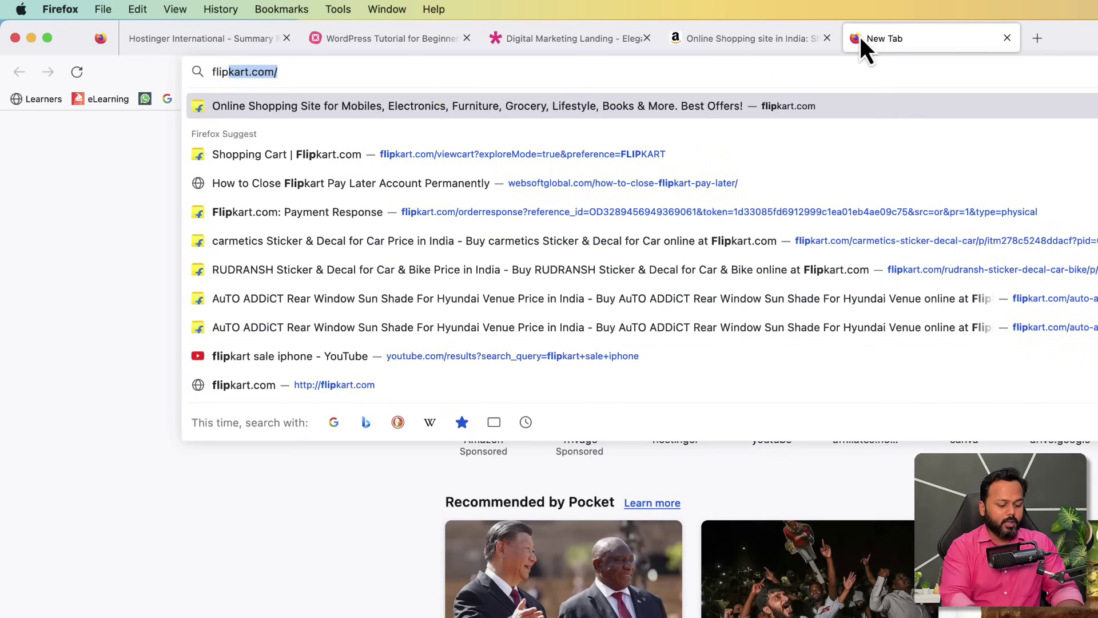
key(Return)
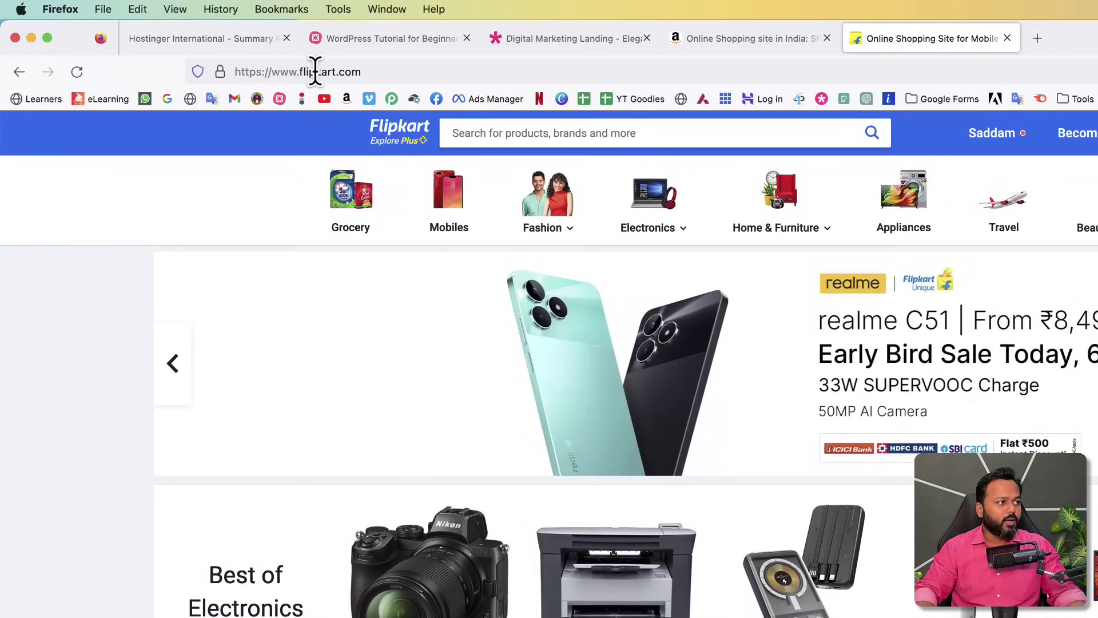
- Compare the two sites' addresses by highlighting Flipkart's .com and Amazon's .in endings
click(798, 37)
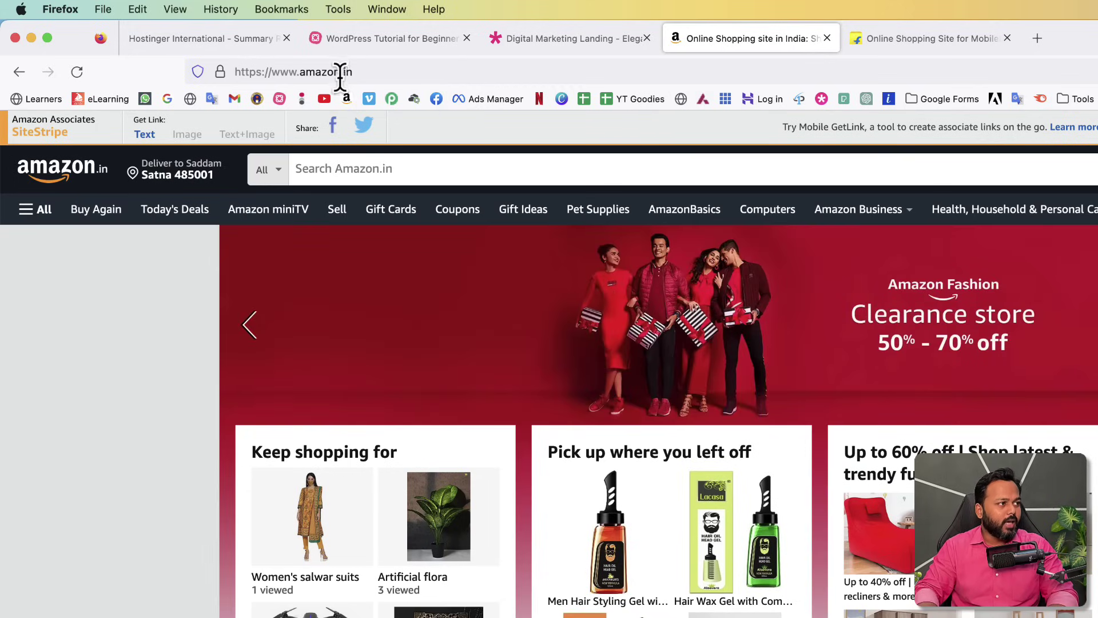
click(341, 71)
click(892, 39)
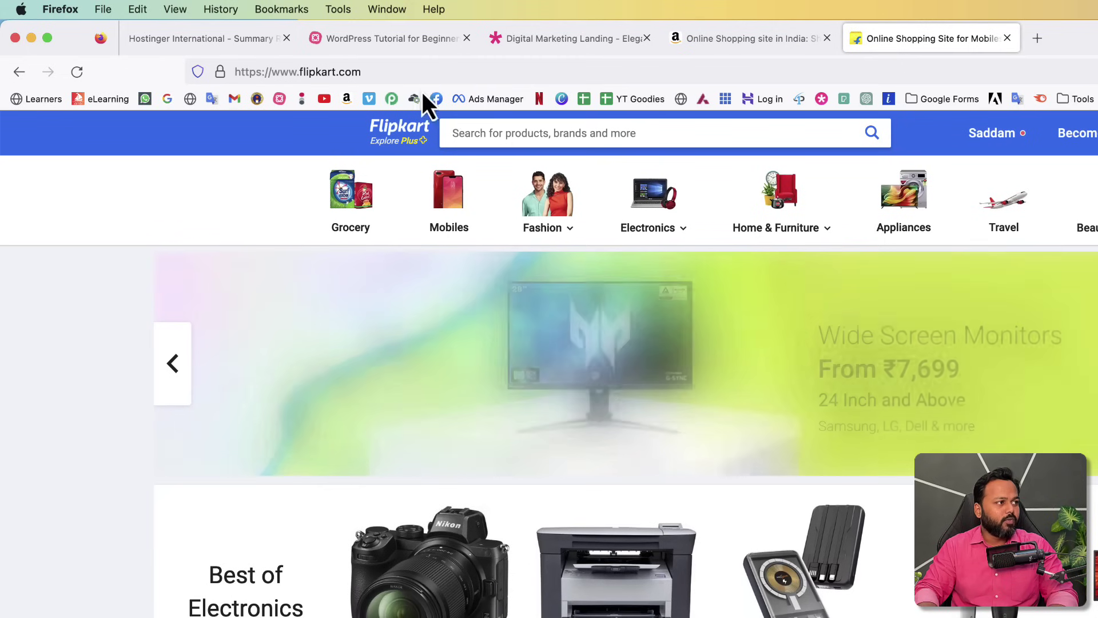
drag(336, 71, 414, 74)
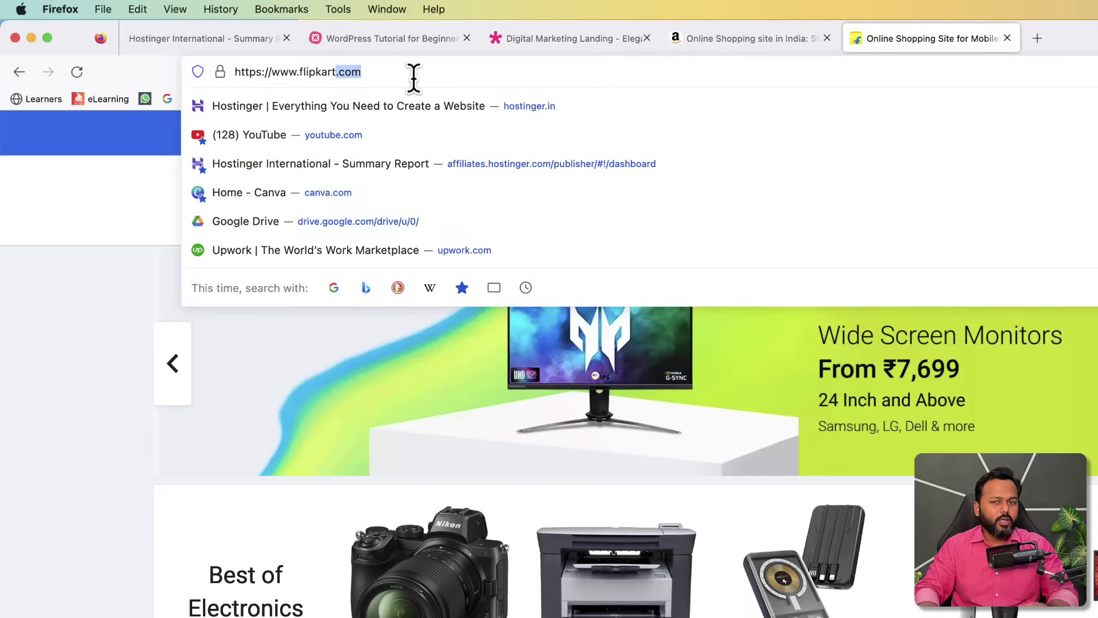
click(751, 39)
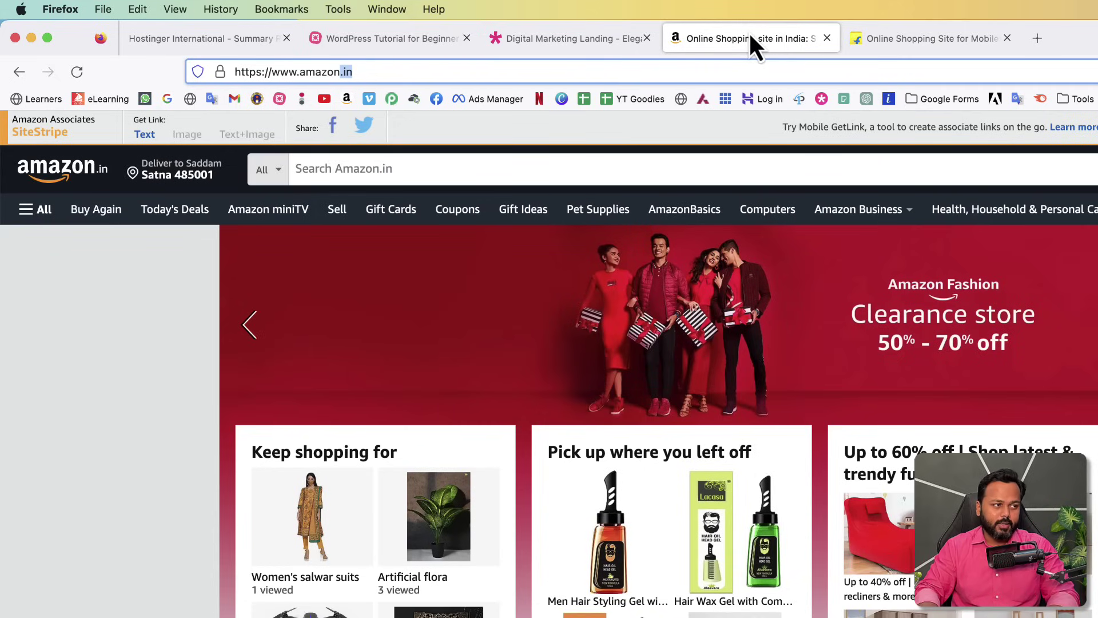
drag(433, 71, 343, 71)
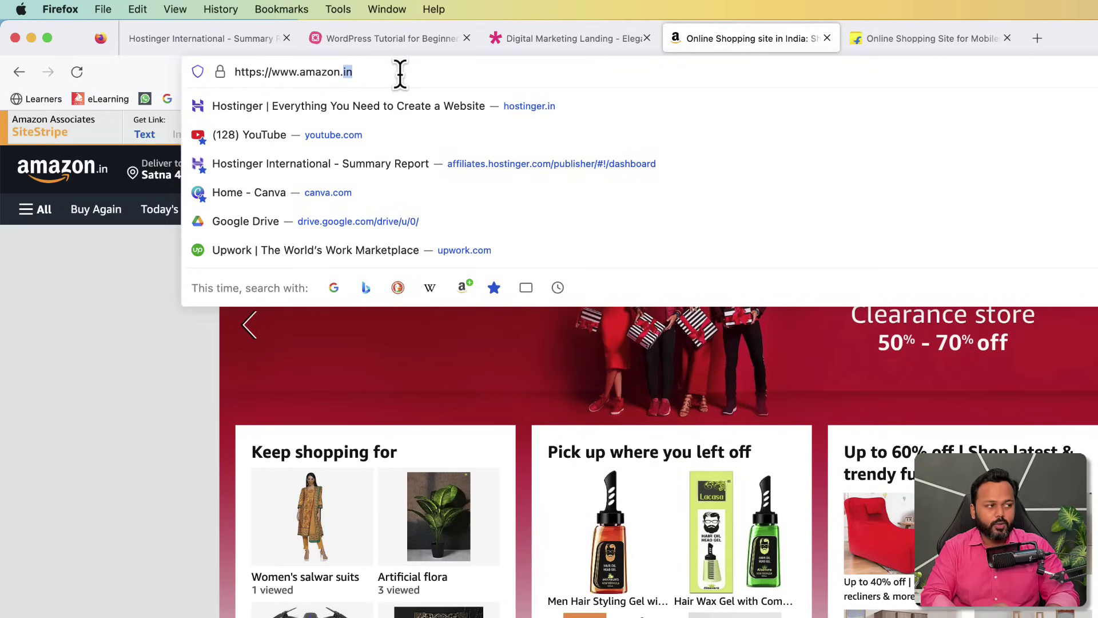
drag(346, 71, 433, 76)
click(434, 76)
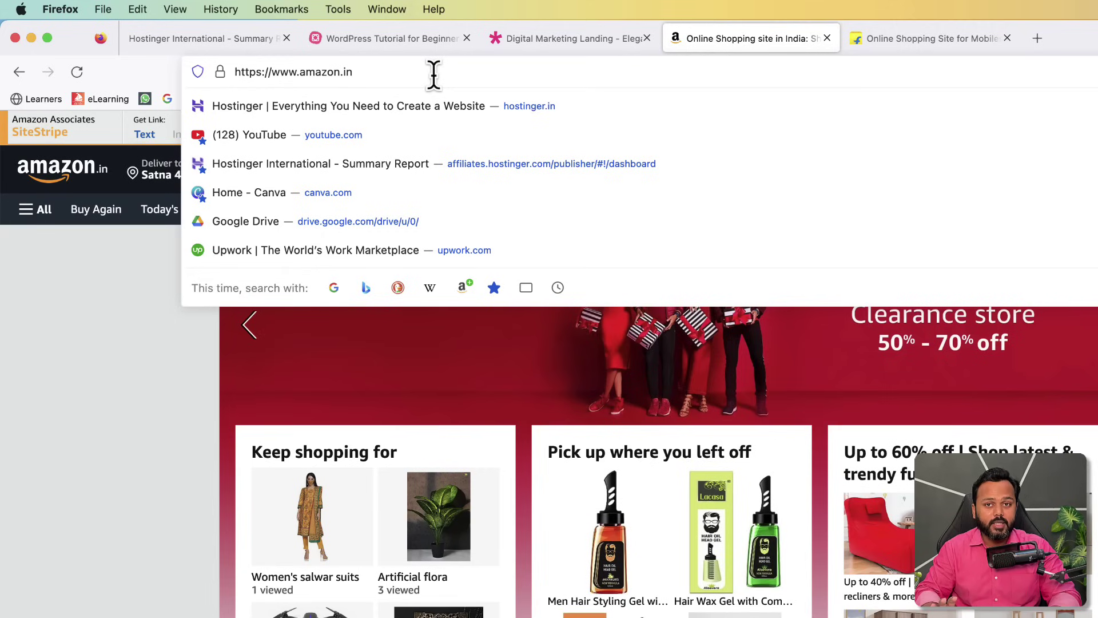
drag(355, 71, 276, 70)
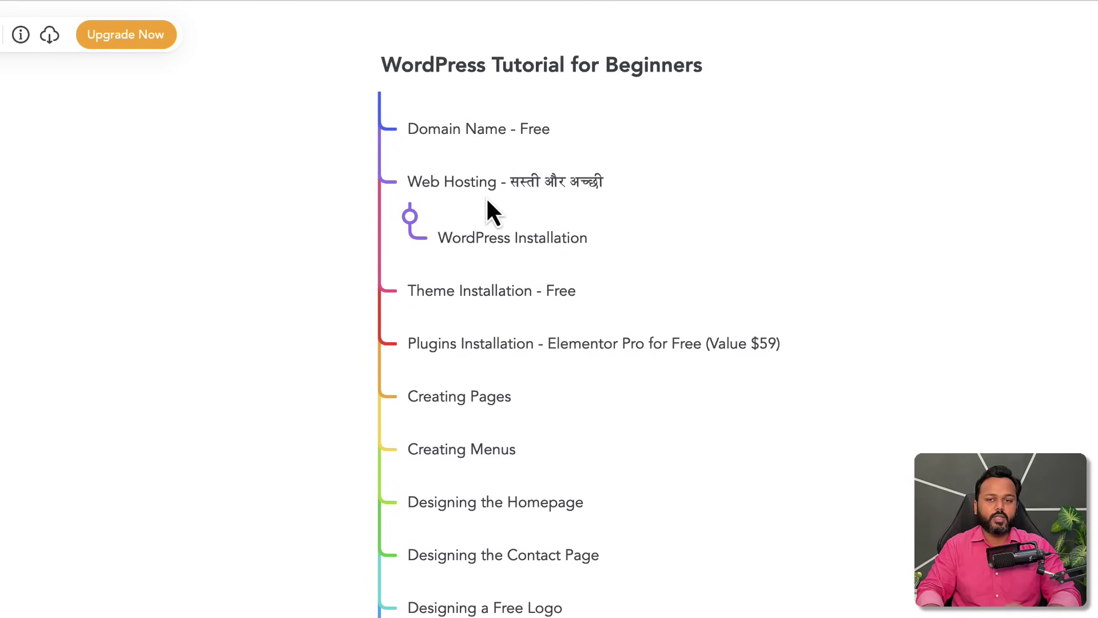
- Reload the Amazon.in homepage, scroll its sections, then return to the WordPress Tutorial for Beginners mind map
click(495, 26)
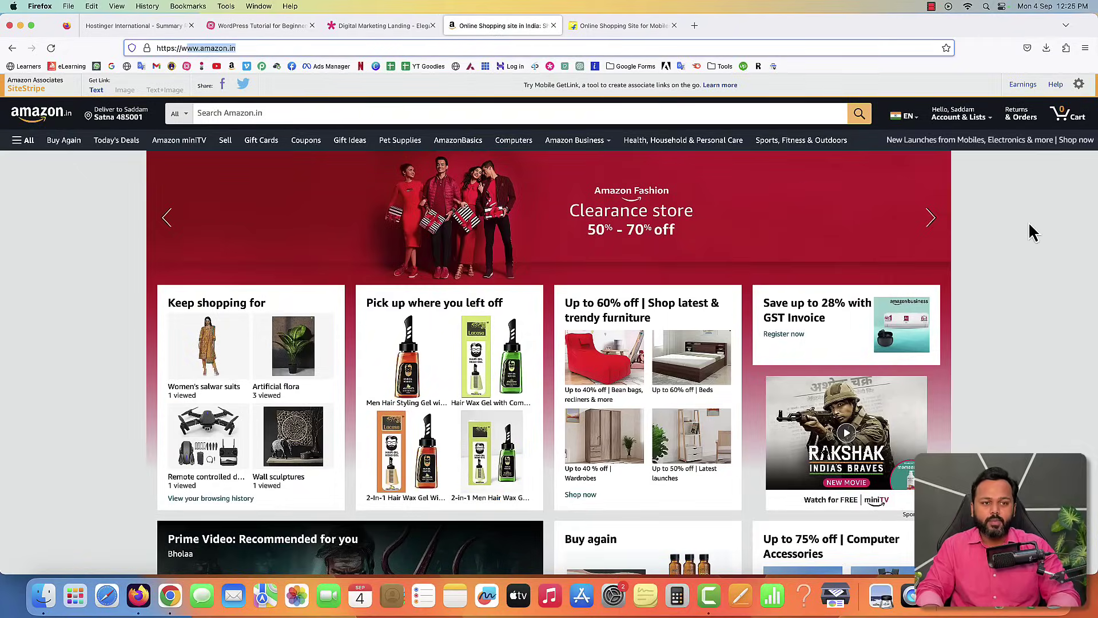
click(294, 44)
key(Return)
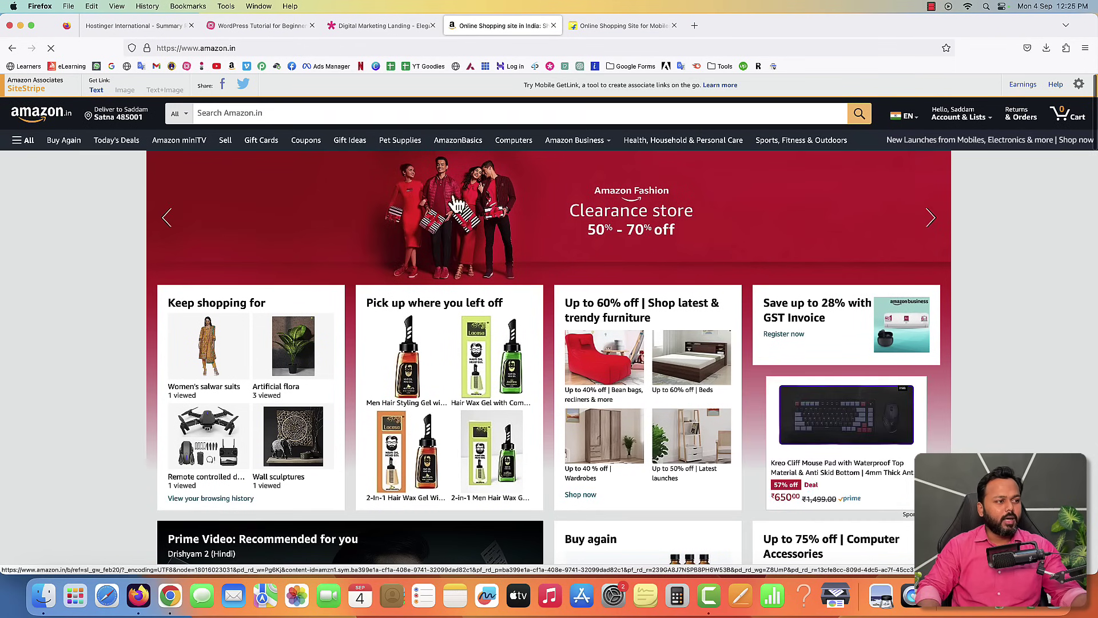
scroll(498, 278, down, 6)
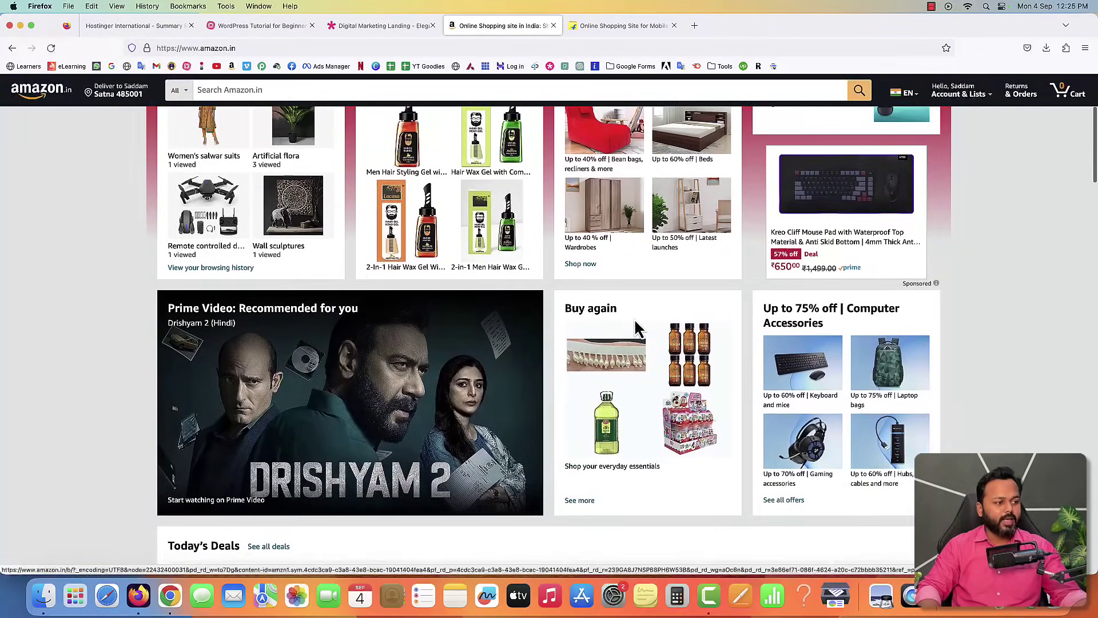
scroll(578, 421, down, 8)
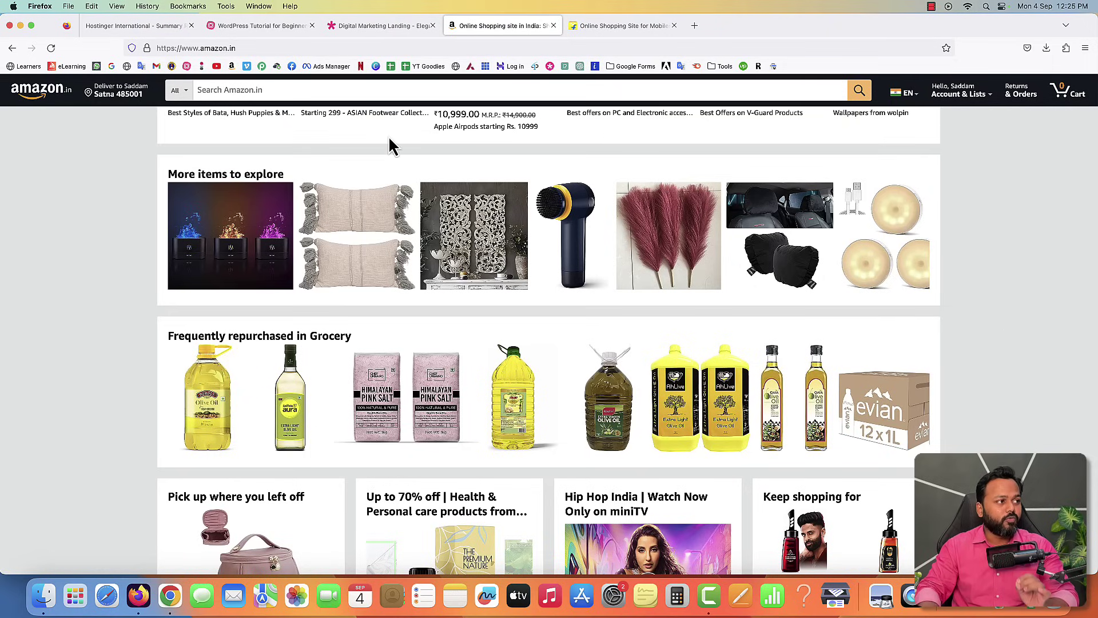
click(283, 27)
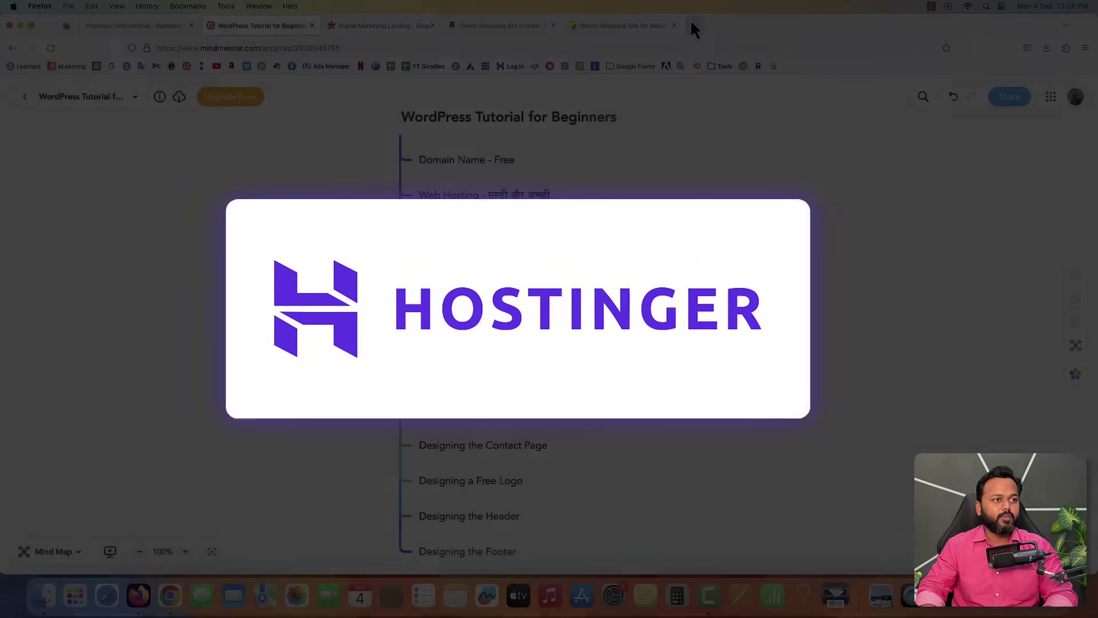
- Load hostinger.in in a new tab and go to its WordPress hosting page
click(694, 25)
text(hostinger.in/)
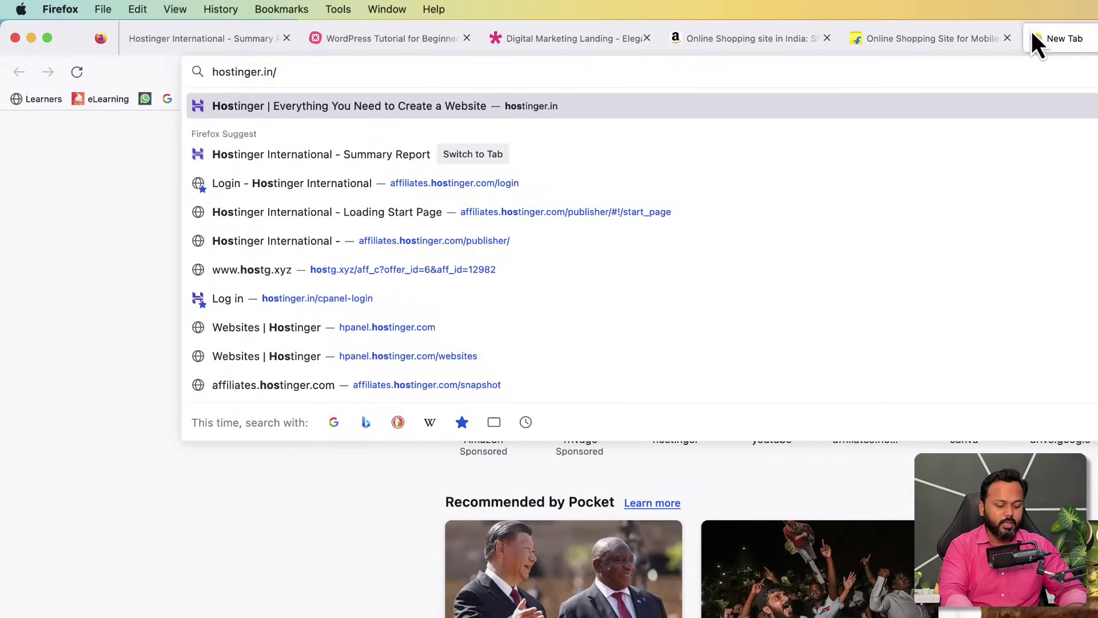
key(Return)
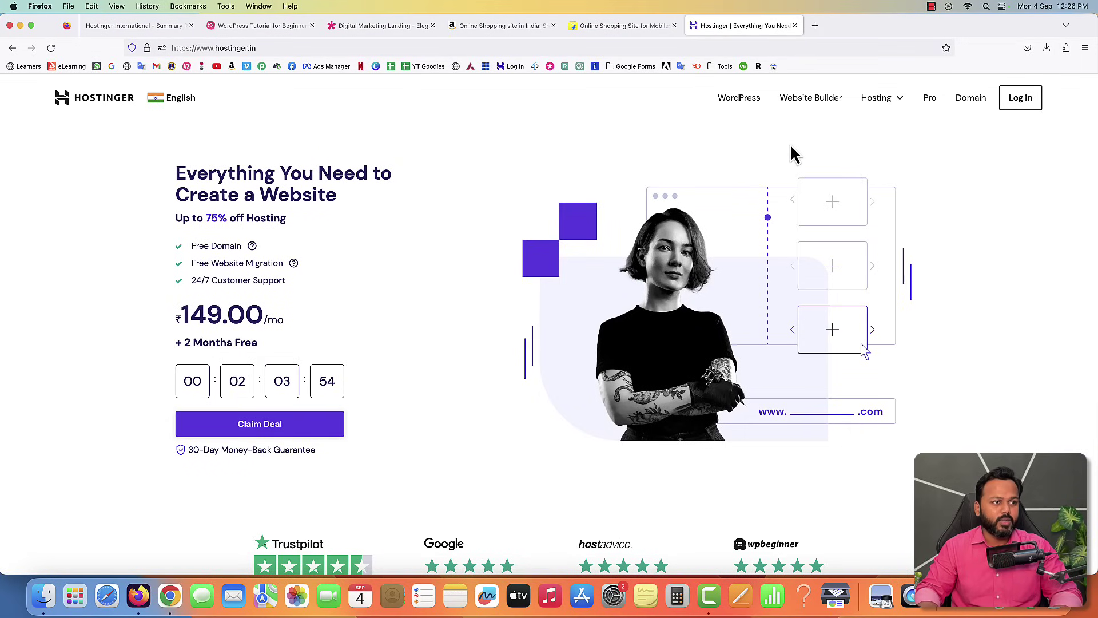
click(741, 99)
scroll(694, 163, down, 10)
scroll(695, 163, down, 2)
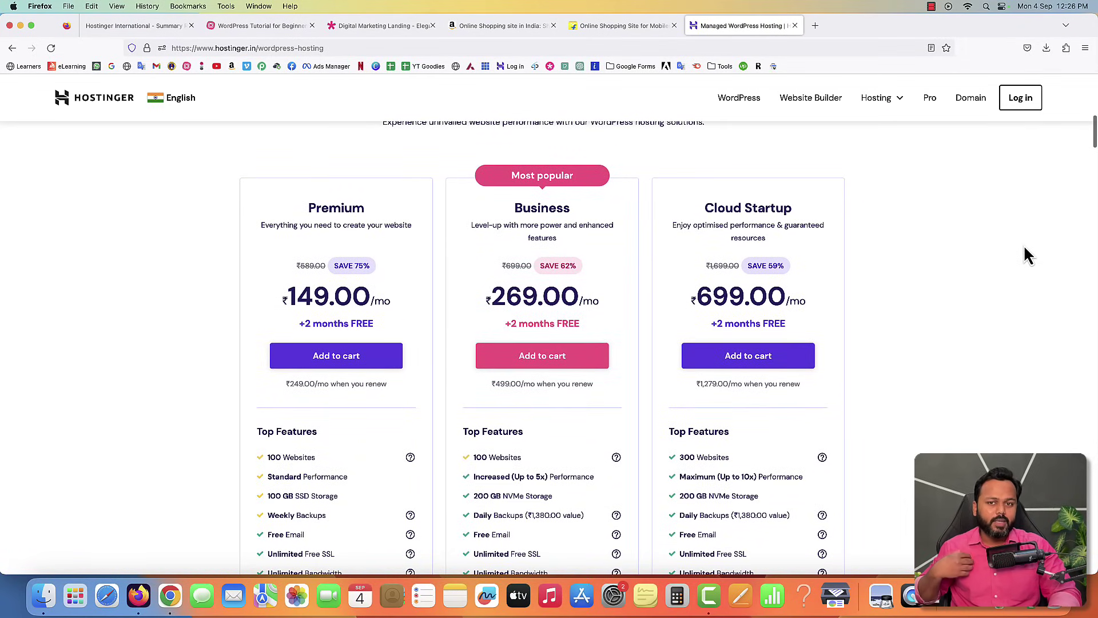
scroll(1055, 206, down, 1)
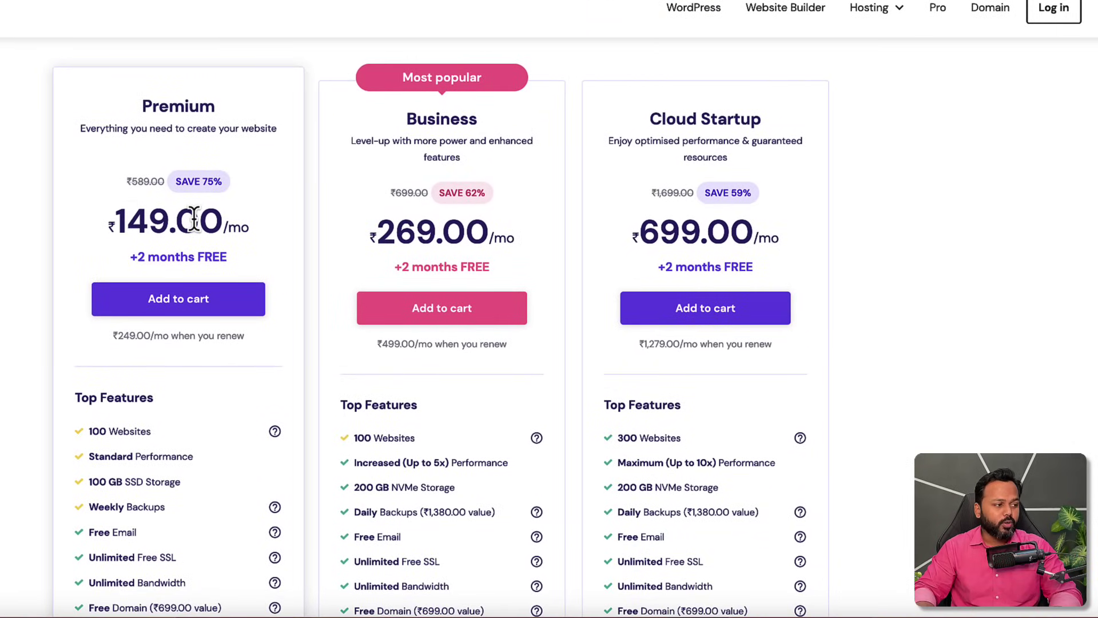
scroll(194, 219, down, 2)
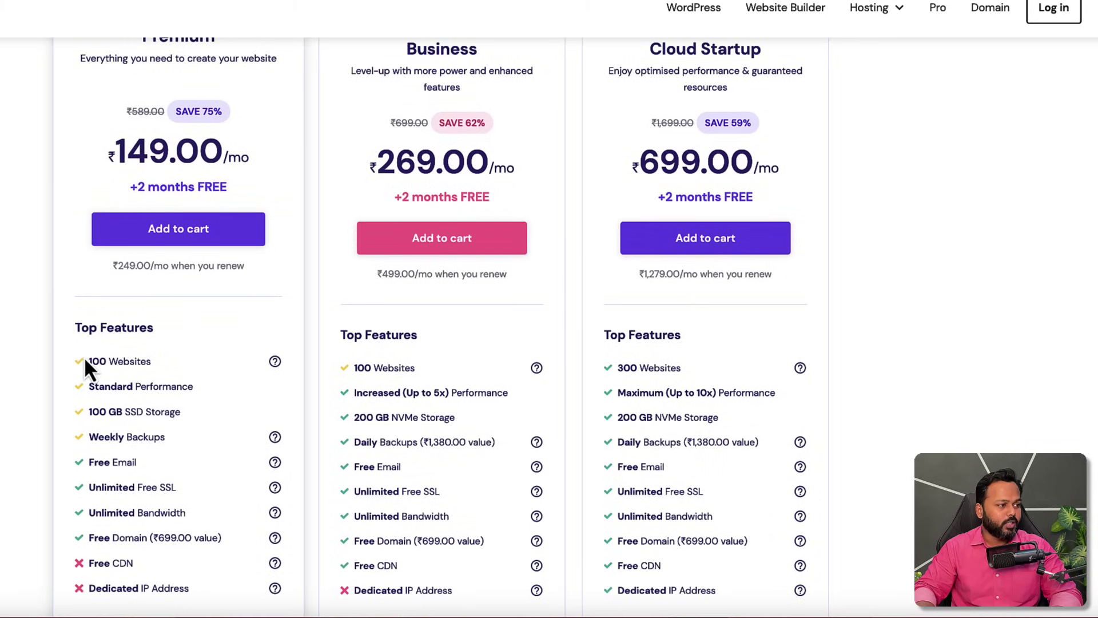
drag(87, 359, 155, 361)
click(156, 361)
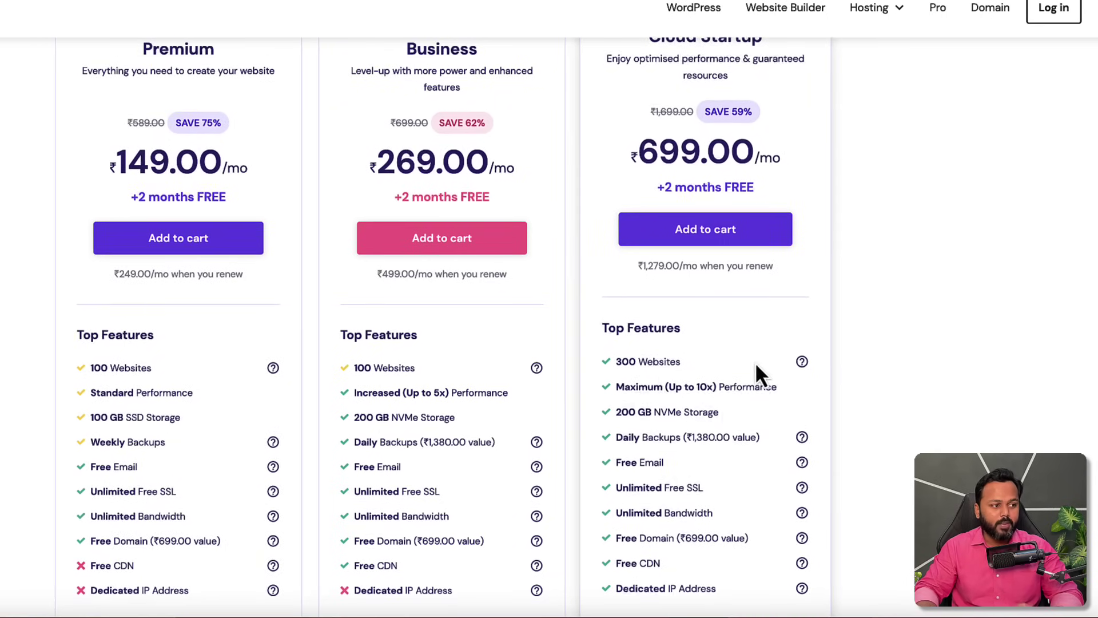
drag(88, 361, 198, 368)
drag(354, 368, 382, 368)
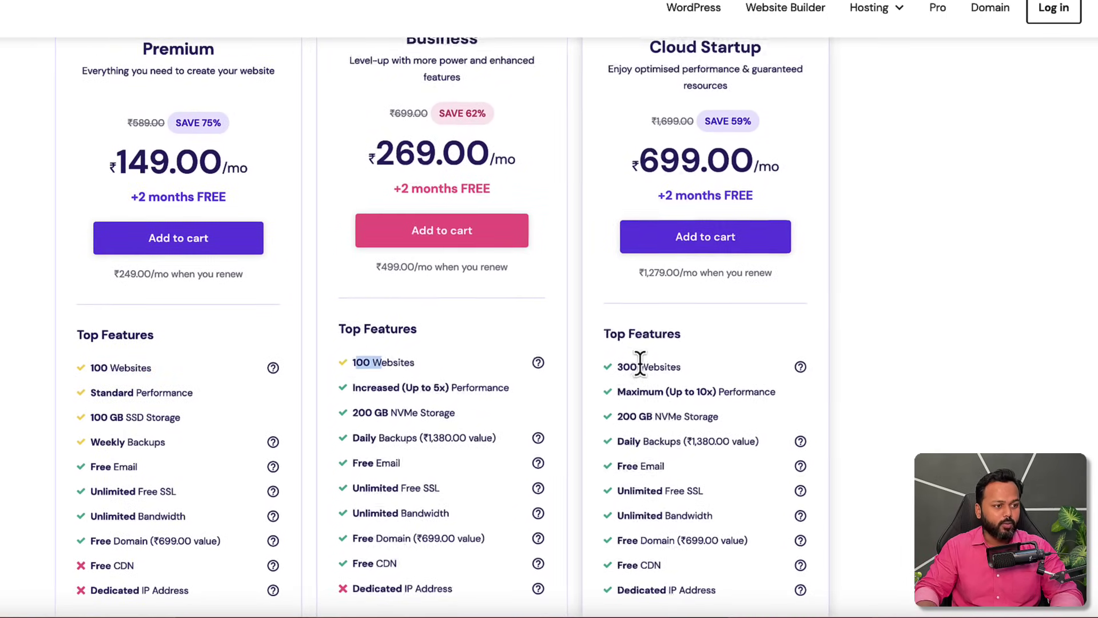
drag(615, 367, 687, 366)
scroll(709, 367, up, 1)
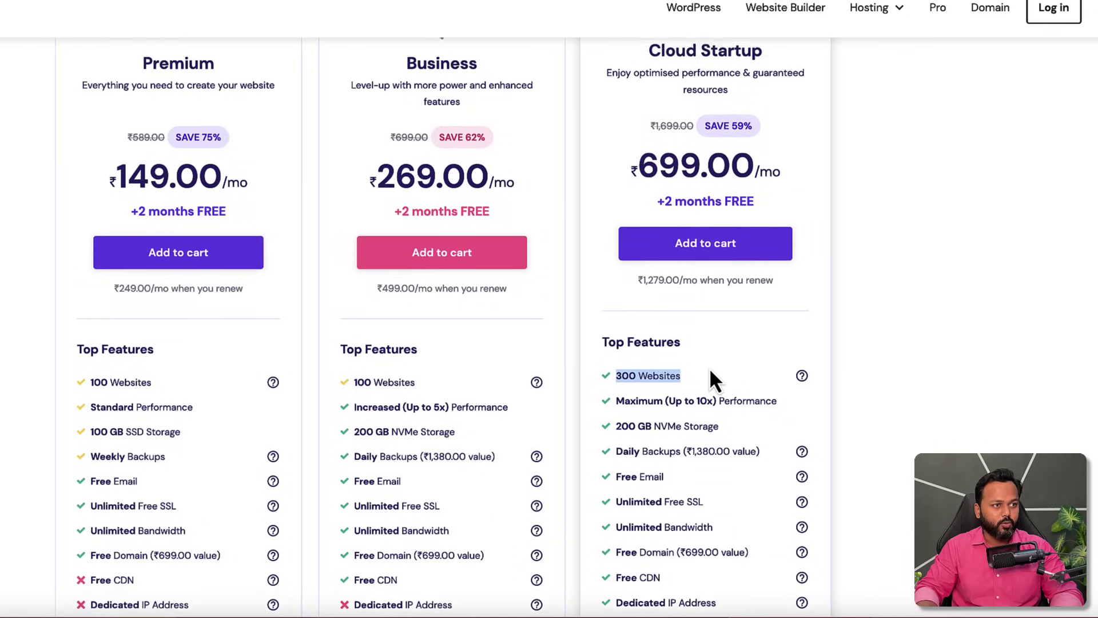
click(133, 419)
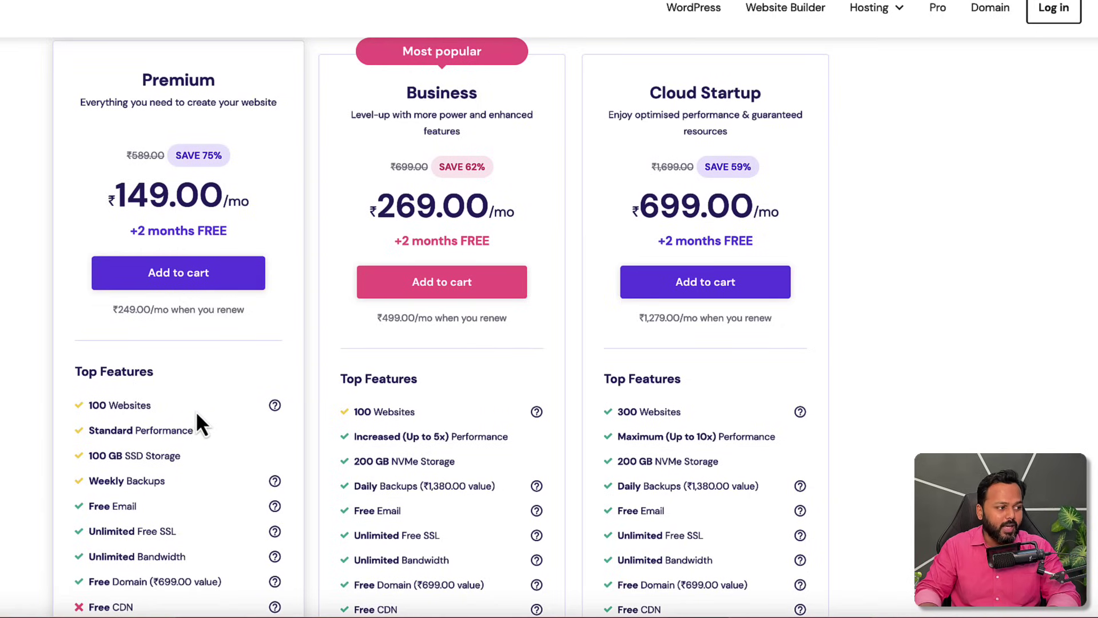
scroll(196, 400, down, 2)
drag(90, 457, 150, 458)
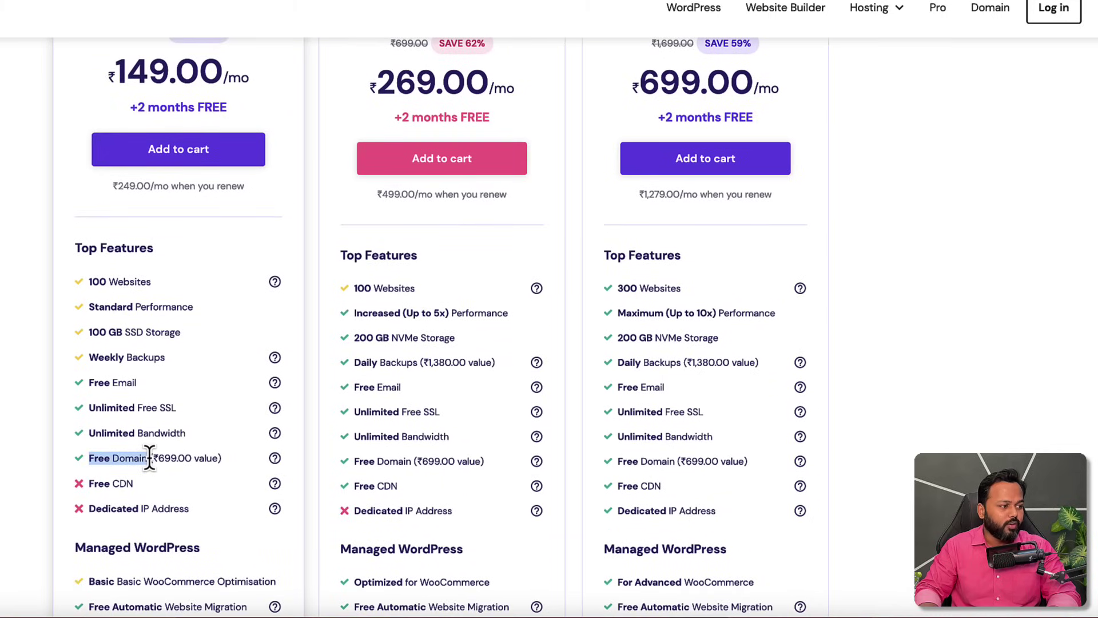
scroll(183, 332, up, 1)
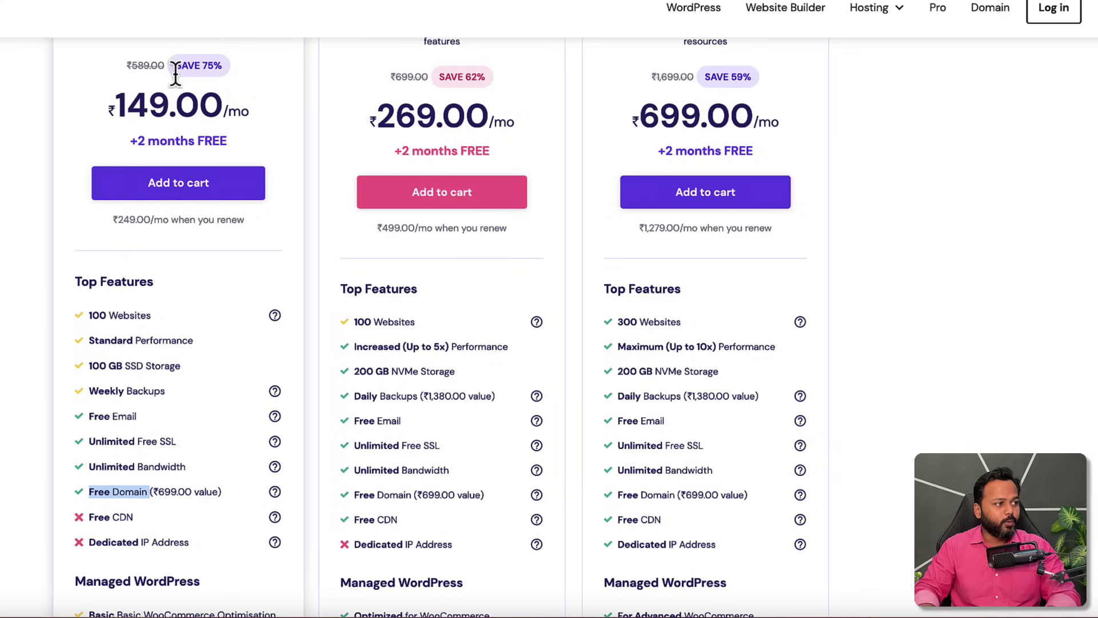
click(120, 337)
drag(120, 337, 140, 337)
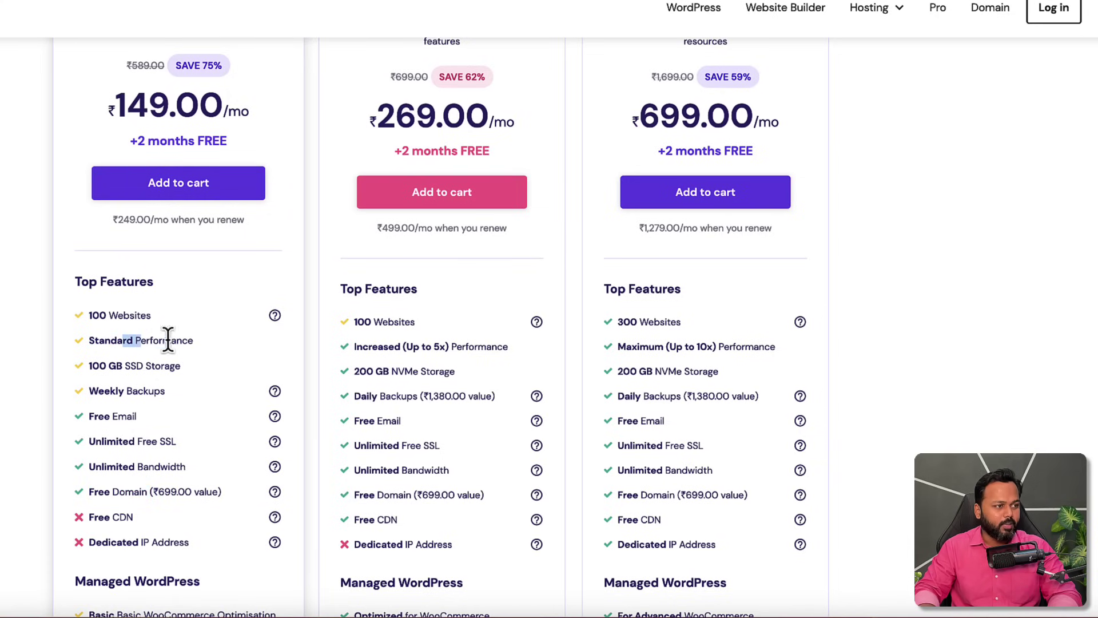
scroll(480, 276, up, 1)
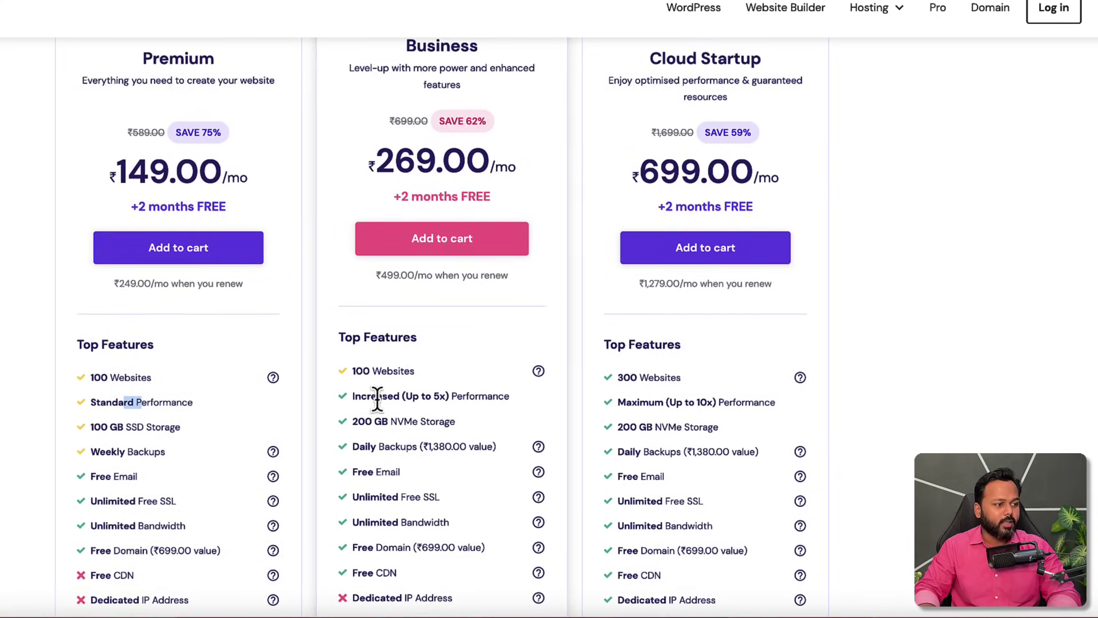
drag(433, 396, 443, 395)
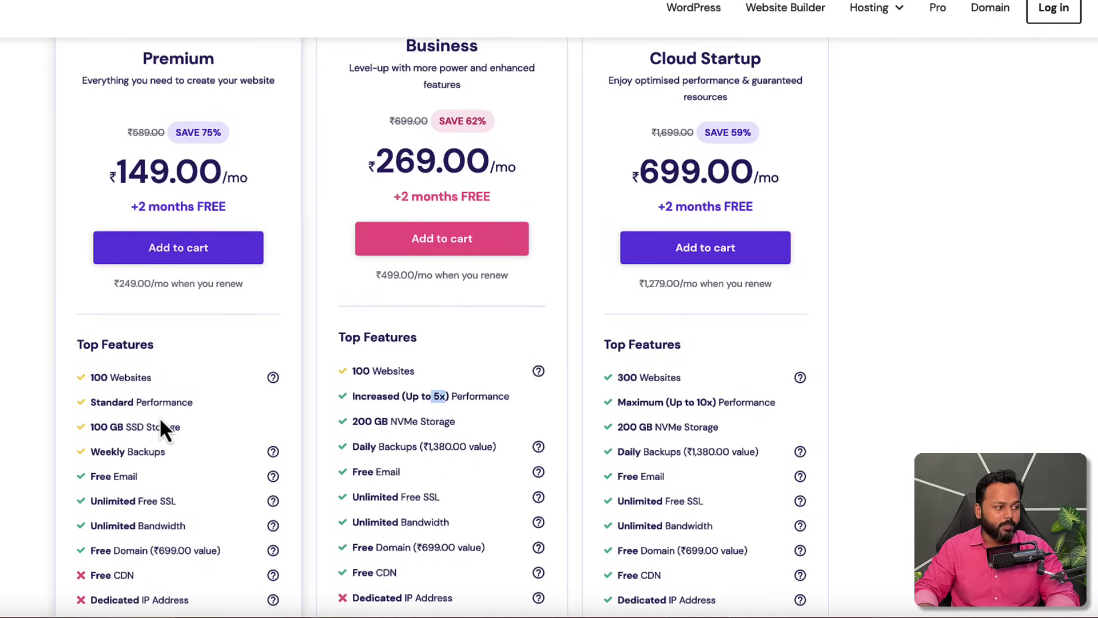
drag(90, 421, 123, 422)
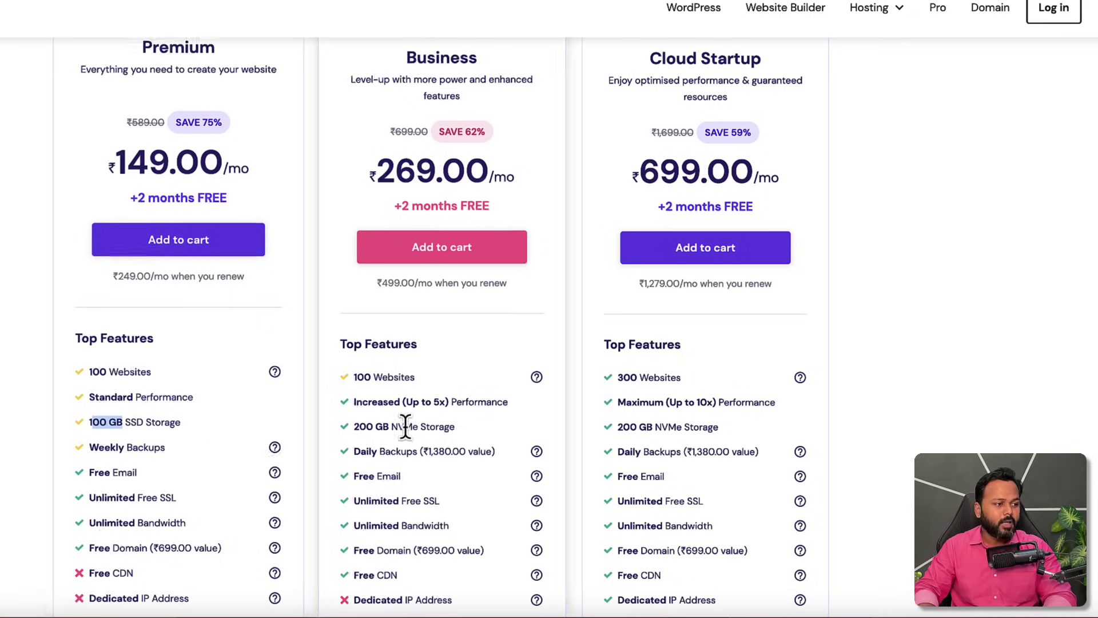
drag(354, 422, 425, 422)
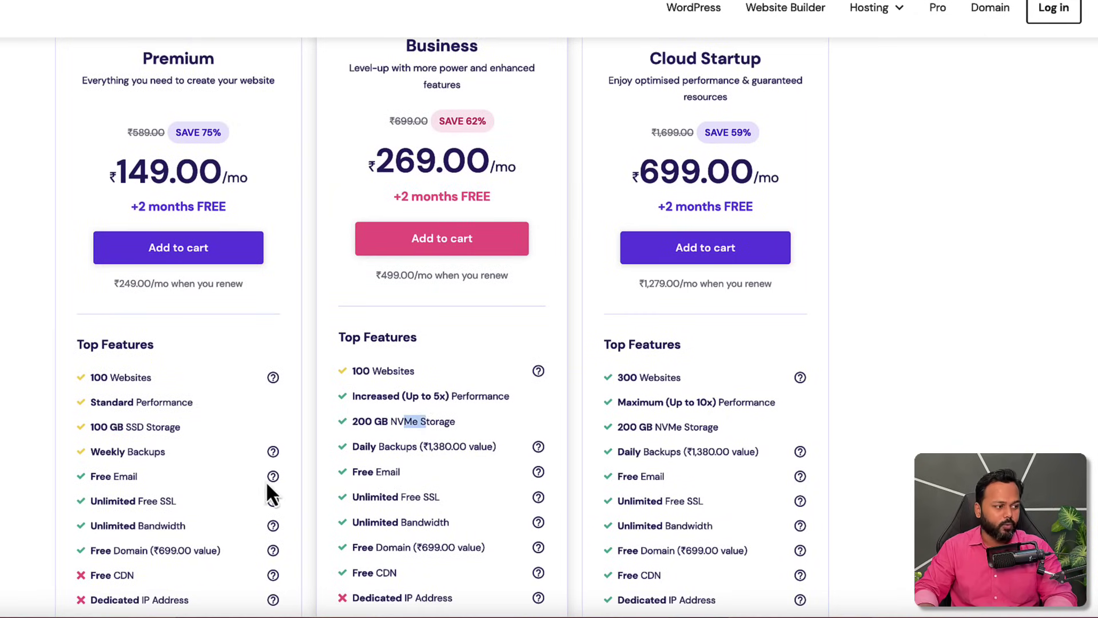
drag(99, 447, 138, 447)
drag(353, 447, 418, 452)
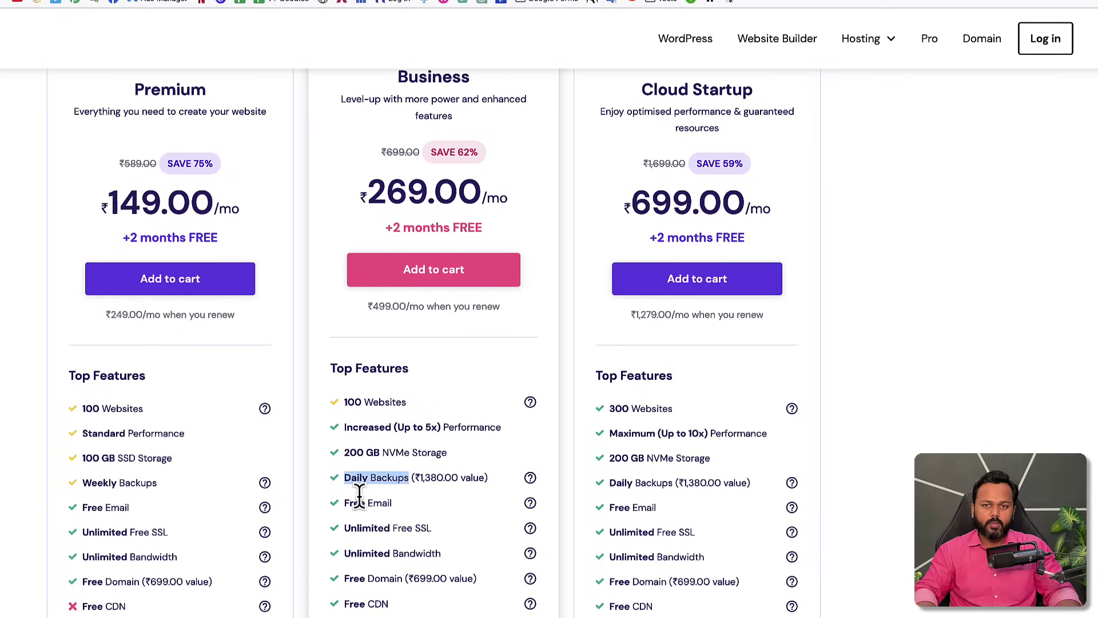
scroll(132, 551, down, 1)
scroll(132, 551, down, 3)
drag(81, 431, 166, 434)
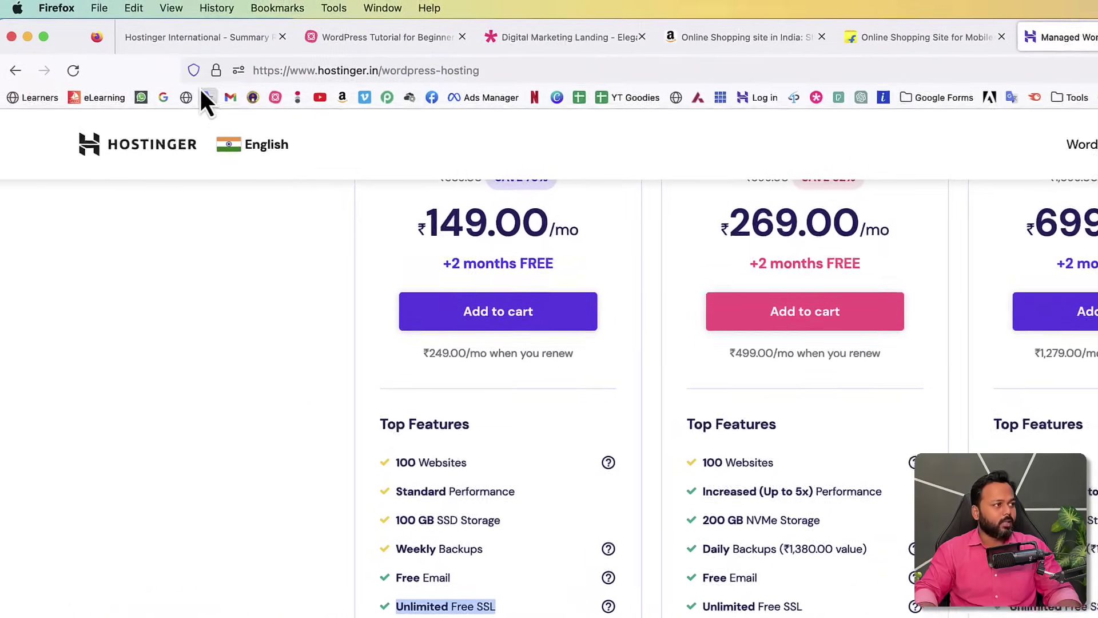
click(220, 73)
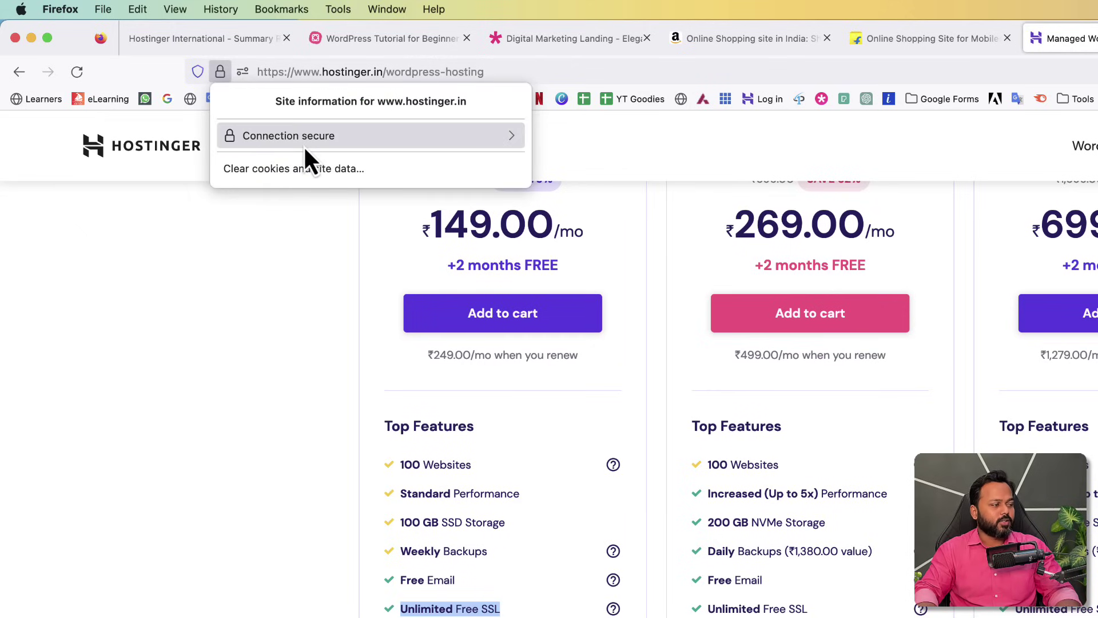
click(270, 256)
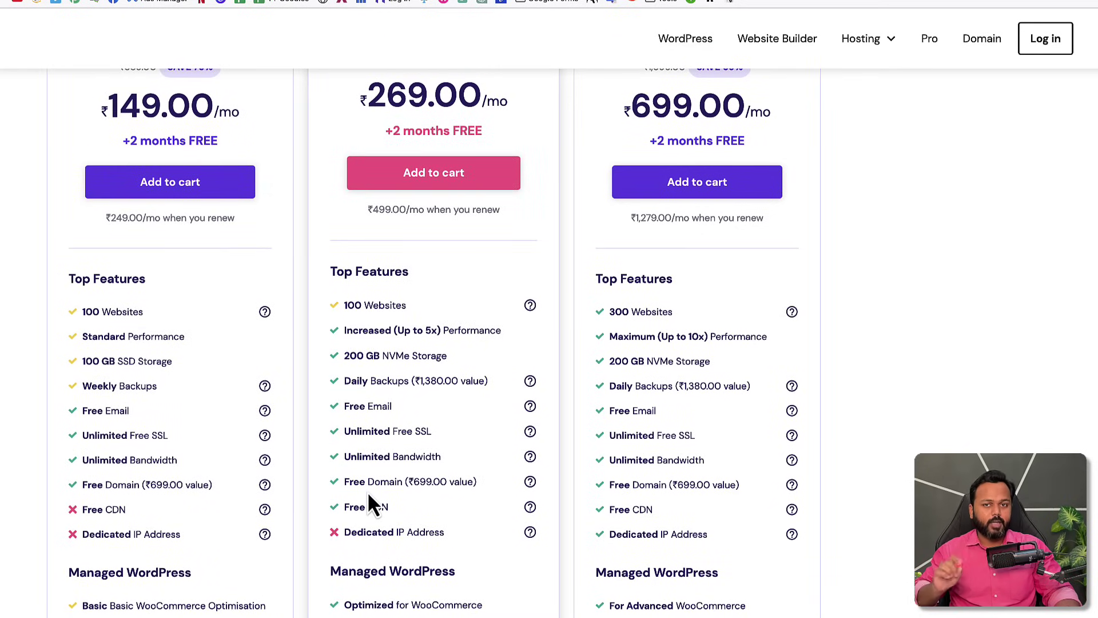
scroll(370, 498, down, 2)
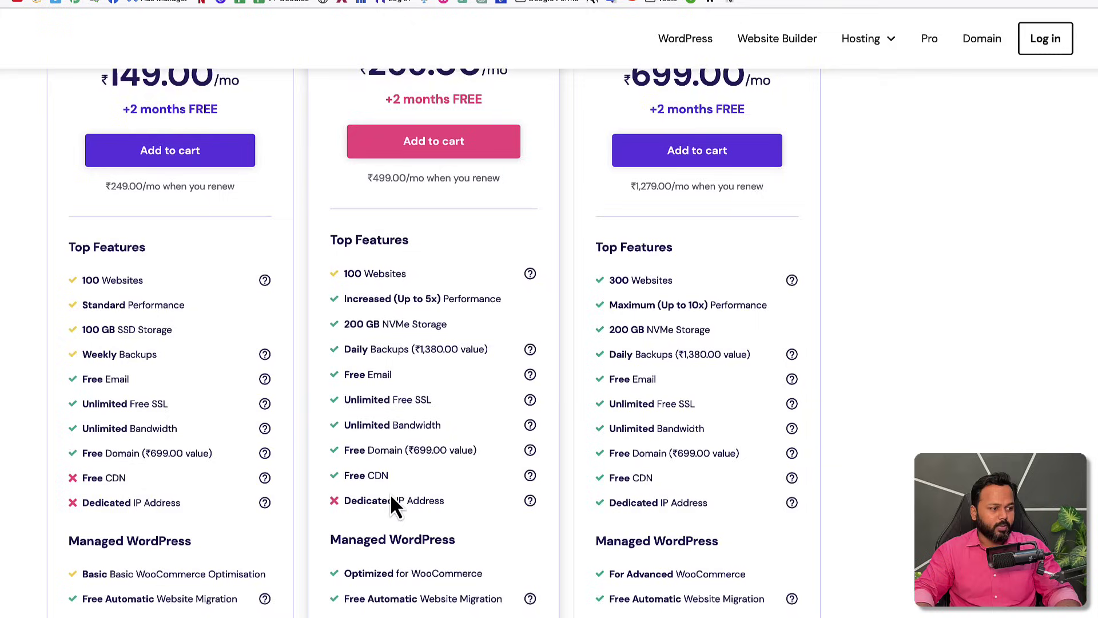
scroll(458, 355, up, 3)
drag(366, 561, 384, 560)
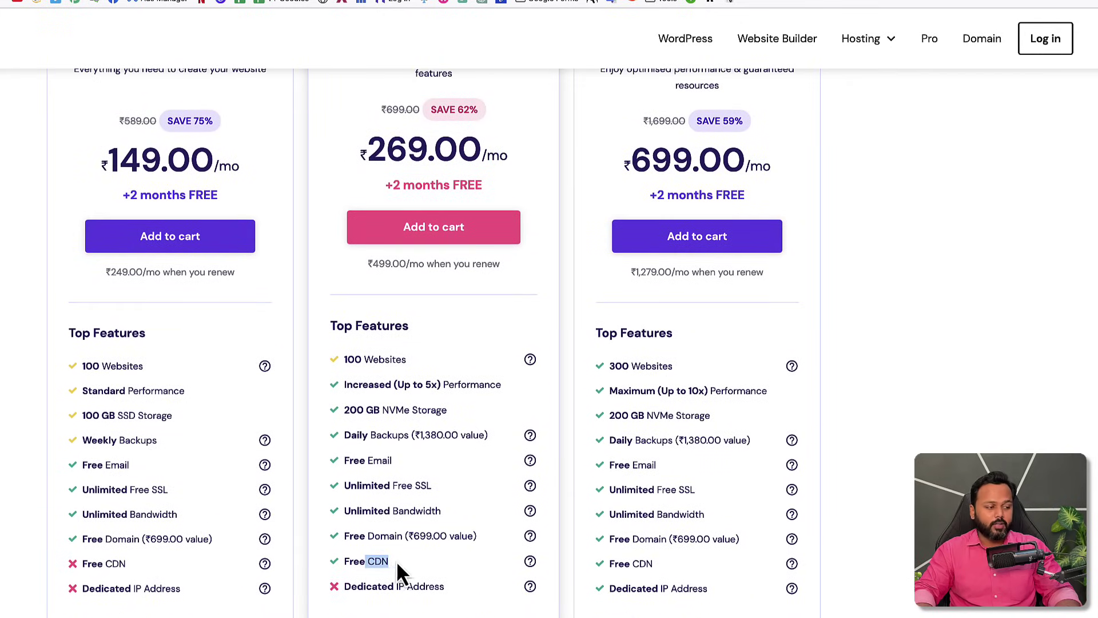
drag(104, 561, 119, 560)
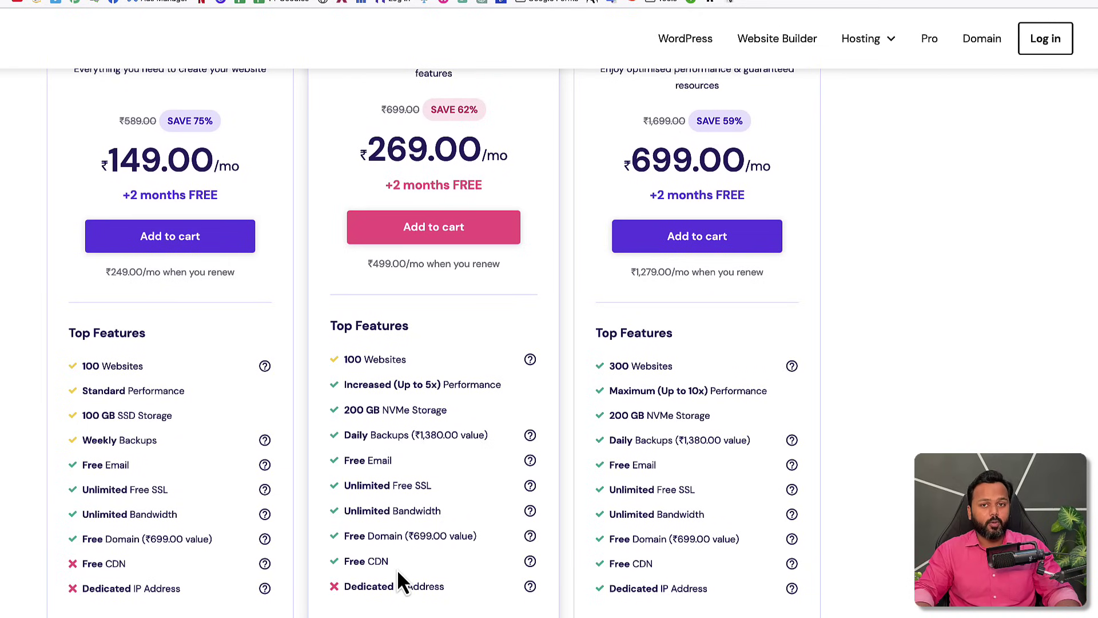
scroll(464, 467, up, 2)
scroll(466, 392, down, 8)
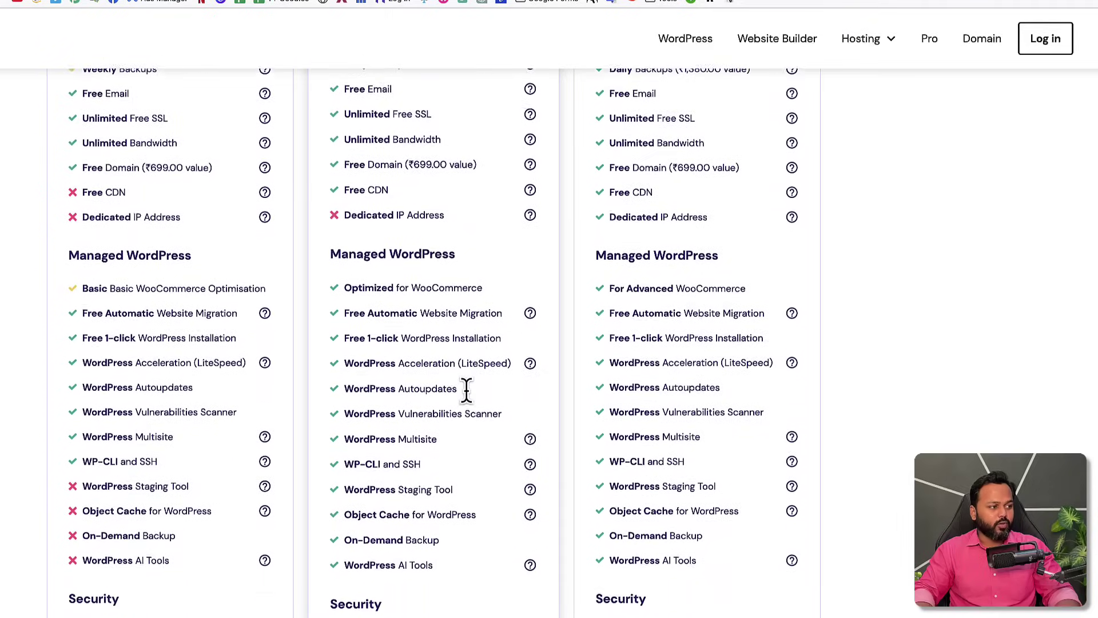
scroll(478, 484, down, 3)
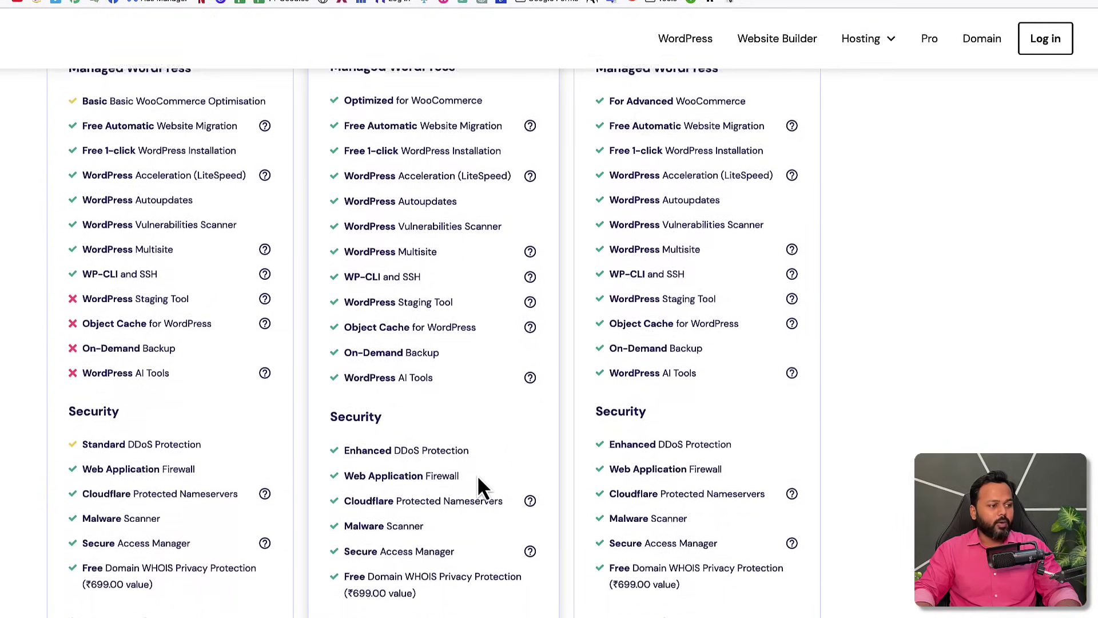
drag(395, 430, 467, 431)
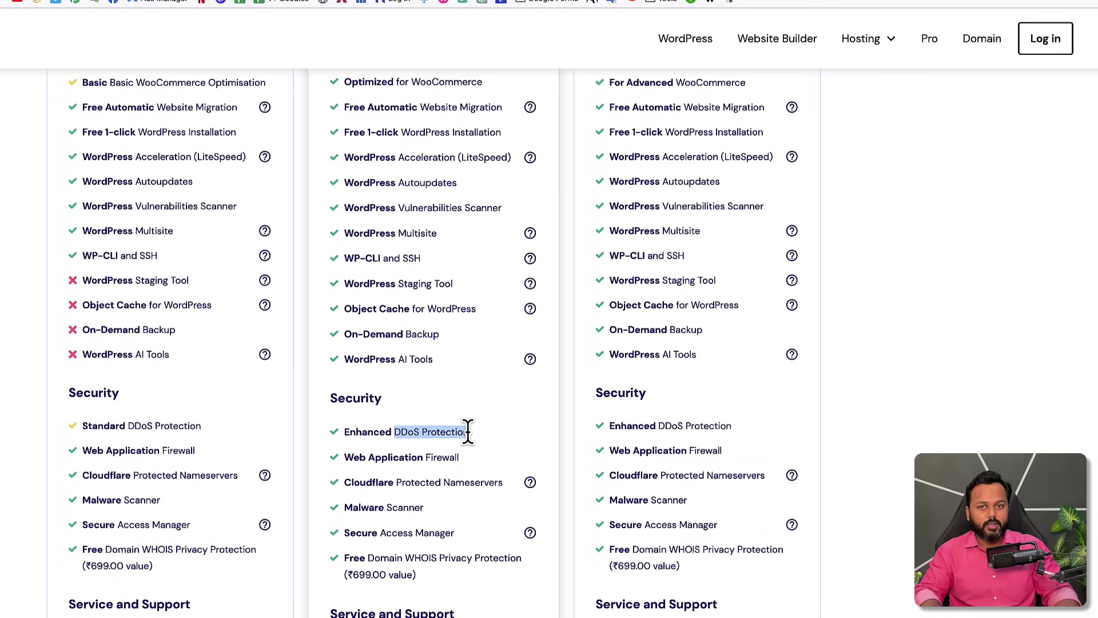
drag(468, 431, 471, 431)
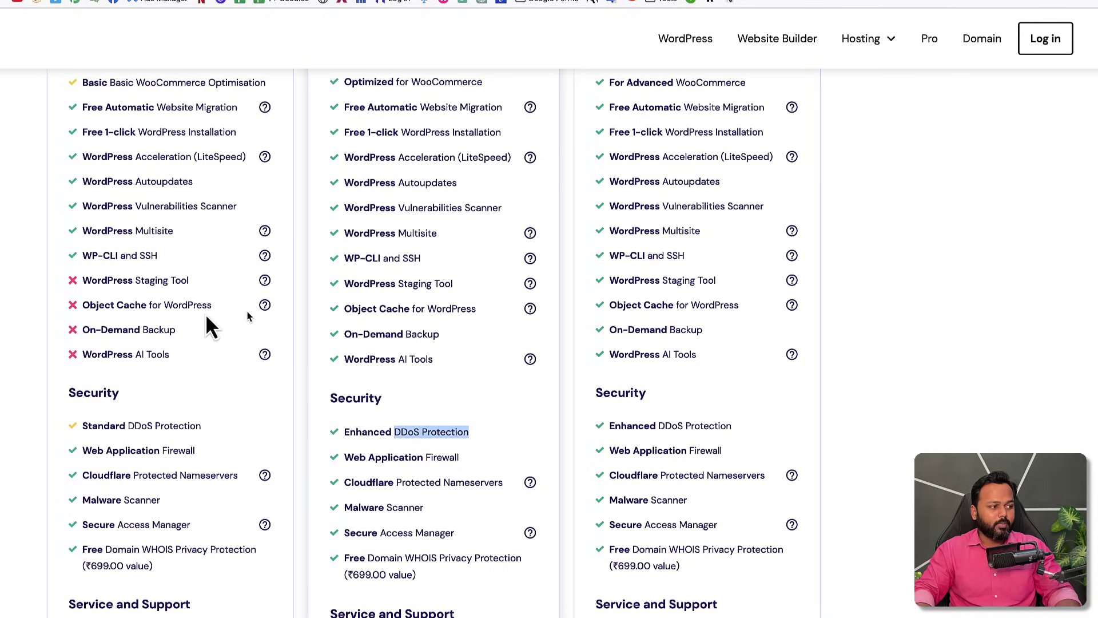
drag(127, 432, 194, 431)
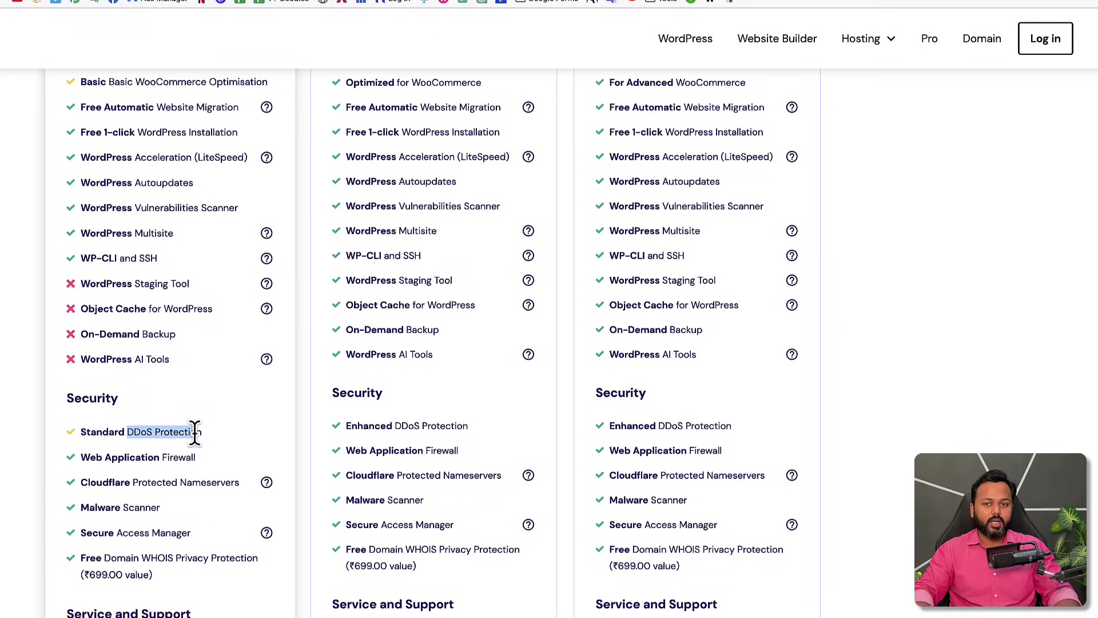
drag(385, 432, 463, 431)
scroll(464, 431, up, 15)
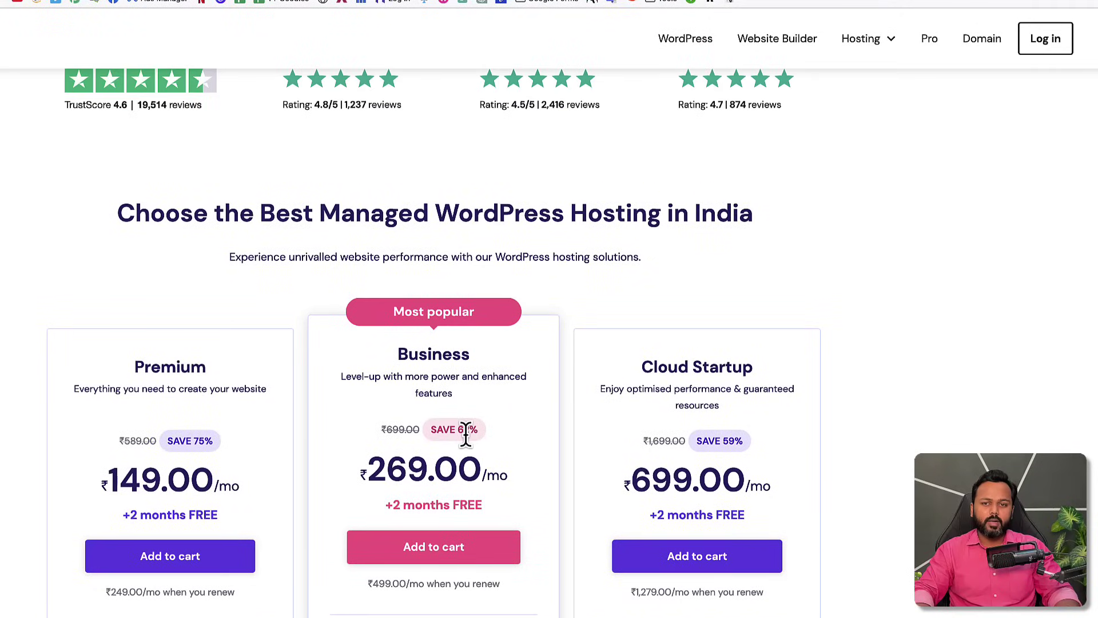
scroll(456, 429, down, 2)
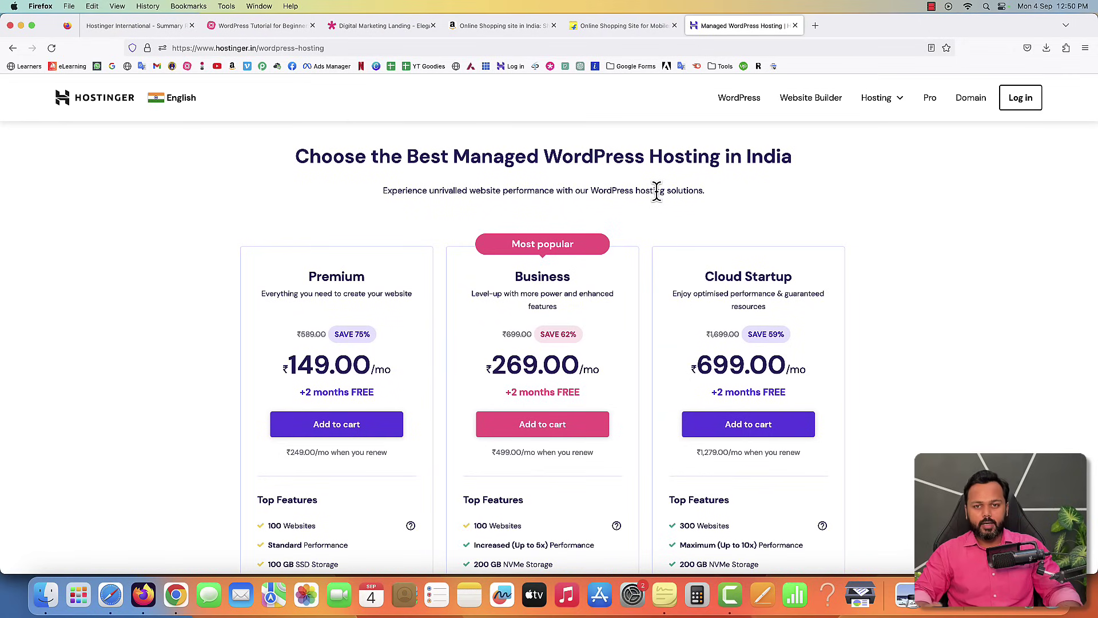
- In Safari, go to Hostinger's WordPress hosting referral page showing the ₹149, ₹269 and ₹699 plans
click(111, 595)
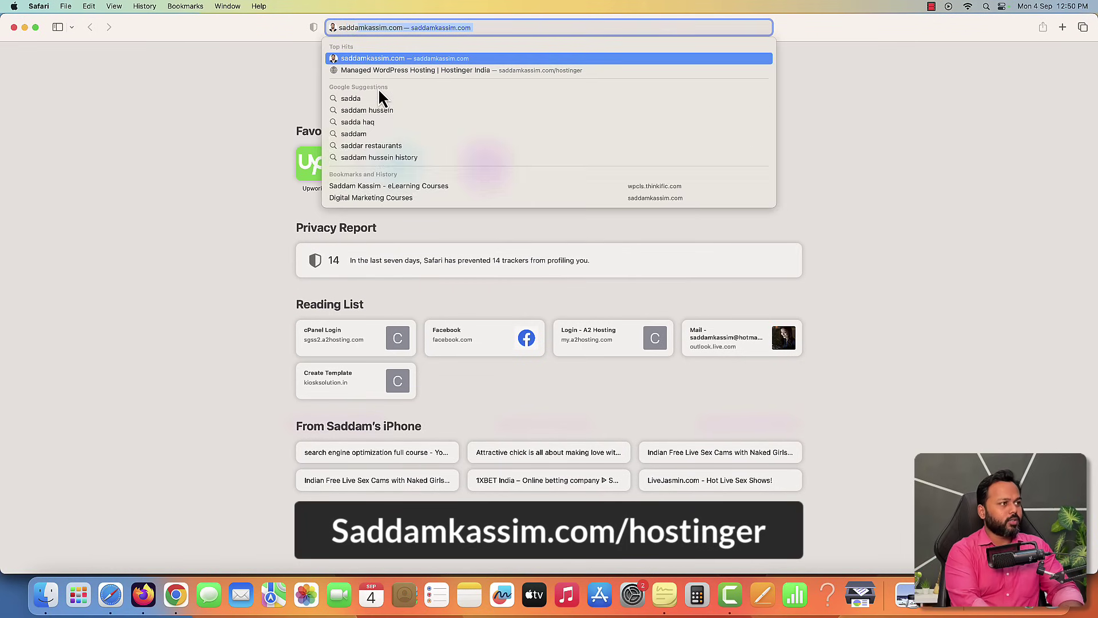
key(Right)
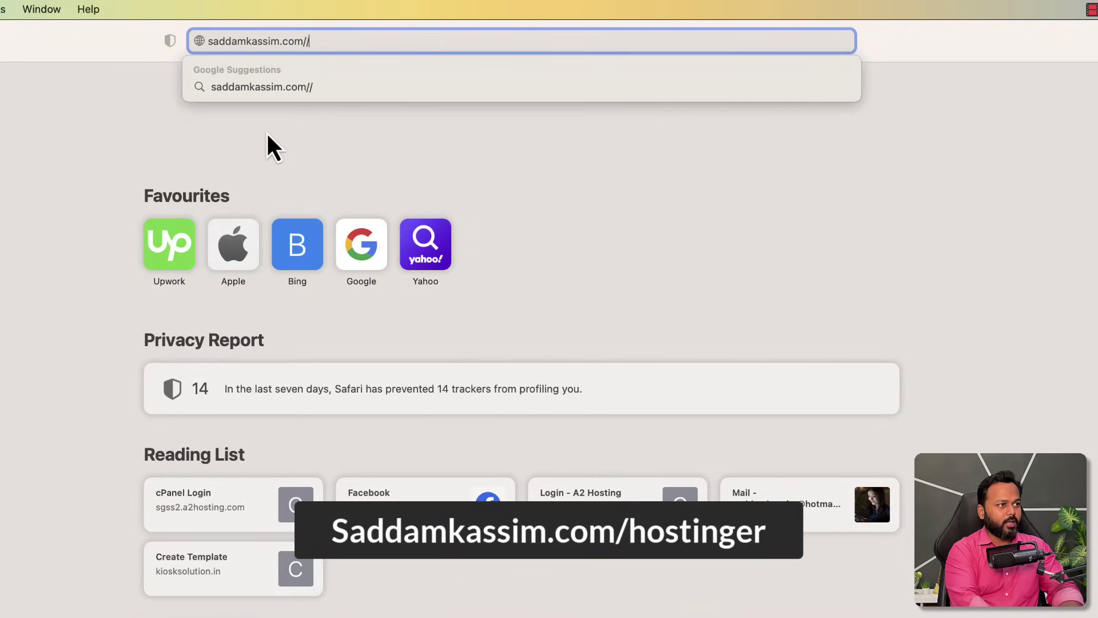
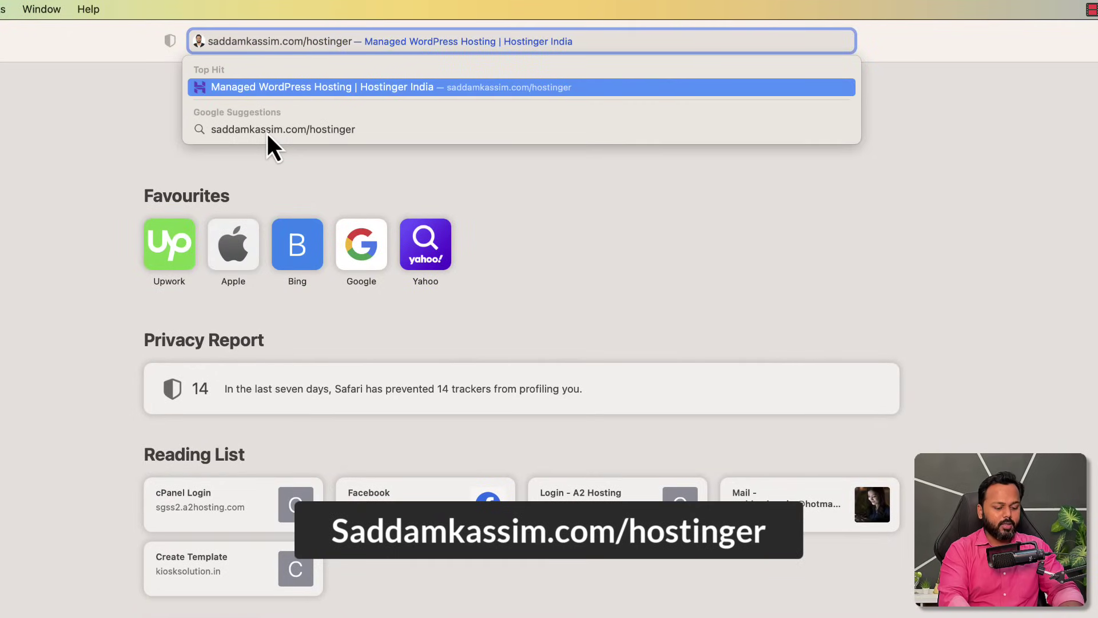
key(Return)
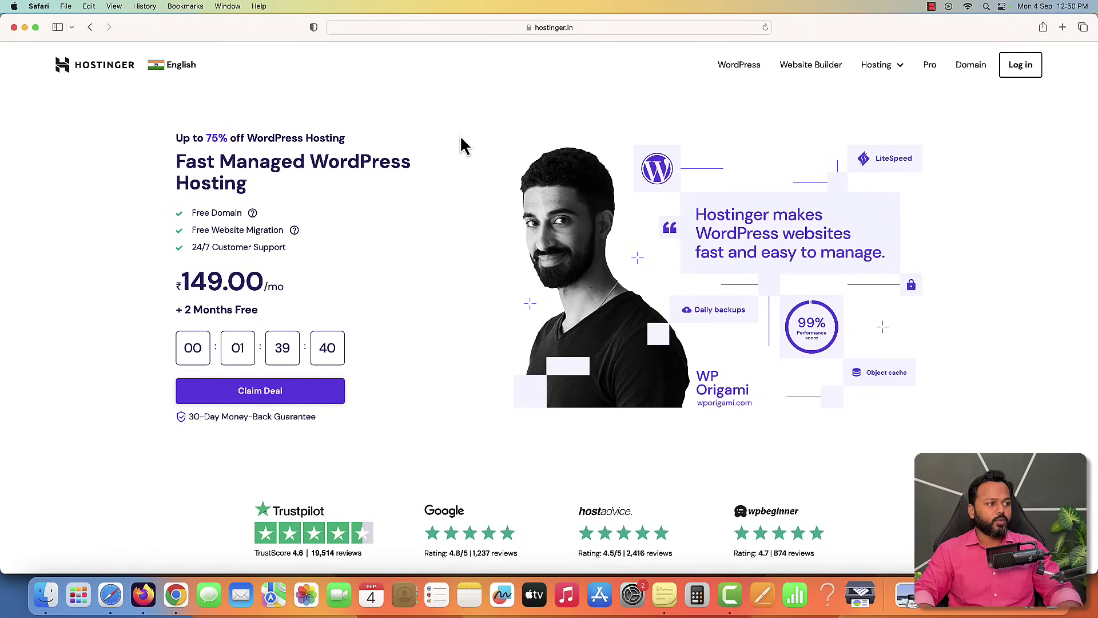
scroll(462, 143, down, 10)
scroll(462, 143, up, 1)
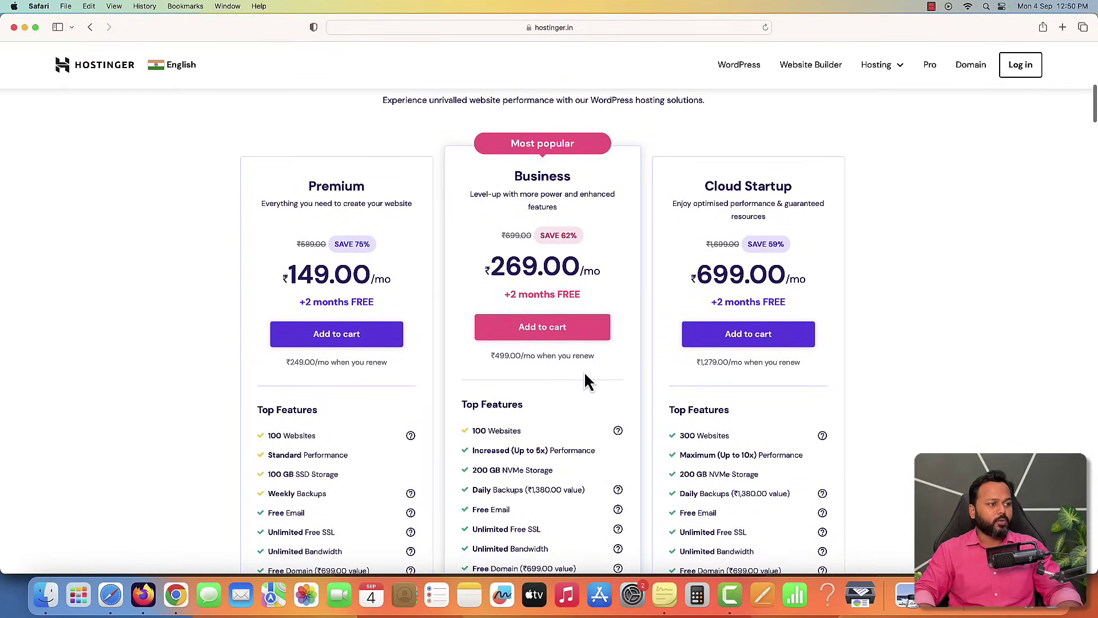
- Add the Business plan to the cart, compare billing periods, and scroll to account and payment sections
click(544, 329)
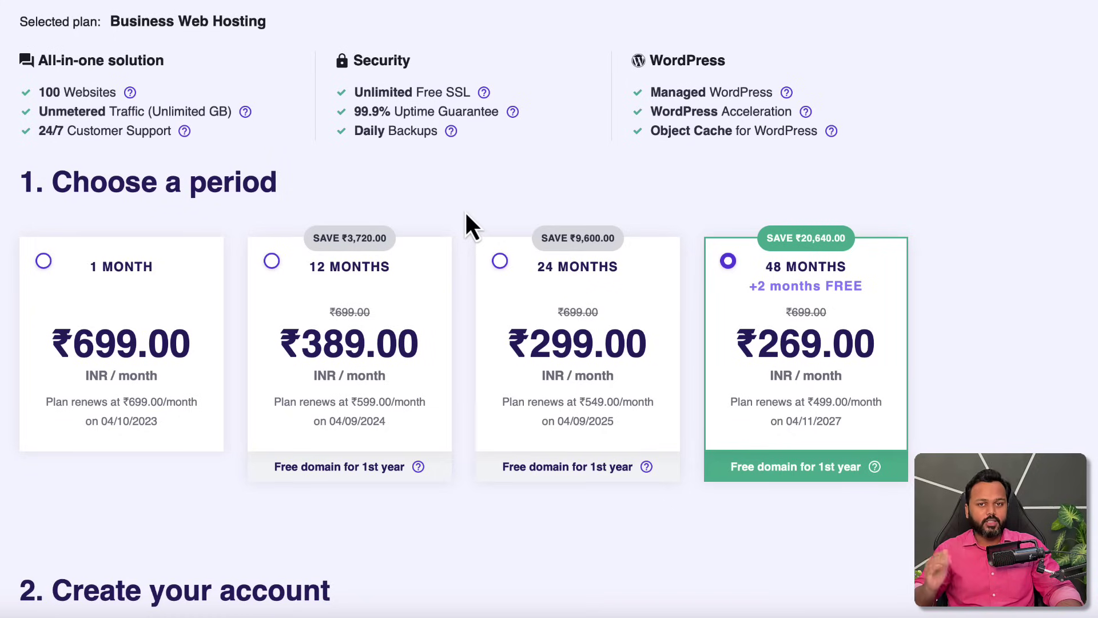
click(44, 261)
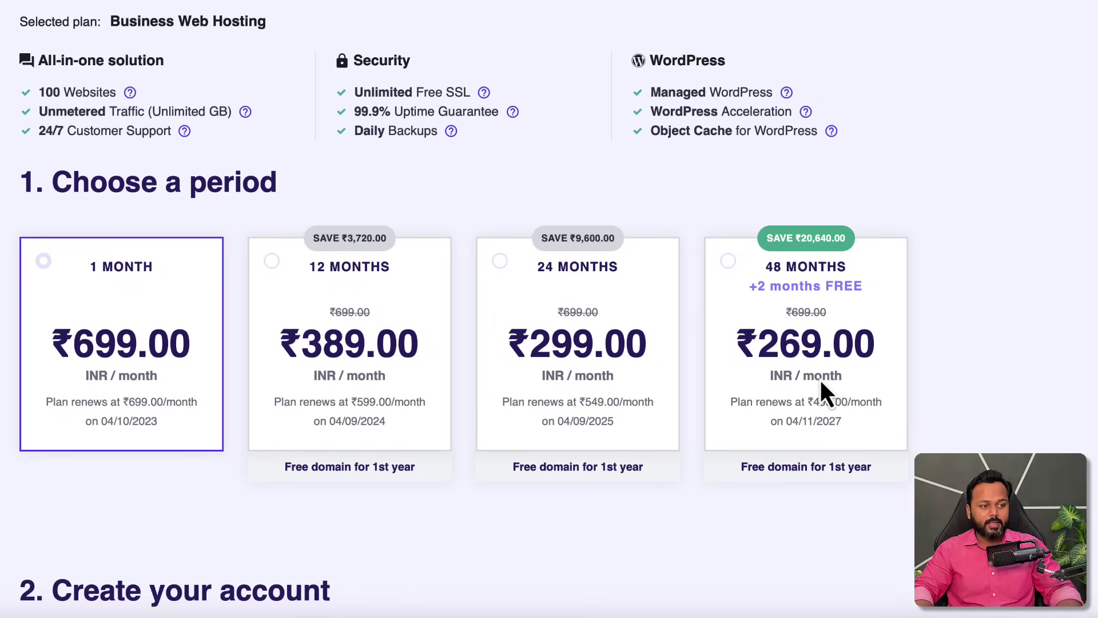
scroll(765, 358, down, 1)
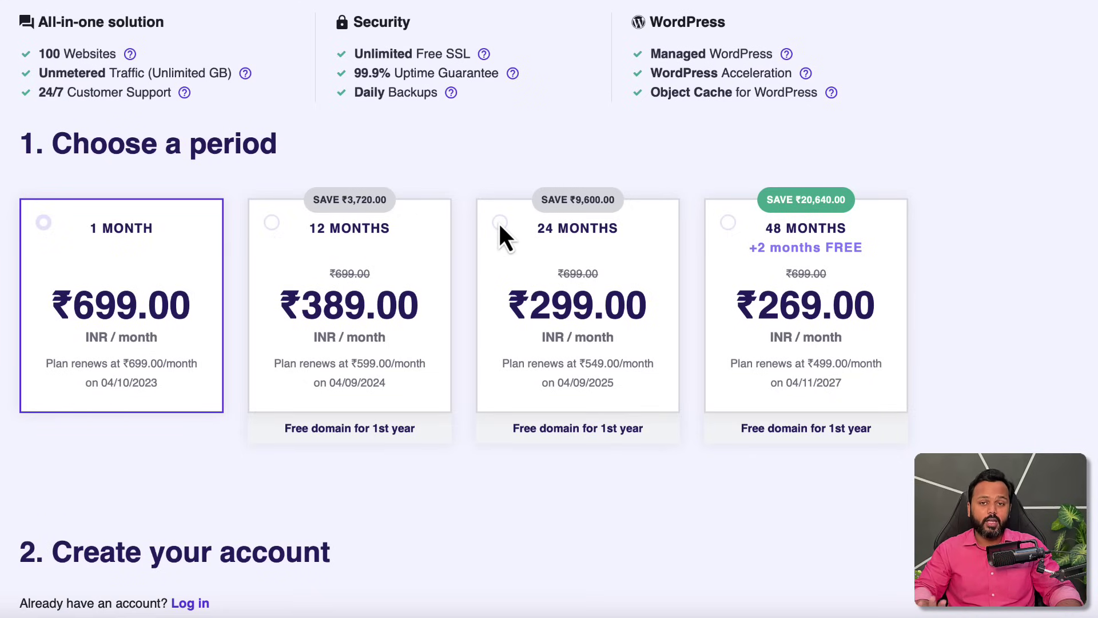
scroll(498, 221, down, 6)
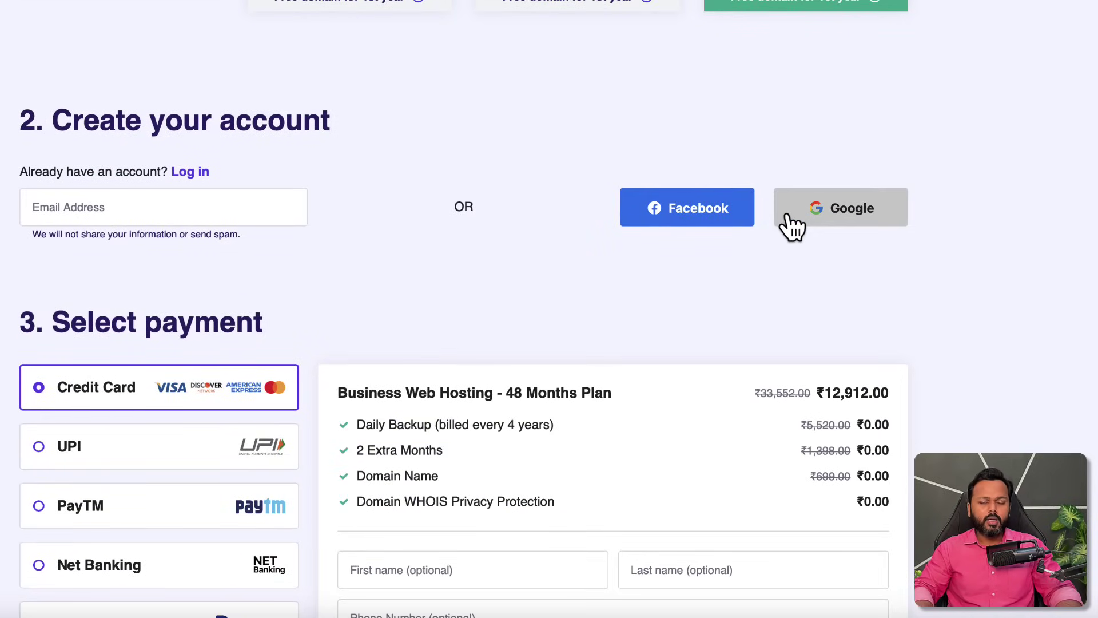
scroll(792, 228, down, 3)
scroll(792, 228, down, 2)
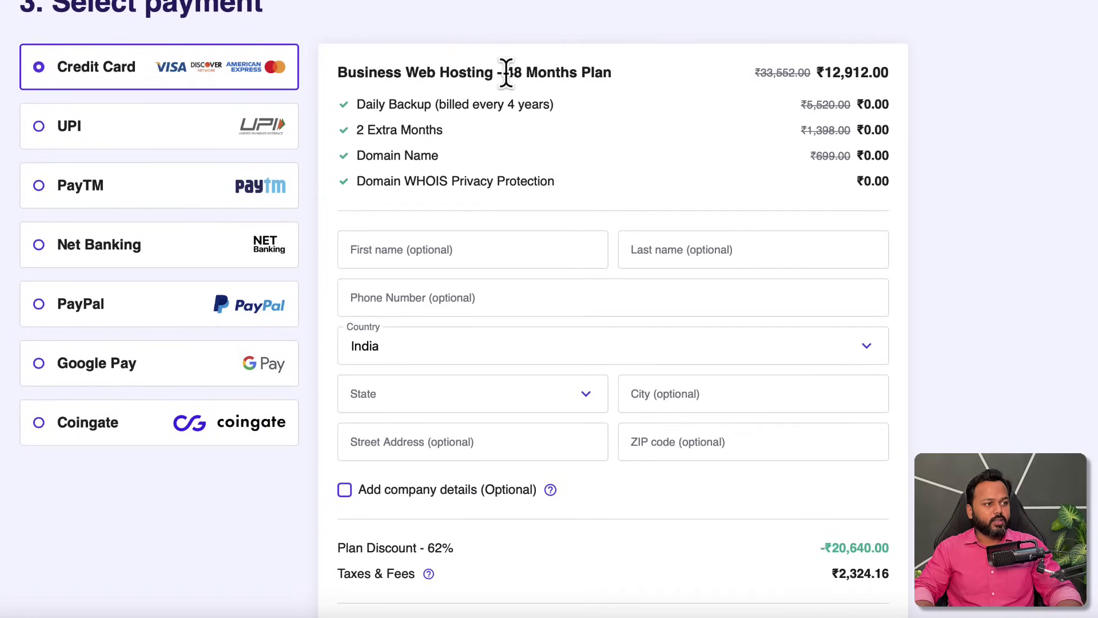
drag(505, 73, 611, 73)
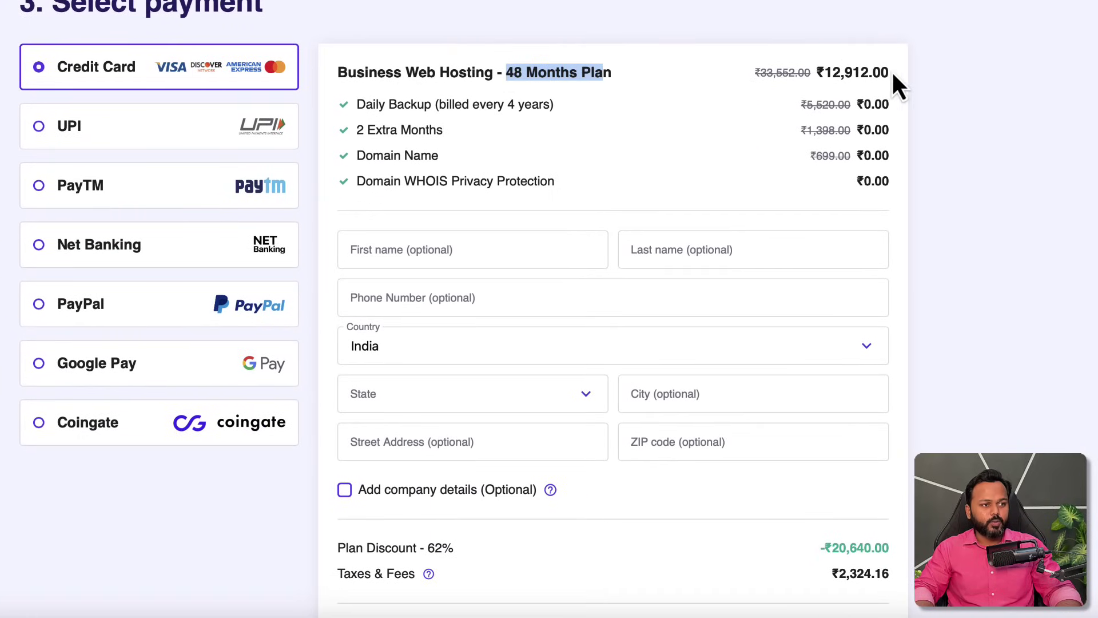
click(828, 72)
drag(831, 72, 865, 73)
click(989, 78)
scroll(990, 79, down, 1)
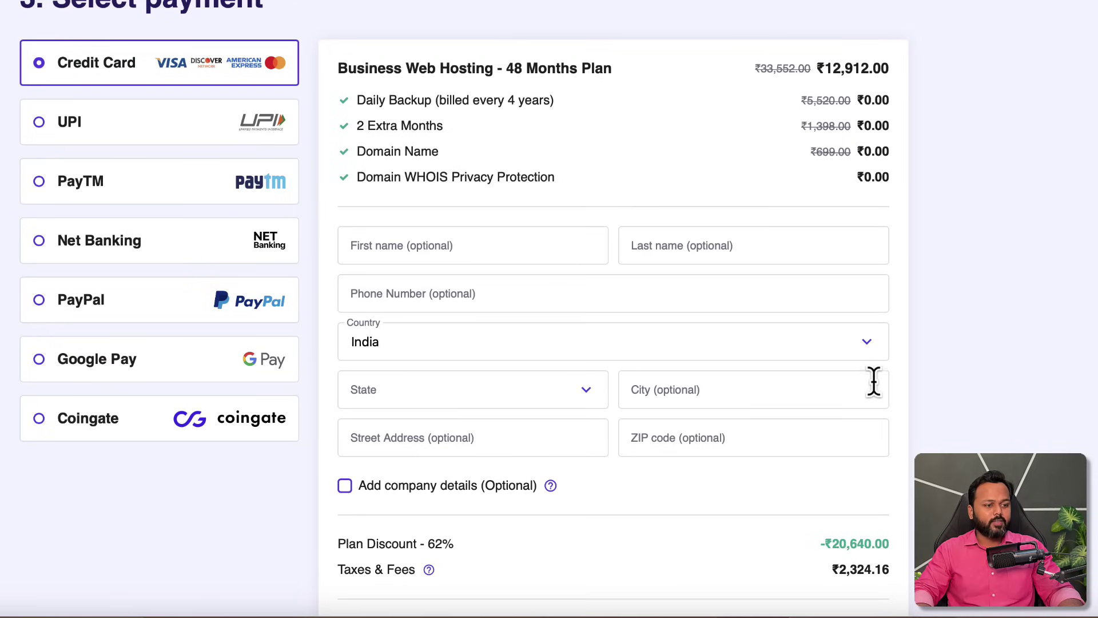
scroll(873, 380, down, 3)
scroll(916, 420, down, 3)
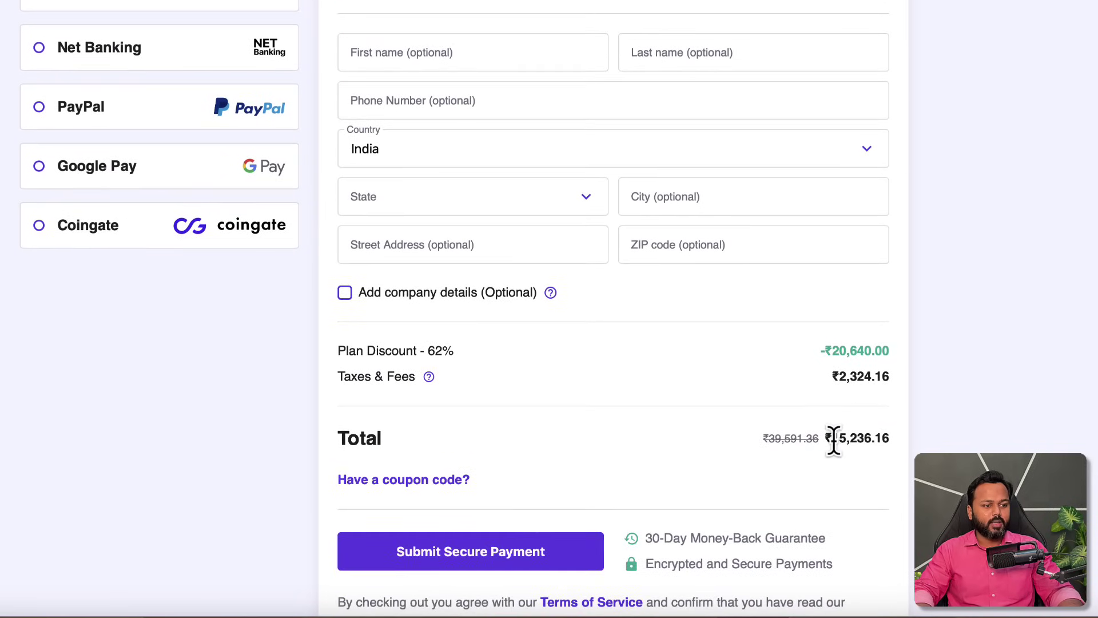
drag(833, 439, 864, 438)
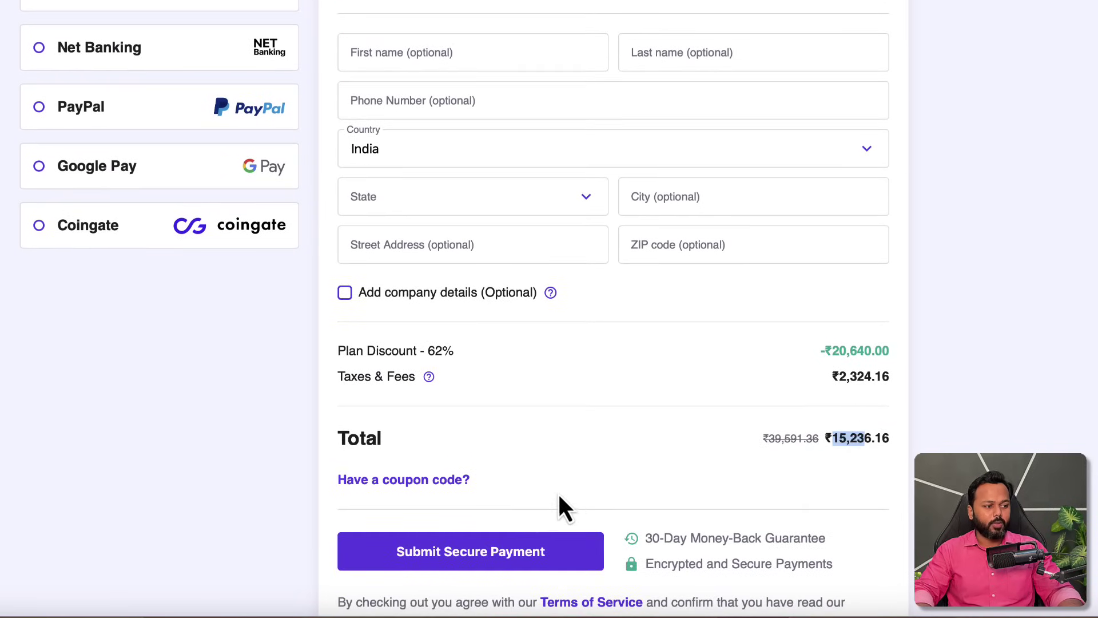
- Apply the referral coupon code, raising the discount to 65% and total to ₹13,712.54
click(423, 483)
click(488, 519)
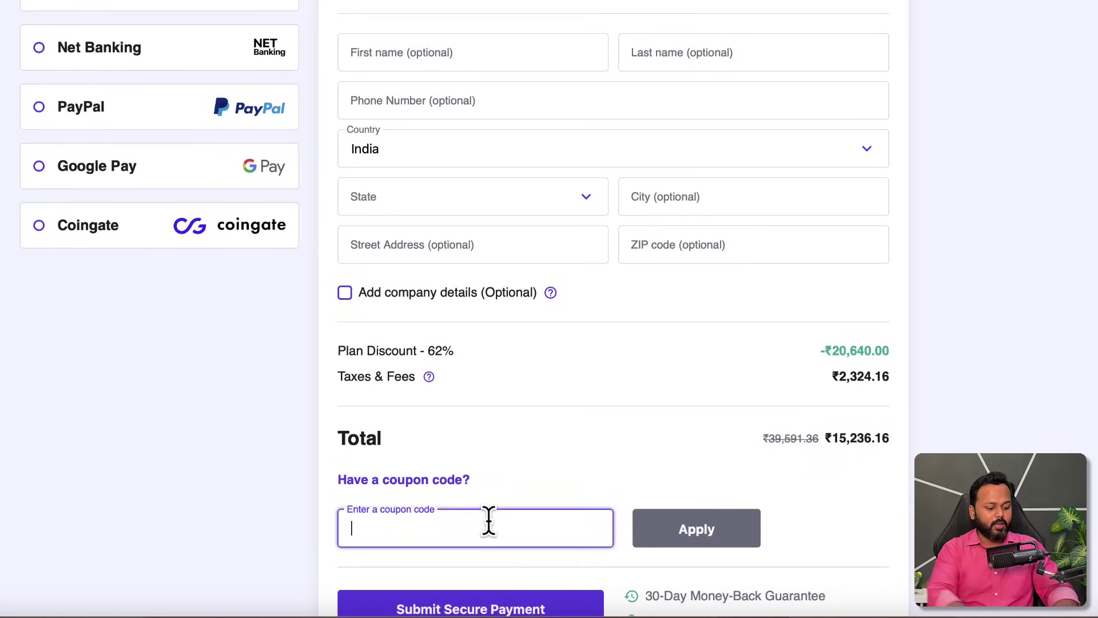
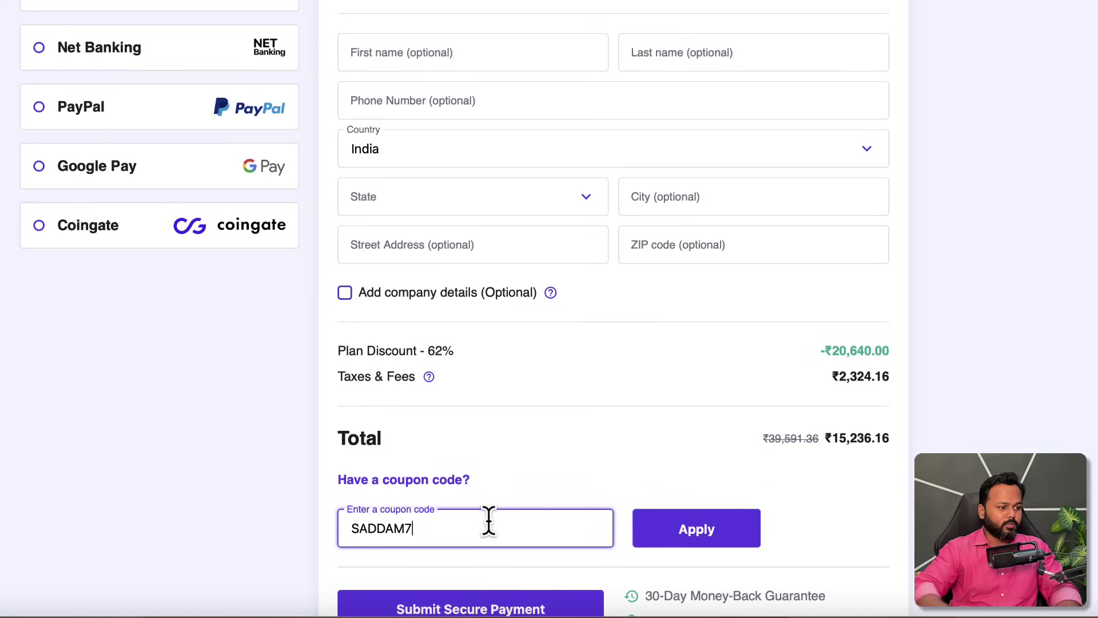
click(710, 544)
scroll(838, 537, down, 1)
scroll(838, 541, down, 1)
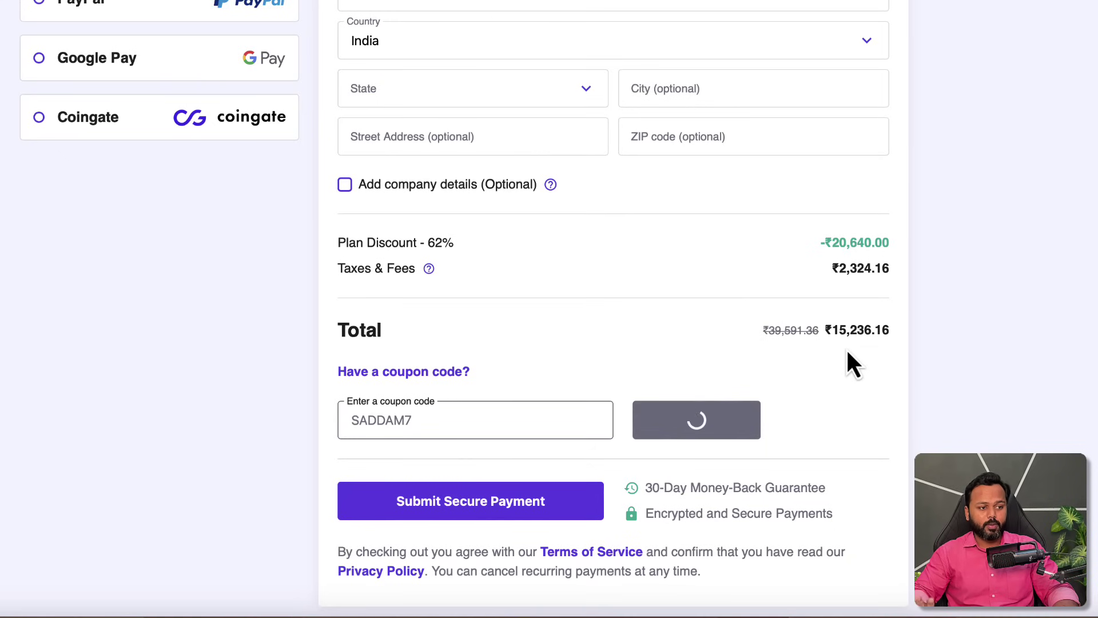
scroll(849, 440, down, 1)
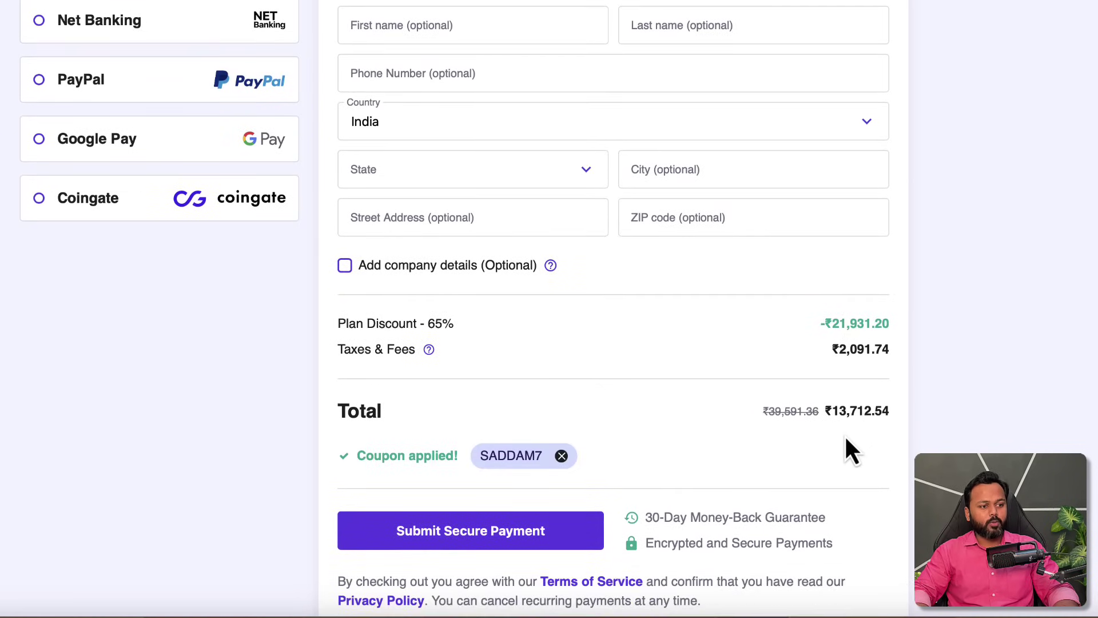
drag(833, 412, 870, 410)
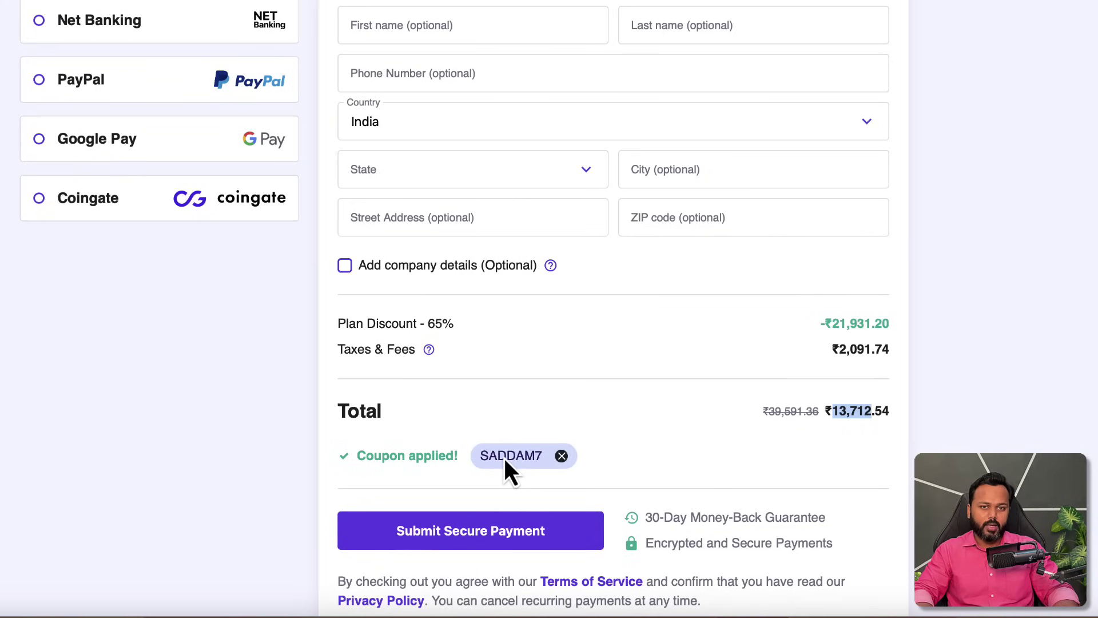
scroll(691, 451, down, 1)
- Scroll through the checkout to review the ₹13,712.54 total and the UPI payment option
scroll(589, 295, up, 2)
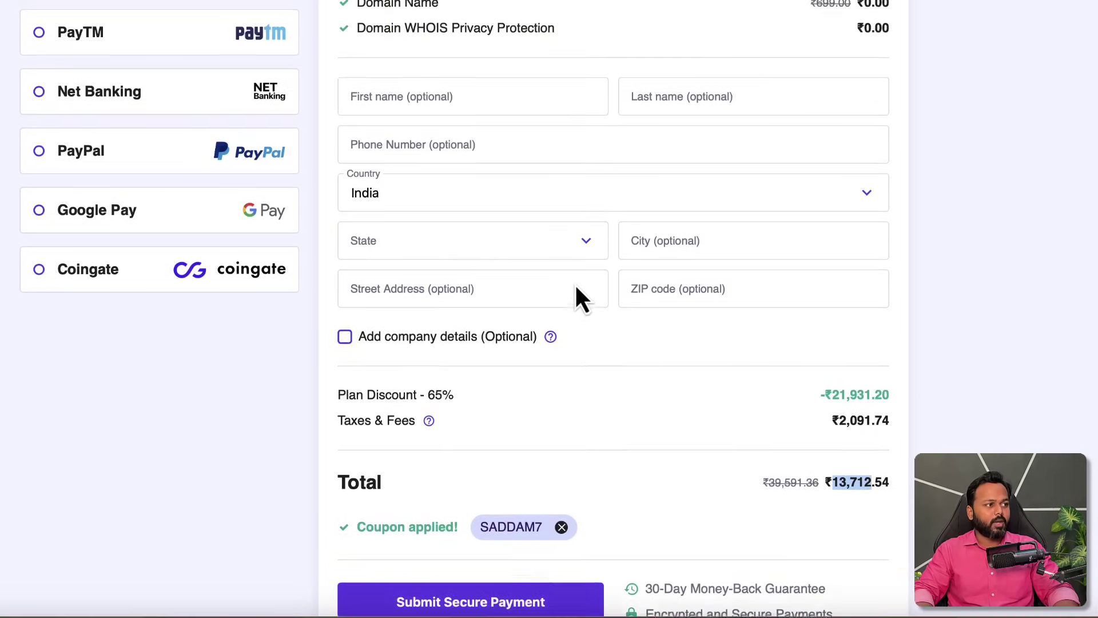
scroll(549, 297, down, 2)
scroll(560, 302, down, 2)
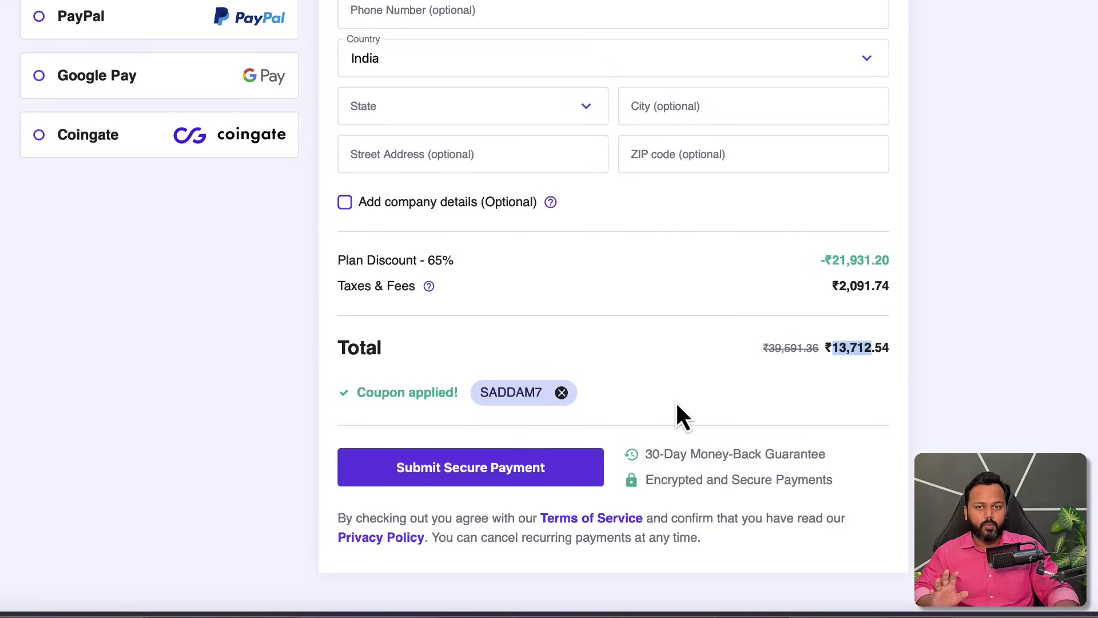
scroll(596, 365, up, 3)
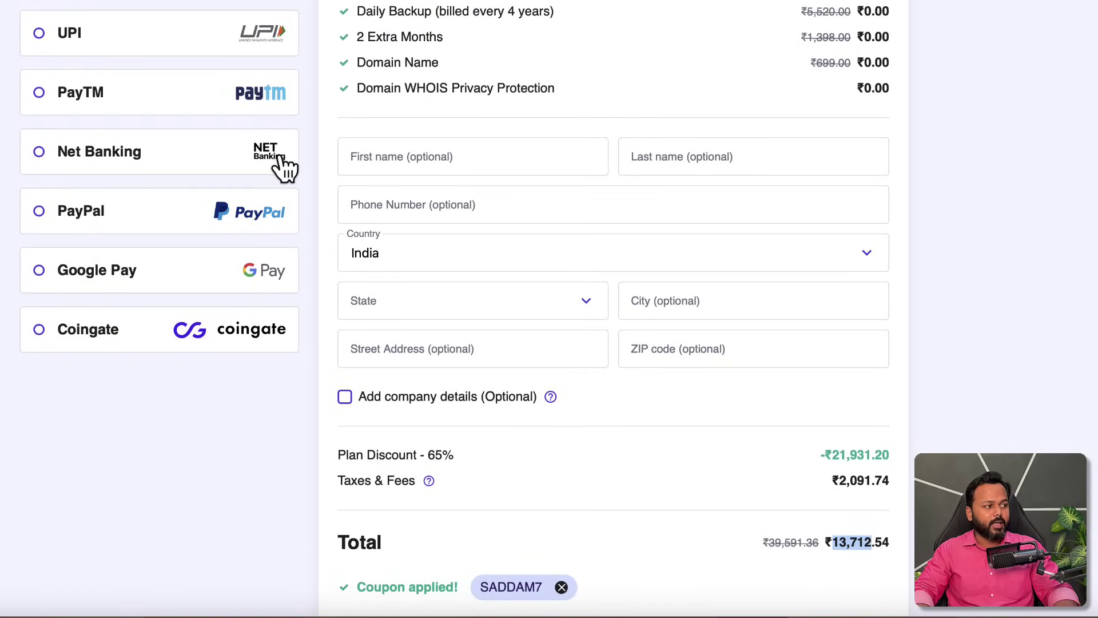
scroll(57, 40, down, 2)
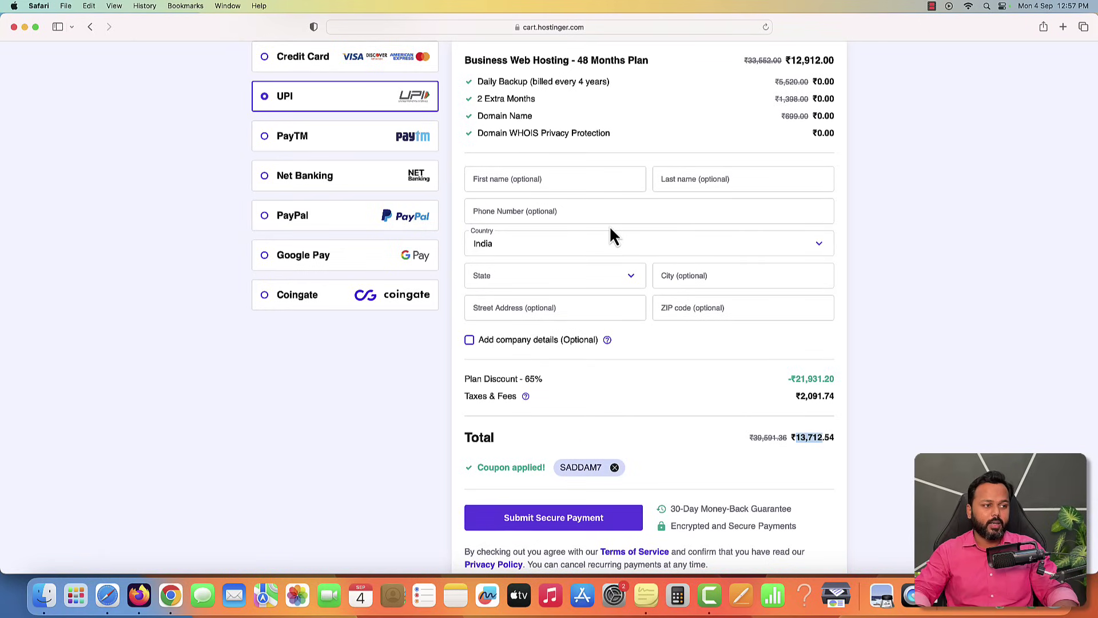
- Switch to Firefox, load the hostinger.in homepage, and head to the account login
click(139, 594)
click(249, 26)
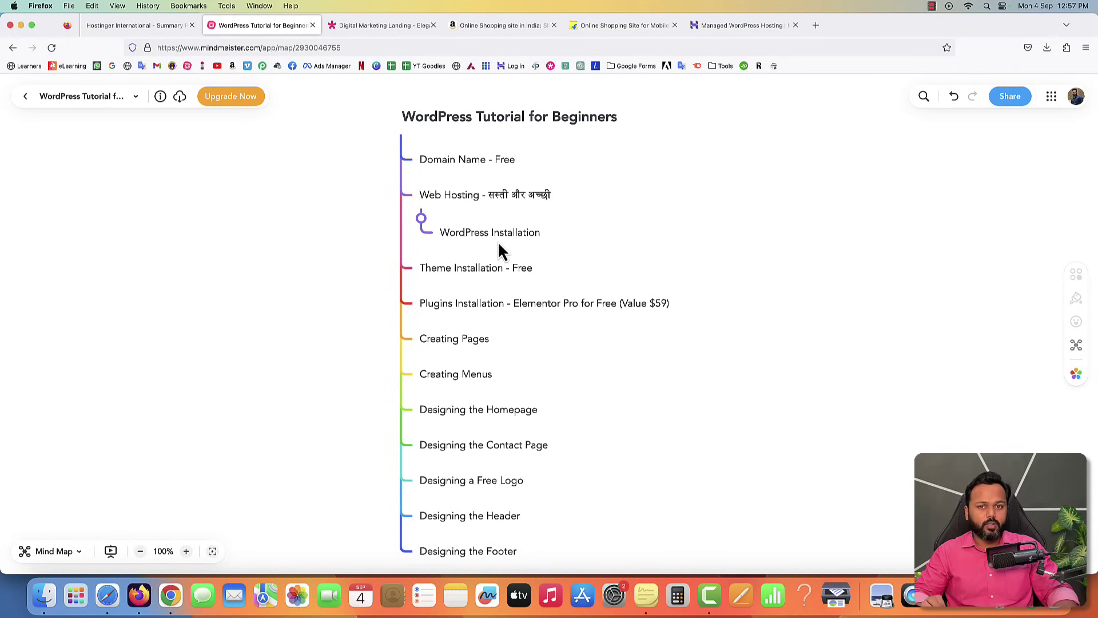
click(749, 27)
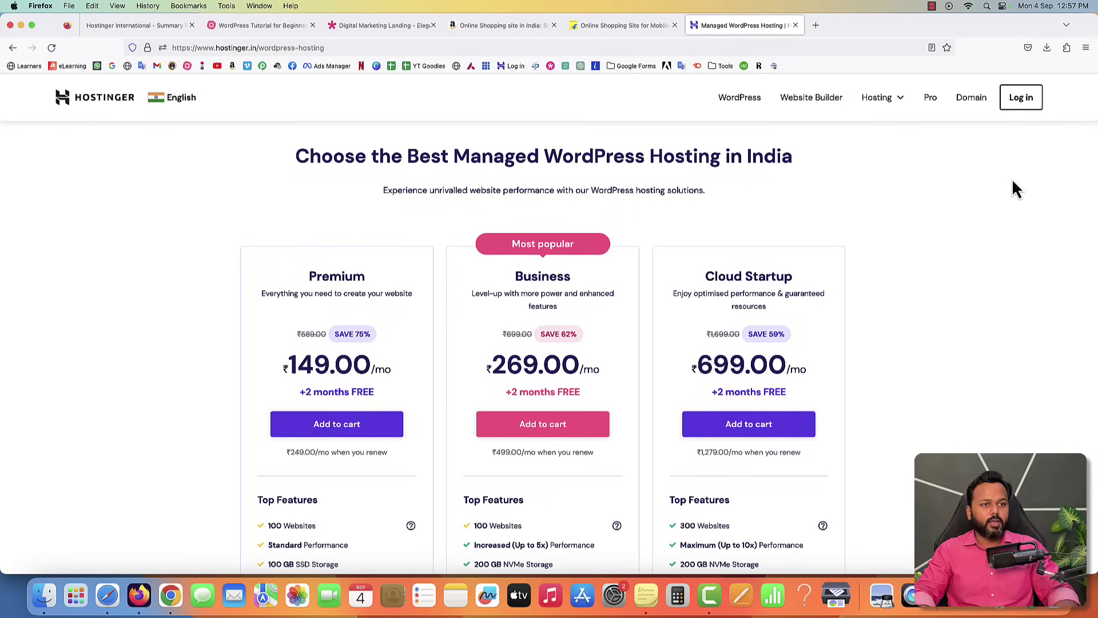
click(465, 47)
text(hostinger.in/)
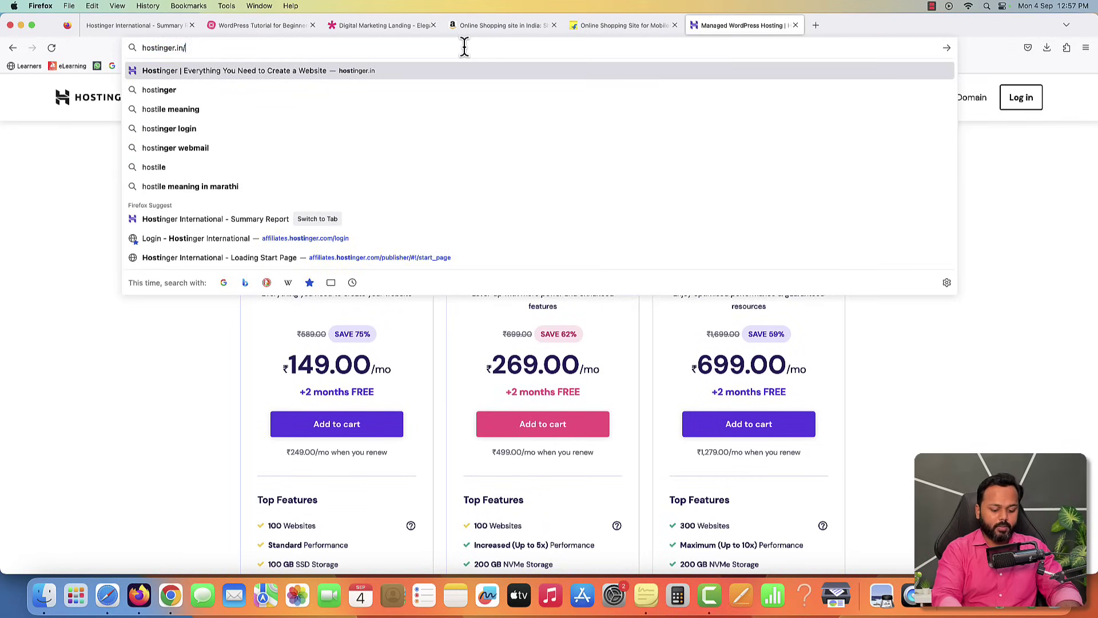
key(Return)
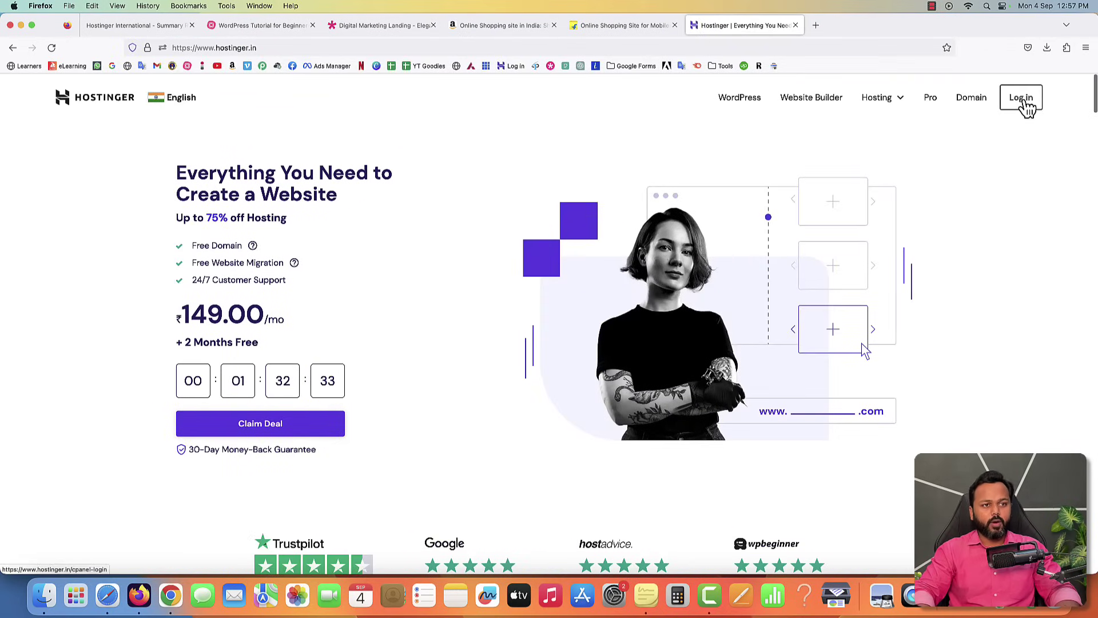
click(1023, 105)
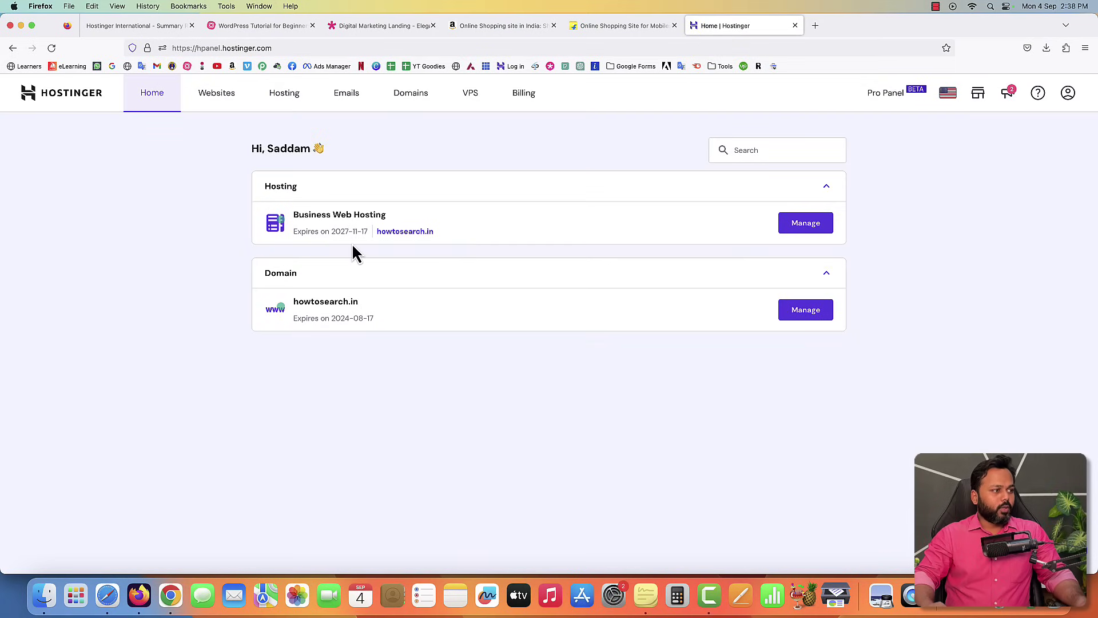
- Check the Business Web Hosting plan, then list the account's domains showing howtosearch.in active until 2024-08-17
drag(293, 214, 330, 234)
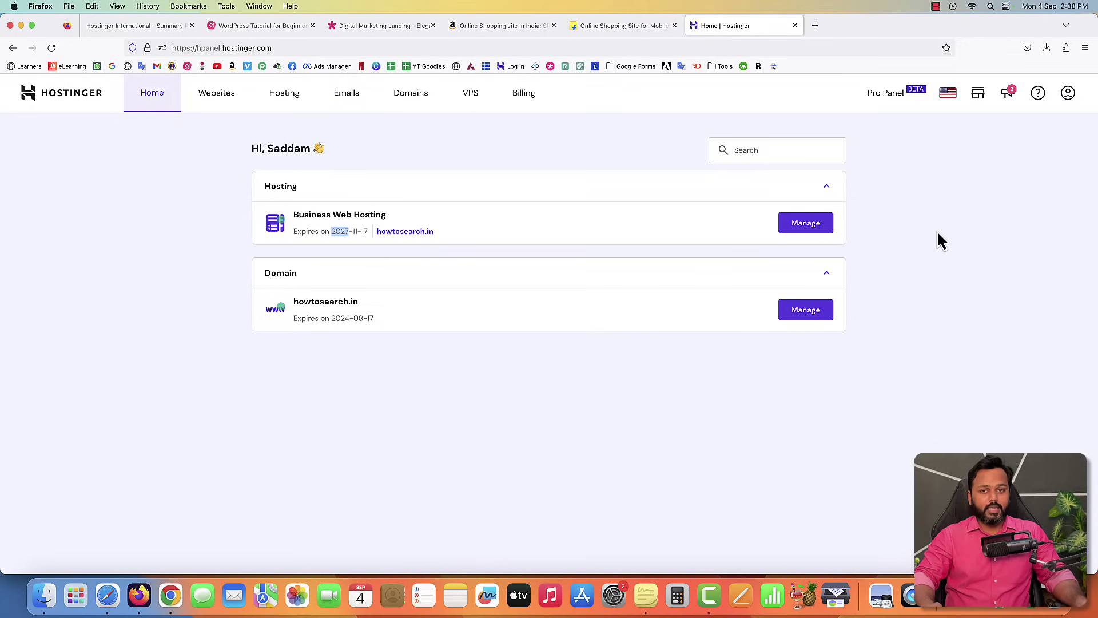
click(451, 160)
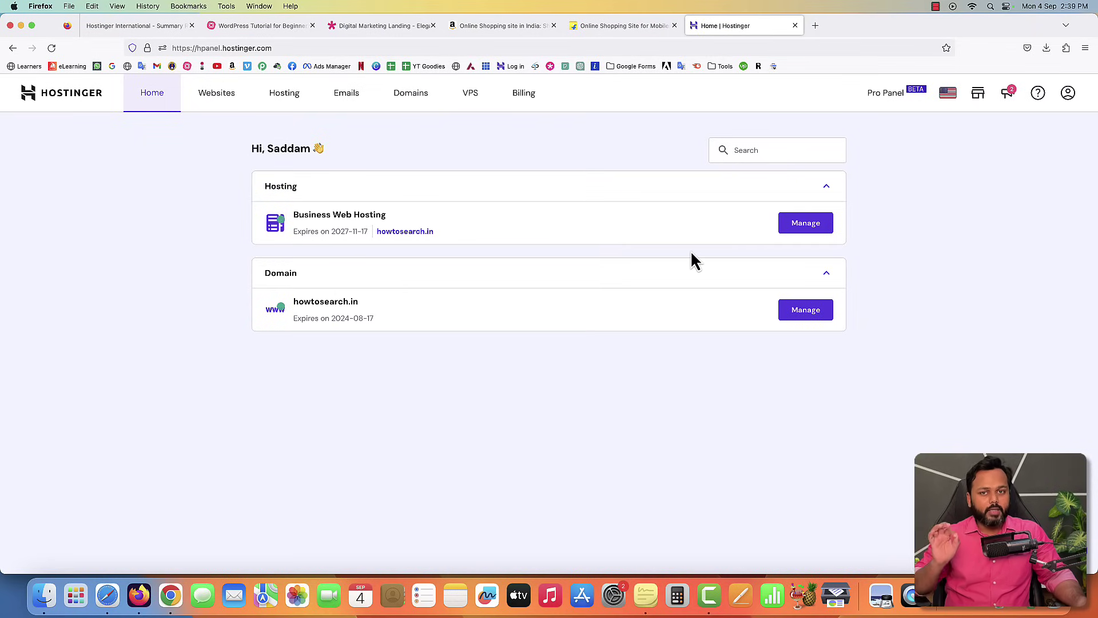
click(414, 102)
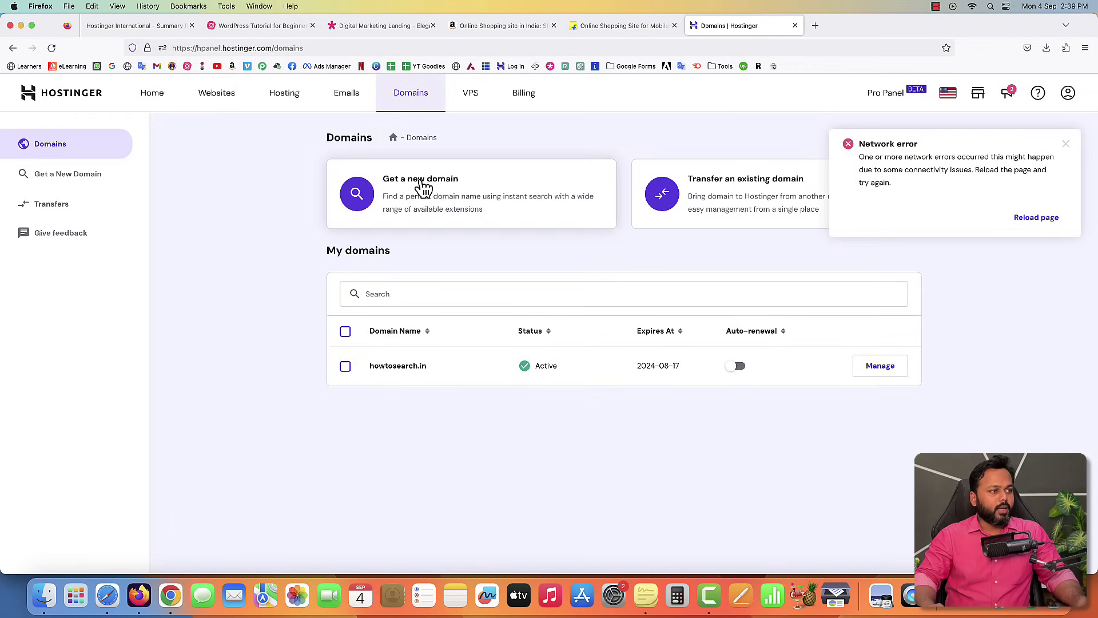
- Search Get a New Domain for icecreamapps999.com, fixing the missing 's' in the name
click(423, 187)
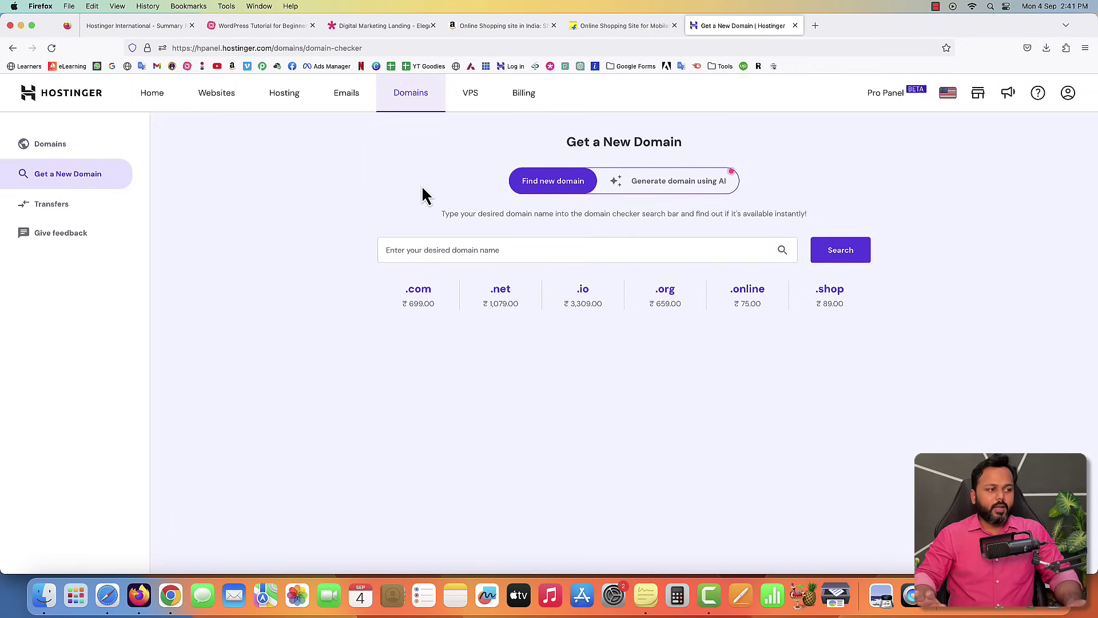
click(451, 248)
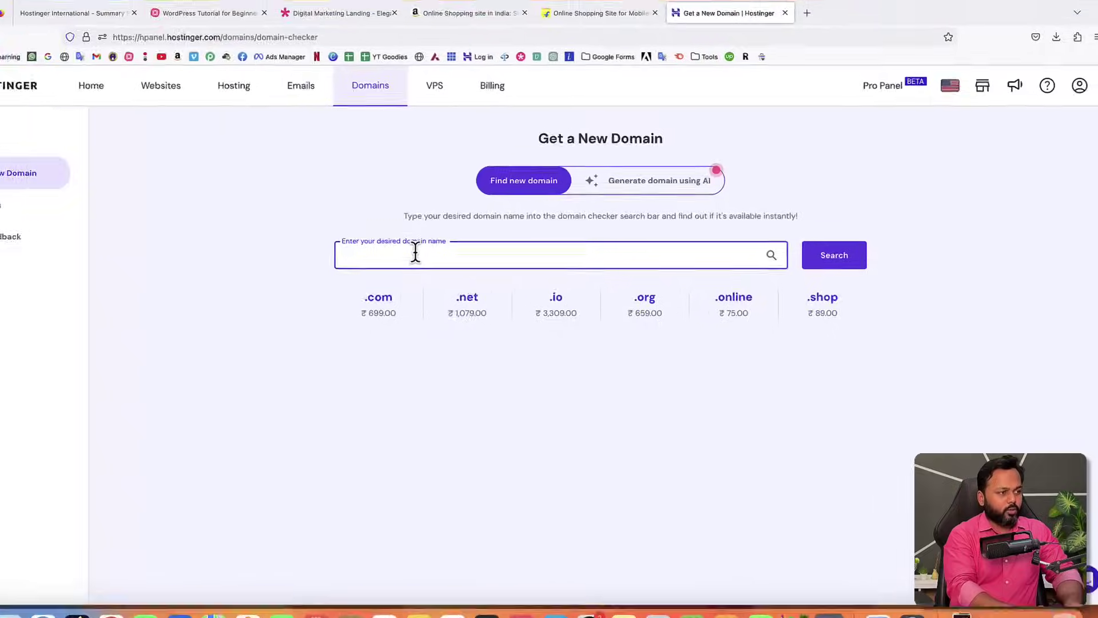
text(icecrea)
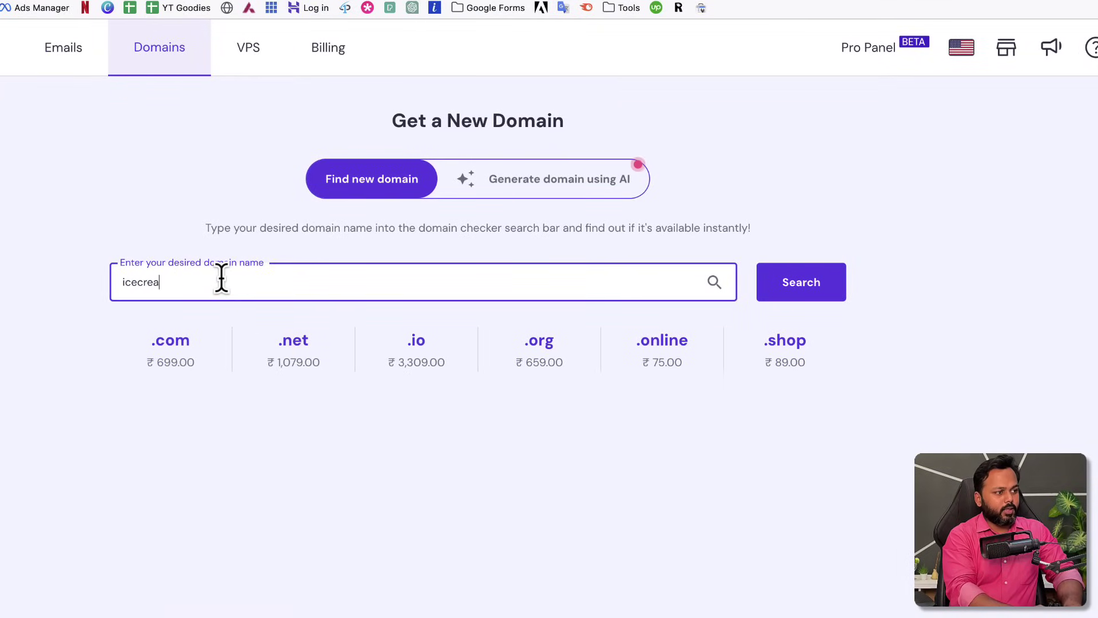
text(mapp999.com)
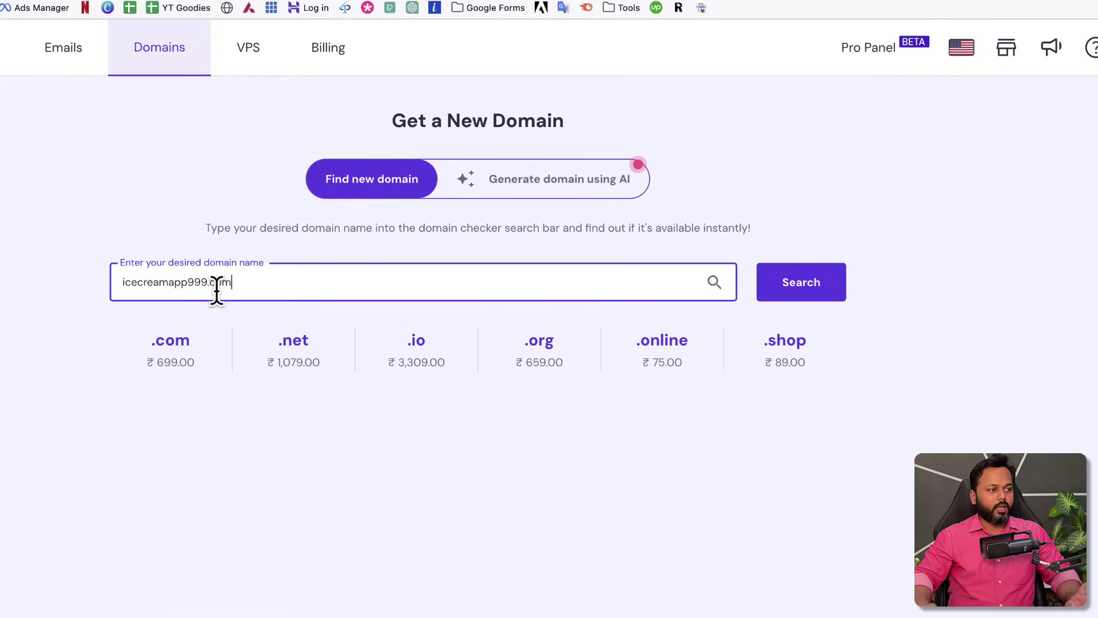
click(189, 283)
text(s)
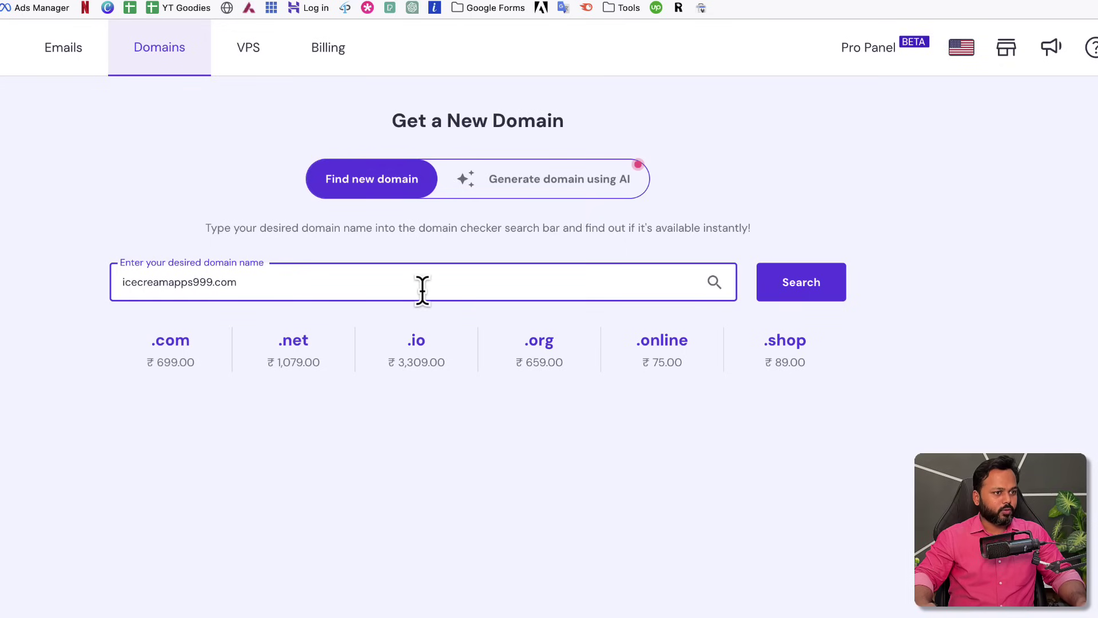
click(817, 294)
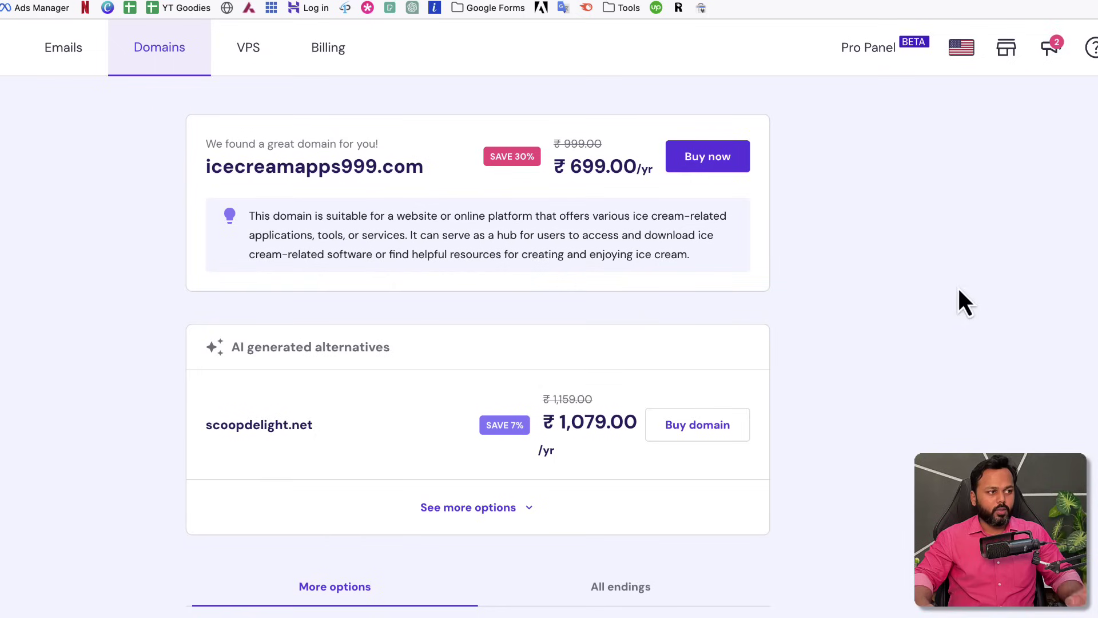
- Review icecreamapps999.com's availability and its ₹699.00 yearly price
drag(206, 166, 423, 167)
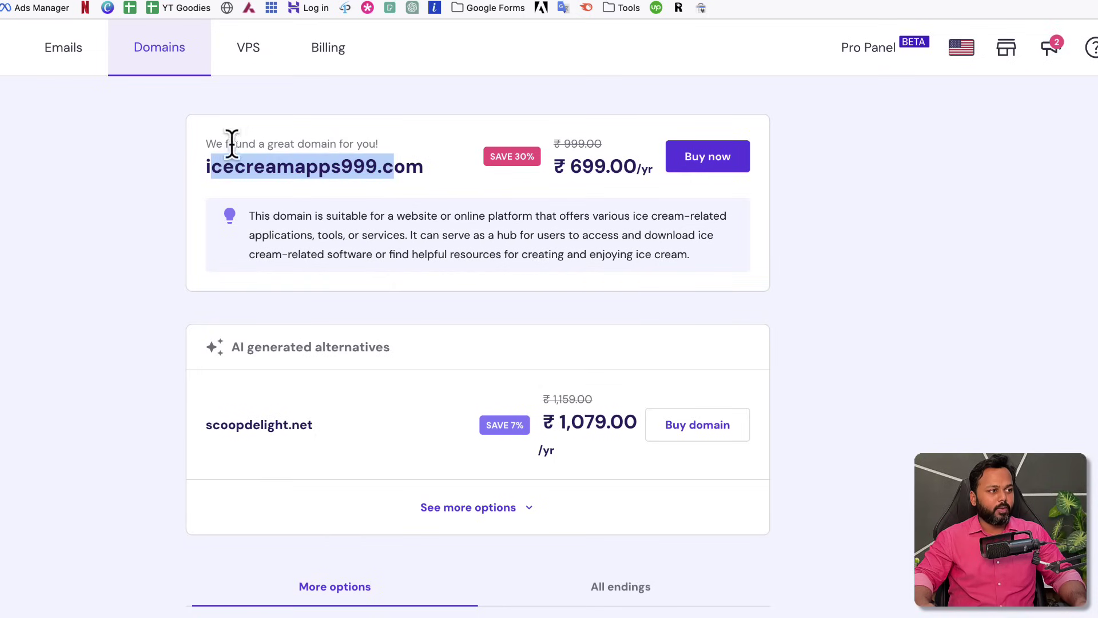
drag(206, 143, 387, 160)
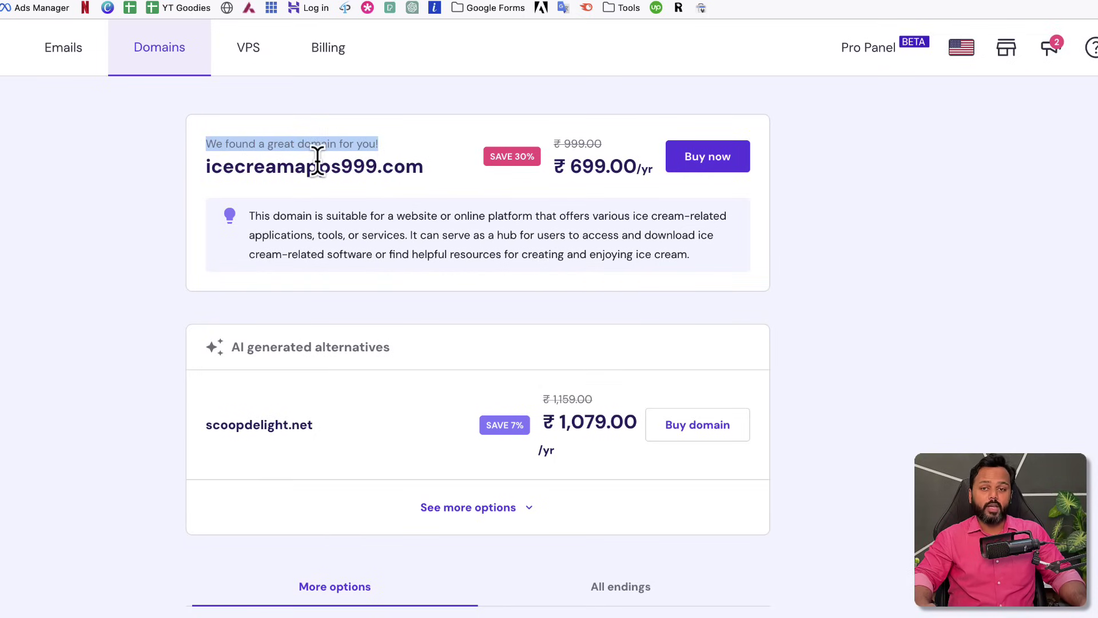
drag(572, 169, 624, 171)
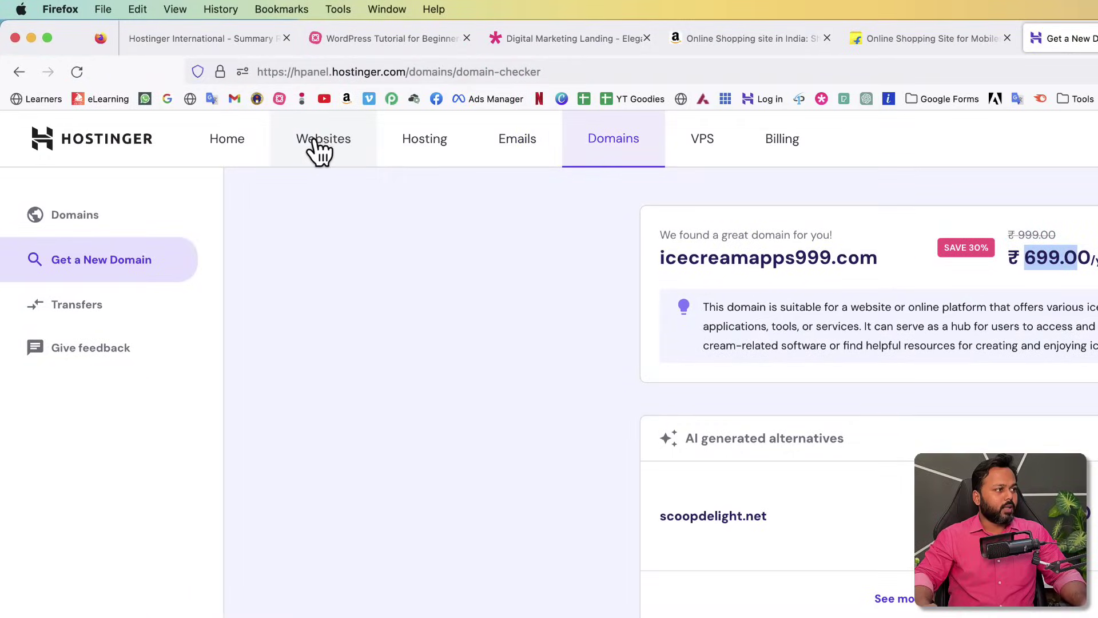
click(326, 150)
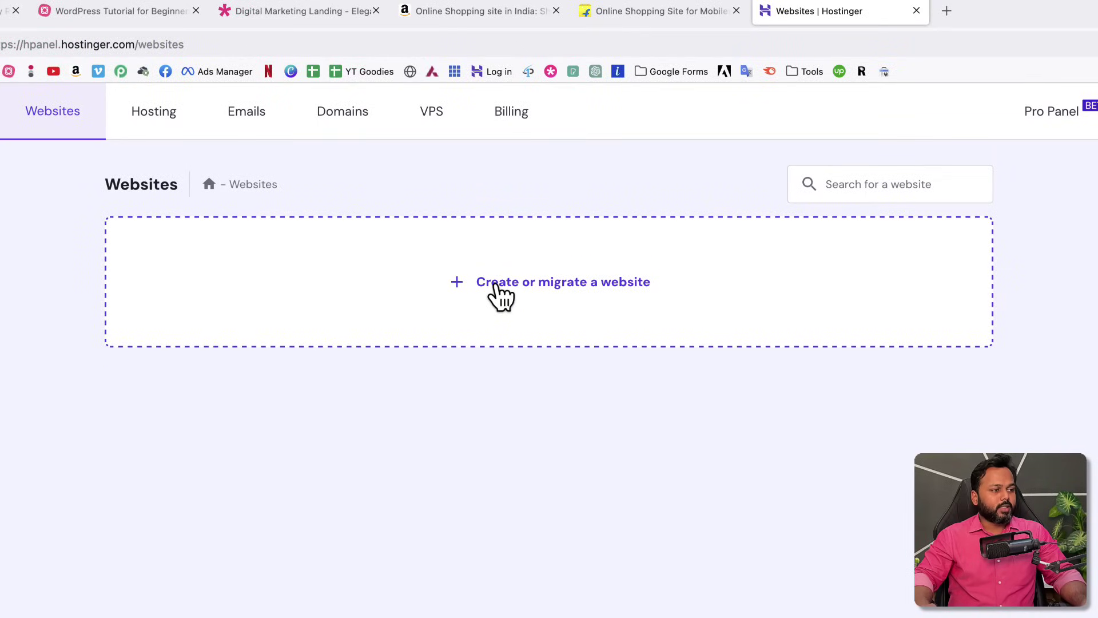
- Start the website setup and choose to create a new website instead of migrating one
click(494, 292)
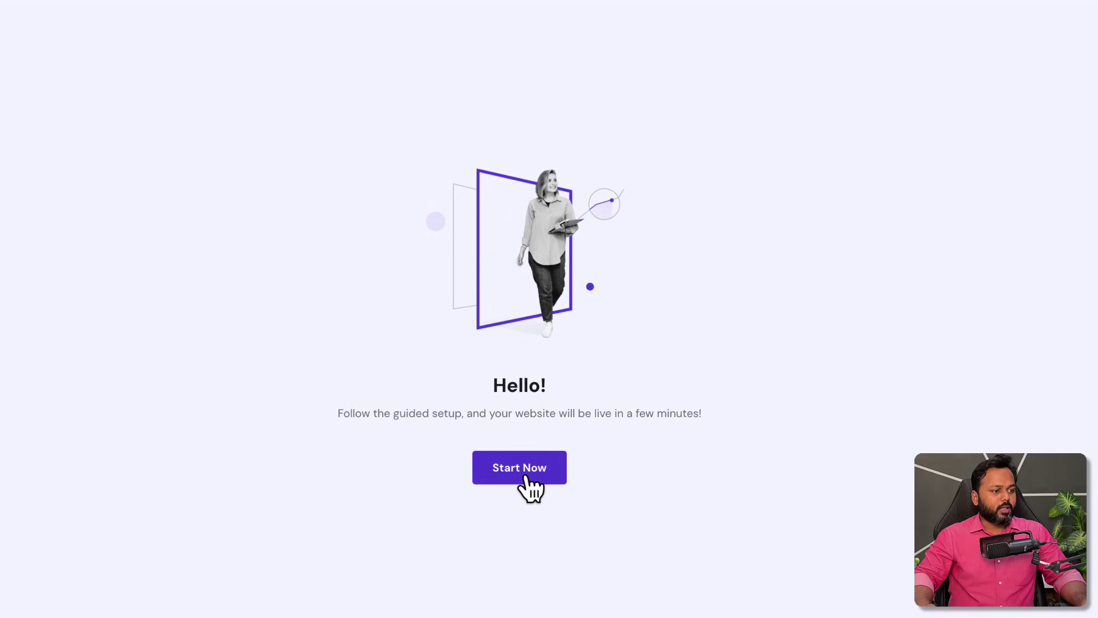
click(522, 475)
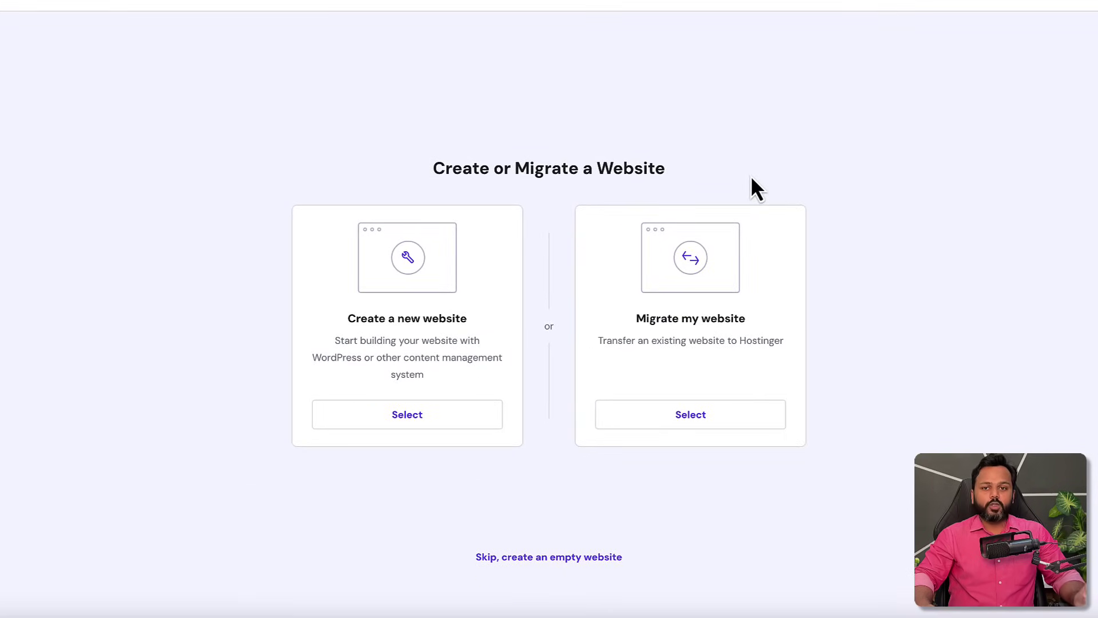
drag(436, 169, 665, 170)
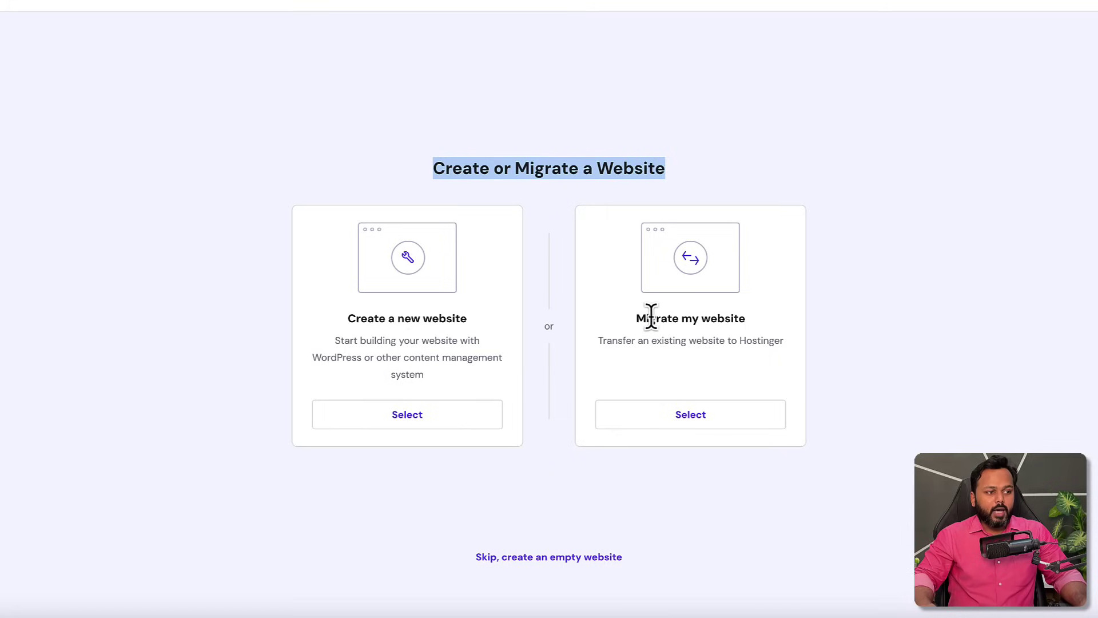
drag(636, 316, 742, 318)
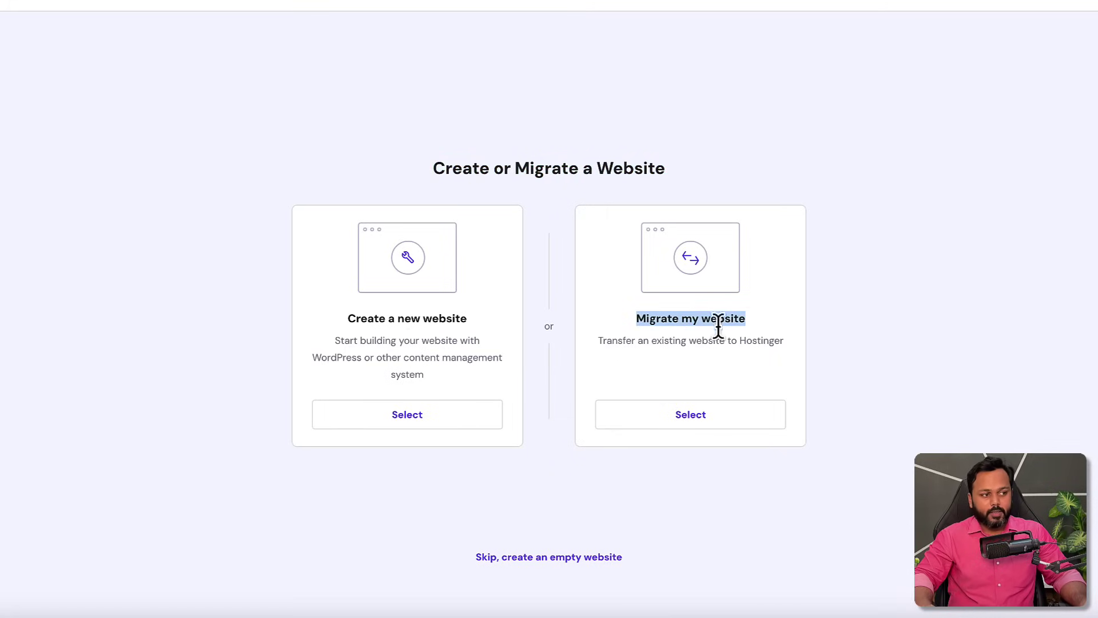
click(567, 299)
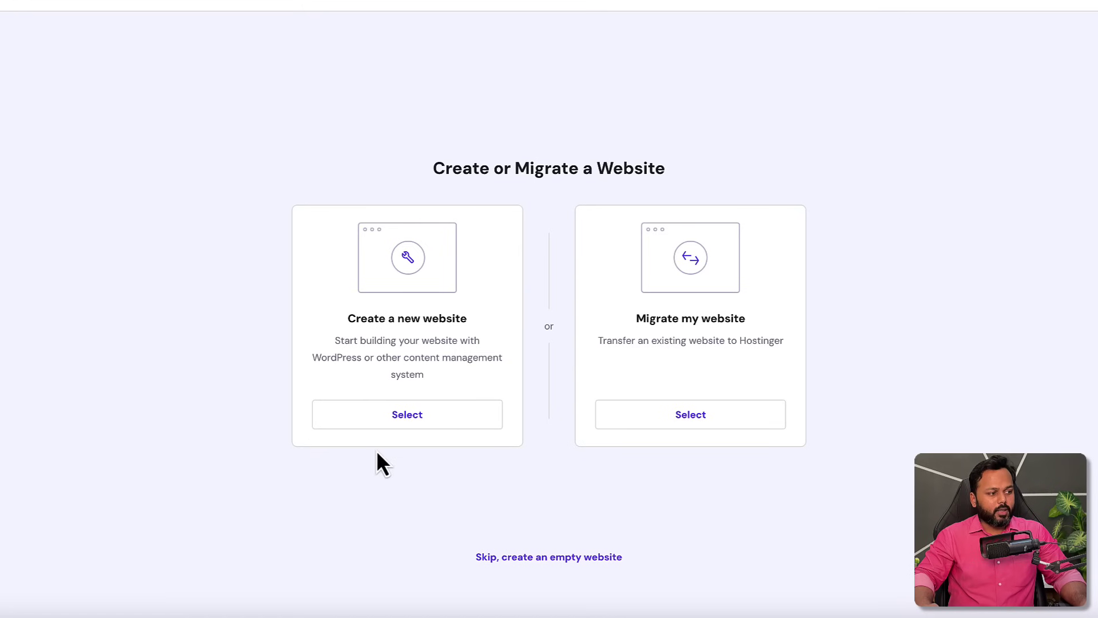
click(394, 426)
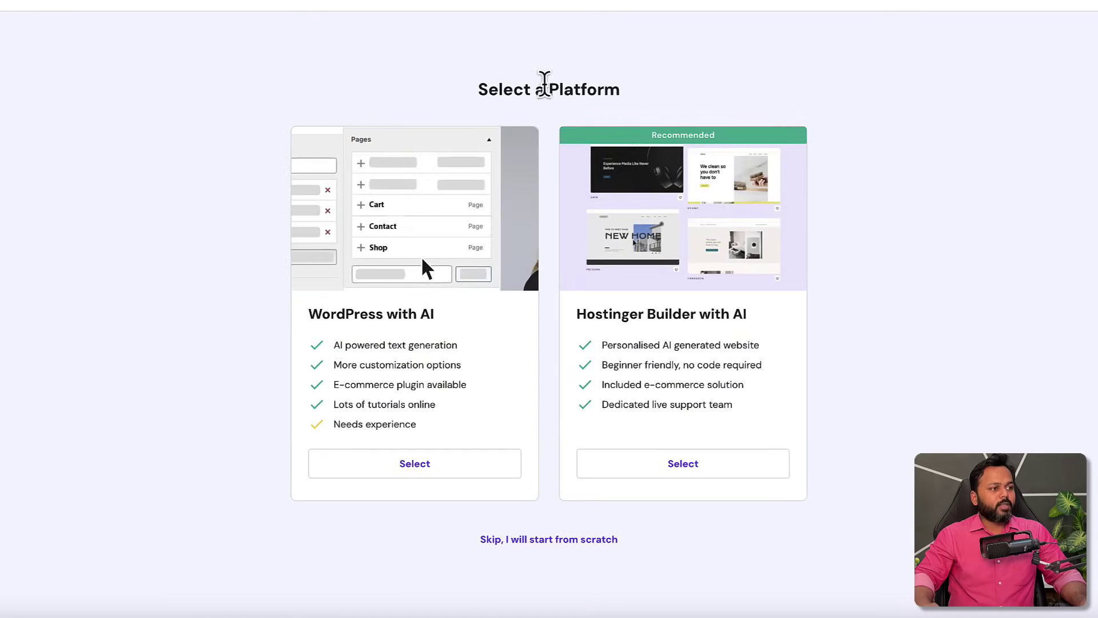
- Select WordPress with AI as the new site's platform
mouse_move(620, 89)
mouse_down()
mouse_move(571, 80)
mouse_move(611, 89)
mouse_up()
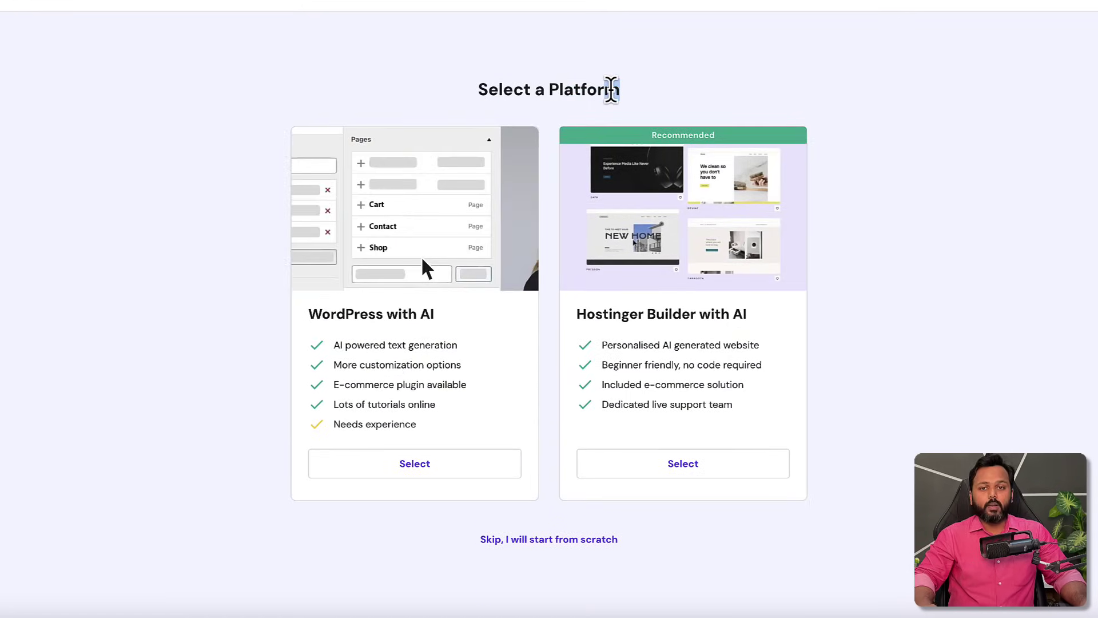
drag(308, 313, 379, 312)
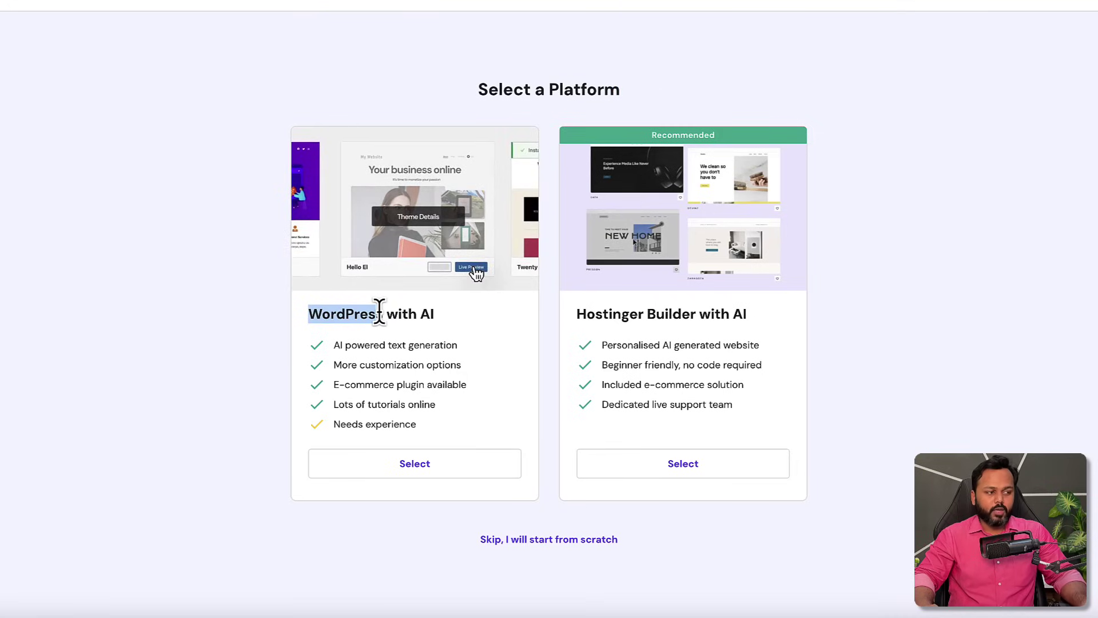
click(379, 314)
drag(322, 313, 399, 314)
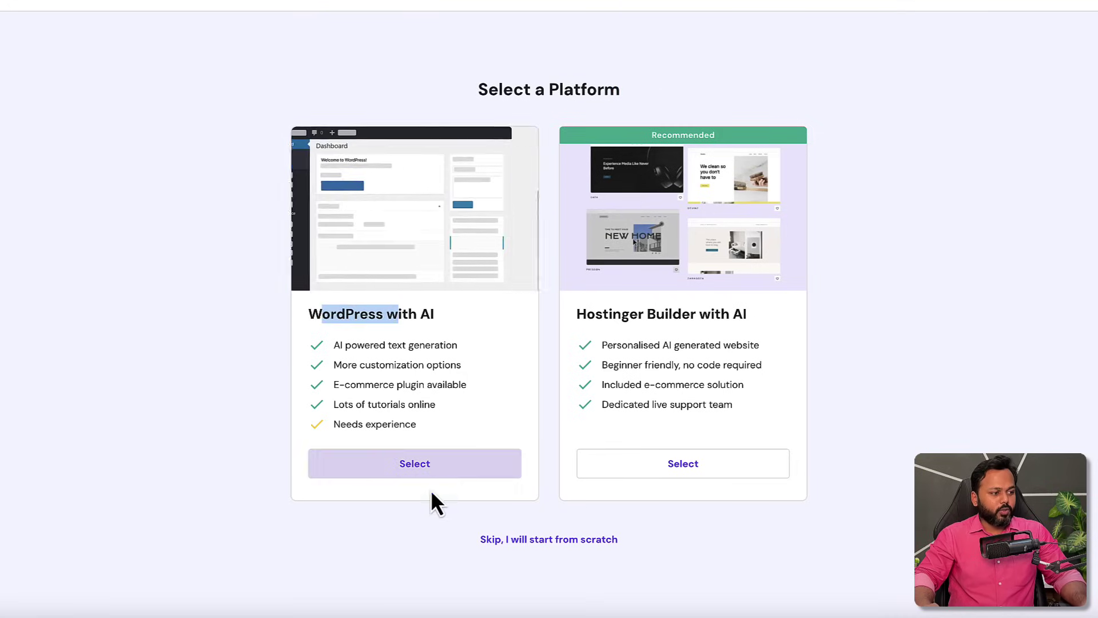
click(415, 464)
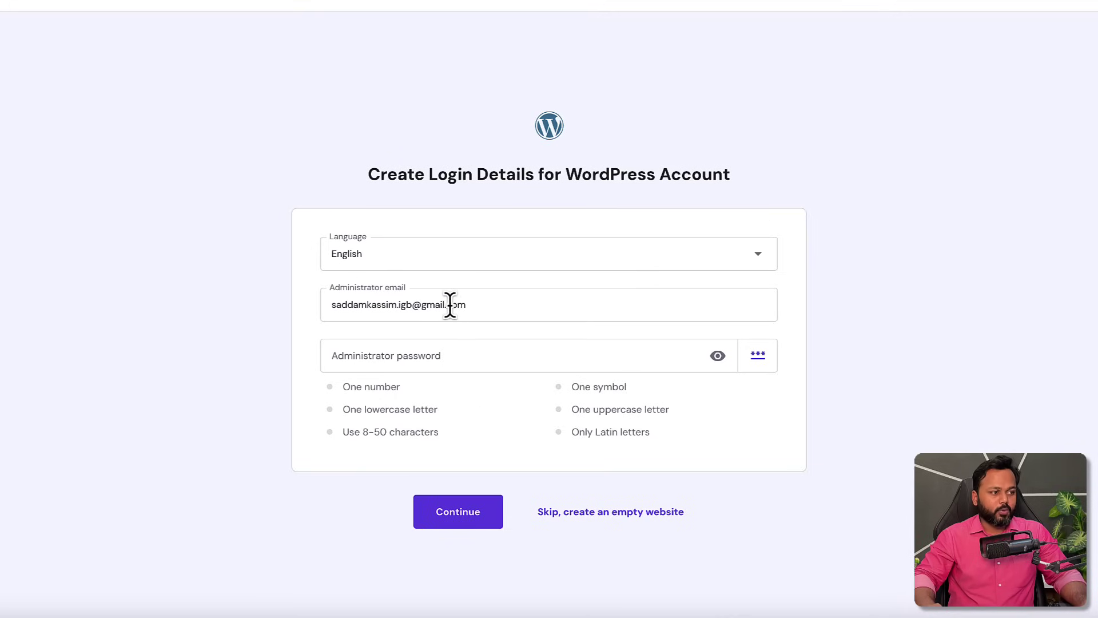
- Enter the WordPress administrator password and submit the login details
click(407, 357)
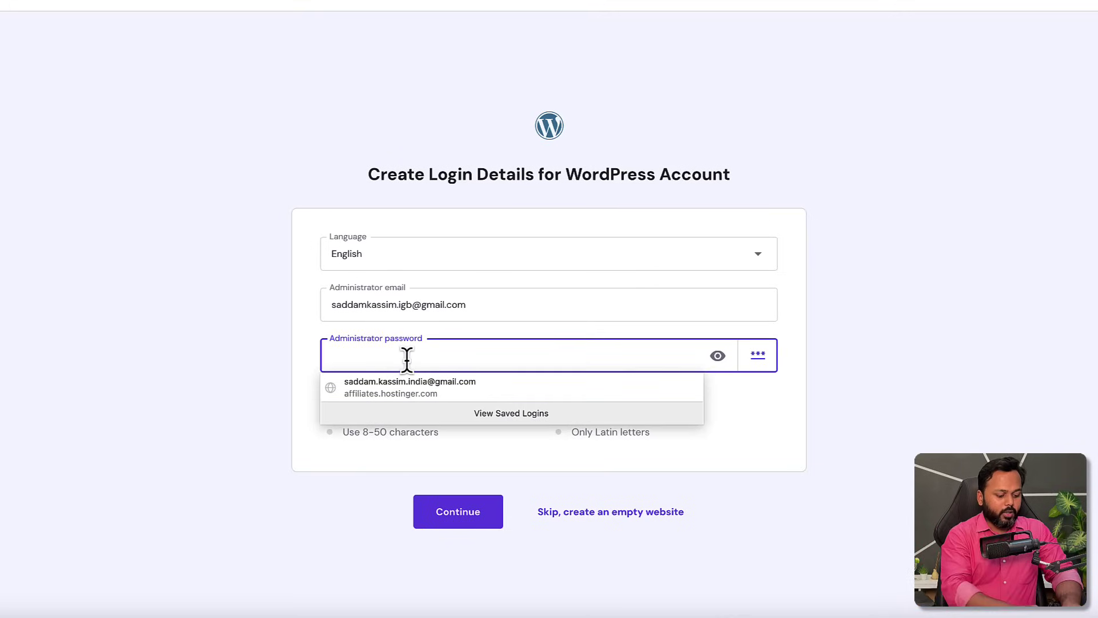
click(458, 509)
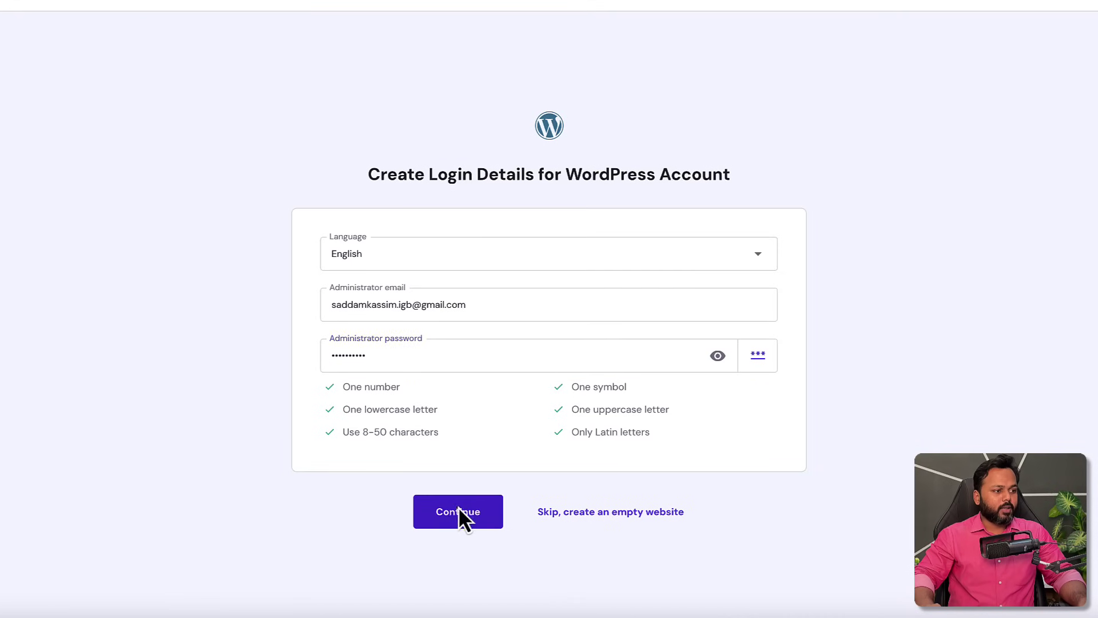
- Skip the suggested plugins, the site template and the AI-generated content
drag(431, 75, 663, 77)
click(680, 86)
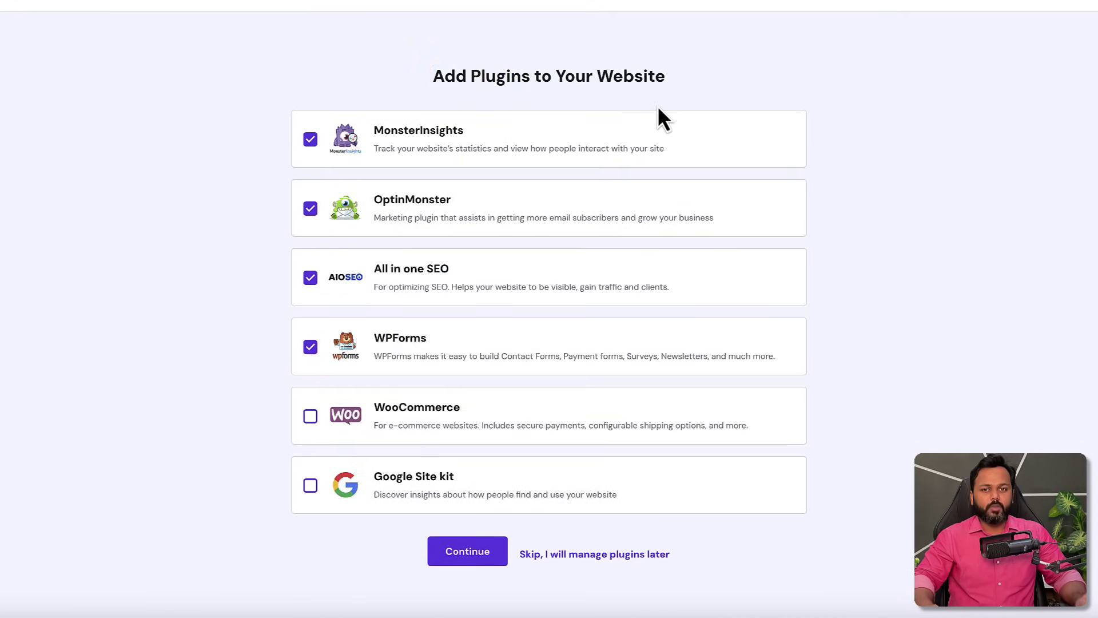
click(537, 556)
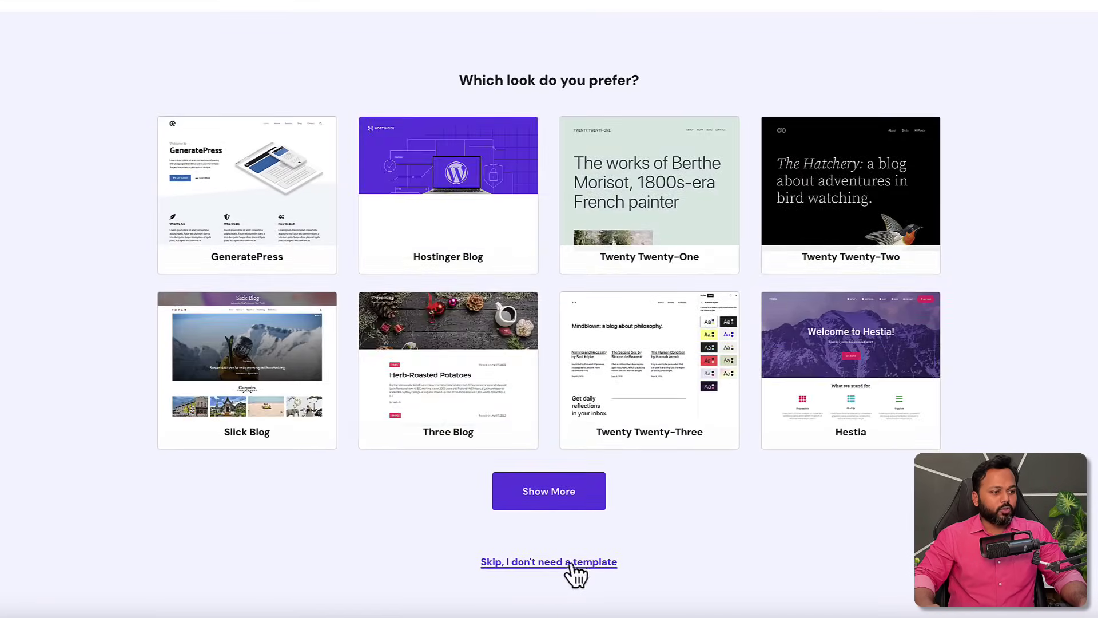
click(536, 562)
drag(457, 81, 472, 79)
double_click(472, 81)
click(578, 553)
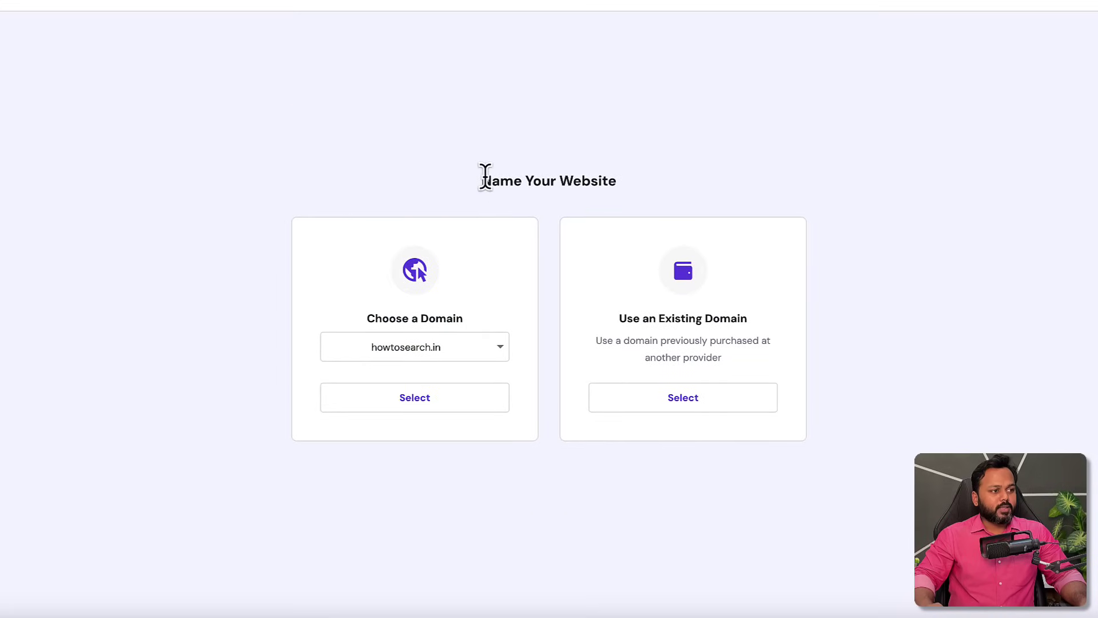
- Choose howtosearch.in from the owned domains and confirm it for the website
drag(485, 180, 618, 181)
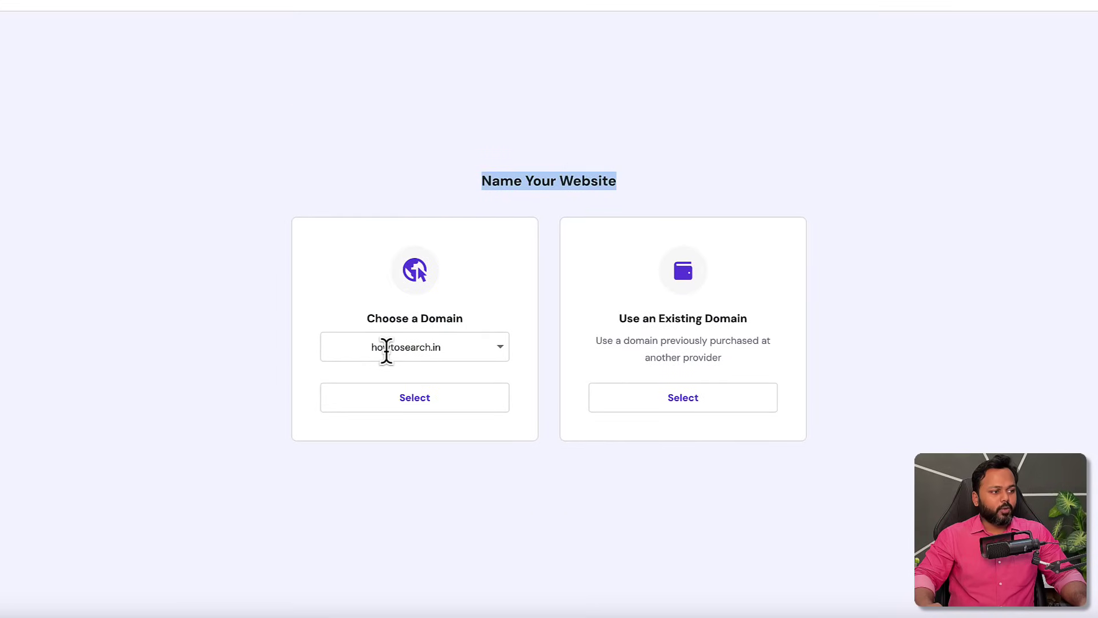
click(433, 349)
click(409, 377)
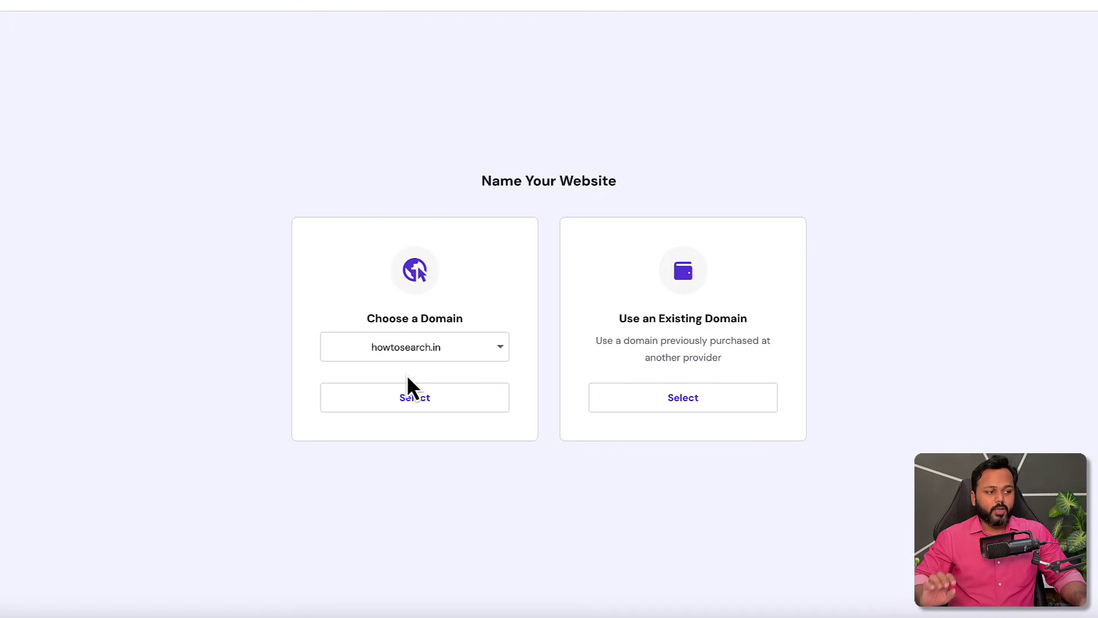
click(407, 397)
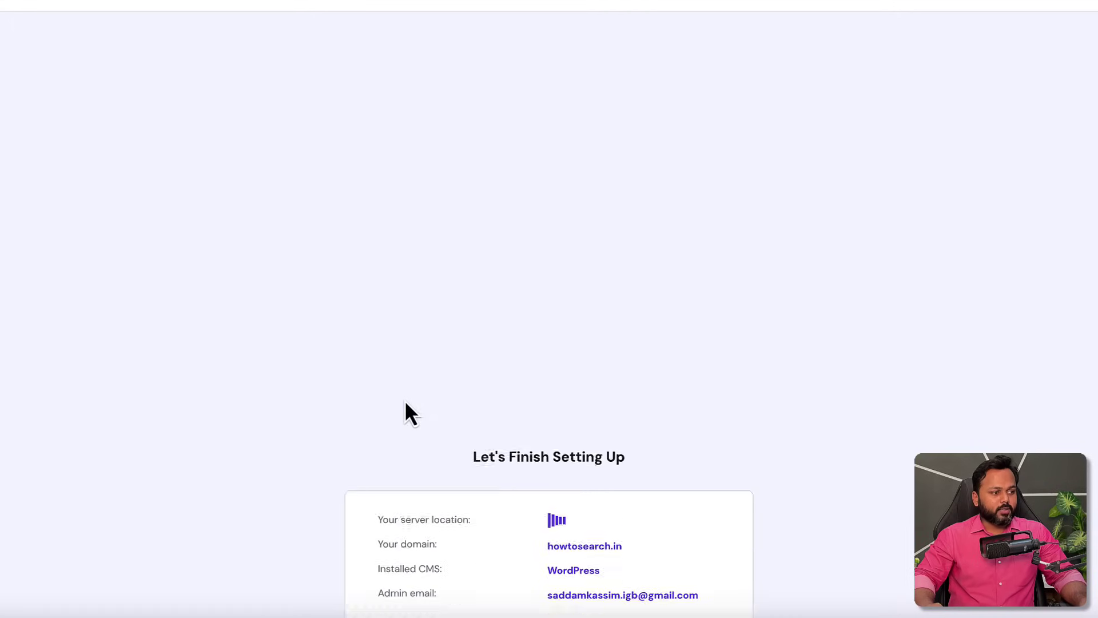
- Finish the setup, then use Manage Site on the Well Done page to open the howtosearch.in dashboard
click(548, 406)
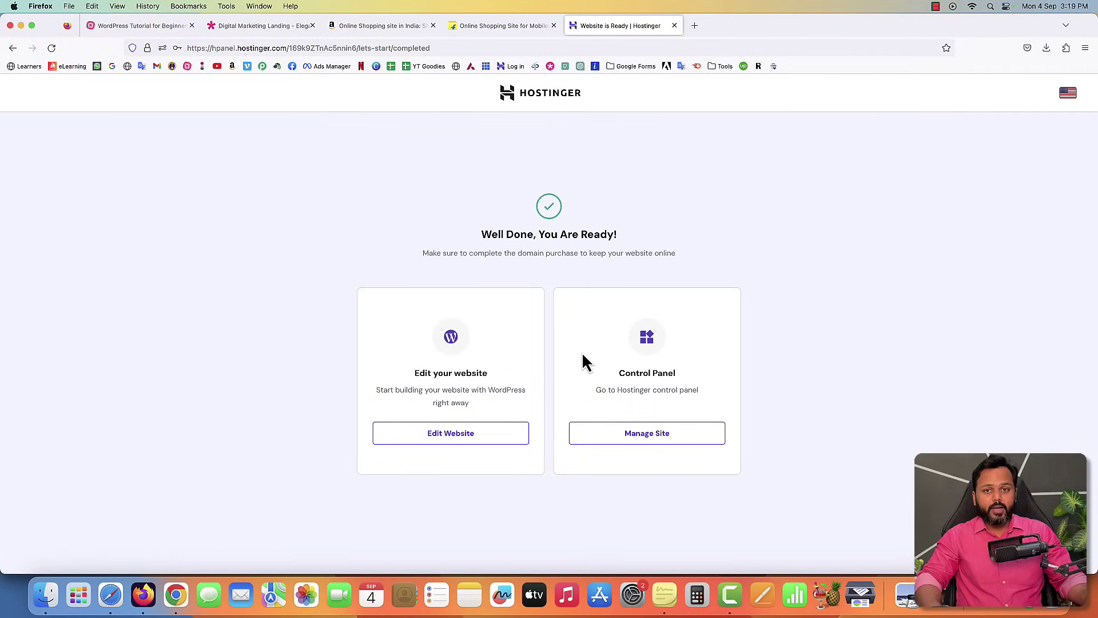
double_click(484, 234)
drag(554, 234, 630, 244)
click(651, 240)
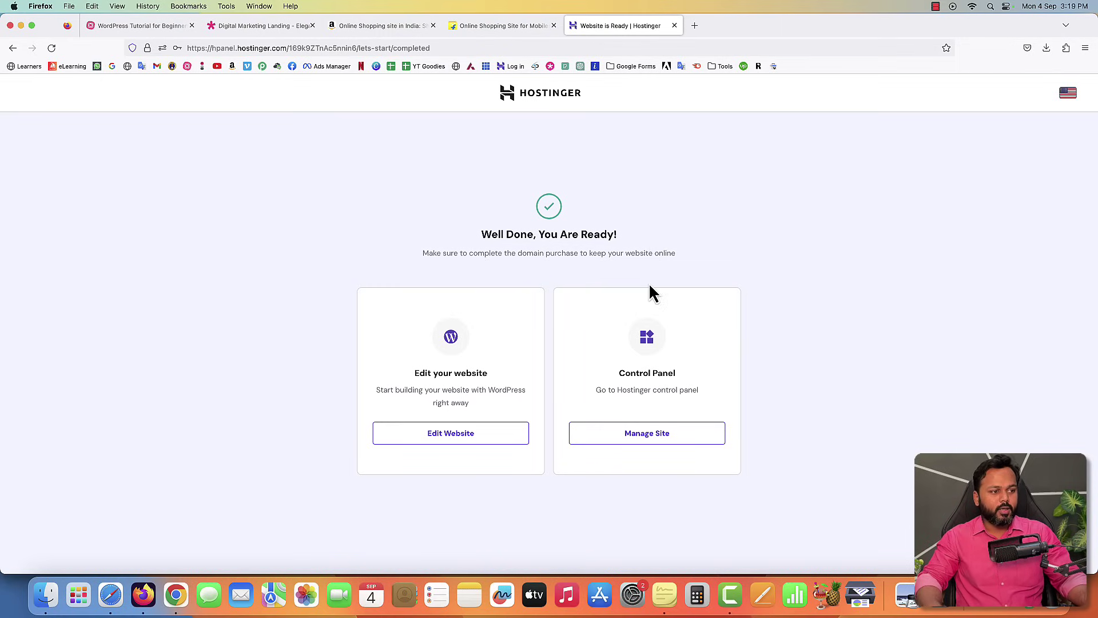
click(647, 434)
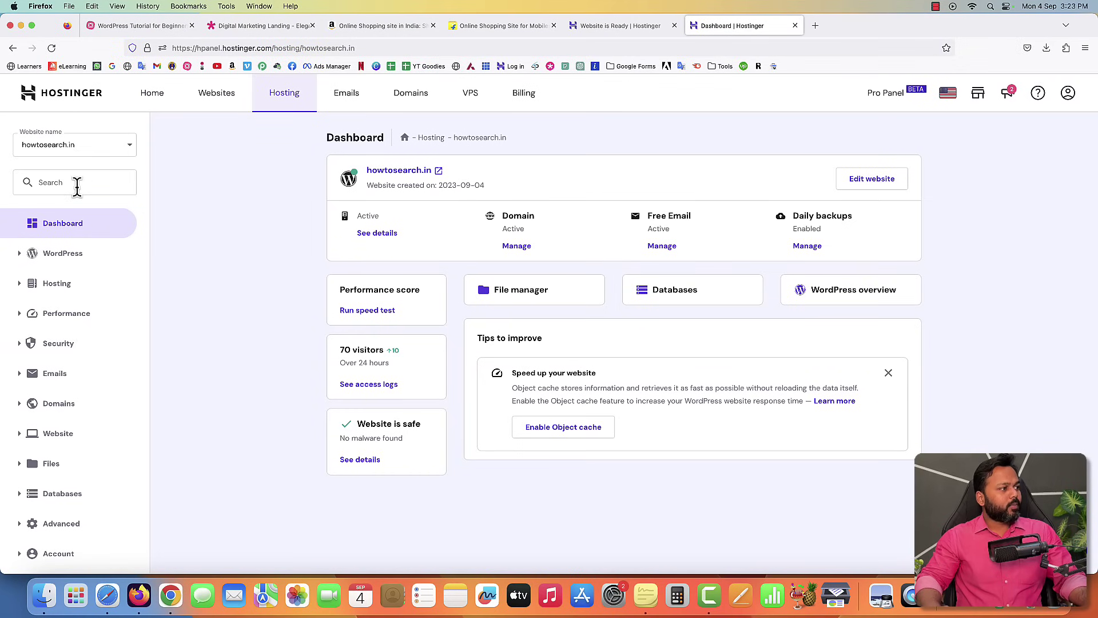
- Verify howtosearch.in's Lifetime SSL shows Active in SSL settings, then open a new Firefox tab
click(78, 185)
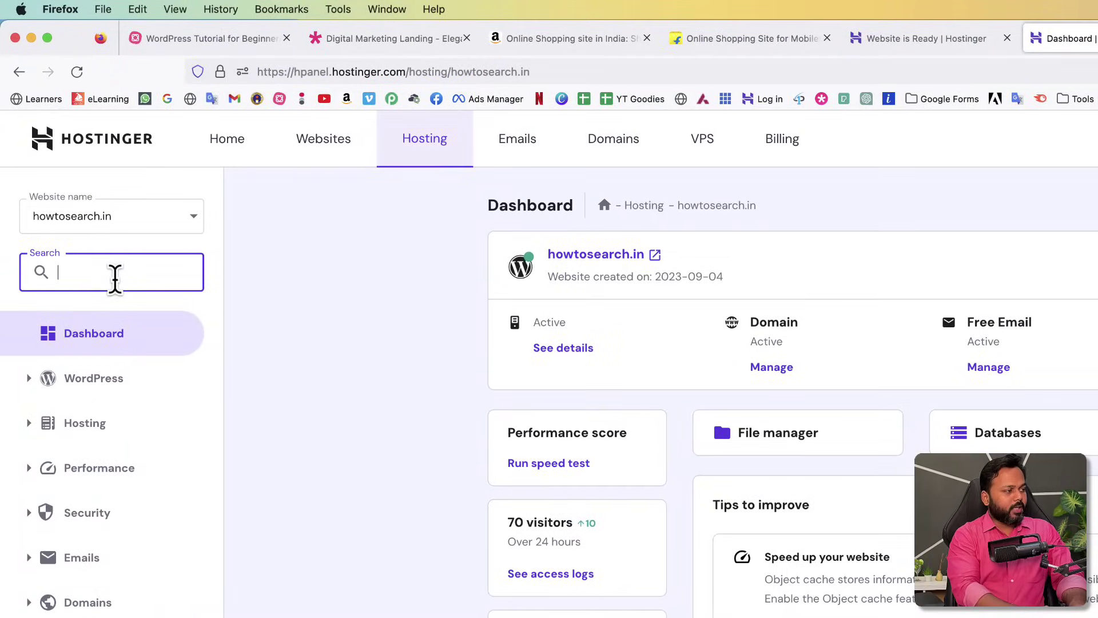
text(ssl)
click(88, 426)
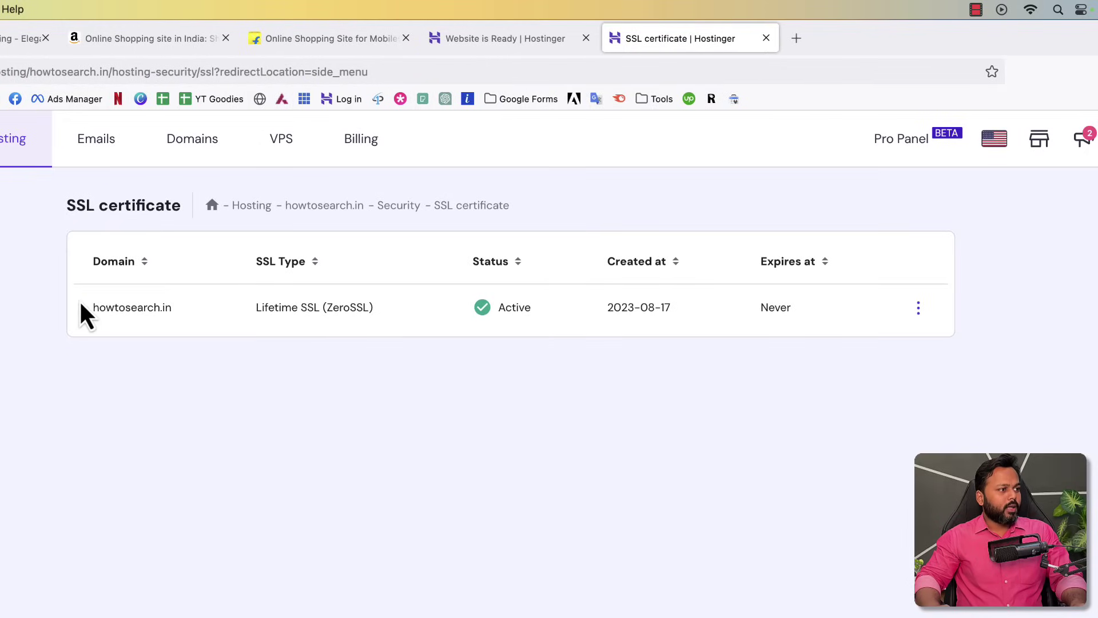
drag(93, 307, 137, 307)
drag(499, 308, 529, 309)
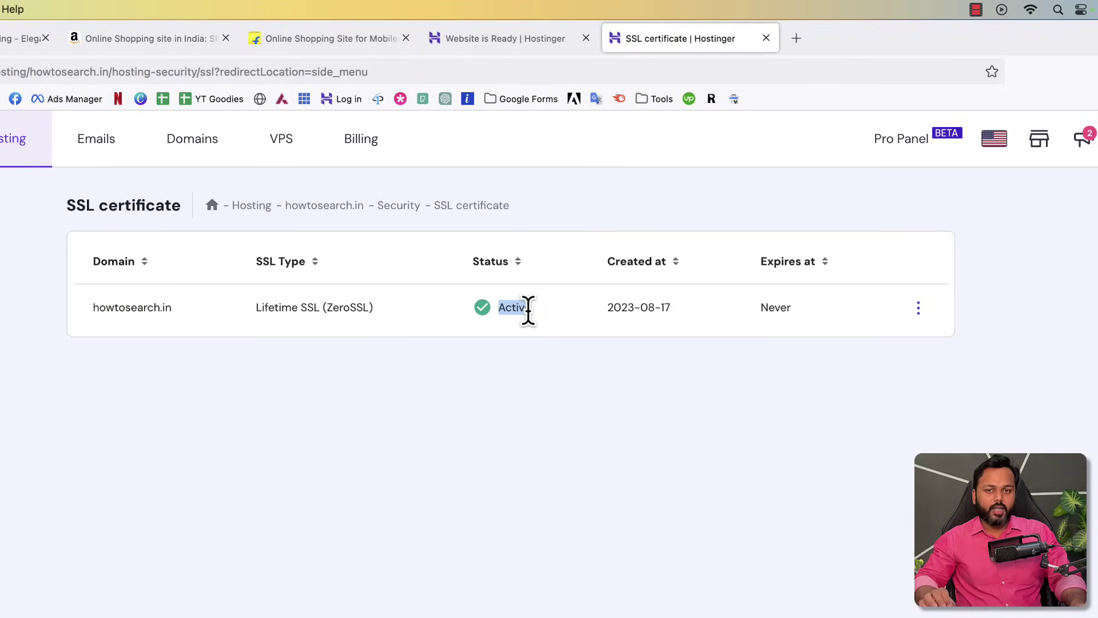
click(920, 311)
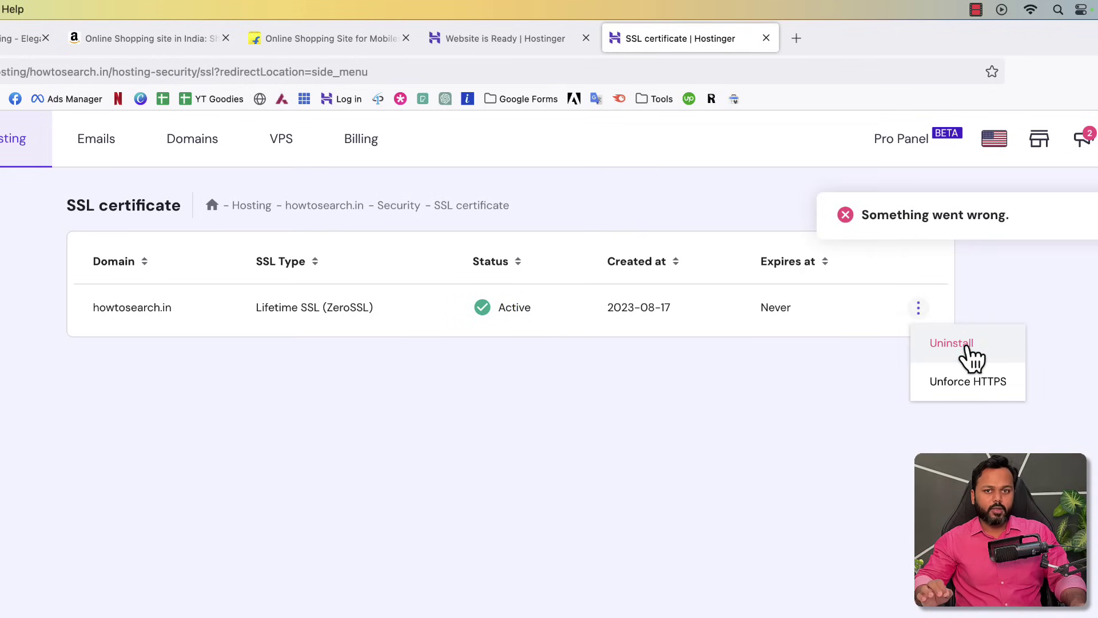
click(864, 365)
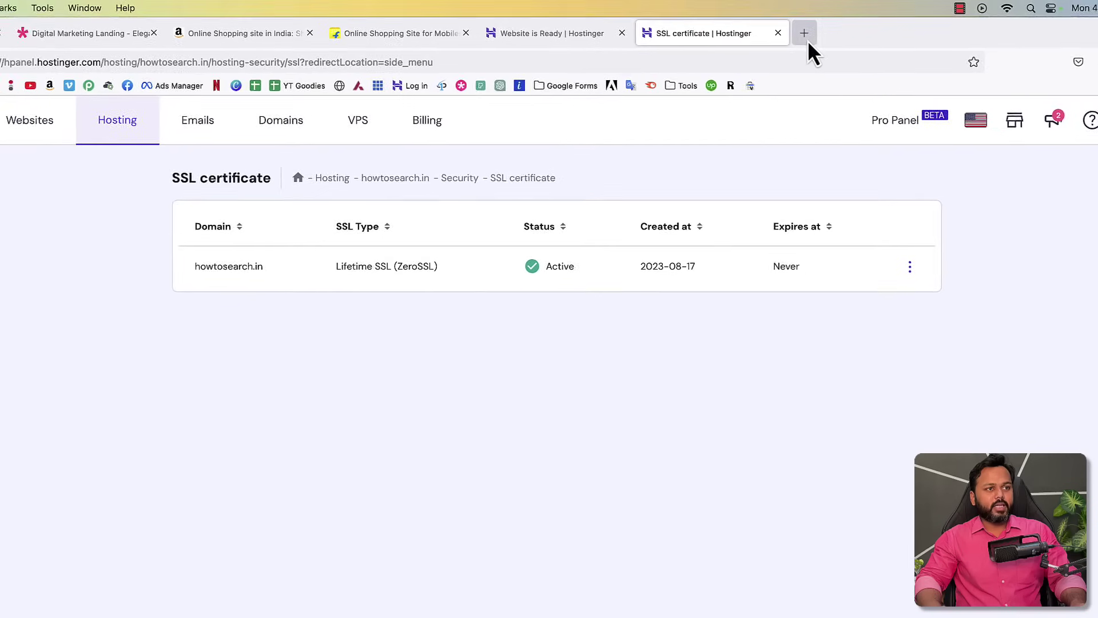
click(807, 37)
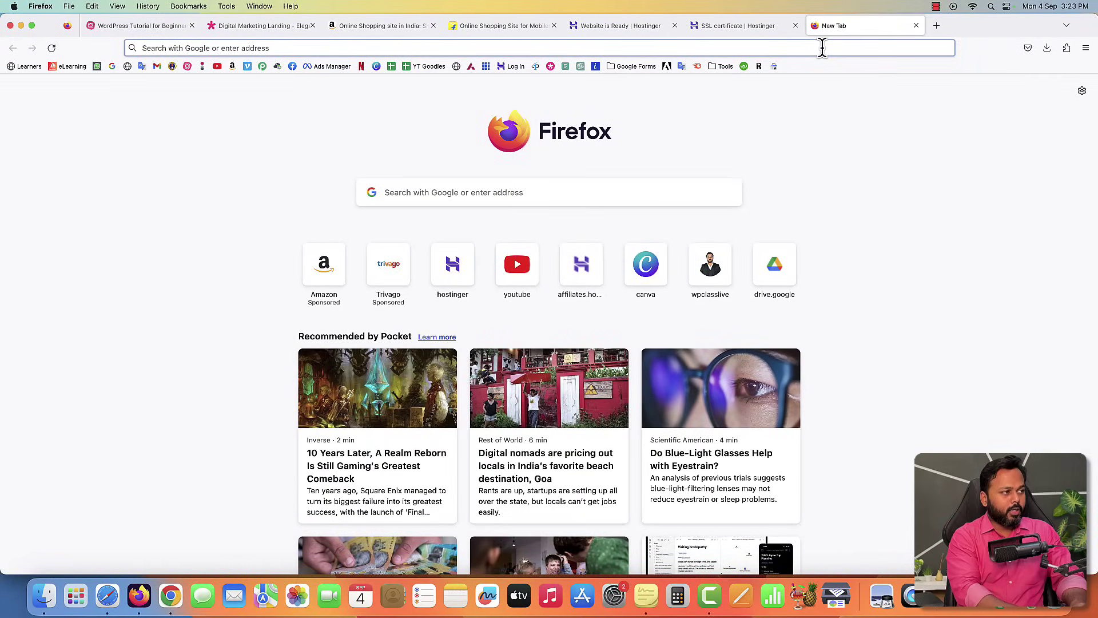
- Load howtosearch.in in the new tab and scroll through the default blog
text(ho)
key(Right)
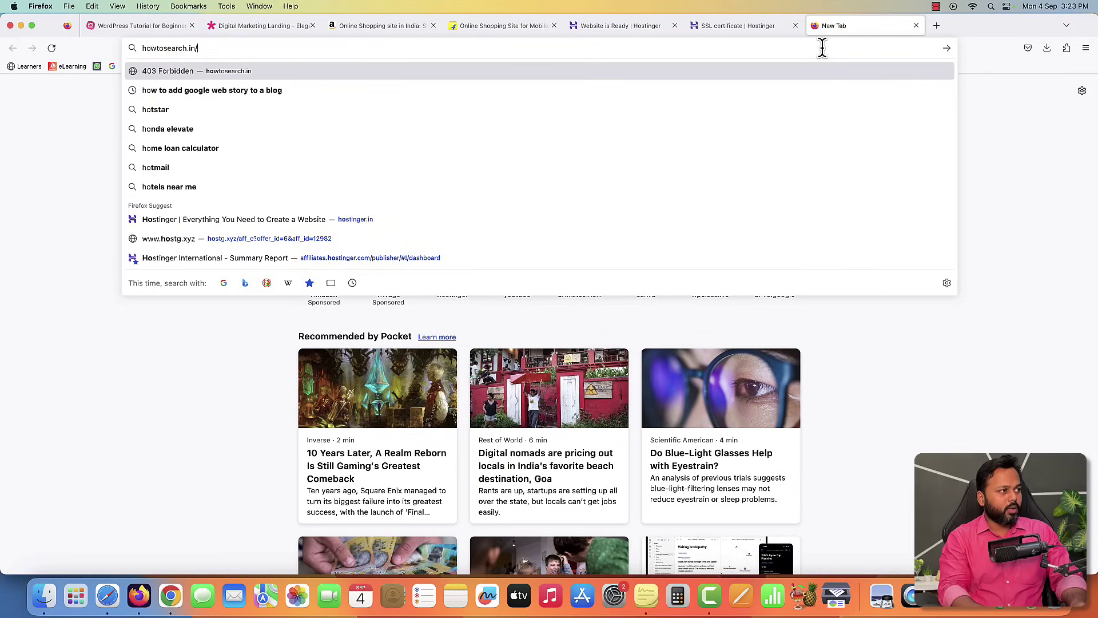
key(Return)
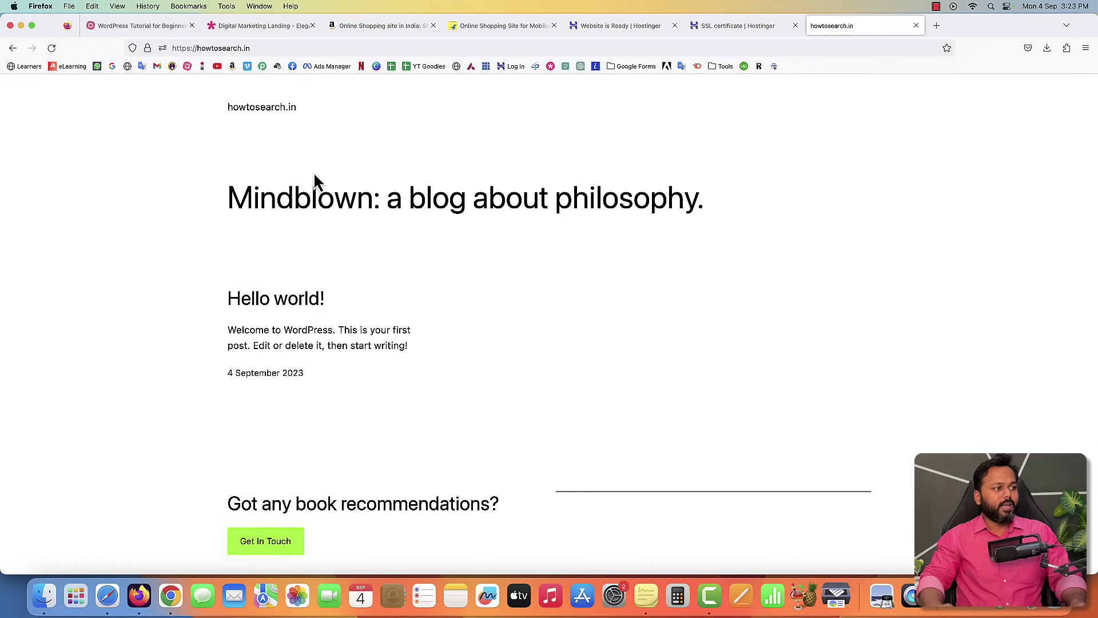
scroll(495, 213, down, 1)
scroll(495, 213, down, 4)
scroll(496, 213, up, 5)
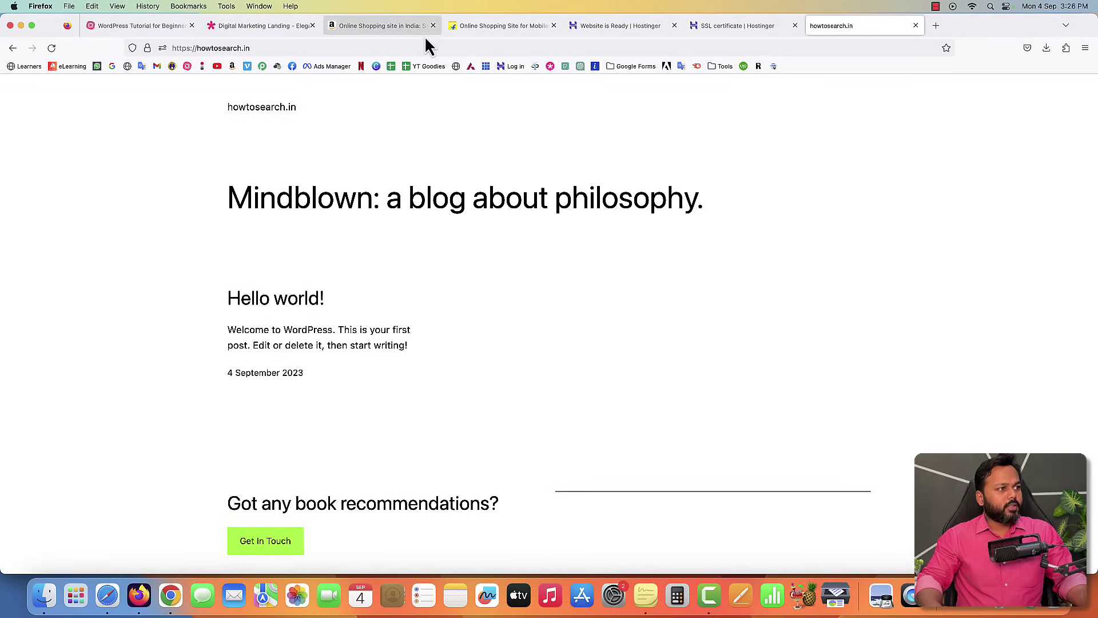
- Close the Amazon, Flipkart and both Hostinger tabs
click(433, 26)
click(433, 25)
click(433, 26)
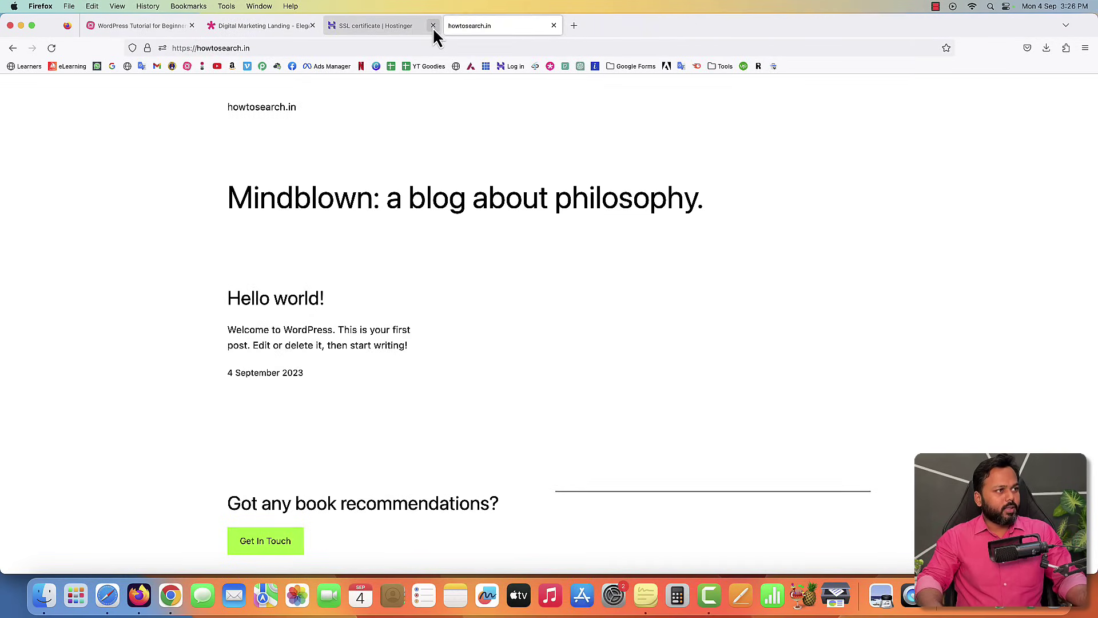
click(433, 26)
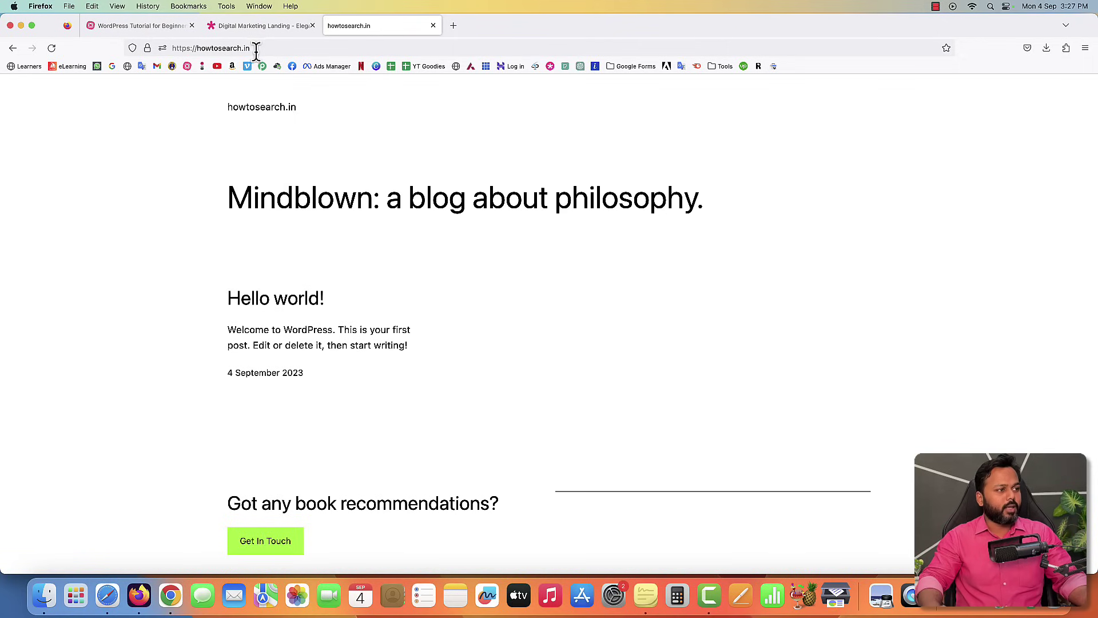
- Look over the 'Mindblown' blog page, then put the caret at the end of the site address
scroll(585, 218, down, 1)
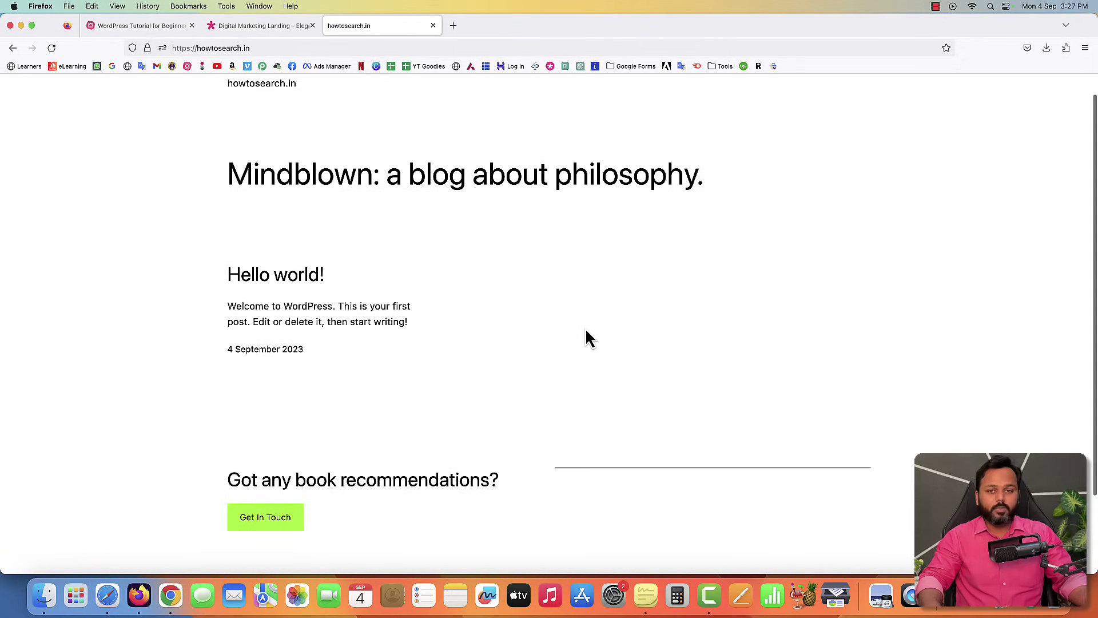
drag(254, 174, 360, 178)
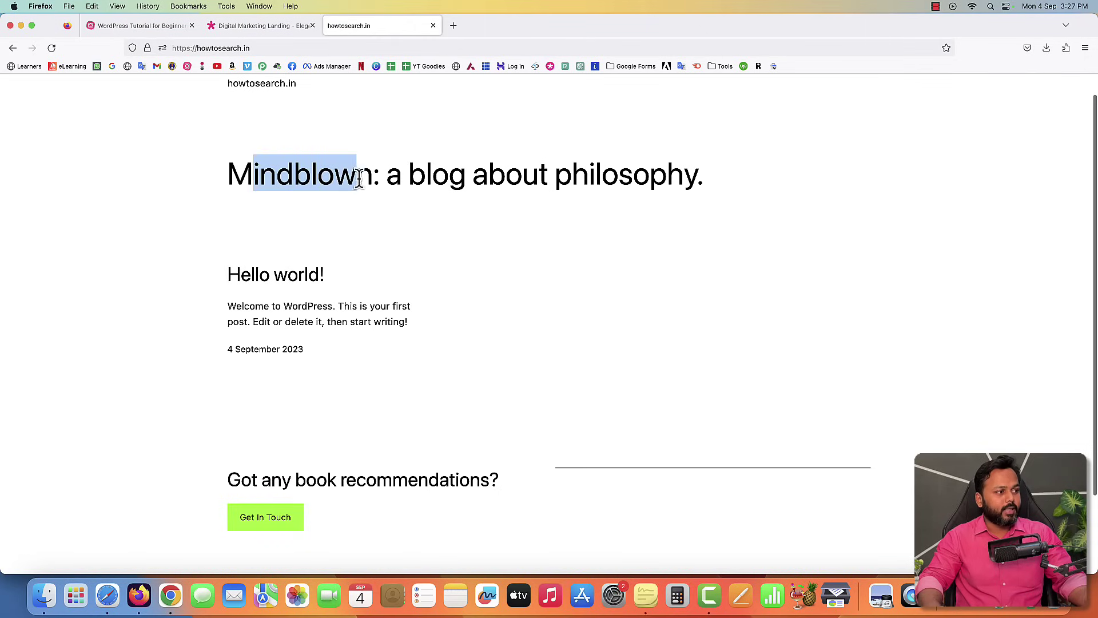
drag(281, 278, 719, 320)
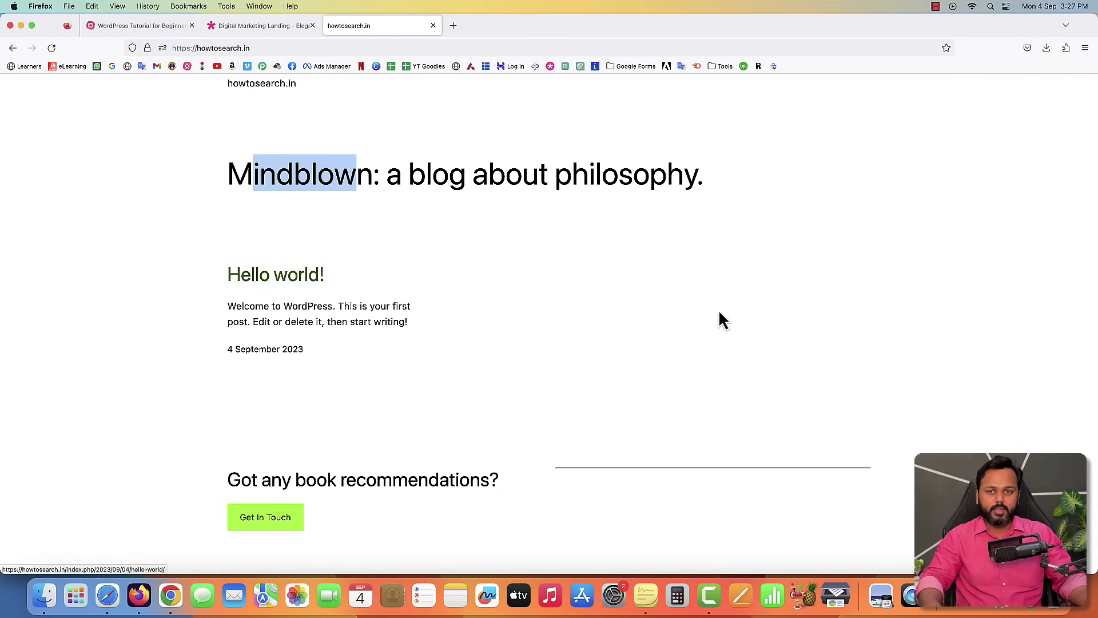
click(725, 302)
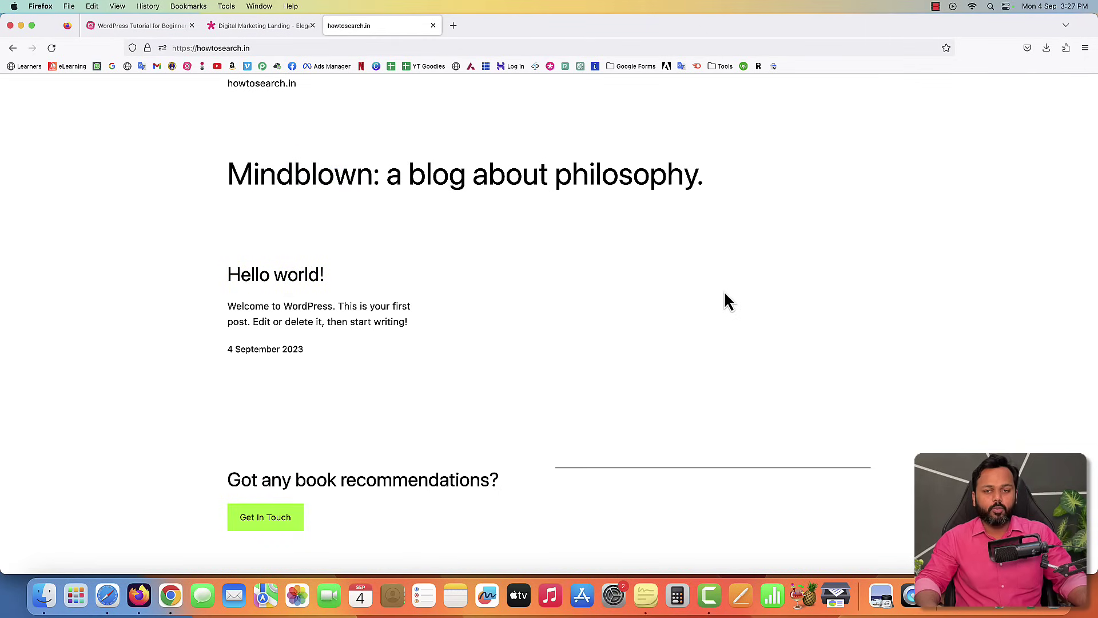
scroll(727, 302, up, 1)
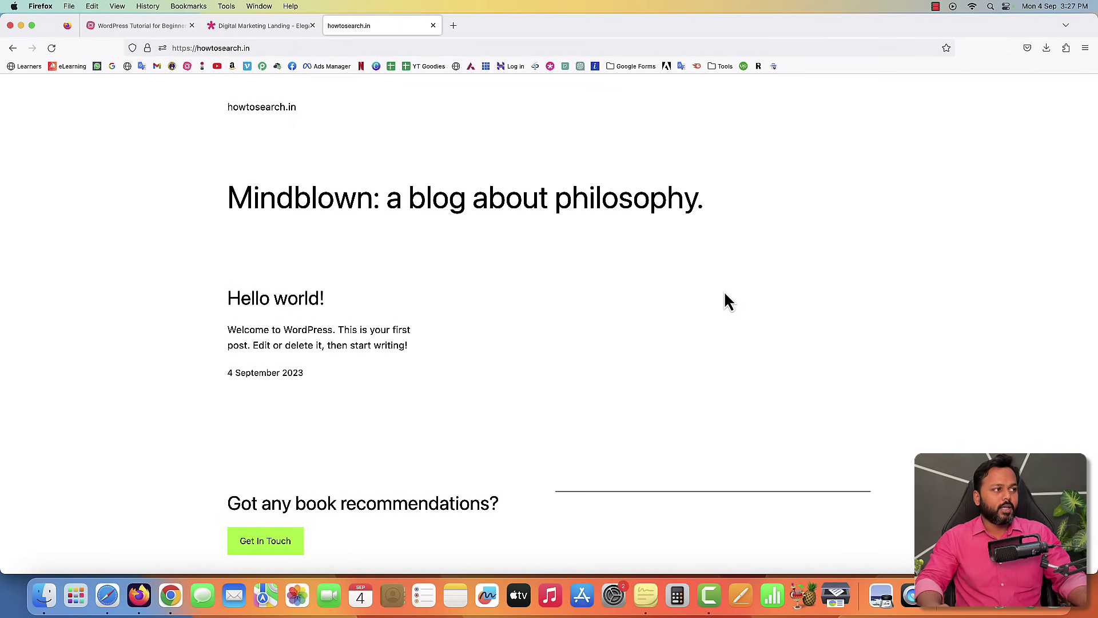
click(272, 46)
click(278, 47)
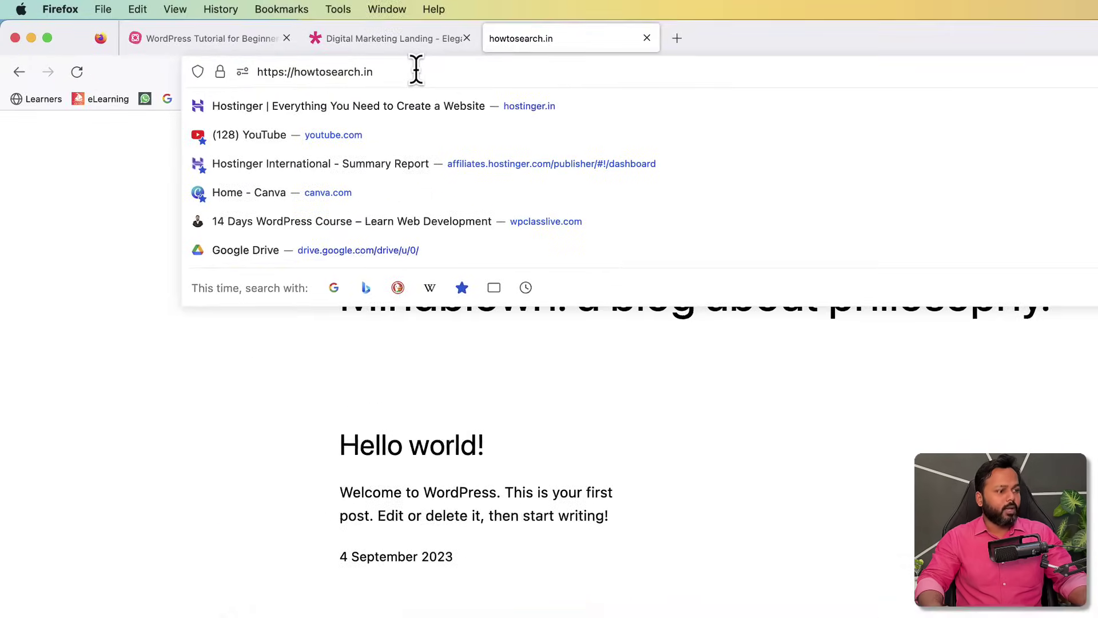
- Go to howtosearch.in/wp-admin and log in with the saved credentials to reach the Dashboard
text(/)
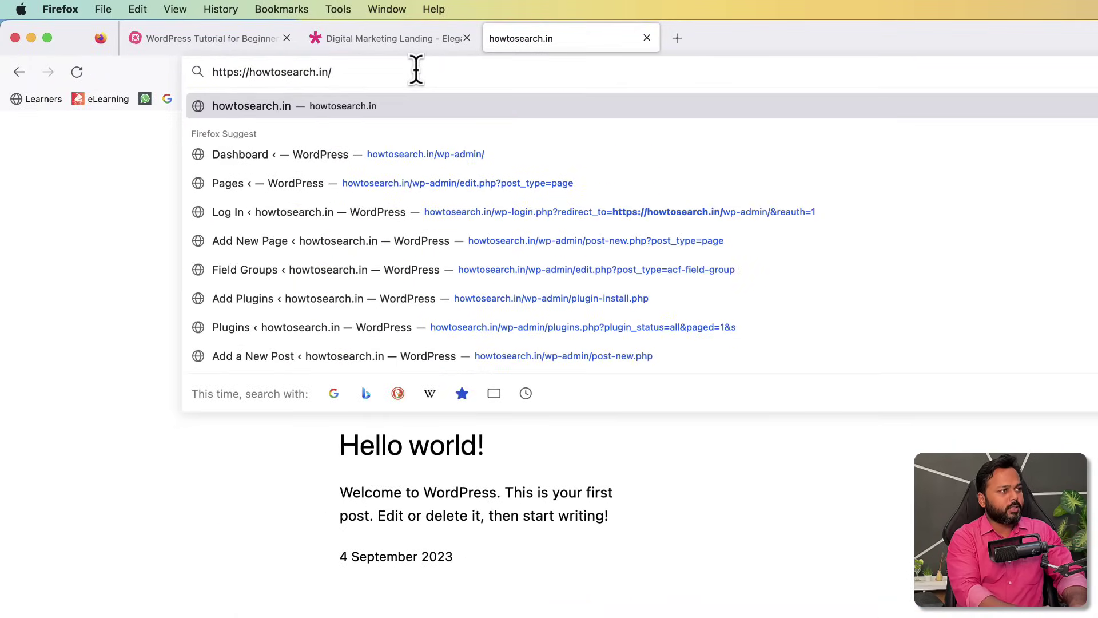
text(wp)
key(Right)
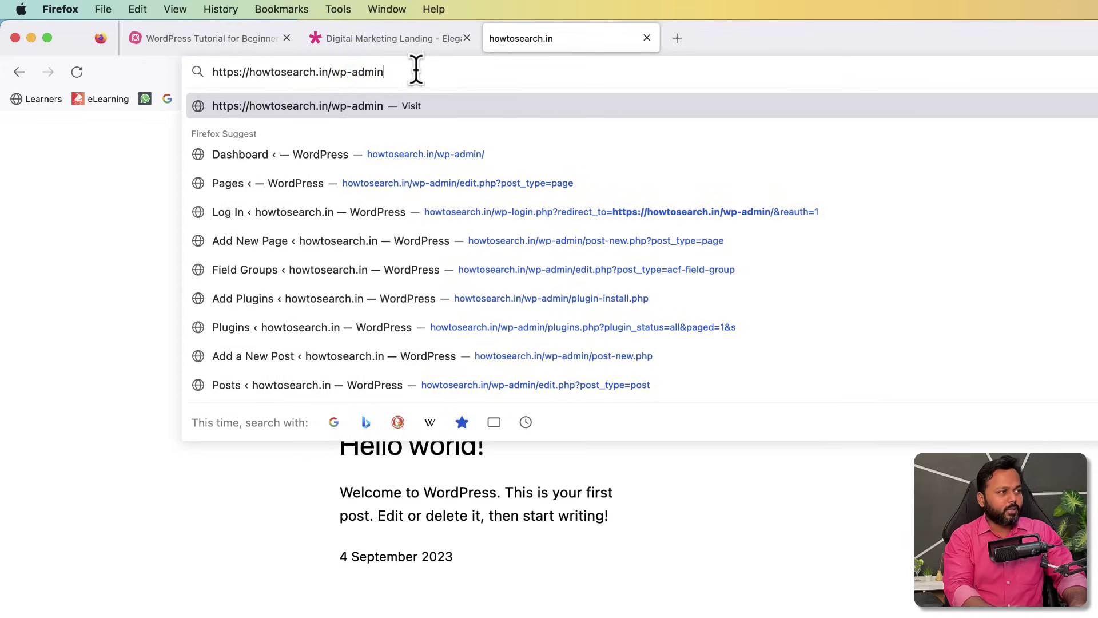
key(Return)
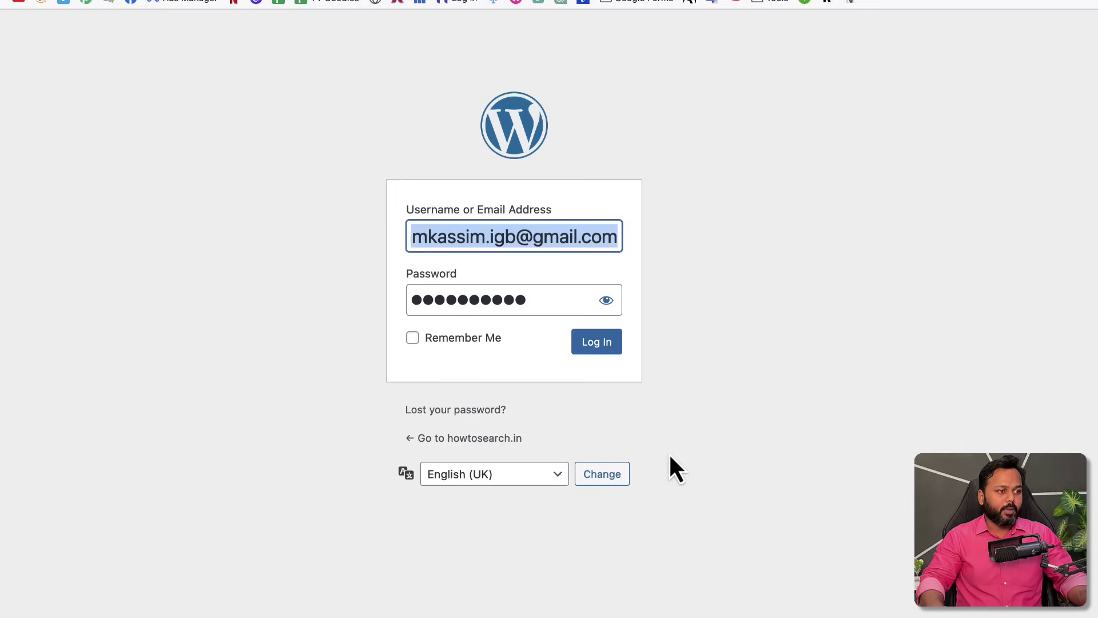
click(599, 346)
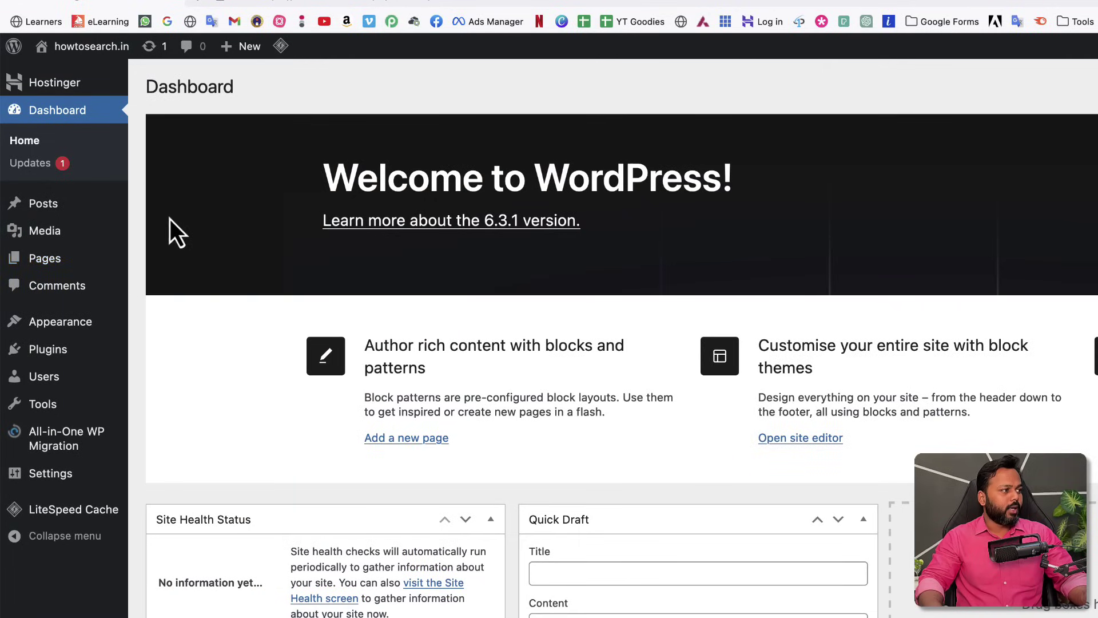
mouse_move(52, 214)
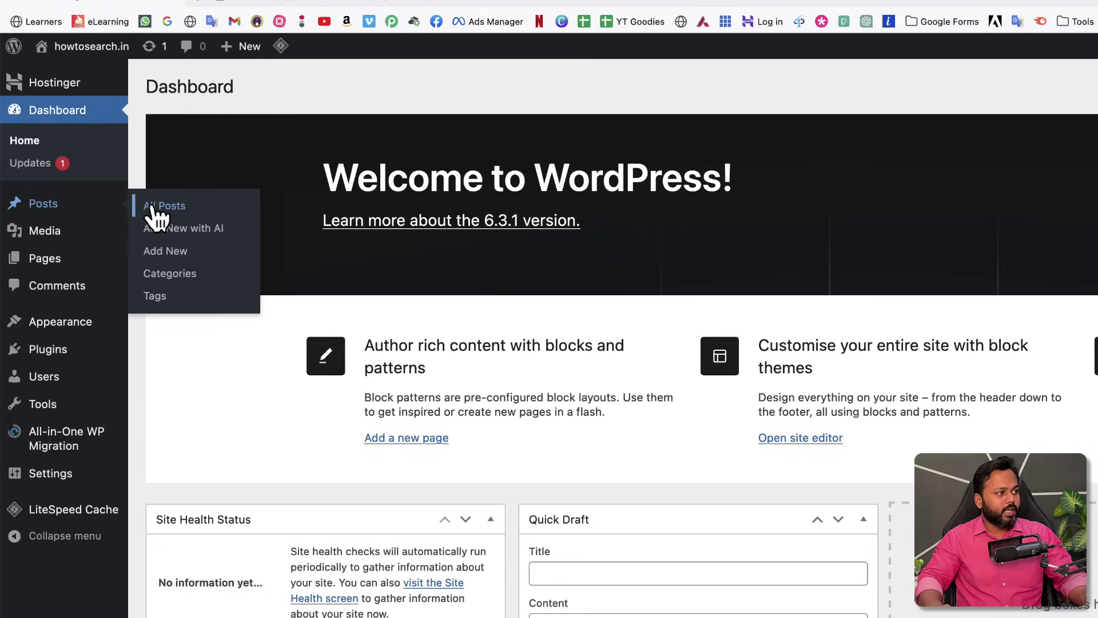
mouse_move(52, 233)
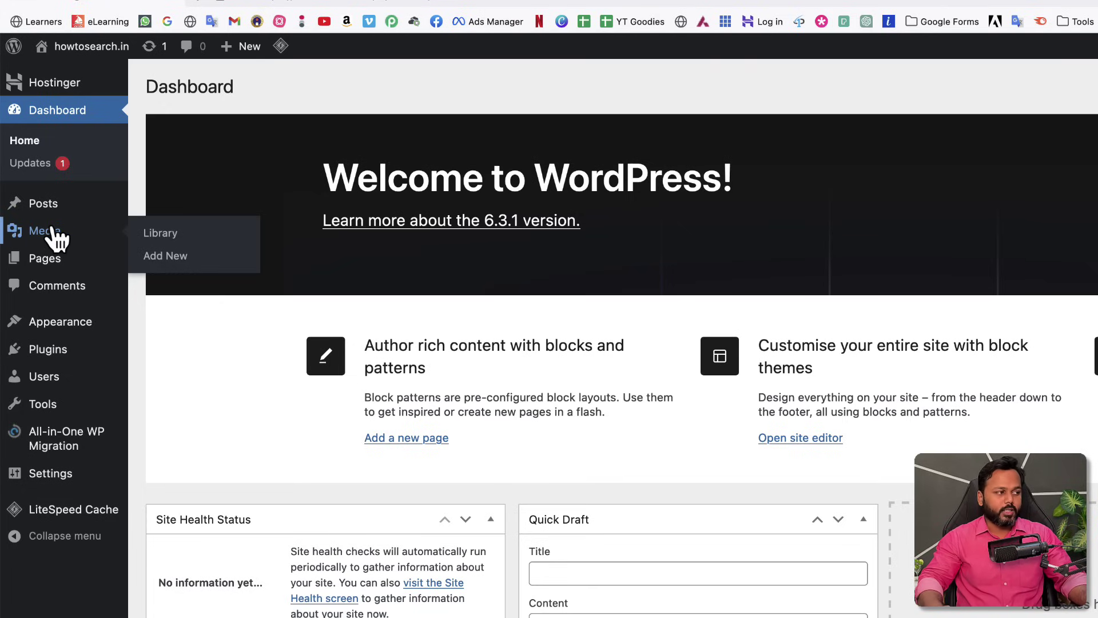
mouse_move(43, 268)
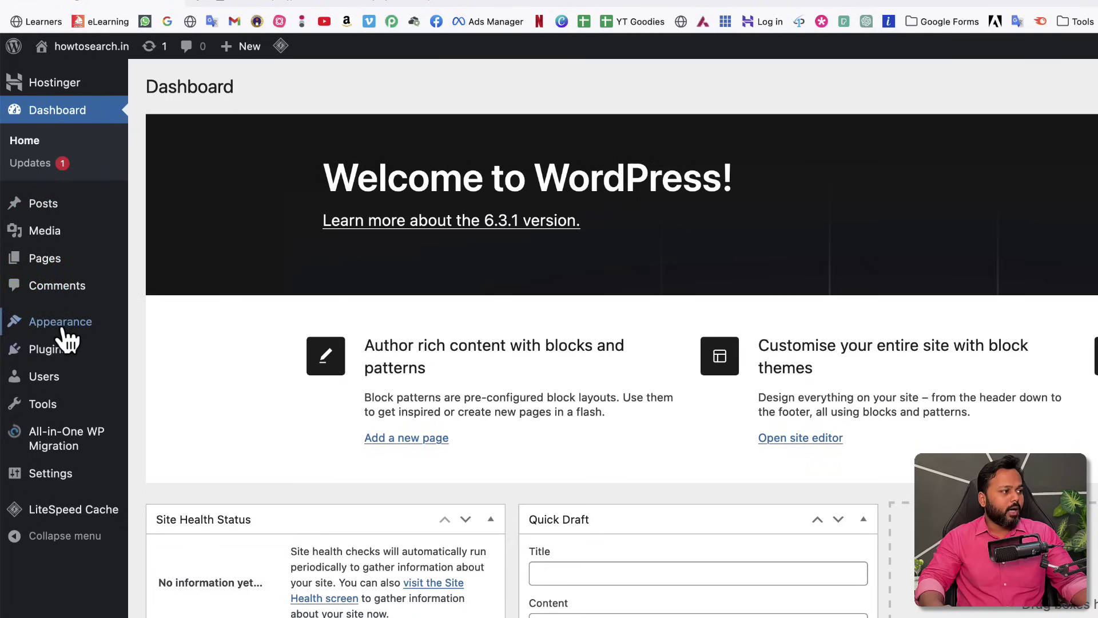
mouse_move(73, 321)
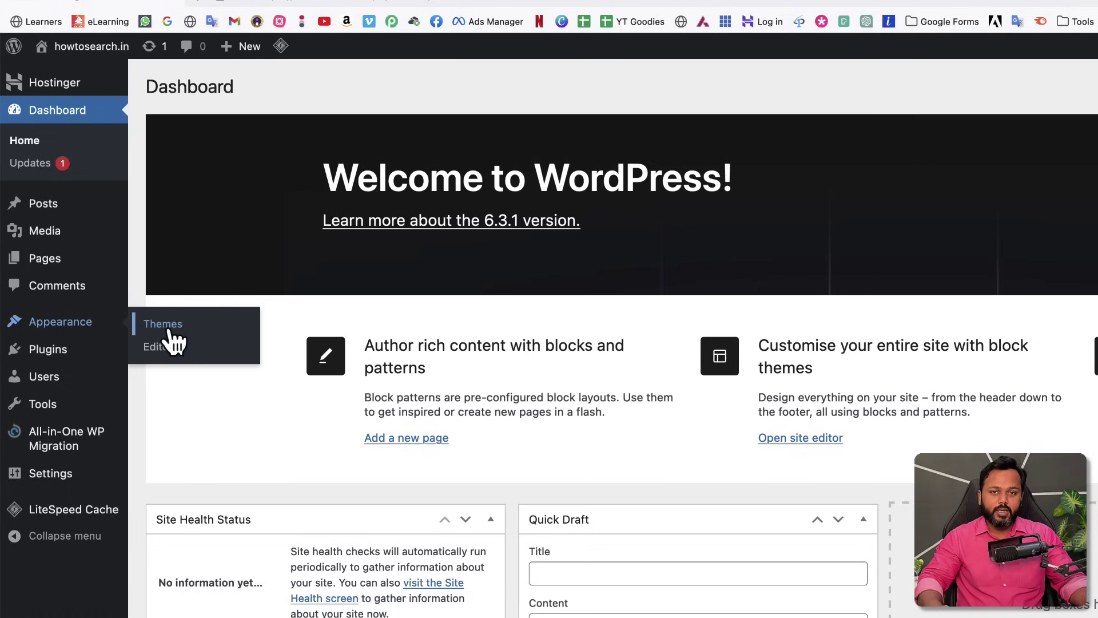
mouse_move(64, 359)
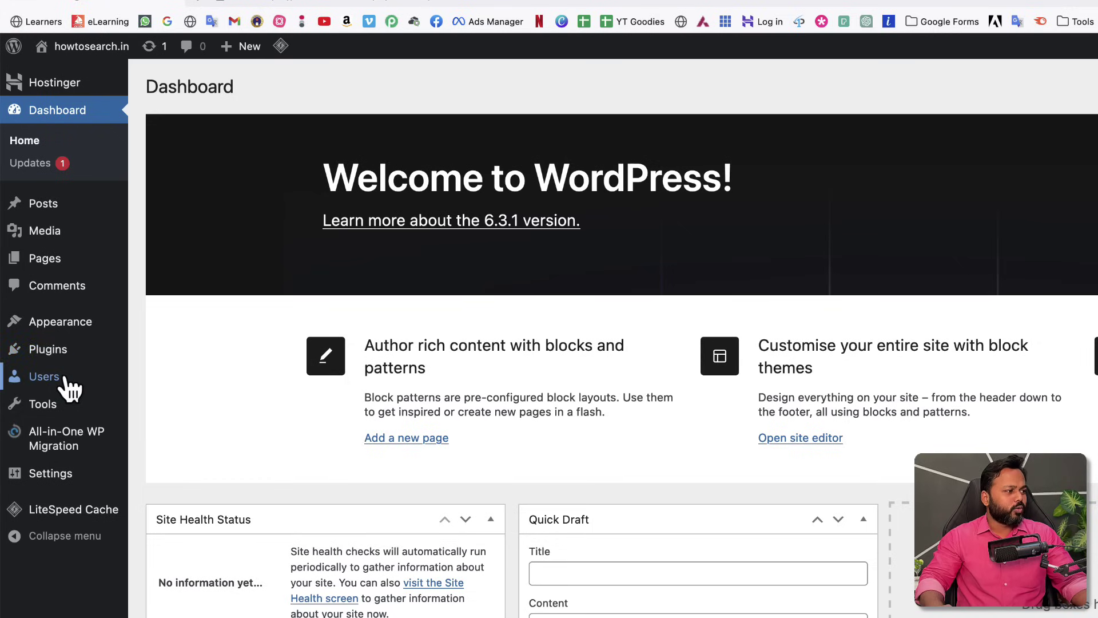
mouse_move(68, 386)
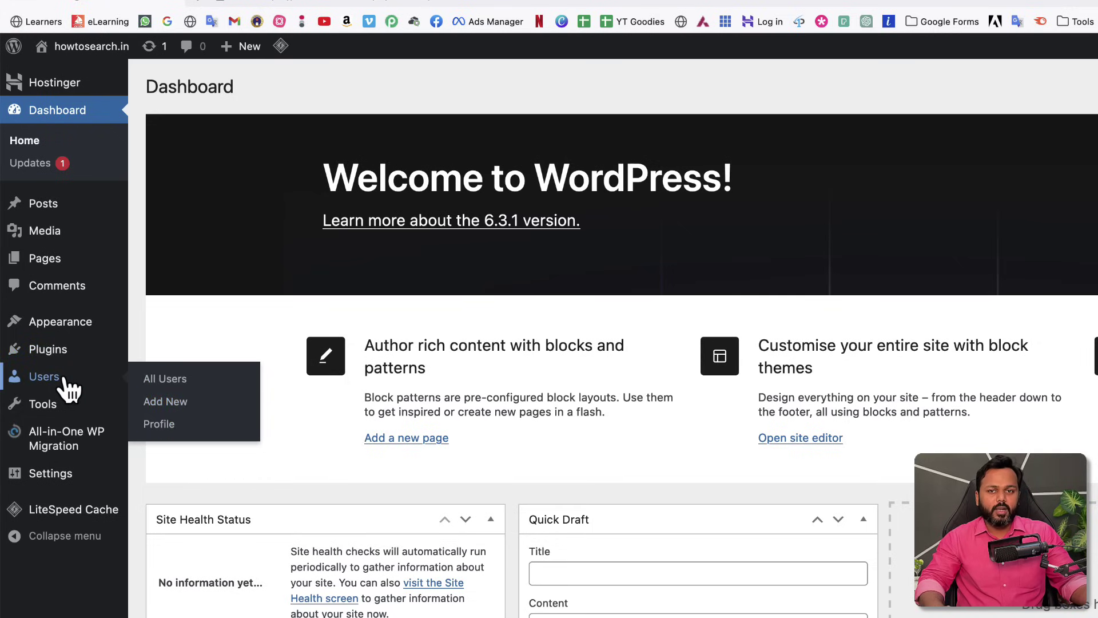
mouse_move(69, 509)
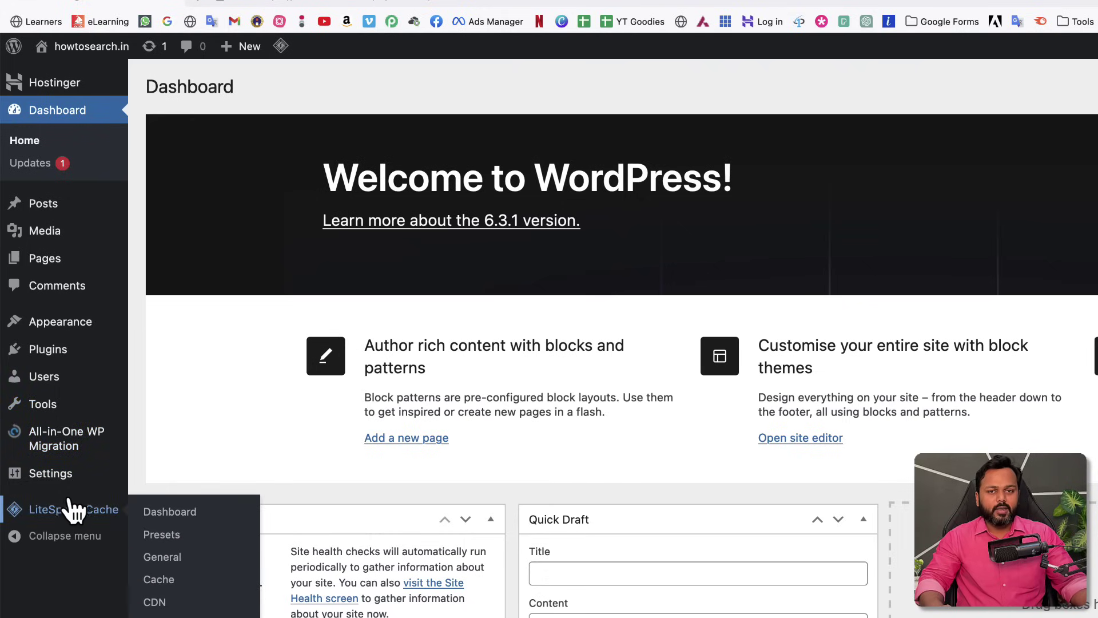
- Go from the mind map back to the Dashboard and open Appearance > Themes > Add New
click(178, 2)
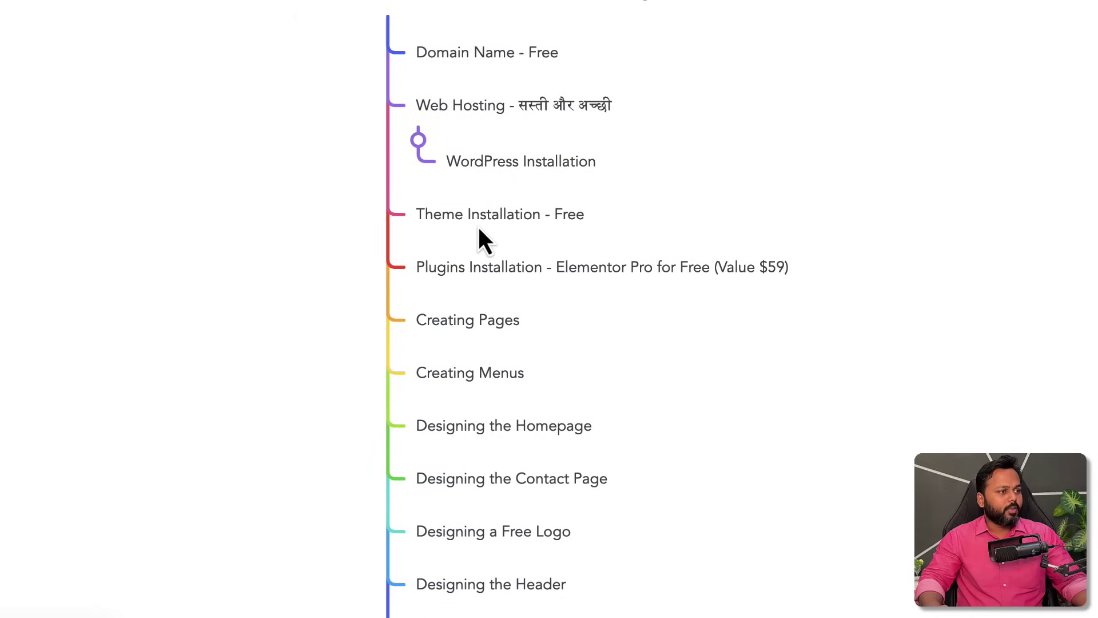
click(369, 23)
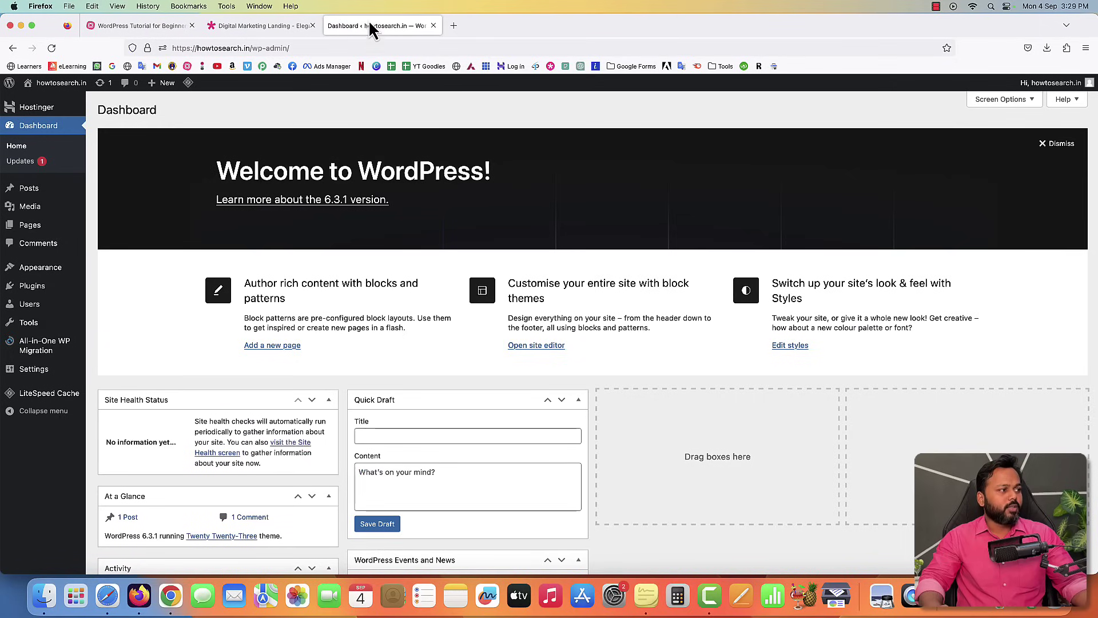
mouse_move(61, 273)
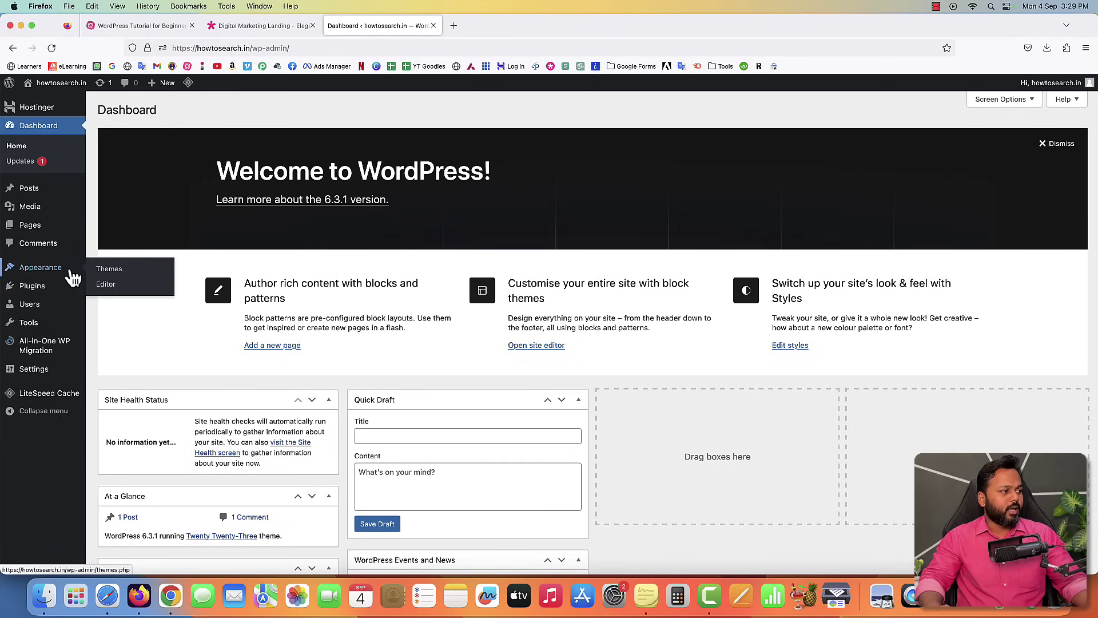
click(105, 271)
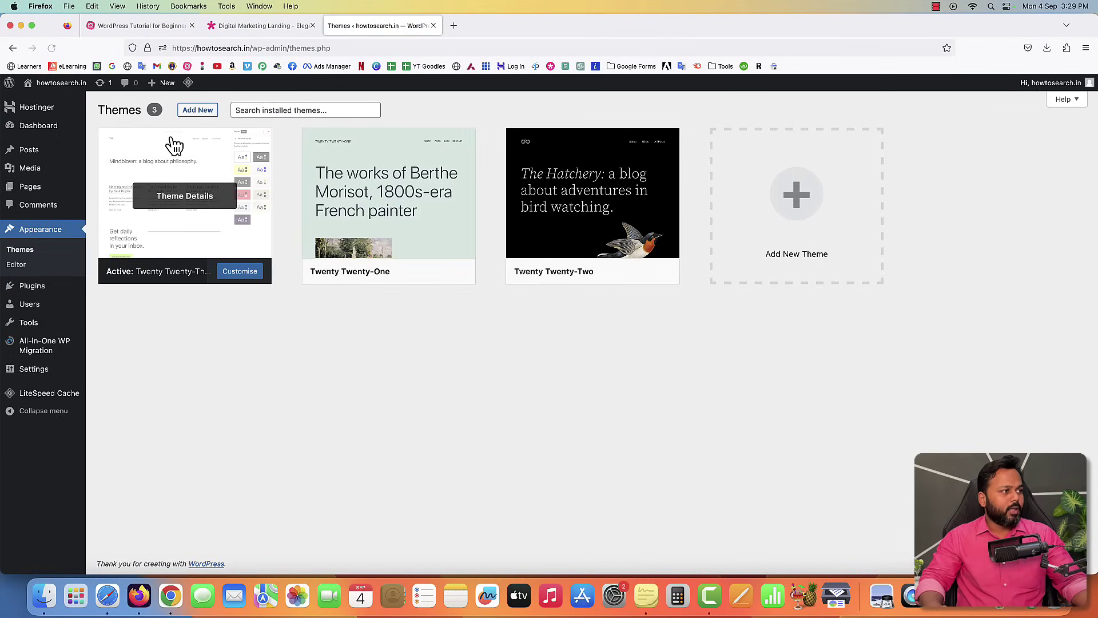
click(197, 109)
- Search 'astra', install and activate the Astra theme, then open a fresh tab
click(884, 209)
text(astra)
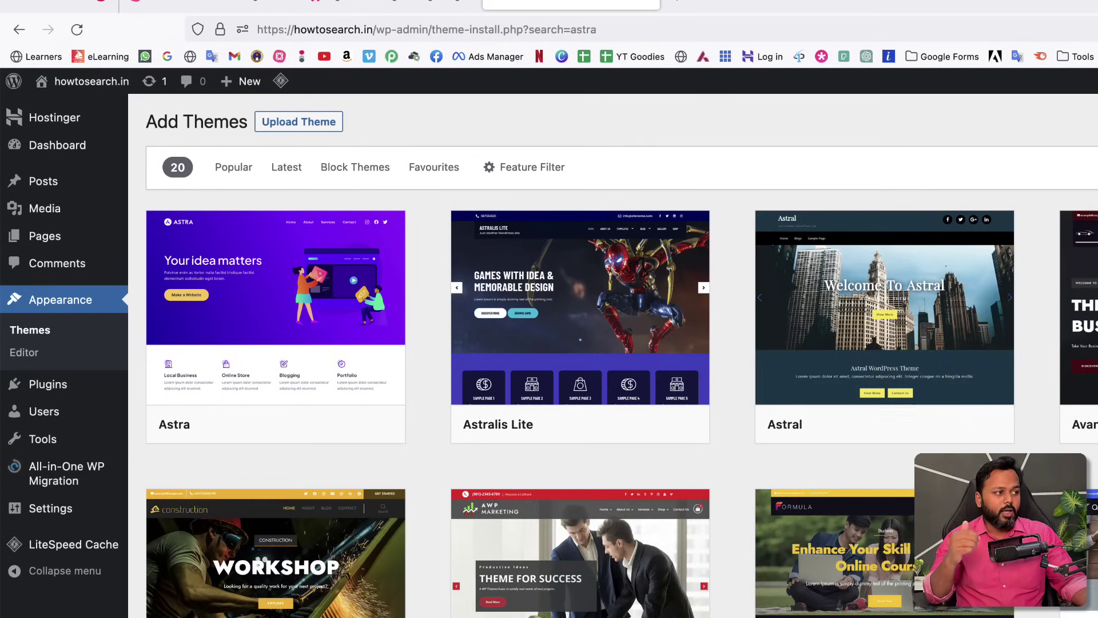
mouse_move(278, 360)
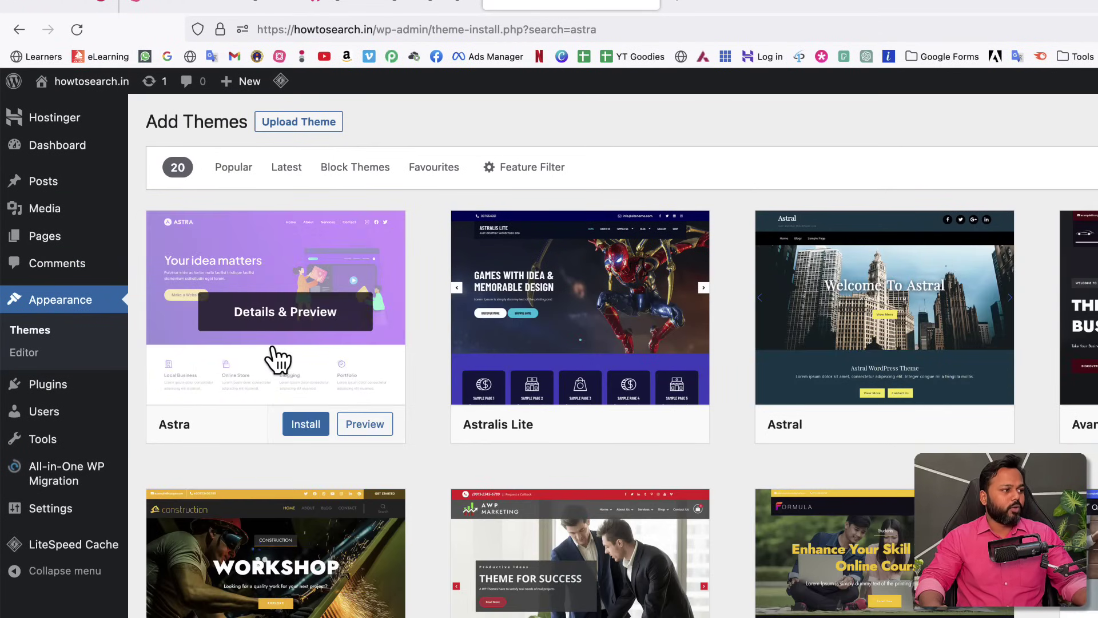
click(306, 436)
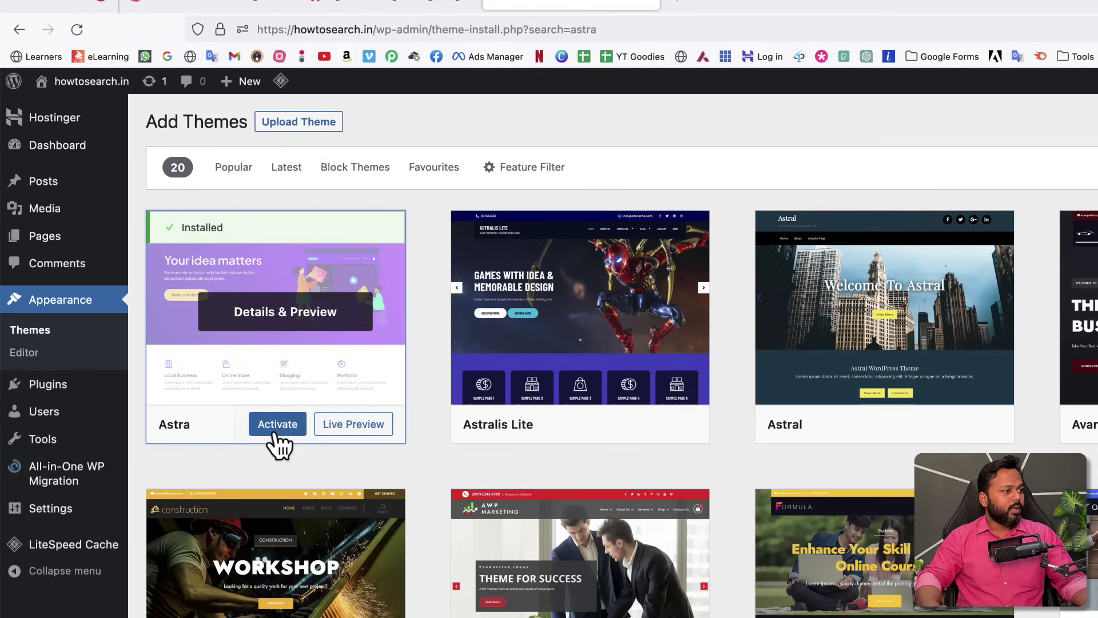
click(278, 428)
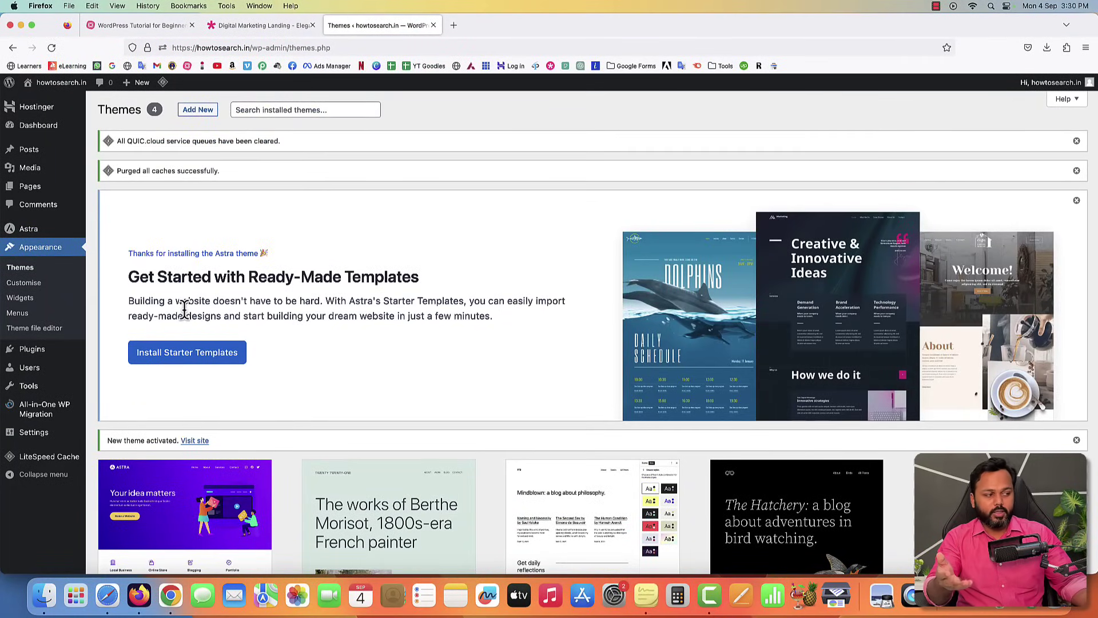
scroll(188, 316, down, 3)
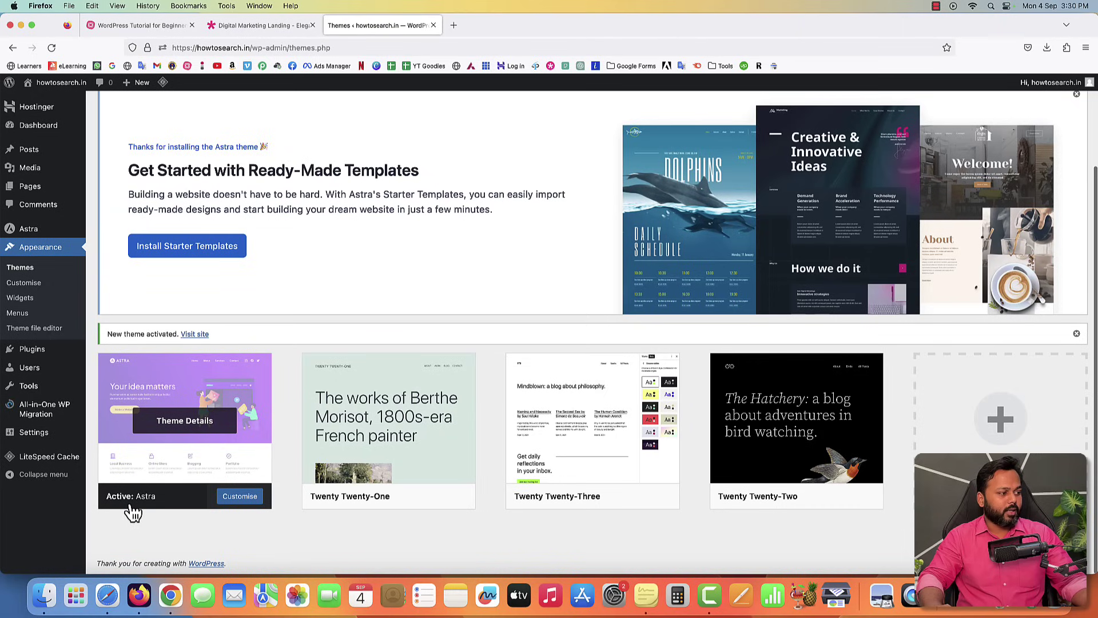
click(452, 25)
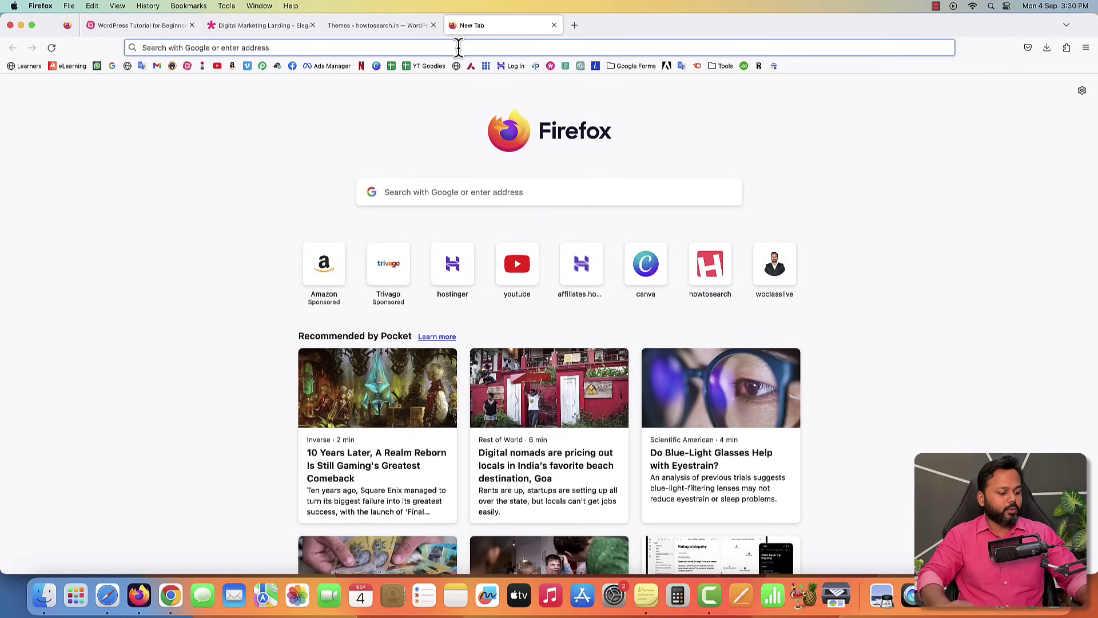
- Load and reload howtosearch.in to see the Astra layout, then return to the MindMeister map
text(ho)
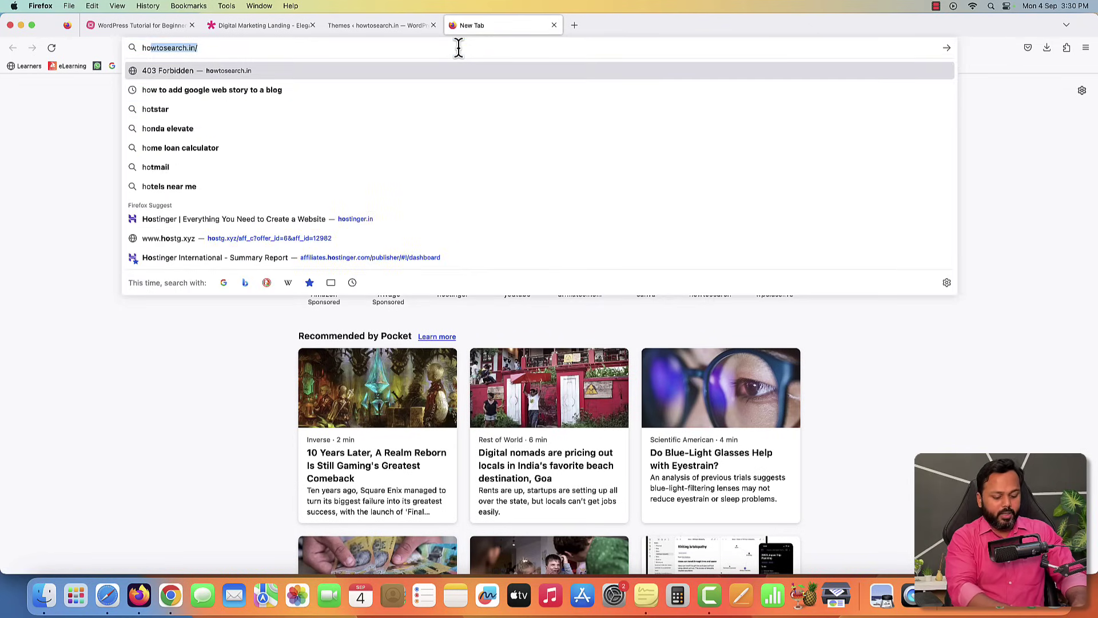
key(Right)
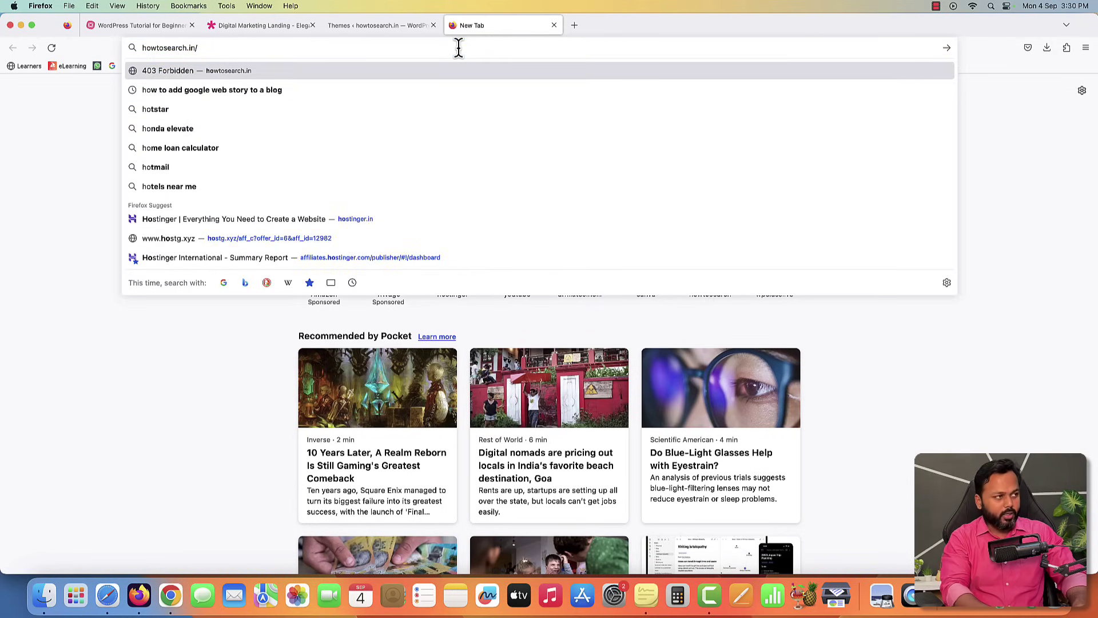
key(Return)
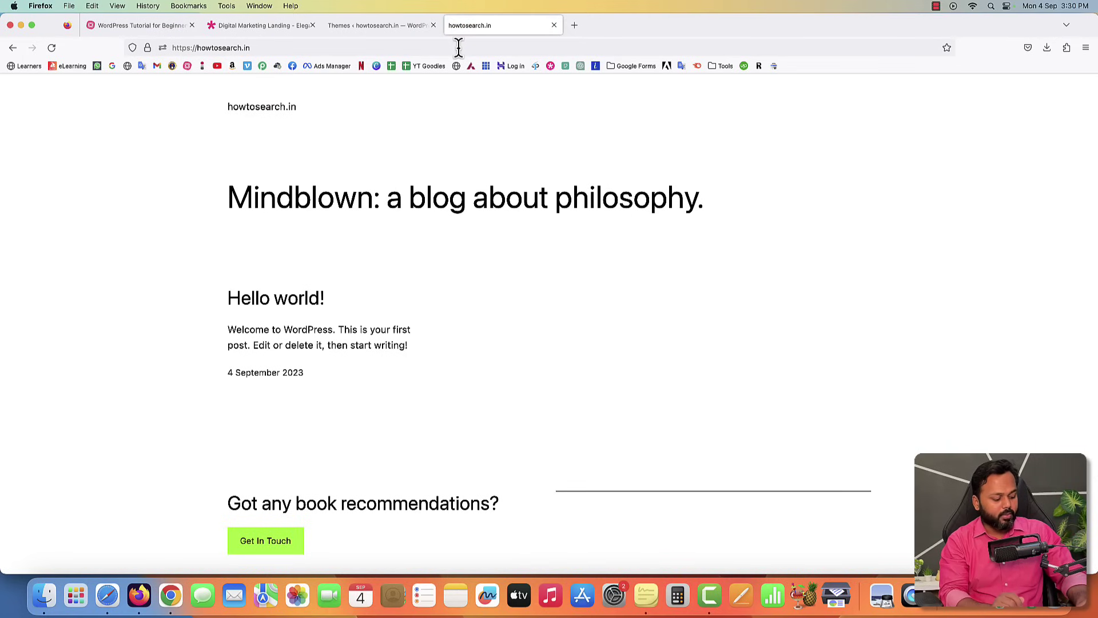
key(super+r)
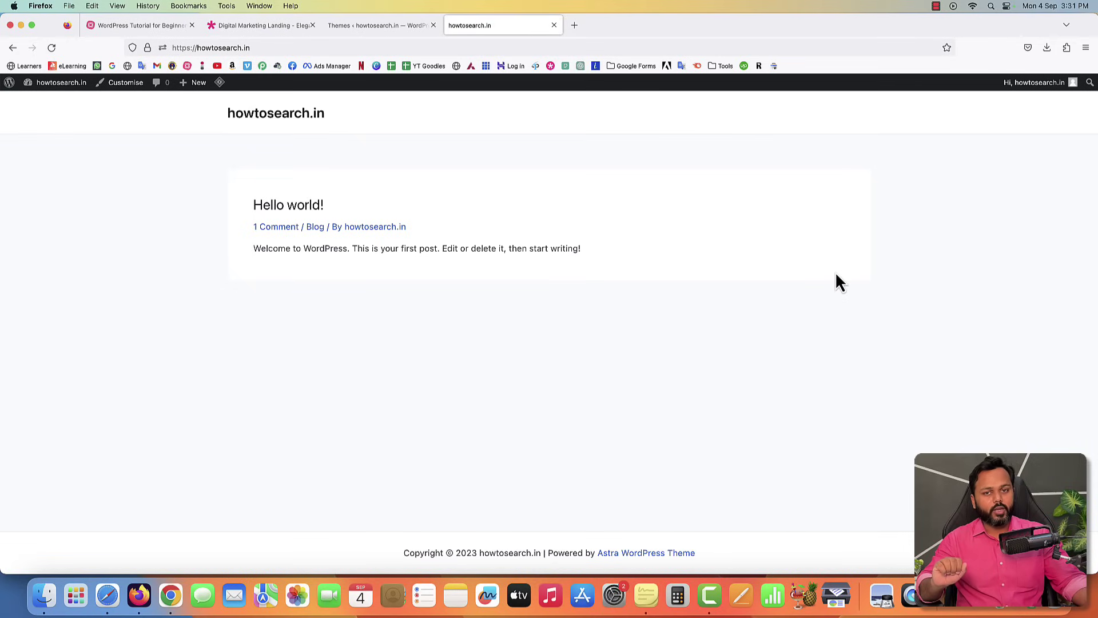
click(154, 30)
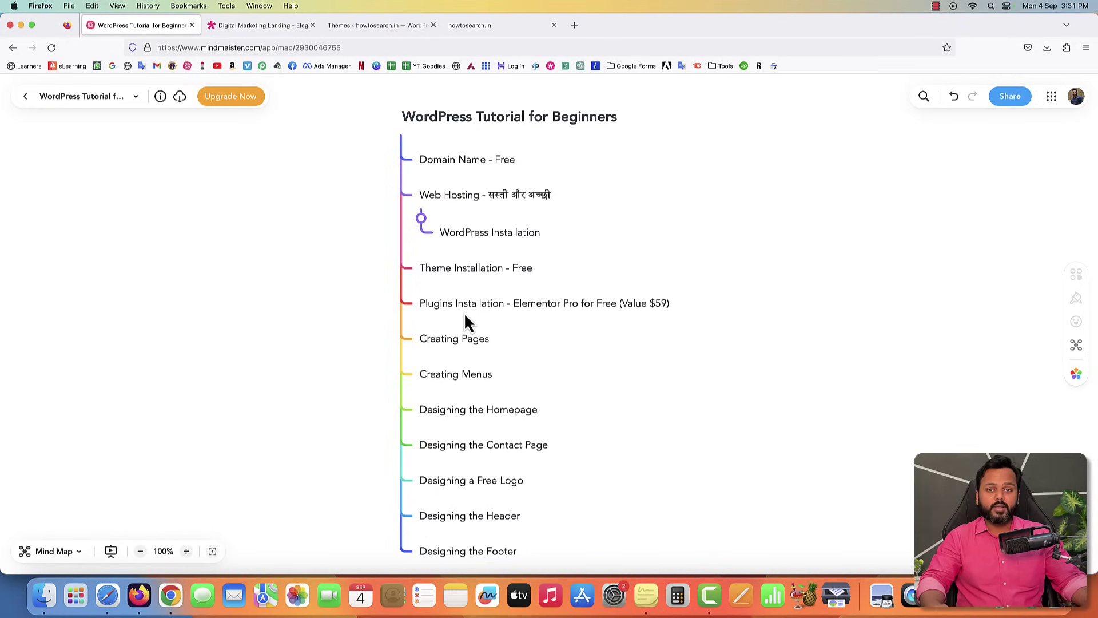
- Search Plugins > Add New for 'disable gutenberg', then install and activate Disable Gutenberg
click(380, 26)
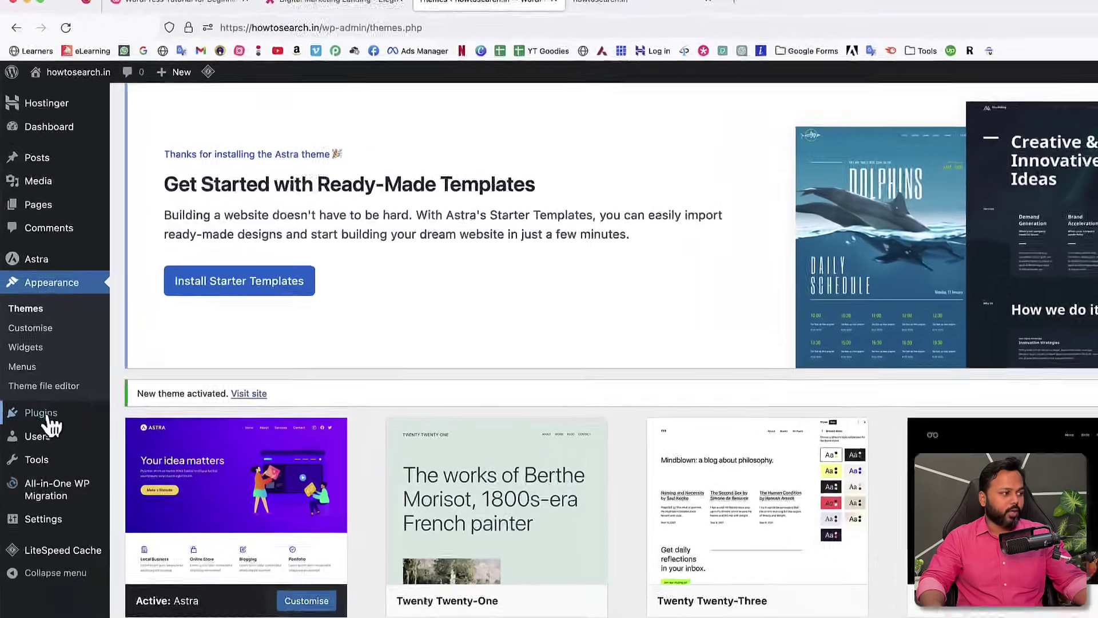
mouse_move(34, 352)
click(167, 480)
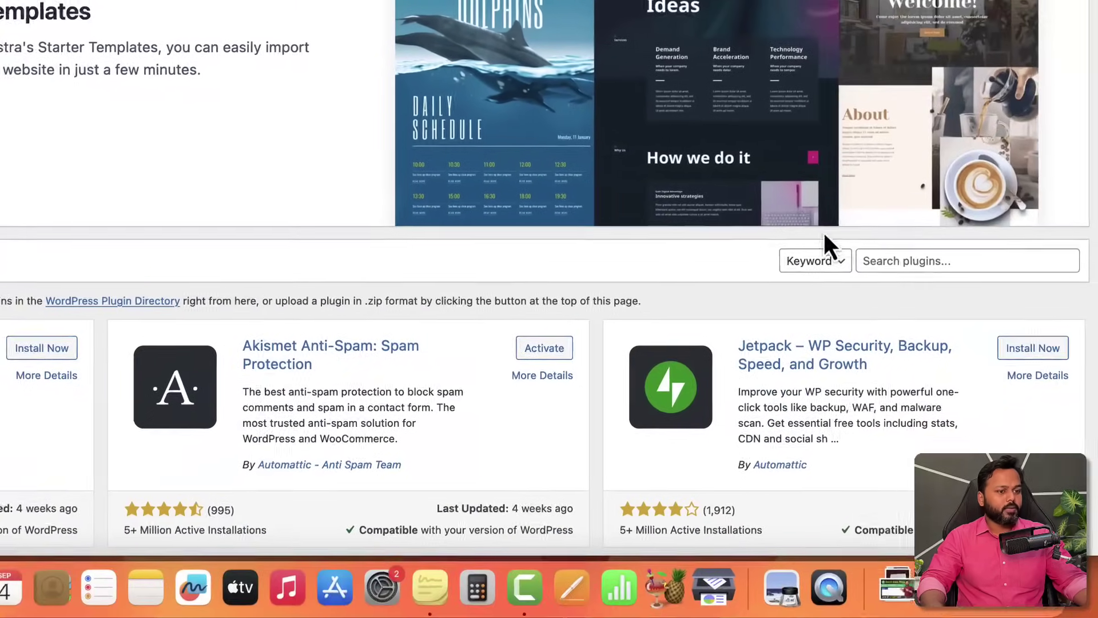
click(907, 256)
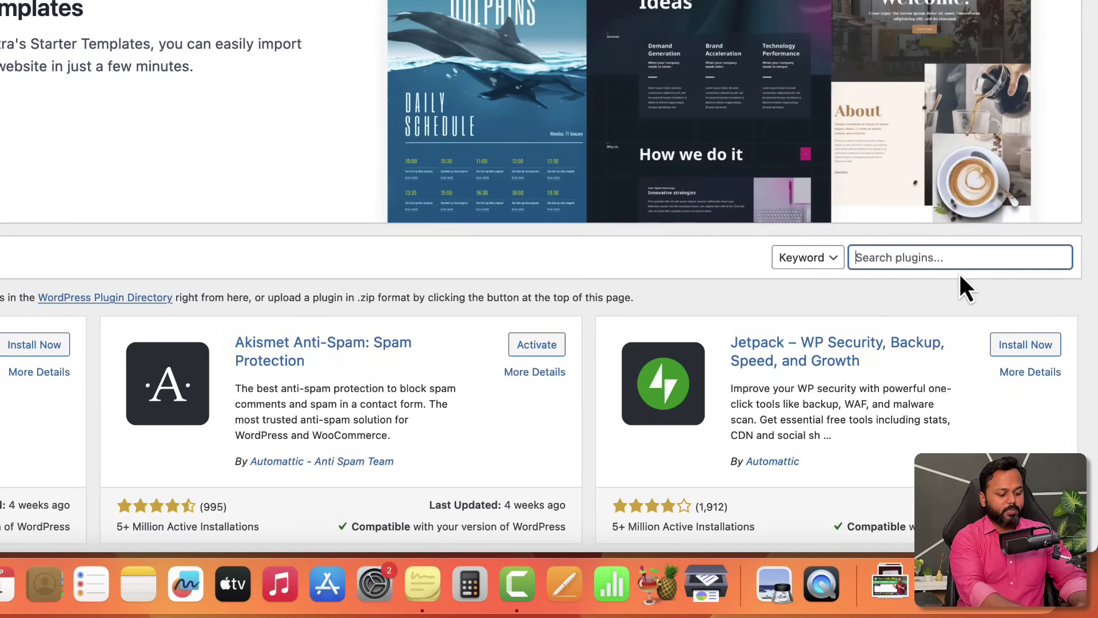
text(disab)
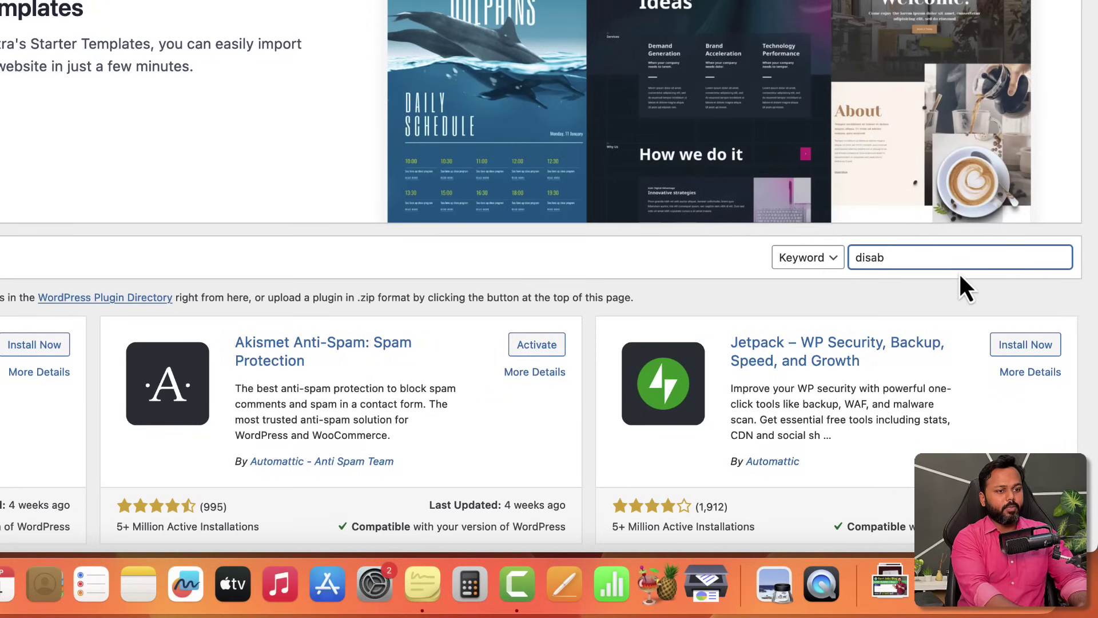
text(le gutenb)
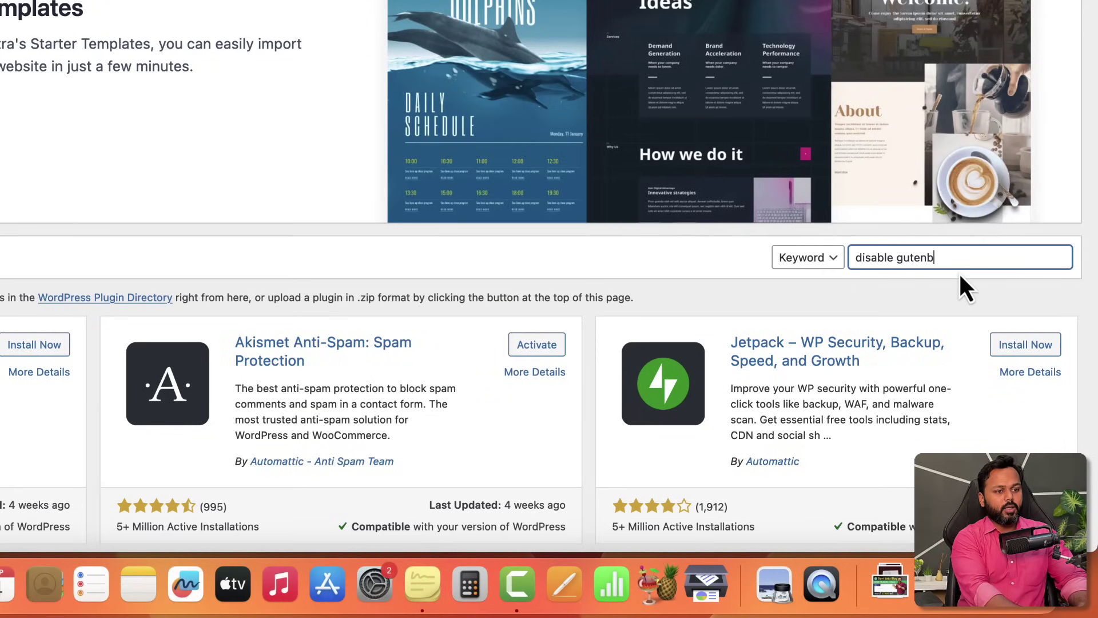
text(erg)
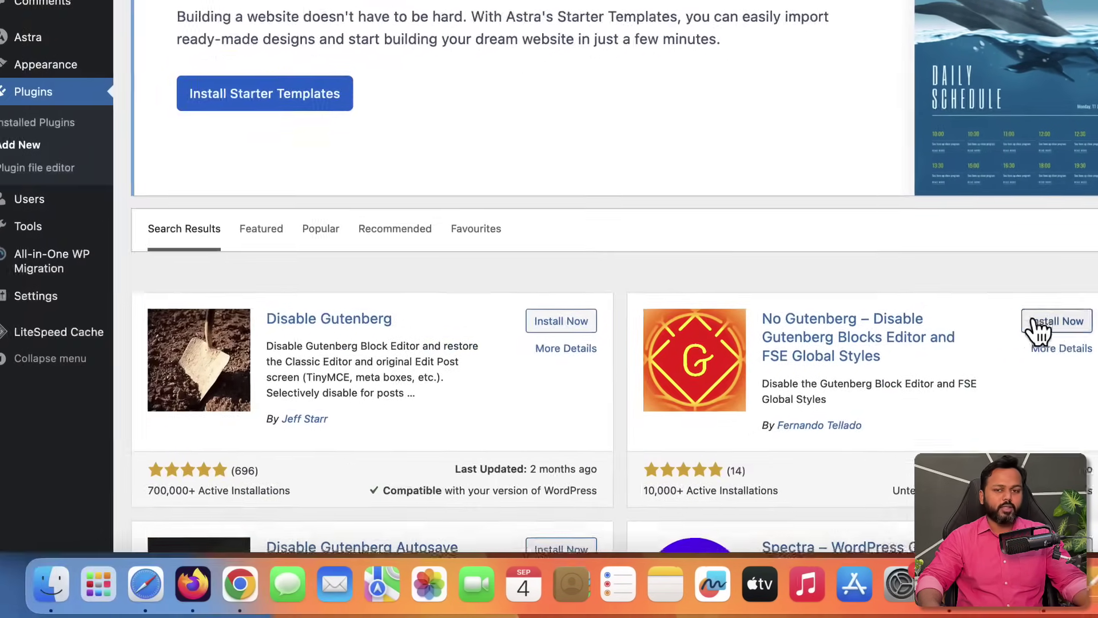
scroll(1038, 329, down, 2)
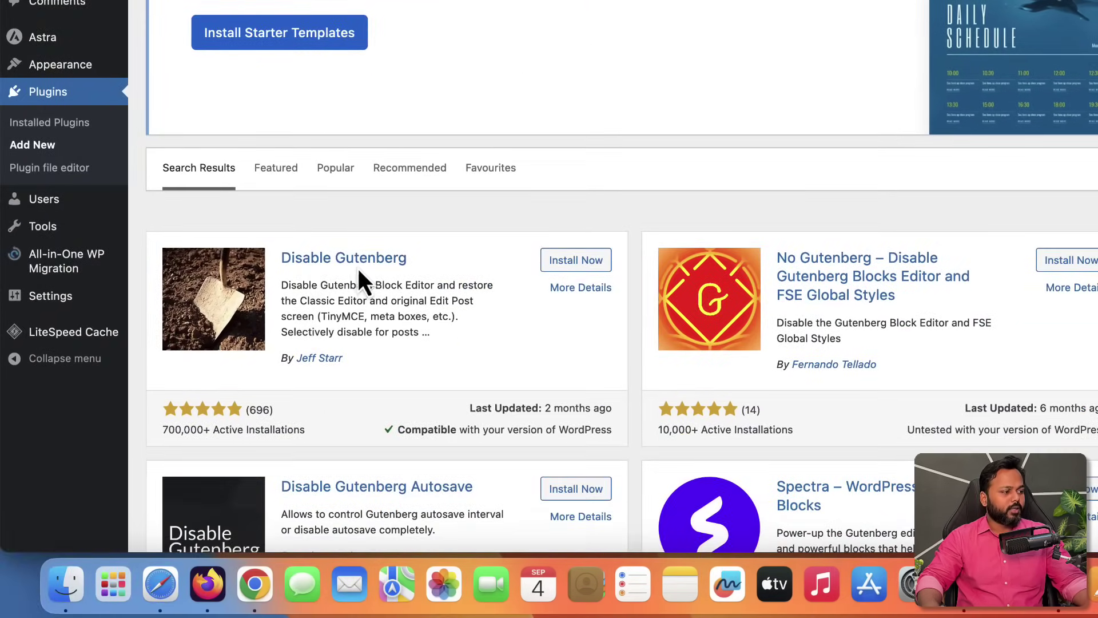
click(579, 266)
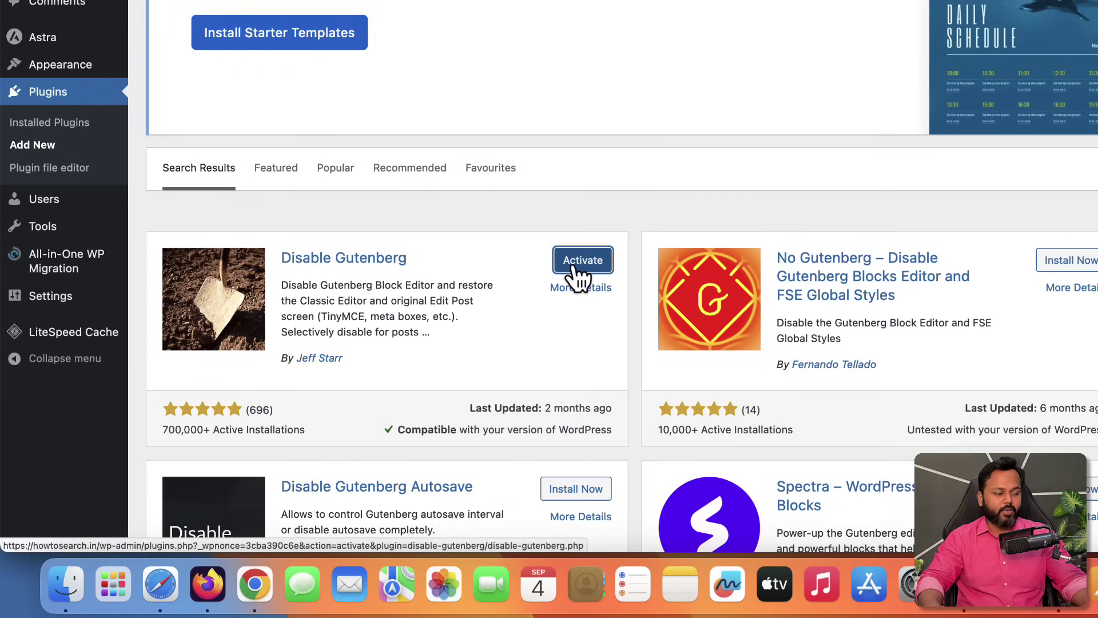
click(574, 264)
scroll(196, 172, down, 7)
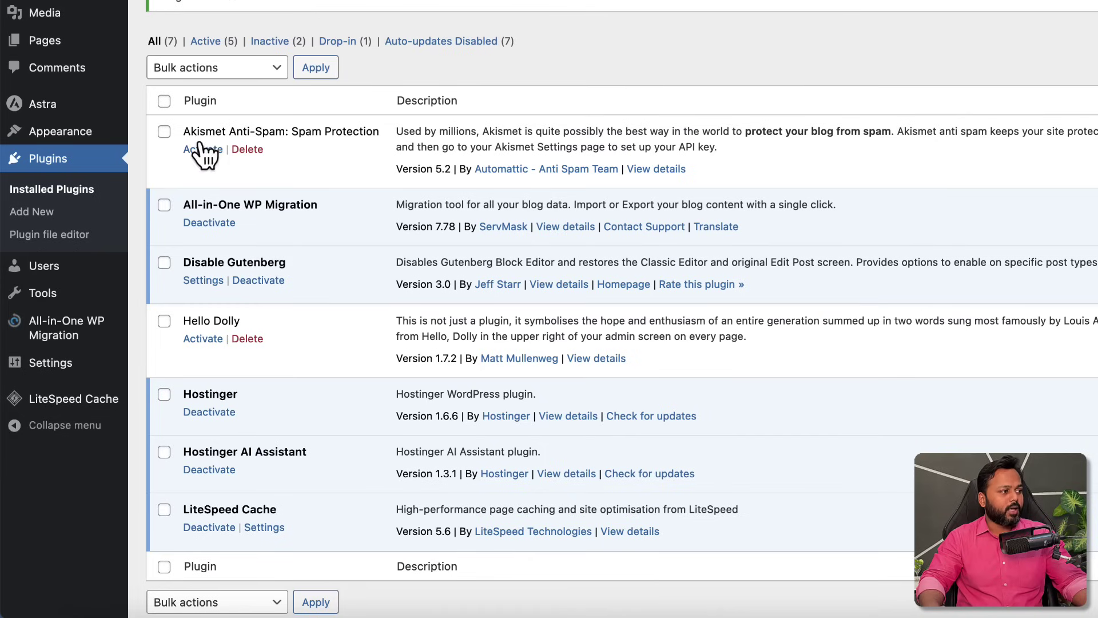
drag(190, 132, 277, 131)
drag(184, 205, 287, 207)
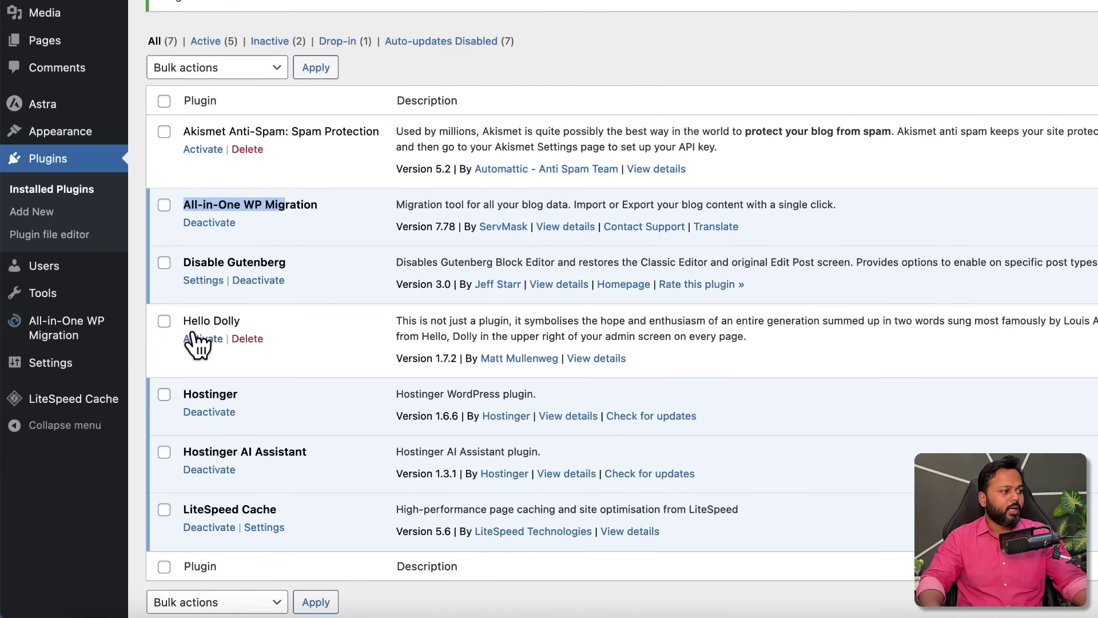
click(310, 310)
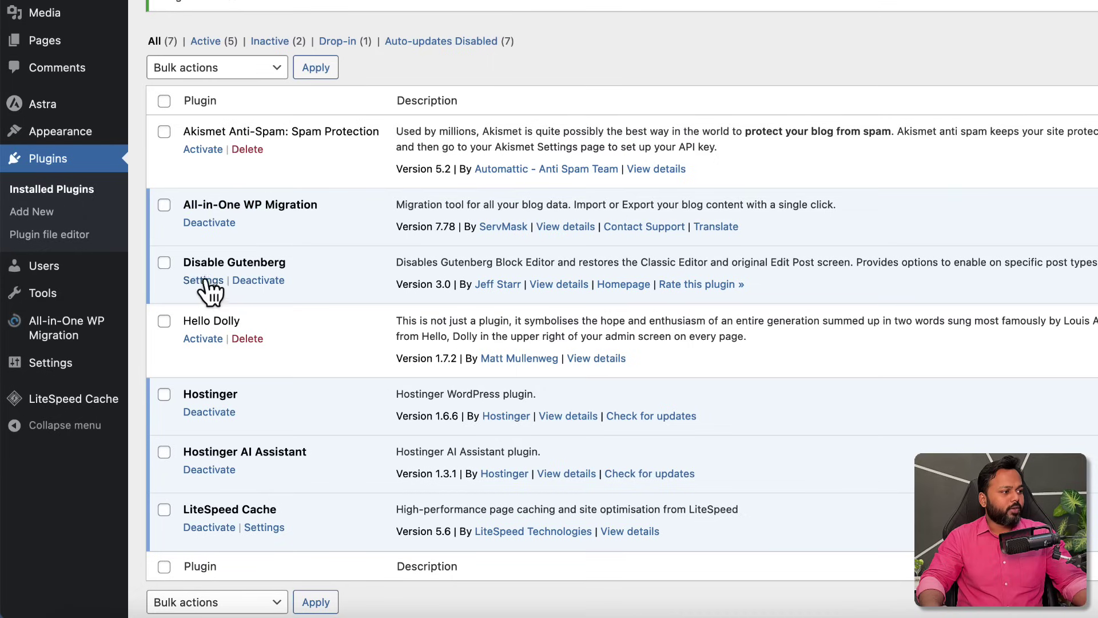
drag(183, 263, 269, 260)
click(313, 271)
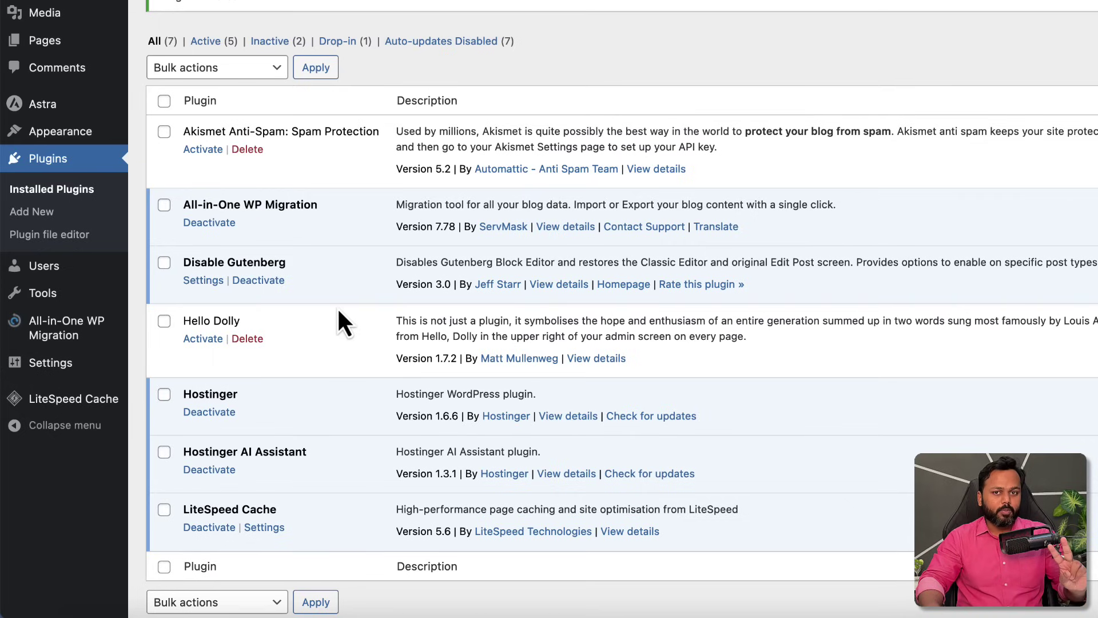
drag(186, 133, 324, 136)
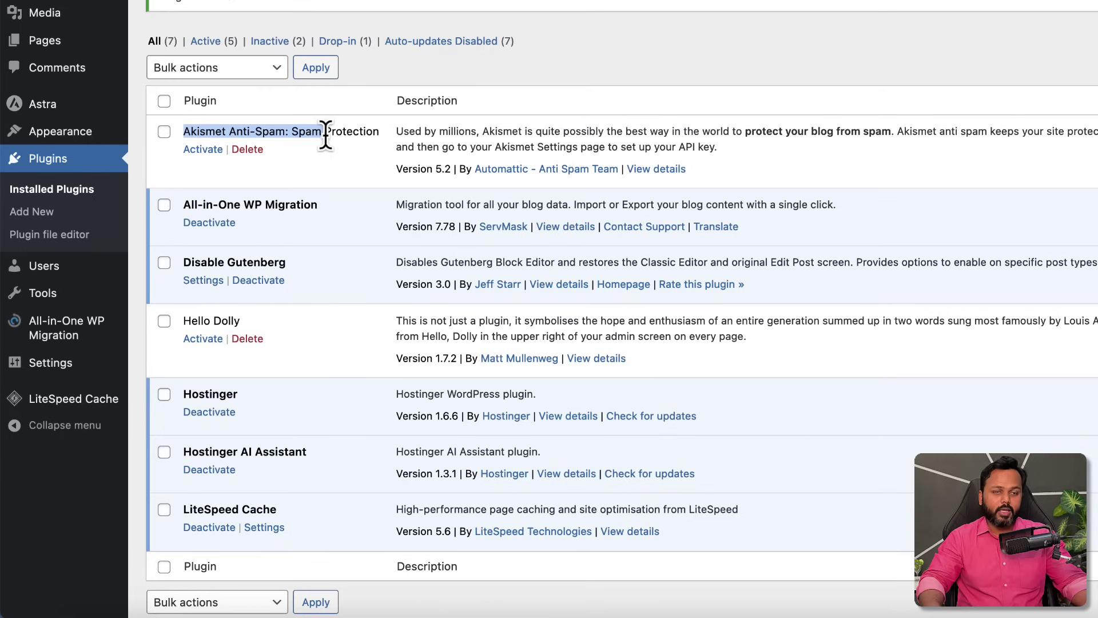
drag(184, 207, 304, 207)
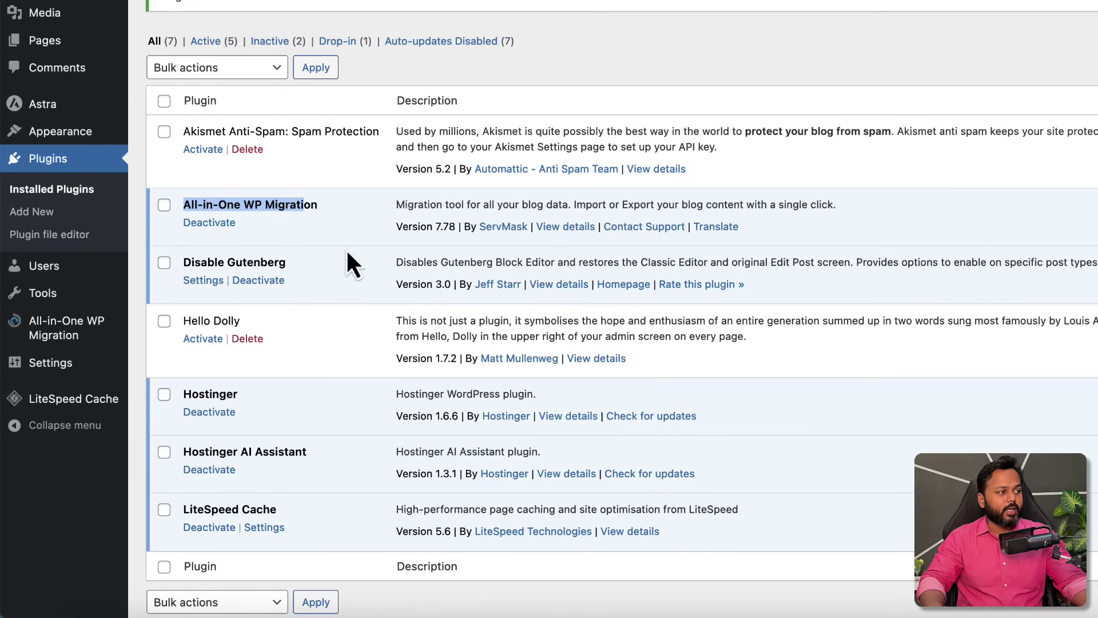
click(223, 140)
drag(185, 132, 275, 133)
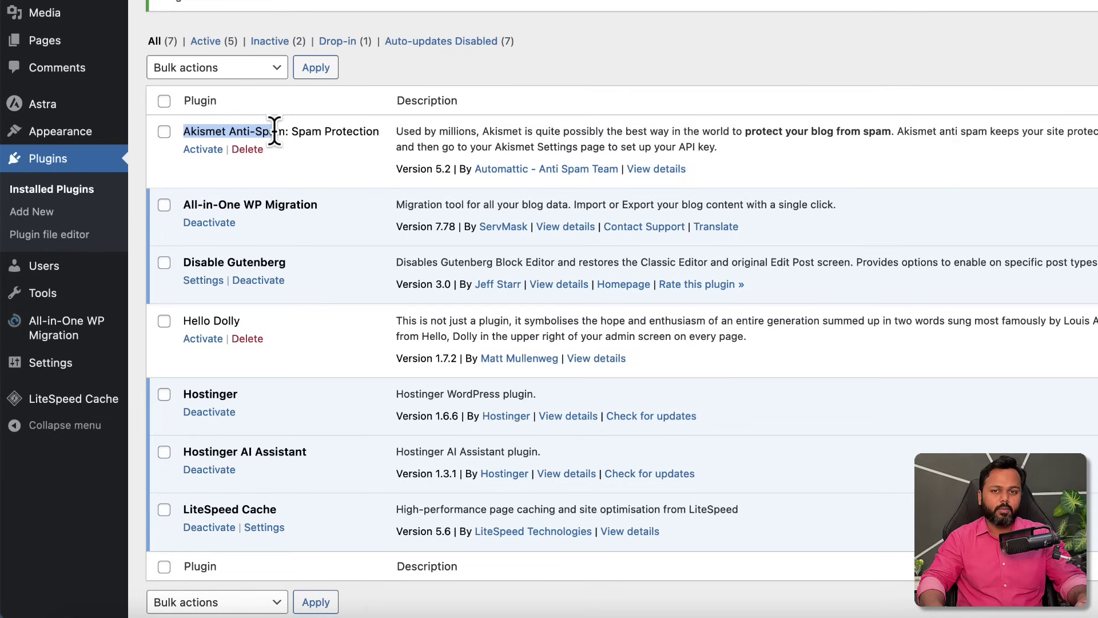
drag(183, 206, 274, 207)
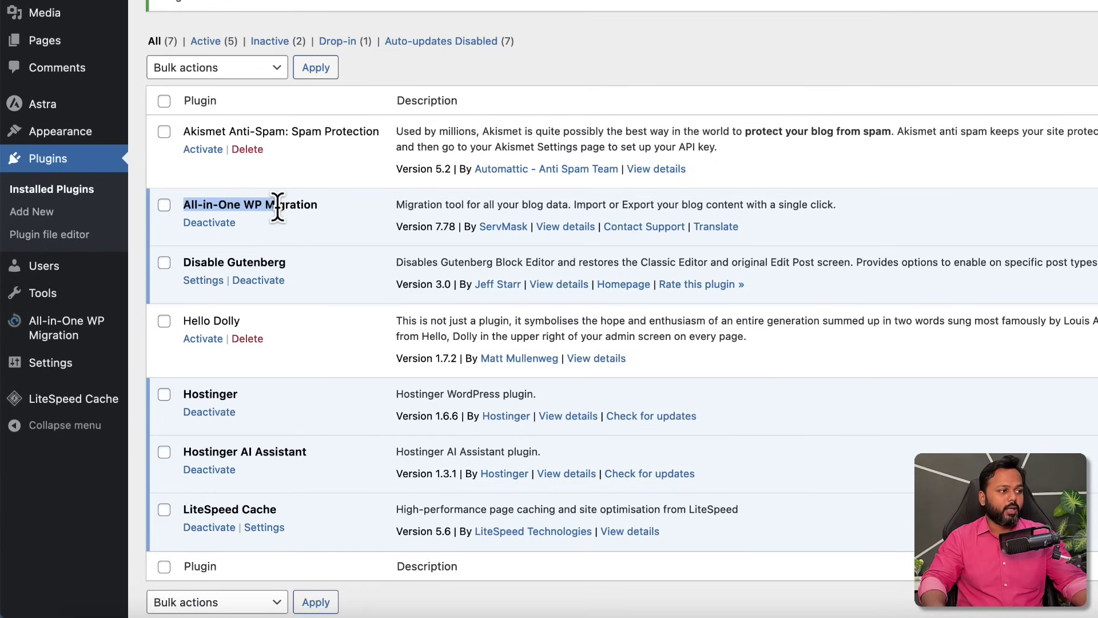
click(329, 182)
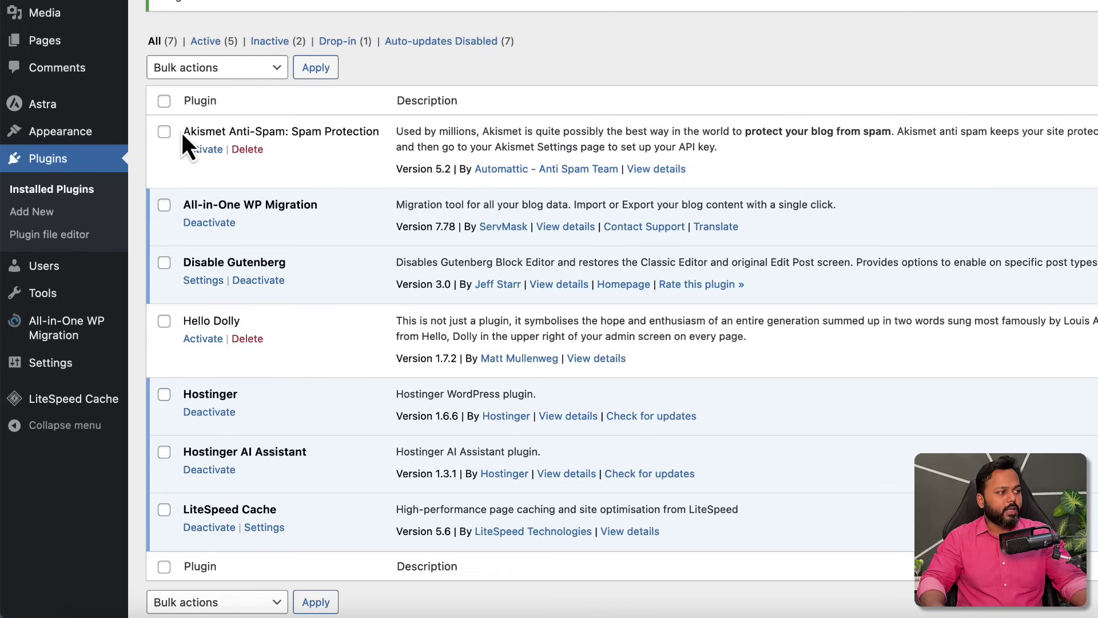
drag(183, 130, 256, 130)
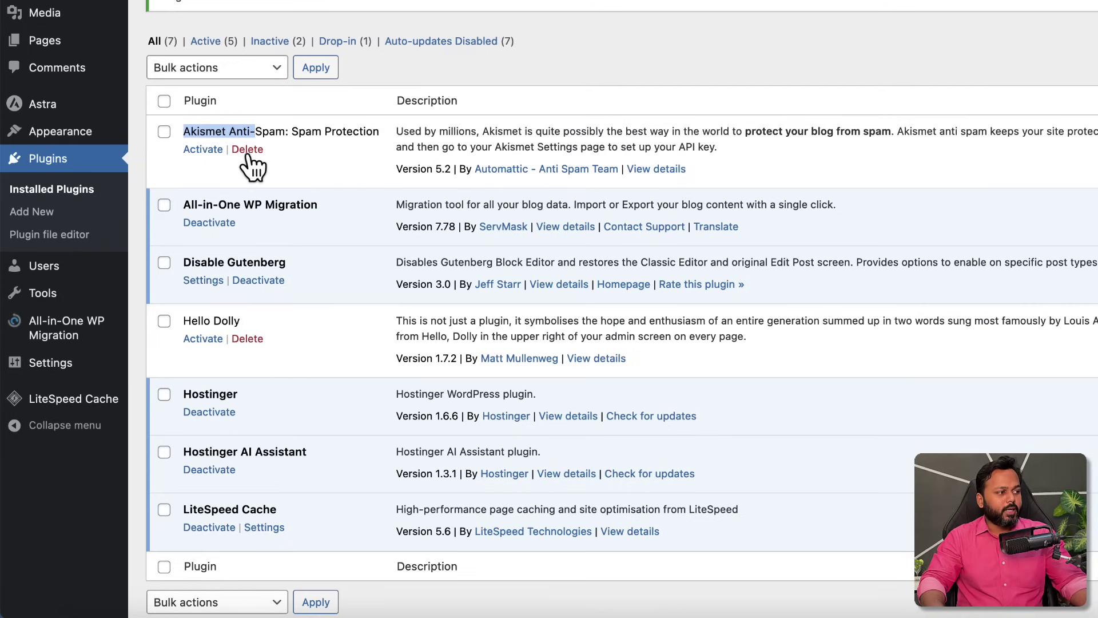
drag(183, 204, 301, 205)
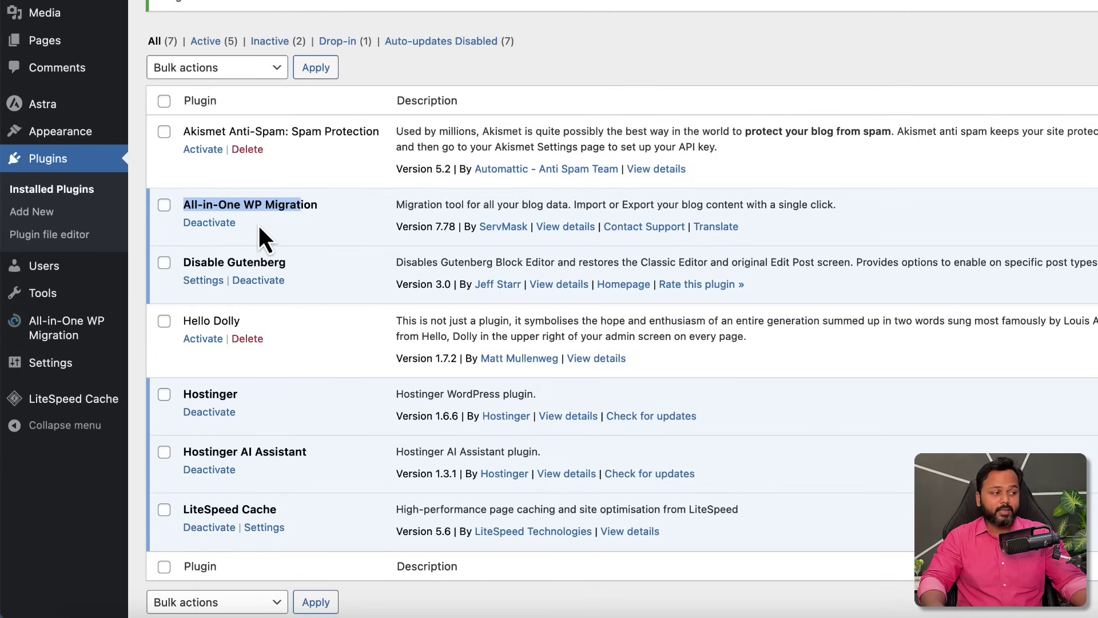
click(258, 226)
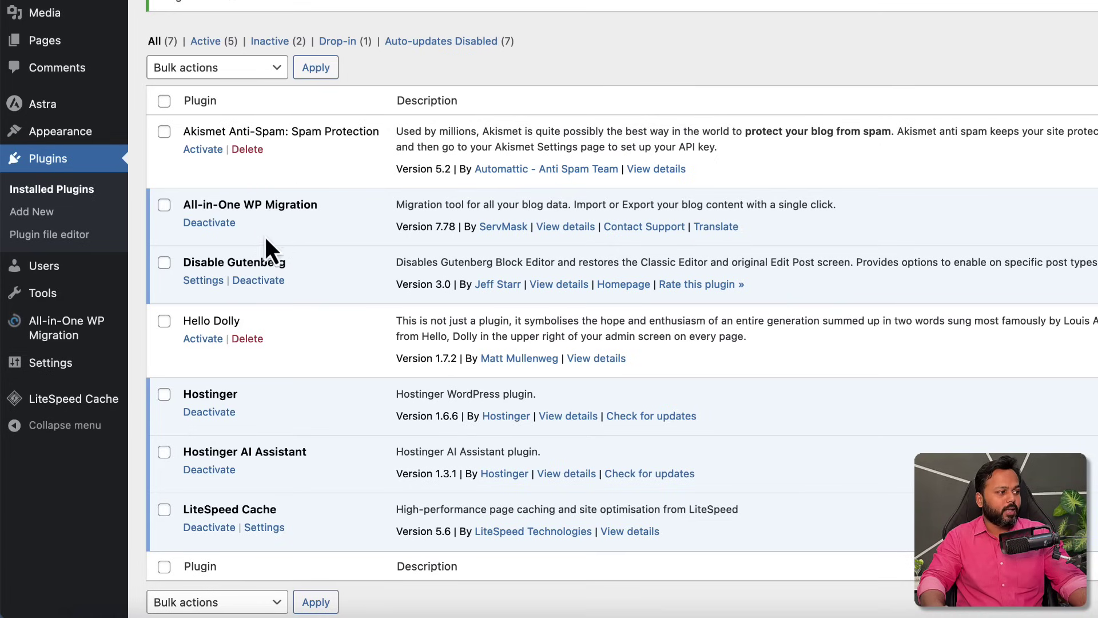
- Deactivate and delete All-in-One WP Migration, then delete Akismet Anti-Spam
click(208, 224)
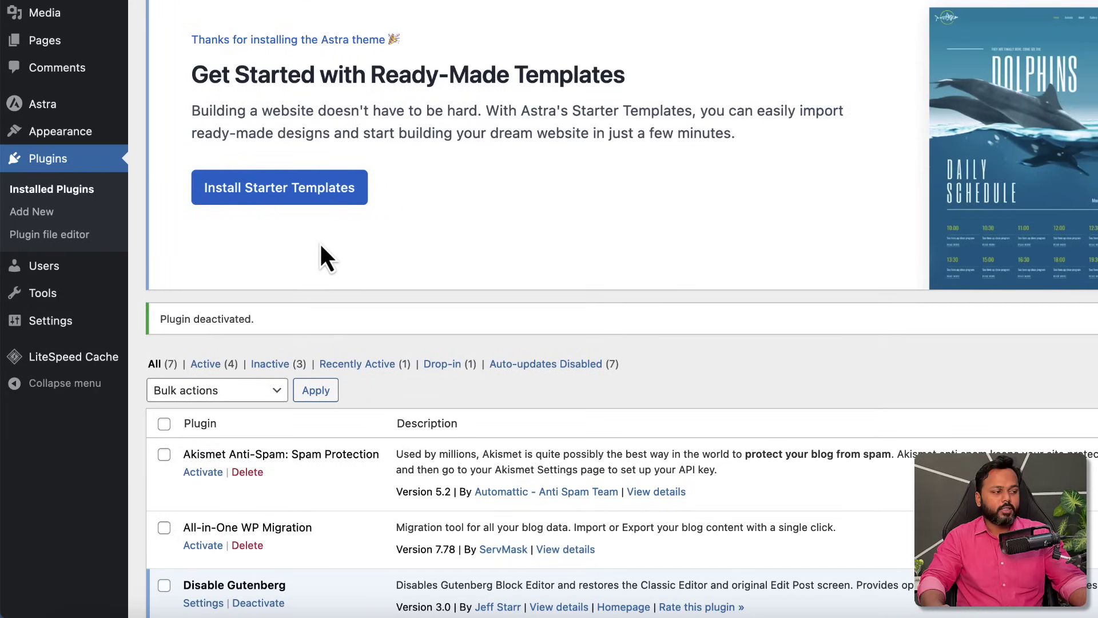
scroll(291, 431, down, 4)
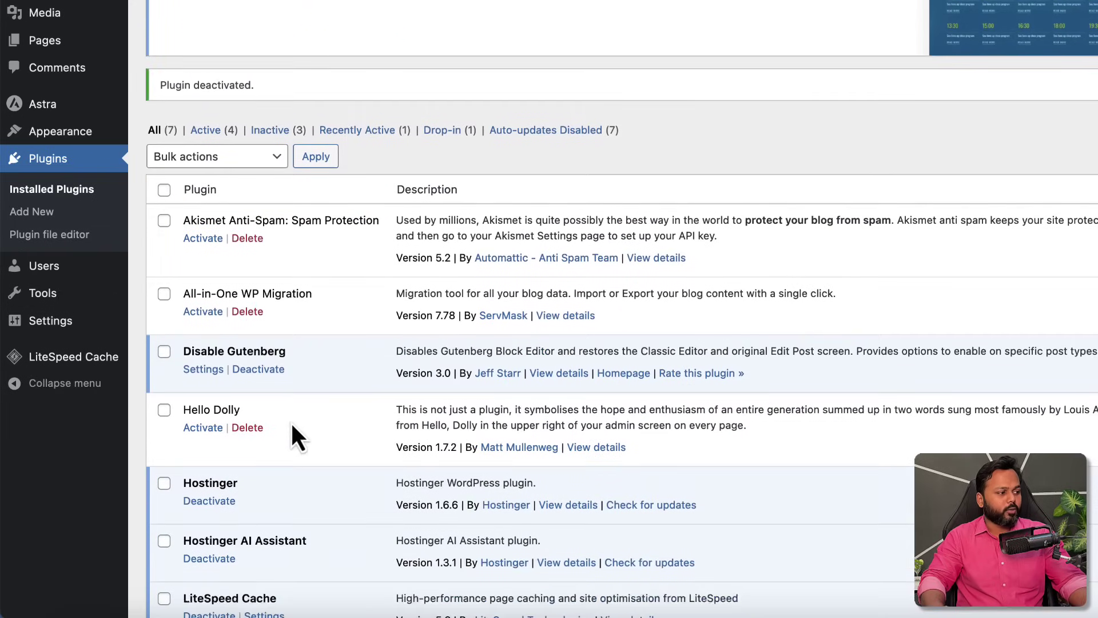
click(247, 311)
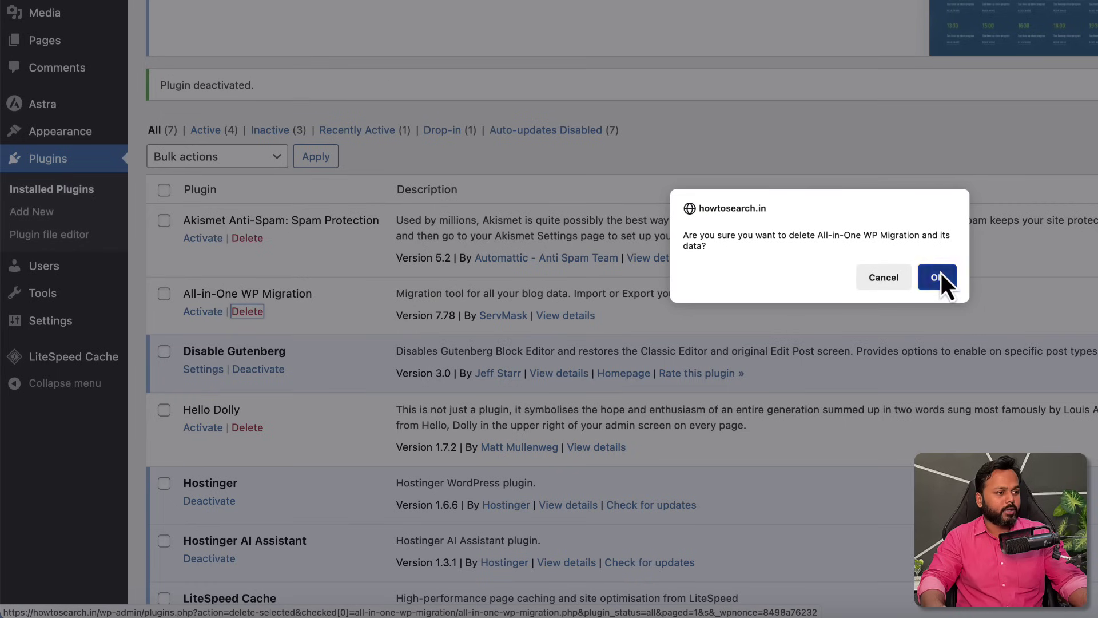
click(941, 275)
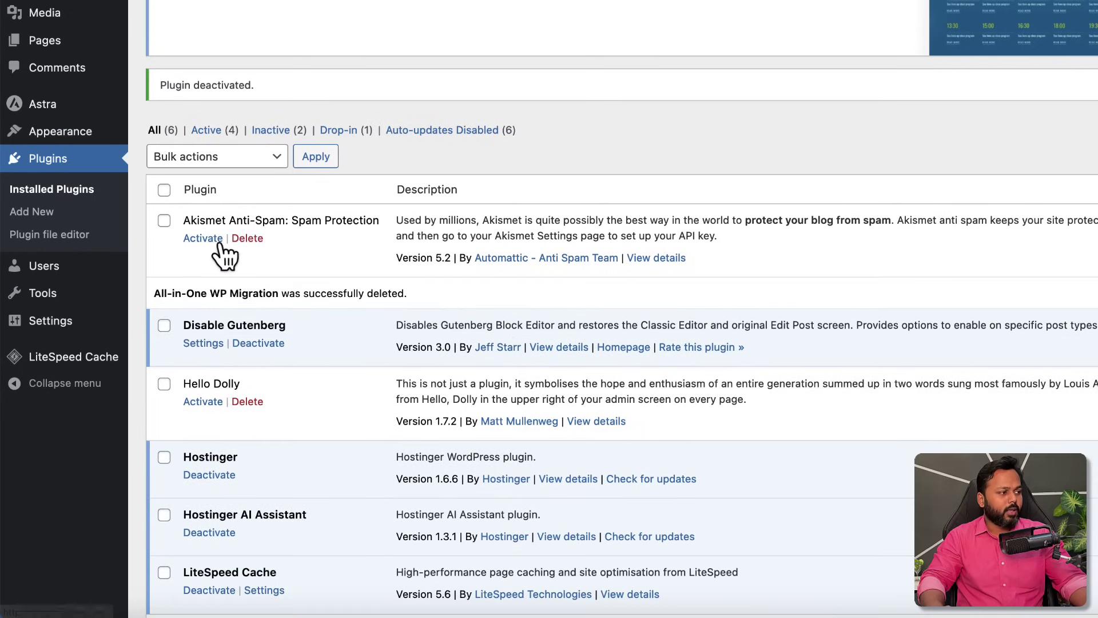
click(247, 240)
click(921, 292)
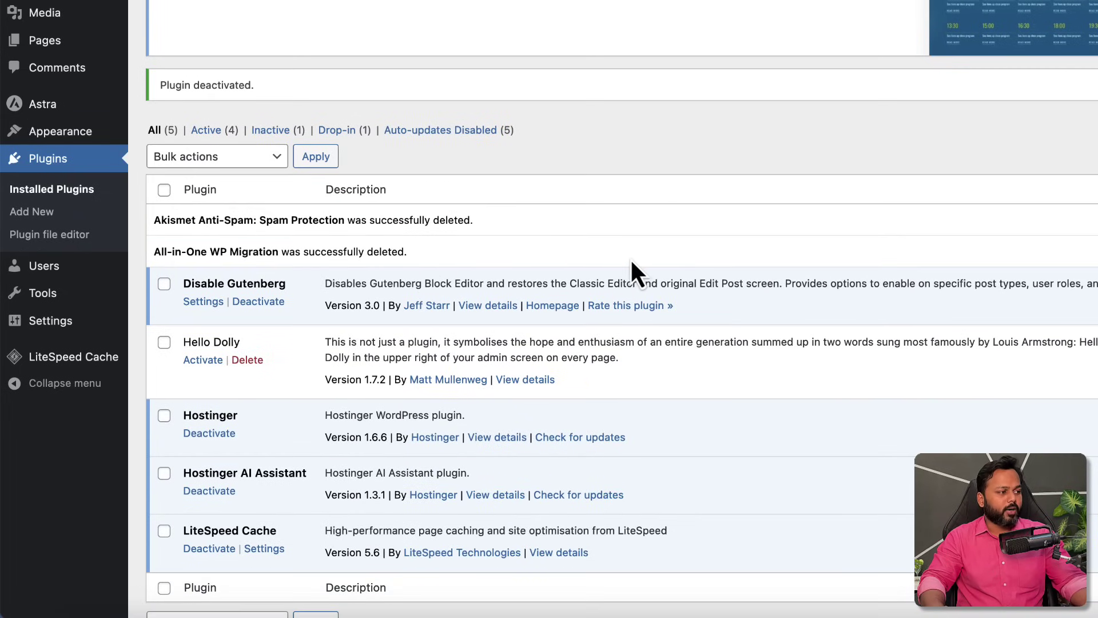
- Bulk-deactivate the Hostinger and Hostinger AI Assistant plugins
scroll(332, 286, down, 3)
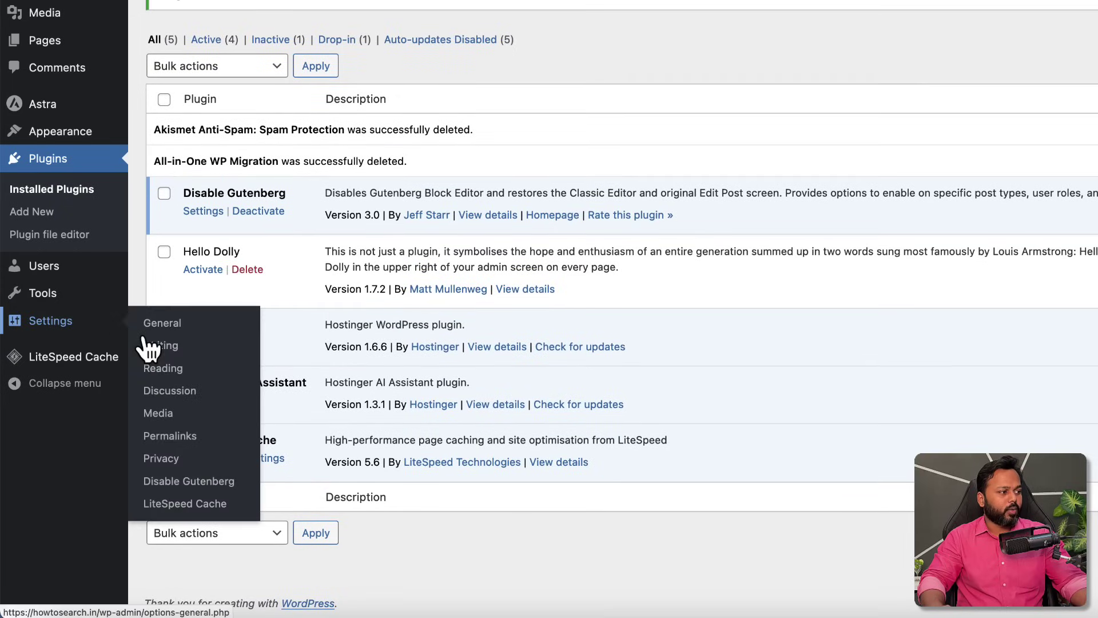
click(165, 325)
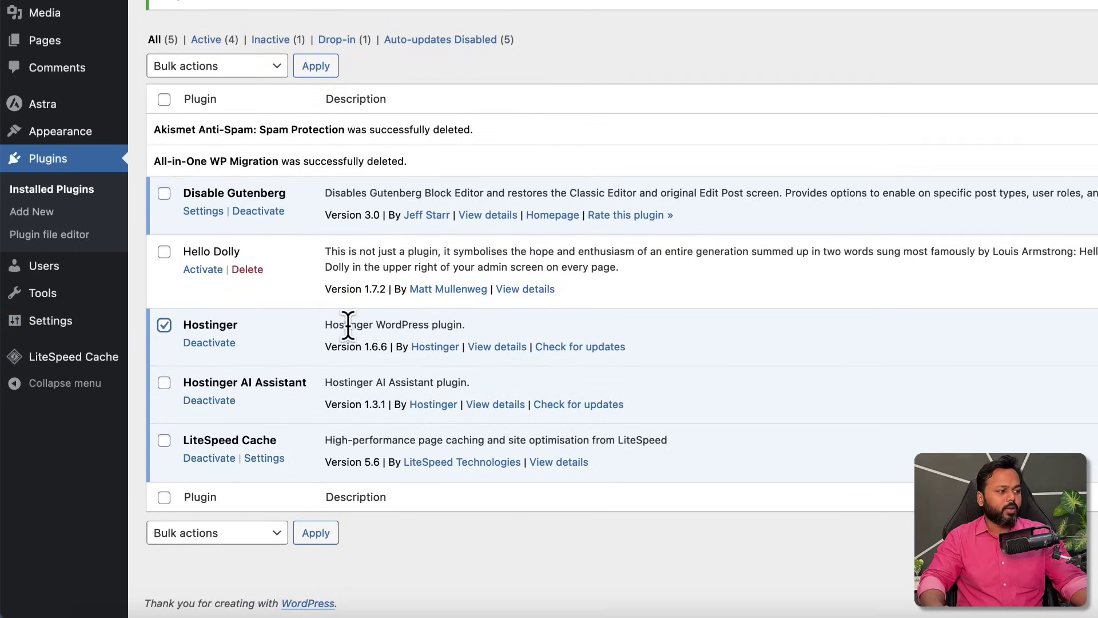
click(164, 382)
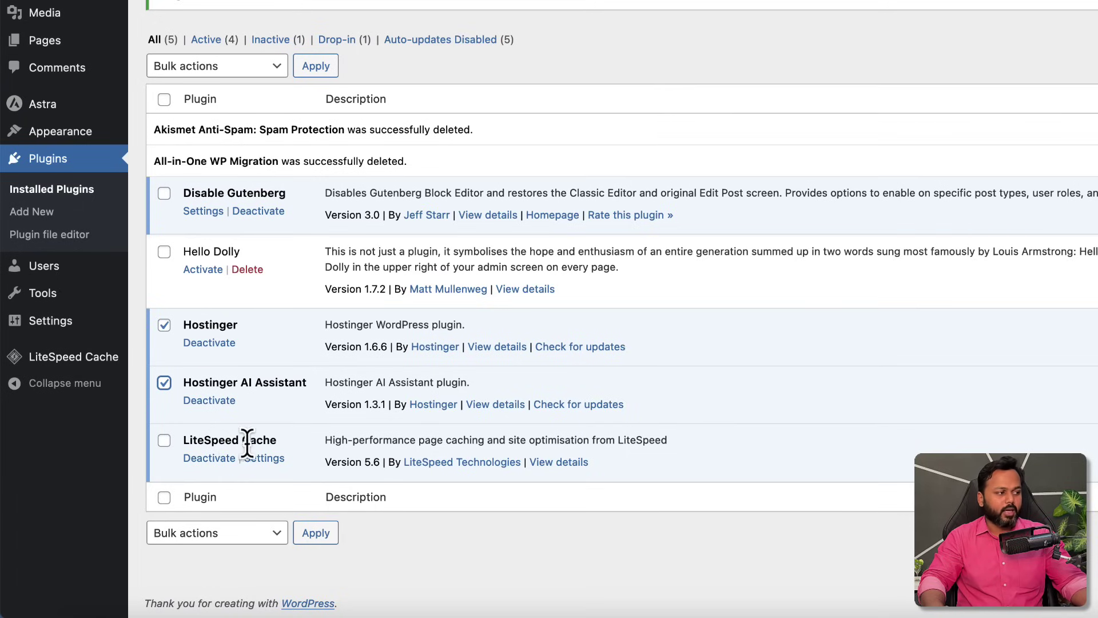
click(172, 66)
click(199, 95)
click(316, 68)
scroll(377, 311, down, 5)
scroll(351, 421, up, 1)
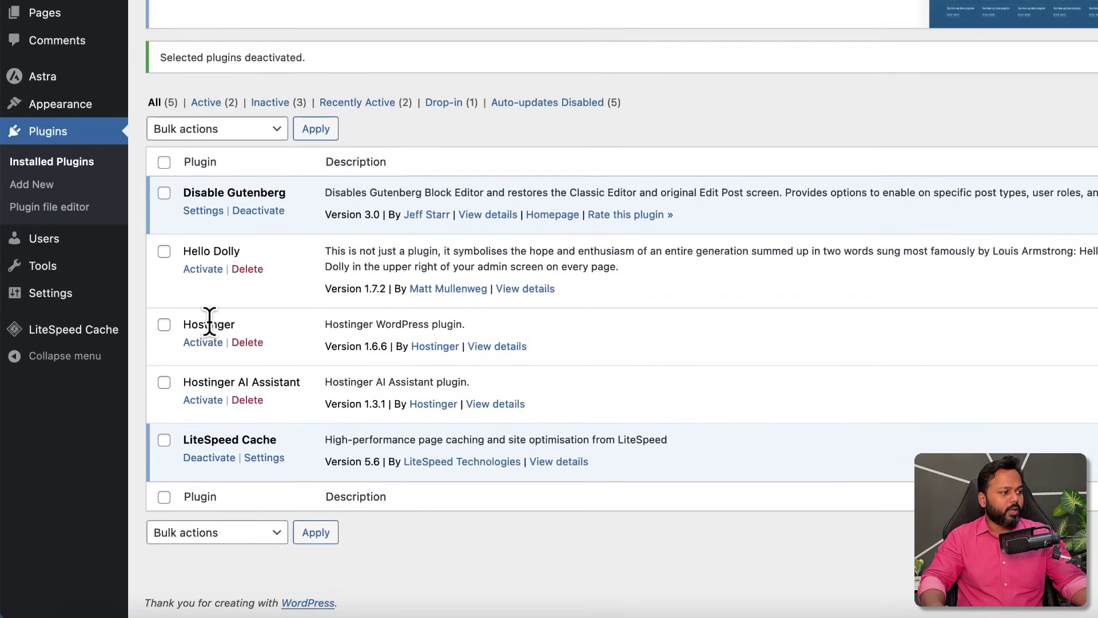
- Bulk-delete both Hostinger plugins and confirm the deletion
click(164, 325)
click(164, 383)
click(208, 130)
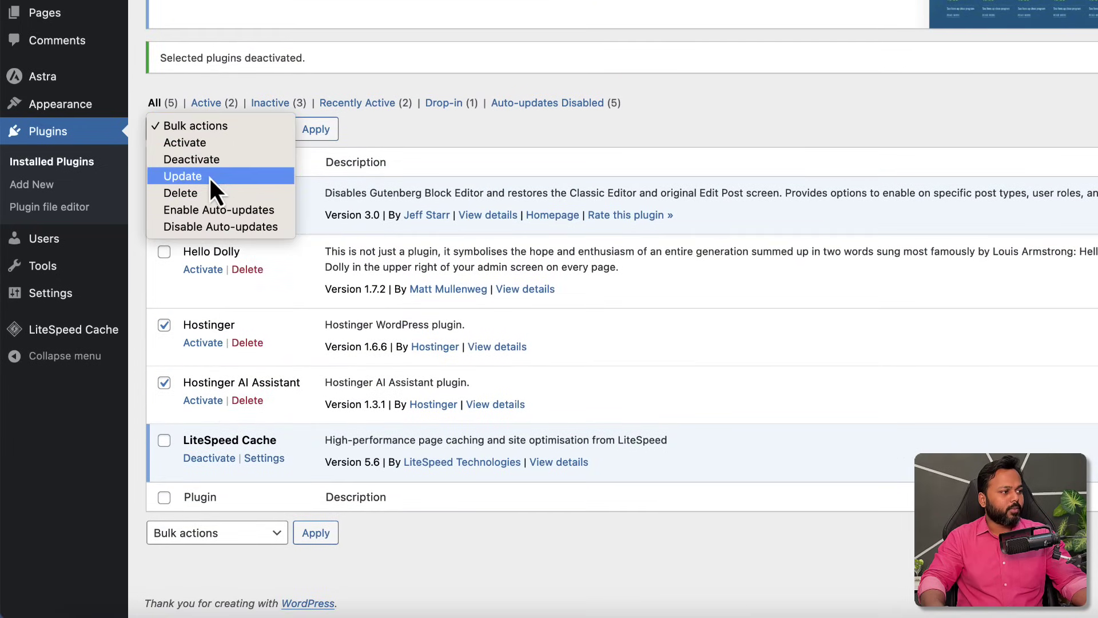
click(204, 196)
click(303, 135)
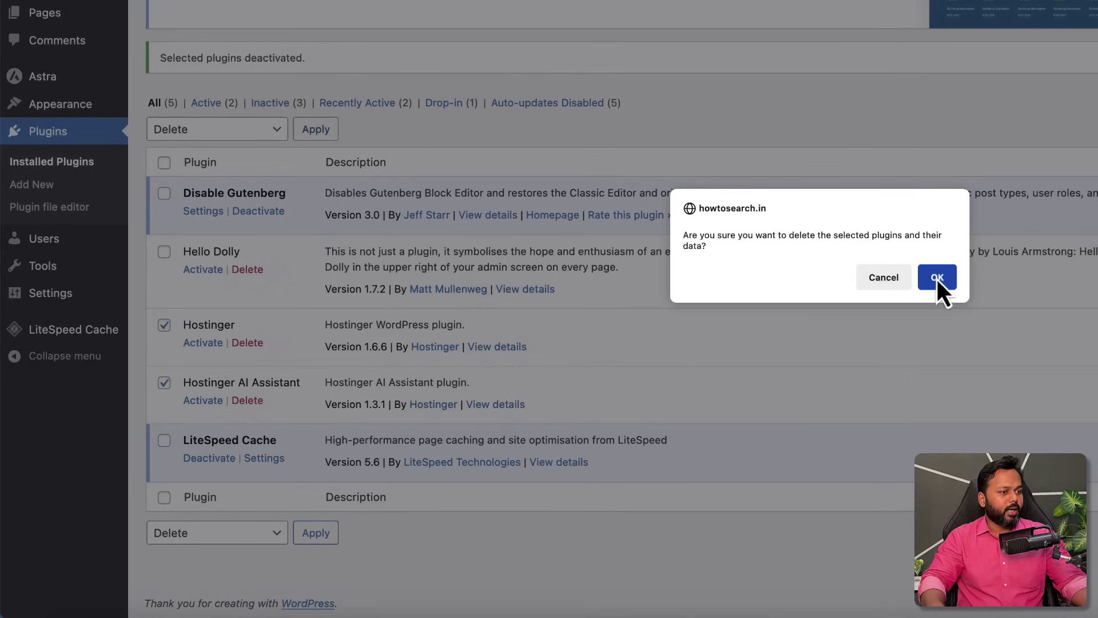
click(937, 277)
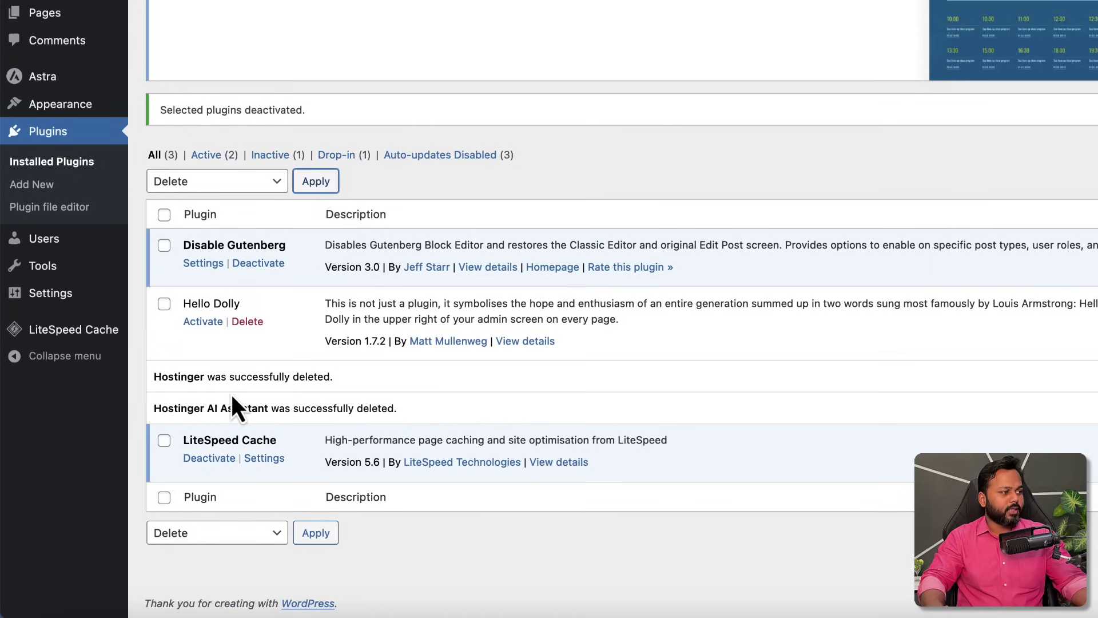
- Delete Hello Dolly, leaving only Disable Gutenberg and LiteSpeed Cache installed
click(248, 323)
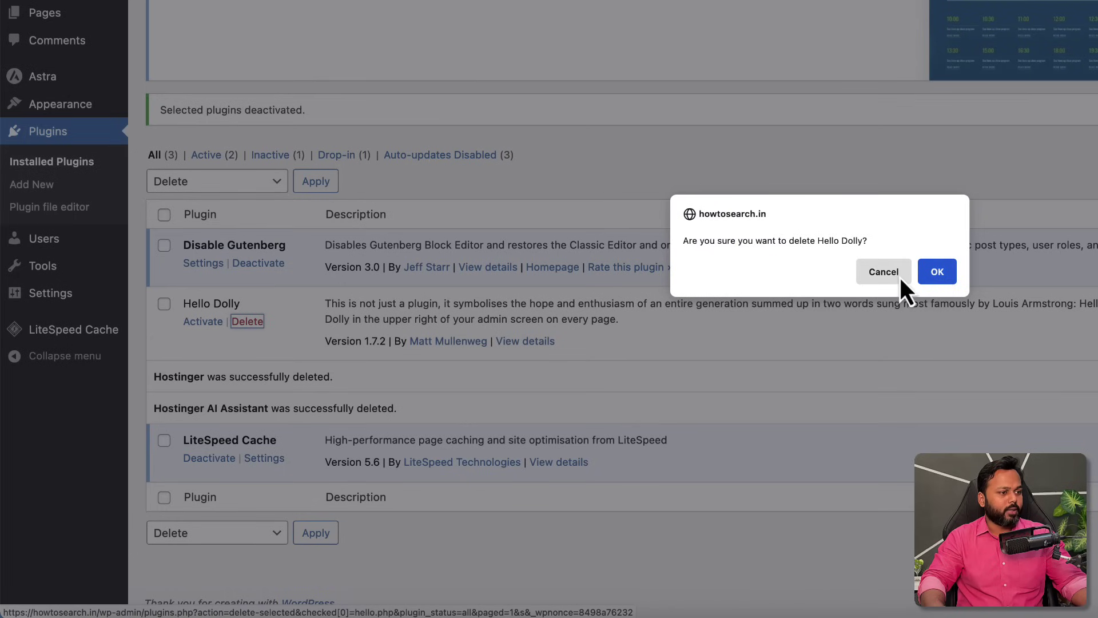
click(931, 275)
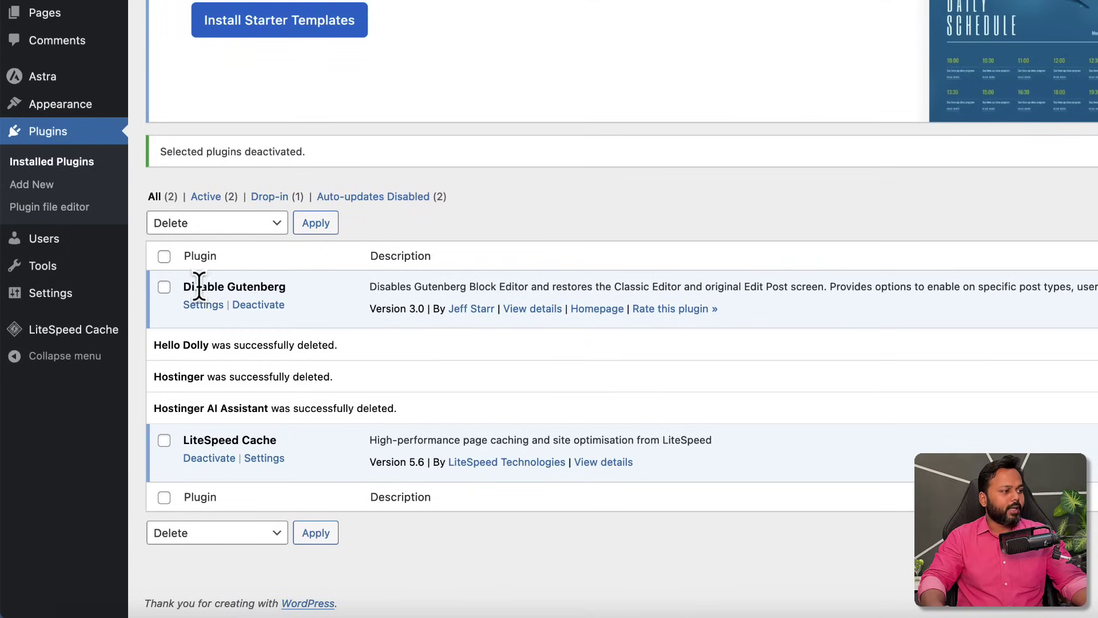
drag(183, 286, 294, 287)
click(281, 283)
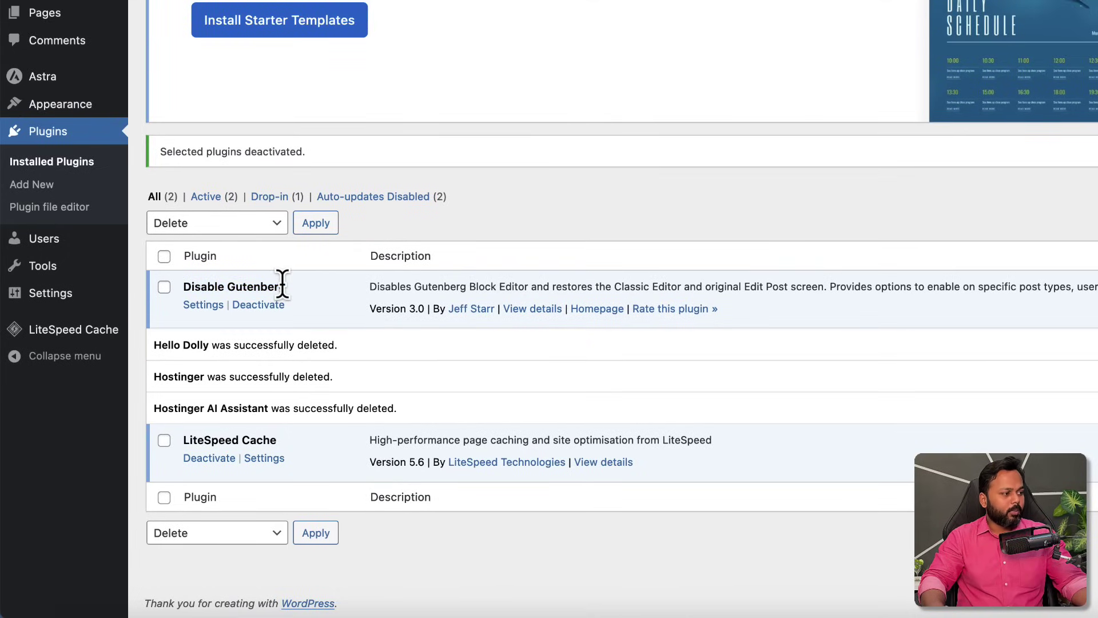
drag(184, 438, 254, 438)
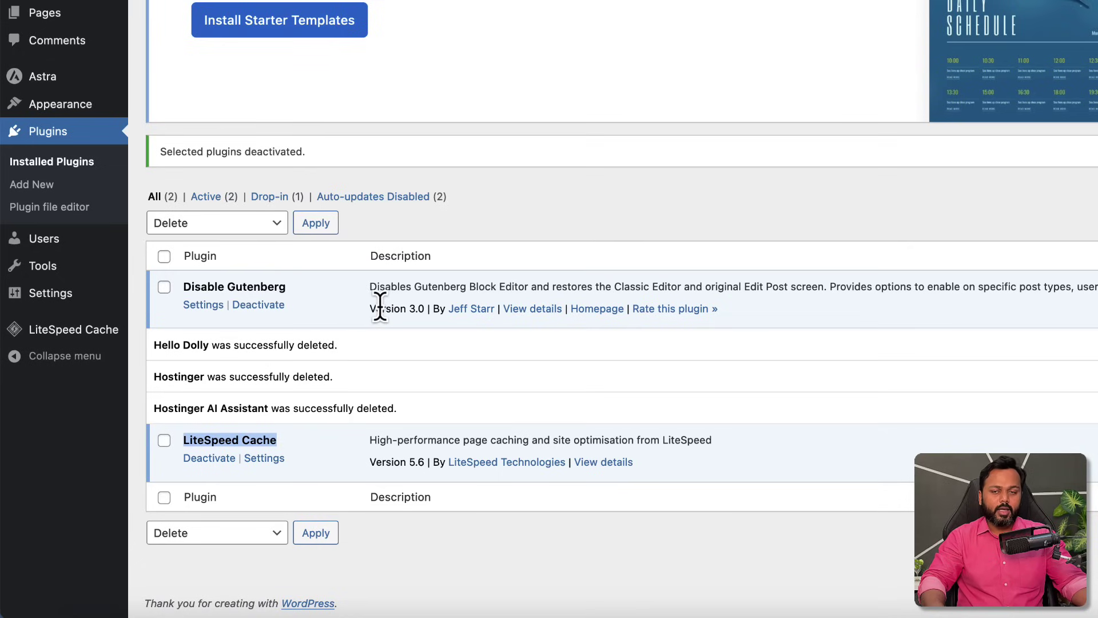
scroll(406, 170, up, 5)
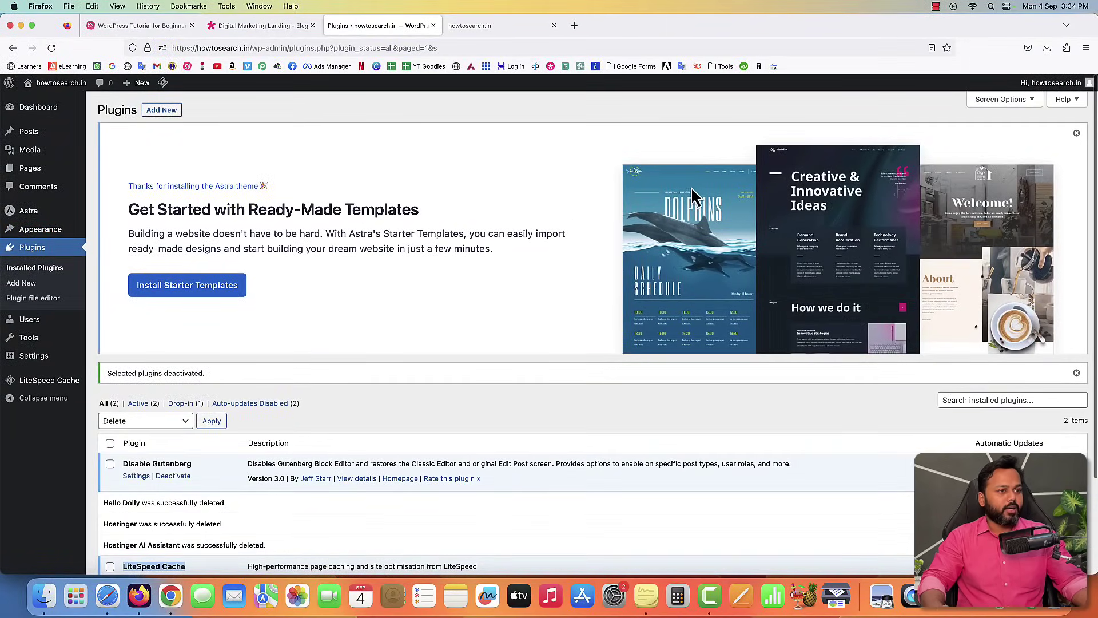
- Dismiss the Astra banner, search plugins for 'elementor' and install Elementor Website Builder
click(1076, 132)
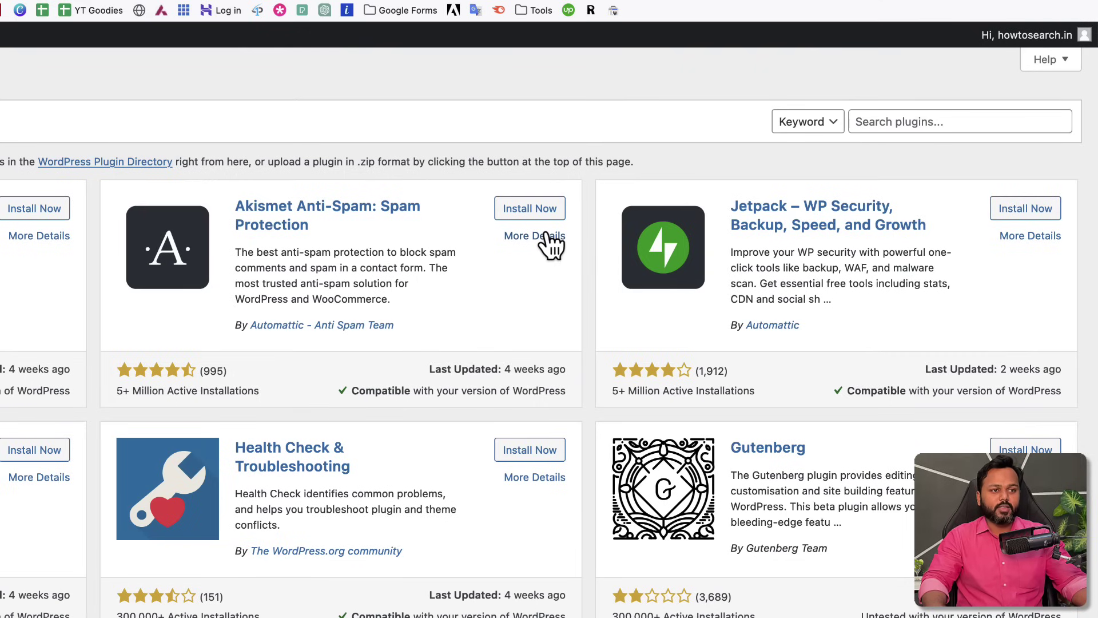
click(931, 122)
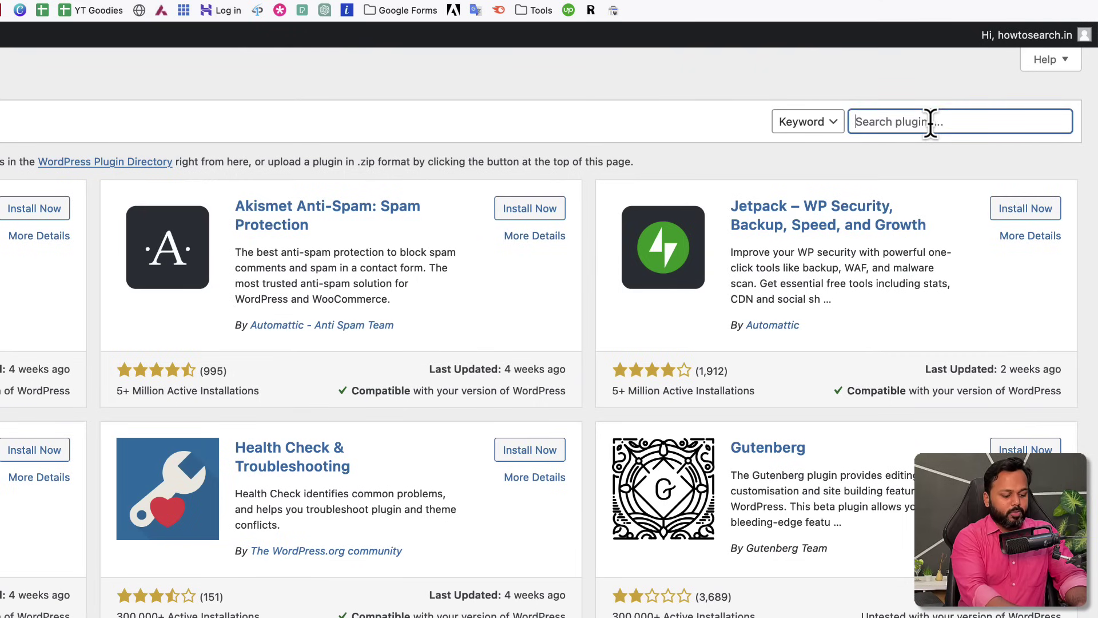
text(elemento)
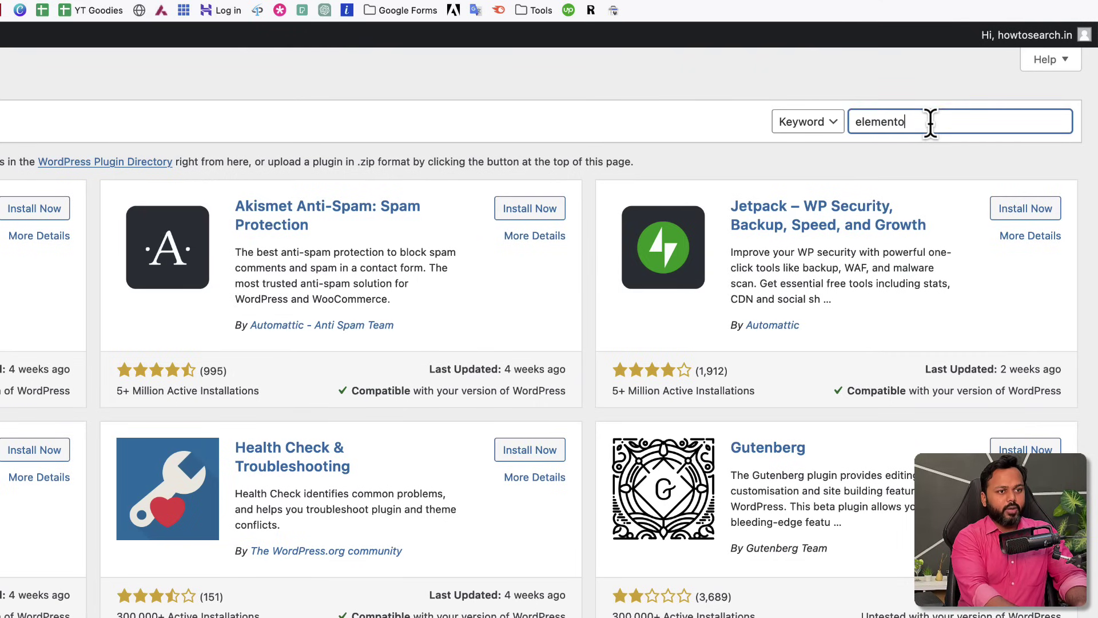
text(r)
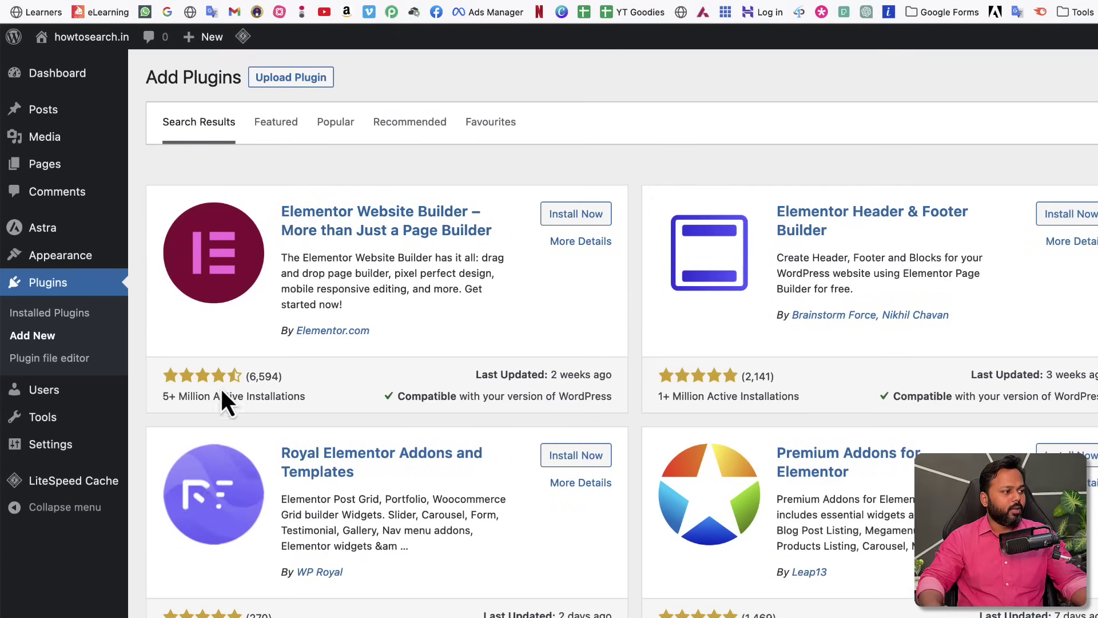
drag(163, 396, 306, 400)
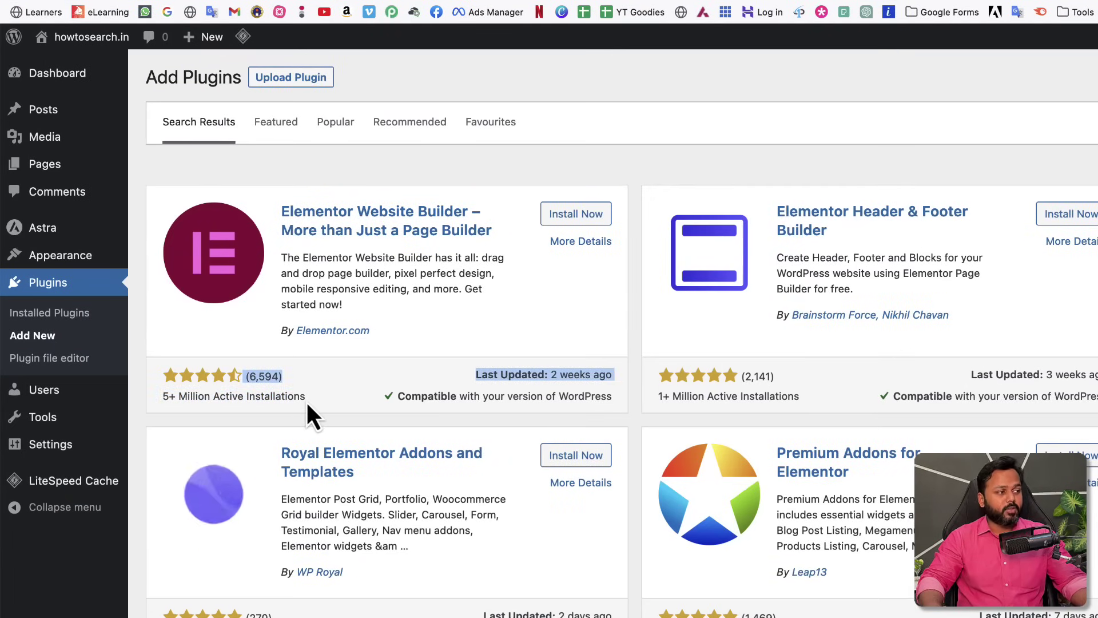
click(307, 400)
click(594, 219)
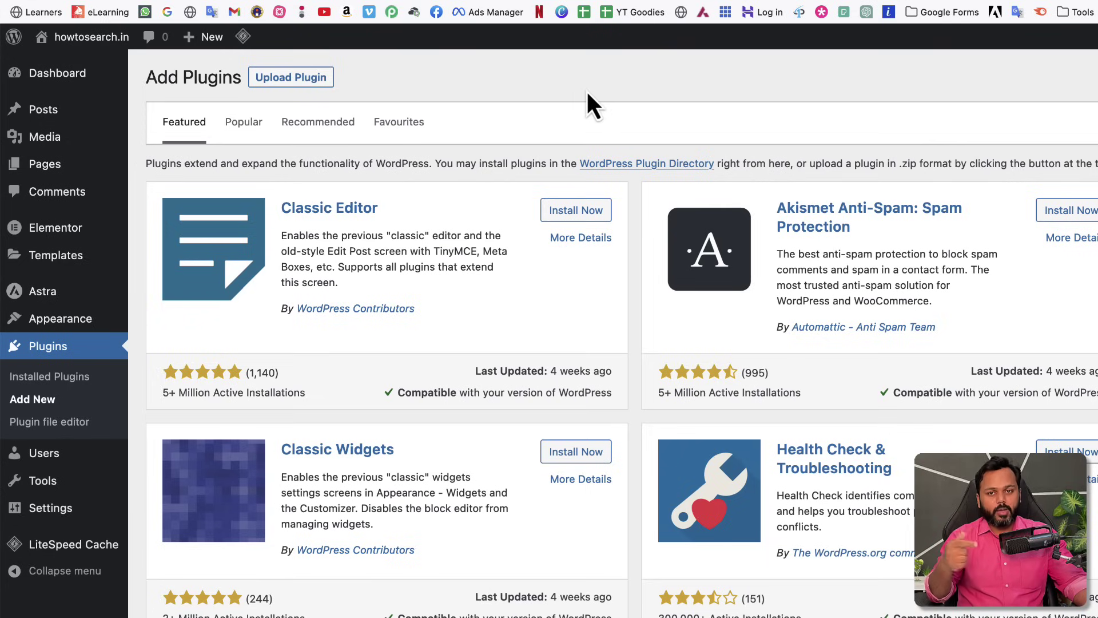
- Upload elementor-pro.zip from the Plugins folder and install Elementor Pro
click(287, 85)
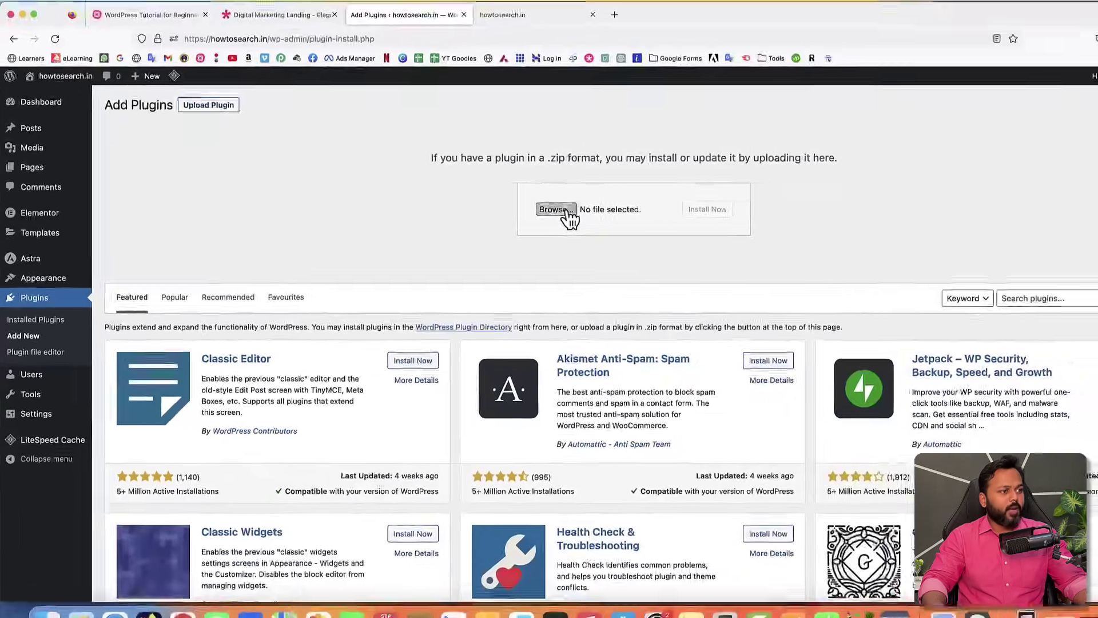
click(563, 210)
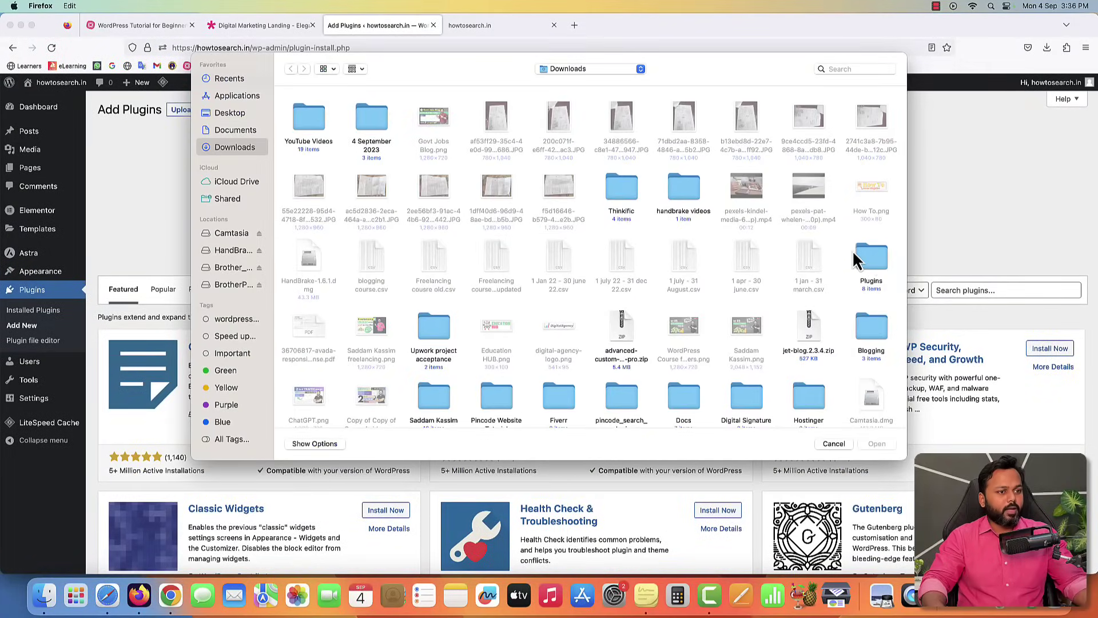
double_click(853, 253)
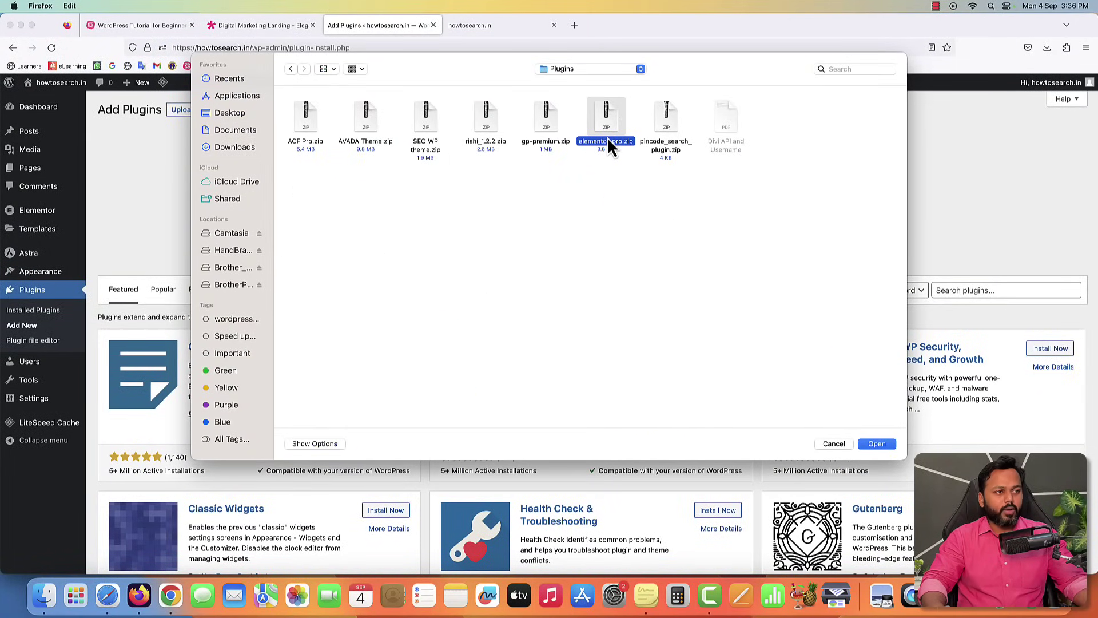
click(877, 445)
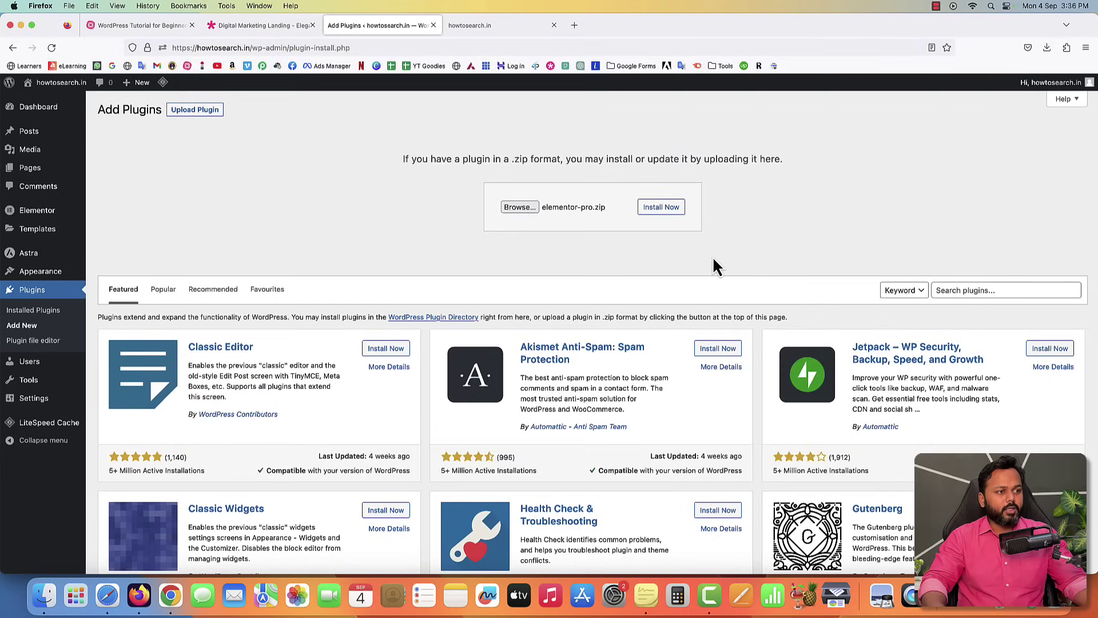
click(673, 218)
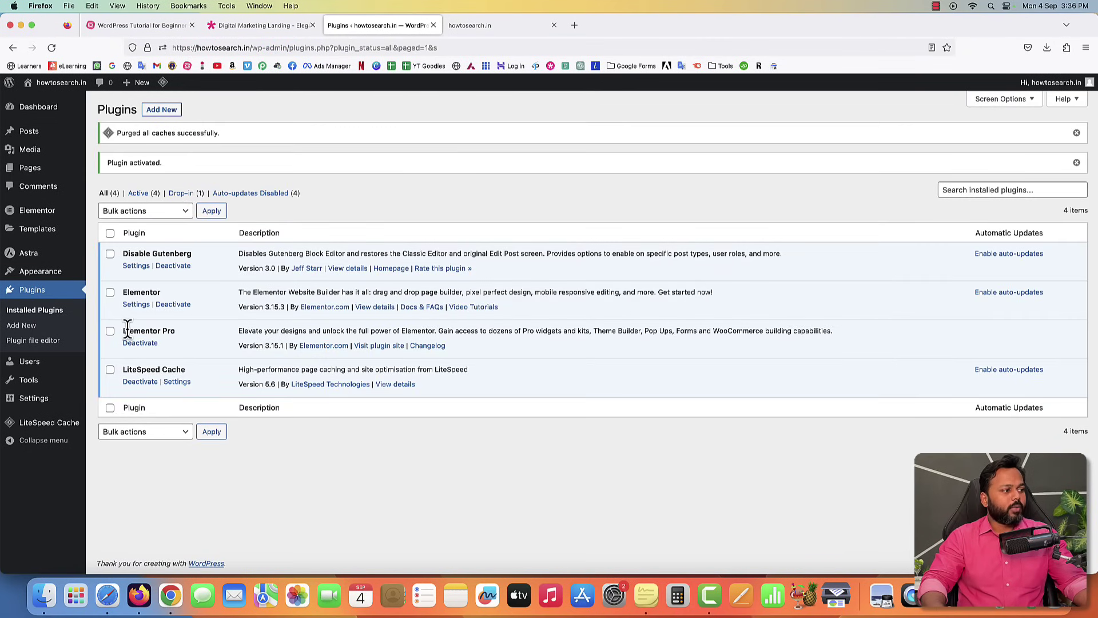
drag(127, 325, 169, 330)
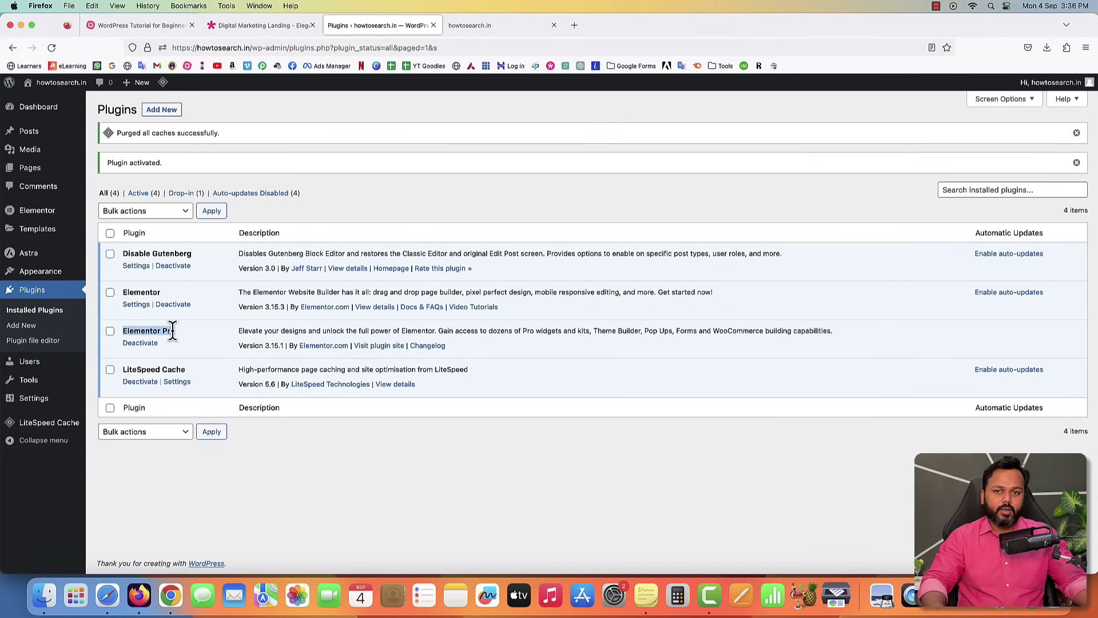
click(197, 338)
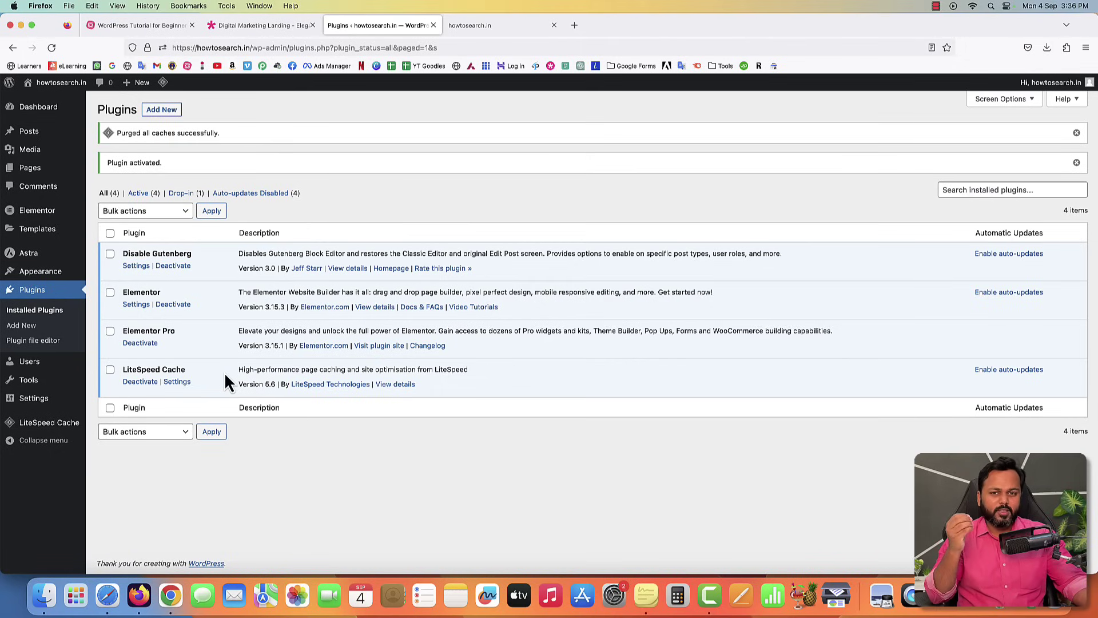
- Create a new page titled 'Home' and publish it
click(128, 27)
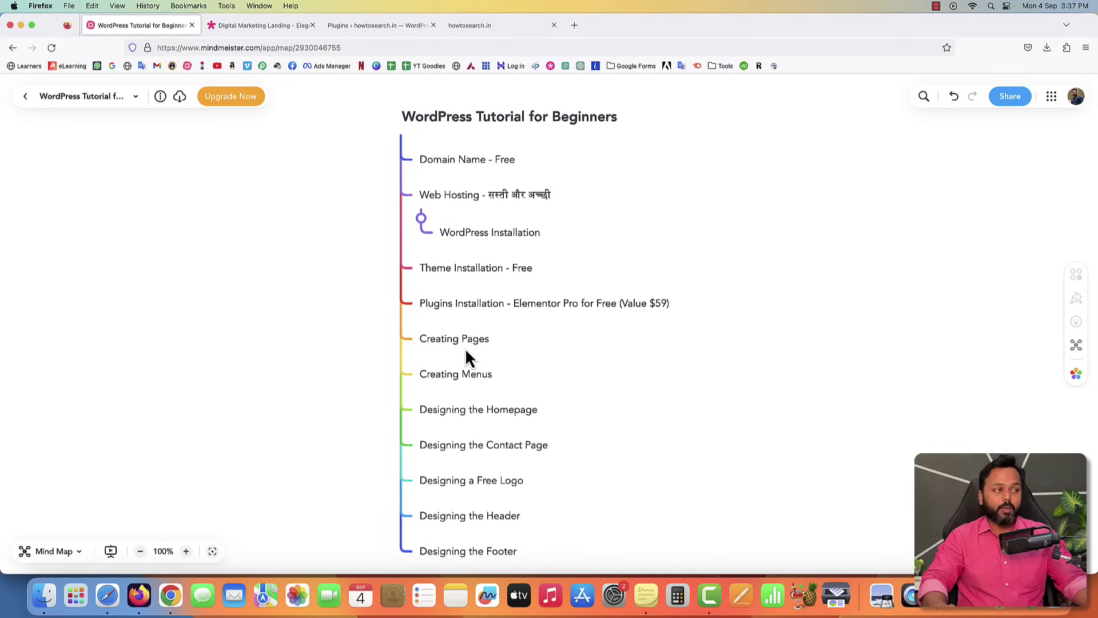
click(375, 26)
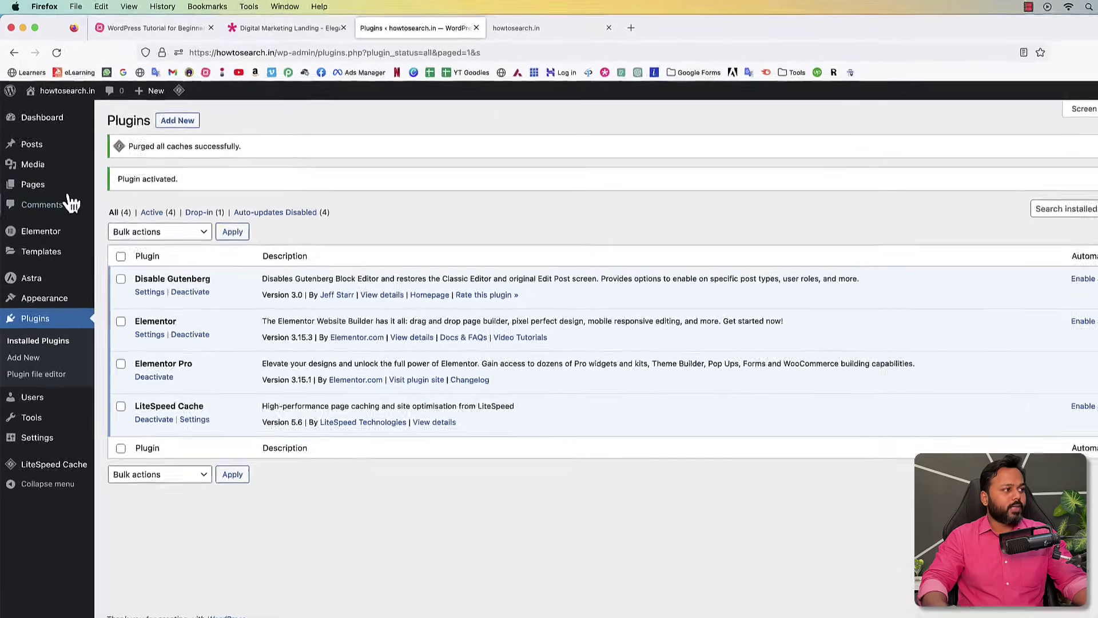
mouse_move(34, 178)
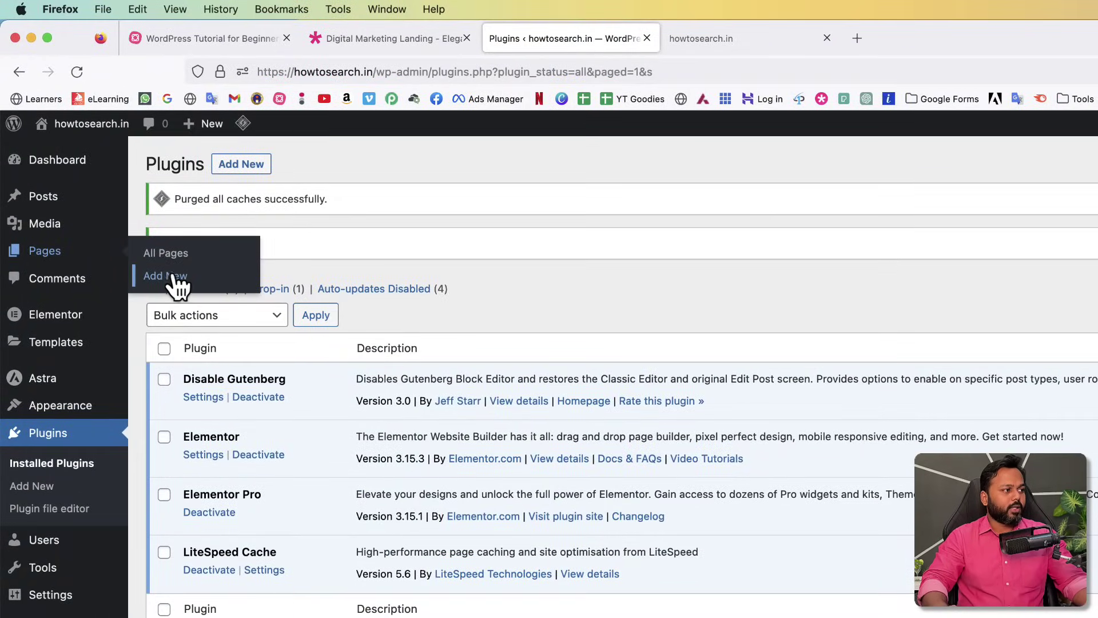
click(170, 276)
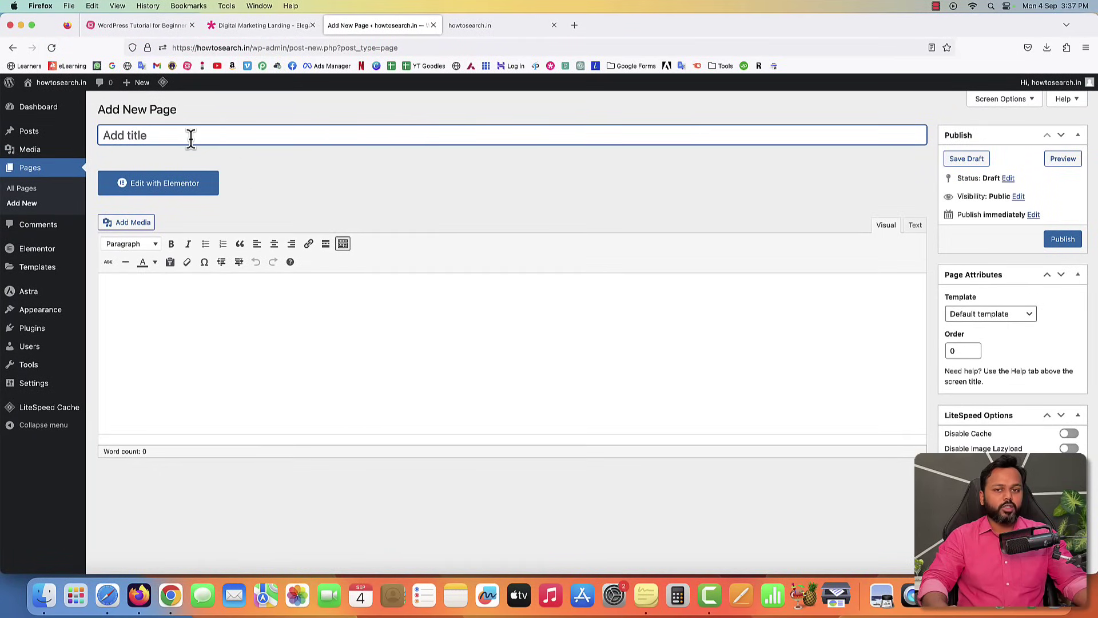
text(Home)
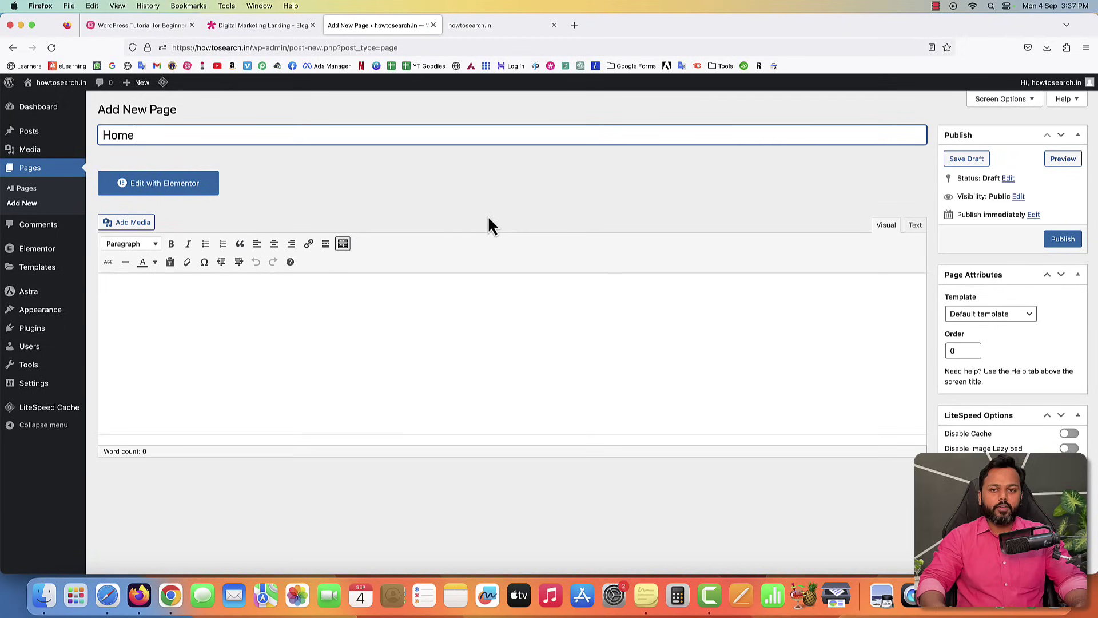
click(1063, 241)
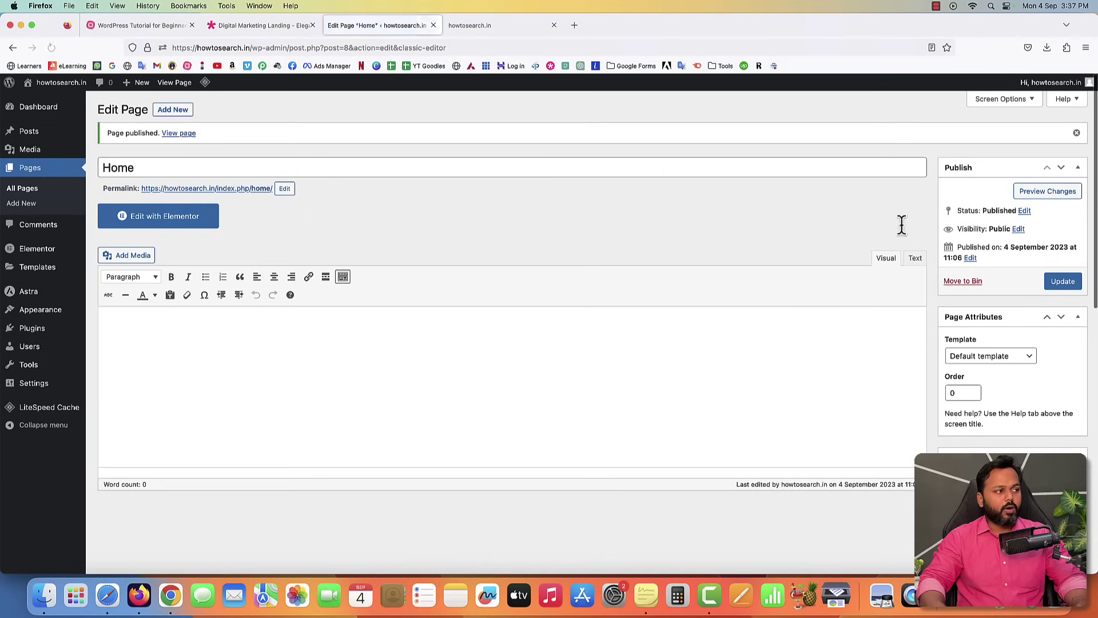
- Open the published Home page in a new tab to check it live
drag(108, 132, 159, 134)
right_click(180, 136)
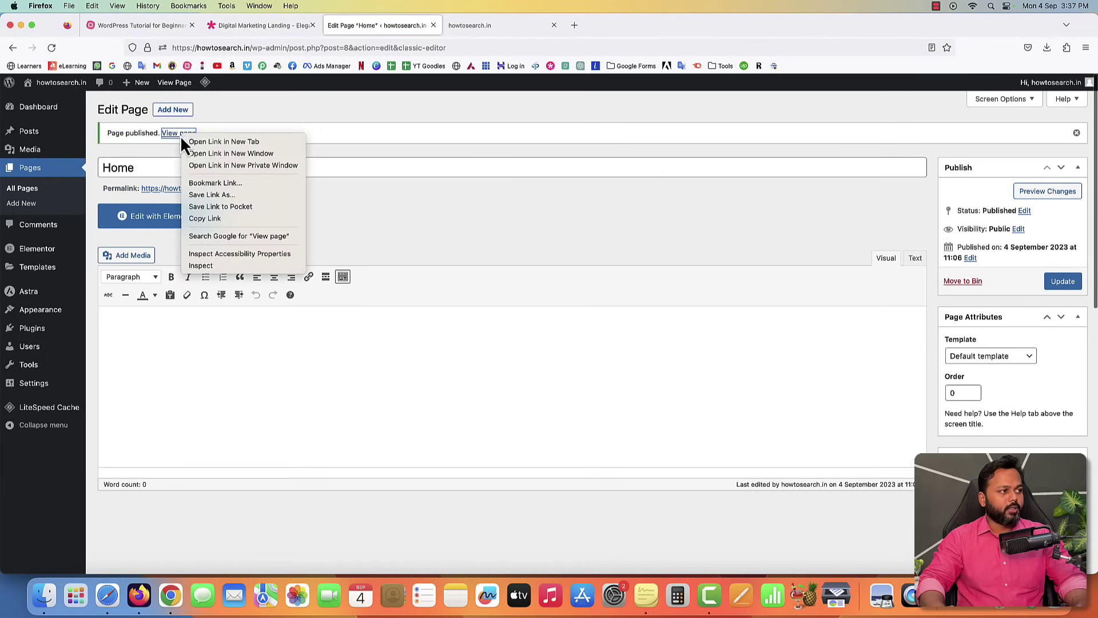
click(191, 141)
click(496, 25)
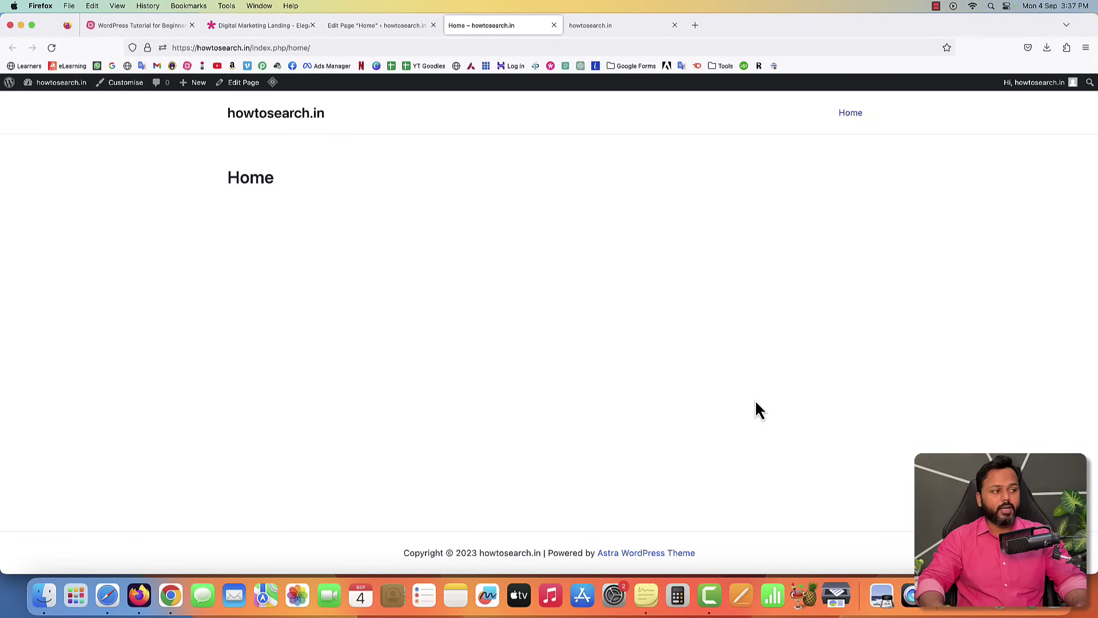
drag(228, 177, 276, 177)
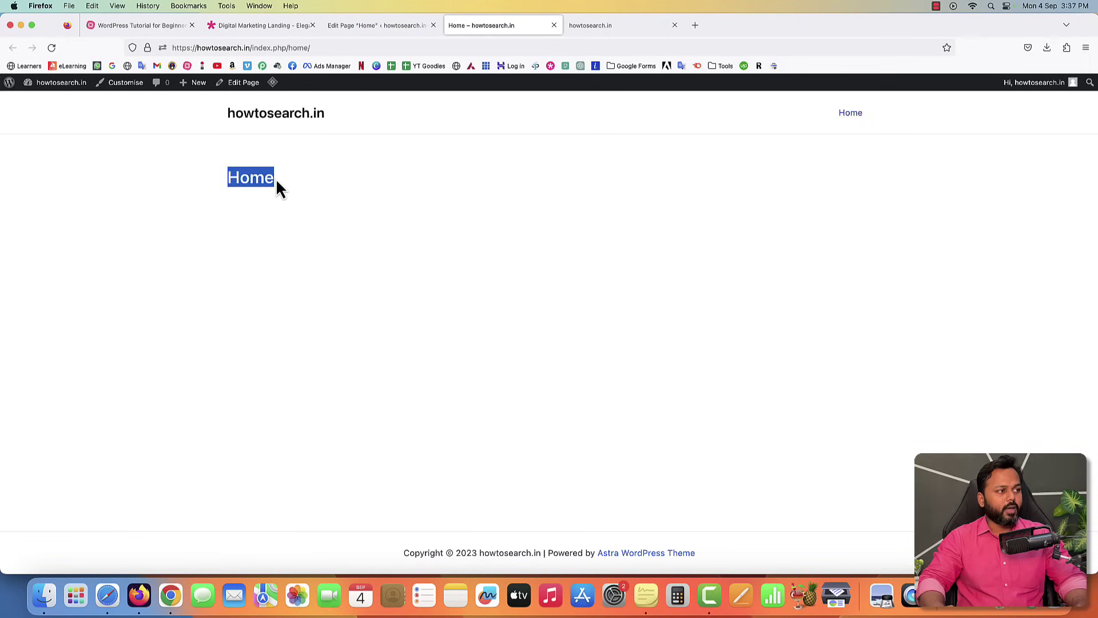
click(400, 25)
- Publish pages titled 'about us', 'Services' and 'Contact us', then list all pages
click(172, 109)
text(about us)
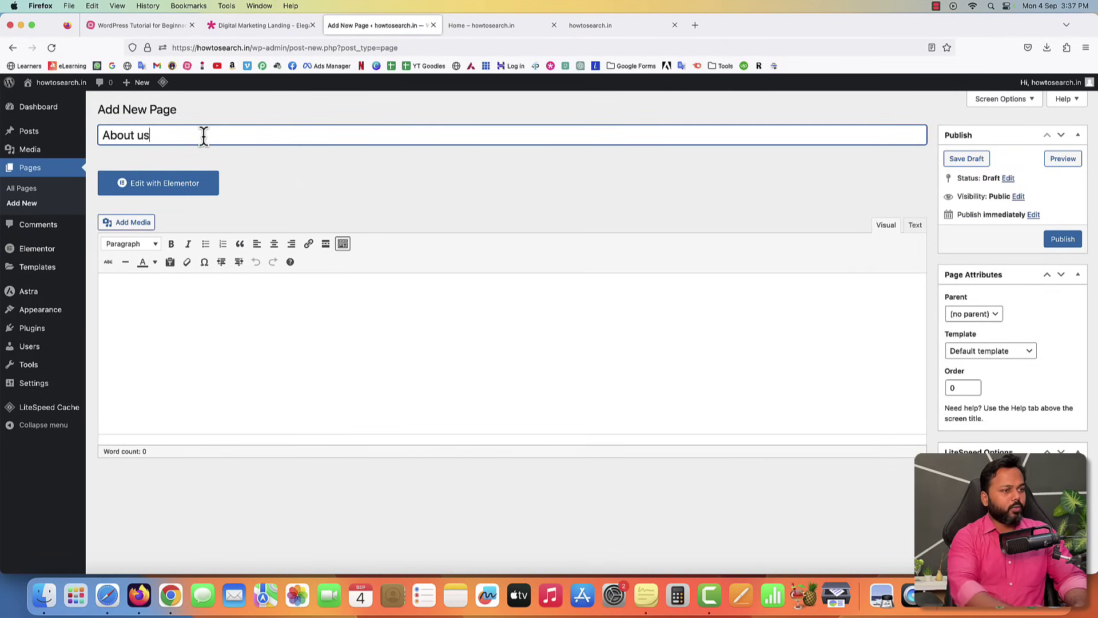
click(1061, 240)
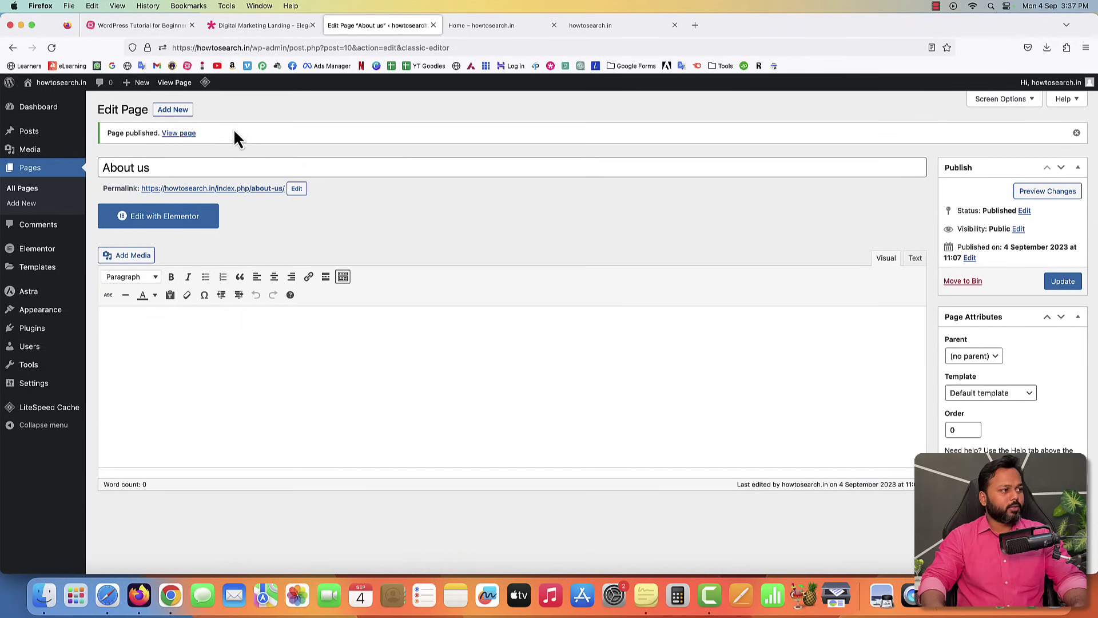
click(172, 109)
text(Services)
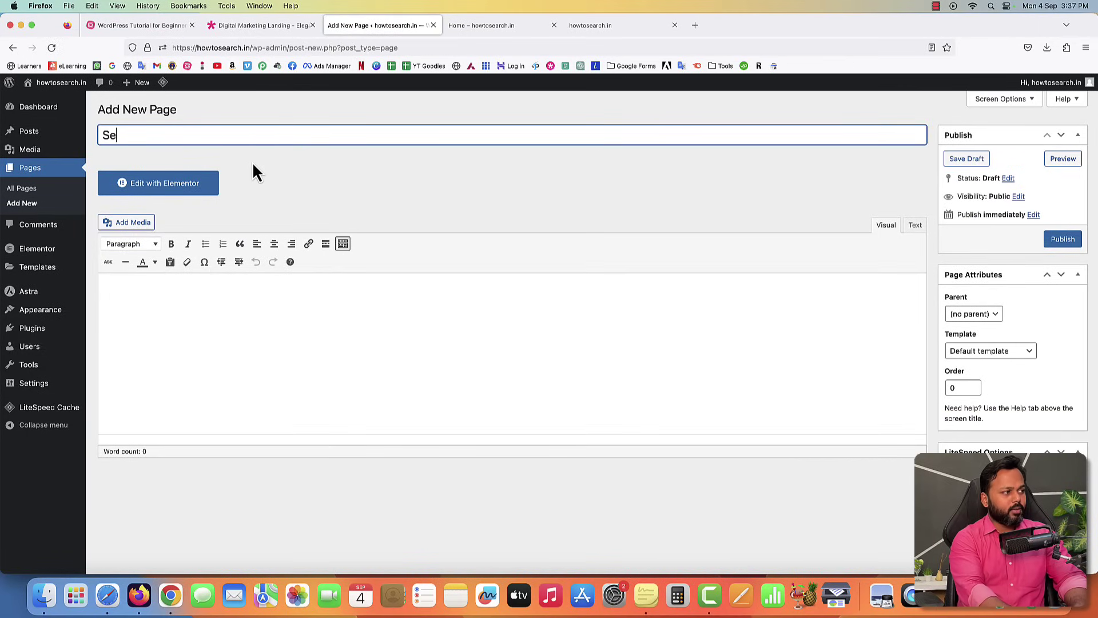
click(1062, 239)
click(173, 110)
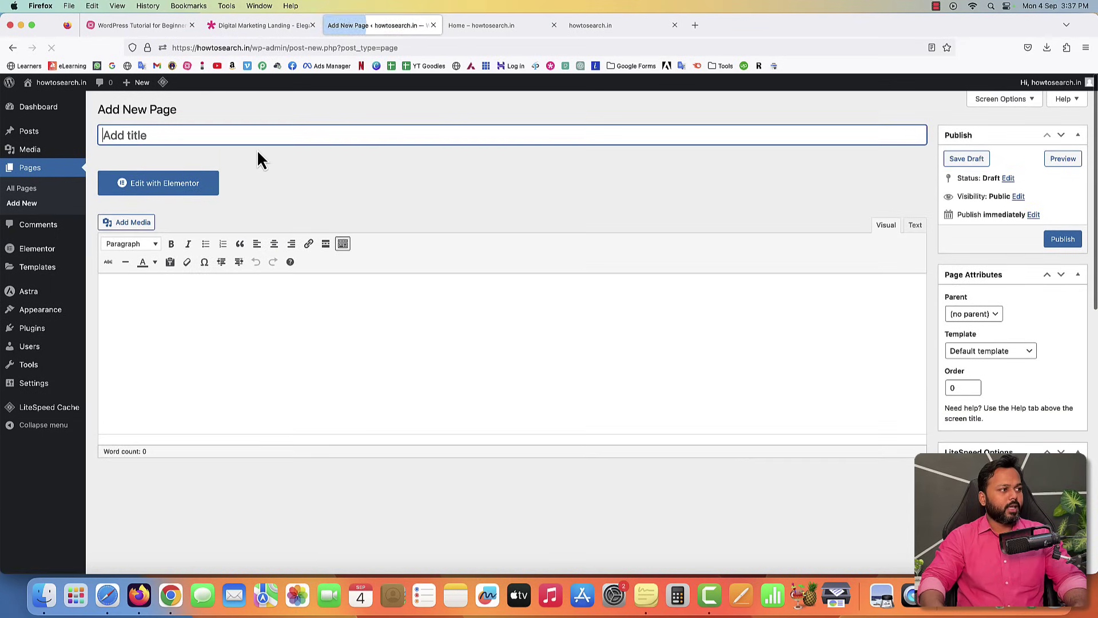
text(Contact us)
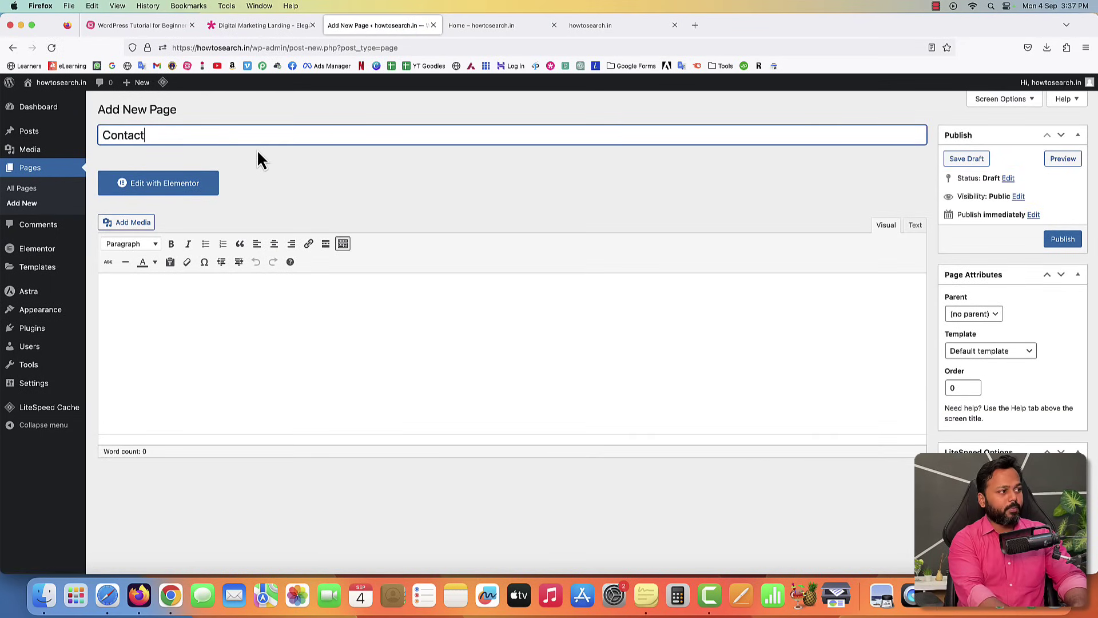
click(1063, 240)
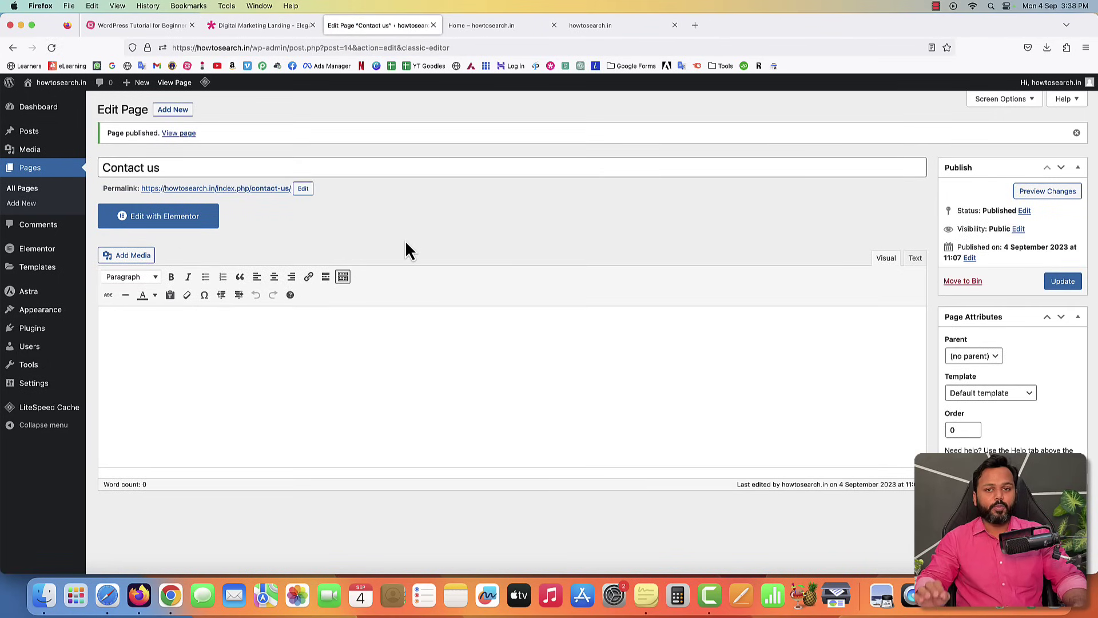
click(23, 189)
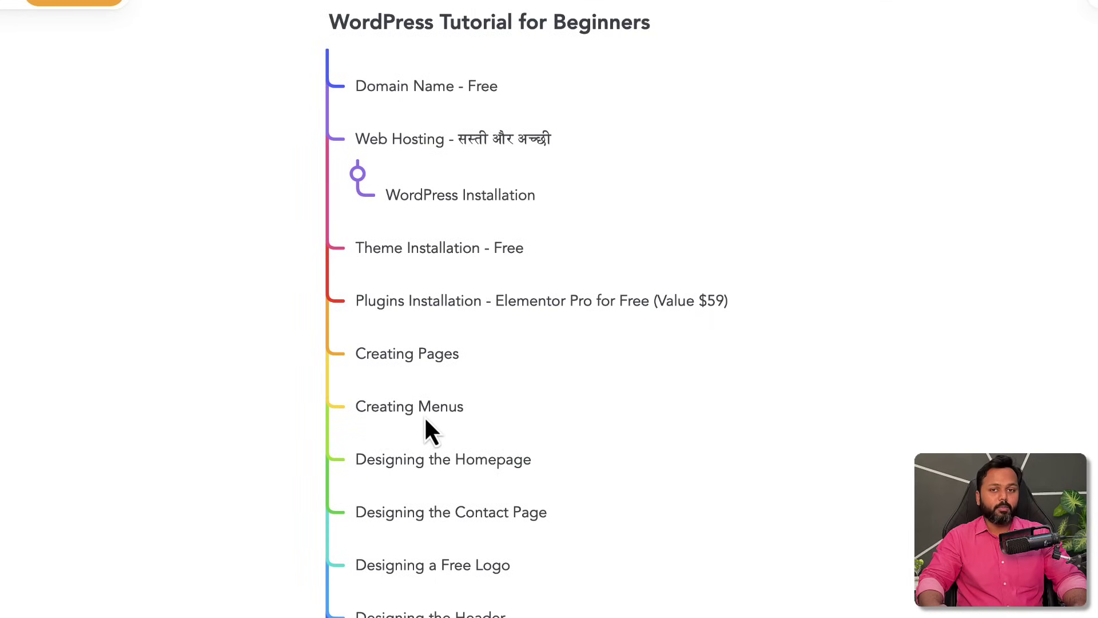
- Close the Home page tab and reload the howtosearch.in homepage
click(594, 25)
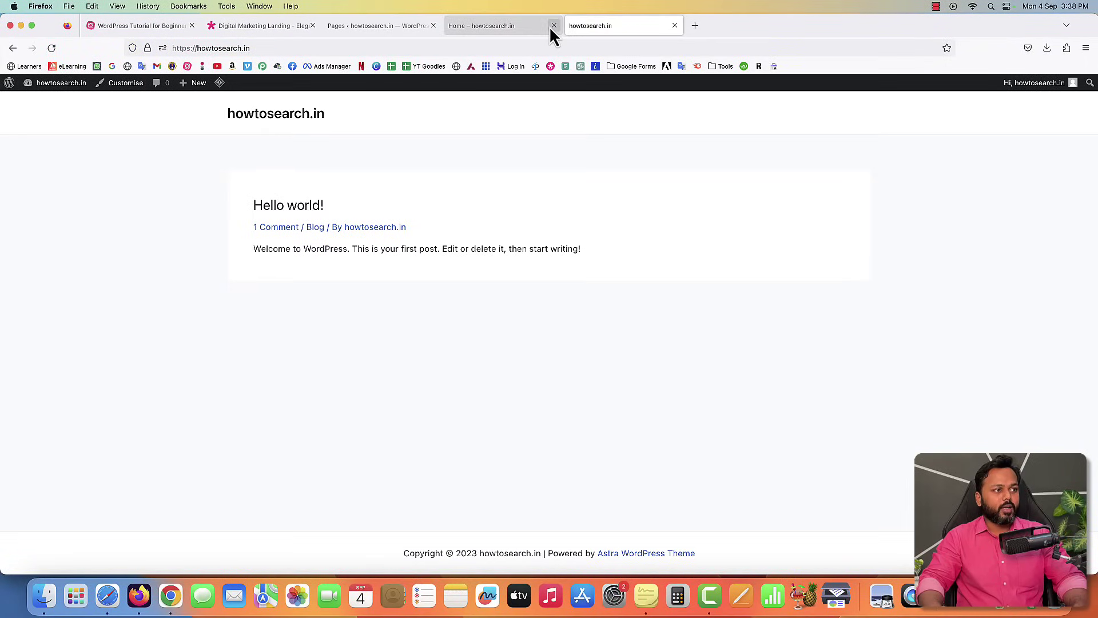
click(553, 26)
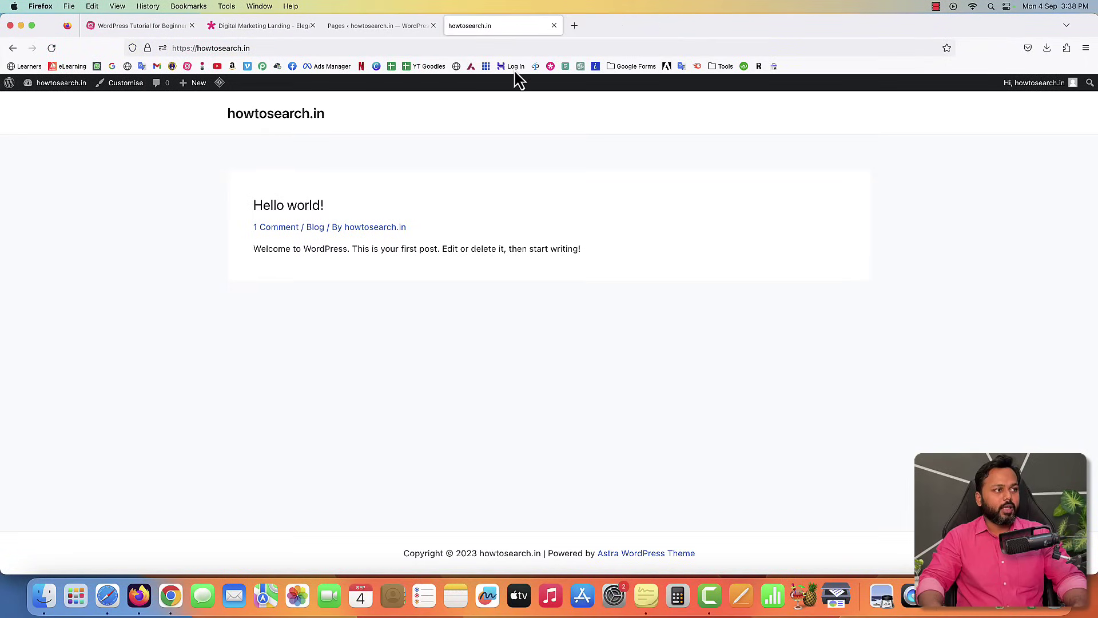
click(275, 46)
key(Return)
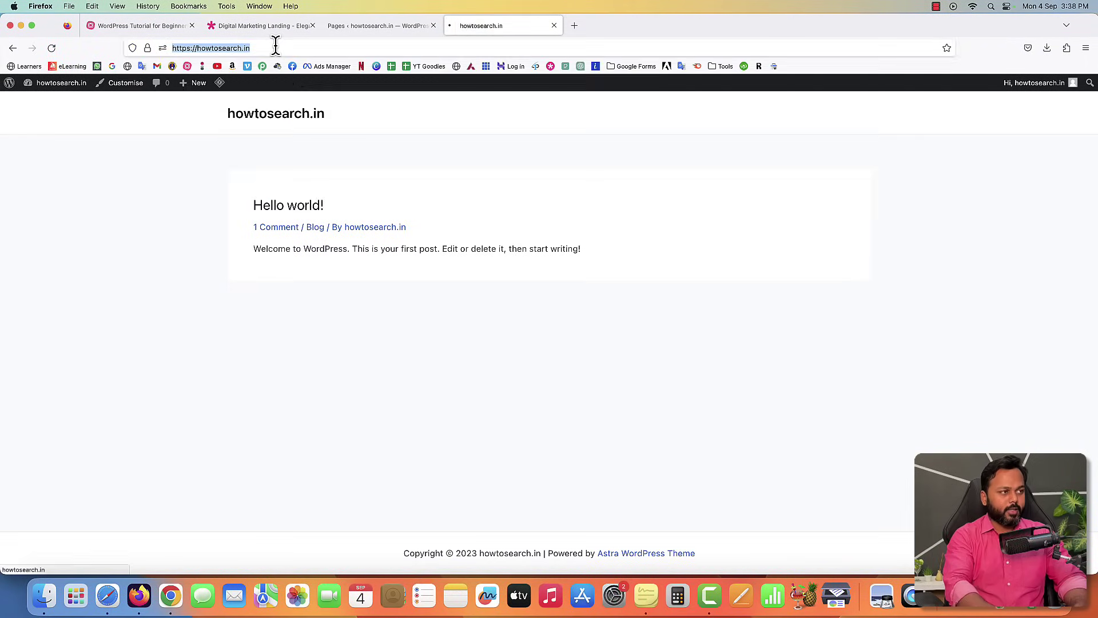
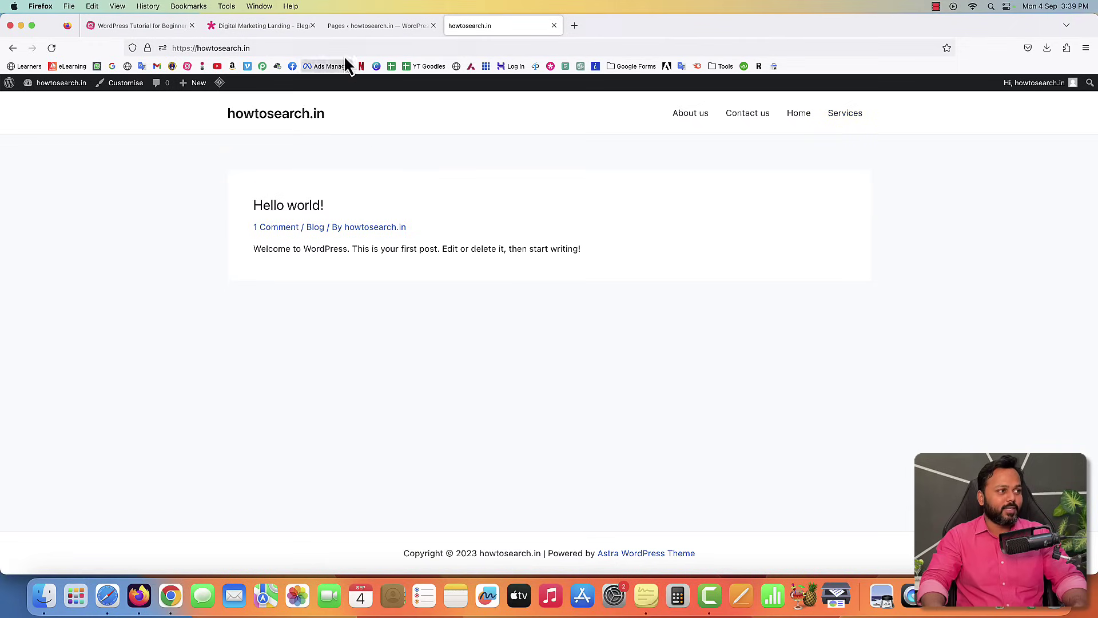
- Open the menu editor and name the new menu 'Main menu'
click(349, 26)
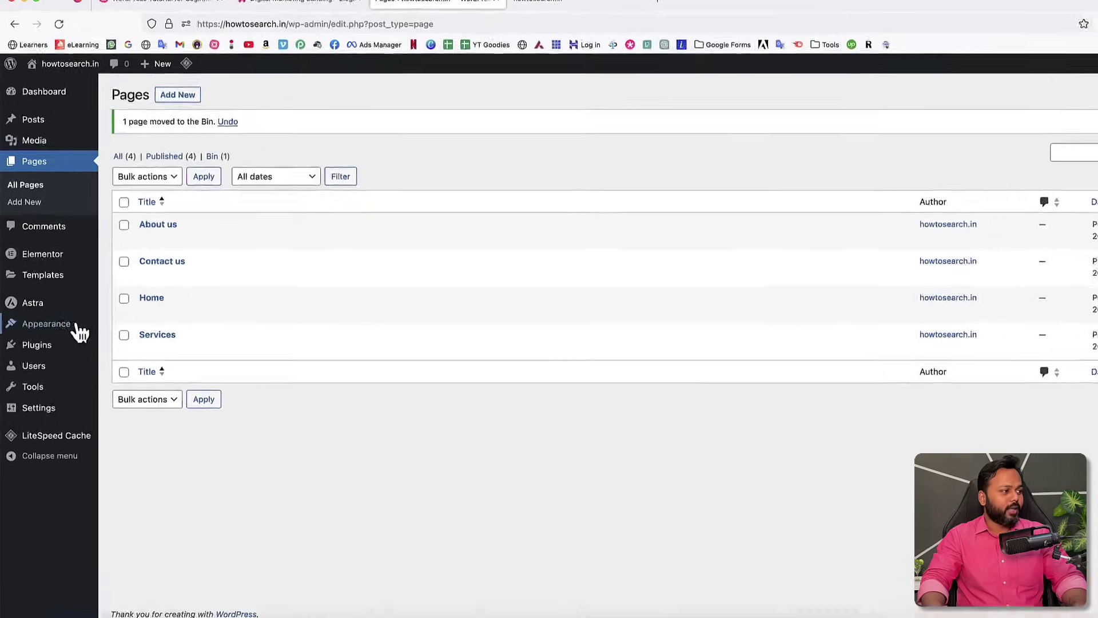
mouse_move(54, 313)
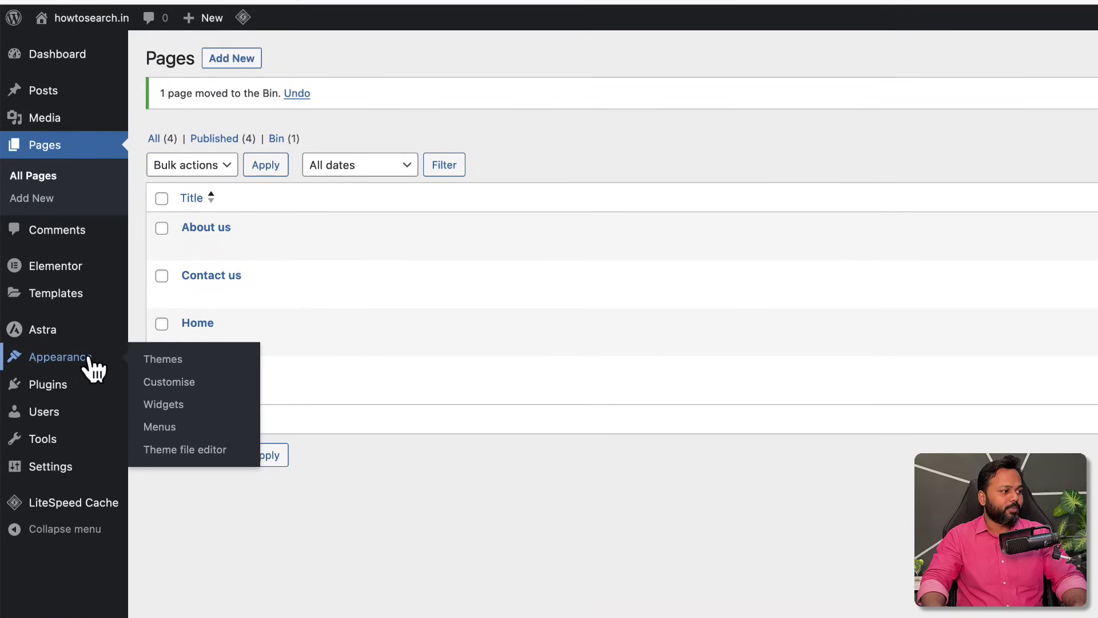
click(161, 428)
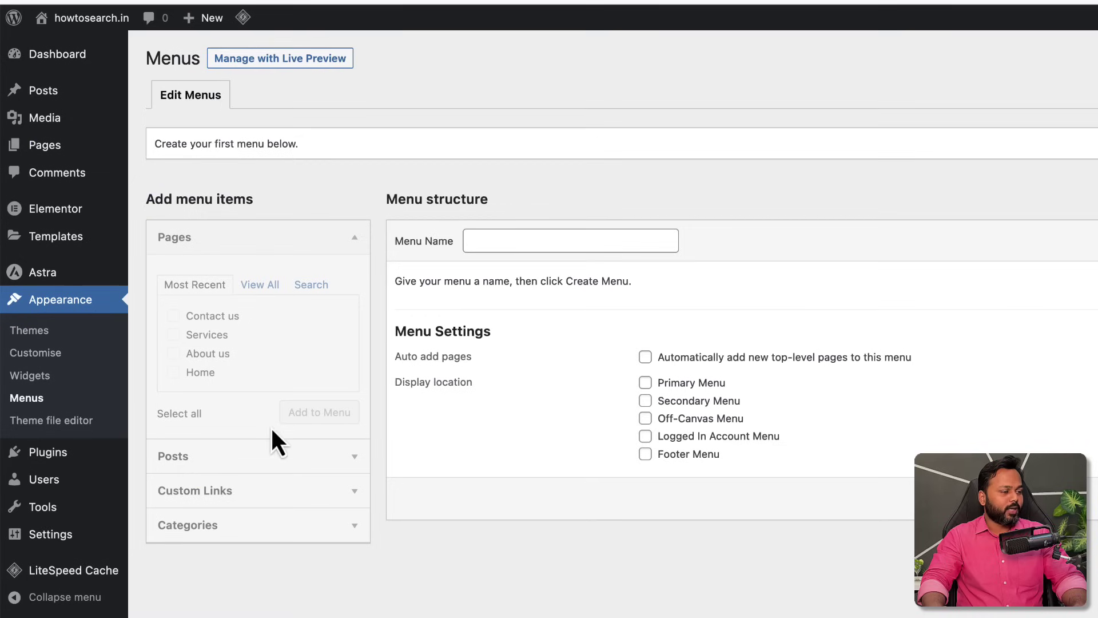
click(542, 240)
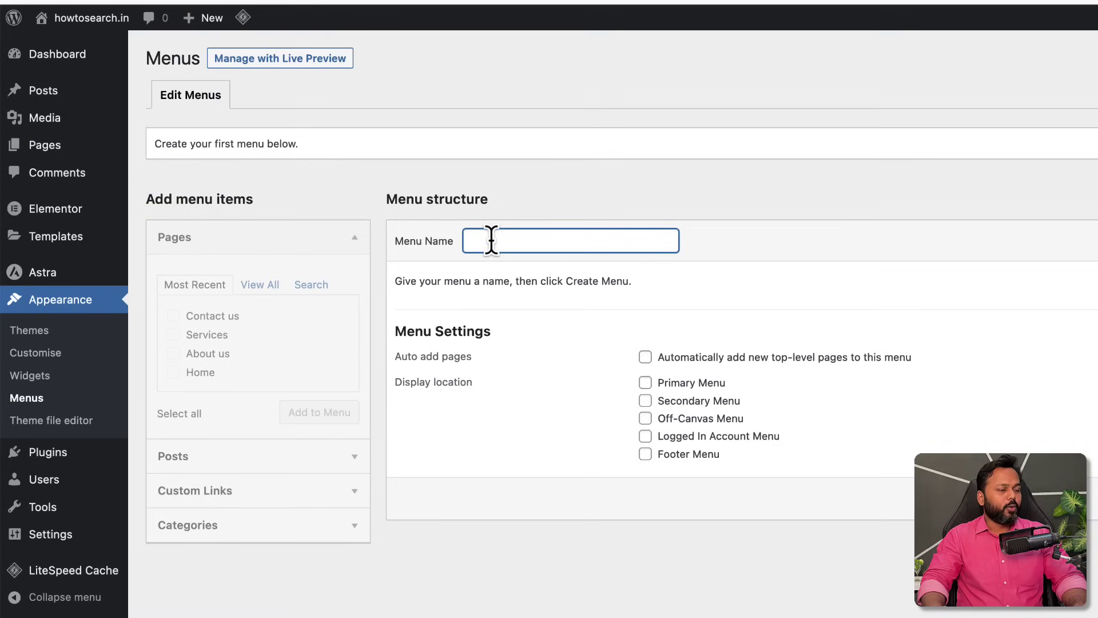
text(m)
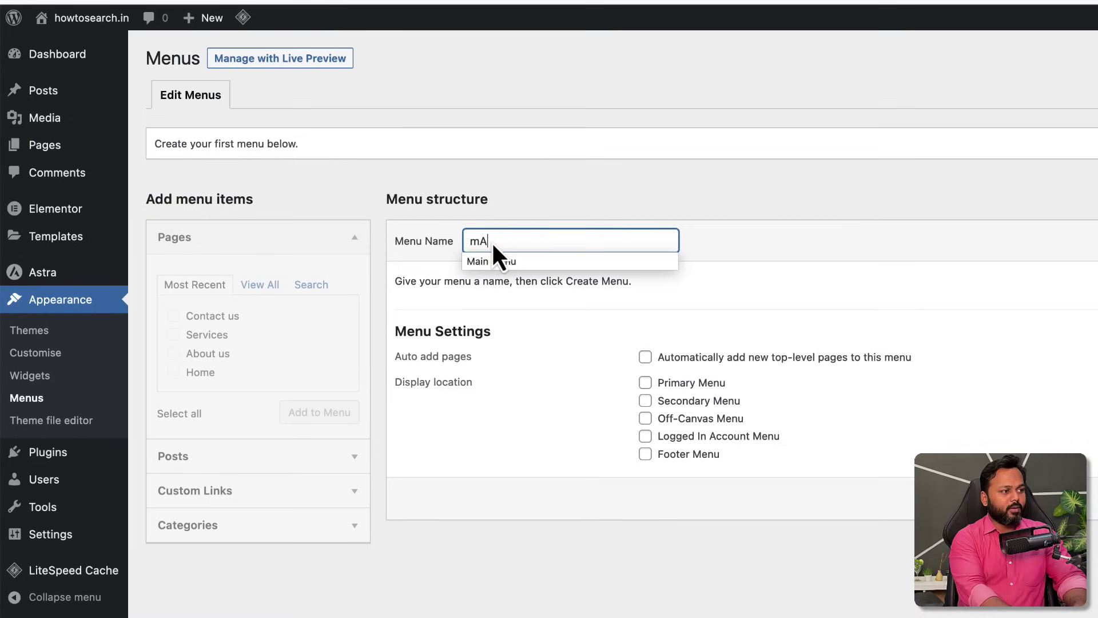
key(BackSpace)
text(Main menu)
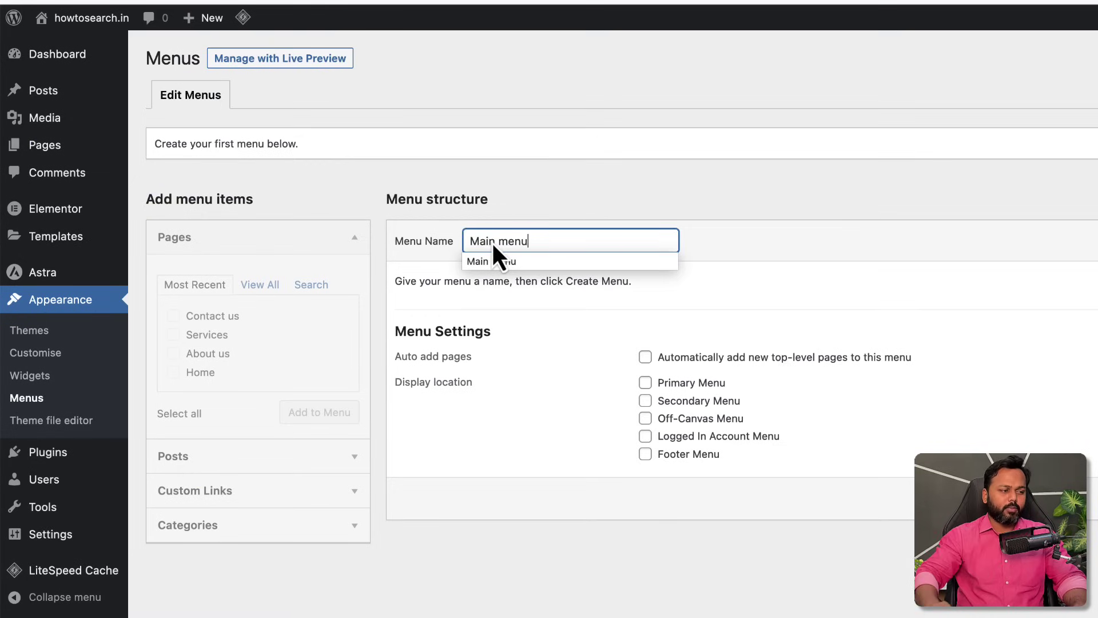
click(553, 420)
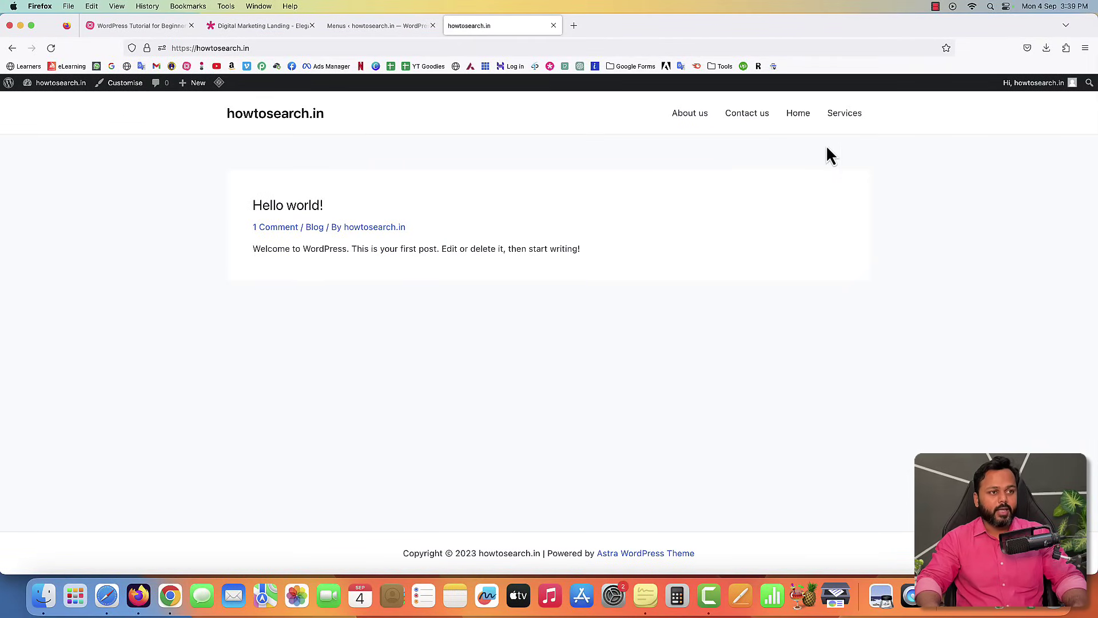
- Compare with the live site's header, then create Main menu as the Primary Menu
click(380, 26)
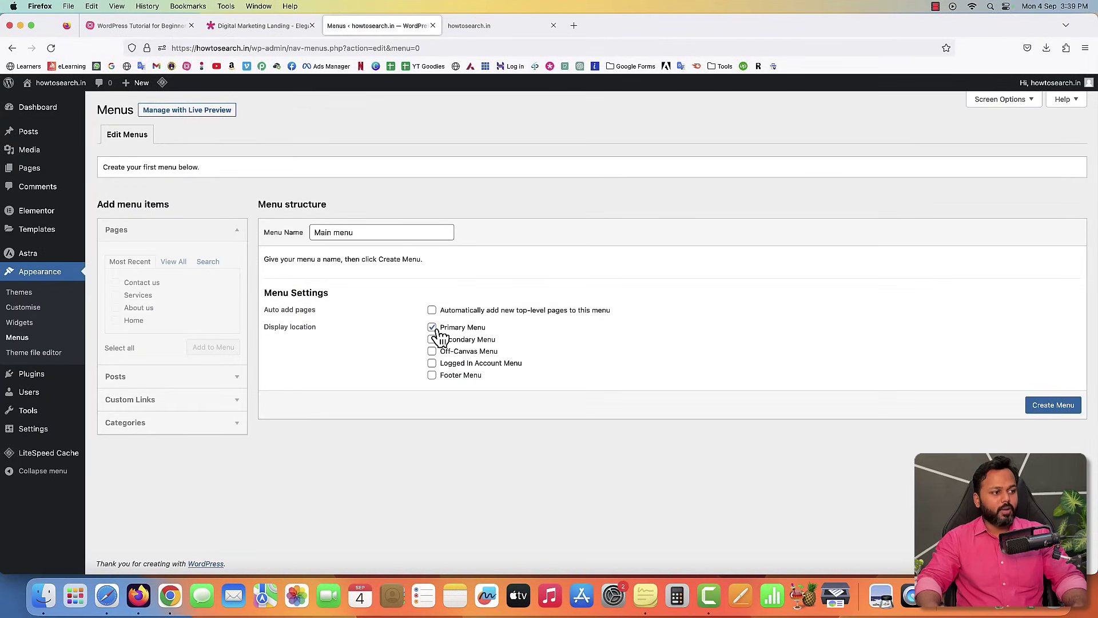
click(468, 26)
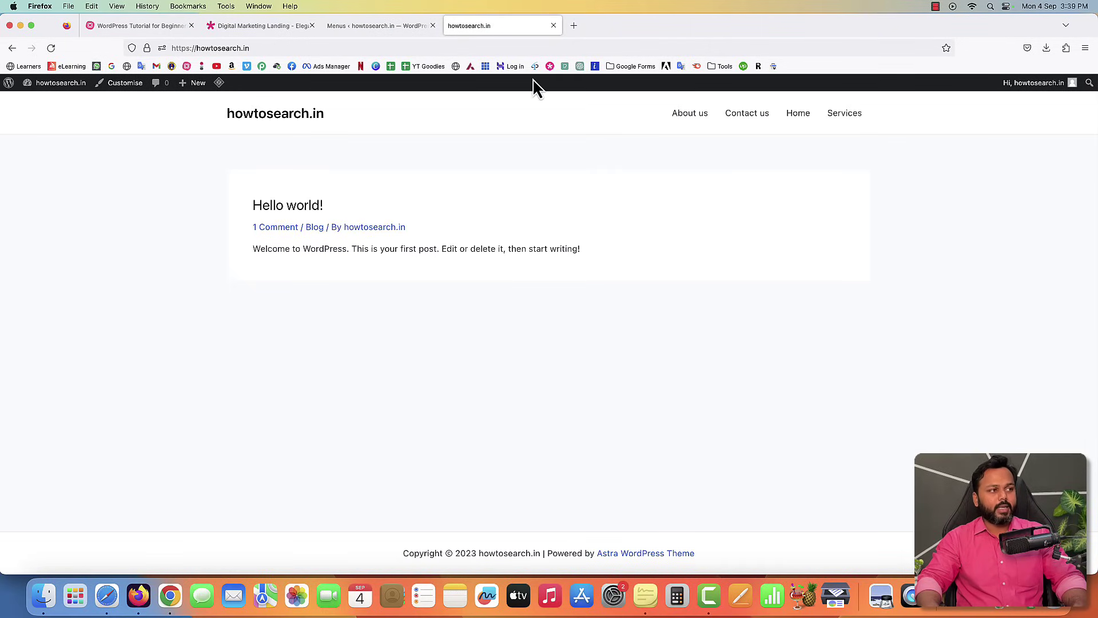
click(400, 25)
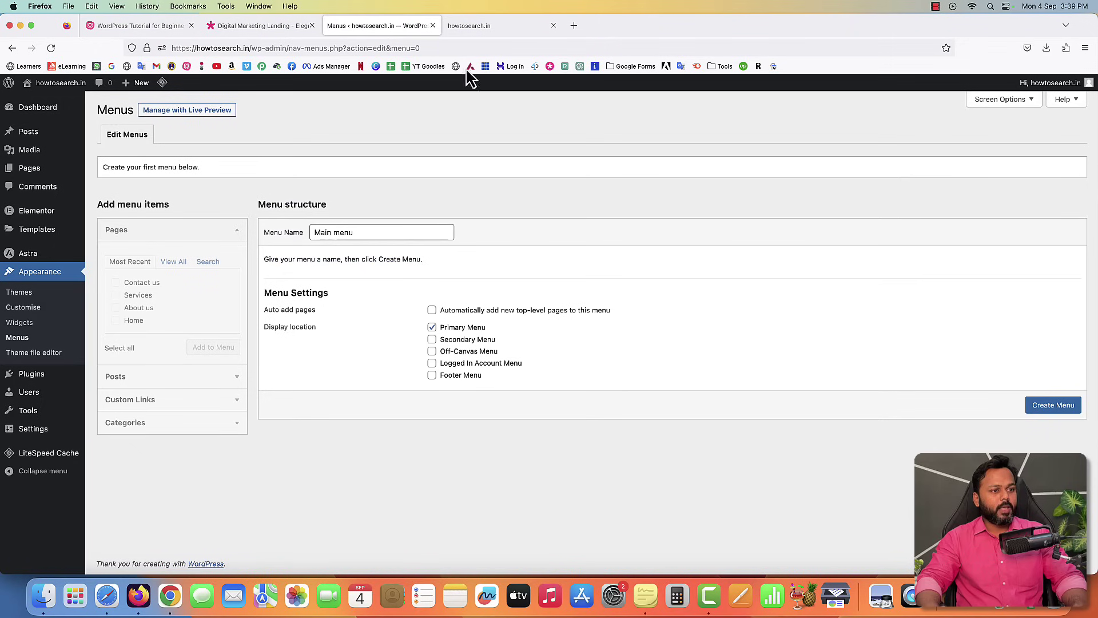
click(1052, 405)
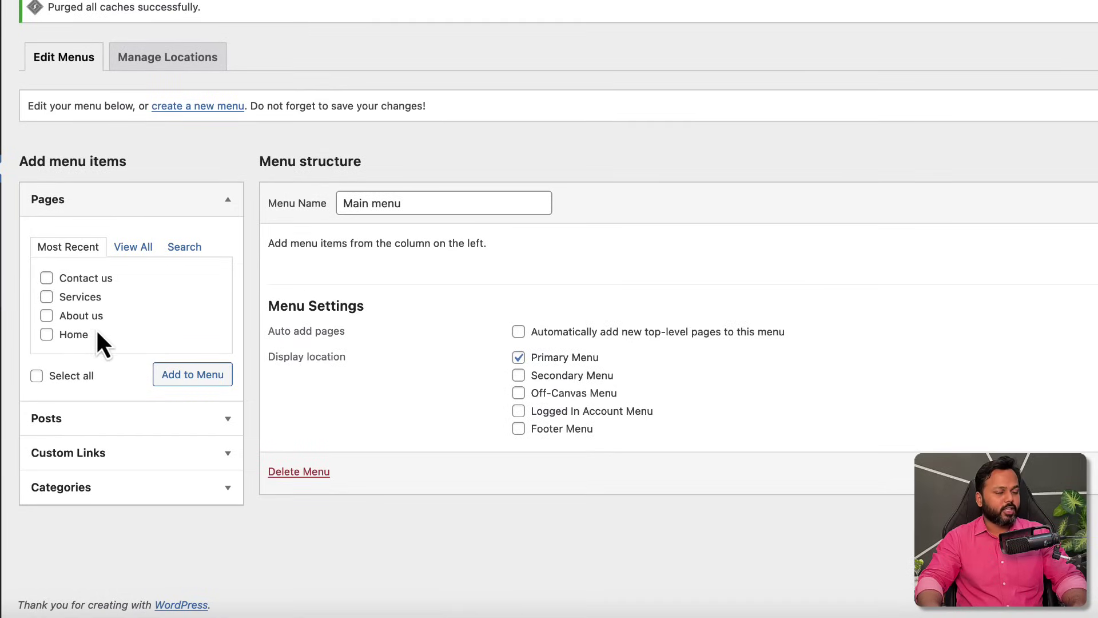
- Tick Home, About us, the second Home and Services under View All, and add them
click(141, 247)
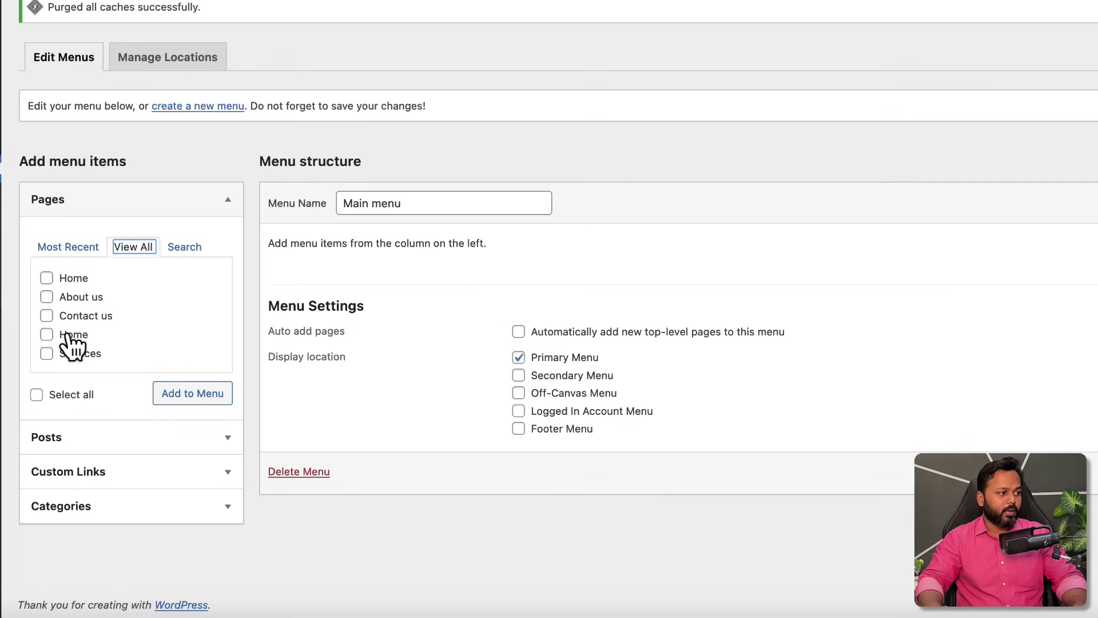
click(46, 277)
click(46, 296)
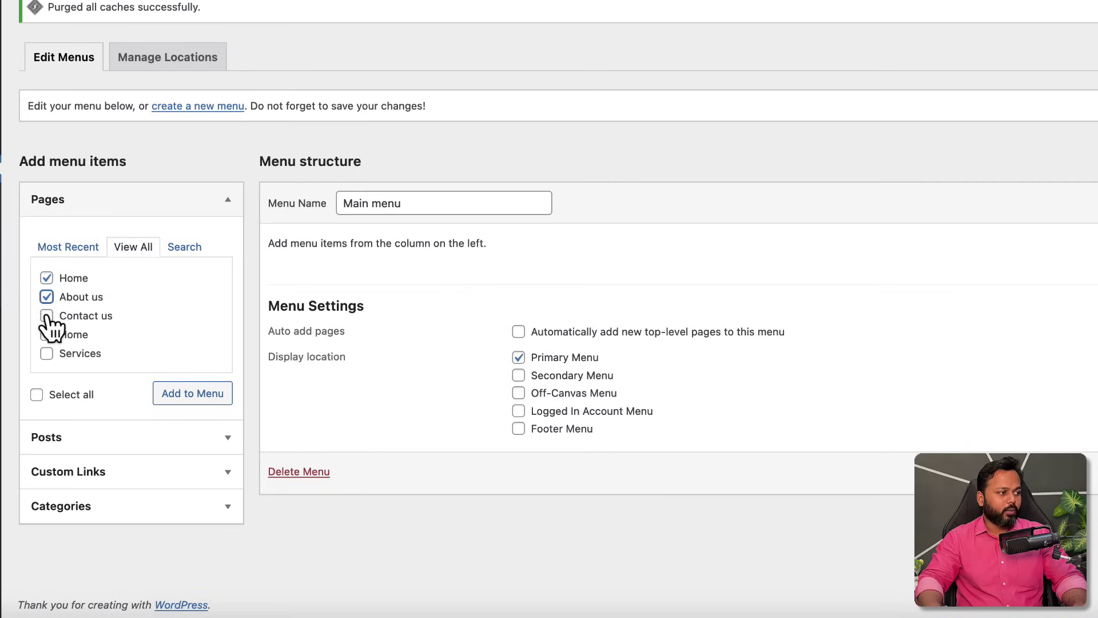
click(46, 335)
click(46, 353)
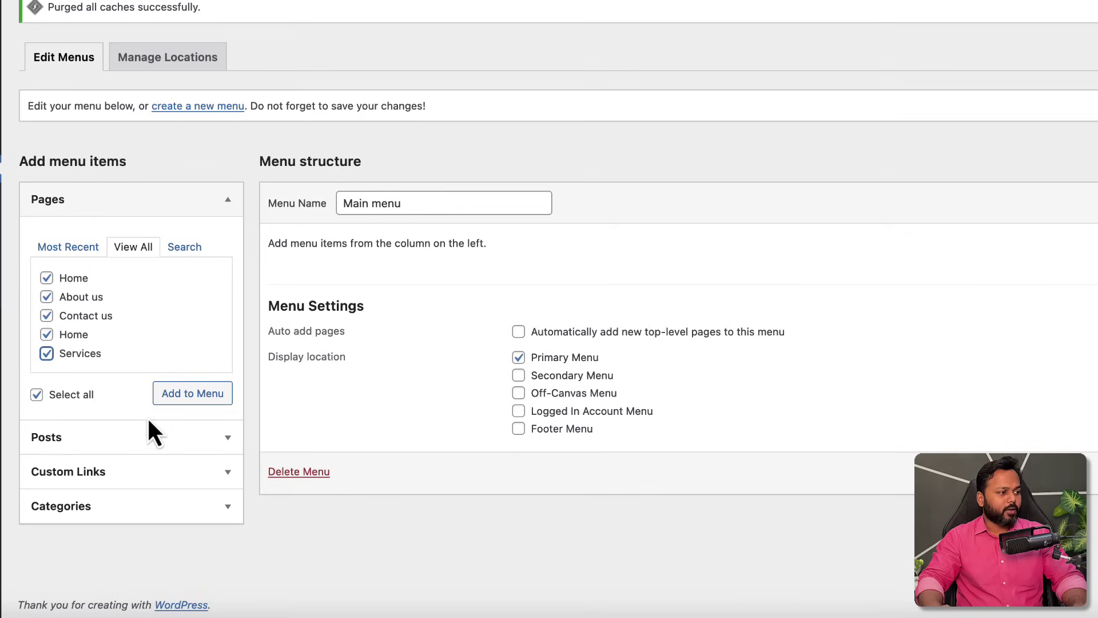
click(195, 395)
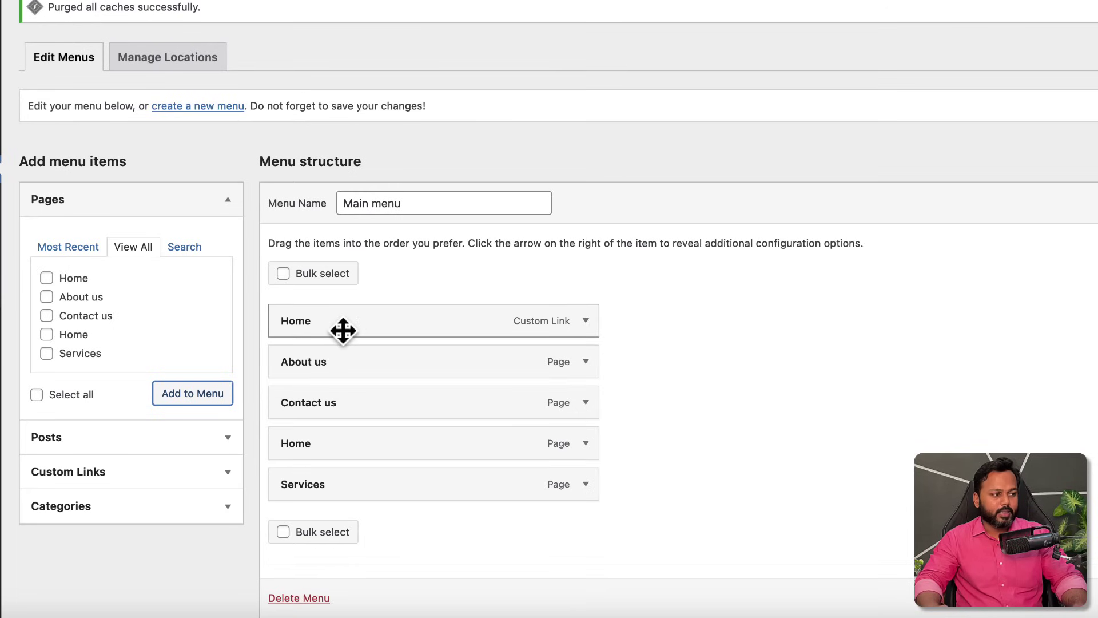
- Delete the Home custom link item and check the live site's header menu
click(587, 329)
scroll(559, 368, down, 2)
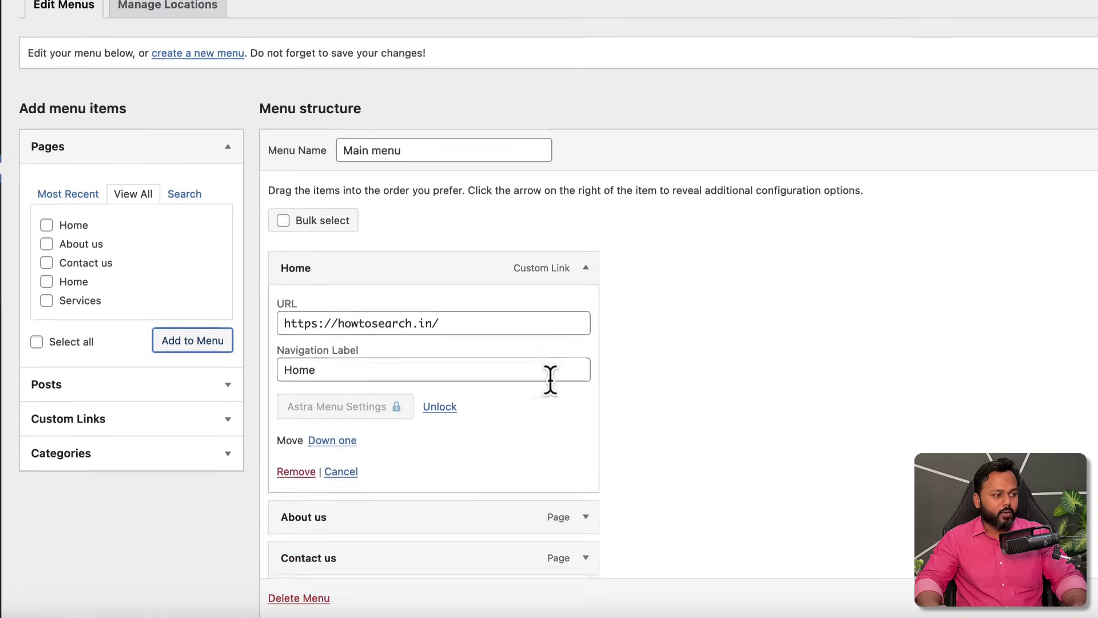
click(295, 471)
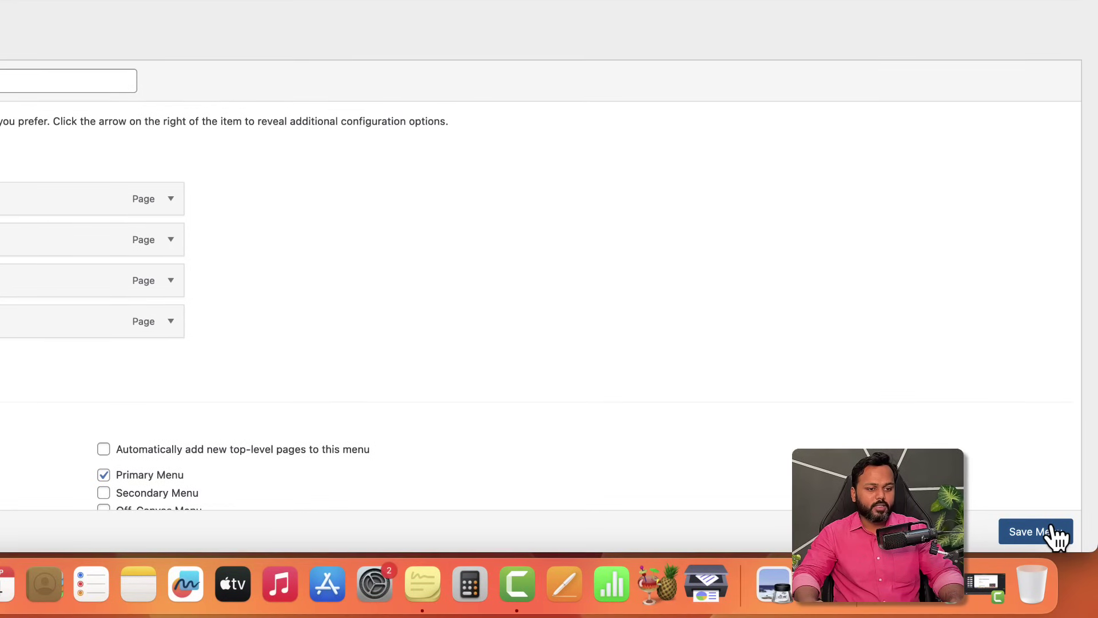
scroll(1054, 534, down, 2)
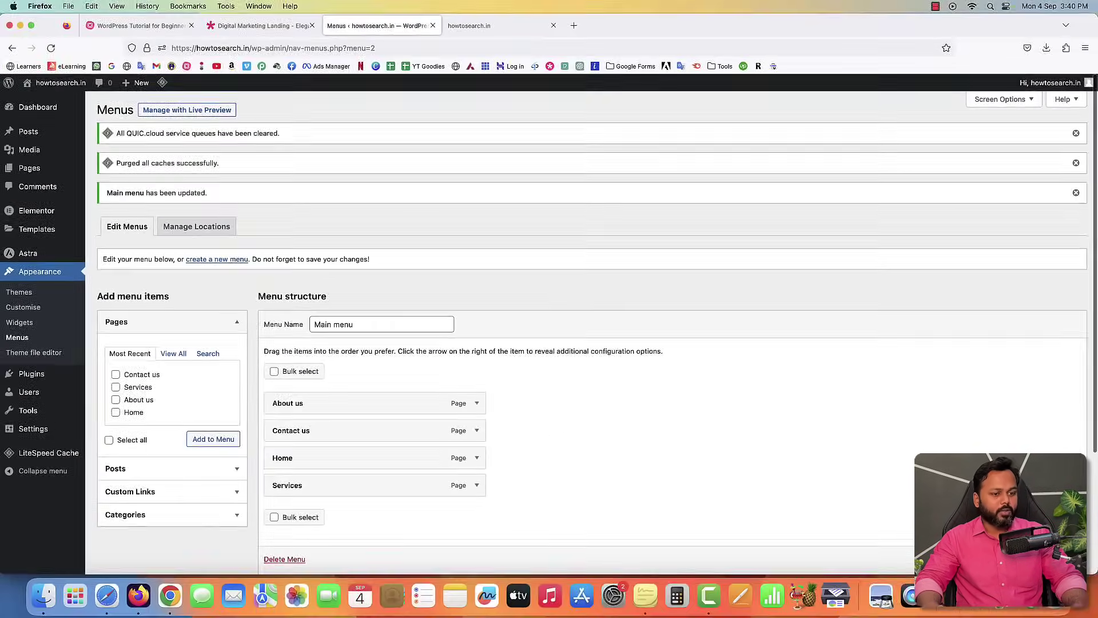
scroll(1051, 596, down, 1)
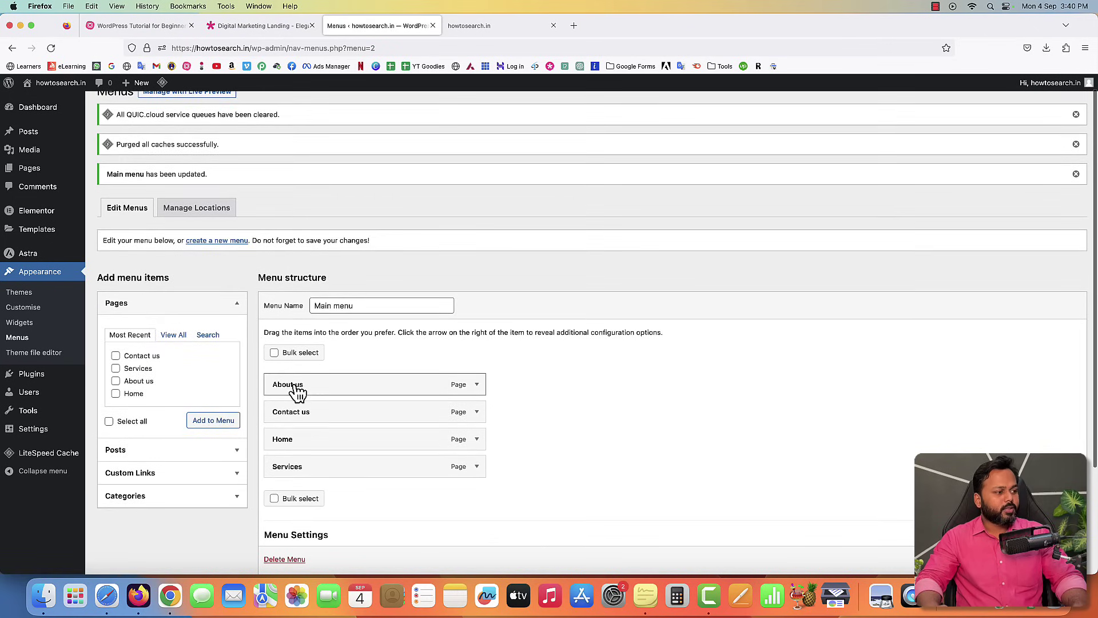
click(495, 26)
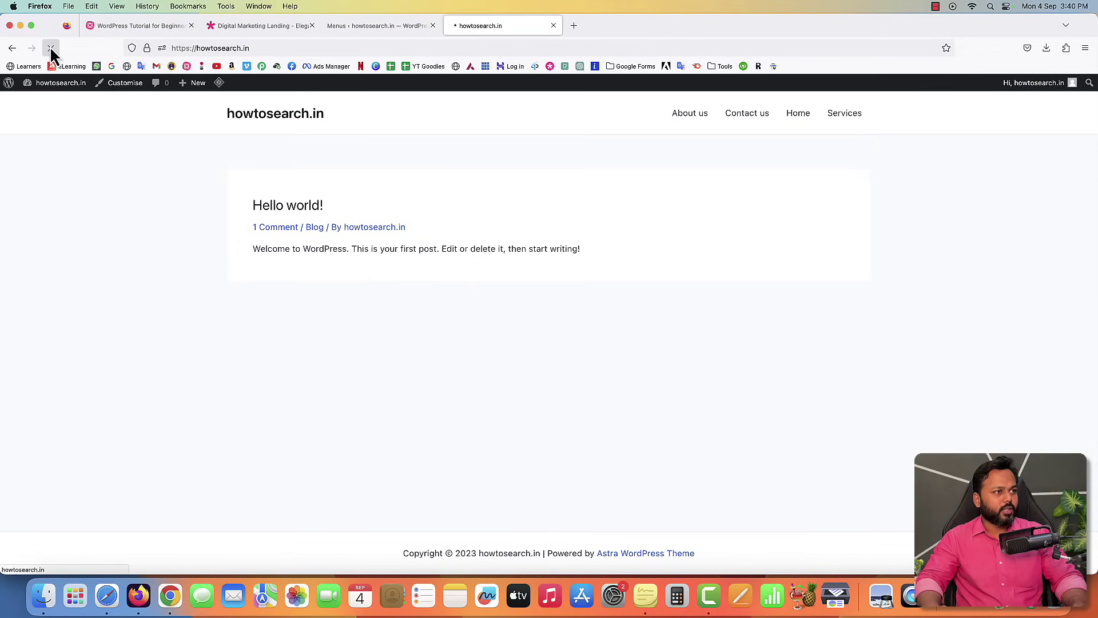
- Reorder Main menu to Home, About us, Services, Contact us and save it
click(355, 29)
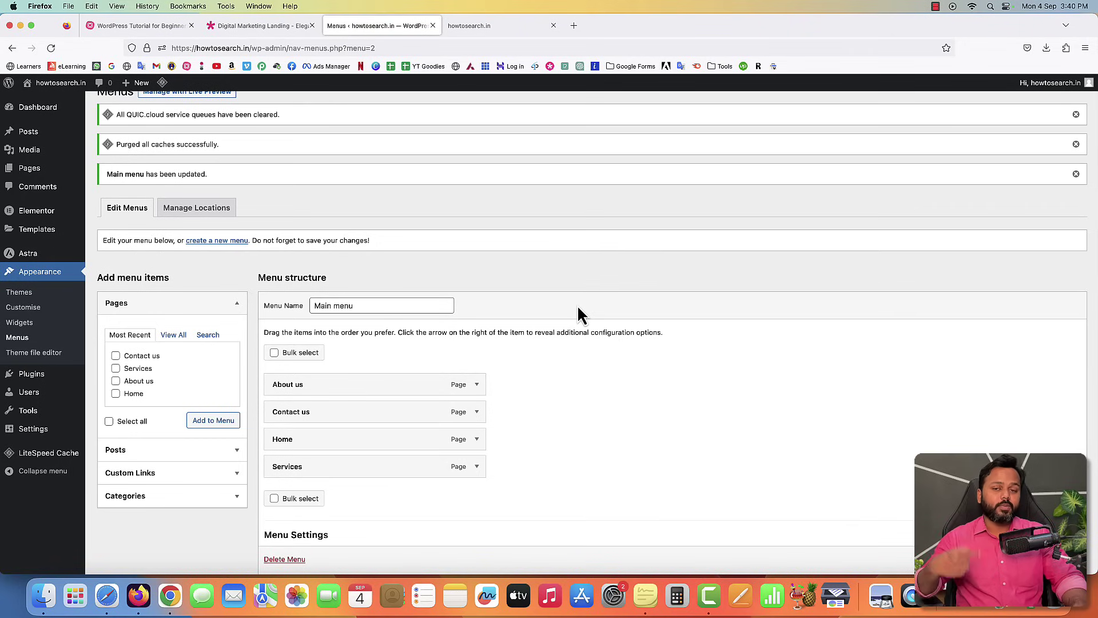
click(498, 25)
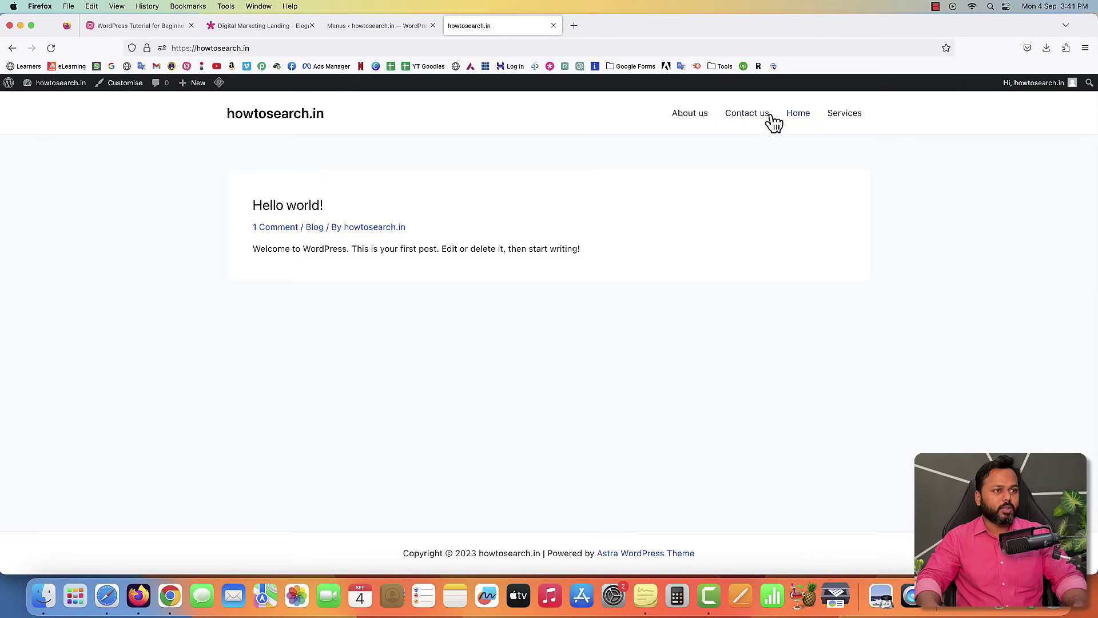
click(390, 29)
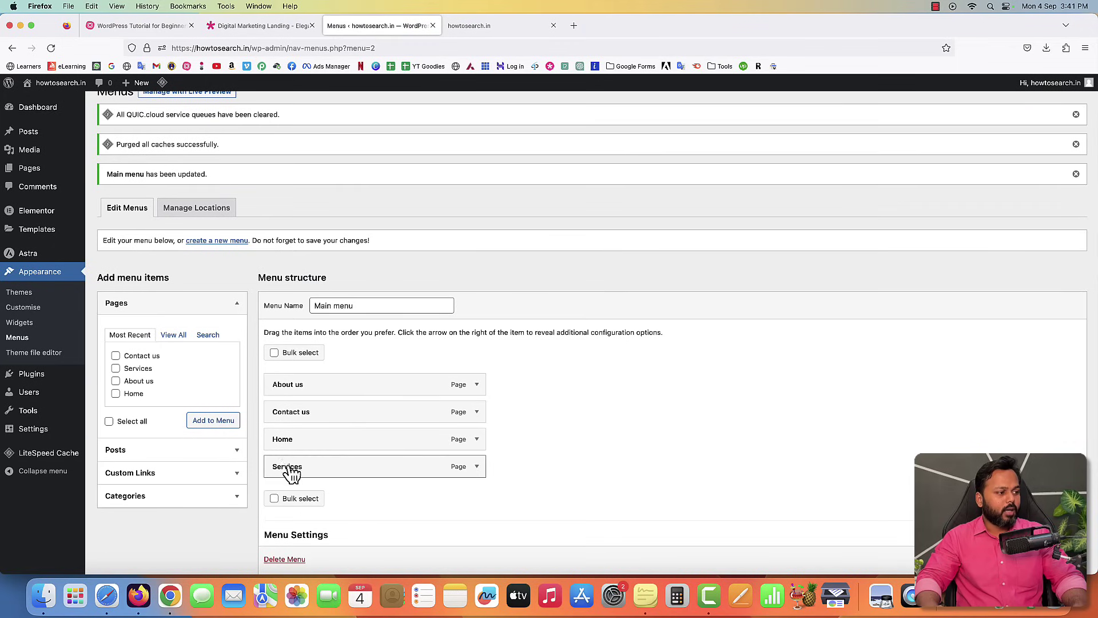
drag(290, 443, 284, 387)
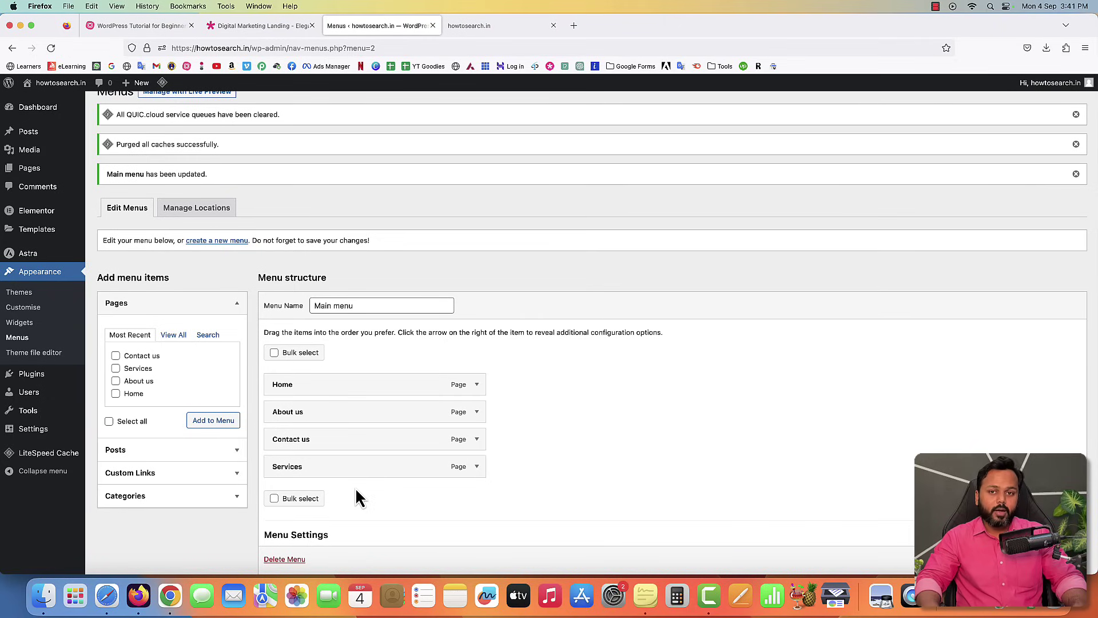
drag(304, 470, 306, 446)
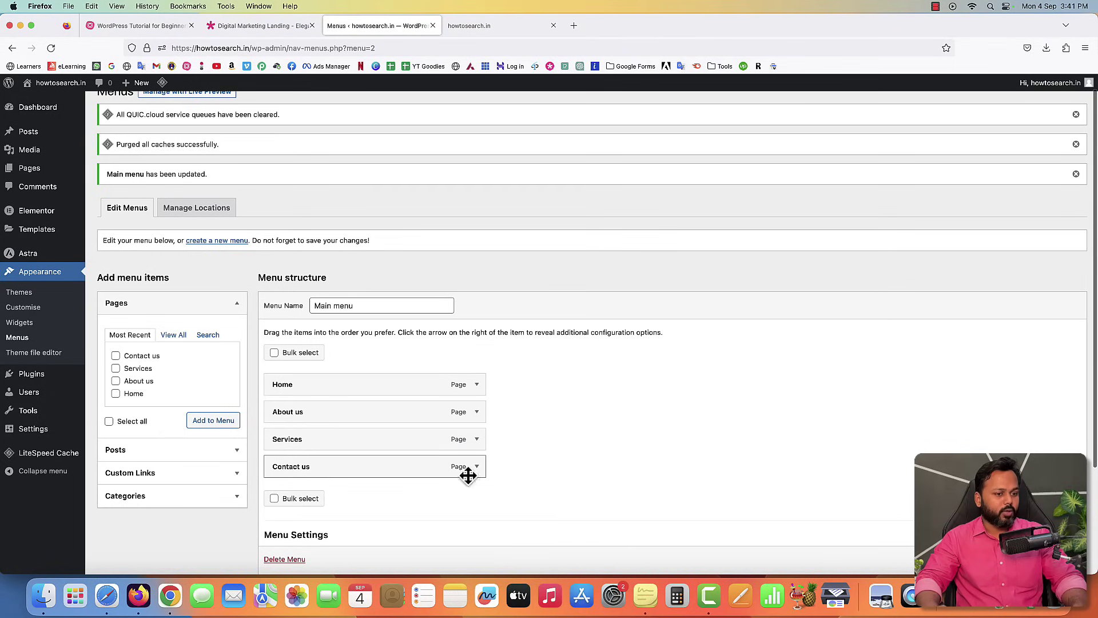
click(1057, 562)
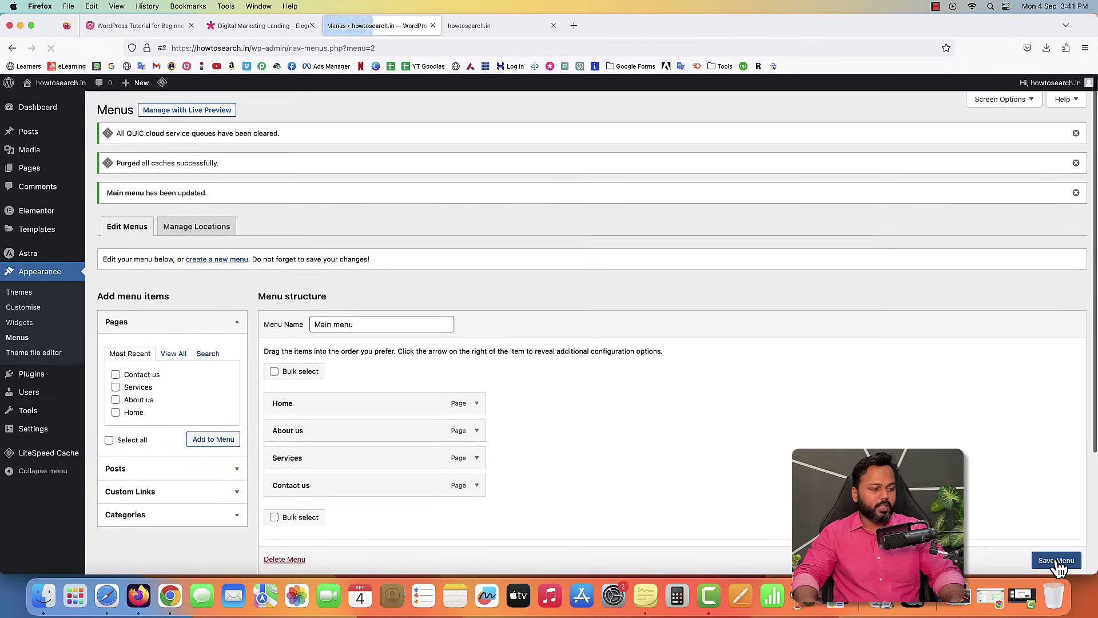
click(472, 29)
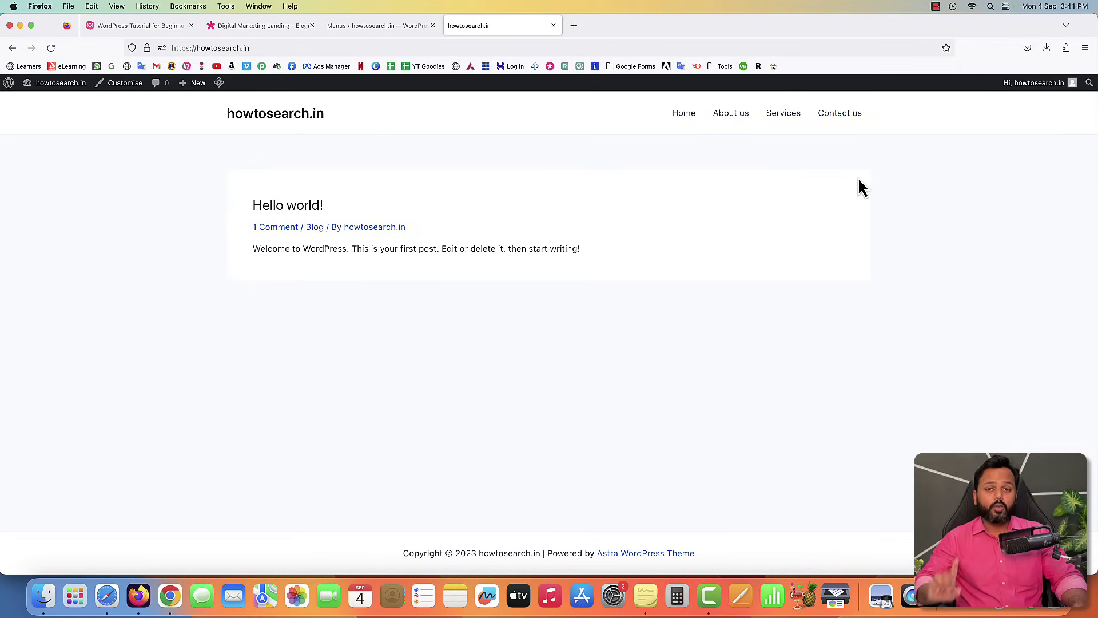
- Compare the live Home page with the reference design, then return to menu settings
click(165, 26)
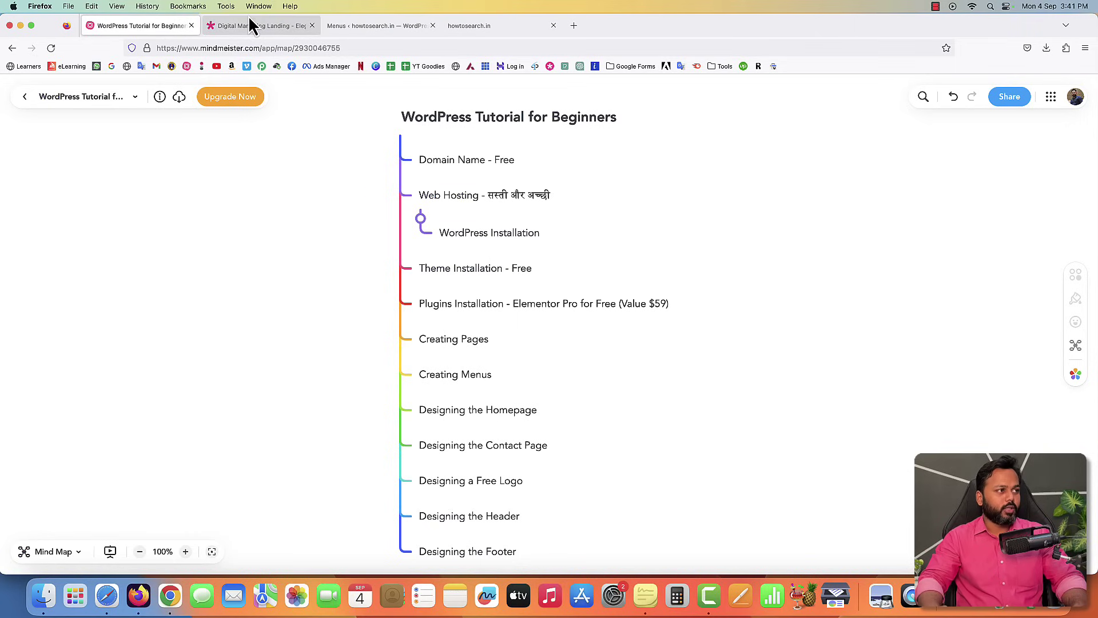
click(481, 27)
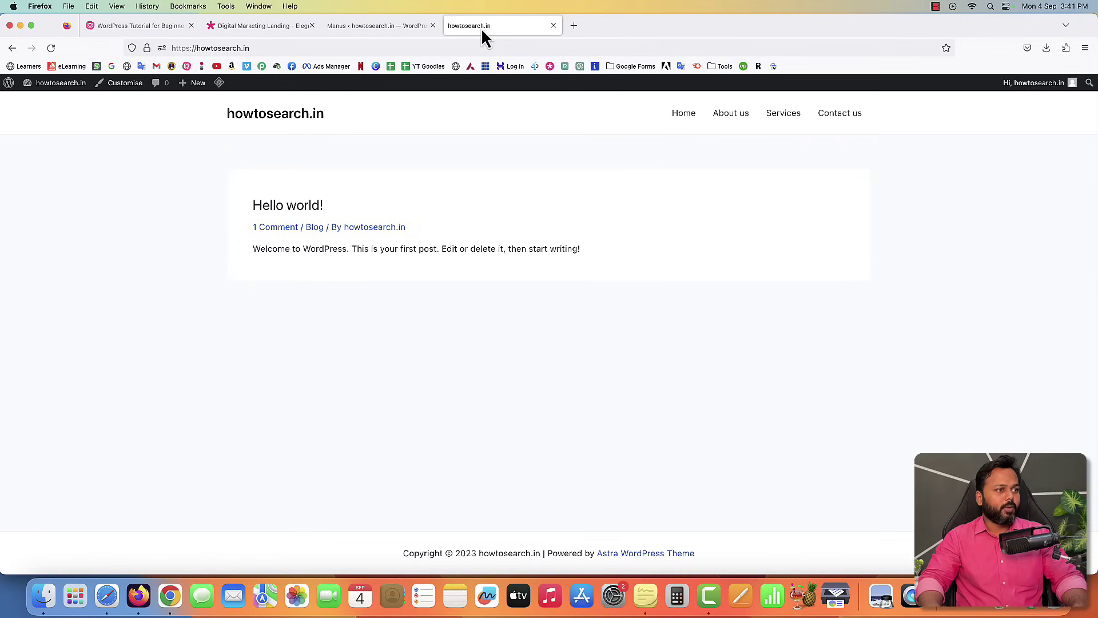
click(680, 117)
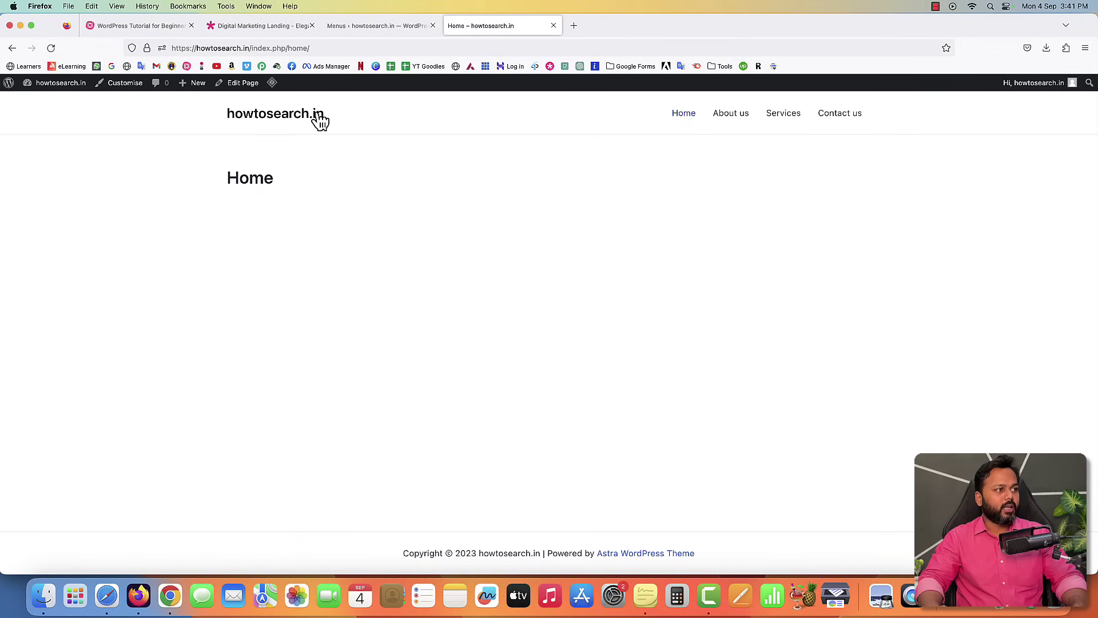
click(269, 36)
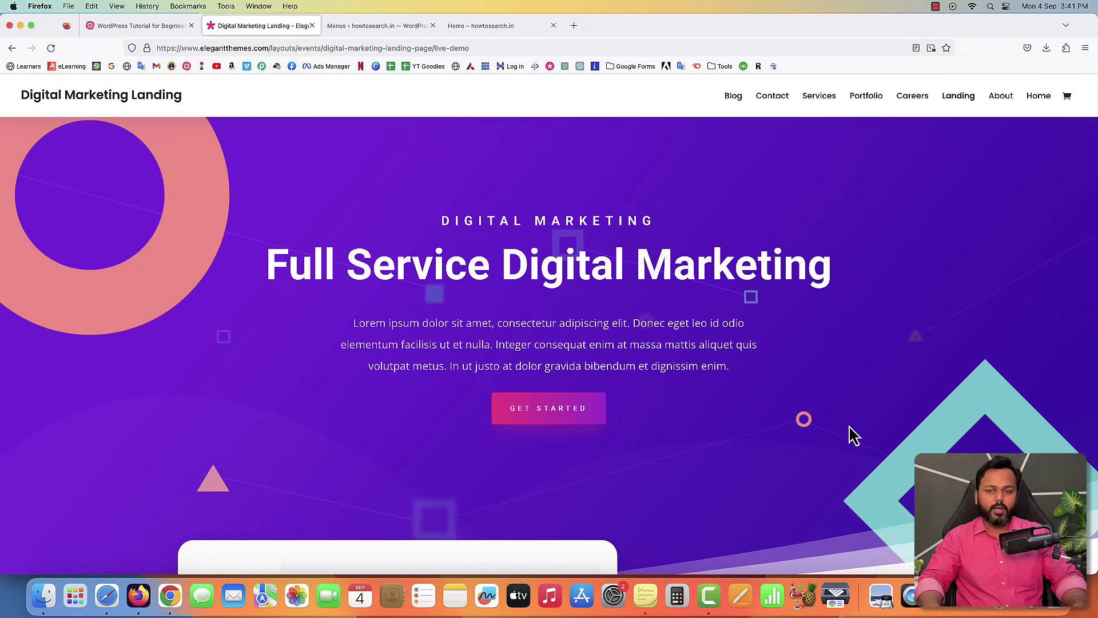
click(506, 25)
click(378, 25)
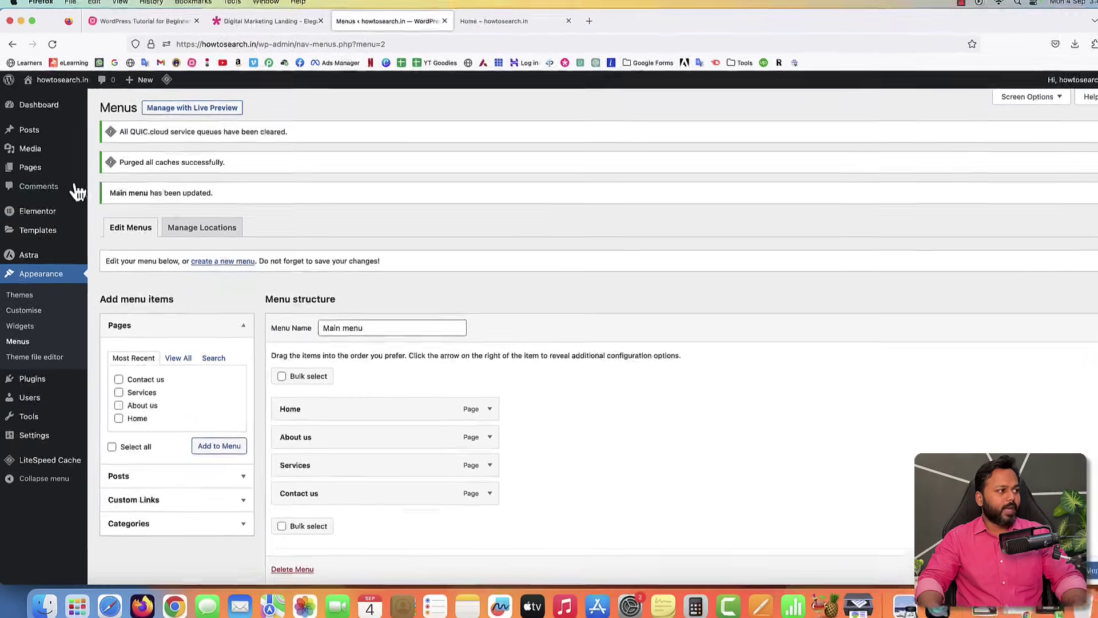
- Edit the Home page and set its Astra layout to Full Width with No Sidebar
mouse_move(16, 170)
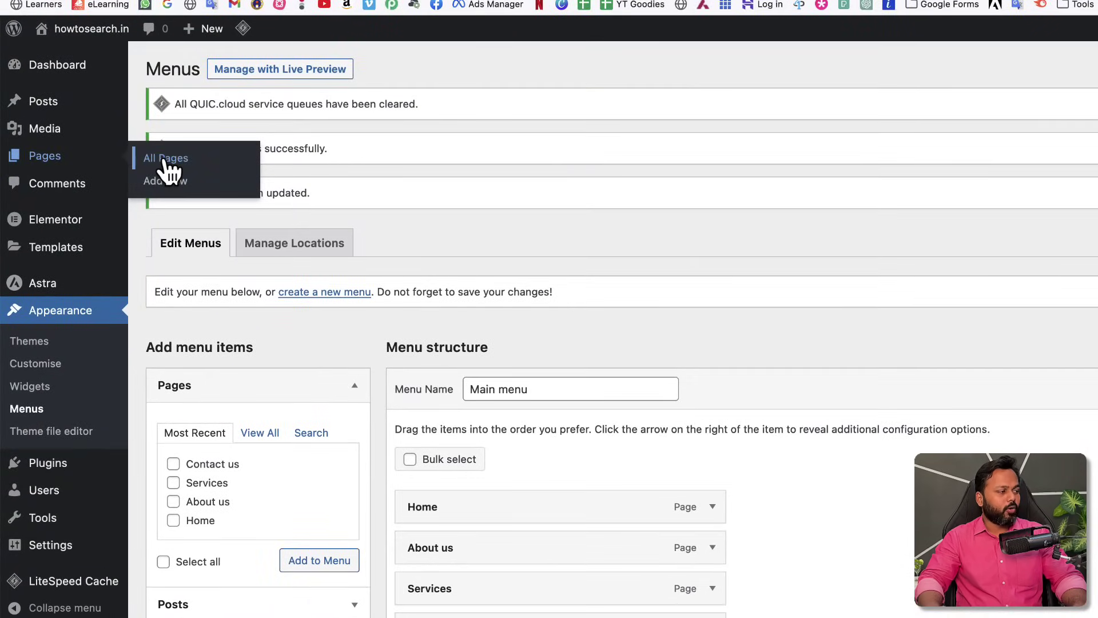
click(166, 160)
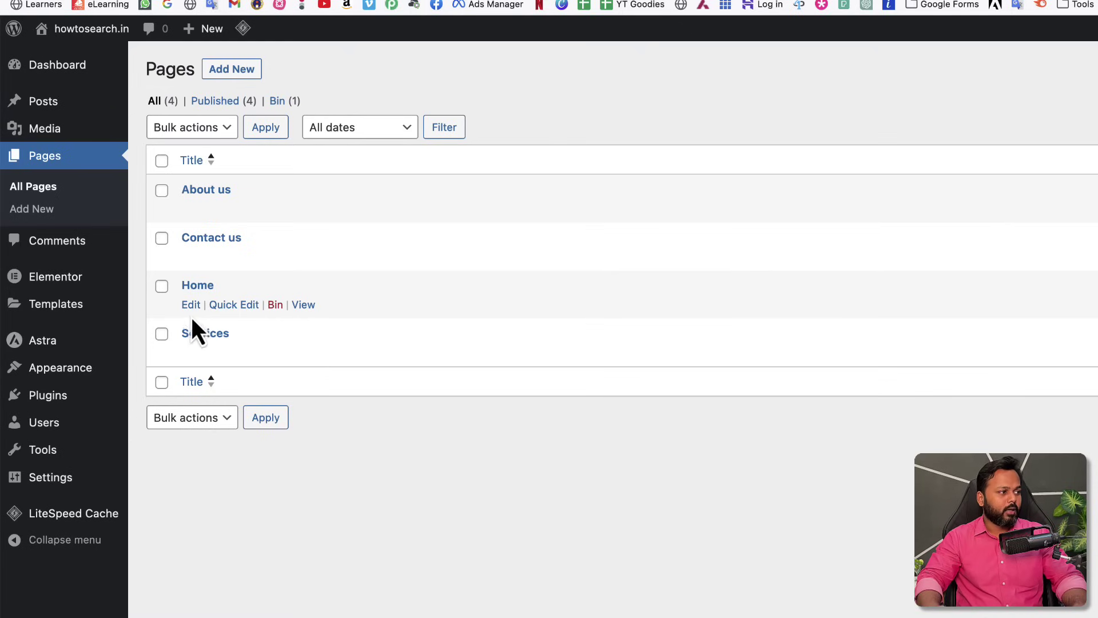
click(191, 305)
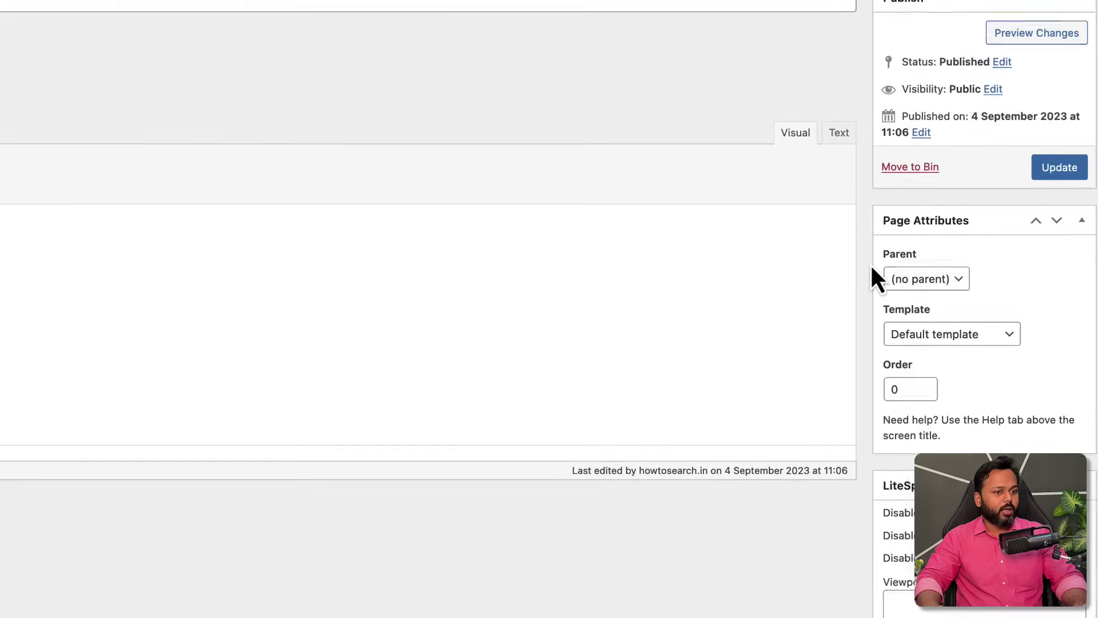
scroll(980, 323, down, 12)
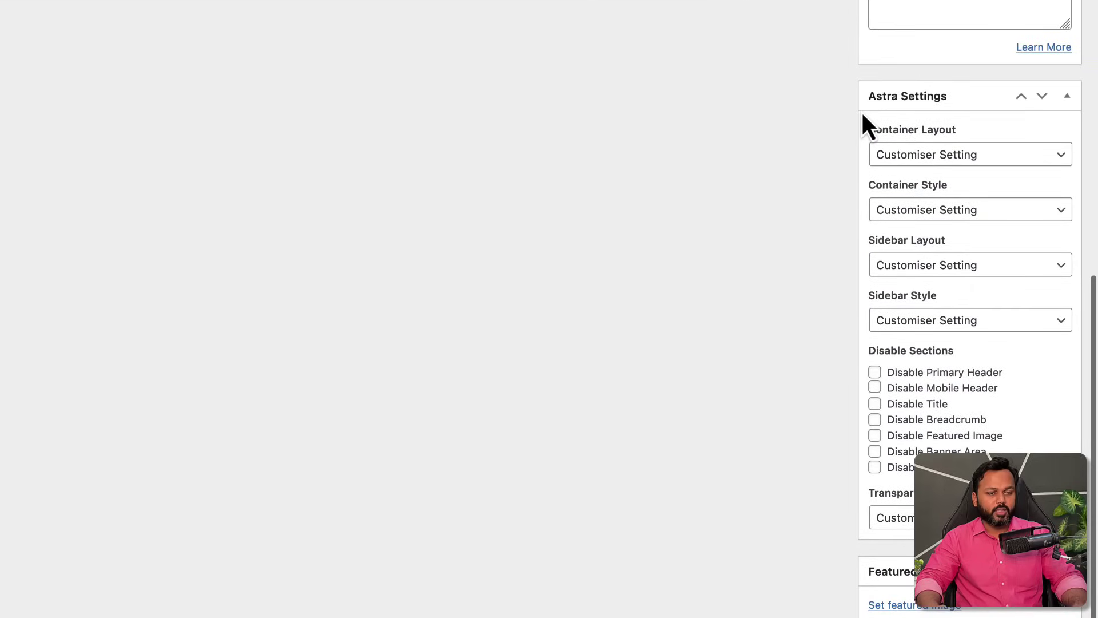
click(946, 156)
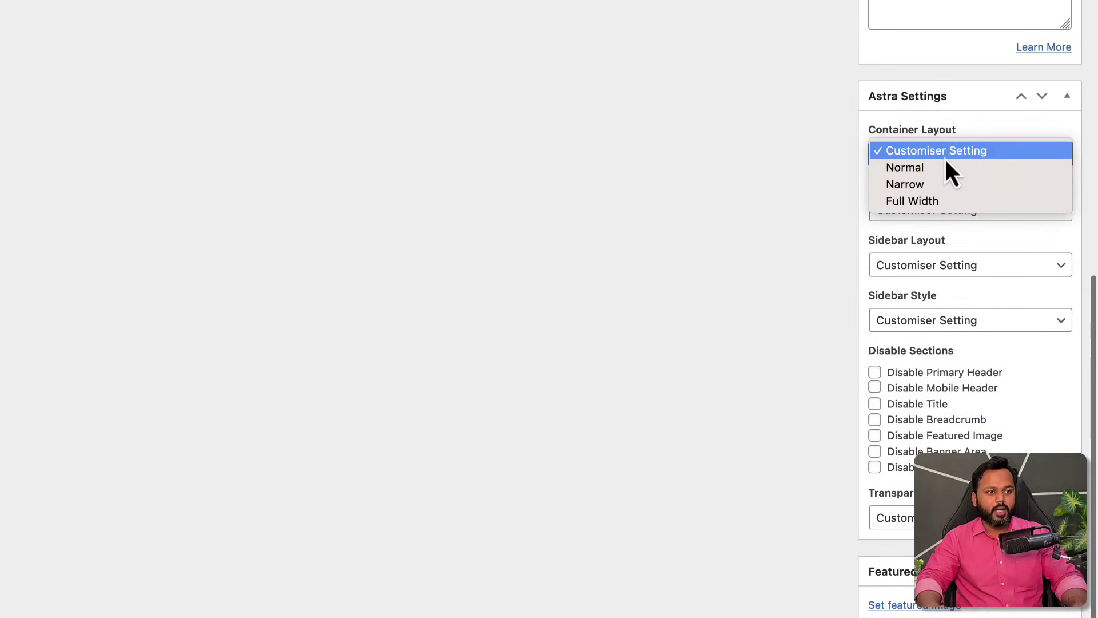
click(943, 200)
click(950, 214)
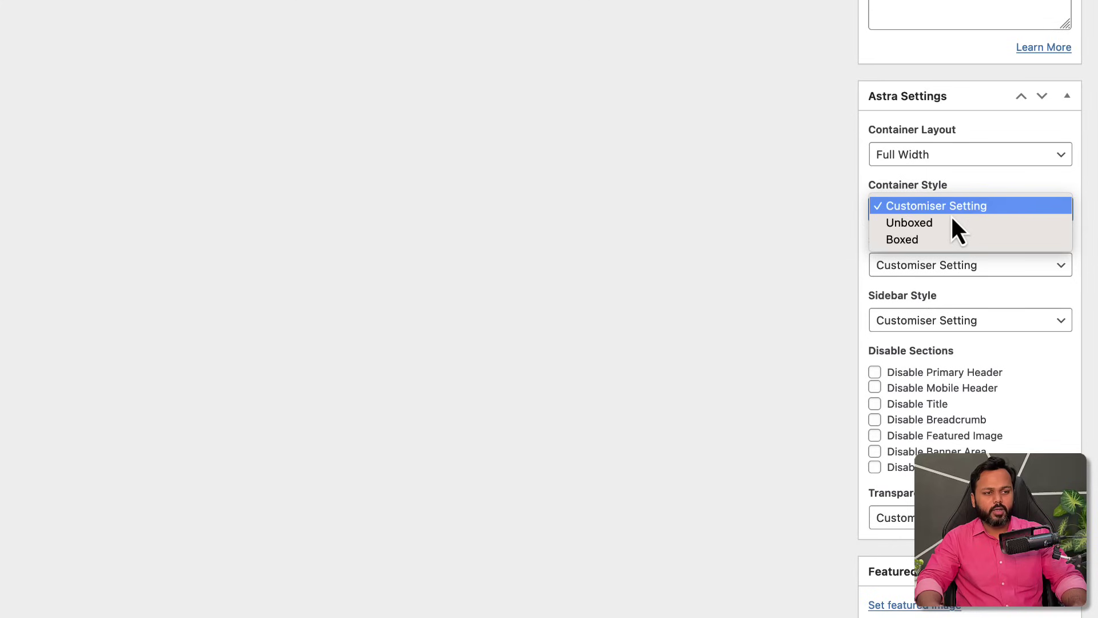
click(784, 191)
click(931, 265)
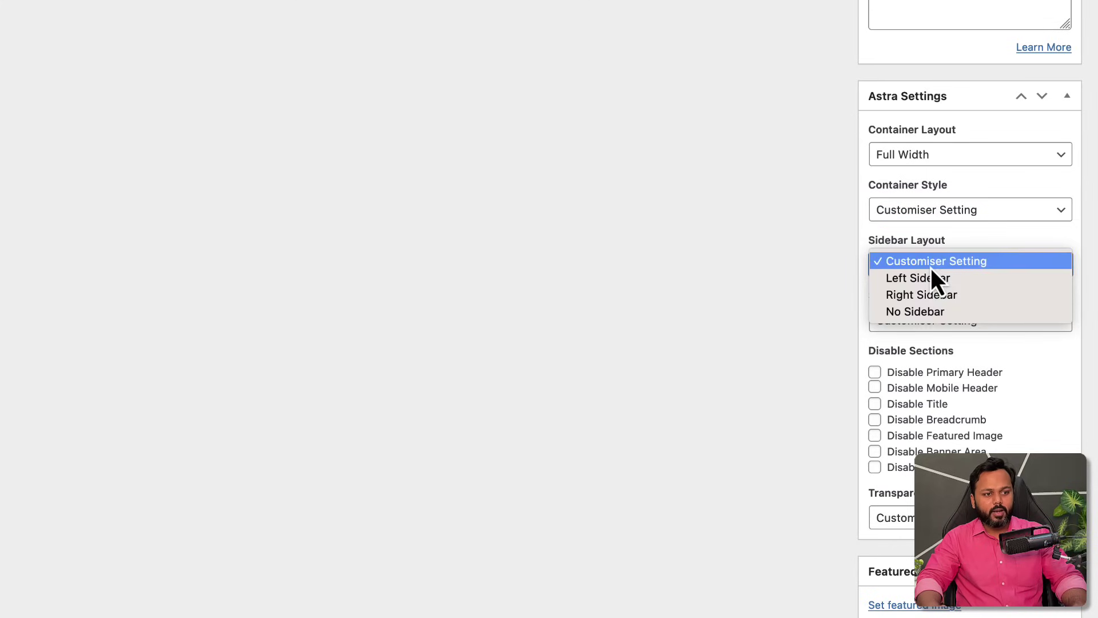
click(928, 312)
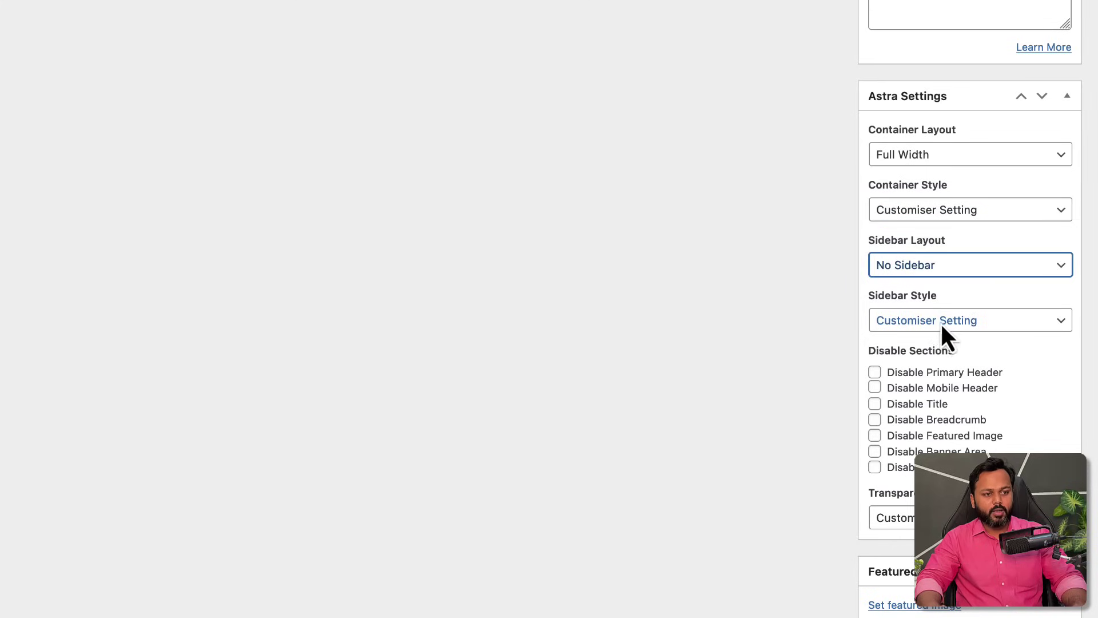
click(1054, 390)
- Disable the title, breadcrumb, featured image and banner area, then update the page
scroll(1055, 390, down, 2)
scroll(896, 318, up, 1)
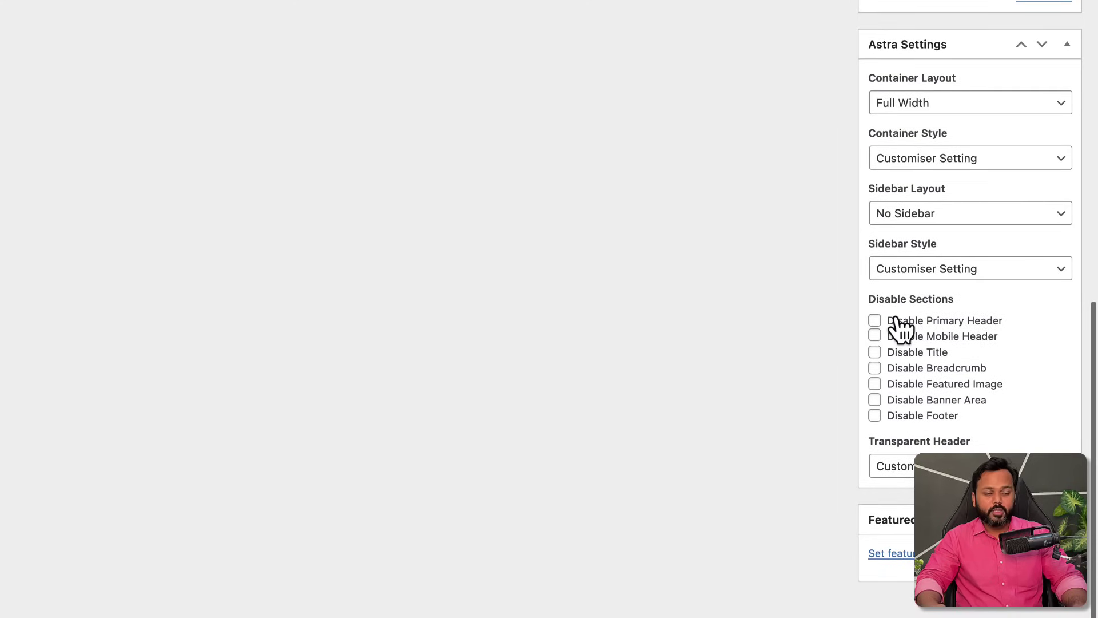
click(875, 353)
click(874, 368)
click(874, 384)
click(878, 399)
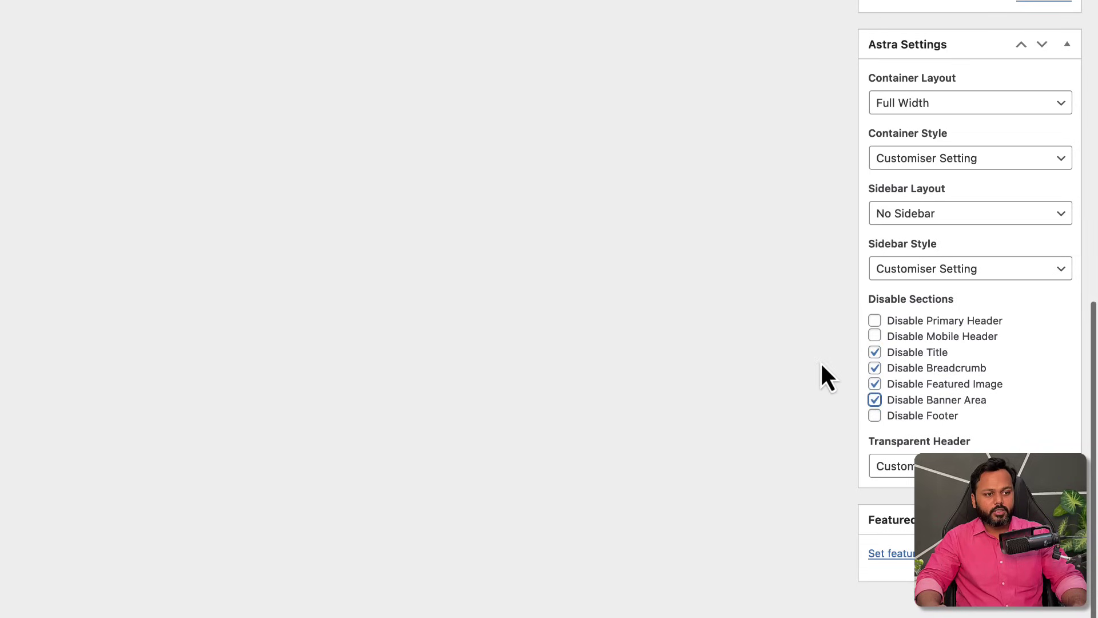
scroll(818, 362, up, 10)
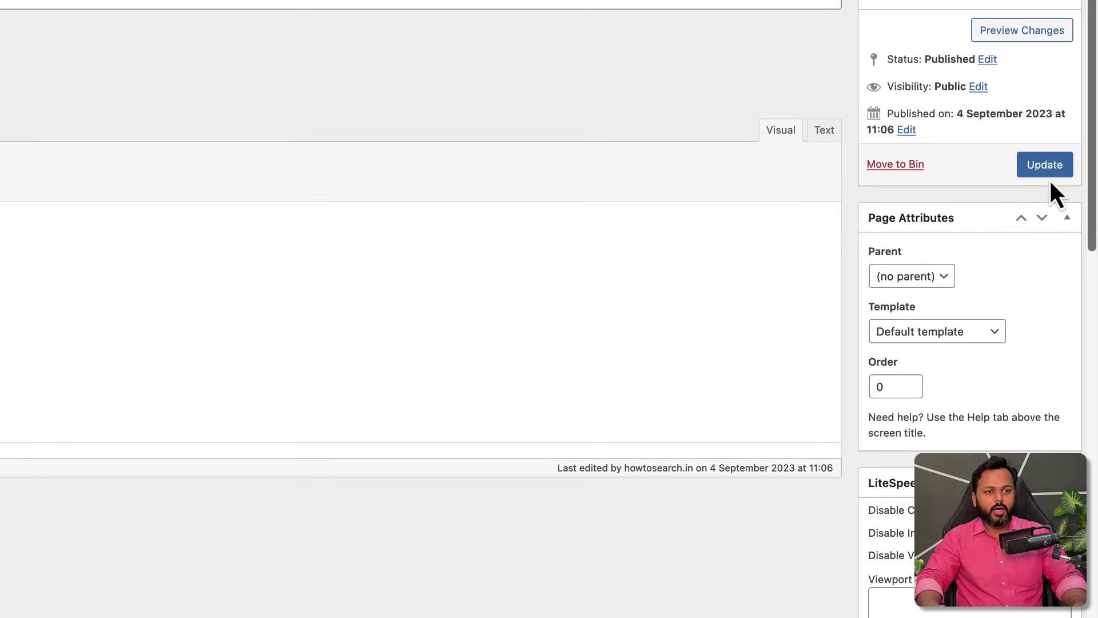
click(1045, 165)
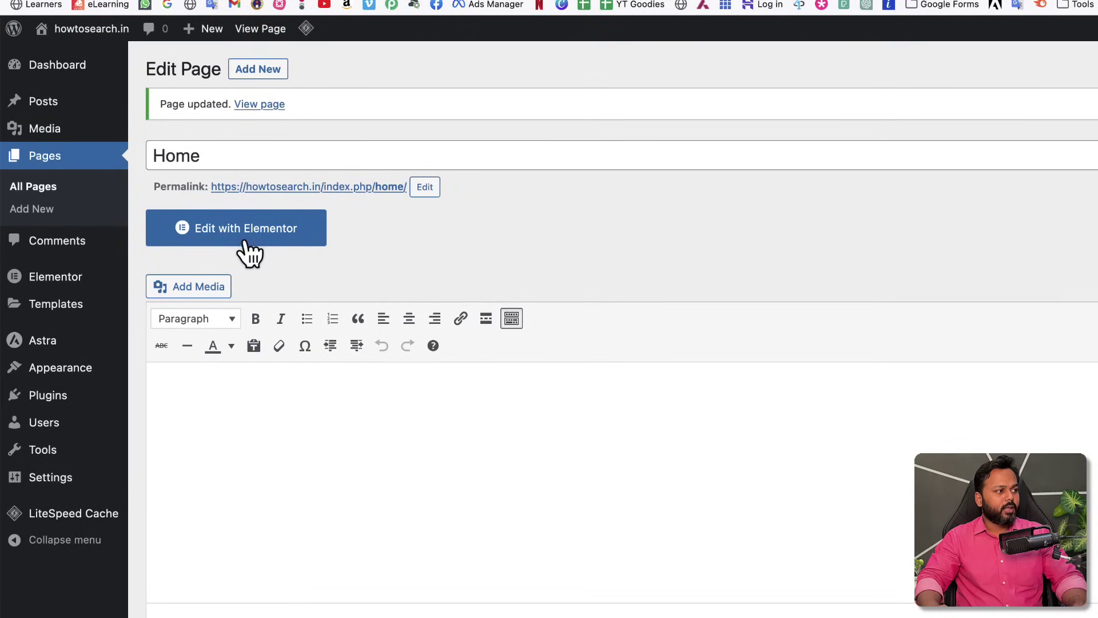
click(246, 240)
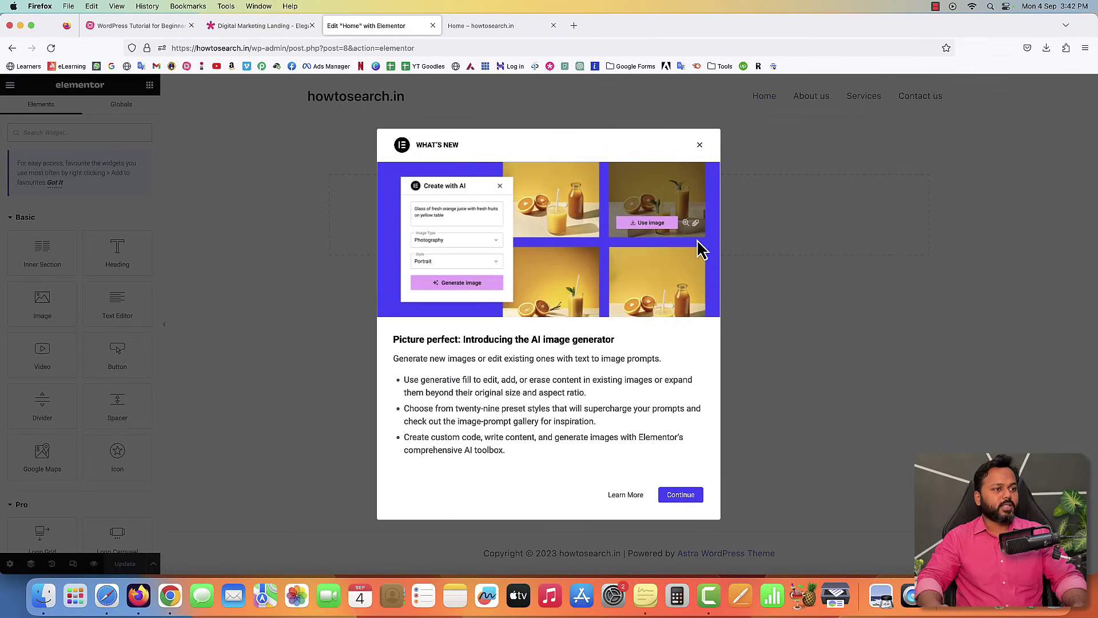
- Close the AI image generator and Activate Containers announcements, then view the live Home page
click(700, 147)
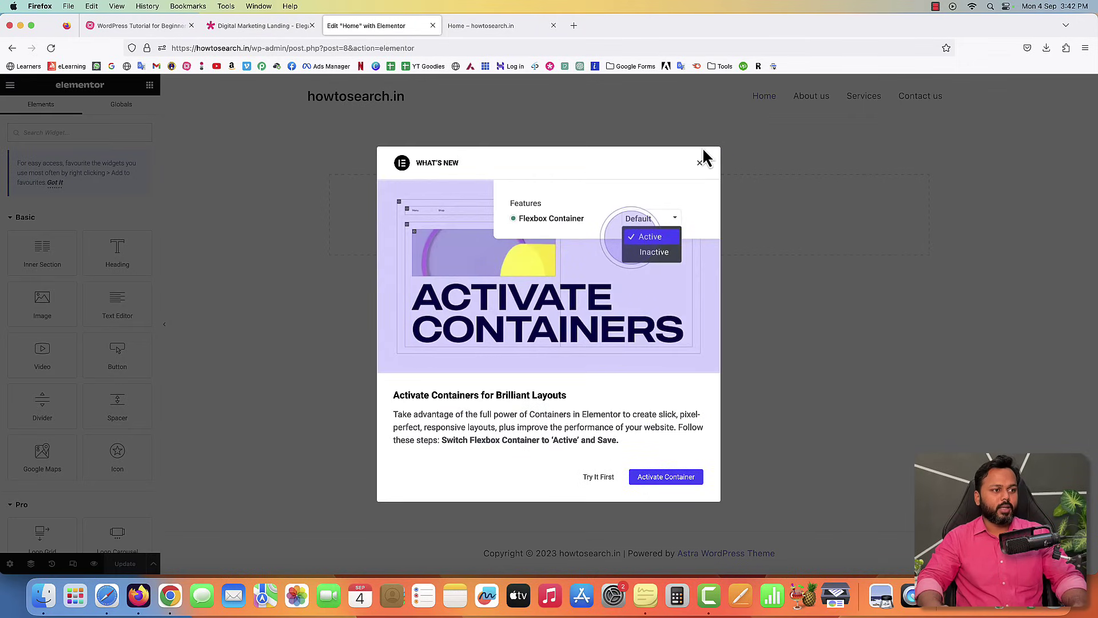
click(700, 165)
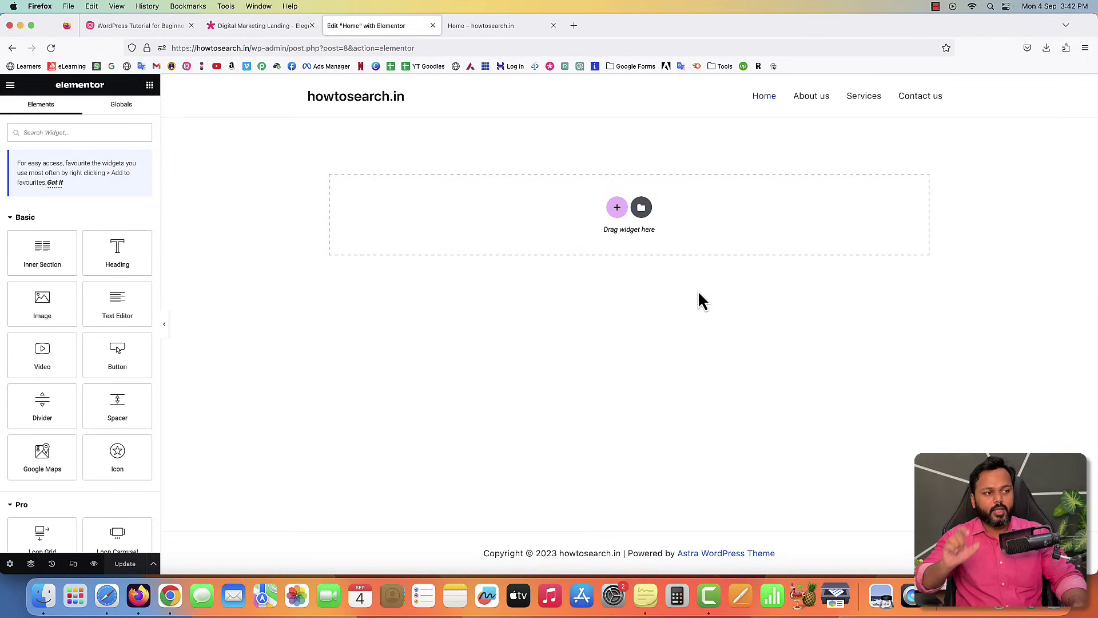
click(465, 26)
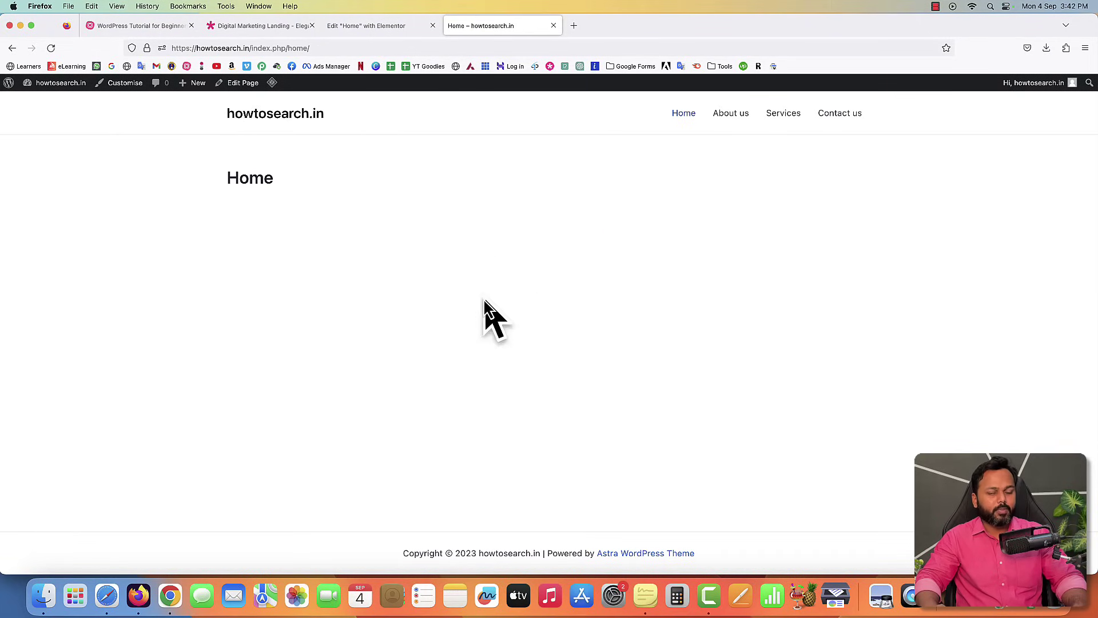
- Dismiss the favourites tip, copy the Full Service Digital Marketing heading, and start a new section
click(361, 23)
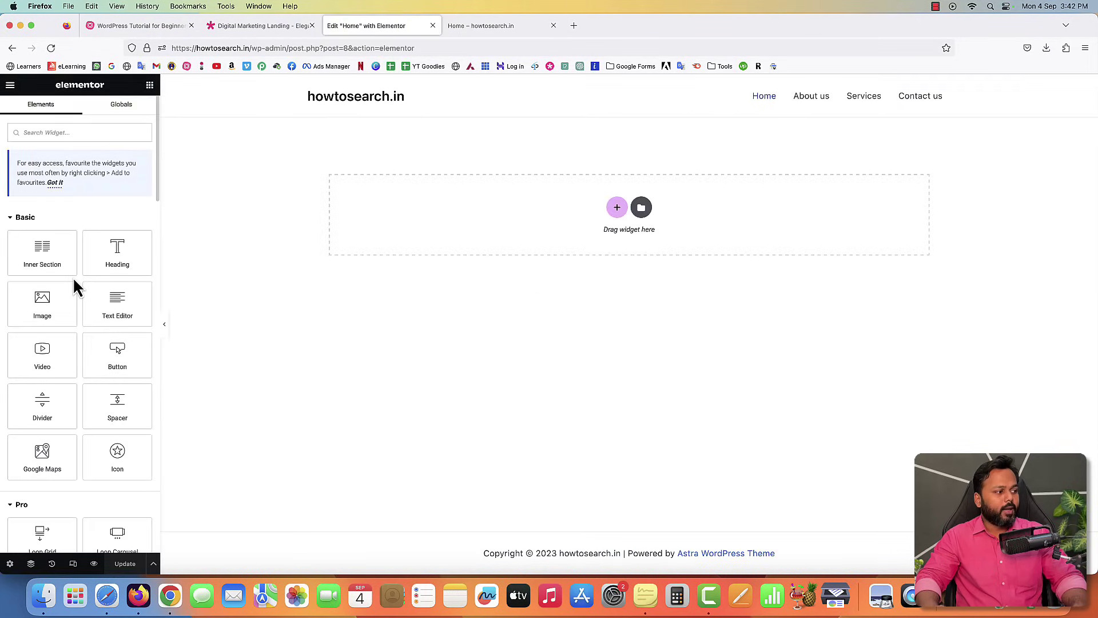
scroll(73, 276, down, 5)
scroll(98, 235, up, 5)
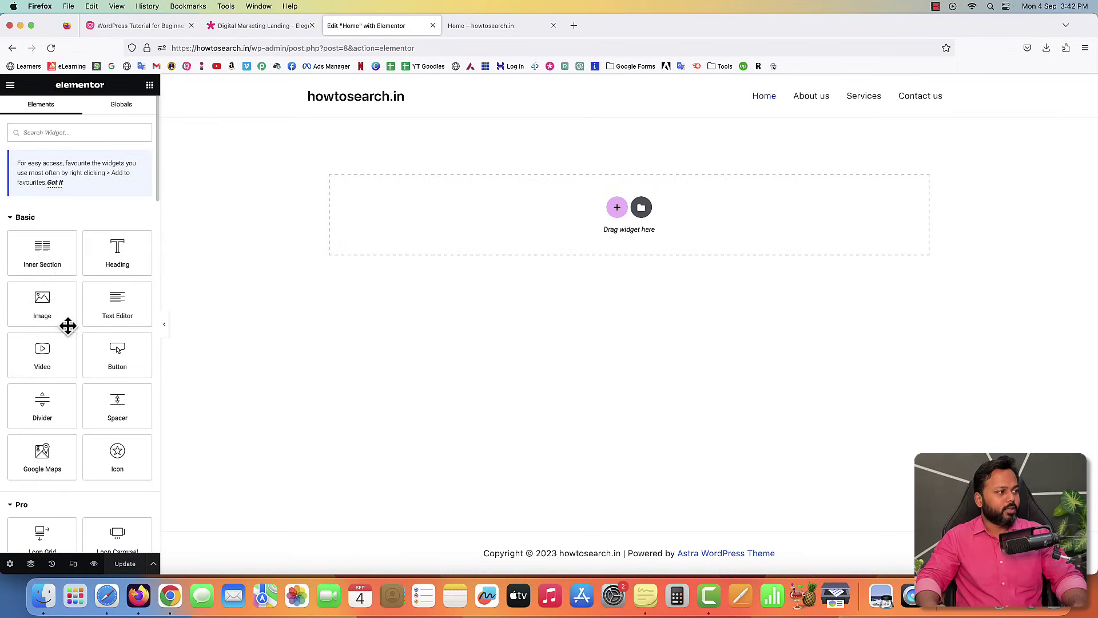
click(56, 183)
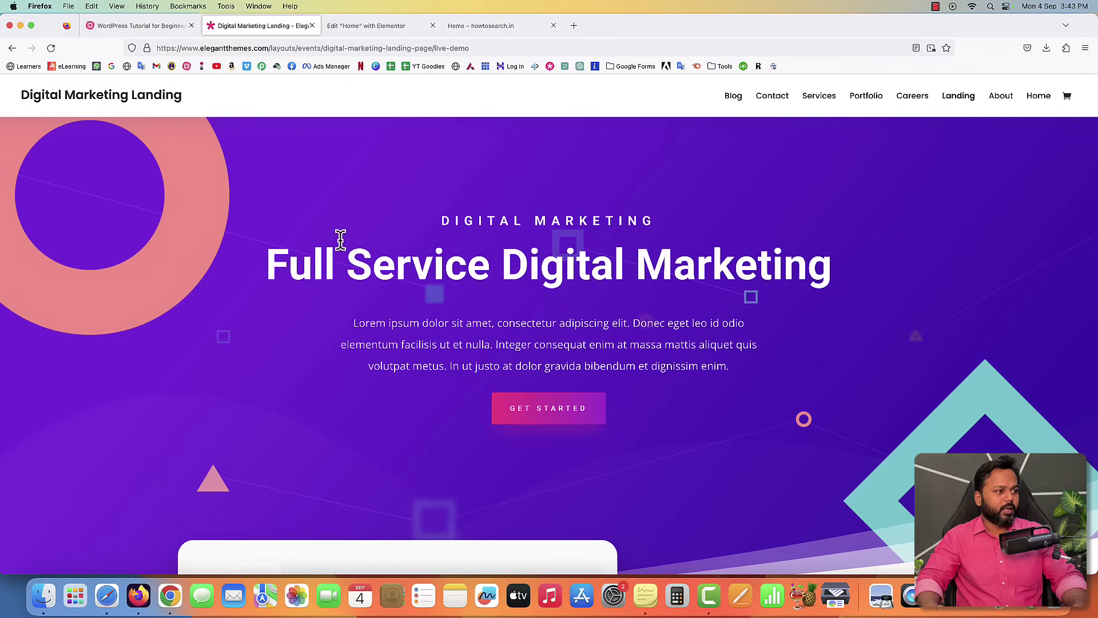
drag(266, 260, 832, 267)
key(ctrl+Tab)
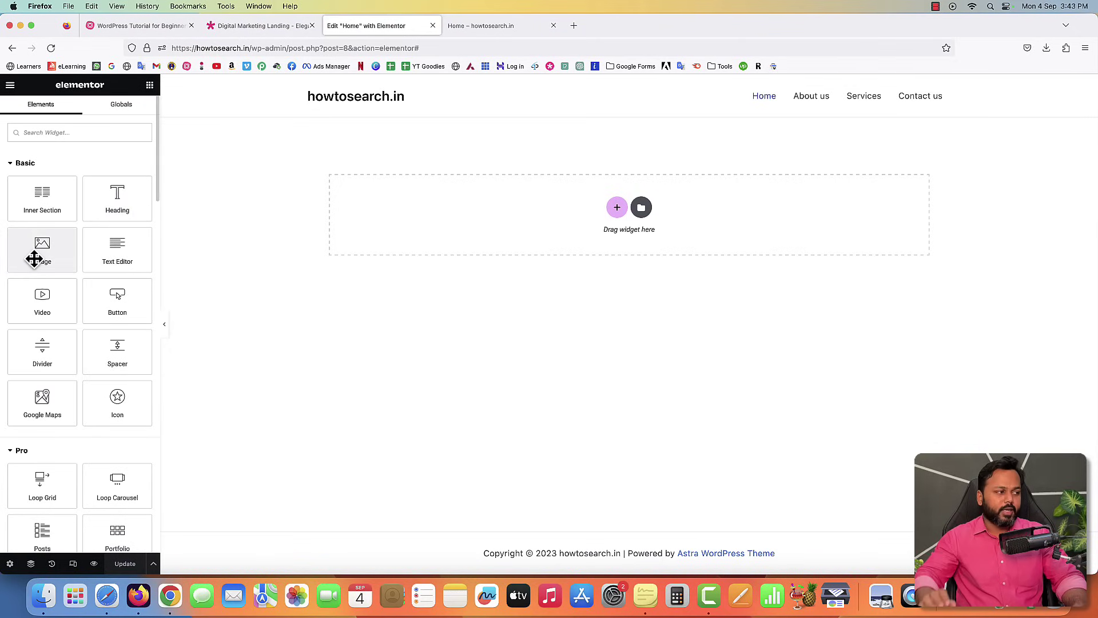
mouse_move(116, 307)
mouse_down()
mouse_move(336, 270)
mouse_move(562, 190)
mouse_move(97, 306)
mouse_up()
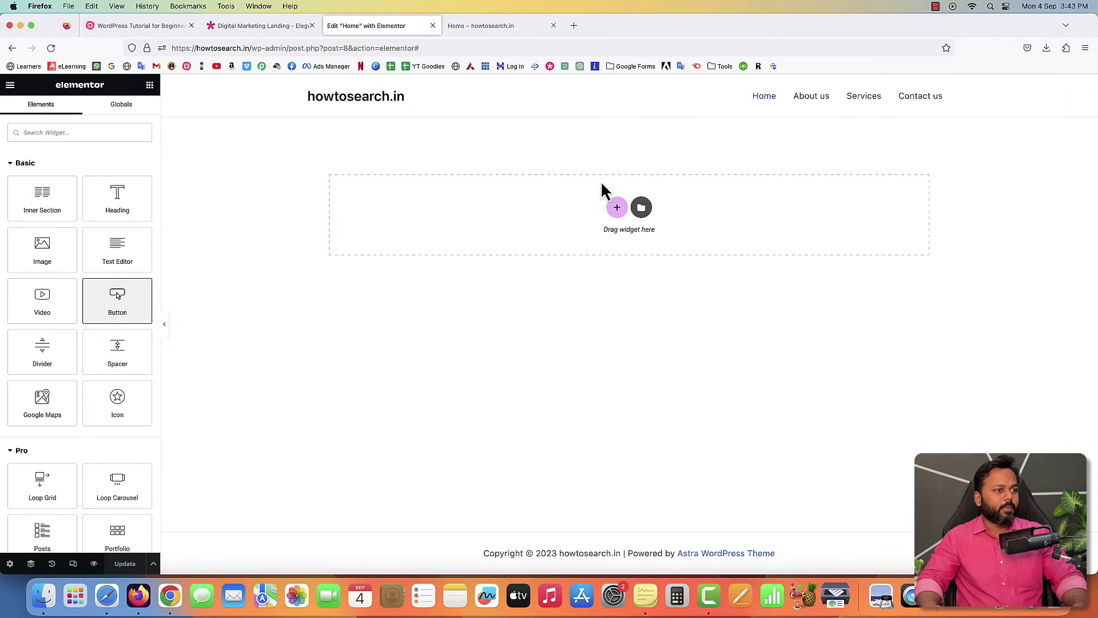
click(616, 207)
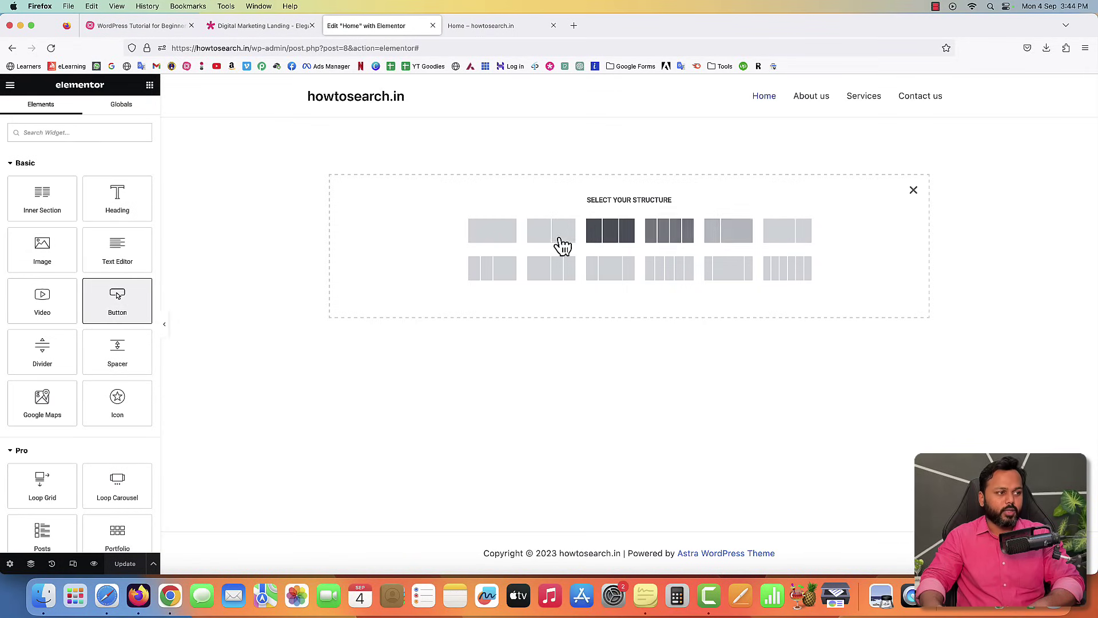
- Add a single-column section and check the reference's DIGITAL MARKETING label
click(494, 234)
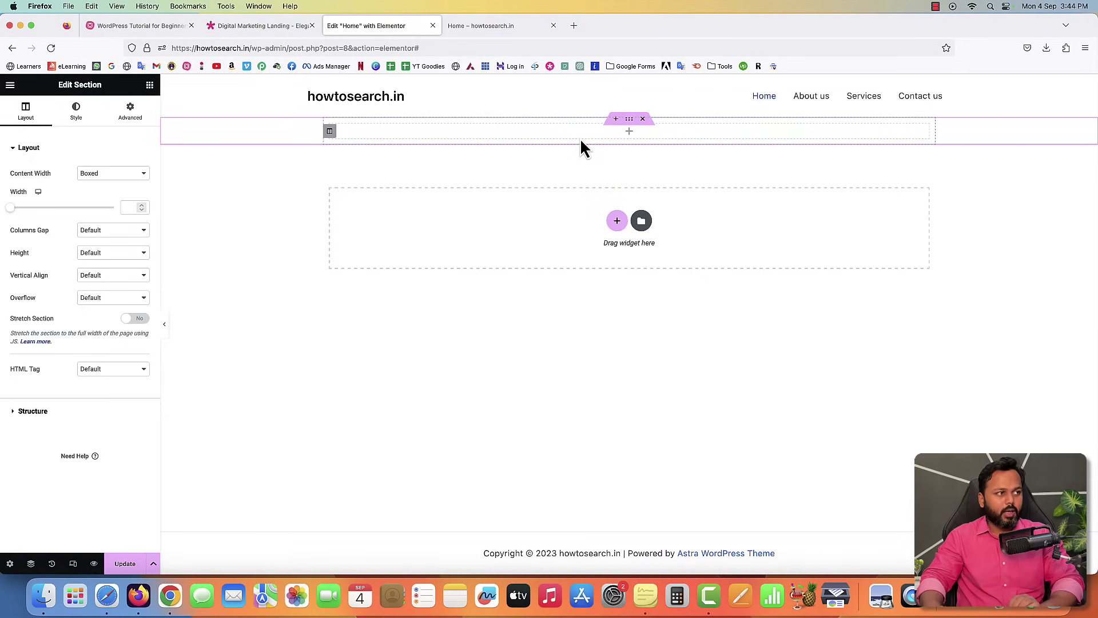
click(249, 26)
click(649, 165)
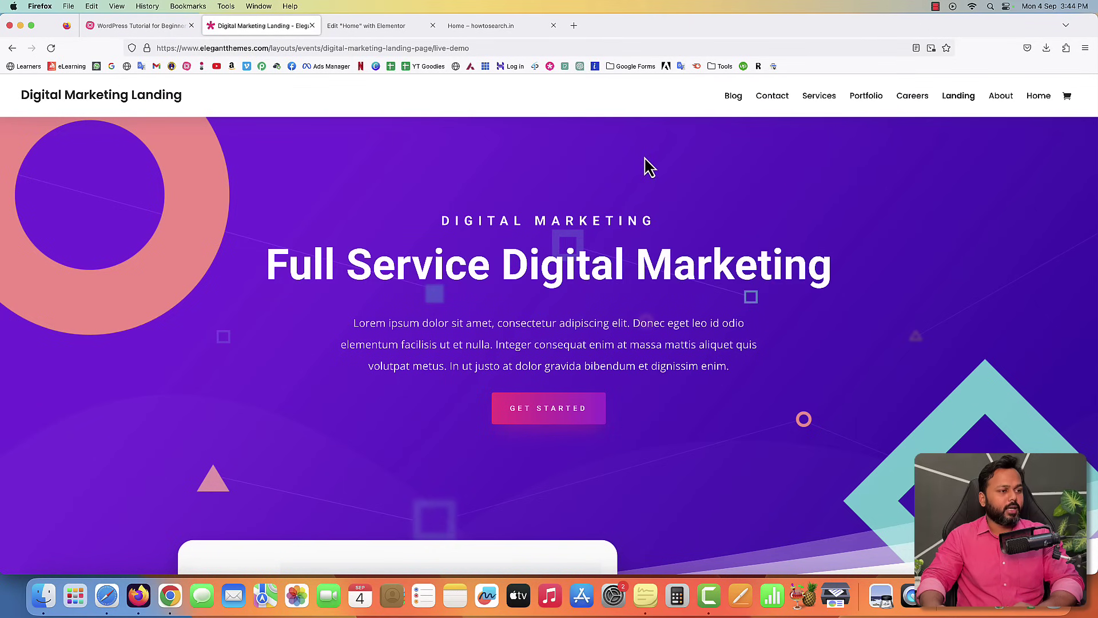
drag(442, 218, 647, 219)
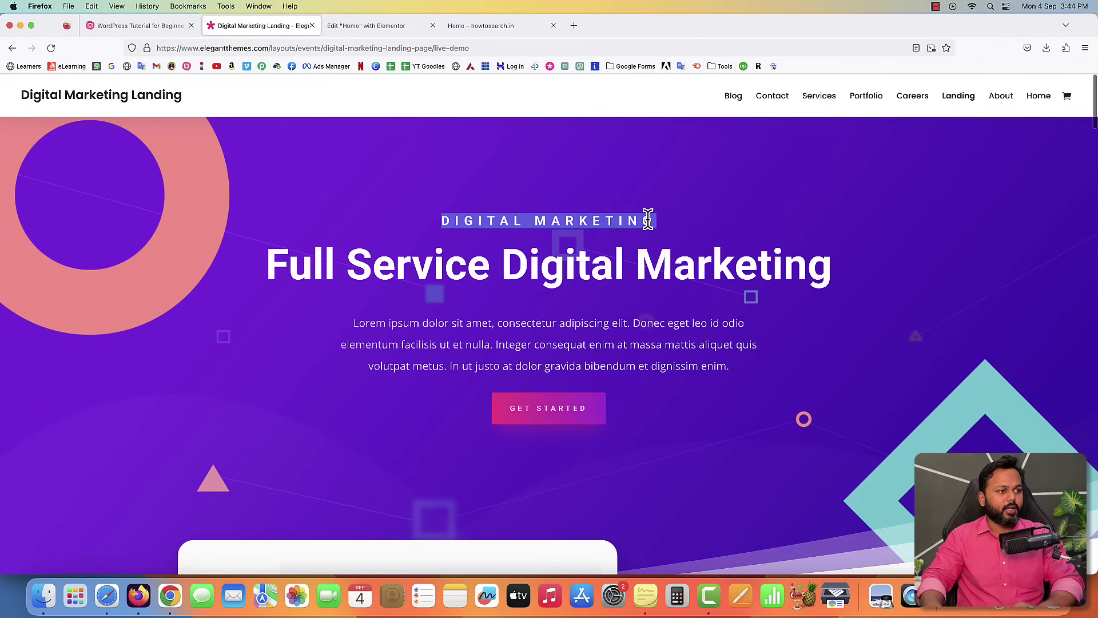
click(636, 219)
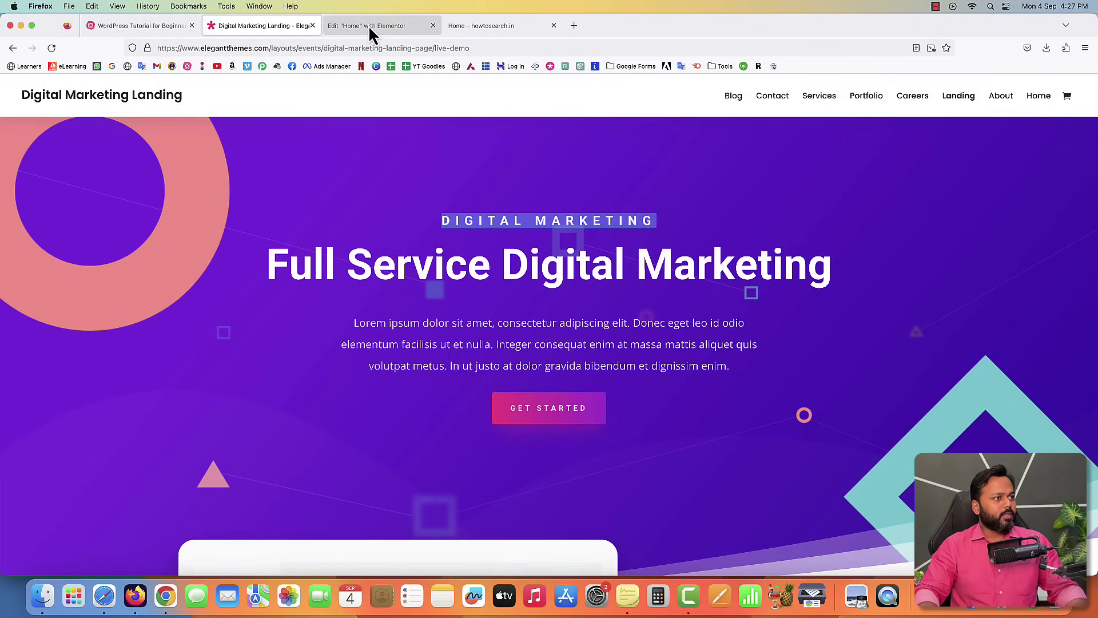
click(368, 26)
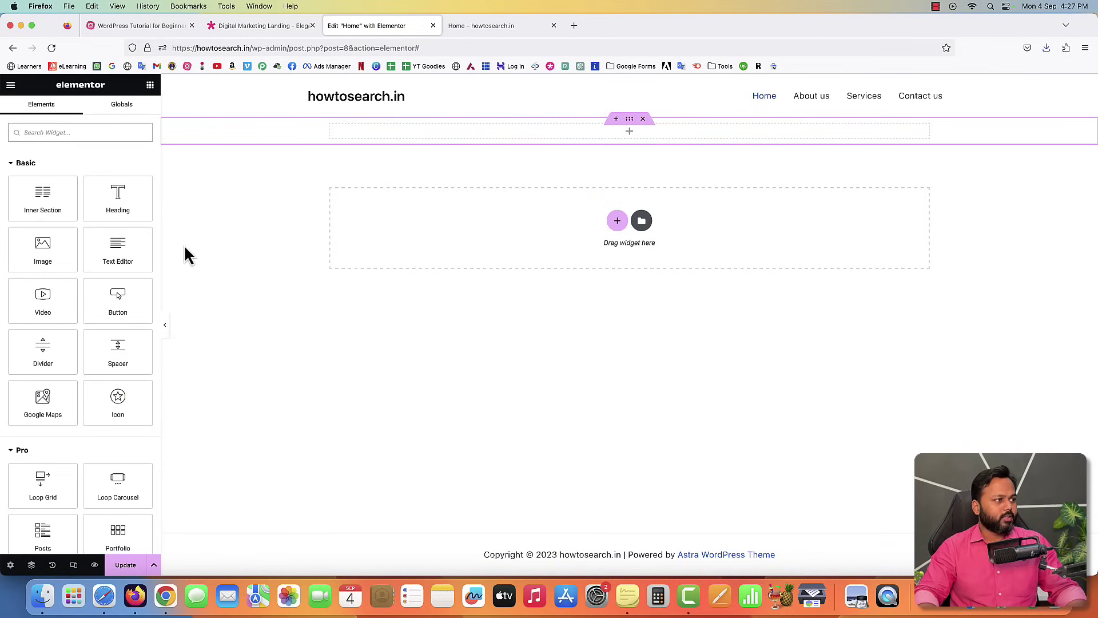
- Drop a Heading widget into the section and set its title to 'Digital Marketing'
drag(106, 199, 363, 132)
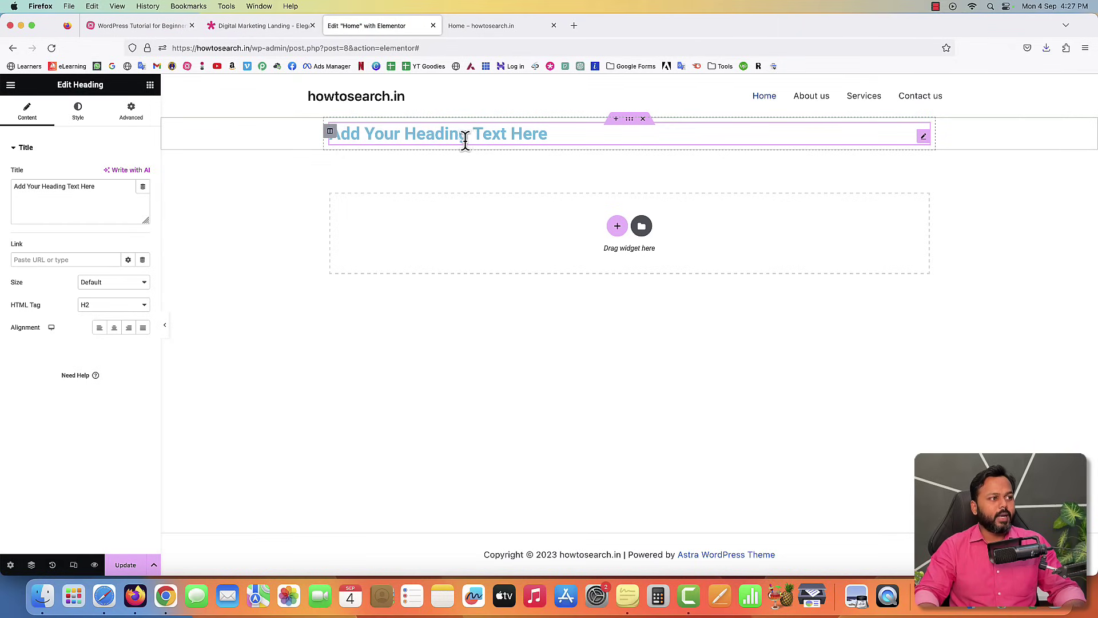
drag(58, 92, 105, 95)
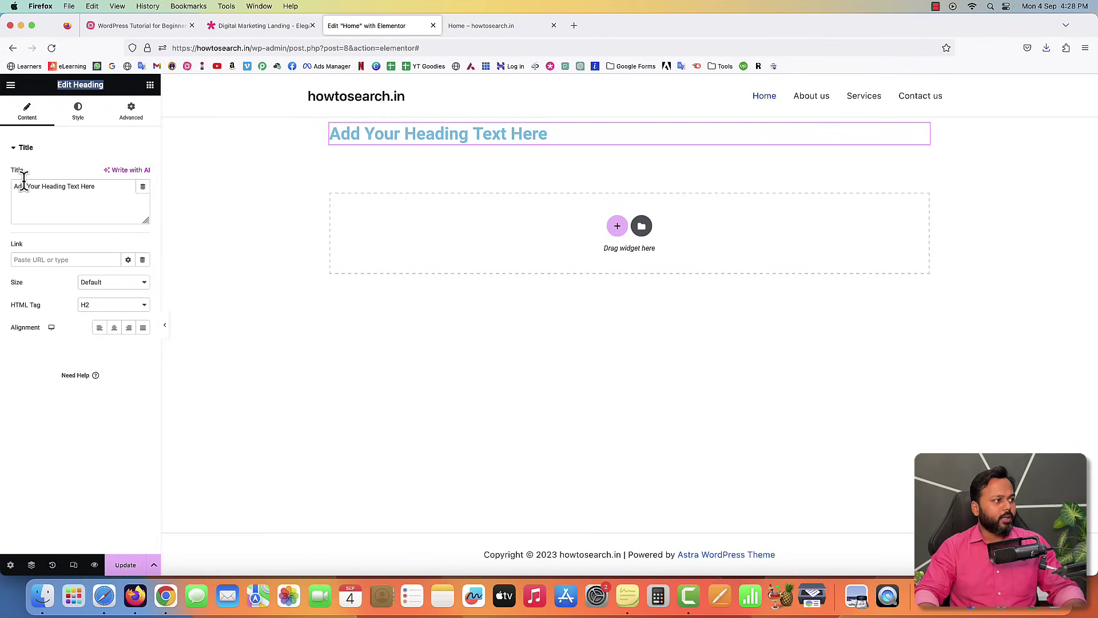
drag(111, 186, 12, 177)
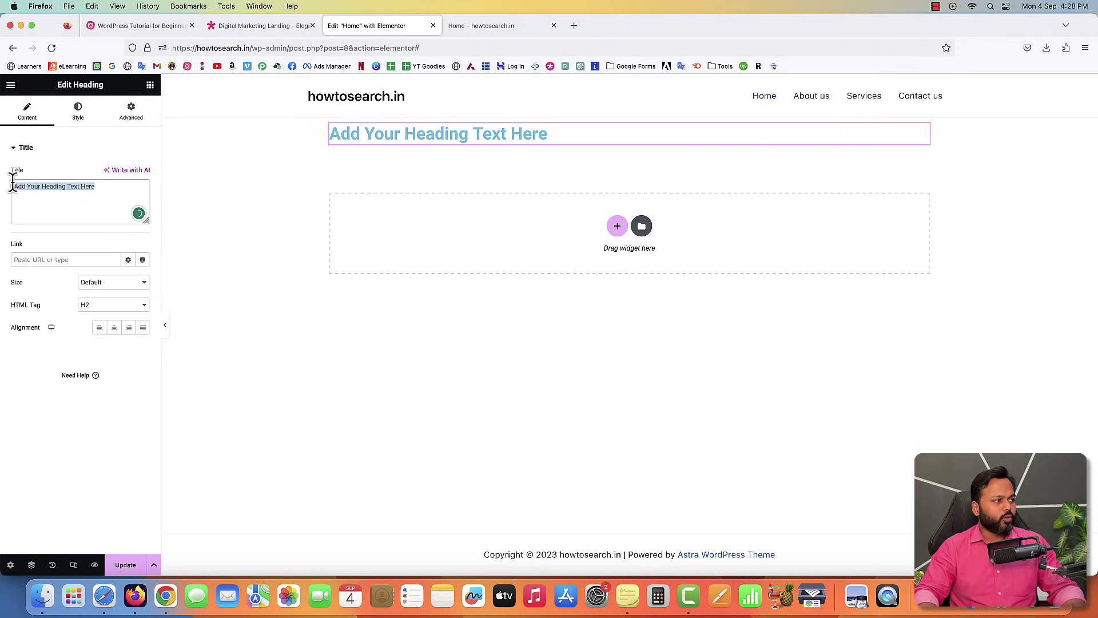
text(ajosidfjaw0ienfas)
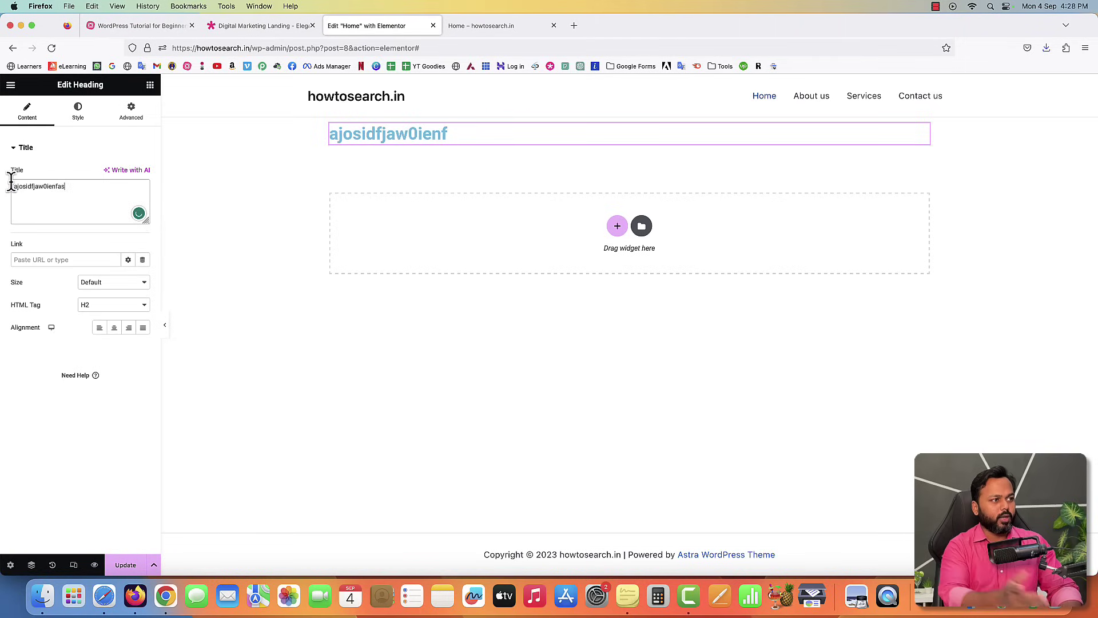
key(super+a)
text(Digital MarketinG)
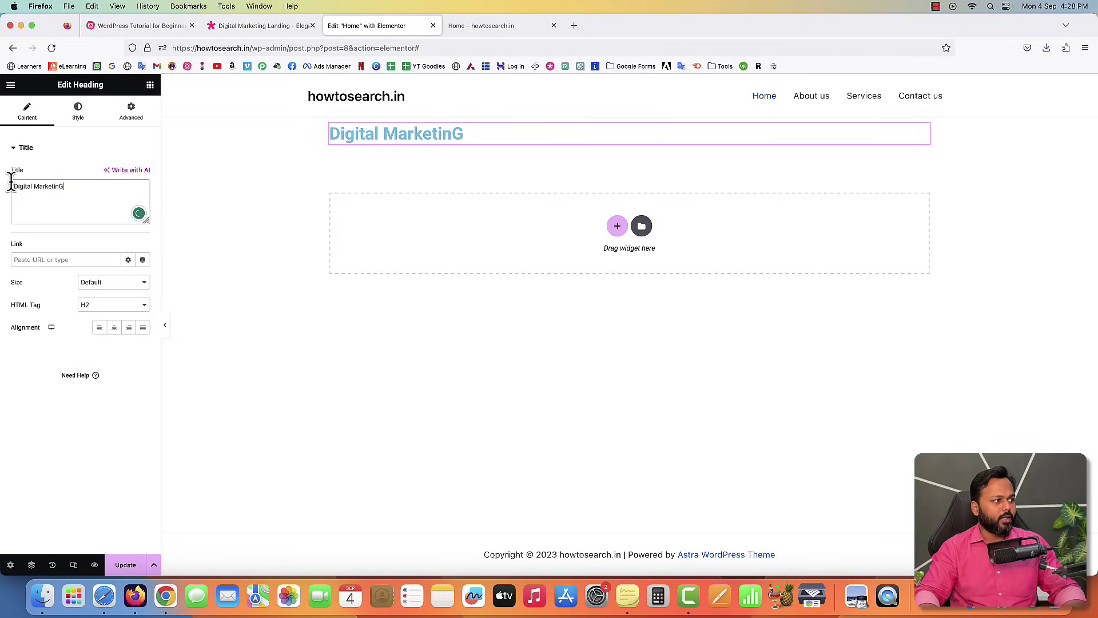
key(BackSpace)
text(g)
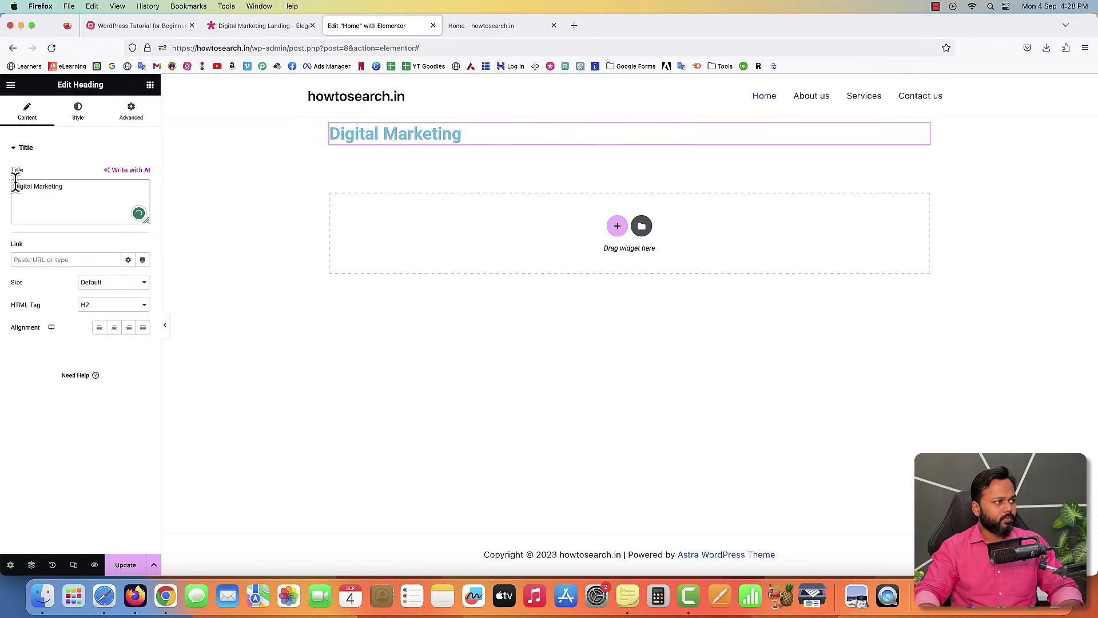
- Set the heading's text colour to dark grey #2E2E2E
click(79, 117)
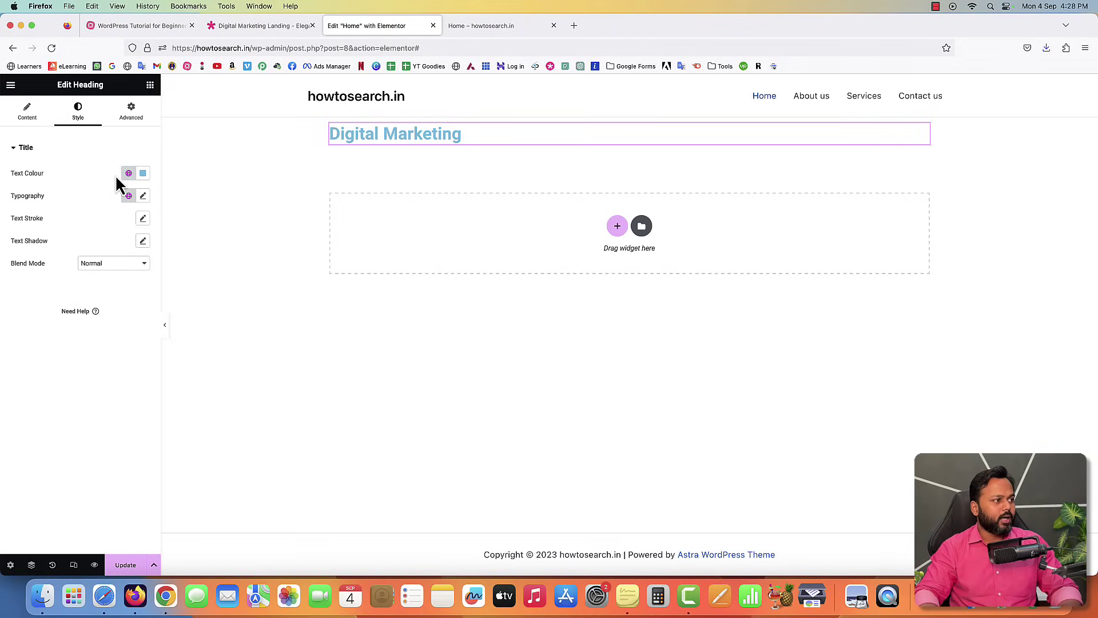
click(143, 174)
drag(140, 230, 196, 234)
drag(140, 311, 189, 311)
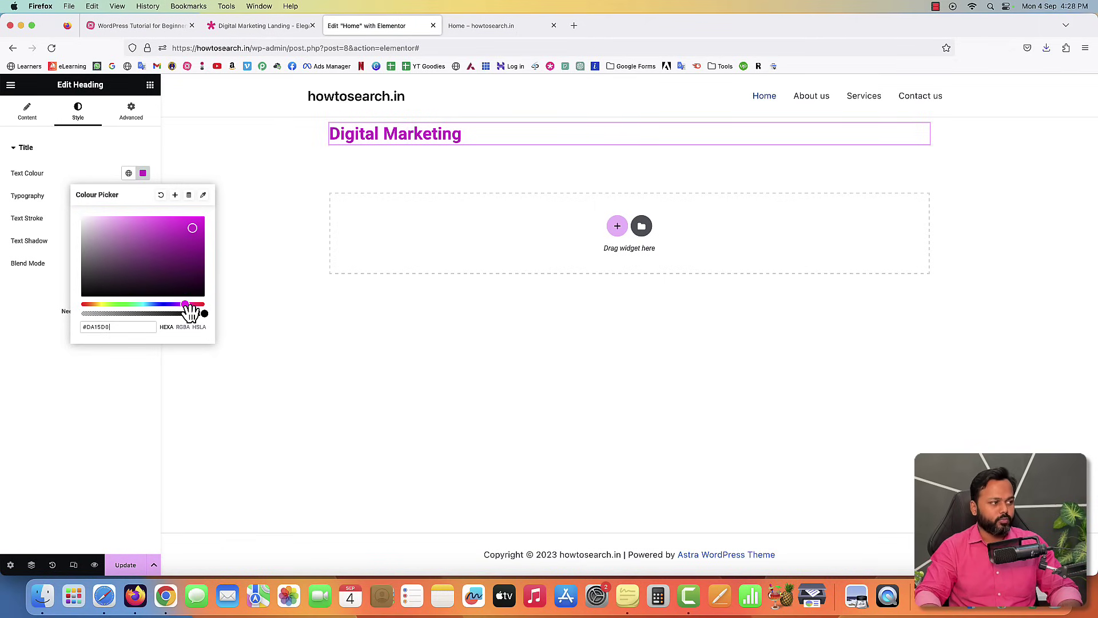
drag(129, 267, 80, 290)
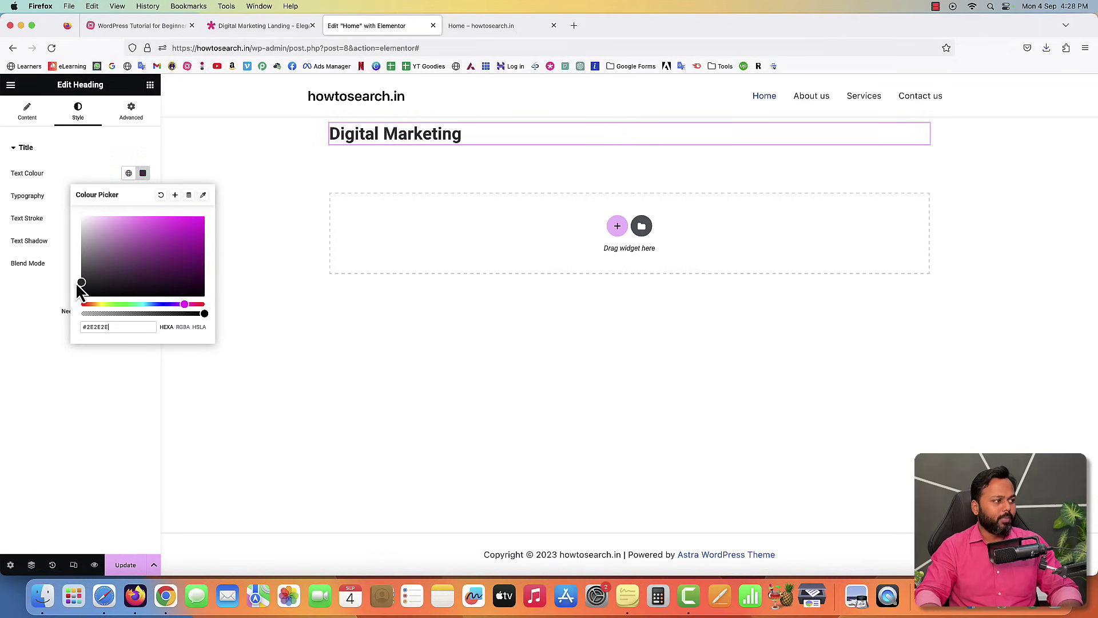
click(42, 309)
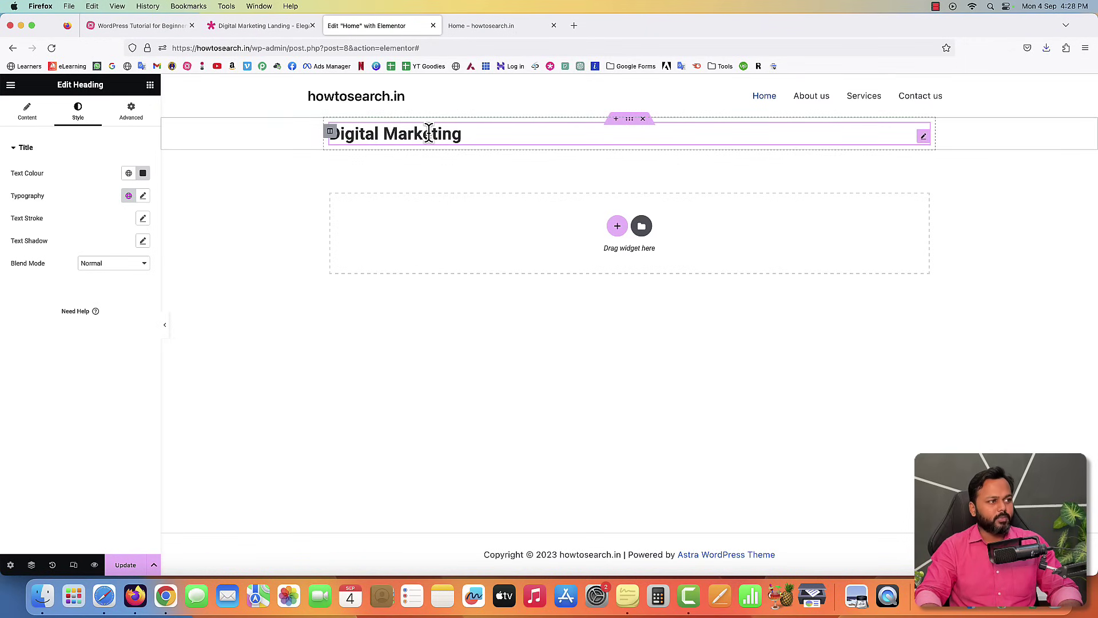
- Check the reference label, then capitalise the M in the heading's 'Marketing'
click(262, 25)
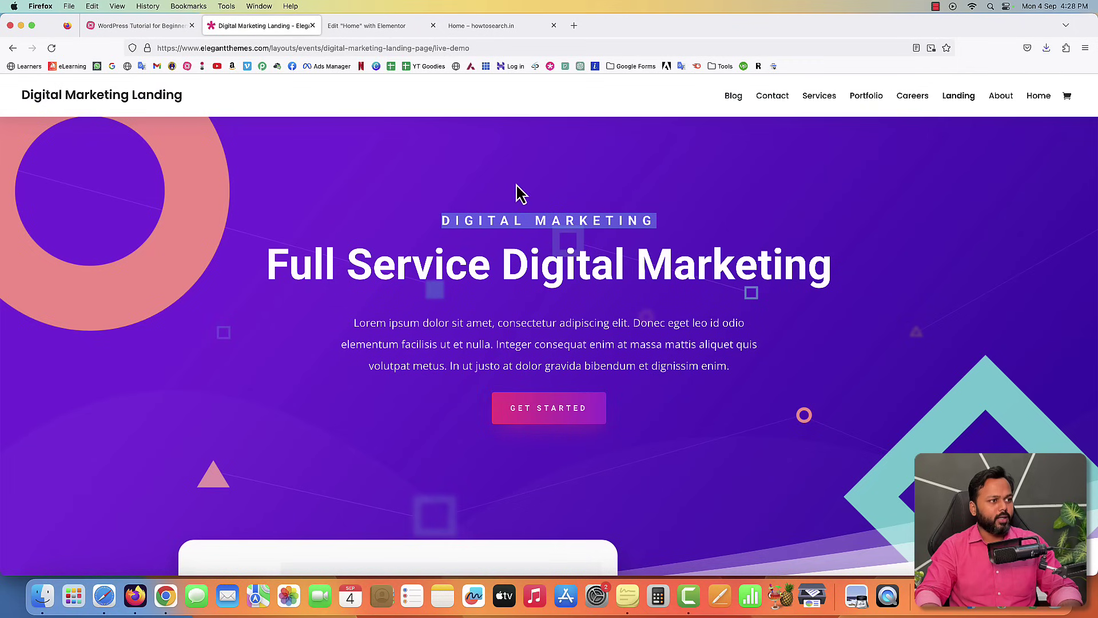
drag(442, 221, 645, 223)
drag(463, 221, 595, 223)
click(371, 26)
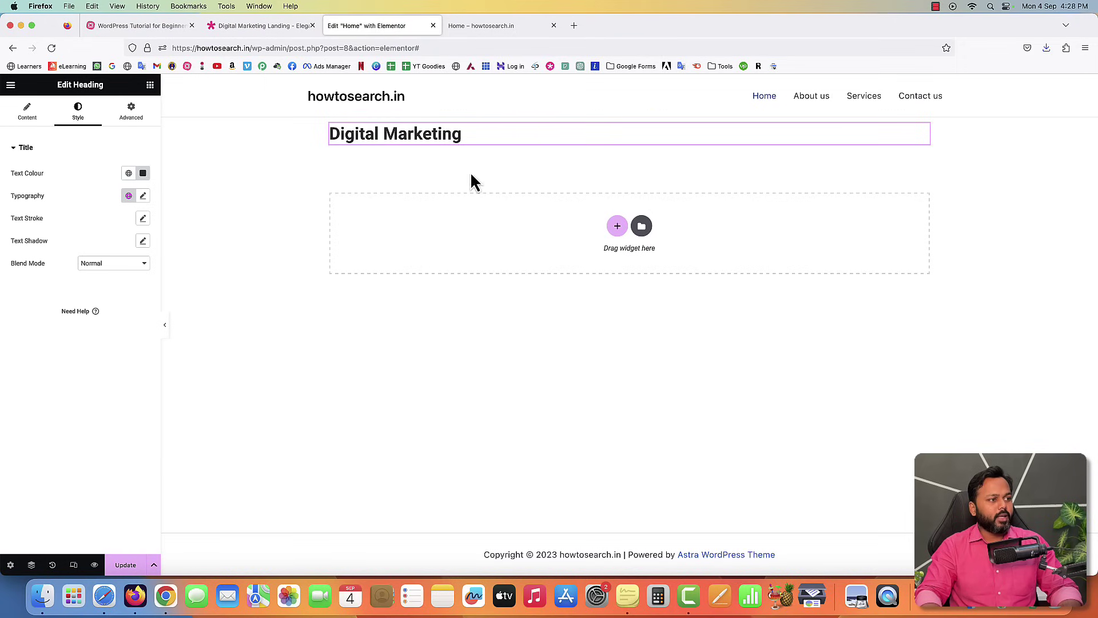
click(390, 137)
key(Delete)
text(M)
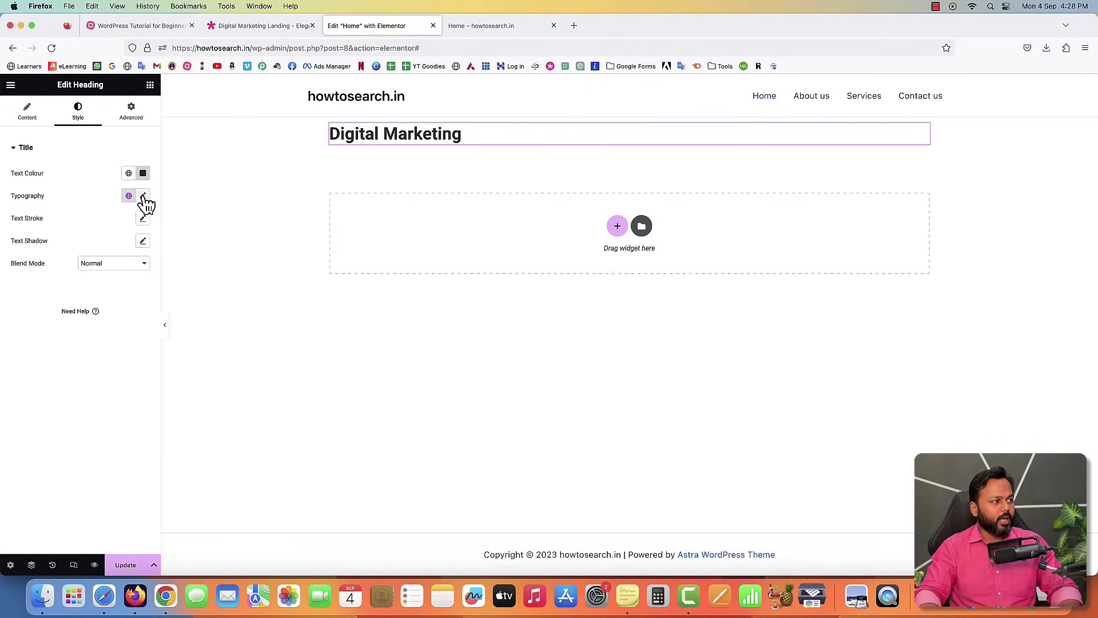
- Set the heading's text transform to Uppercase after trying the other case options
click(143, 197)
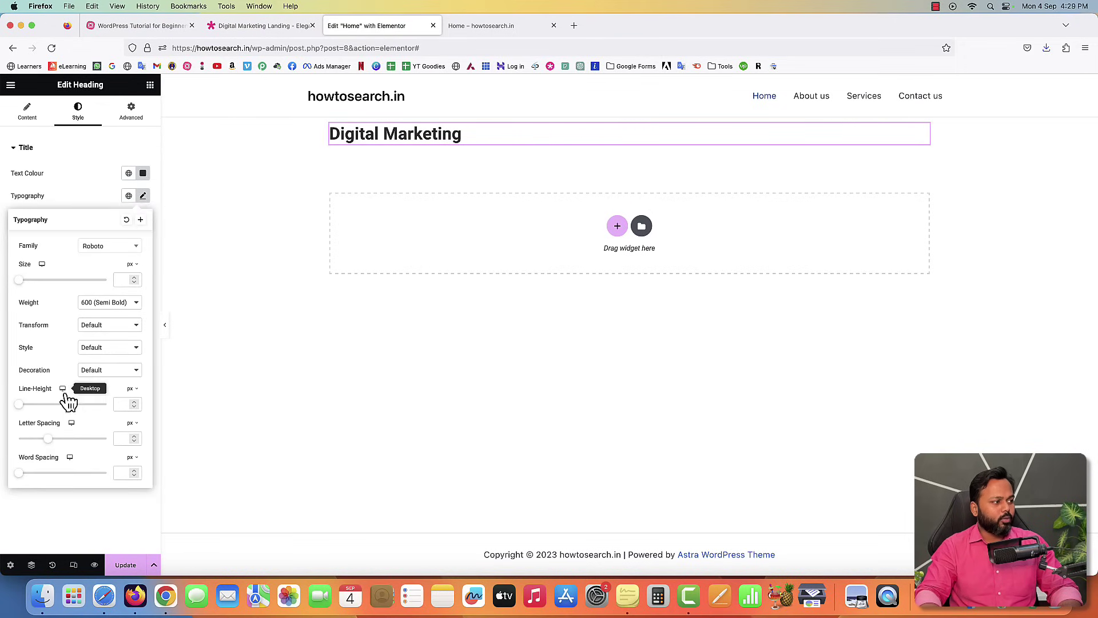
click(93, 326)
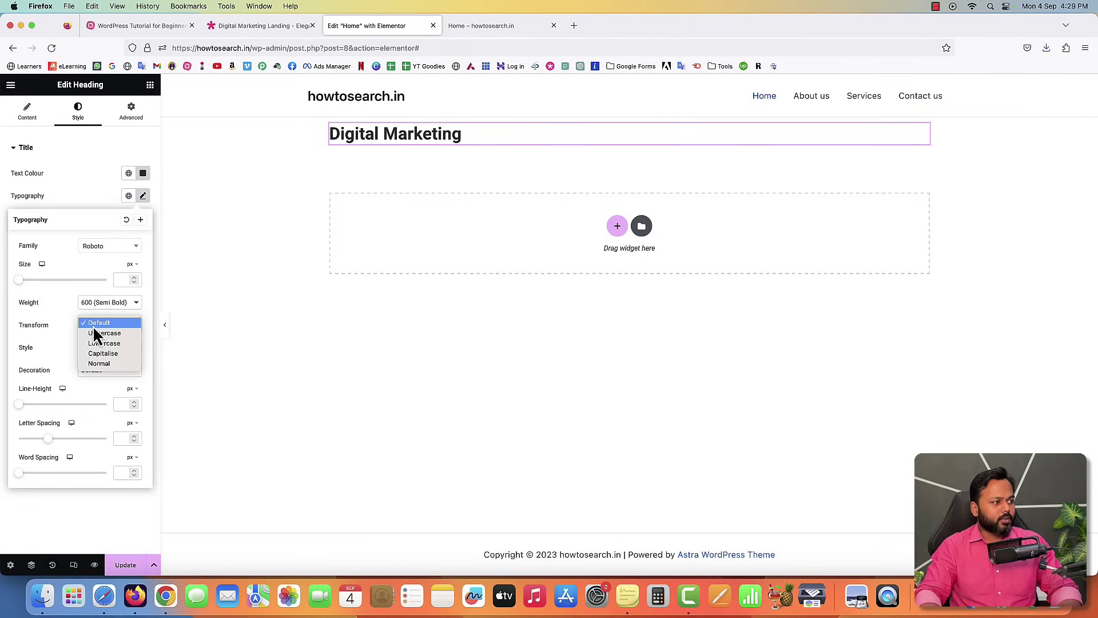
click(102, 333)
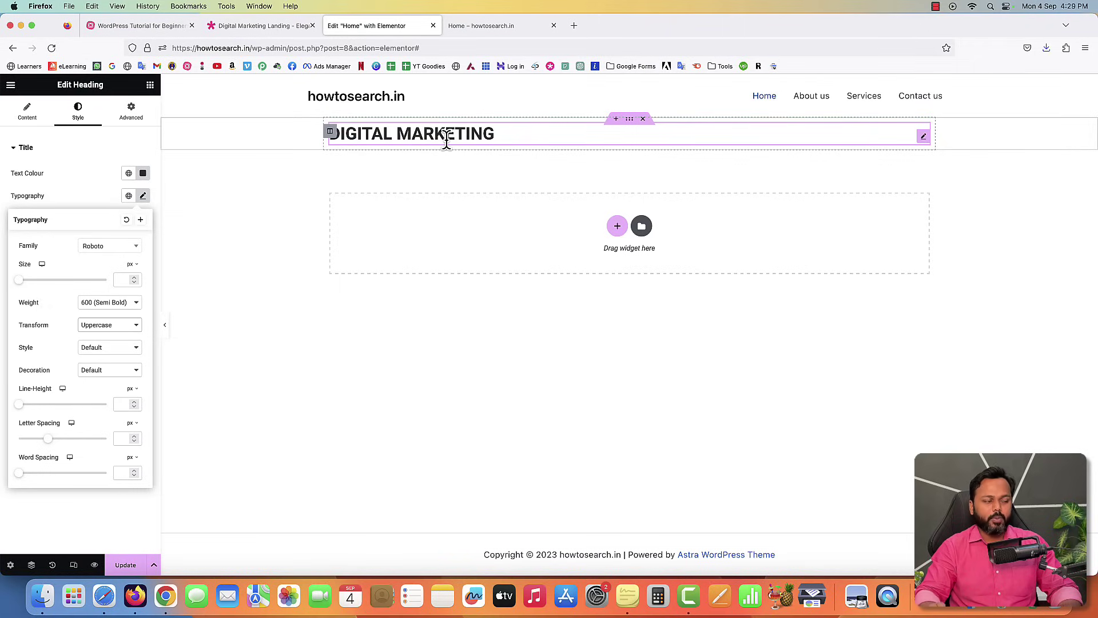
click(130, 324)
click(115, 335)
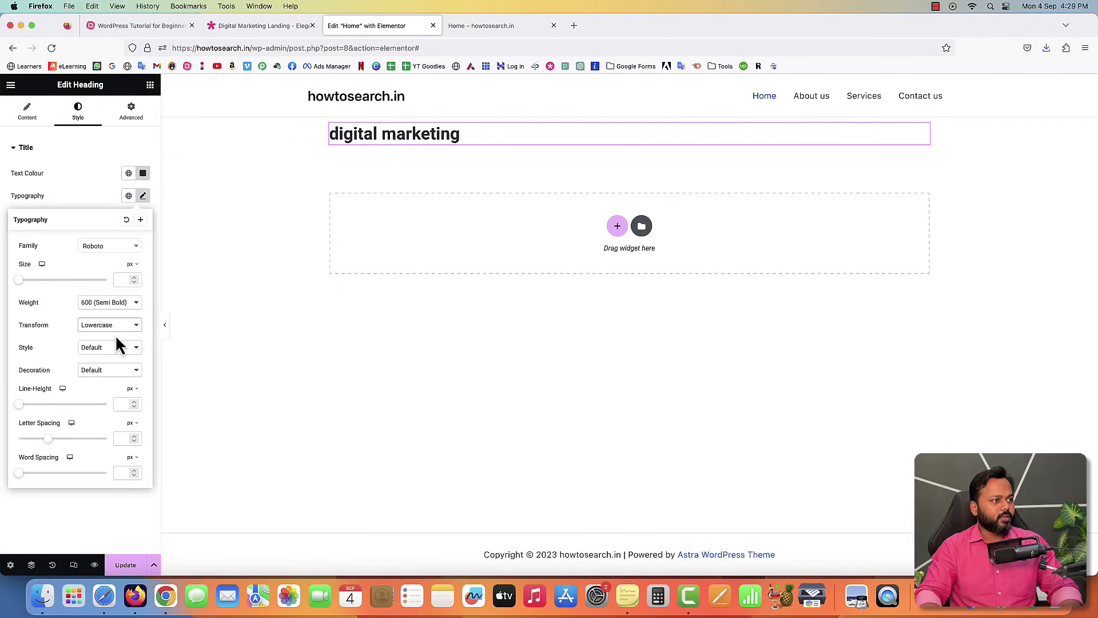
click(115, 331)
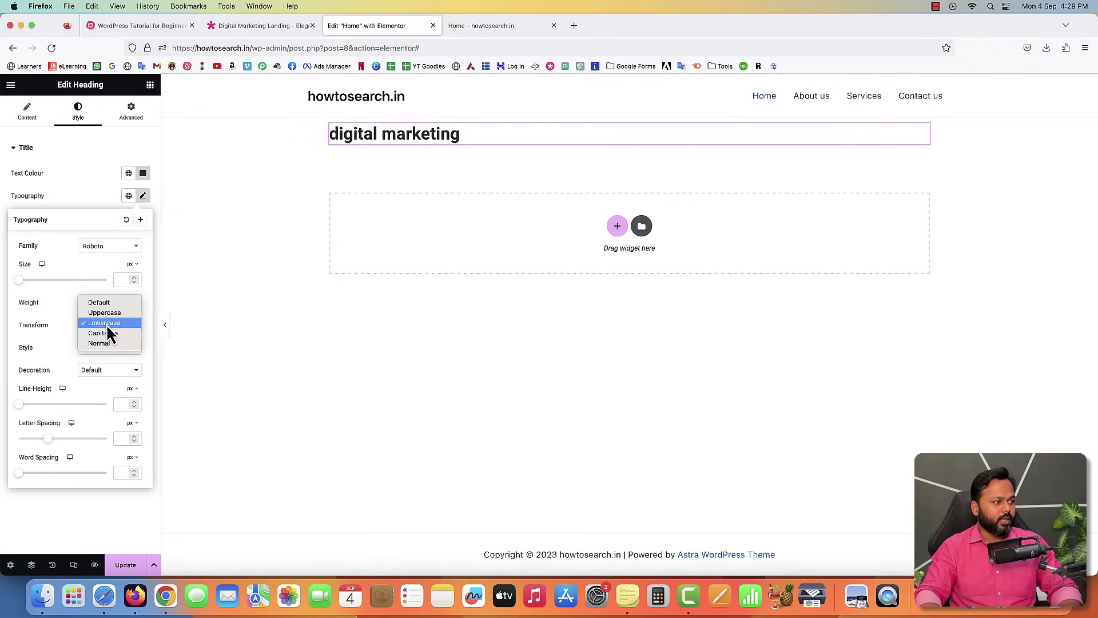
click(105, 336)
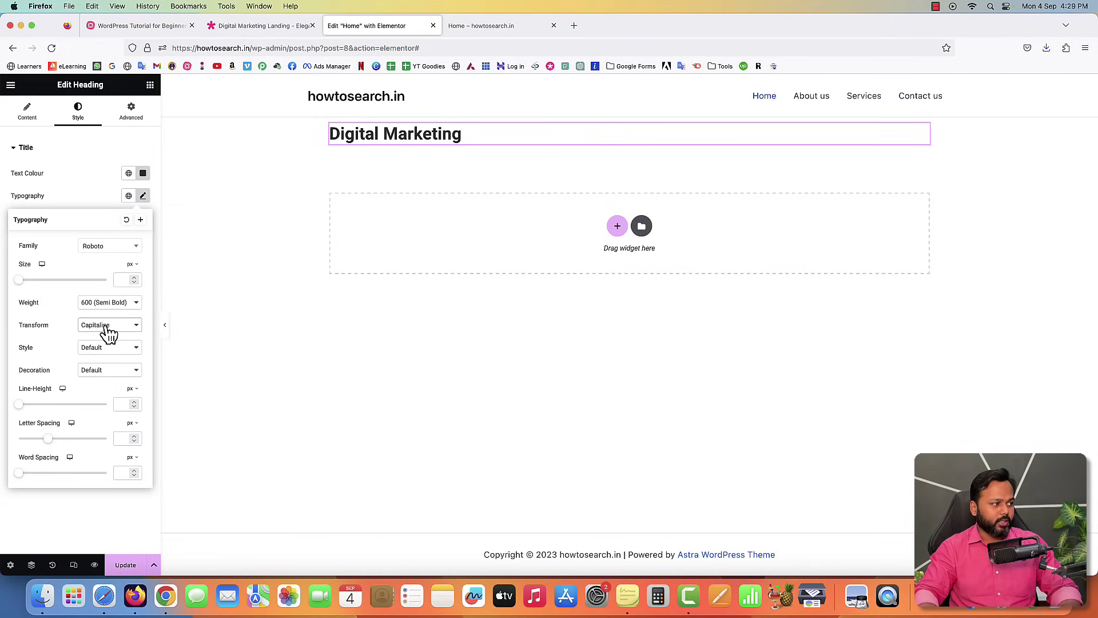
click(106, 328)
click(104, 303)
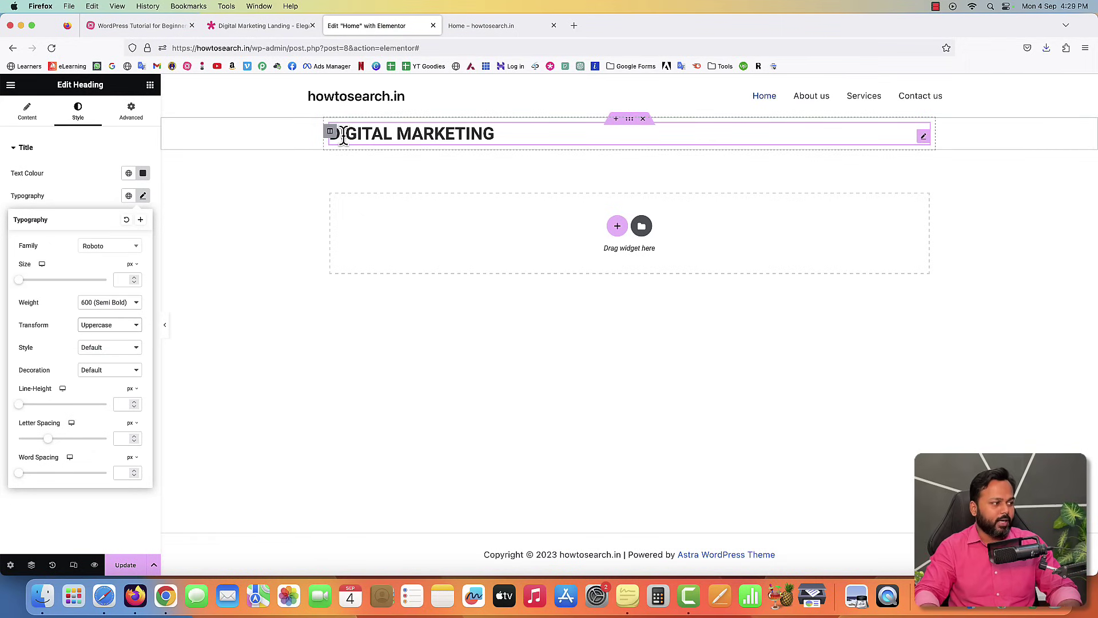
click(316, 28)
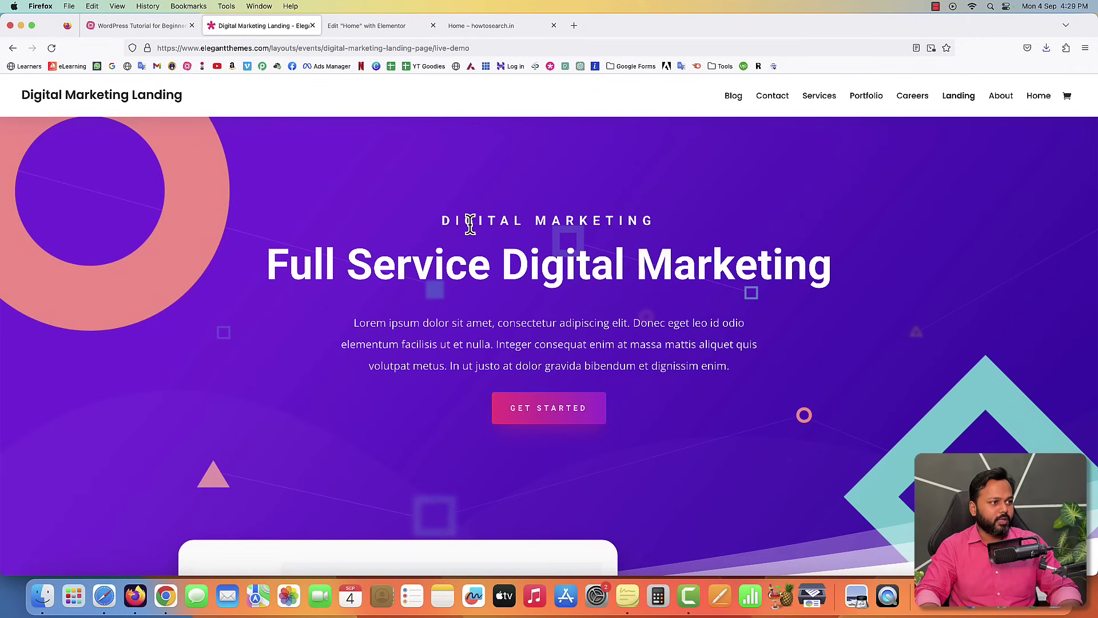
click(368, 27)
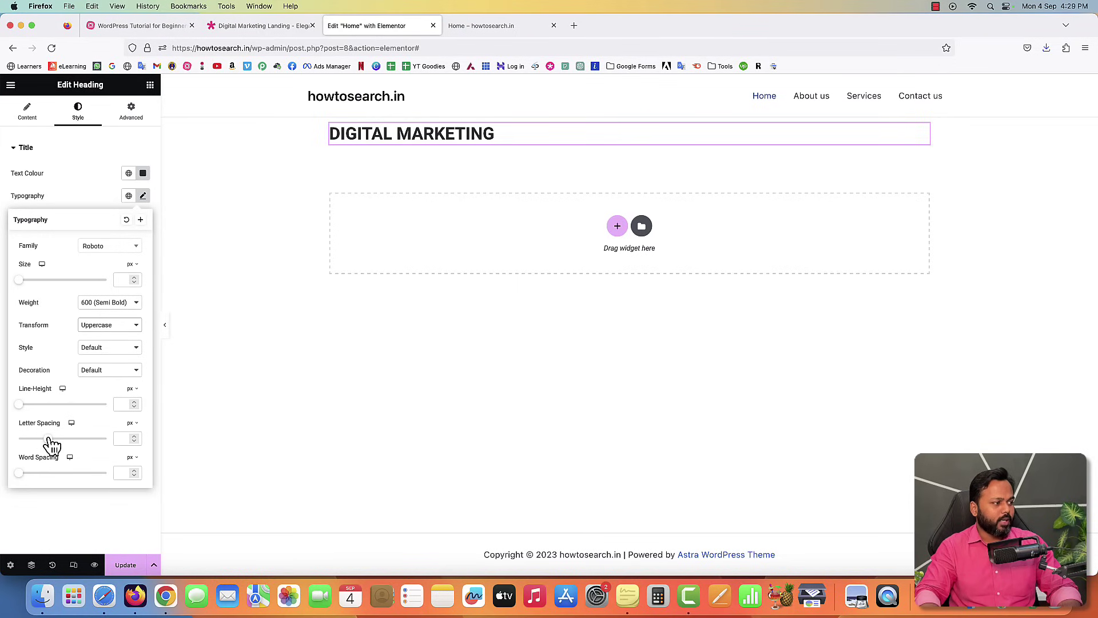
- Give the heading 7.6 letter spacing, size 26 and the Roboto Condensed font
click(133, 436)
drag(134, 438, 133, 438)
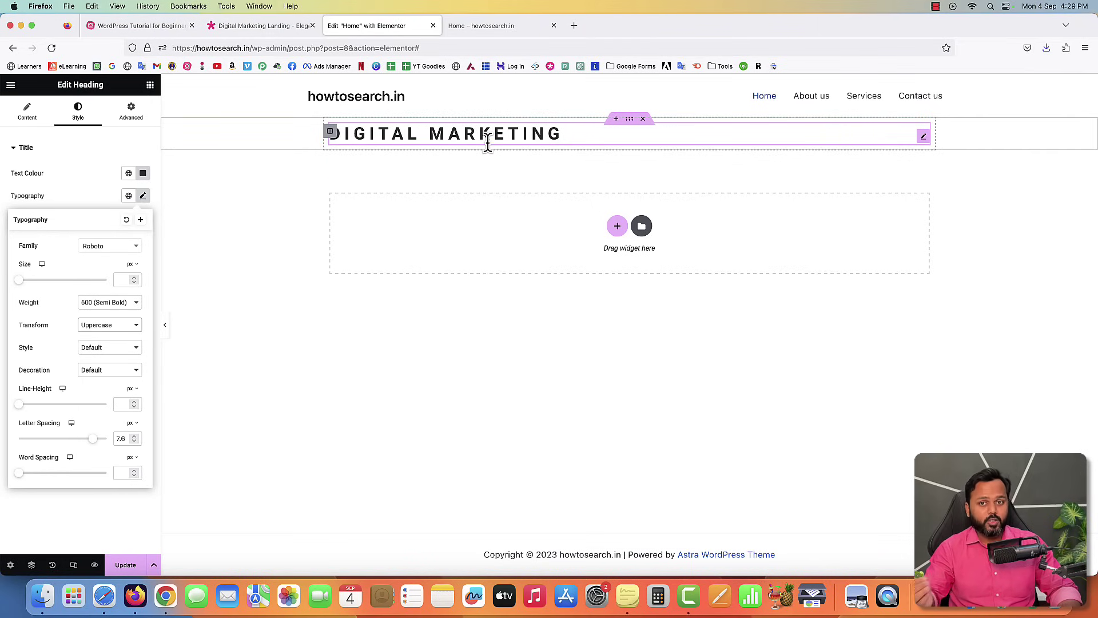
mouse_move(21, 286)
mouse_down()
mouse_move(43, 288)
mouse_move(32, 289)
mouse_up()
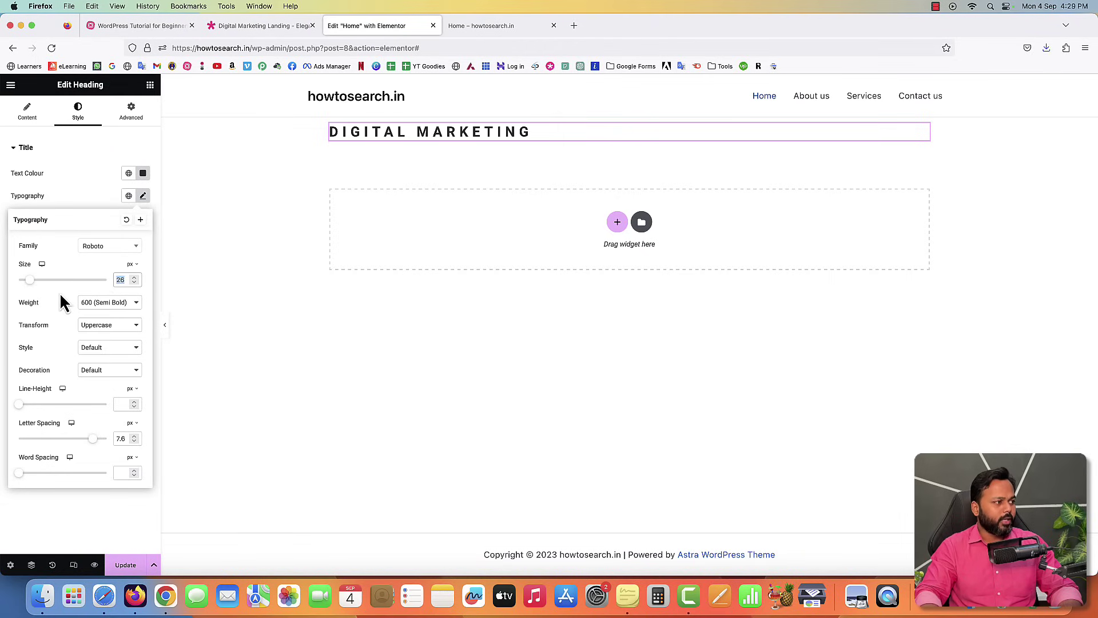
click(109, 251)
click(111, 319)
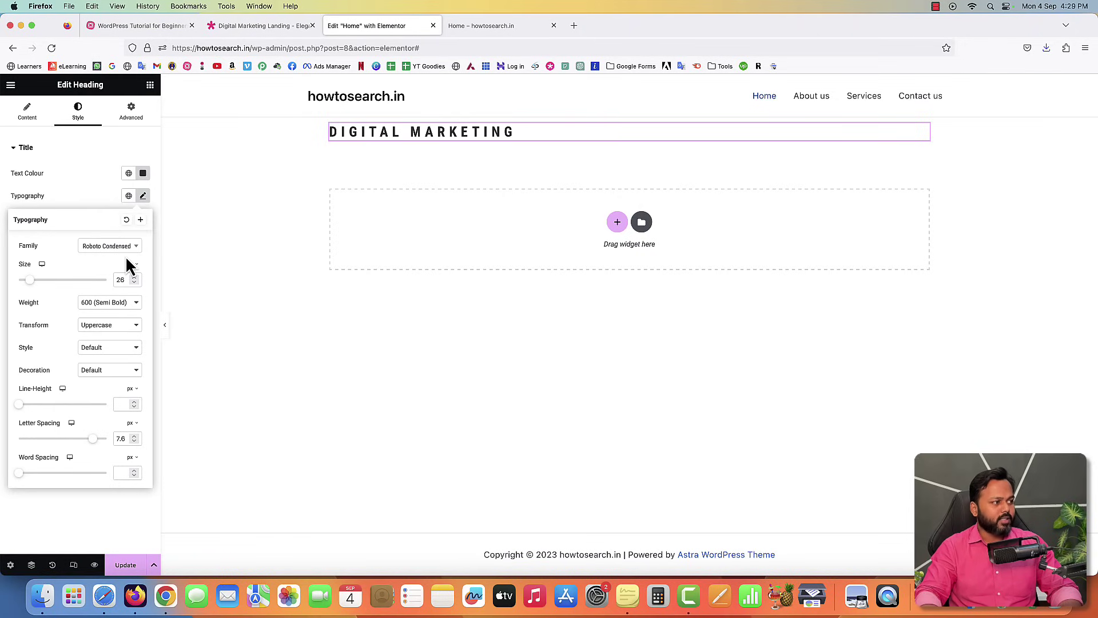
click(89, 178)
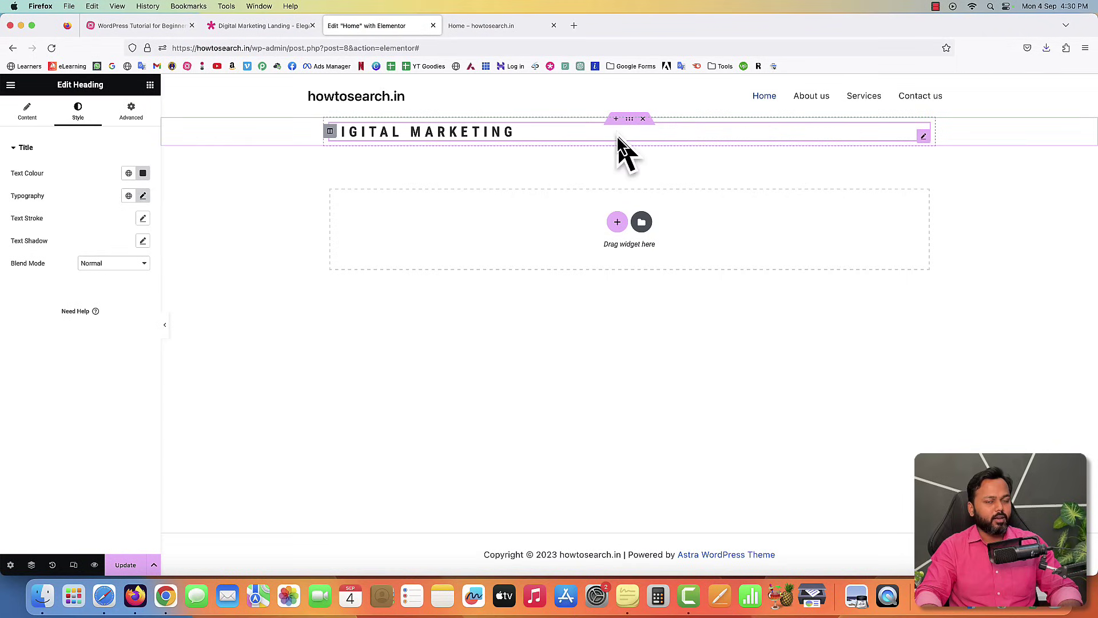
- Try right and justify alignment on the DIGITAL MARKETING heading, then settle on centred
click(29, 112)
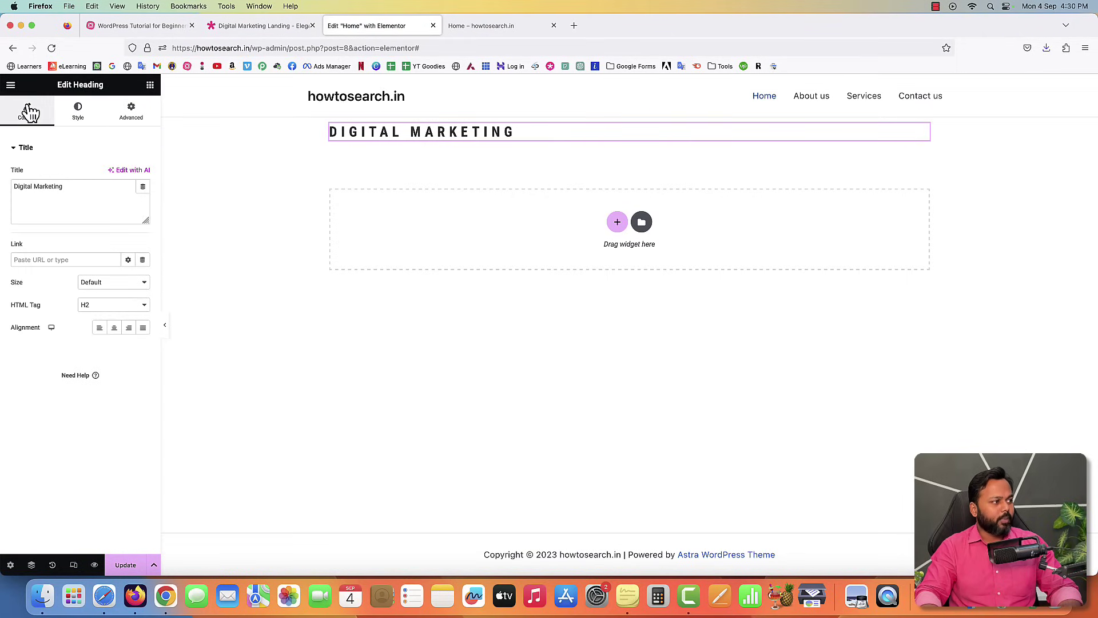
click(114, 329)
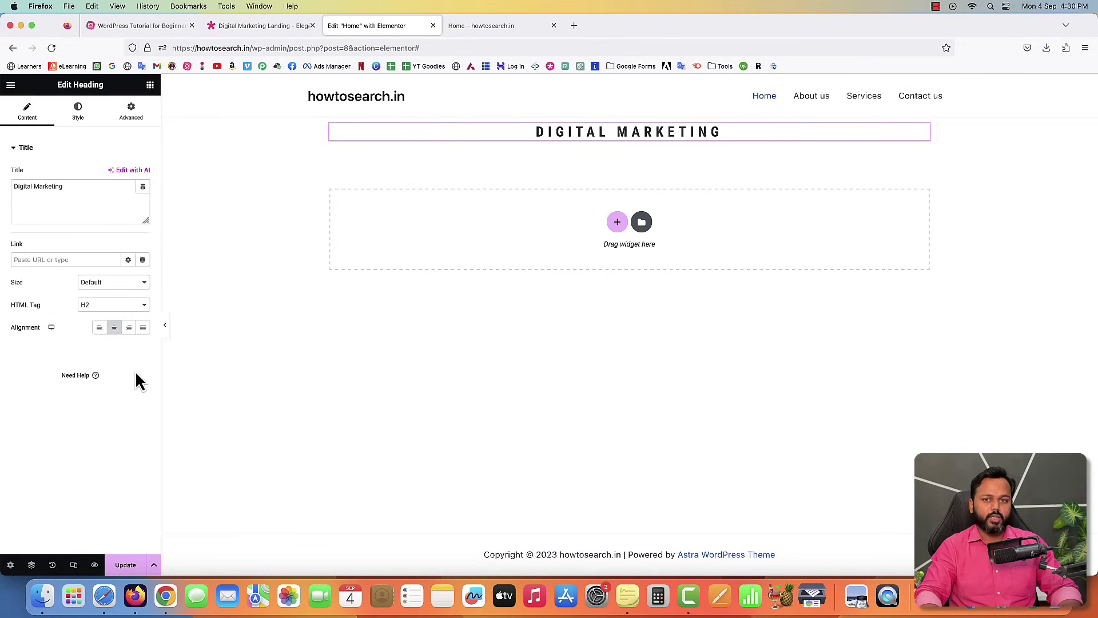
click(129, 329)
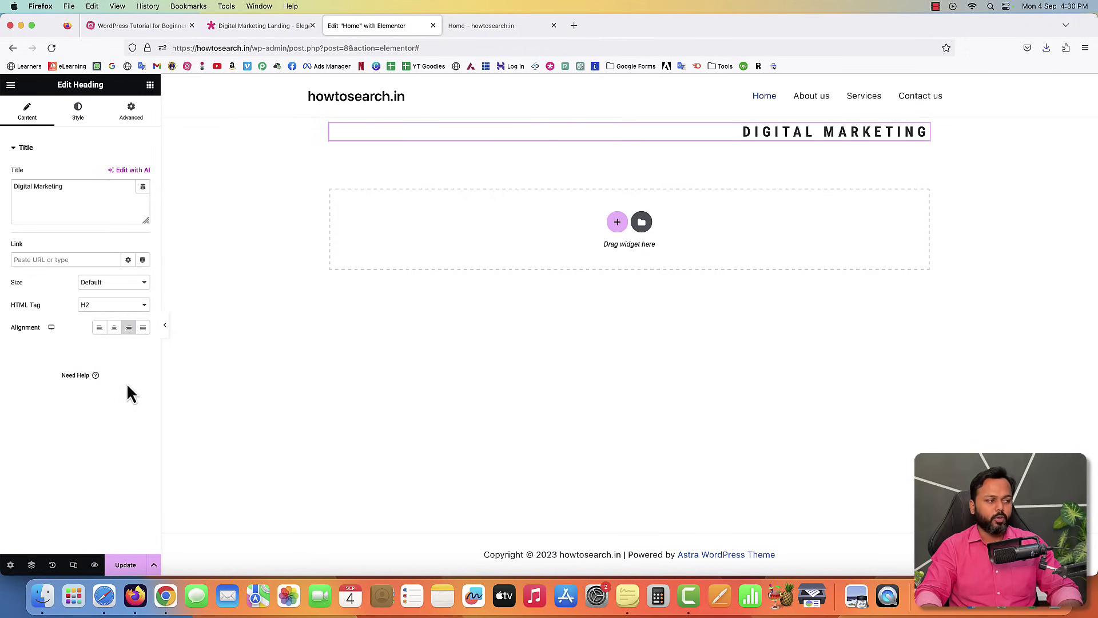
click(143, 328)
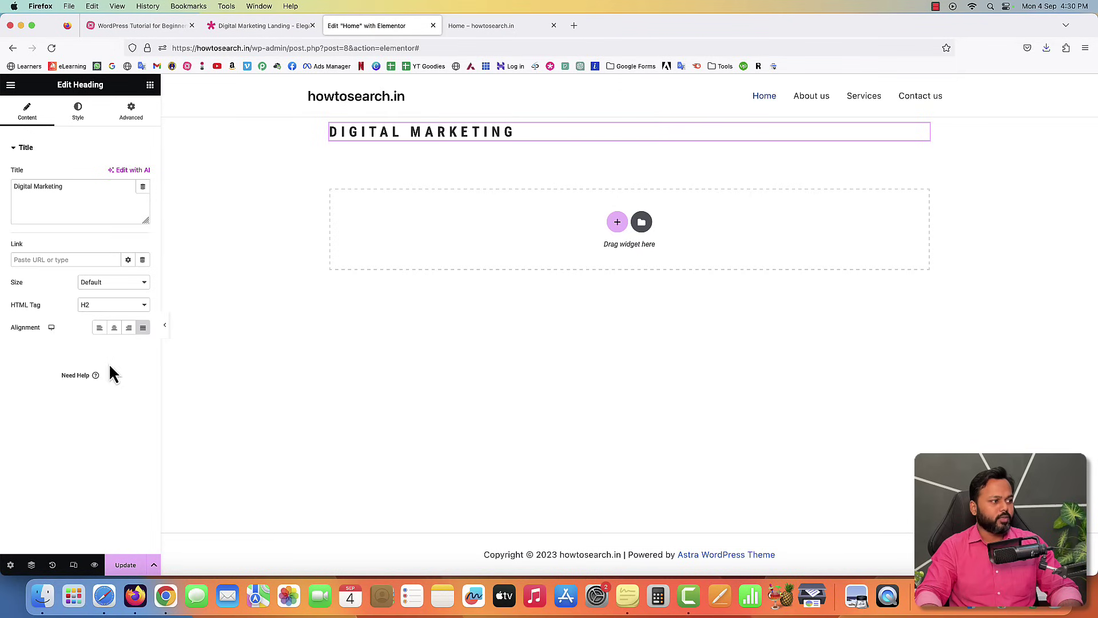
click(116, 330)
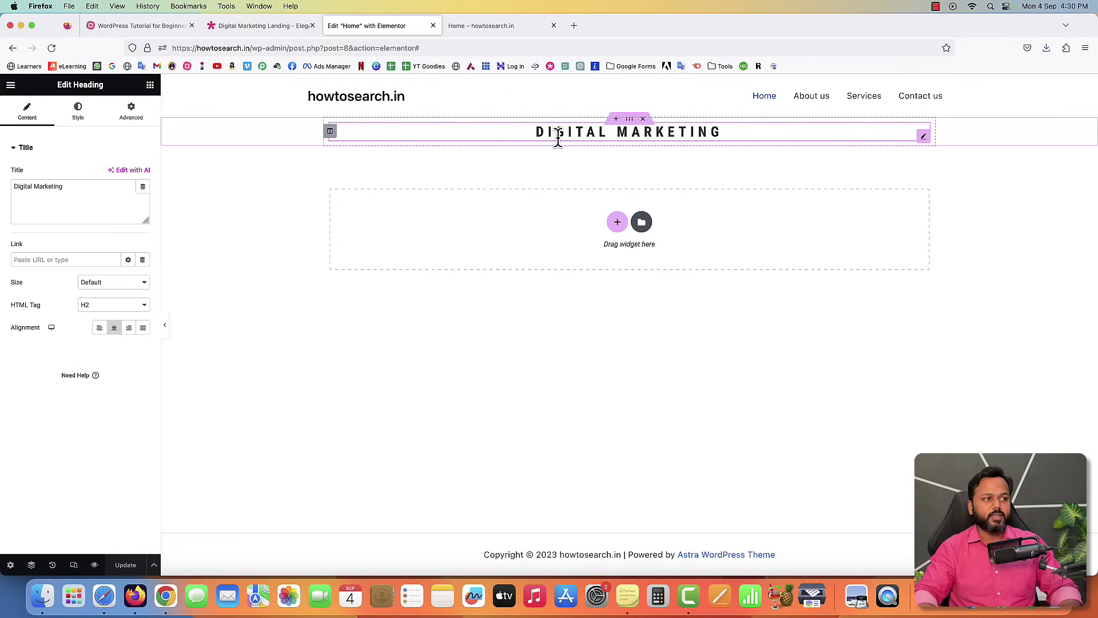
- Reload the live Home page to check the styled DIGITAL MARKETING heading
click(457, 26)
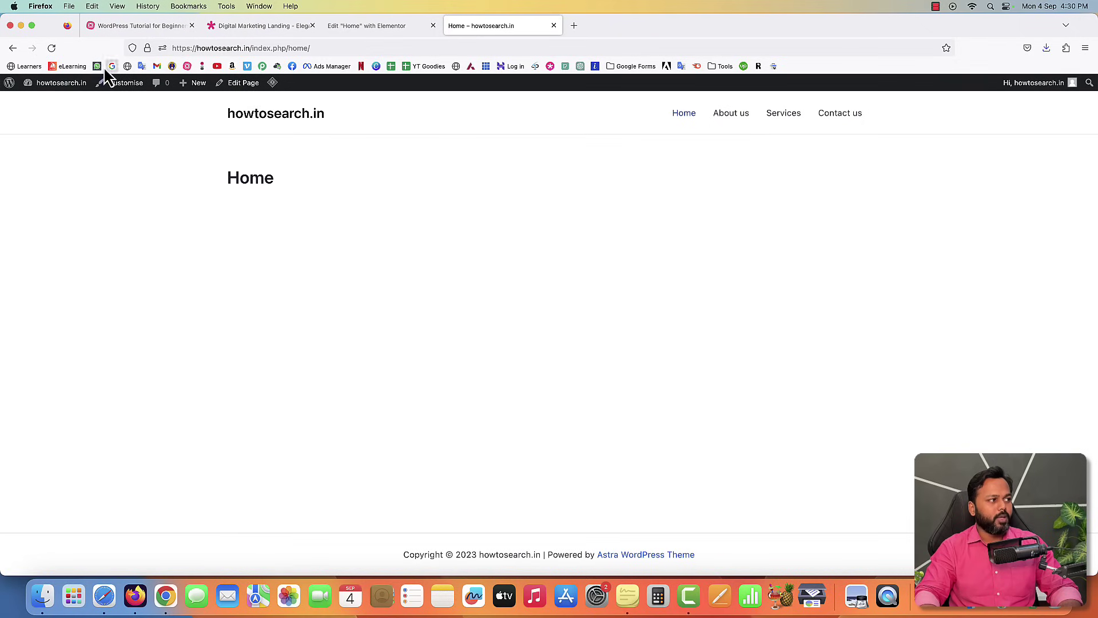
click(52, 47)
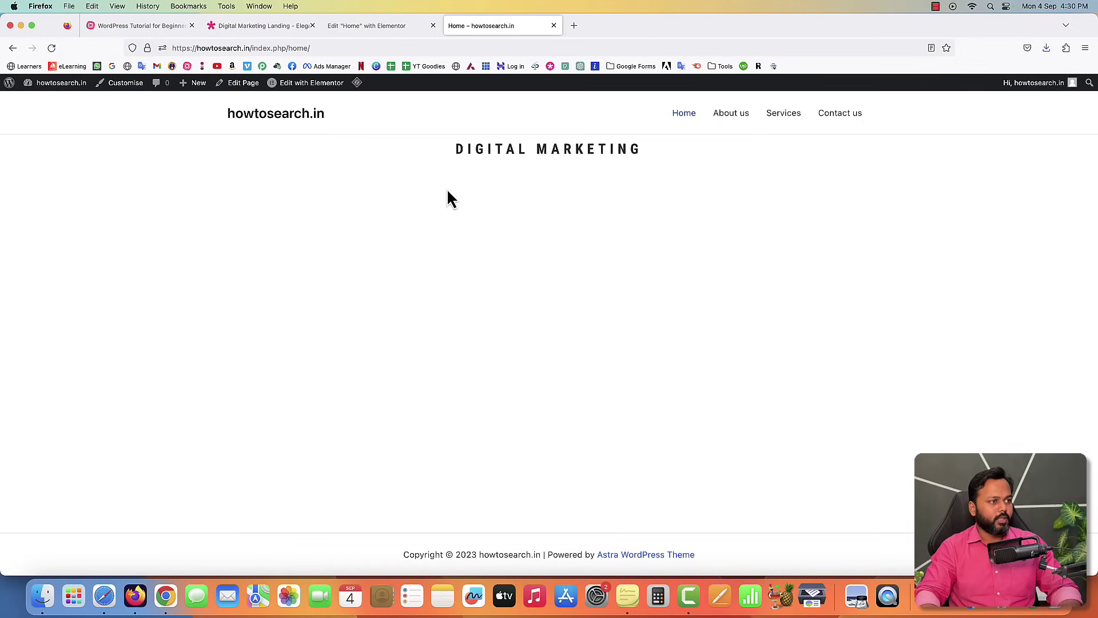
drag(506, 149, 610, 147)
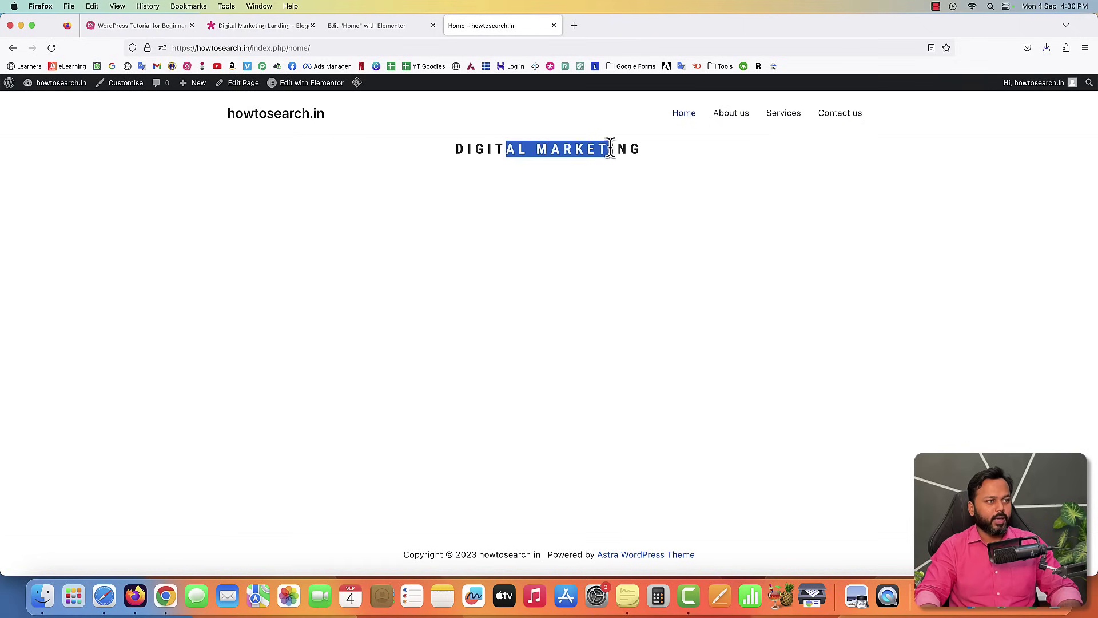
click(478, 355)
- Select the reference demo's Full Service Digital Marketing heading for copying
click(242, 26)
drag(267, 263, 822, 271)
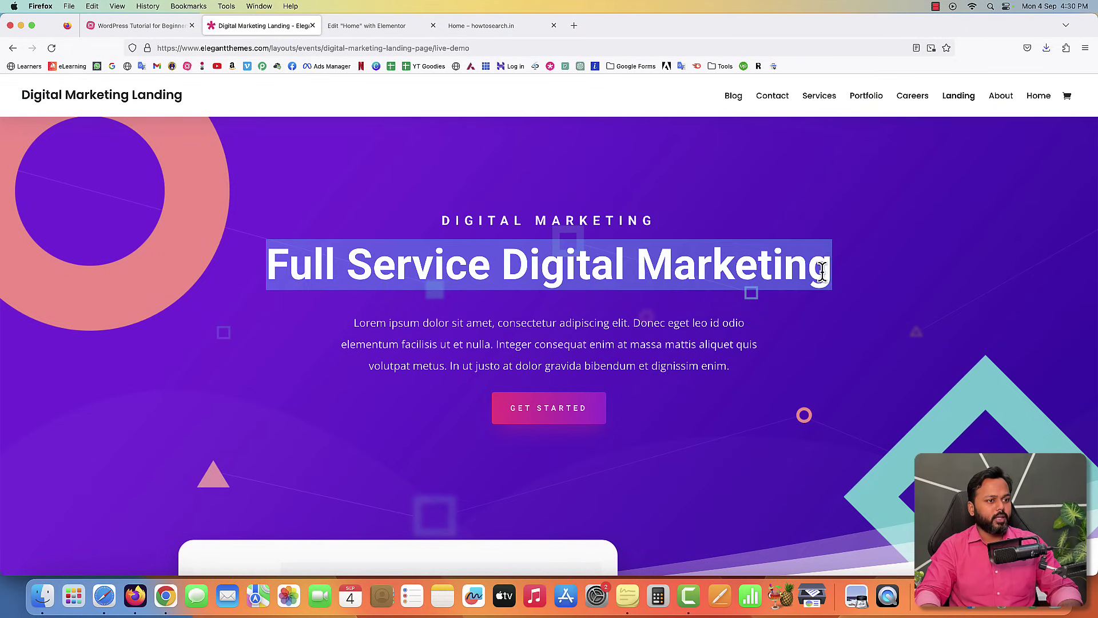
right_click(786, 267)
- Copy the demo heading, duplicate DIGITAL MARKETING, and retitle the copy Full Service Digital Marketing
click(800, 273)
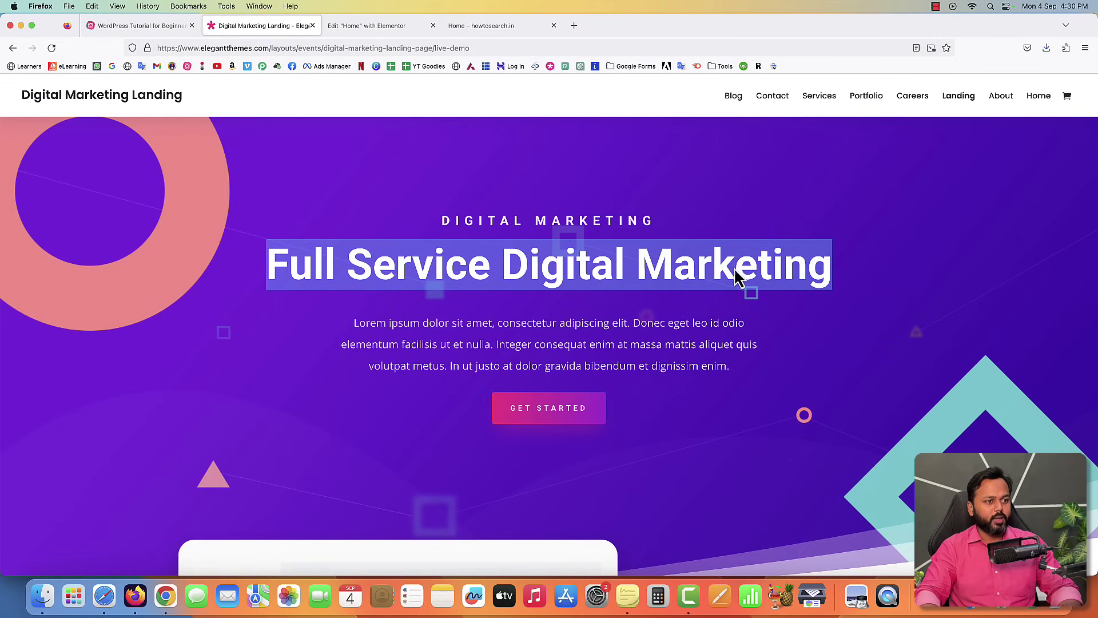
click(382, 29)
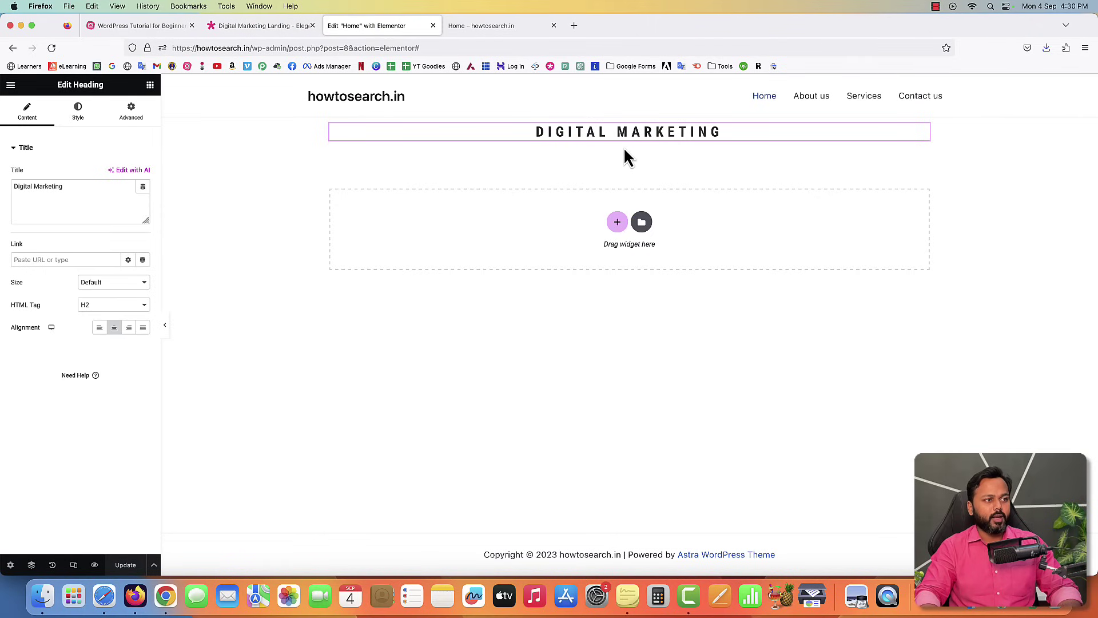
click(149, 86)
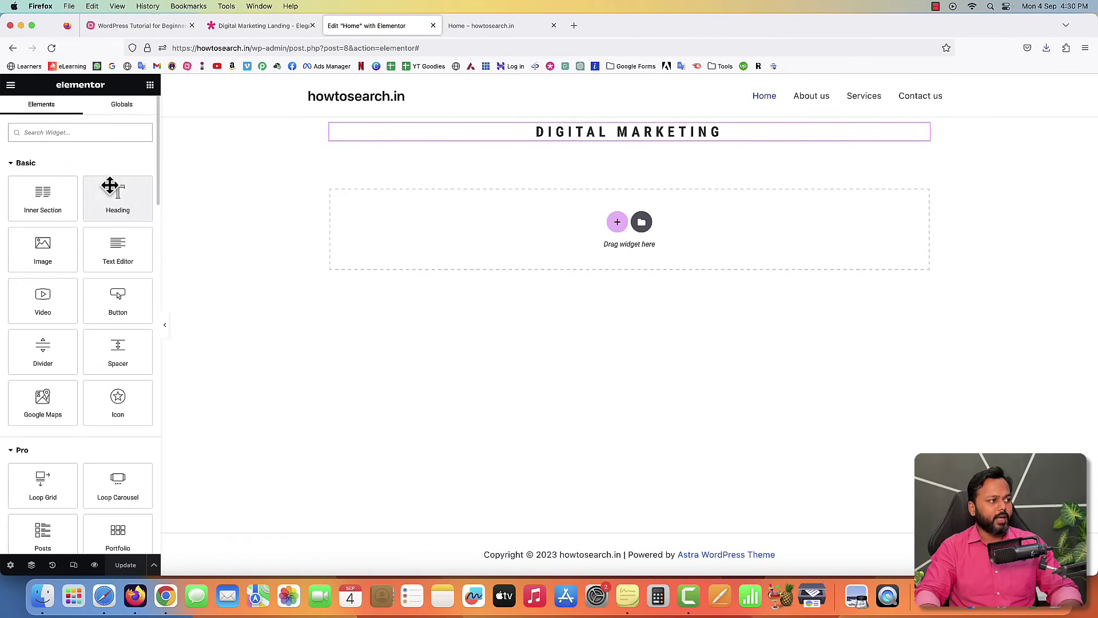
right_click(588, 133)
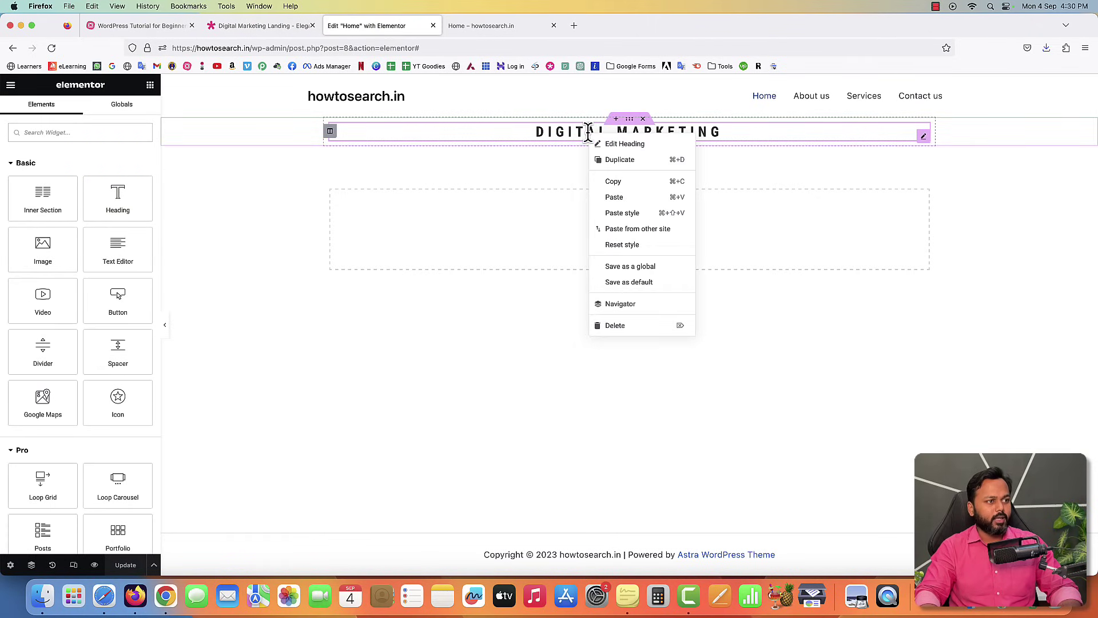
click(622, 159)
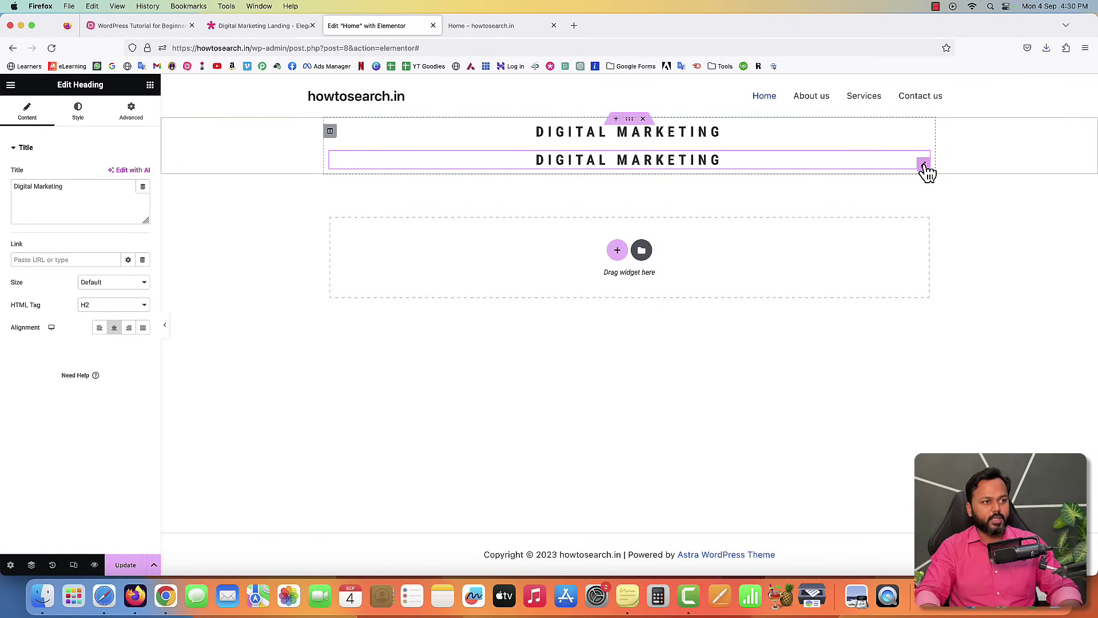
drag(101, 193, 20, 186)
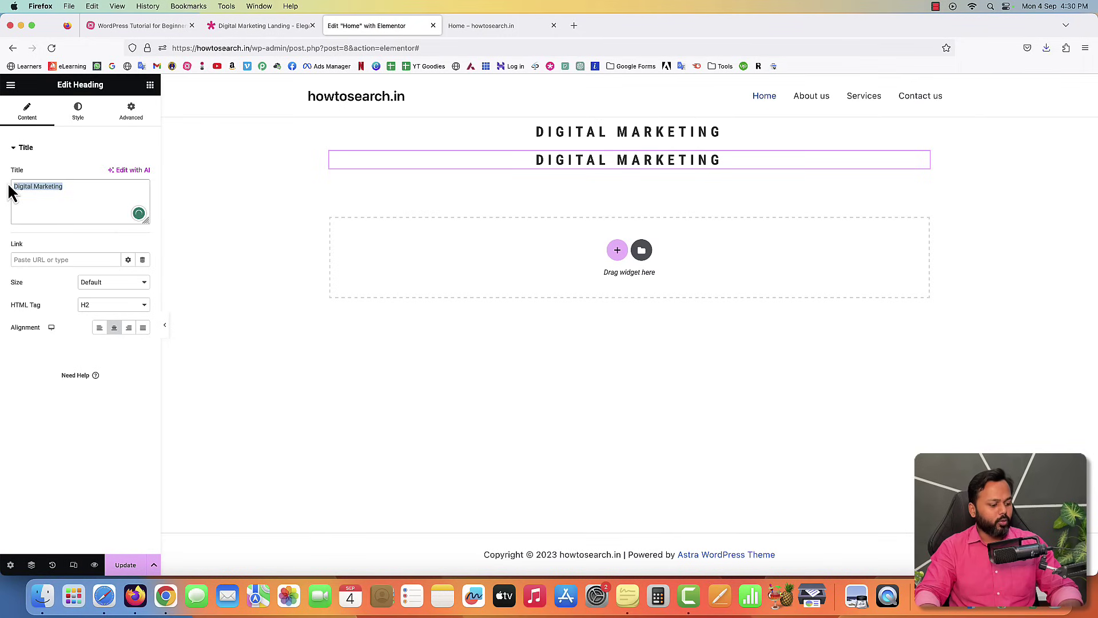
key(super+v)
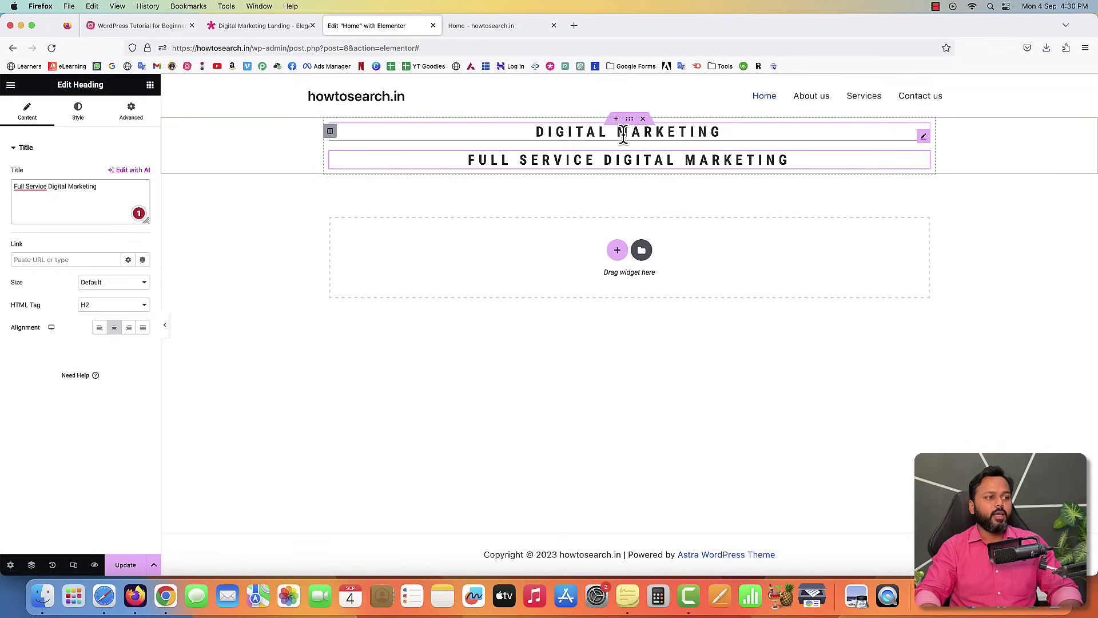
click(78, 111)
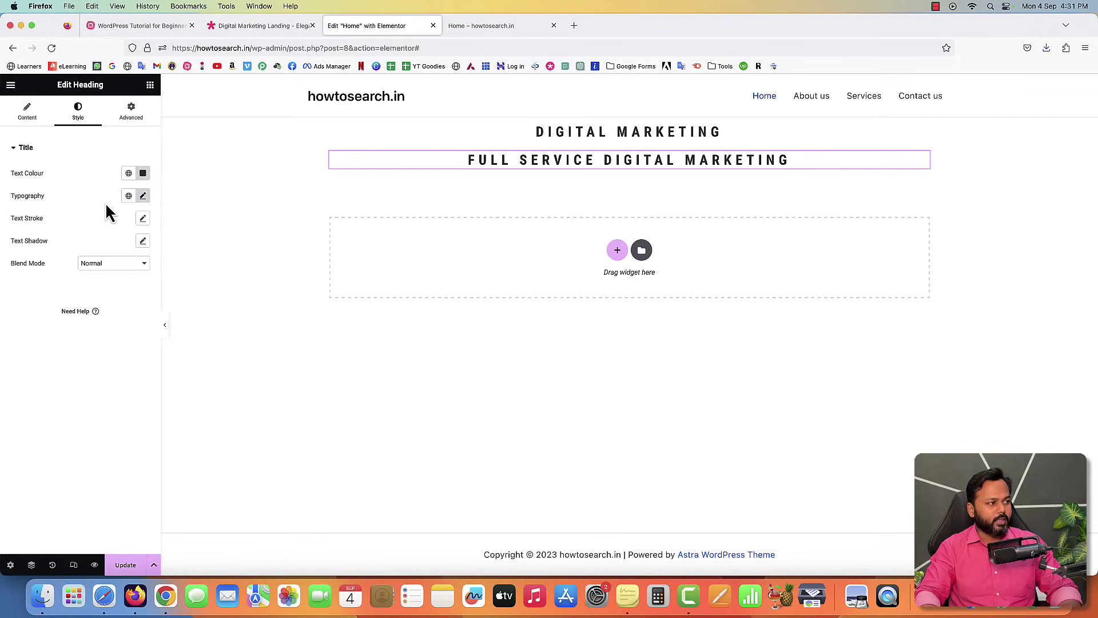
- Set the second heading's typography to Roboto, default transform, no letter spacing, about 62 px
click(143, 196)
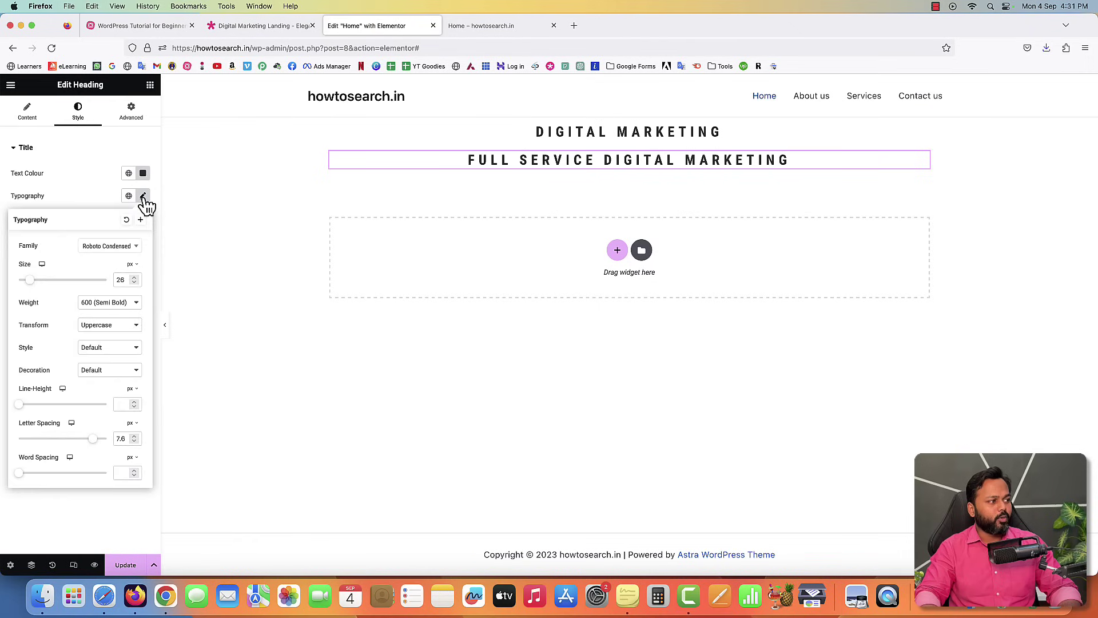
click(109, 246)
click(97, 290)
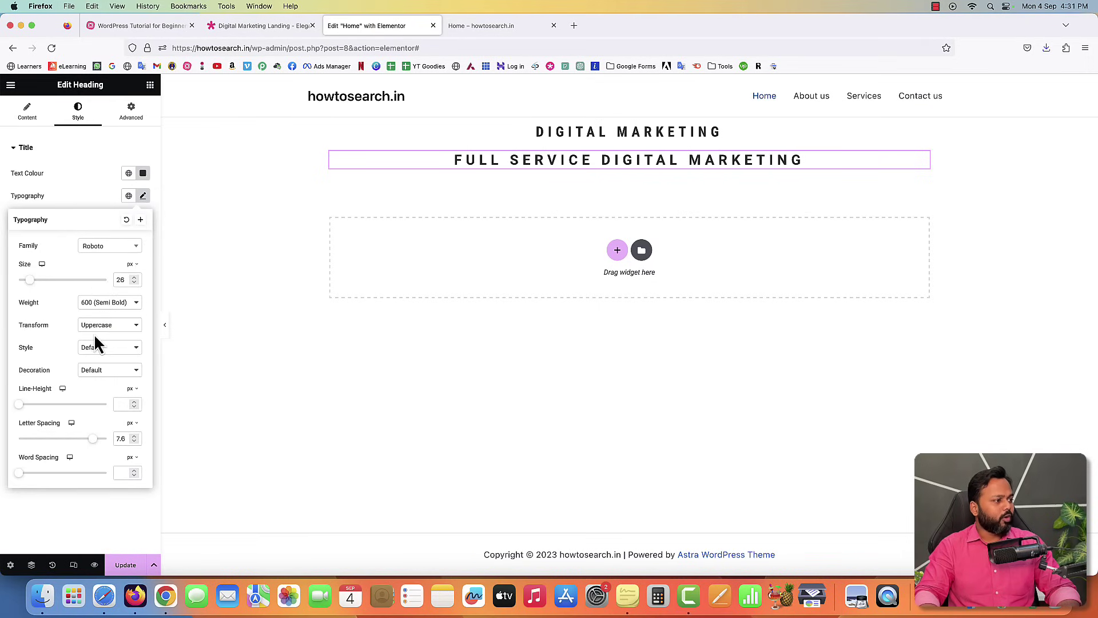
click(116, 331)
click(104, 311)
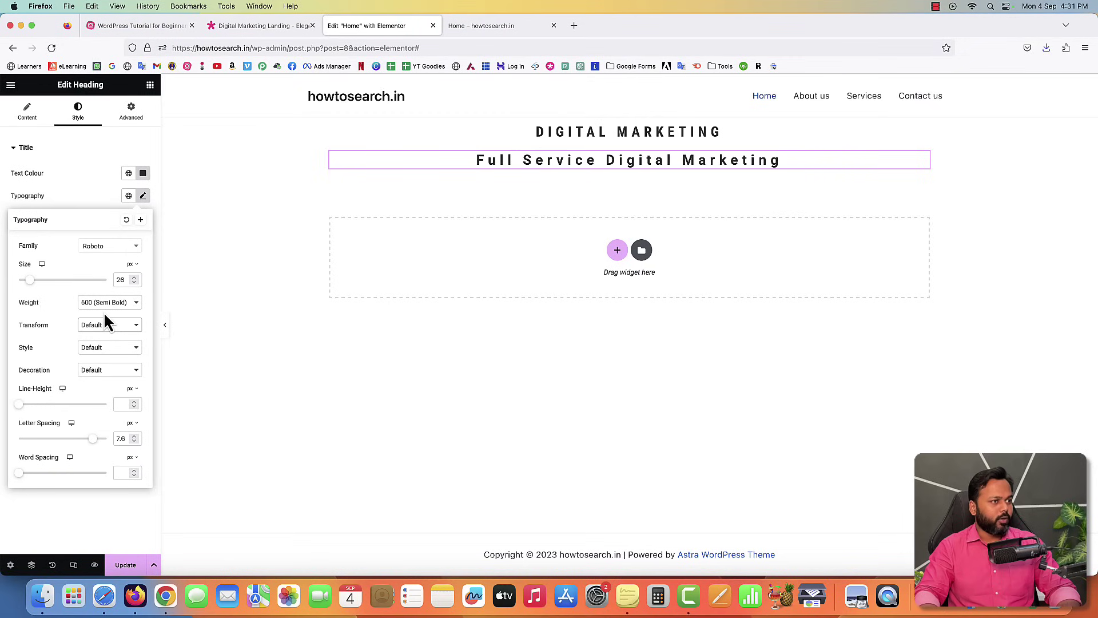
drag(98, 441, 76, 445)
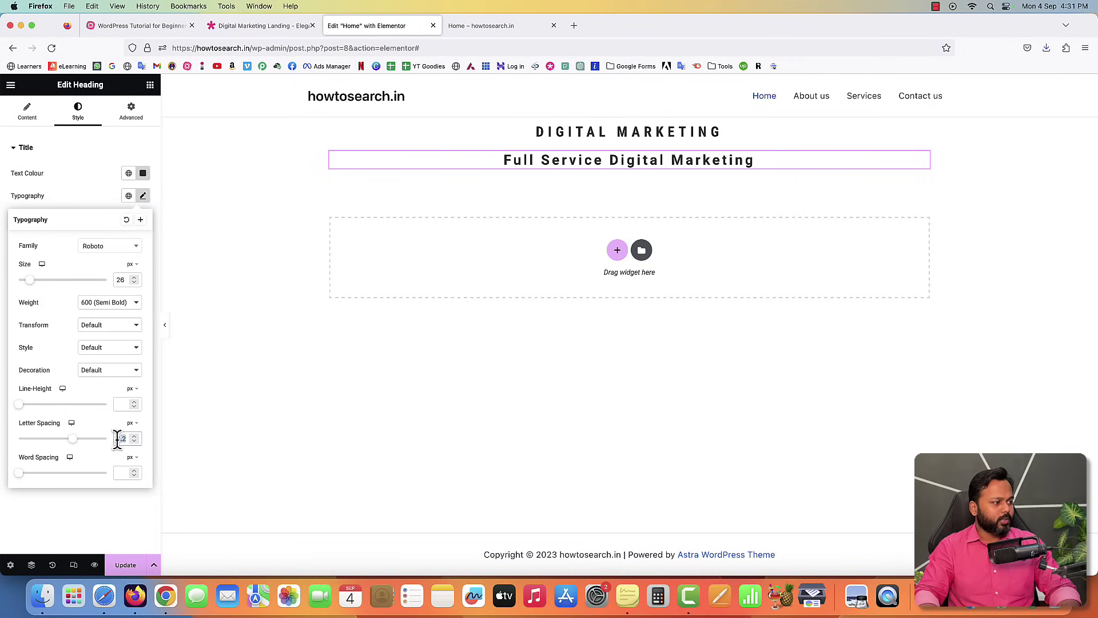
key(BackSpace)
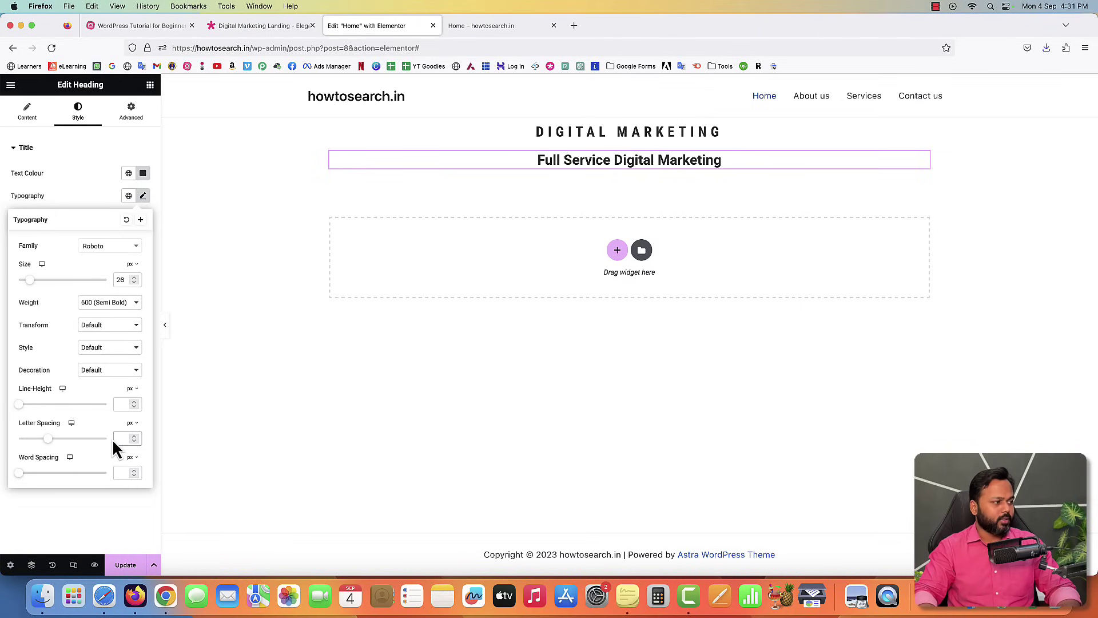
drag(32, 286, 50, 288)
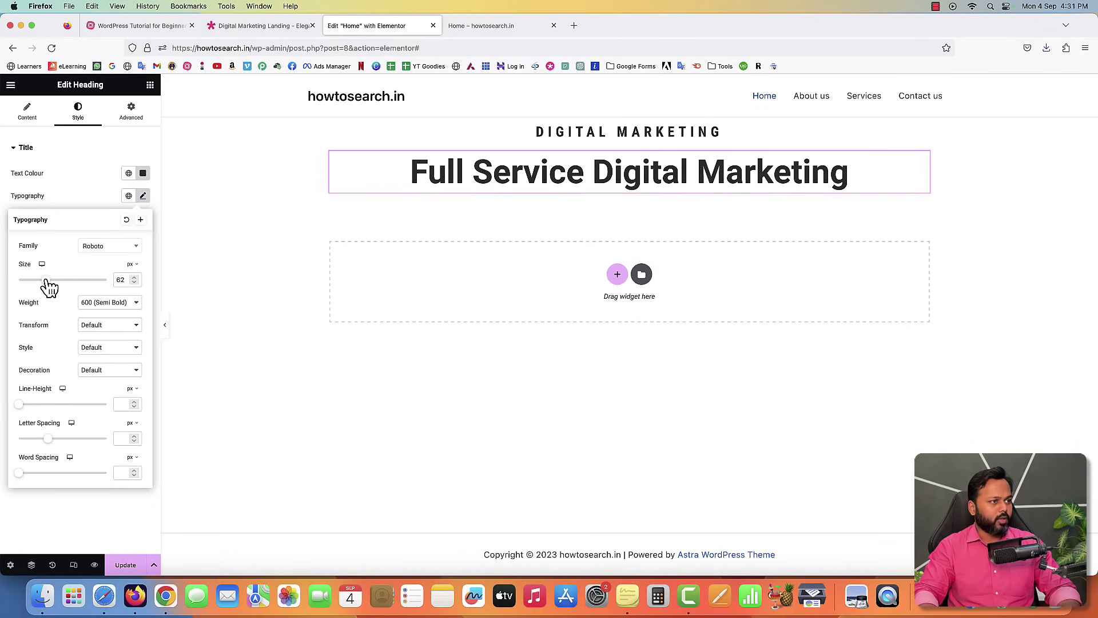
click(226, 24)
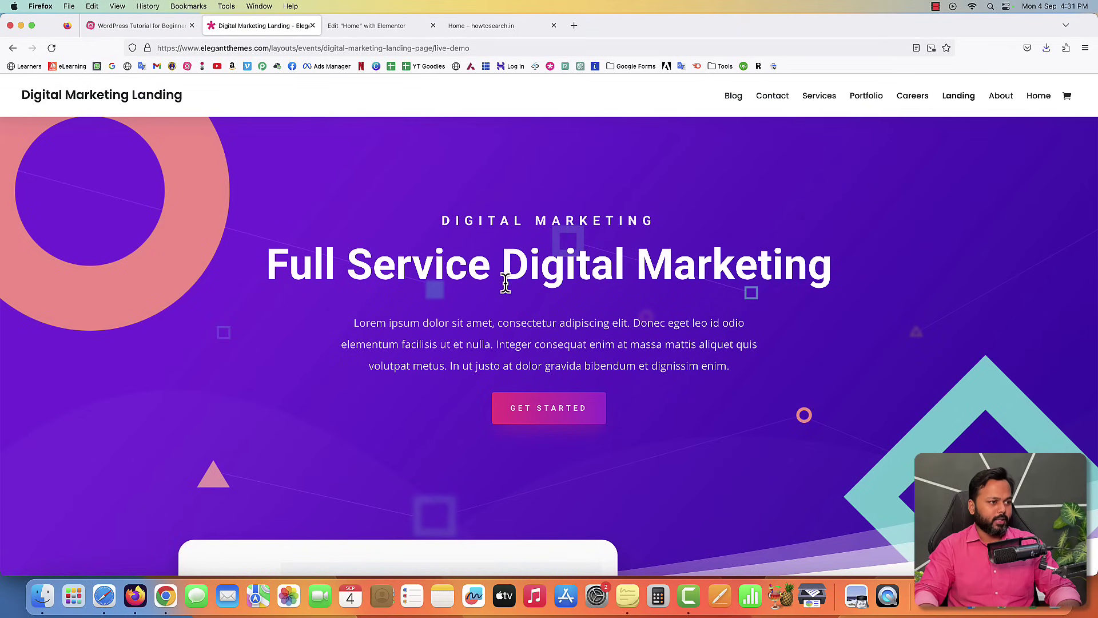
- Copy the reference demo's hero paragraph and reopen Elementor's widget library
drag(353, 322, 736, 372)
right_click(700, 345)
click(712, 353)
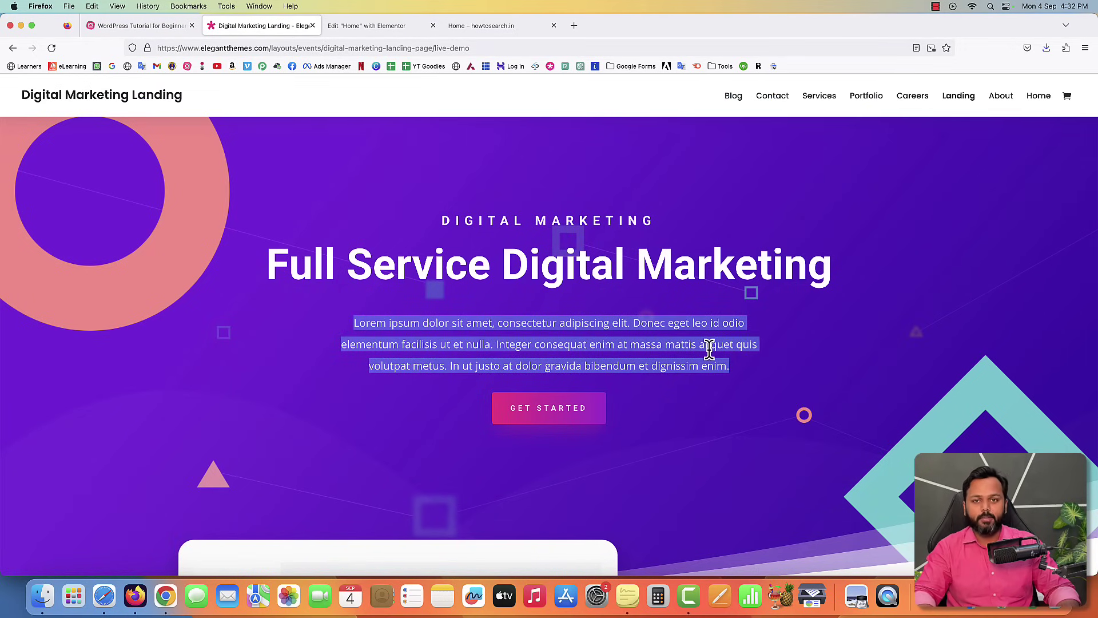
click(656, 343)
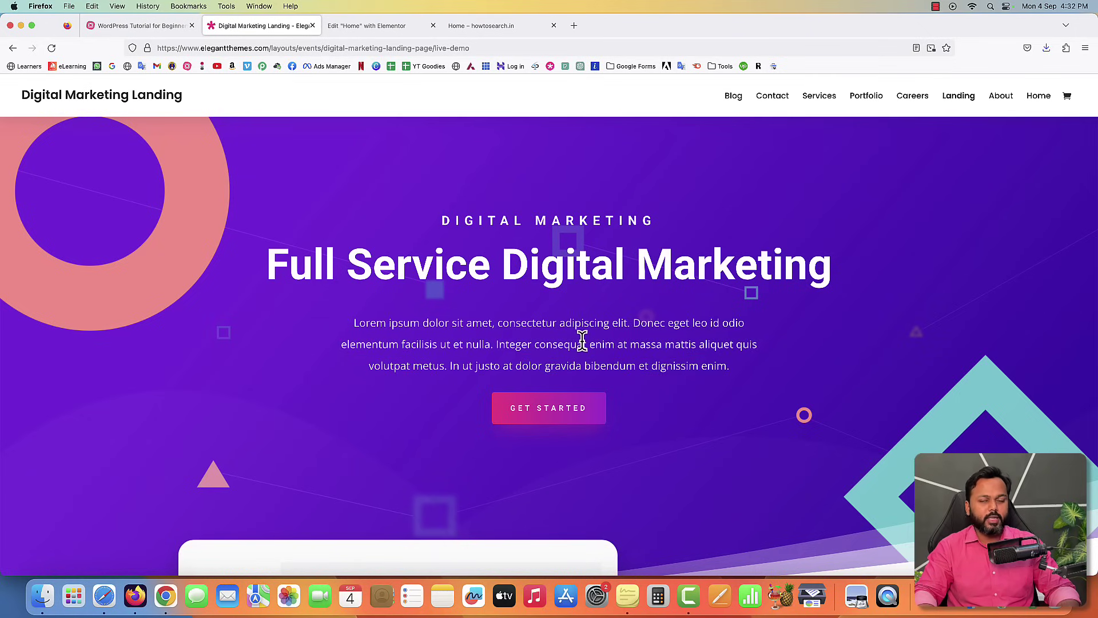
click(416, 26)
click(108, 167)
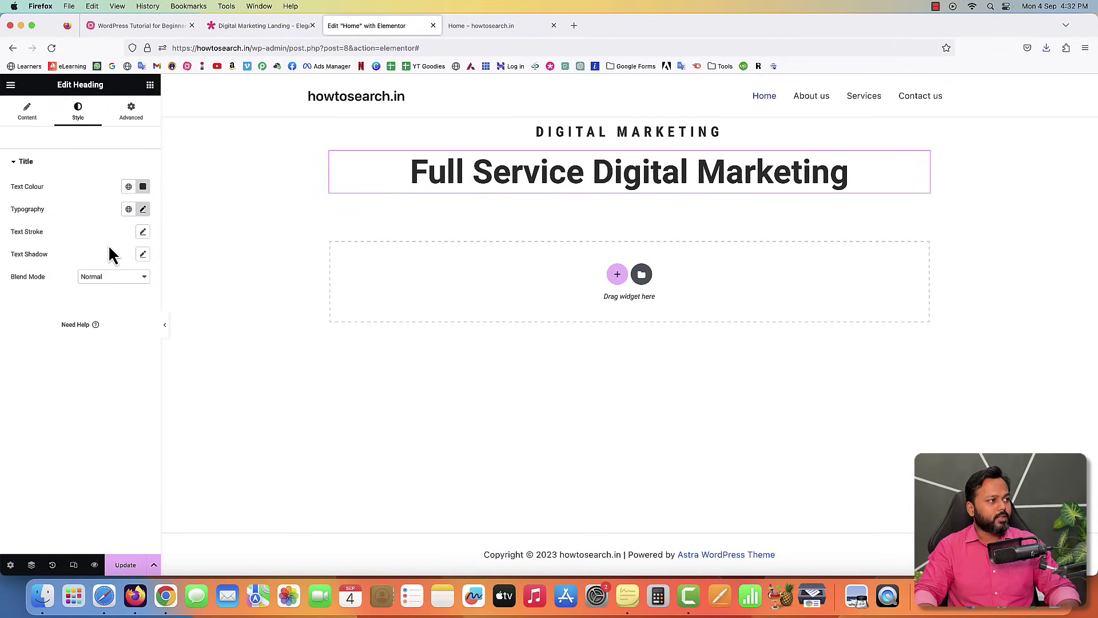
click(154, 87)
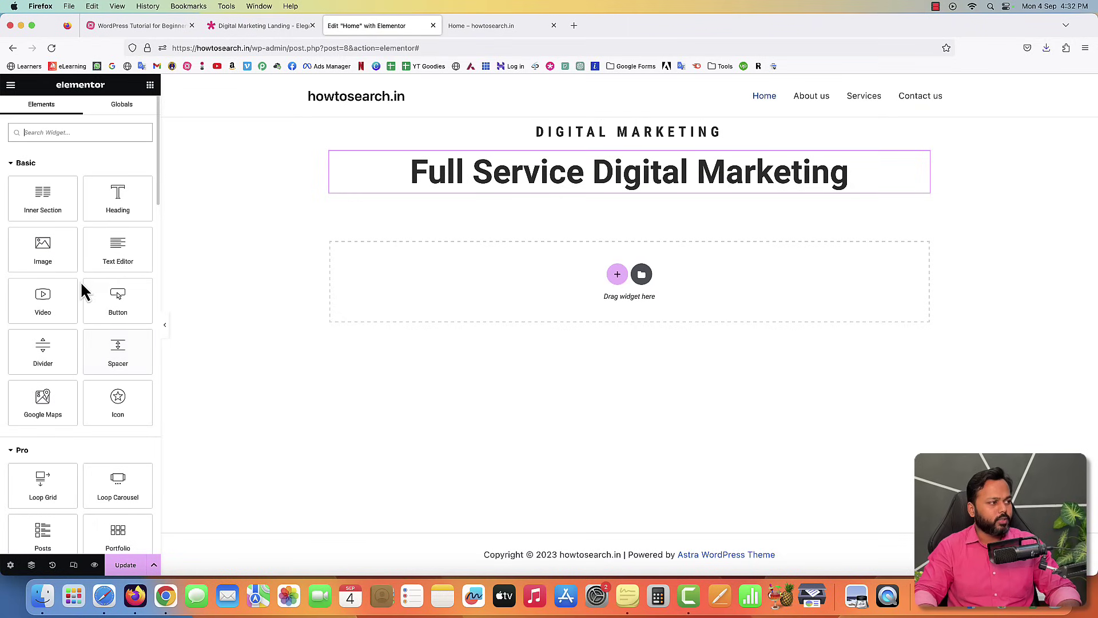
- Add a Text Editor widget below the heading and delete its placeholder Lorem ipsum text
drag(108, 250, 622, 190)
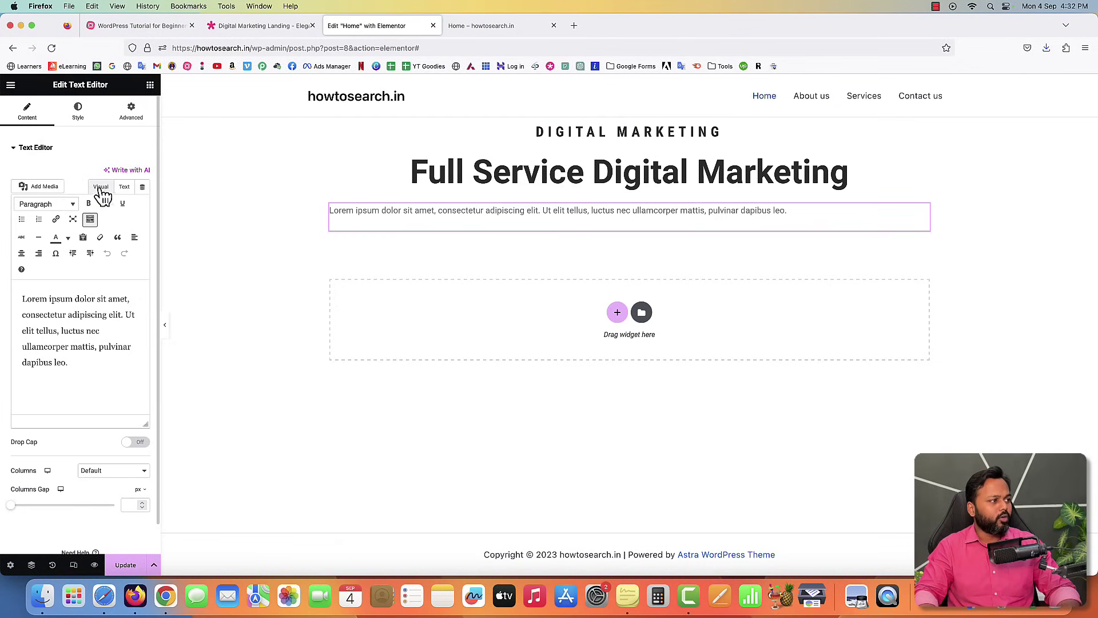
drag(96, 367, 20, 297)
key(BackSpace)
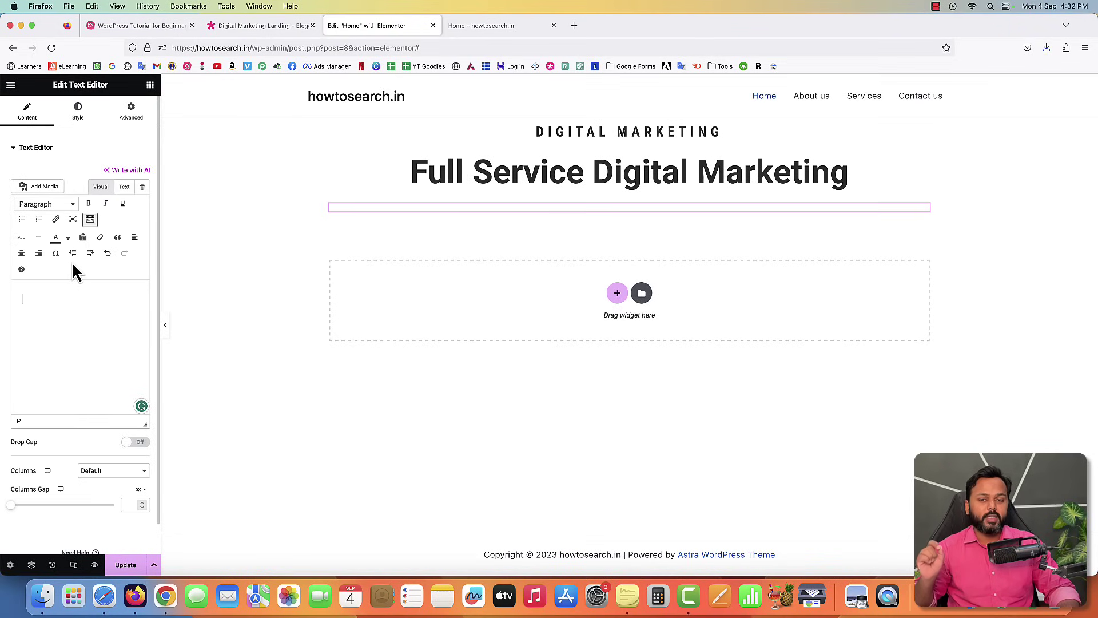
- Copy the demo's hero paragraph and paste it into the Text Editor's HTML view
click(246, 27)
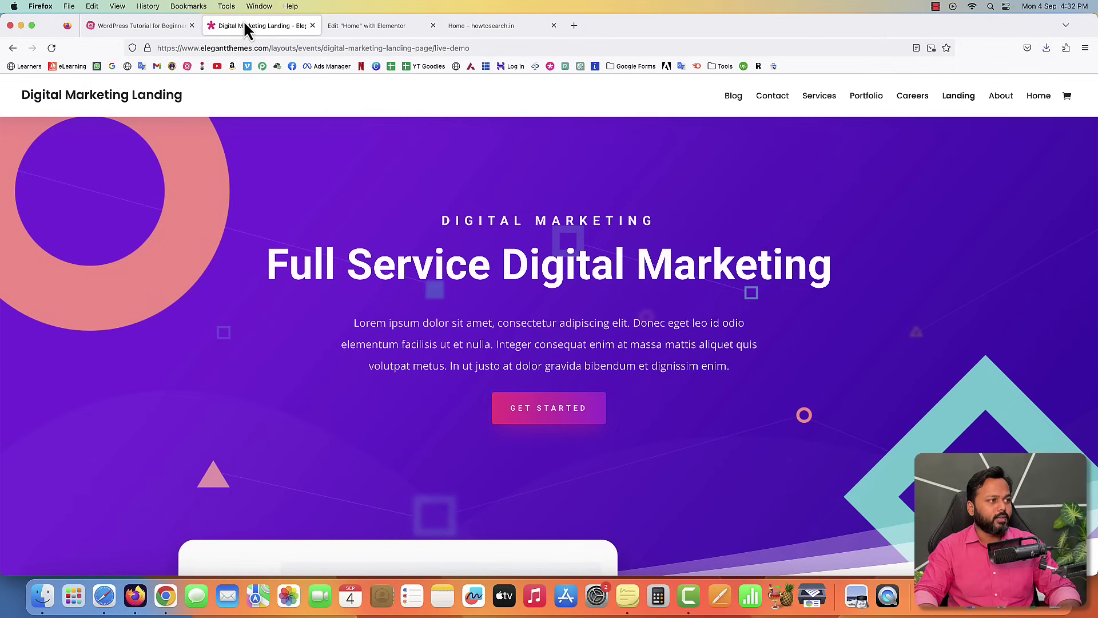
drag(358, 321, 719, 362)
right_click(701, 323)
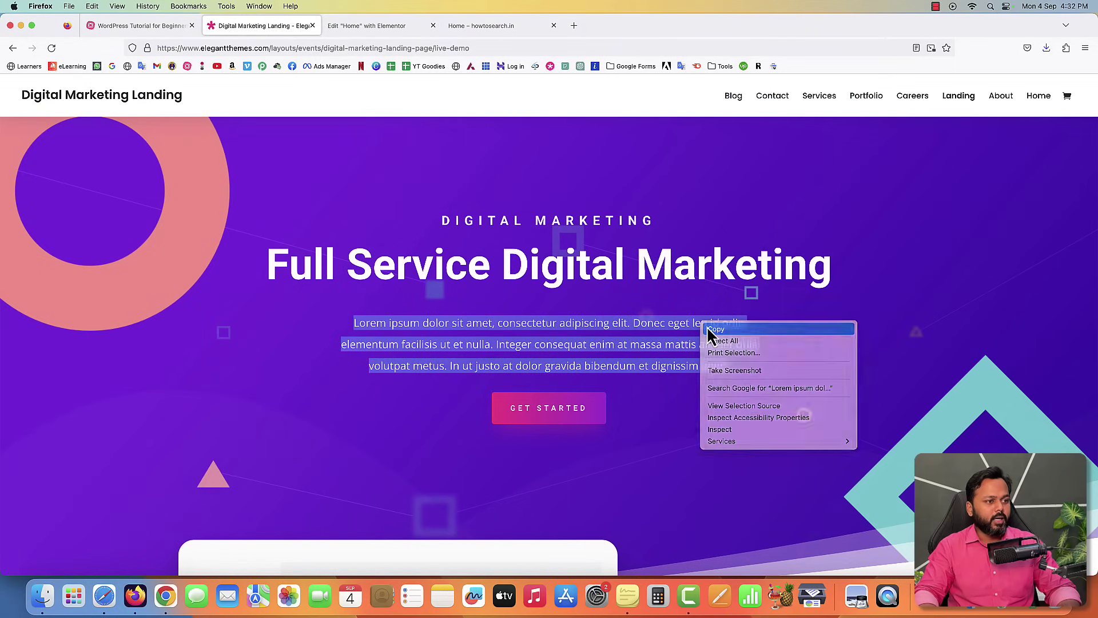
click(707, 329)
click(607, 360)
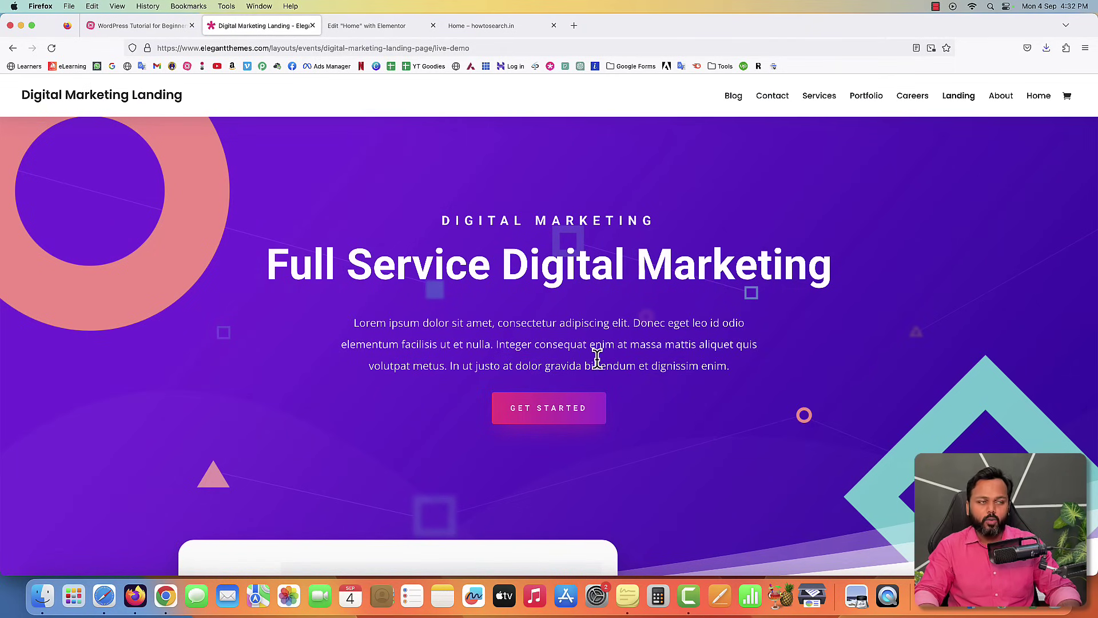
click(364, 27)
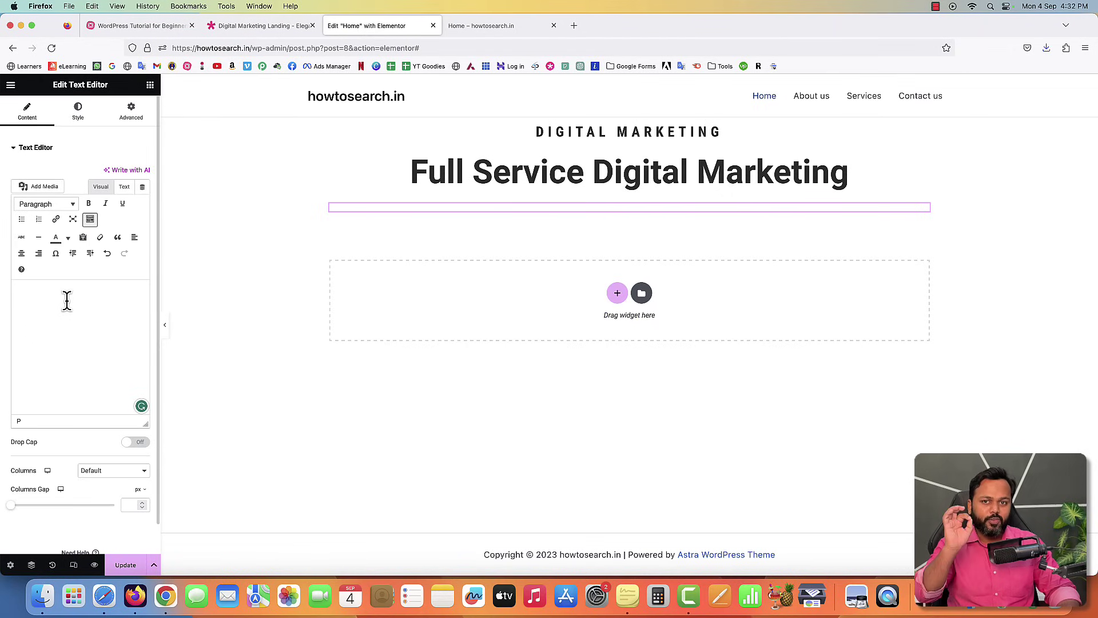
click(125, 190)
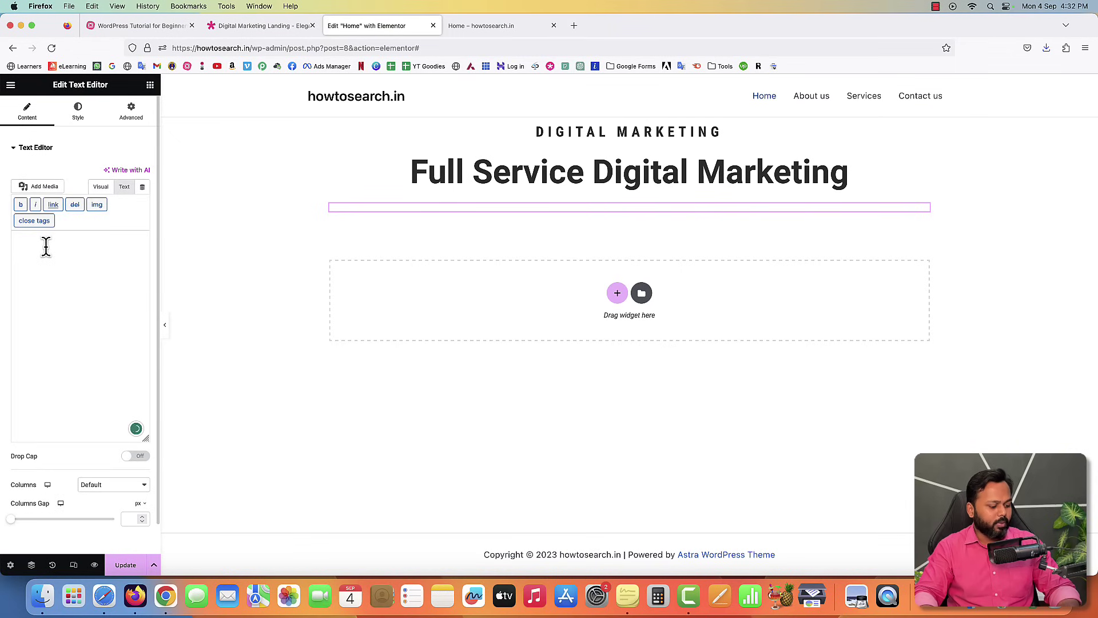
key(super+v)
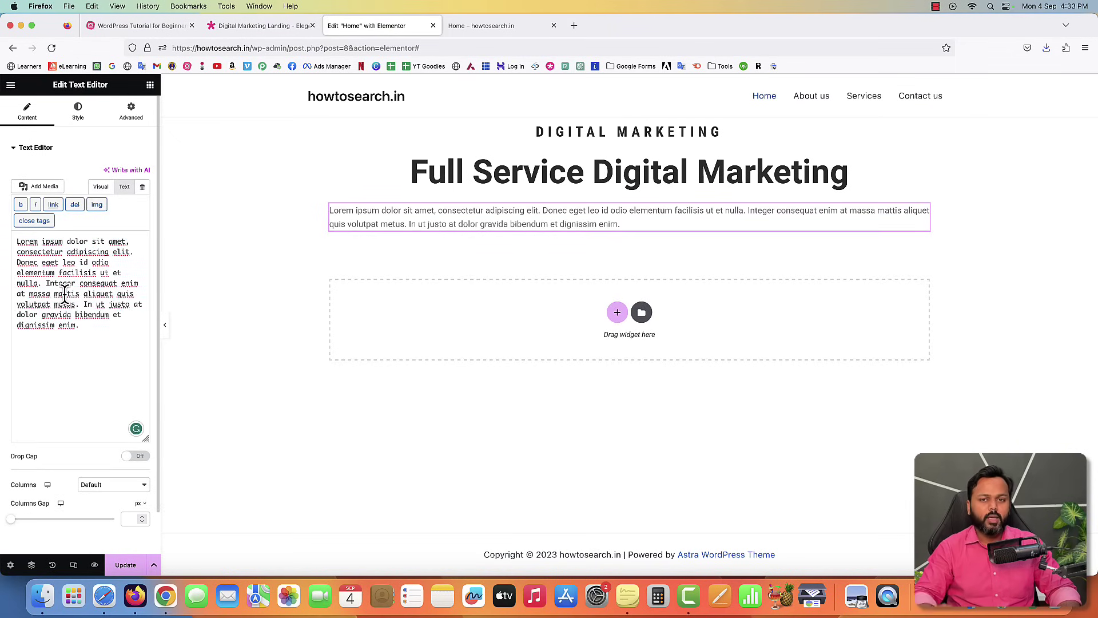
click(100, 187)
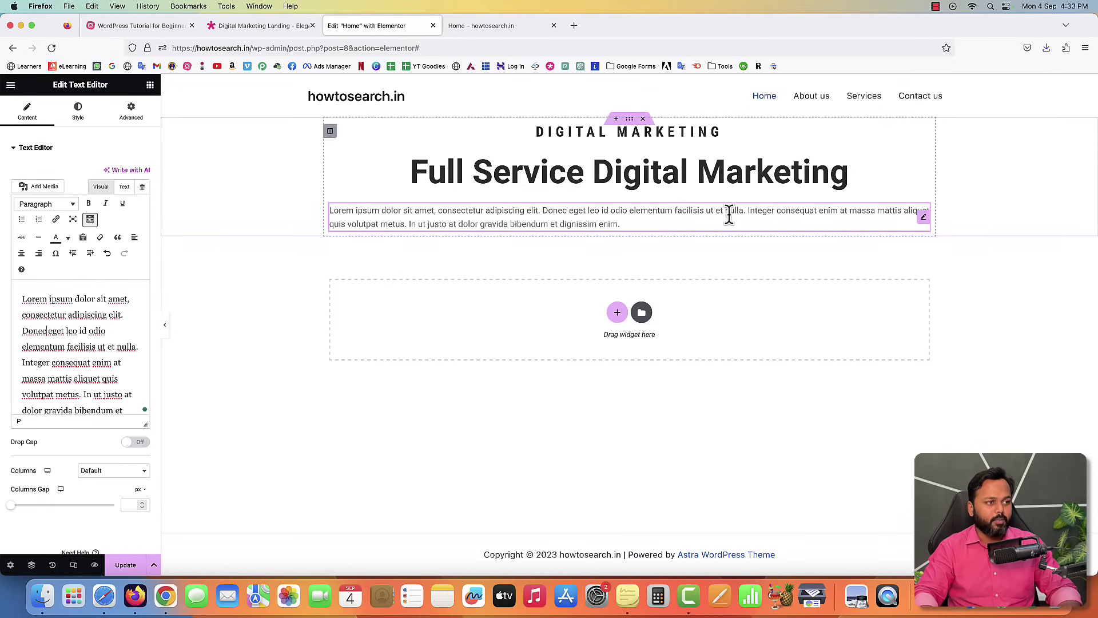
- Centre the Lorem ipsum paragraph and darken its text colour to #3D3D3D
click(77, 125)
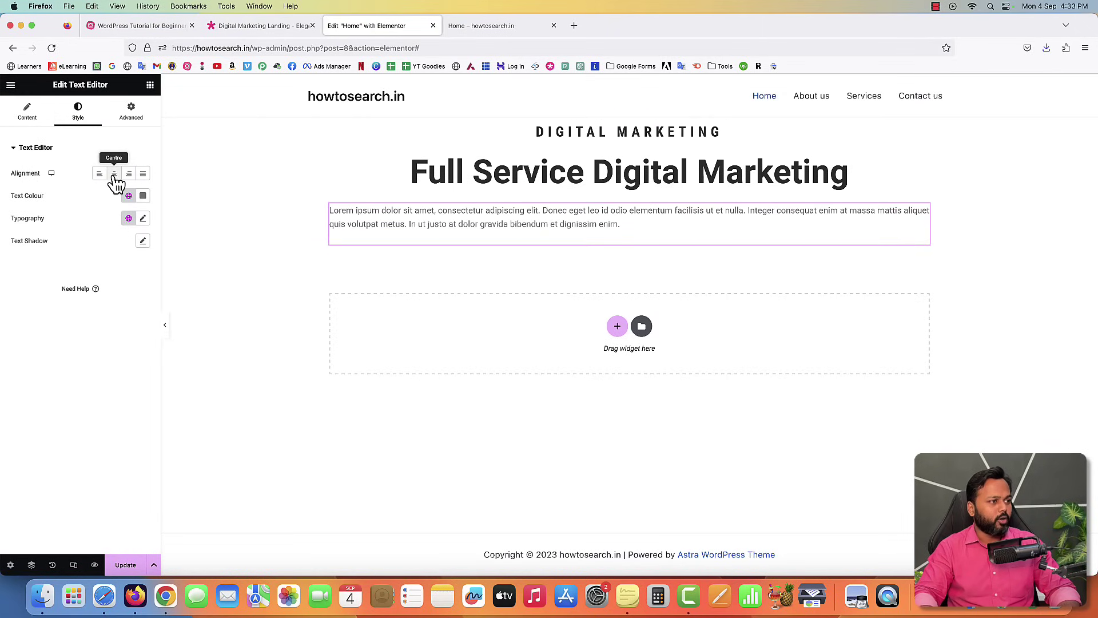
click(114, 173)
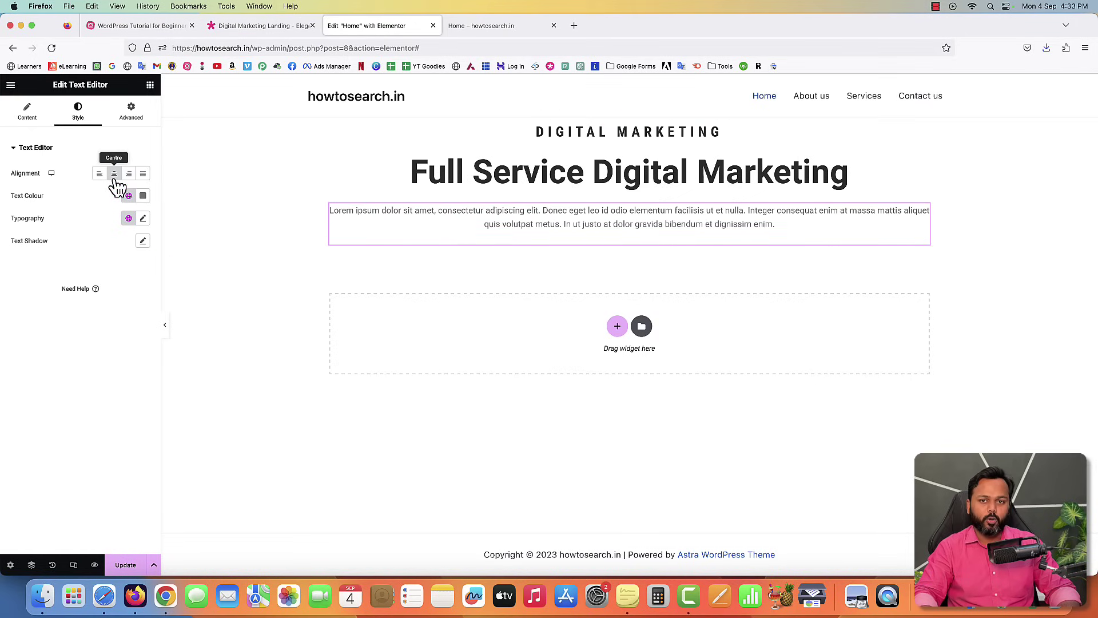
click(572, 169)
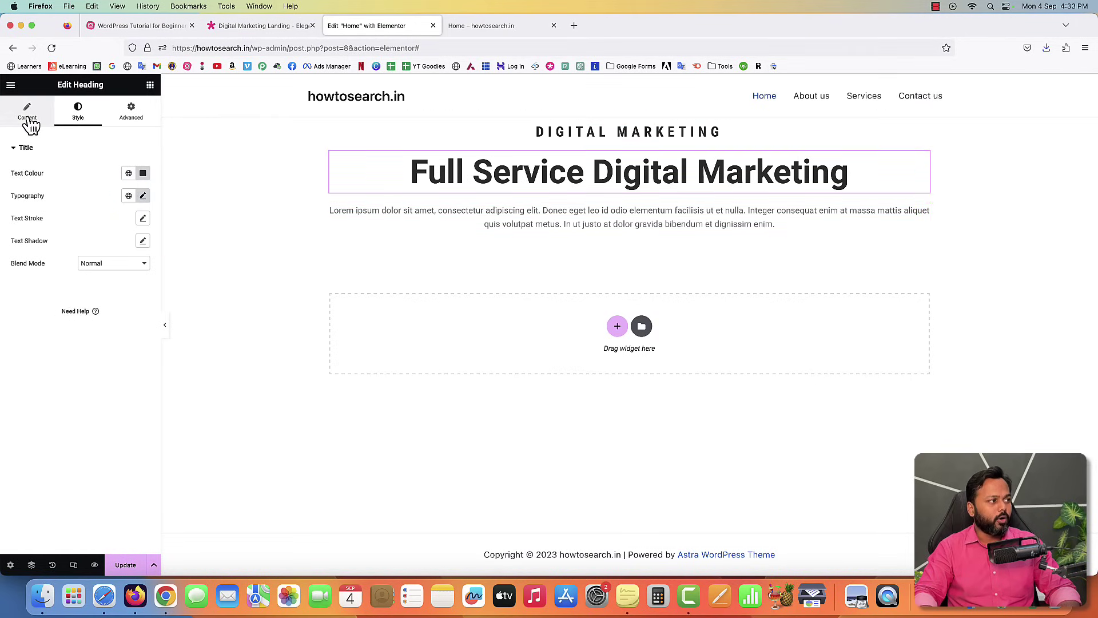
click(609, 218)
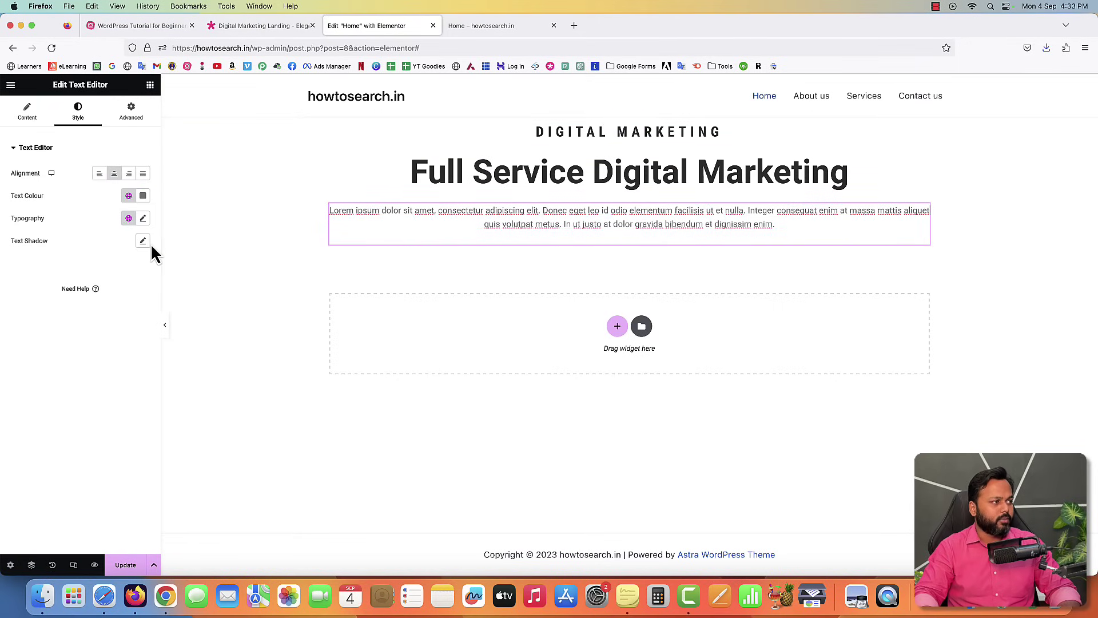
drag(127, 286, 66, 299)
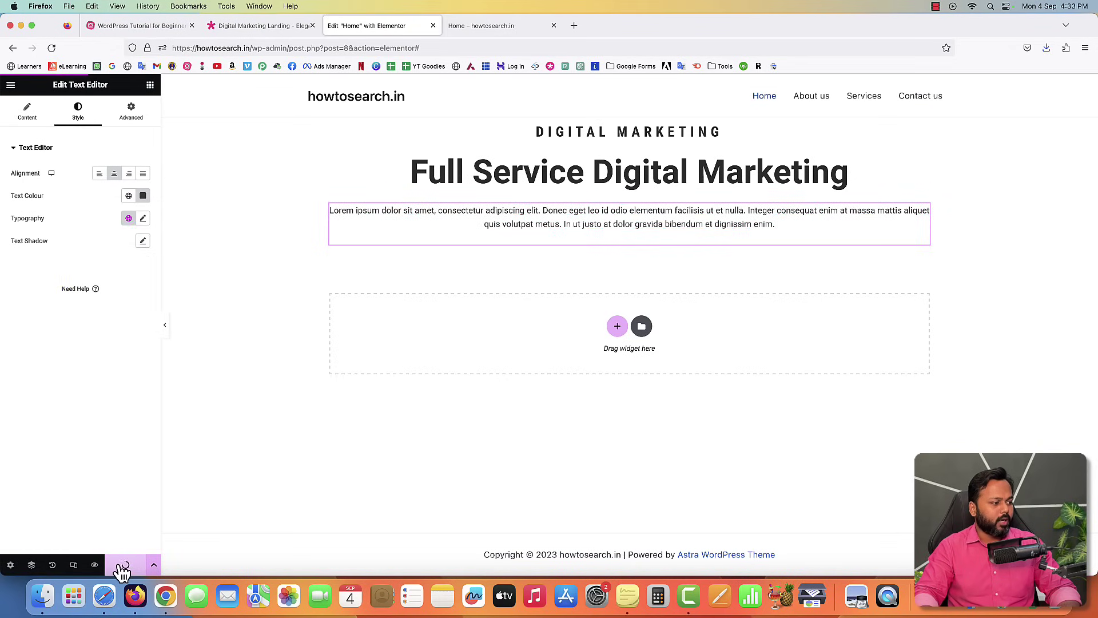
click(481, 26)
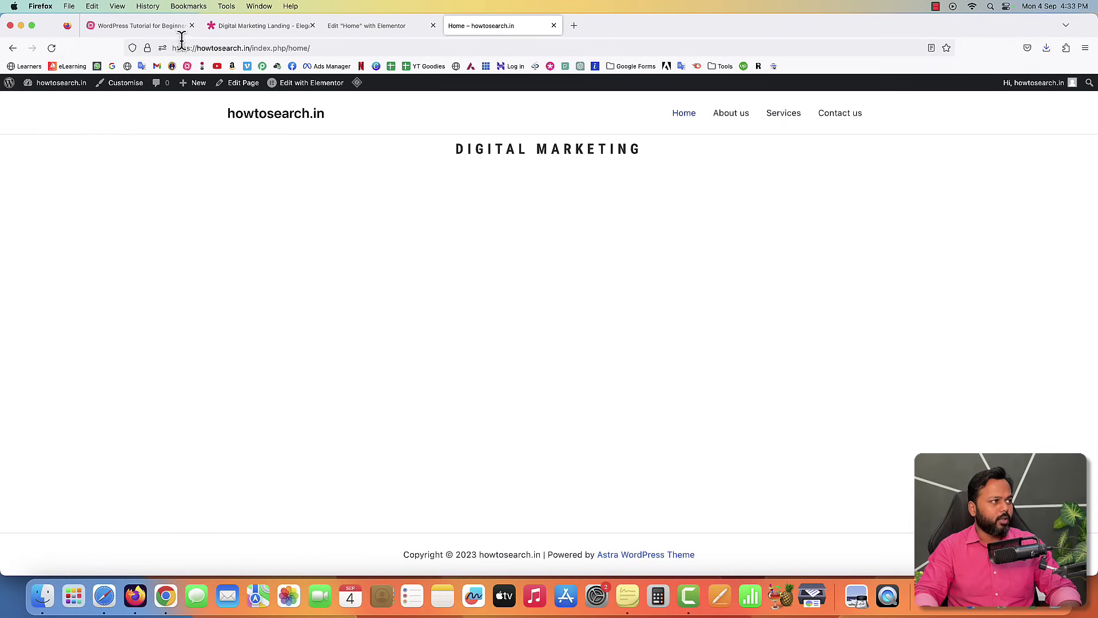
- Reload the live Home page to verify the headings and centred paragraph, then resume editing
click(52, 49)
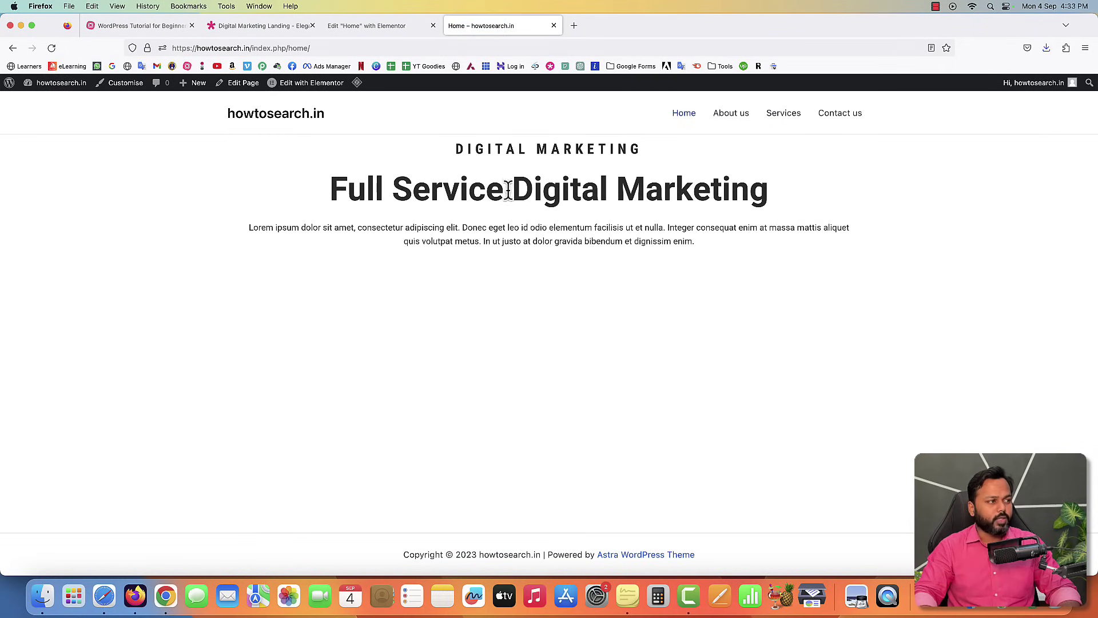
click(236, 26)
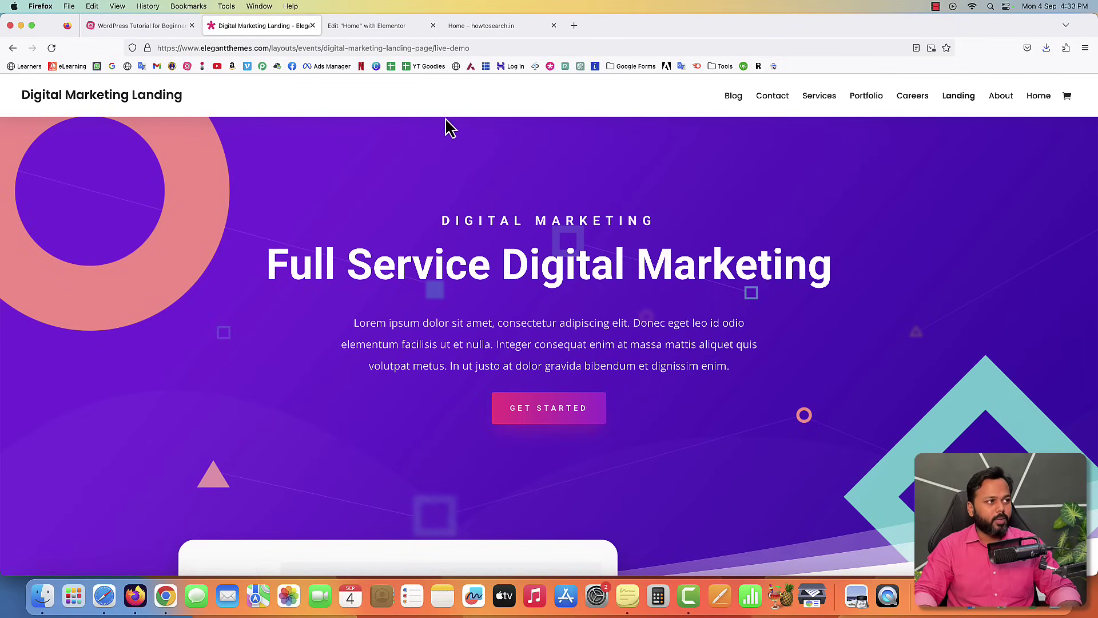
click(371, 26)
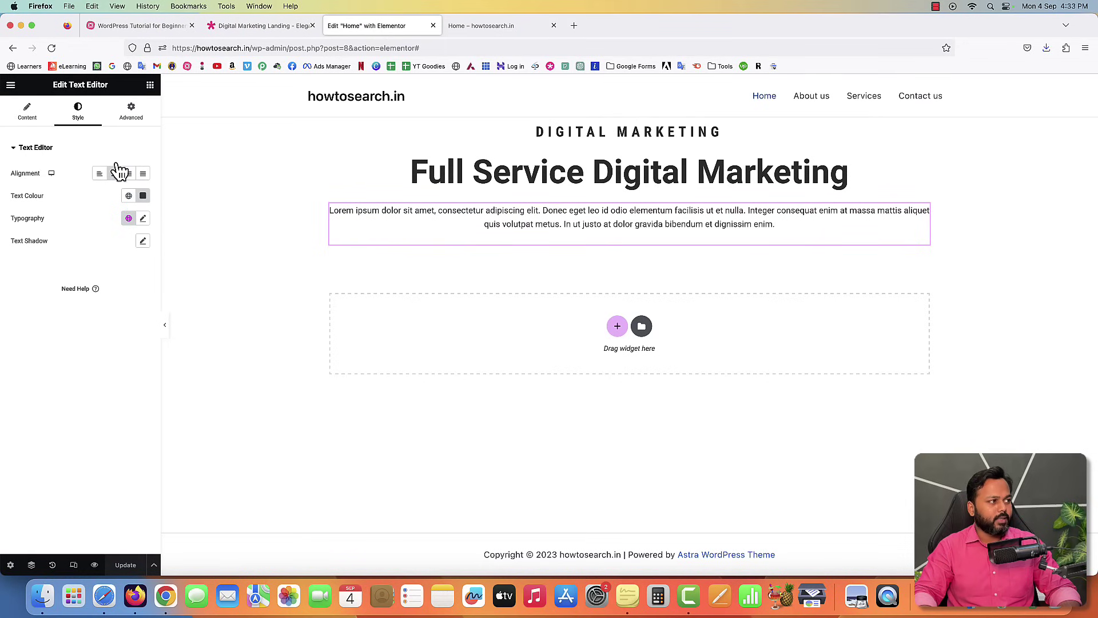
- Add a centred Button widget labelled GET STARTED below the paragraph
click(150, 86)
drag(112, 302, 598, 240)
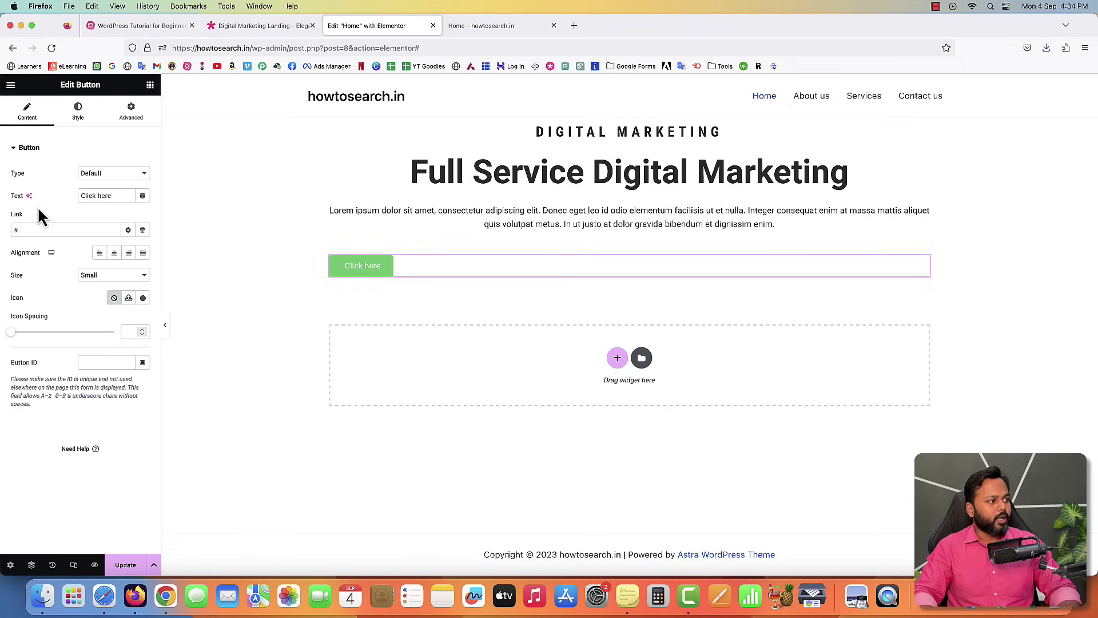
drag(116, 196, 72, 196)
text(GET STARTED)
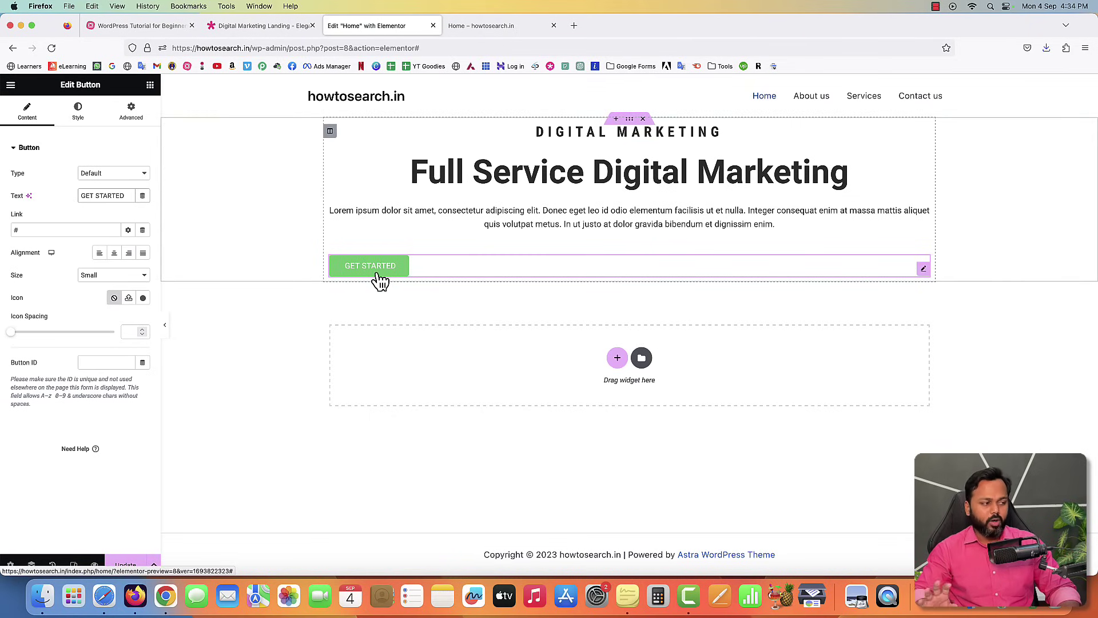
double_click(24, 229)
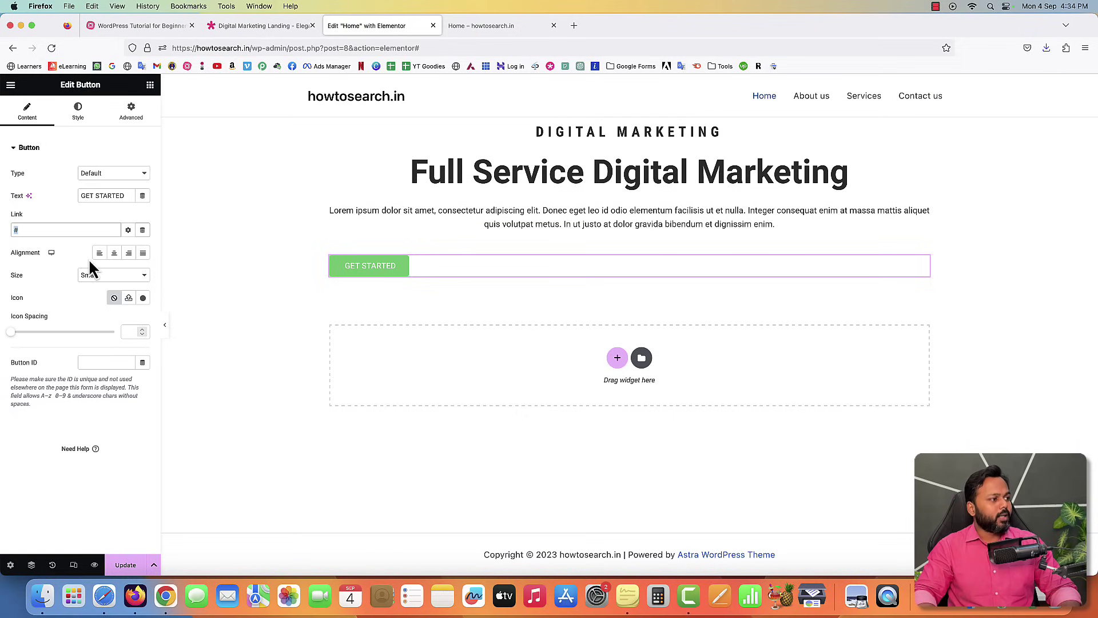
click(114, 255)
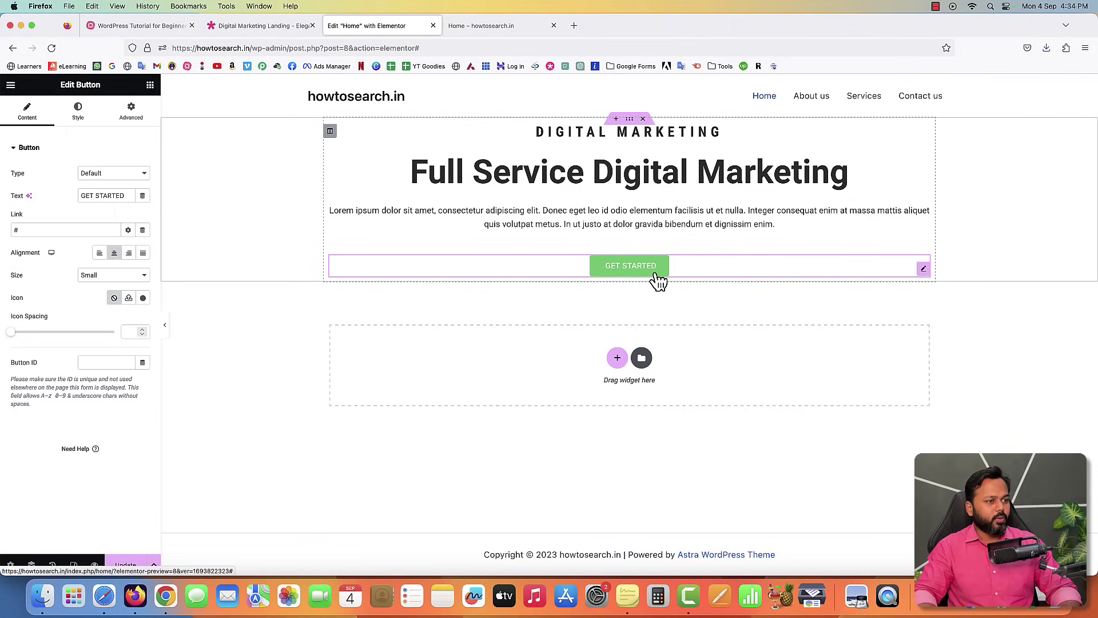
click(80, 114)
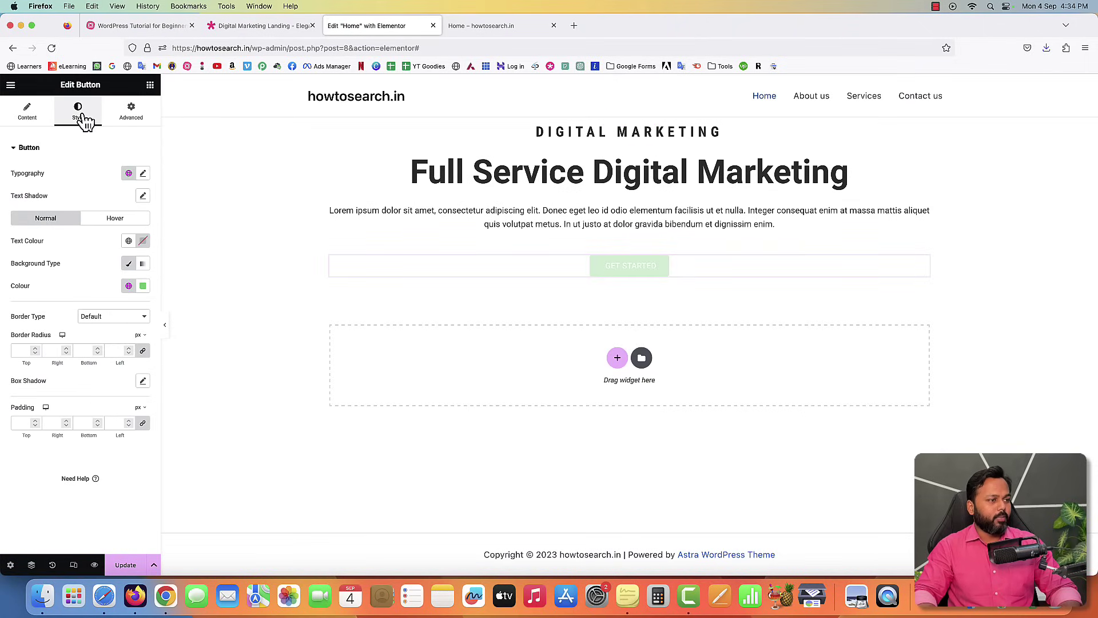
click(229, 26)
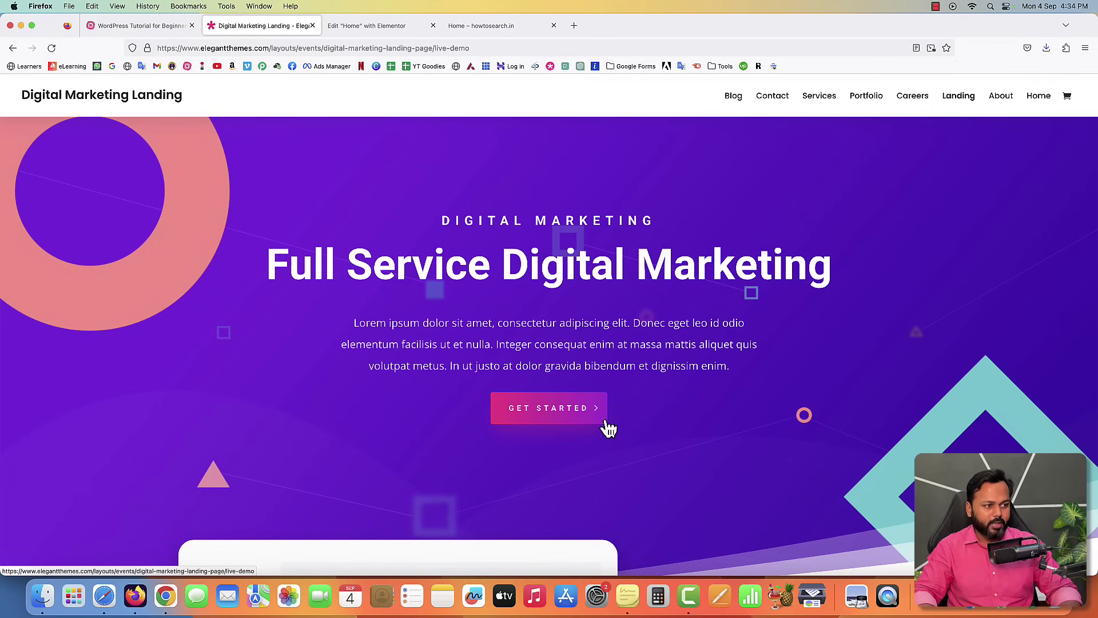
- Inspect the reference GET STARTED button and sample its colour with the DevTools eyedropper
scroll(518, 466, down, 2)
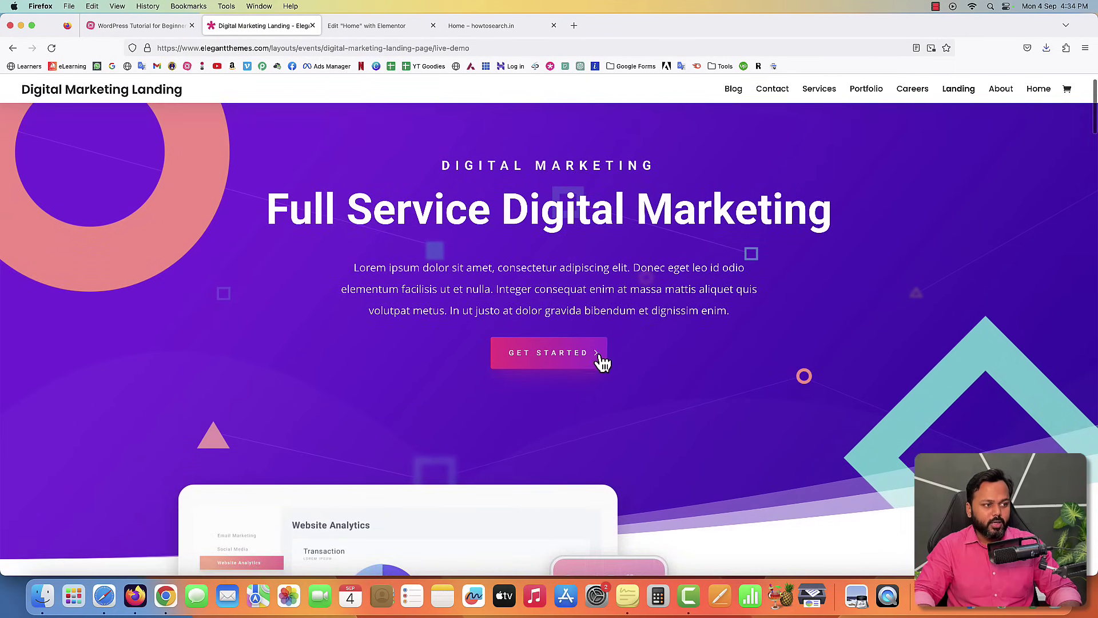
right_click(504, 357)
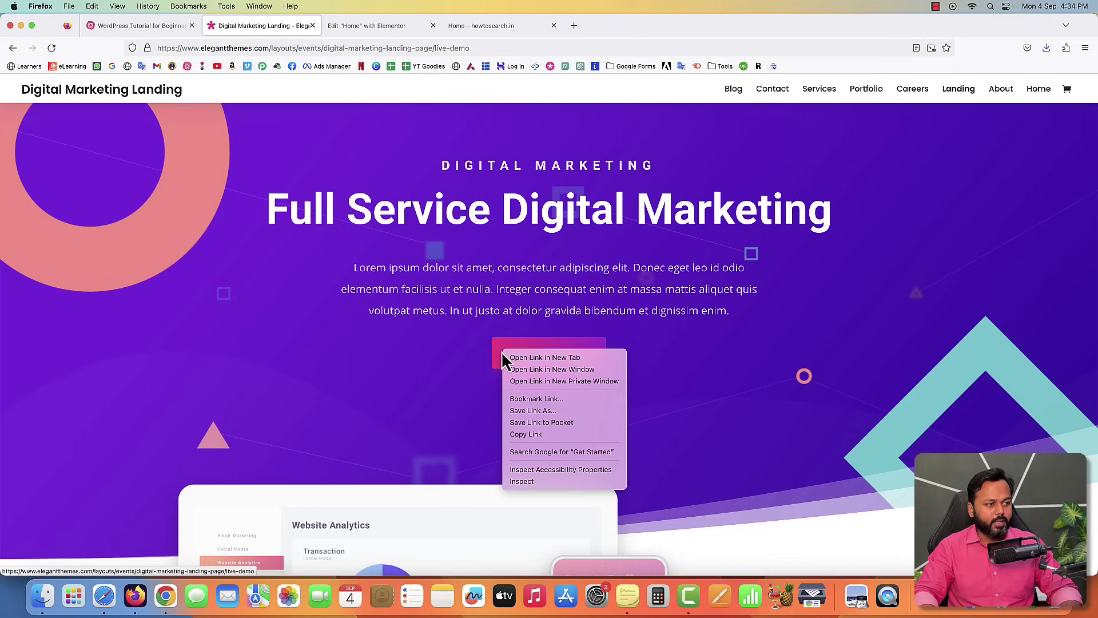
click(546, 482)
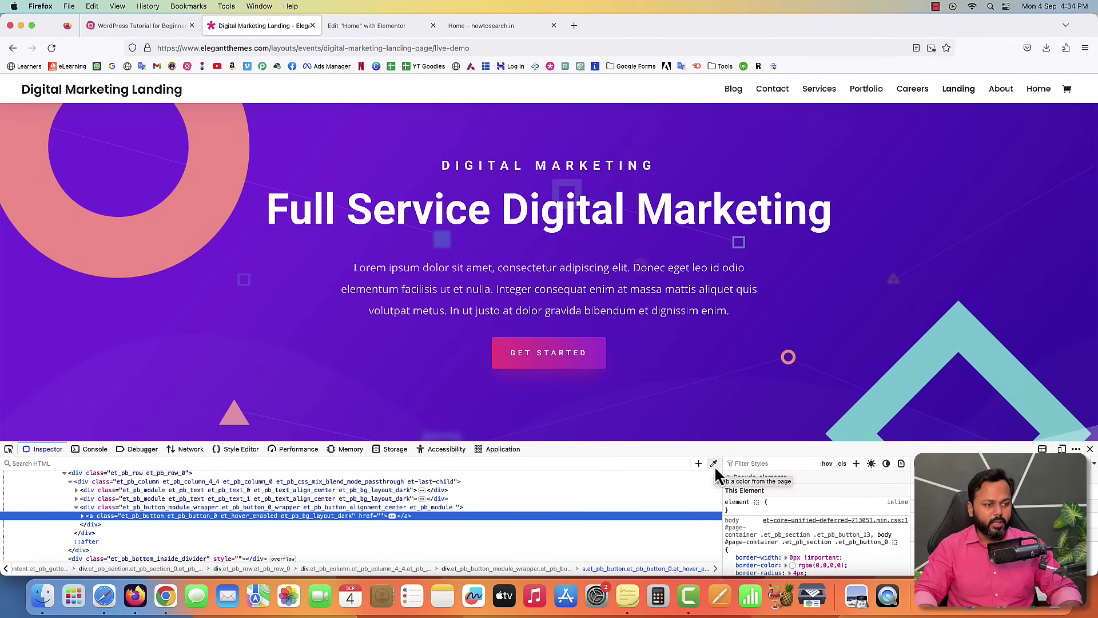
click(714, 466)
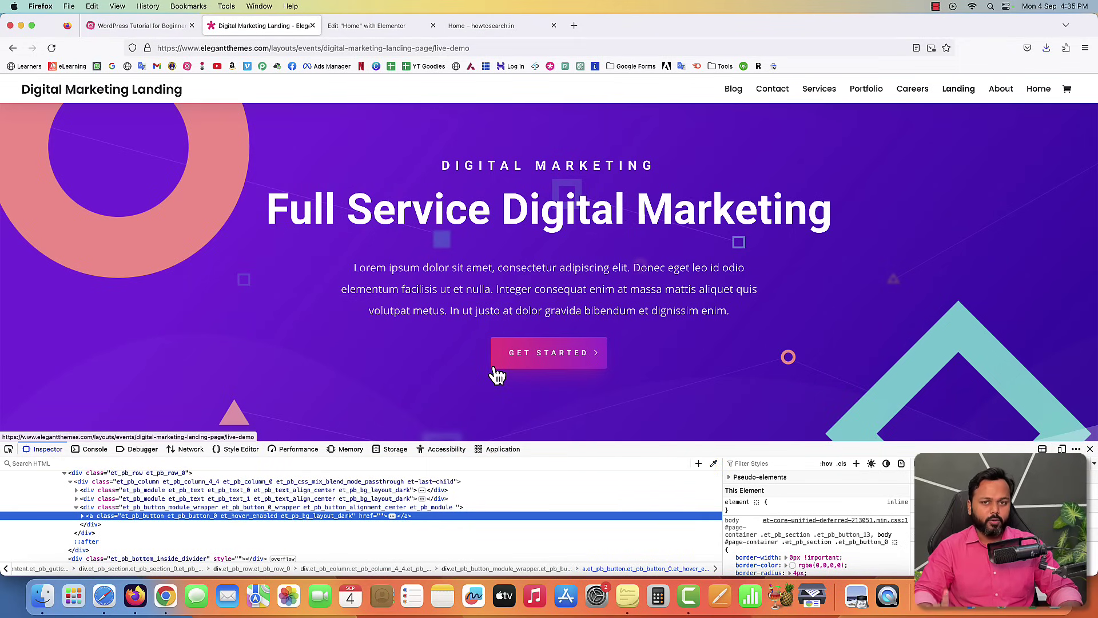
click(347, 31)
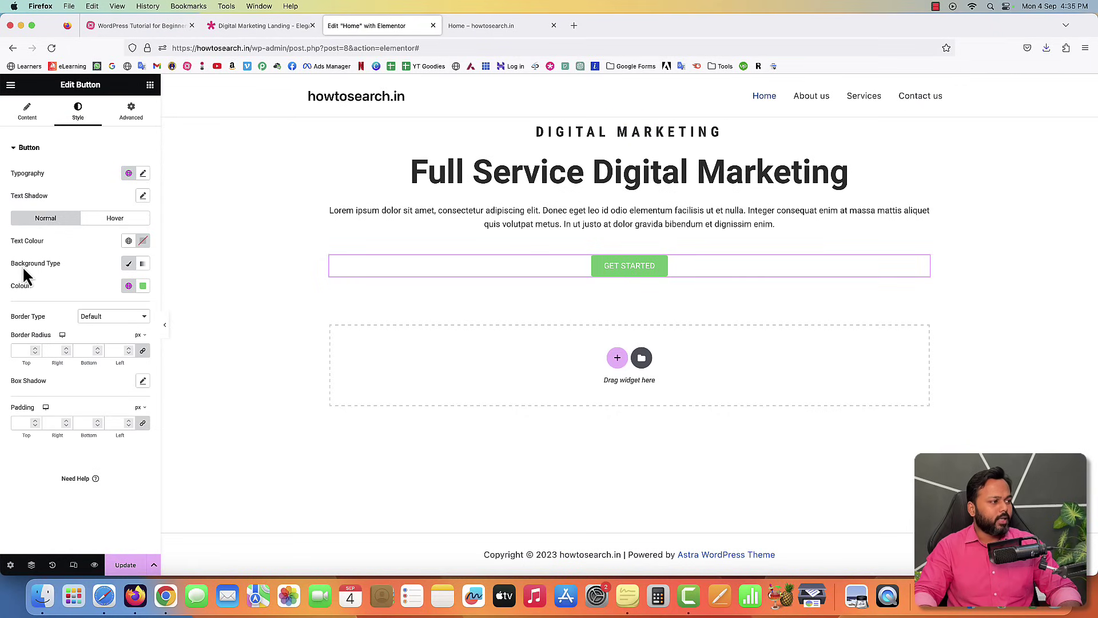
- Give the button a gradient background with first colour #f82c8c
click(144, 264)
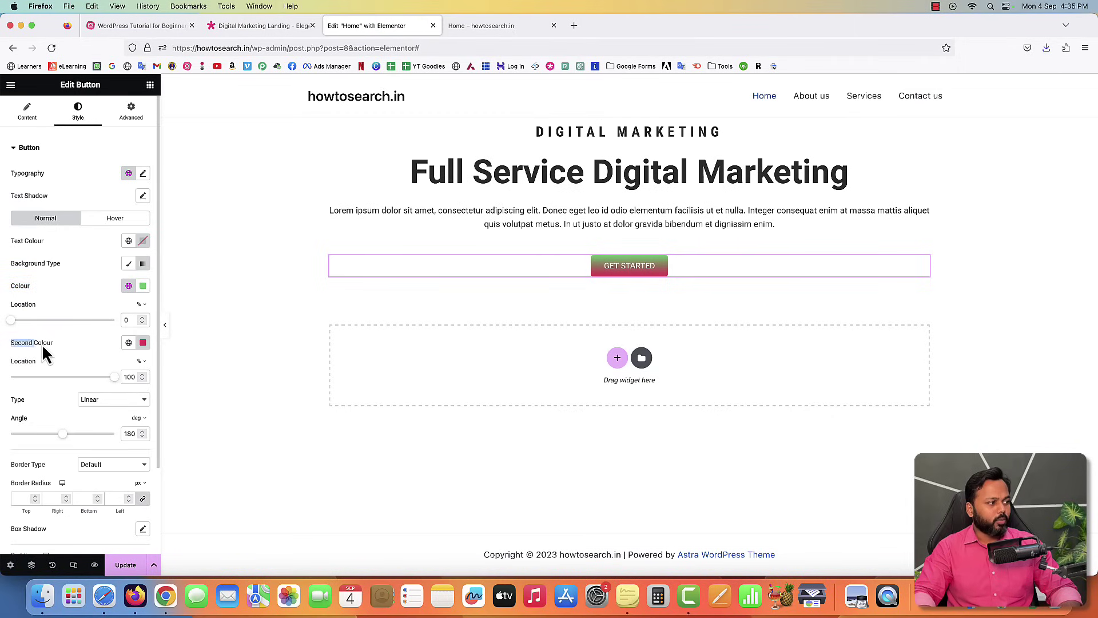
click(142, 286)
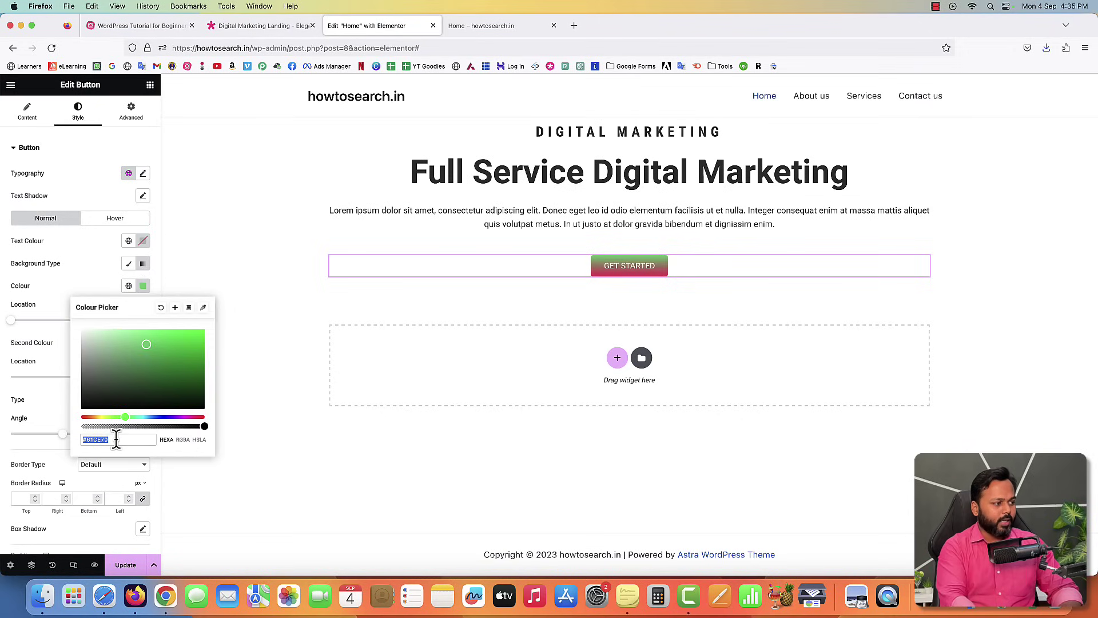
key(BackSpace)
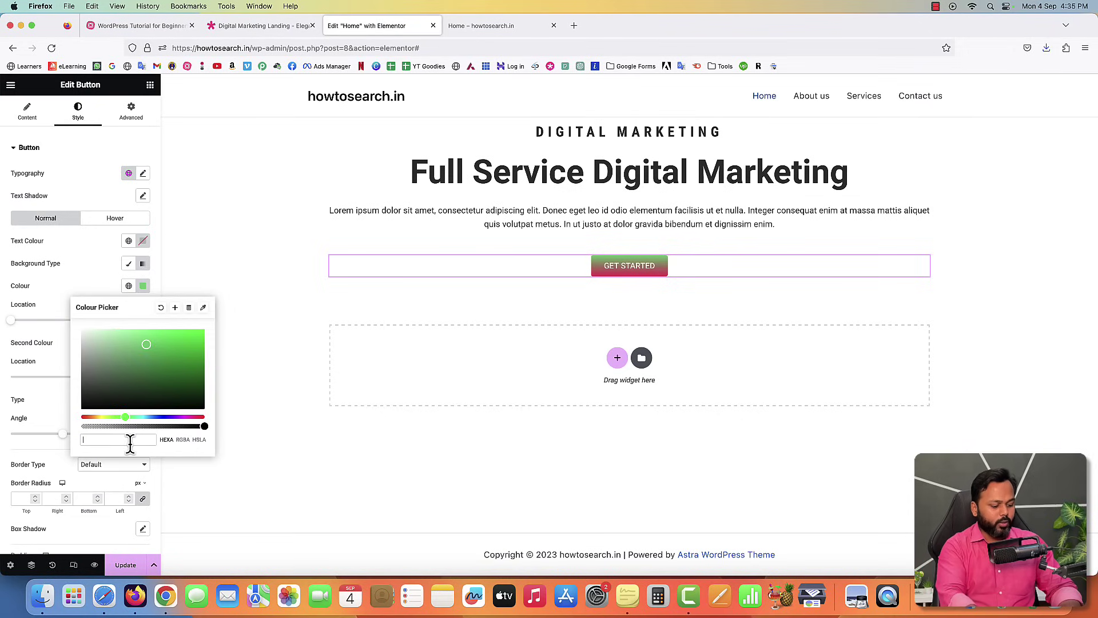
key(super+v)
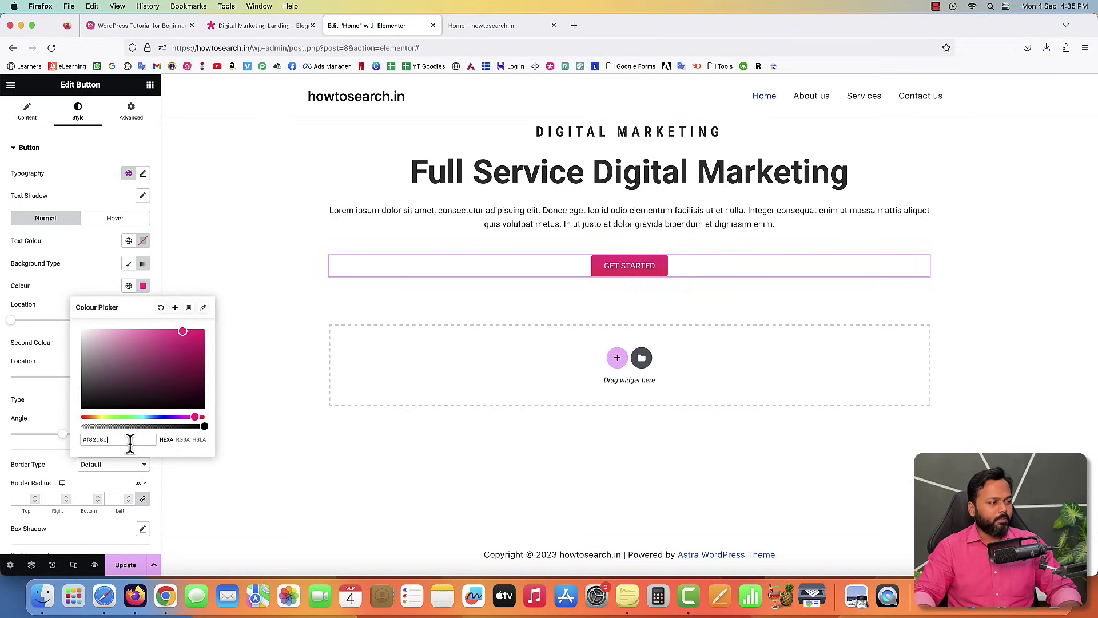
click(56, 289)
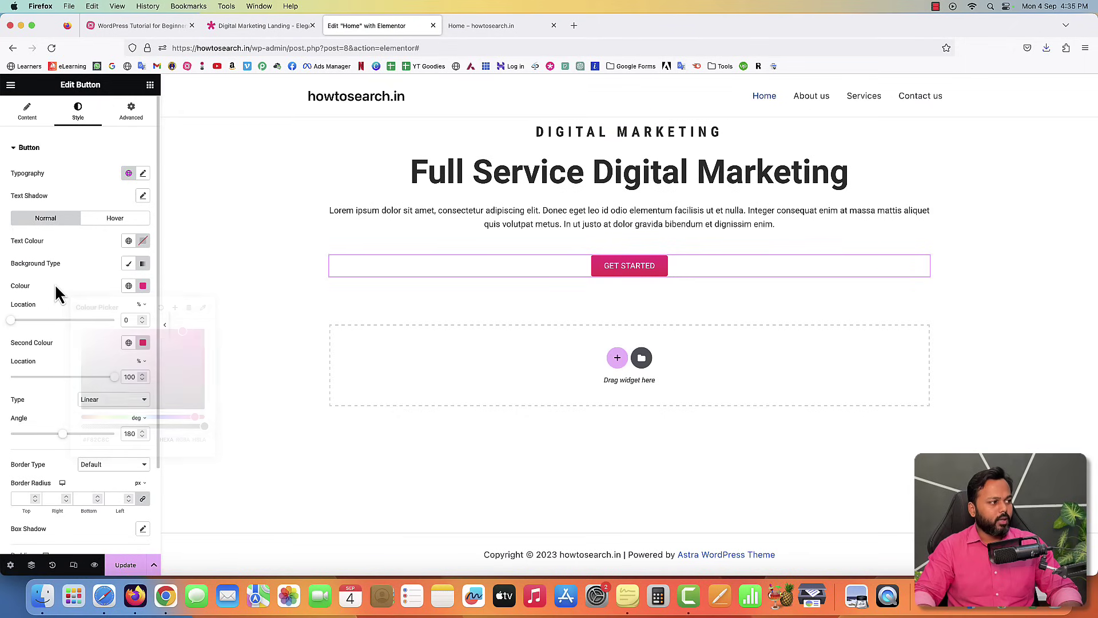
- Set the gradient's second colour to the sampled purple #b12cd5
click(143, 344)
click(121, 496)
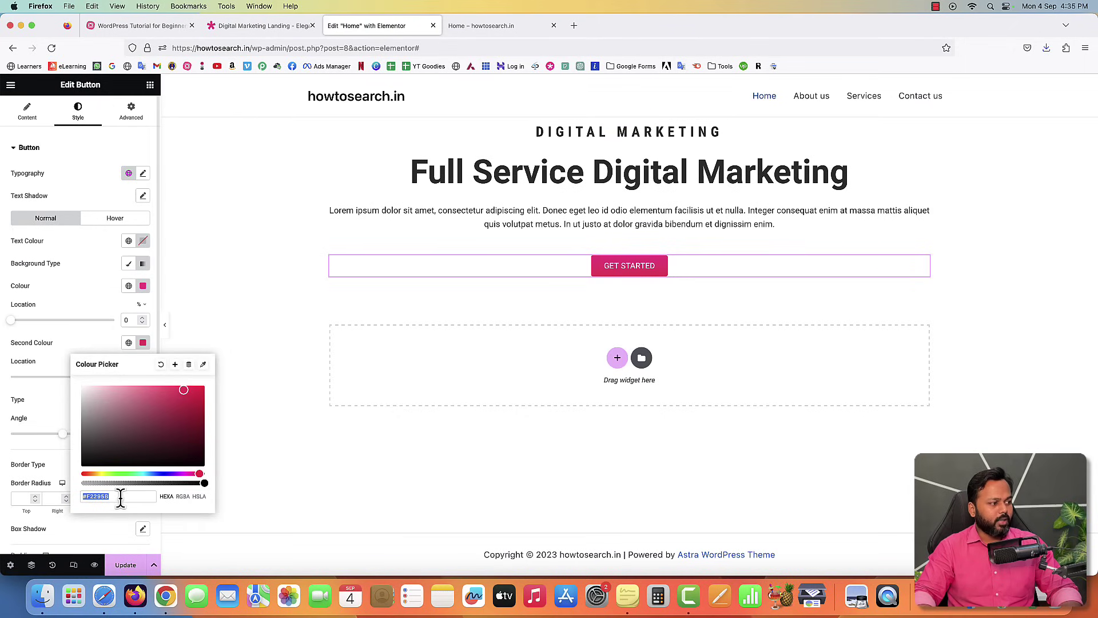
click(252, 25)
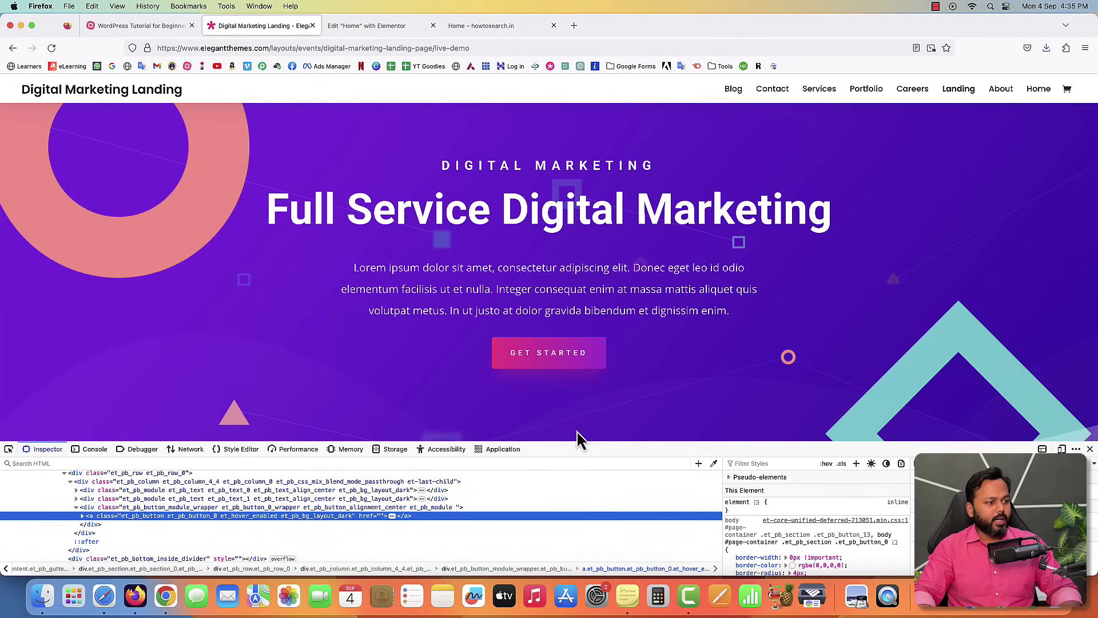
click(714, 464)
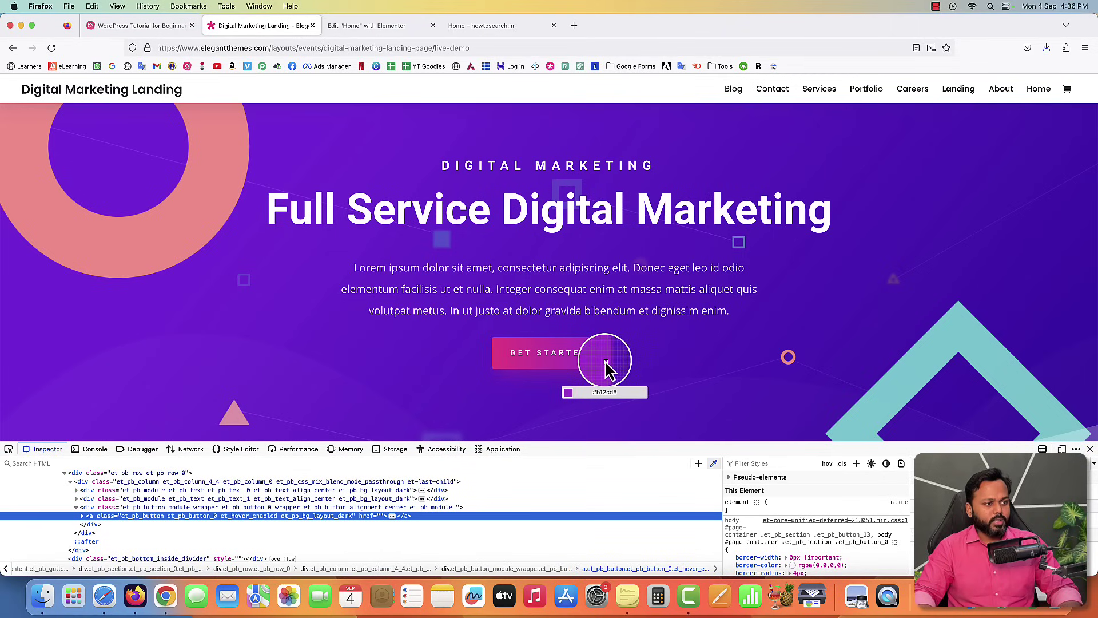
click(342, 25)
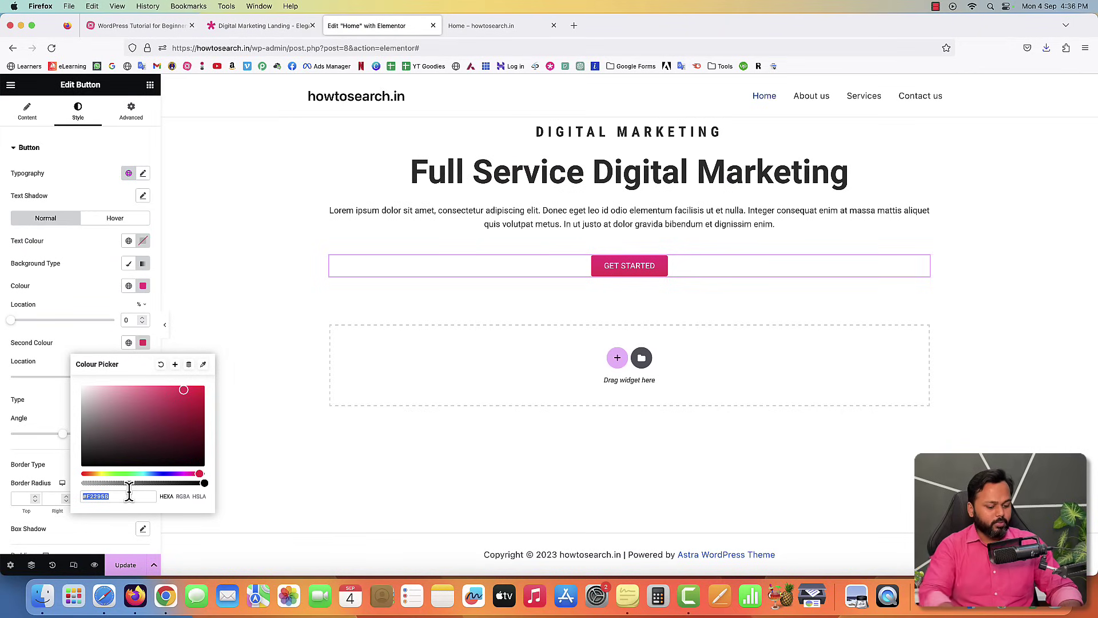
key(super+v)
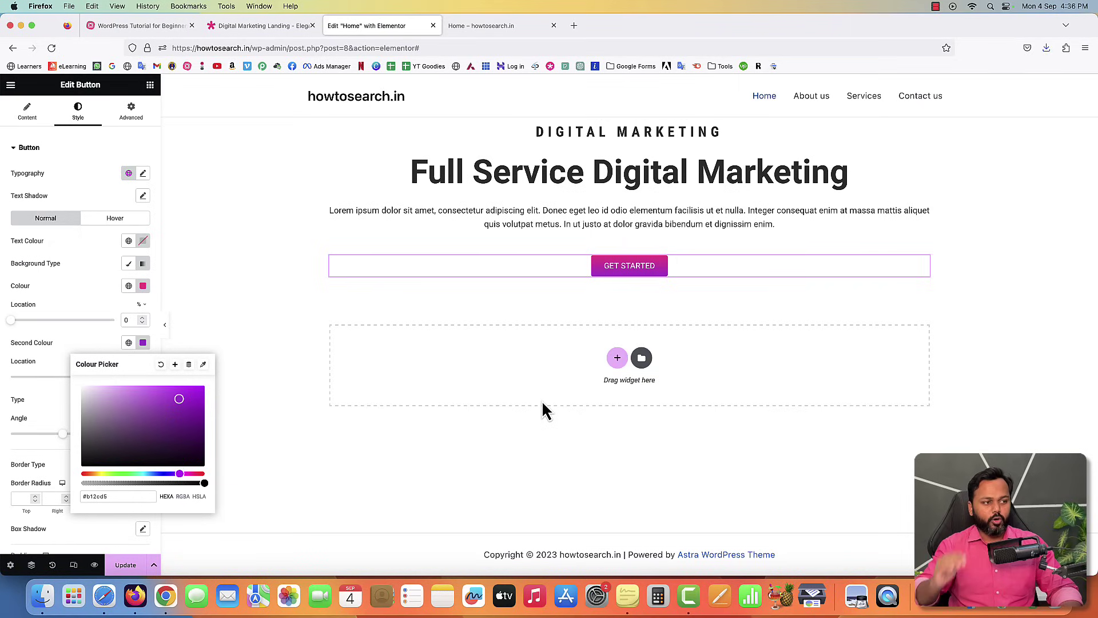
- Rotate the button's pink-to-purple gradient to a 154° angle, with the pink stop at 25%
click(77, 291)
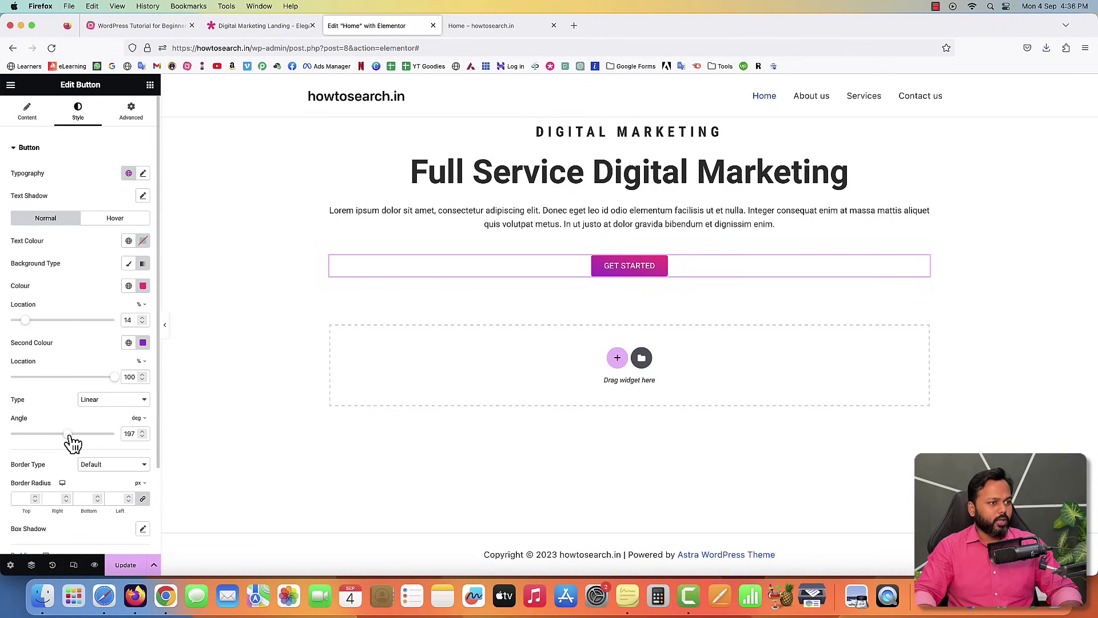
drag(68, 443, 65, 442)
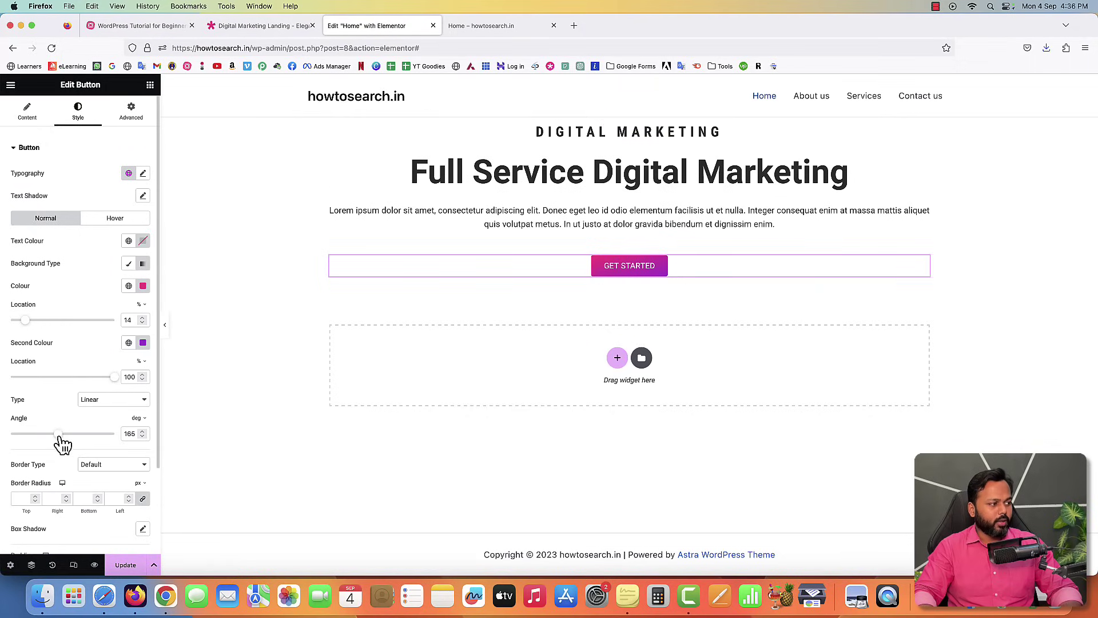
drag(59, 443, 57, 441)
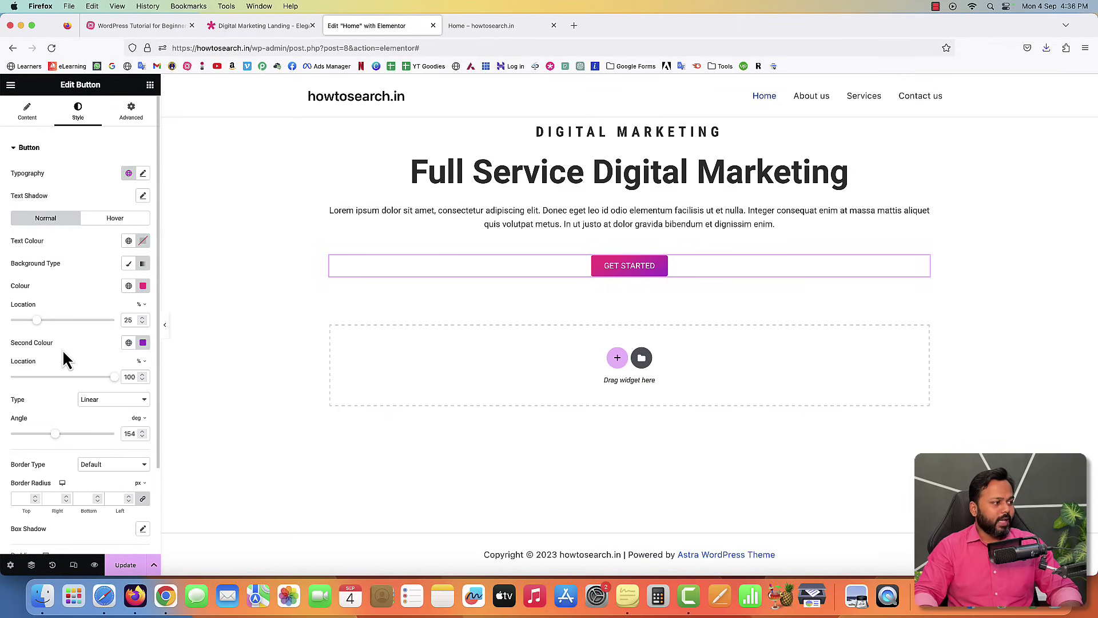
click(28, 117)
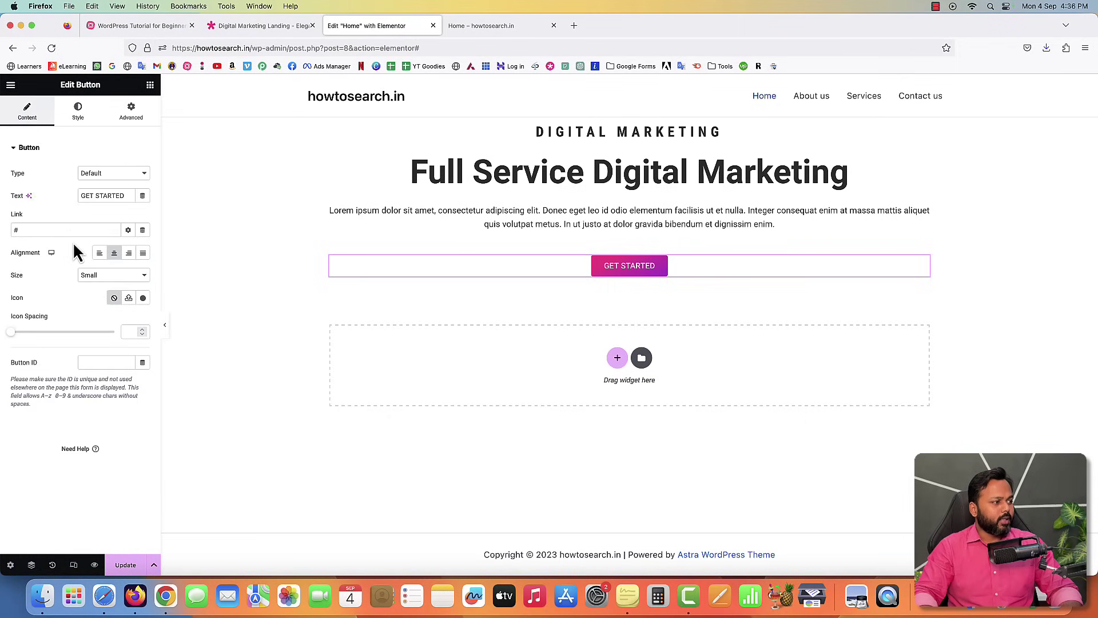
- Try the Large and Extra Large button sizes, then settle on Medium
click(110, 283)
click(105, 284)
click(113, 278)
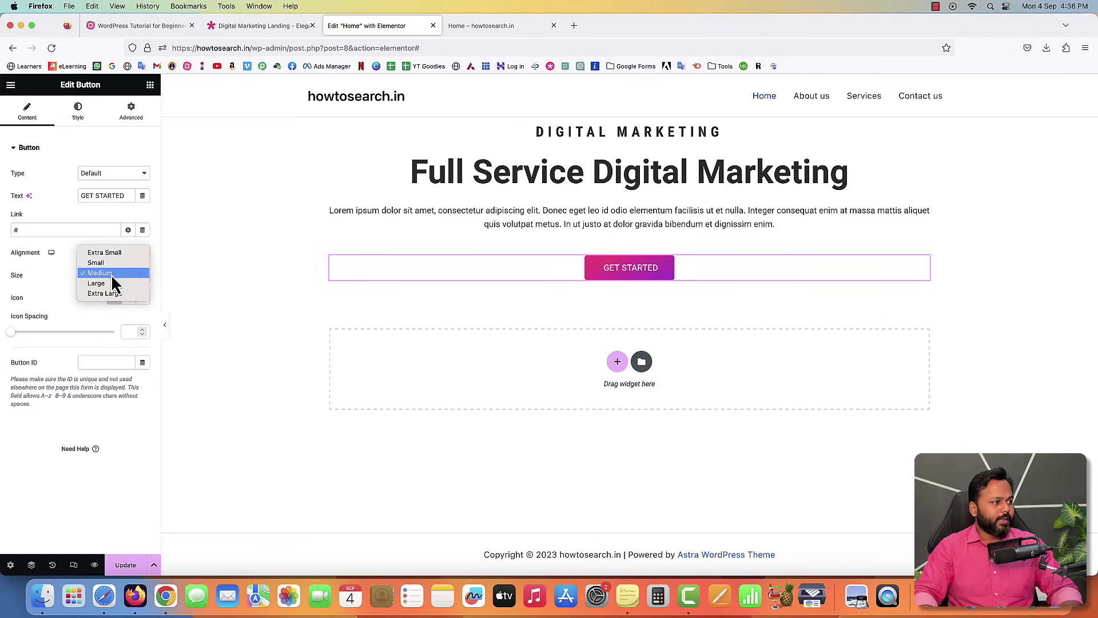
click(105, 285)
click(114, 279)
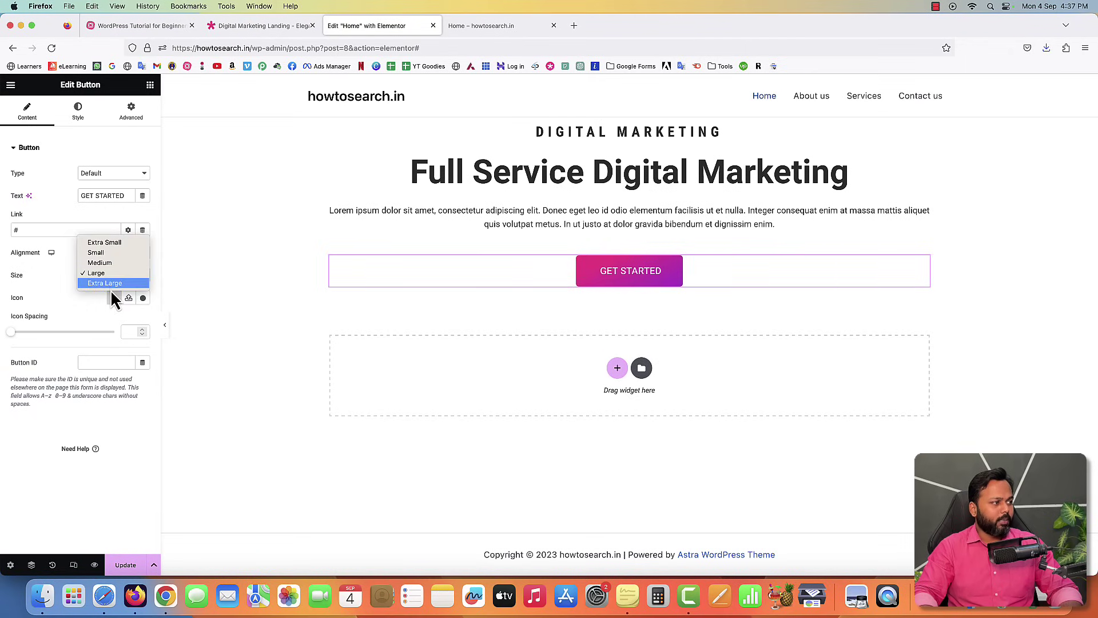
key(Return)
click(100, 278)
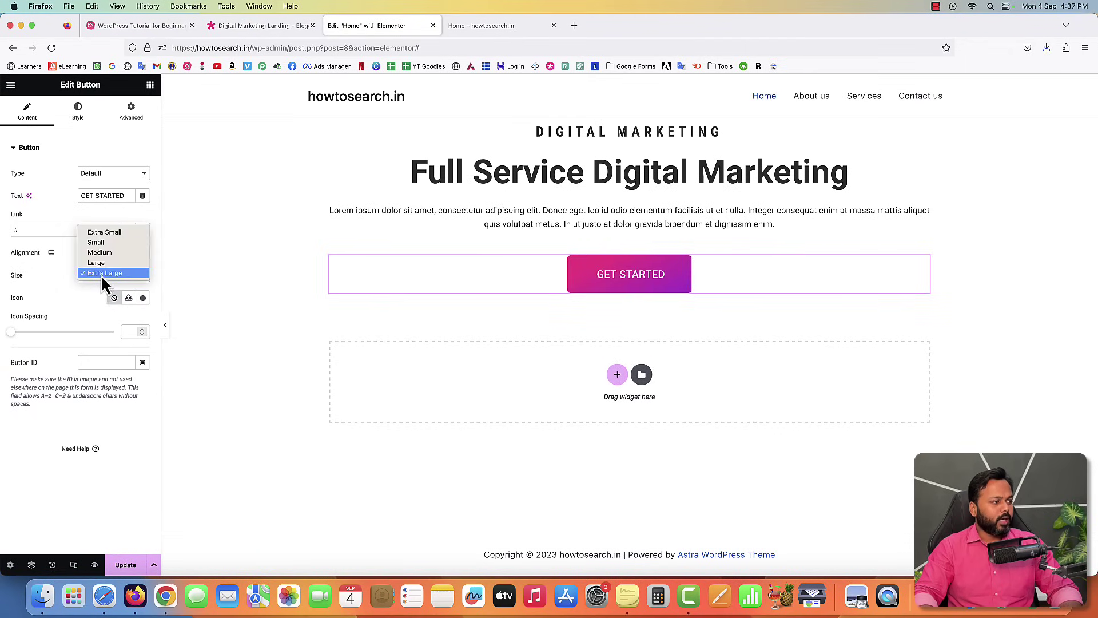
click(102, 254)
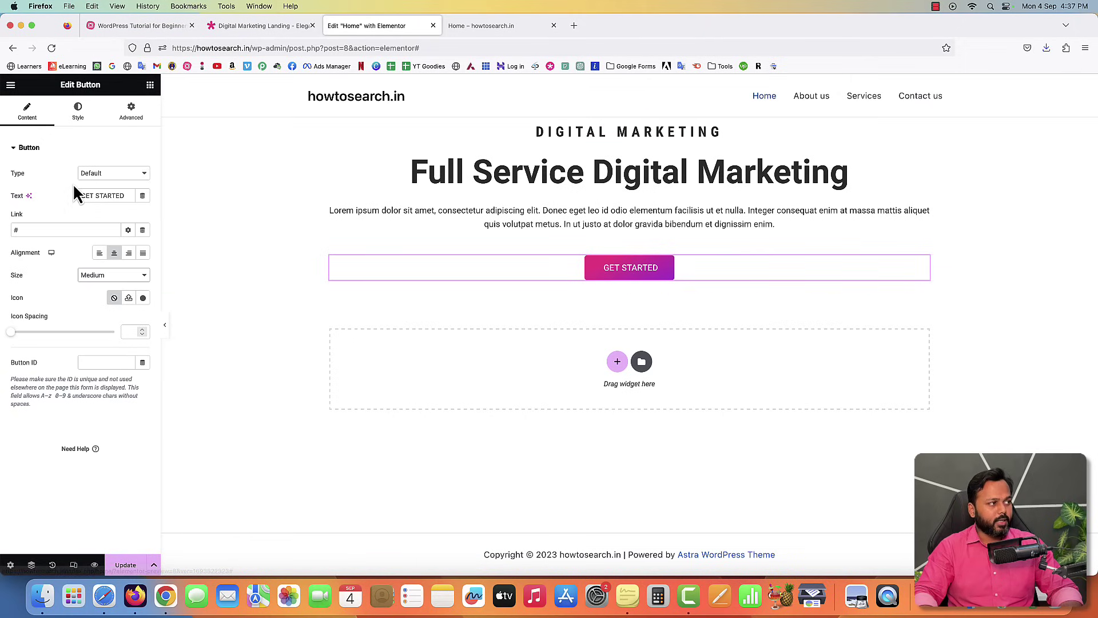
- Set the button text's typography to 600 Semi Bold weight with 0.7 letter spacing
click(78, 118)
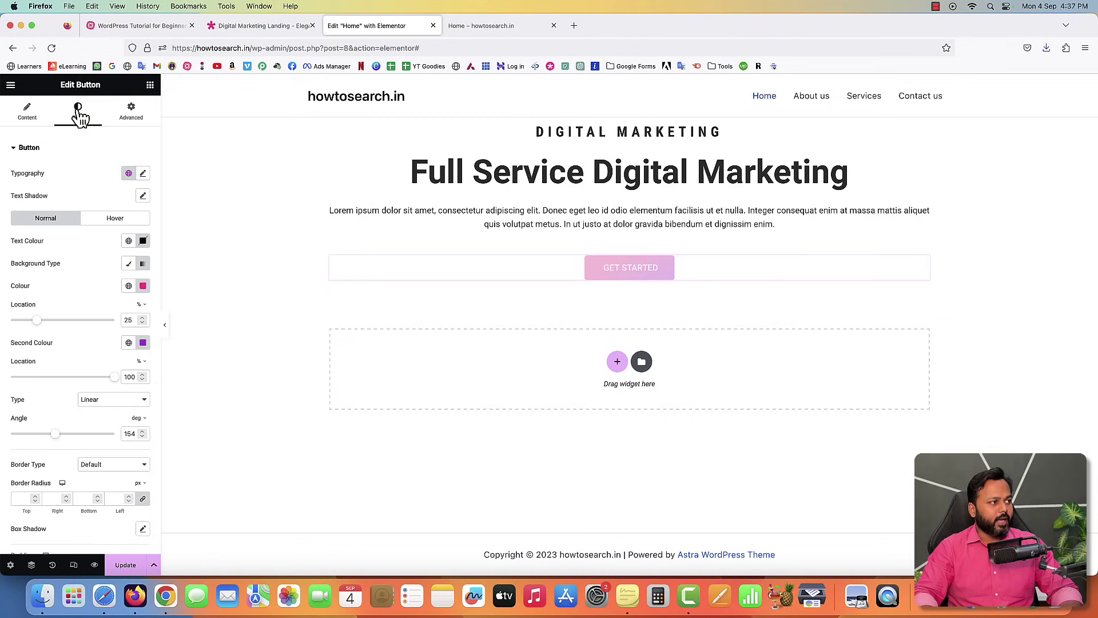
click(143, 174)
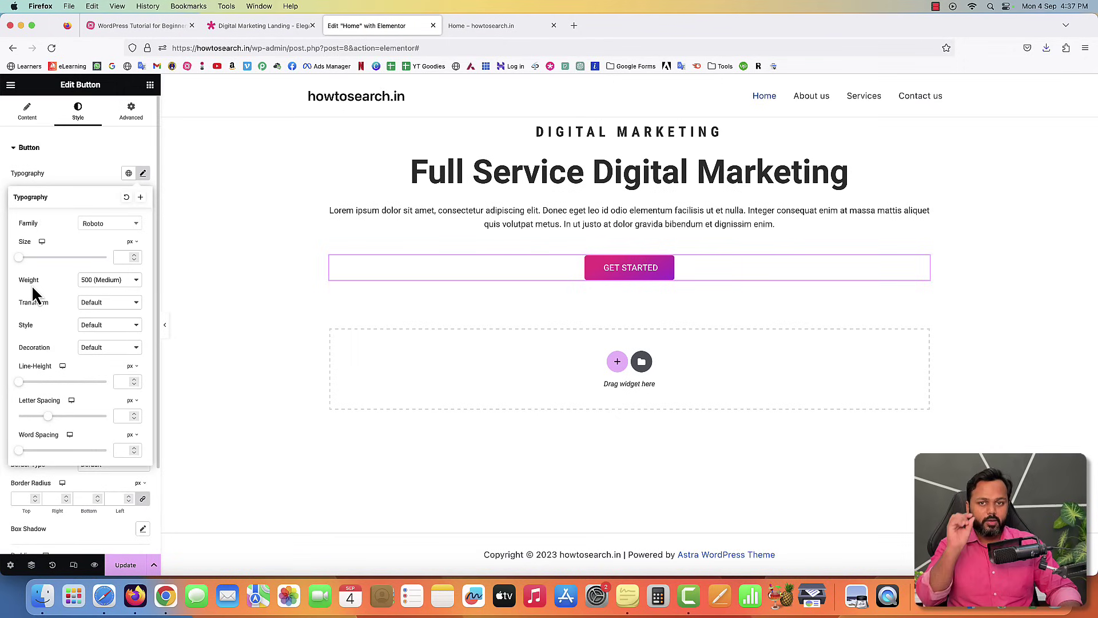
click(92, 280)
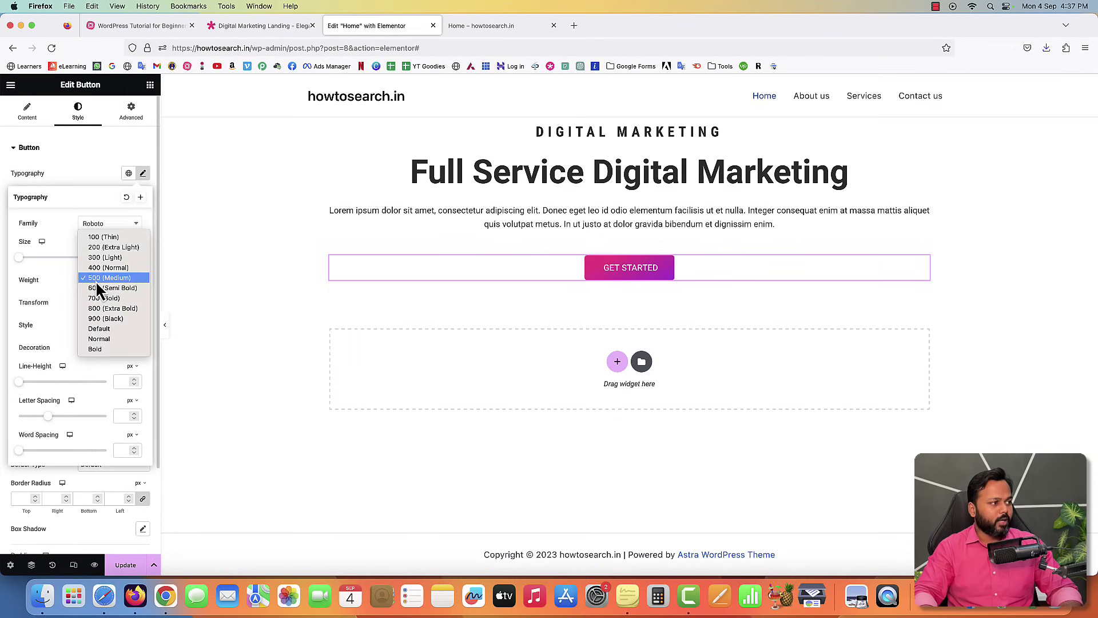
click(98, 287)
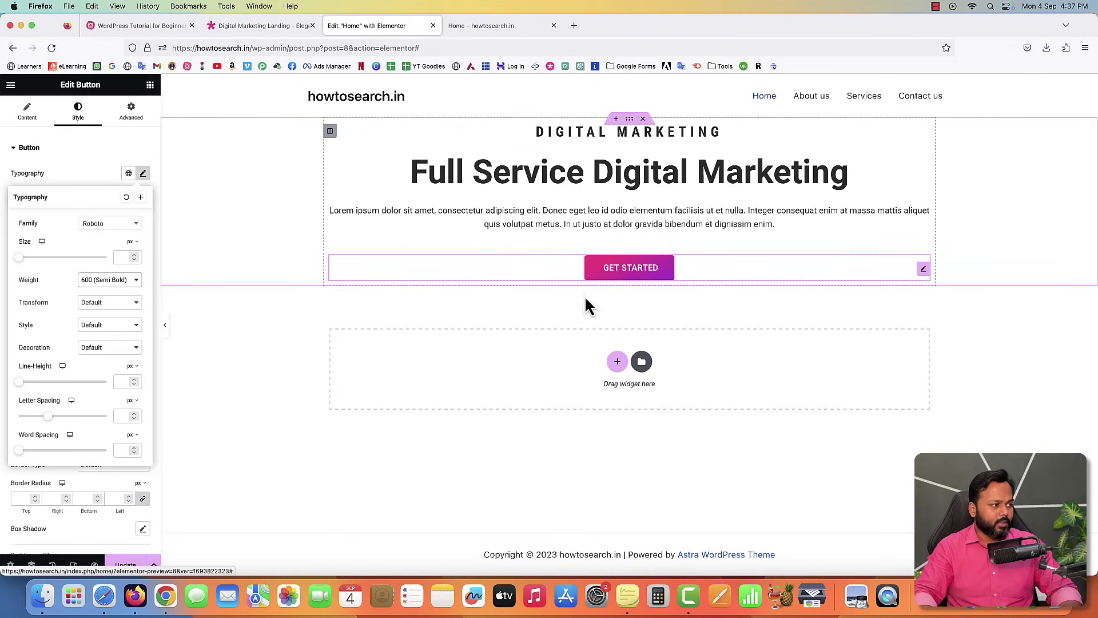
drag(50, 416, 54, 416)
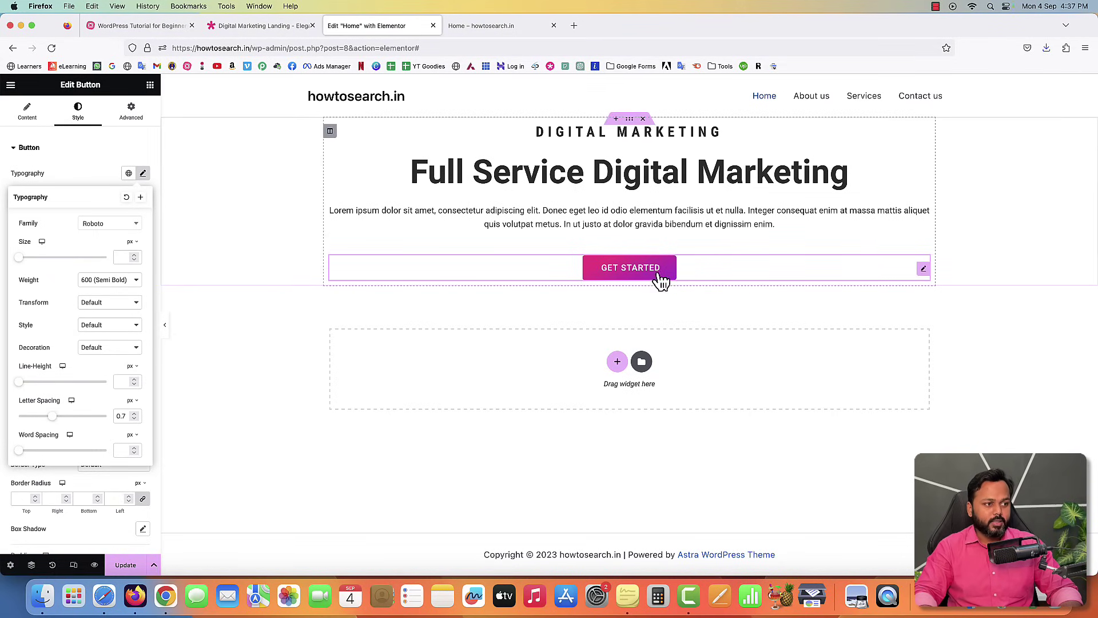
click(28, 115)
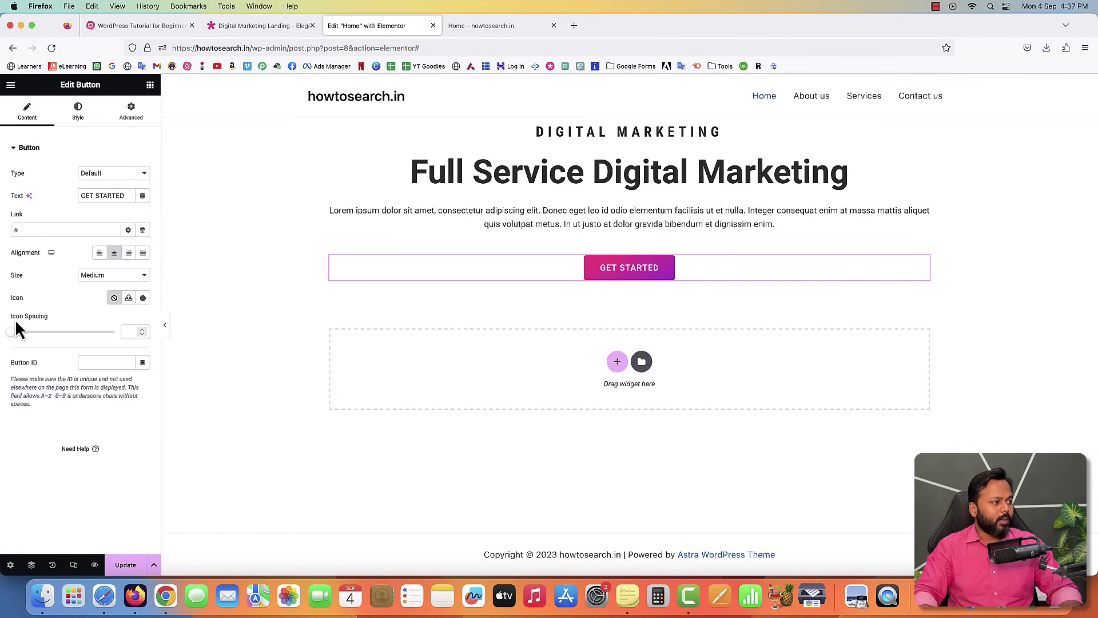
- Insert the Angle right icon from the icon library, positioned after the button text
click(143, 299)
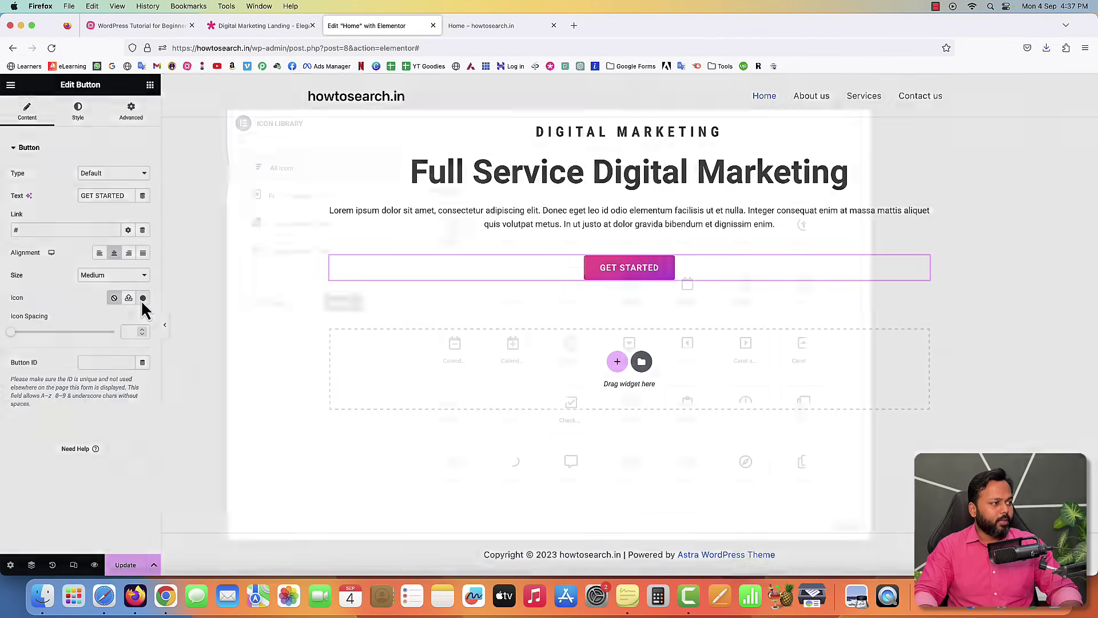
click(539, 163)
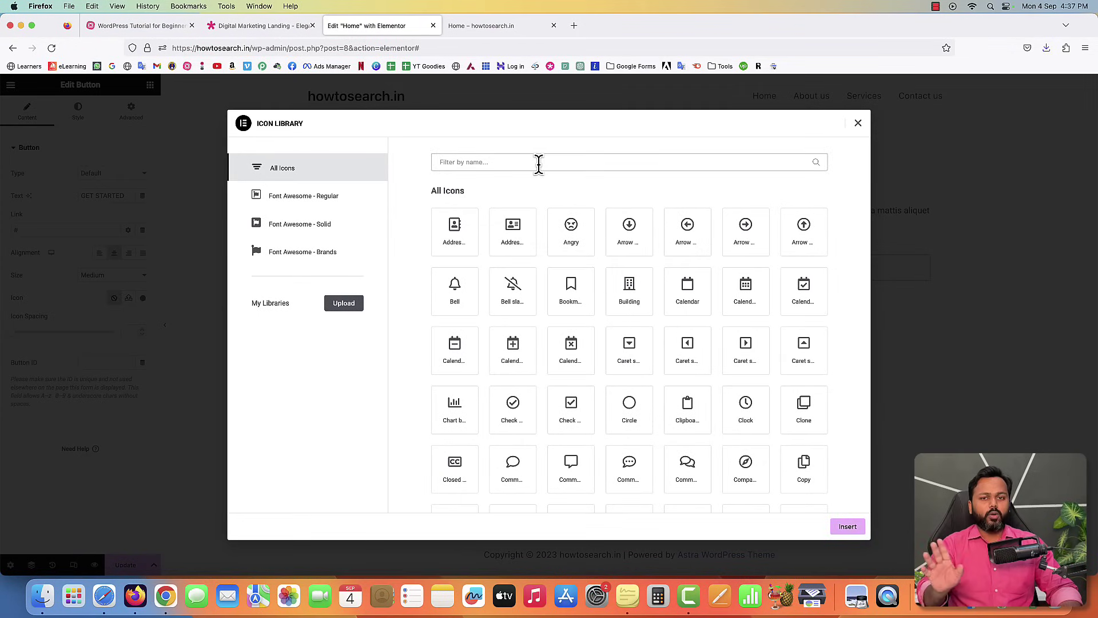
text(ARROW)
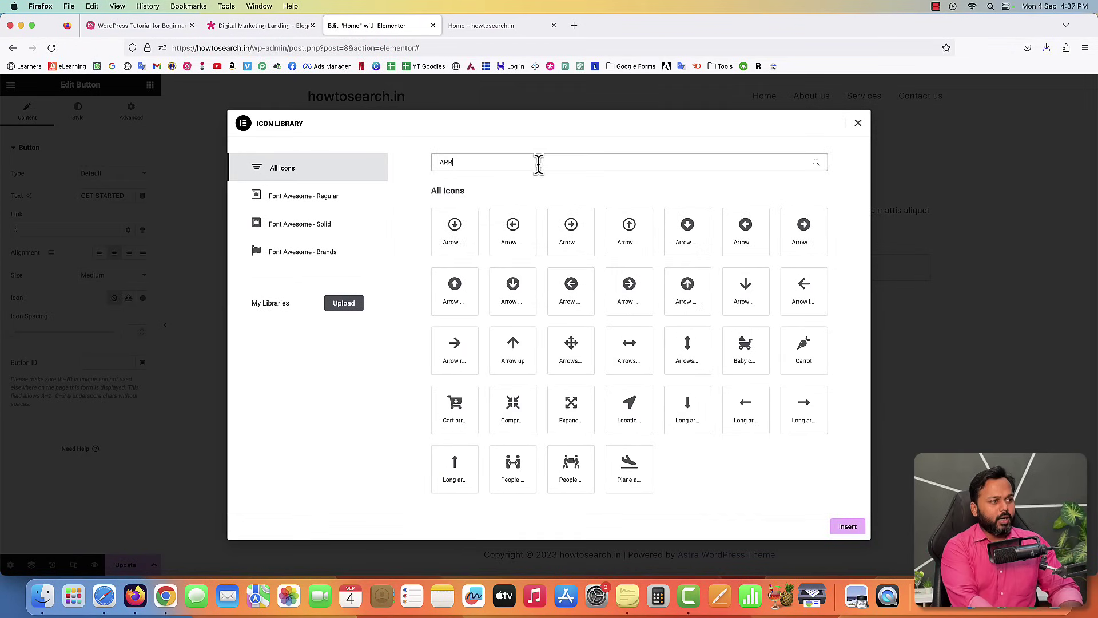
key(BackSpace)
key(BackSpace)
key(BackSpace)
key(BackSpace)
text(NGLE)
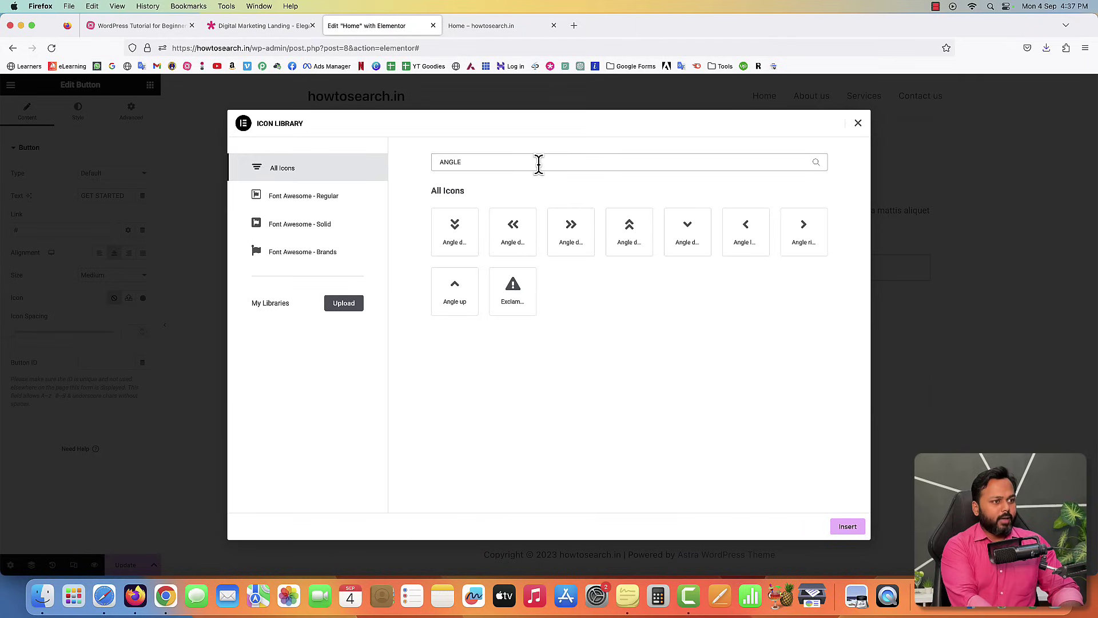
click(808, 240)
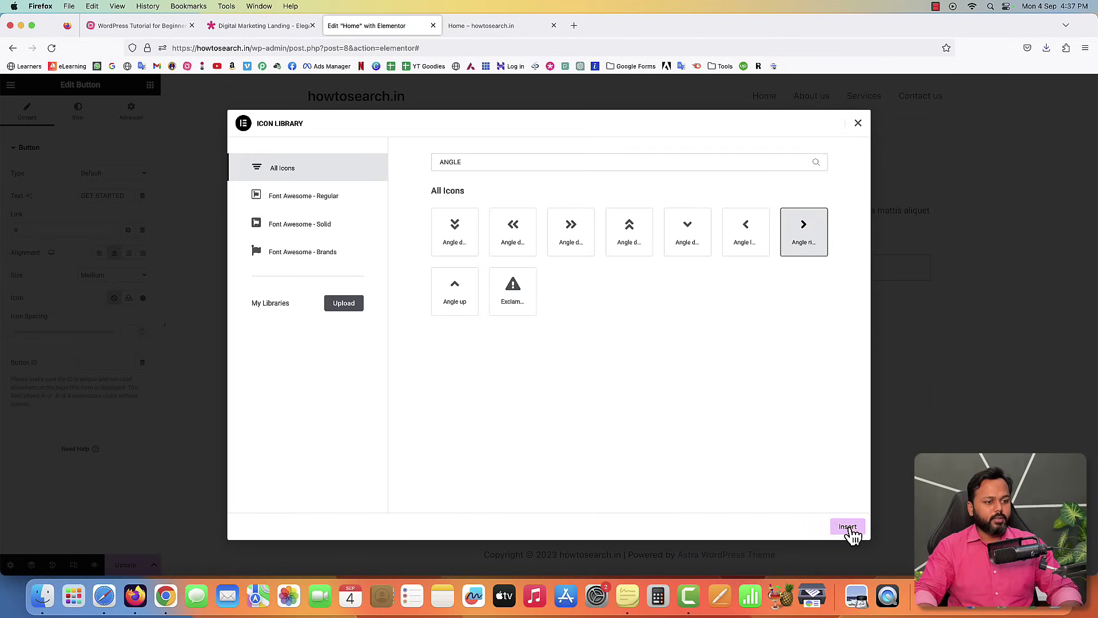
click(848, 527)
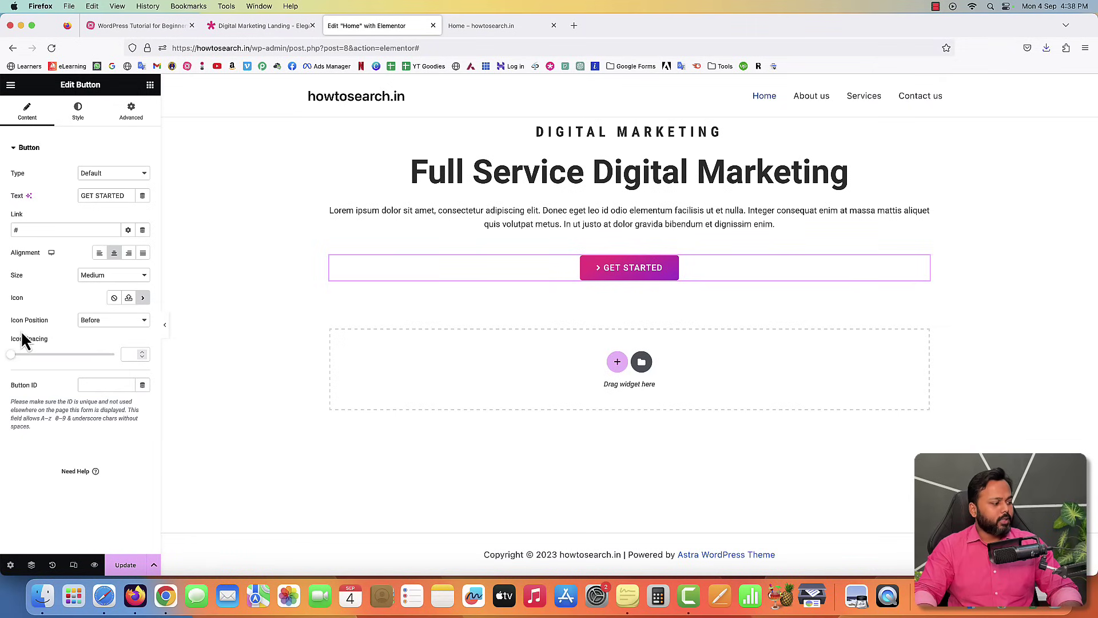
click(104, 321)
click(104, 329)
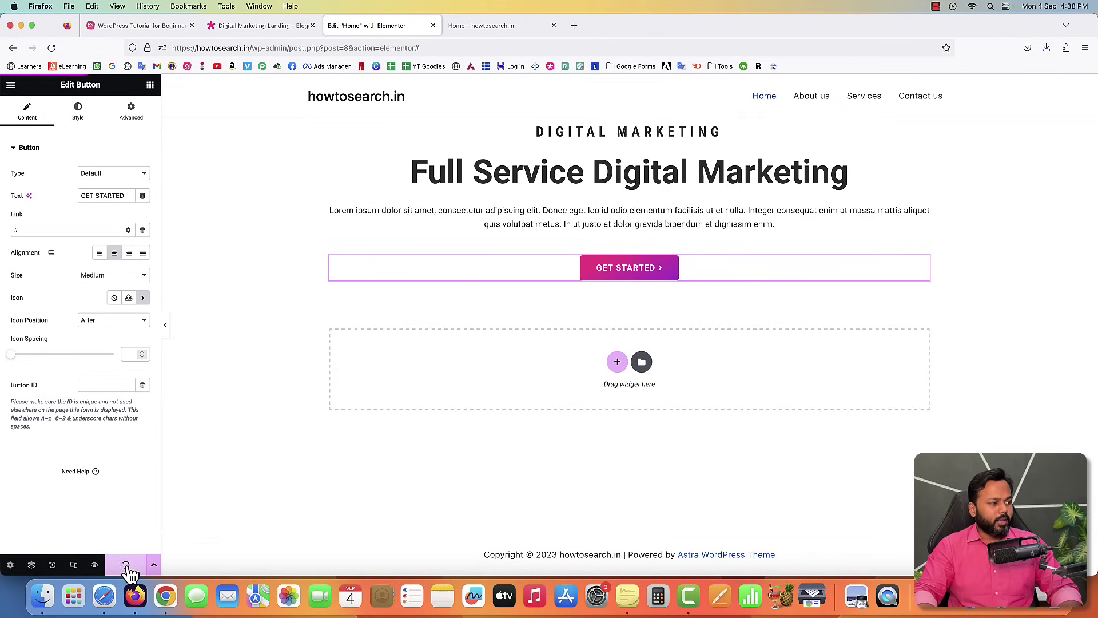
- Reload the live Home page, then show the reference demo with developer tools closed
click(479, 29)
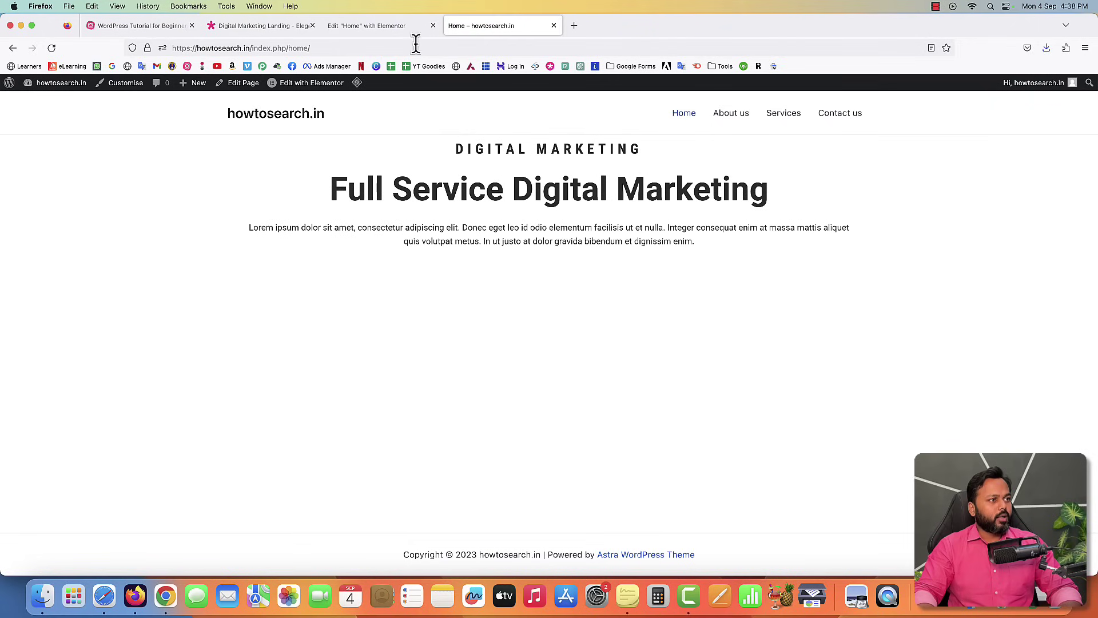
click(51, 48)
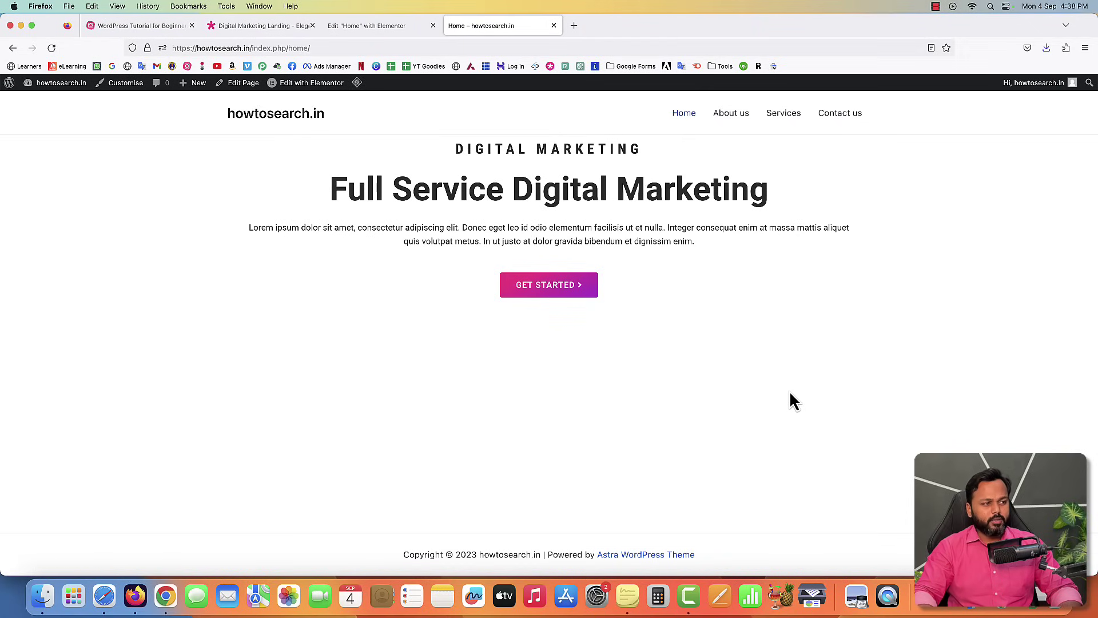
click(260, 26)
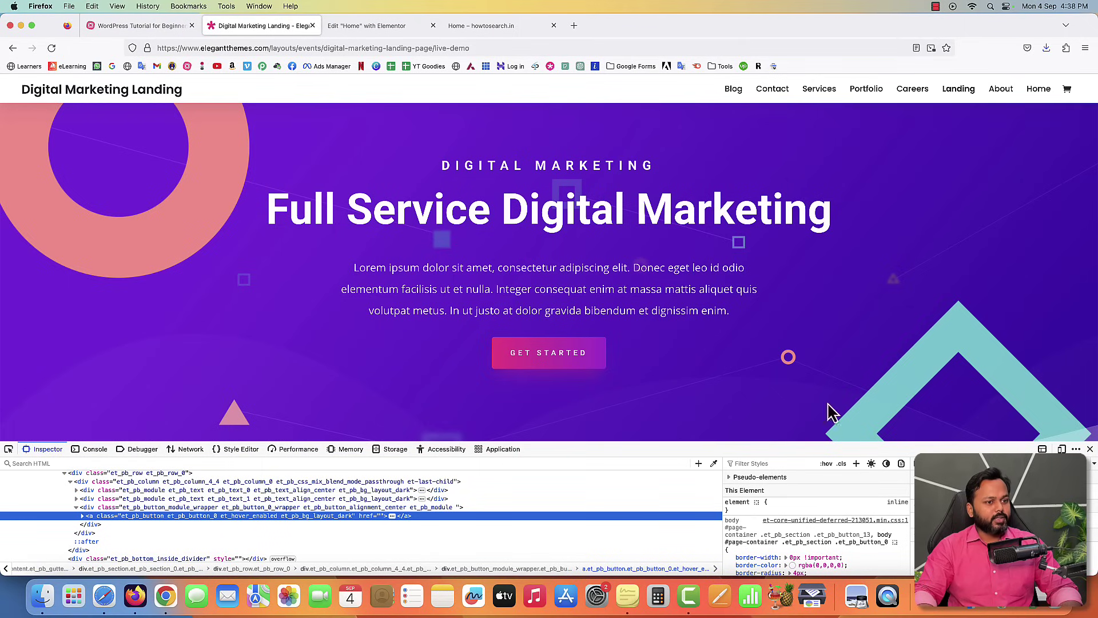
click(1089, 449)
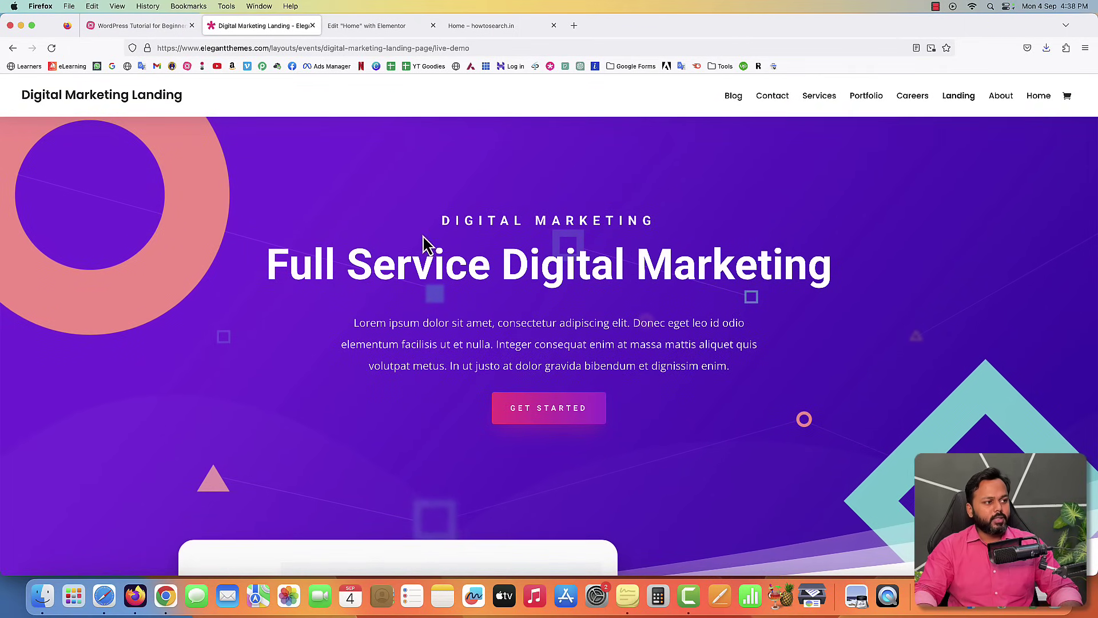
- Highlight the reference hero's label, headline and paragraph text to study them
drag(443, 218, 619, 216)
drag(445, 265, 637, 260)
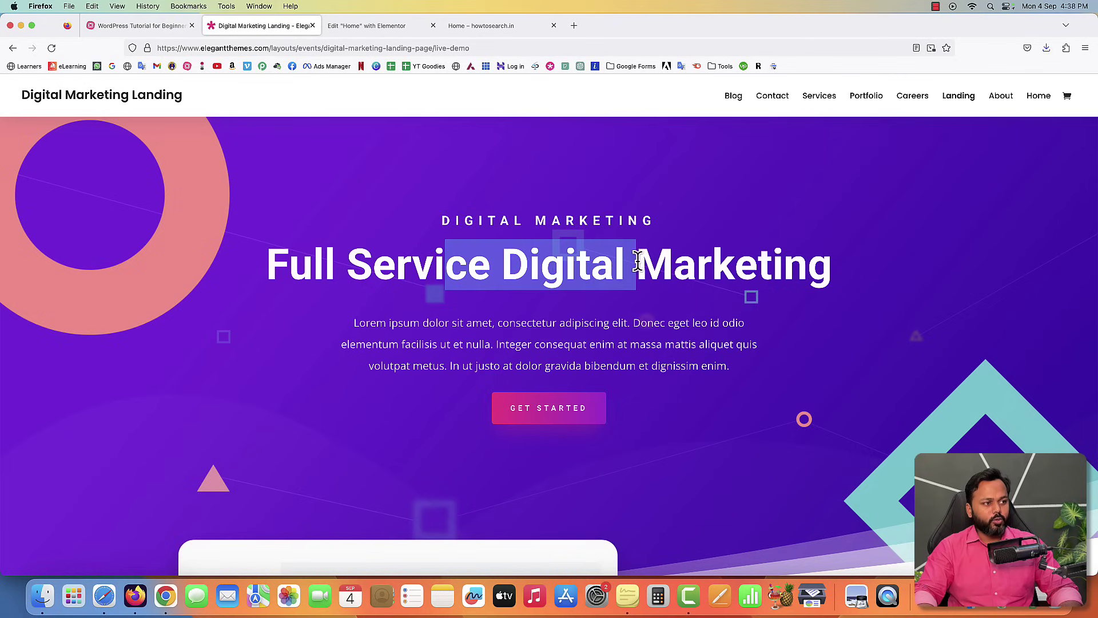
drag(482, 323, 558, 343)
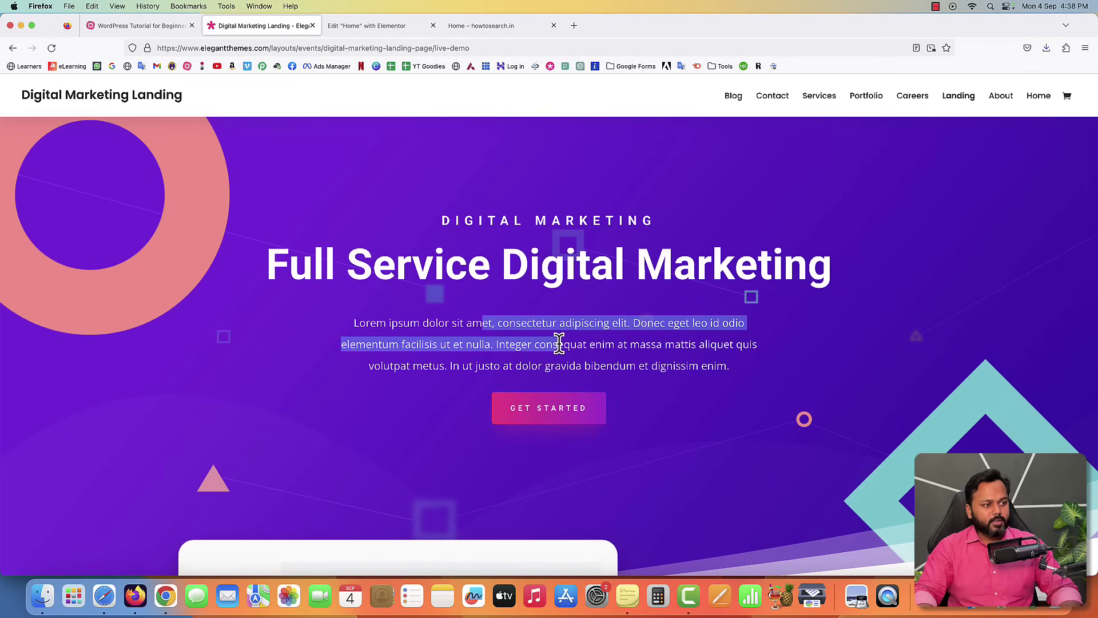
click(936, 223)
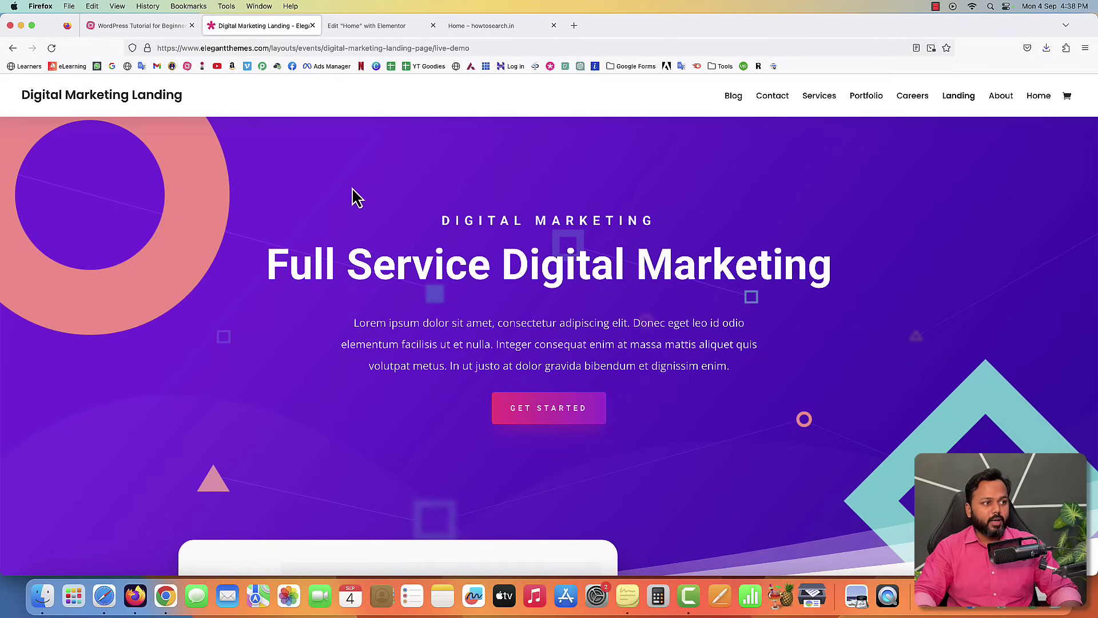
click(375, 25)
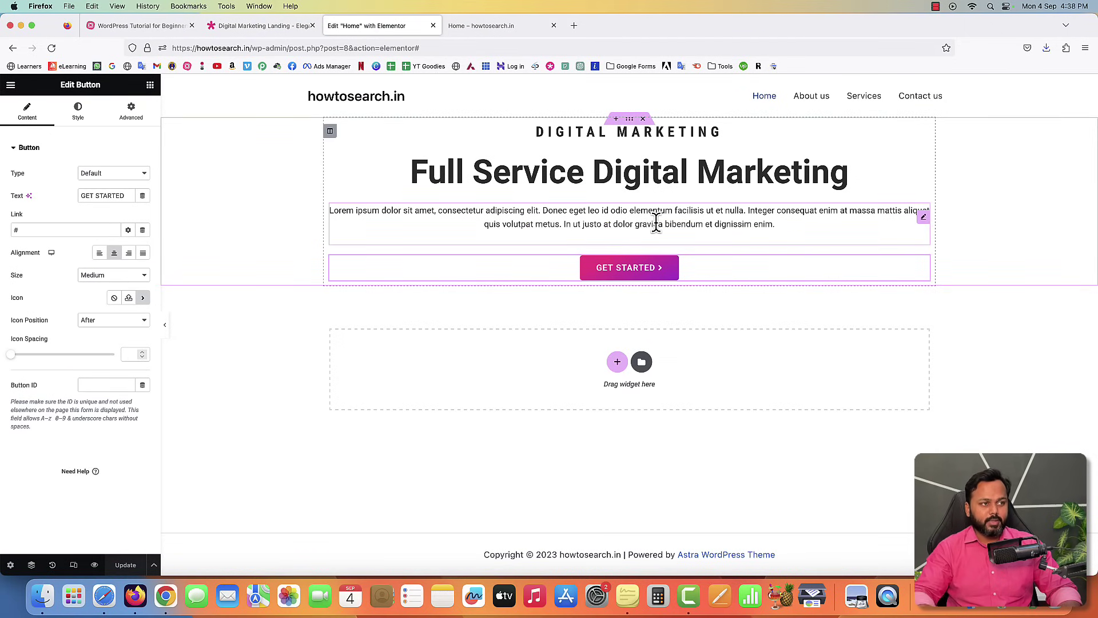
click(236, 31)
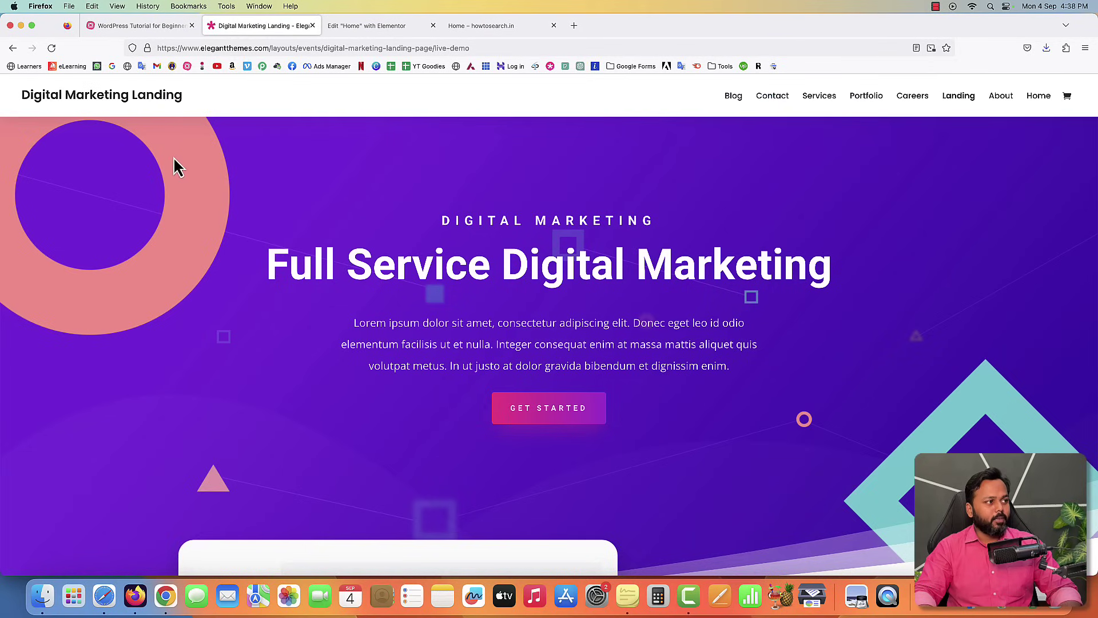
- Open the reference's marketing-bg6.png shapes image in its own tab and save it locally
right_click(196, 175)
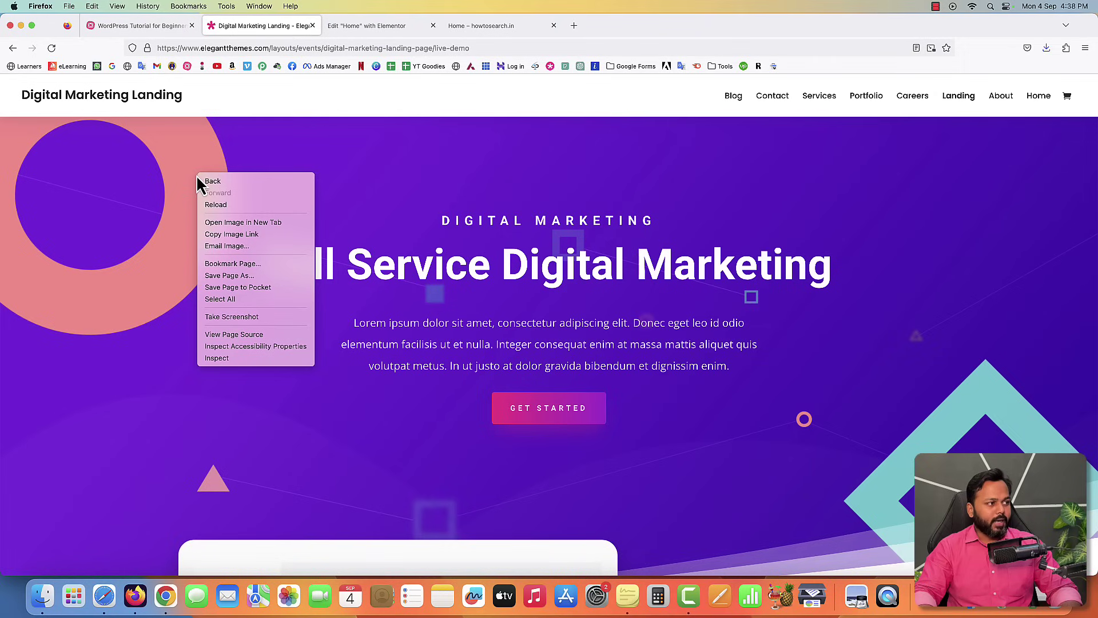
click(233, 225)
click(389, 26)
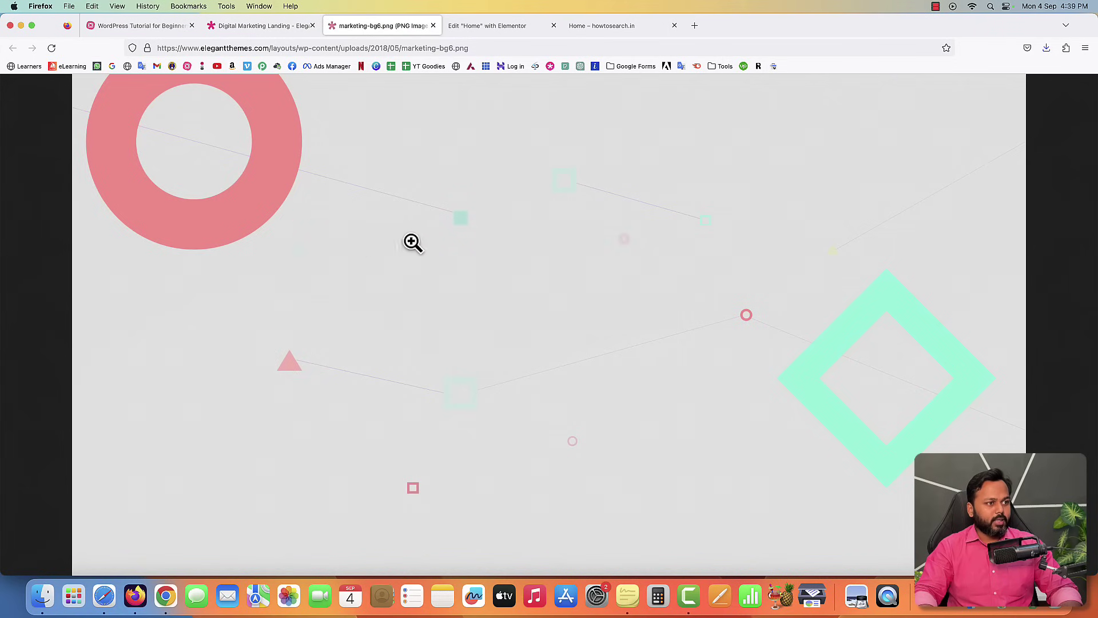
right_click(294, 137)
click(296, 138)
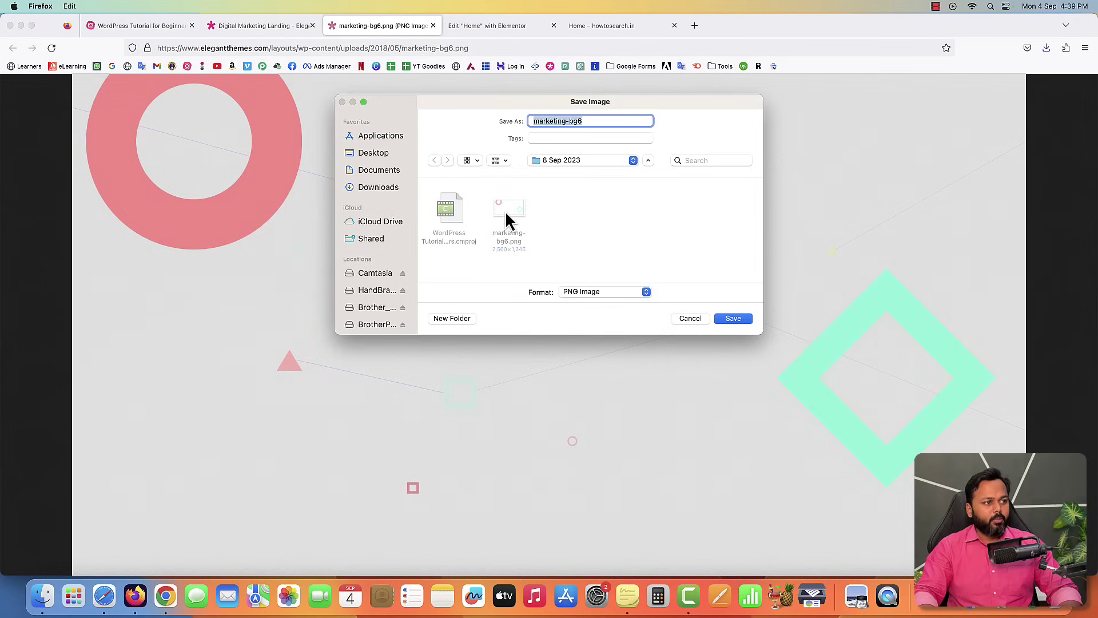
click(691, 319)
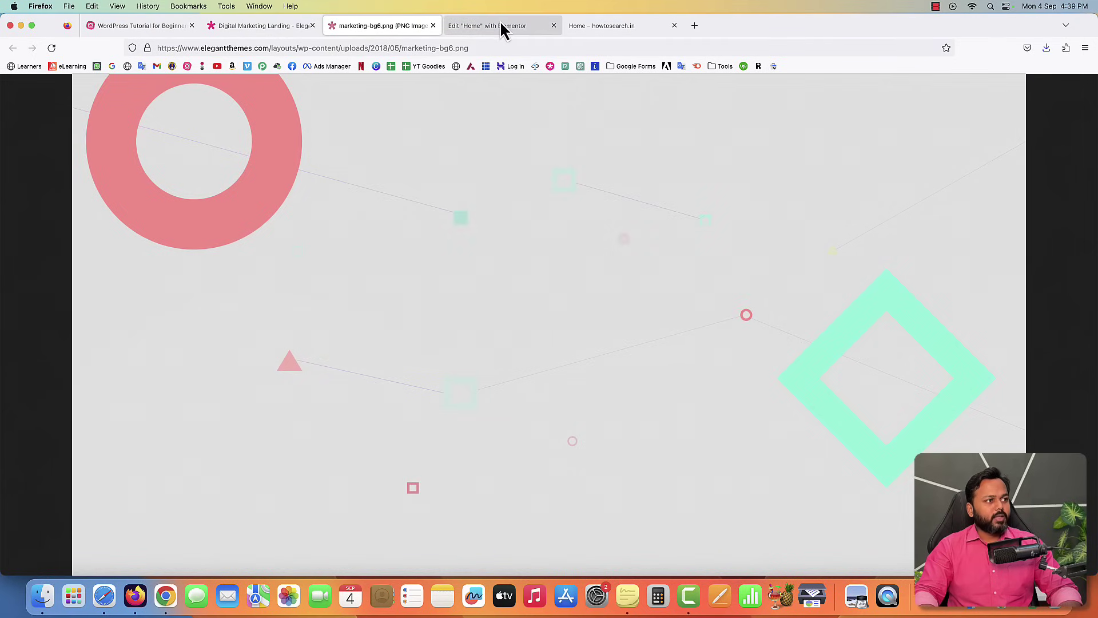
click(501, 27)
click(432, 26)
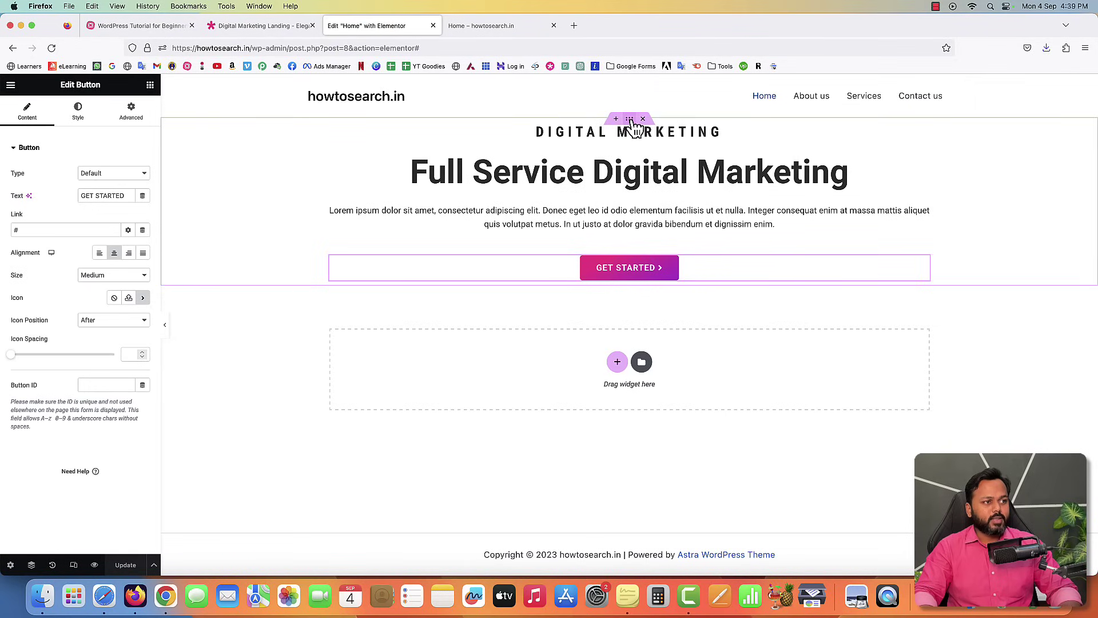
- Upload marketing-bg6.png and insert it as the hero section's classic background image
click(629, 119)
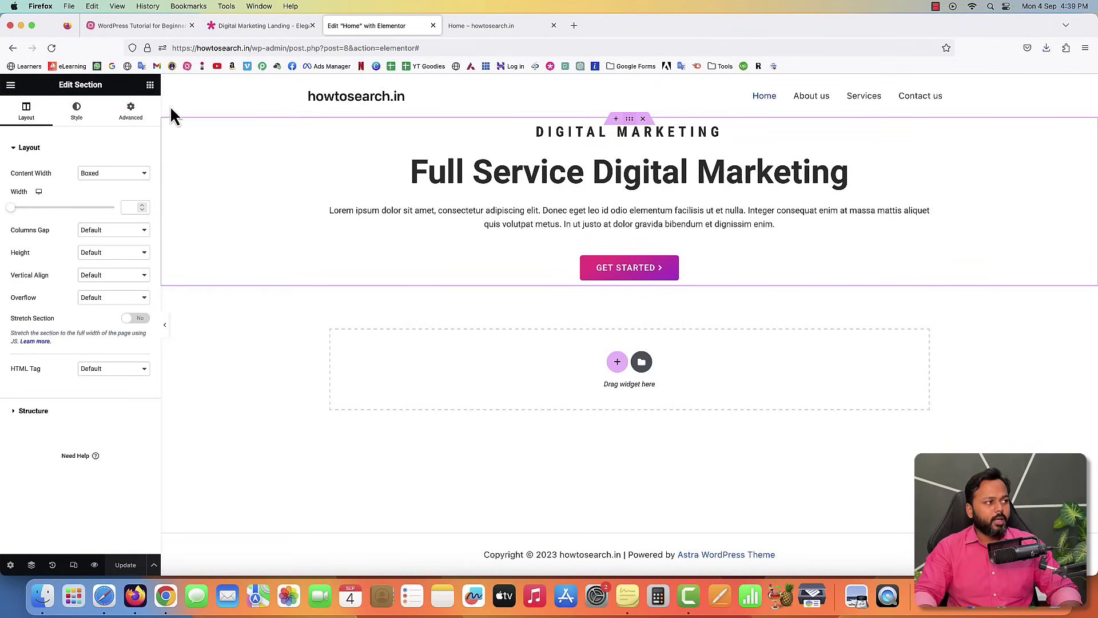
drag(59, 84, 92, 85)
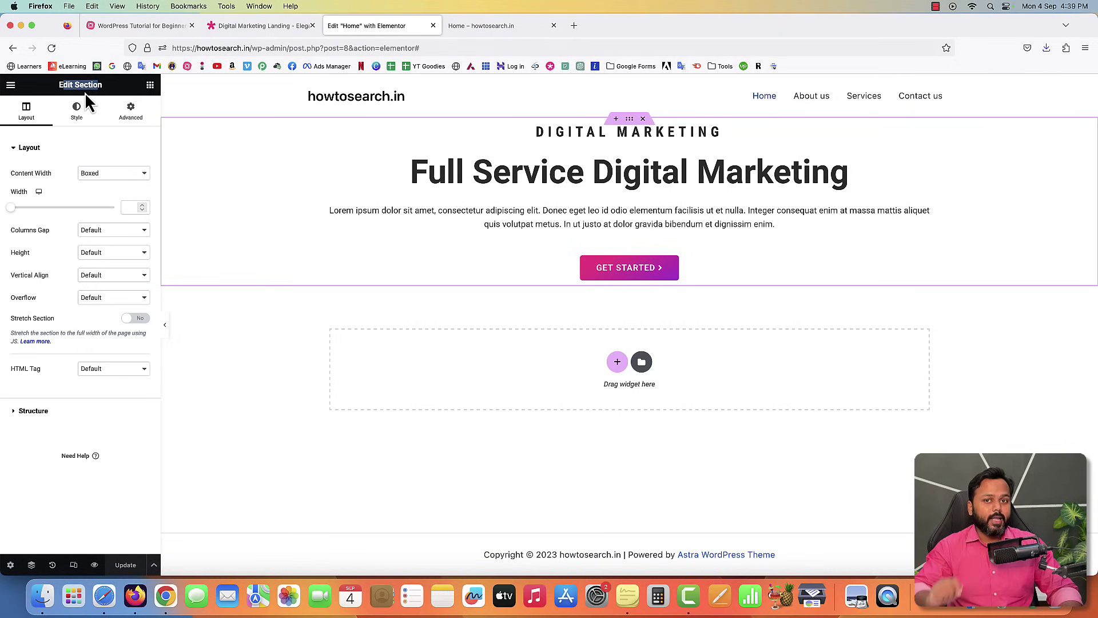
click(79, 110)
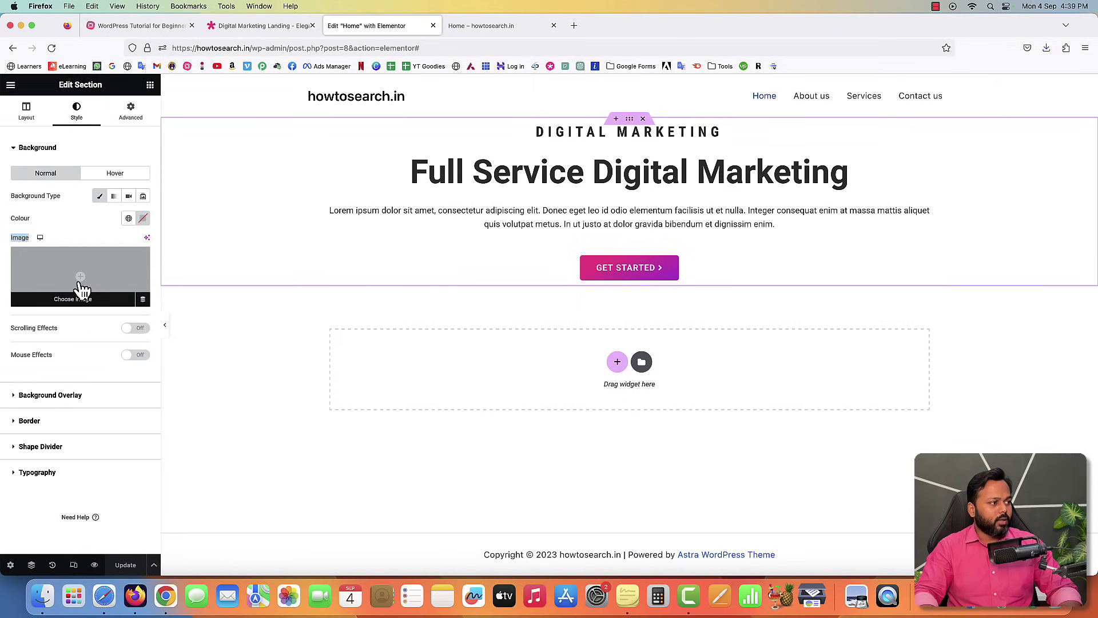
click(77, 300)
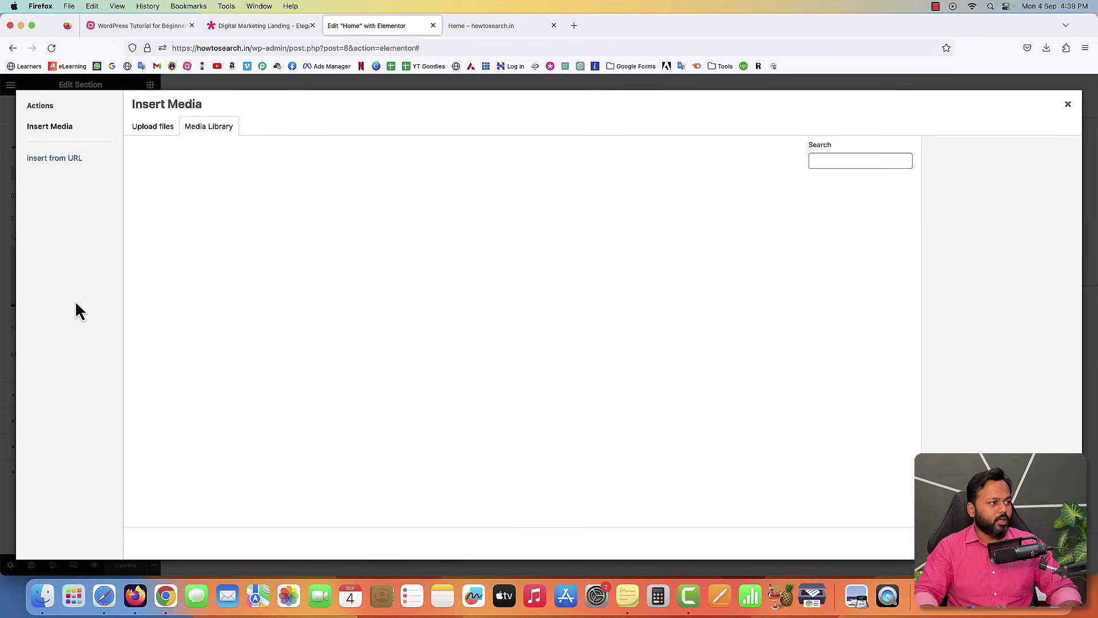
click(153, 127)
click(610, 308)
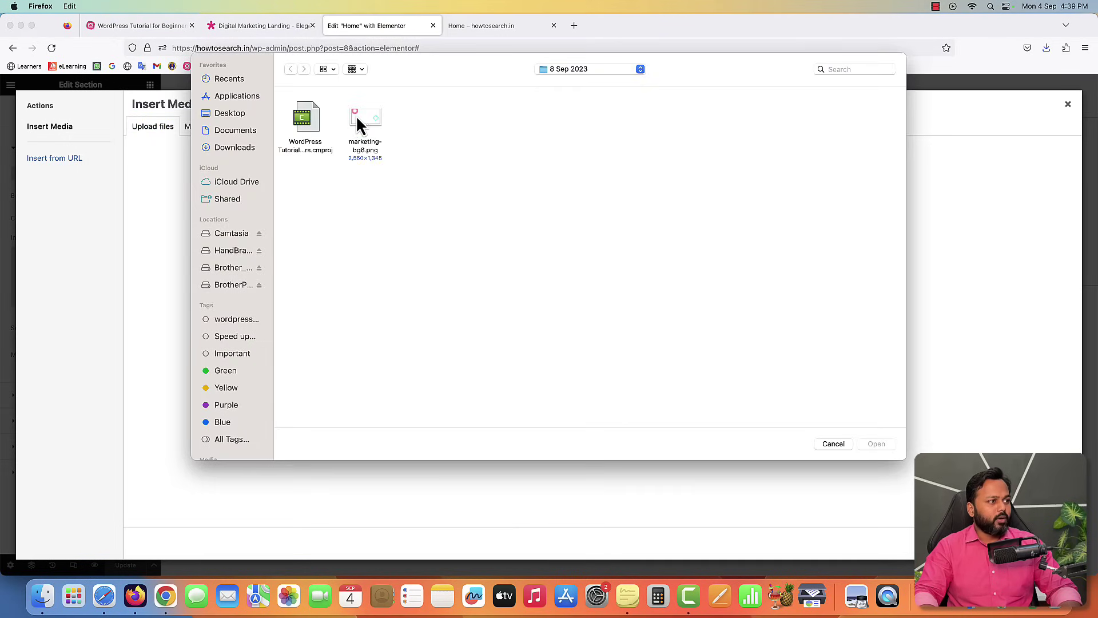
double_click(357, 118)
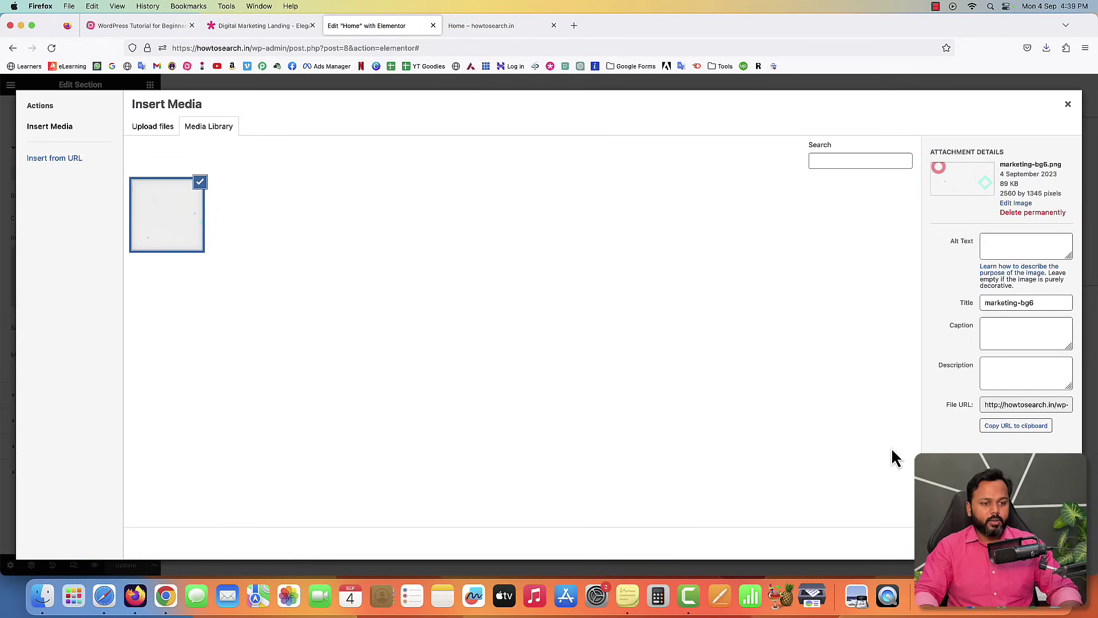
click(1044, 543)
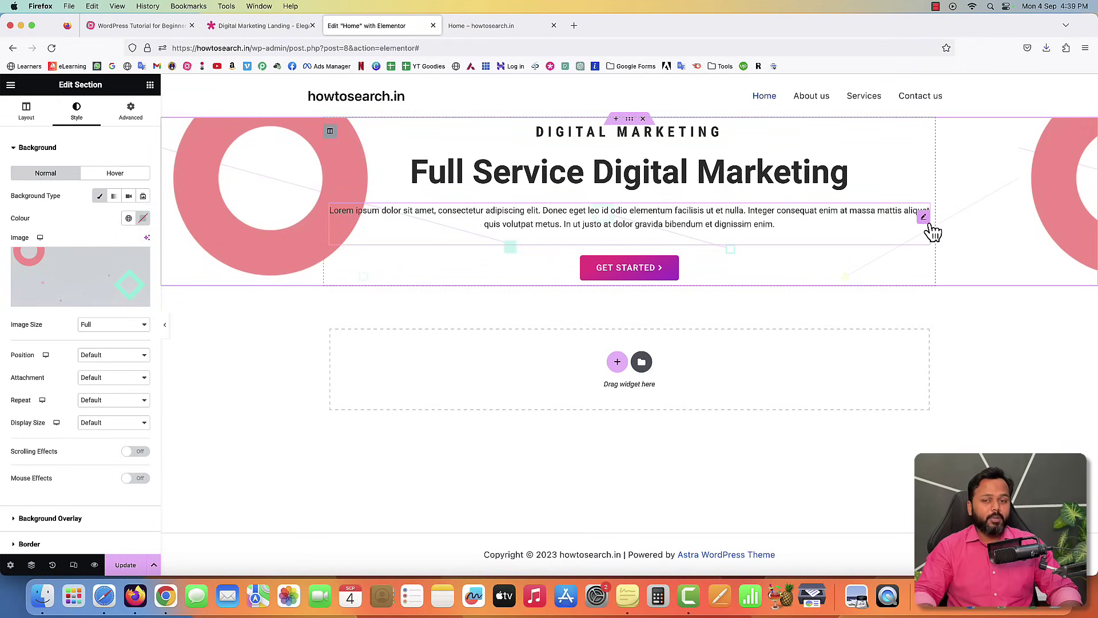
- Set the hero section's background colour to a saturated purple around #6E04CE
click(239, 27)
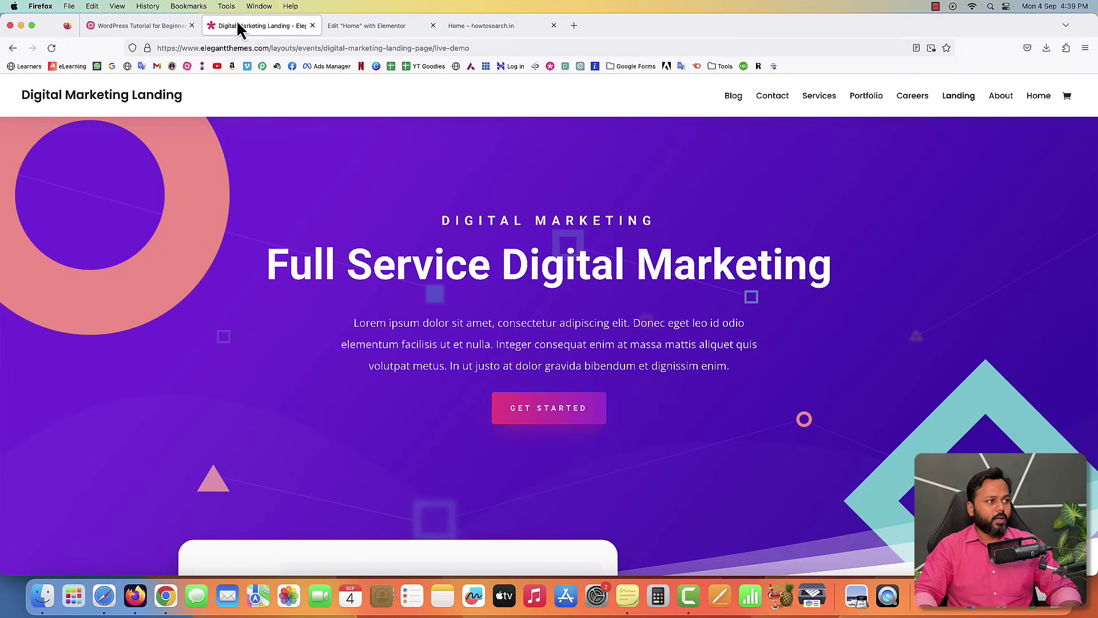
click(379, 29)
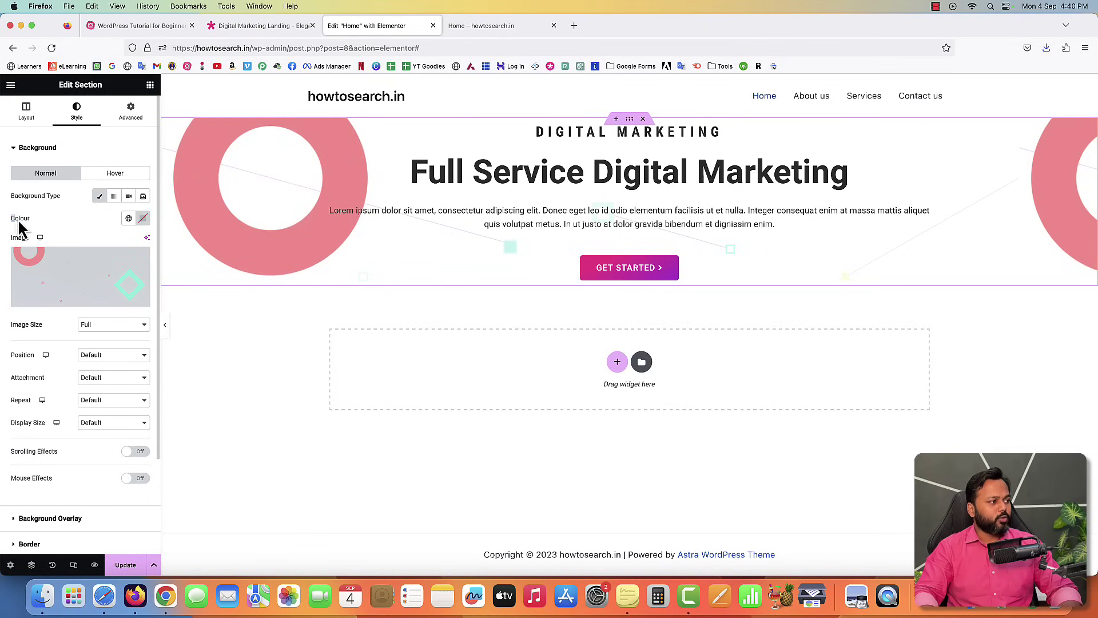
click(143, 219)
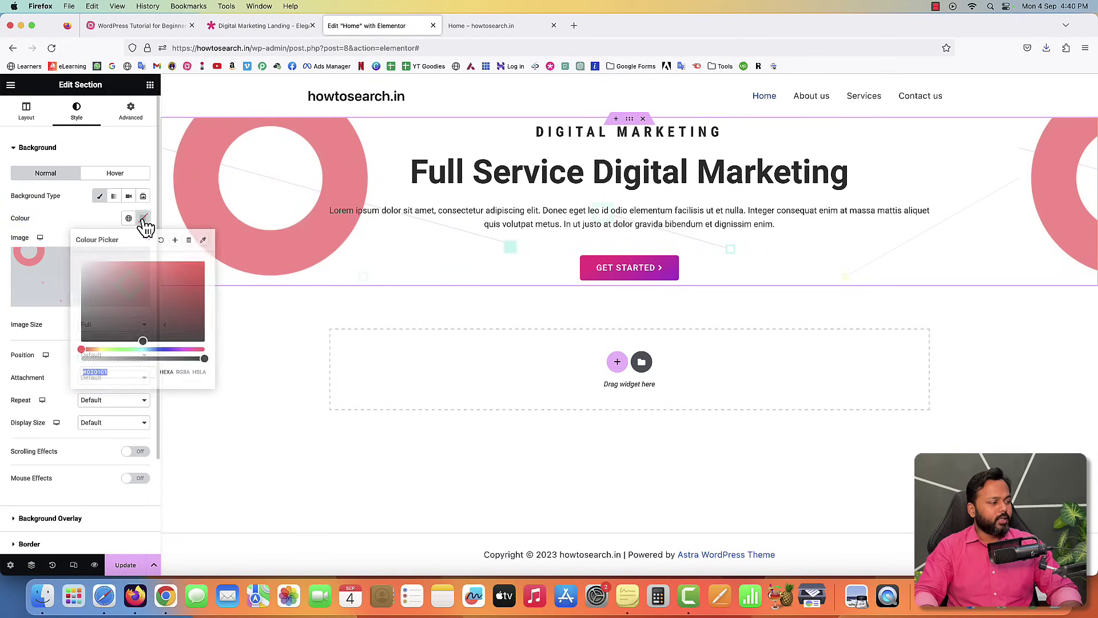
click(156, 312)
drag(162, 313, 204, 286)
drag(88, 356, 175, 356)
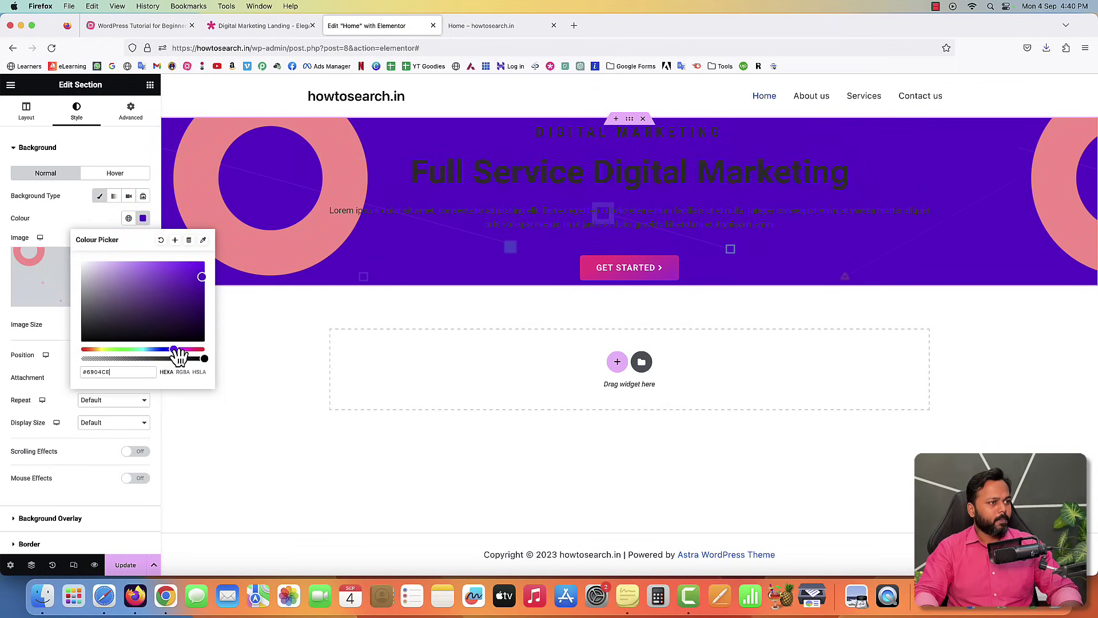
click(88, 220)
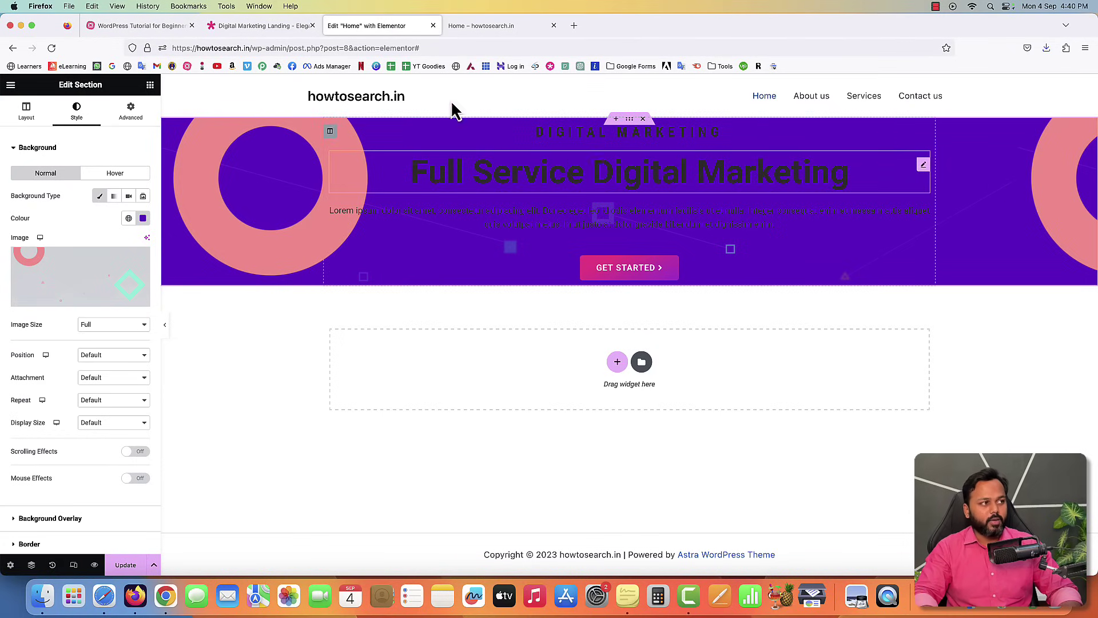
- Make the DIGITAL MARKETING heading's text colour white #FFFFFF
click(246, 27)
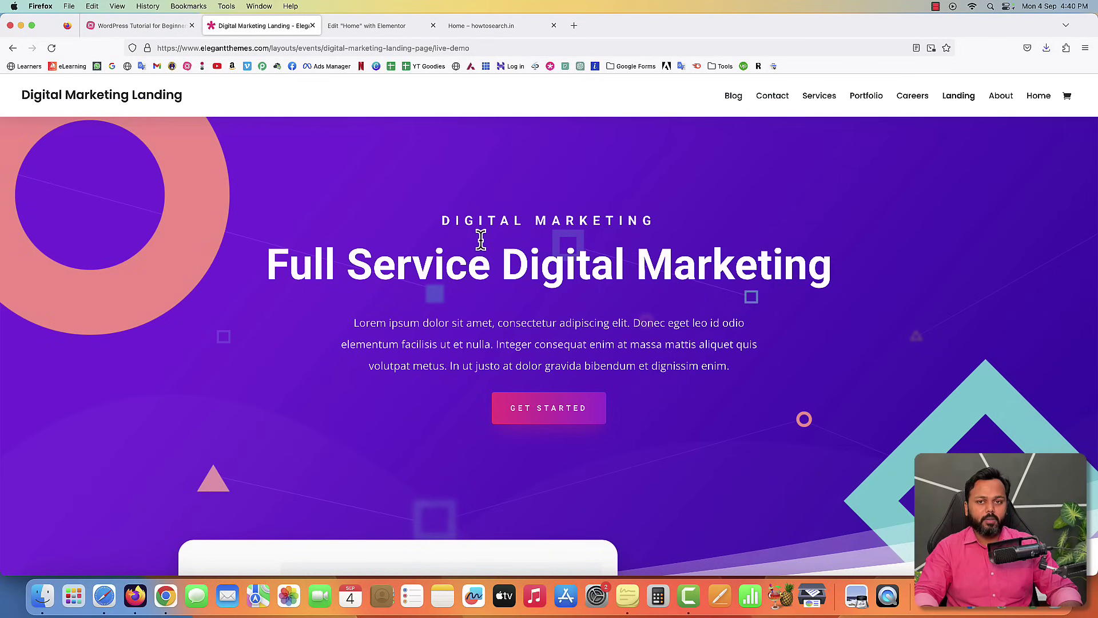
click(349, 30)
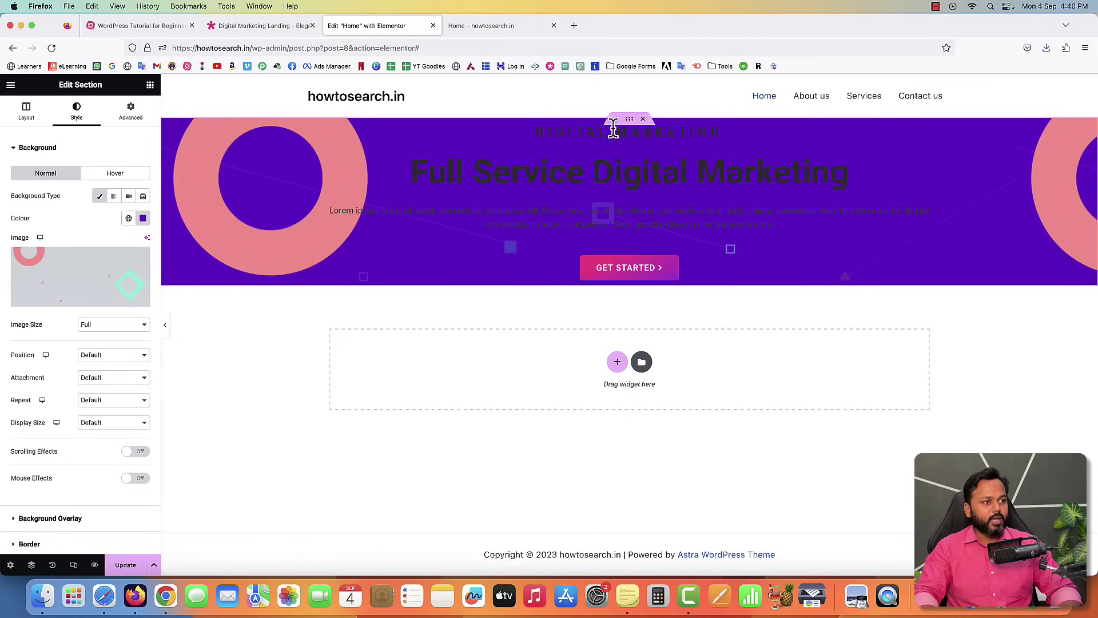
click(669, 134)
click(80, 112)
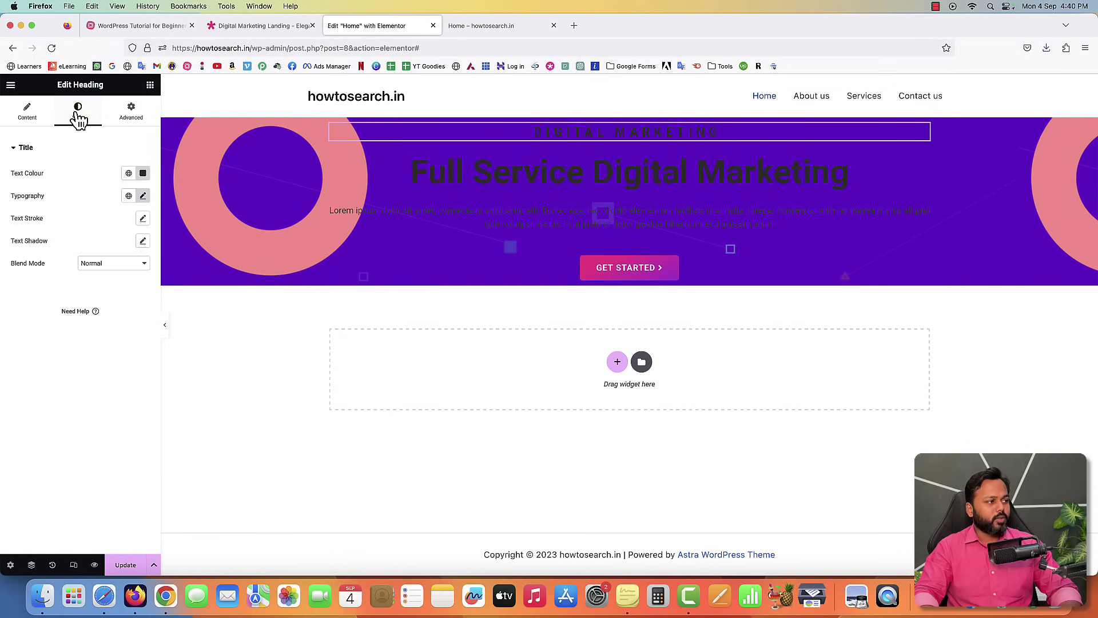
click(143, 174)
text(#FFFFFF)
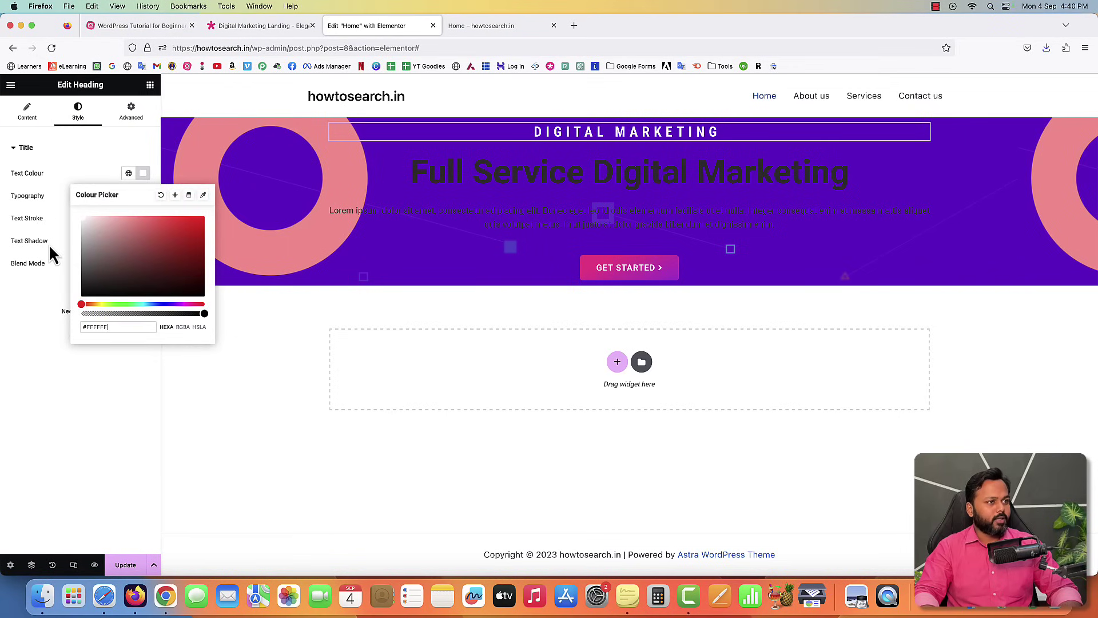
click(49, 251)
- Make the Full Service Digital Marketing headline's text colour white
click(606, 174)
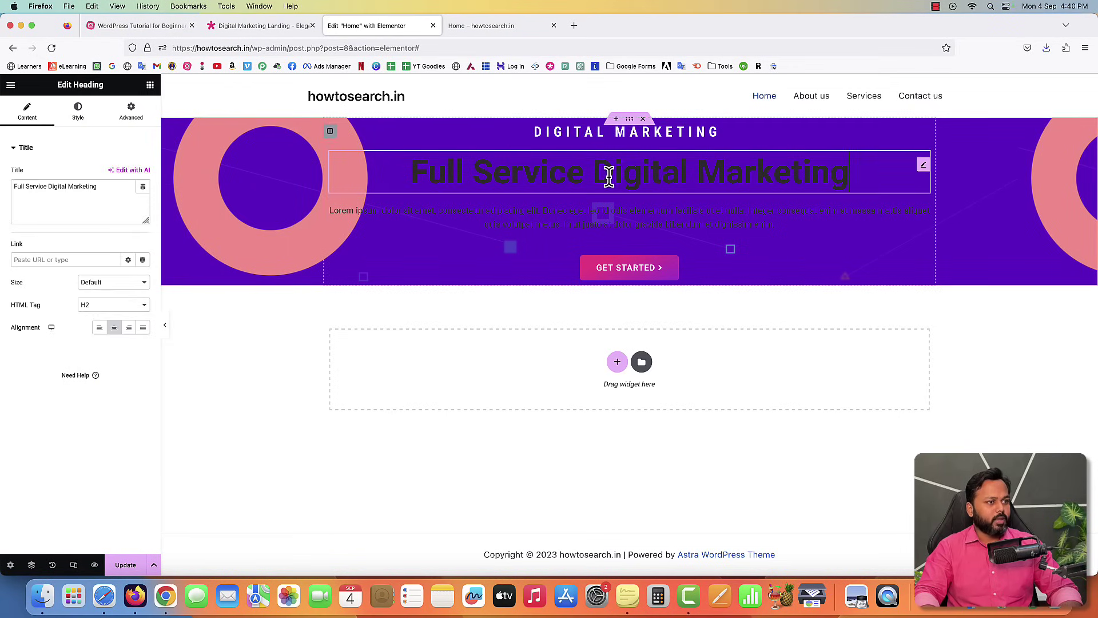
click(74, 112)
click(143, 173)
text(#FFFFFF)
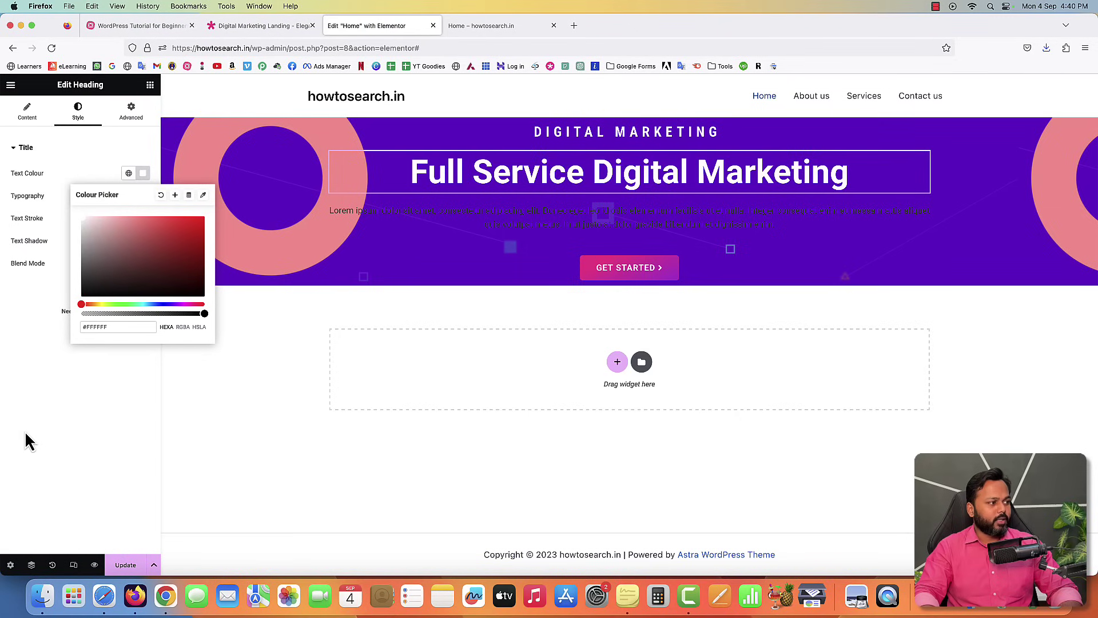
click(25, 433)
- Give the Lorem paragraph a near-white #FFECEC text colour and save the page
click(471, 214)
click(144, 196)
text(#FFECEC)
click(34, 332)
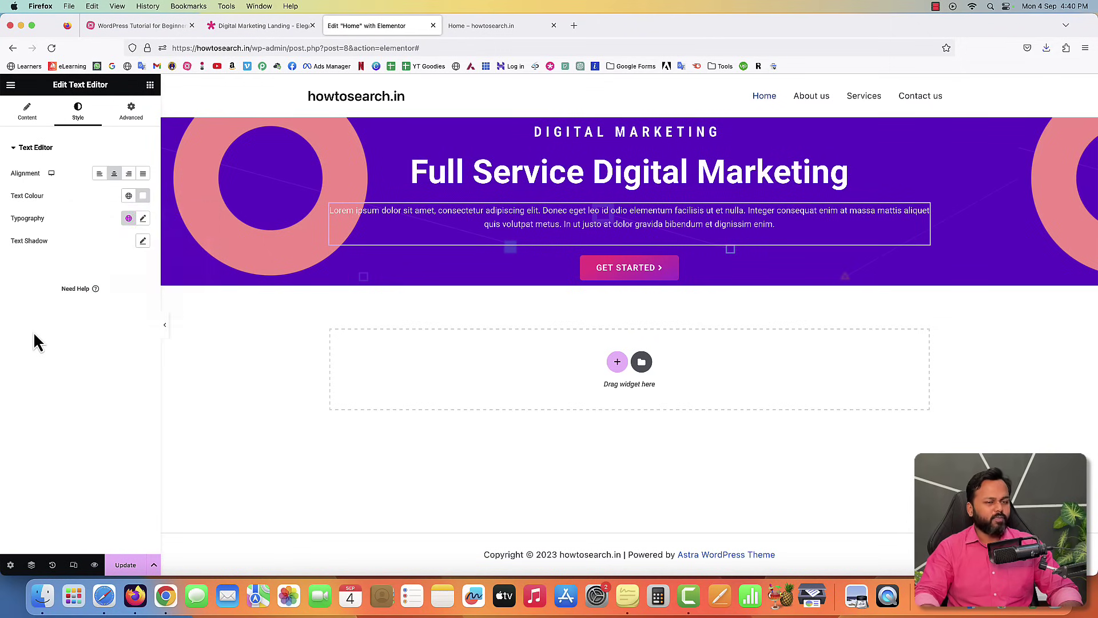
click(123, 563)
- Reload the live Home page, then compare the reference's DIGITAL MARKETING hero text
click(473, 26)
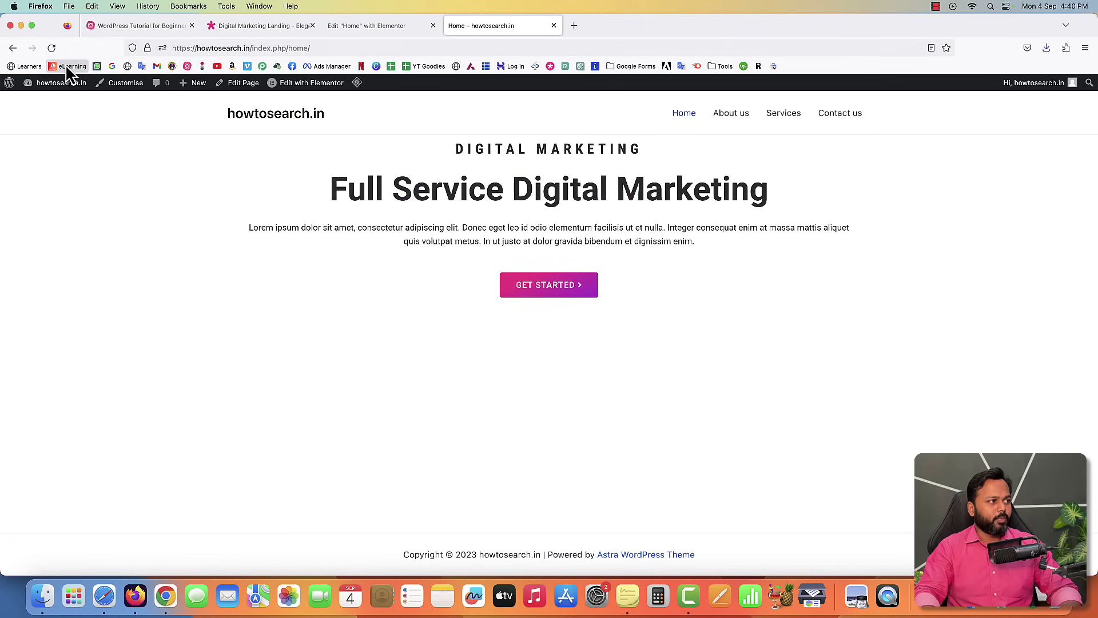
click(60, 49)
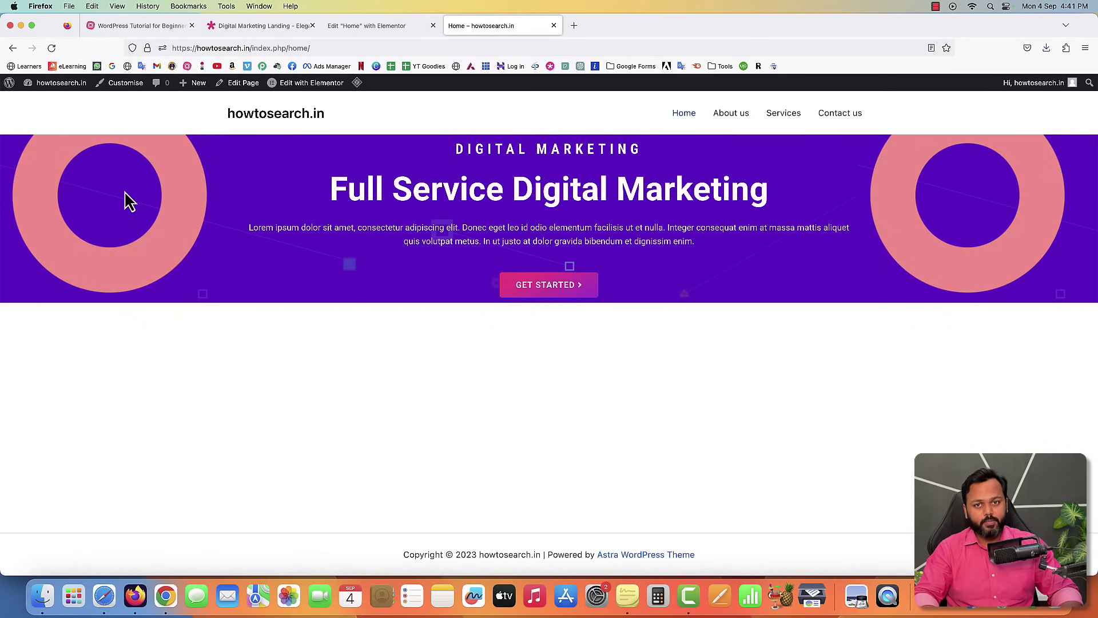
click(259, 28)
drag(441, 217, 642, 238)
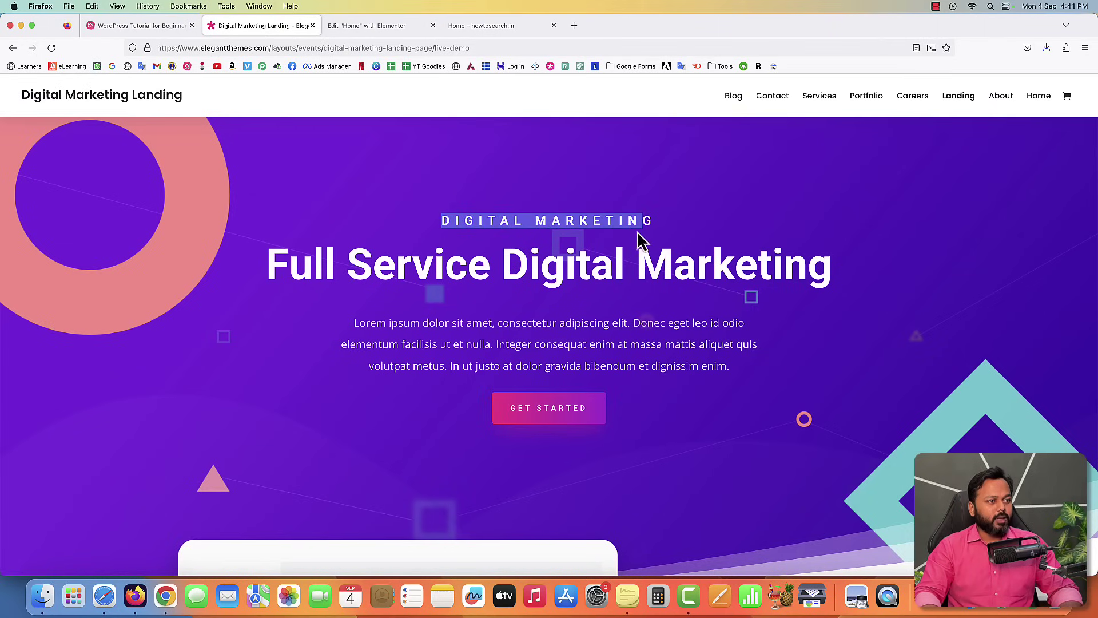
click(551, 207)
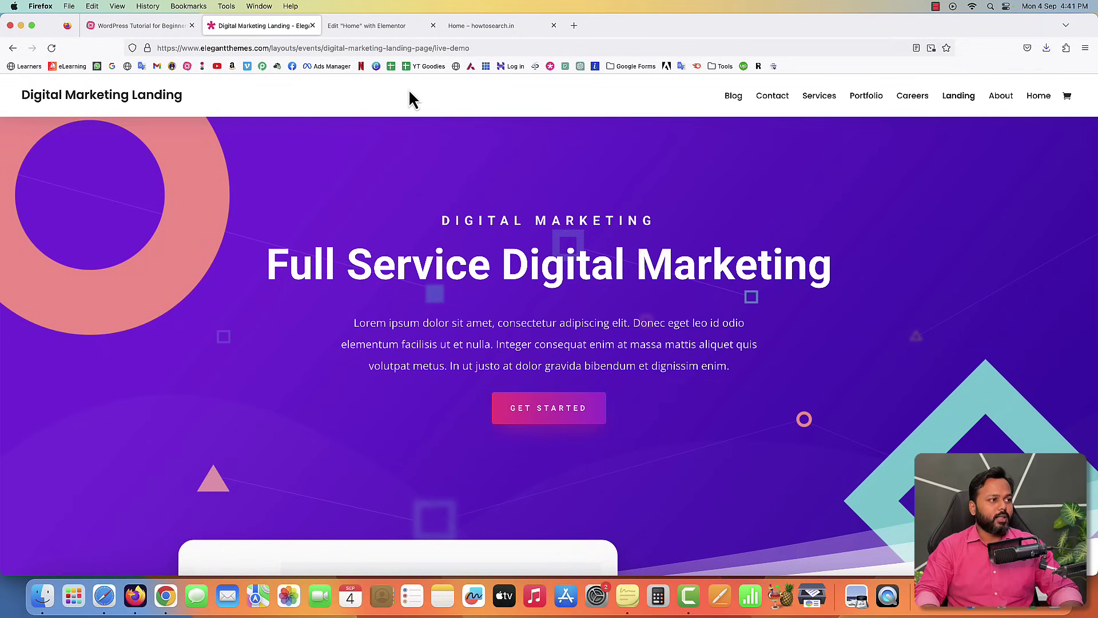
- Select the hero section and try linked padding values before resetting them to zero
click(380, 28)
click(629, 118)
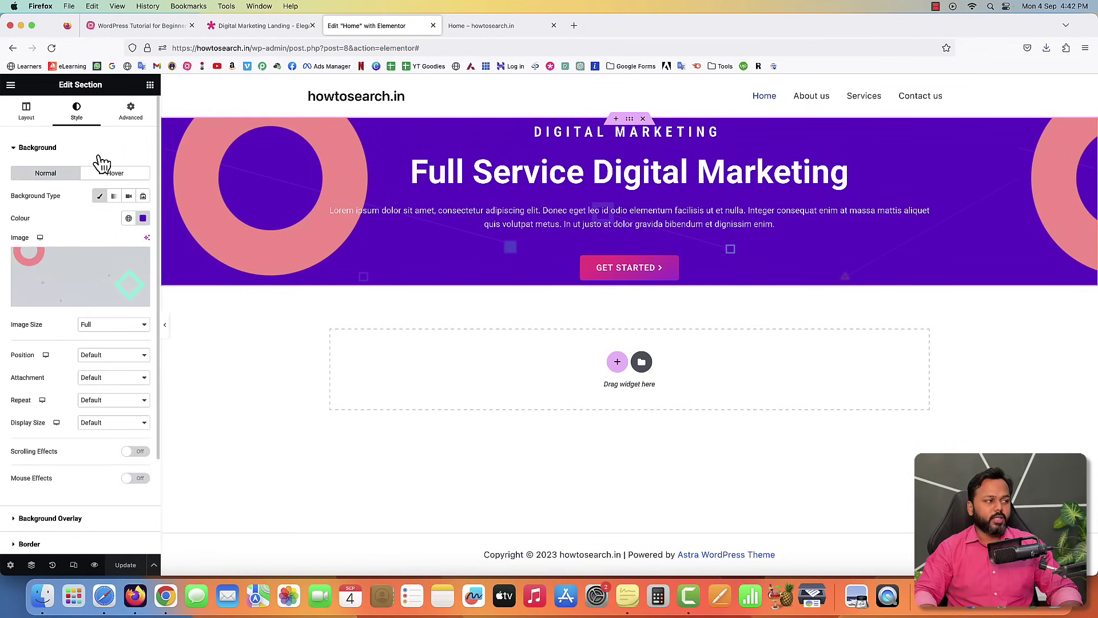
click(131, 111)
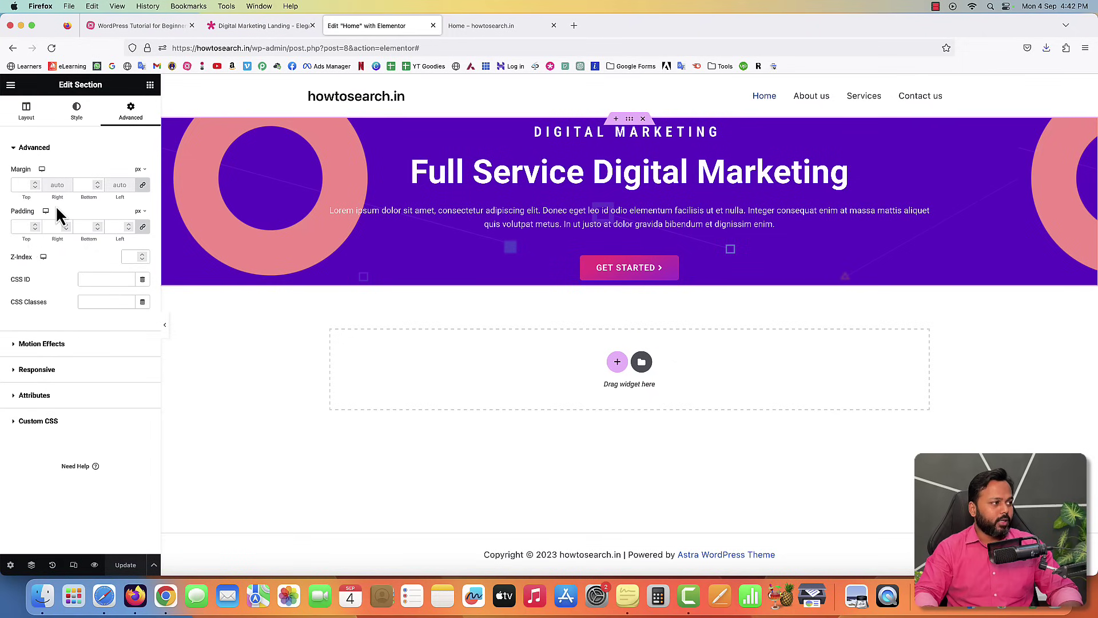
click(34, 225)
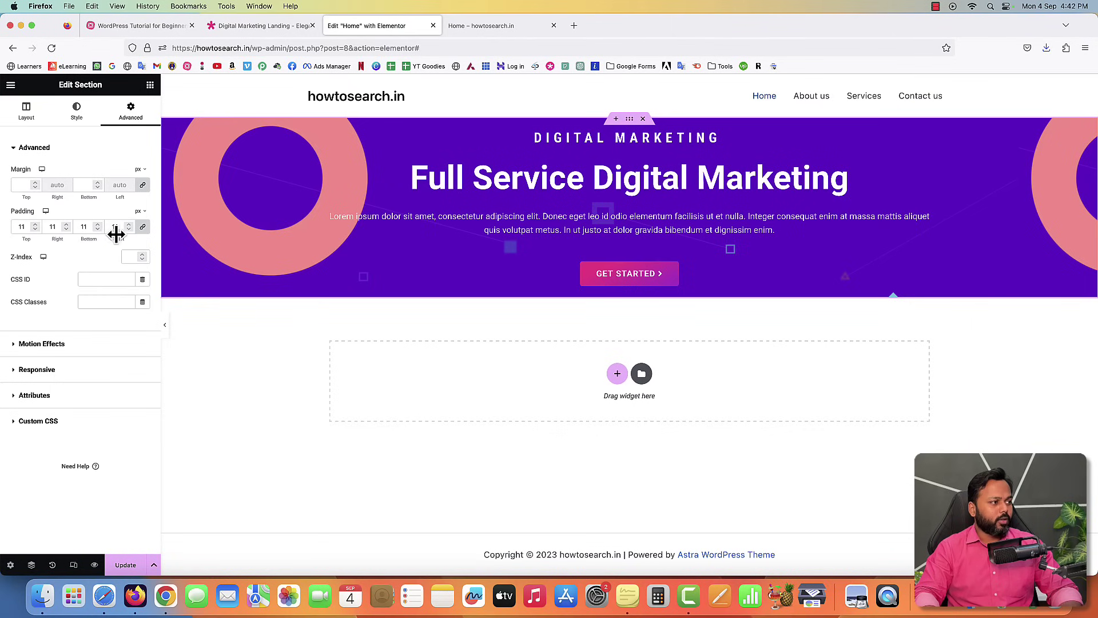
click(36, 225)
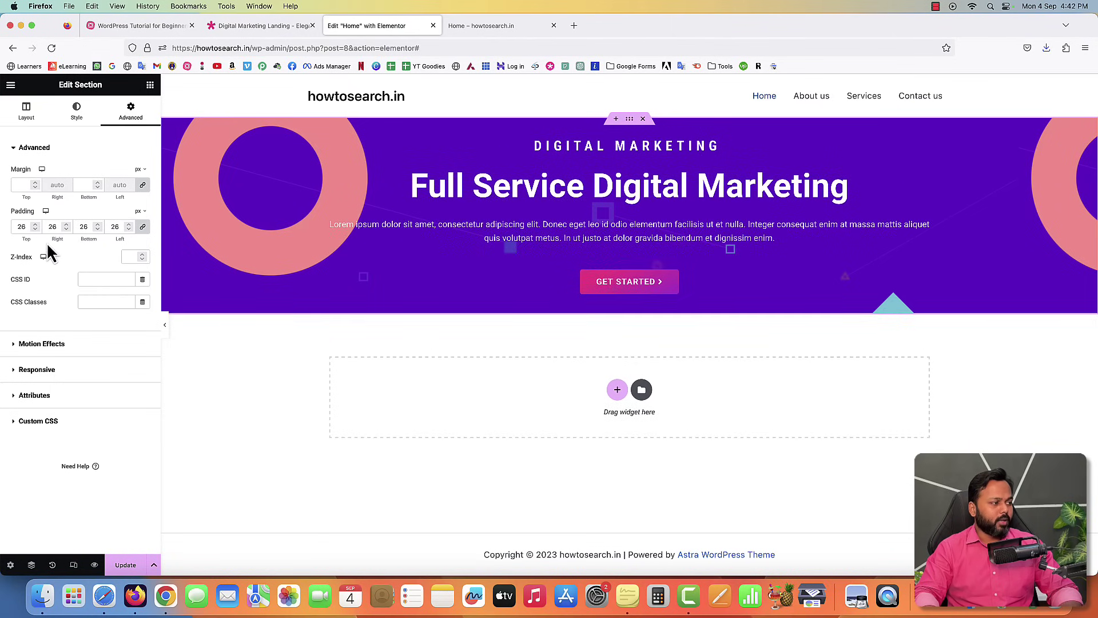
click(35, 229)
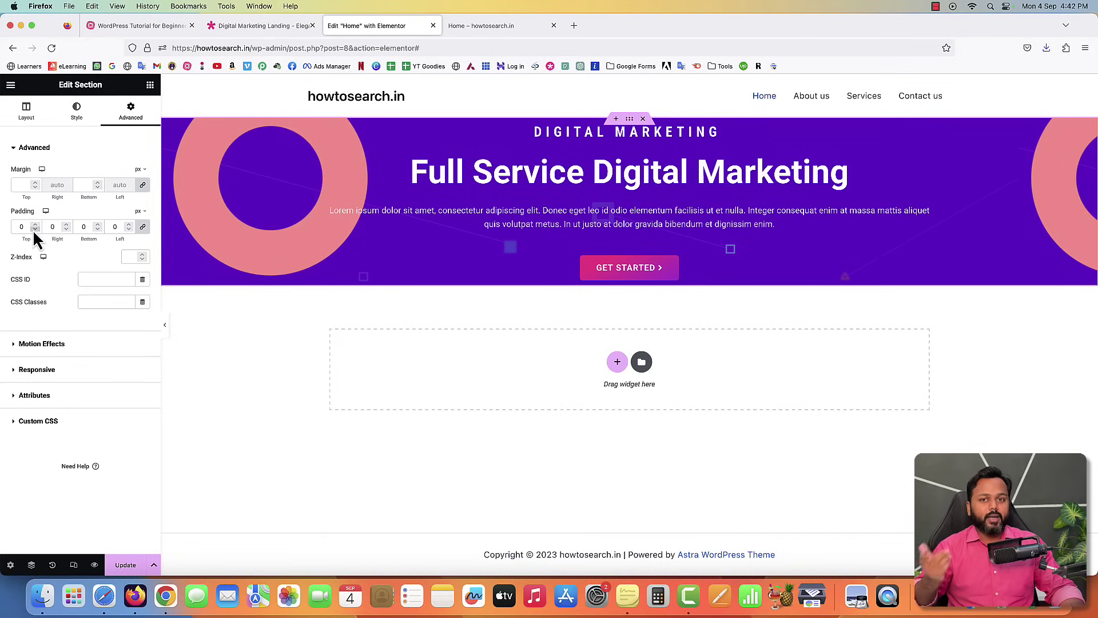
- Unlink the padding and raise top and bottom padding to 116 px
click(142, 227)
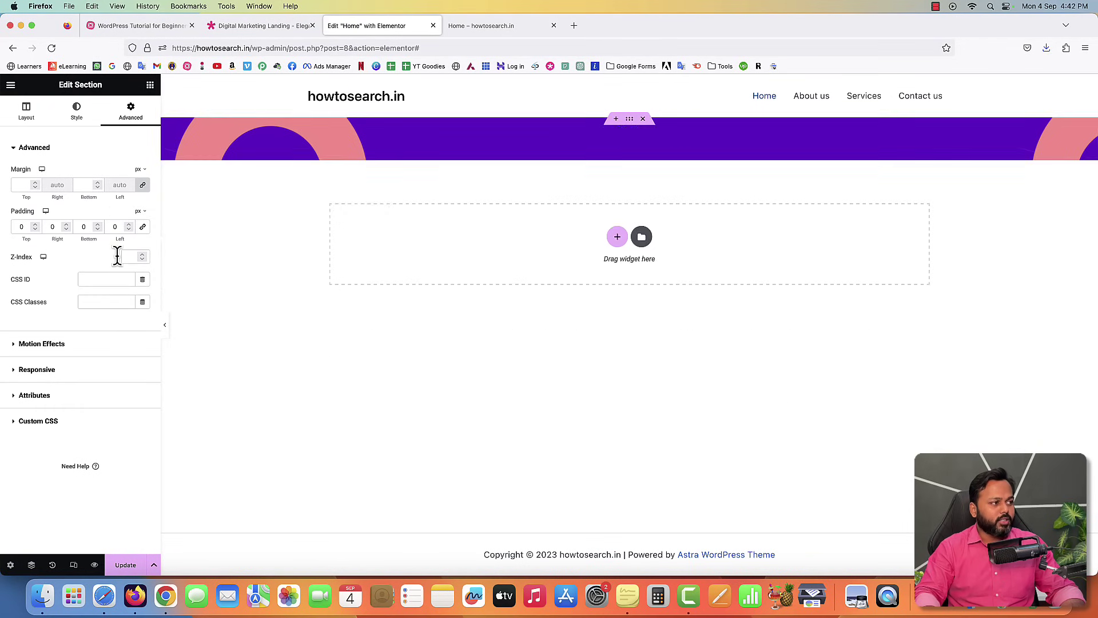
click(34, 225)
drag(35, 225, 35, 225)
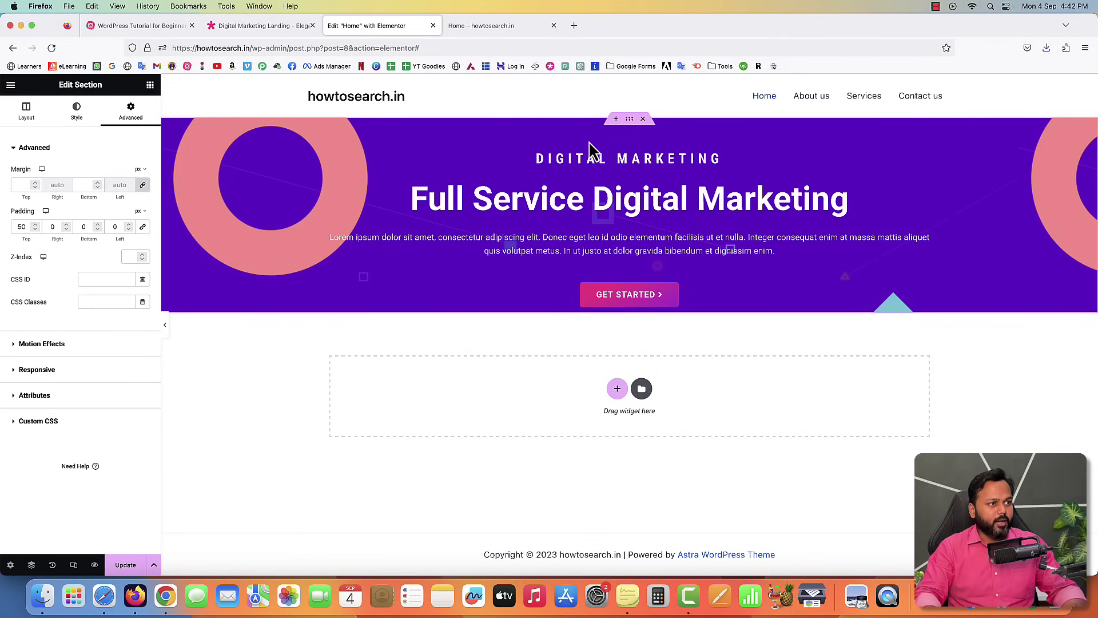
drag(32, 224, 32, 224)
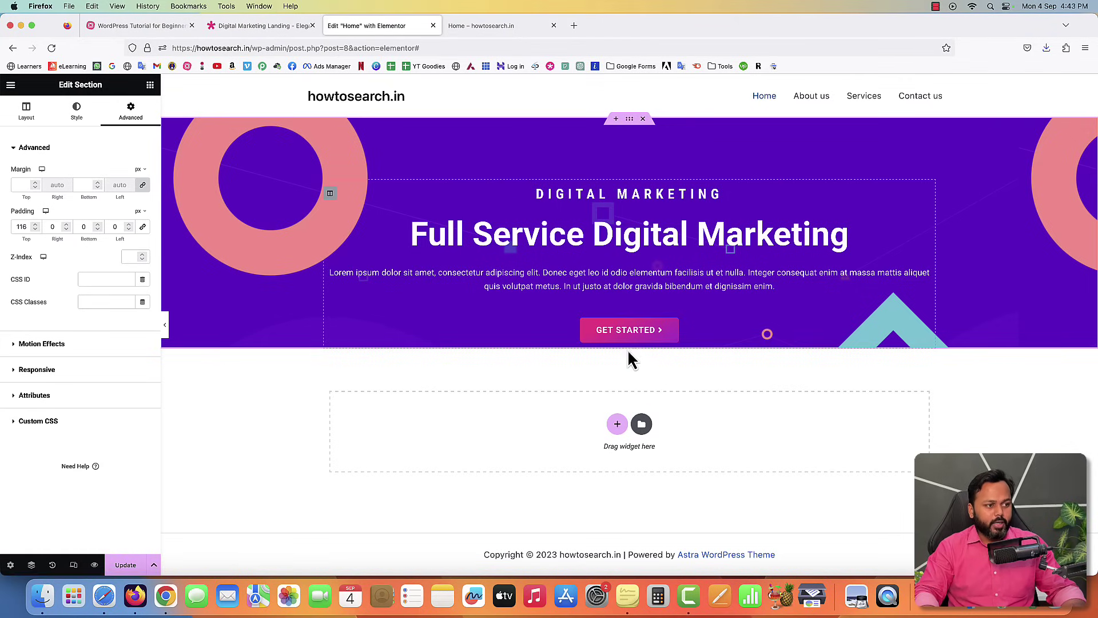
click(98, 225)
click(98, 225)
click(98, 225)
click(98, 224)
drag(97, 225, 97, 225)
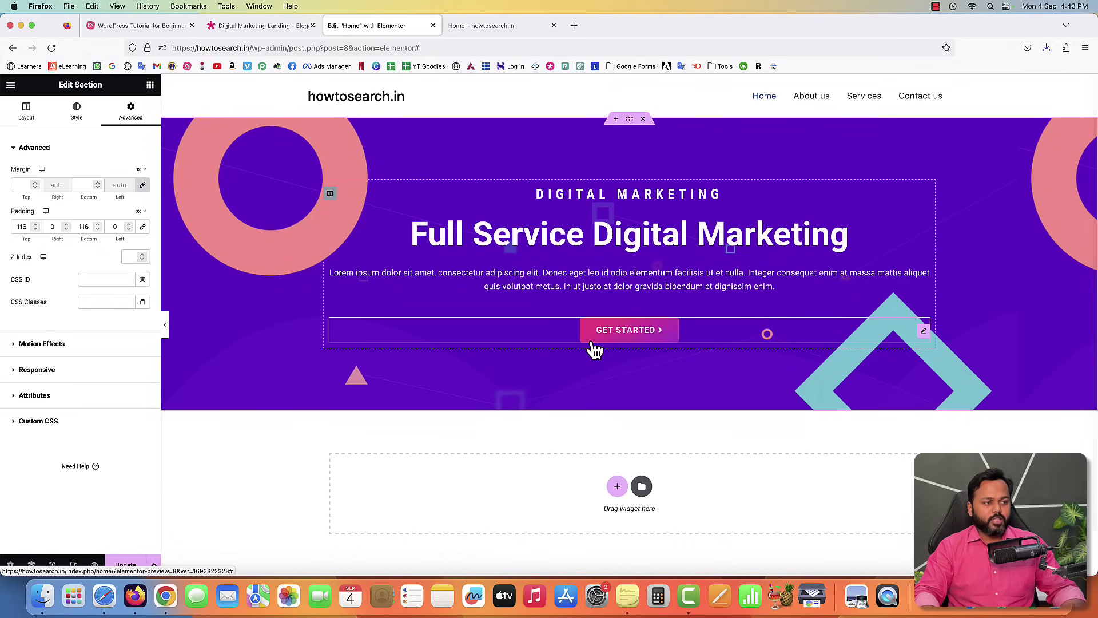
- Set the hero section's top and bottom padding to 200 px
double_click(22, 226)
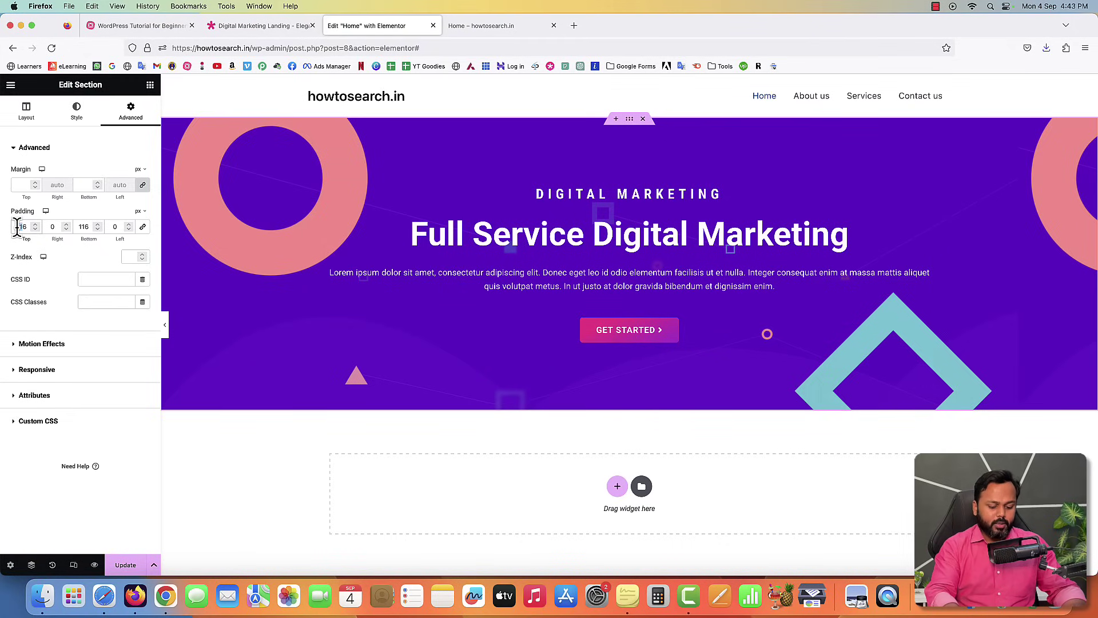
text(556)
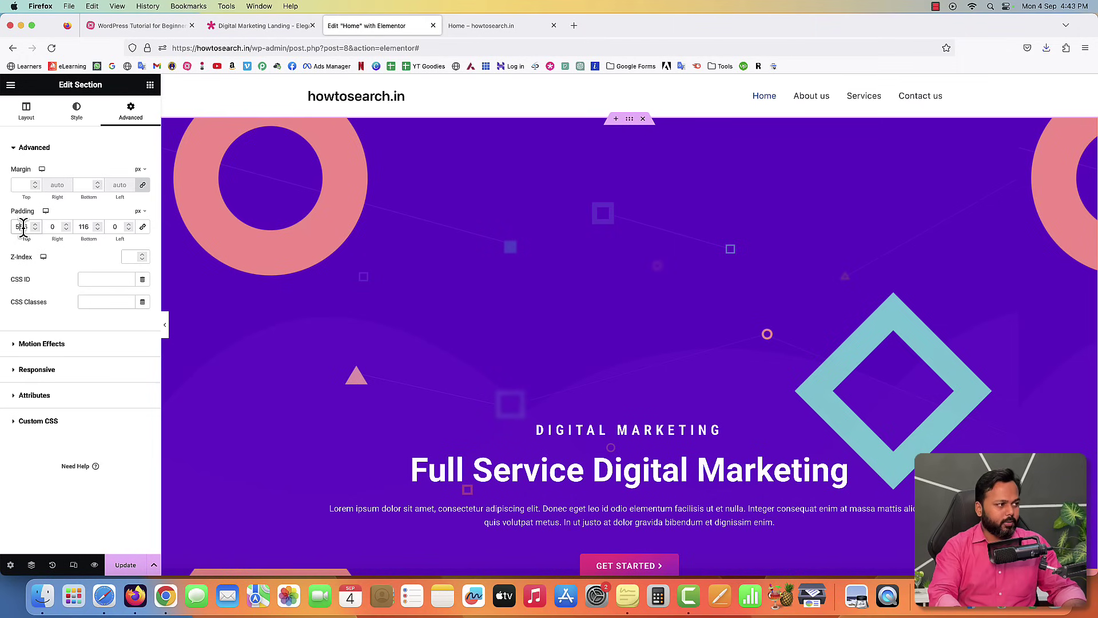
double_click(21, 226)
text(275)
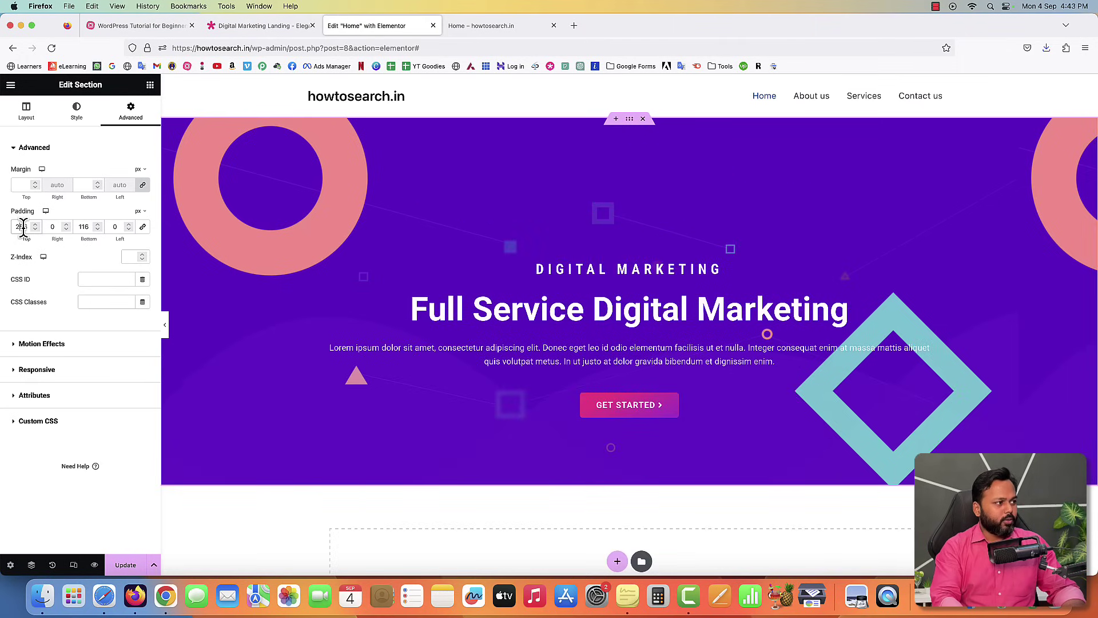
text(220)
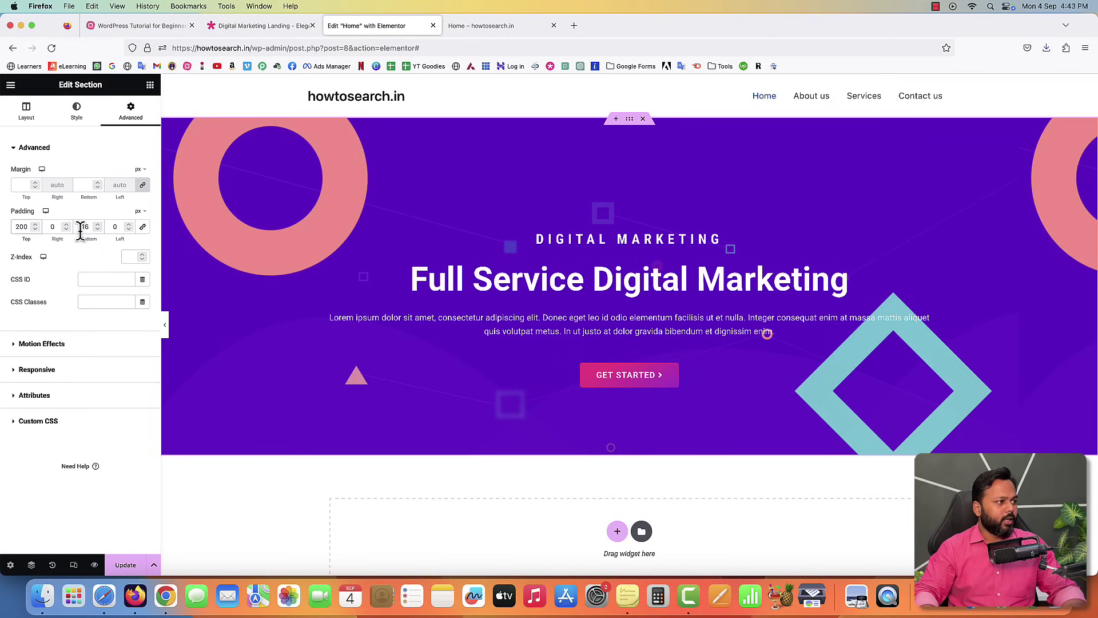
text(200)
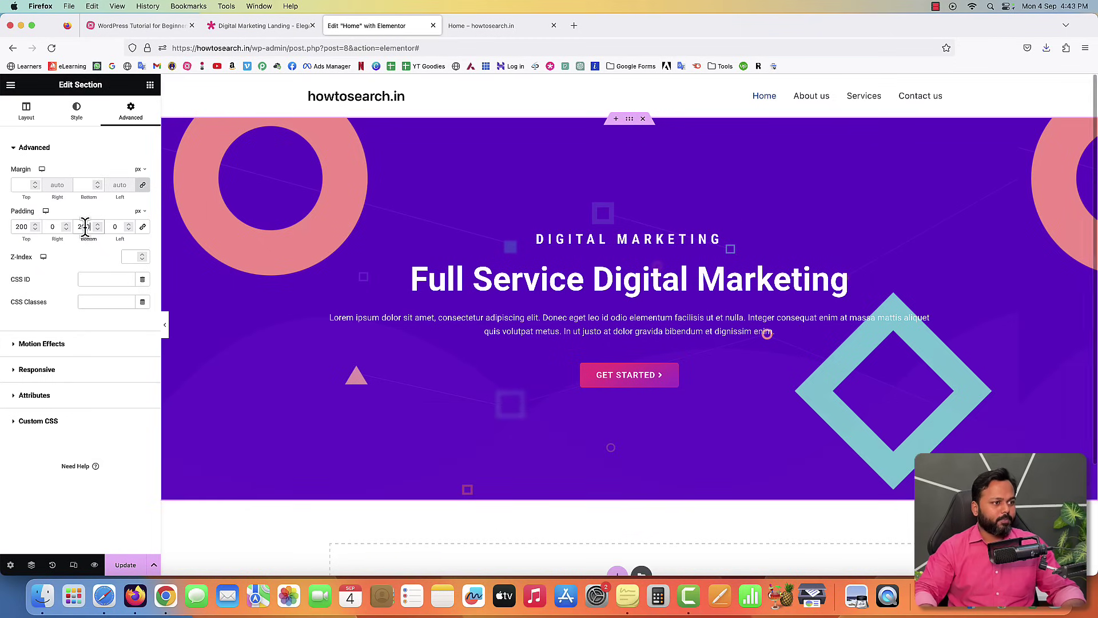
- Save the page and reload the live Home page to see the taller hero
click(128, 567)
click(496, 27)
click(52, 48)
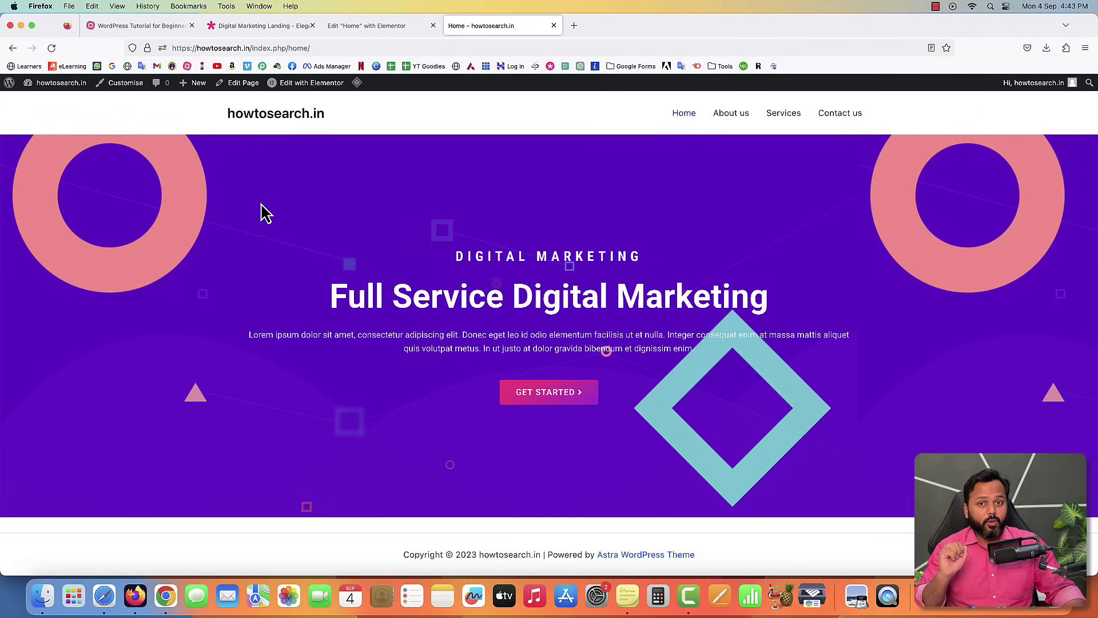
- Scroll through the Elegant Themes landing demo's hero, then go back to the Elementor editor
click(243, 26)
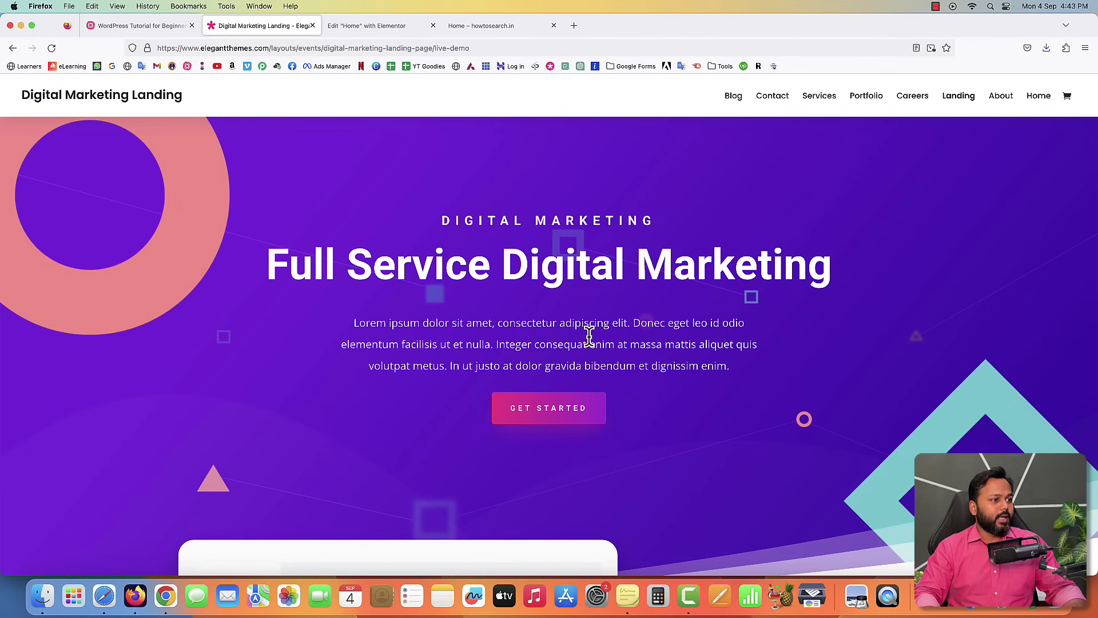
scroll(582, 334, down, 5)
scroll(824, 240, up, 5)
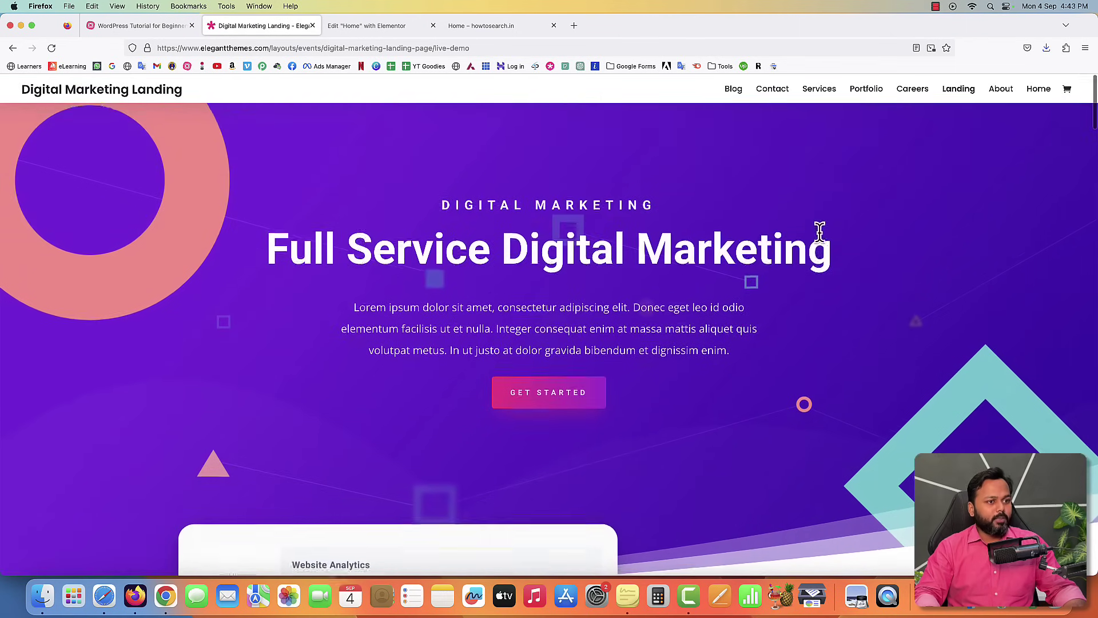
scroll(623, 424, down, 5)
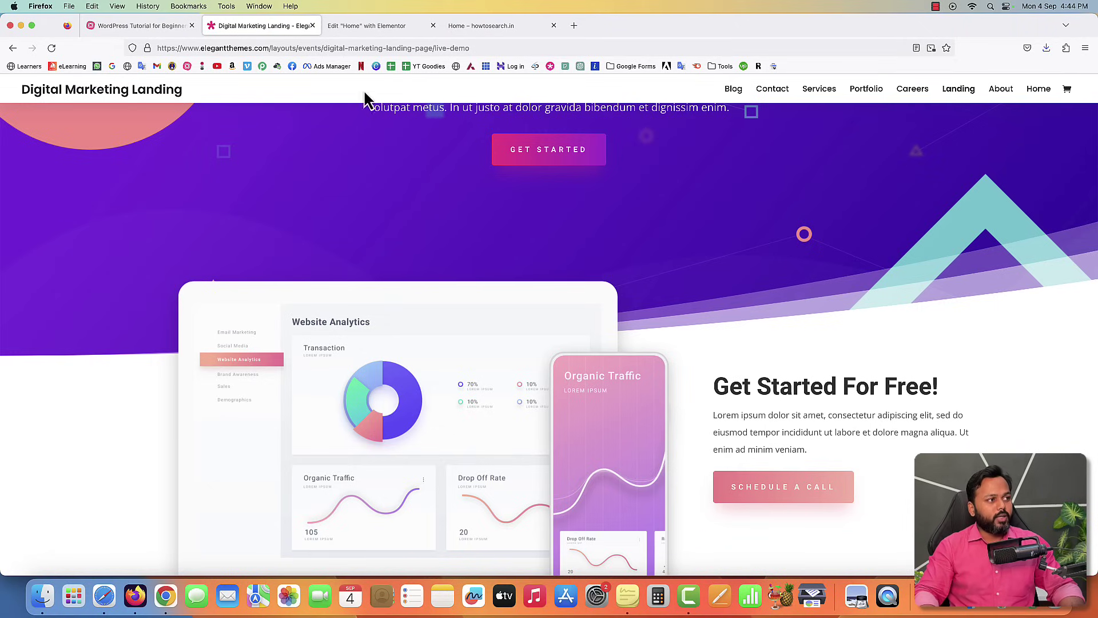
click(369, 31)
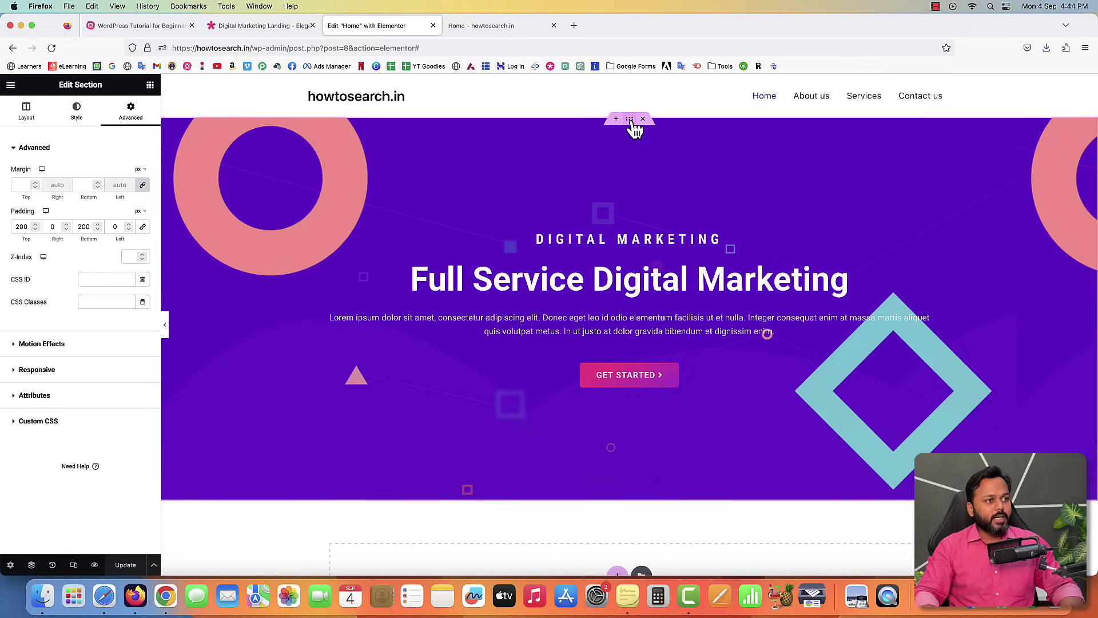
- Show the hero section's Style settings and expand its empty Shape Divider panel
click(77, 110)
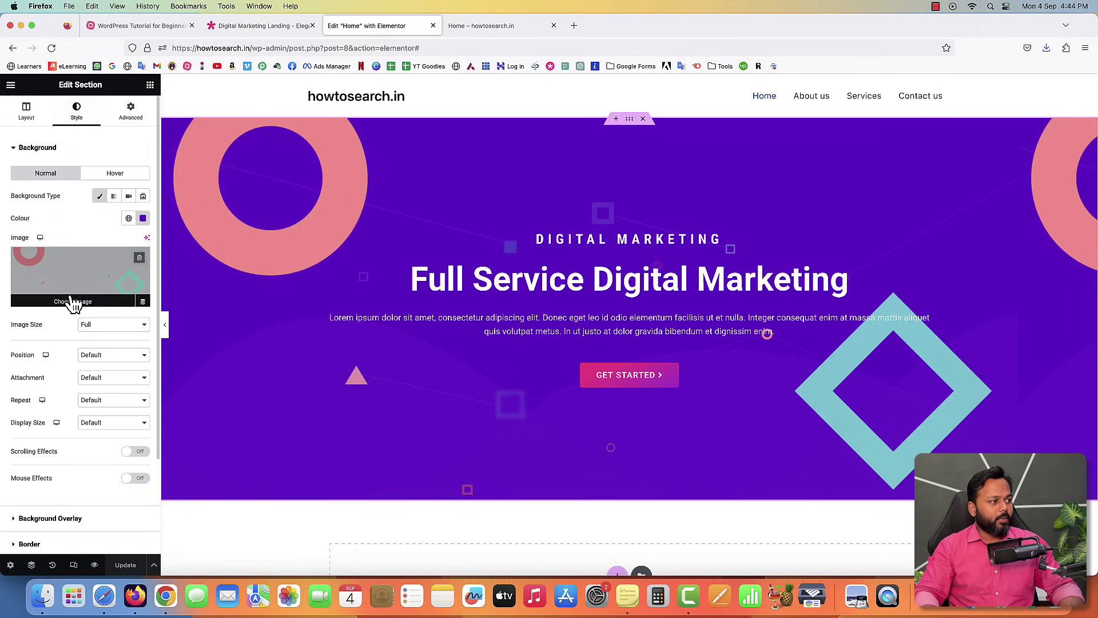
scroll(71, 308, down, 3)
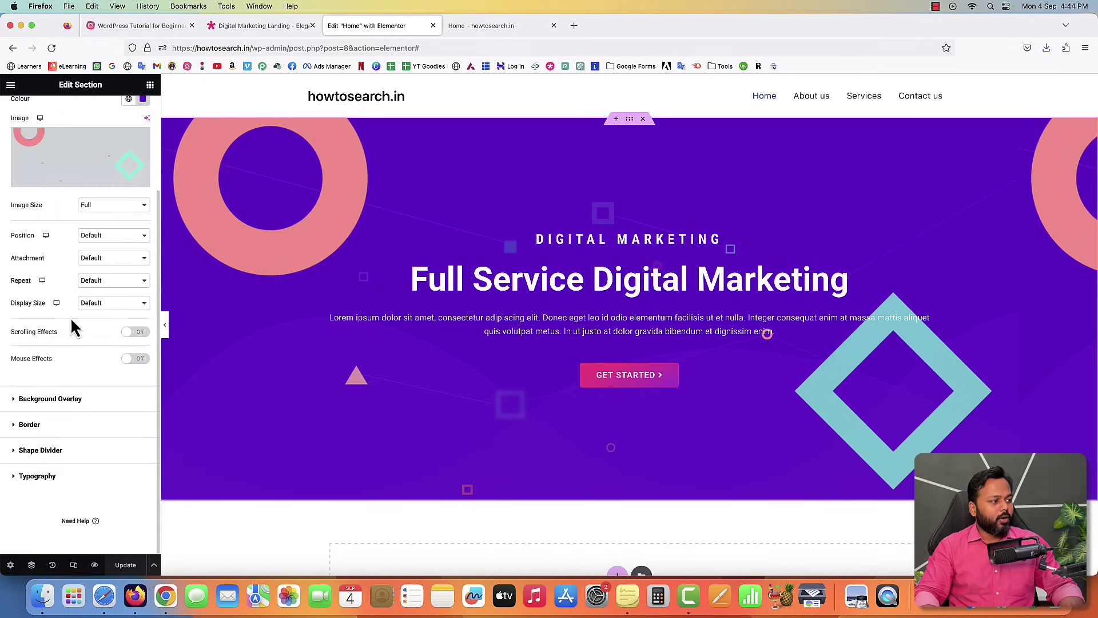
click(27, 451)
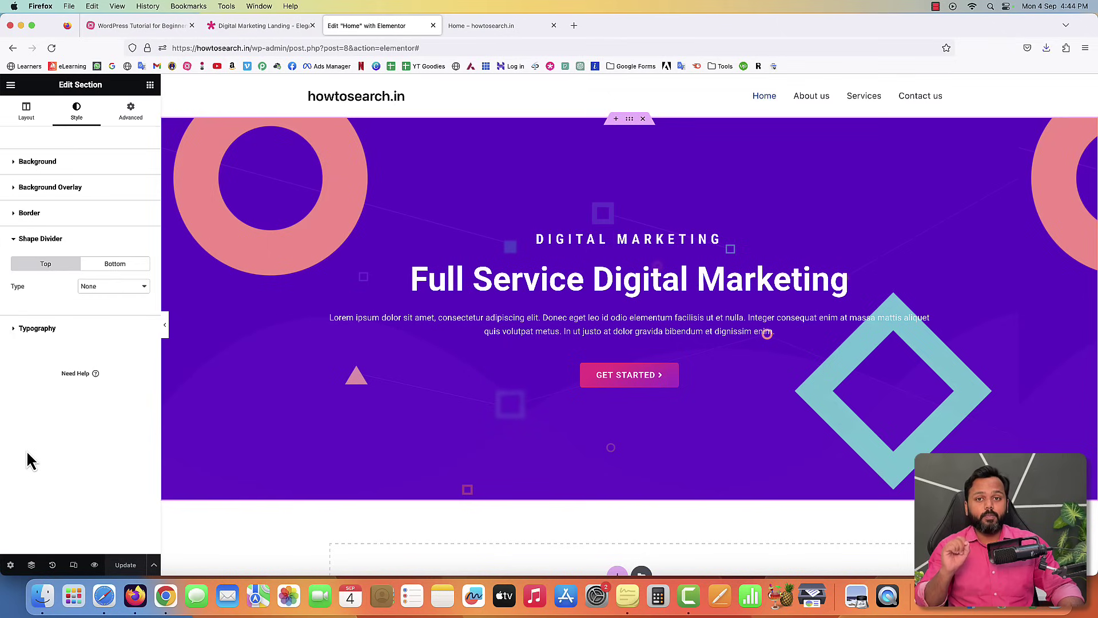
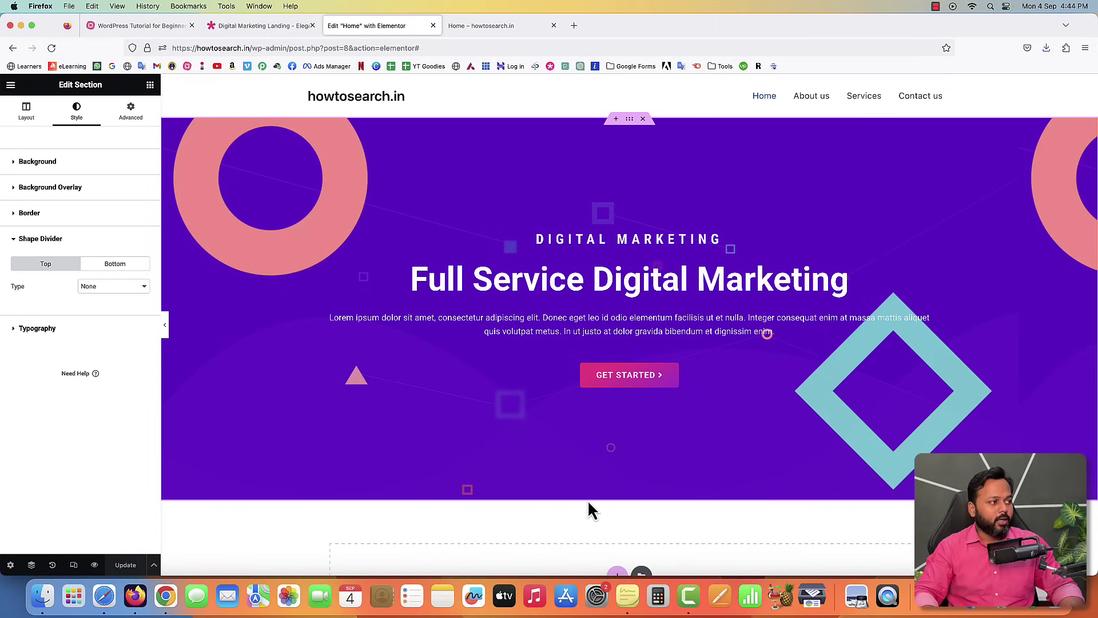
- Add a bottom shape divider to the hero, settling on Mountains after trying Drops and Tilt
click(117, 270)
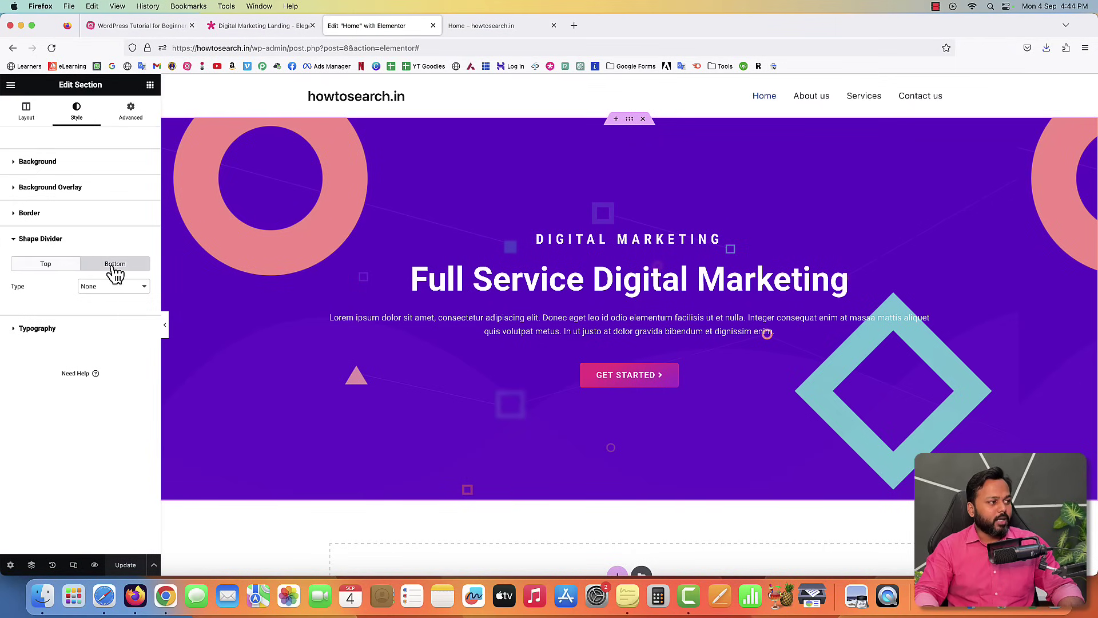
click(118, 286)
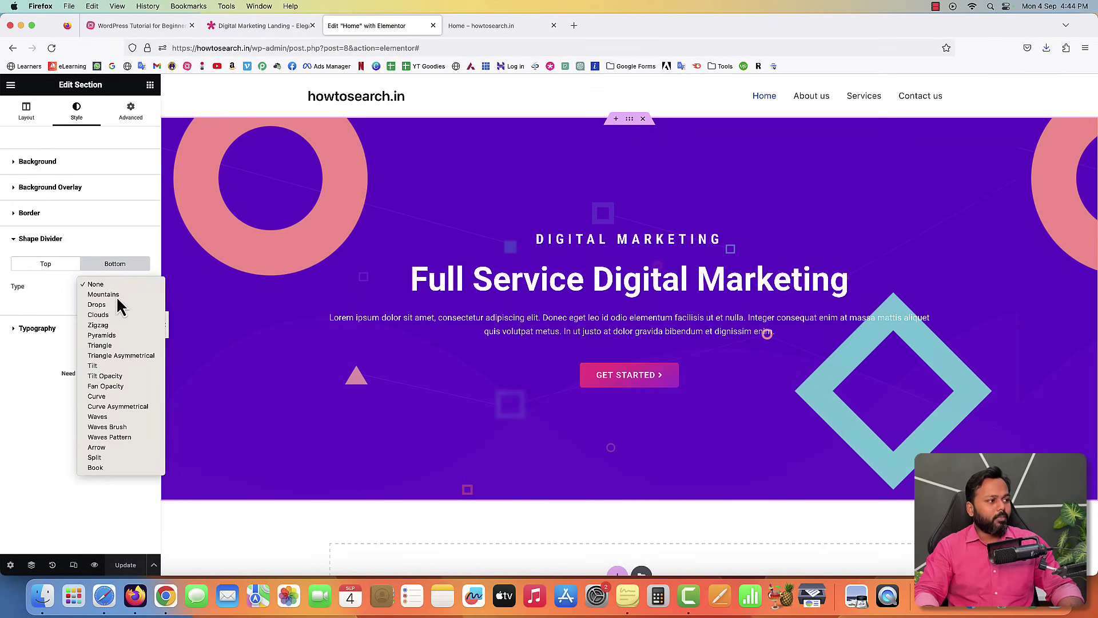
click(115, 295)
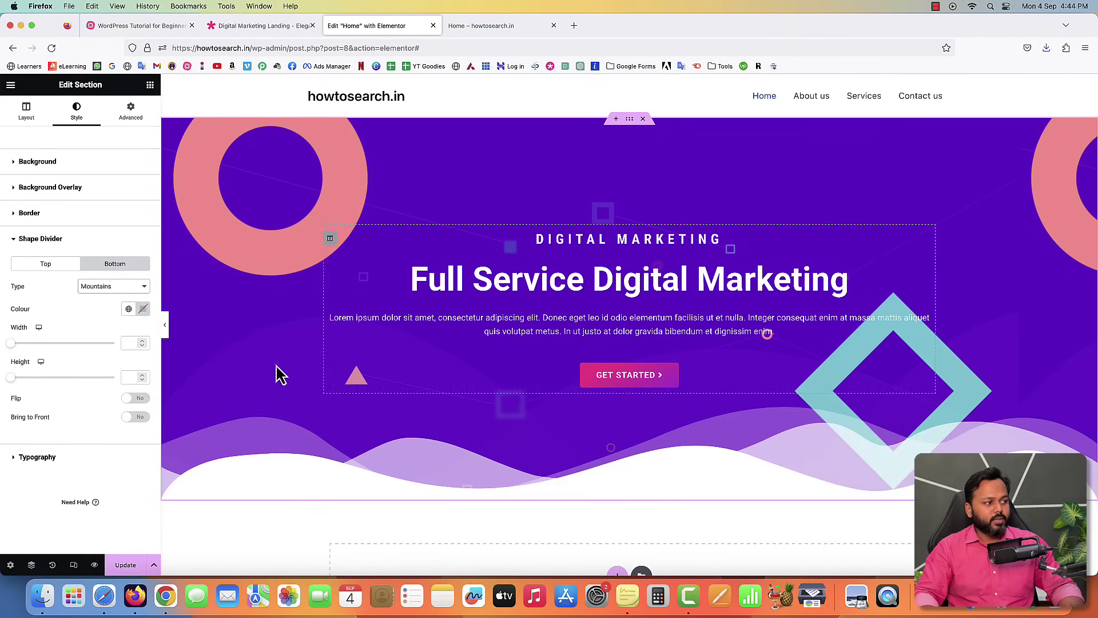
click(114, 288)
click(108, 295)
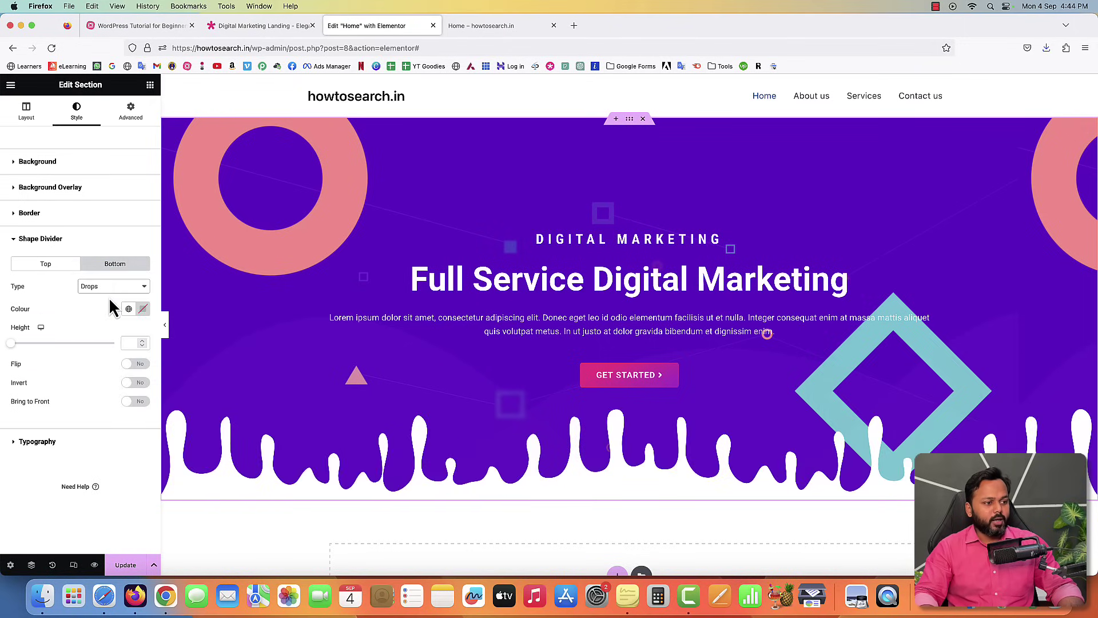
click(105, 283)
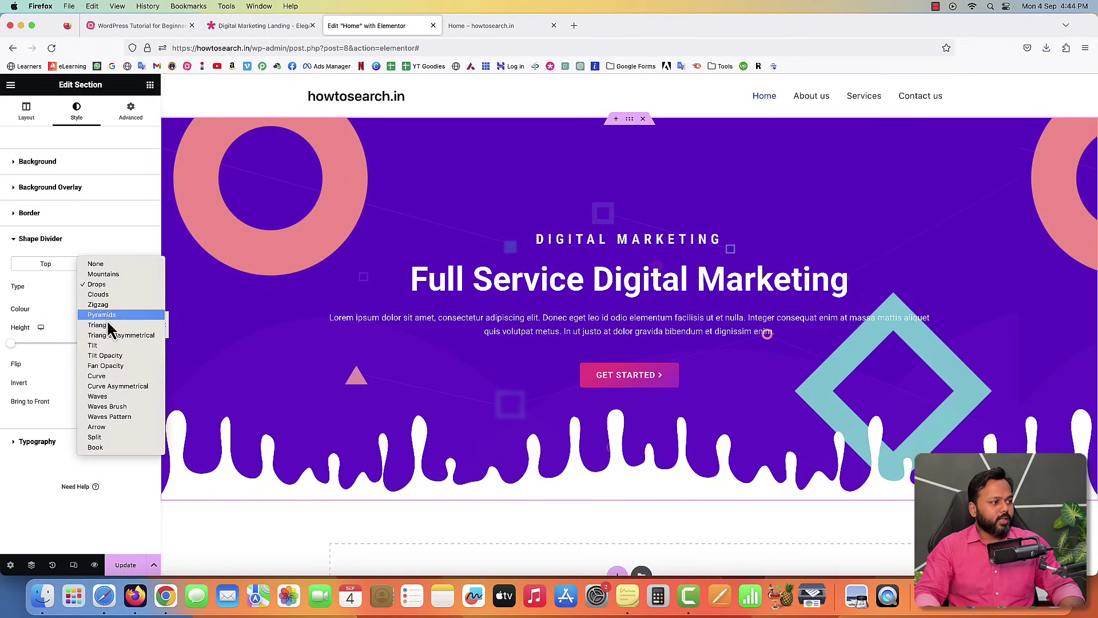
click(101, 349)
click(105, 286)
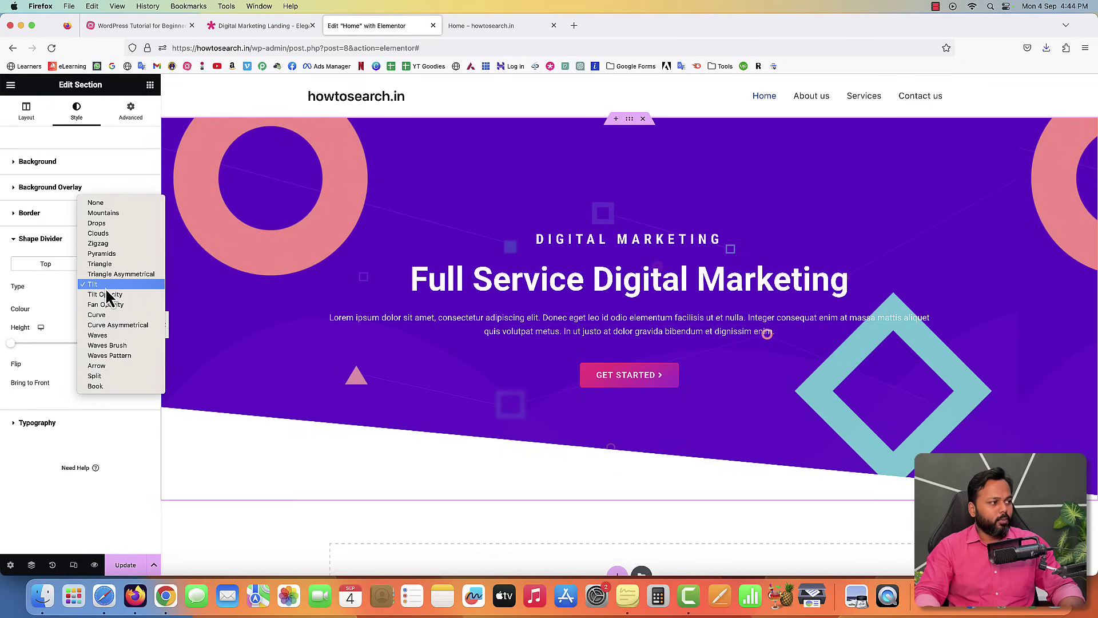
click(105, 215)
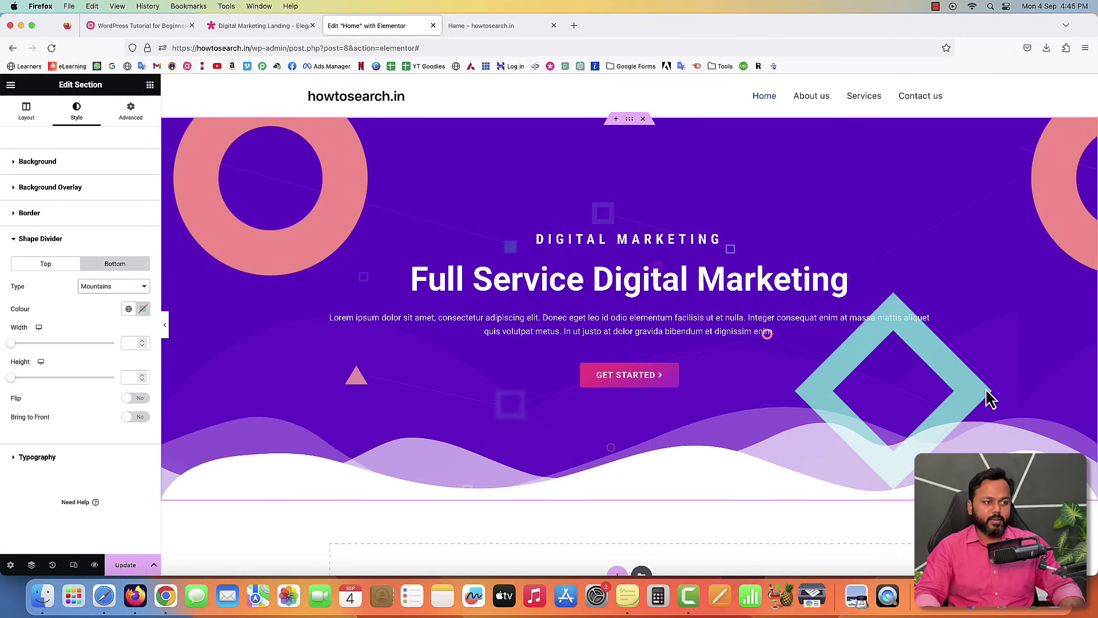
- Save the page with Update and go to the live home page
scroll(868, 410, down, 1)
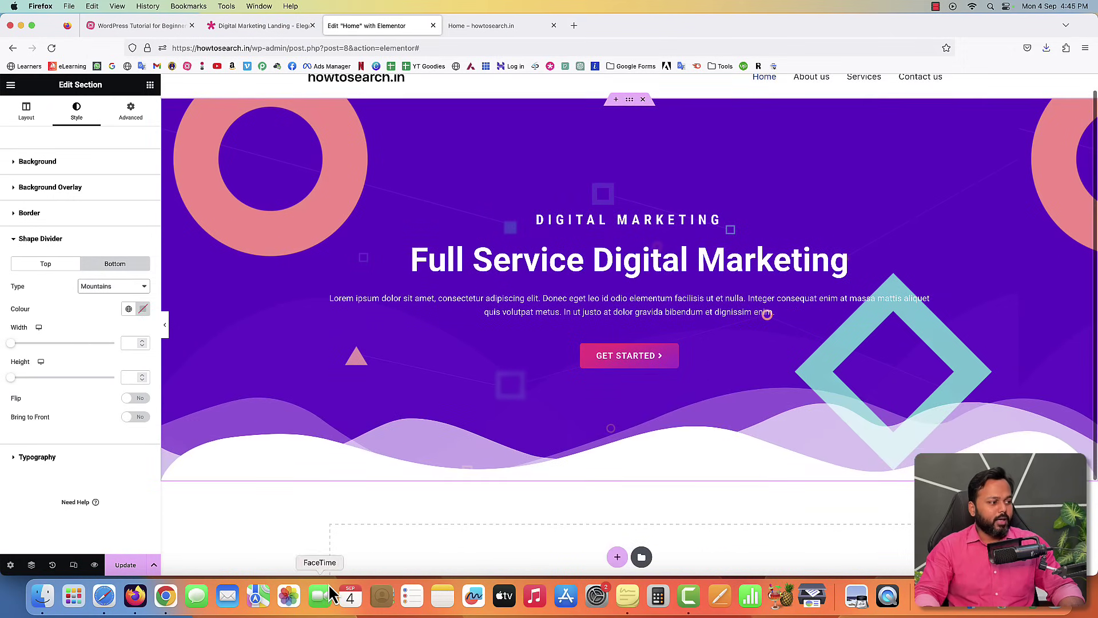
click(126, 565)
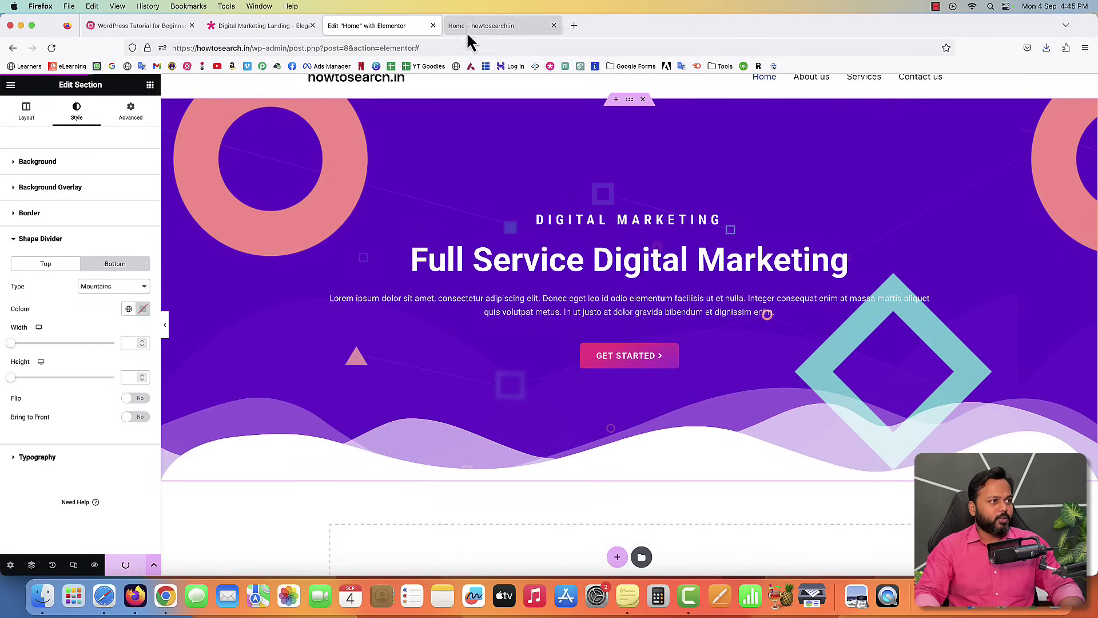
click(477, 25)
- Check the live divider, then save the demo's laptop analytics mockup image to the computer
click(51, 48)
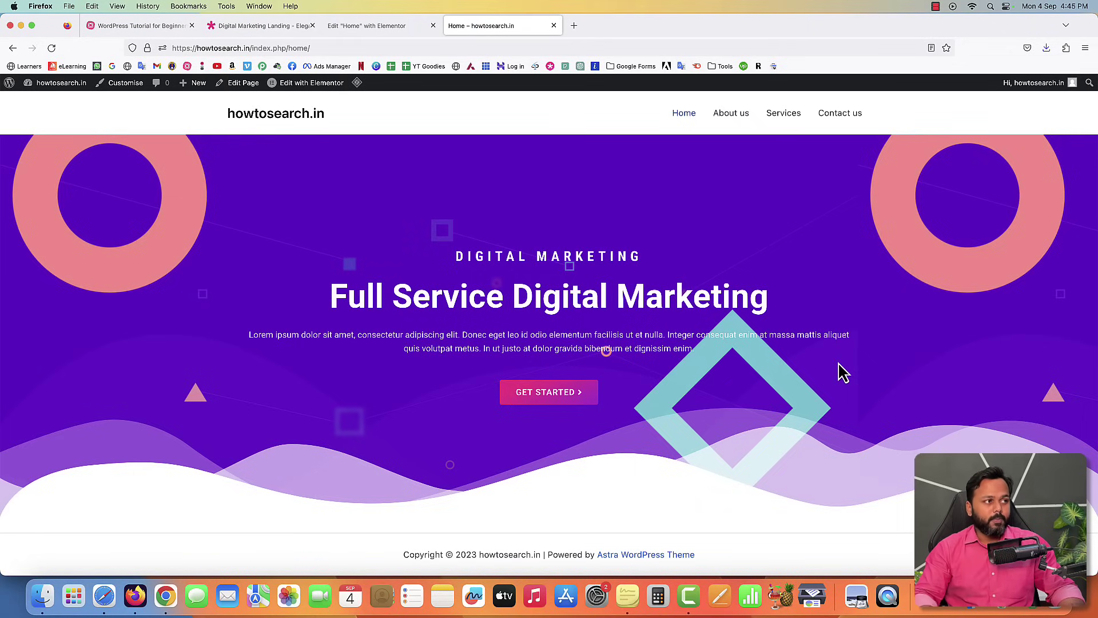
click(267, 25)
scroll(589, 314, down, 1)
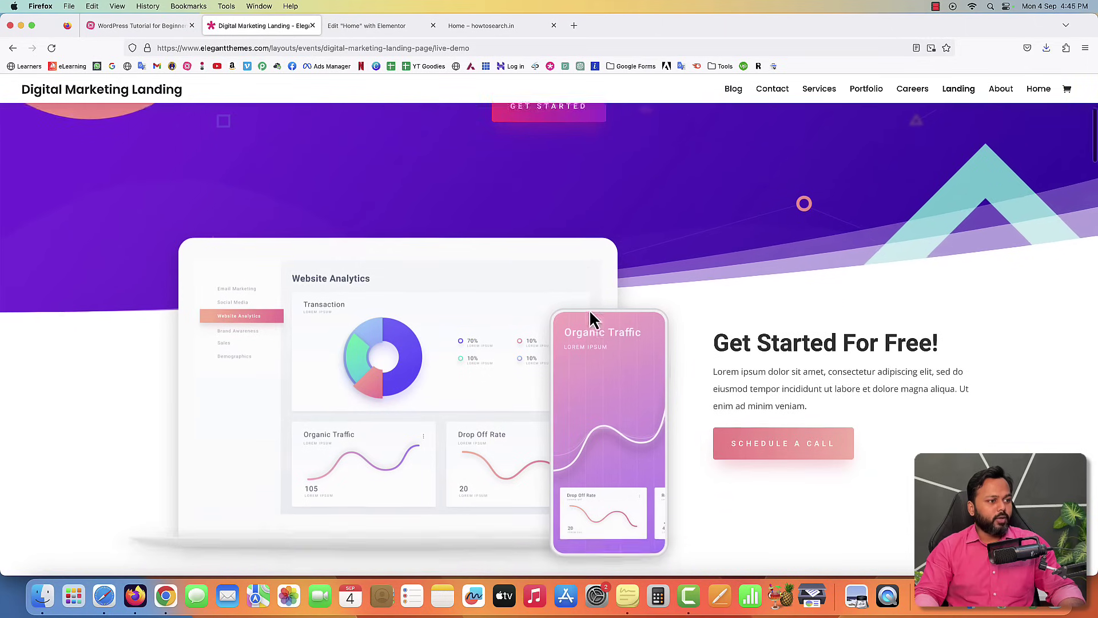
scroll(597, 312, down, 1)
right_click(305, 249)
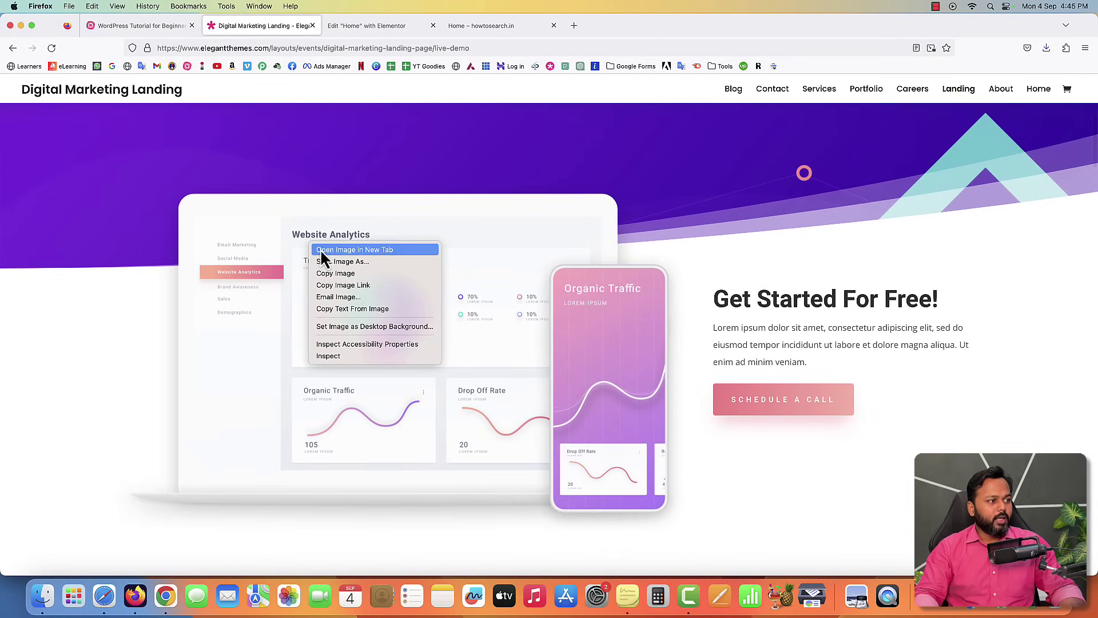
click(326, 261)
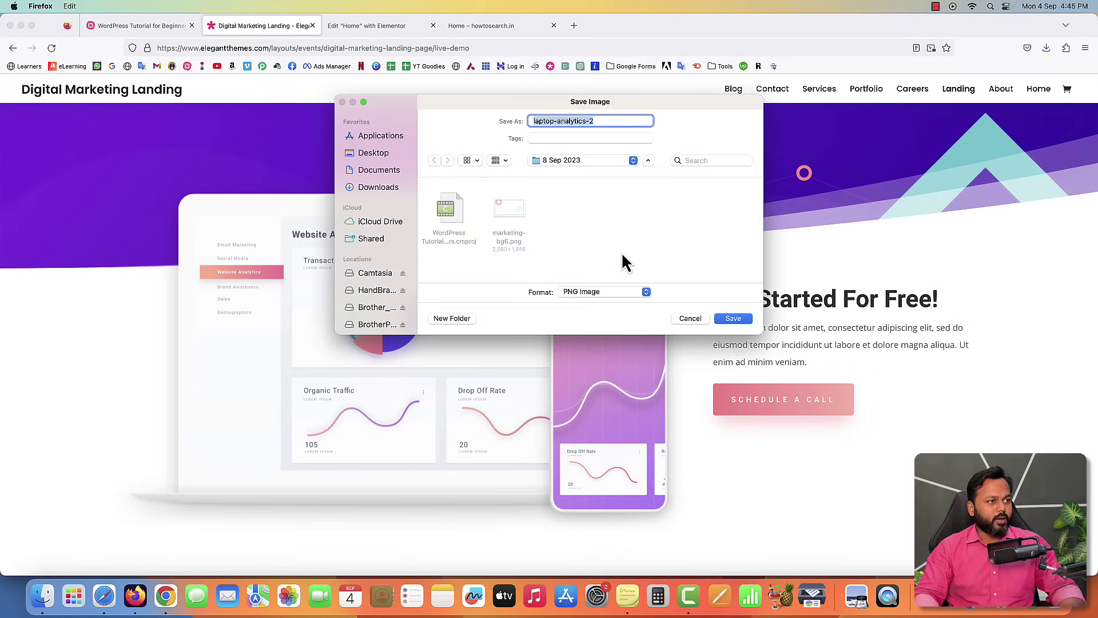
key(Return)
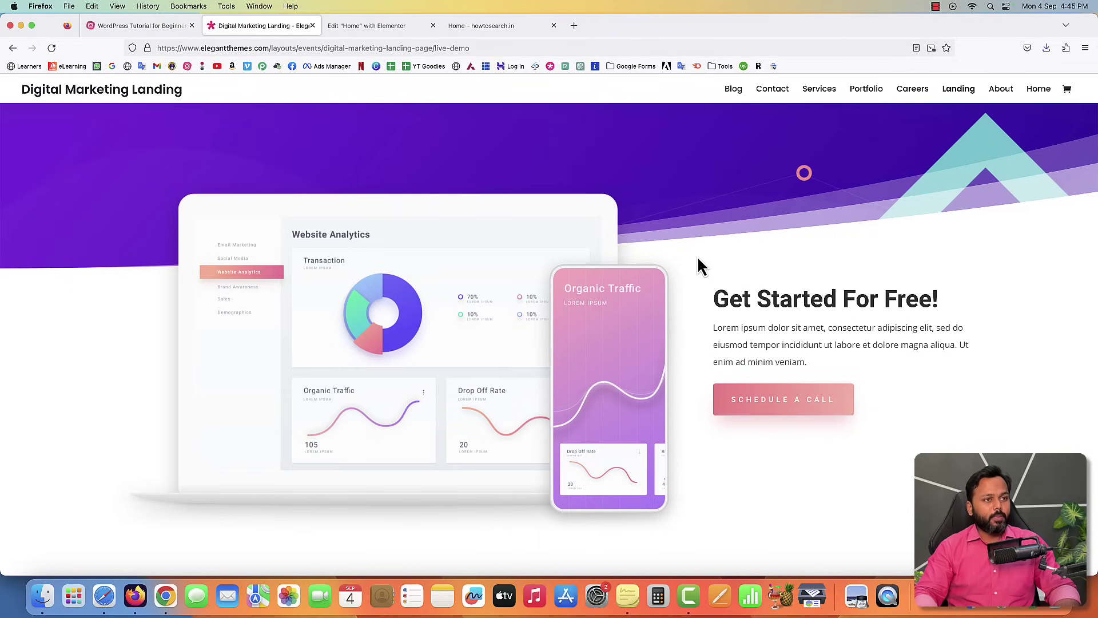
click(574, 25)
text(freepik.com)
key(Return)
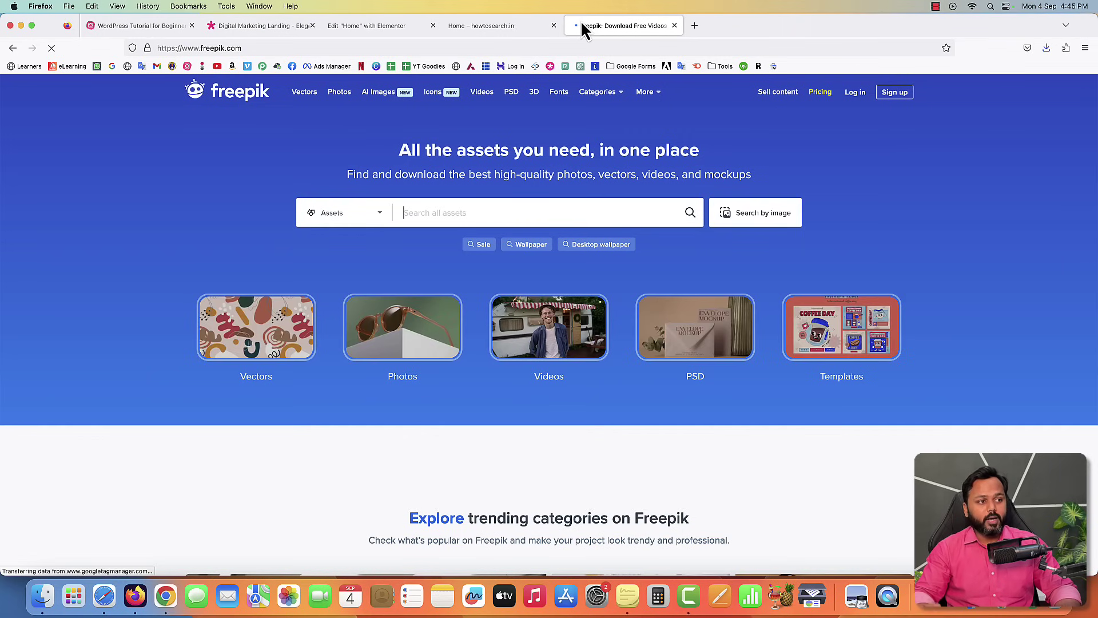
click(446, 213)
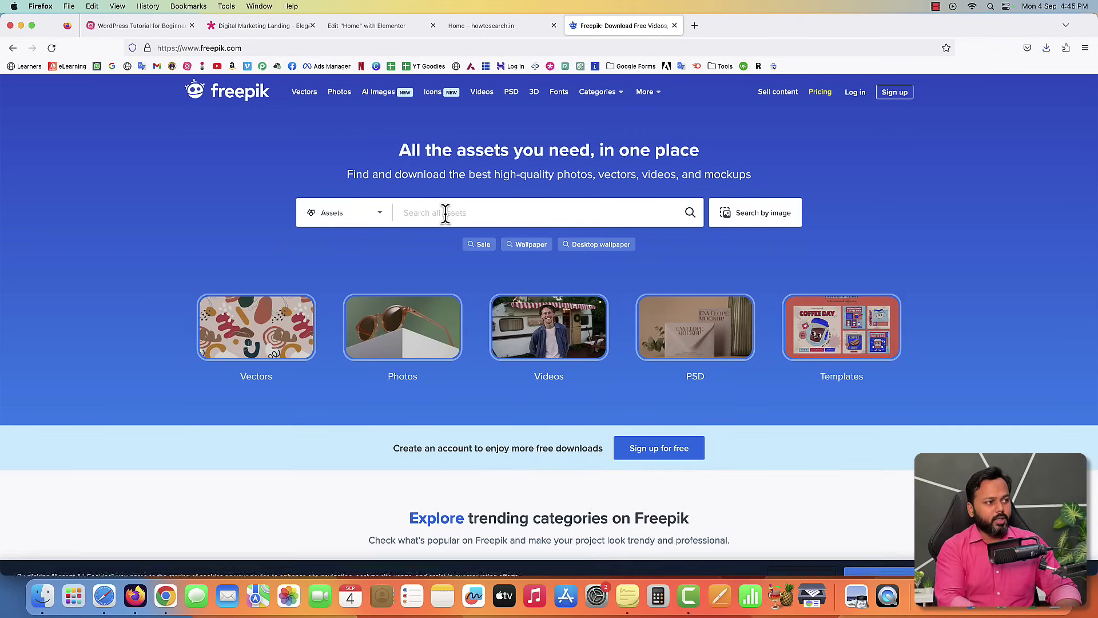
text(digital marketing)
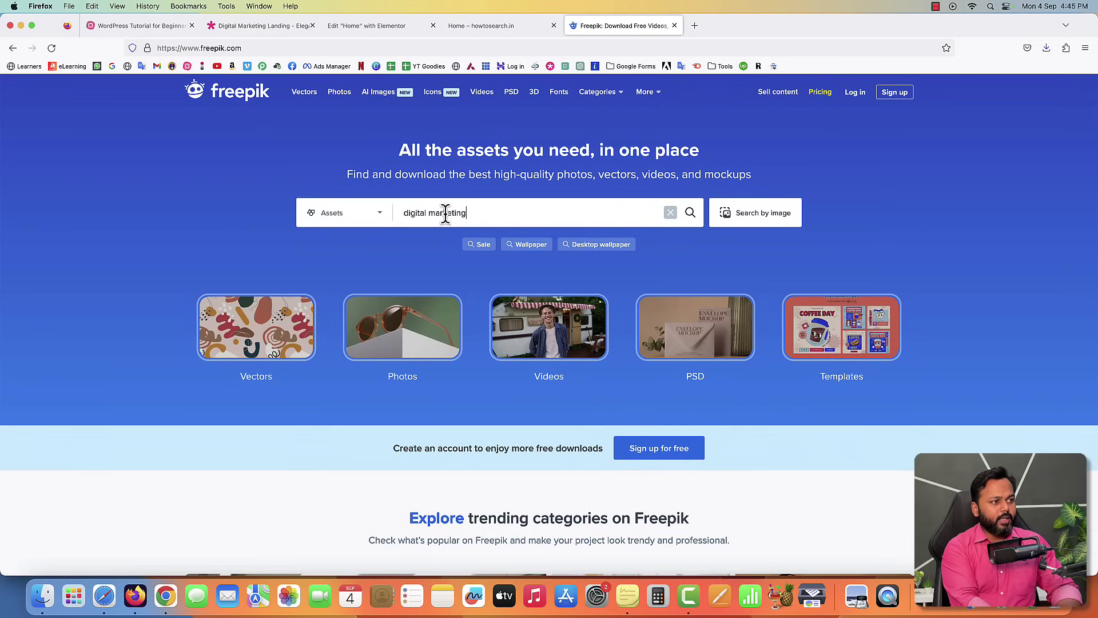
key(Return)
scroll(548, 322, down, 1)
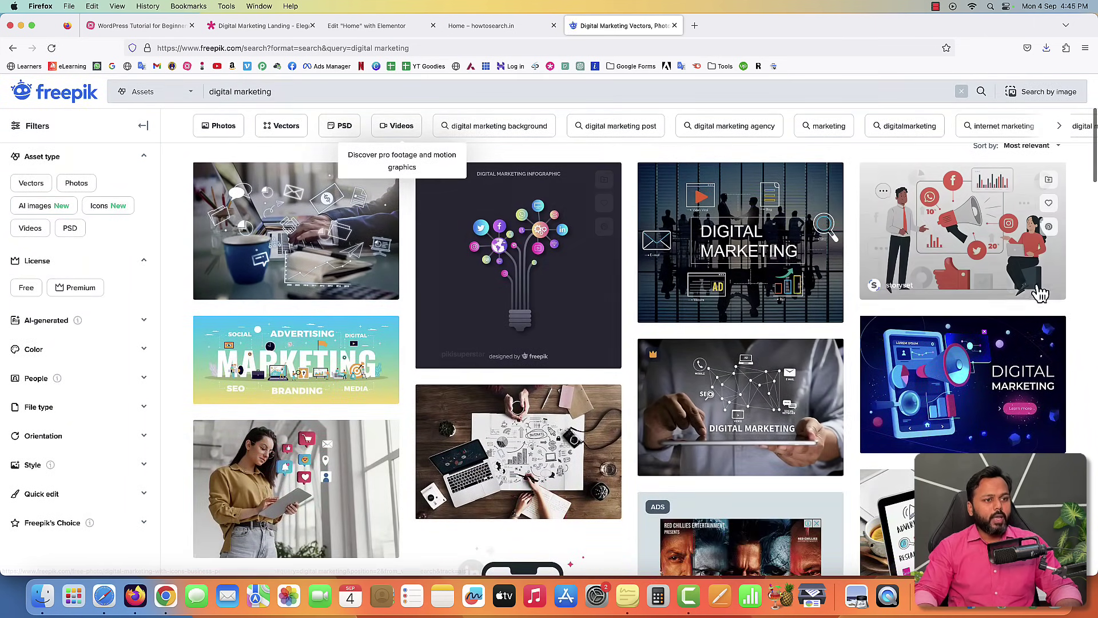
scroll(846, 293, down, 2)
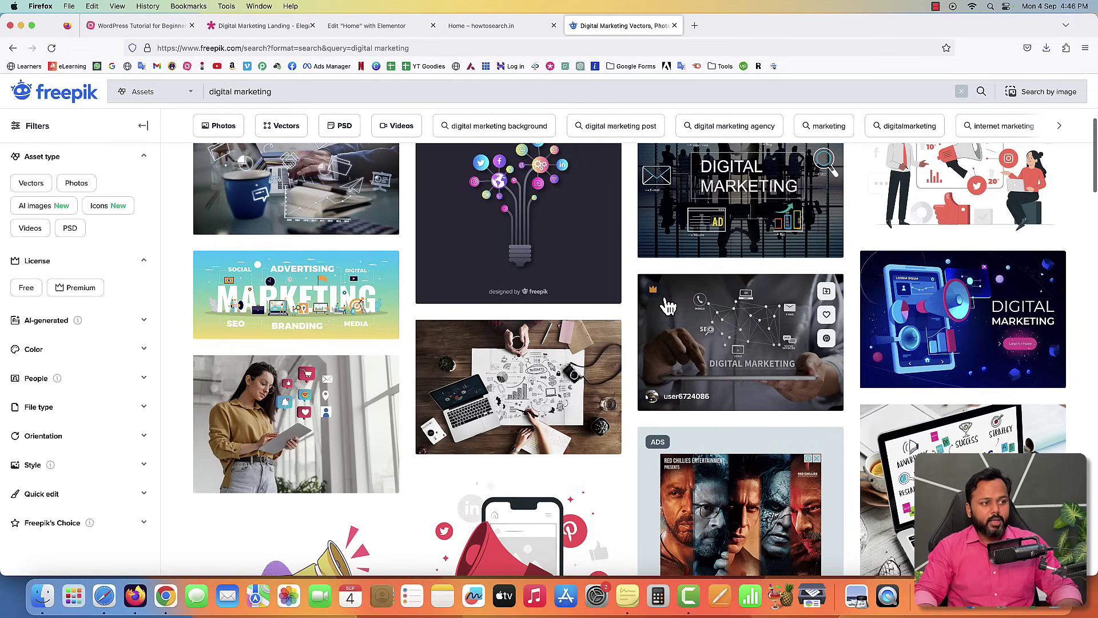
click(533, 379)
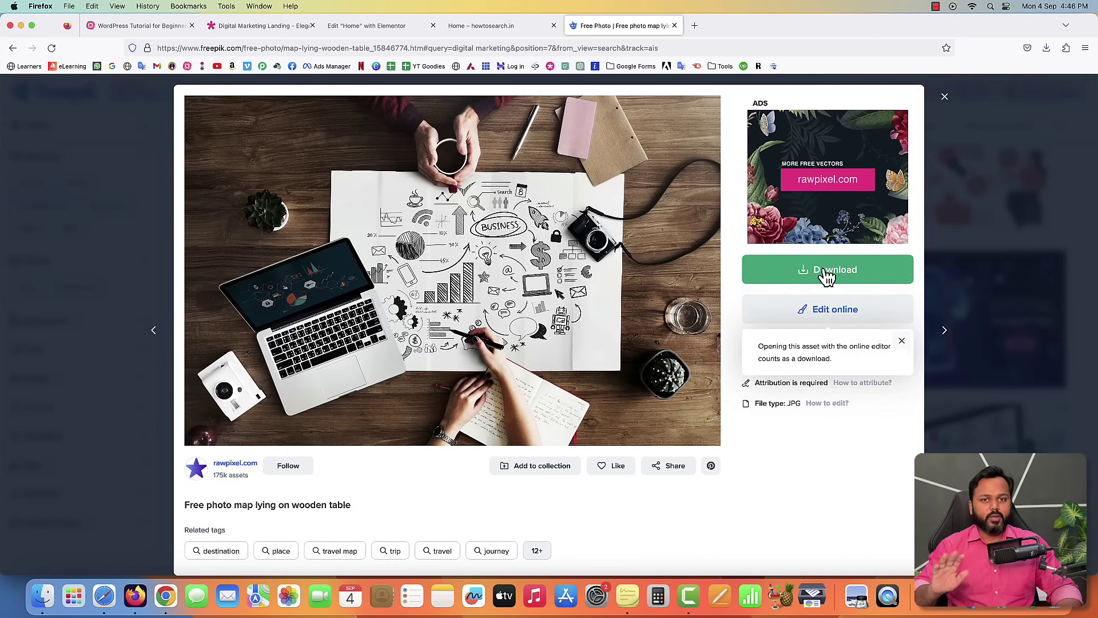
click(944, 97)
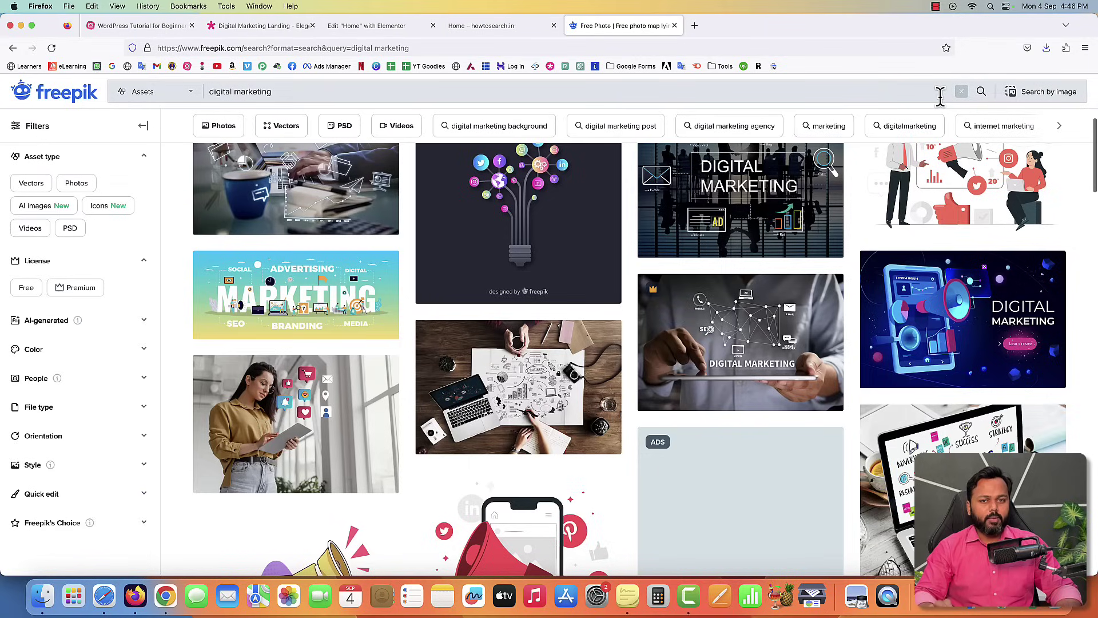
click(655, 48)
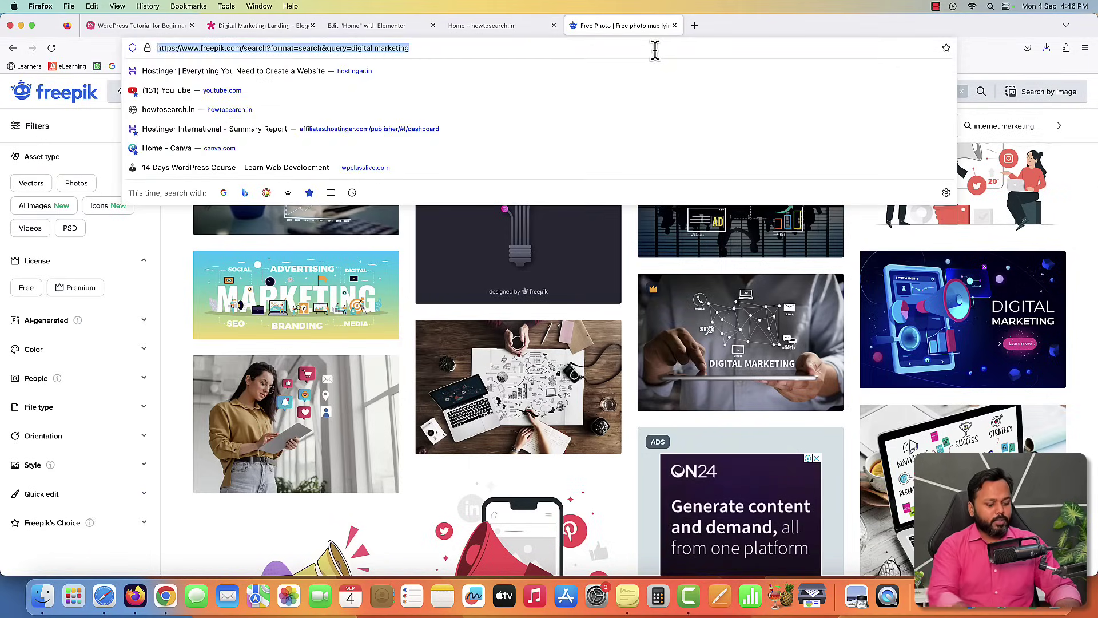
text(canva.com/)
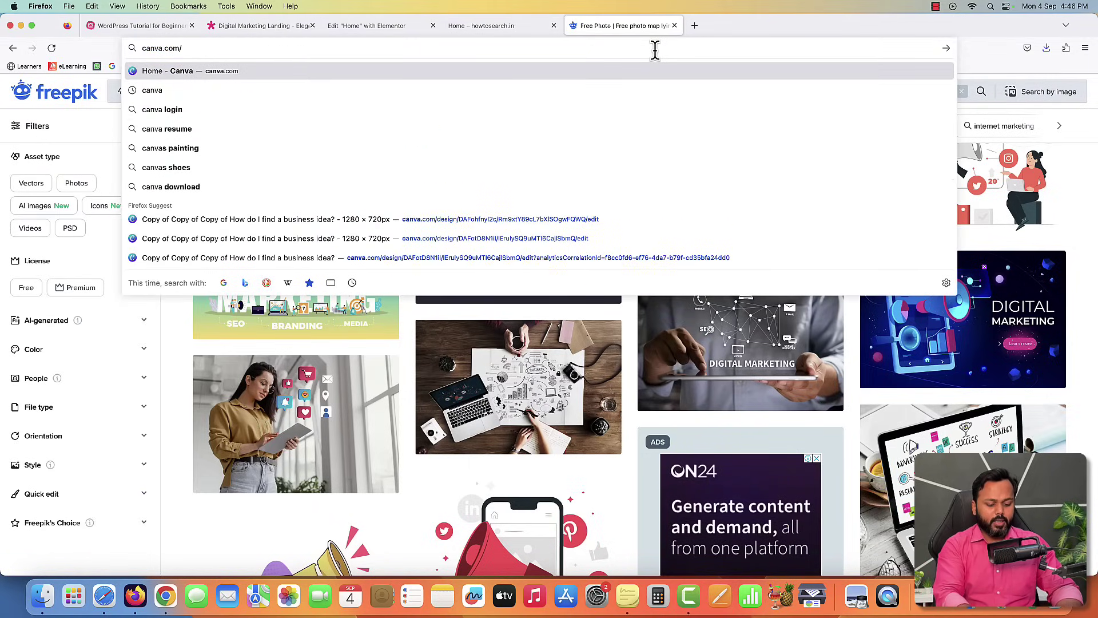
key(Return)
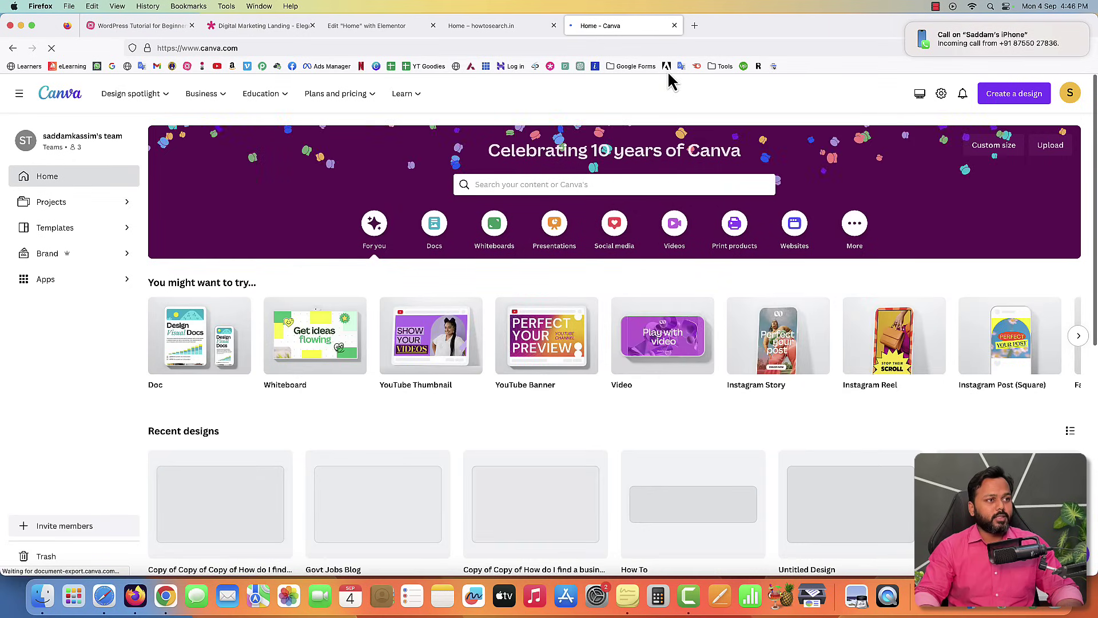
click(674, 26)
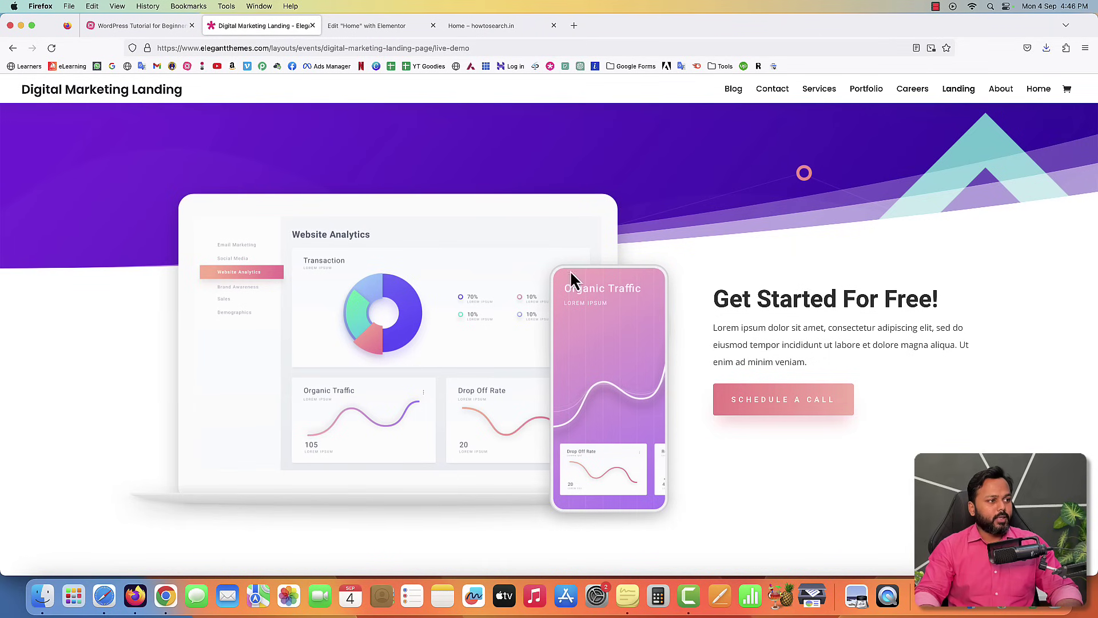
- Review the demo's 'Get Started For Free!' heading, then return to the Elementor home page editor
scroll(883, 201, down, 1)
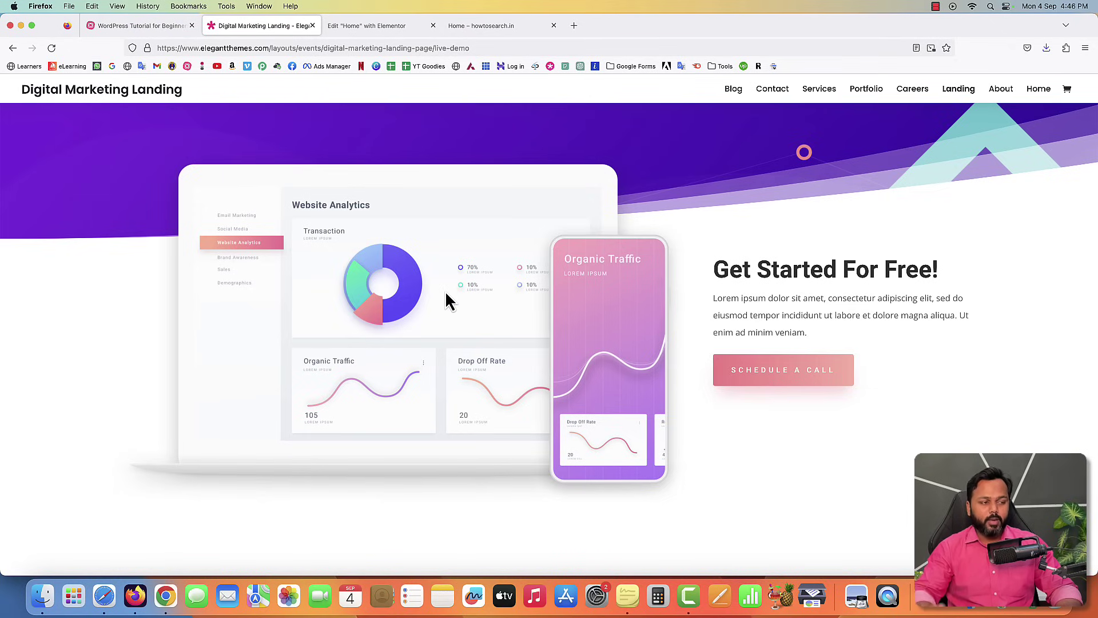
drag(715, 267, 956, 279)
click(821, 298)
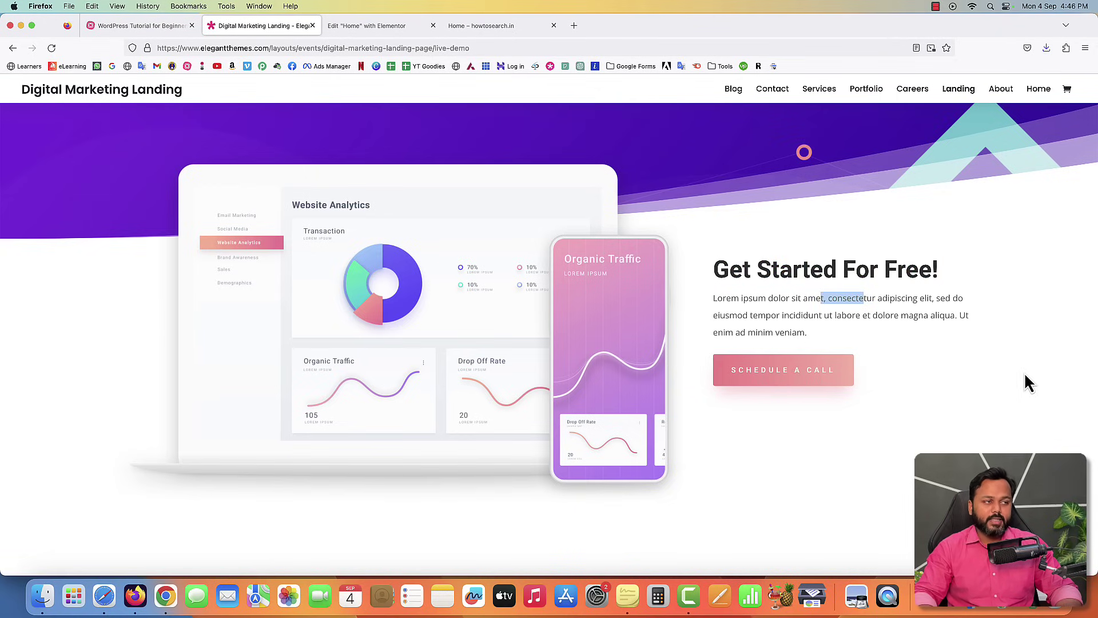
click(344, 26)
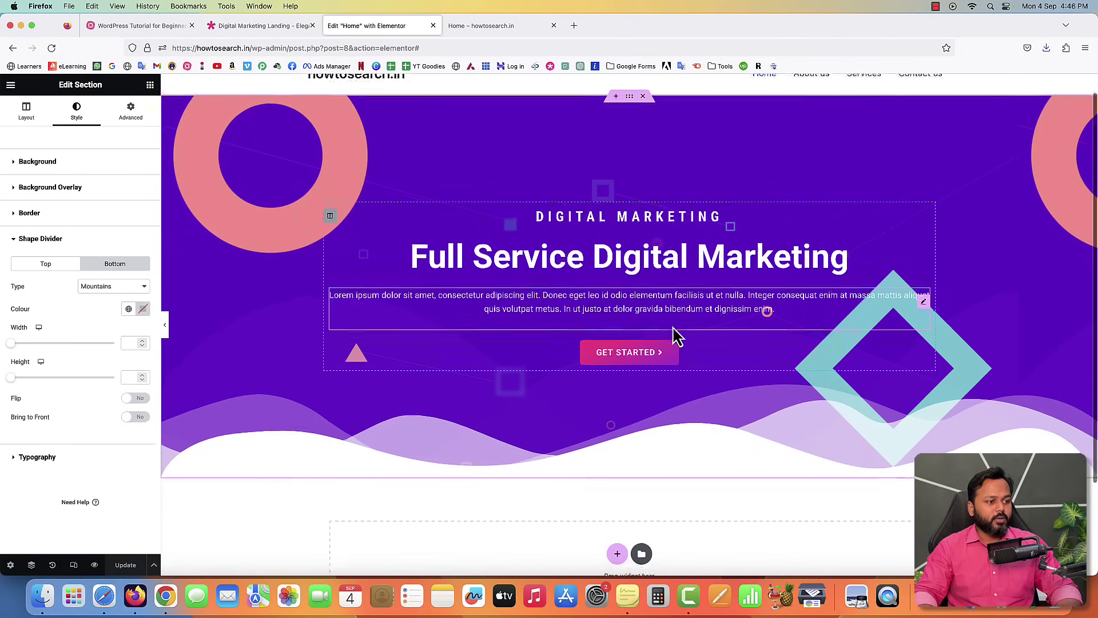
- Add a new two-column section below the hero
scroll(675, 371, down, 4)
click(616, 441)
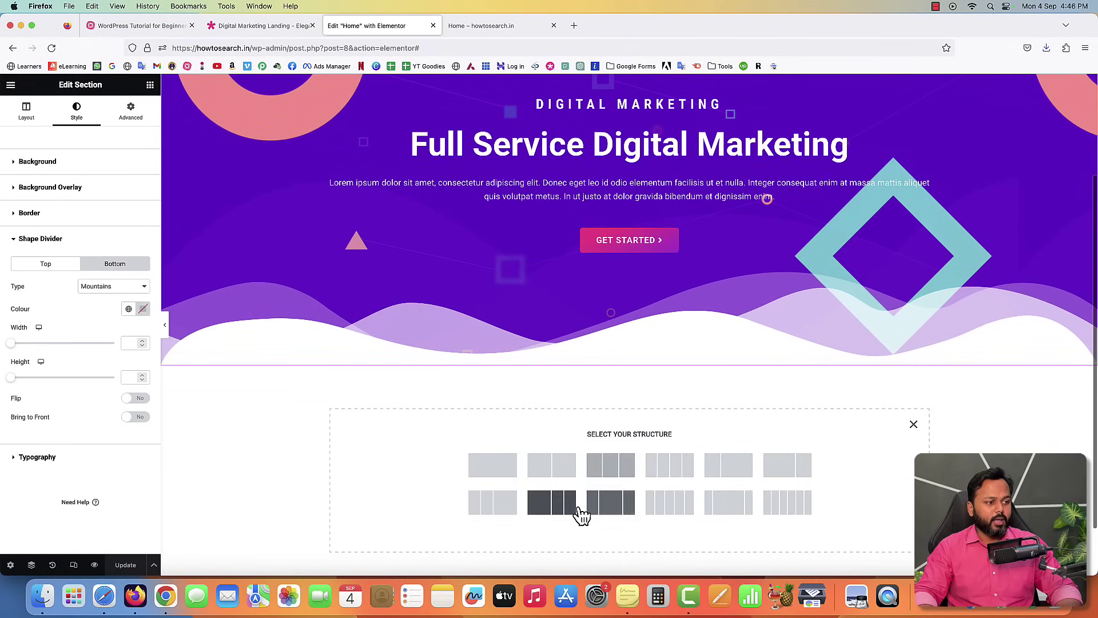
click(550, 476)
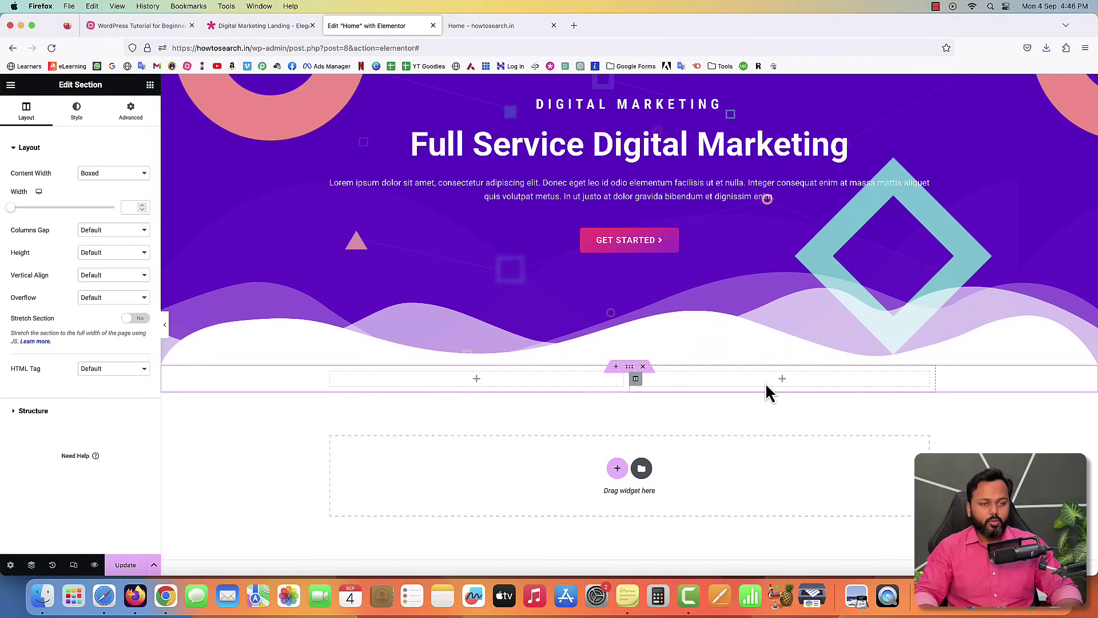
- Put an Image widget in the left column with uploaded laptop-analytics-2.png at Full size
click(477, 382)
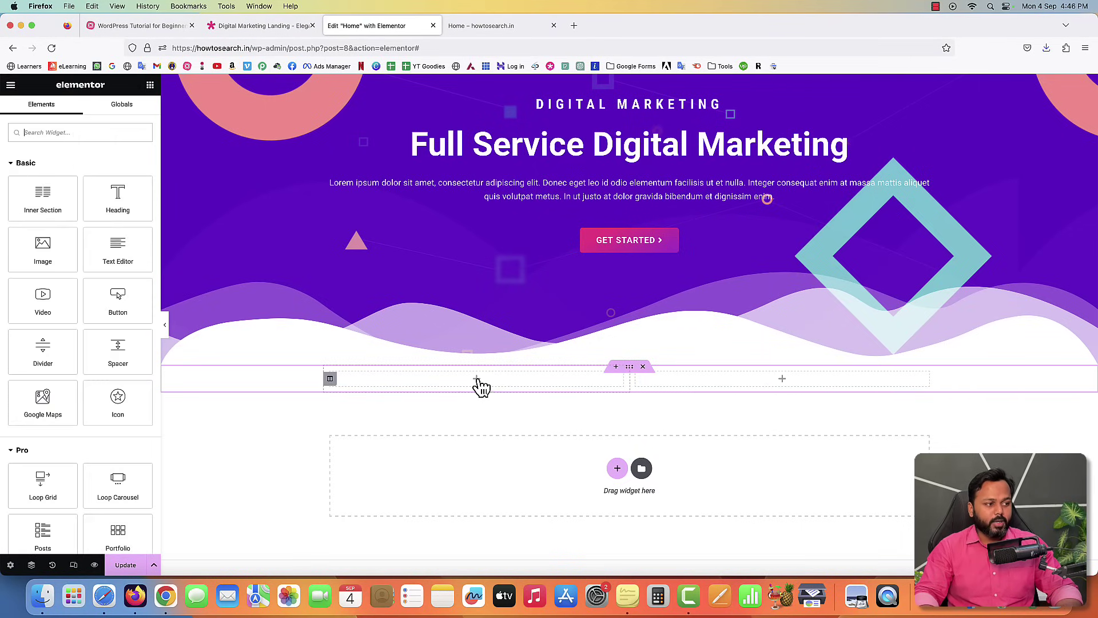
drag(40, 246, 402, 379)
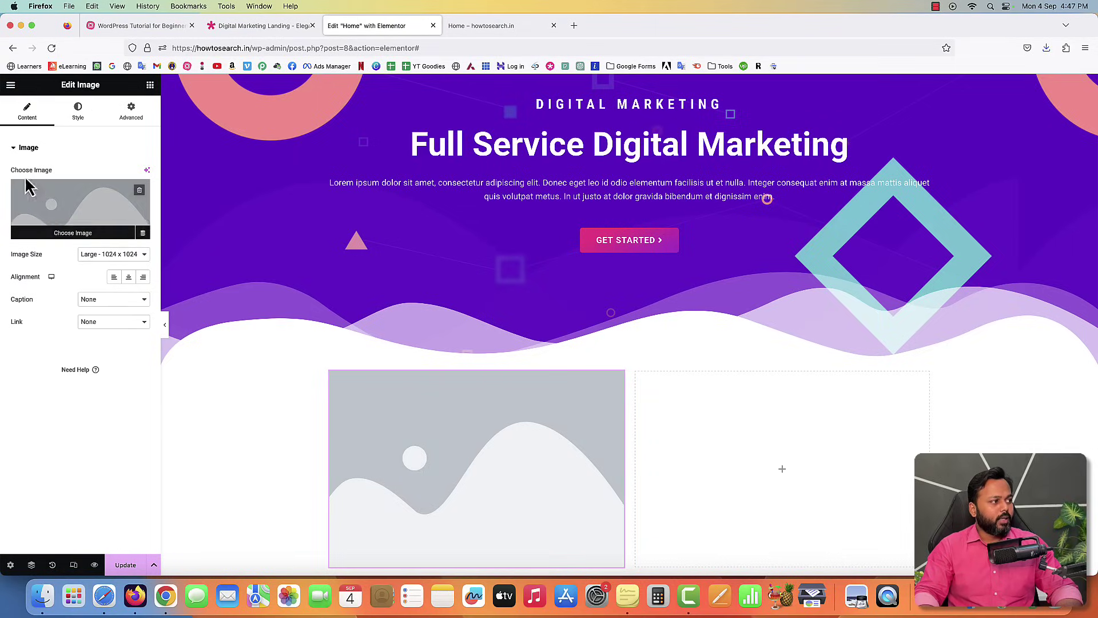
click(73, 235)
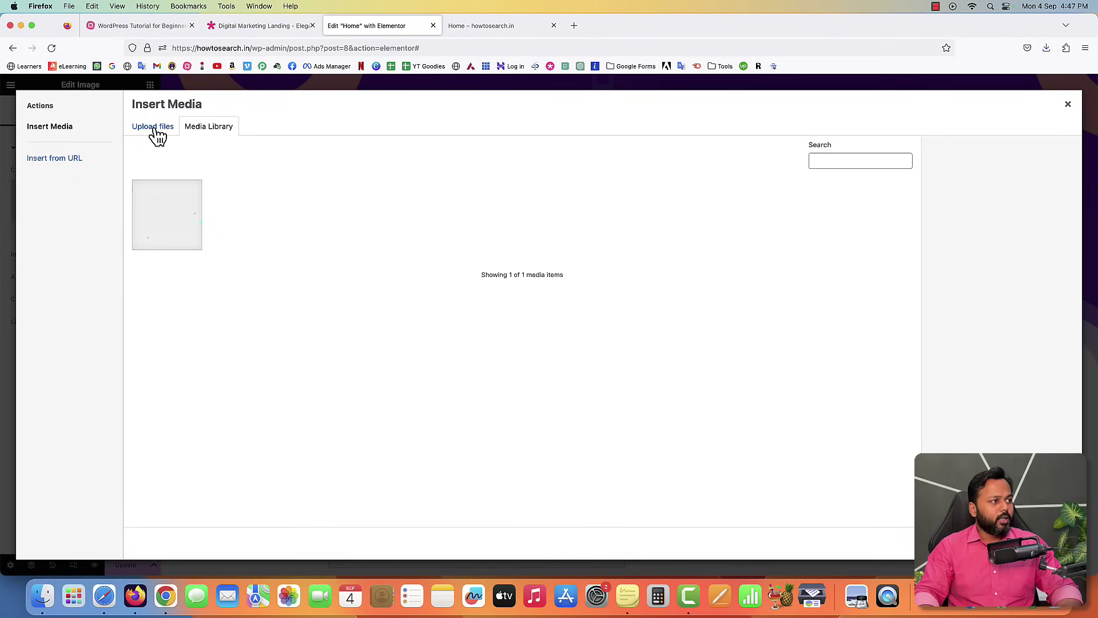
click(158, 133)
click(600, 320)
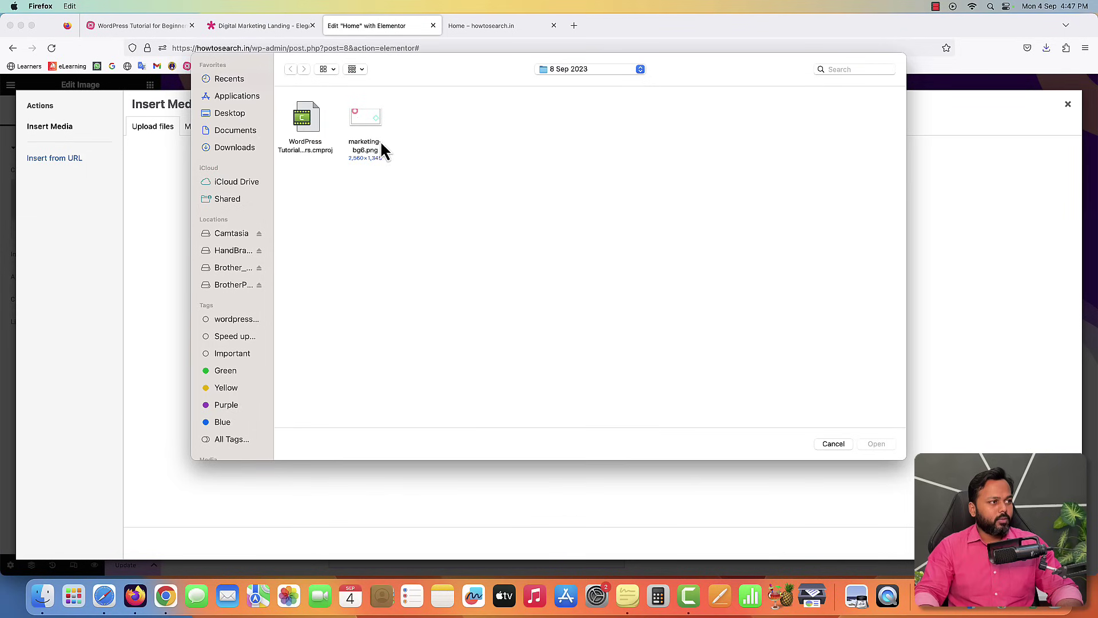
double_click(303, 127)
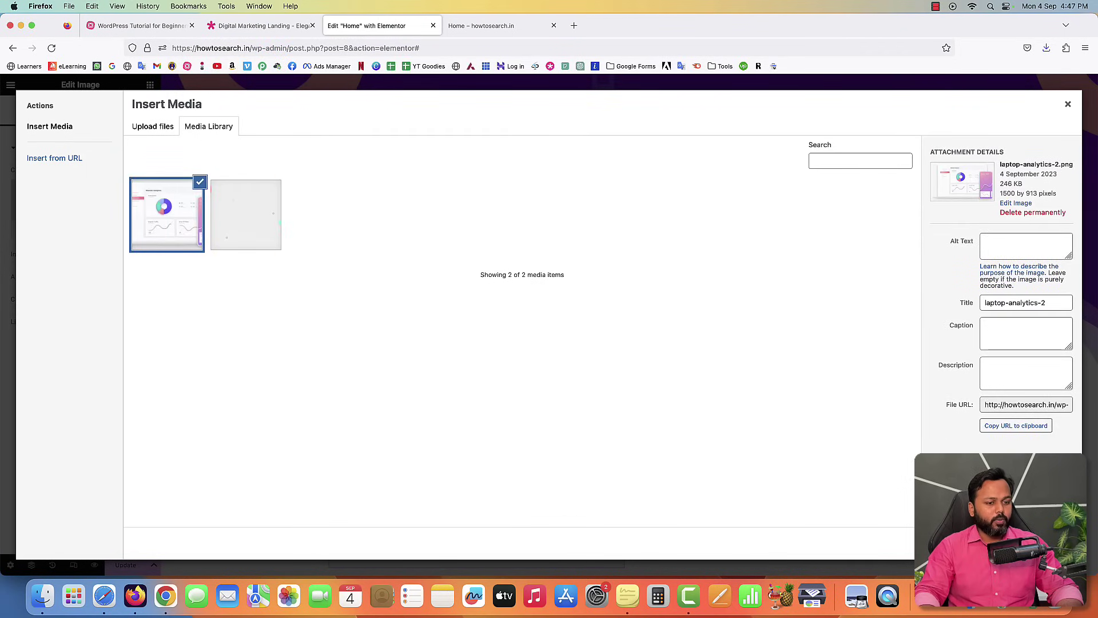
click(1041, 543)
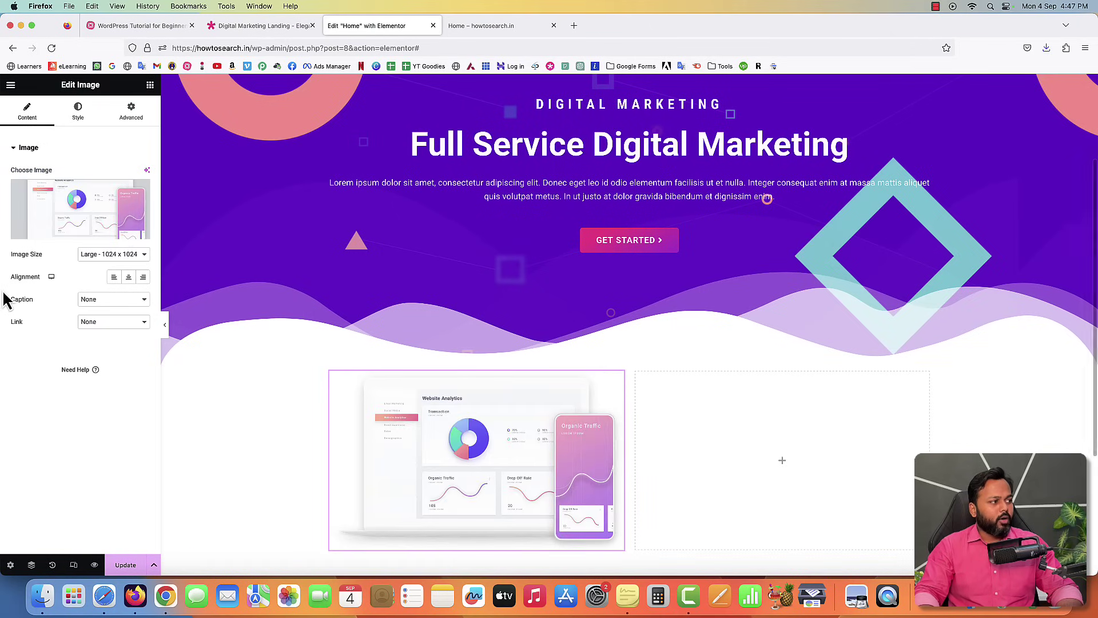
click(90, 257)
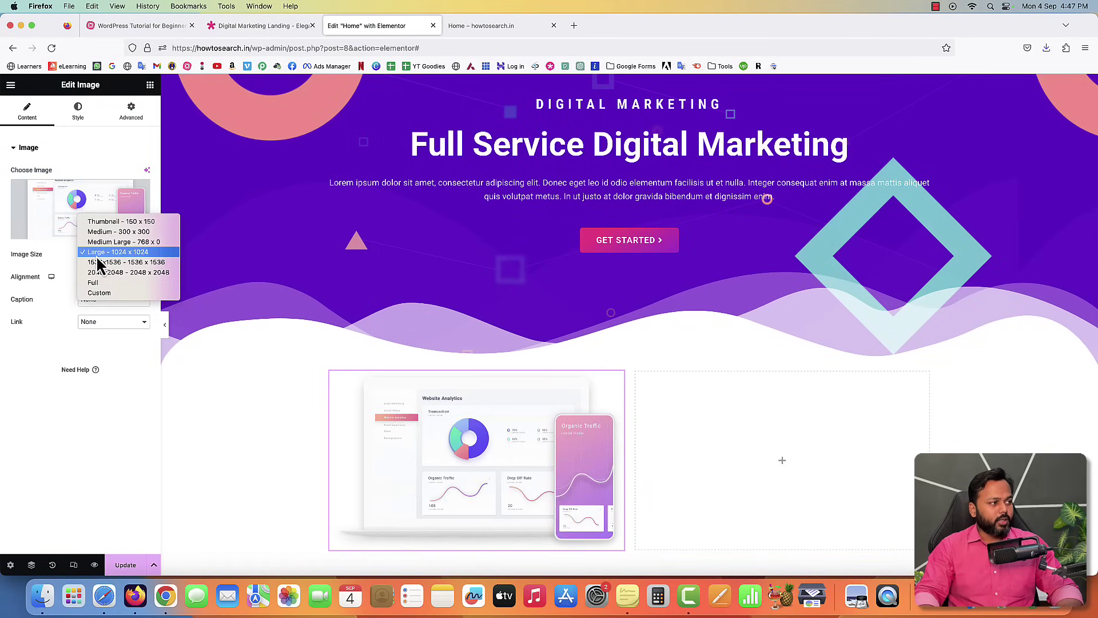
click(105, 281)
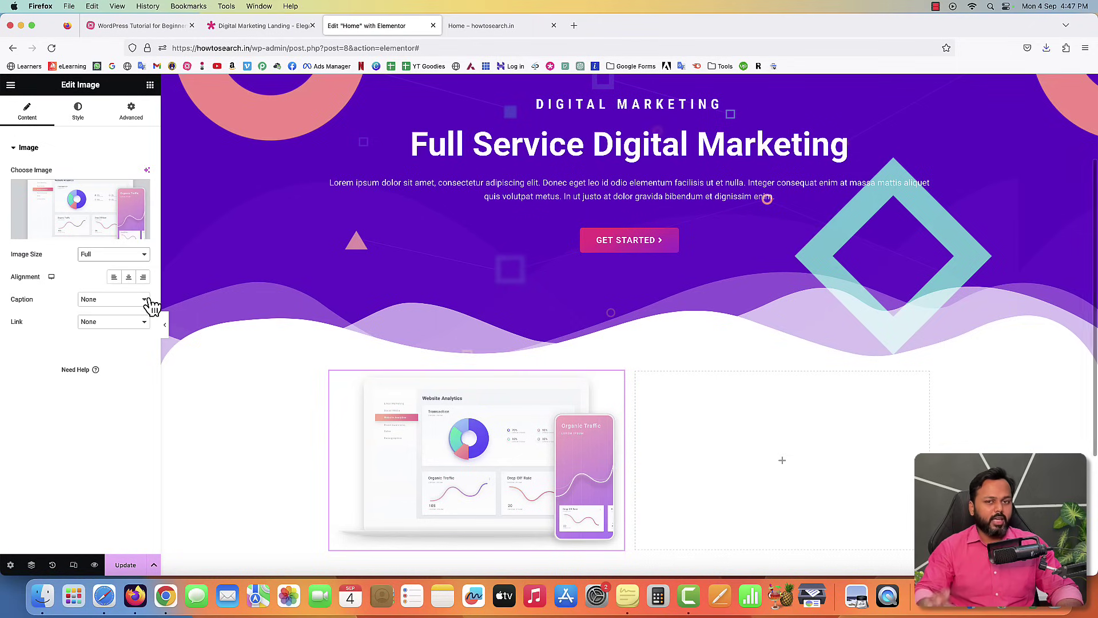
scroll(531, 354, down, 3)
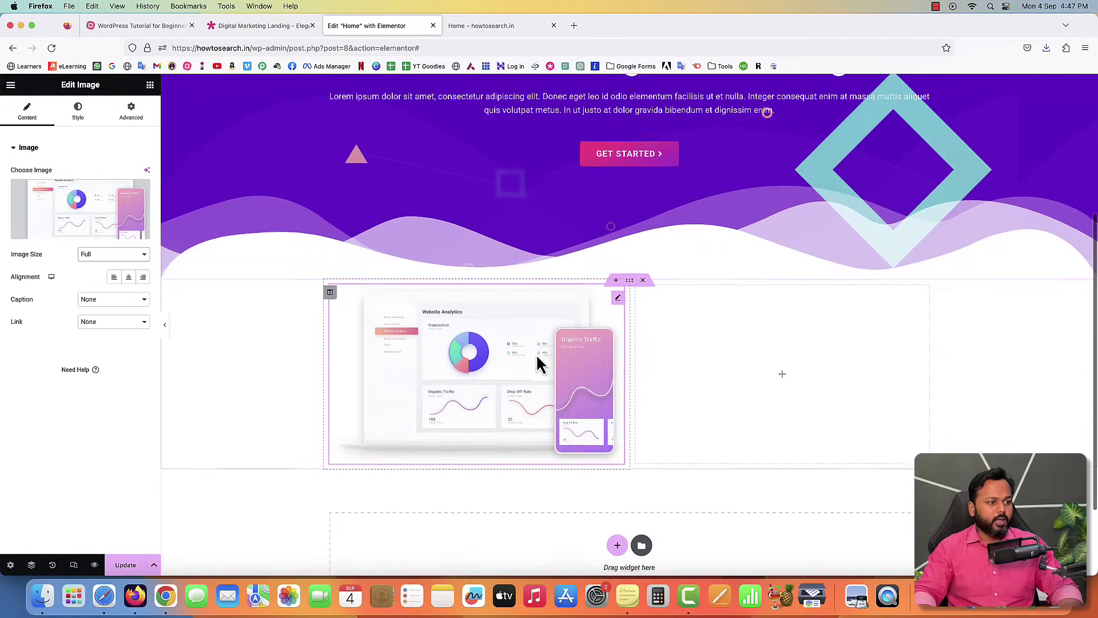
- Copy the 'Get Started For Free!' heading text from the demo page and return to Elementor
click(256, 26)
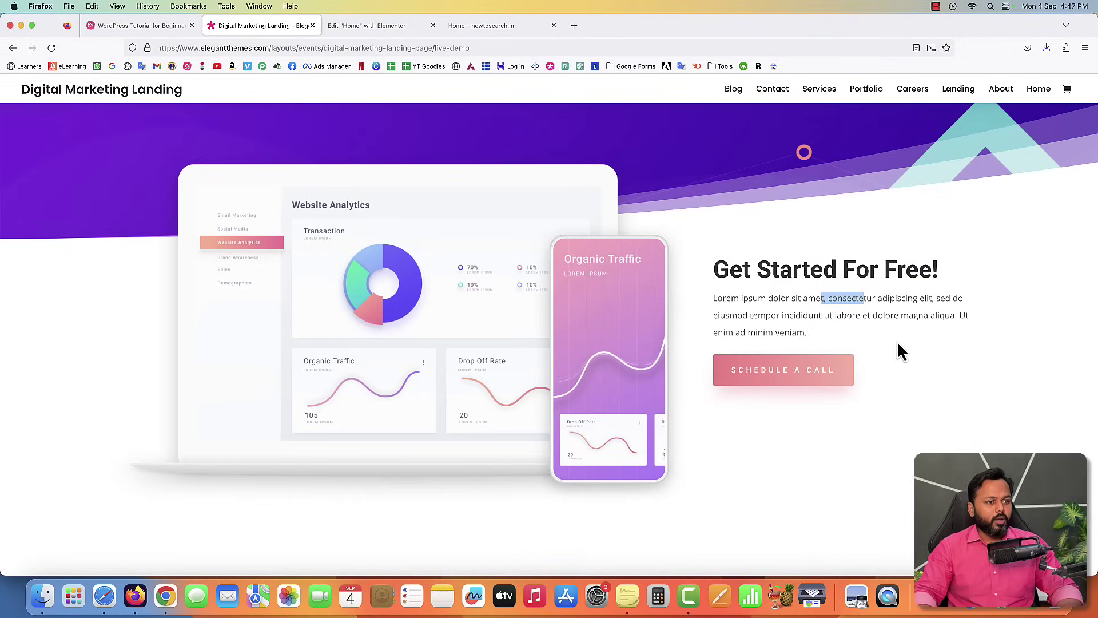
drag(753, 269, 938, 269)
right_click(917, 267)
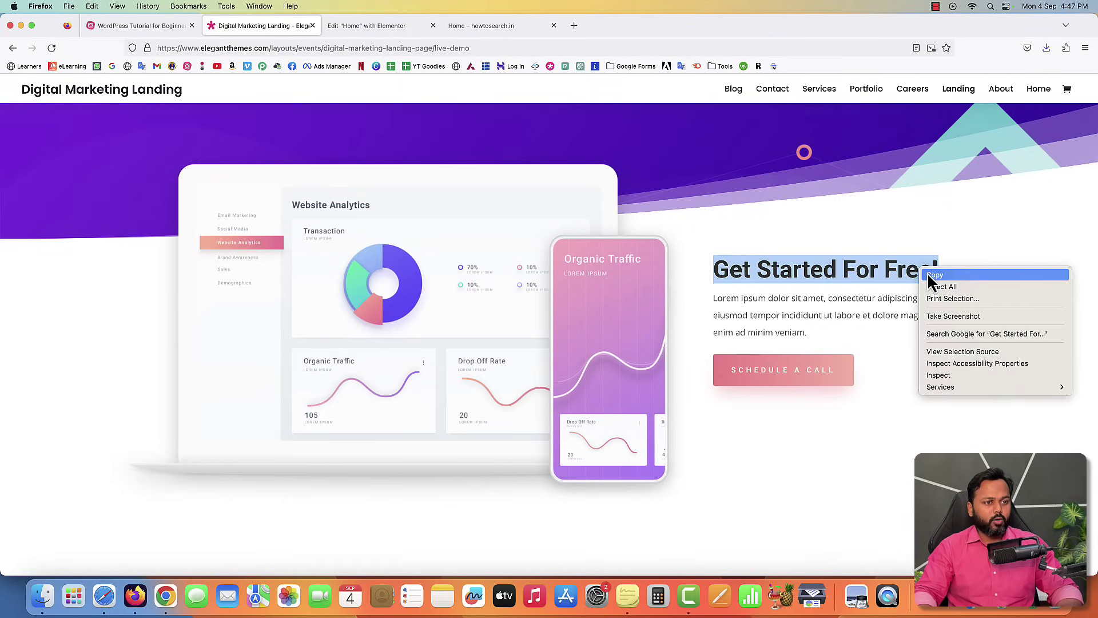
click(931, 275)
scroll(753, 252, up, 2)
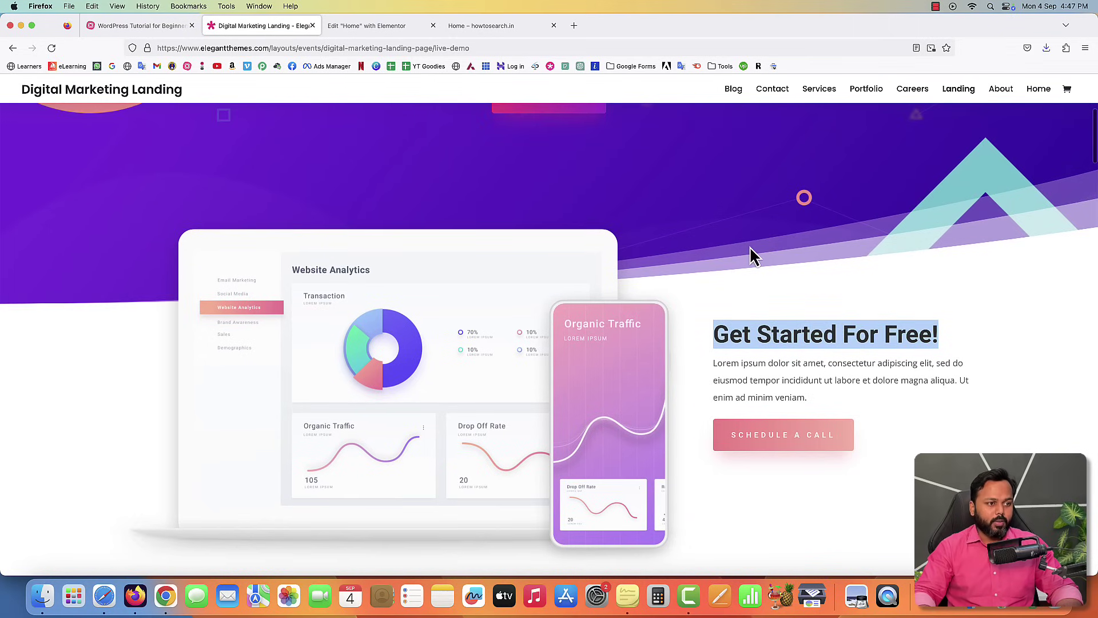
scroll(753, 255, up, 5)
scroll(789, 454, down, 3)
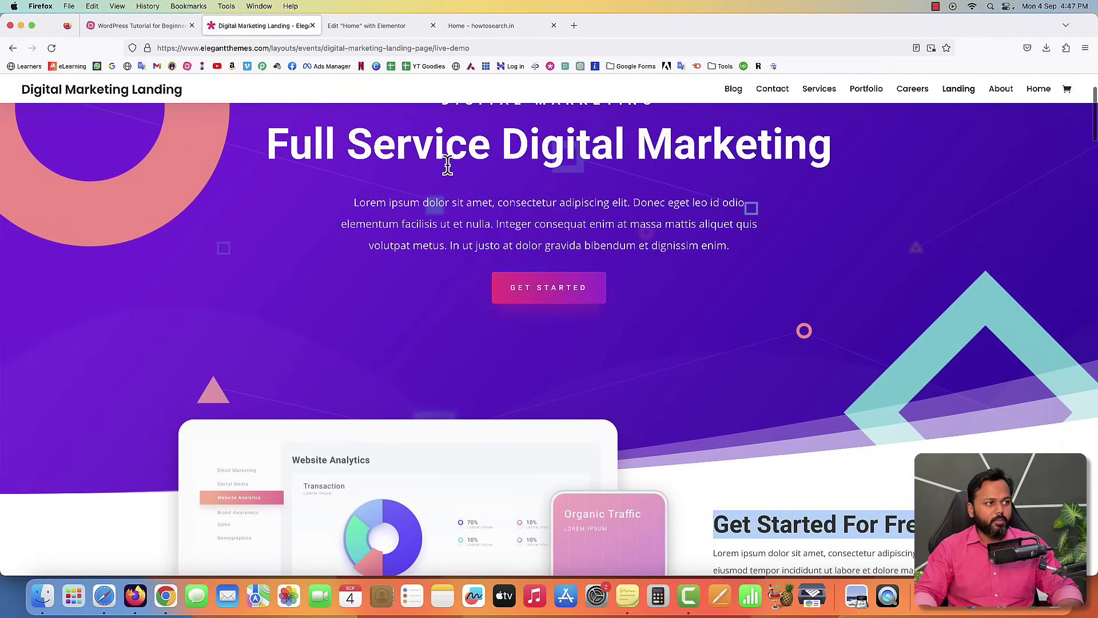
drag(407, 148, 553, 137)
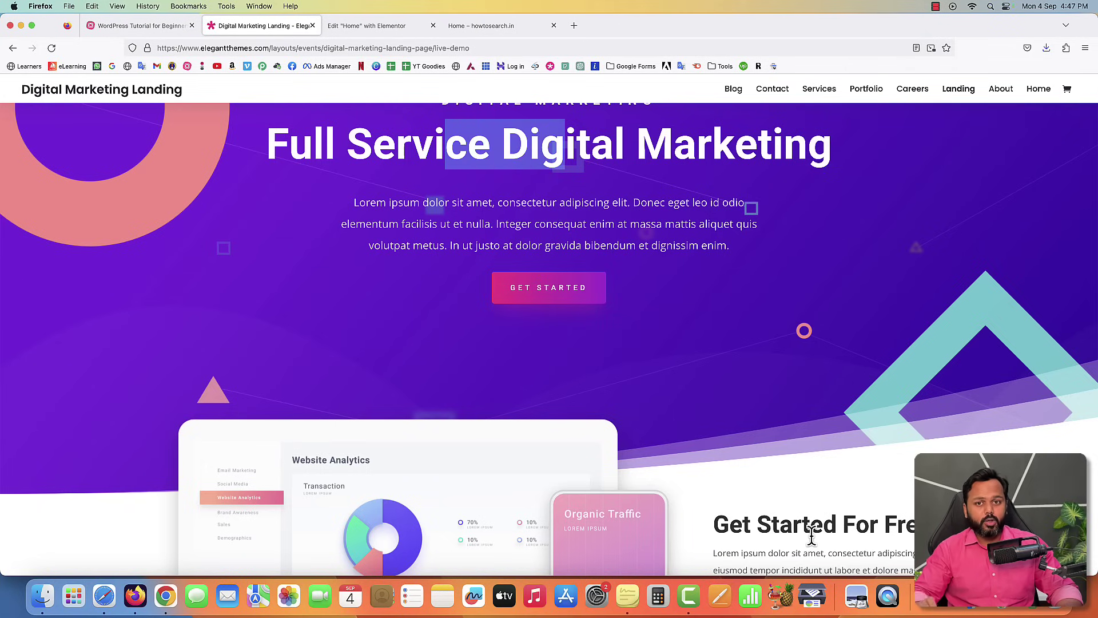
click(365, 25)
scroll(697, 261, up, 5)
- Duplicate the Full Service Digital Marketing heading into the empty right column
right_click(581, 184)
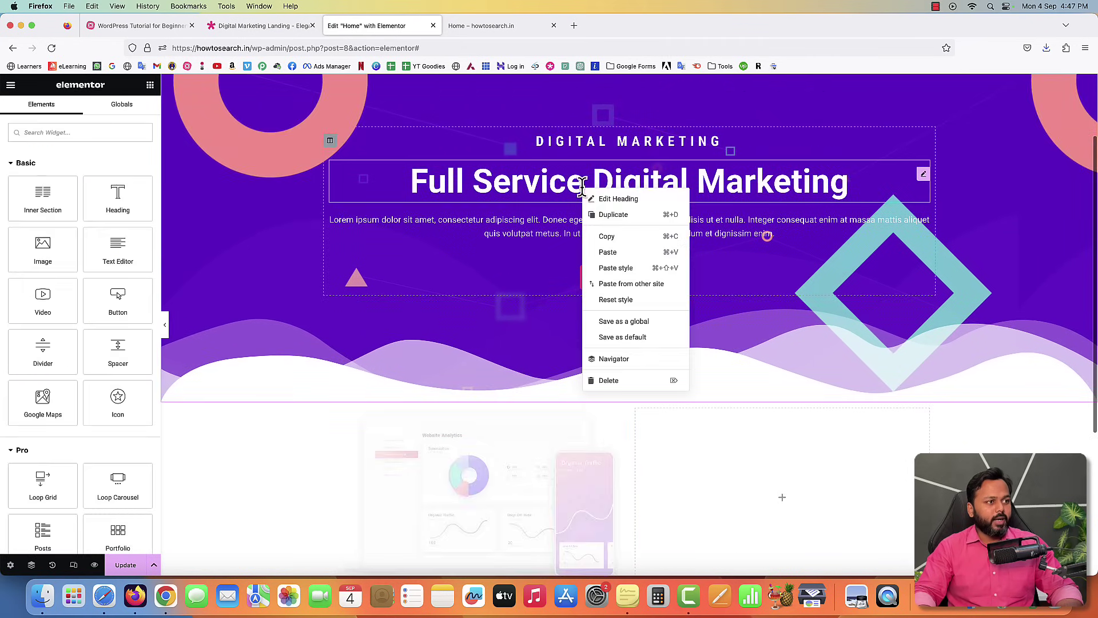
click(613, 216)
scroll(838, 269, down, 2)
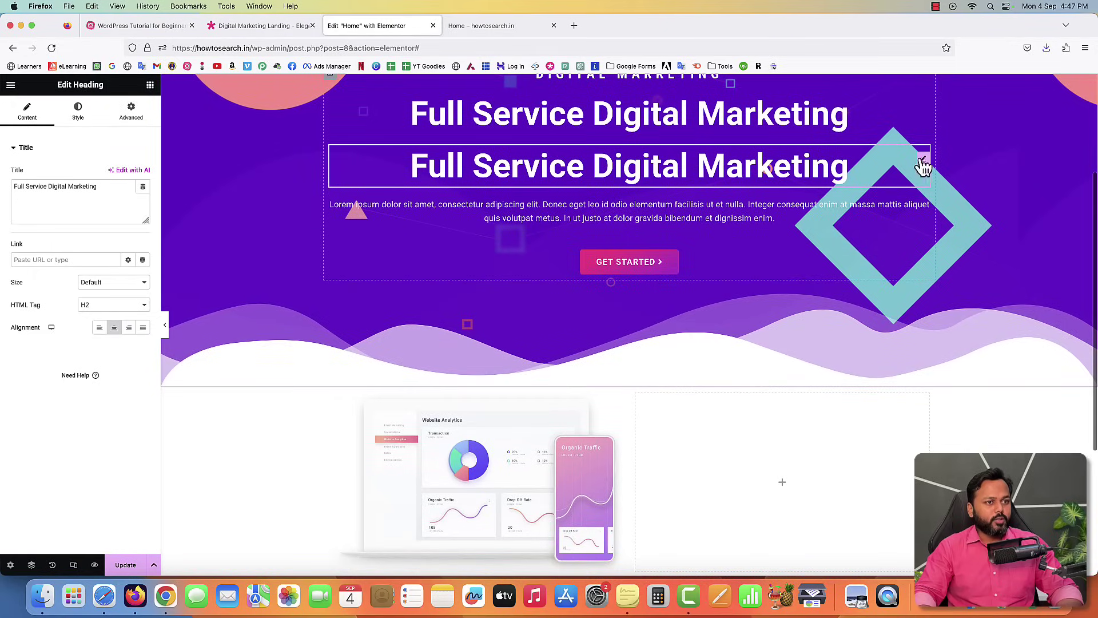
drag(927, 165, 795, 399)
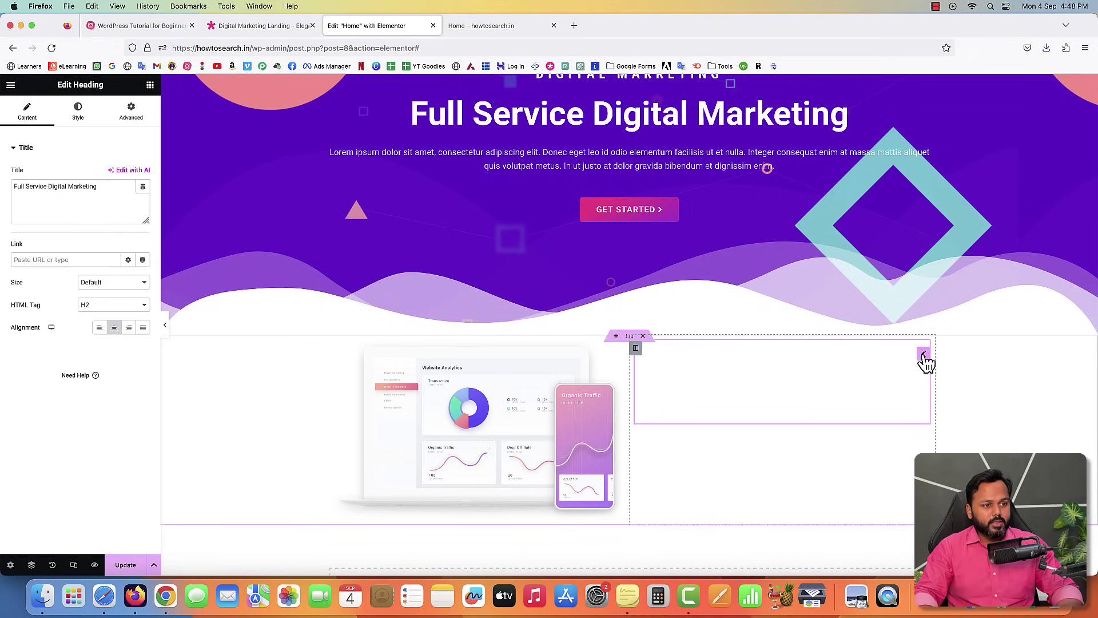
- Make the copied heading black, change its text to 'Get Started For Free!', and left-align it
click(78, 111)
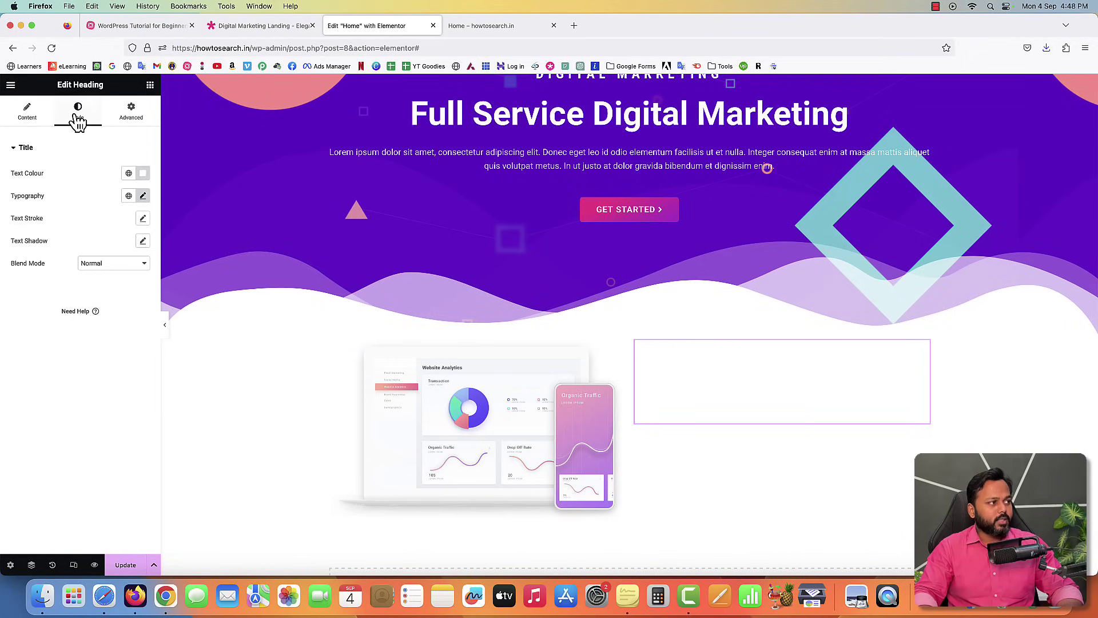
click(141, 175)
drag(113, 240, 54, 302)
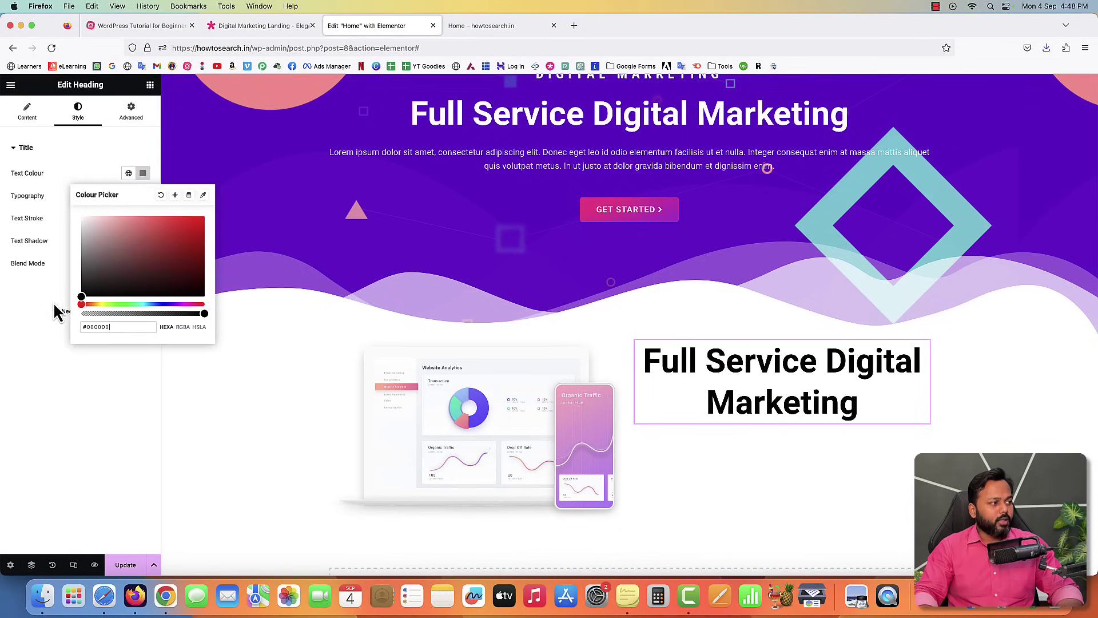
click(12, 368)
click(27, 111)
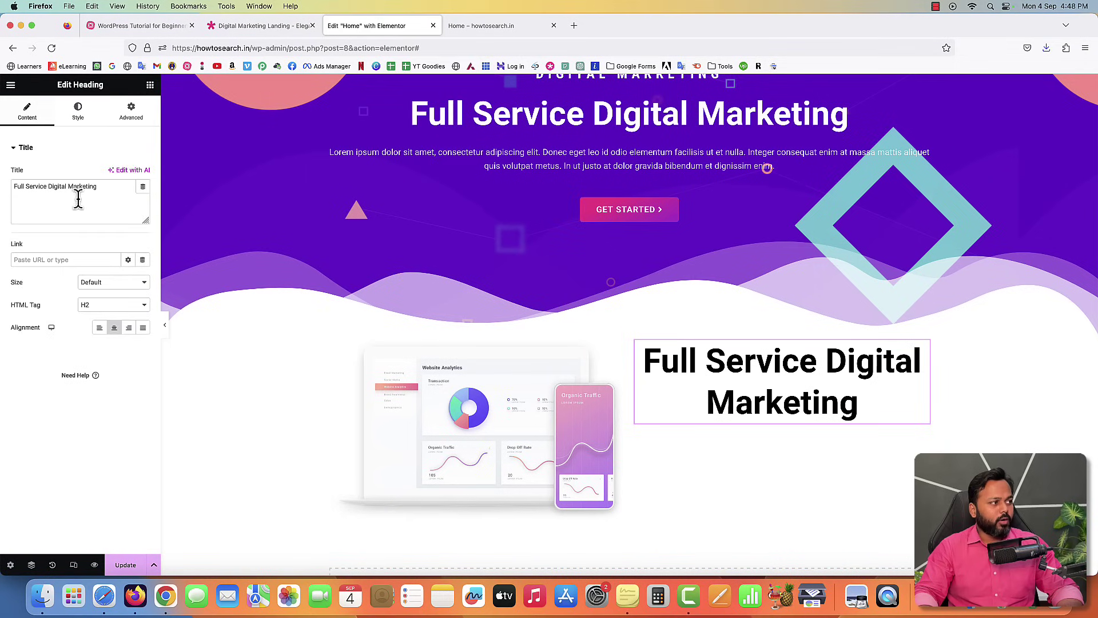
drag(100, 187, 5, 192)
key(super+v)
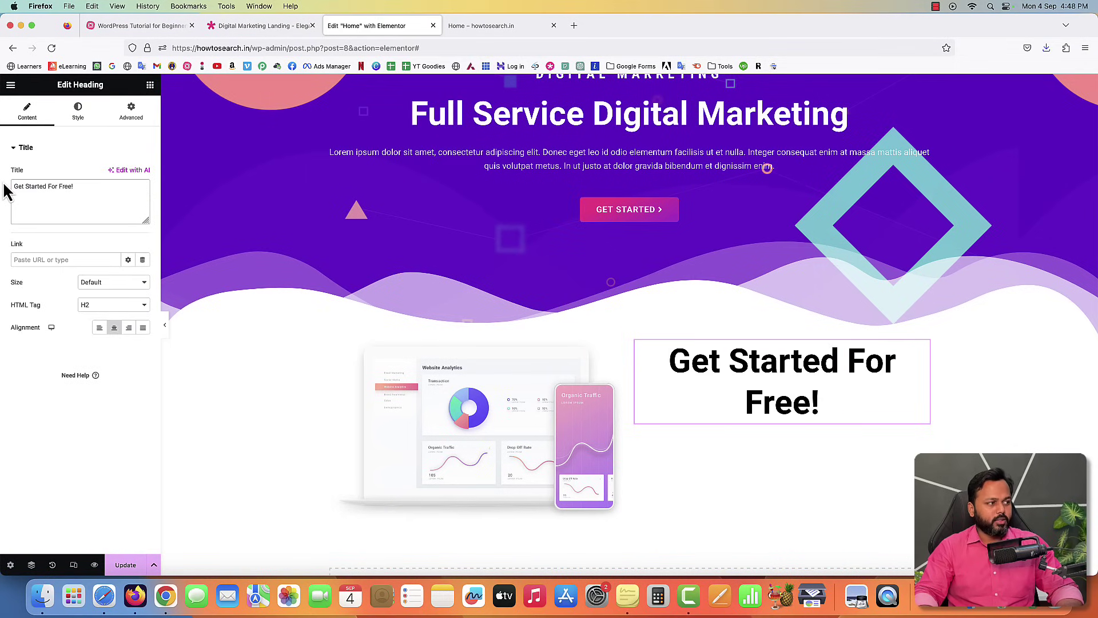
click(99, 328)
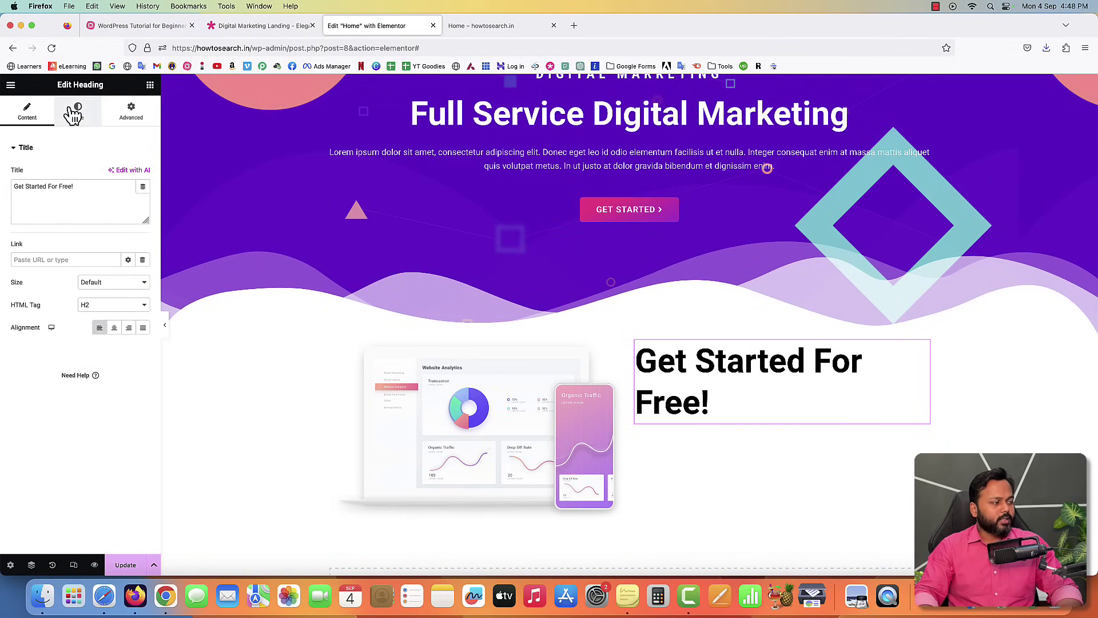
- Reduce the heading's typography size from 62 to 38 and compare with the demo
click(78, 111)
click(143, 197)
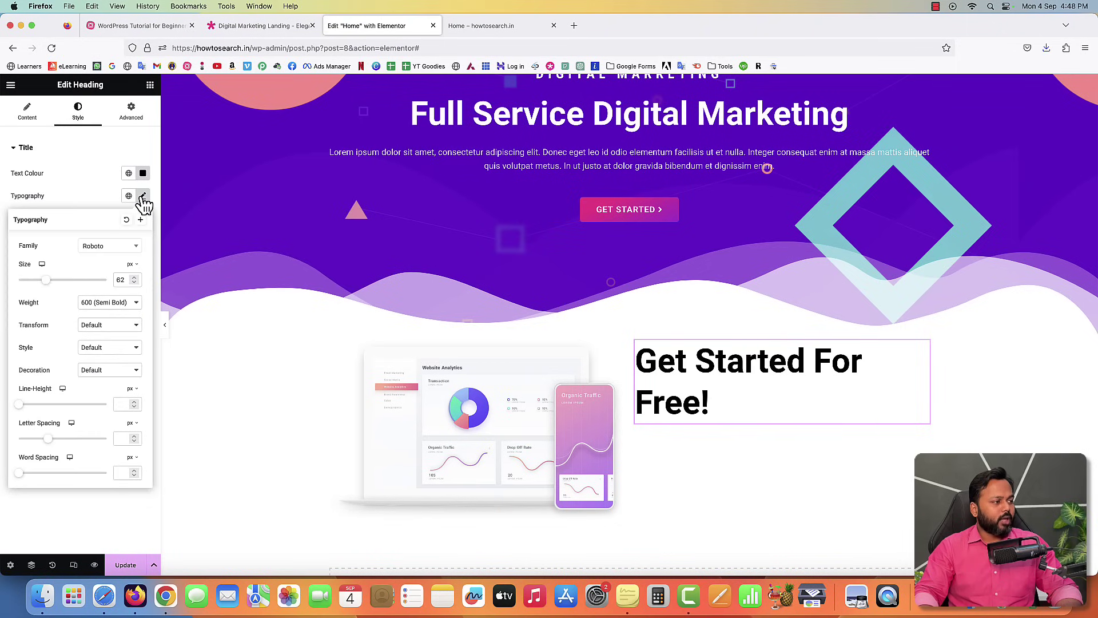
click(133, 282)
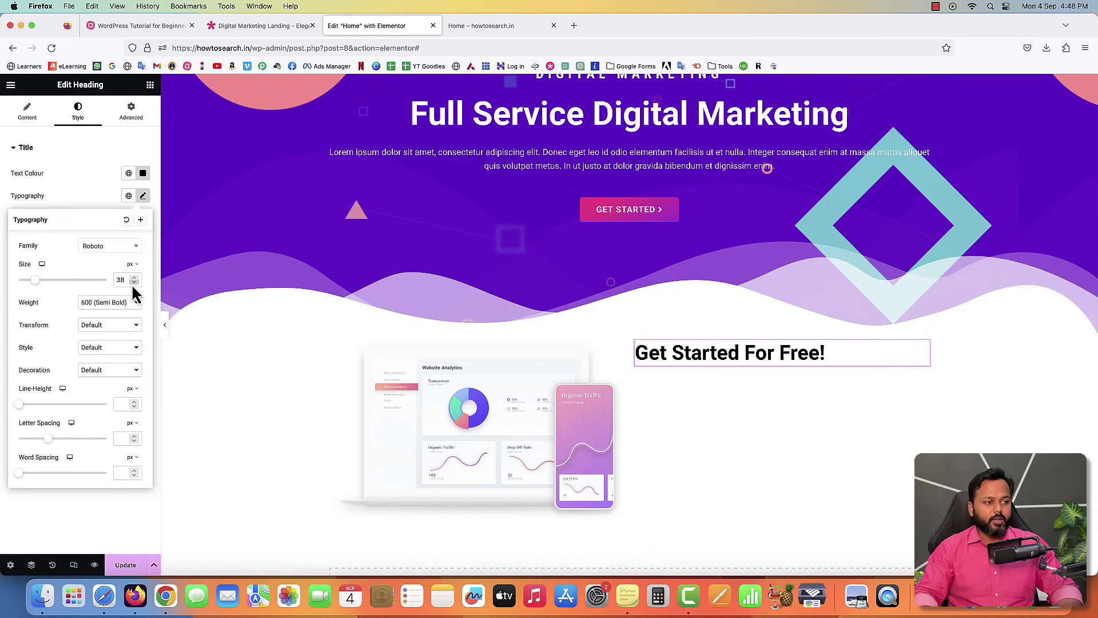
click(263, 25)
scroll(742, 345, down, 5)
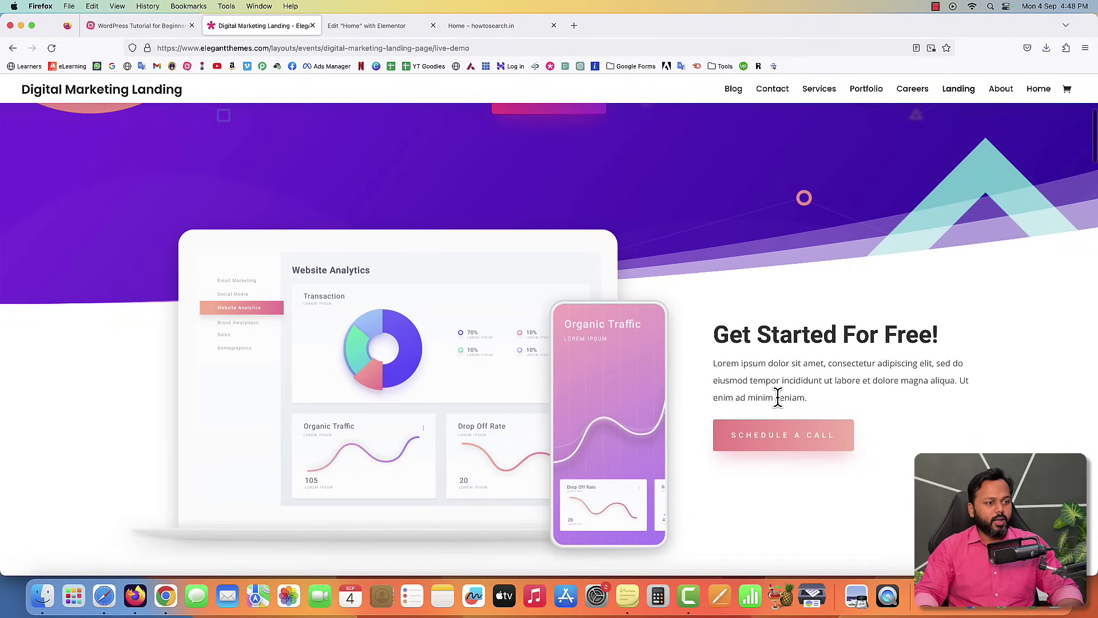
scroll(606, 219, up, 3)
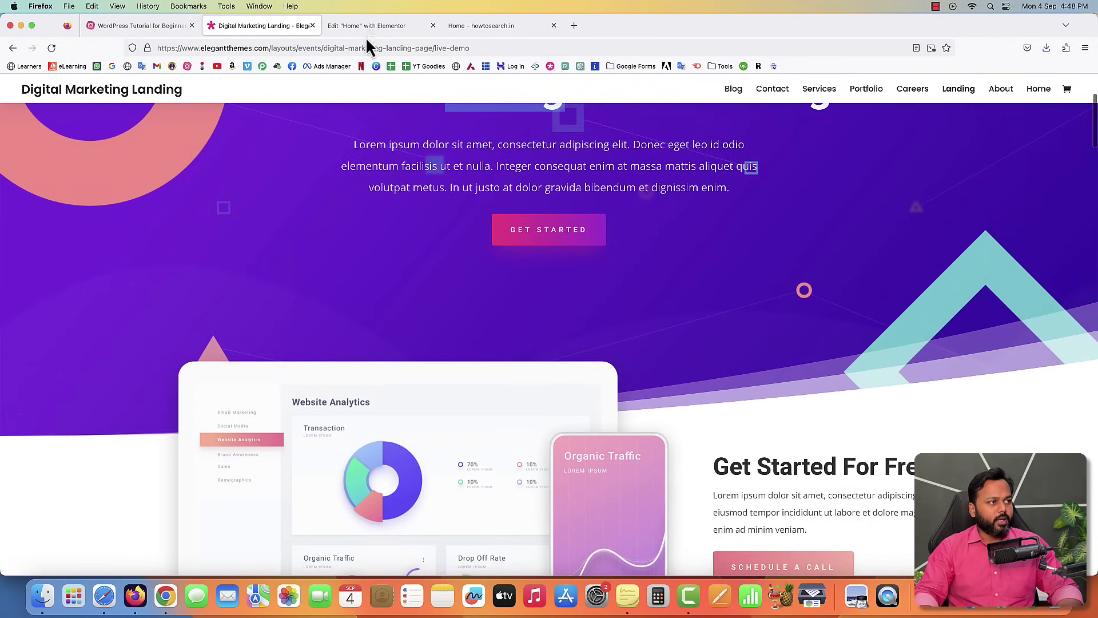
click(368, 26)
- Duplicate the hero paragraph into the right column under 'Get Started For Free!'
right_click(524, 165)
click(549, 191)
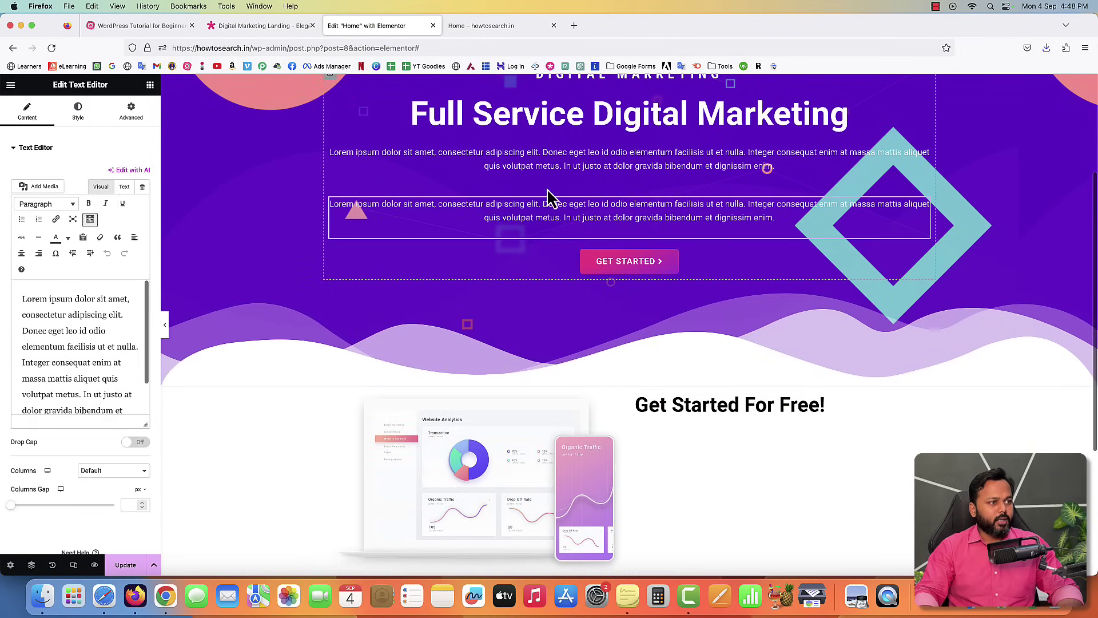
scroll(950, 263, down, 2)
drag(921, 146, 740, 314)
- Give the copied paragraph dark grey text and left alignment
click(77, 112)
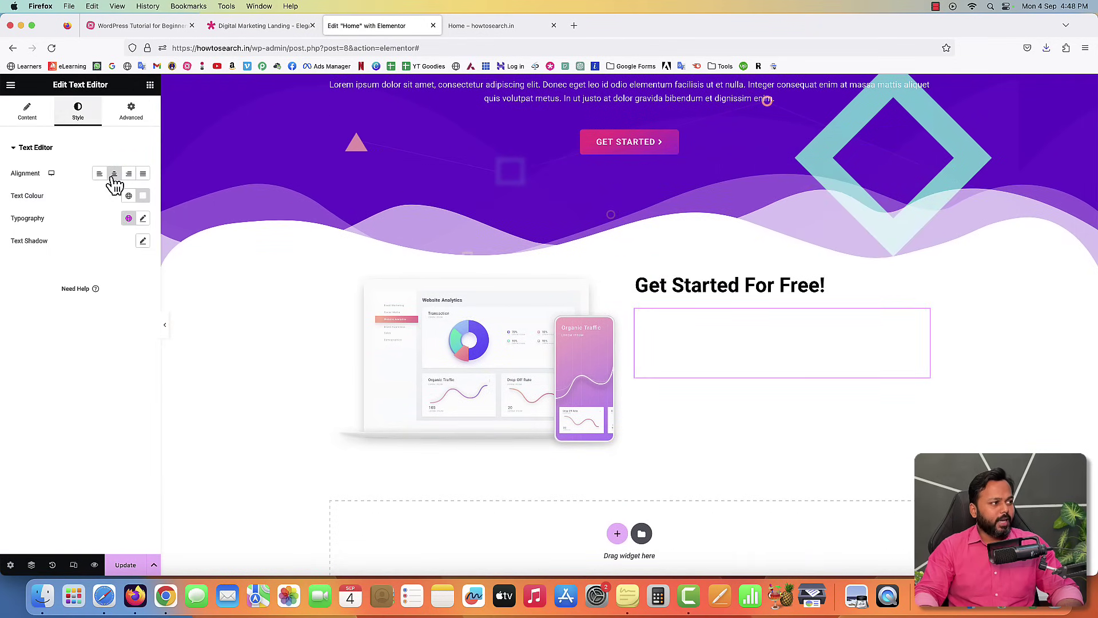
click(142, 196)
click(81, 303)
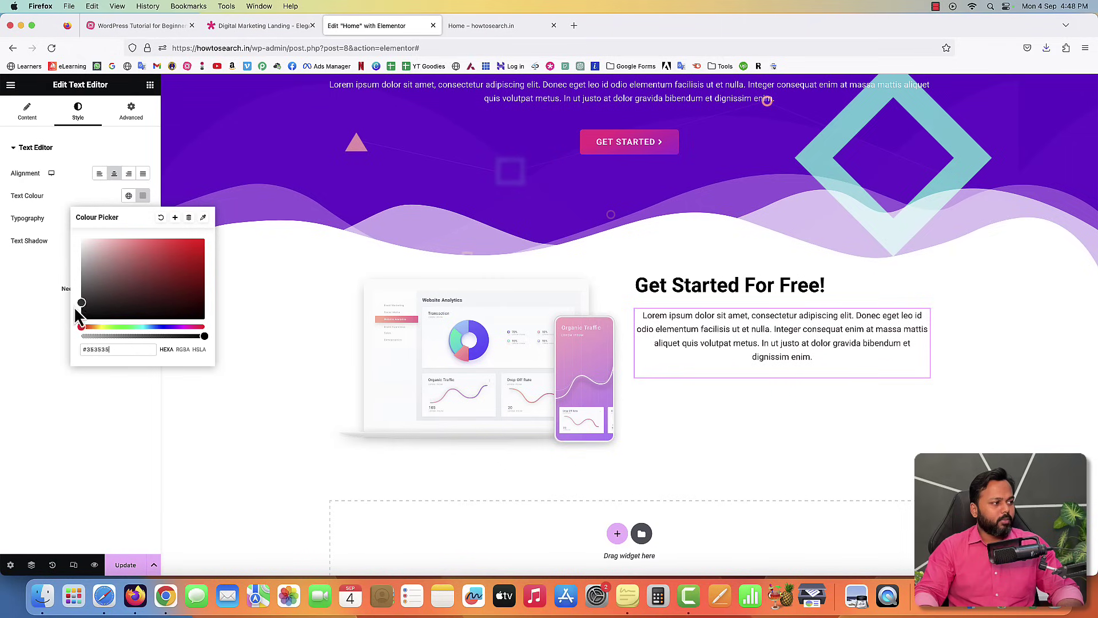
click(40, 330)
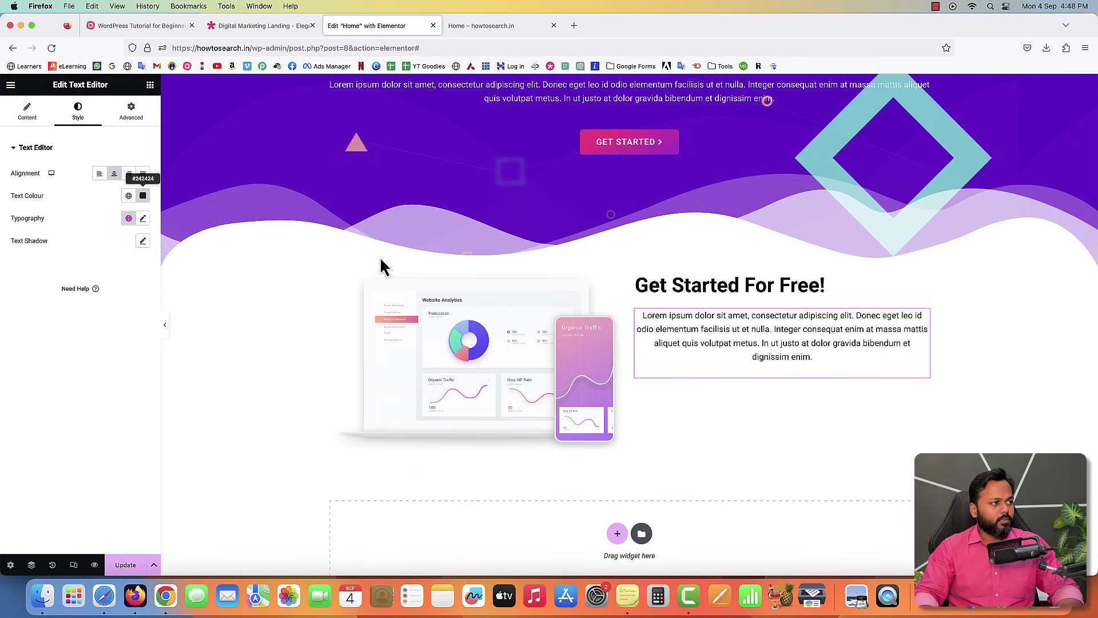
click(692, 328)
click(99, 173)
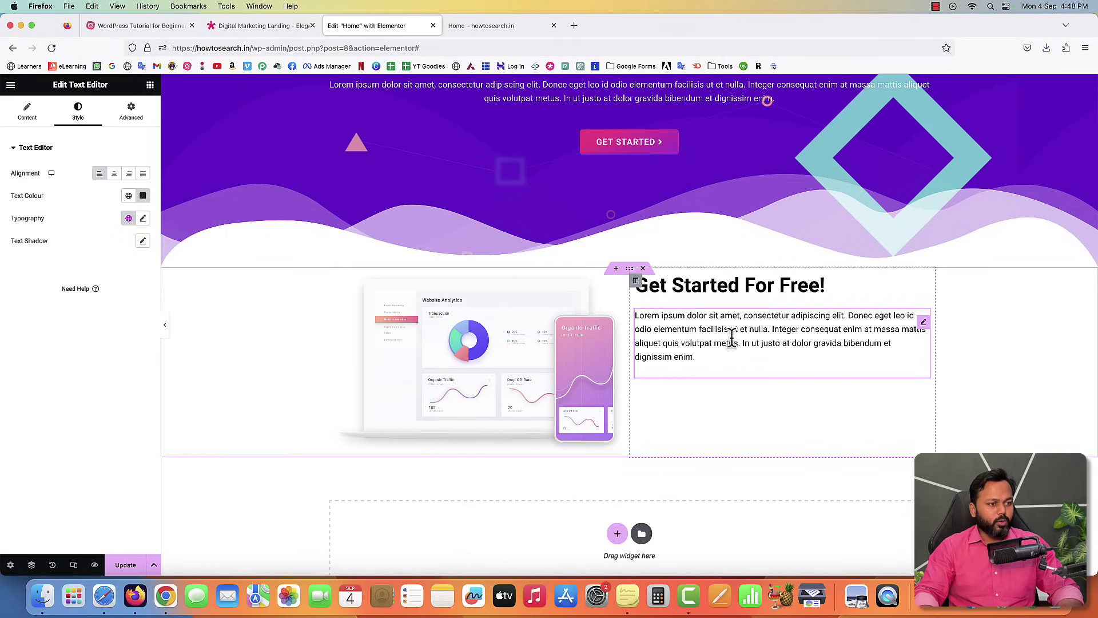
- Delete the paragraph's last sentence so it ends at 'volutpat metus.'
click(27, 110)
scroll(86, 355, down, 1)
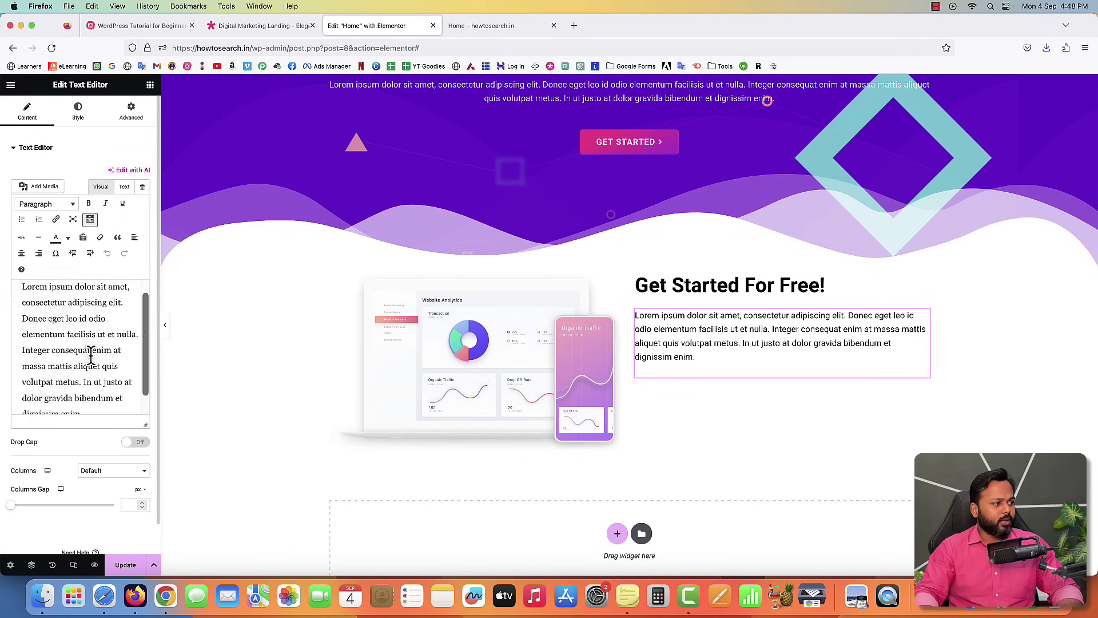
drag(83, 364, 88, 395)
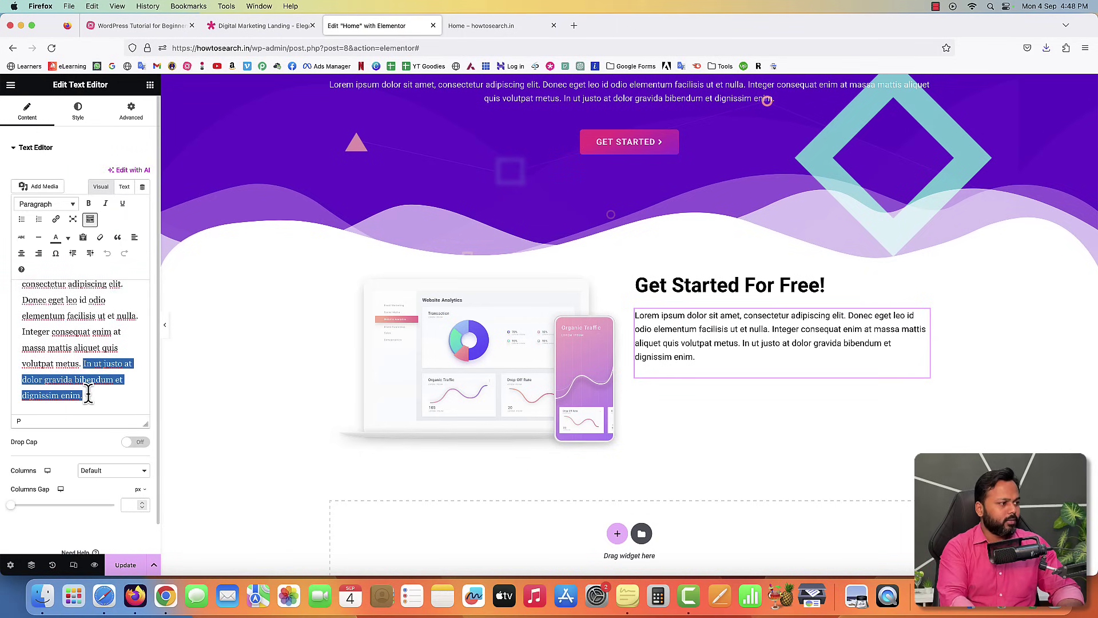
key(BackSpace)
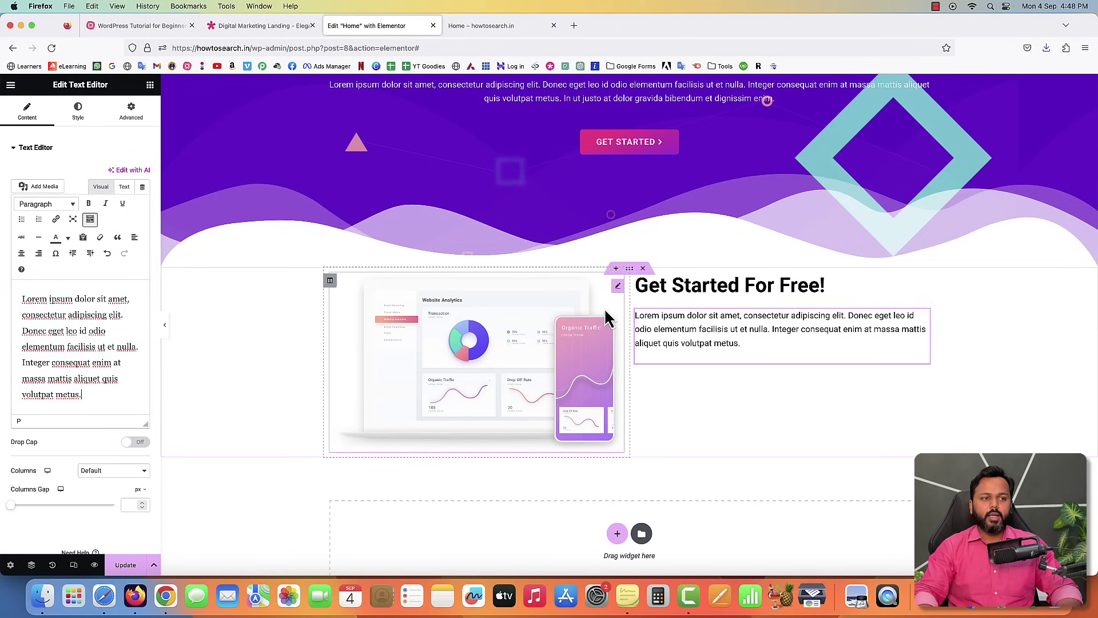
scroll(572, 290, up, 5)
click(262, 25)
scroll(789, 366, down, 3)
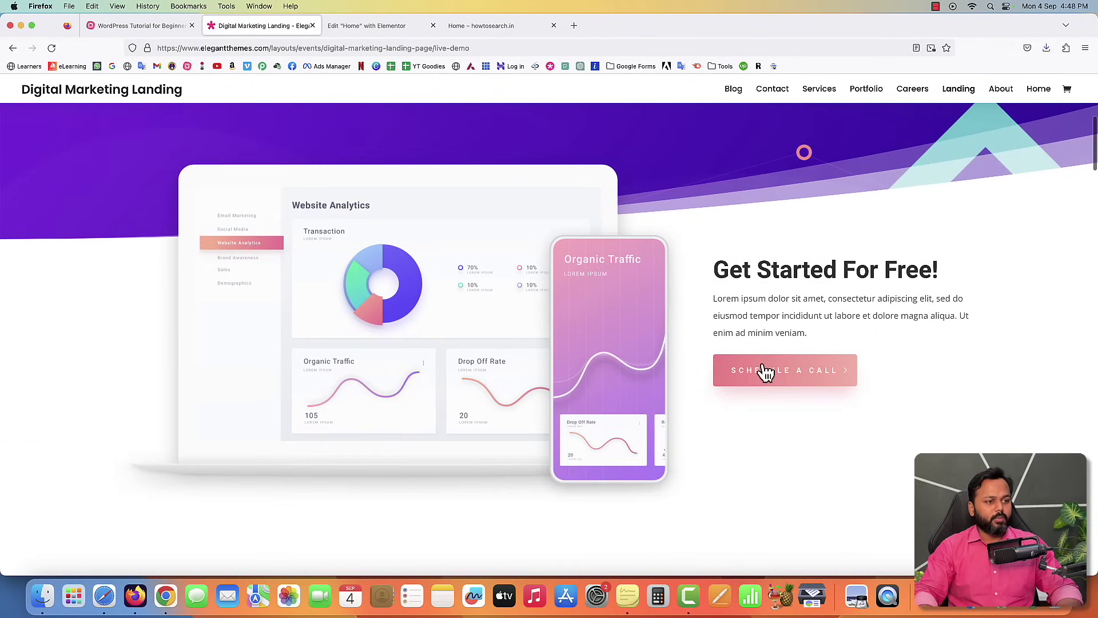
scroll(583, 206, up, 3)
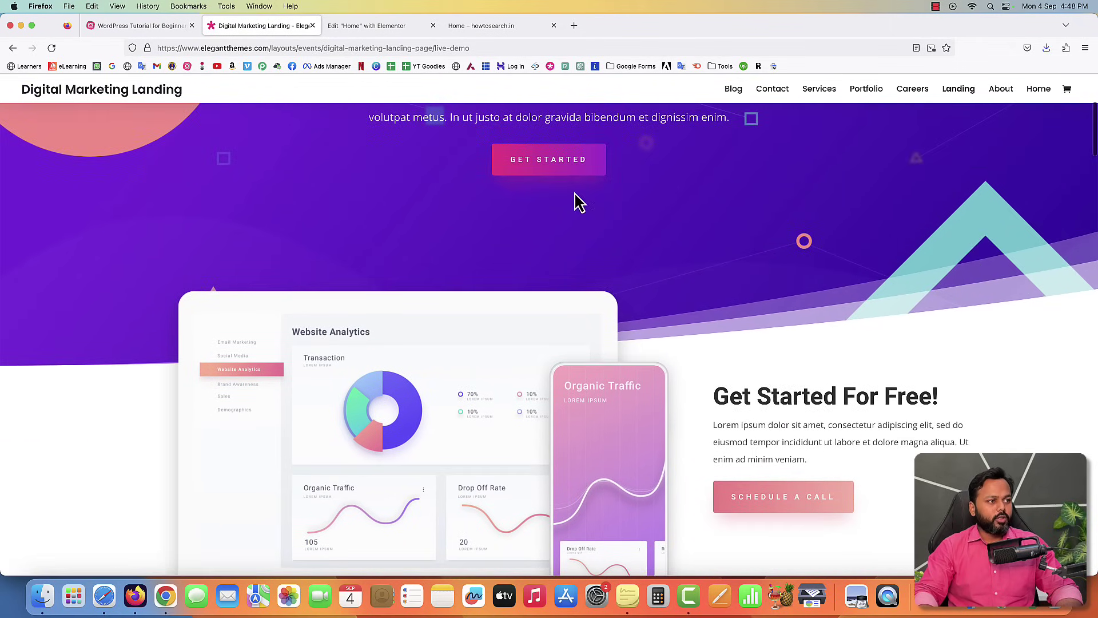
click(353, 26)
scroll(626, 286, down, 3)
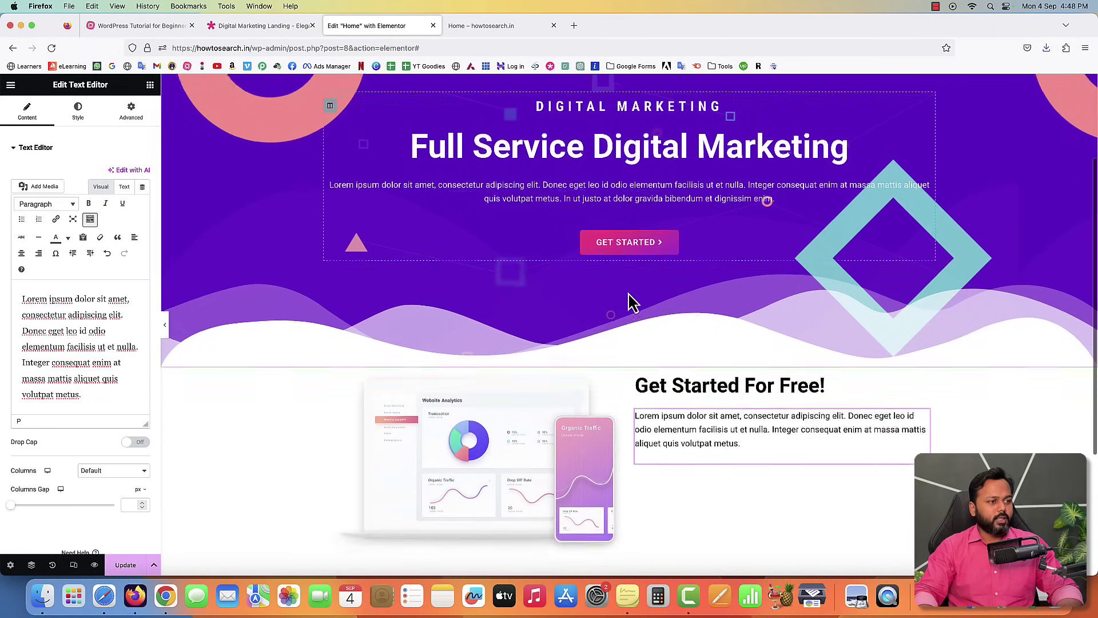
- Duplicate the GET STARTED button below the paragraph, left-aligned and relabelled SCHEDULE A CALL
right_click(621, 210)
click(694, 237)
drag(921, 196, 692, 393)
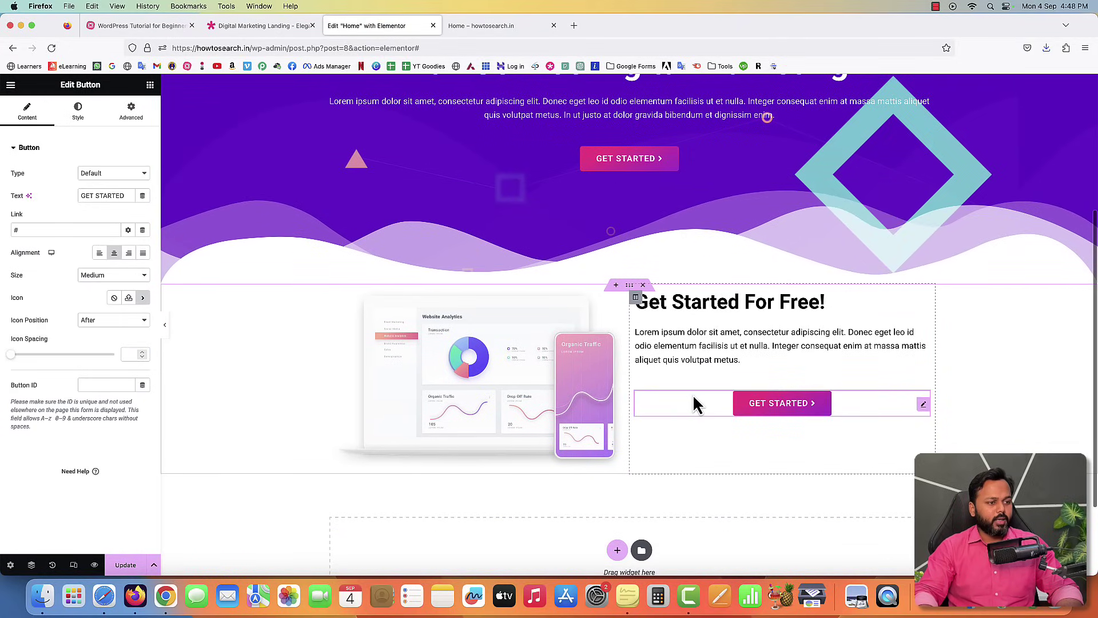
click(100, 253)
drag(124, 195, 79, 195)
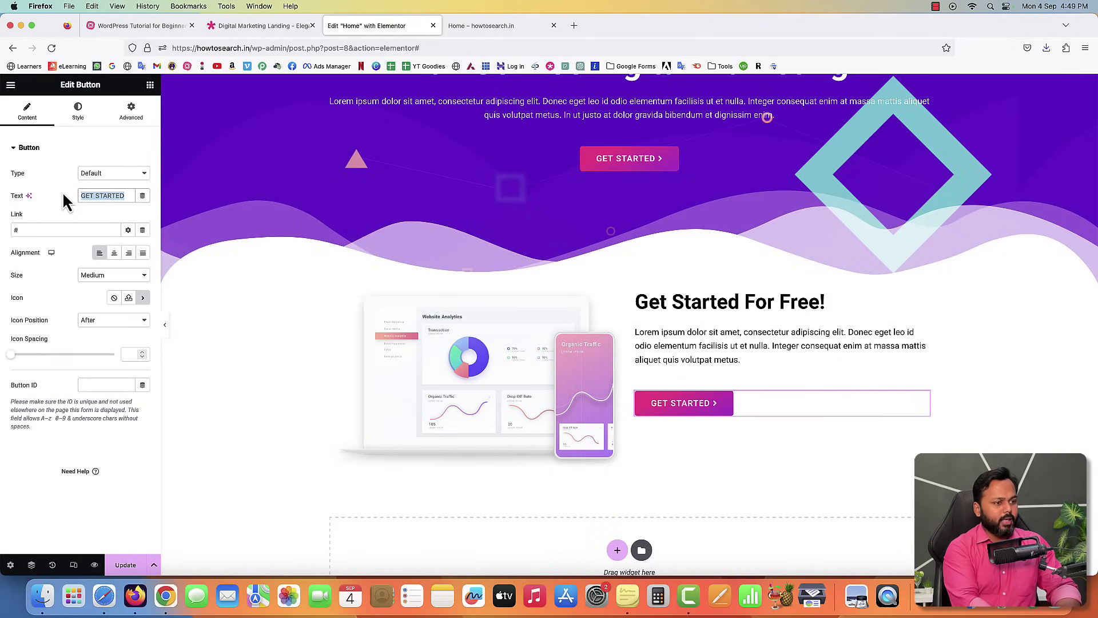
text(SCHEDULE A CALL)
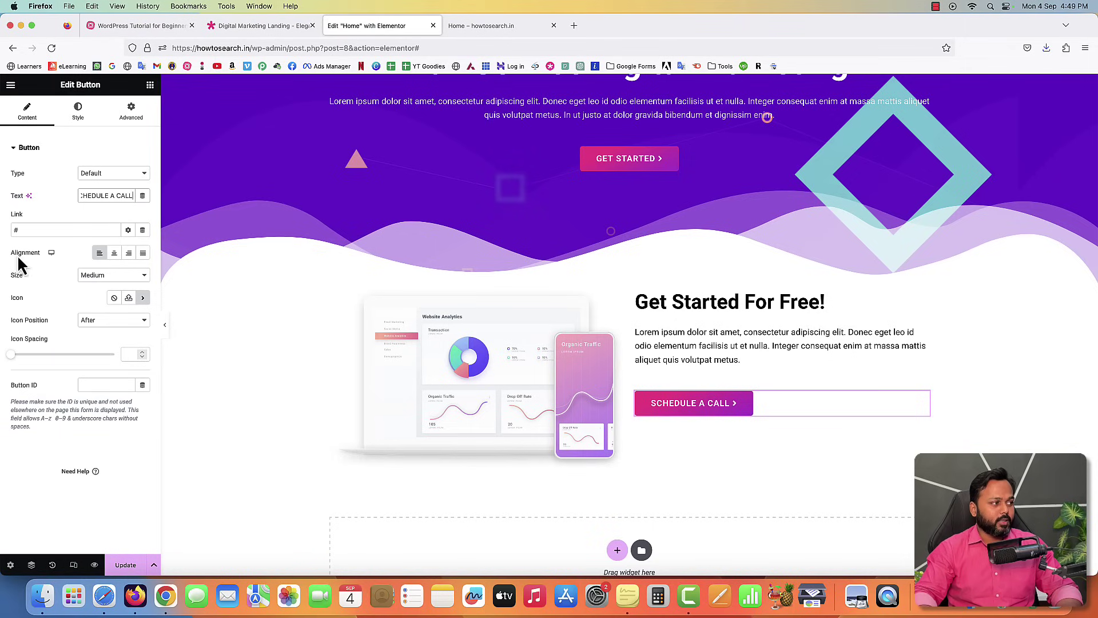
- Add the phone icon from the Icon Library to the SCHEDULE A CALL button
click(143, 298)
click(458, 163)
text(PHONE)
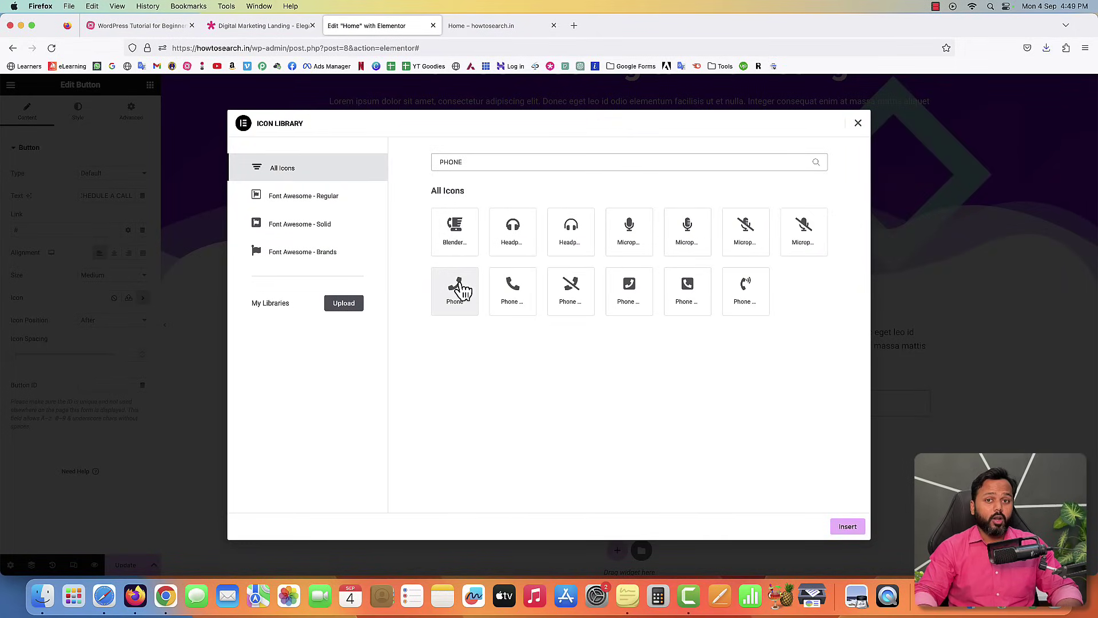
click(506, 297)
click(848, 528)
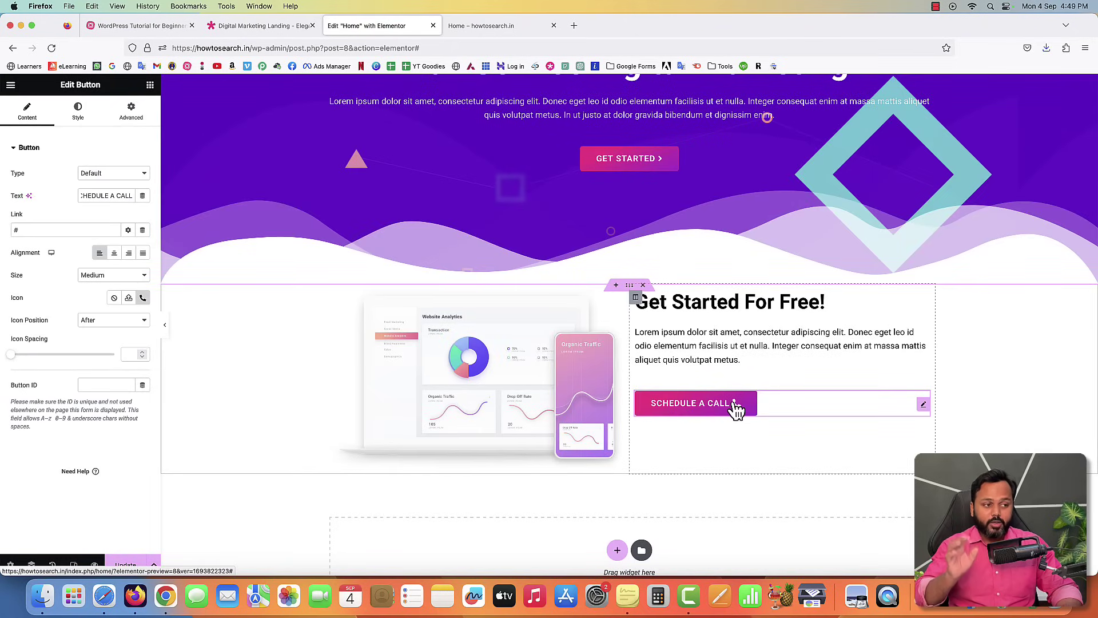
click(276, 32)
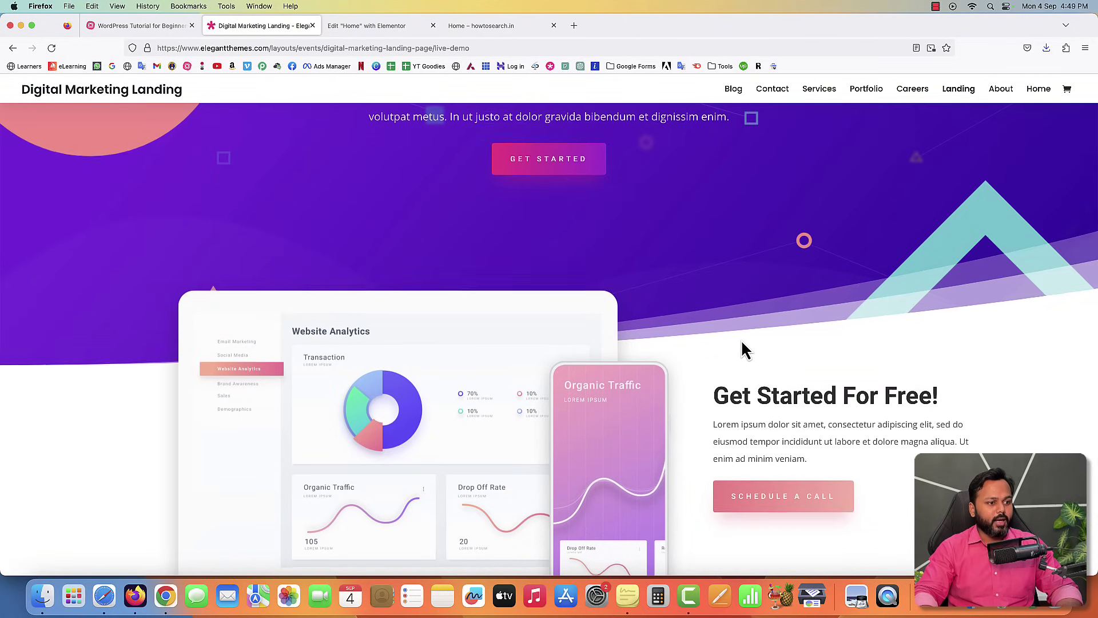
scroll(721, 331, down, 3)
- Sample the demo button's left colour #F7828E for the button's gradient background
right_click(722, 386)
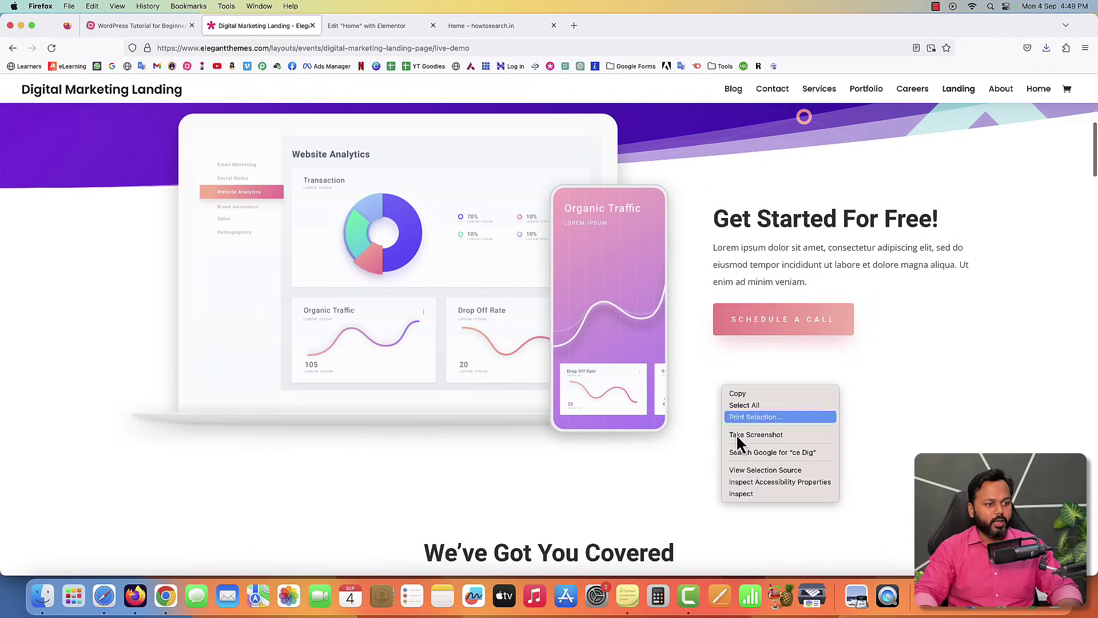
click(746, 493)
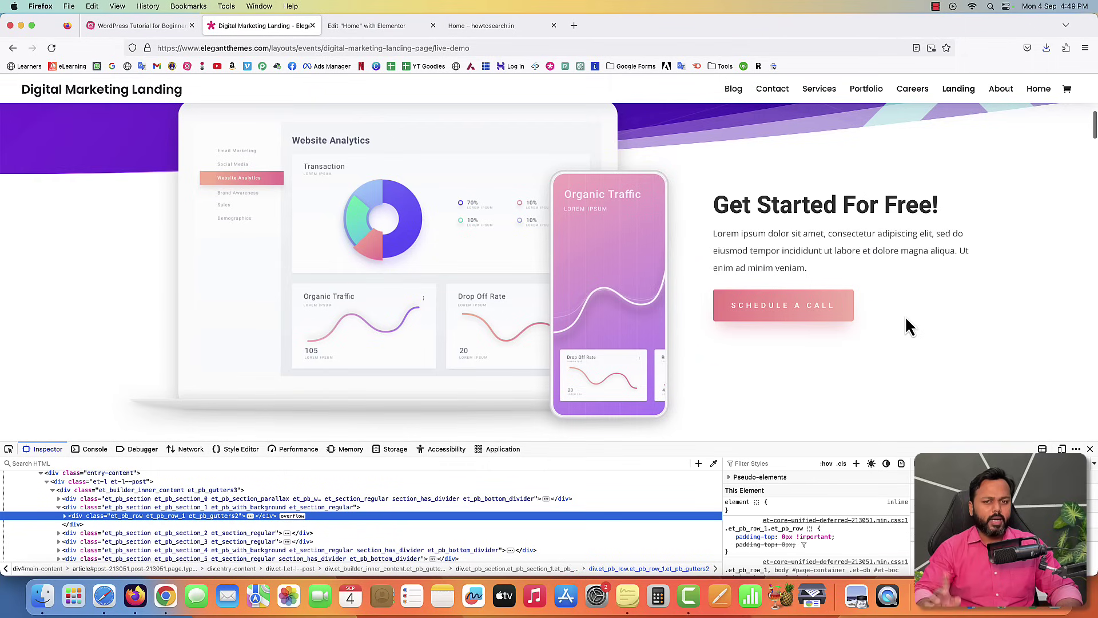
click(713, 464)
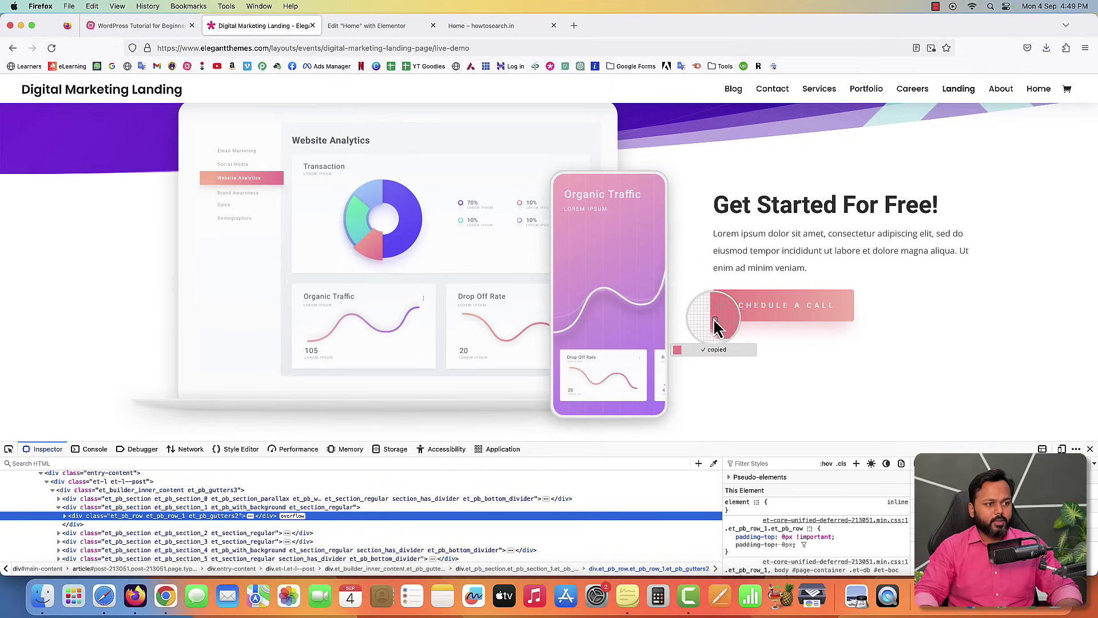
click(395, 25)
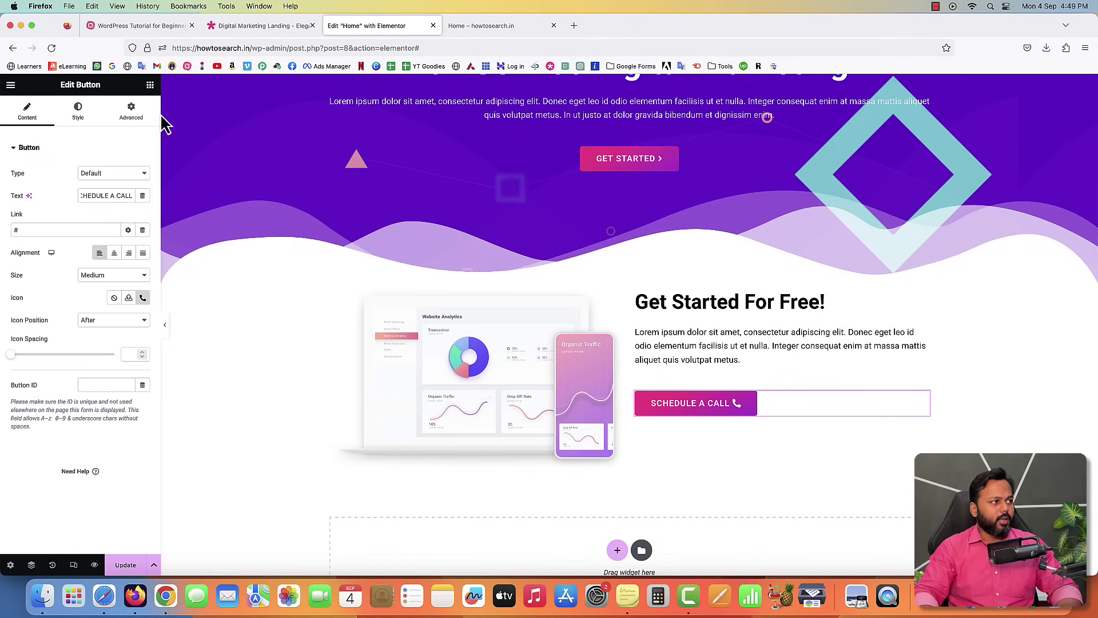
click(68, 117)
click(143, 285)
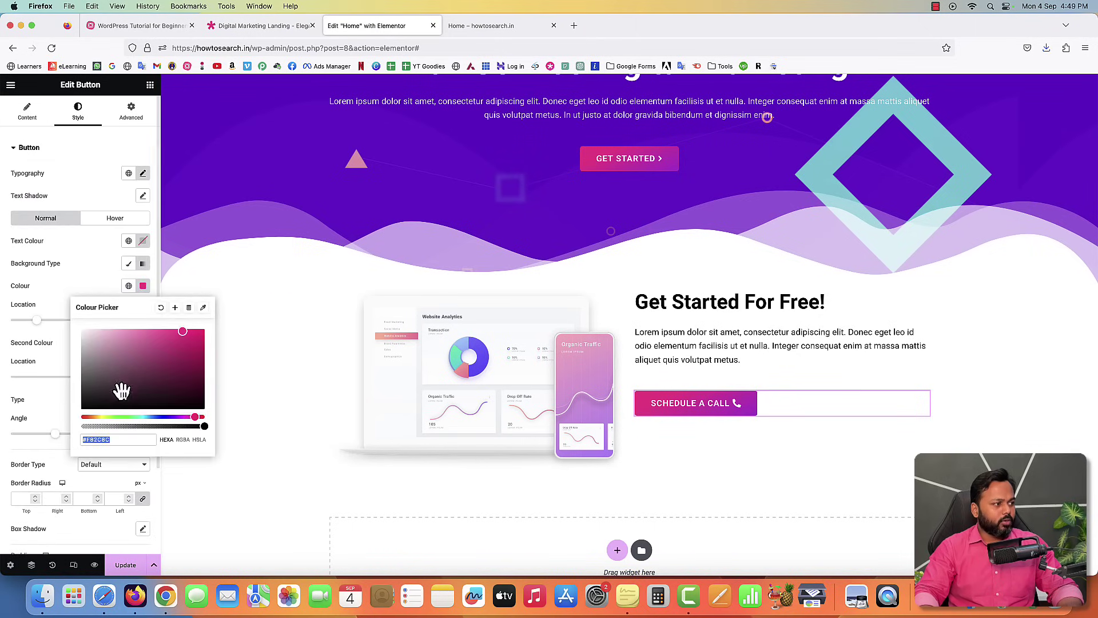
- Sample the demo's right-side colour and set #fcb6ab as the gradient's second colour
click(227, 26)
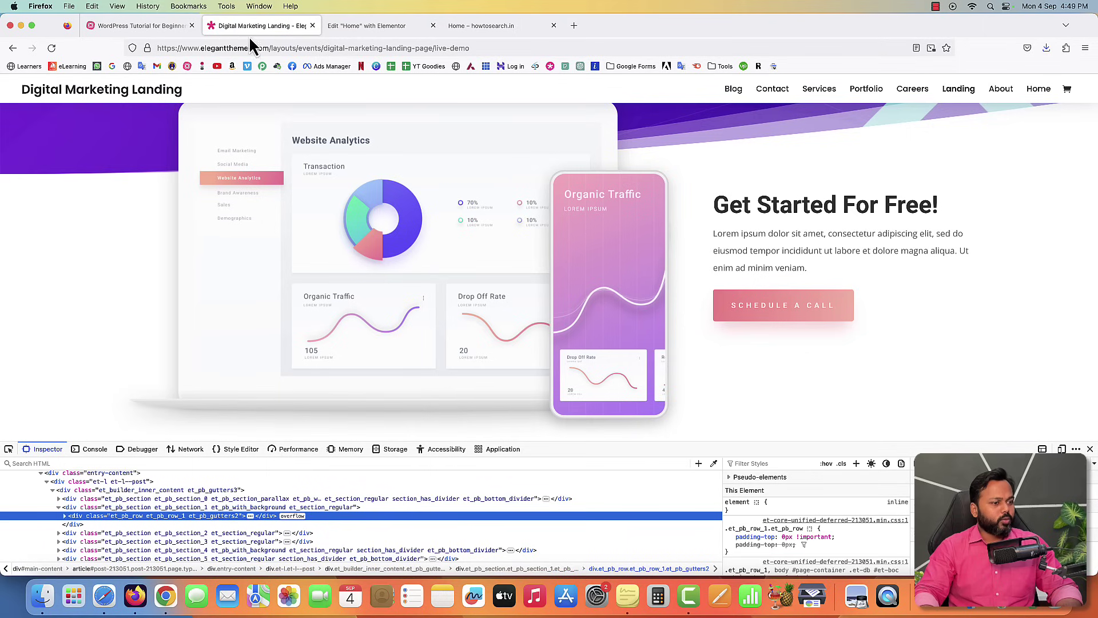
click(713, 464)
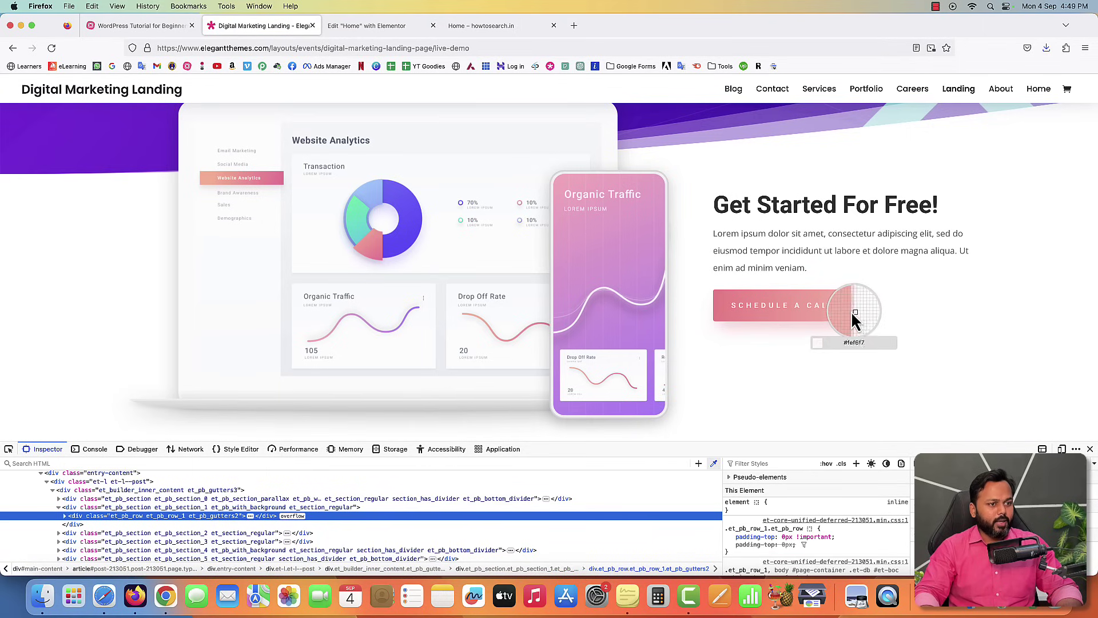
click(852, 310)
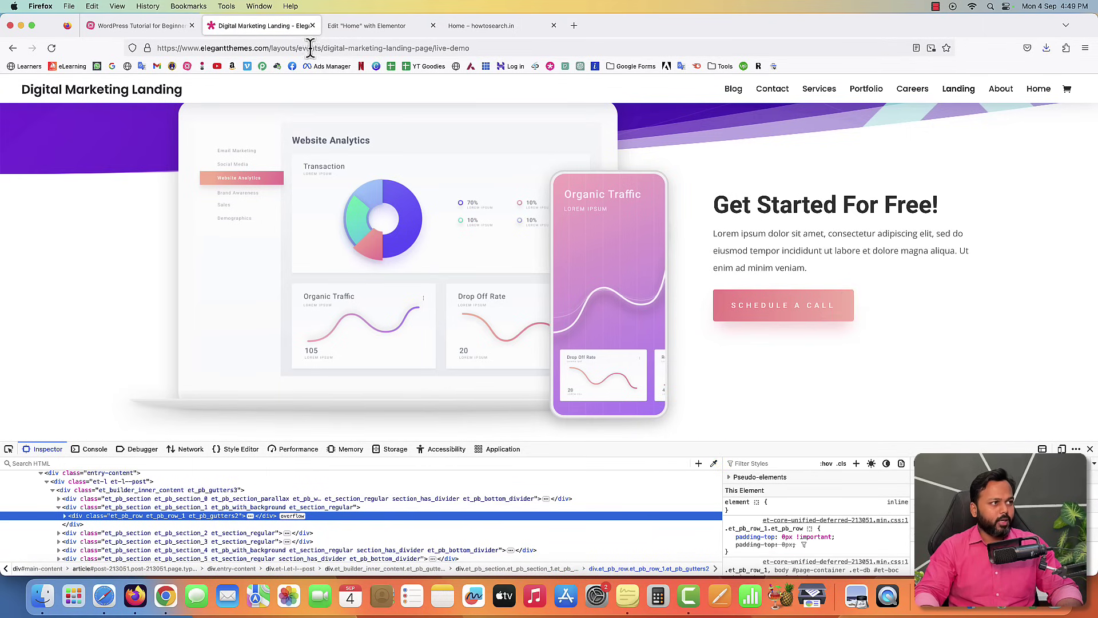
click(343, 27)
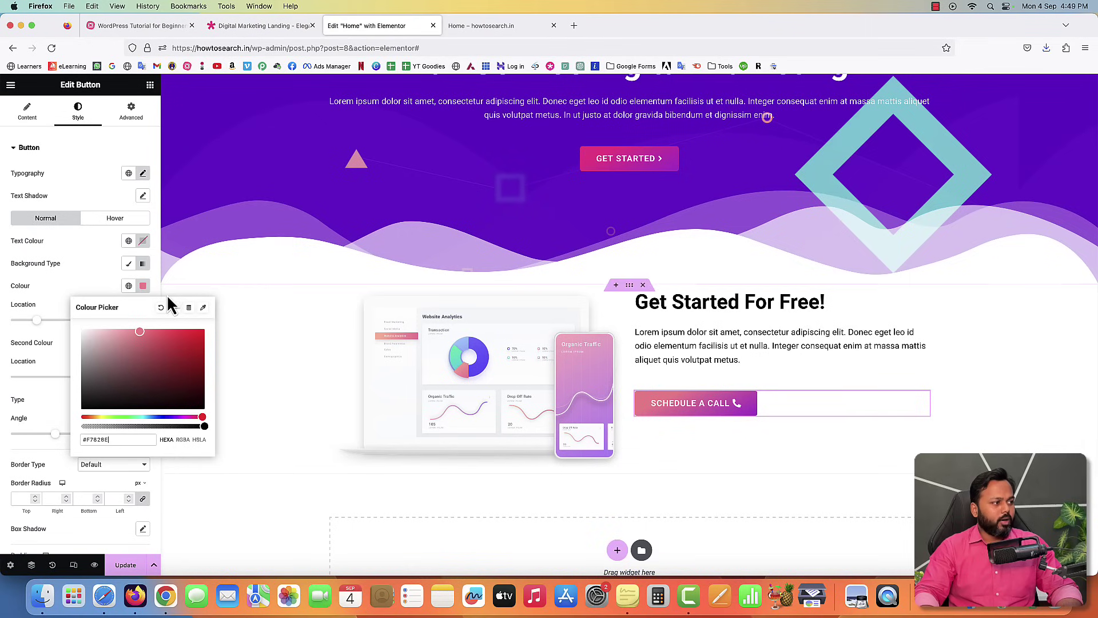
click(40, 407)
click(143, 344)
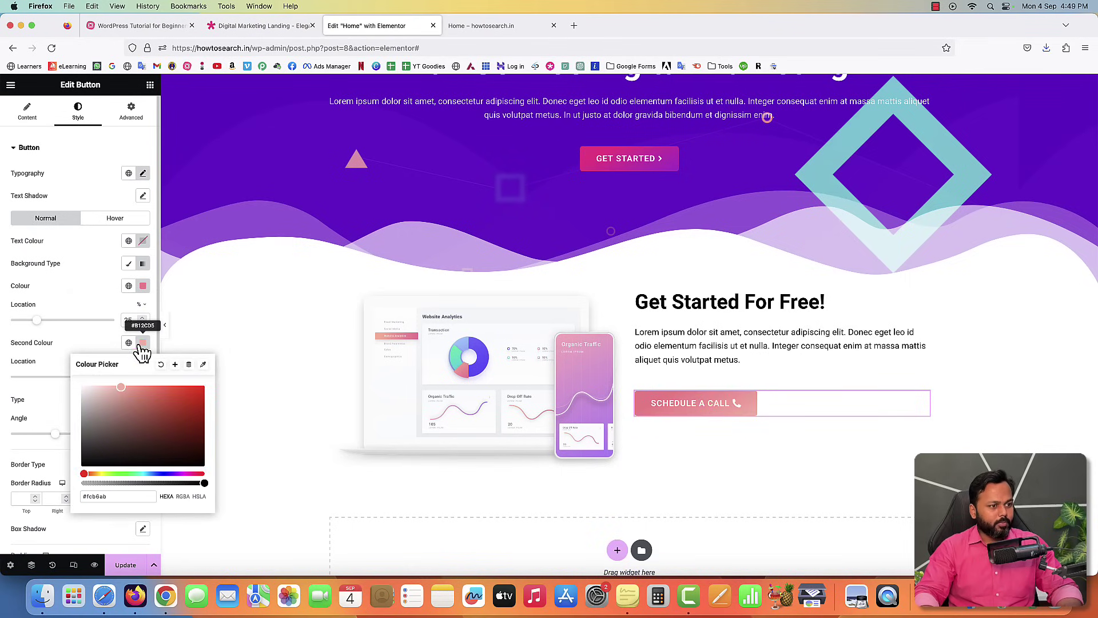
click(105, 307)
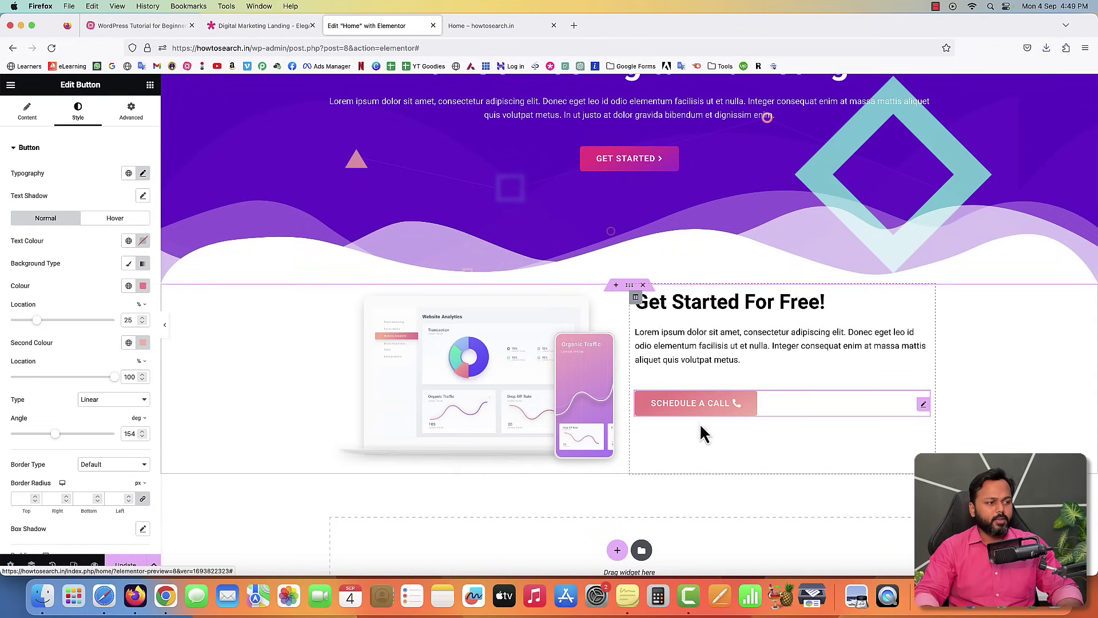
- Save the page, check it on the reloaded live site, and close DevTools on the demo
click(123, 565)
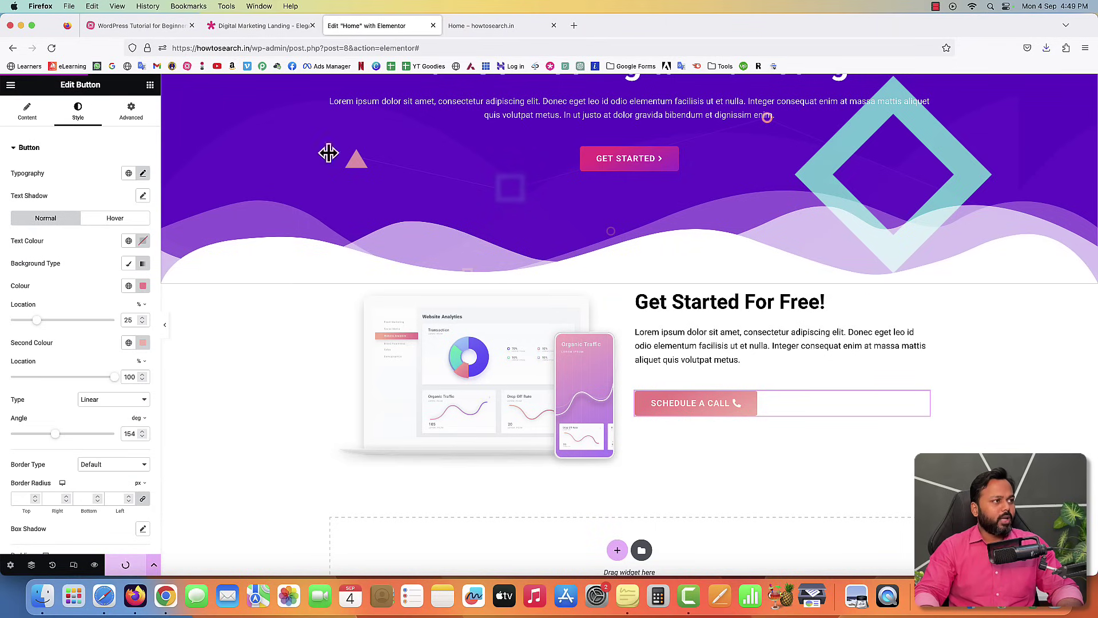
click(492, 26)
click(51, 49)
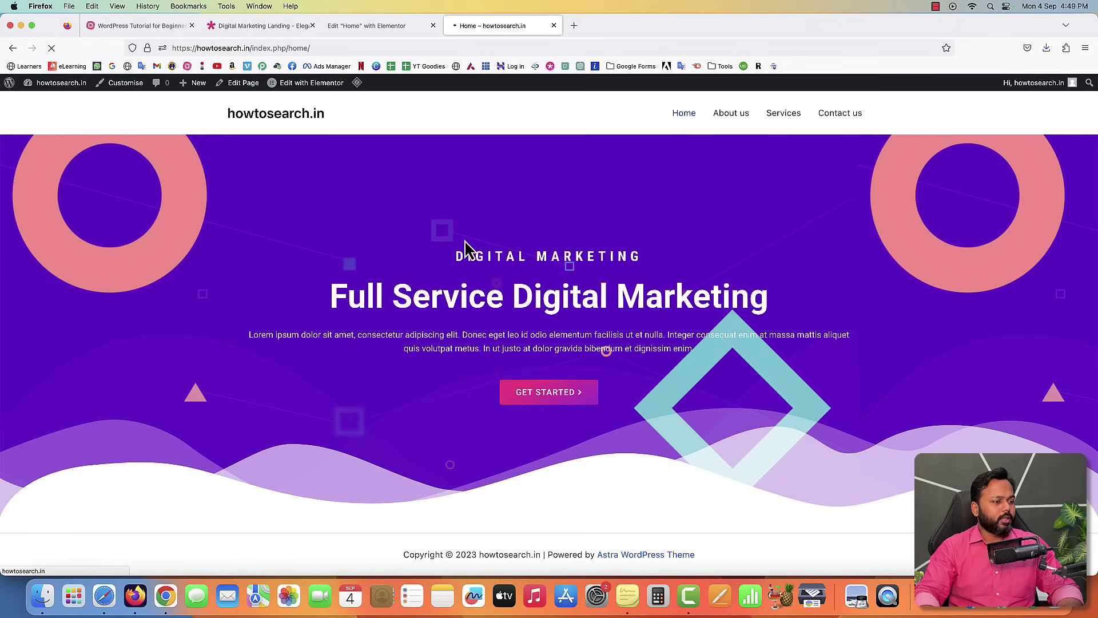
scroll(490, 252, down, 5)
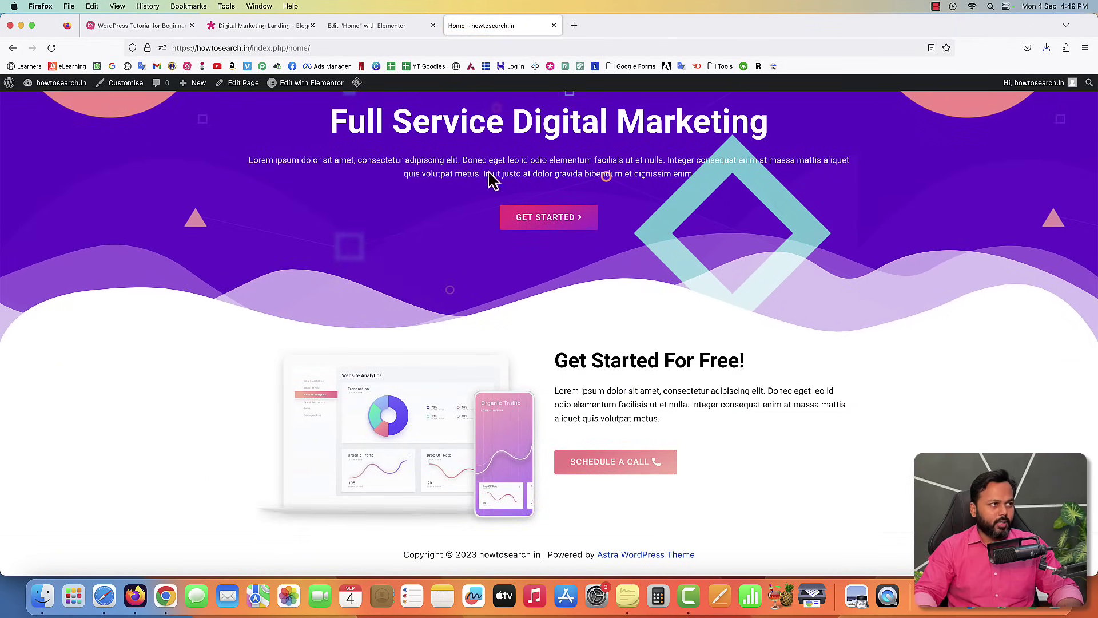
click(240, 29)
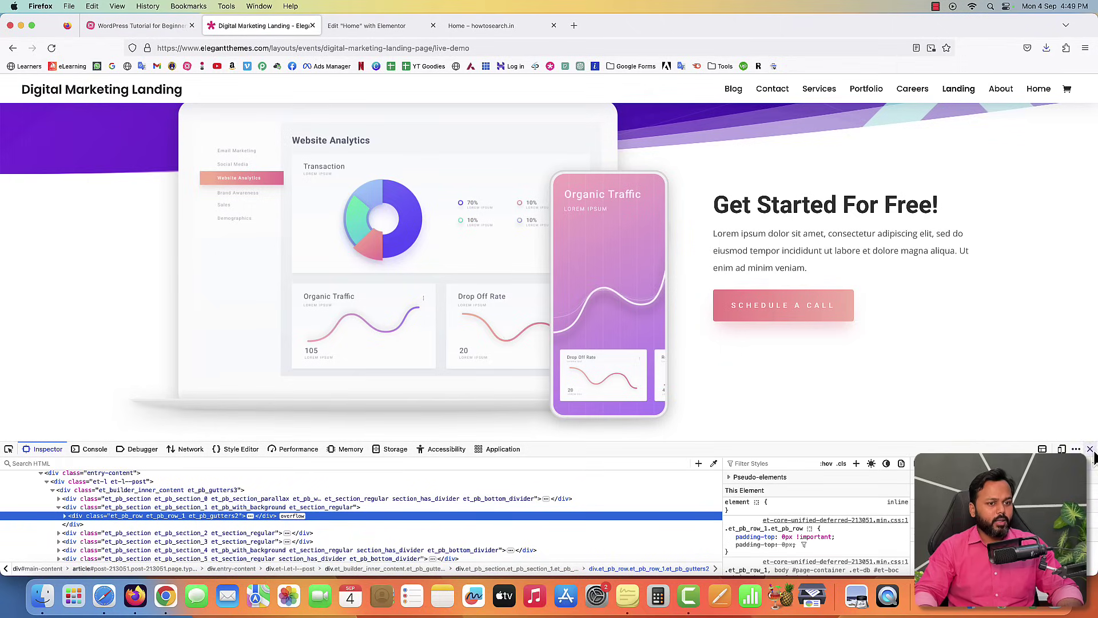
click(1090, 450)
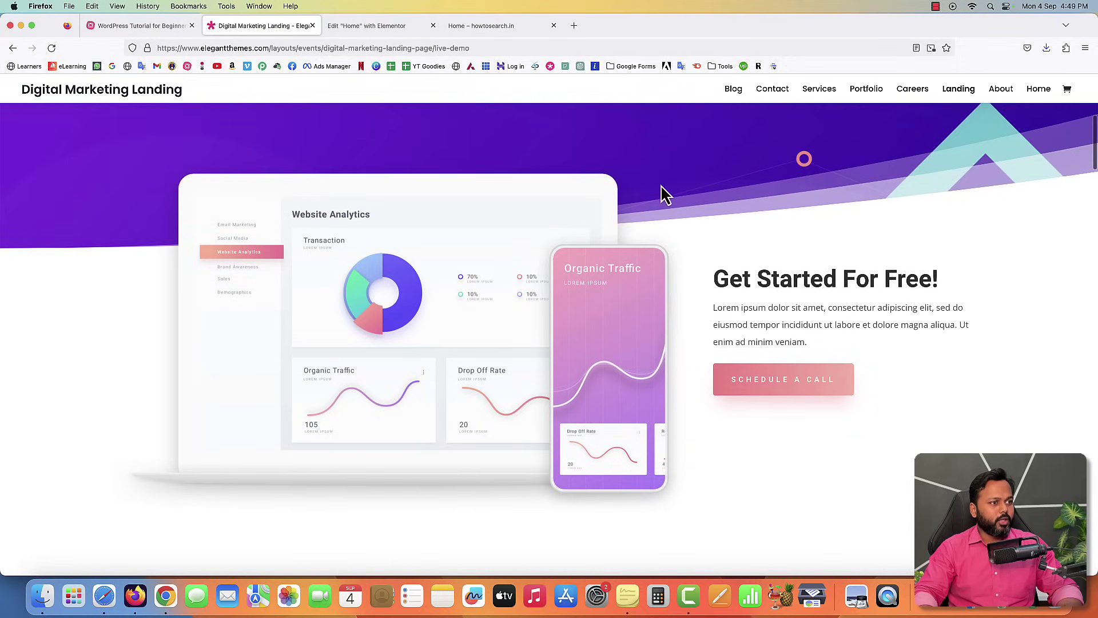
drag(711, 287, 784, 282)
click(927, 282)
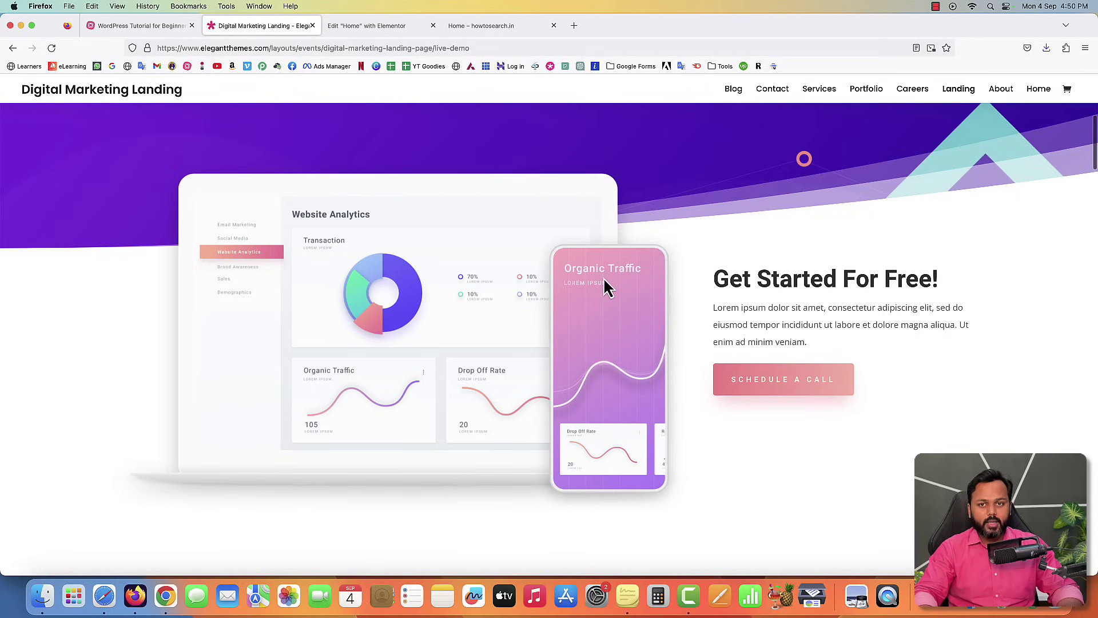
- Widen the image column to about 54.8%, save, and verify on the reloaded live page
click(360, 24)
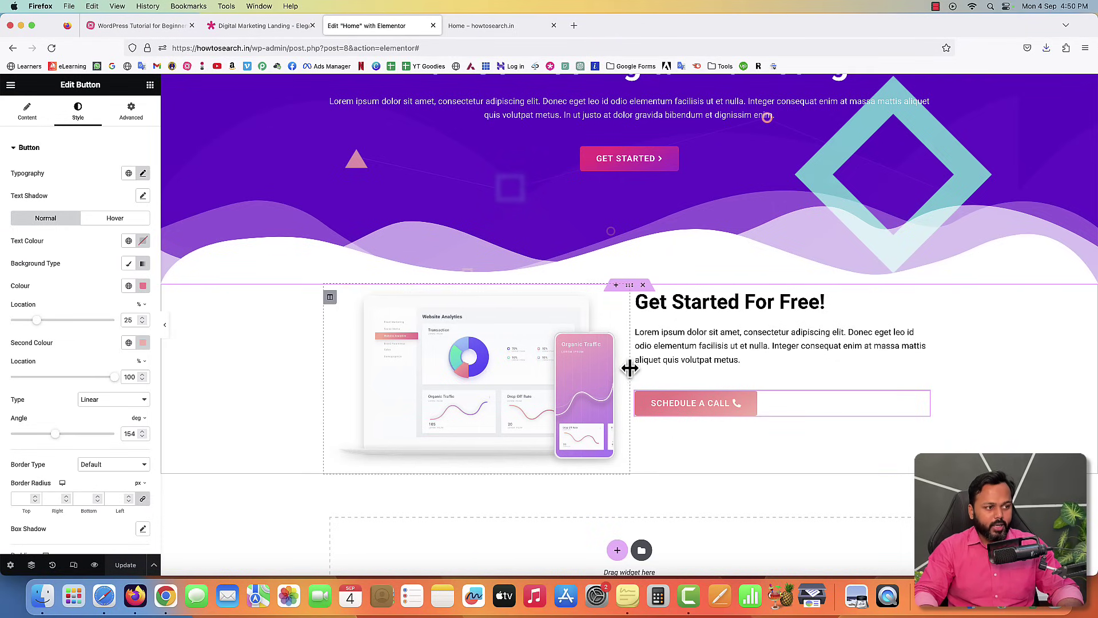
drag(630, 370, 715, 370)
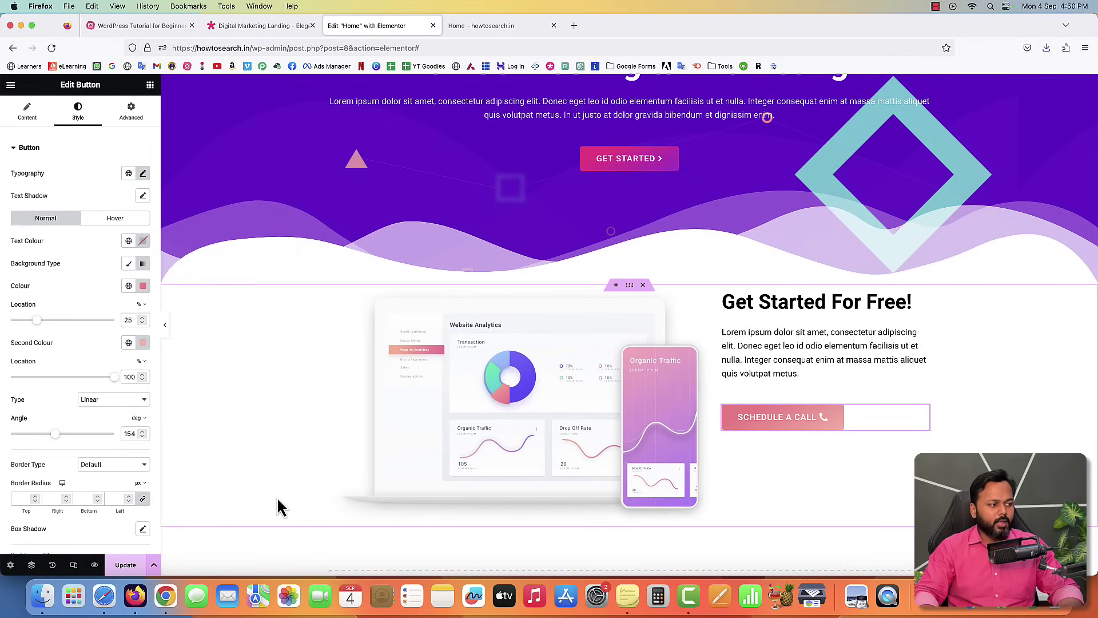
click(125, 564)
click(484, 29)
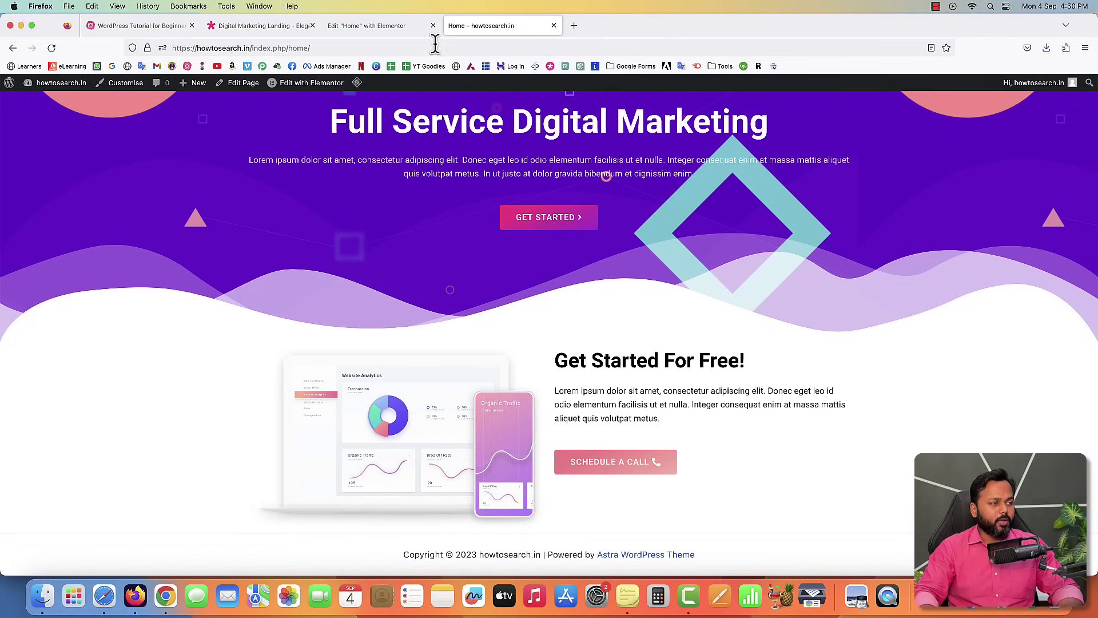
click(52, 48)
scroll(159, 213, down, 2)
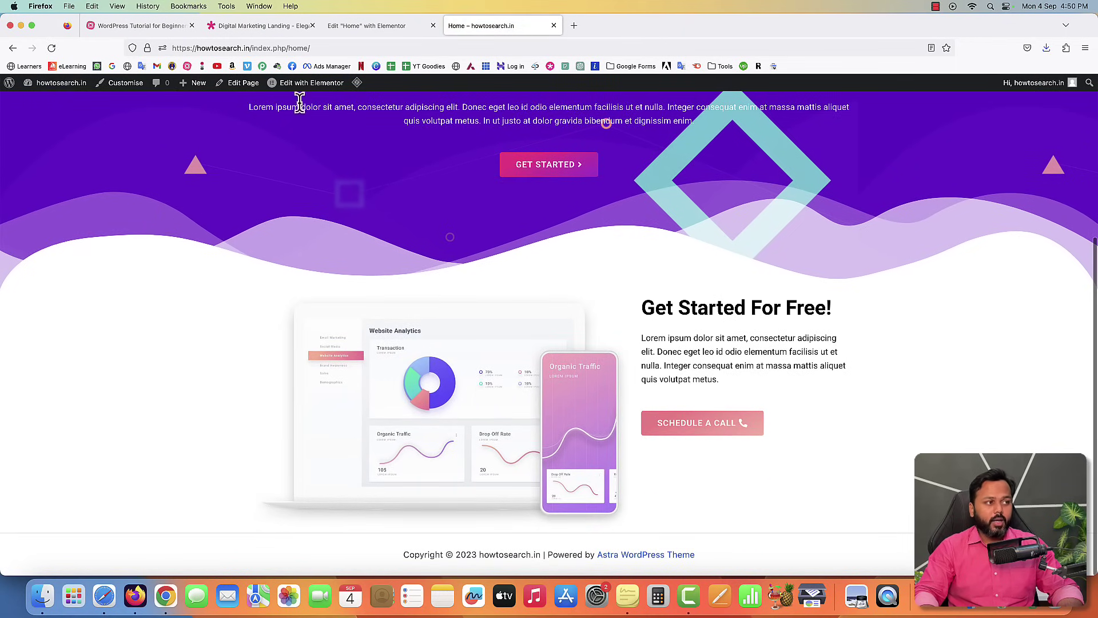
click(332, 30)
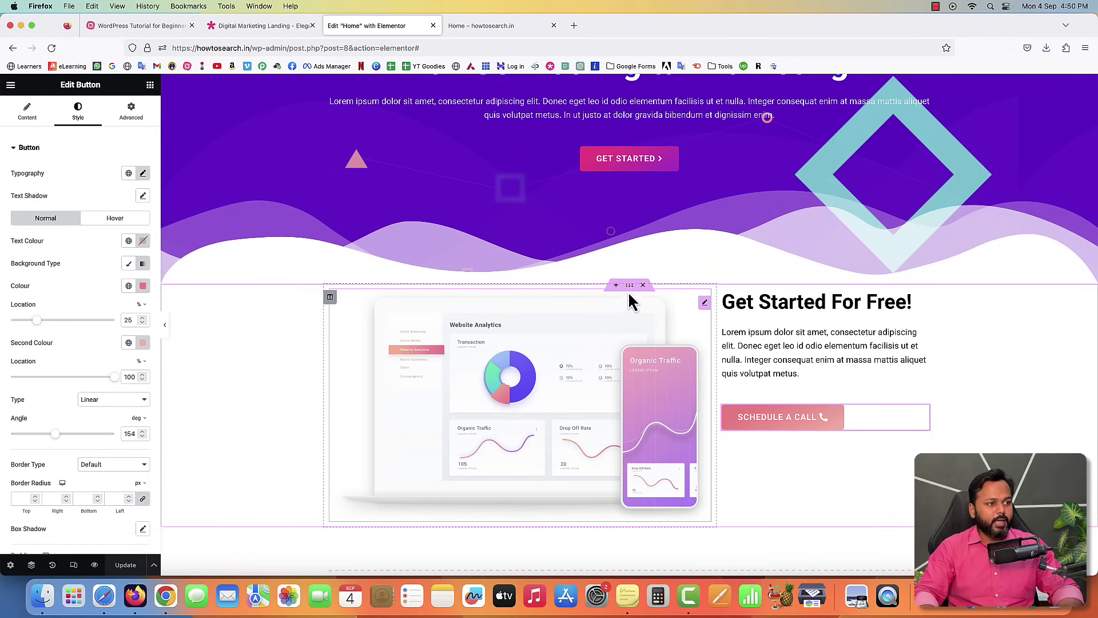
- Widen the Get Started section's boxed content to about 1280 and select its text column
click(629, 287)
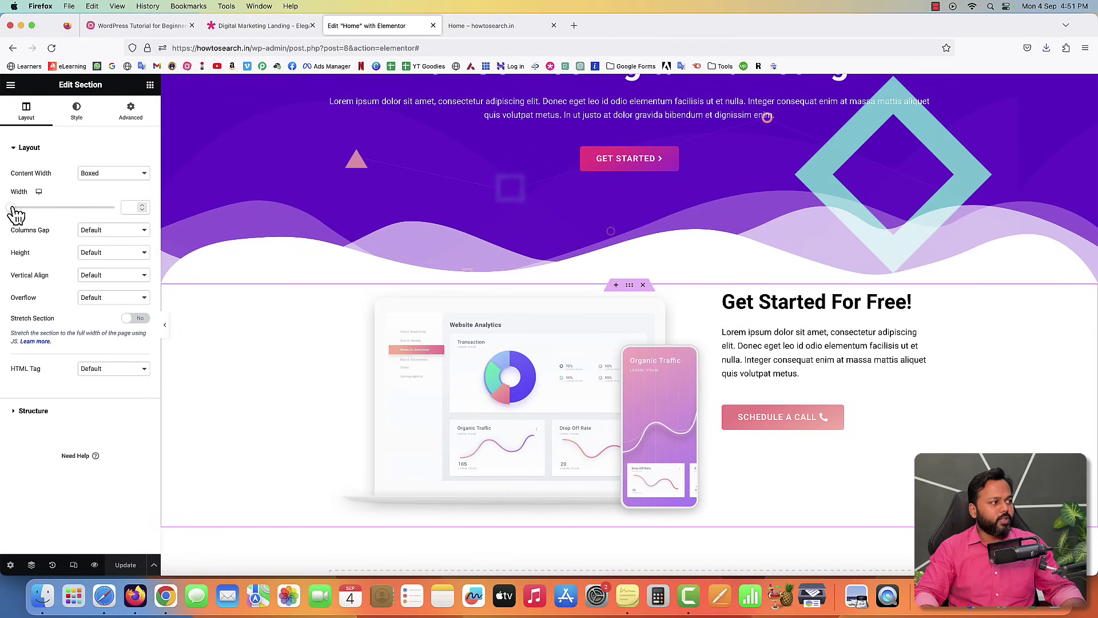
drag(13, 209, 88, 210)
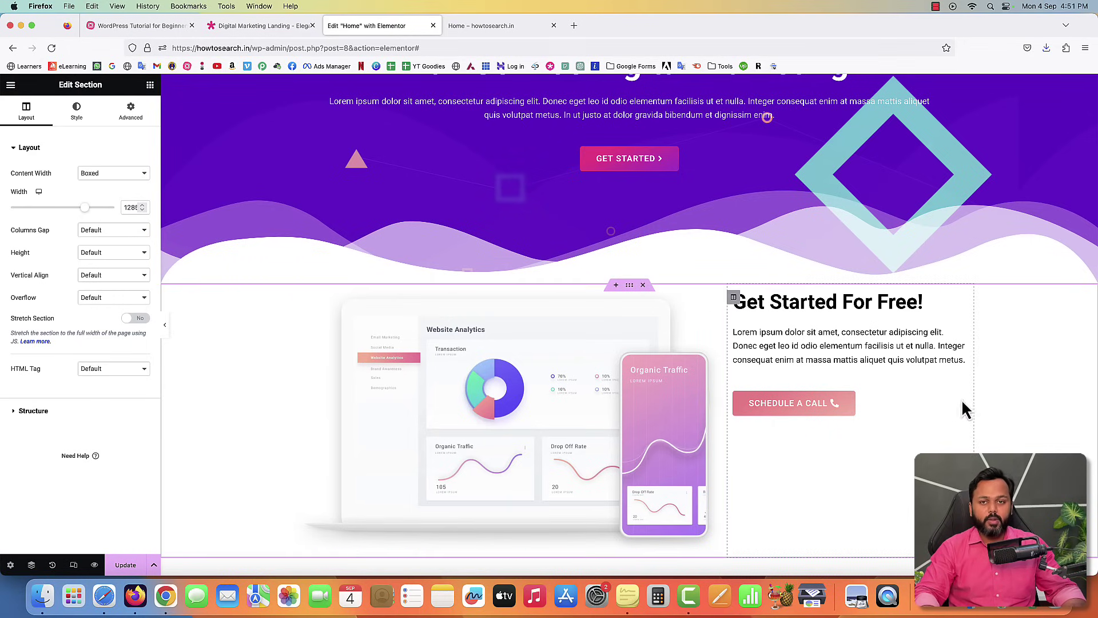
scroll(966, 403, down, 3)
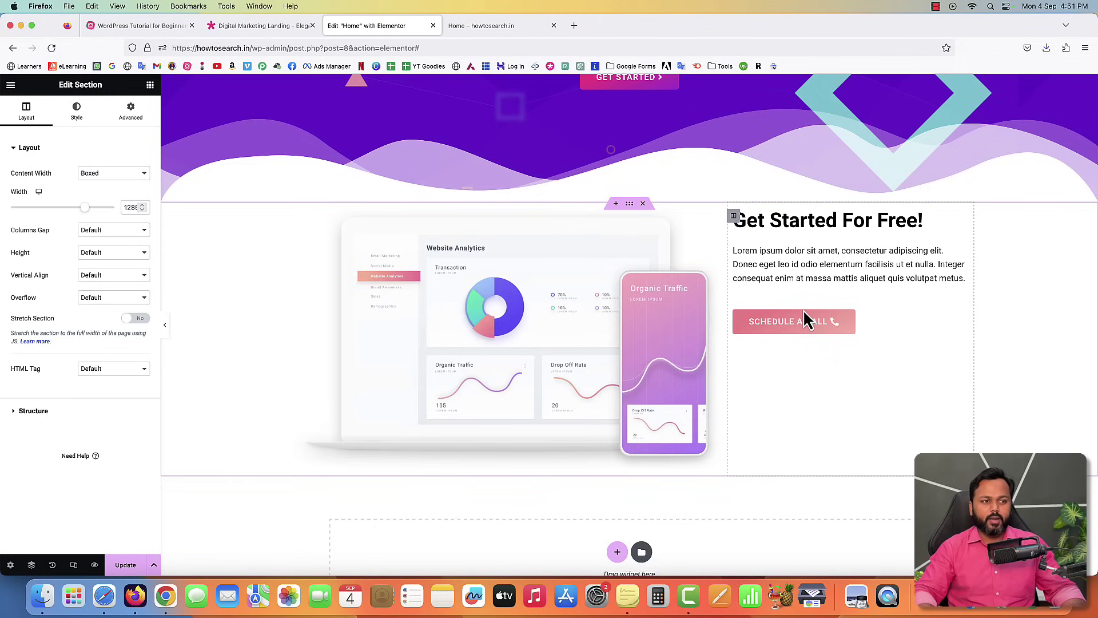
click(733, 216)
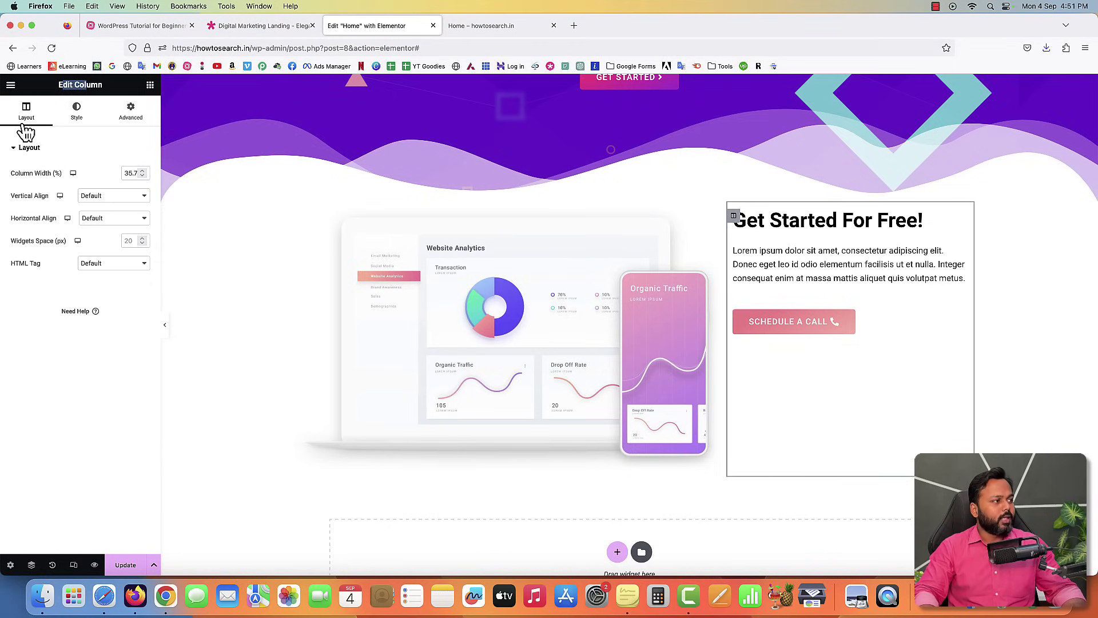
- Set the text column's Vertical Align to Middle, then compare with the demo and the live page
click(106, 196)
click(106, 212)
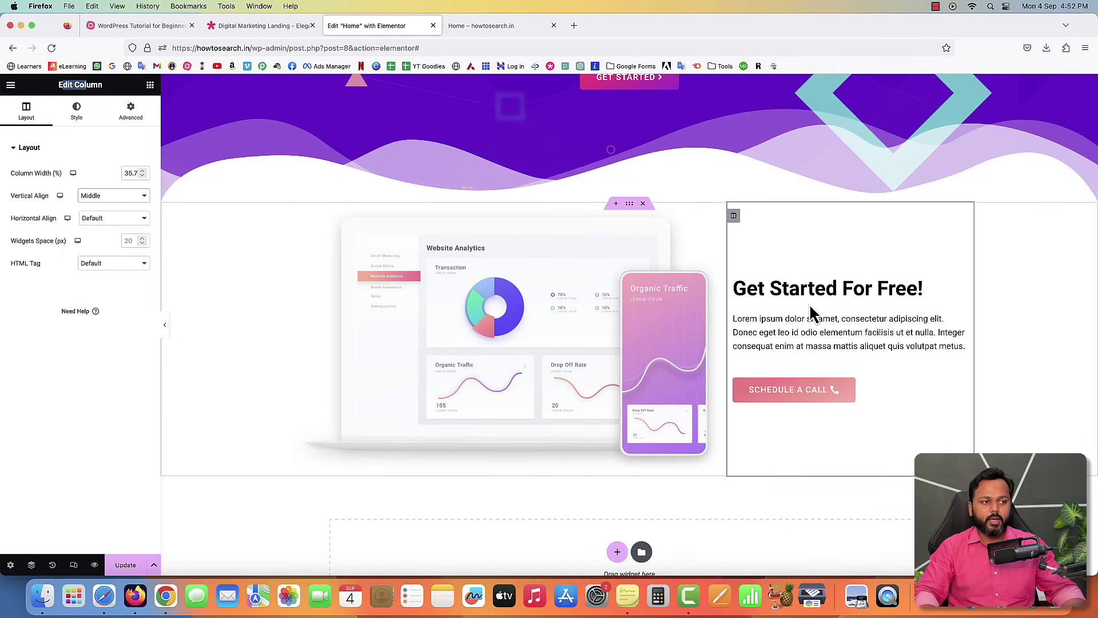
click(247, 26)
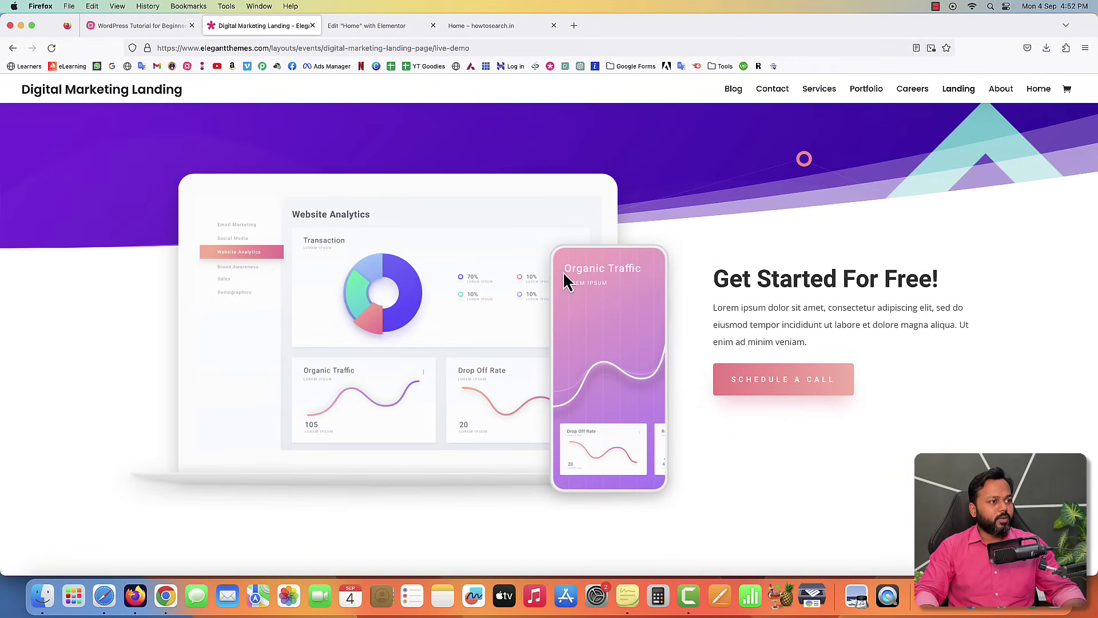
scroll(563, 271, up, 2)
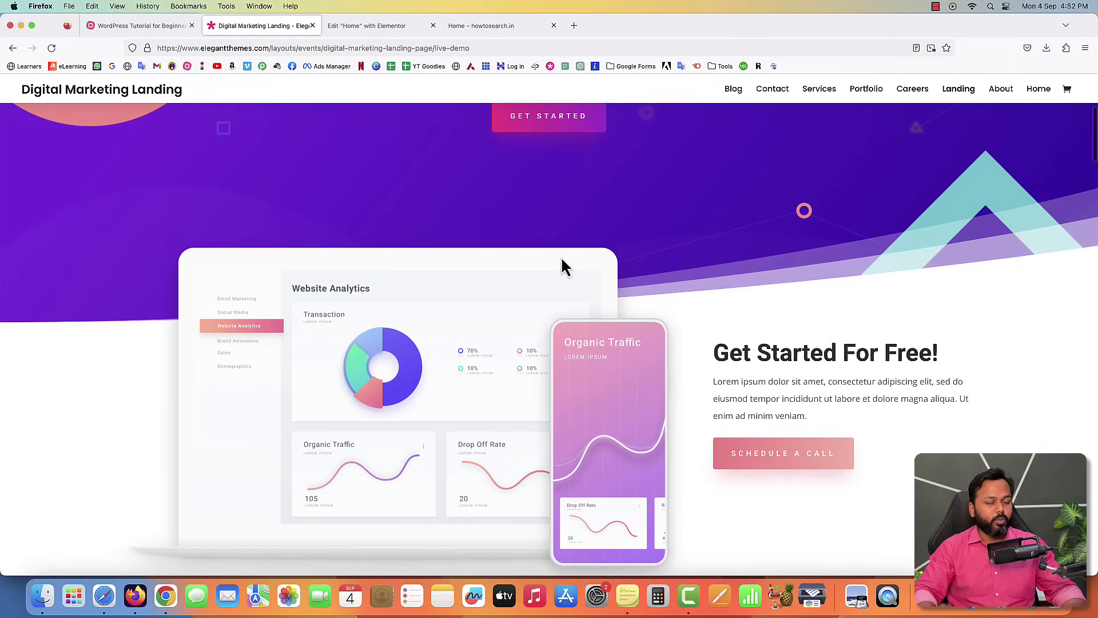
click(469, 25)
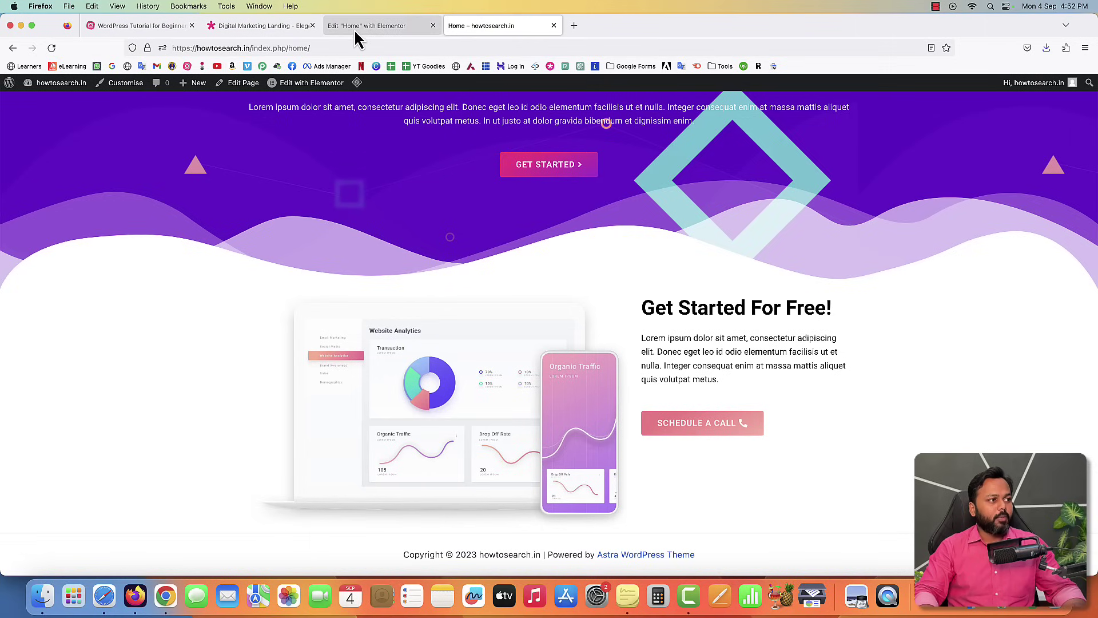
click(355, 33)
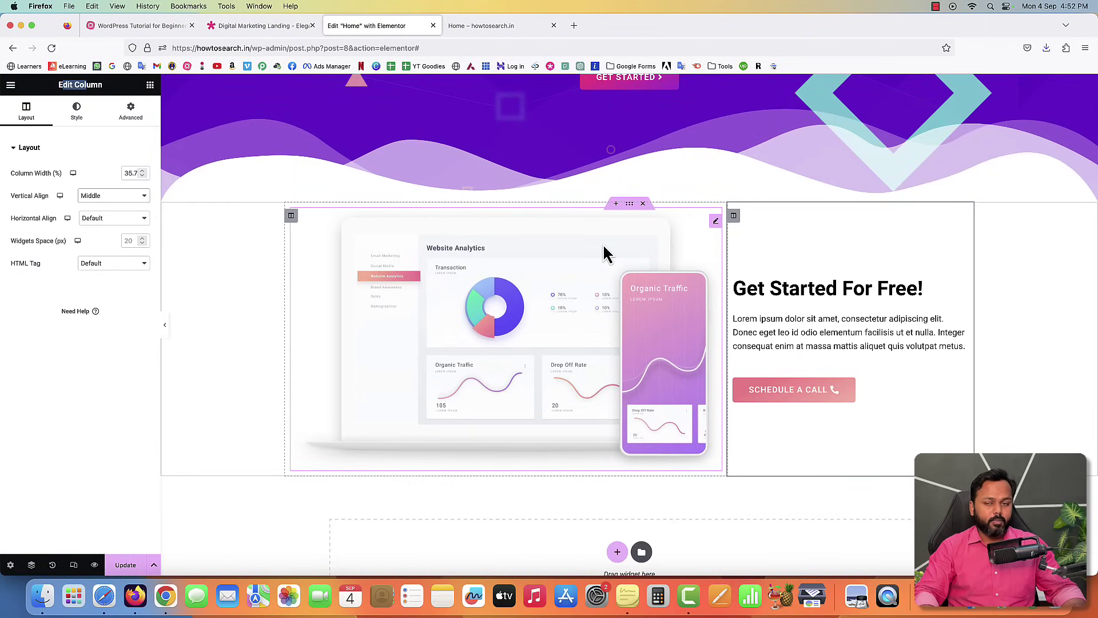
- Unlink the Get Started section's margins and begin setting a negative top margin
click(629, 206)
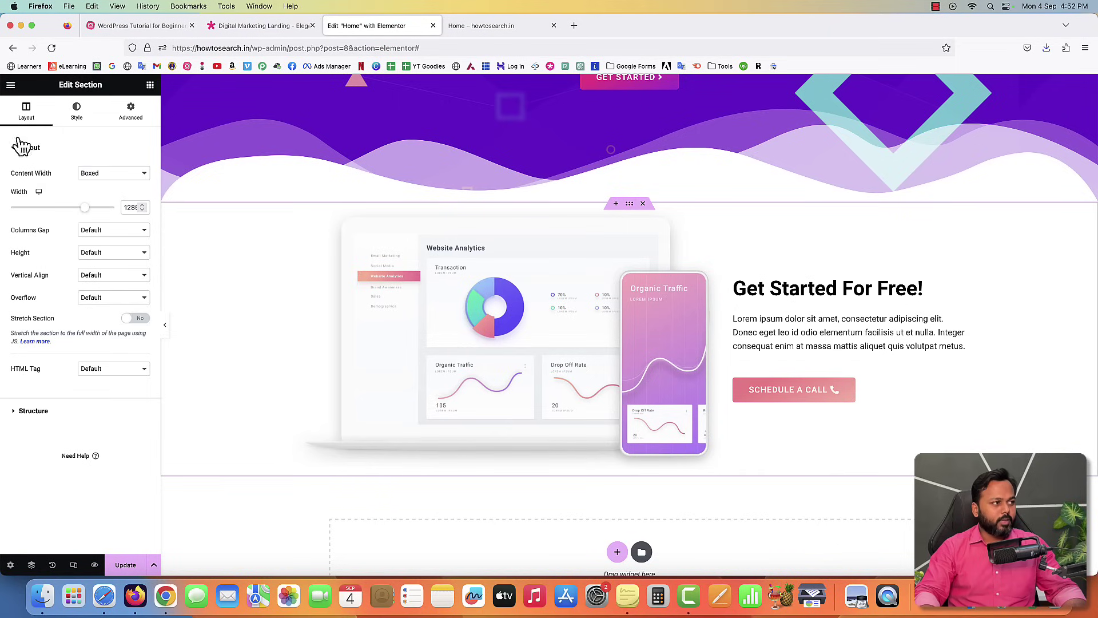
click(132, 112)
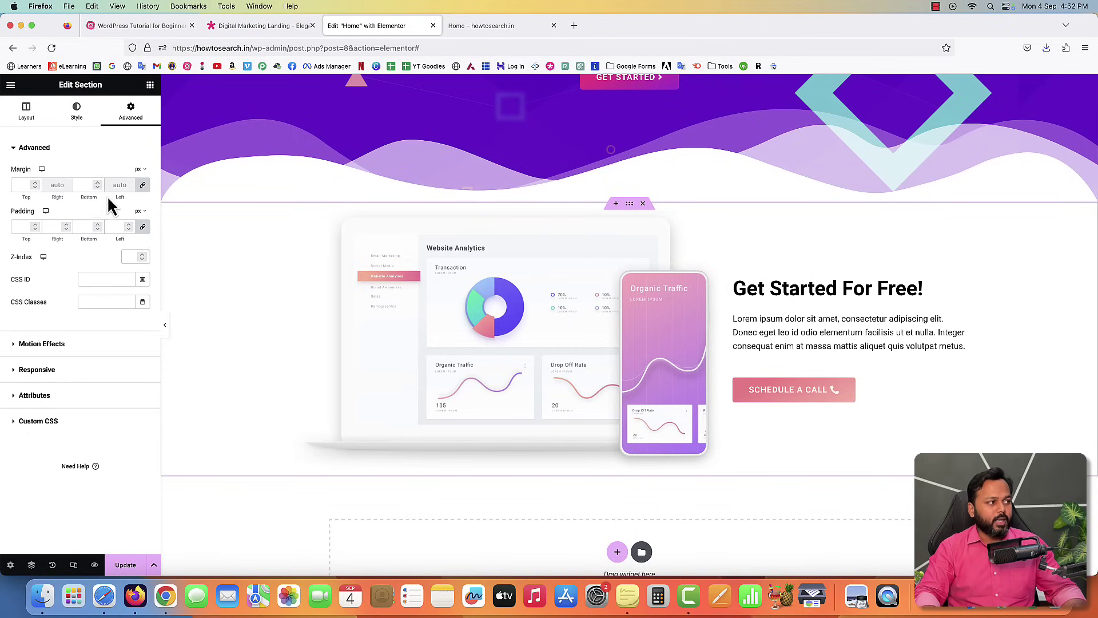
click(143, 186)
drag(35, 181, 38, 181)
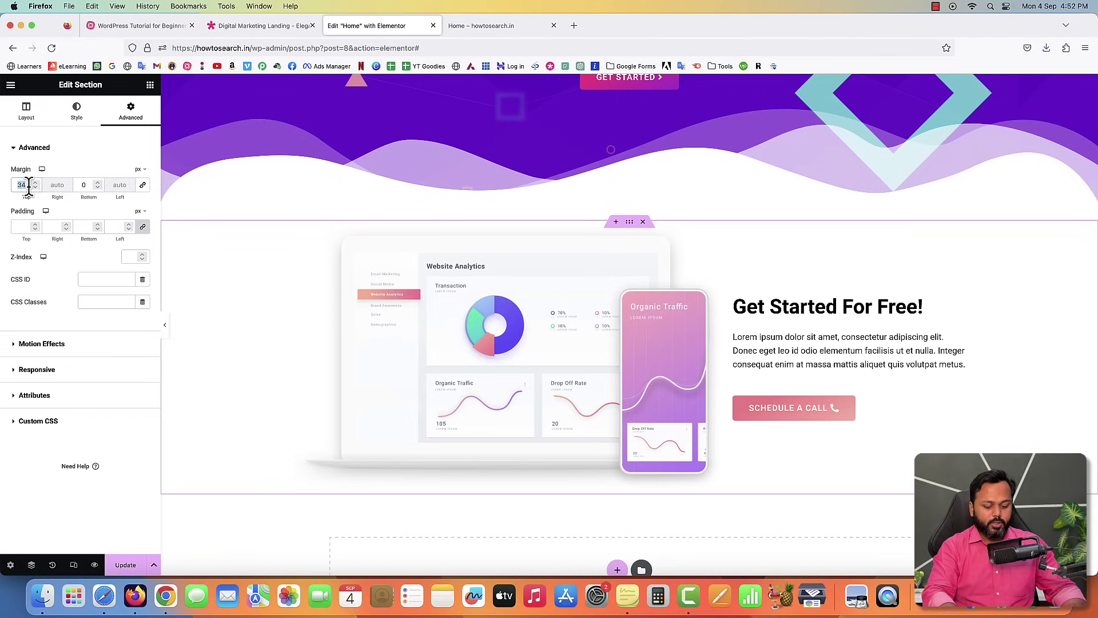
text(0)
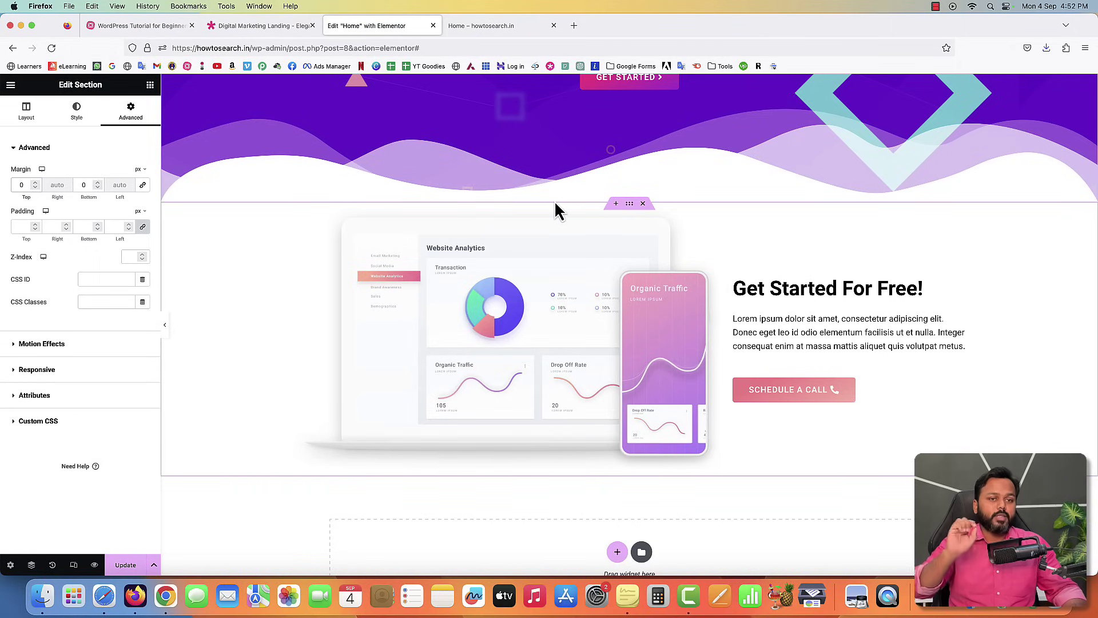
drag(37, 188, 37, 187)
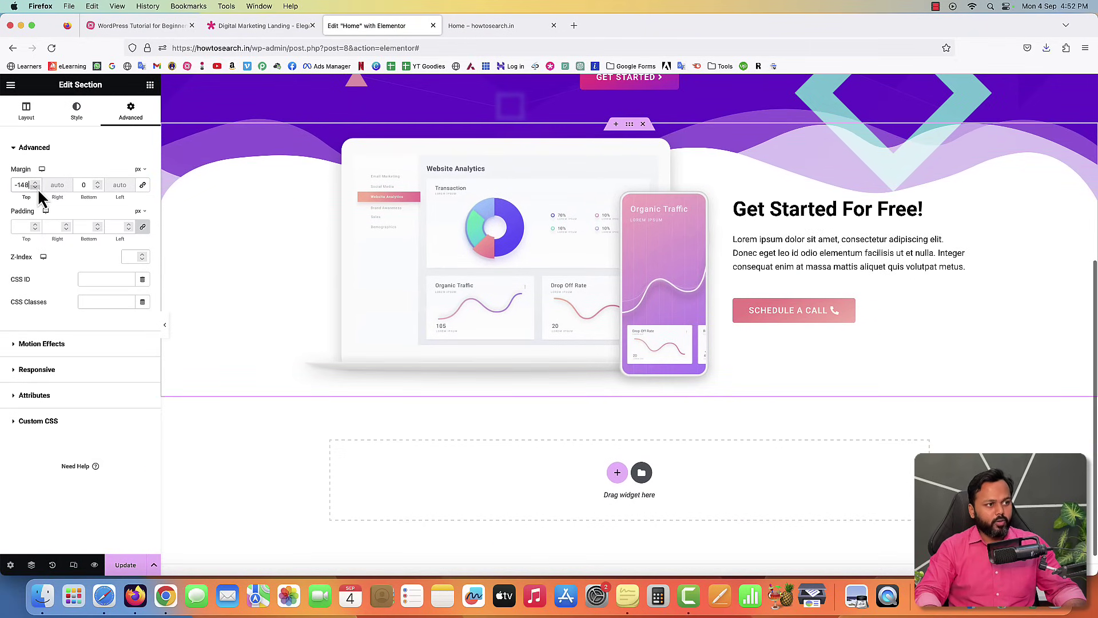
- Raise the section's boxed content width to about 1600
click(24, 110)
drag(88, 209, 113, 210)
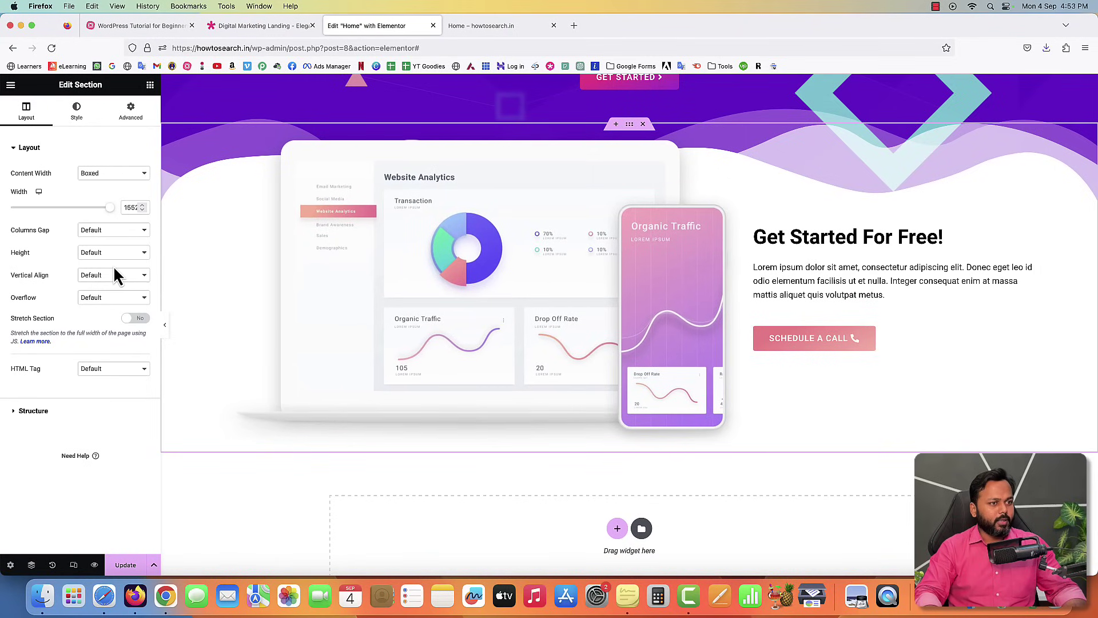
scroll(760, 183, up, 3)
scroll(637, 209, up, 3)
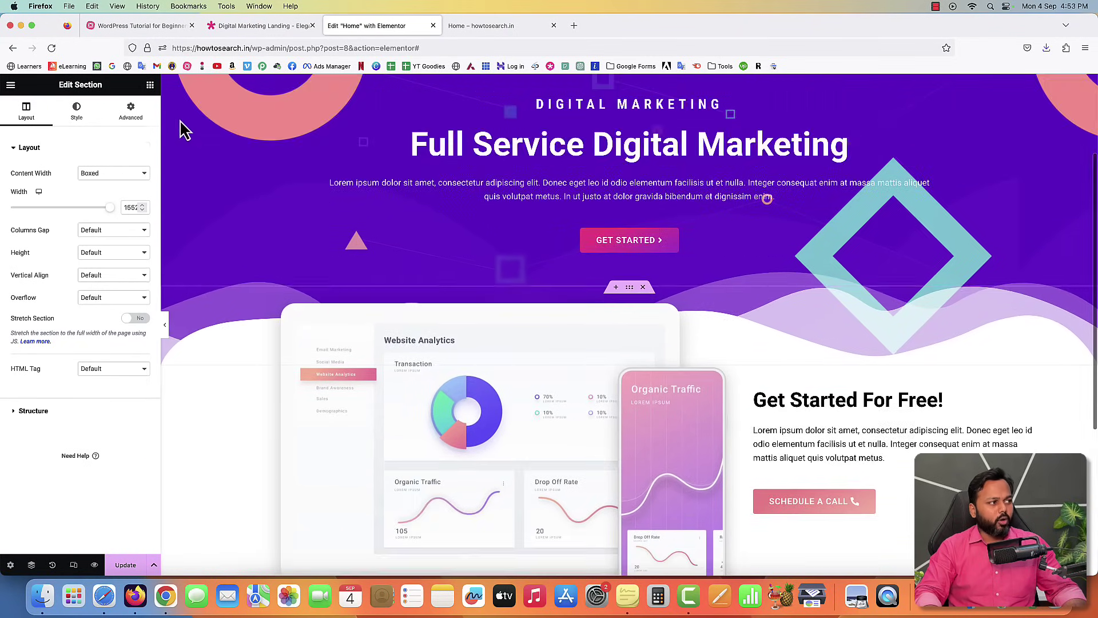
- Set the top margin to -194, update the page and view it live
click(131, 111)
drag(33, 186, 34, 183)
click(126, 565)
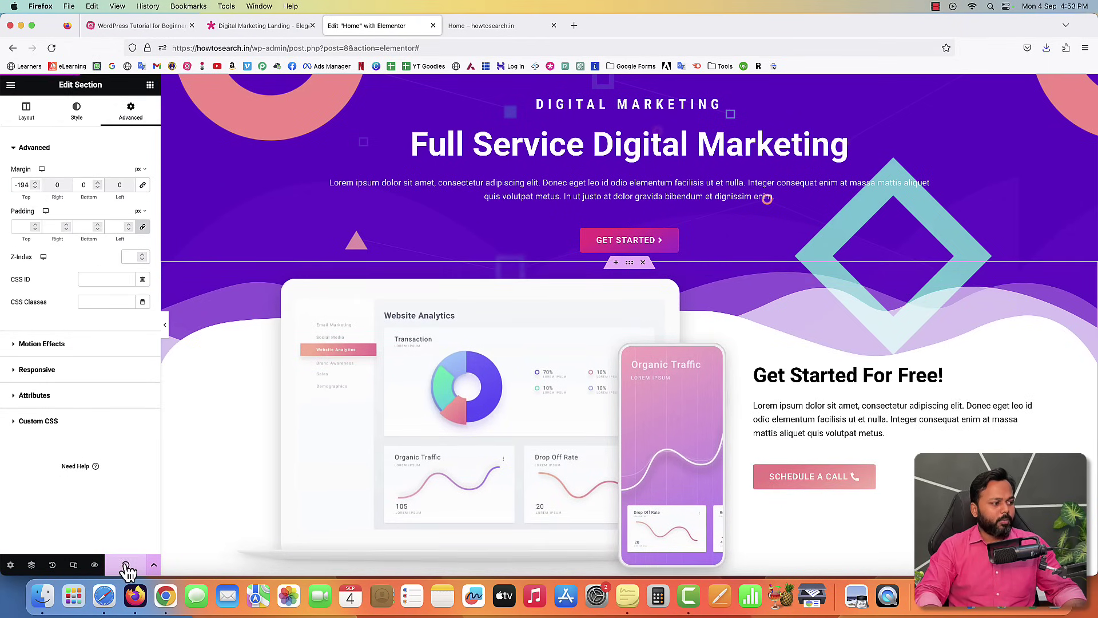
click(490, 25)
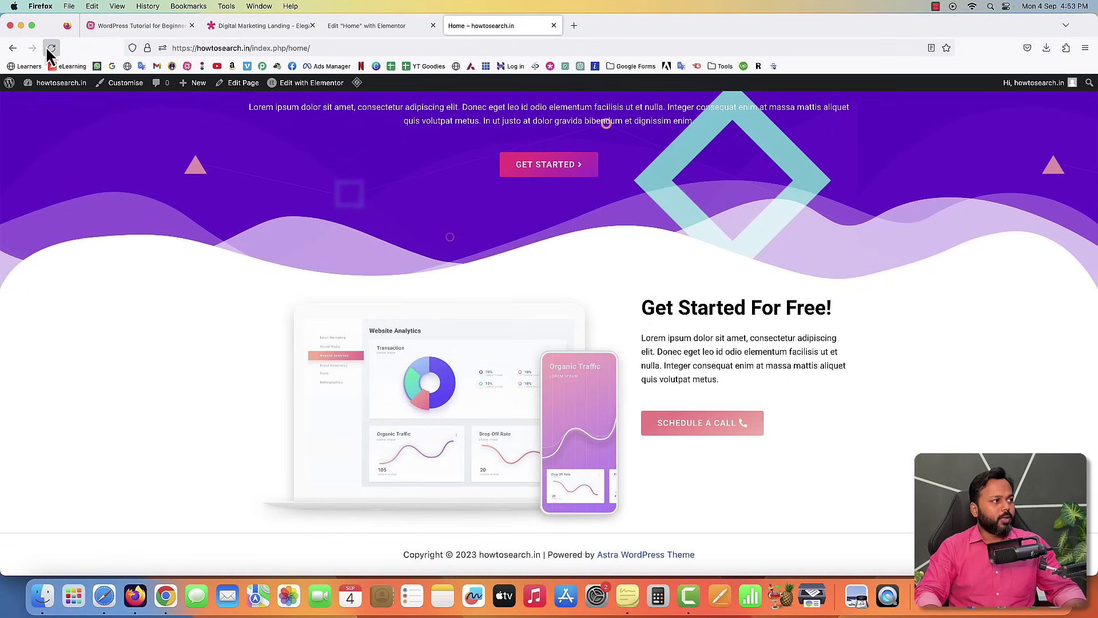
- Reload the live home page and scroll to check the section overlapping the wave
click(52, 48)
scroll(657, 258, up, 3)
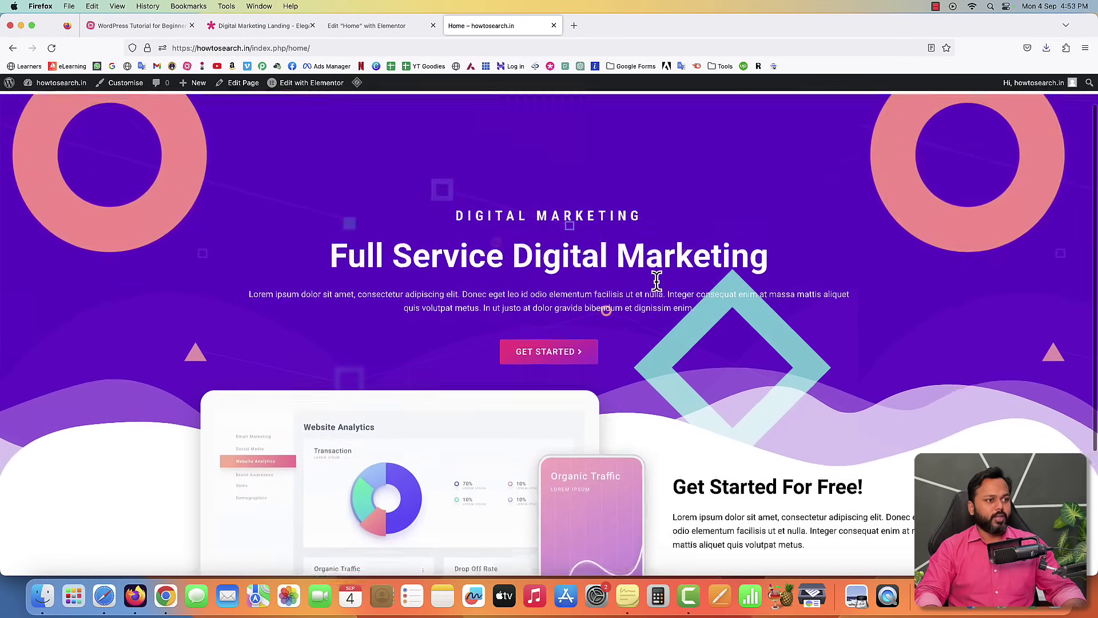
scroll(656, 280, down, 3)
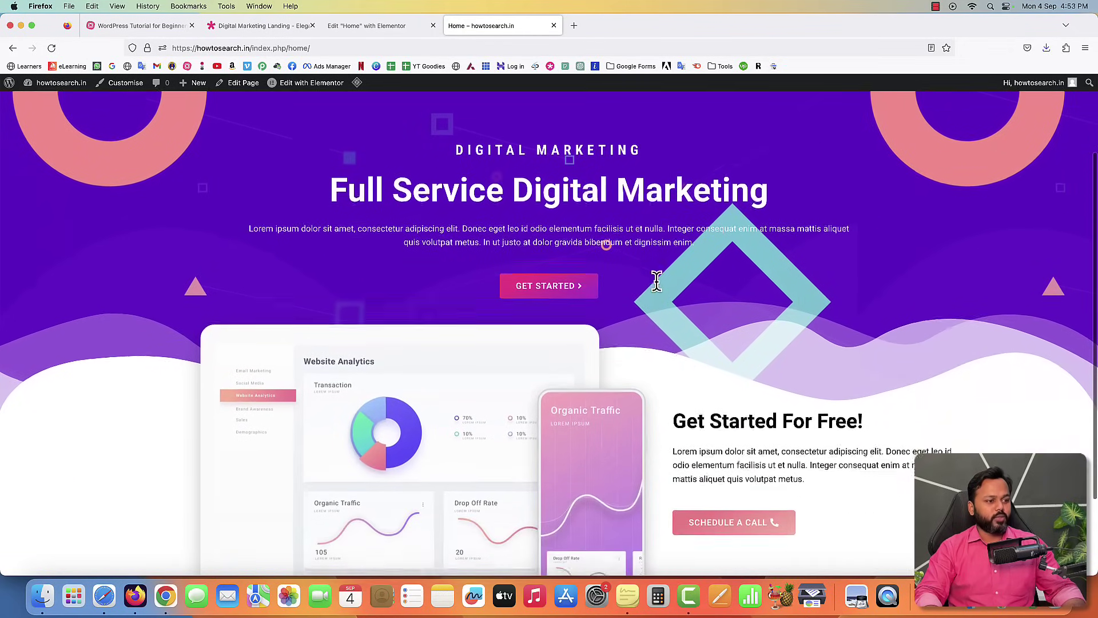
scroll(657, 281, down, 3)
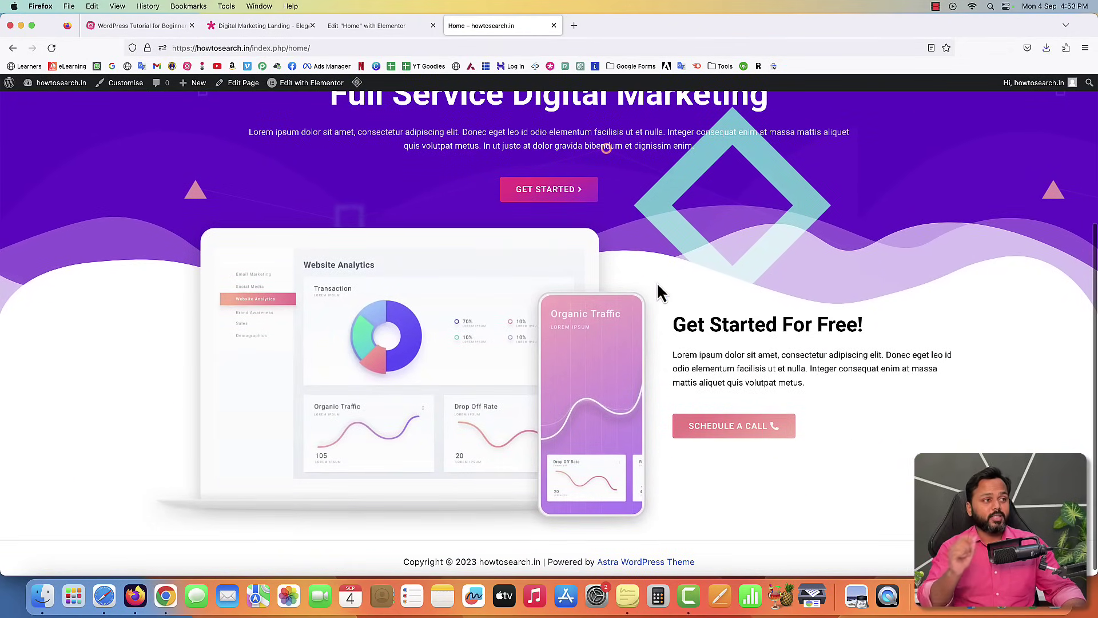
- Select the demo's We've Got You Covered heading, then return to the editor's empty drop area
click(268, 25)
scroll(815, 366, down, 3)
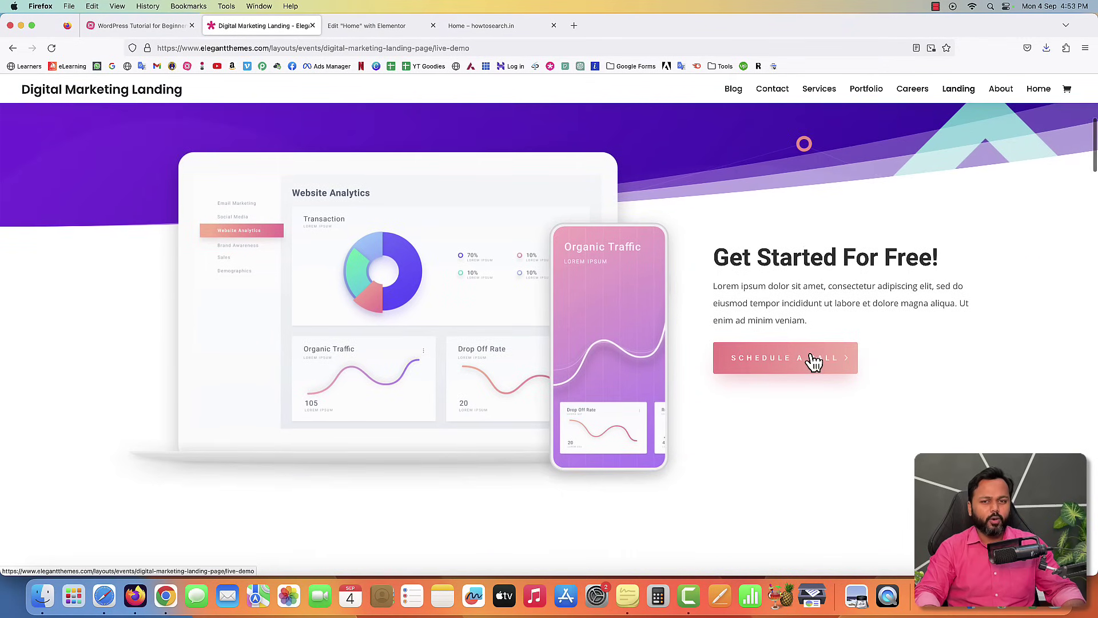
scroll(849, 431, down, 8)
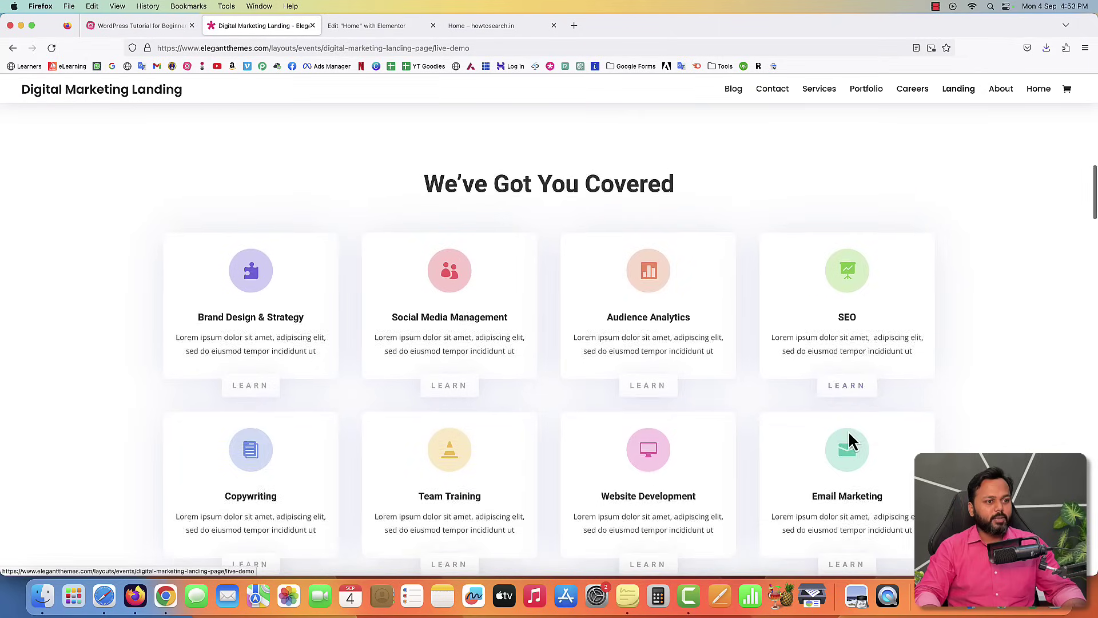
scroll(755, 349, down, 1)
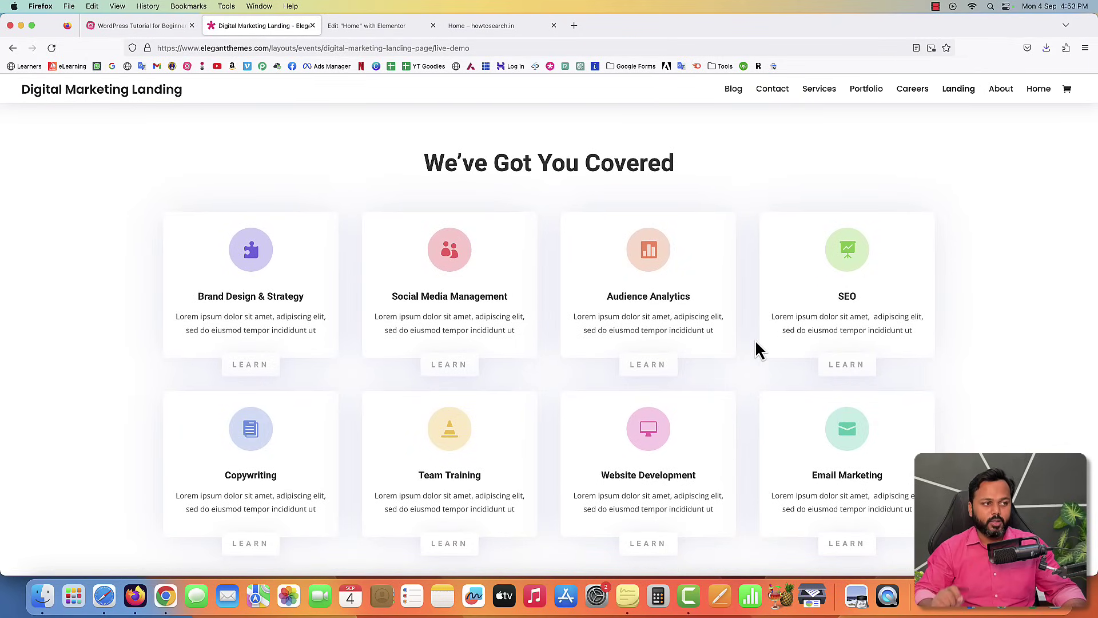
scroll(759, 350, down, 1)
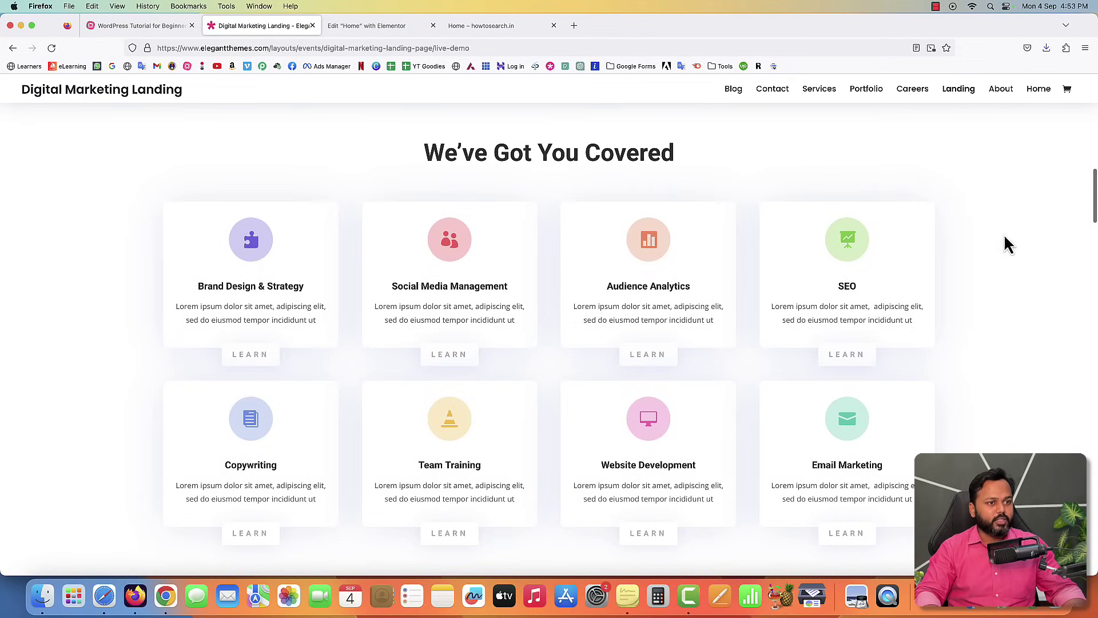
drag(425, 152, 680, 161)
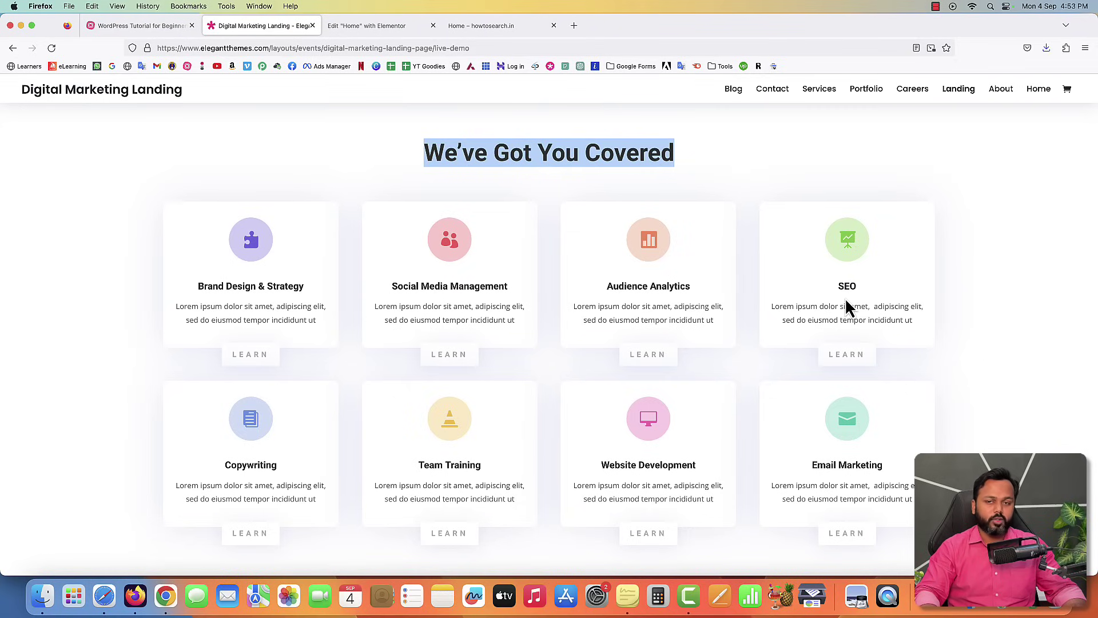
click(381, 27)
scroll(629, 317, down, 5)
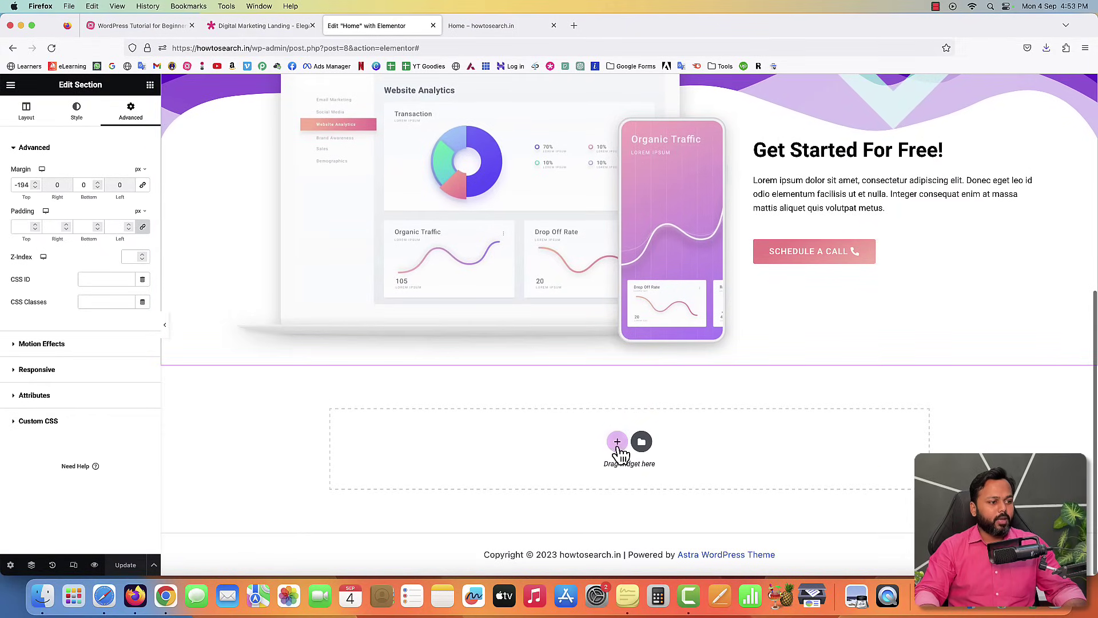
- Add a single-column section and copy the demo's We've Got You Covered heading text
click(617, 445)
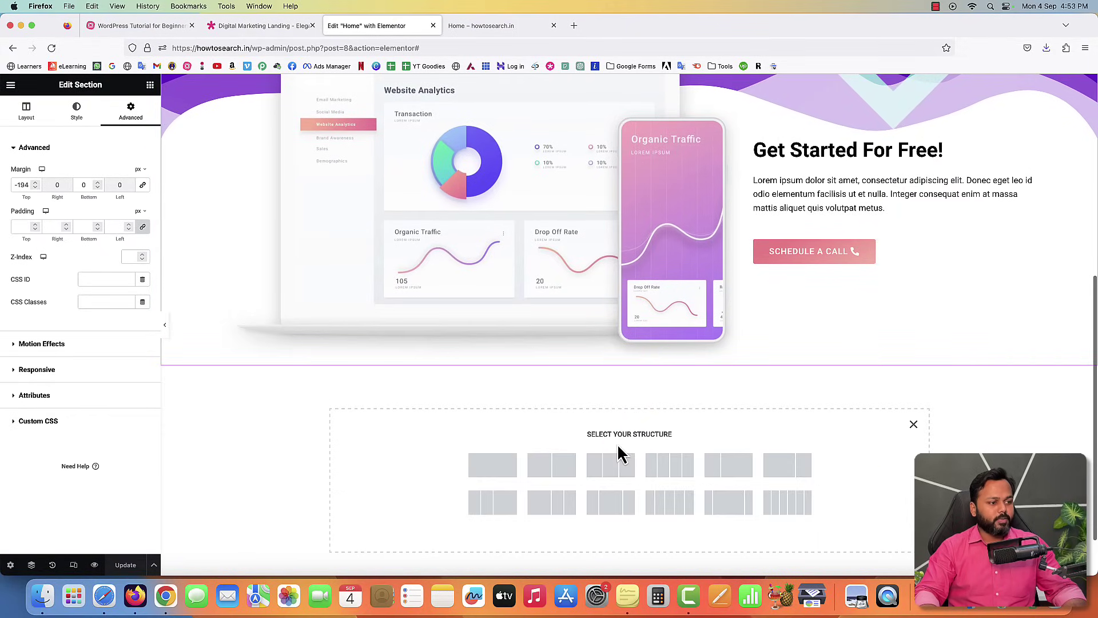
click(493, 472)
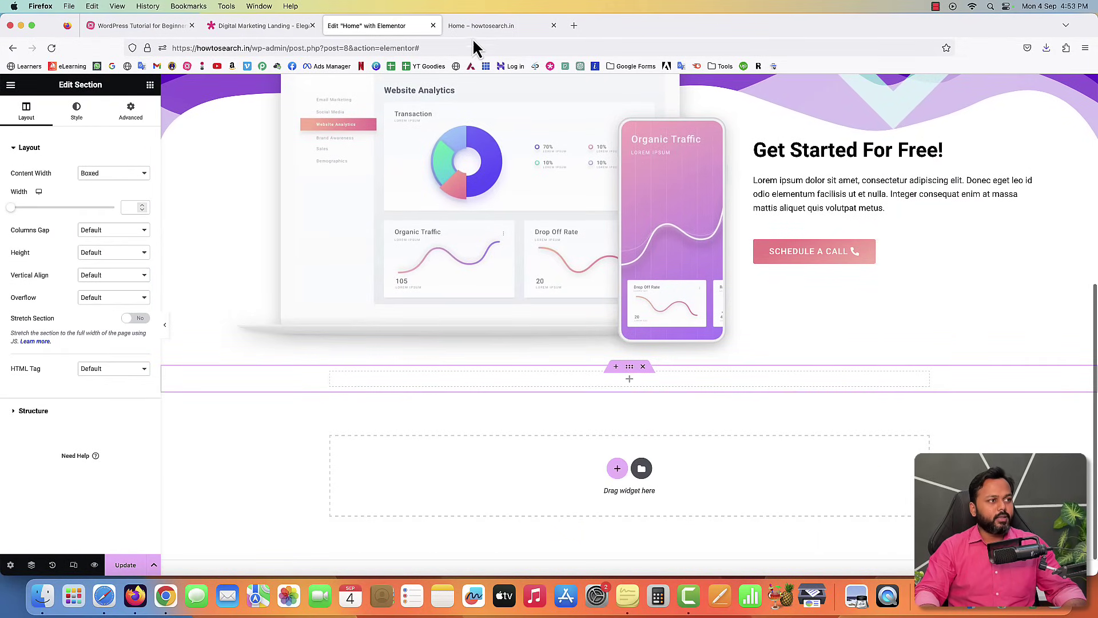
click(286, 30)
right_click(457, 151)
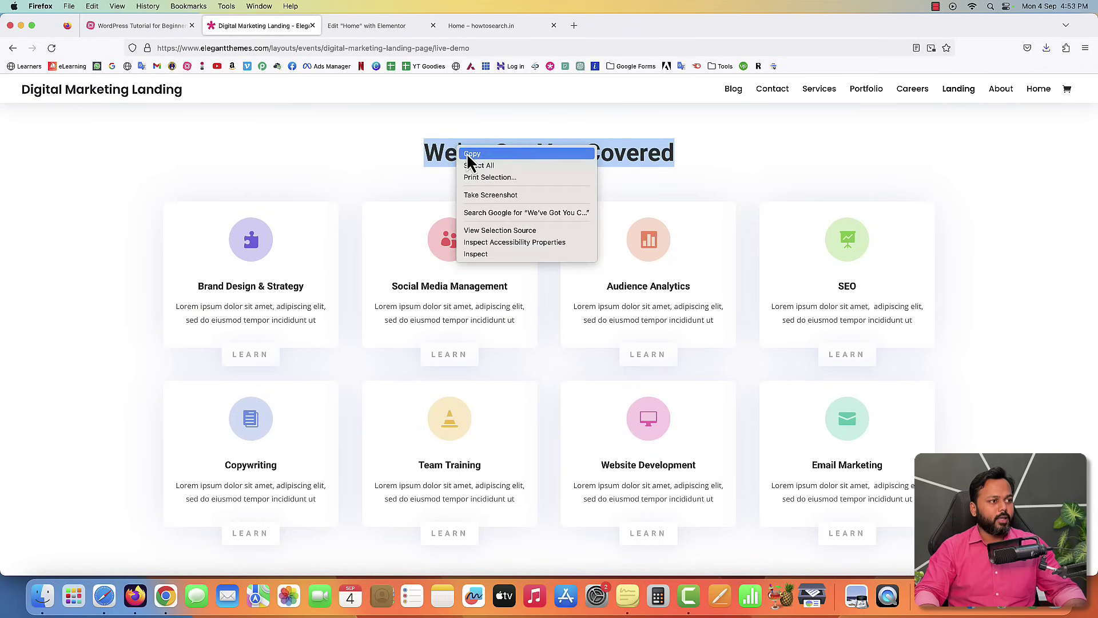
click(474, 155)
click(368, 26)
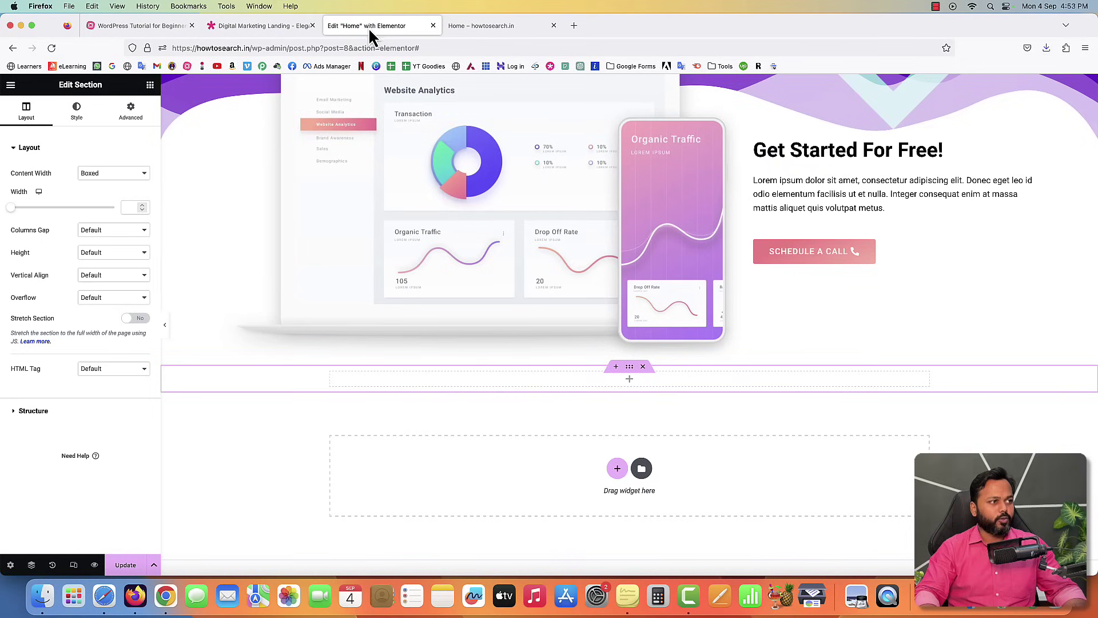
- Duplicate the Get Started heading into the new section, paste the copied title, and center it
right_click(804, 146)
click(829, 175)
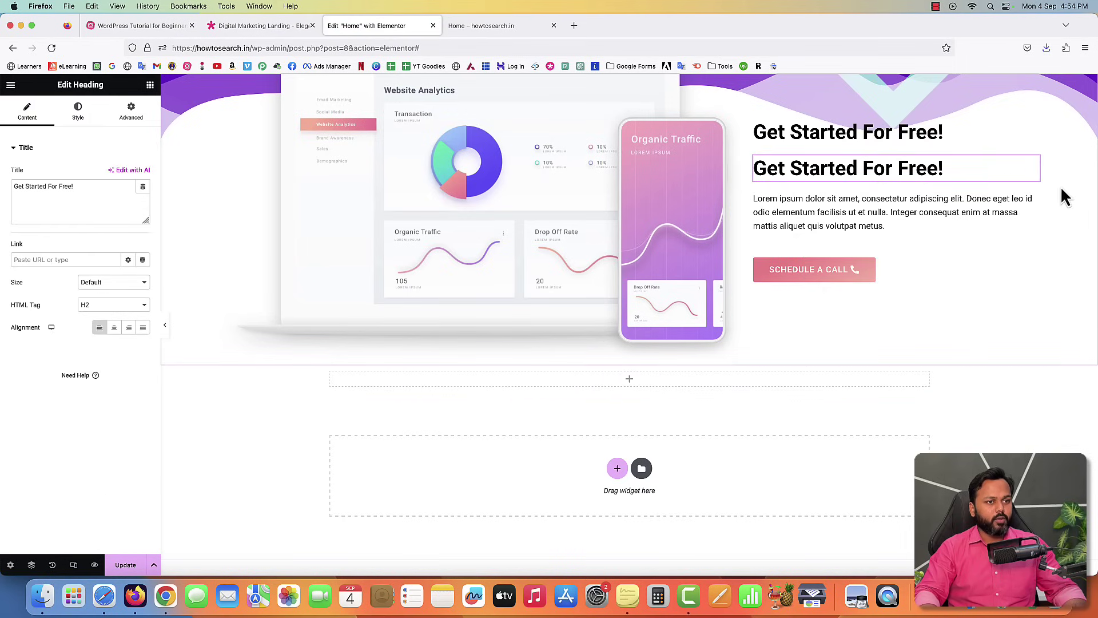
drag(1032, 170, 605, 383)
drag(83, 215, 3, 184)
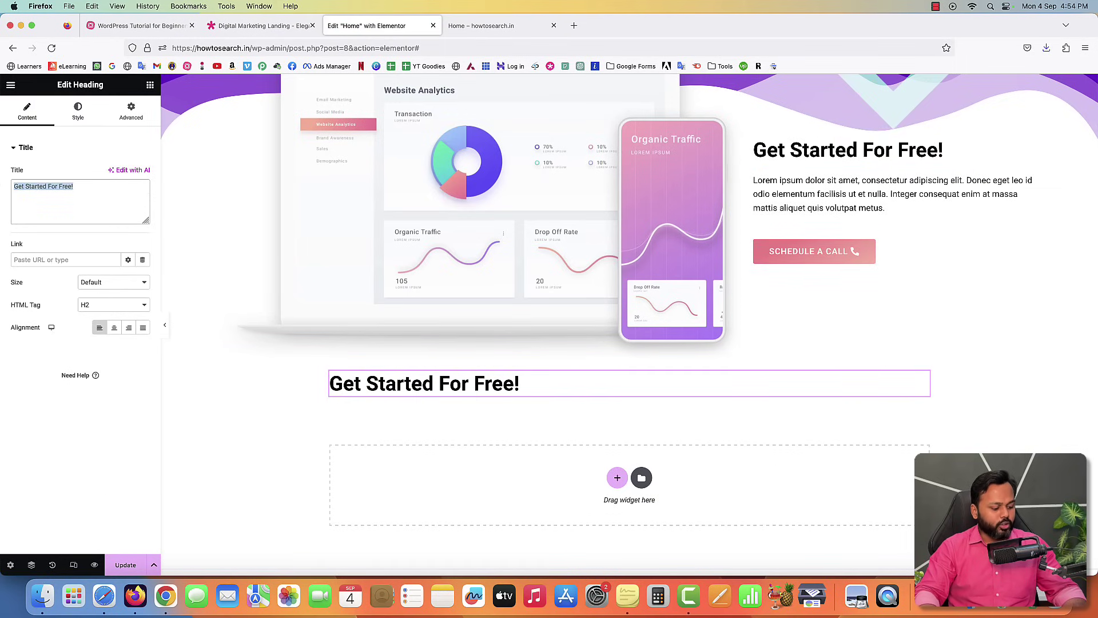
key(super+v)
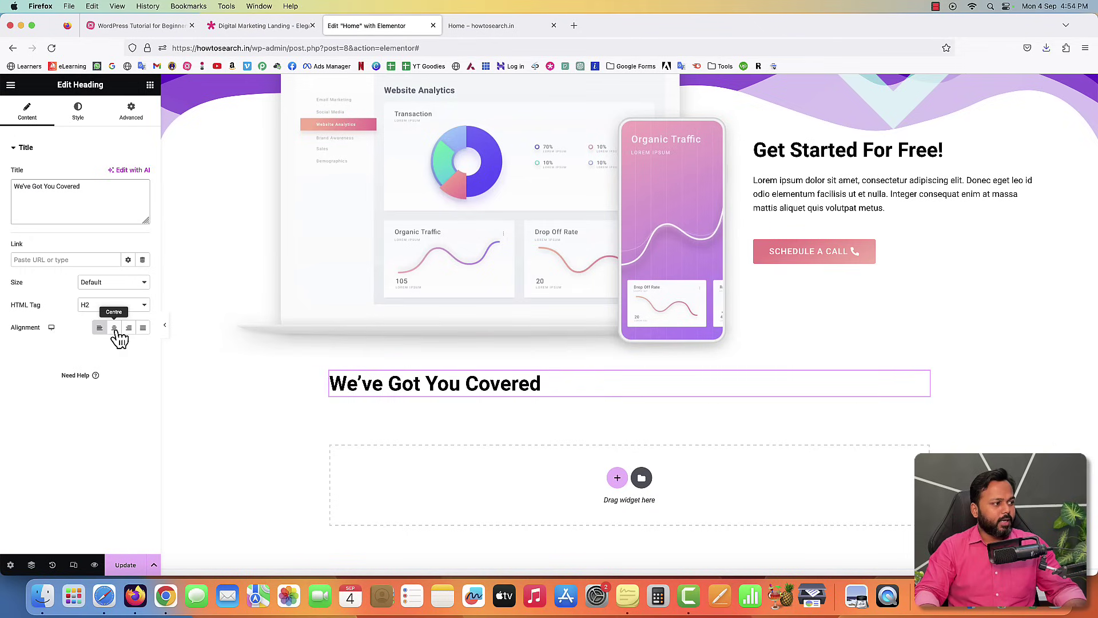
click(113, 327)
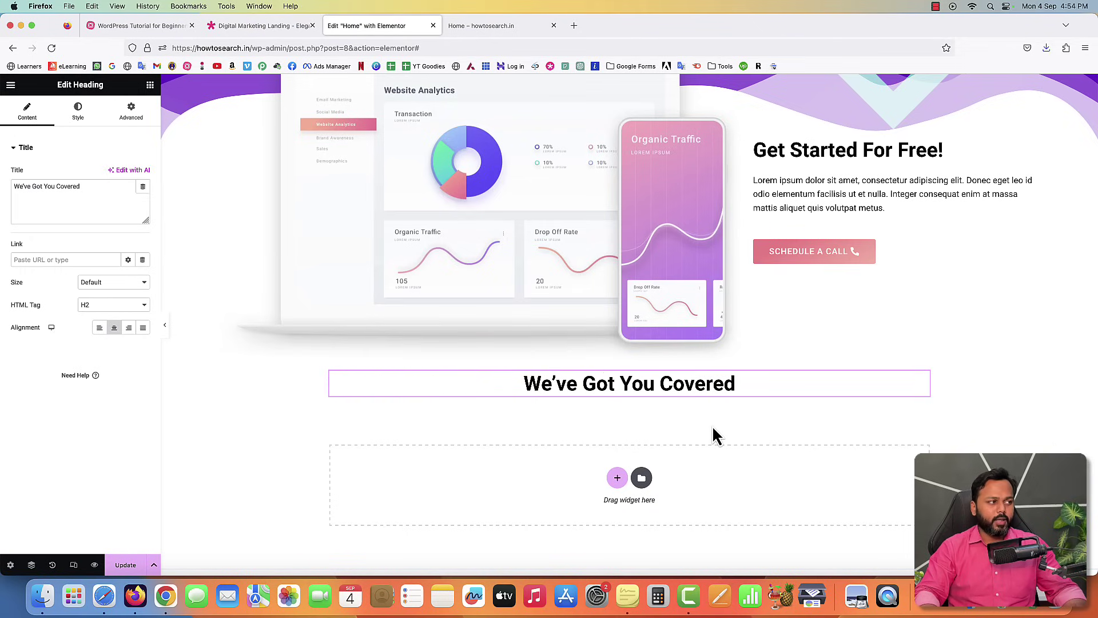
mouse_move(629, 377)
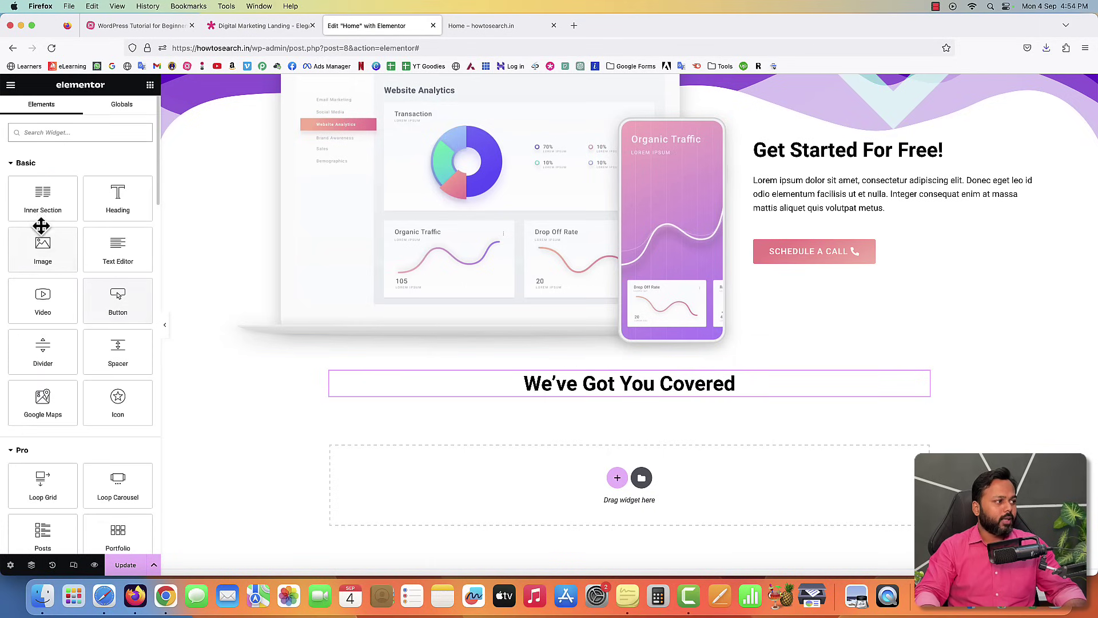
- Add an Inner Section below the heading and expand it to four columns with Add New Column
drag(36, 191, 590, 400)
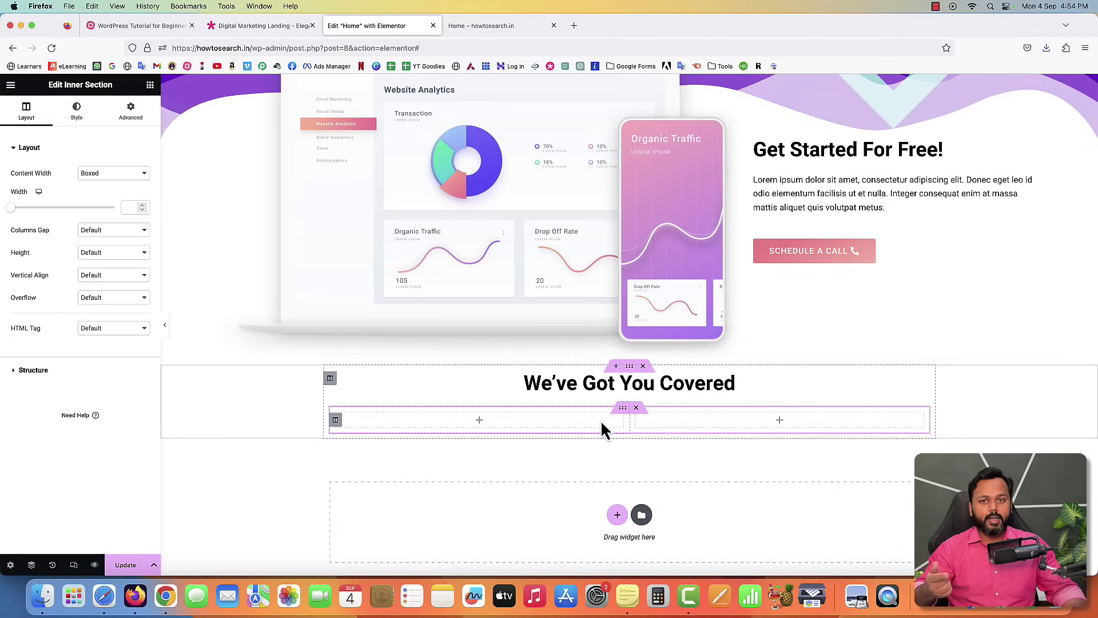
right_click(635, 422)
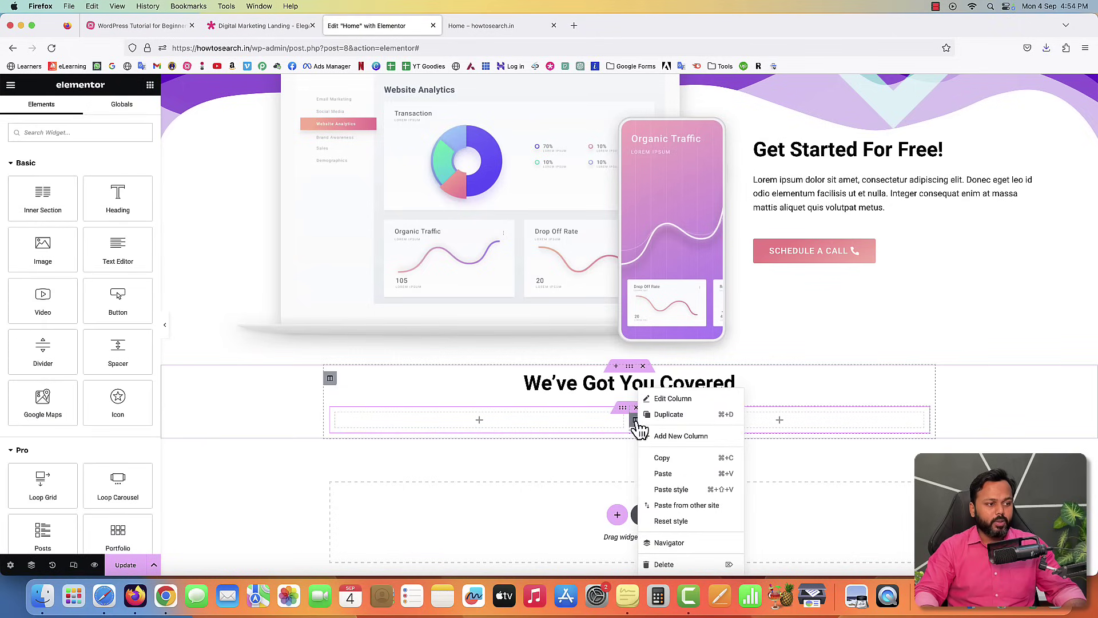
click(687, 436)
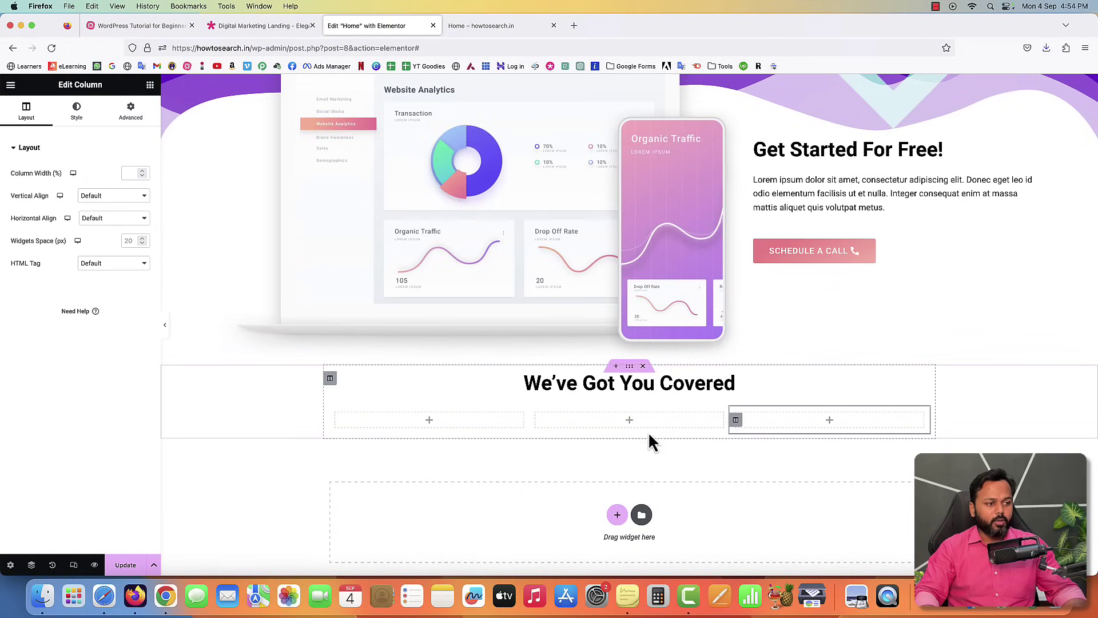
right_click(737, 421)
click(764, 438)
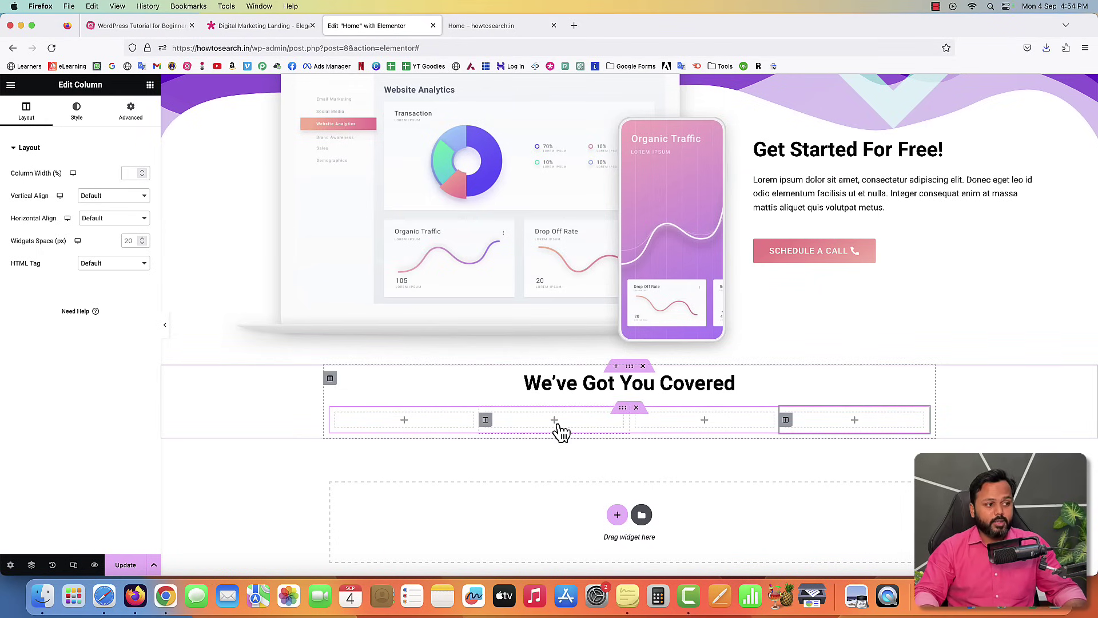
click(245, 32)
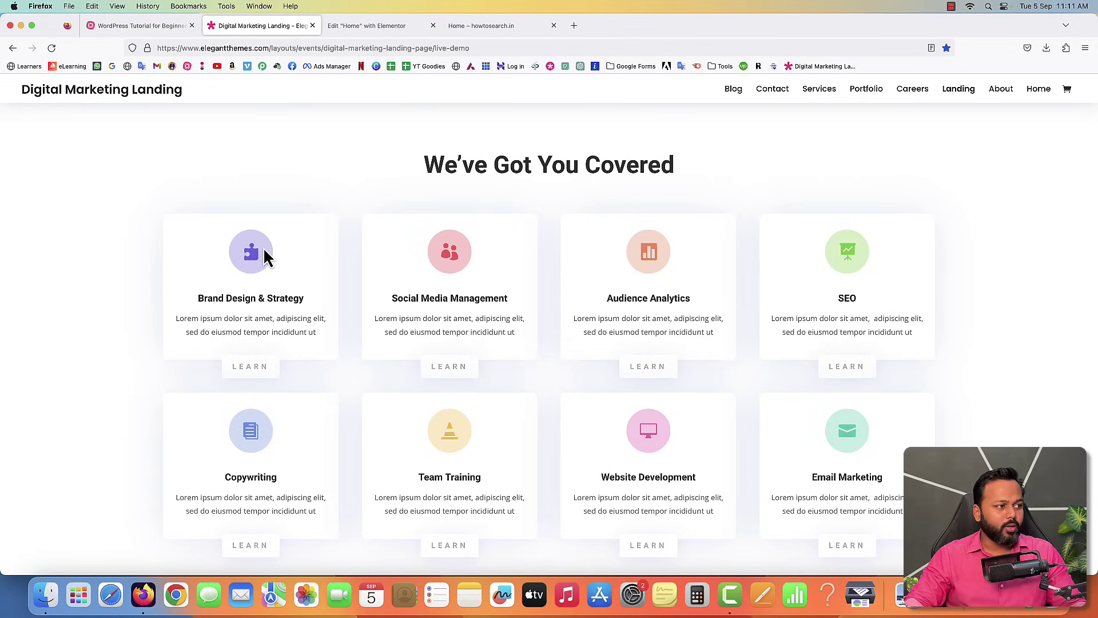
- Highlight and then deselect the demo's Brand Design & Strategy card text
drag(228, 318, 260, 329)
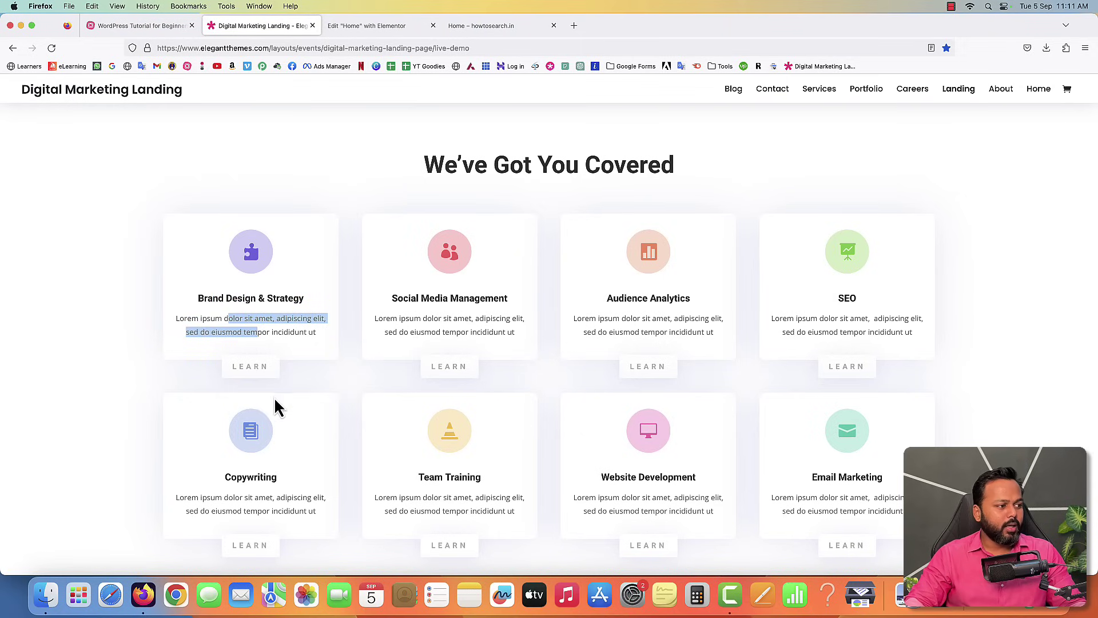
click(292, 263)
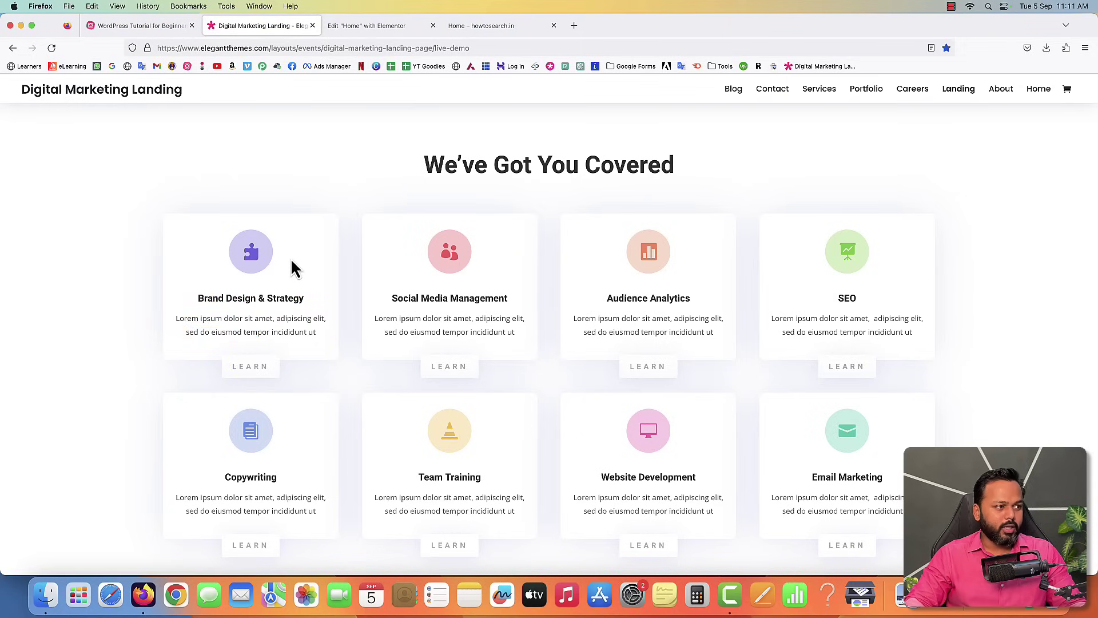
- Search widgets for 'icon' and drag an Icon widget into the first column
click(348, 25)
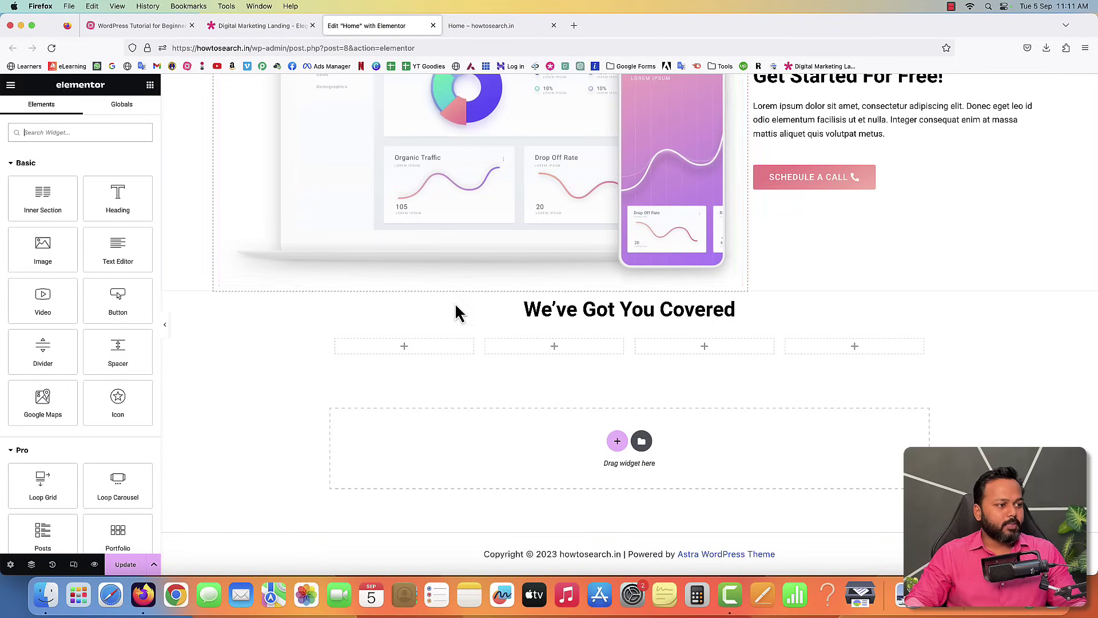
click(404, 346)
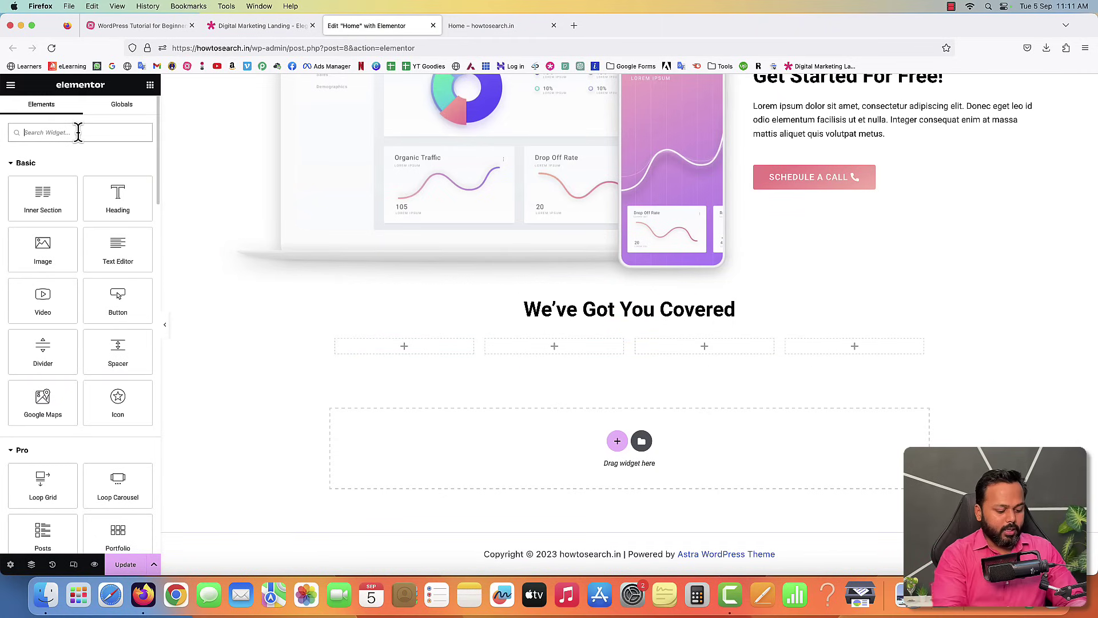
text(icon)
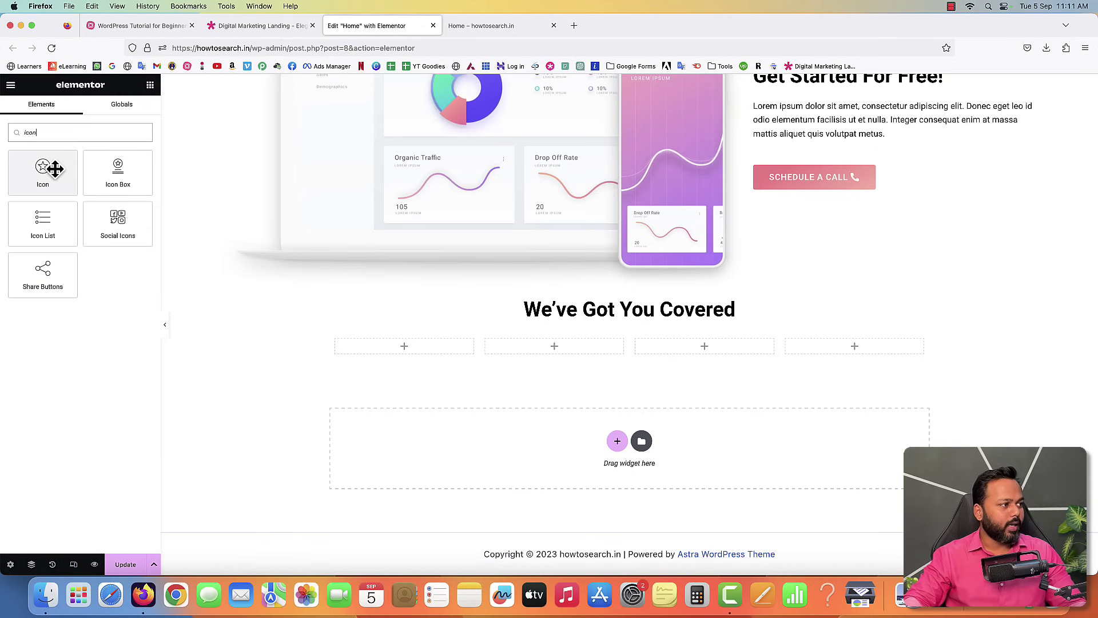
drag(55, 169, 388, 349)
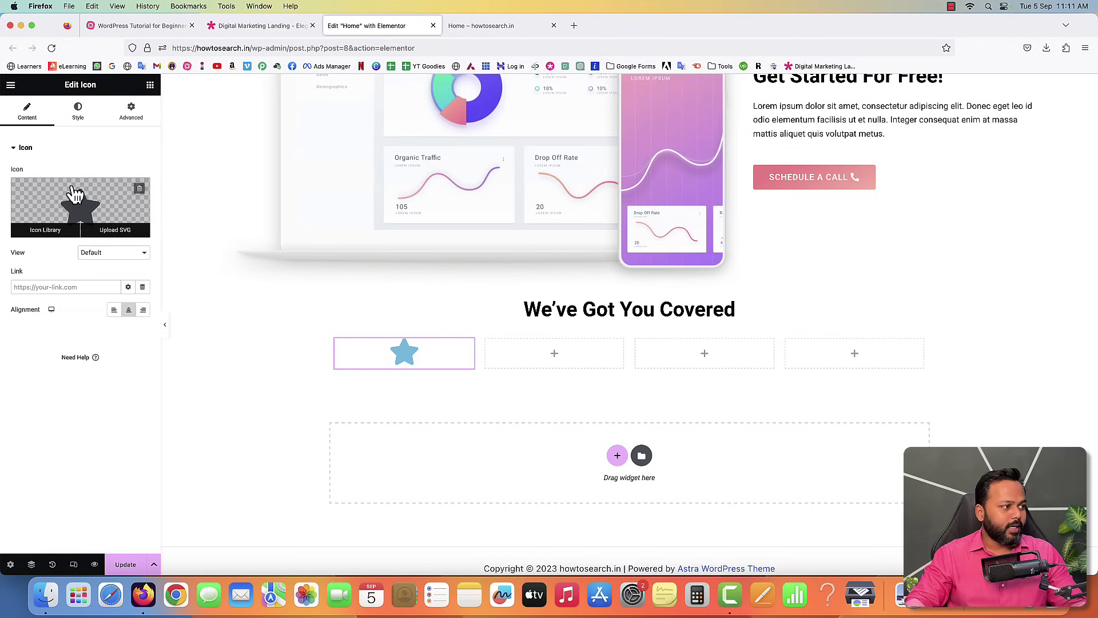
- Pick the Swatchbook icon from the Icon Library and insert it
click(51, 233)
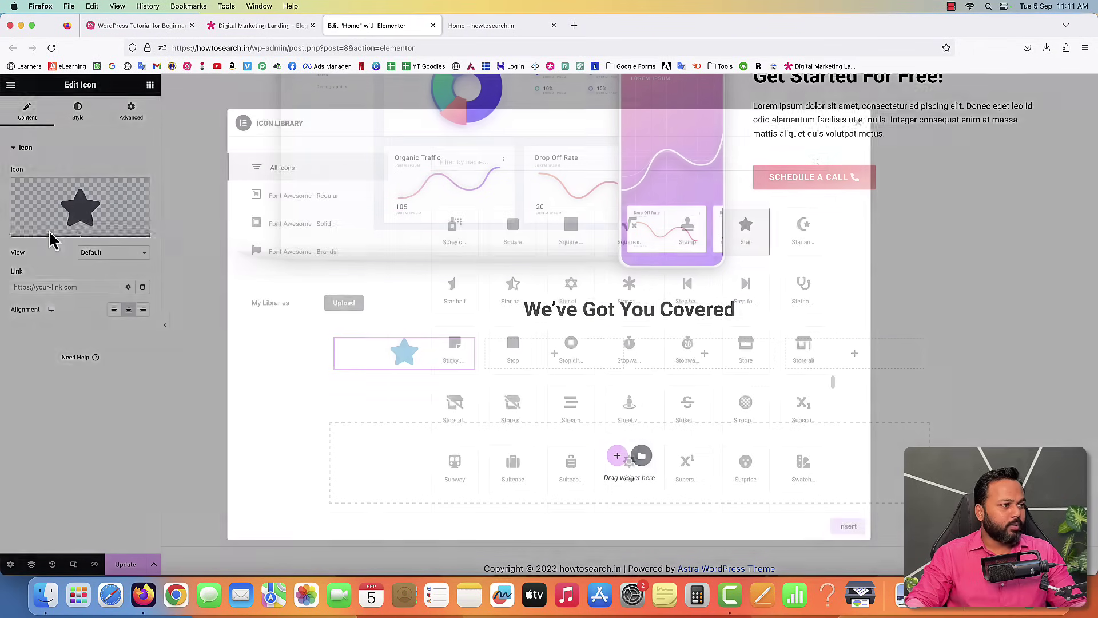
click(466, 163)
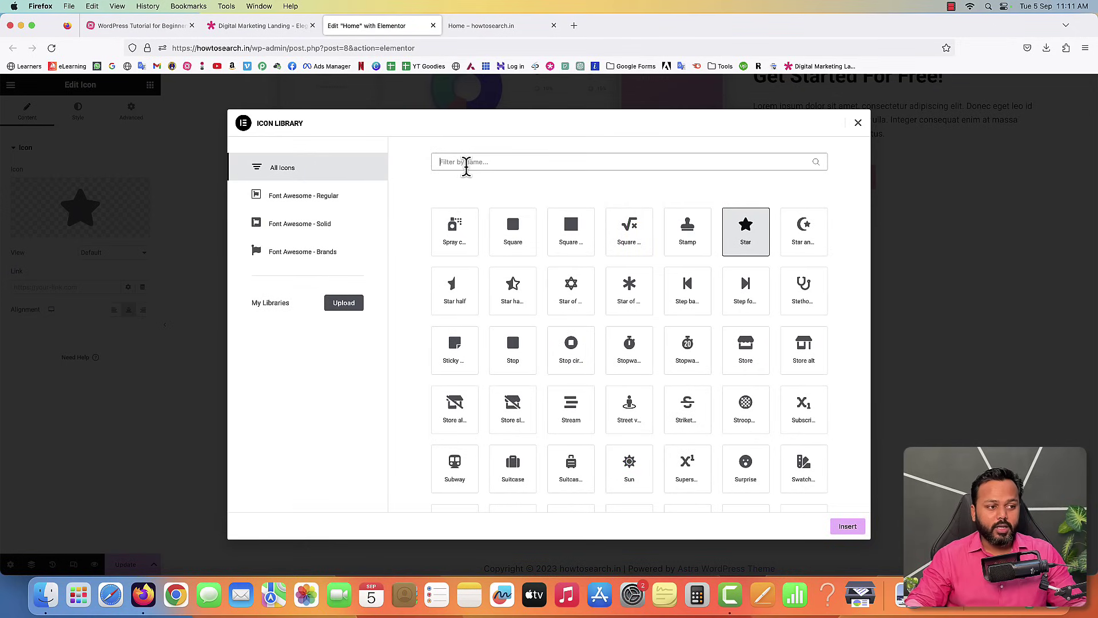
scroll(652, 324, down, 2)
scroll(653, 326, down, 3)
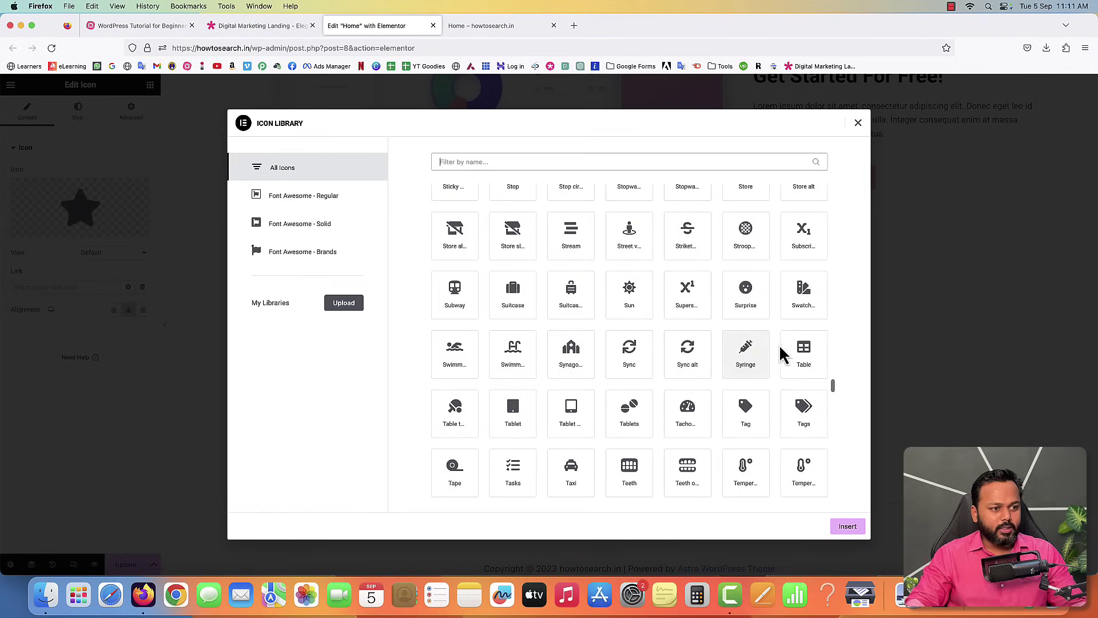
click(800, 292)
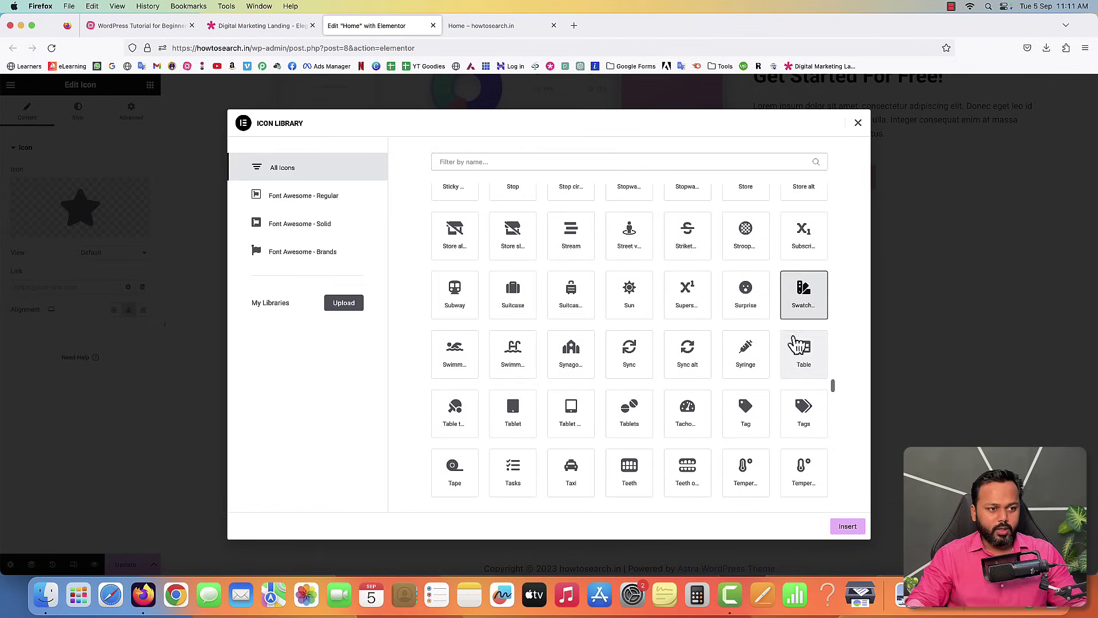
click(851, 529)
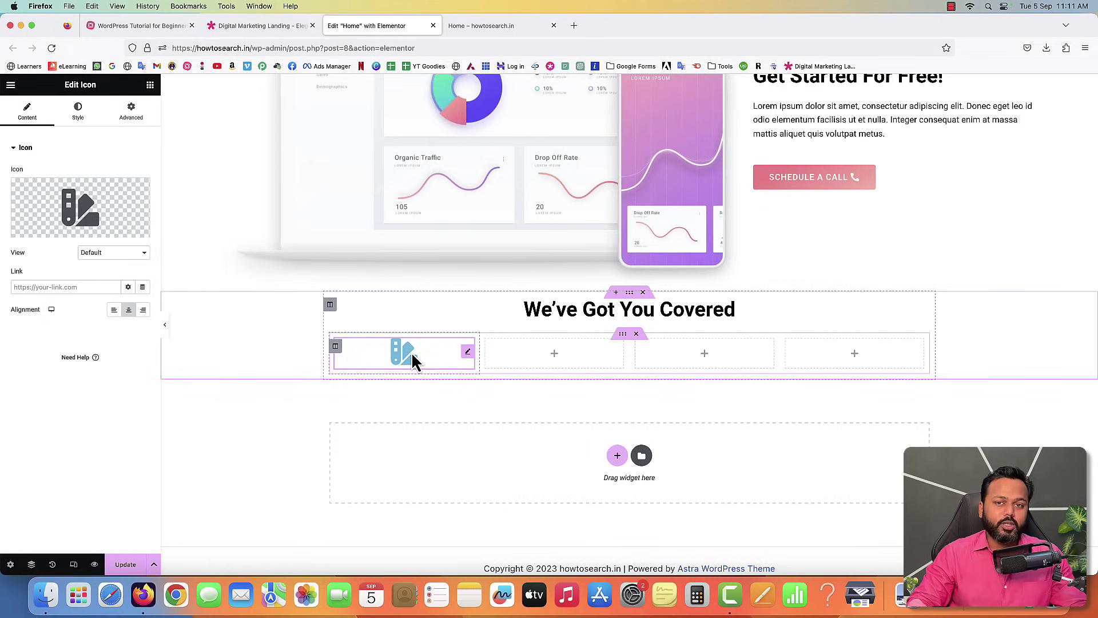
click(288, 27)
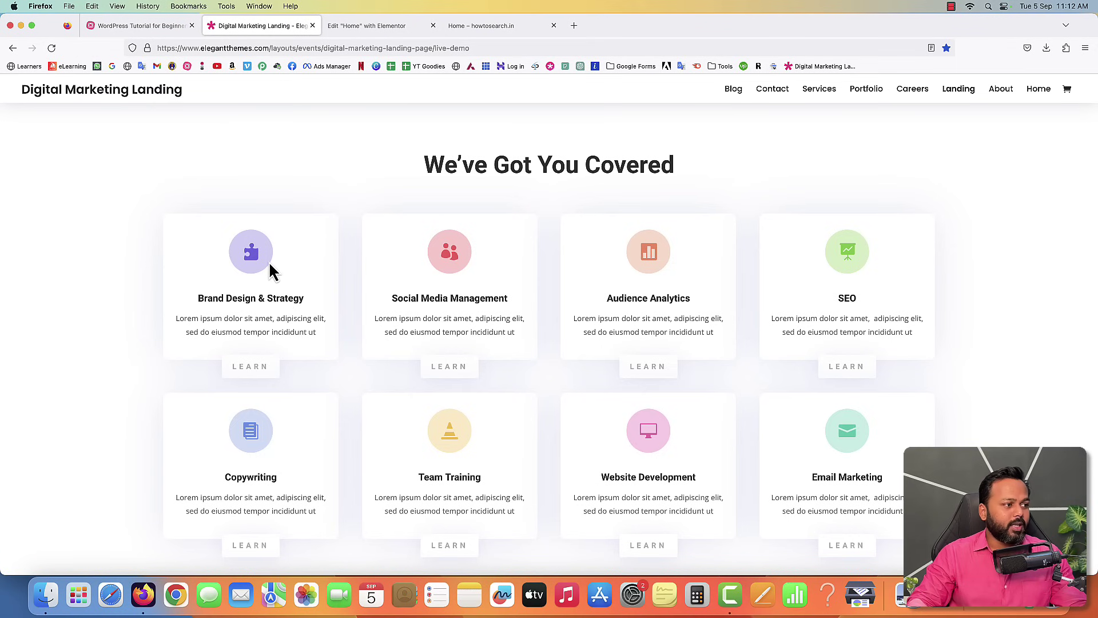
- Open the demo page's inspector and eyedrop the Brand Design icon's purple, #7a69e6
scroll(318, 274, down, 1)
right_click(300, 219)
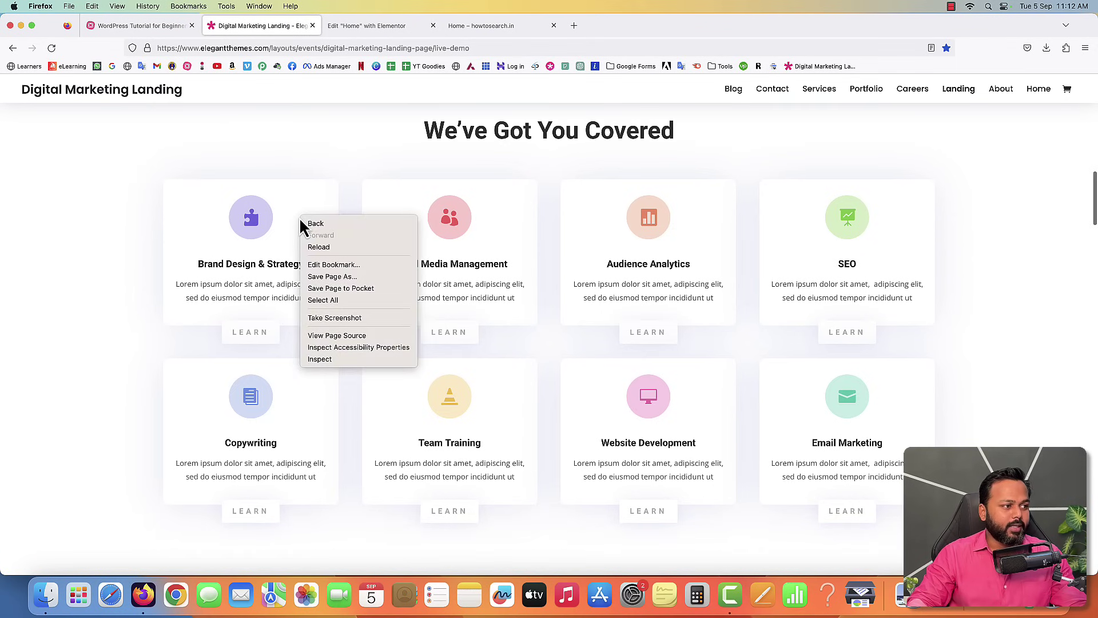
click(331, 358)
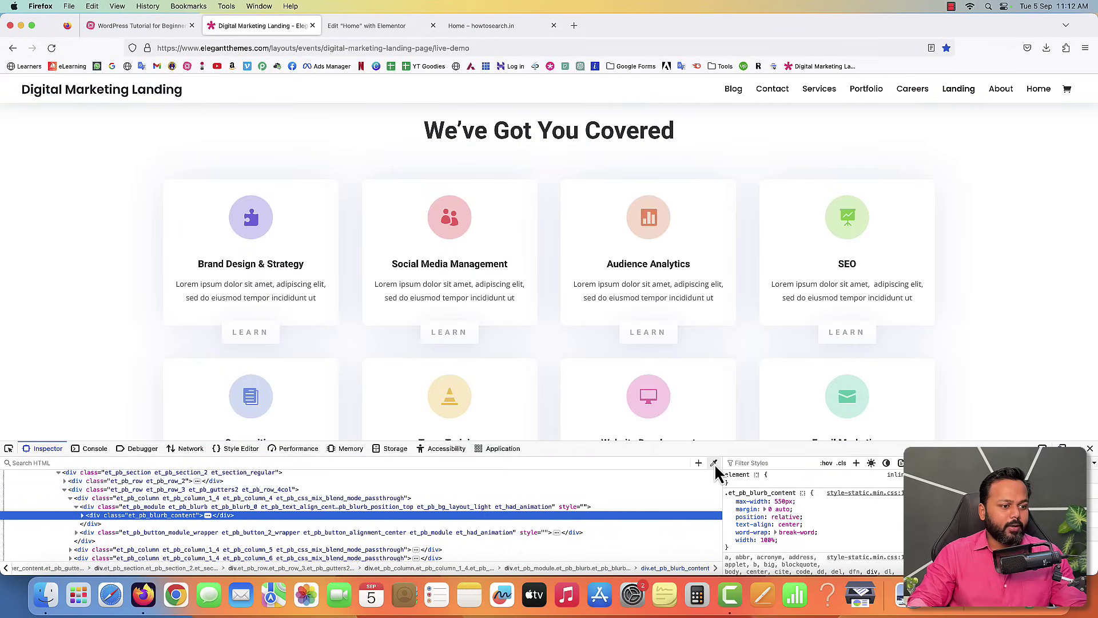
click(714, 462)
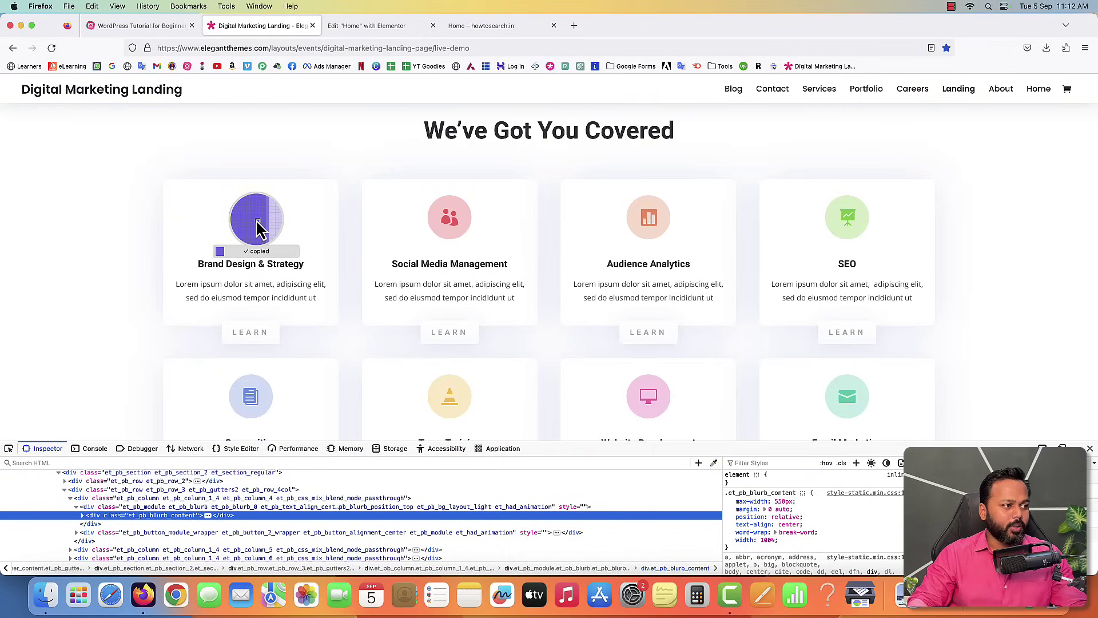
- Paste #7a69e6 as the swatchbook icon's primary colour, then compare against the demo
click(366, 26)
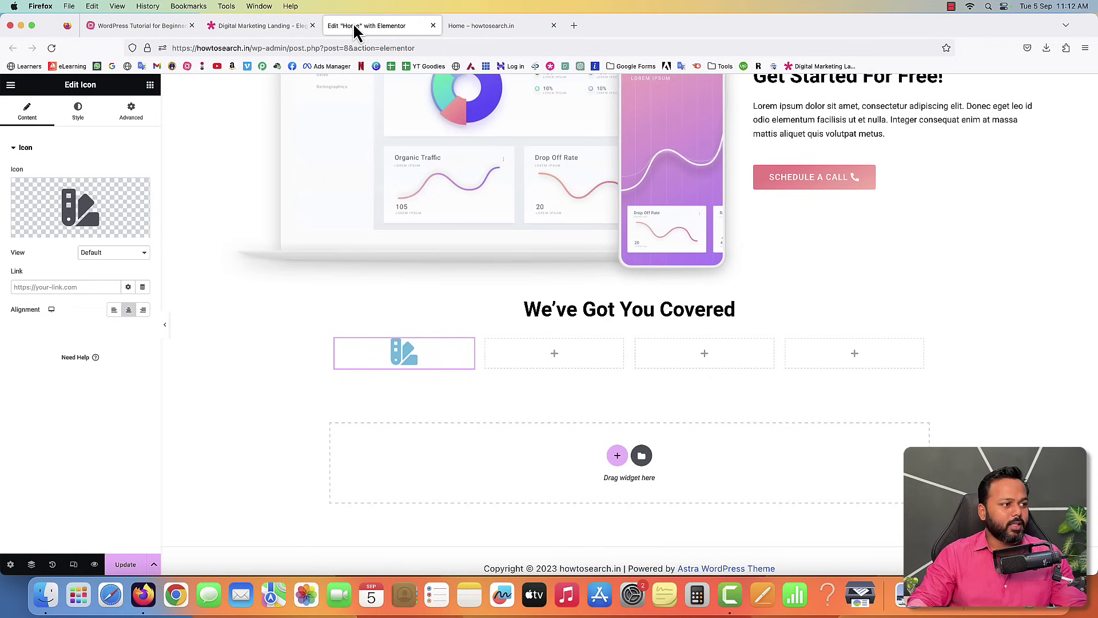
mouse_move(94, 225)
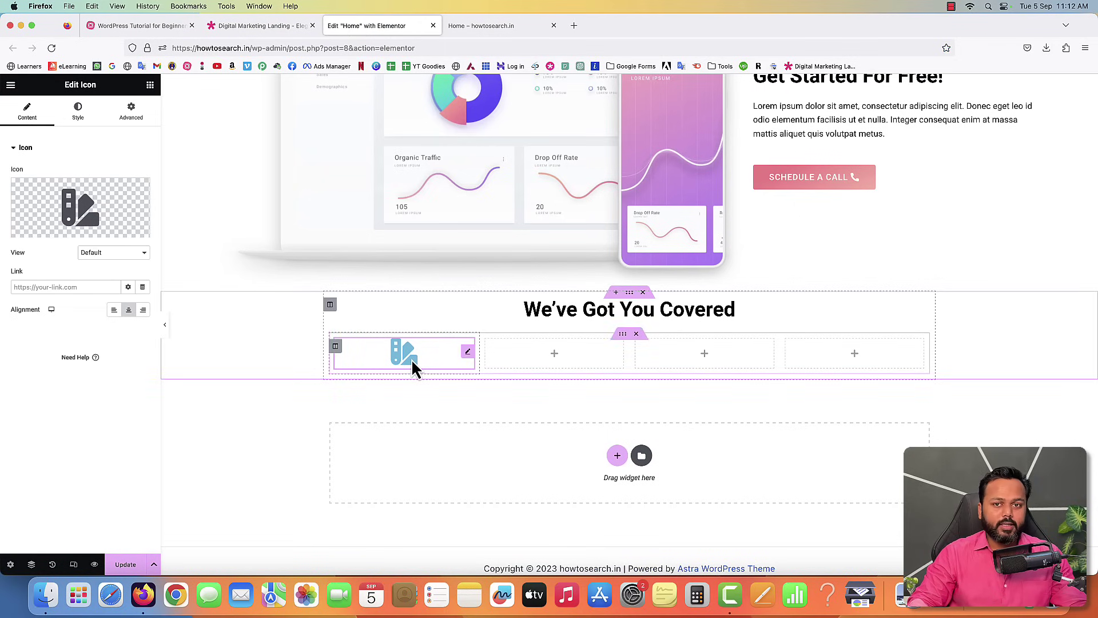
click(78, 110)
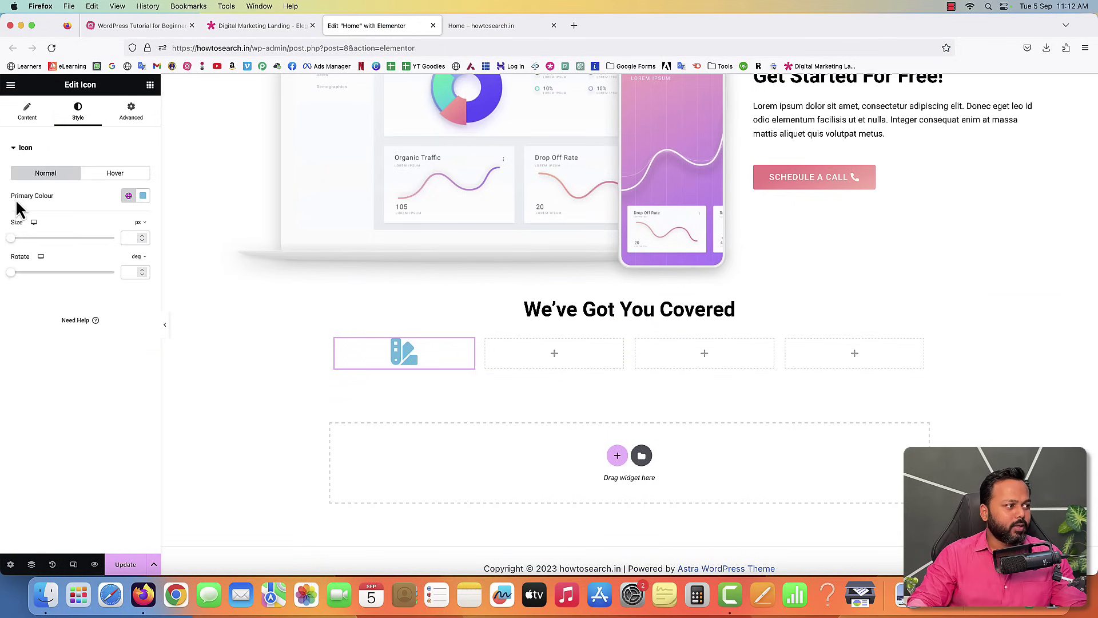
click(142, 196)
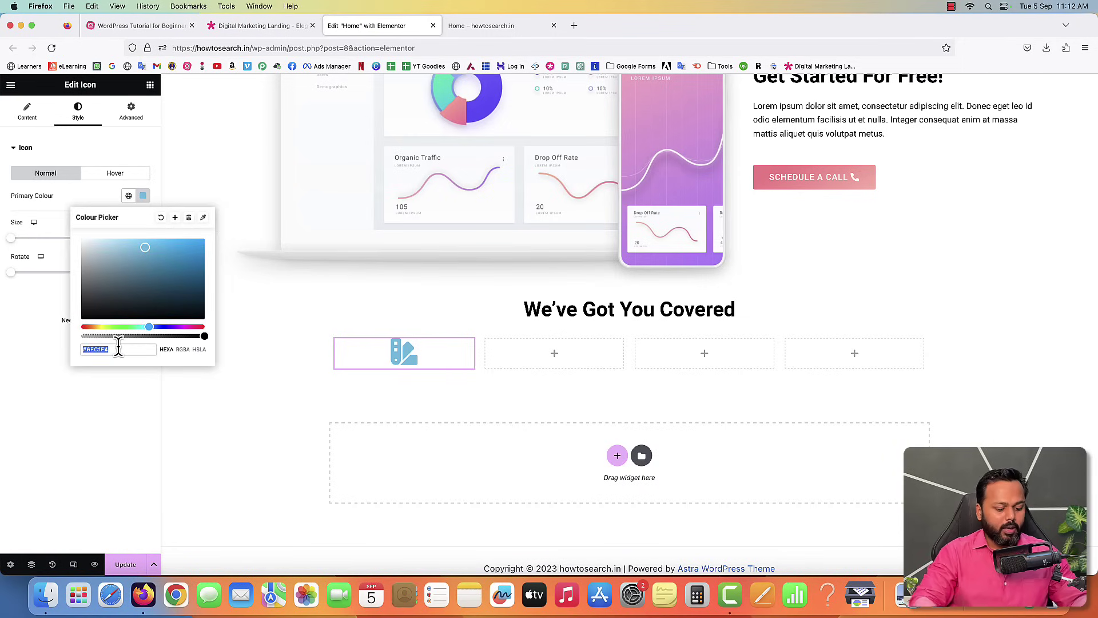
key(BackSpace)
text(#7a69e6)
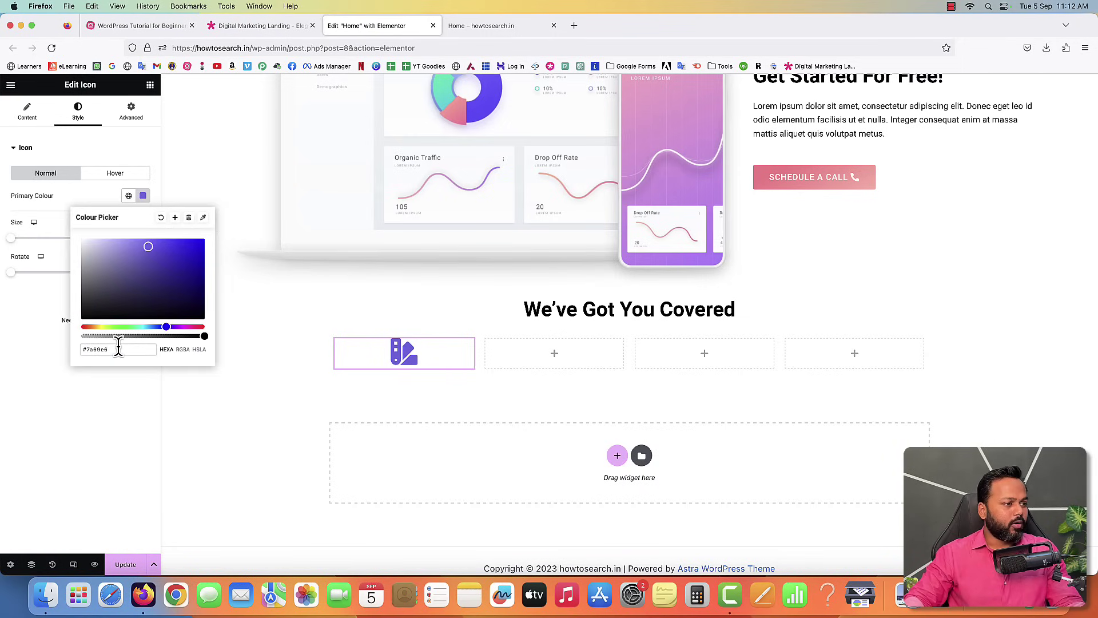
click(59, 382)
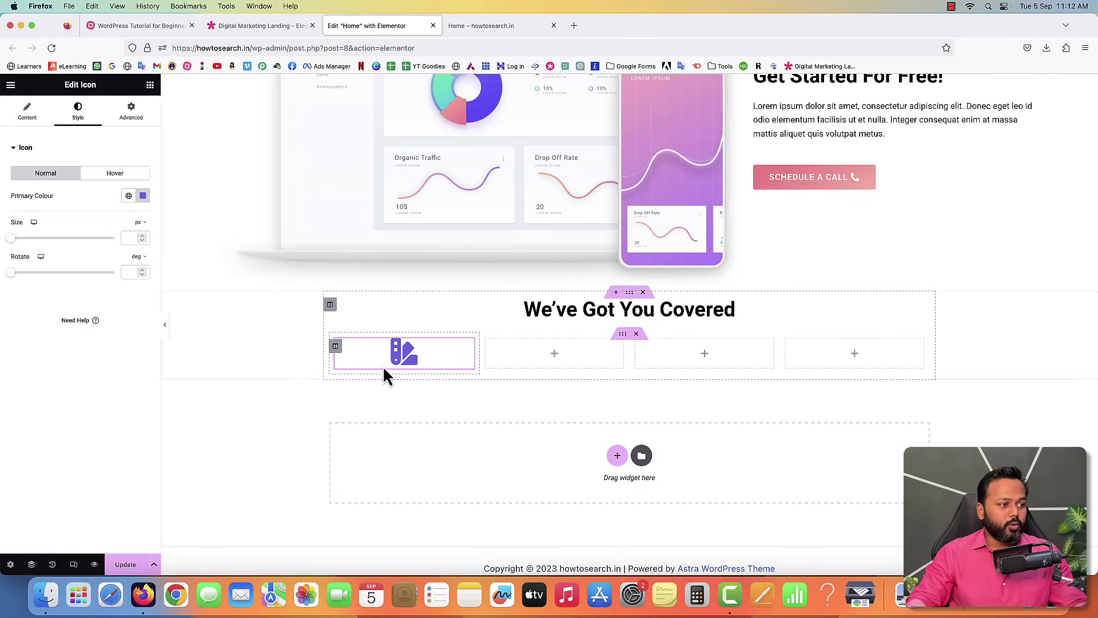
click(261, 27)
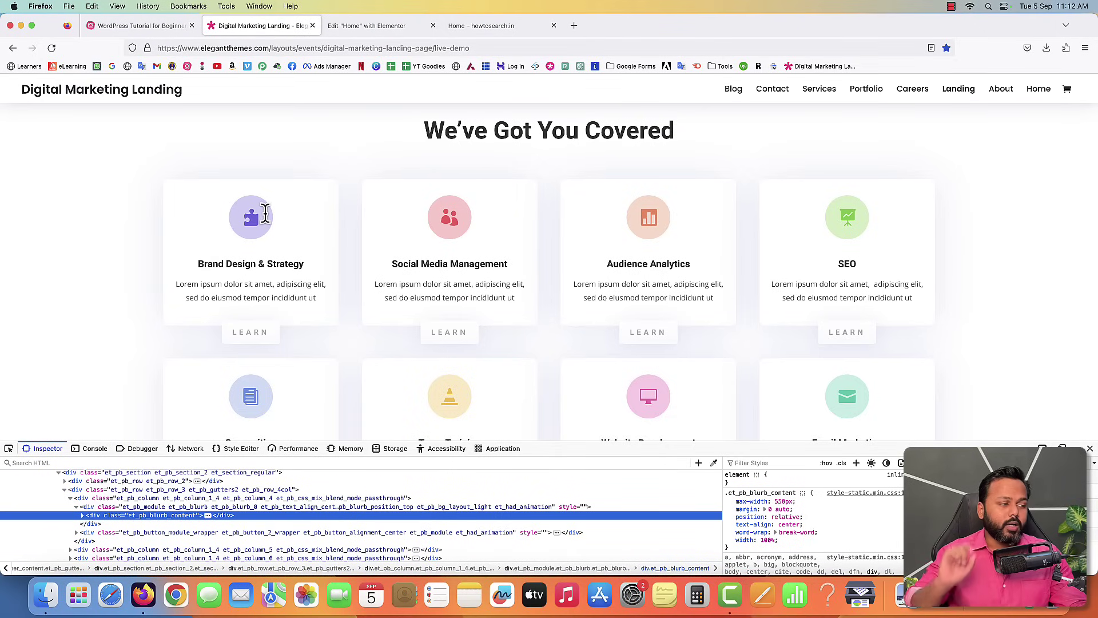
click(353, 27)
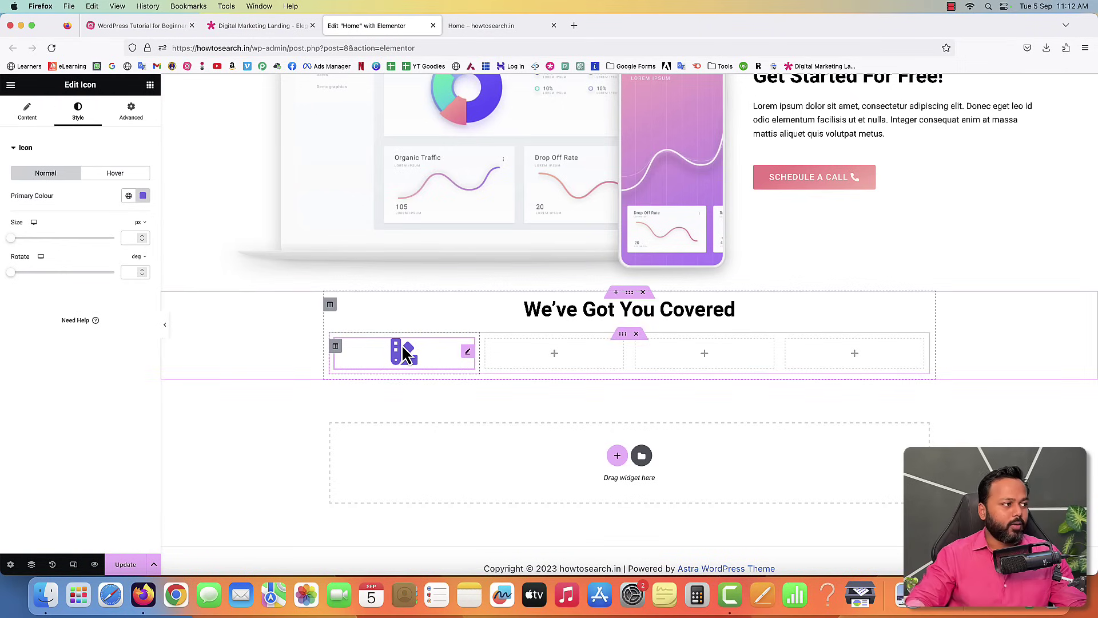
- Set the icon's View to Stacked so it sits inside a filled circle
click(27, 115)
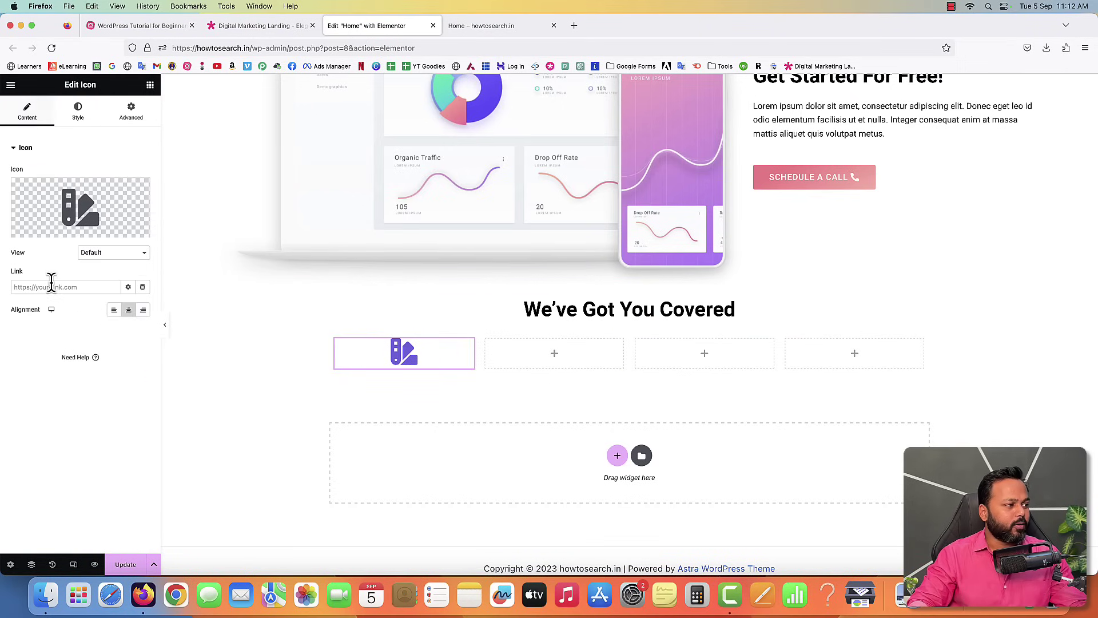
click(115, 256)
click(118, 265)
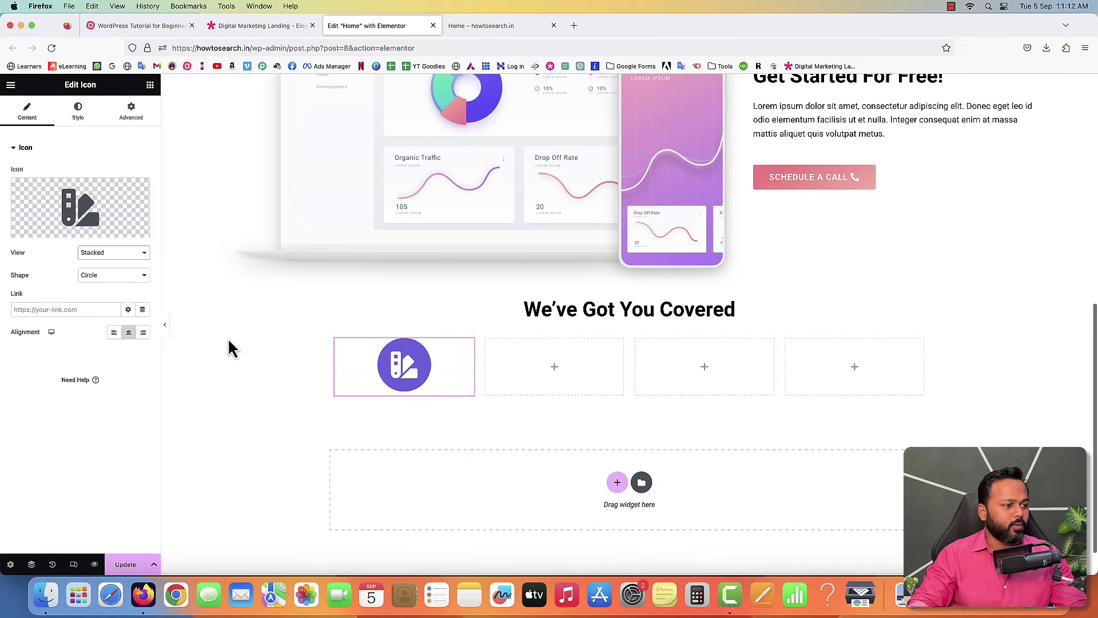
click(114, 252)
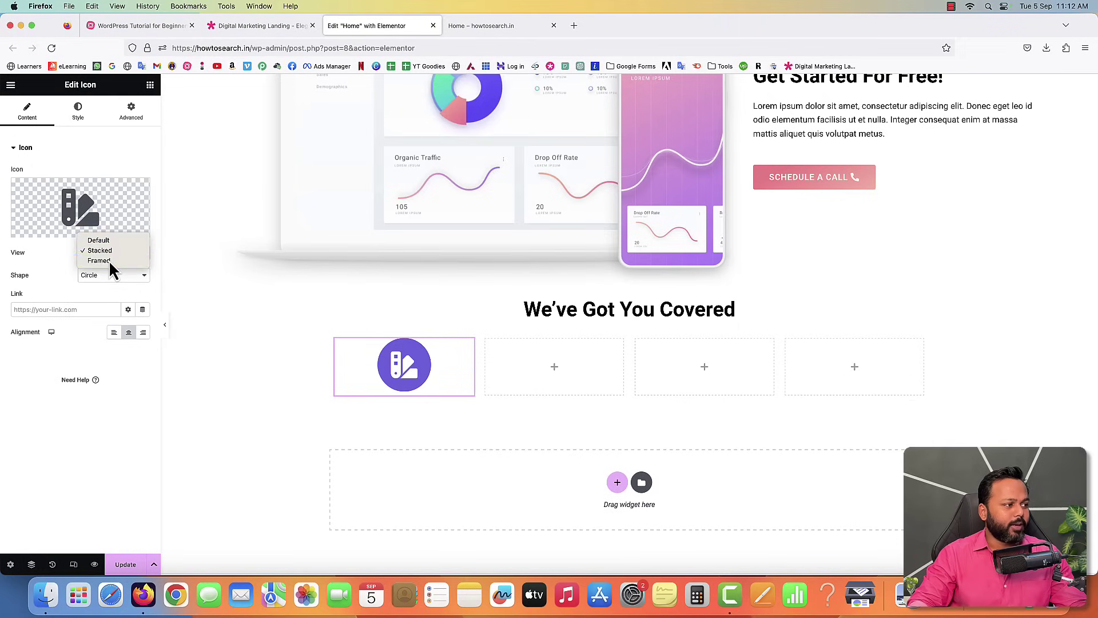
click(110, 261)
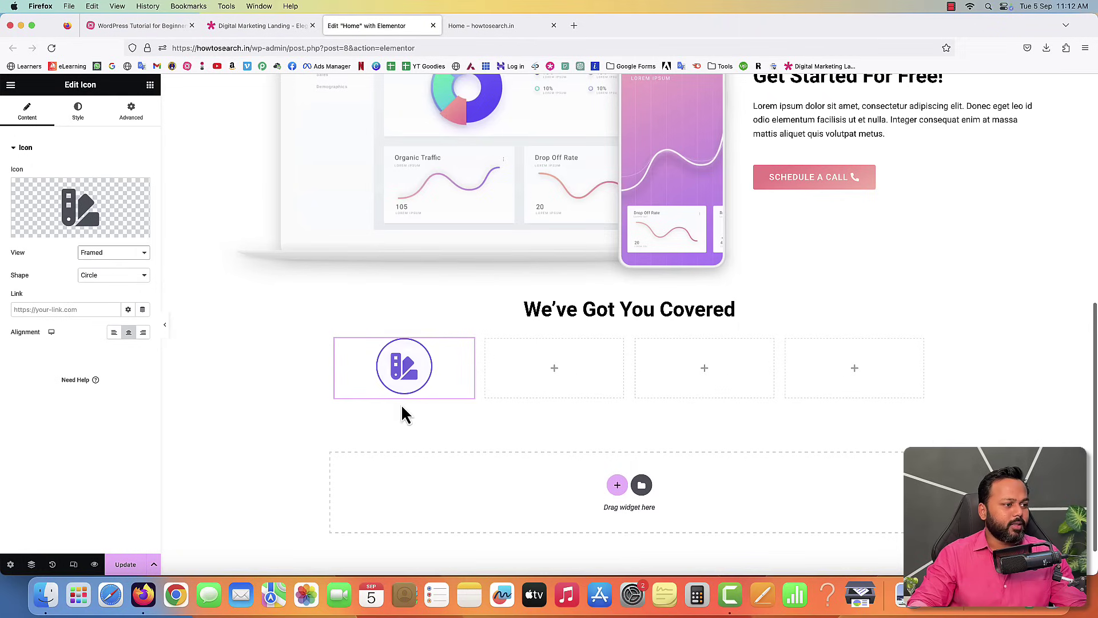
click(116, 256)
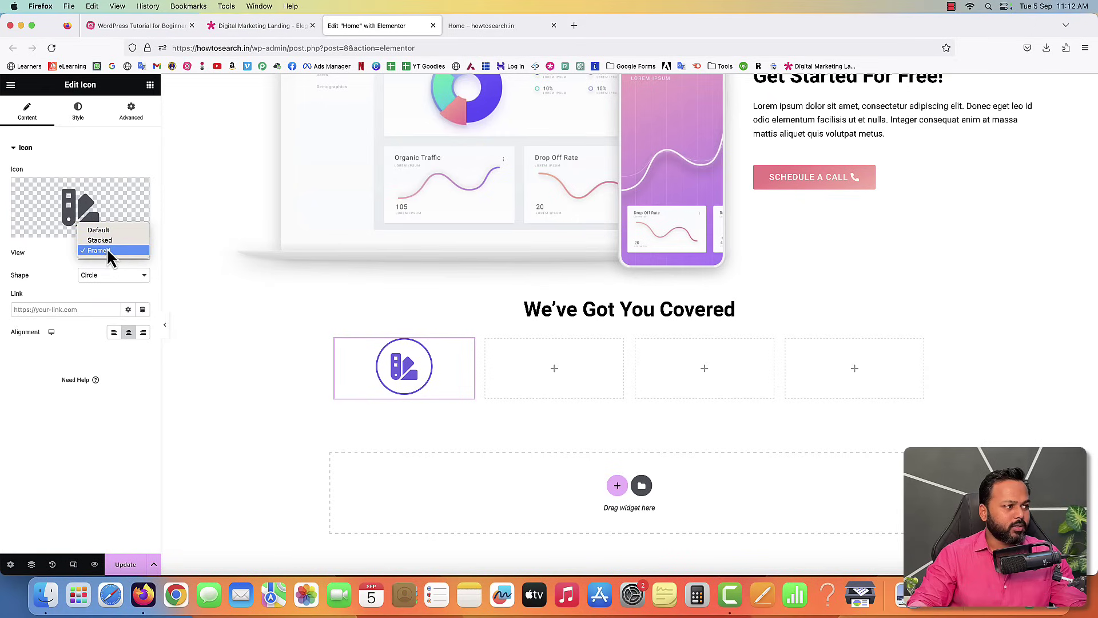
click(104, 239)
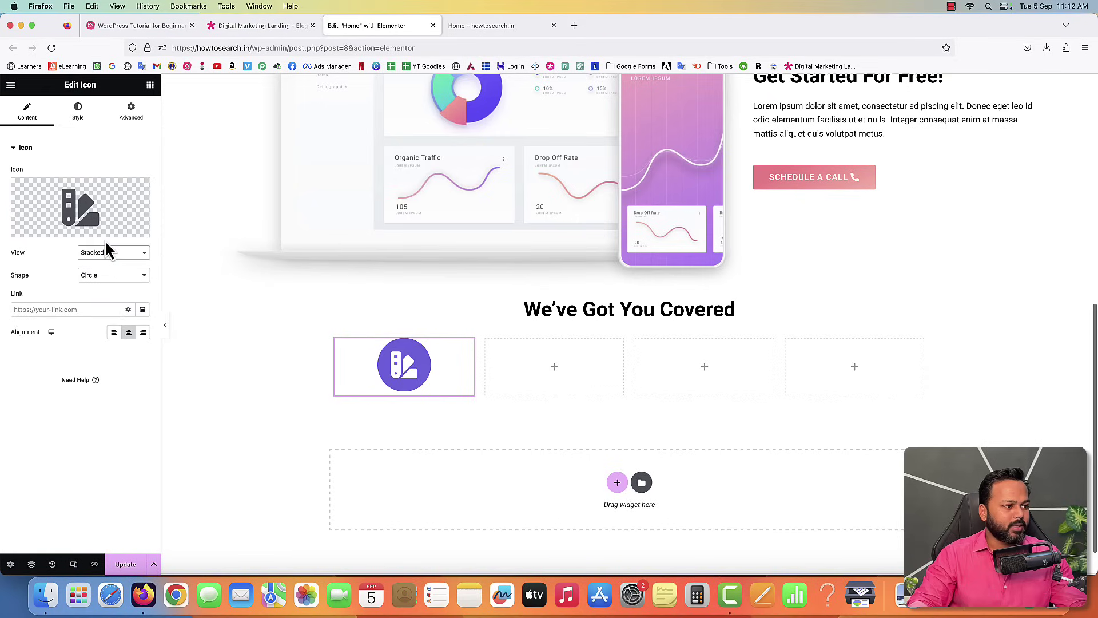
- Increase the icon size to 30 px
click(75, 114)
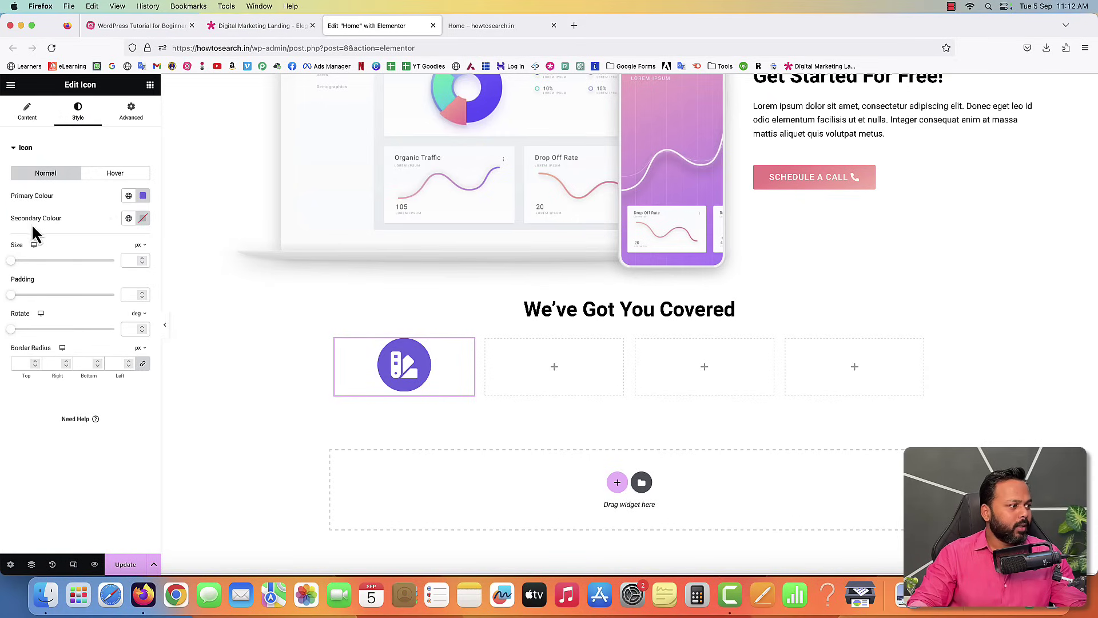
click(15, 261)
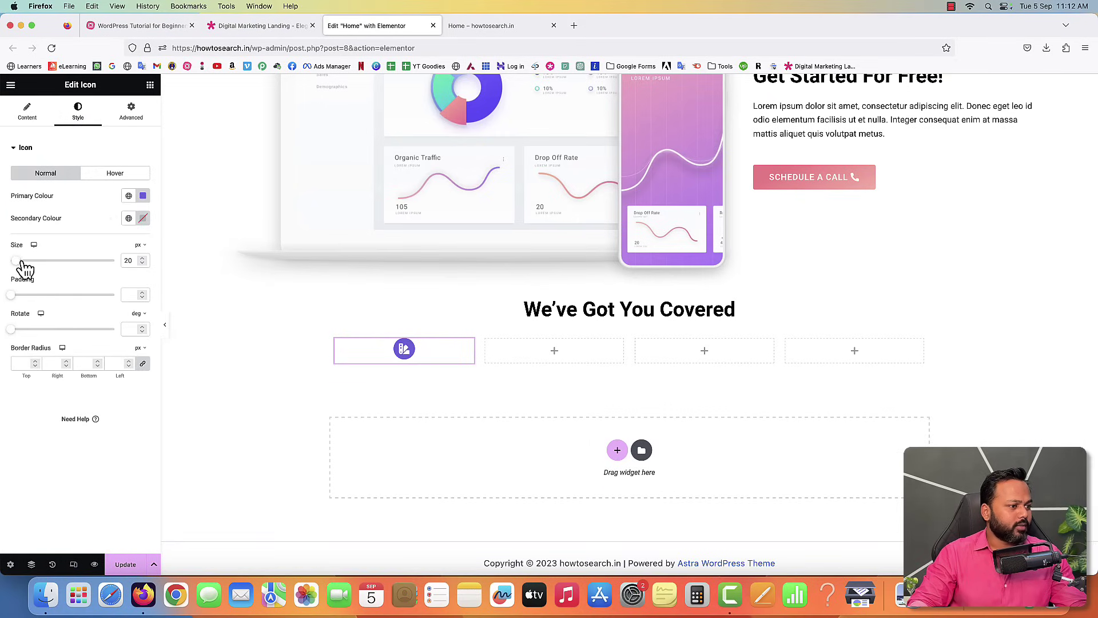
click(142, 258)
click(141, 258)
click(142, 259)
click(141, 259)
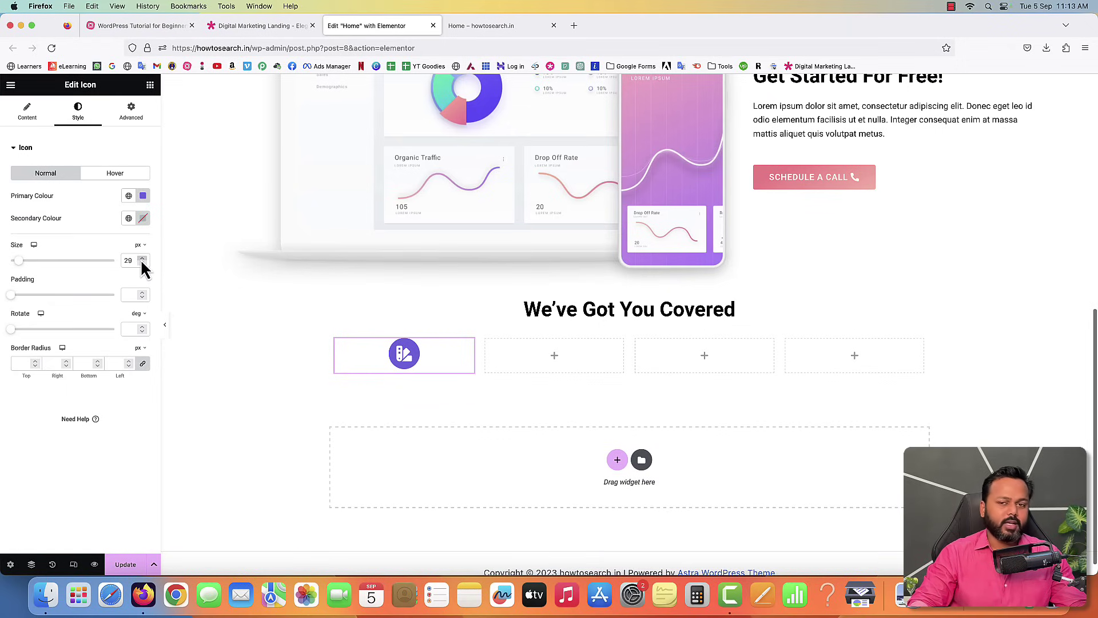
click(142, 258)
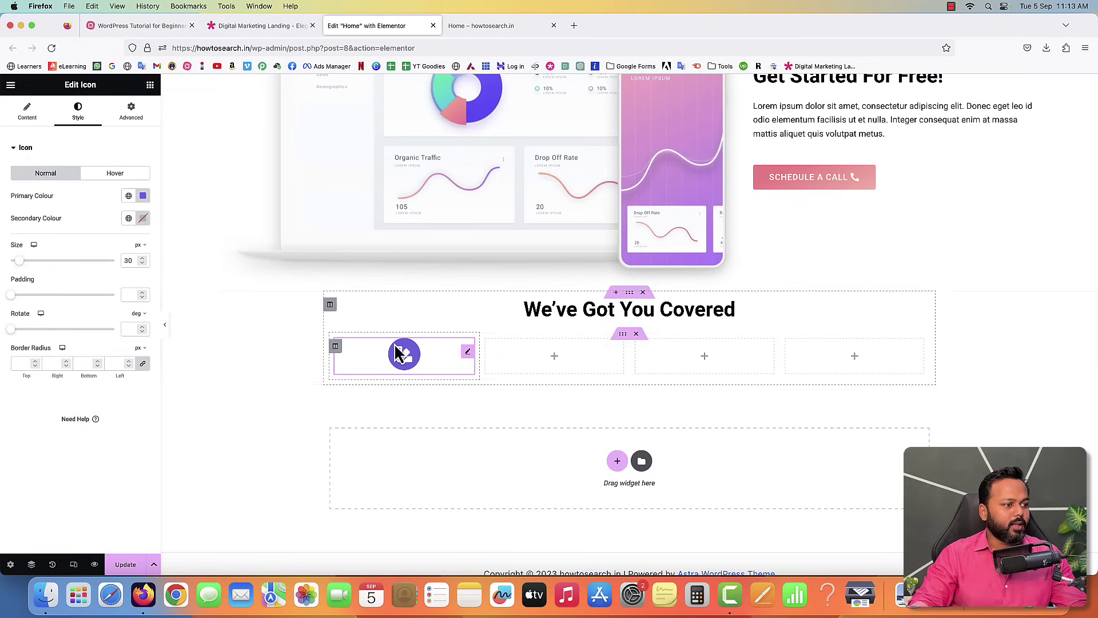
- Set the icon's secondary colour to purple #7A69E6
click(144, 196)
key(super+c)
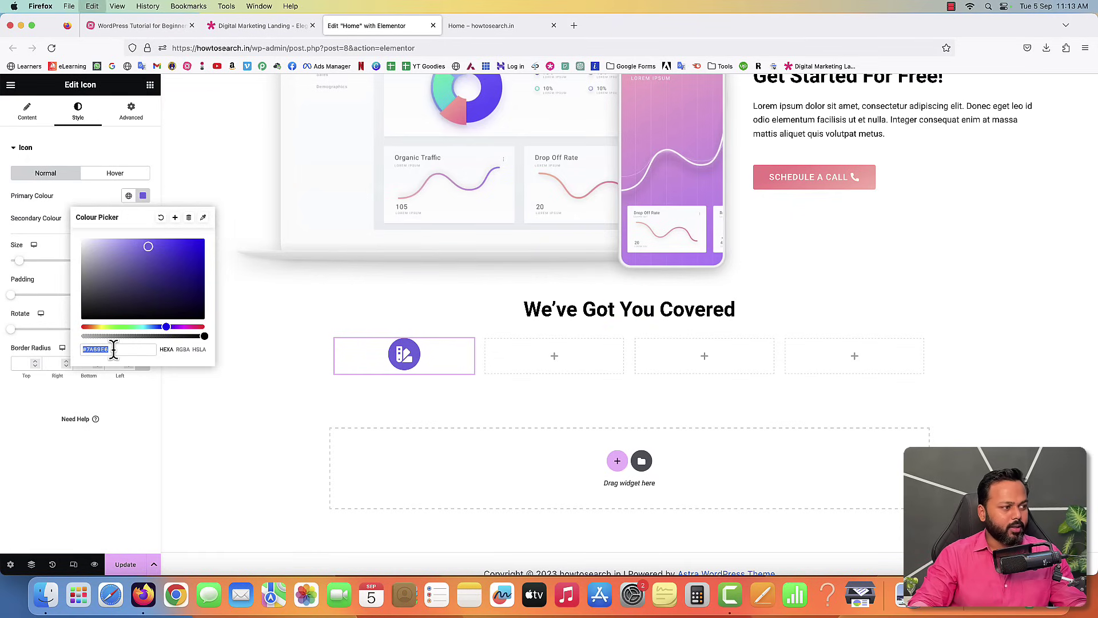
click(143, 218)
key(super+v)
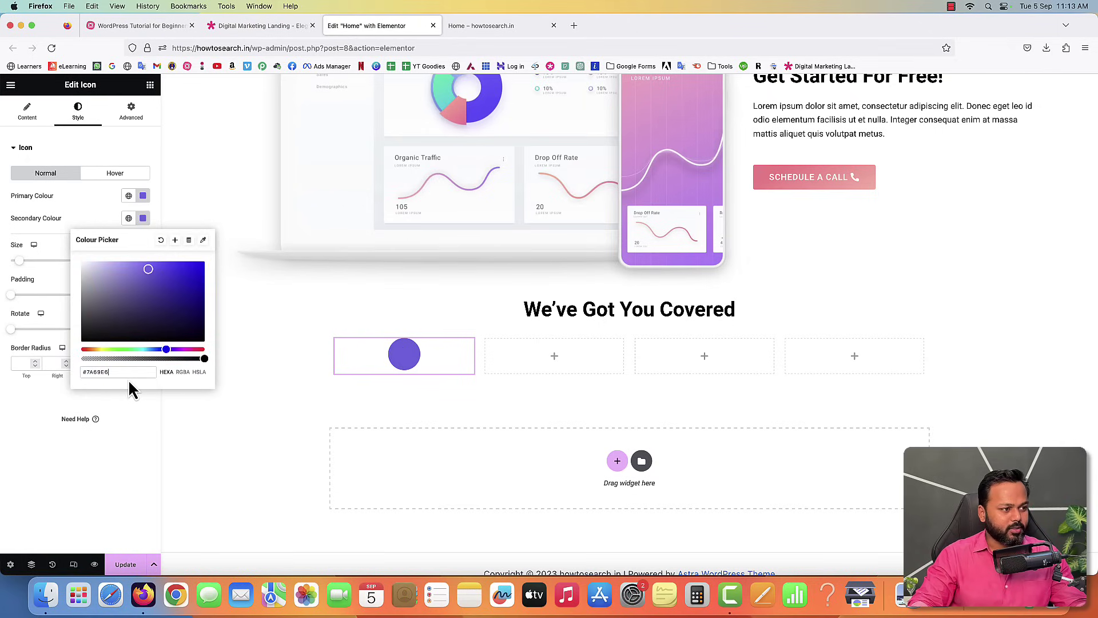
click(100, 221)
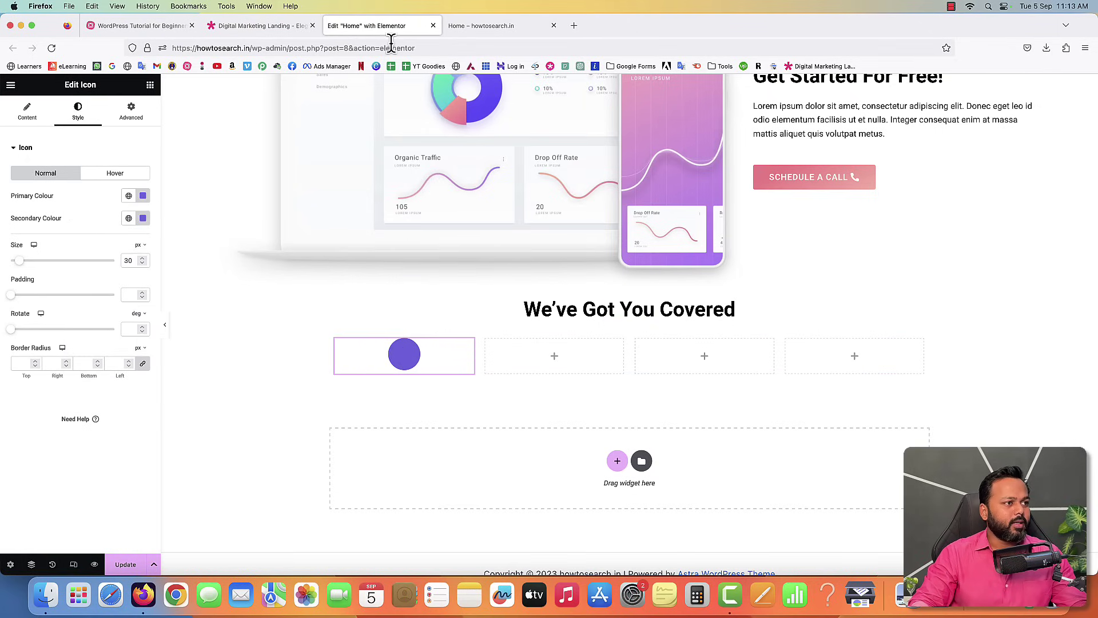
- Sample the demo's pale lavender circle colour and use it as the icon's primary colour
click(263, 26)
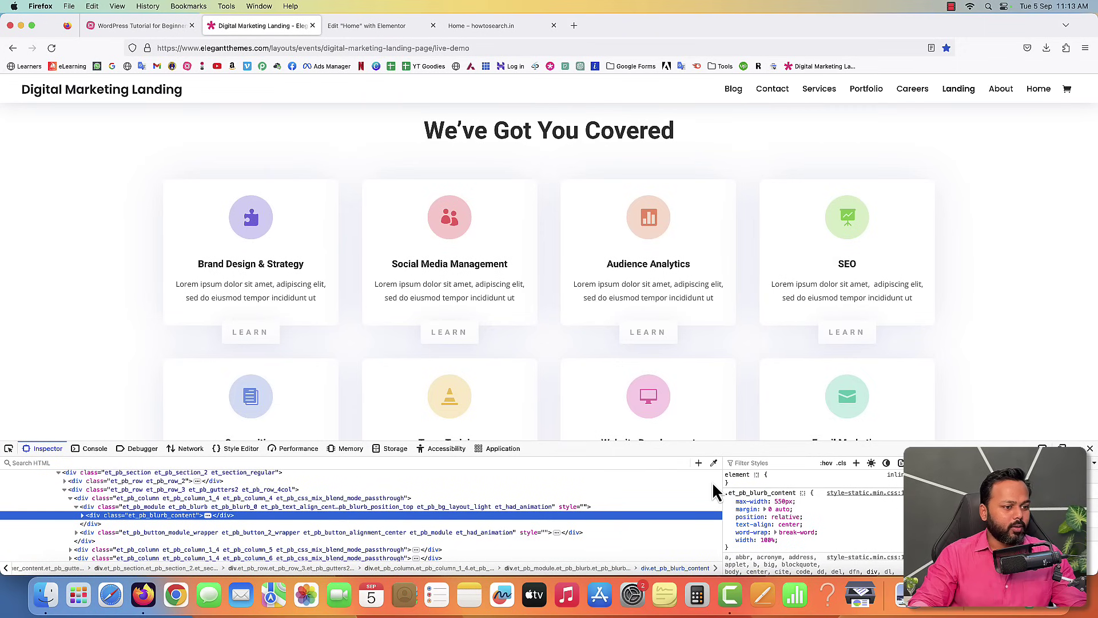
click(714, 464)
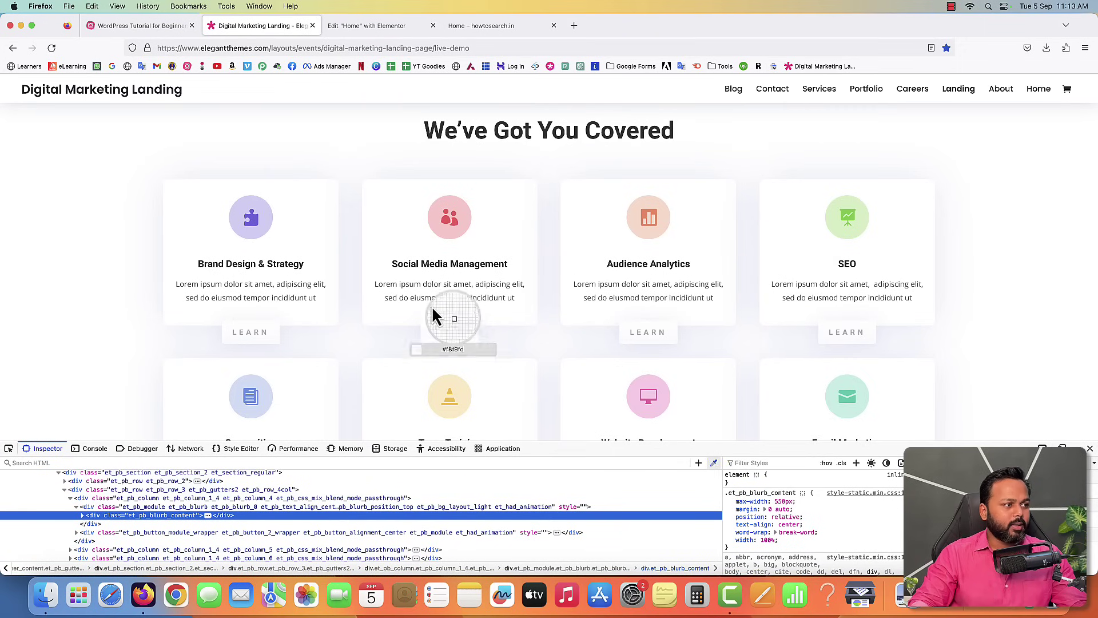
click(274, 225)
click(343, 26)
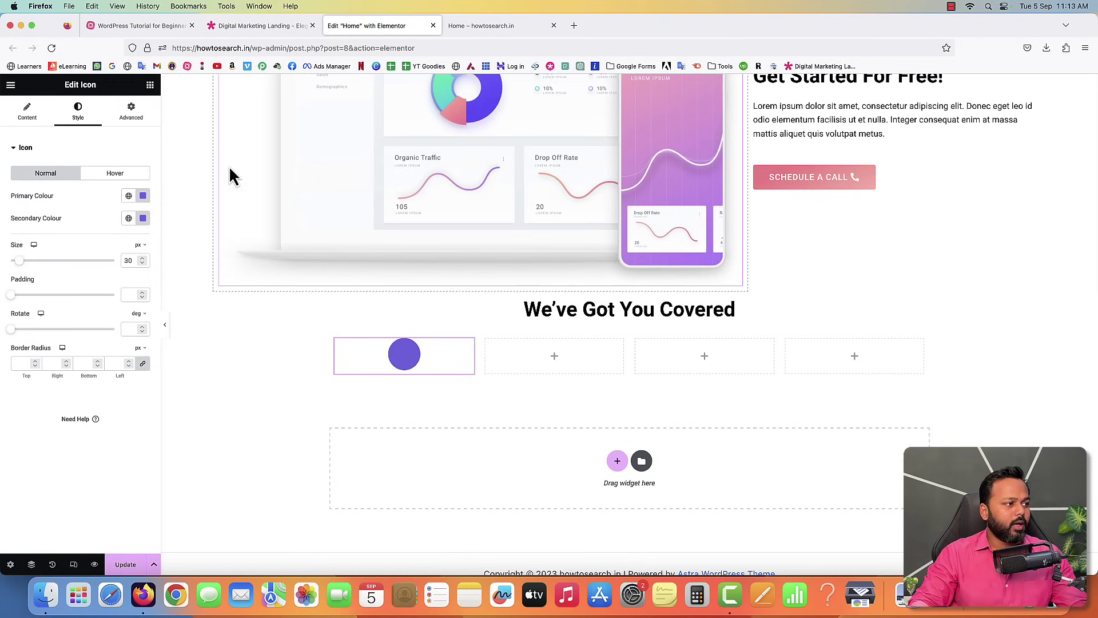
click(143, 196)
click(101, 349)
key(super+v)
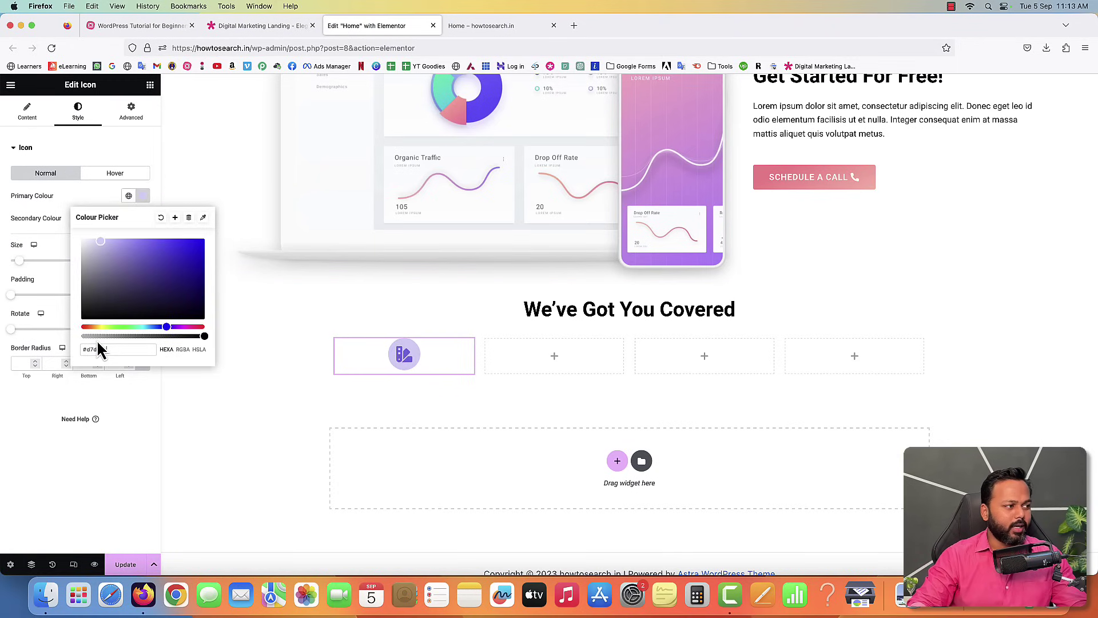
click(78, 199)
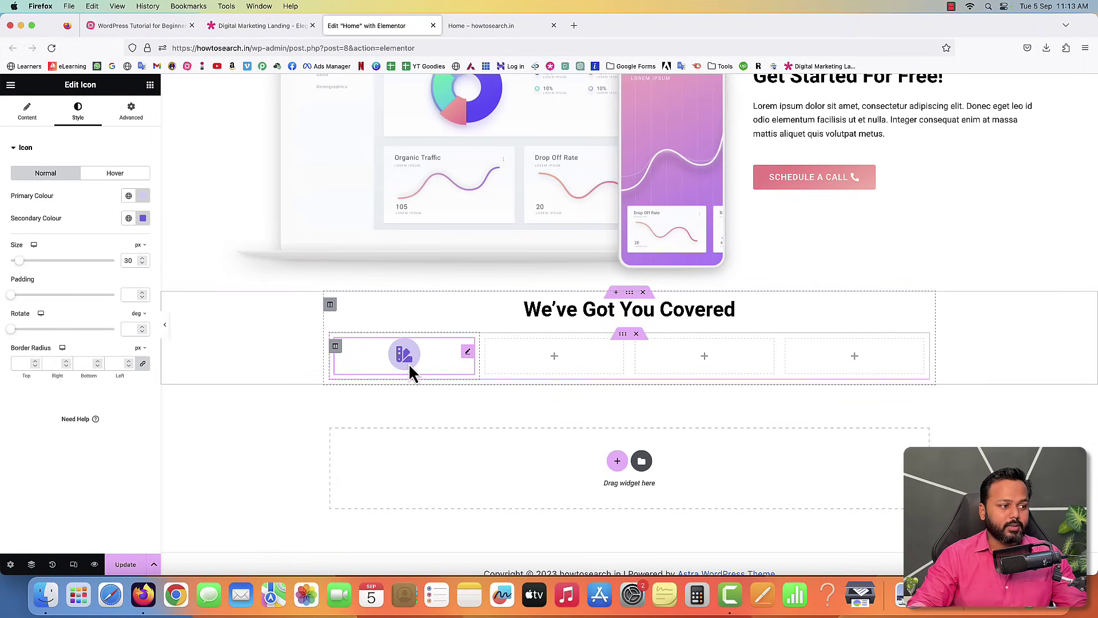
- Compare the hover and normal colour settings and copy the normal purple value
click(116, 175)
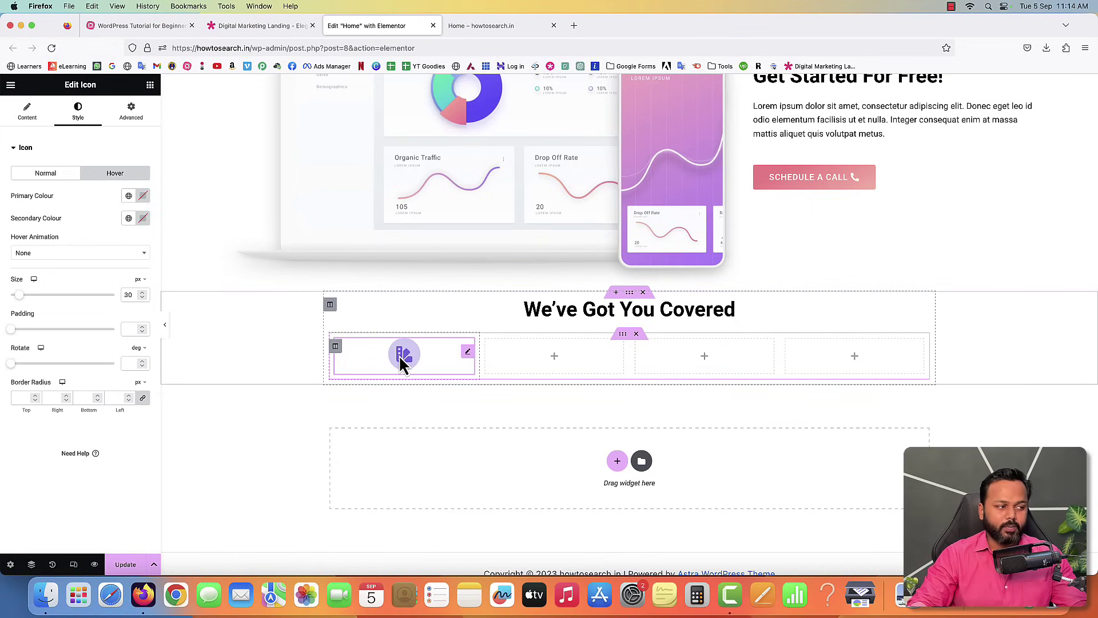
click(45, 173)
click(143, 195)
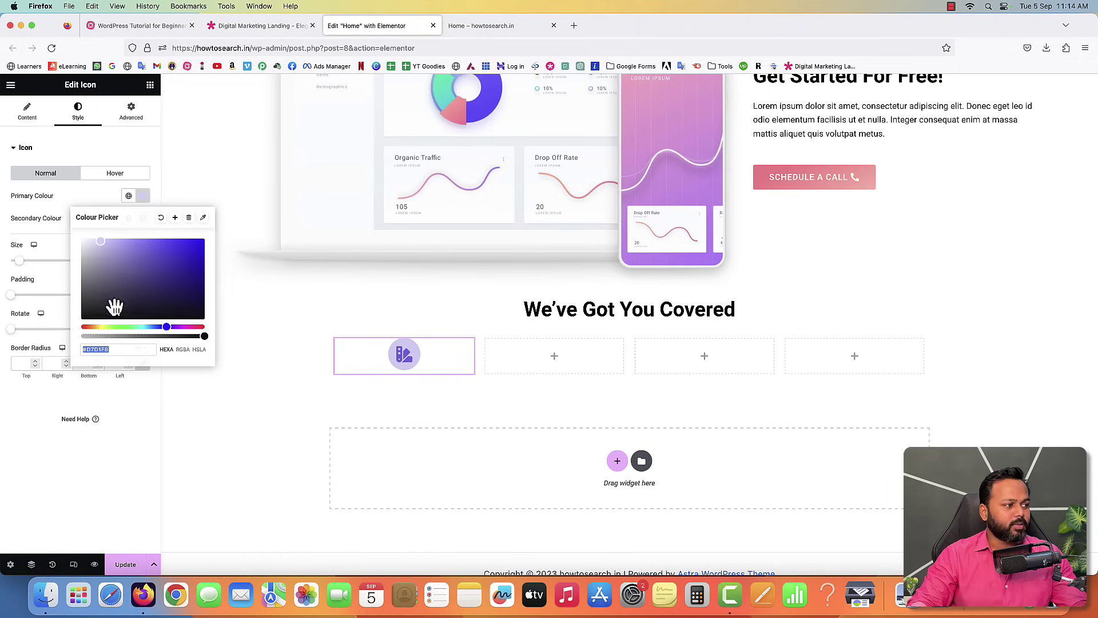
double_click(105, 349)
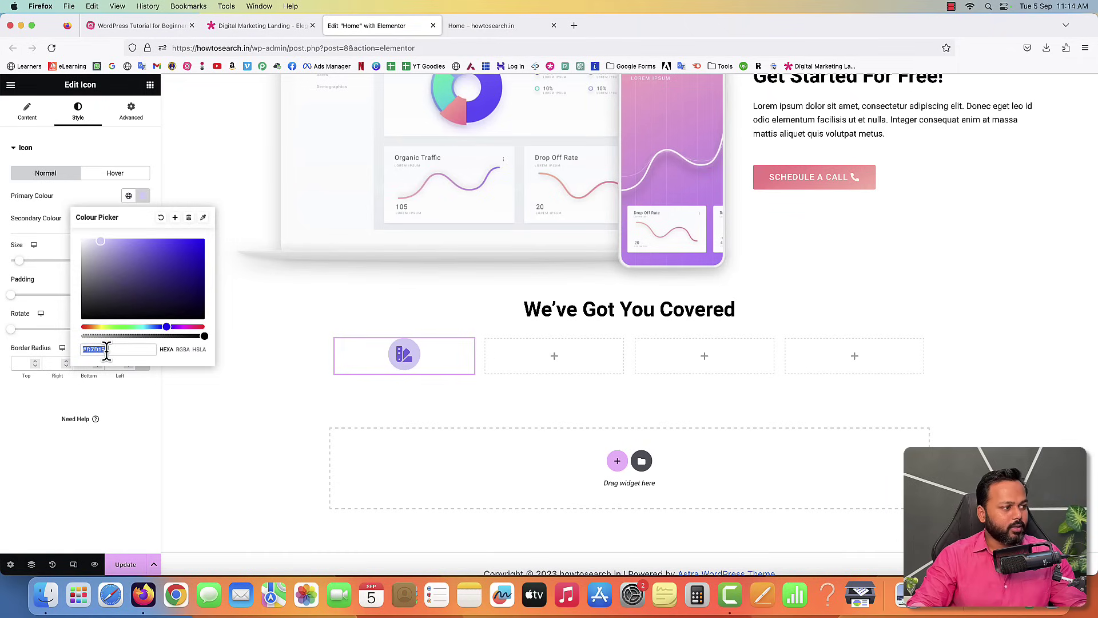
click(26, 202)
click(121, 175)
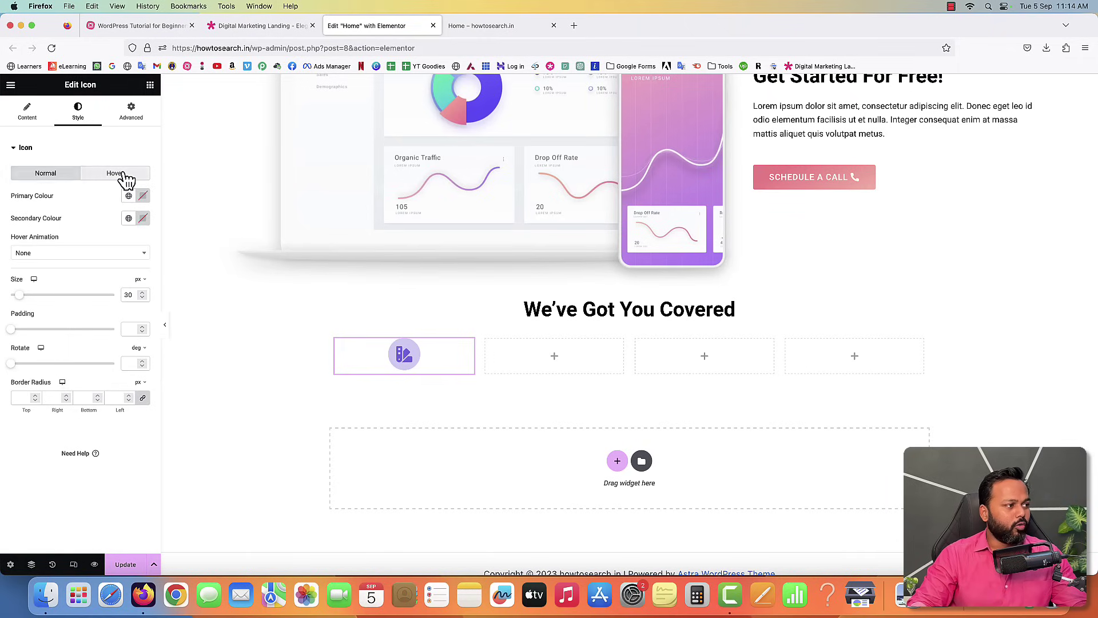
click(143, 219)
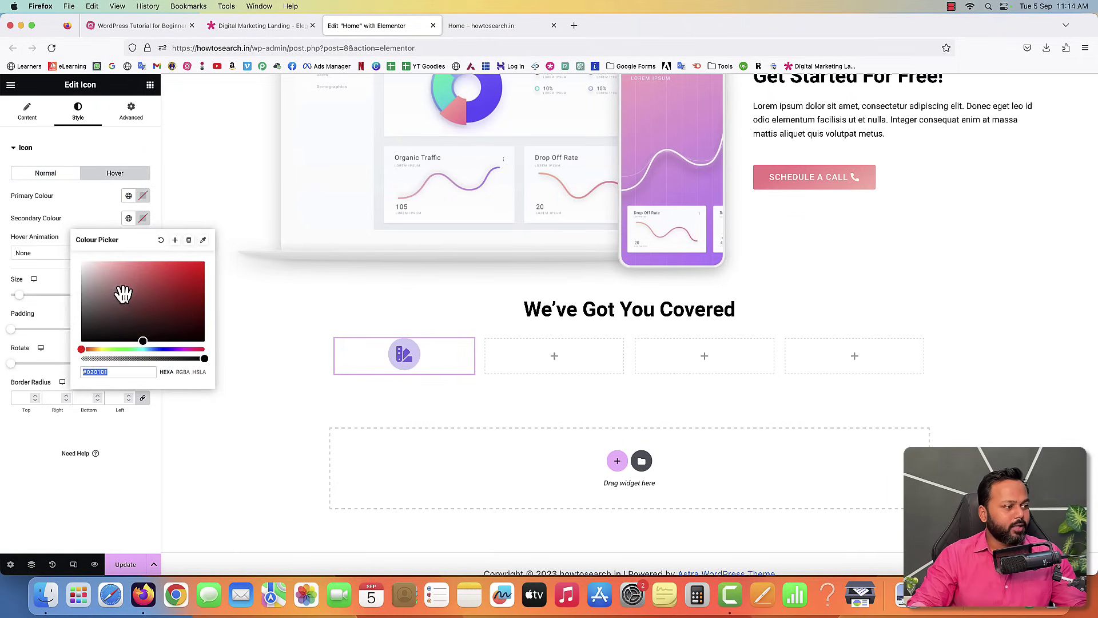
click(76, 210)
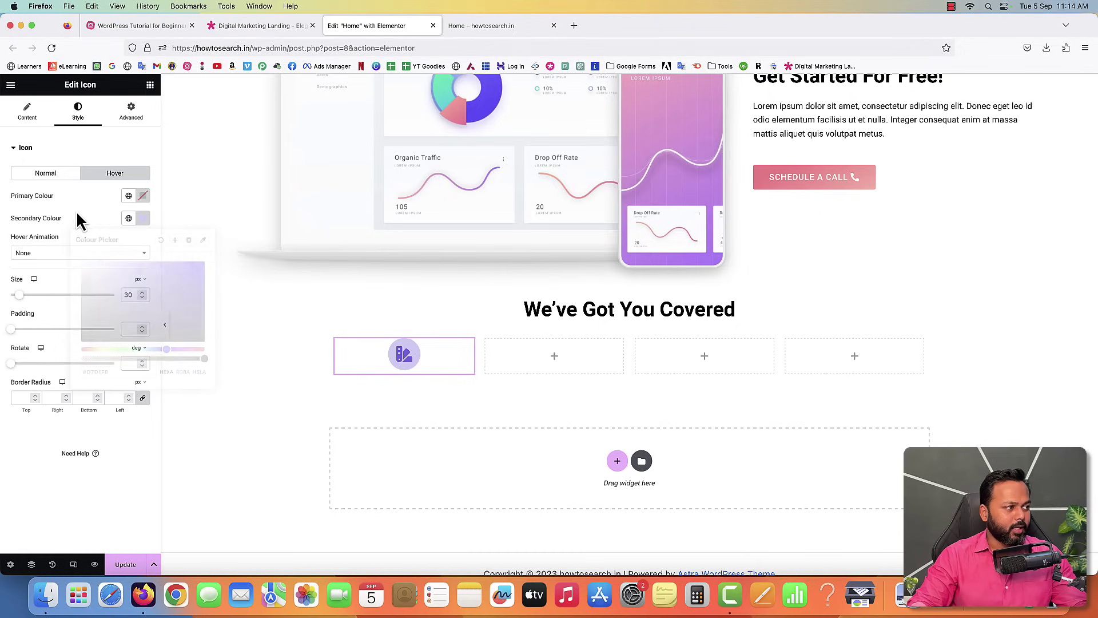
click(45, 172)
click(143, 219)
key(cmd+c)
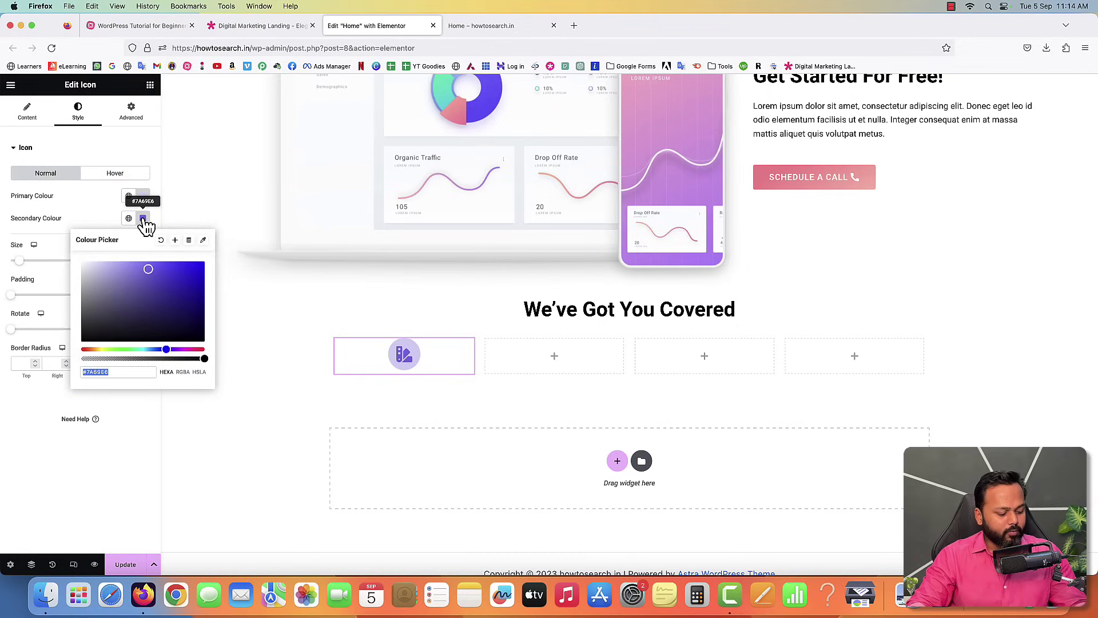
- Set the icon's hover primary colour to the copied purple value
click(111, 173)
click(144, 197)
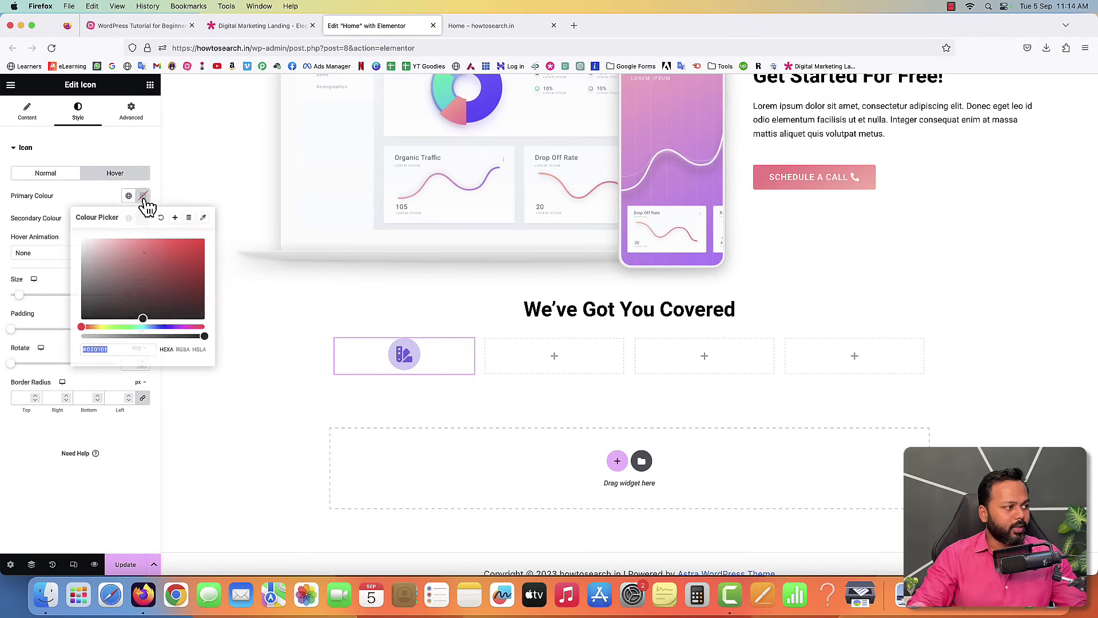
key(cmd+v)
click(114, 175)
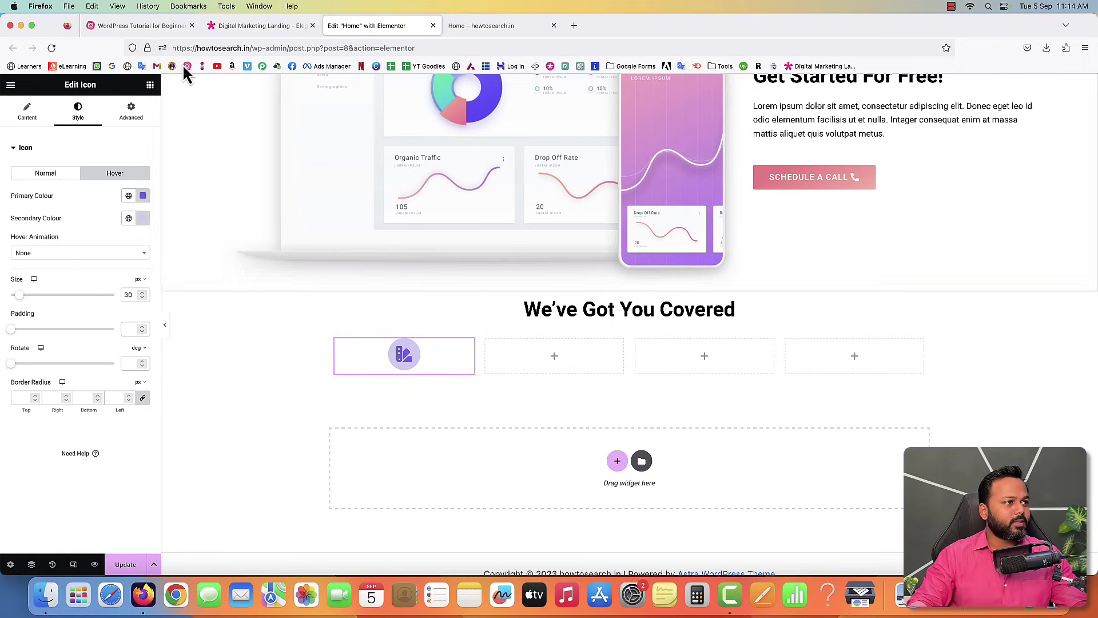
click(235, 26)
- Duplicate the Get Started heading into column one and retitle it 'Brand Design & Strategy'
drag(199, 264, 300, 265)
key(super+c)
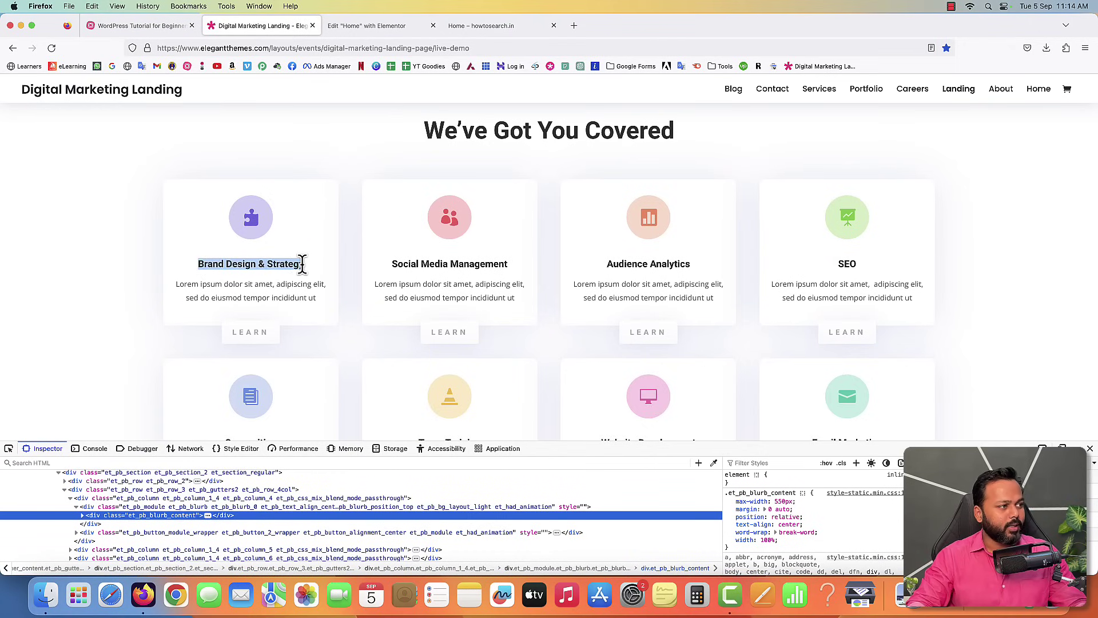
click(409, 28)
scroll(795, 143, up, 1)
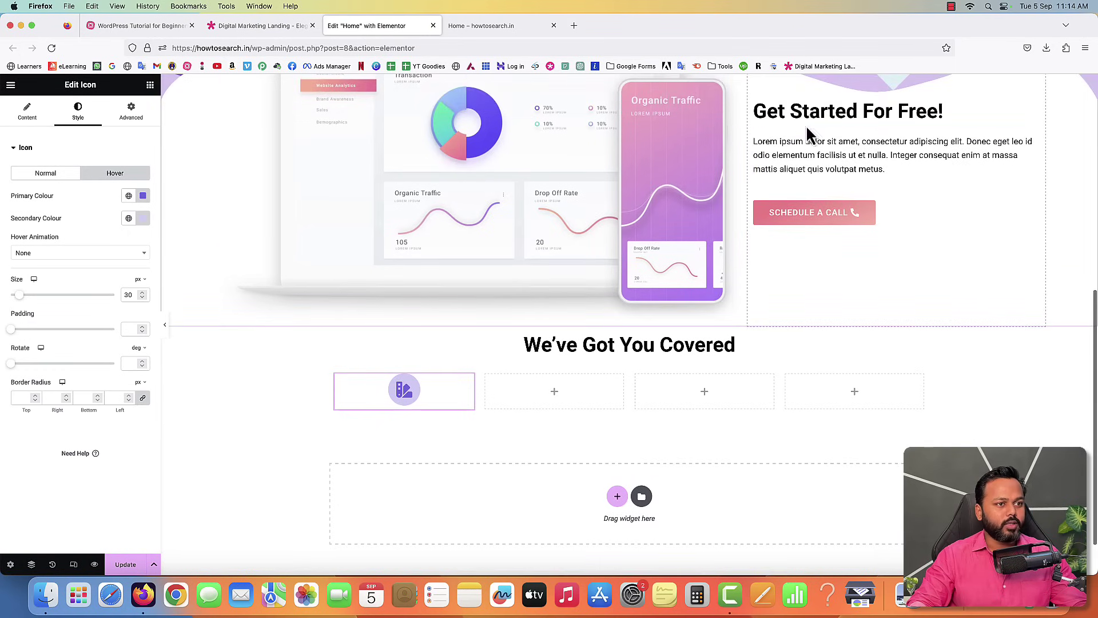
right_click(807, 115)
click(831, 137)
drag(1032, 130, 391, 396)
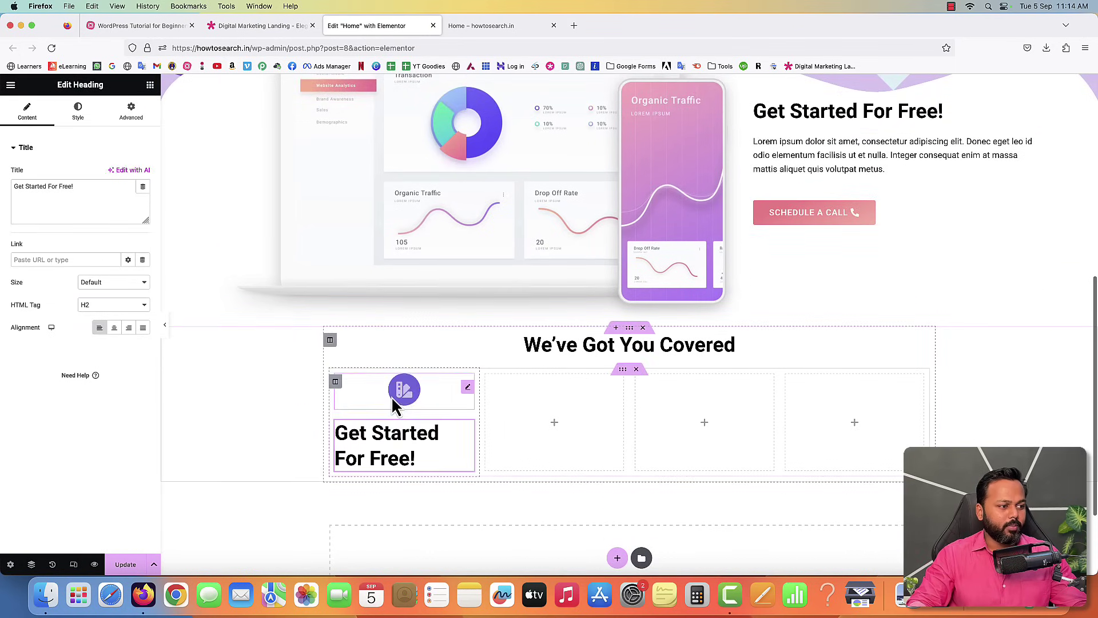
drag(73, 186, 13, 194)
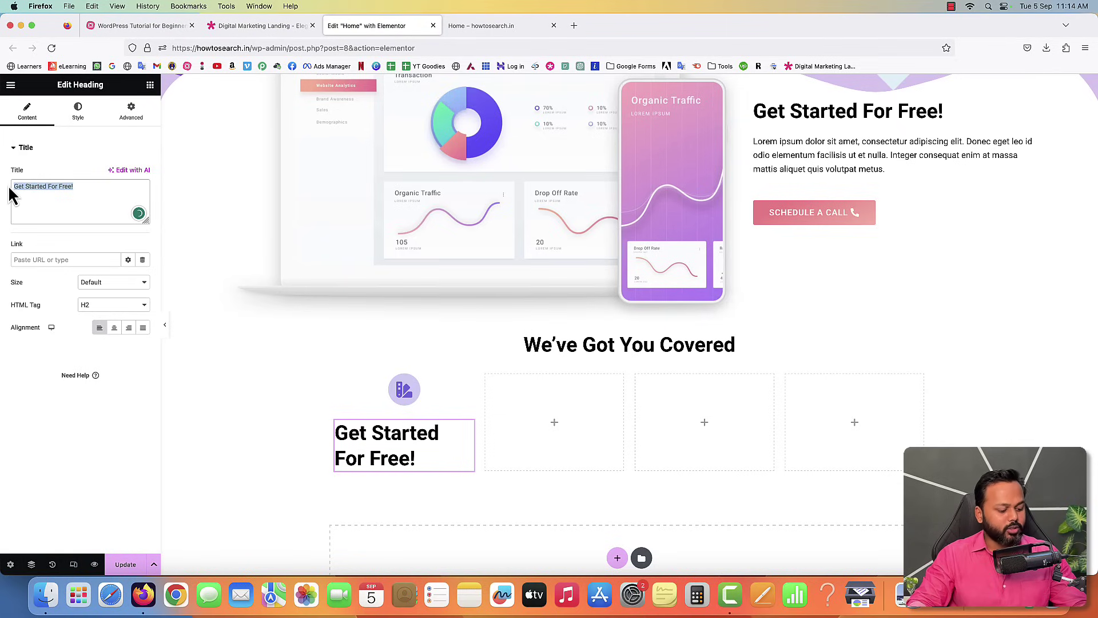
key(super+v)
- Shrink the heading's font size to 20 and centre it
click(77, 111)
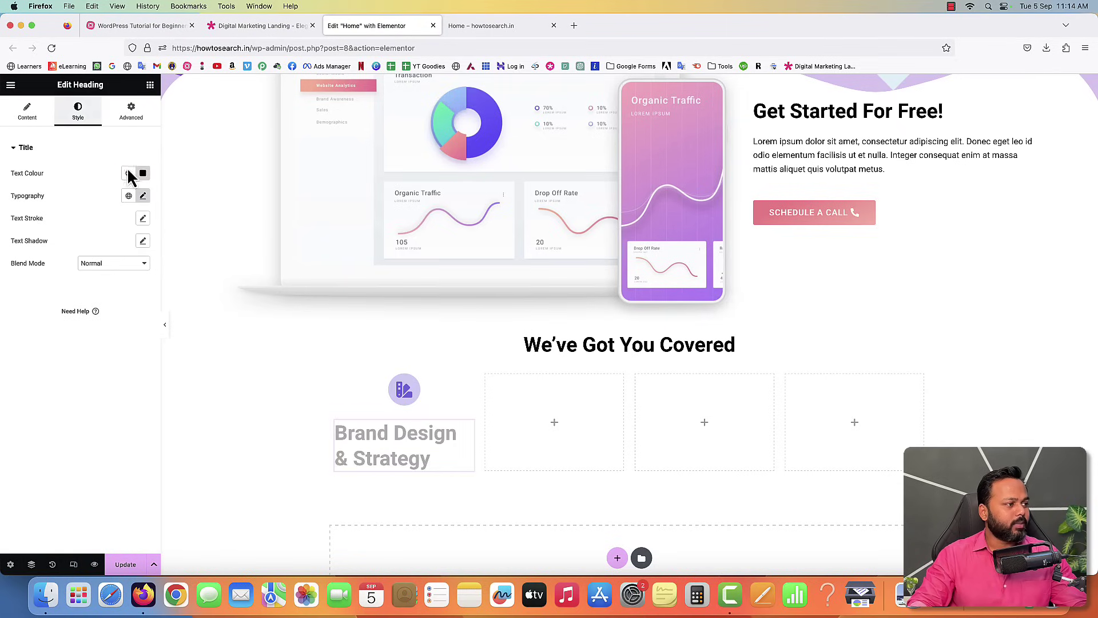
click(143, 196)
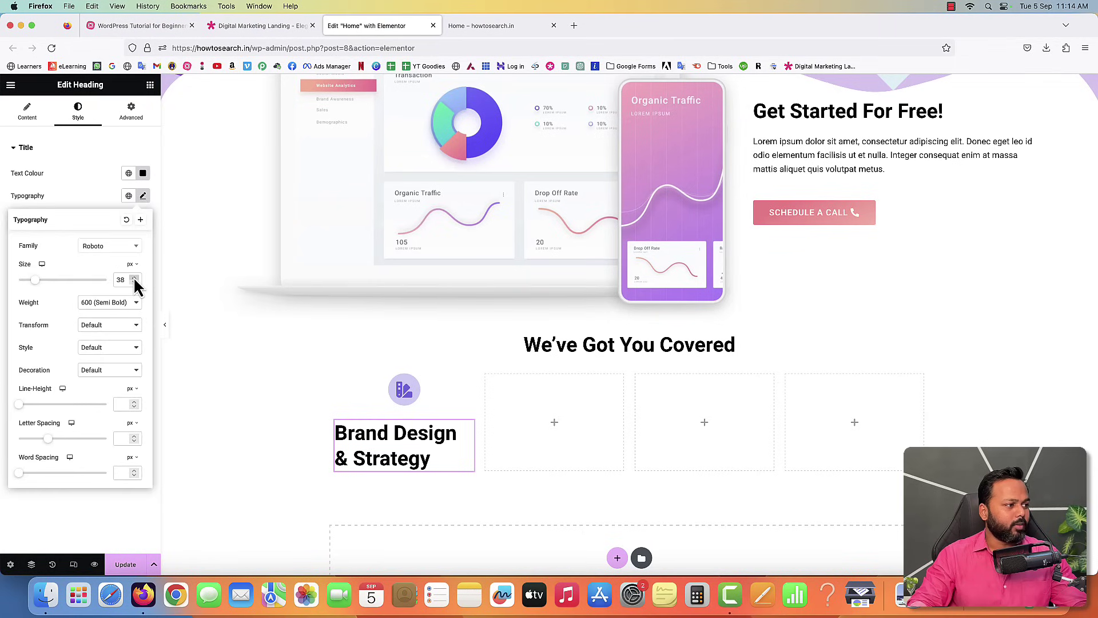
drag(135, 282, 134, 282)
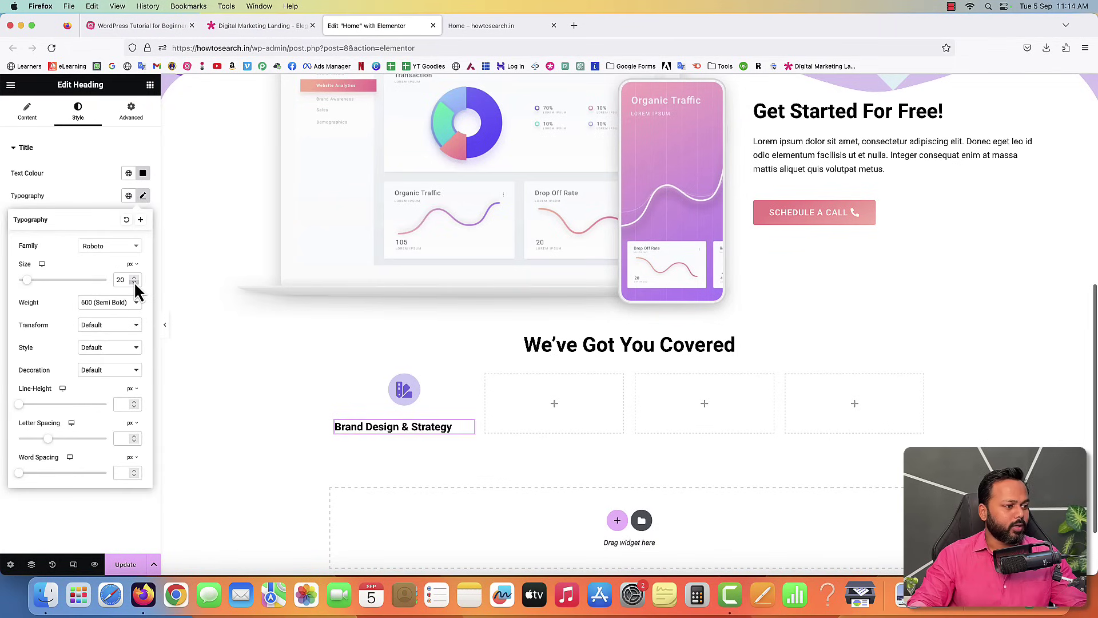
click(84, 195)
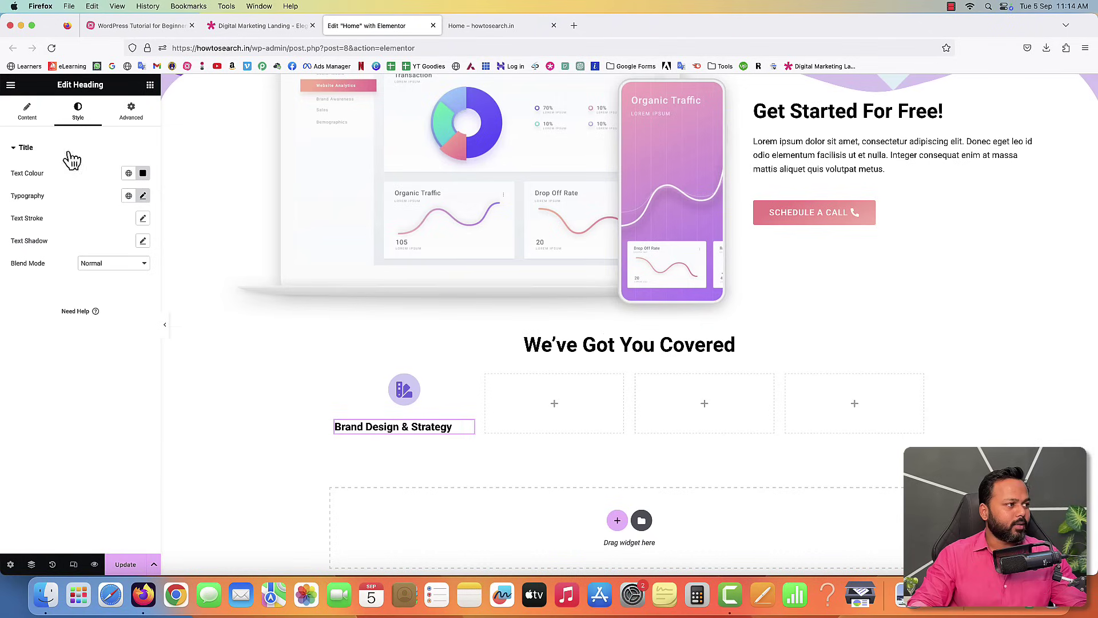
click(28, 115)
click(115, 331)
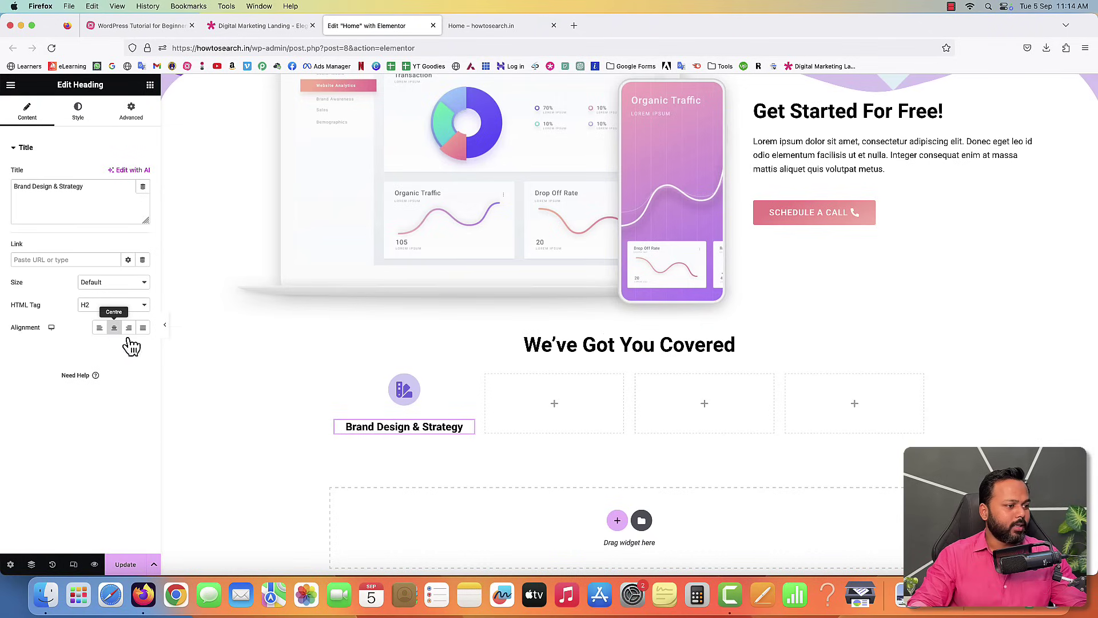
- Reduce the heading's font size further to 17
click(77, 115)
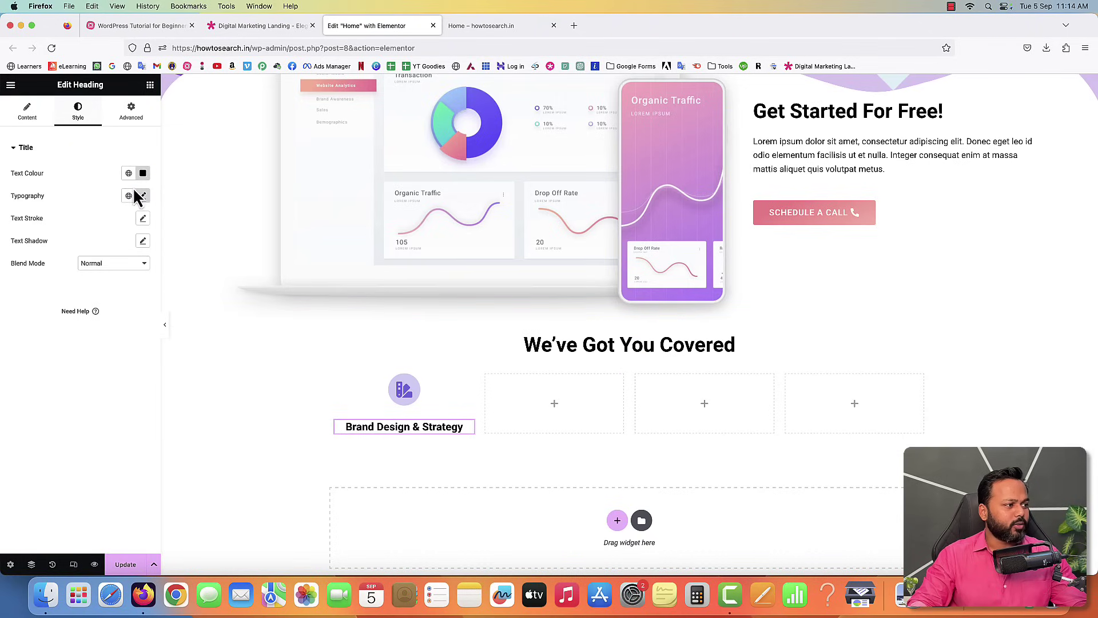
click(143, 196)
click(134, 282)
click(134, 282)
click(133, 281)
click(260, 26)
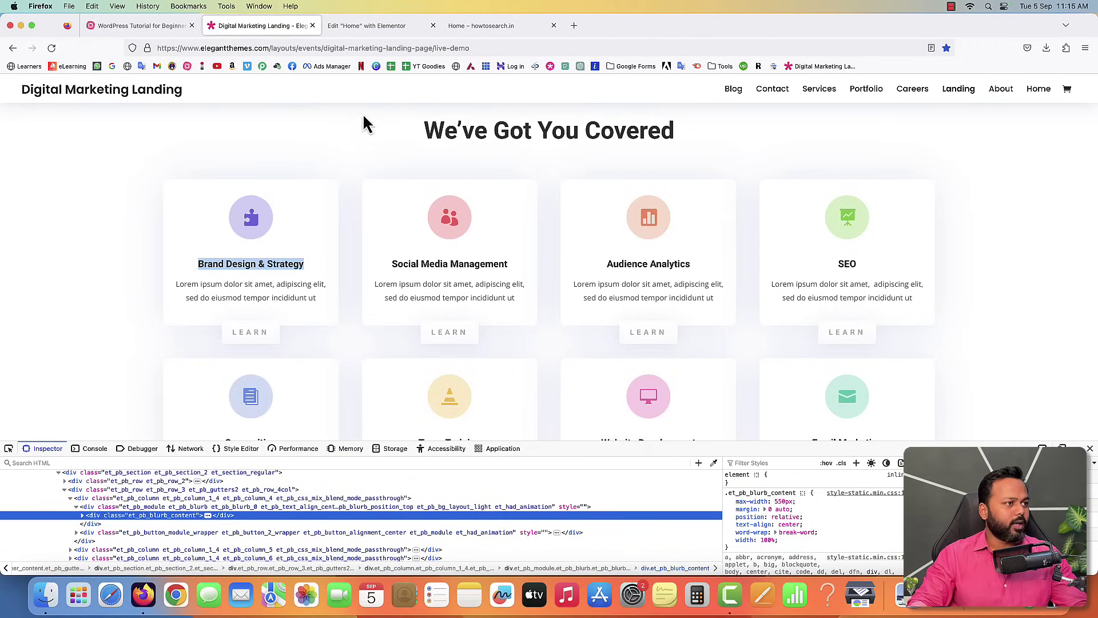
- Duplicate the Get Started paragraph into column one and trim it to one sentence
click(343, 25)
right_click(836, 151)
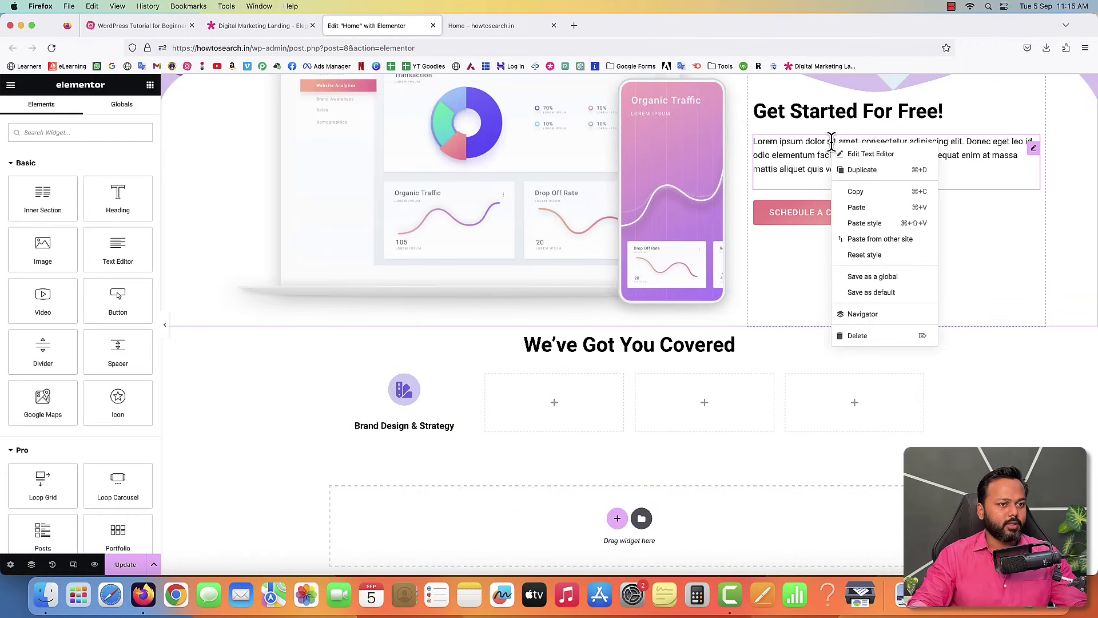
click(862, 170)
drag(980, 184, 395, 446)
drag(127, 320, 143, 412)
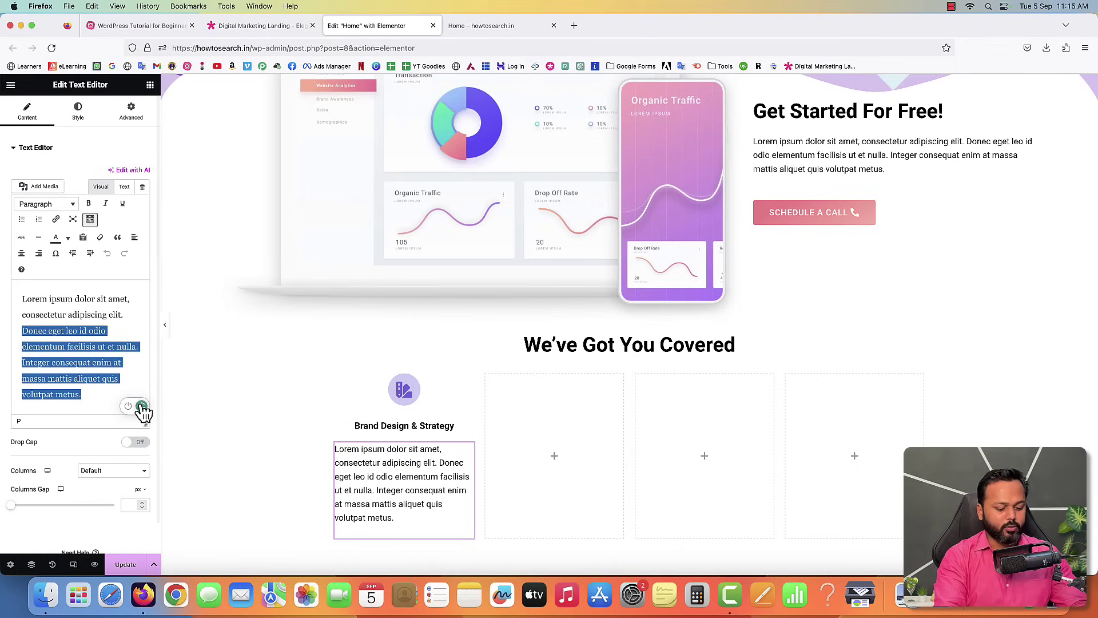
key(BackSpace)
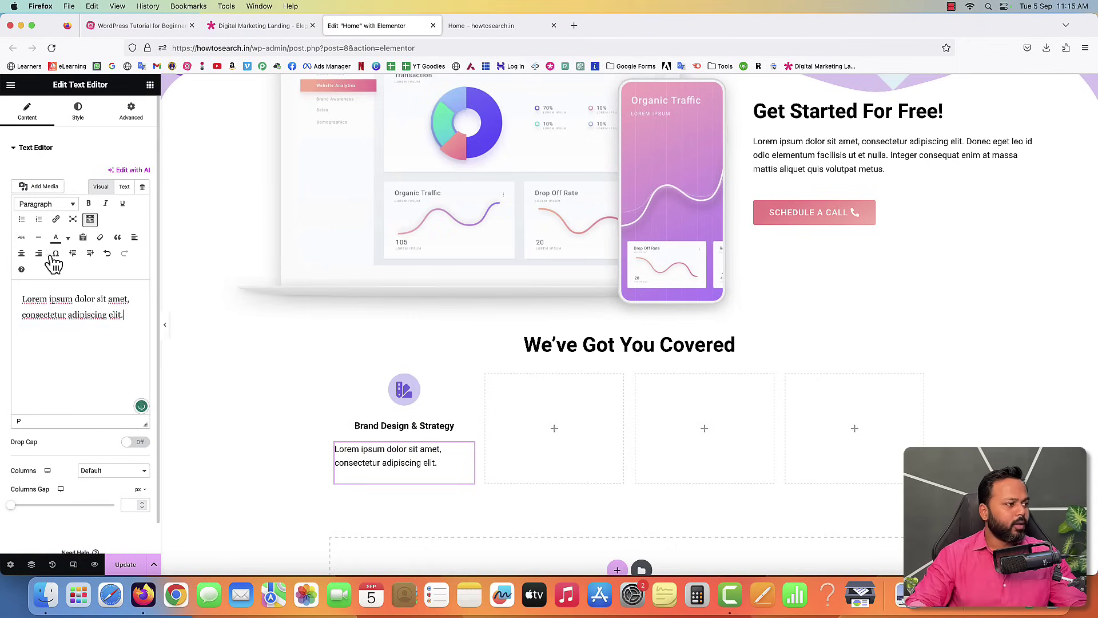
- Centre the paragraph text and compare it with the demo
click(78, 110)
click(113, 173)
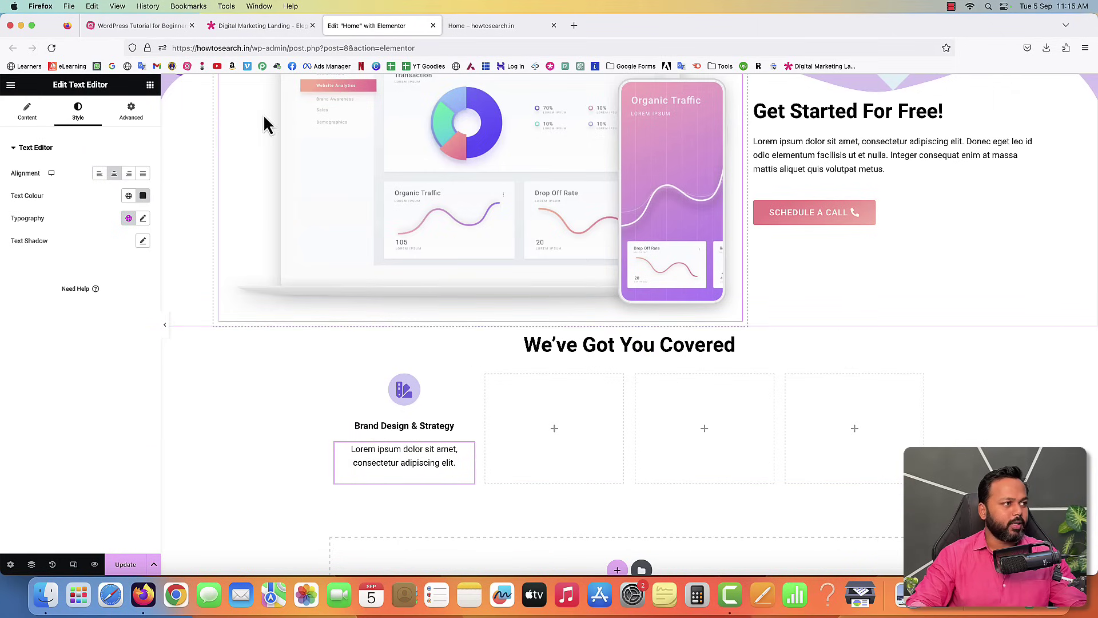
click(258, 26)
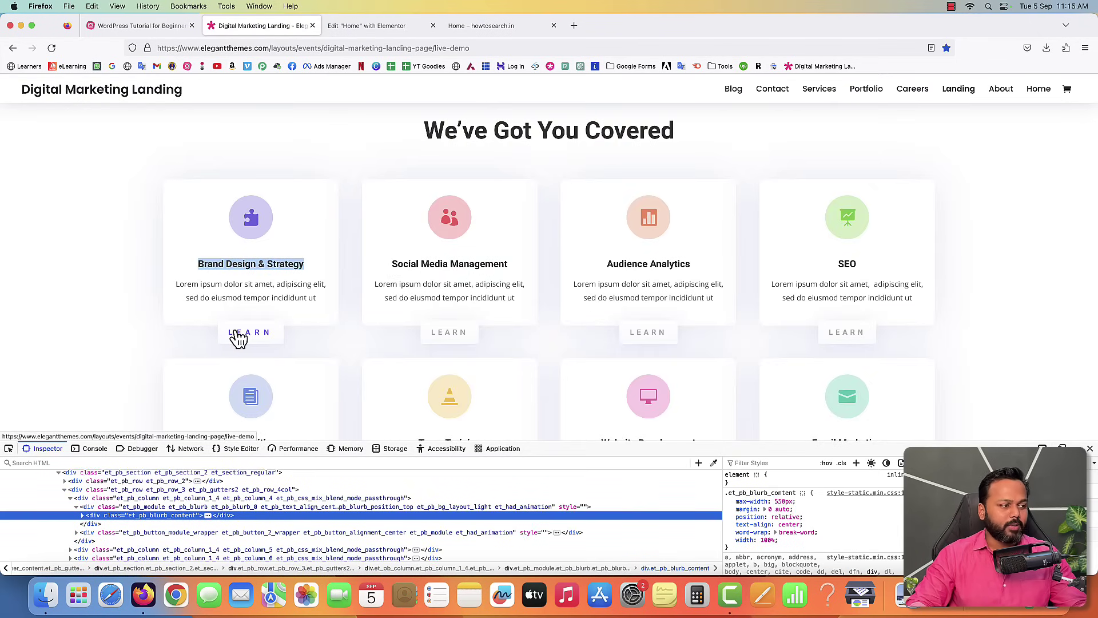
click(134, 238)
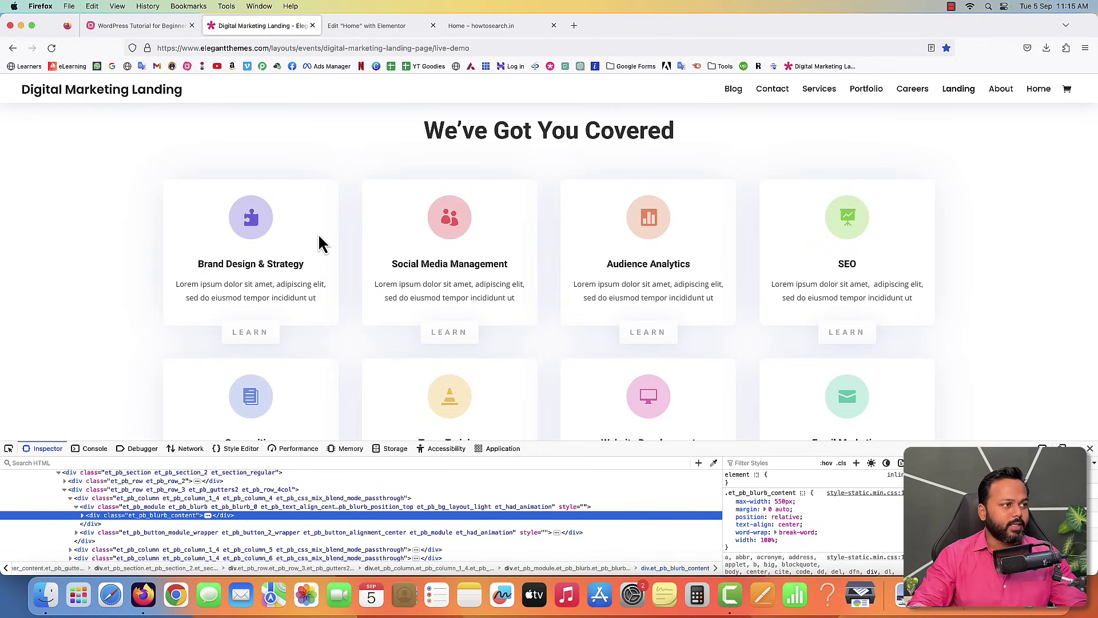
click(351, 26)
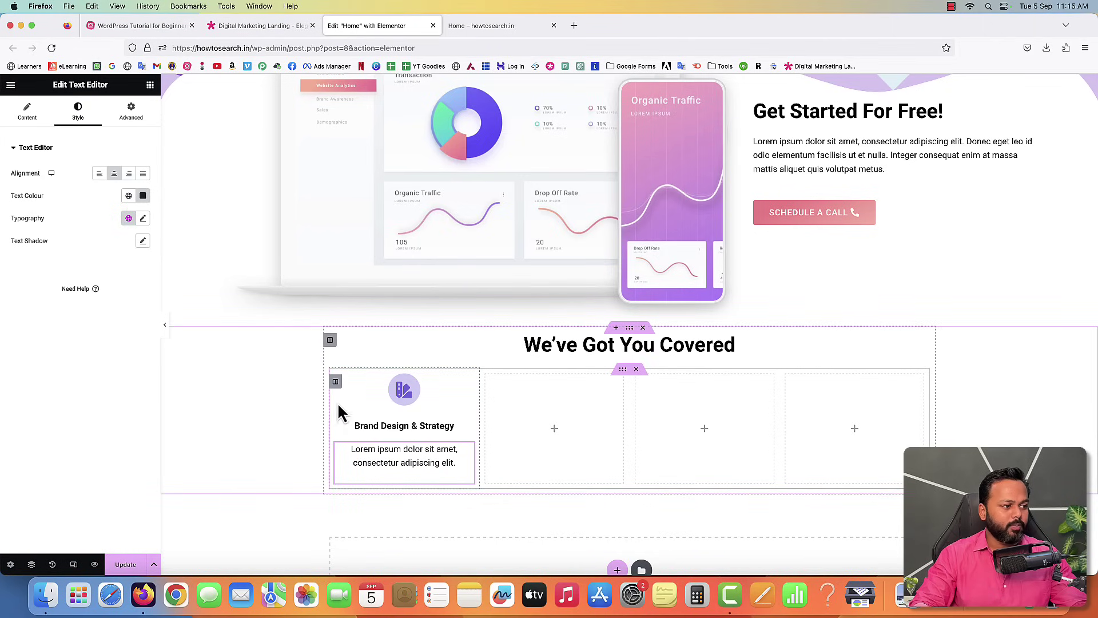
- Give the first services column a solid white background, checking the demo card colour
click(335, 382)
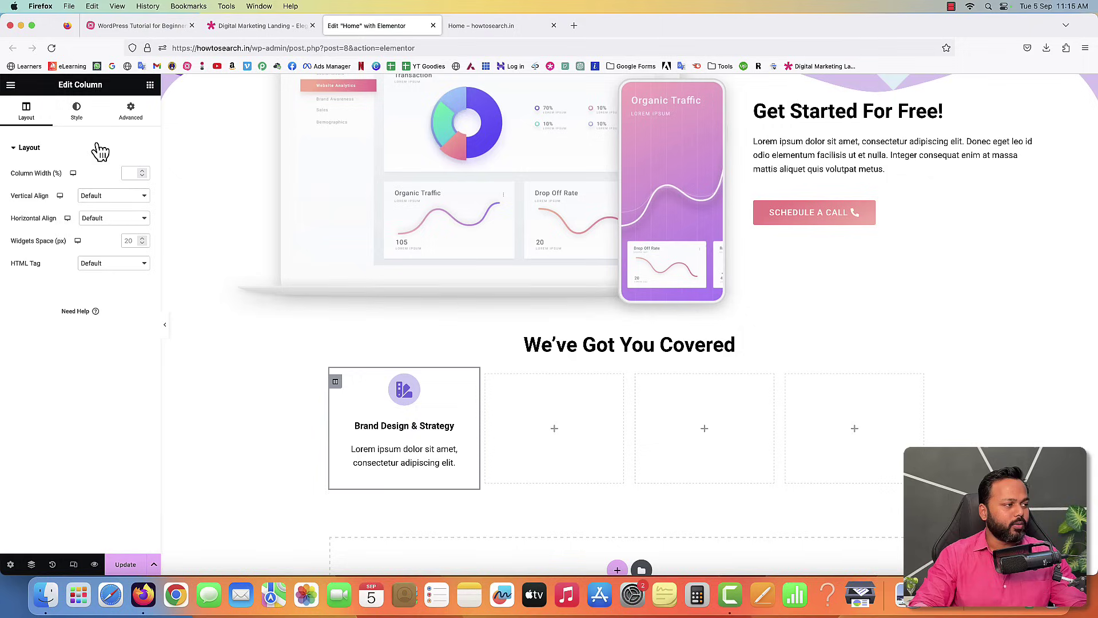
click(77, 110)
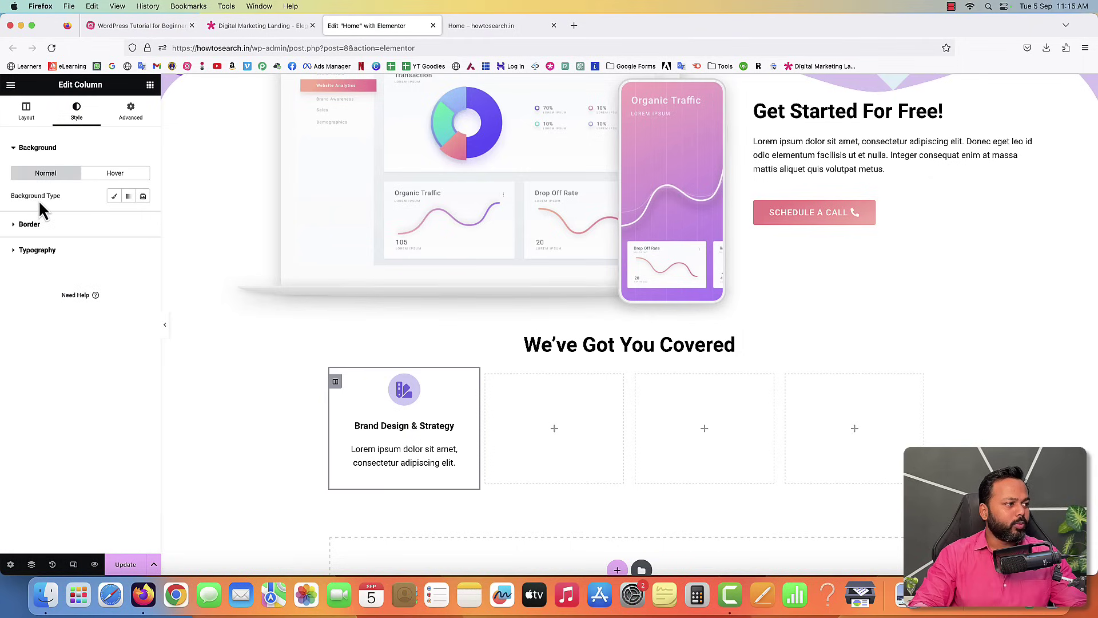
click(113, 200)
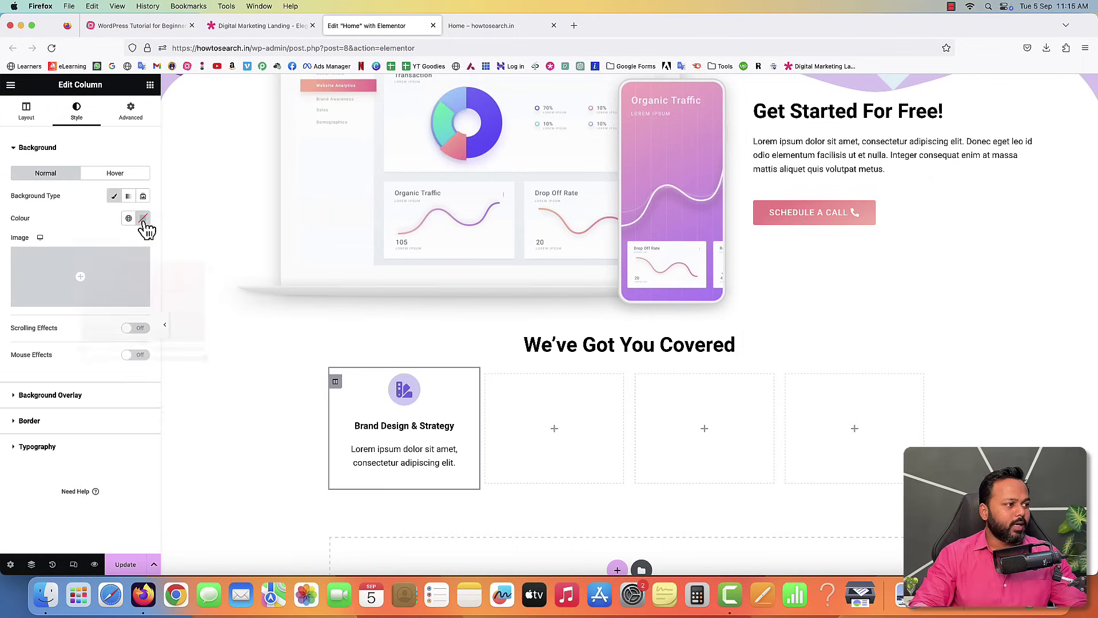
click(143, 217)
drag(122, 333, 70, 259)
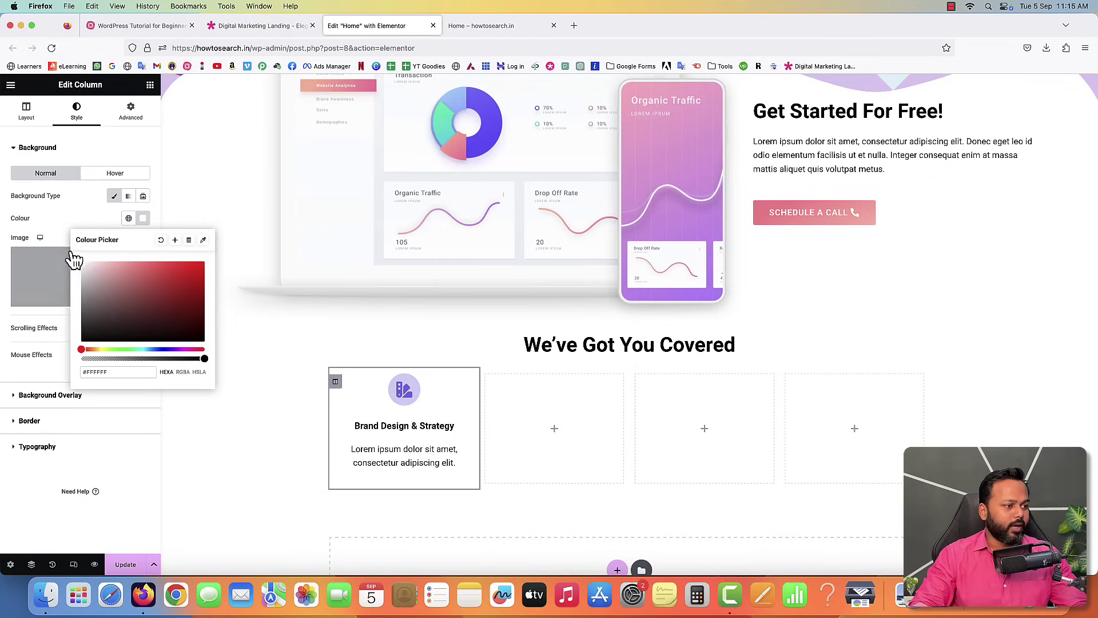
click(30, 371)
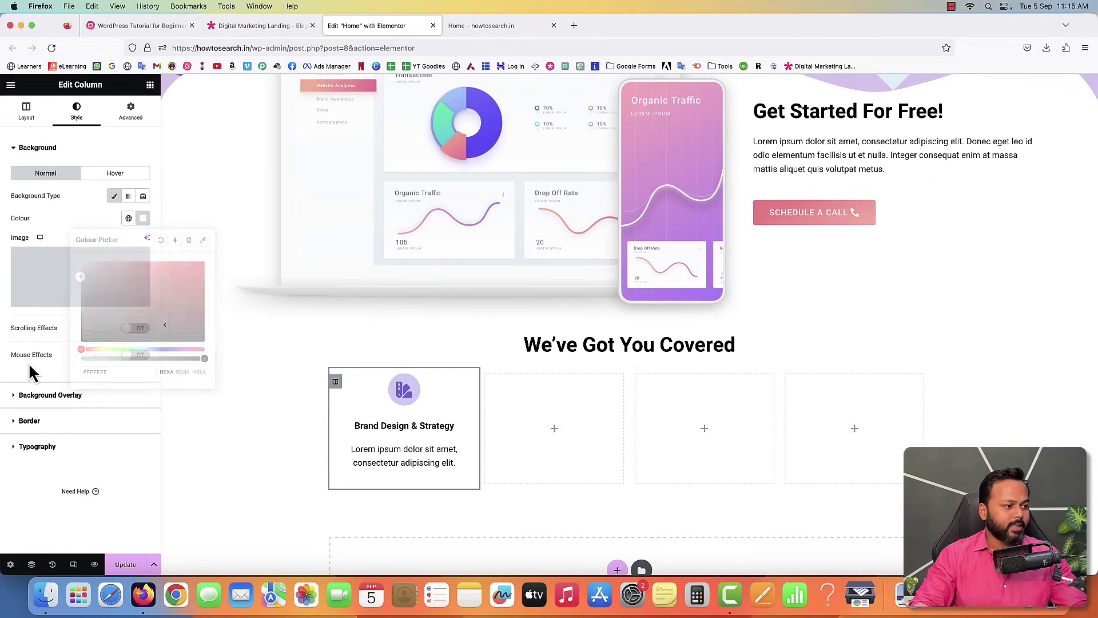
click(144, 219)
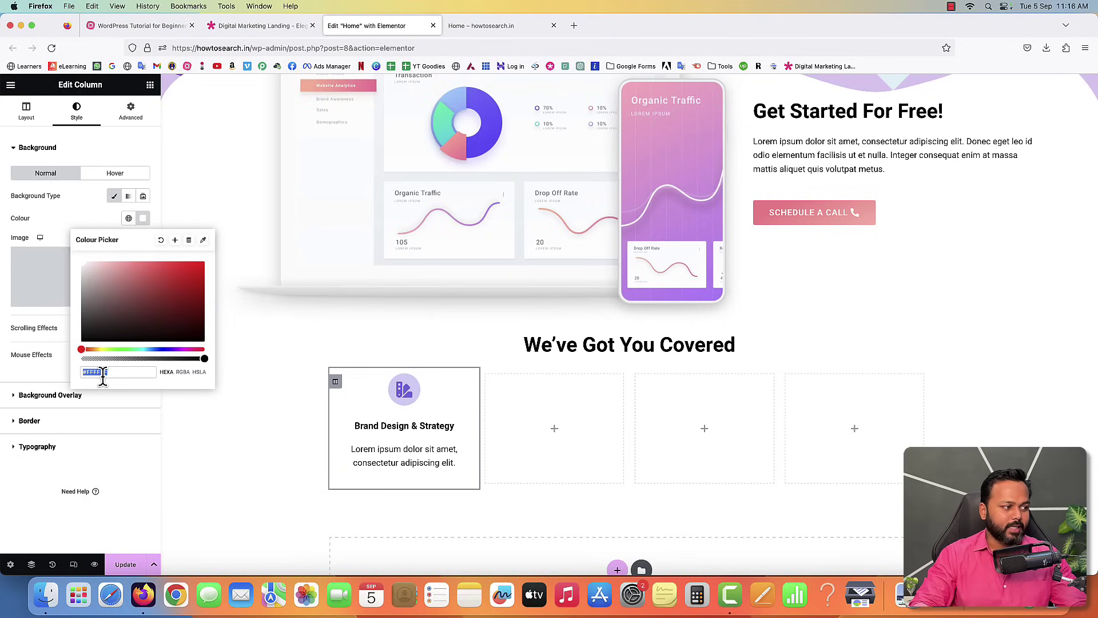
click(112, 476)
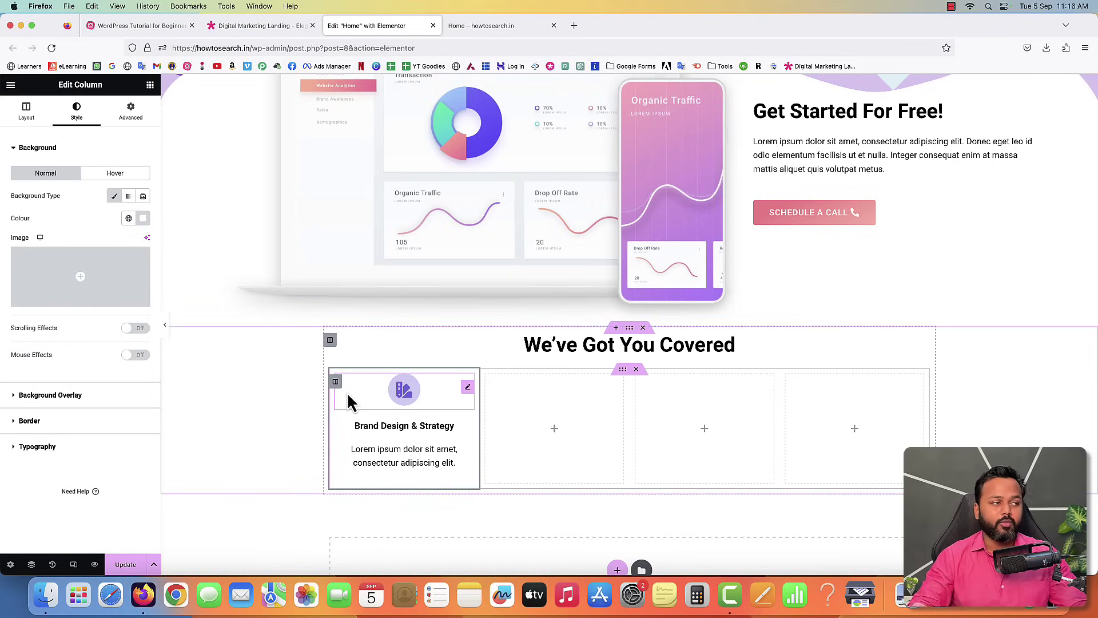
click(268, 26)
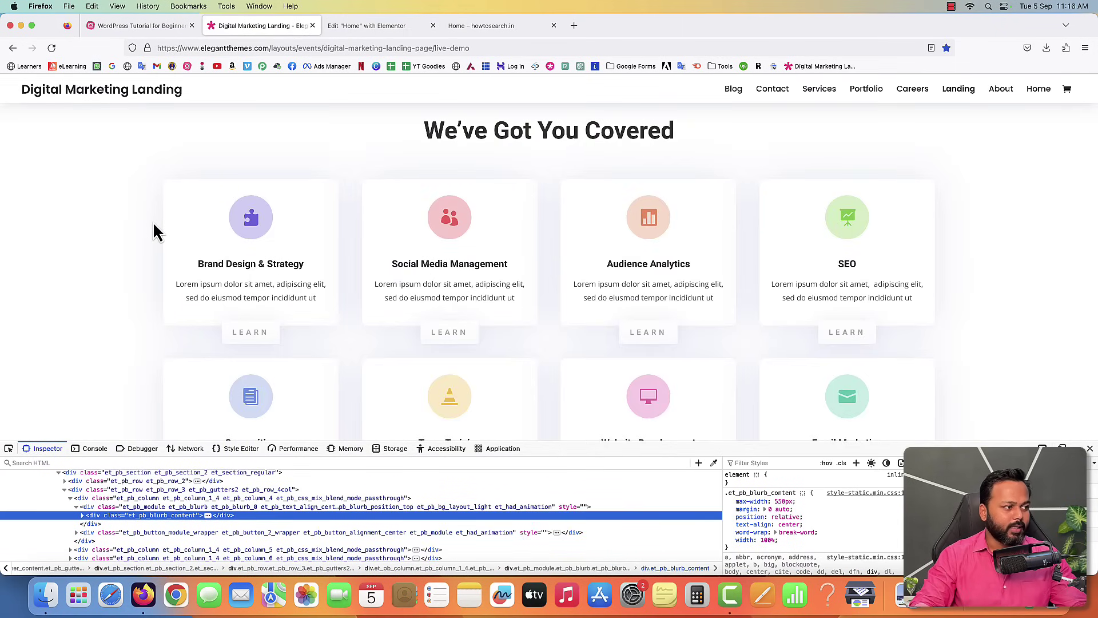
click(713, 463)
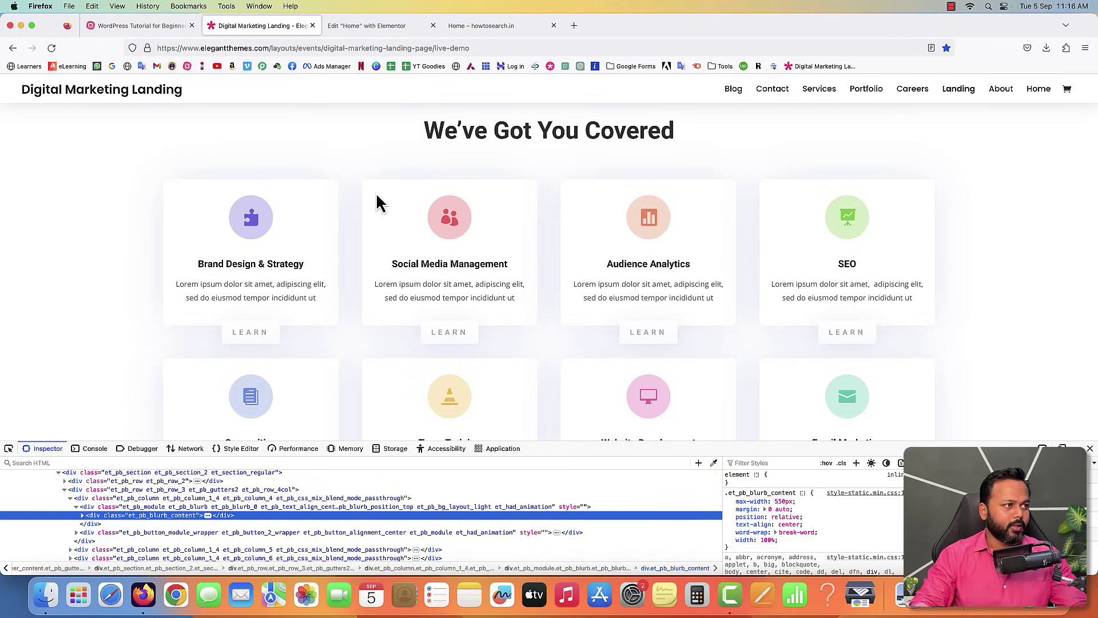
key(ctrl+Tab)
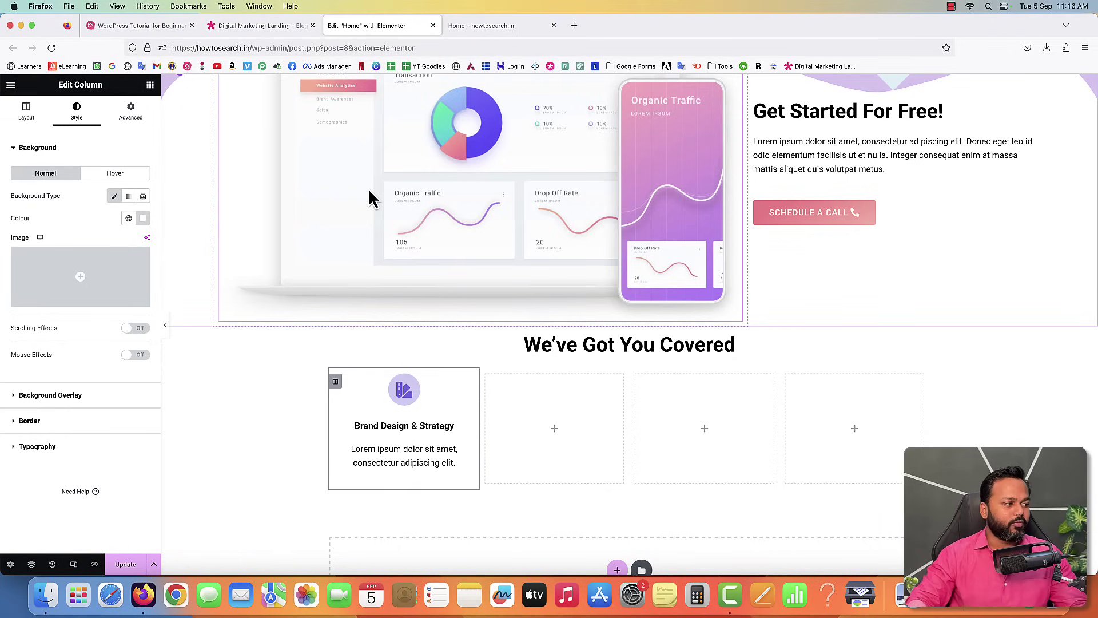
- Add a lavender #eff0fa box shadow to the card with spread 55 and blur 52
click(29, 421)
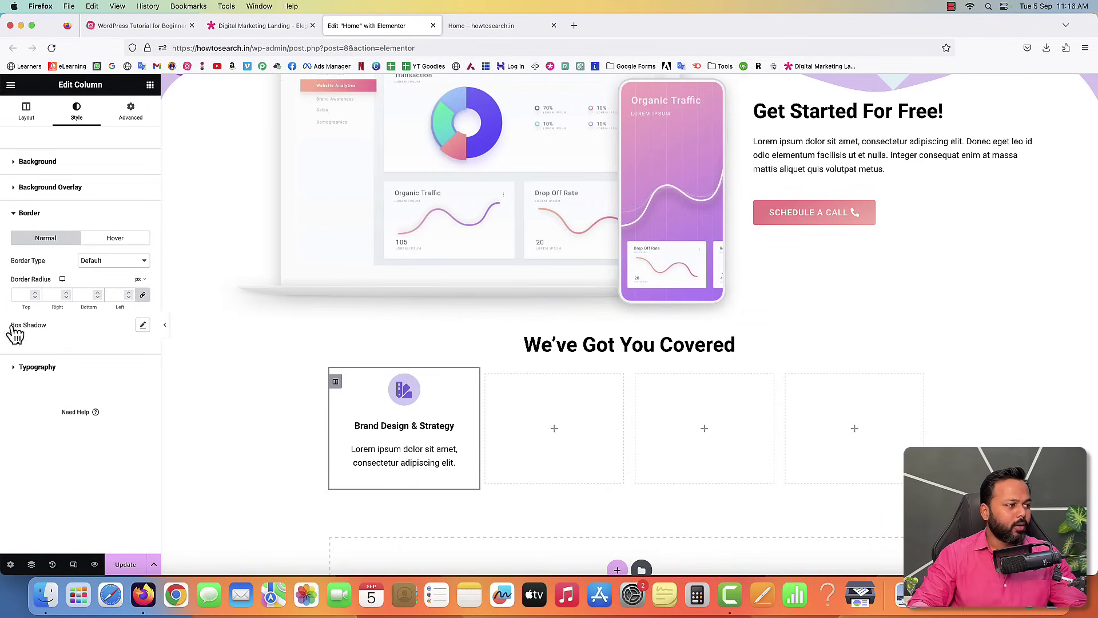
click(143, 326)
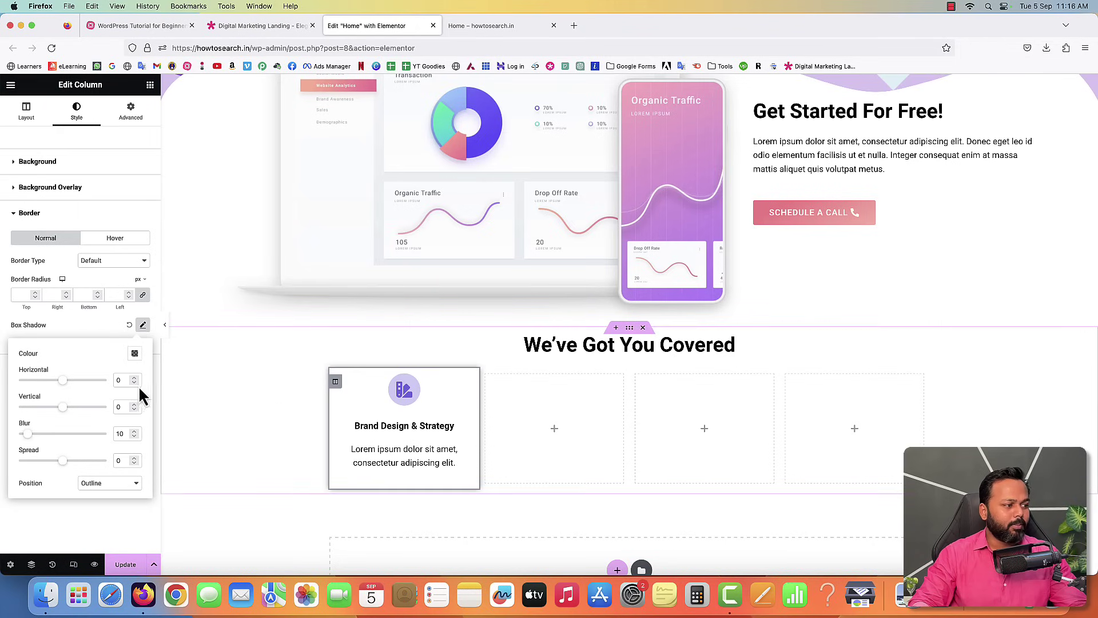
click(135, 354)
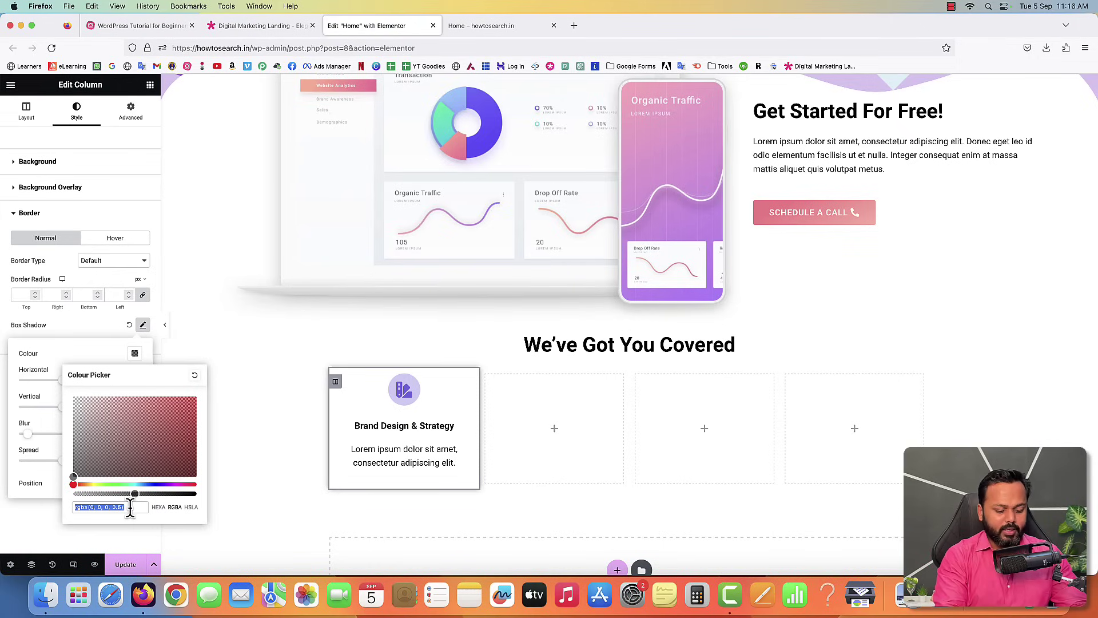
key(BackSpace)
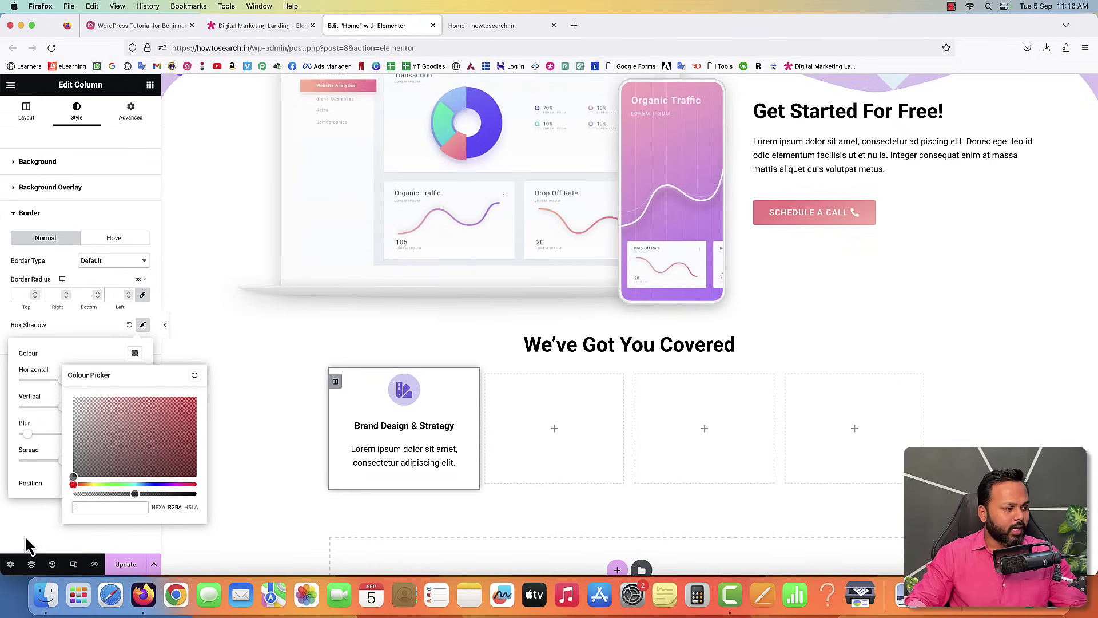
drag(109, 507, 76, 507)
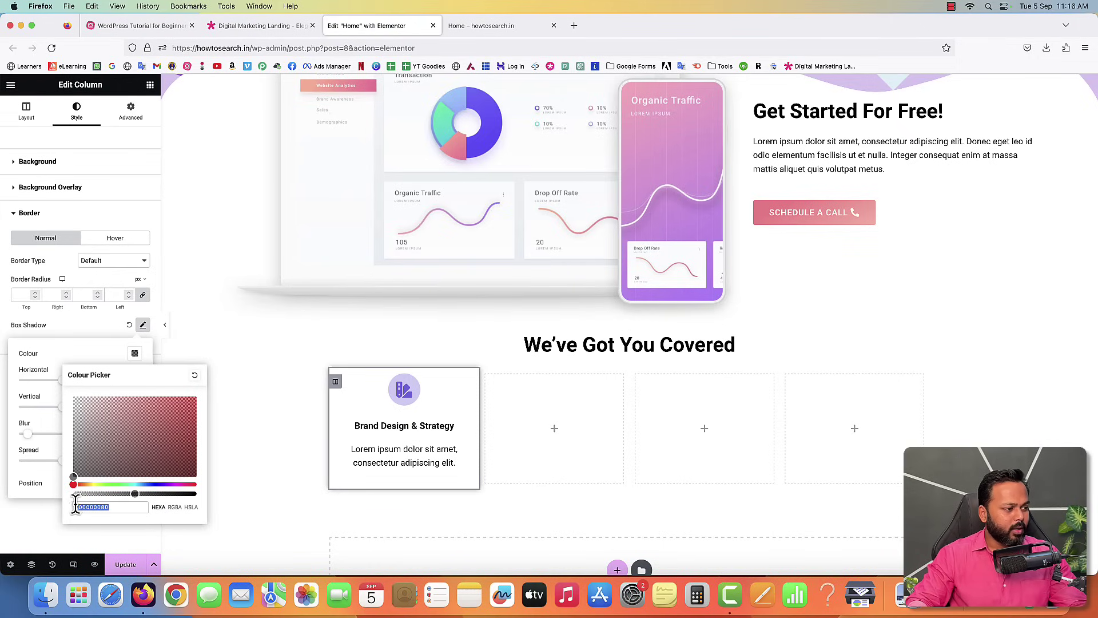
text(#eff0fa)
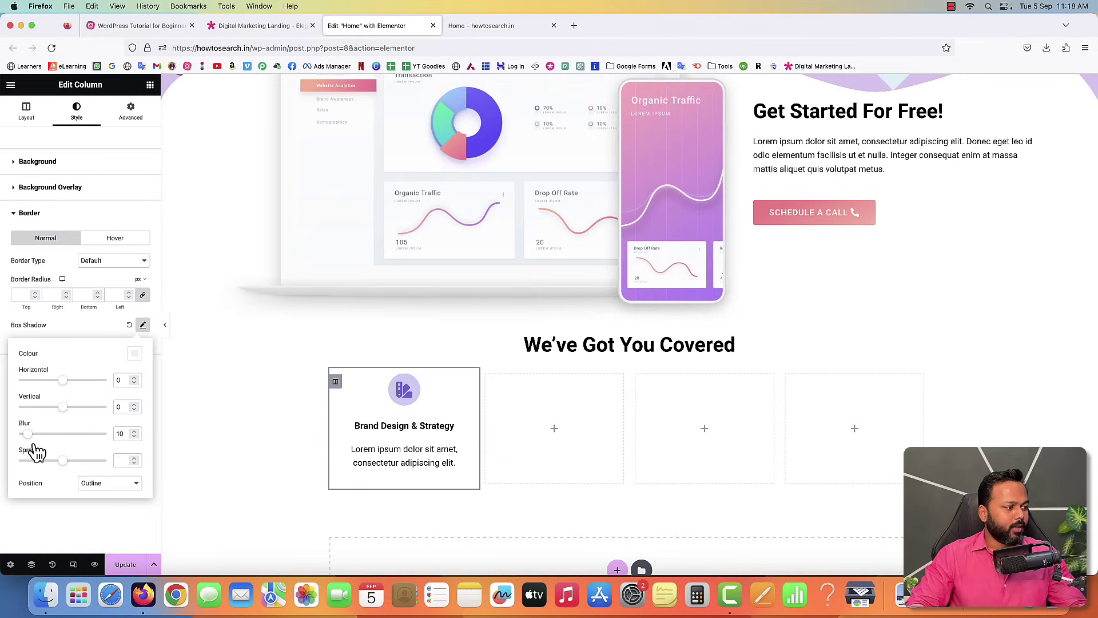
drag(68, 465, 83, 466)
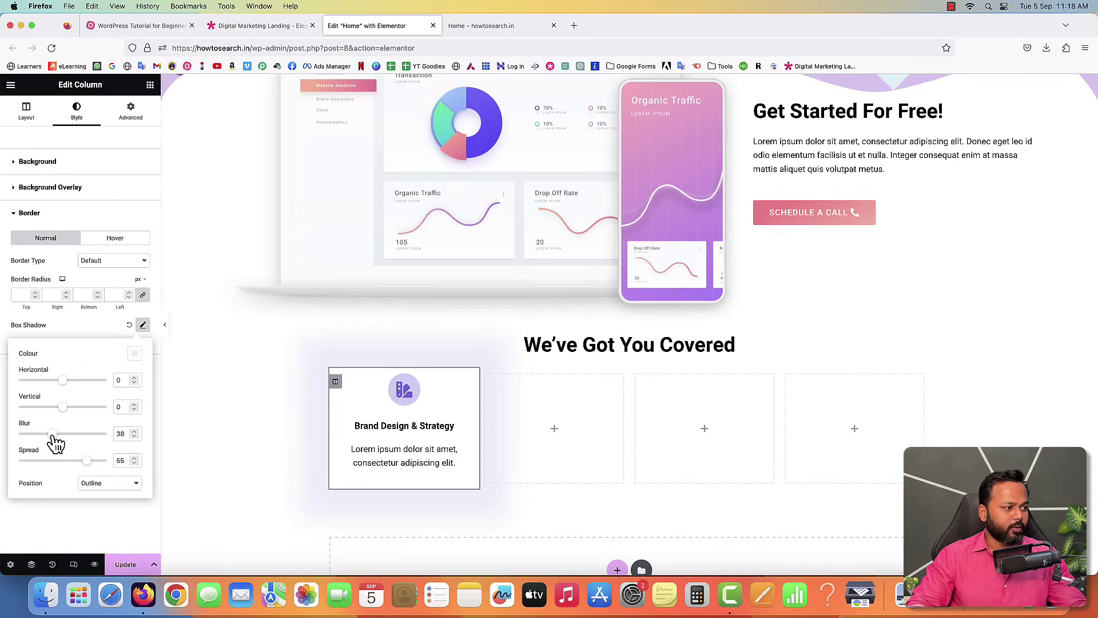
drag(36, 435, 26, 434)
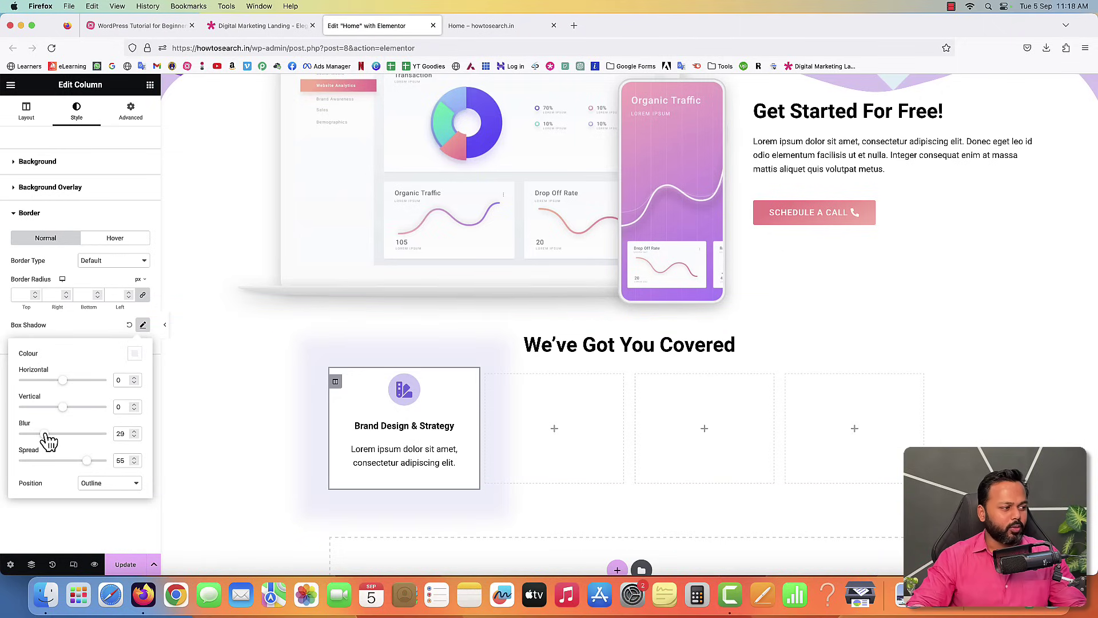
drag(48, 441, 69, 444)
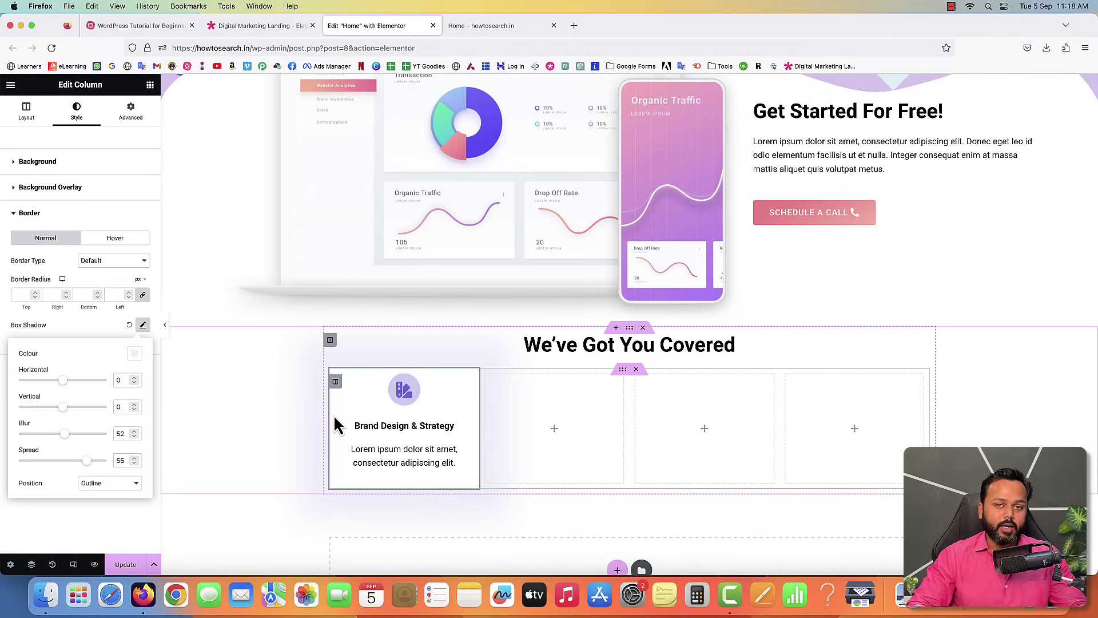
click(246, 394)
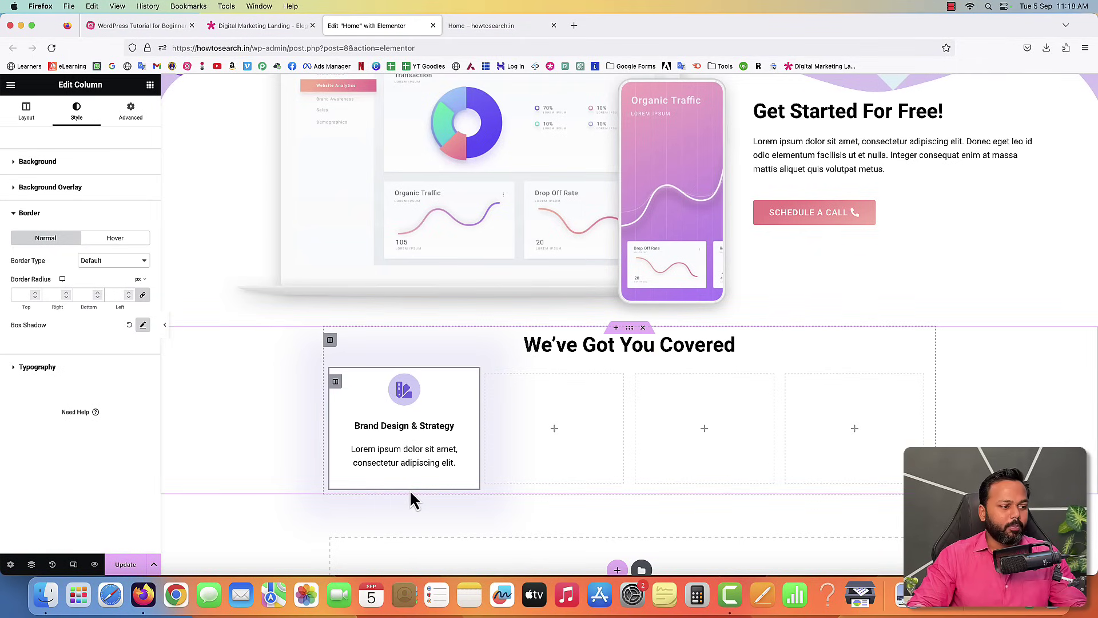
click(272, 25)
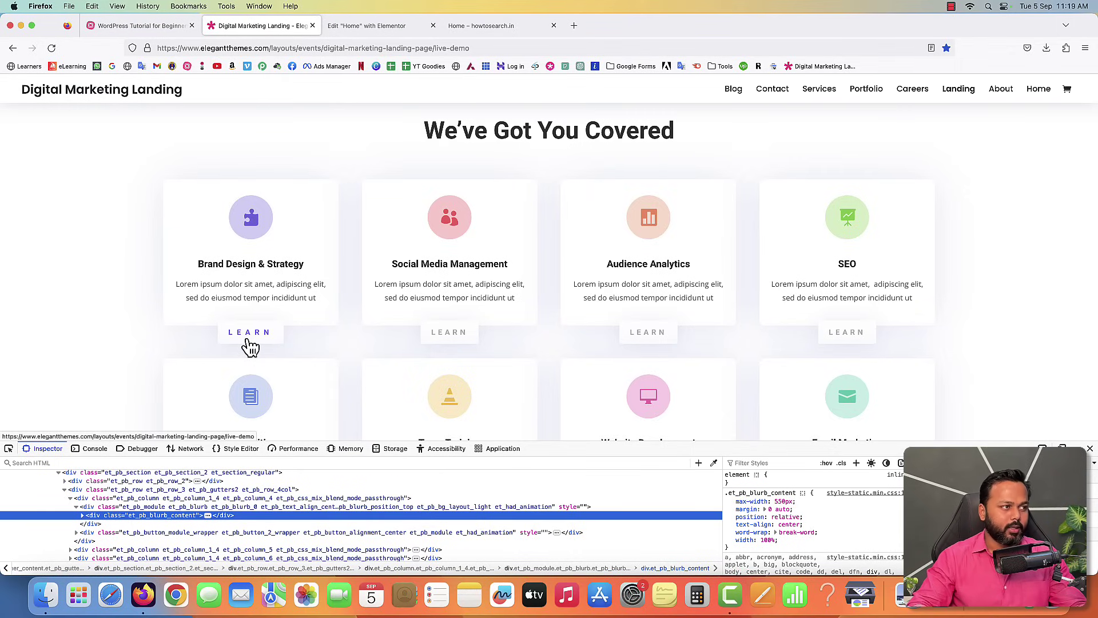
- Duplicate the SCHEDULE A CALL button into the card and relabel it LEARN MORE
click(363, 26)
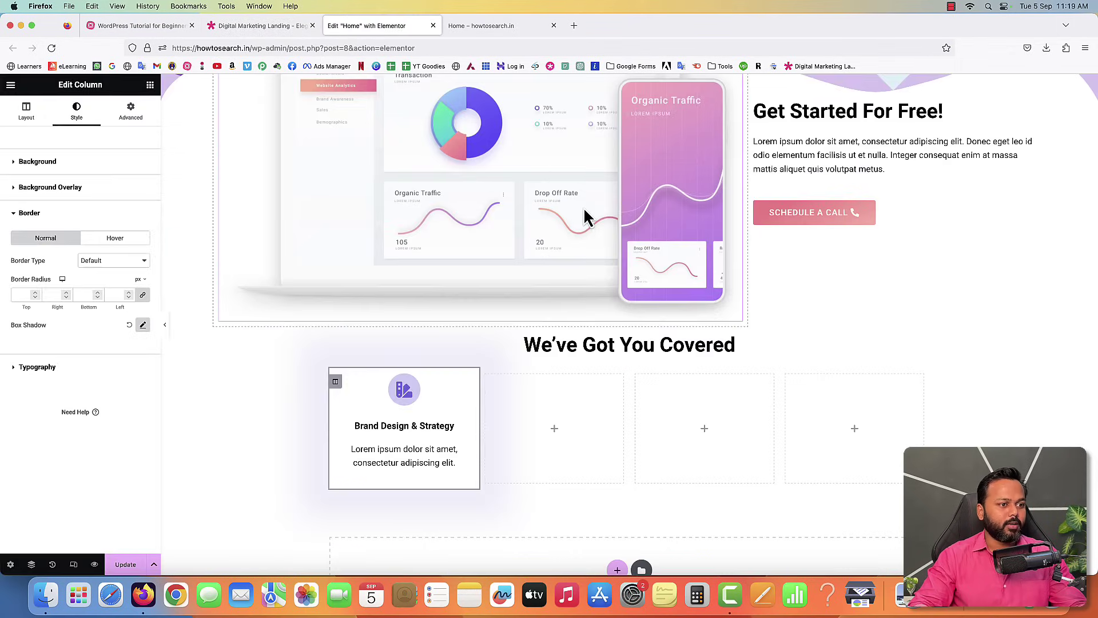
right_click(819, 217)
click(846, 243)
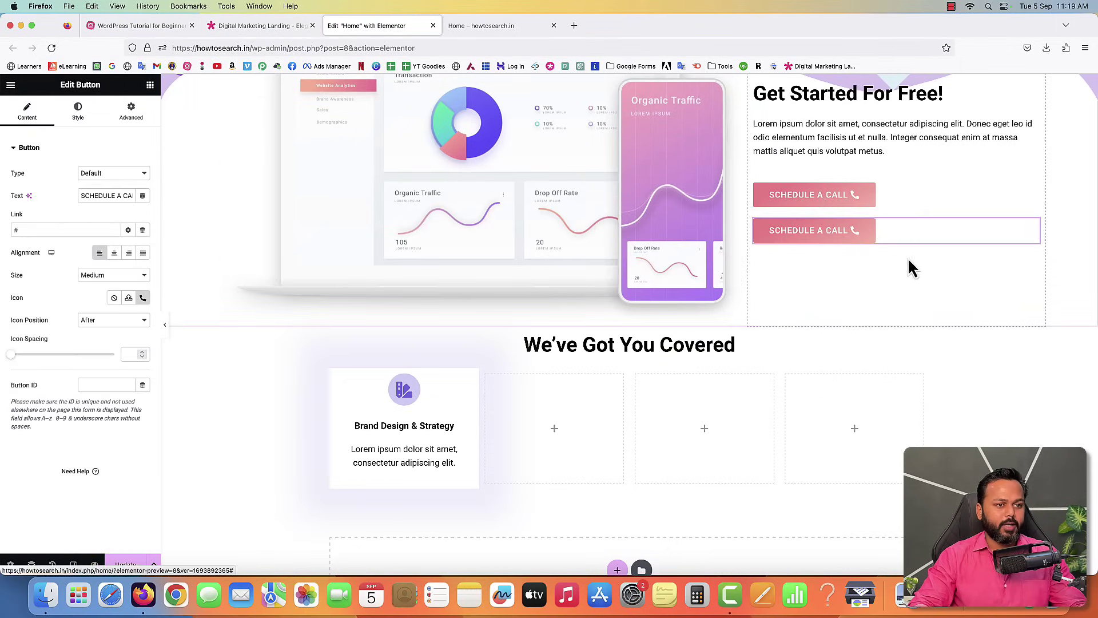
drag(1027, 238, 392, 481)
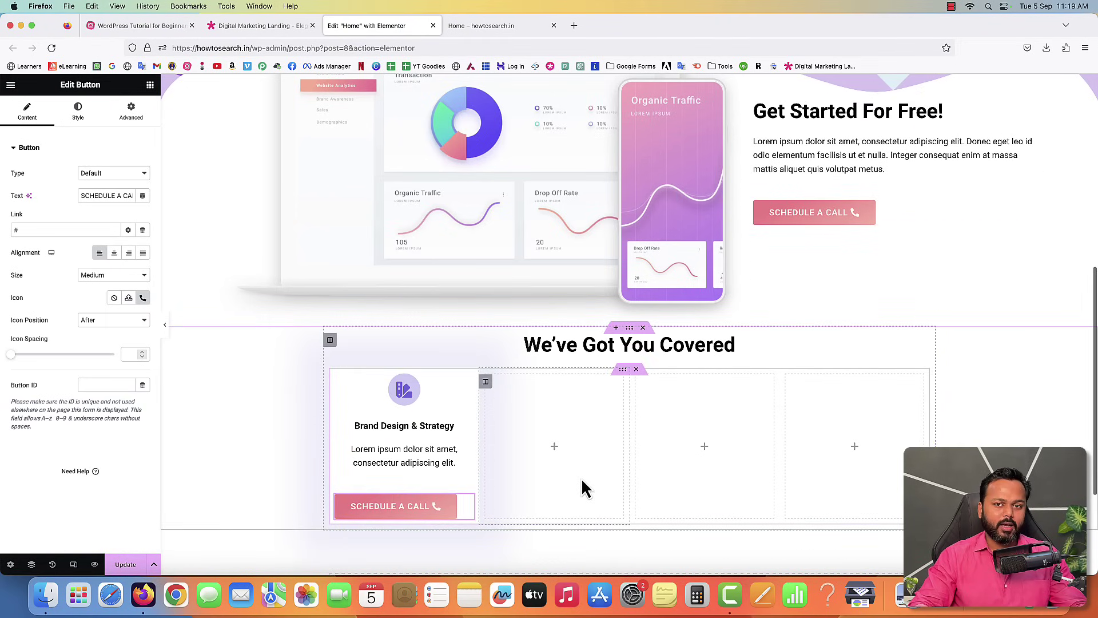
scroll(582, 479, down, 2)
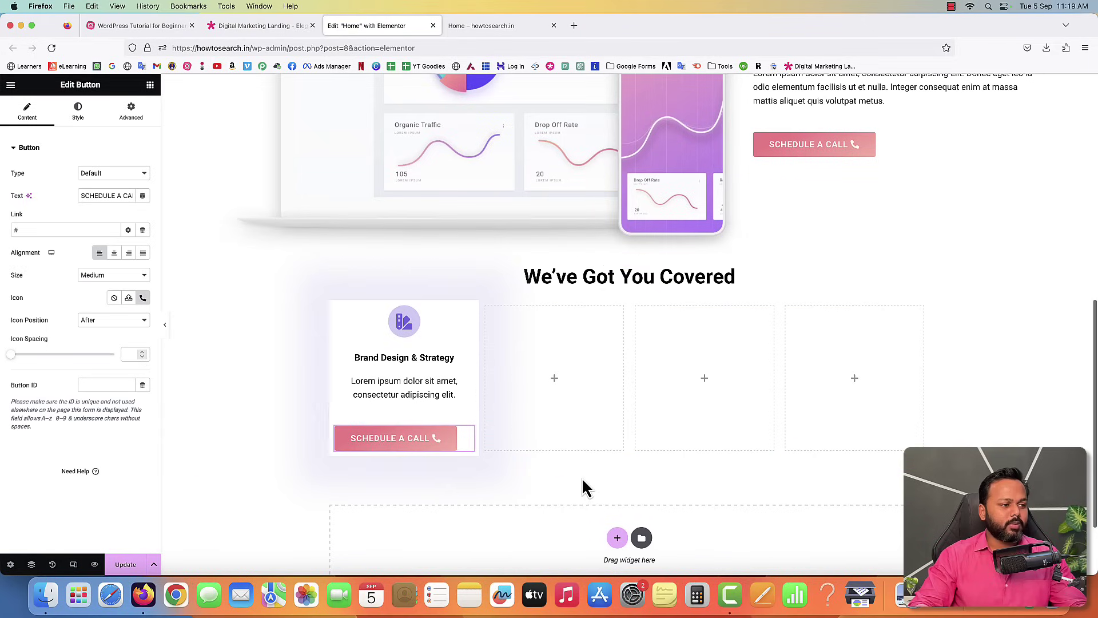
triple_click(90, 195)
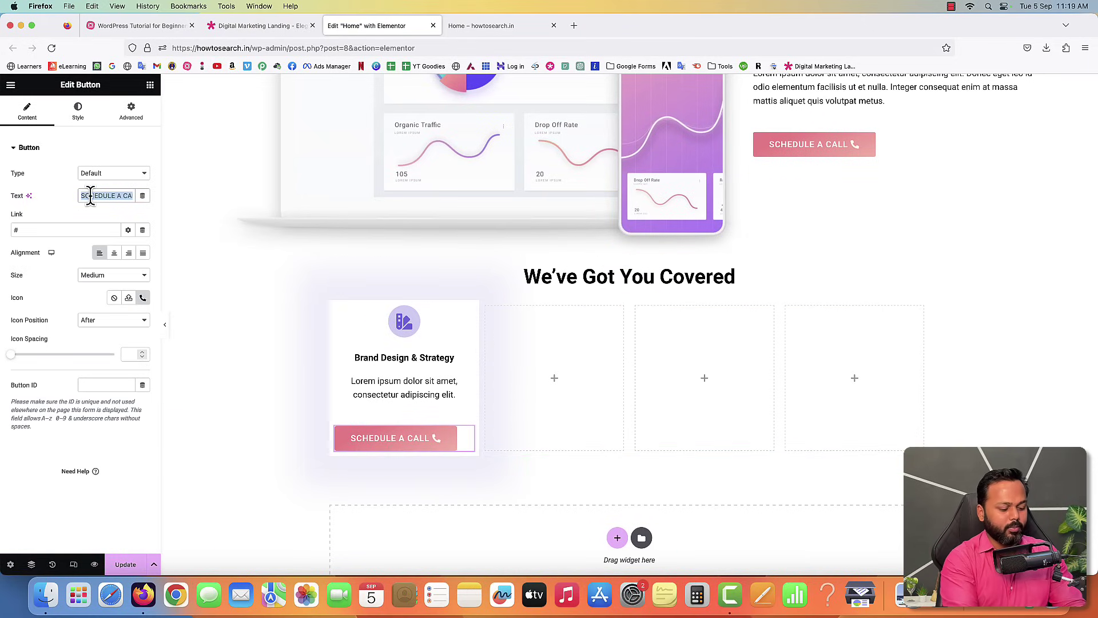
text(LEARN)
text(MORE)
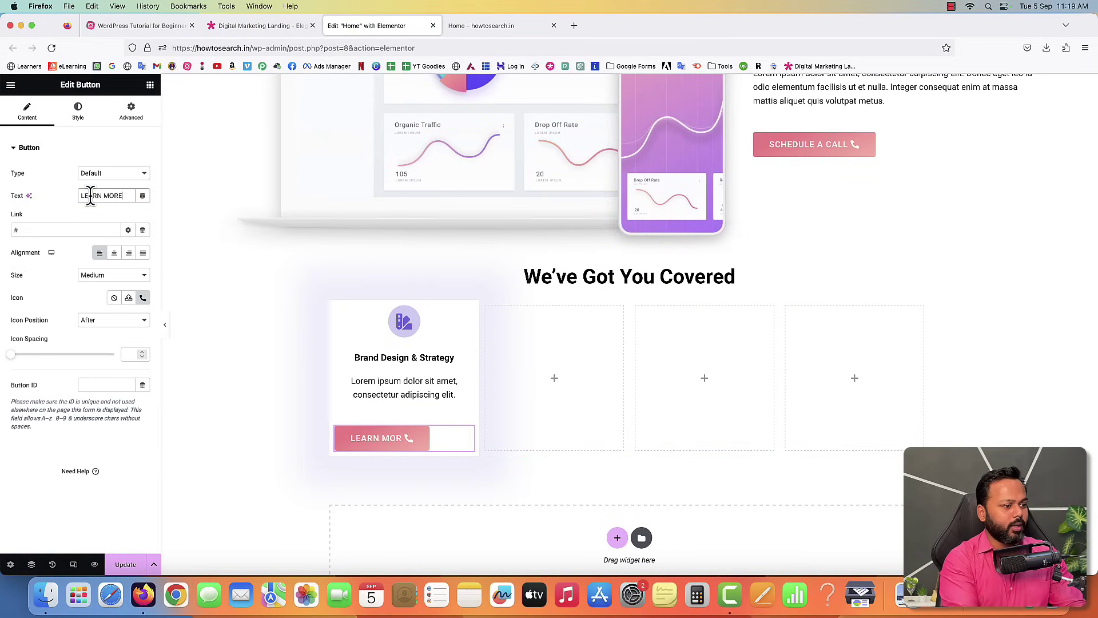
- Remove the button's icon, centre it, and set its size to Small
click(113, 298)
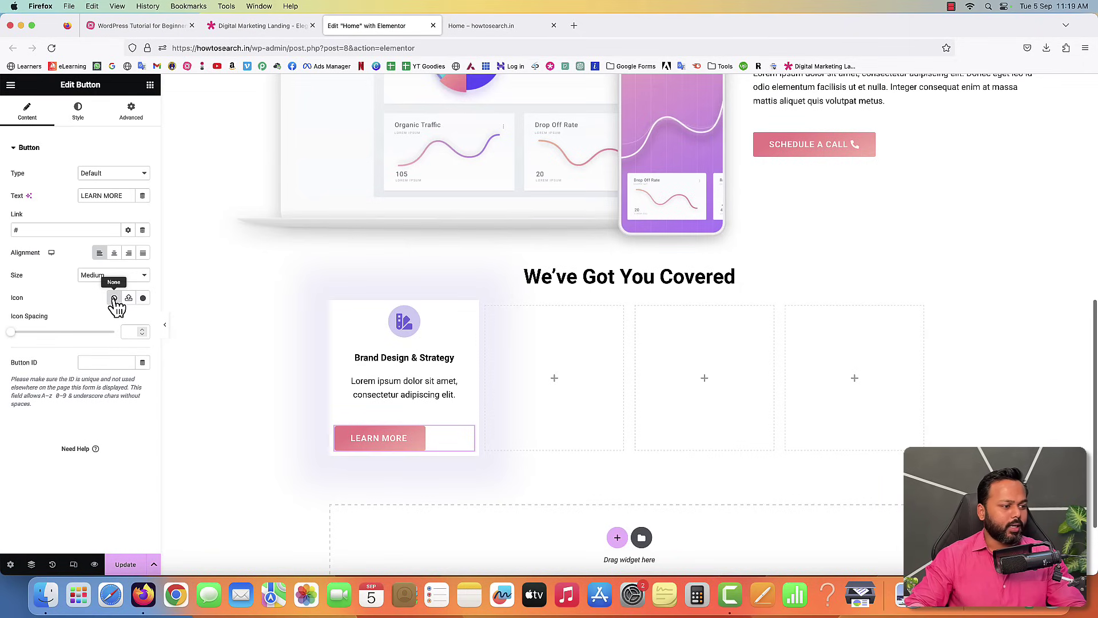
click(114, 253)
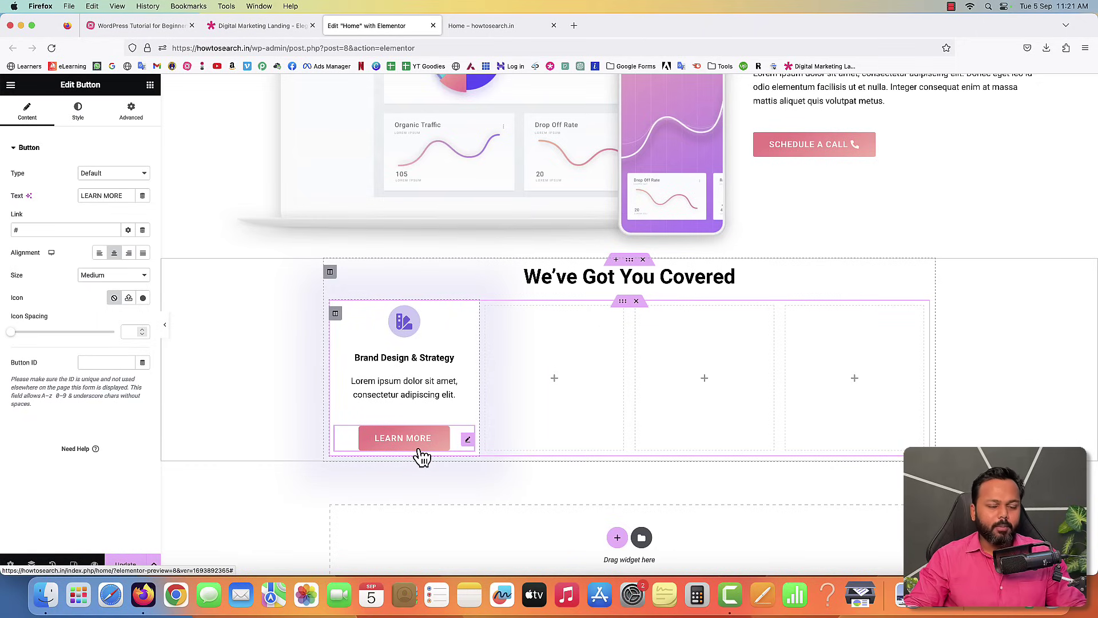
click(266, 26)
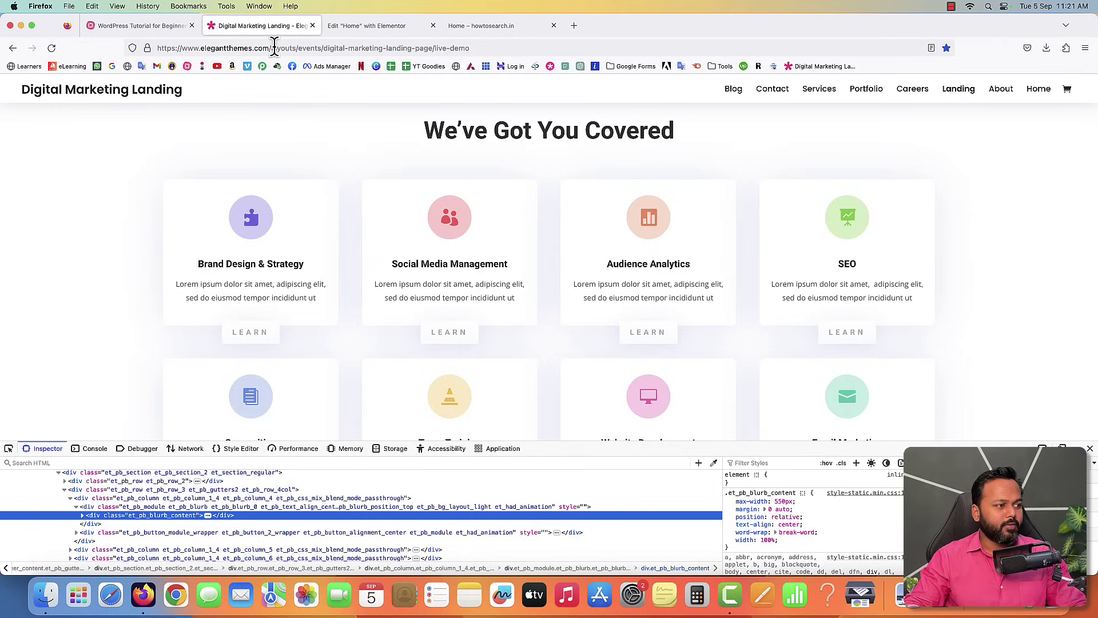
click(369, 26)
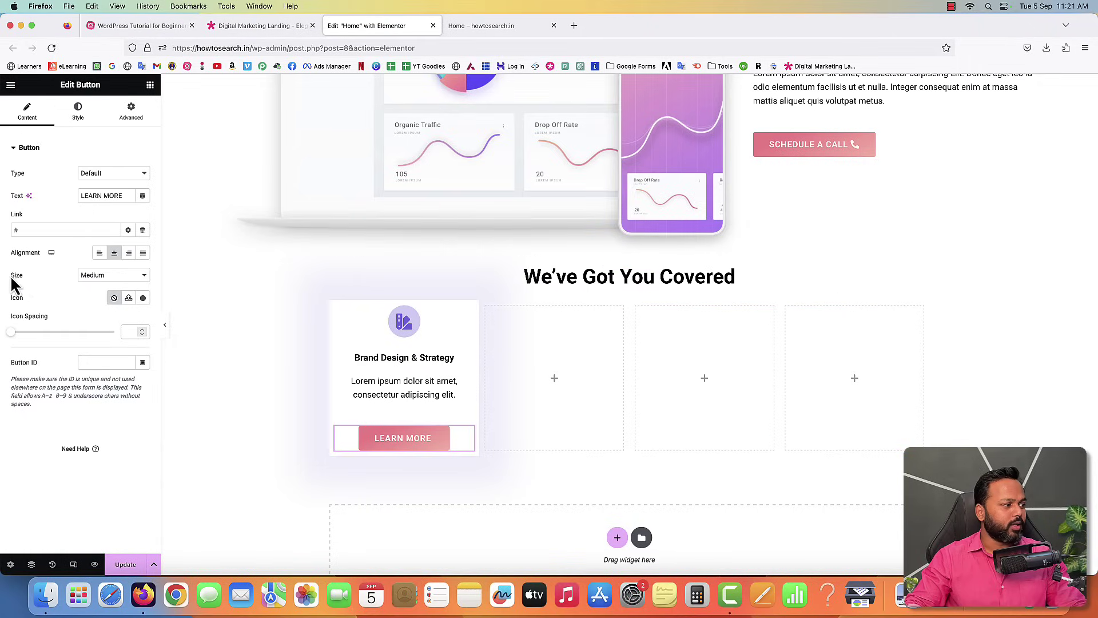
click(101, 275)
click(96, 262)
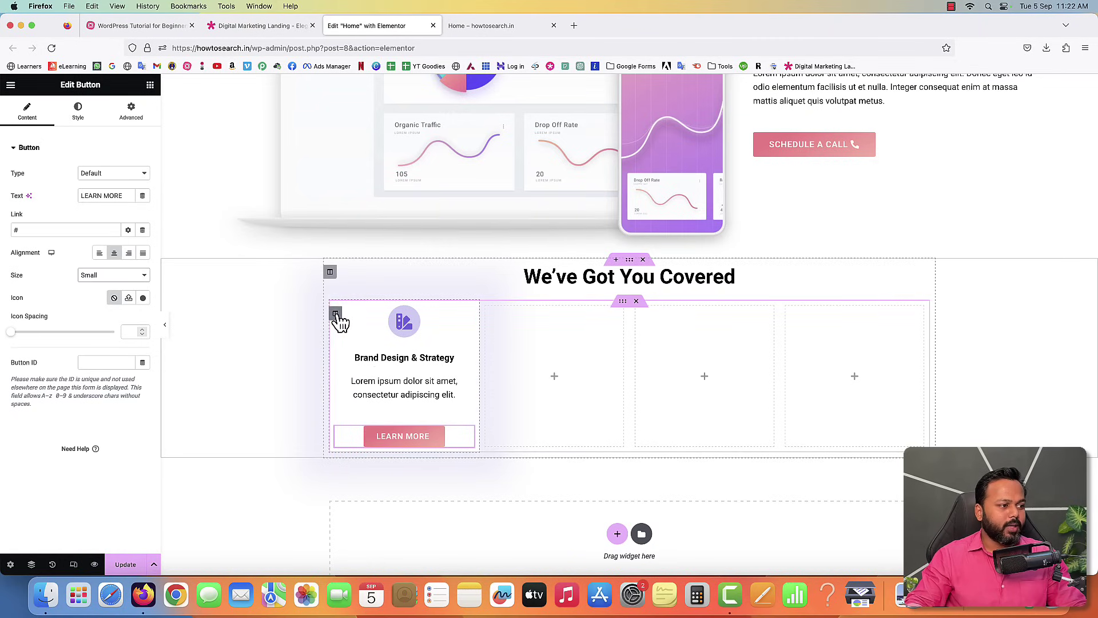
click(337, 315)
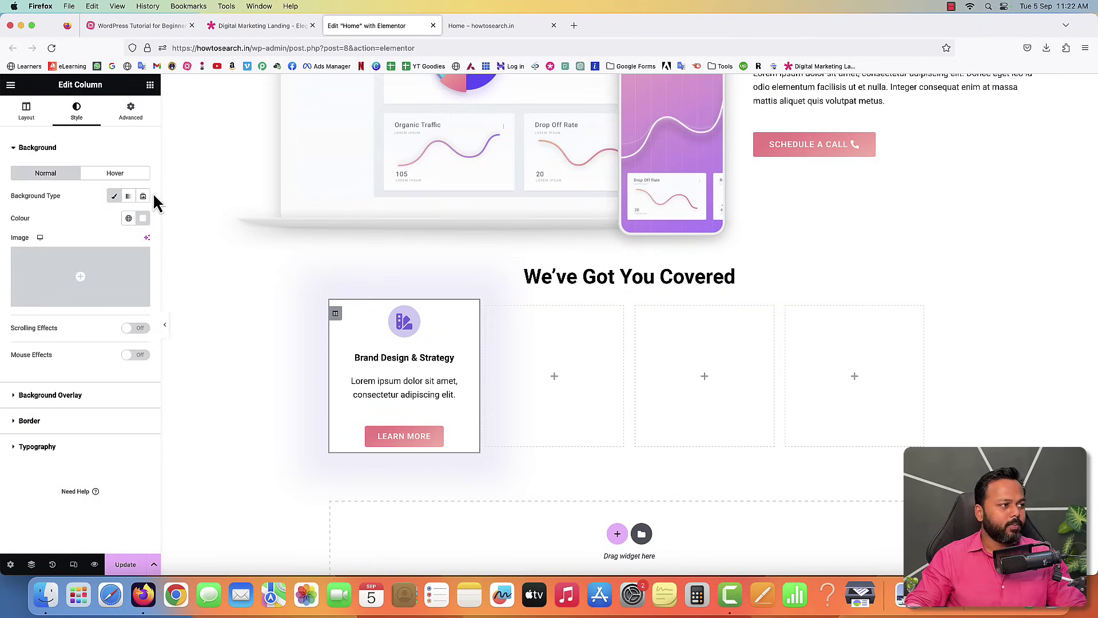
- Give the card column 24 px padding on all sides, then select the LEARN MORE button
click(130, 114)
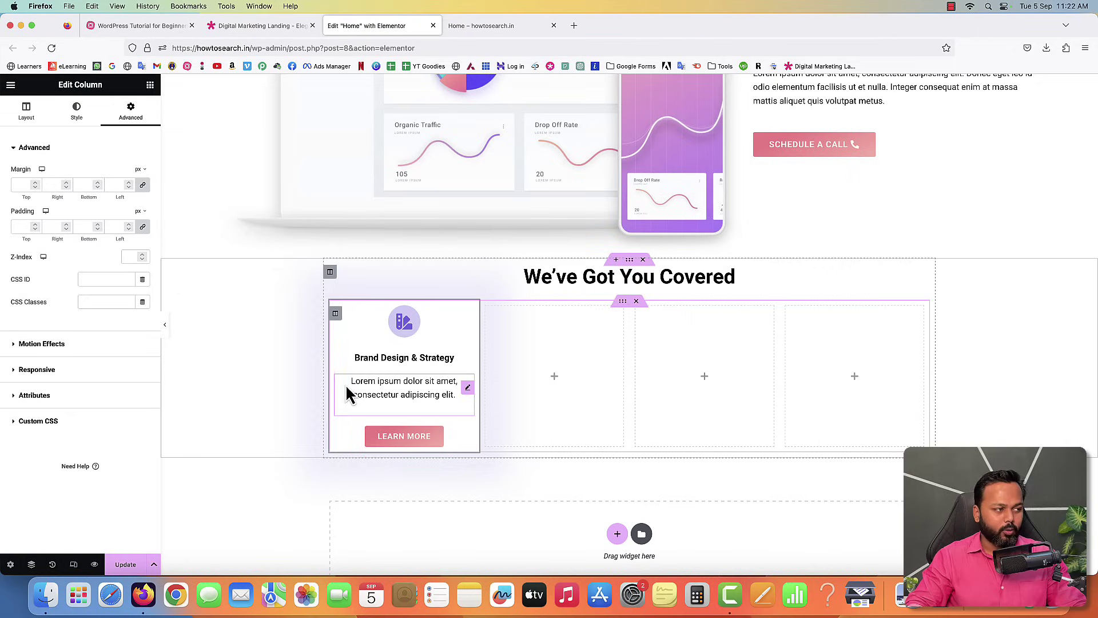
click(35, 224)
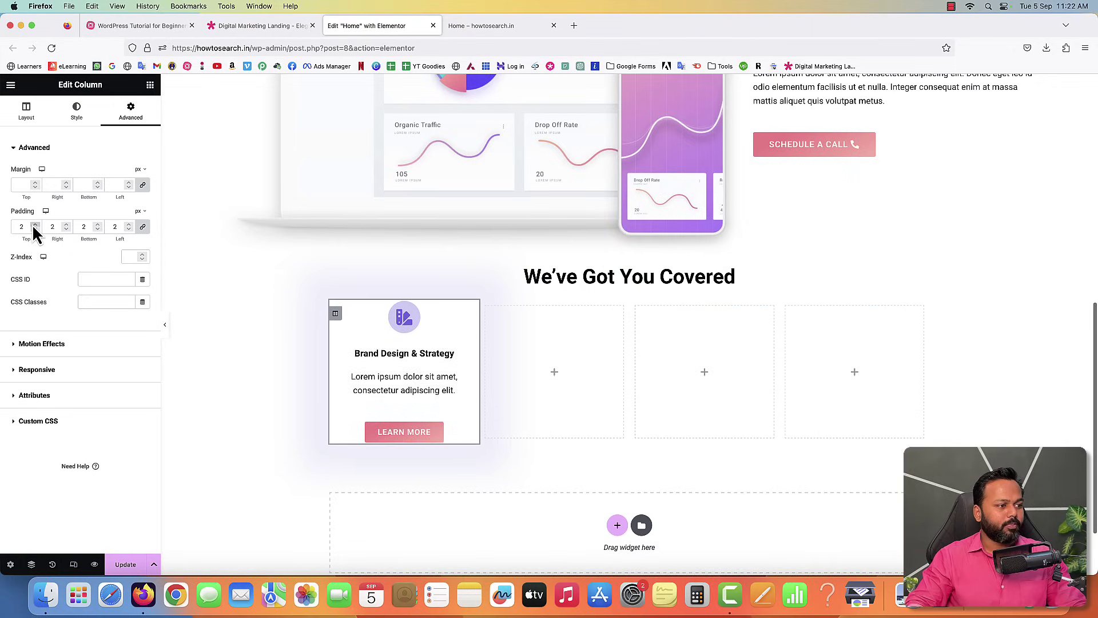
click(34, 224)
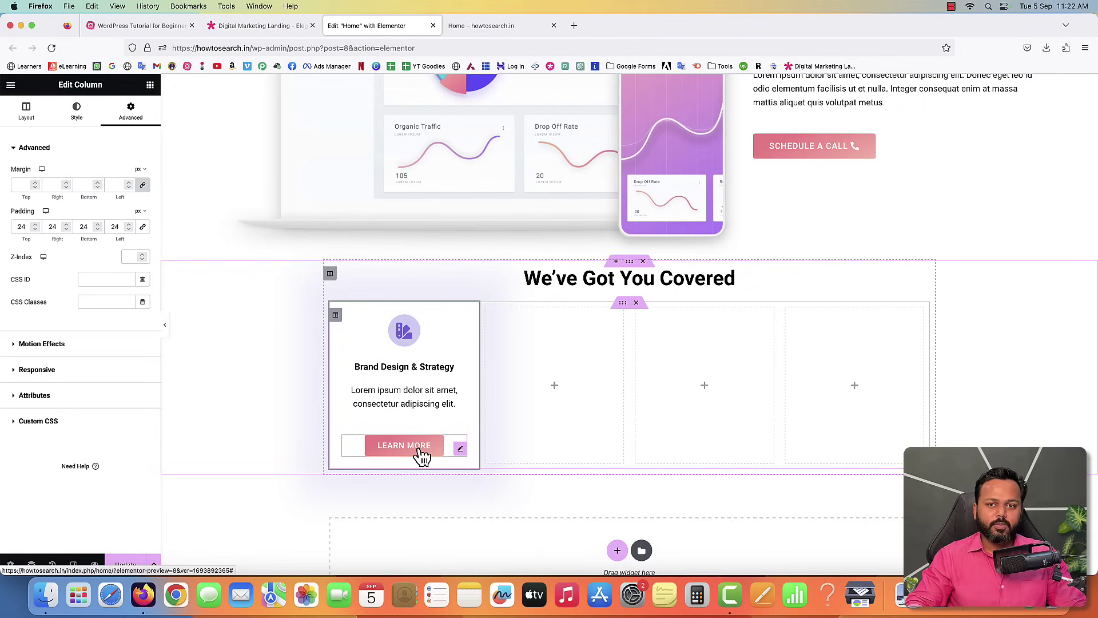
click(461, 449)
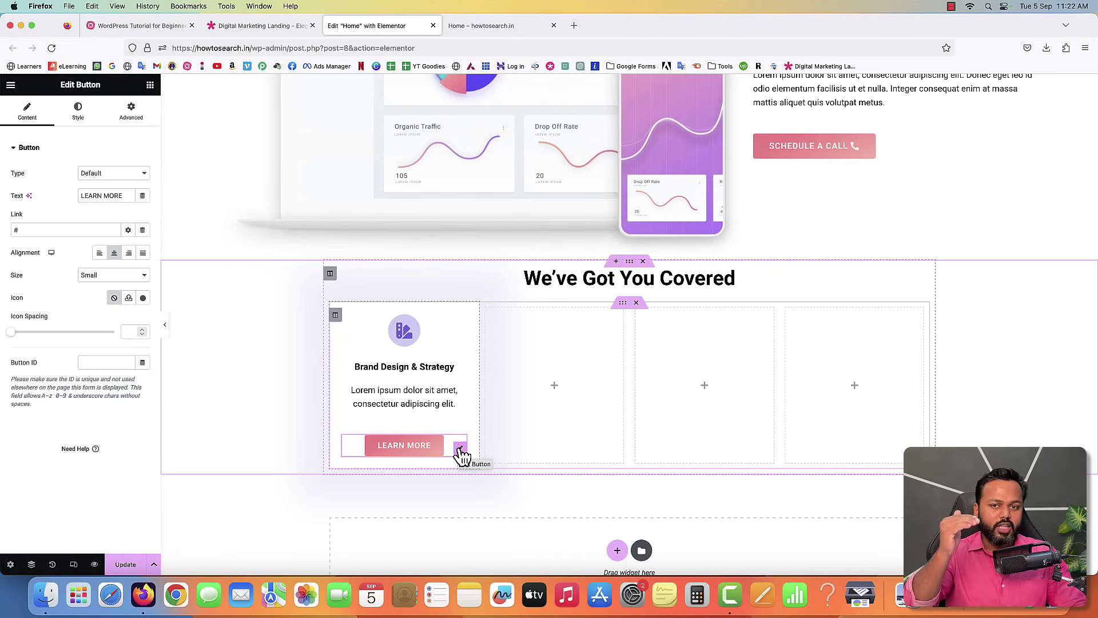
- Set the LEARN MORE button's bottom margin to -49 px and update the page
click(245, 25)
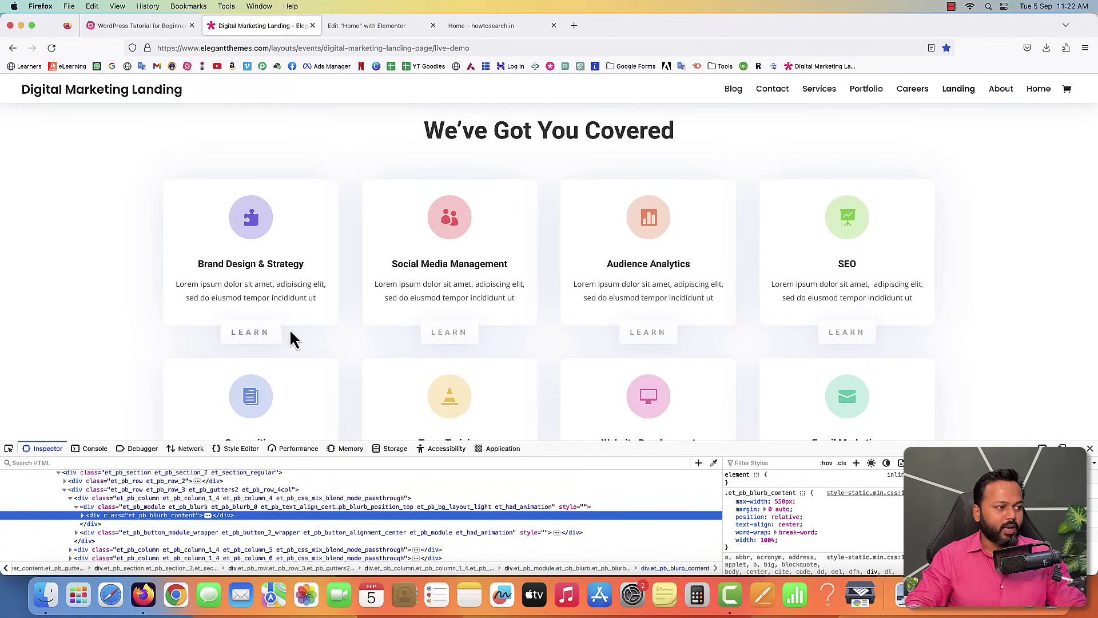
click(369, 25)
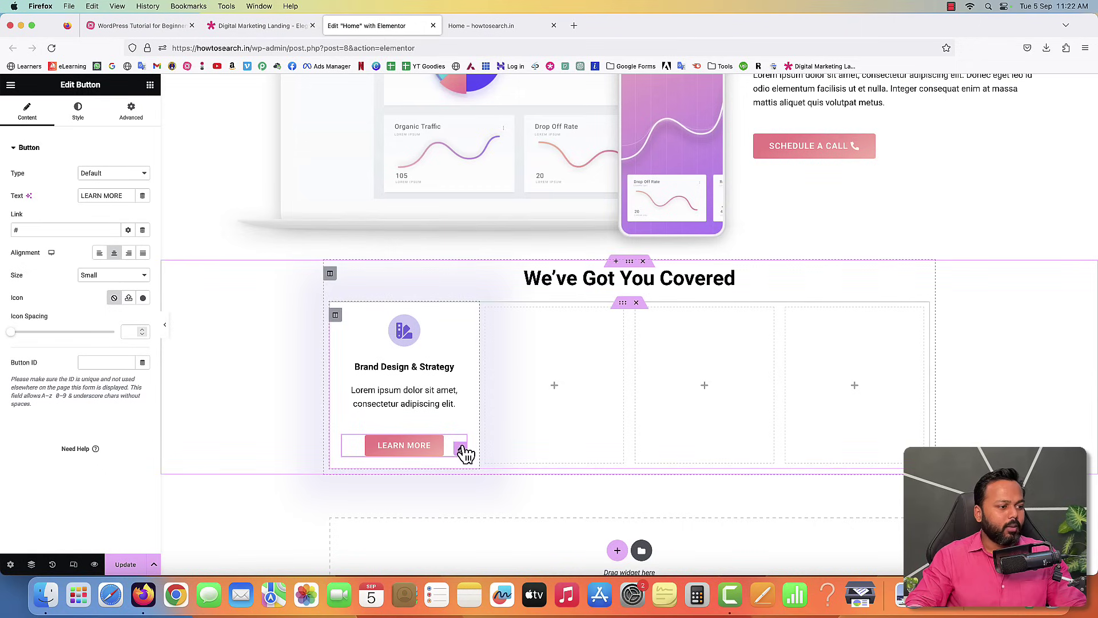
click(133, 115)
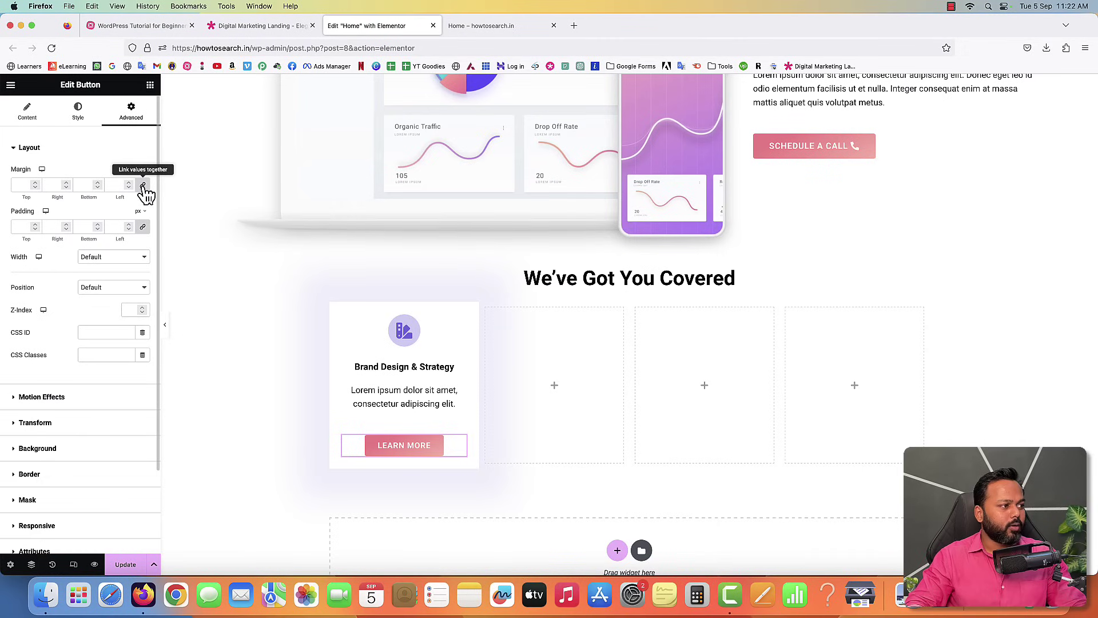
click(97, 187)
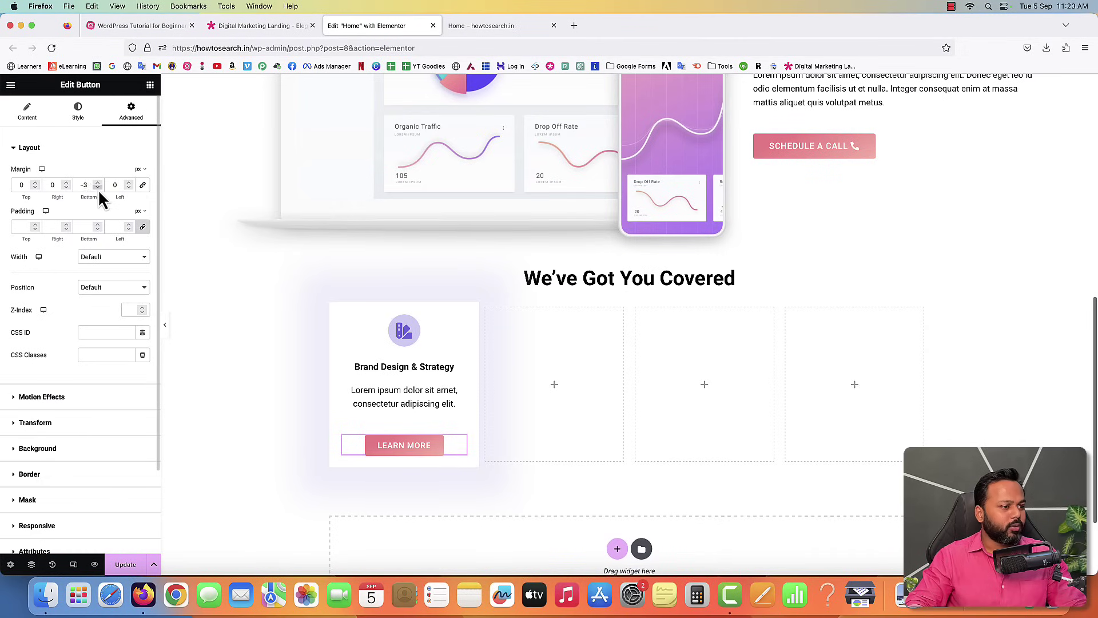
drag(98, 189, 97, 188)
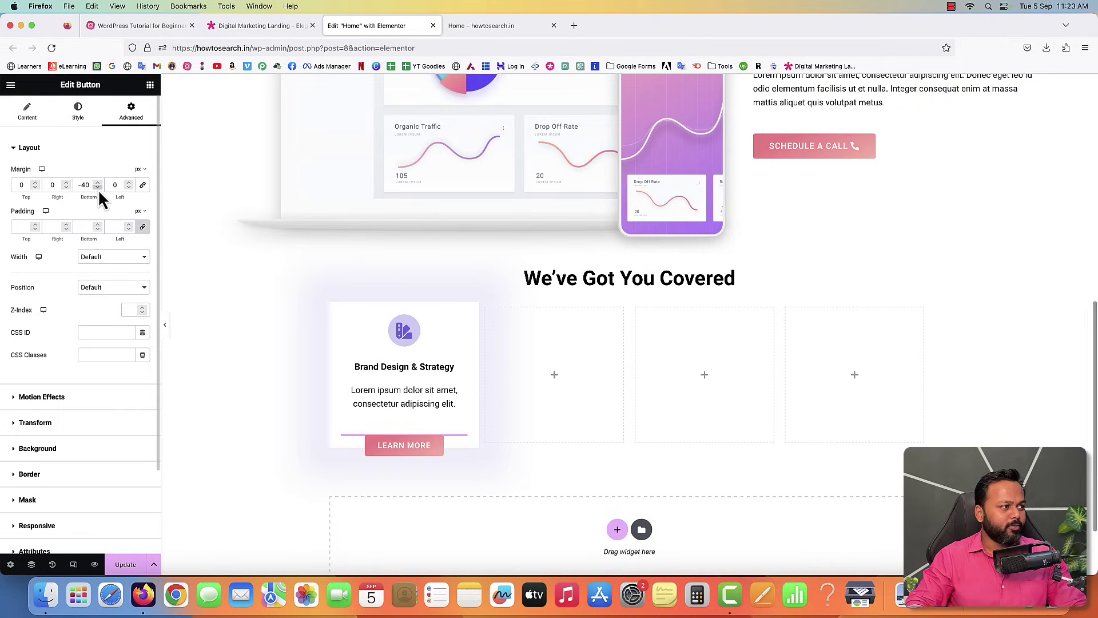
click(98, 189)
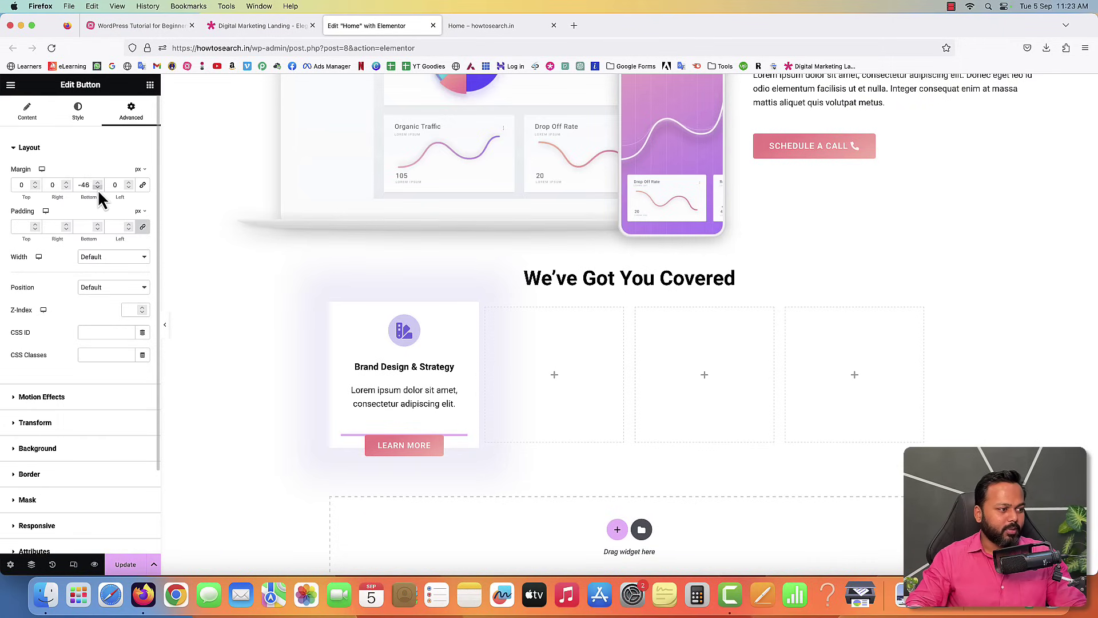
click(97, 189)
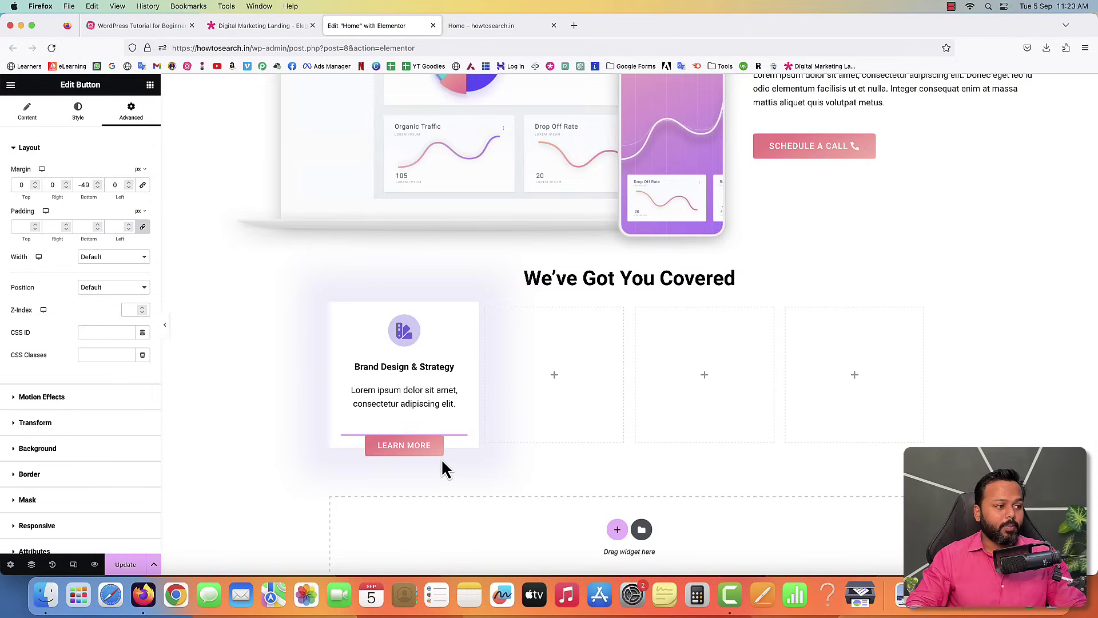
click(127, 569)
- Reload the live page, compare its services card with the demo, then return to the editor
click(485, 26)
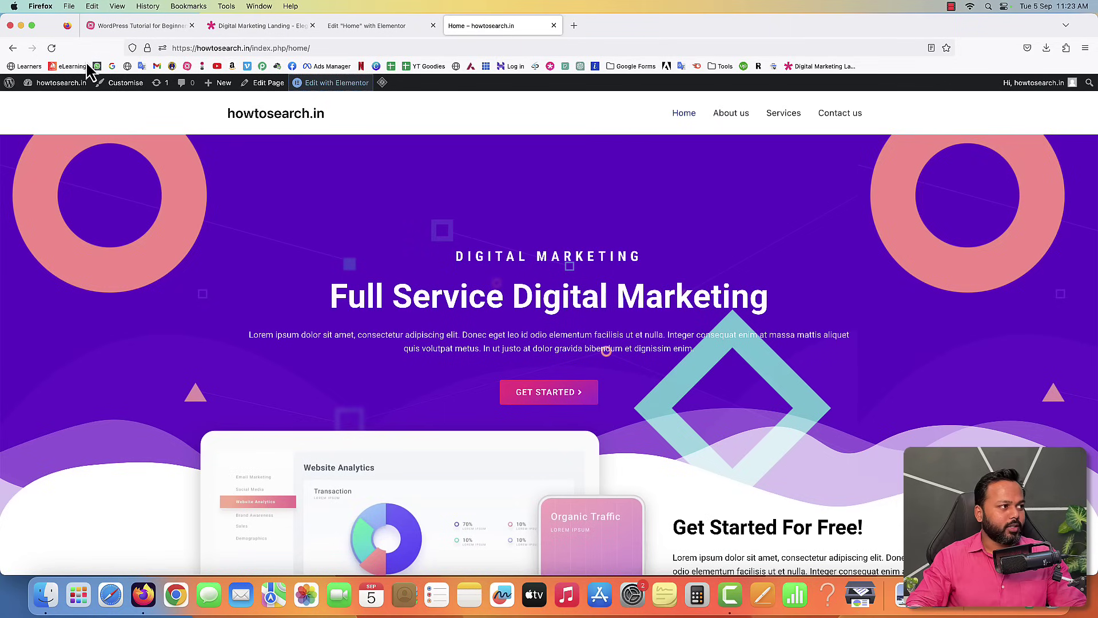
click(51, 48)
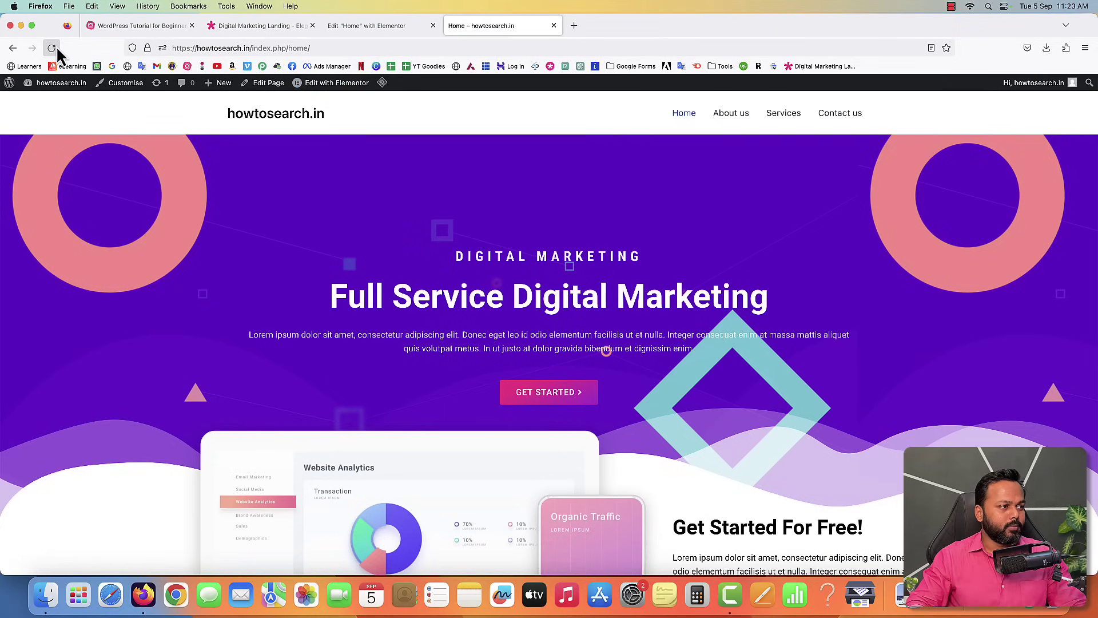
scroll(246, 227, down, 7)
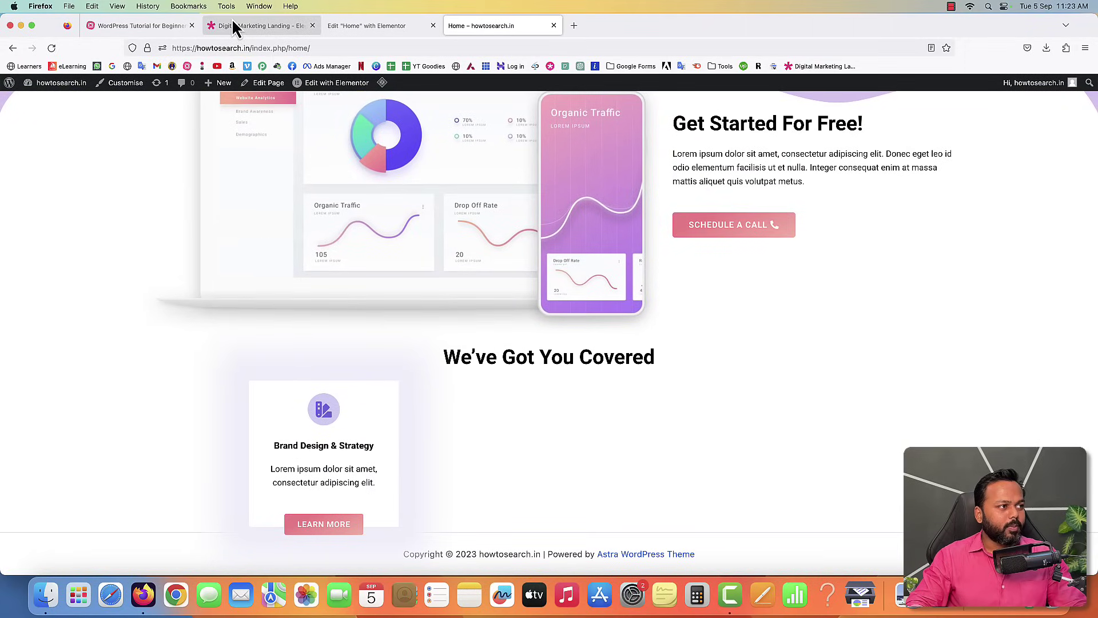
click(251, 26)
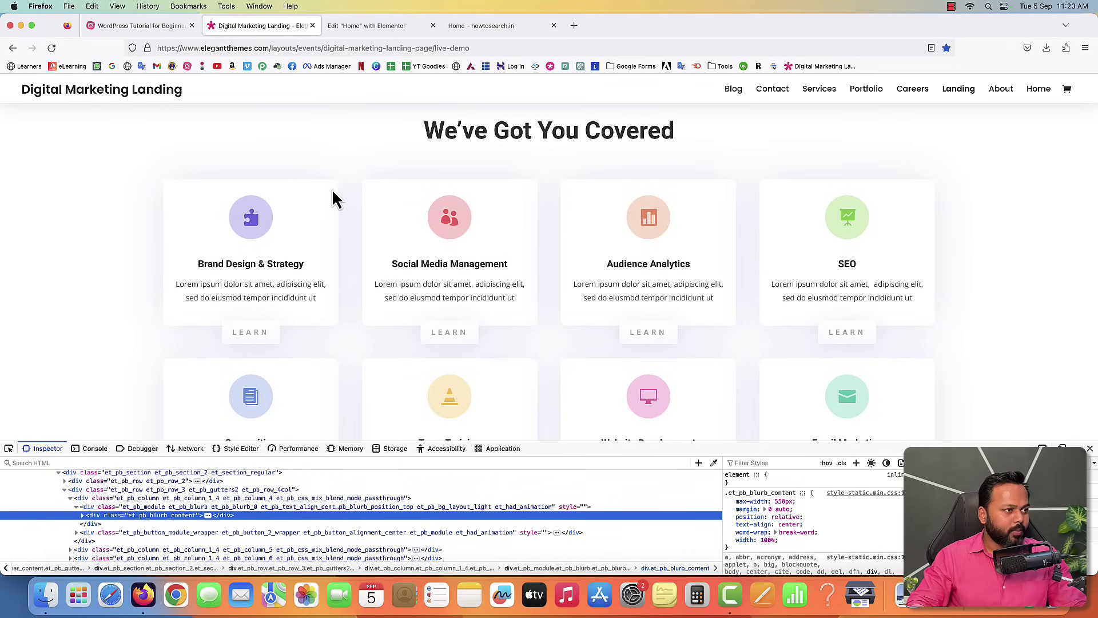
click(483, 26)
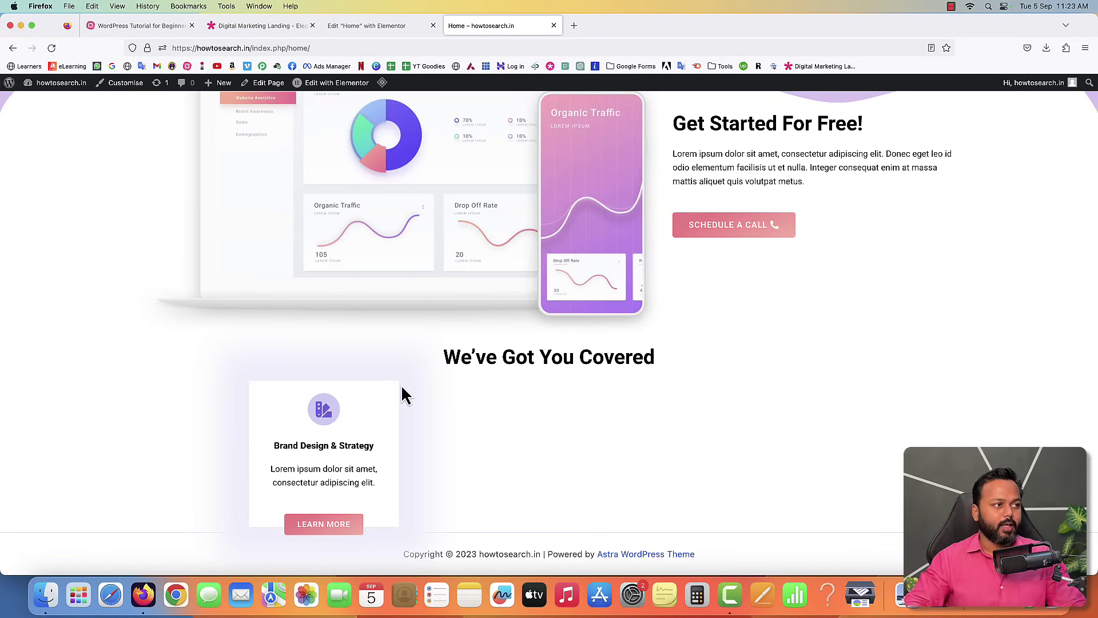
click(371, 26)
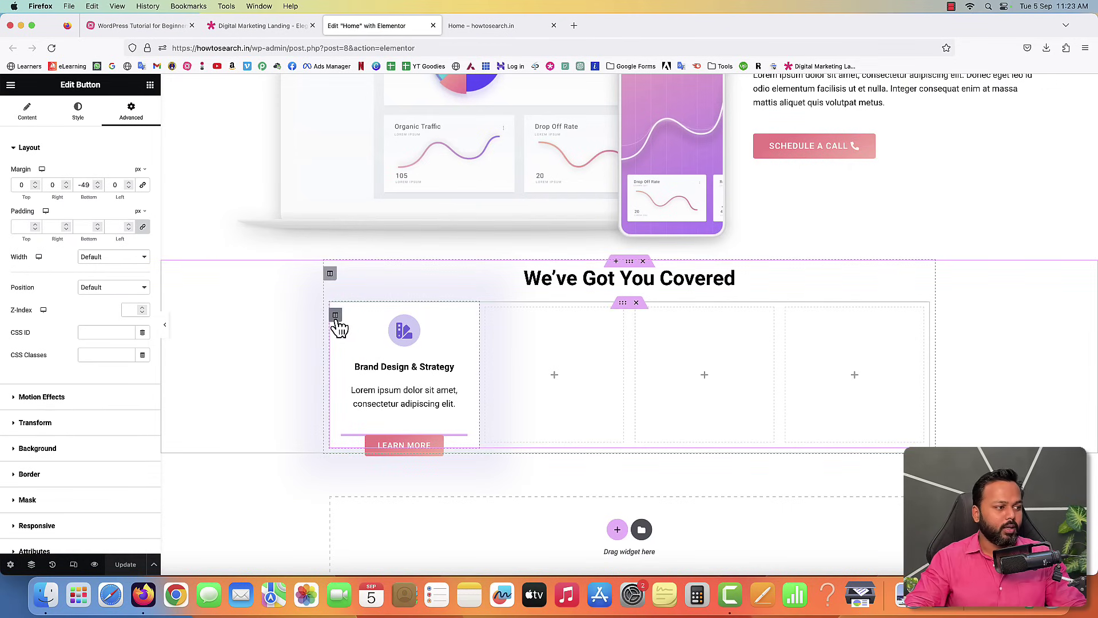
- Give the card's column a 12 px border radius on all four corners
click(336, 316)
click(76, 110)
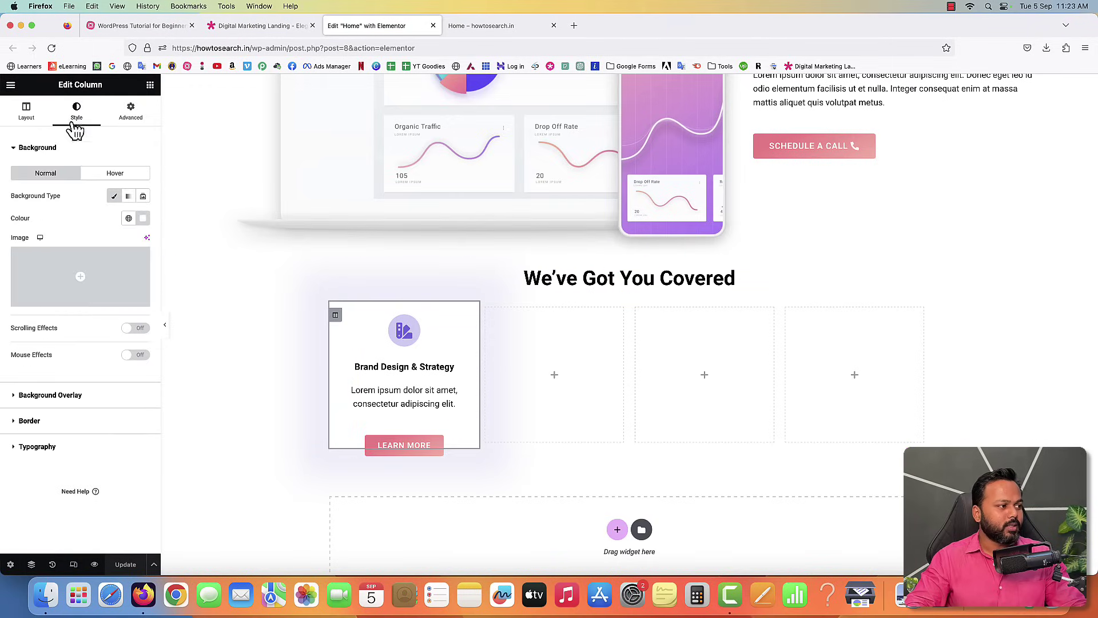
click(22, 421)
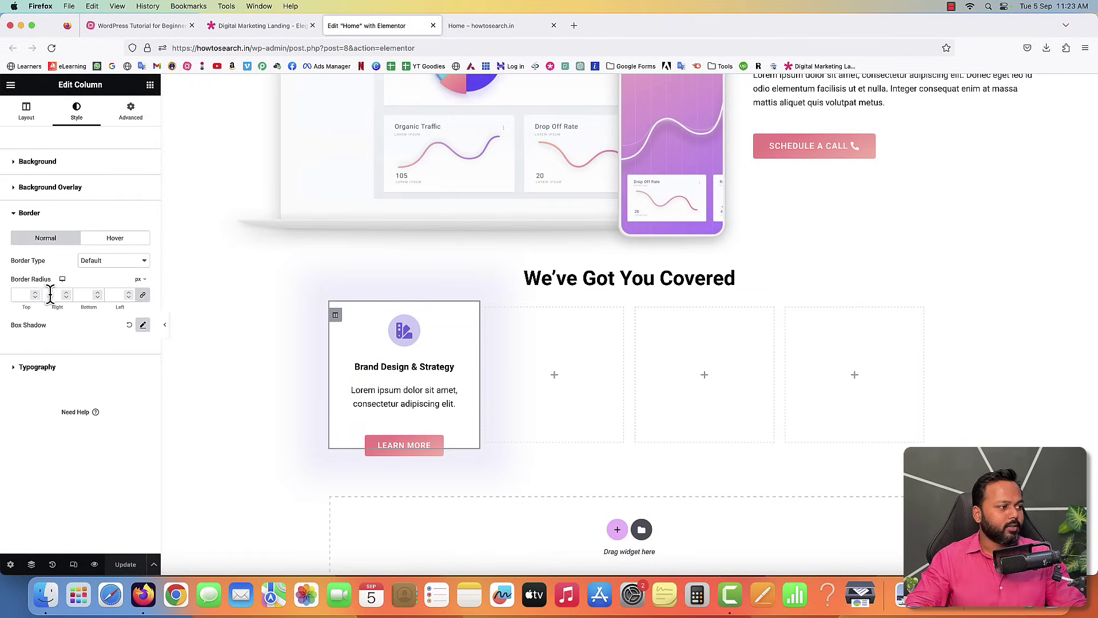
drag(35, 292, 33, 297)
click(33, 298)
click(35, 292)
click(35, 292)
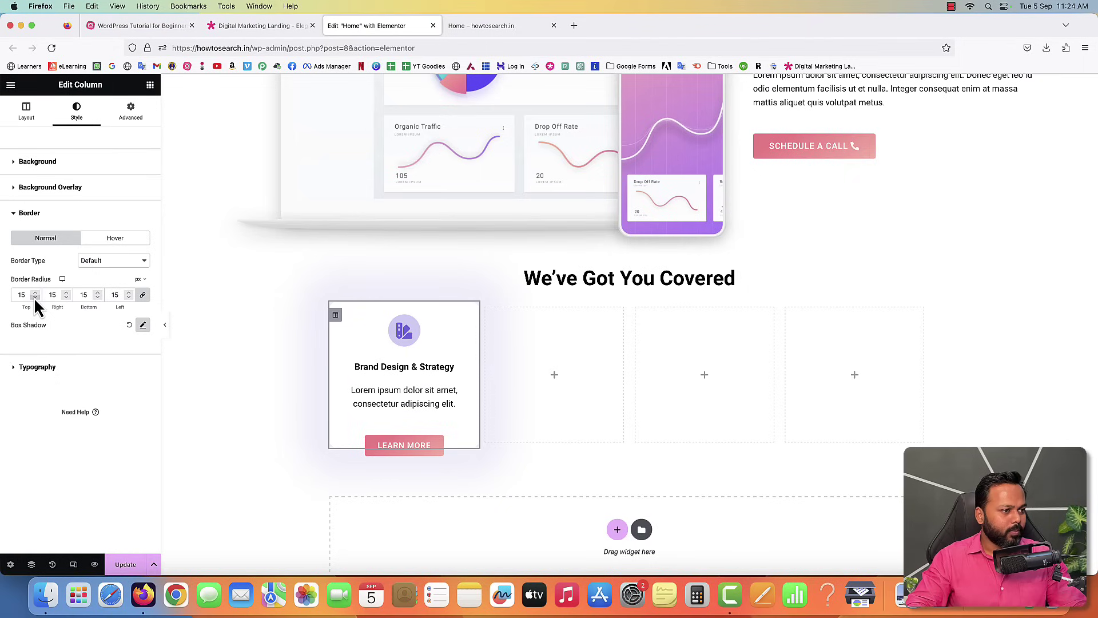
- Save the page and check the rounded corners on the reloaded live home page
click(126, 564)
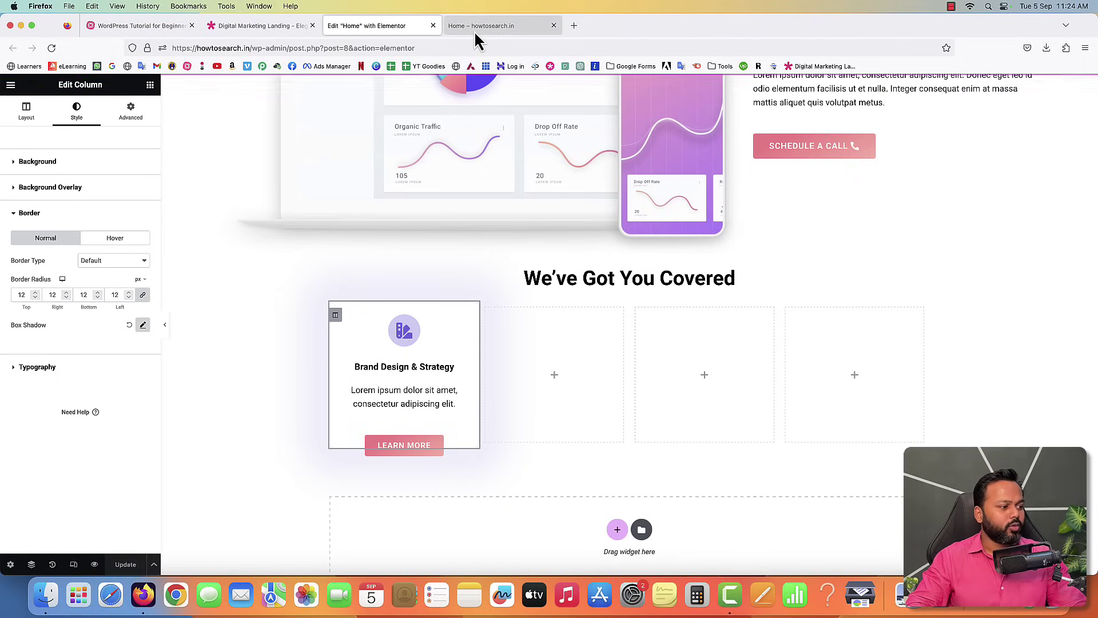
click(475, 31)
click(52, 47)
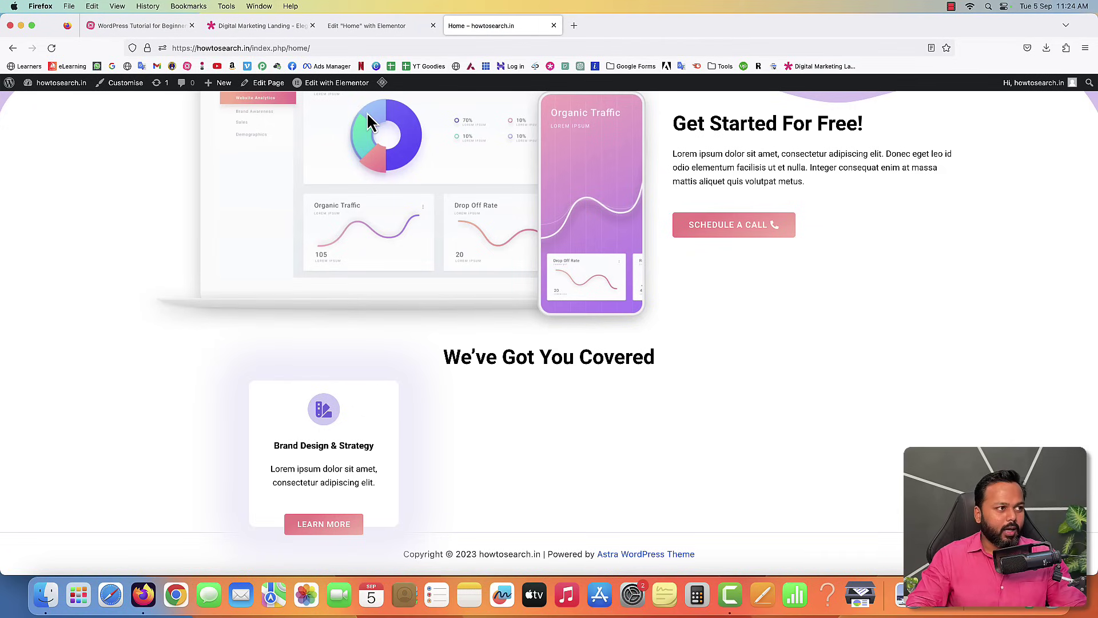
click(348, 28)
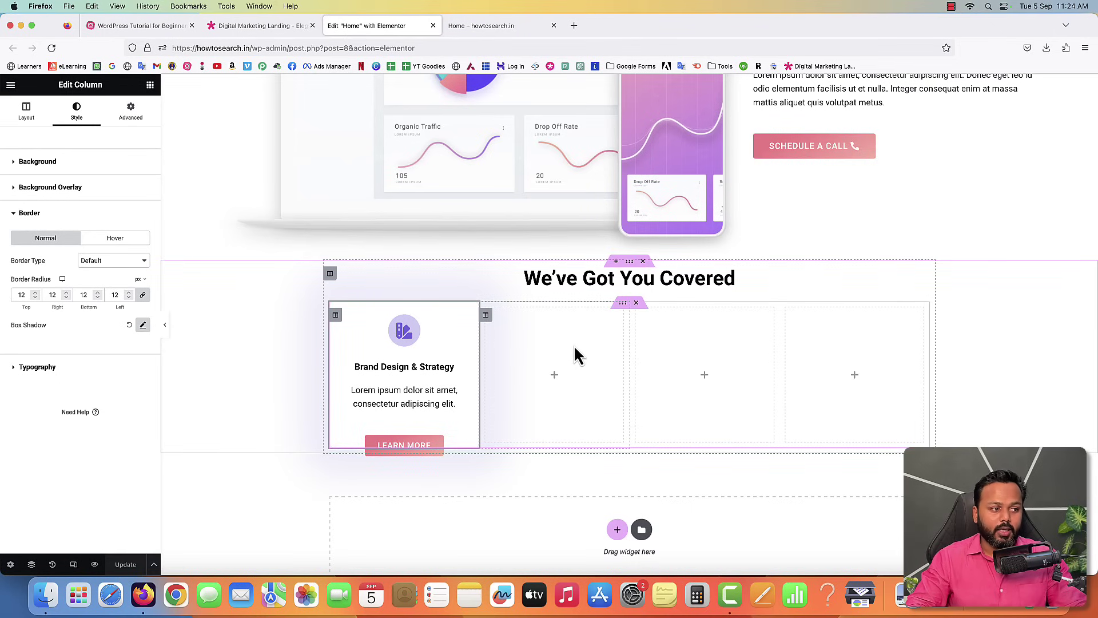
- Delete the three empty columns beside the Brand Design & Strategy card
right_click(485, 319)
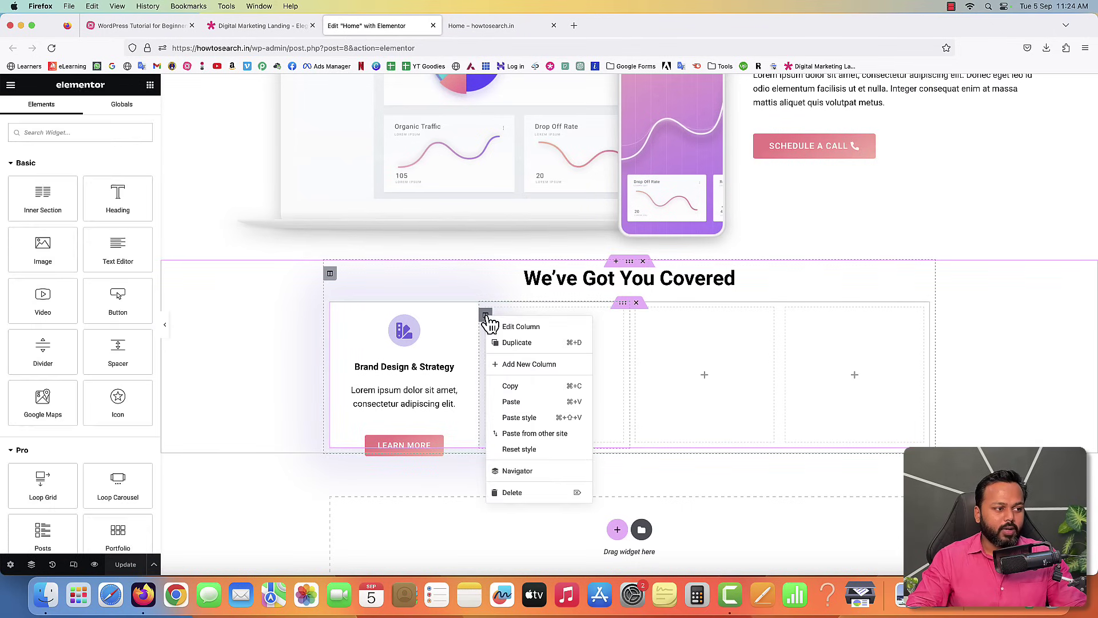
click(514, 492)
right_click(537, 317)
click(578, 493)
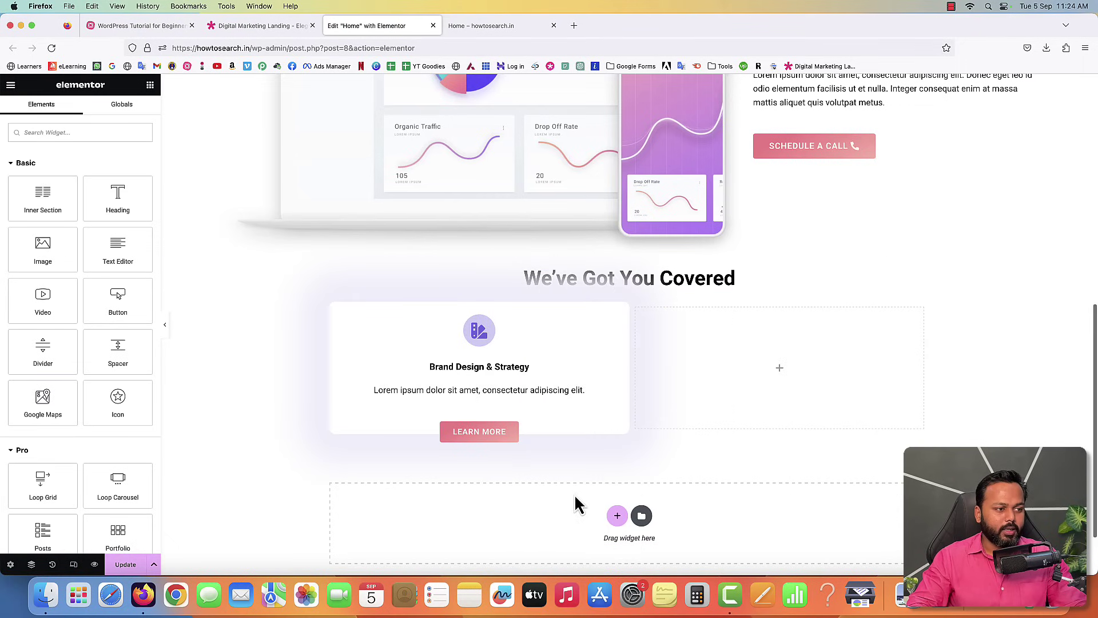
right_click(637, 316)
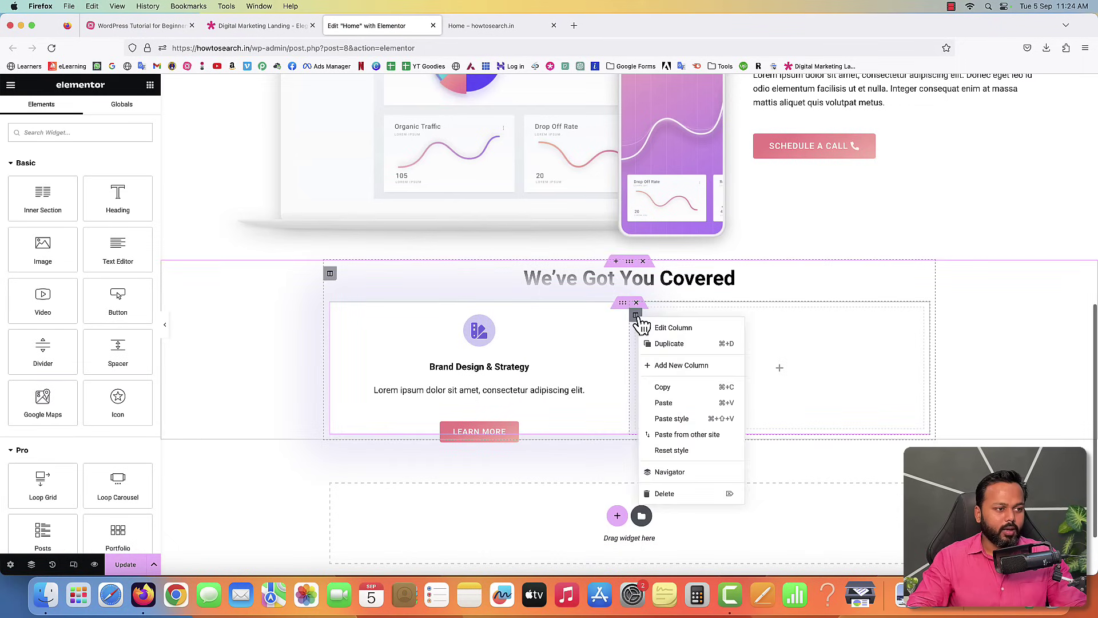
click(675, 495)
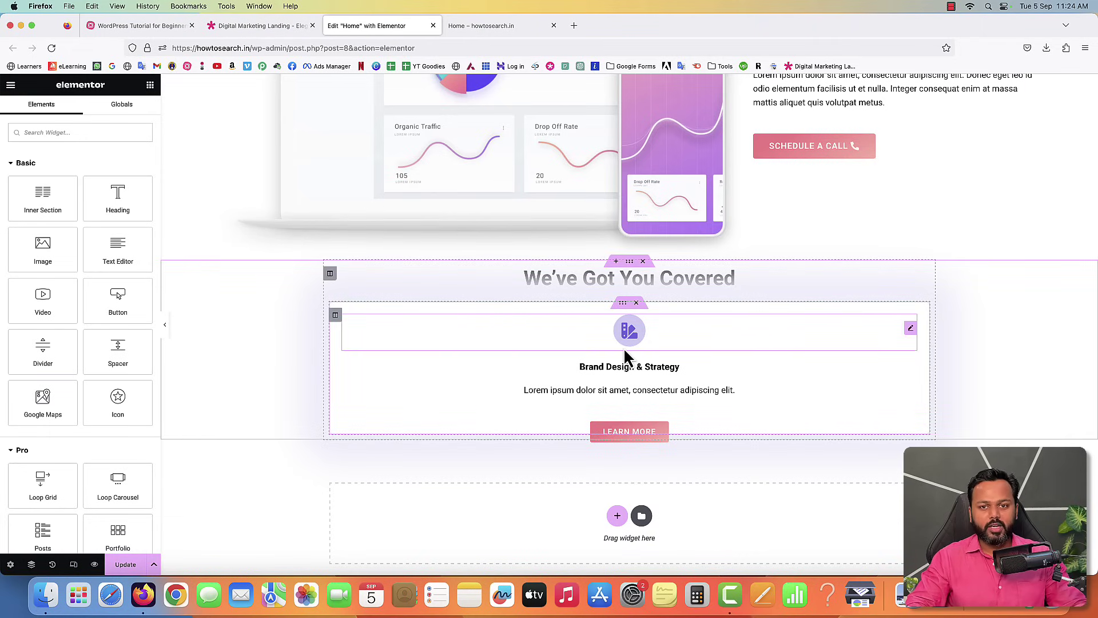
- Duplicate the card column and confirm both cards appear on the reloaded live page
right_click(335, 316)
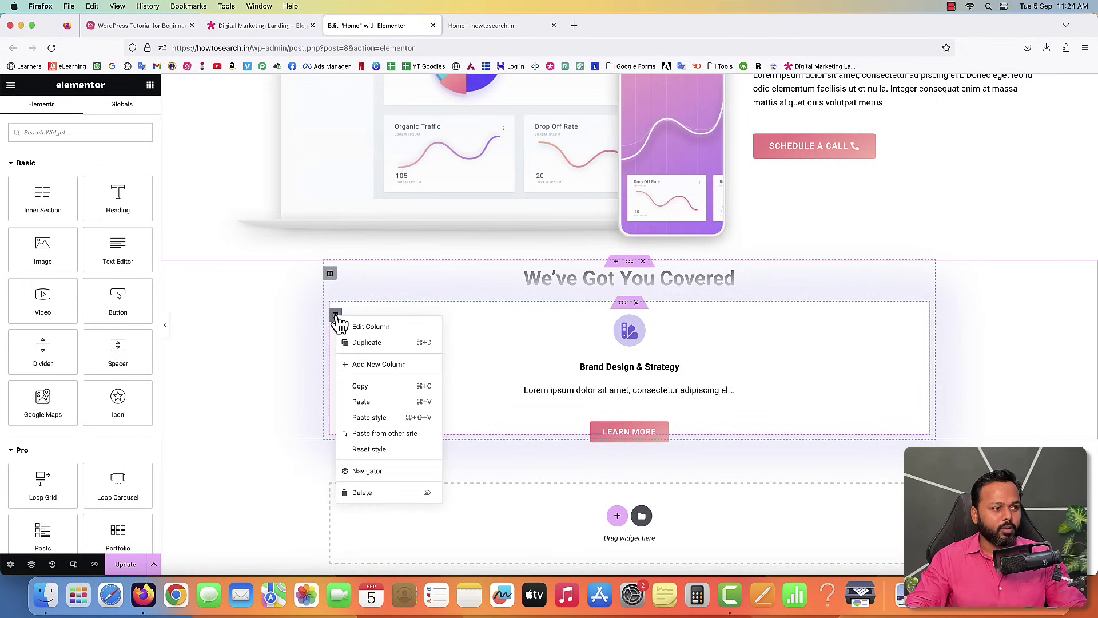
click(364, 343)
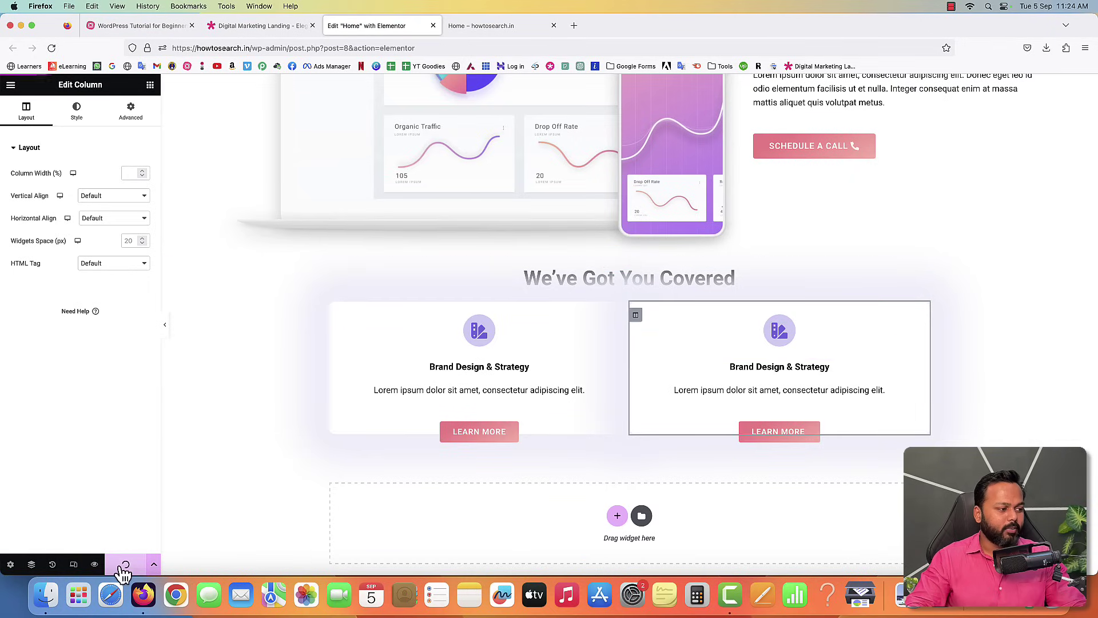
click(491, 27)
click(51, 48)
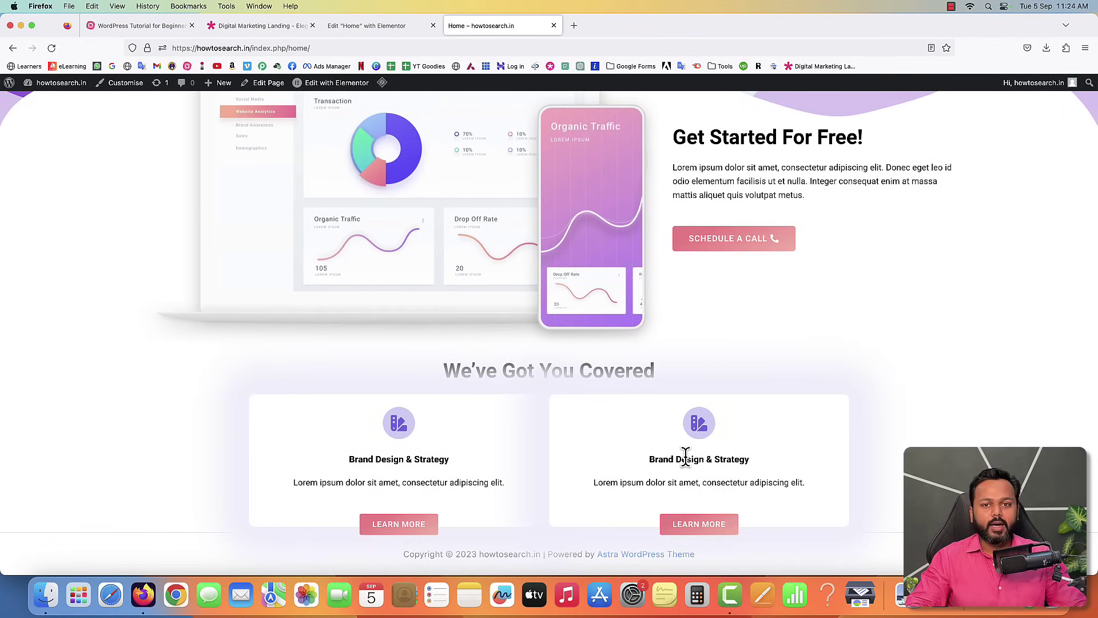
drag(653, 458, 727, 463)
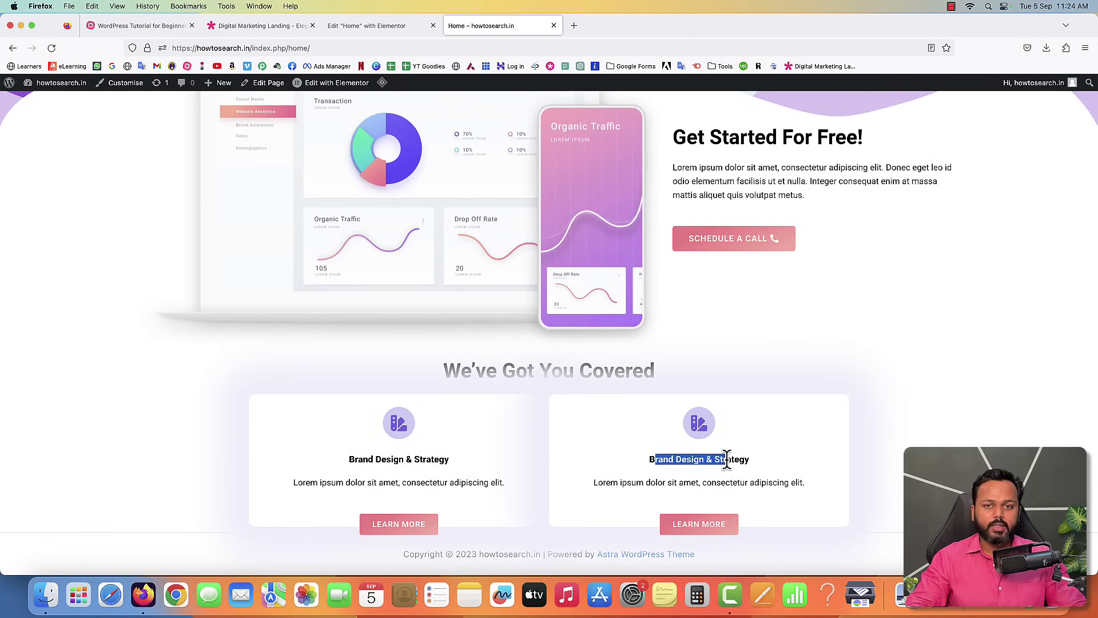
click(164, 364)
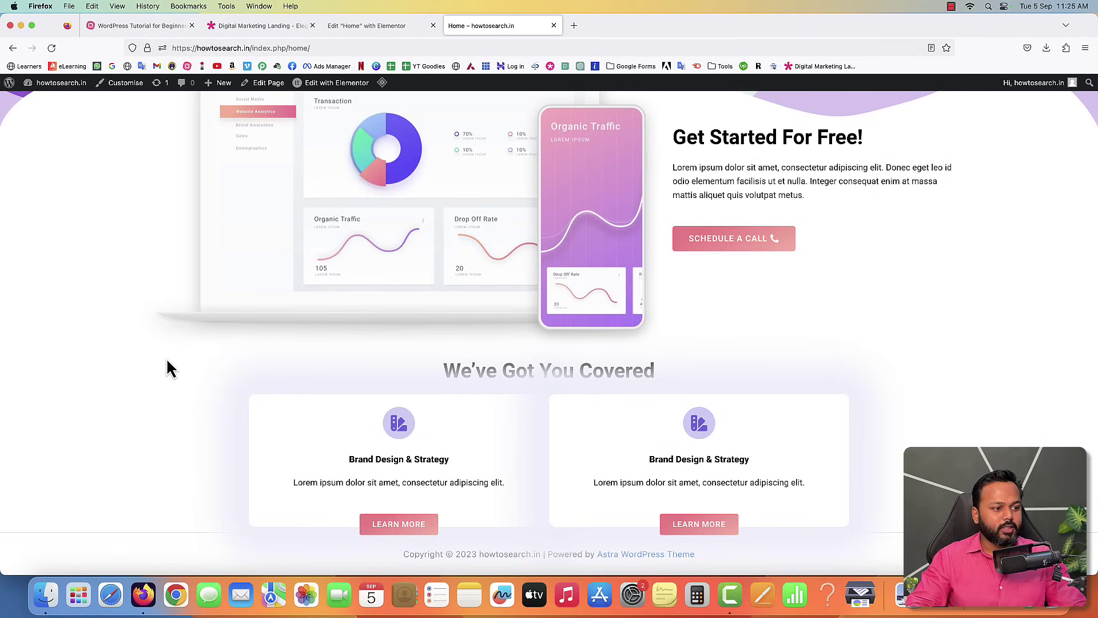
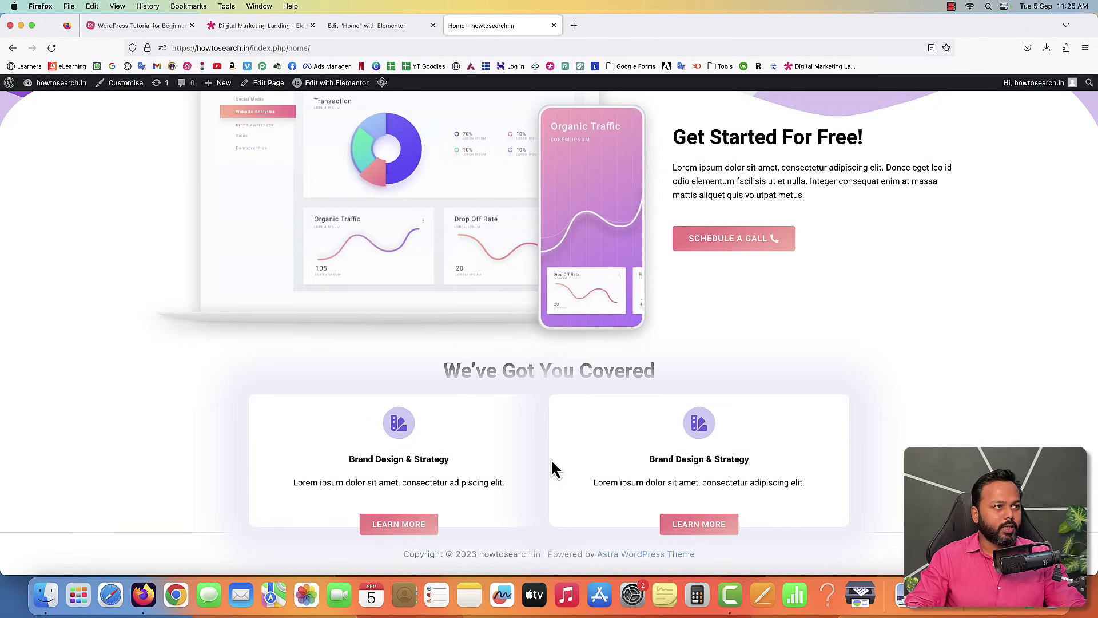
- Give the left service column a 20 px right margin and the right column a 20 px left margin
click(347, 26)
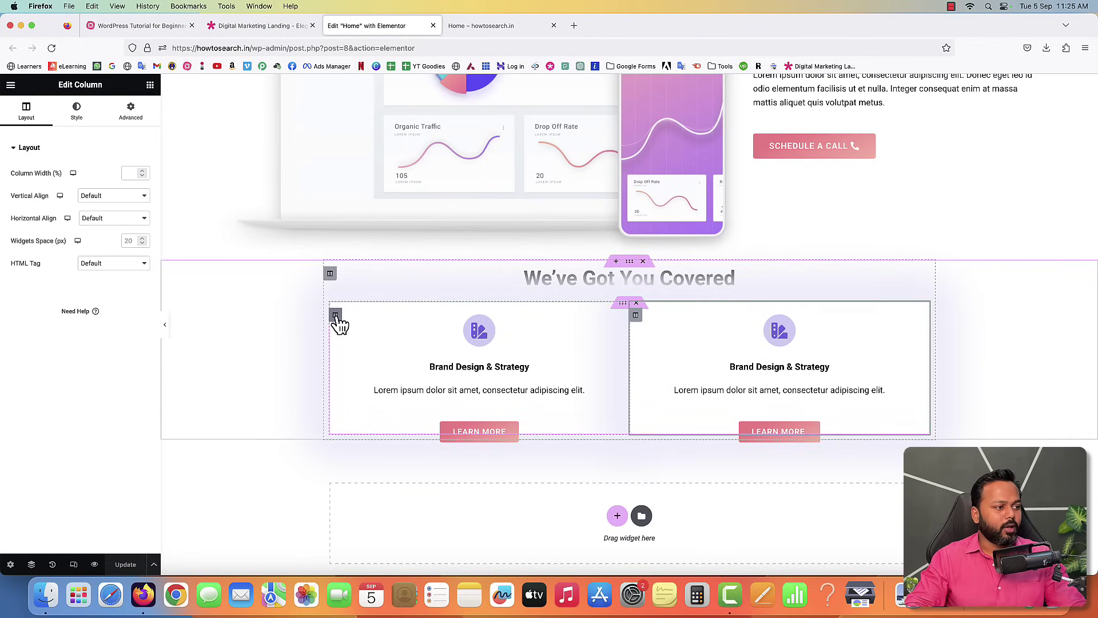
click(336, 315)
click(131, 114)
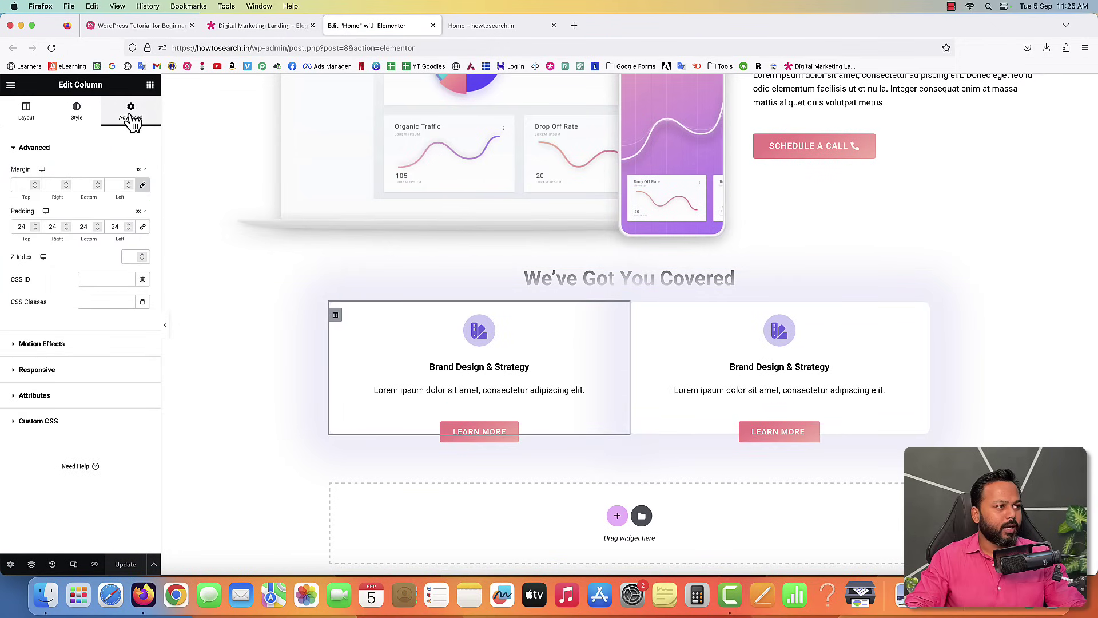
click(143, 191)
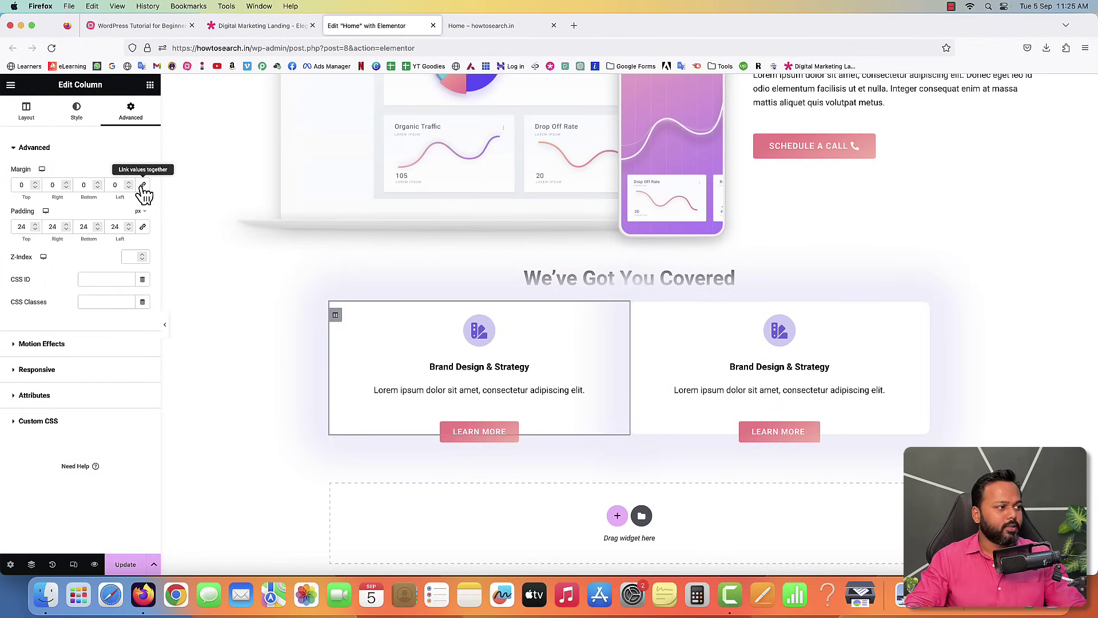
drag(66, 183, 66, 183)
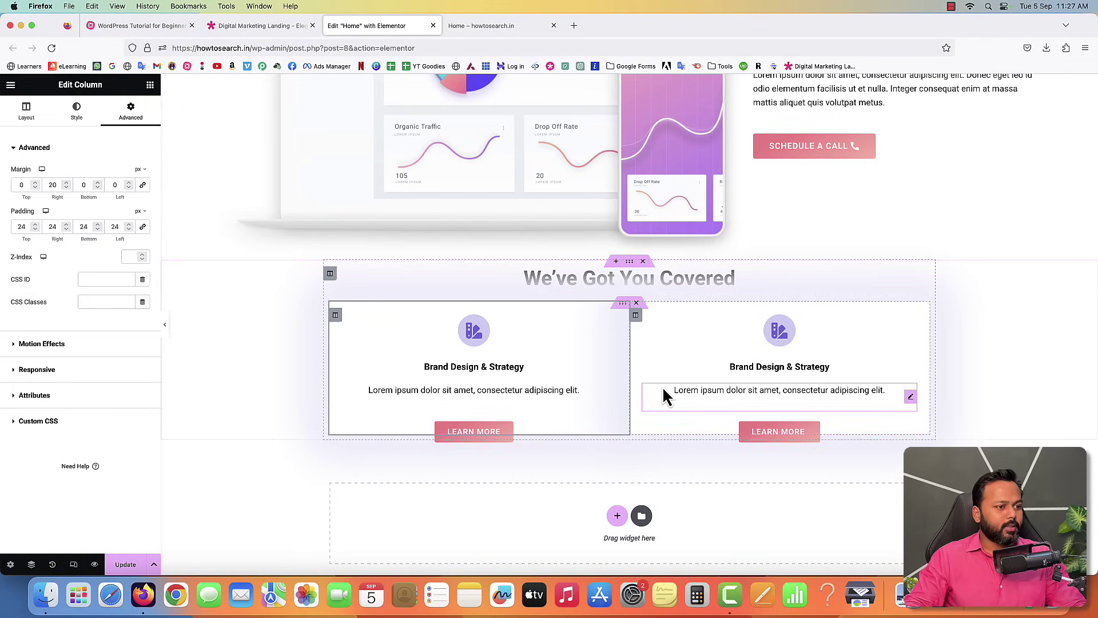
click(637, 316)
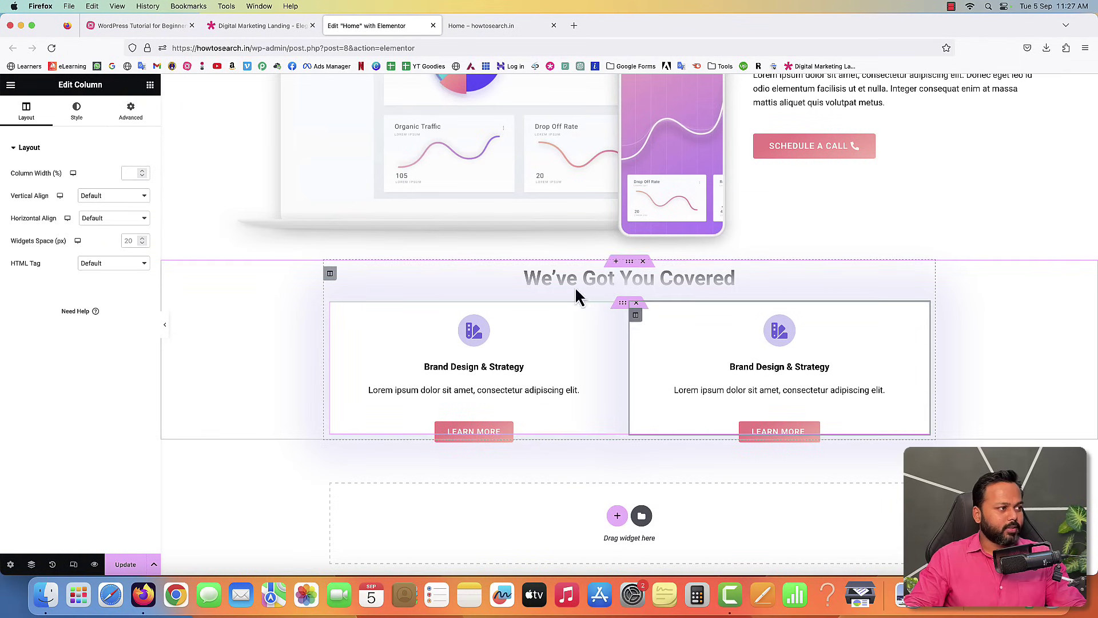
click(136, 112)
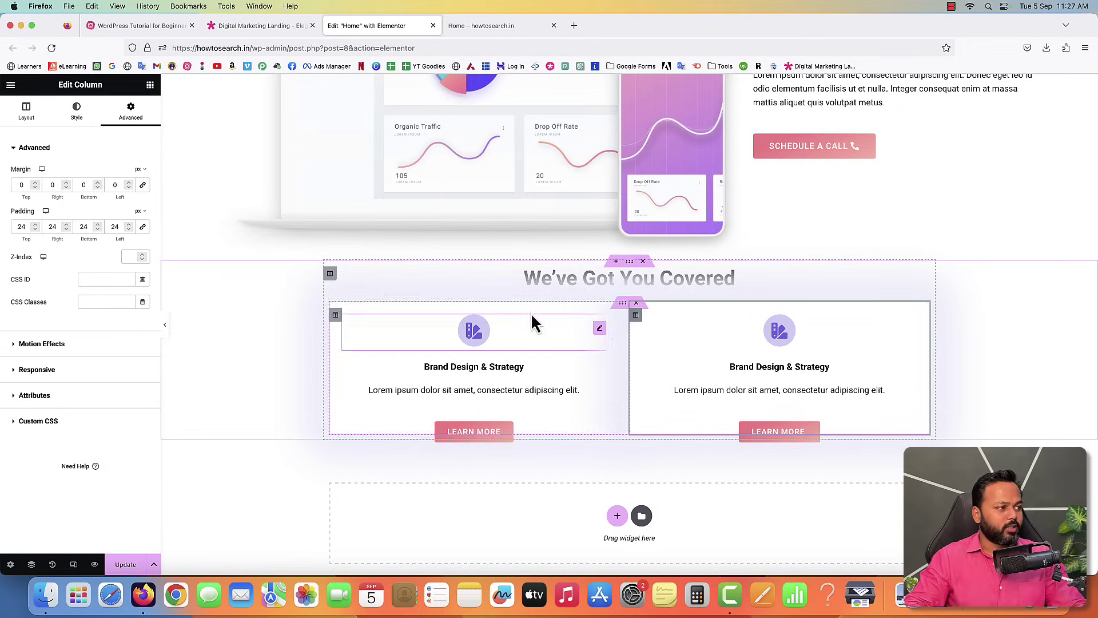
click(113, 184)
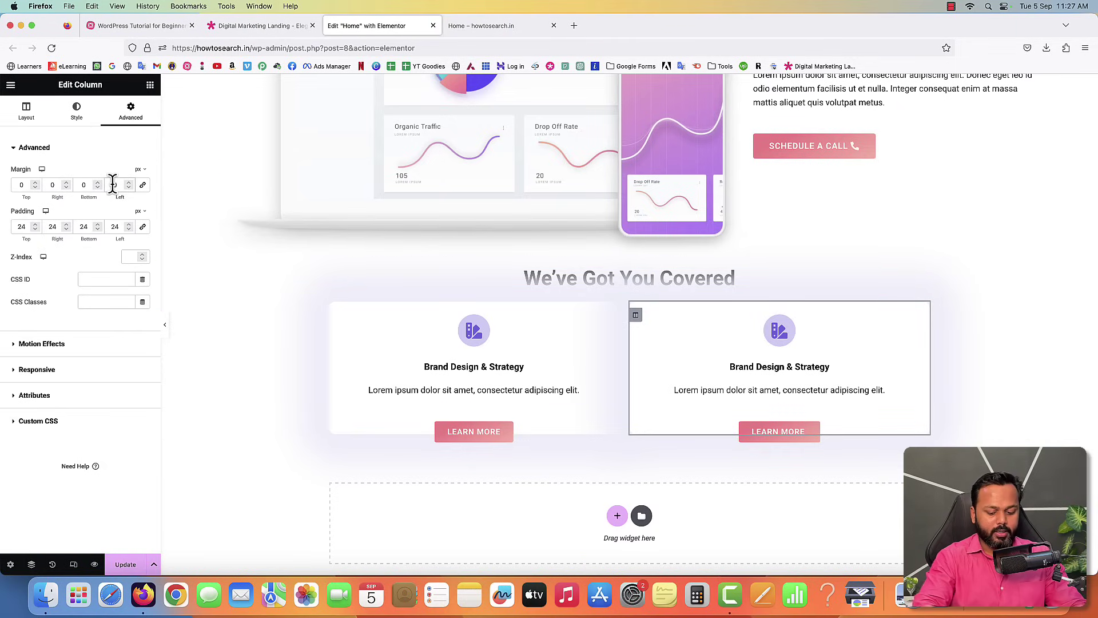
text(2)
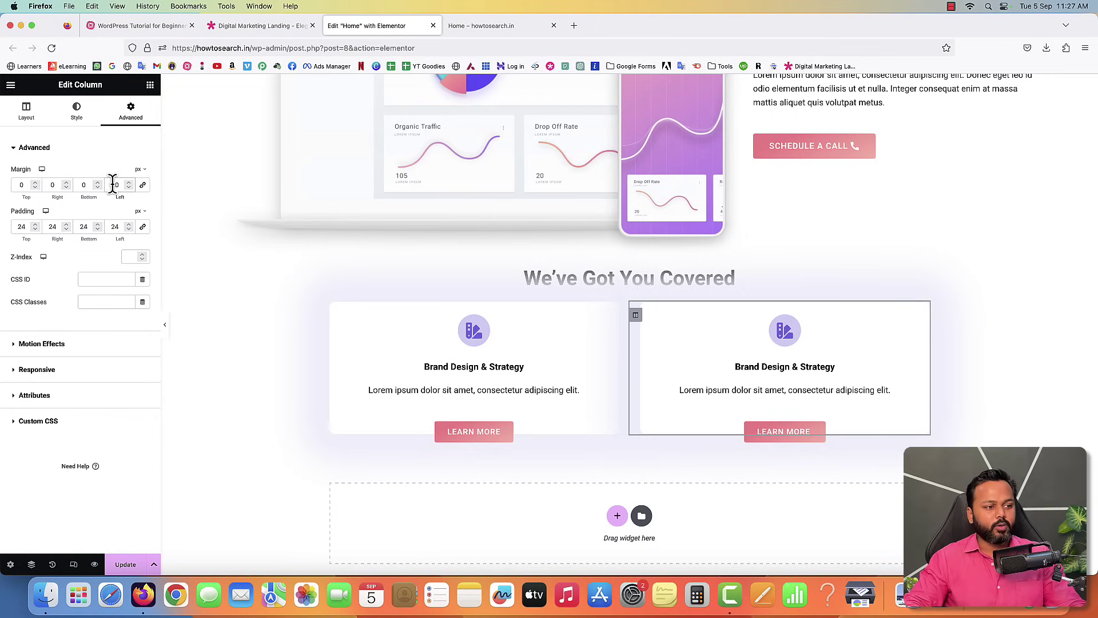
- Save the page and reload the live home page to check the card spacing
click(125, 564)
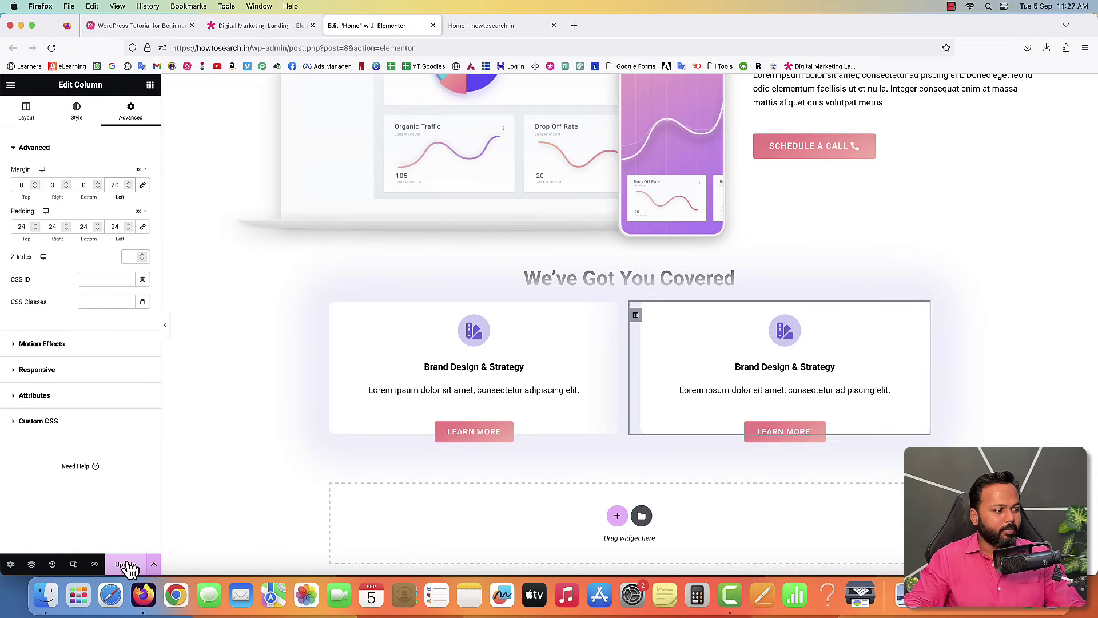
click(491, 32)
click(52, 48)
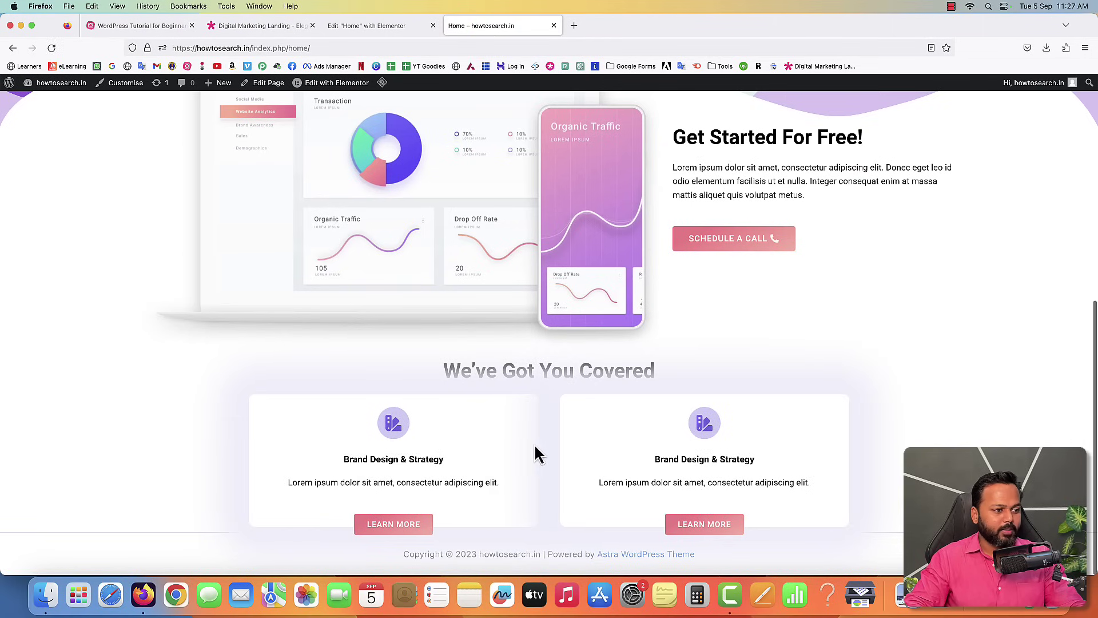
click(368, 27)
- Duplicate the right column into a third card and set the middle column's right margin to 15
right_click(636, 315)
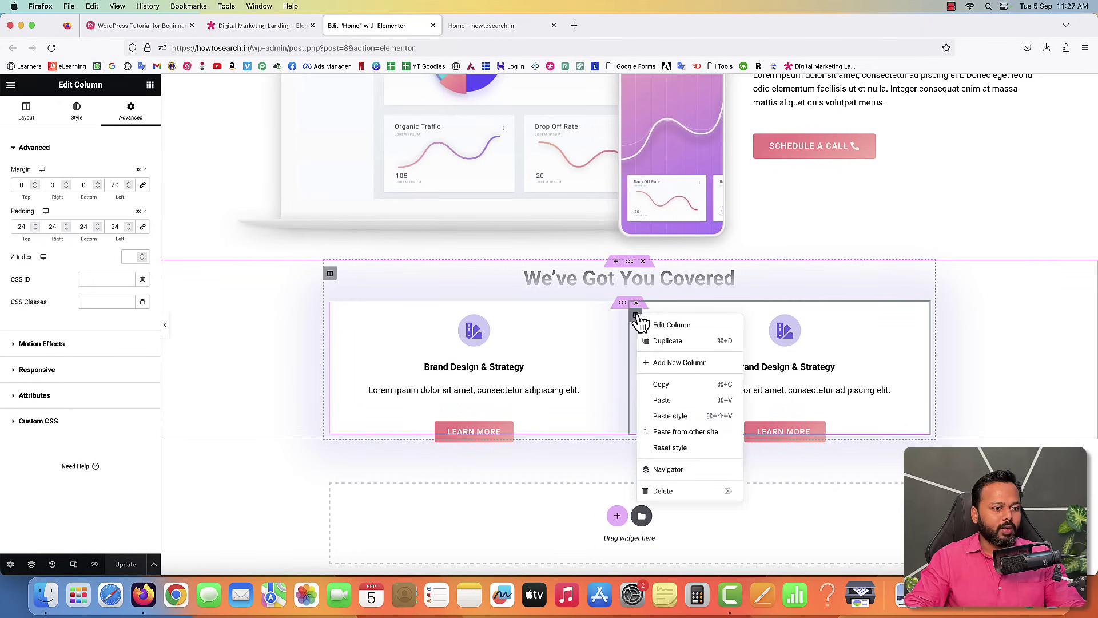
click(666, 341)
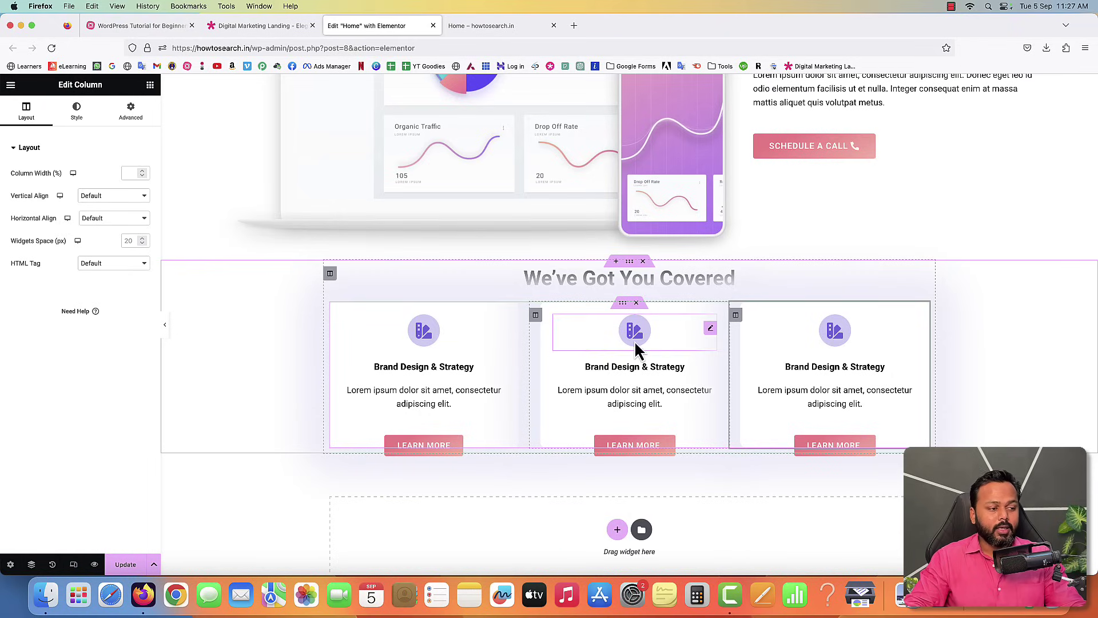
click(535, 315)
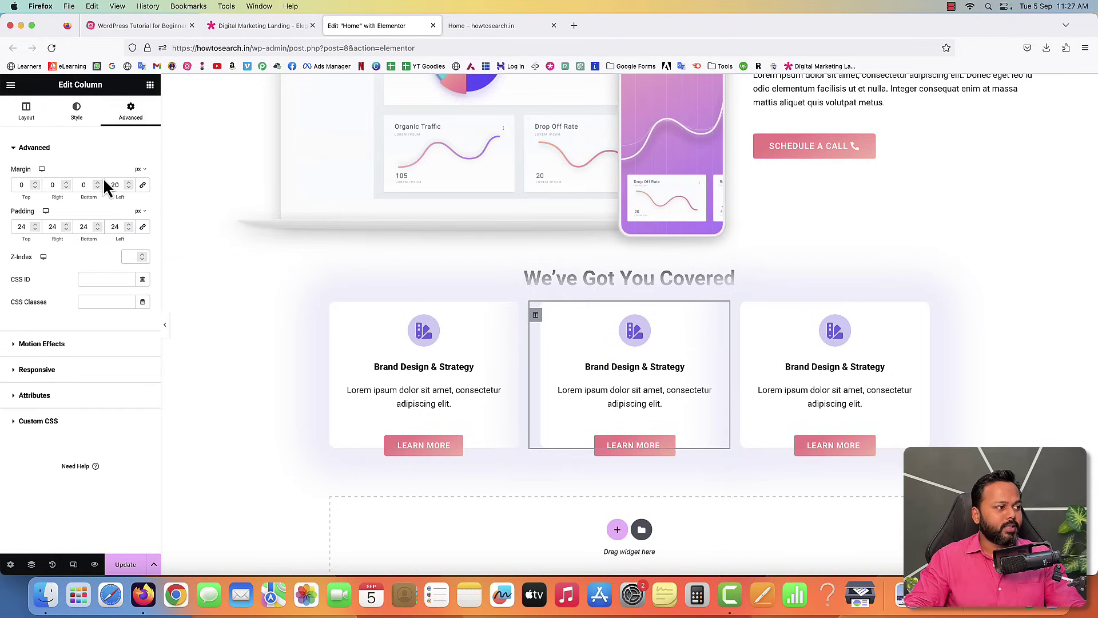
click(66, 184)
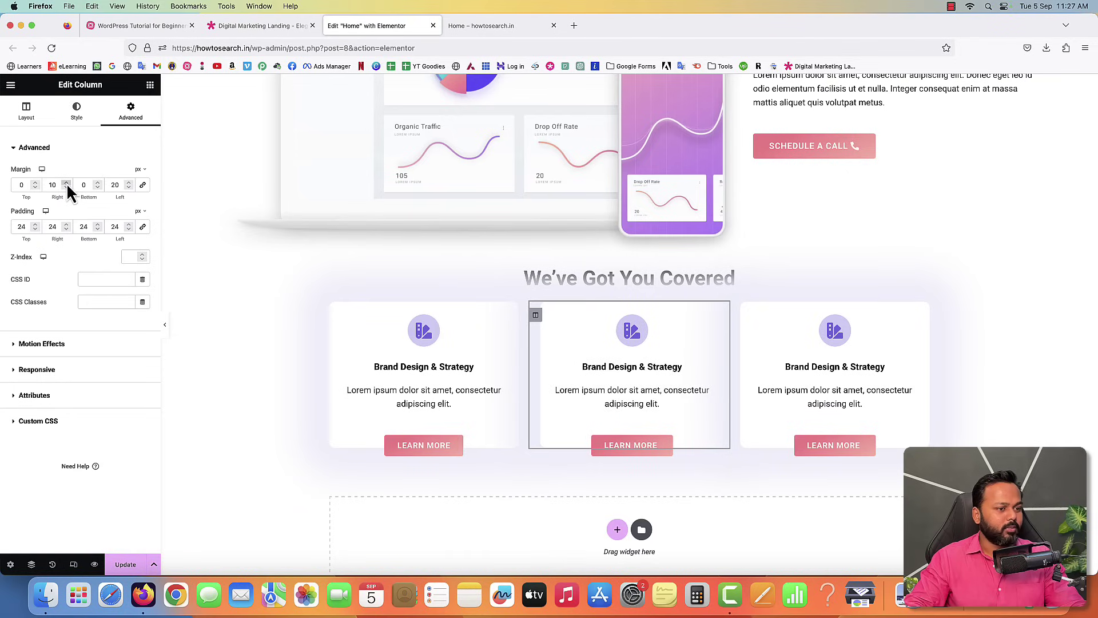
click(67, 183)
click(66, 183)
click(67, 183)
click(66, 183)
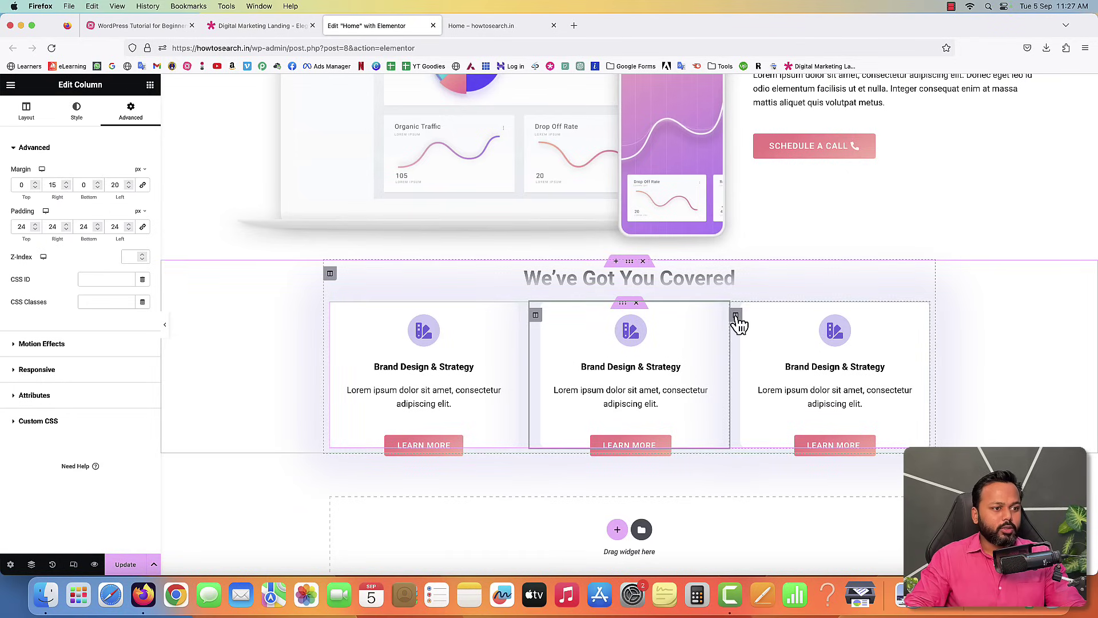
- Set the third card column's left margin to 15 px
click(735, 316)
click(131, 110)
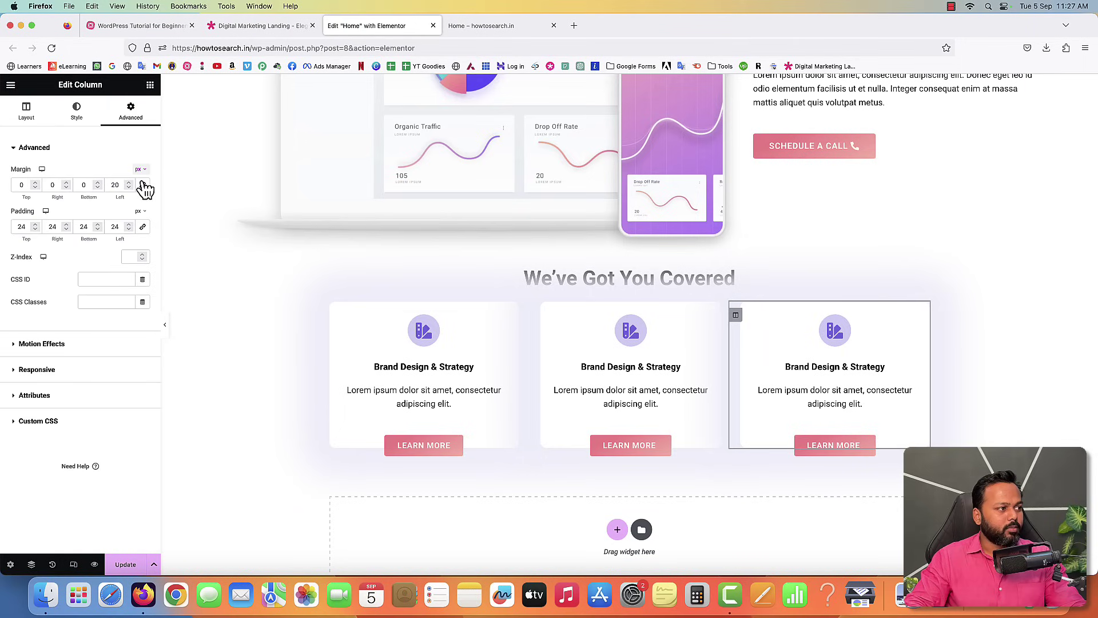
click(129, 187)
click(129, 187)
click(128, 187)
click(129, 187)
click(129, 187)
click(128, 187)
click(128, 182)
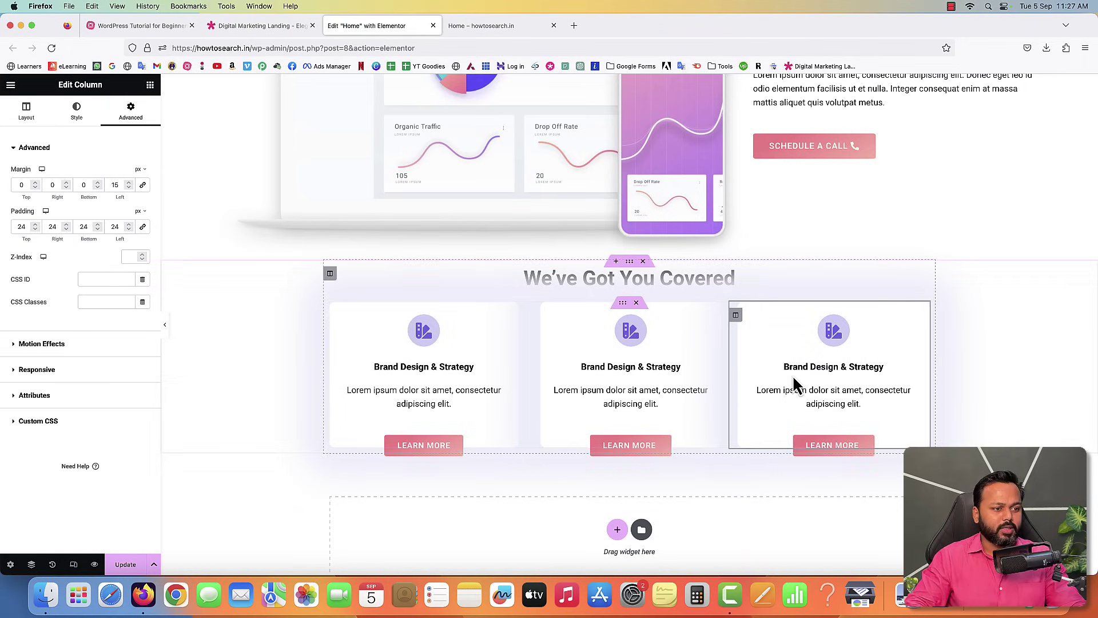
- Duplicate the third column into a fourth card and save the four-card layout
right_click(736, 316)
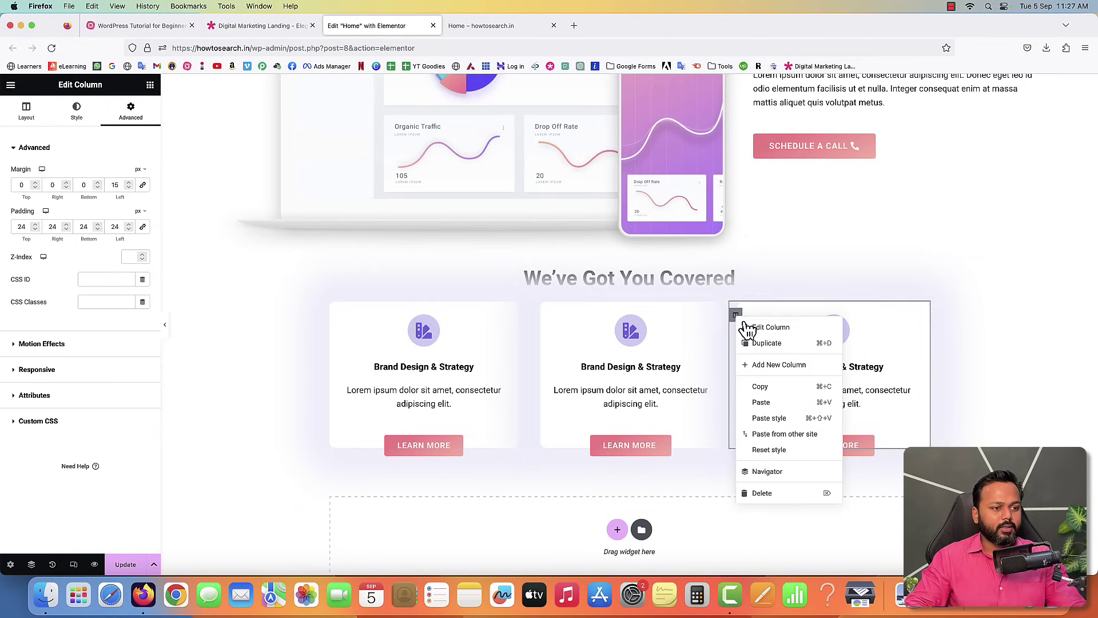
click(762, 347)
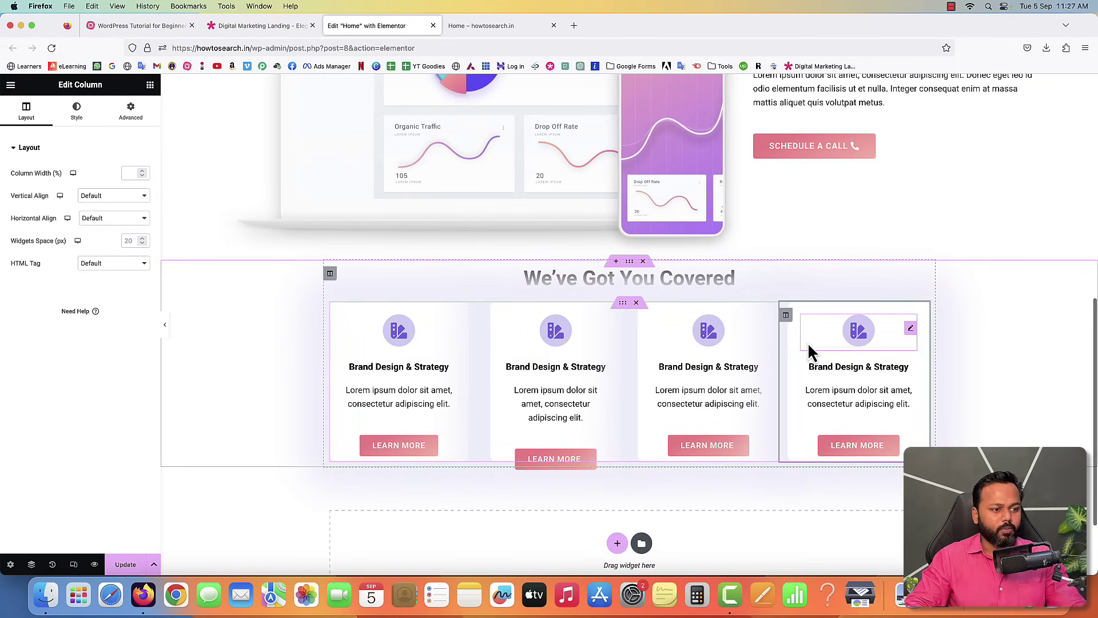
click(132, 111)
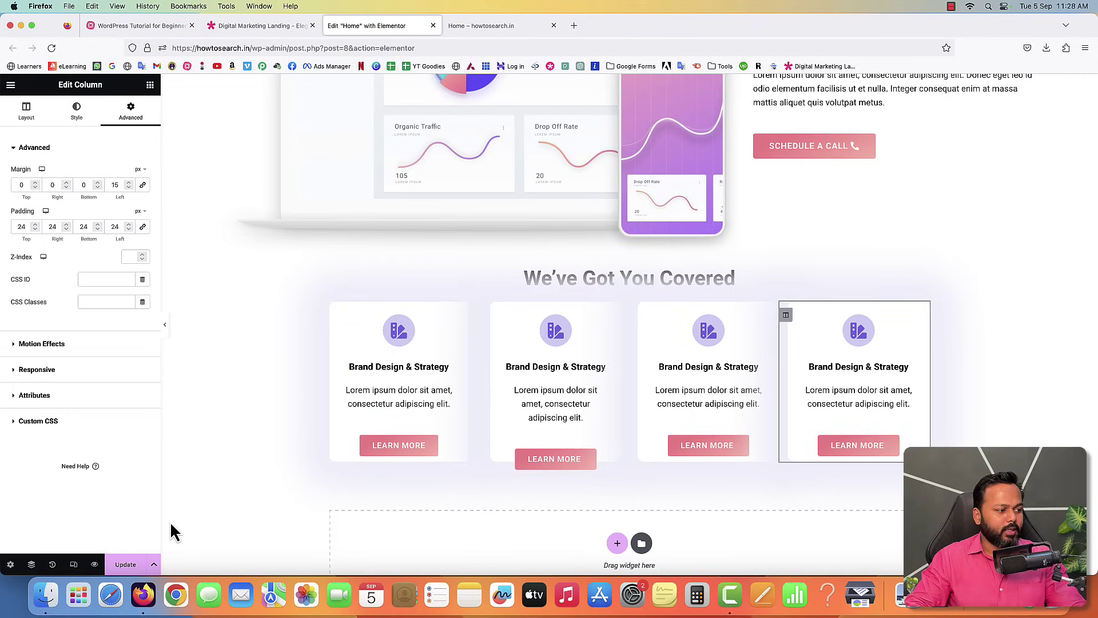
click(127, 564)
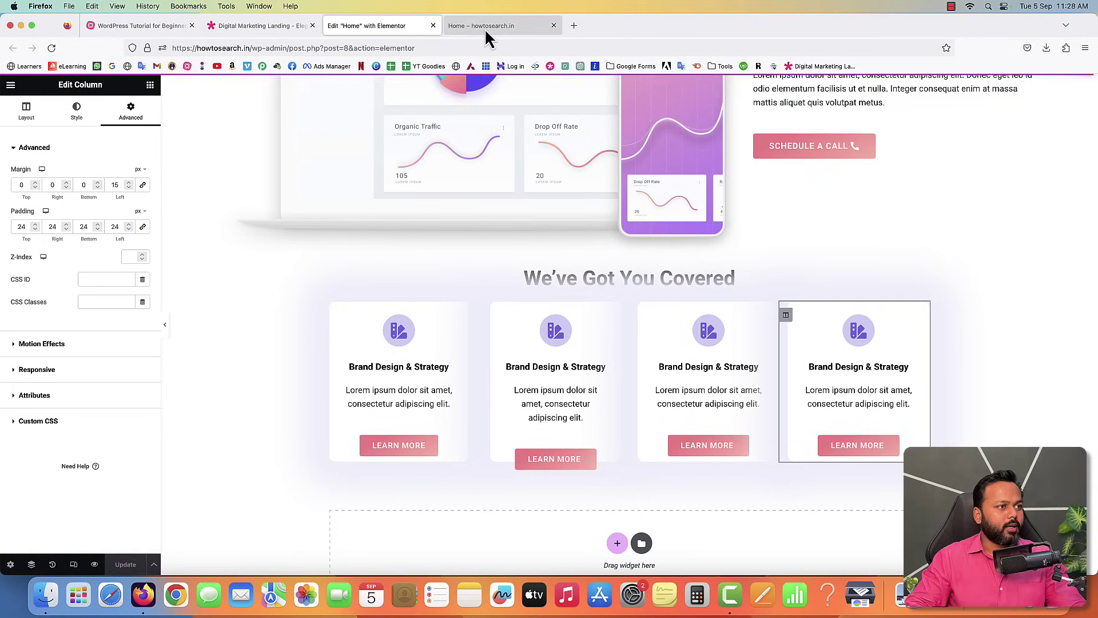
click(485, 27)
- Reload the live home page and scroll through it to check the four service cards
click(52, 49)
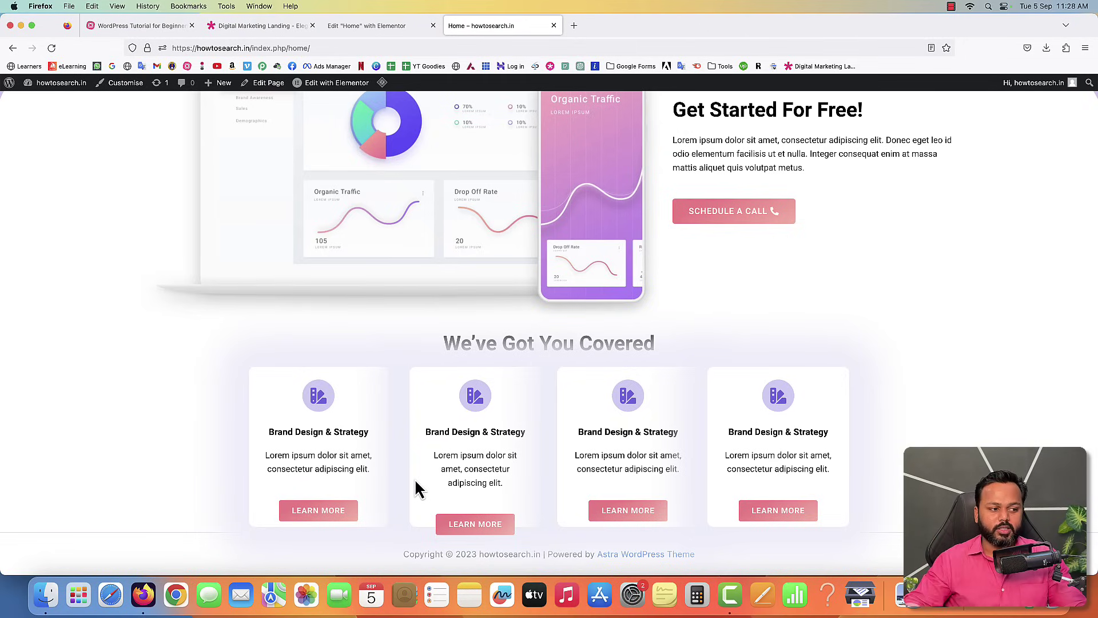
scroll(492, 350, up, 5)
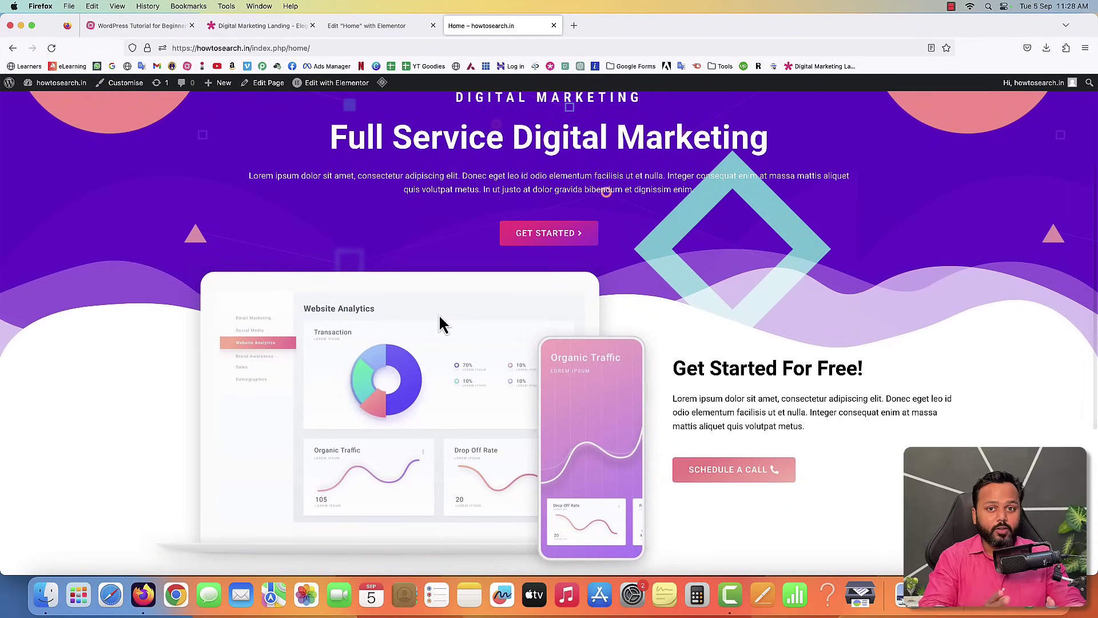
scroll(441, 319, down, 5)
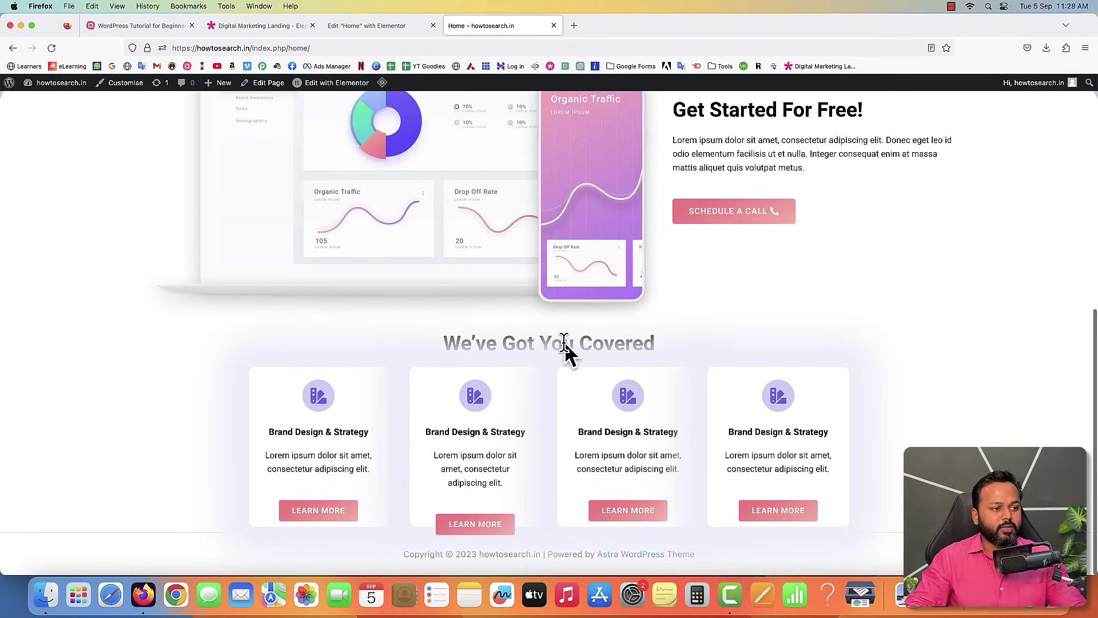
click(360, 28)
- Set the services section's width to 1552 and save the page
scroll(563, 236, up, 3)
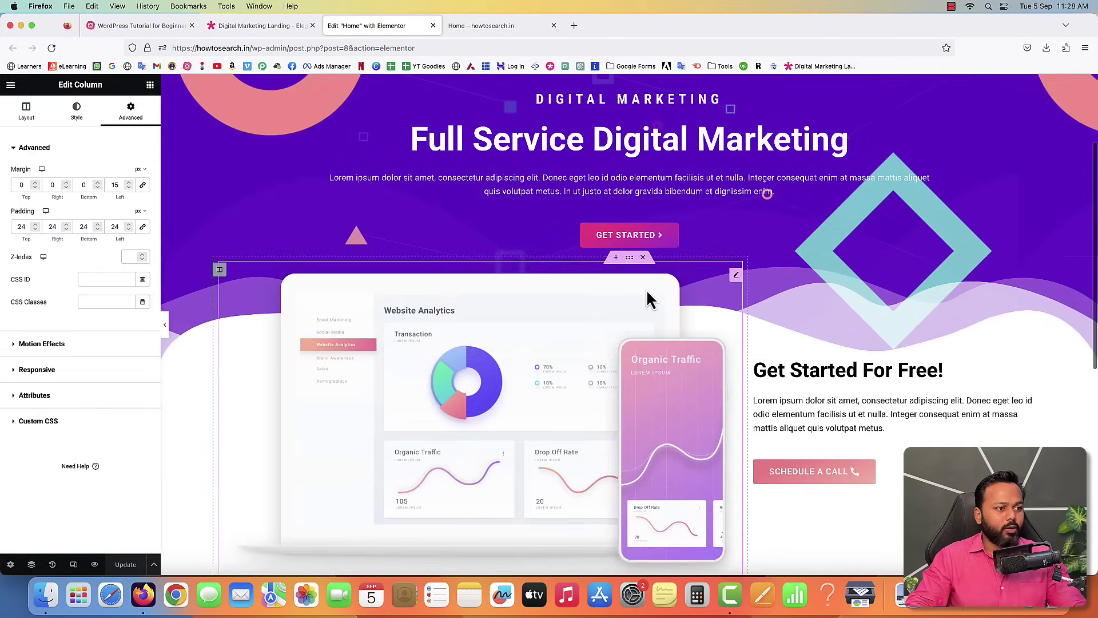
click(629, 257)
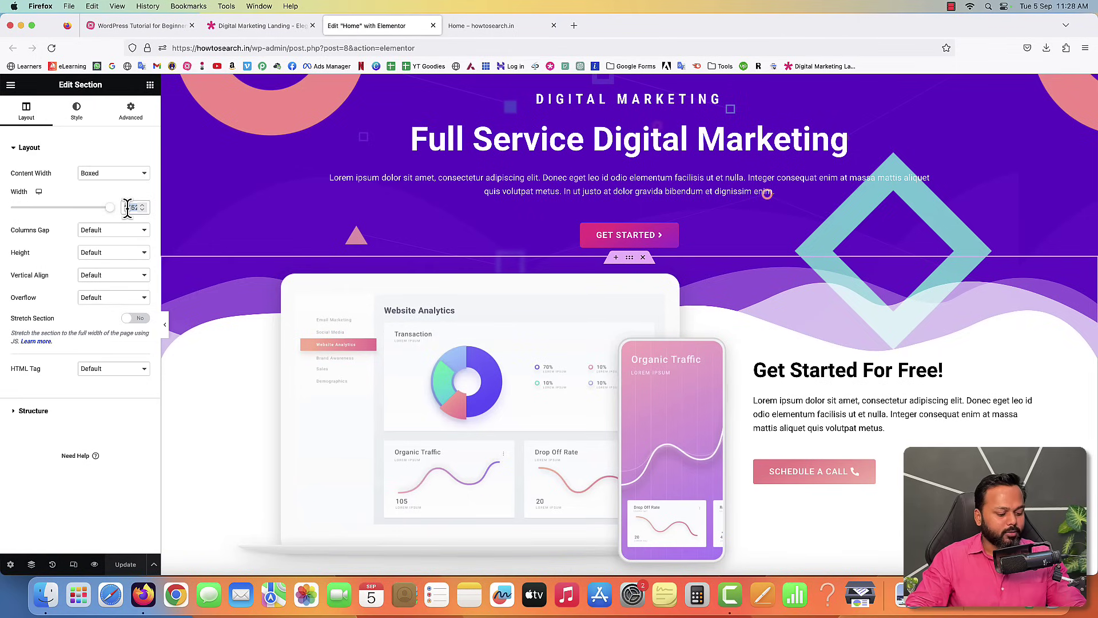
scroll(632, 314, down, 5)
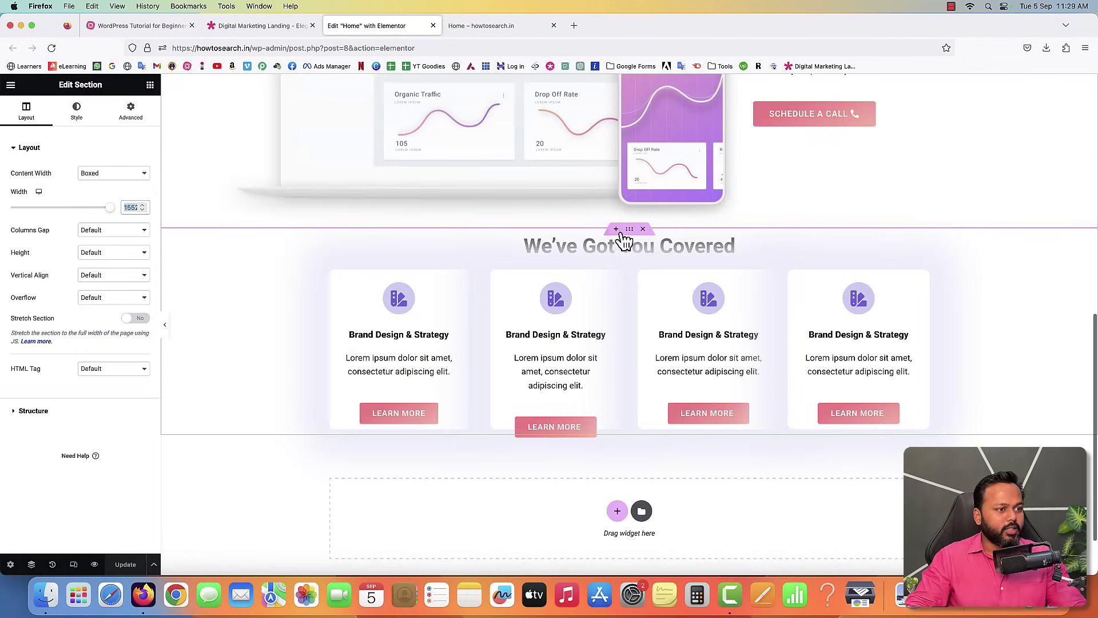
key(BackSpace)
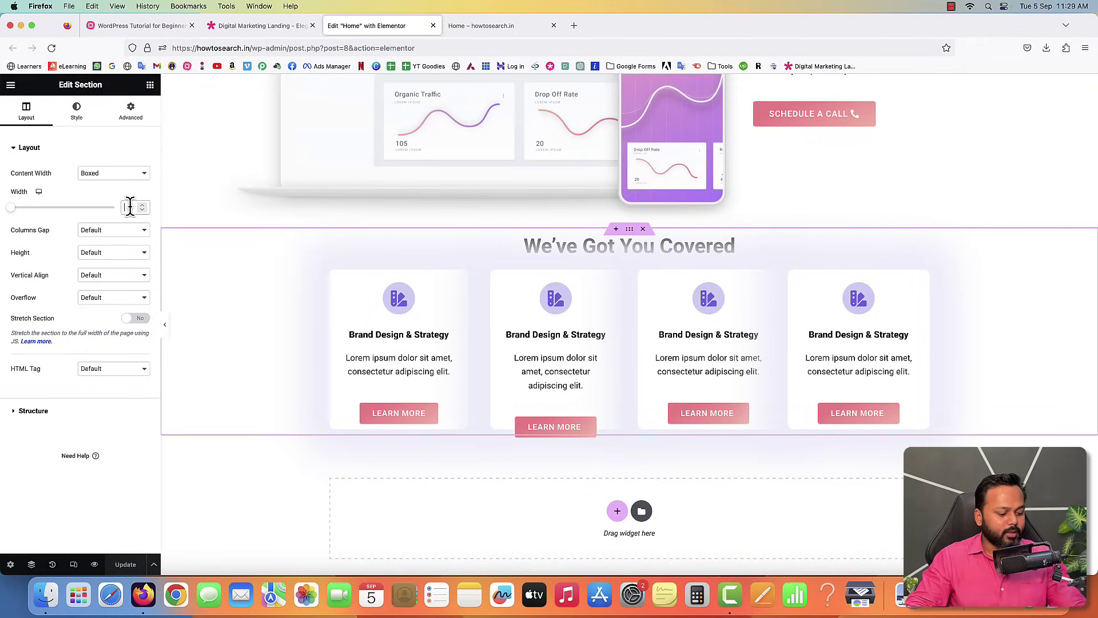
text(1552)
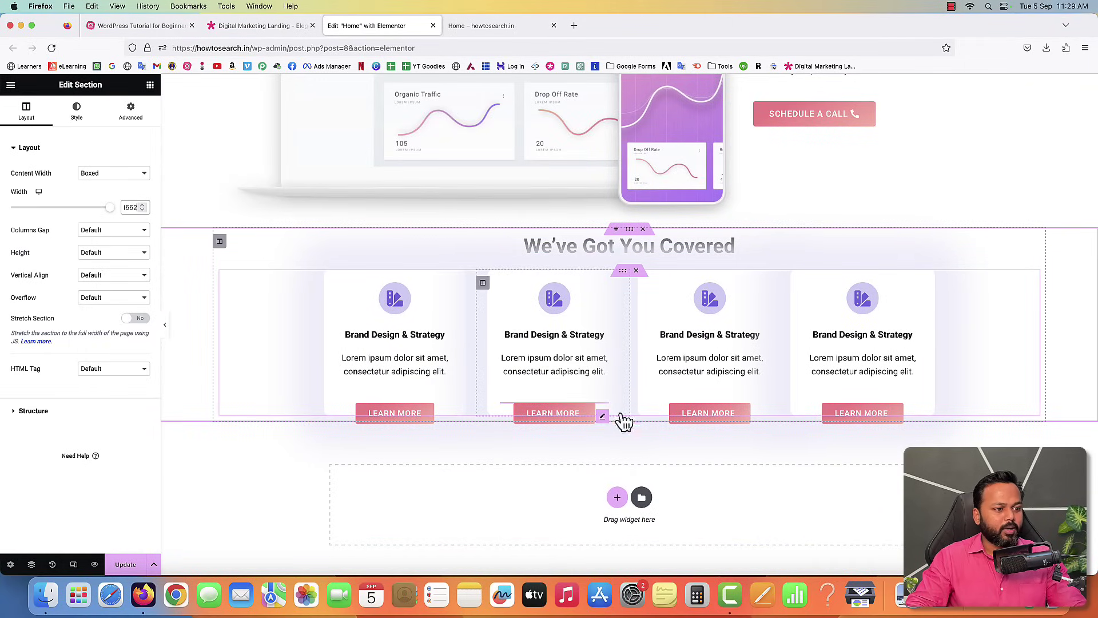
click(126, 564)
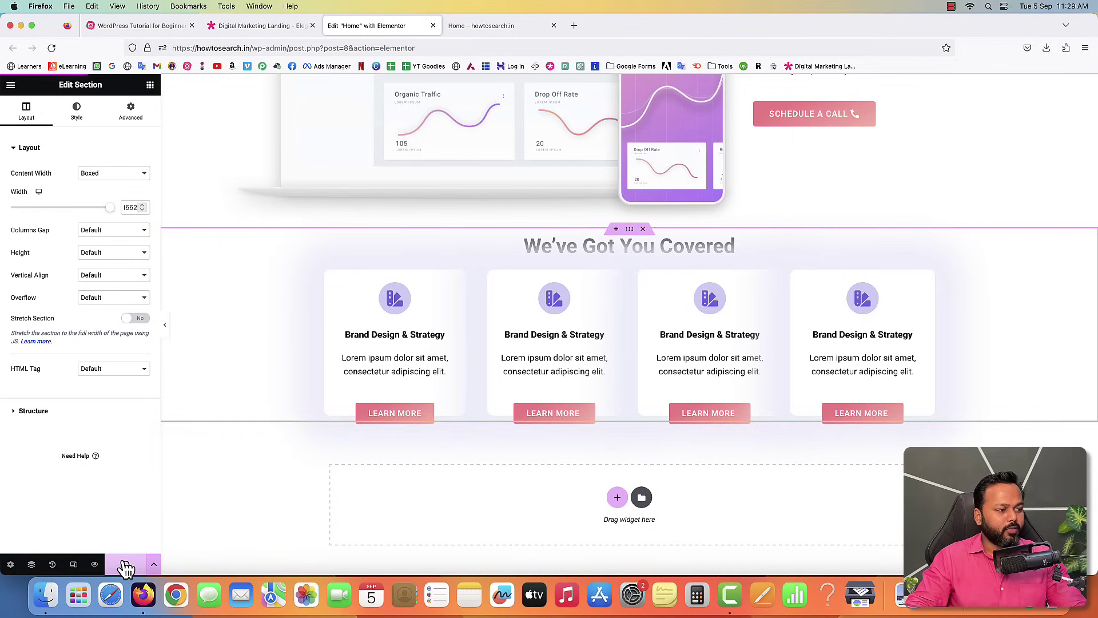
- Reload the live home page to inspect the wider cards under 'We've Got You Covered'
click(476, 33)
click(52, 48)
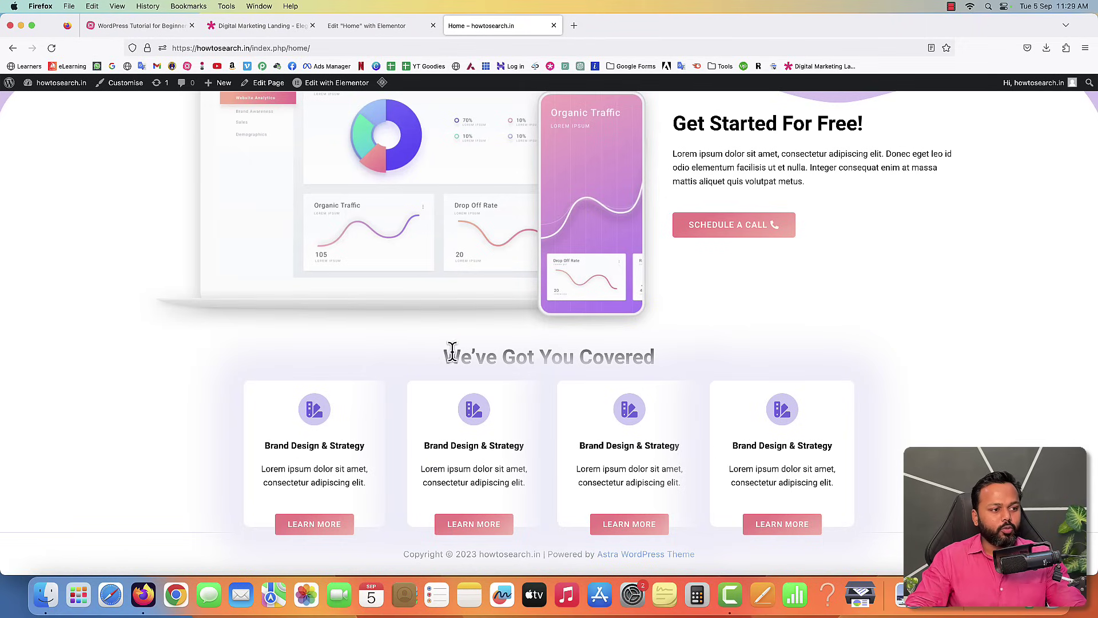
drag(446, 352, 655, 359)
click(669, 362)
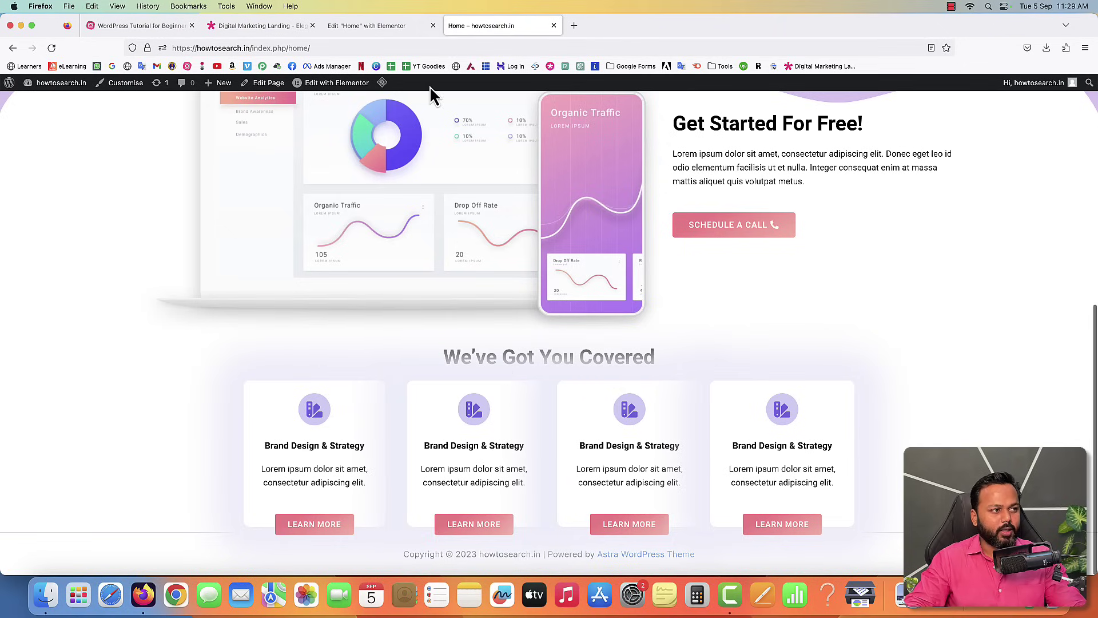
click(379, 25)
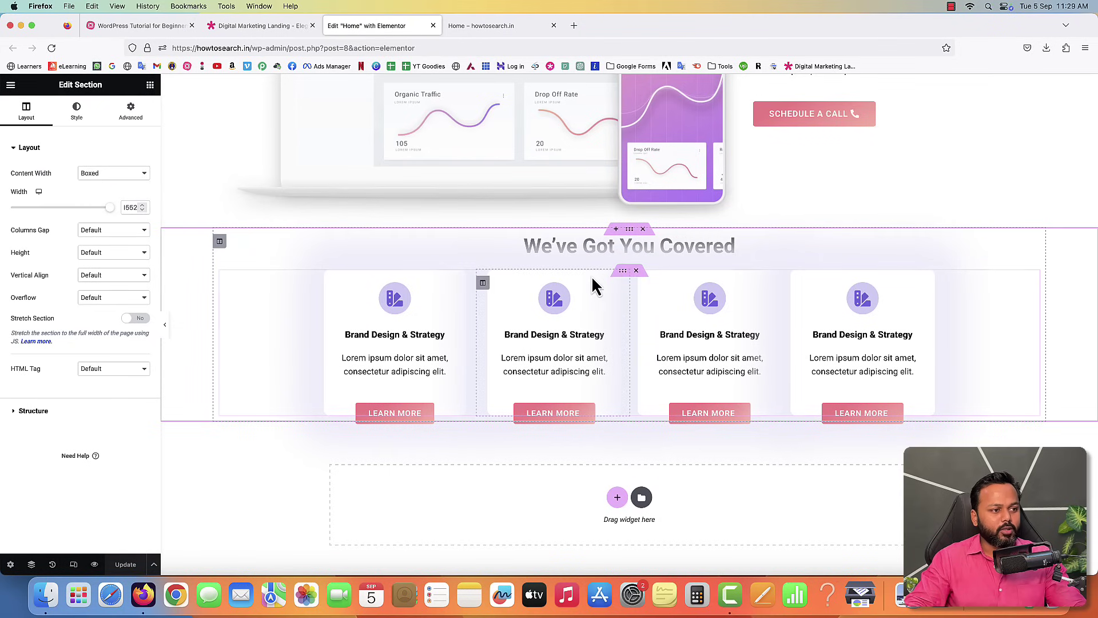
- Unlink the card row's margins and set its top margin to 48 px
click(626, 278)
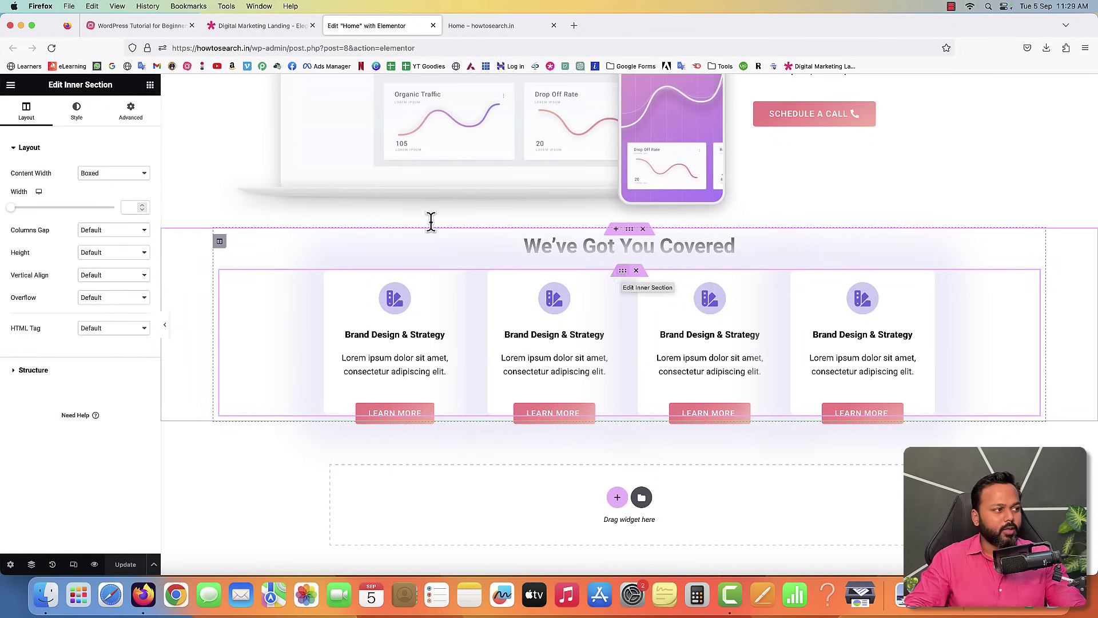
click(132, 112)
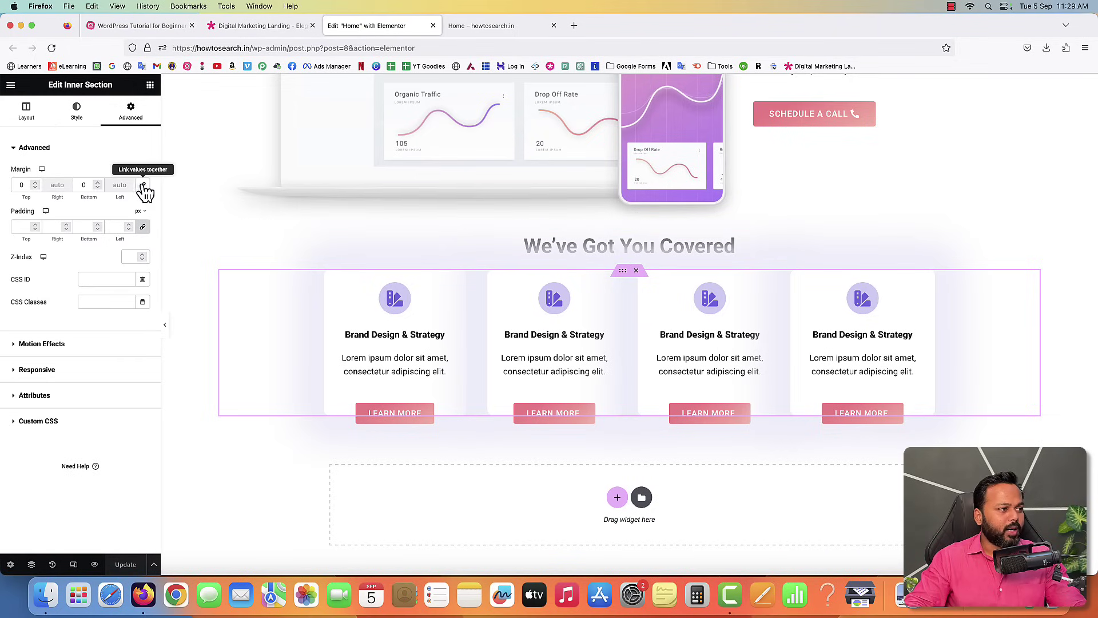
click(143, 185)
drag(34, 184, 32, 183)
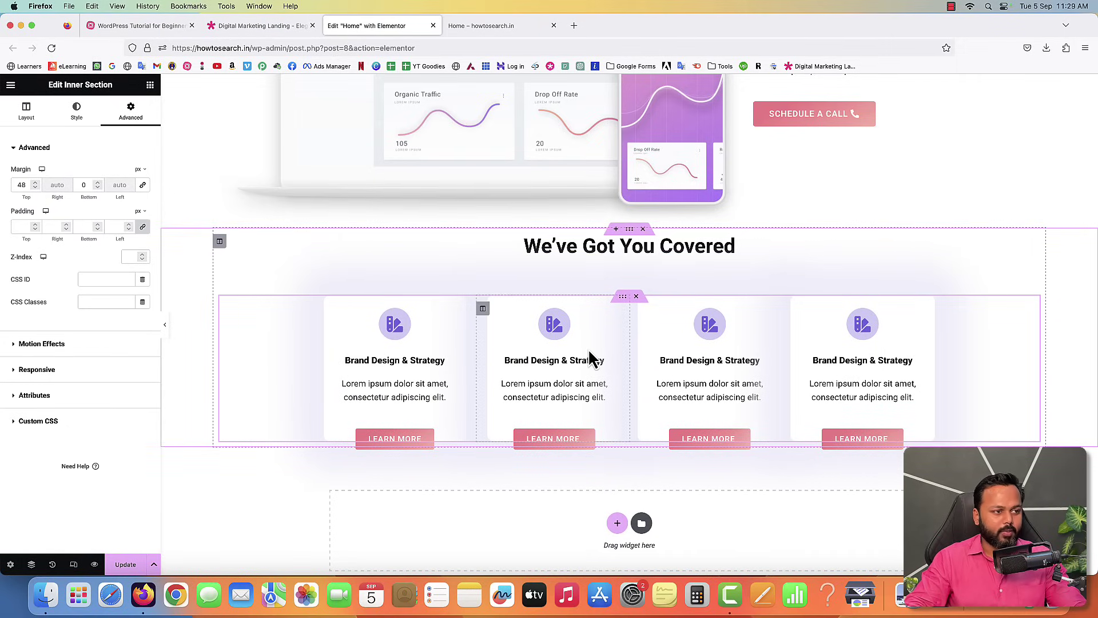
drag(629, 229, 620, 369)
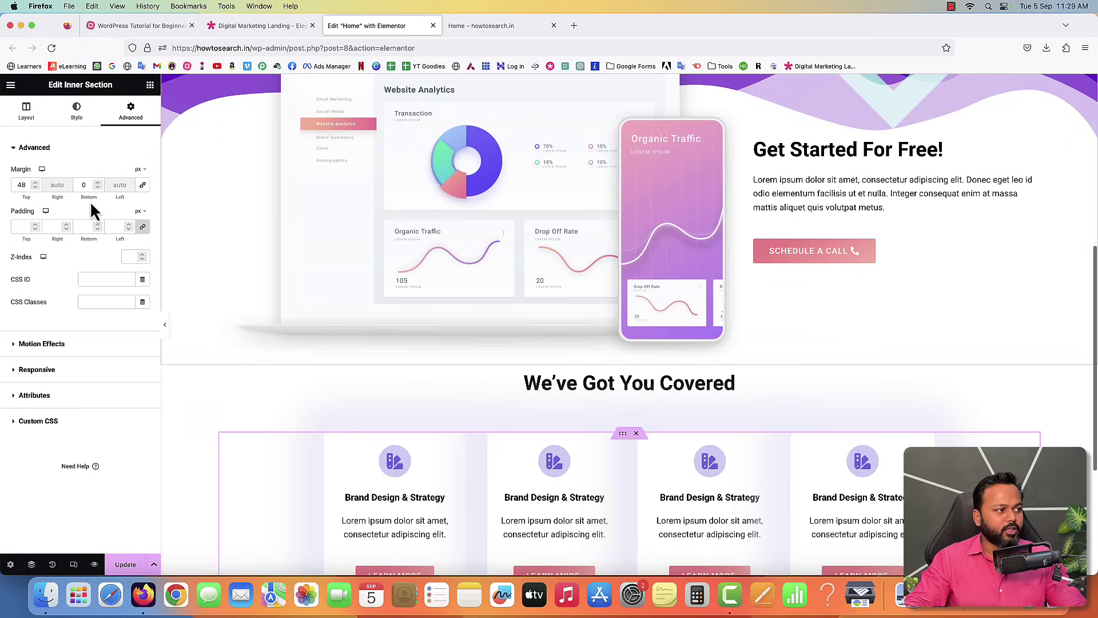
scroll(627, 373, down, 3)
- Give the inner card row a custom width of about 1342 px
click(630, 210)
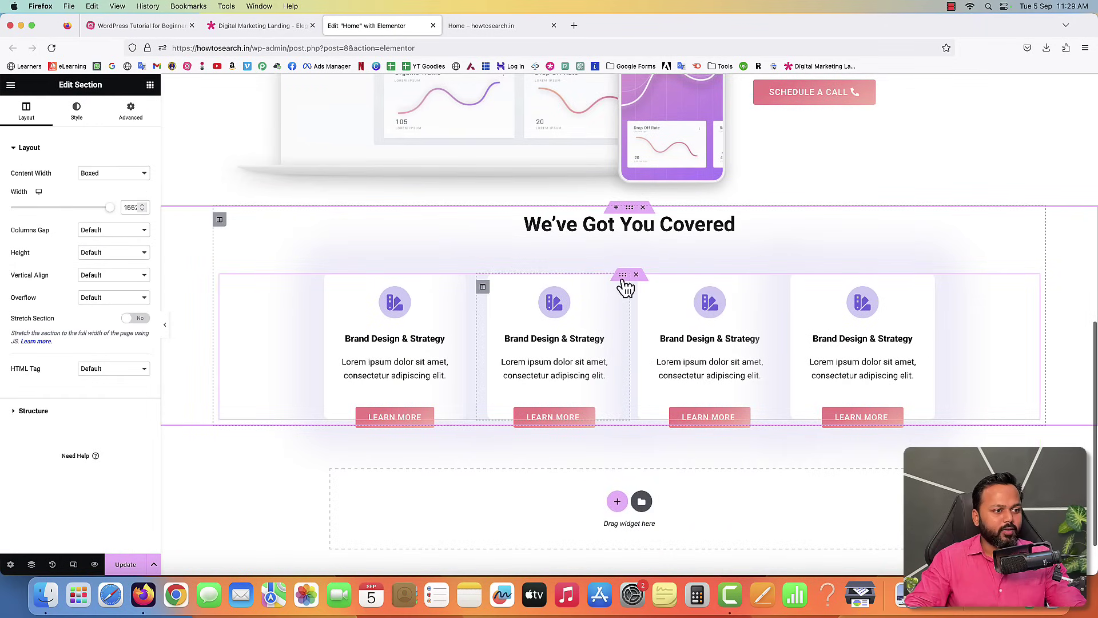
click(623, 276)
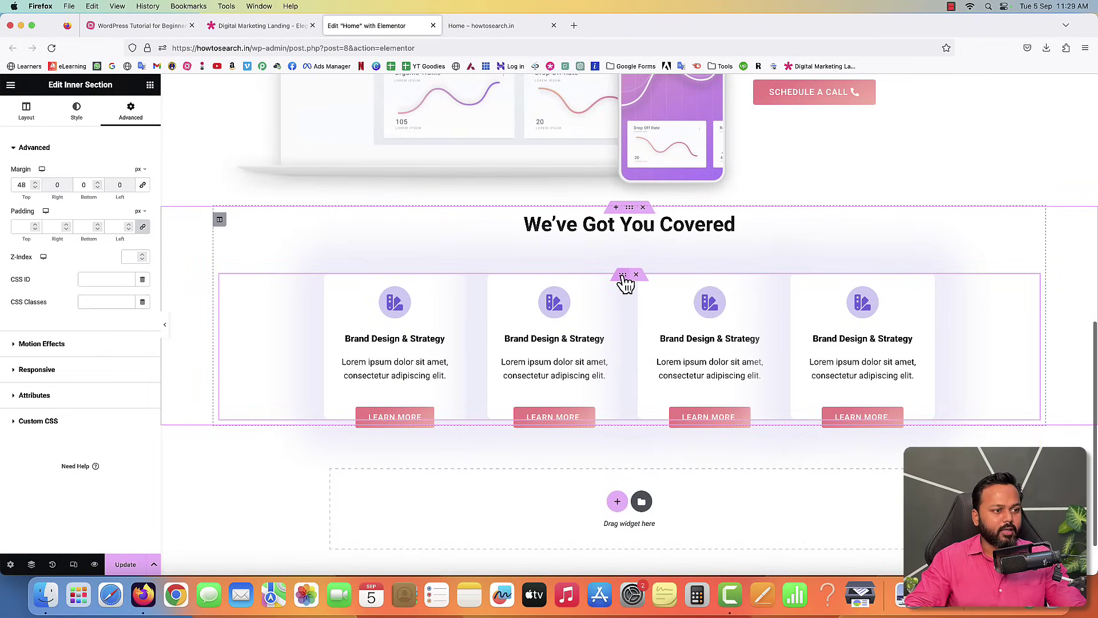
click(27, 112)
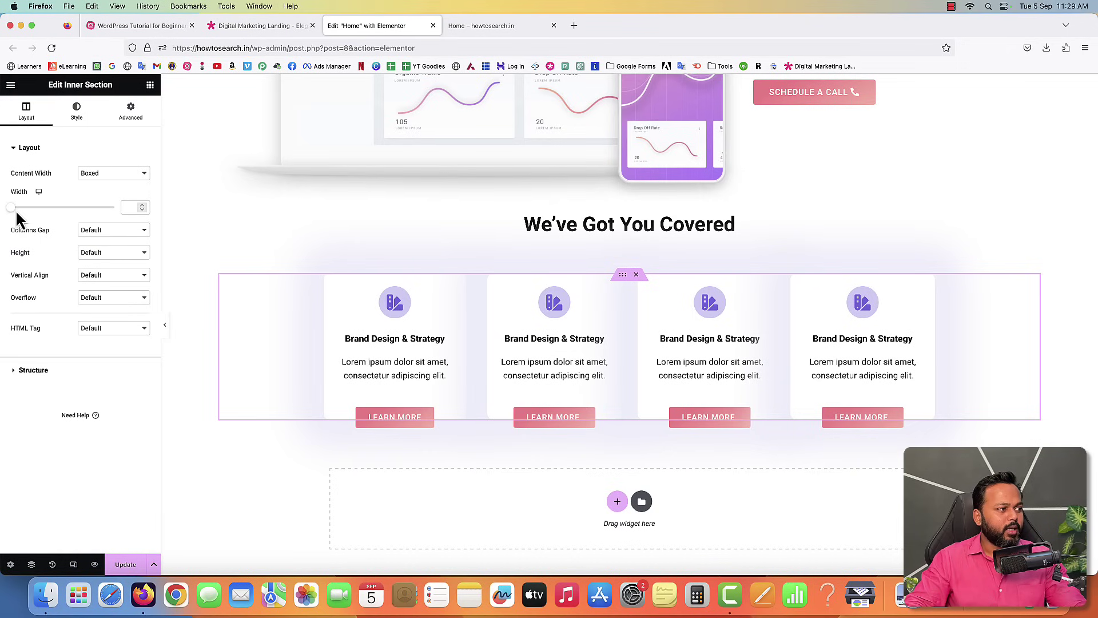
drag(12, 209, 66, 210)
drag(76, 219, 93, 219)
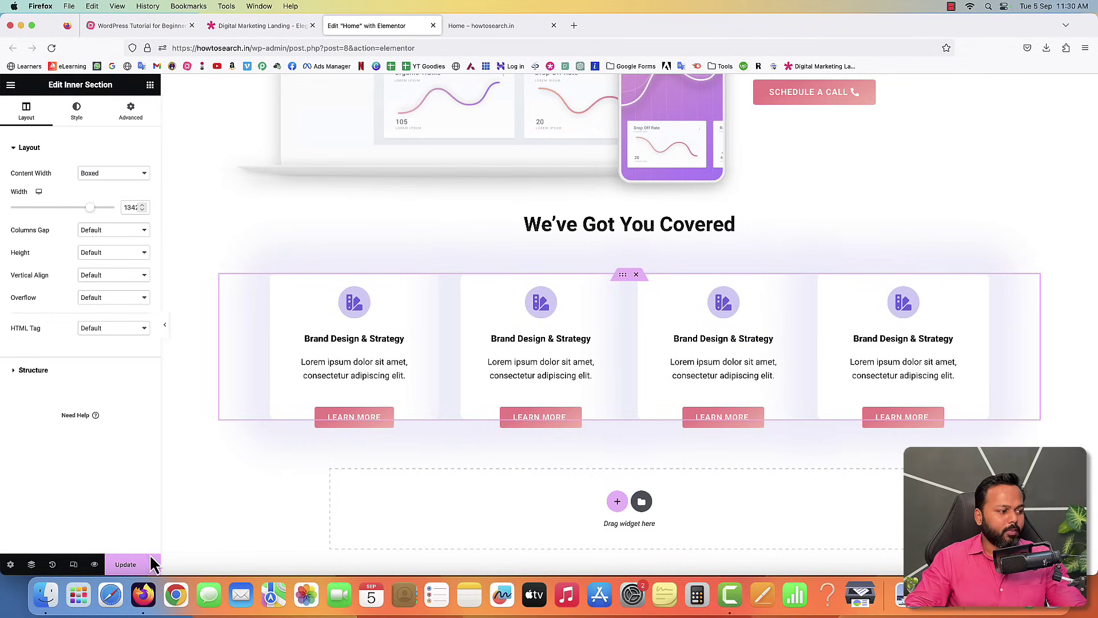
click(492, 26)
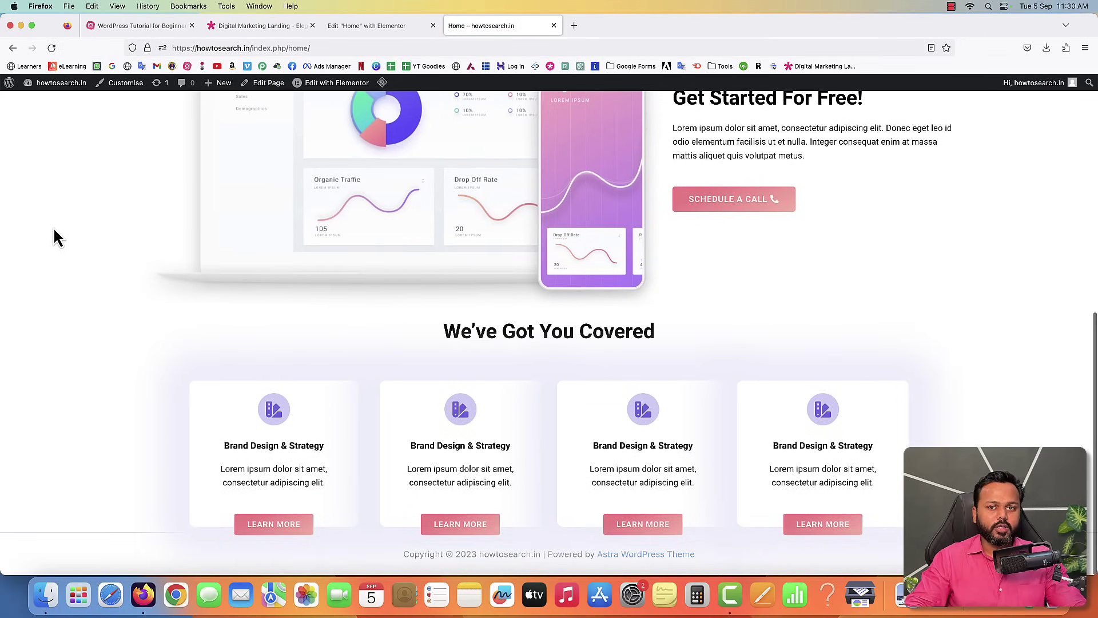
- Replace the second card's icon with Suitcase rolling from the Icon Library
click(385, 27)
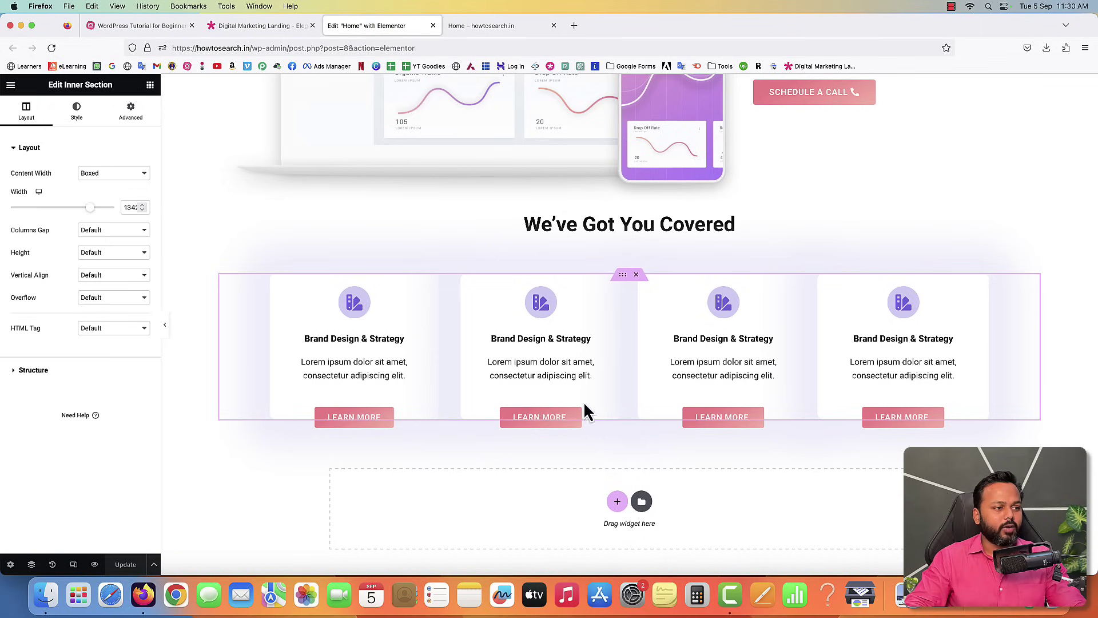
click(603, 308)
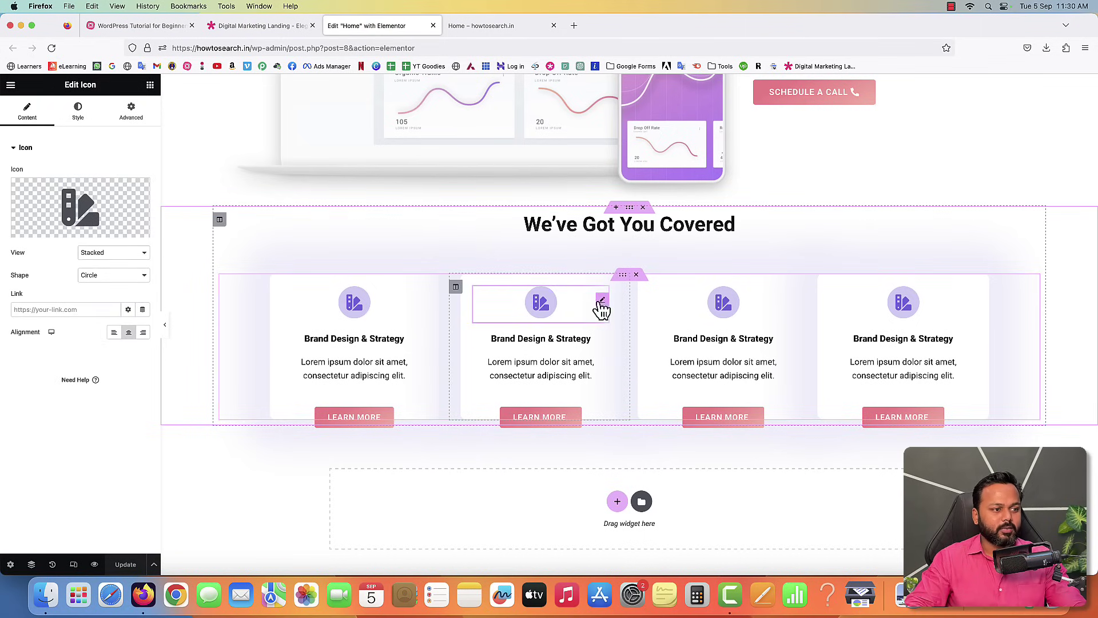
click(44, 232)
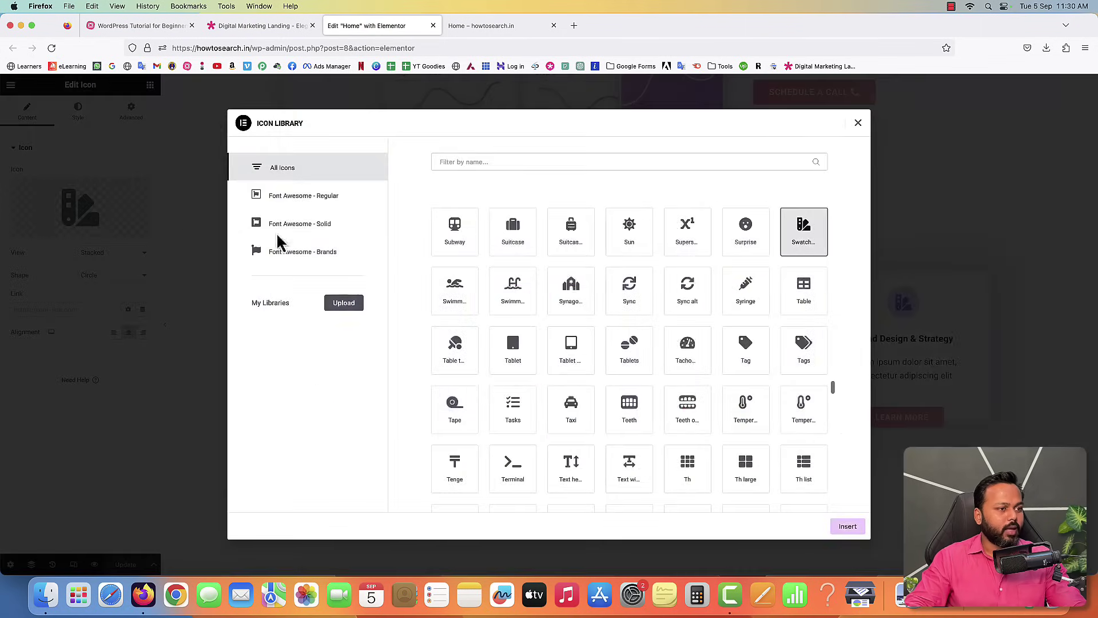
click(571, 234)
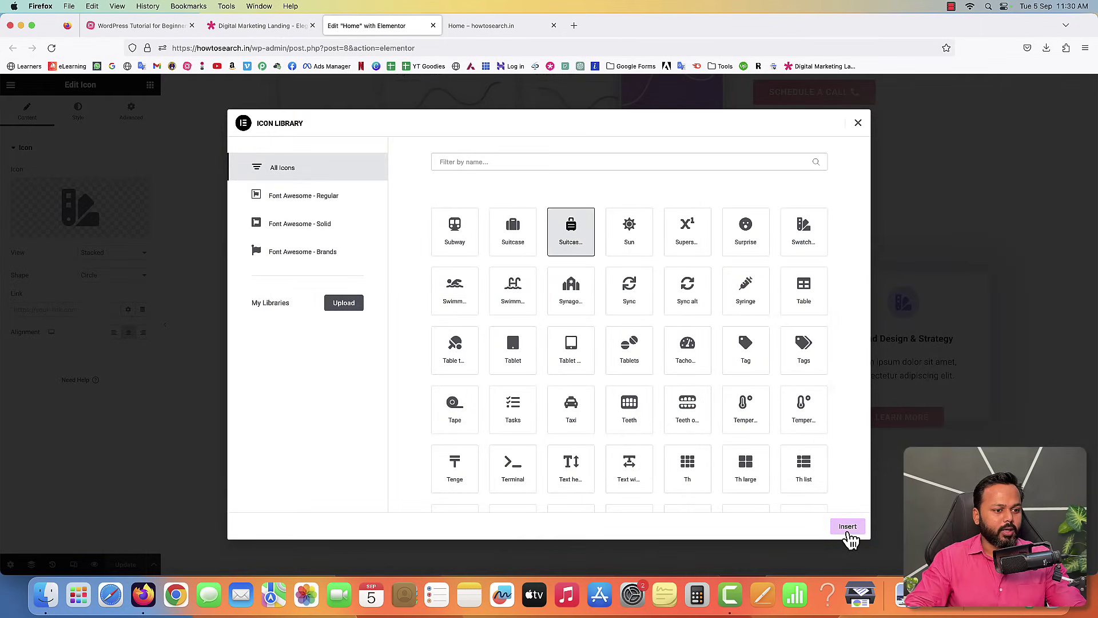
click(848, 526)
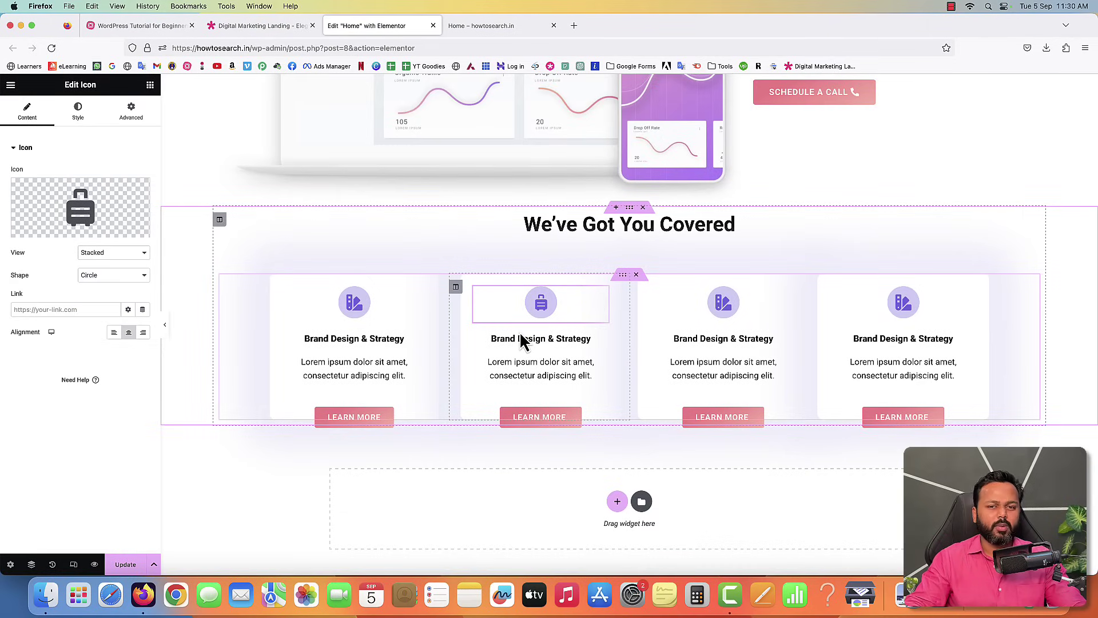
- View the Digital Marketing Landing demo's icon cards and close the developer tools
click(269, 26)
scroll(598, 322, down, 2)
key(super+alt+i)
- Duplicate the card row, give the copy a 69 px top margin, and save
scroll(571, 257, down, 1)
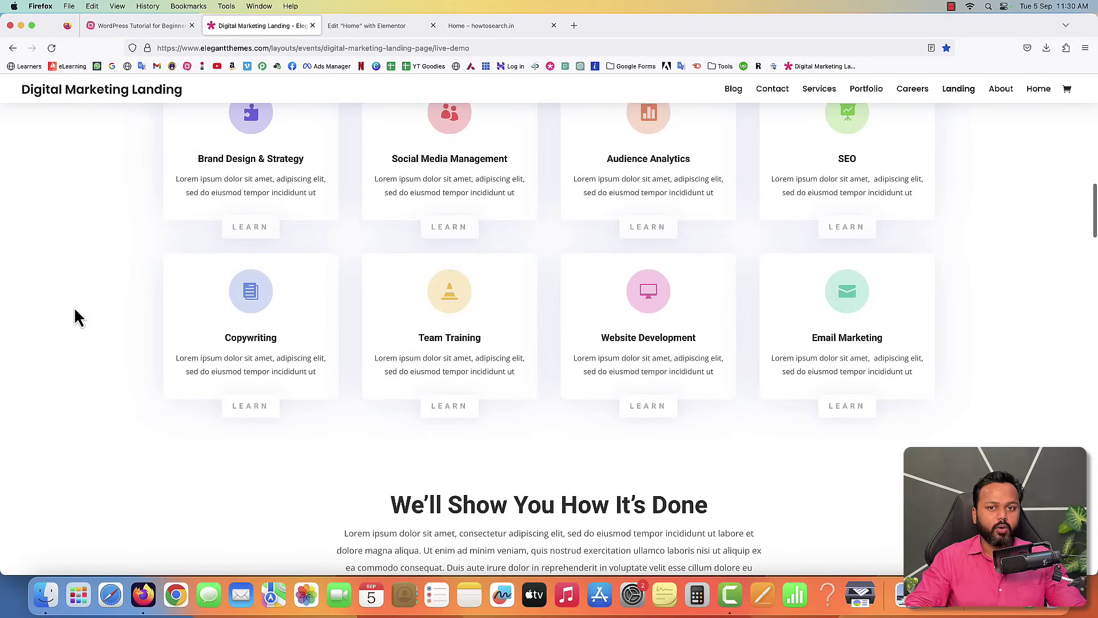
click(341, 29)
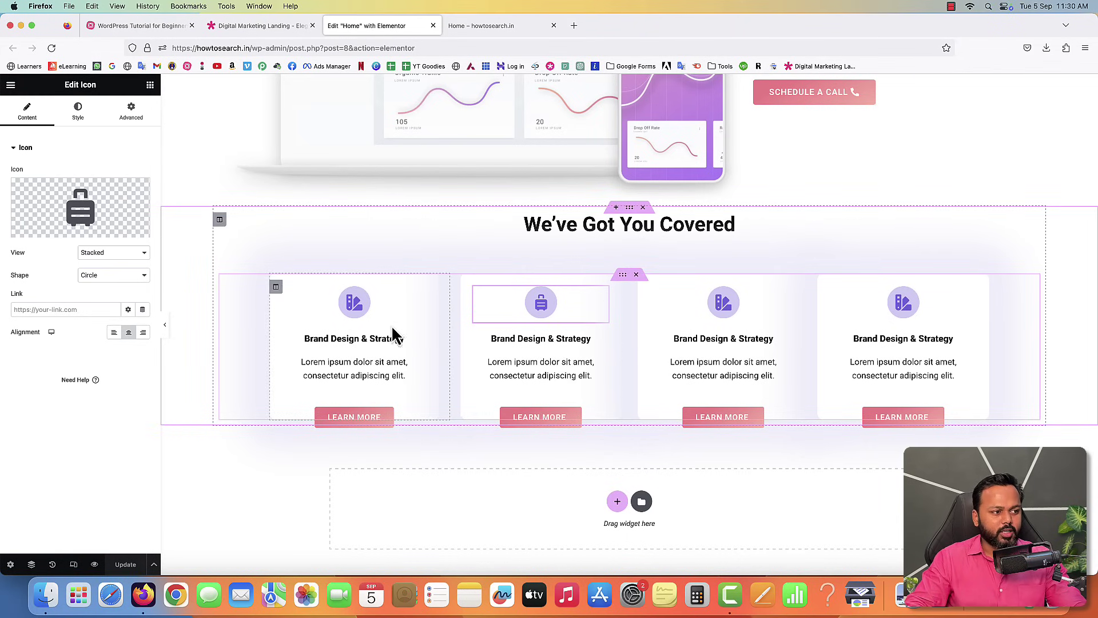
right_click(622, 278)
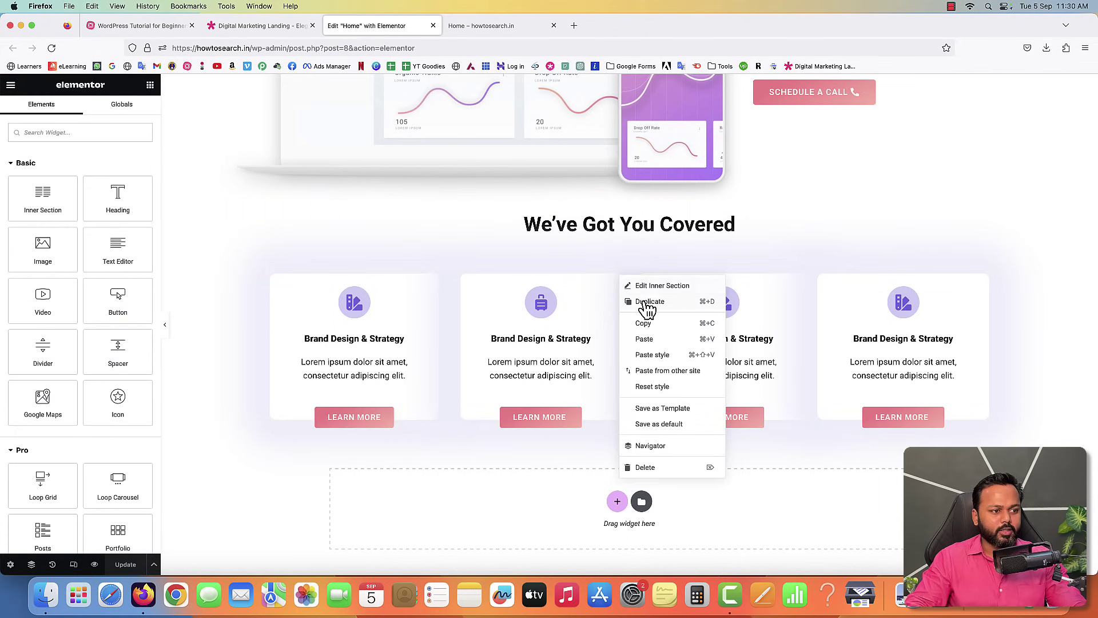
click(726, 303)
scroll(757, 309, down, 5)
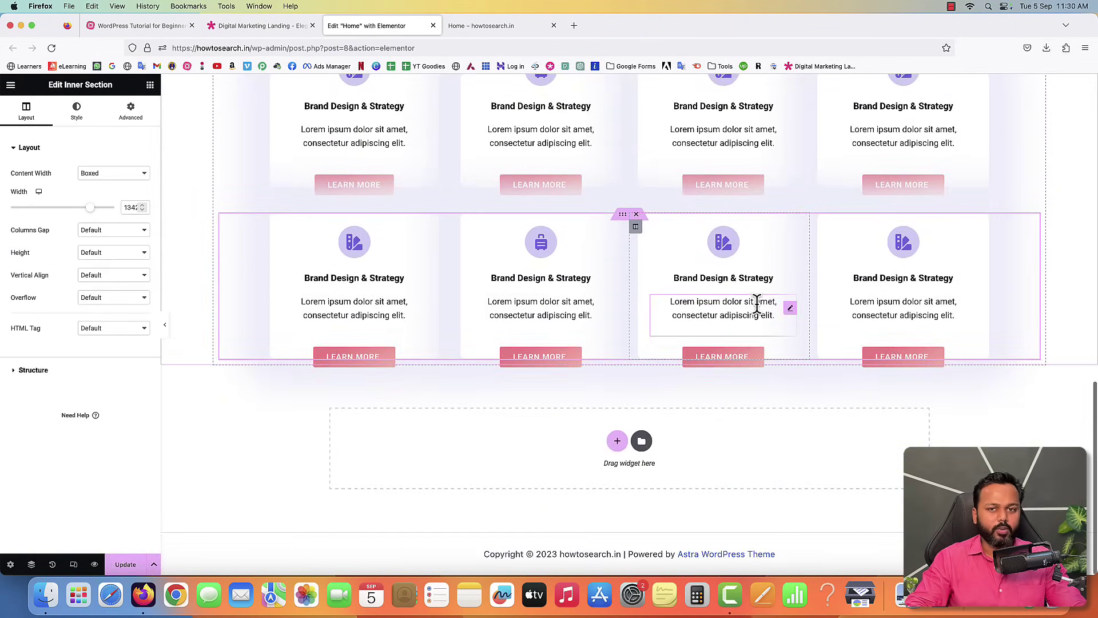
click(130, 112)
drag(36, 183, 36, 183)
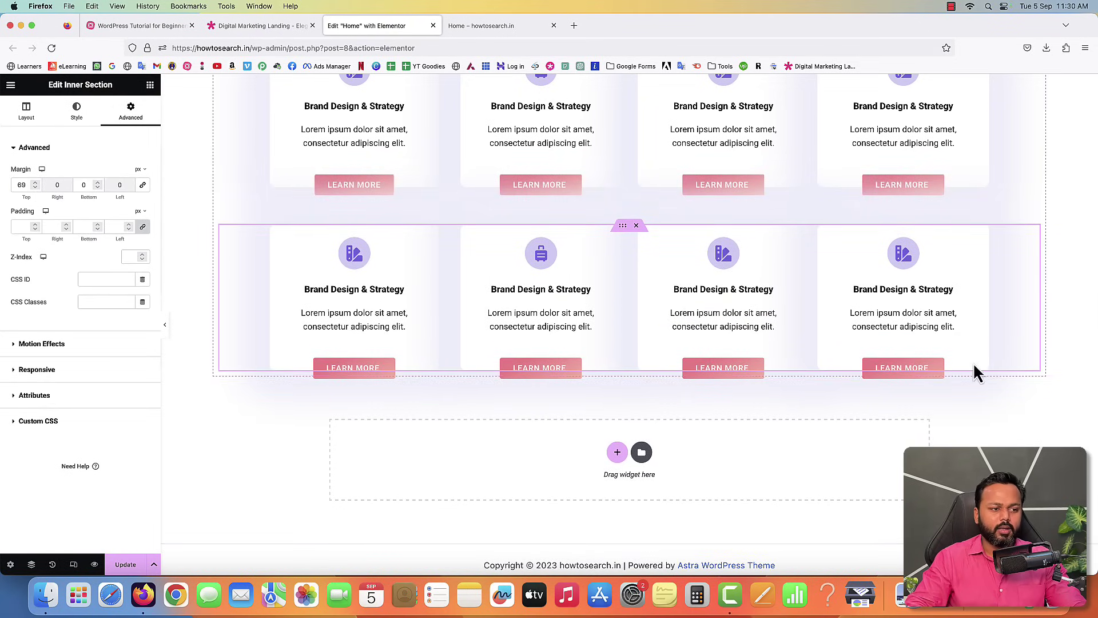
click(125, 563)
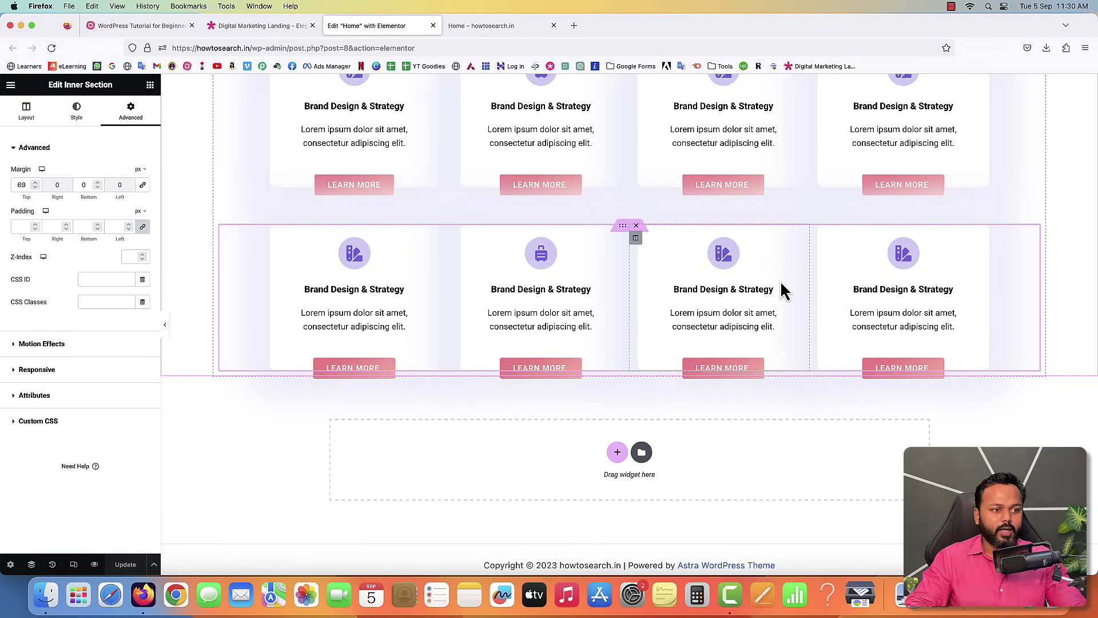
click(498, 26)
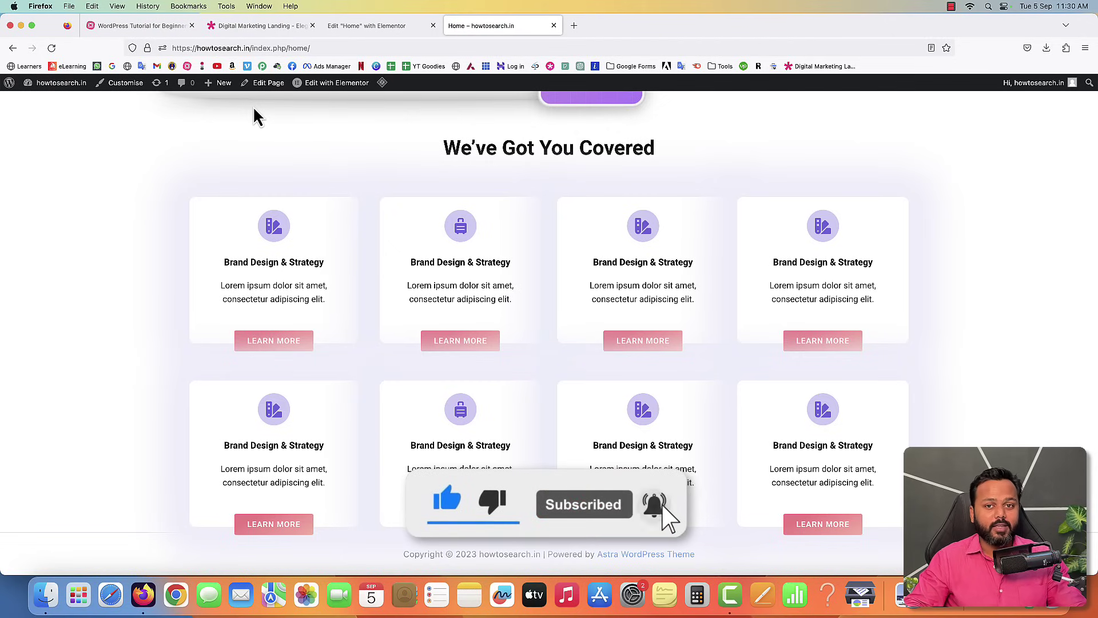
- Select the demo's 'We'll Show You How It's Done' heading and paragraph for reference
click(223, 25)
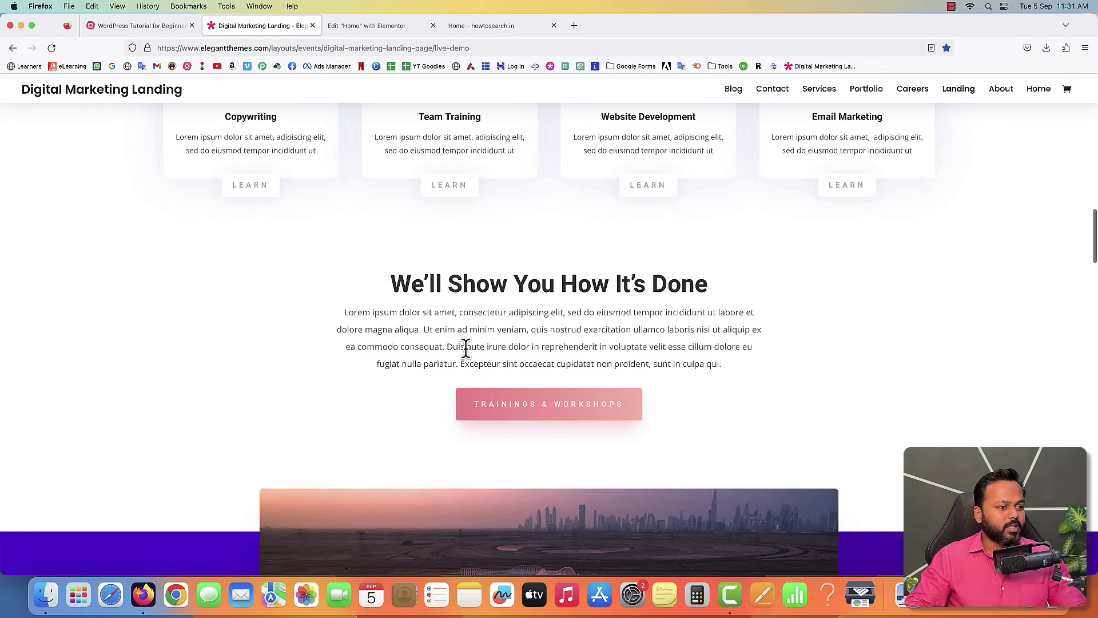
scroll(466, 348, down, 1)
drag(397, 251, 707, 252)
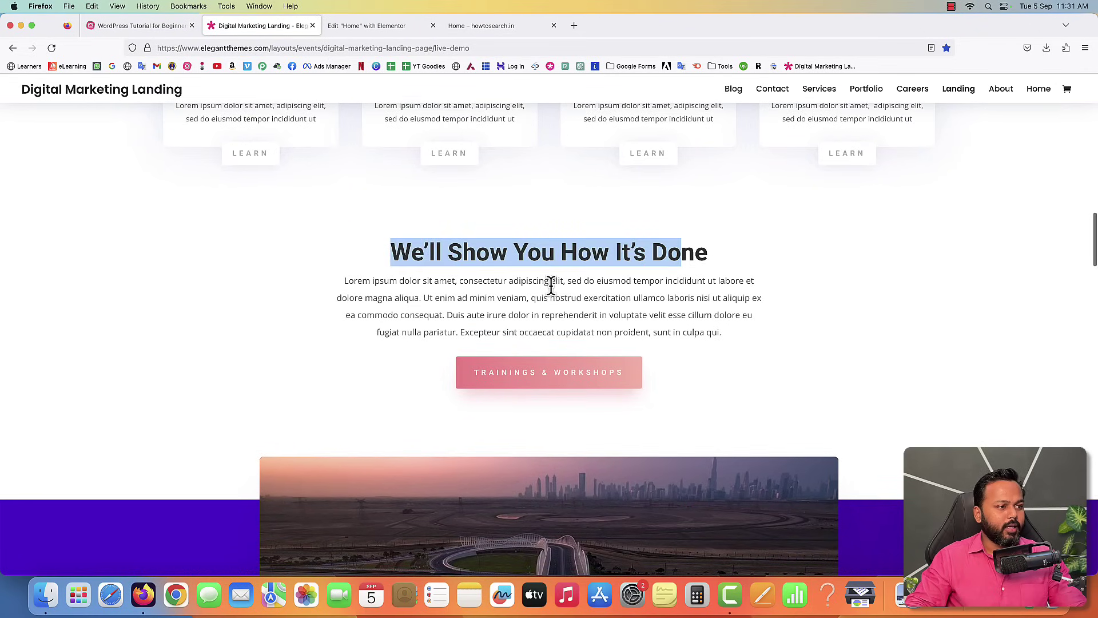
drag(550, 280, 650, 335)
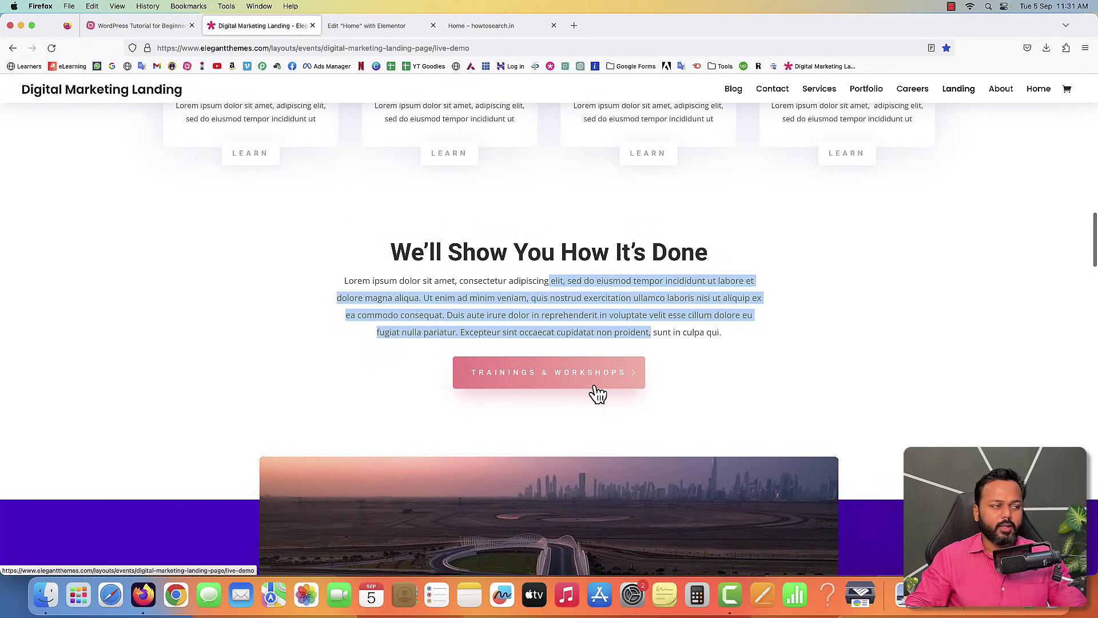
- Add an empty single-column section below the cards with a 70 px top margin
click(366, 27)
scroll(715, 377, down, 1)
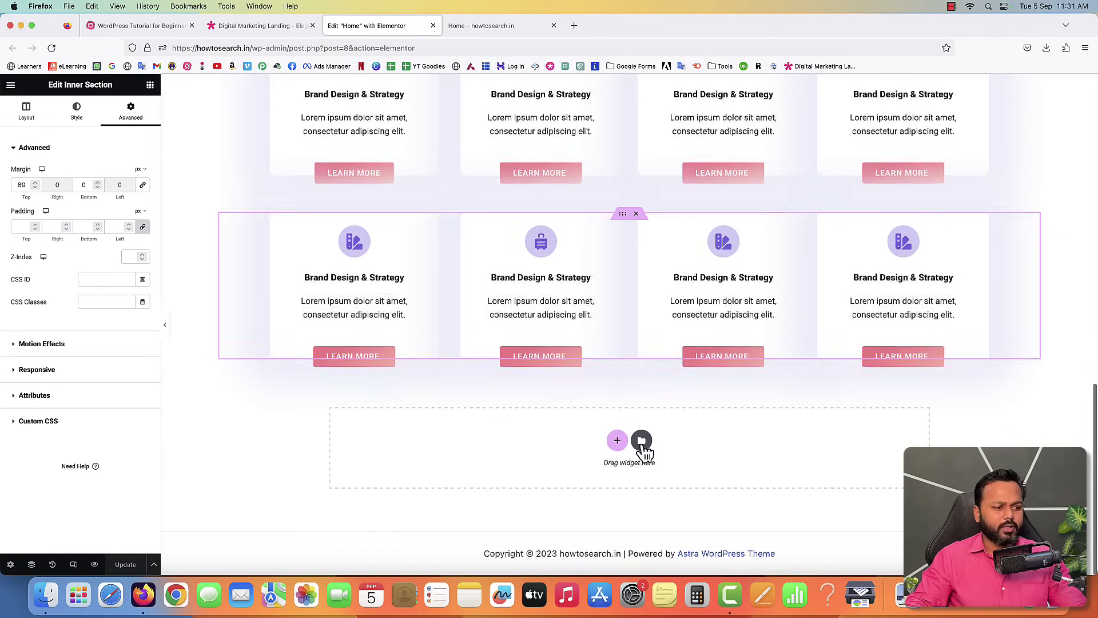
click(616, 440)
click(490, 473)
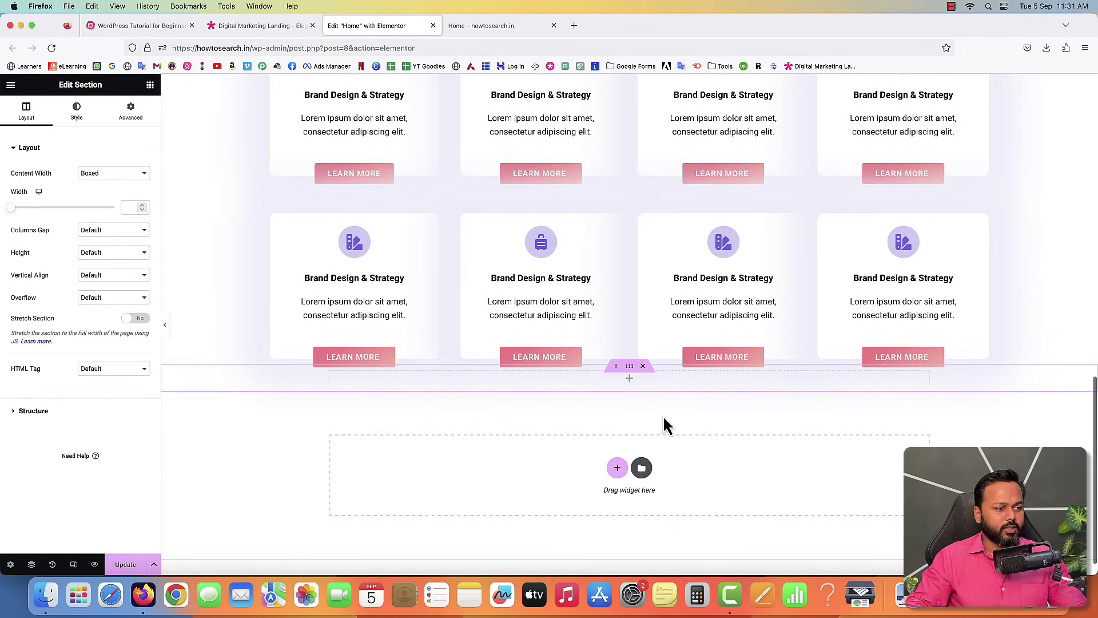
scroll(663, 425, down, 1)
click(120, 118)
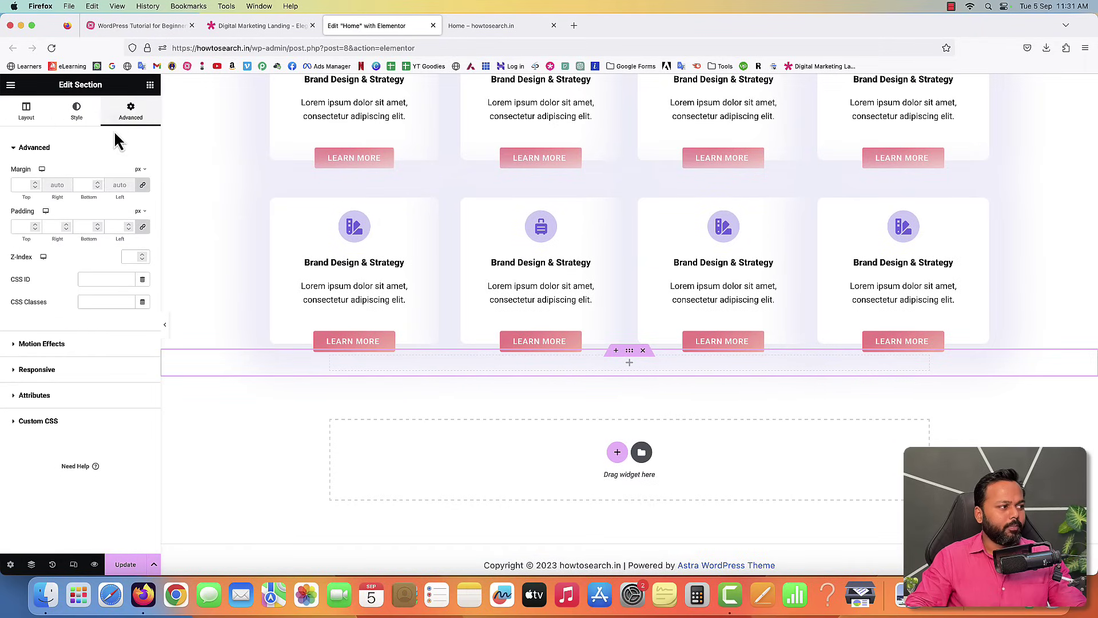
click(35, 186)
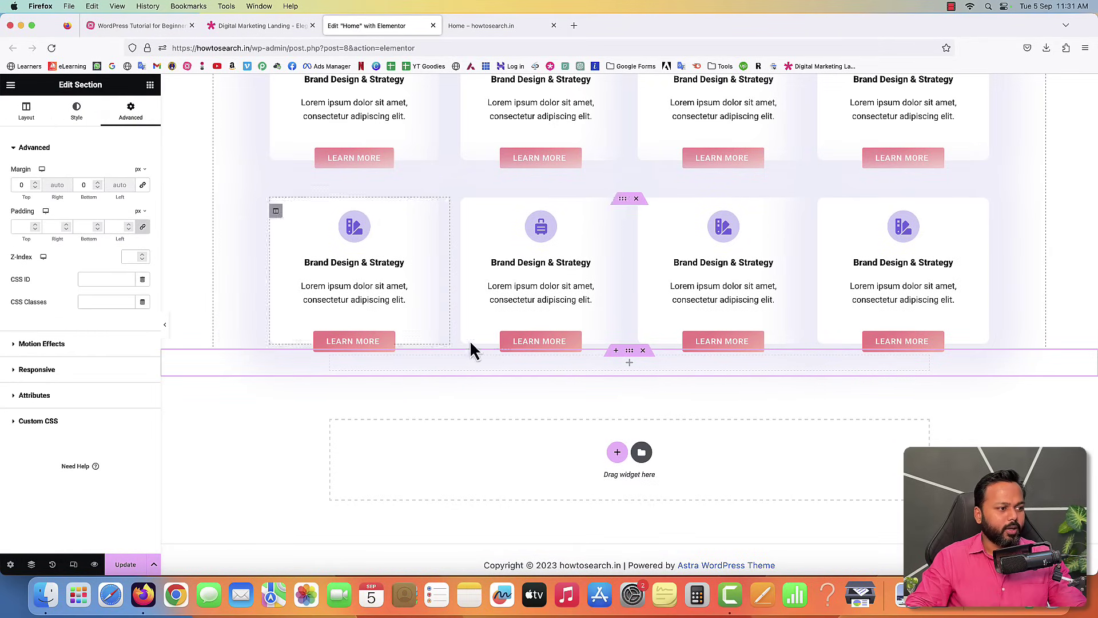
drag(36, 184, 36, 183)
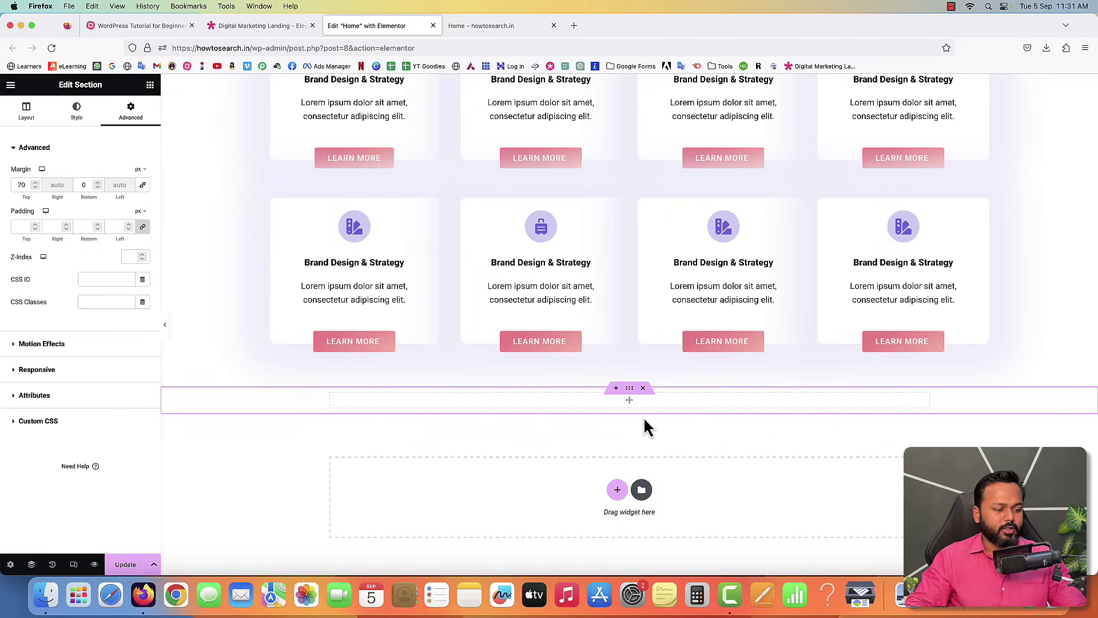
- Copy the 'We'll Show You How It's Done' heading from the demo page
click(263, 26)
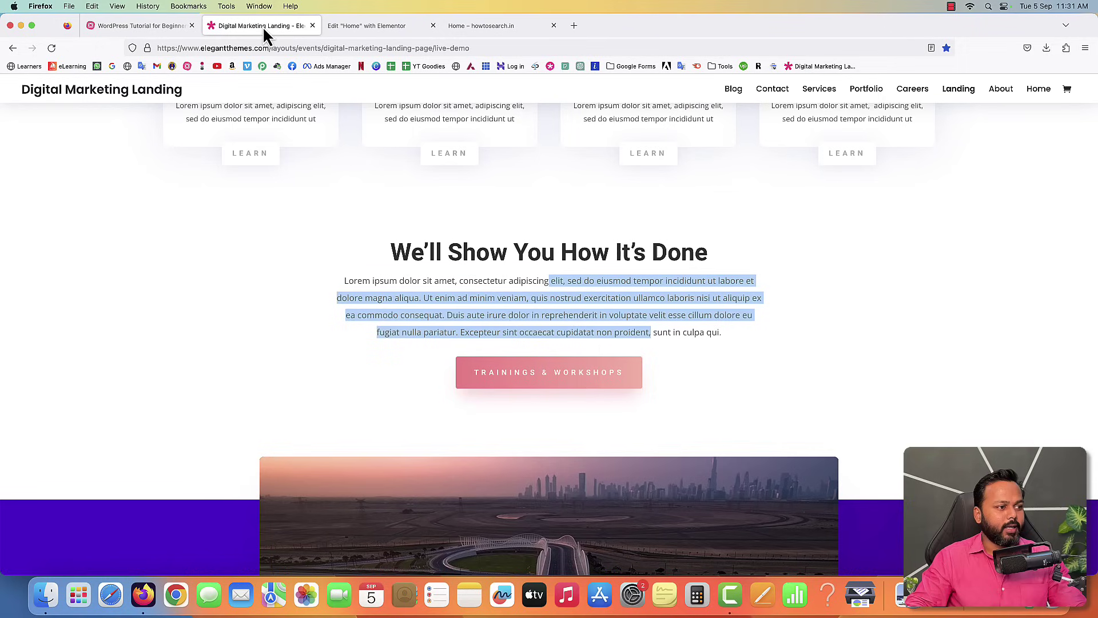
drag(389, 253, 656, 279)
key(super+c)
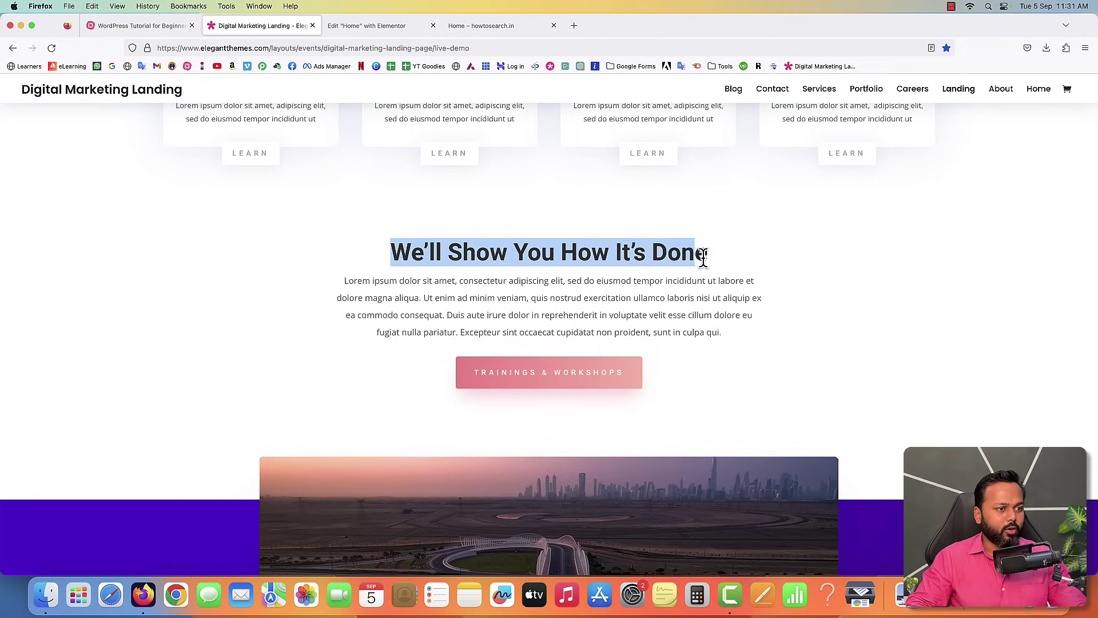
click(366, 25)
scroll(890, 307, up, 5)
- Duplicate the Get Started heading below the cards, retitle it 'We'll Show You How It's Done', centred
right_click(812, 193)
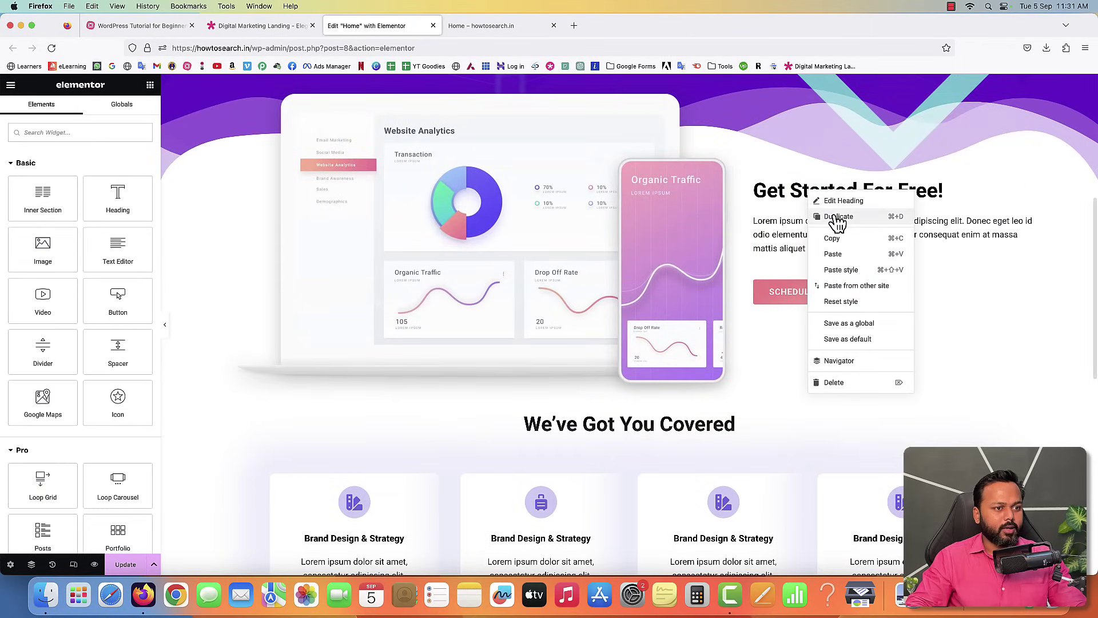
click(838, 216)
drag(1034, 216, 775, 579)
drag(659, 550, 677, 468)
scroll(678, 465, down, 5)
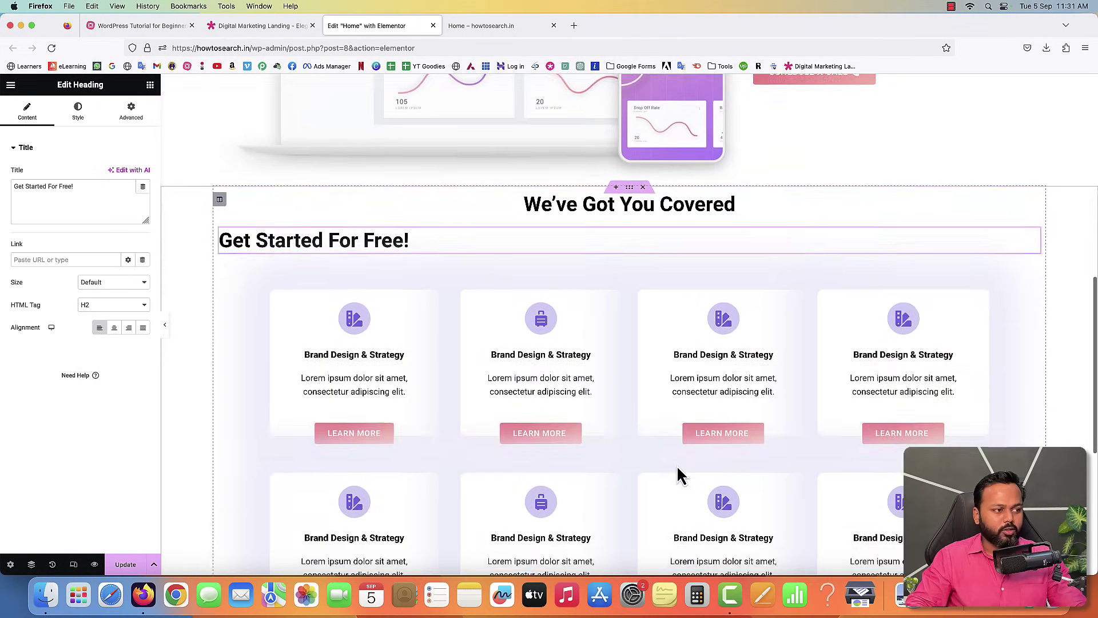
drag(1036, 143, 593, 472)
scroll(593, 479, down, 1)
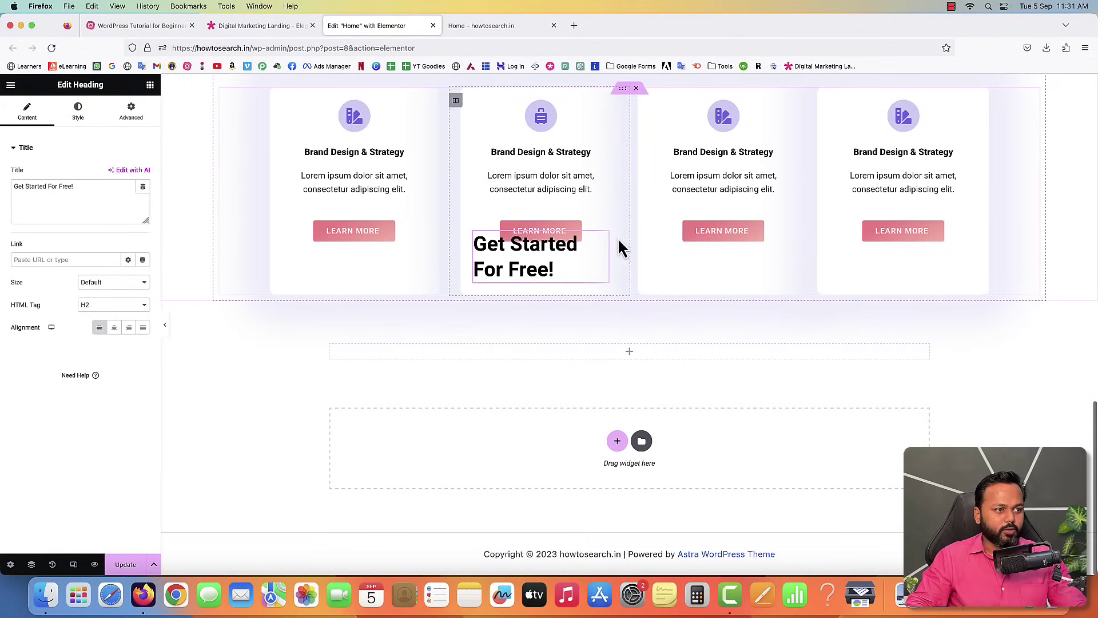
drag(605, 245, 623, 352)
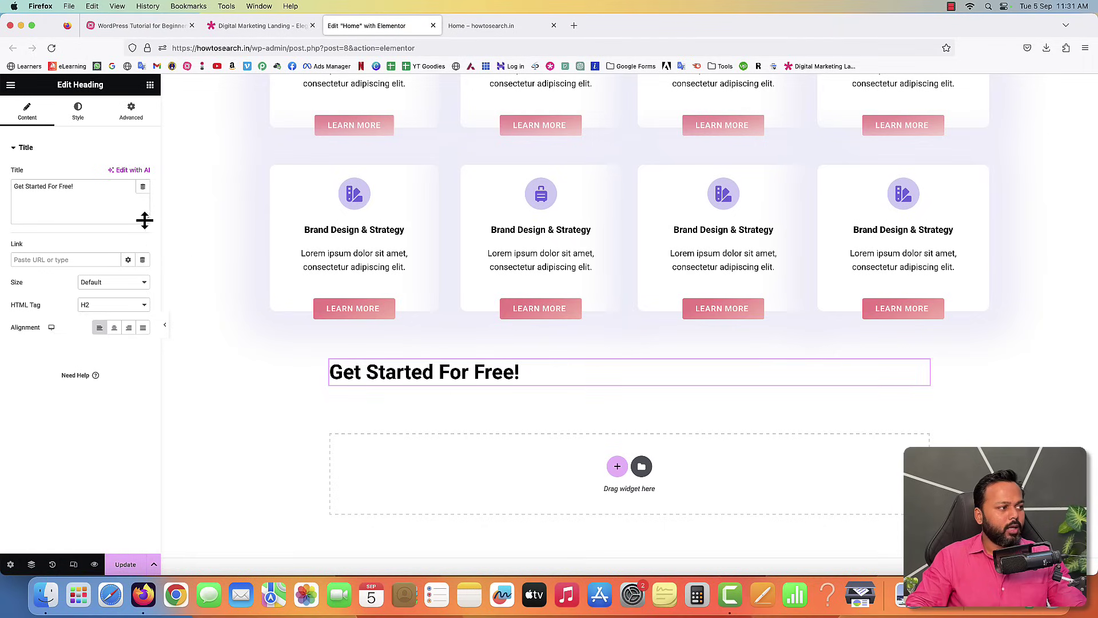
key(super+v)
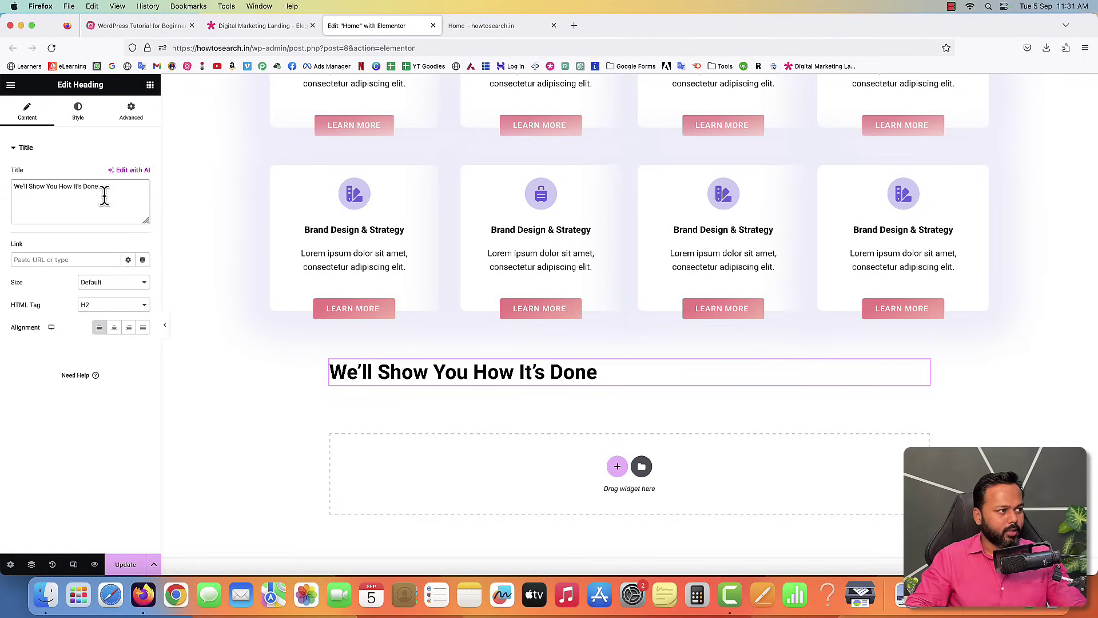
click(113, 329)
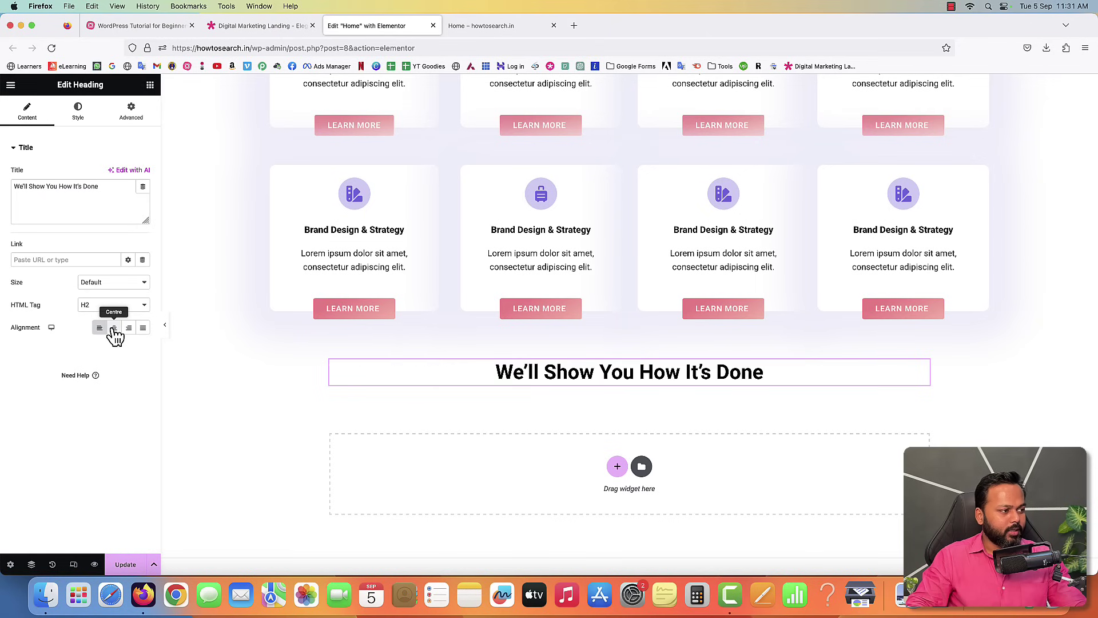
- Duplicate the Get Started paragraph under the new heading and centre-align it
scroll(581, 205, up, 10)
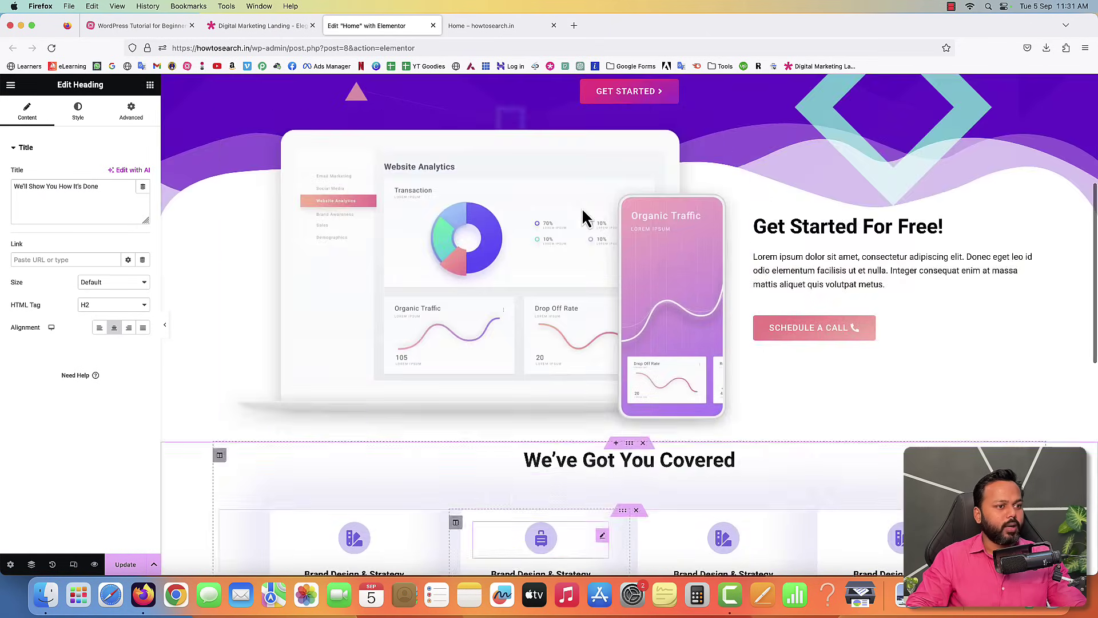
right_click(798, 265)
click(832, 291)
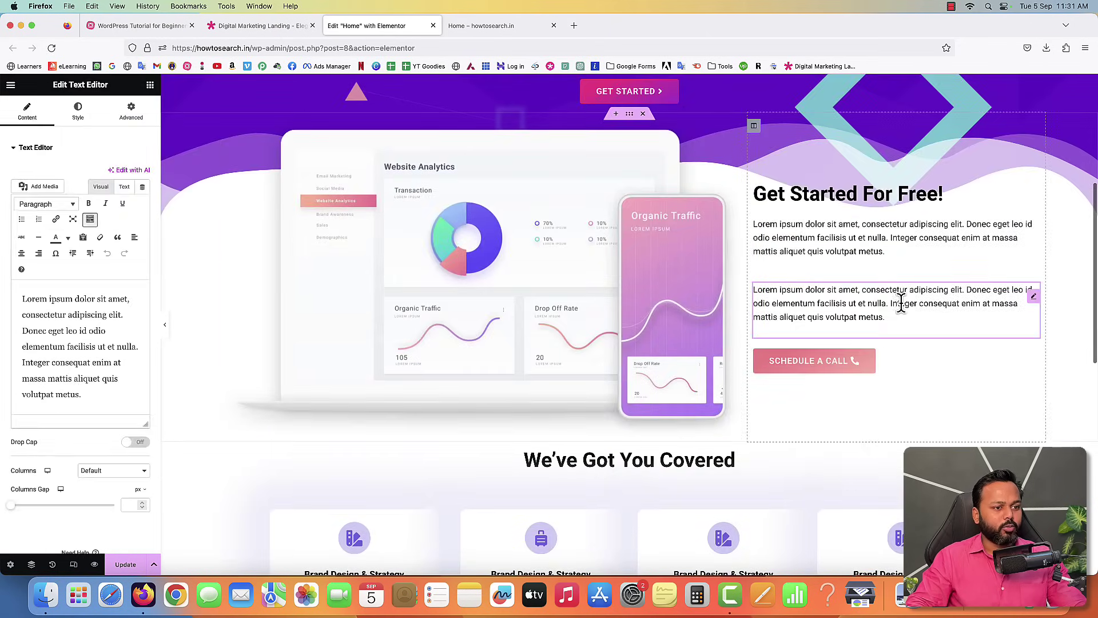
scroll(900, 301, down, 4)
drag(1035, 101, 686, 458)
scroll(757, 262, down, 5)
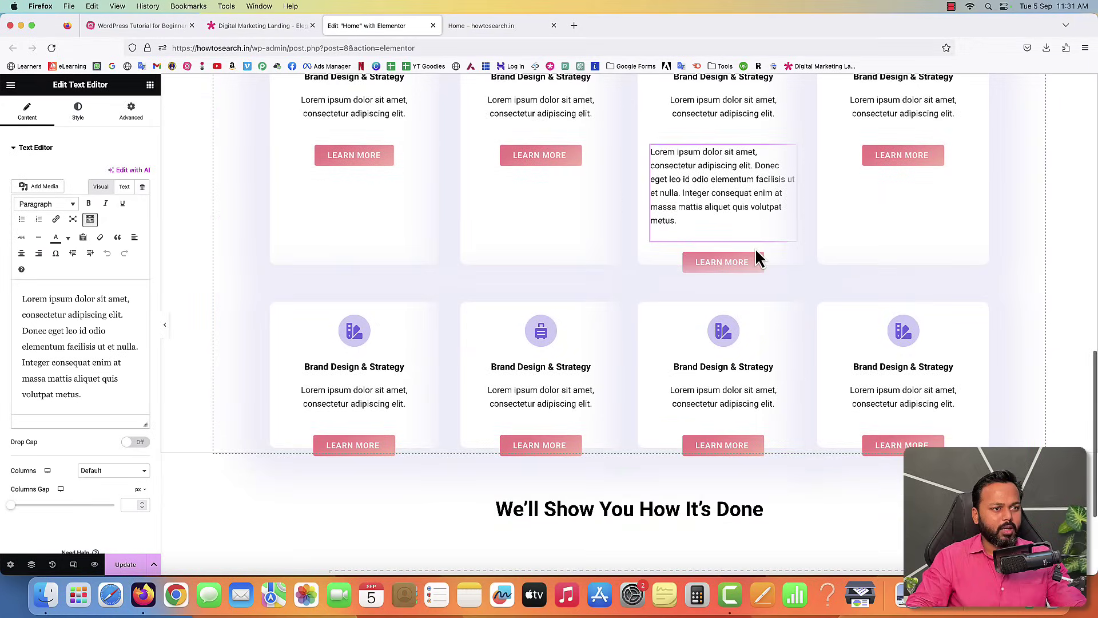
drag(793, 167, 628, 433)
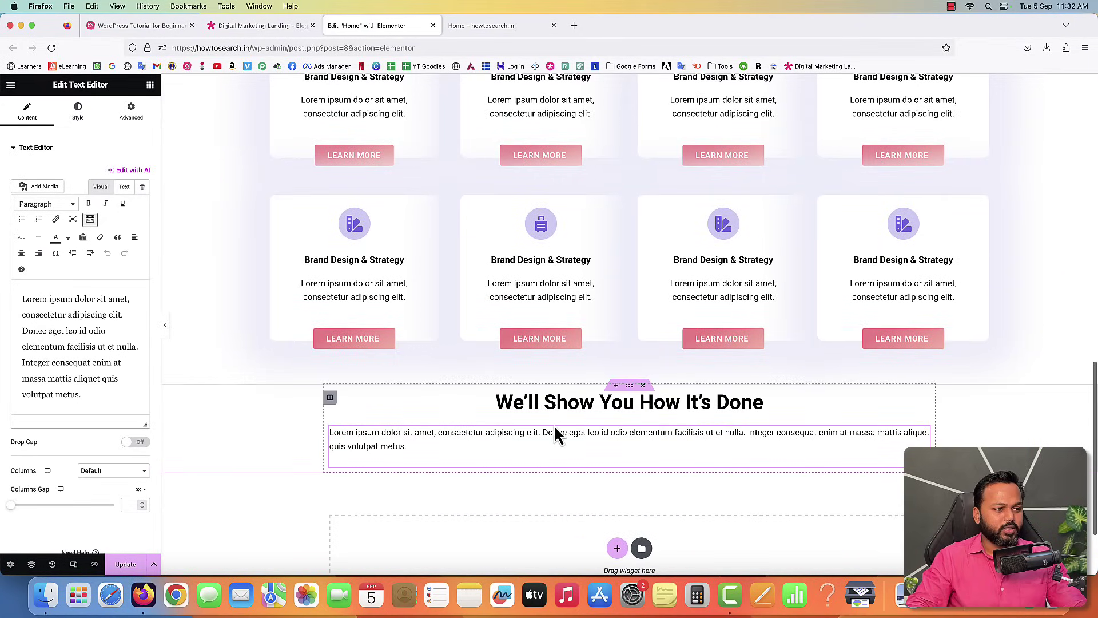
click(78, 111)
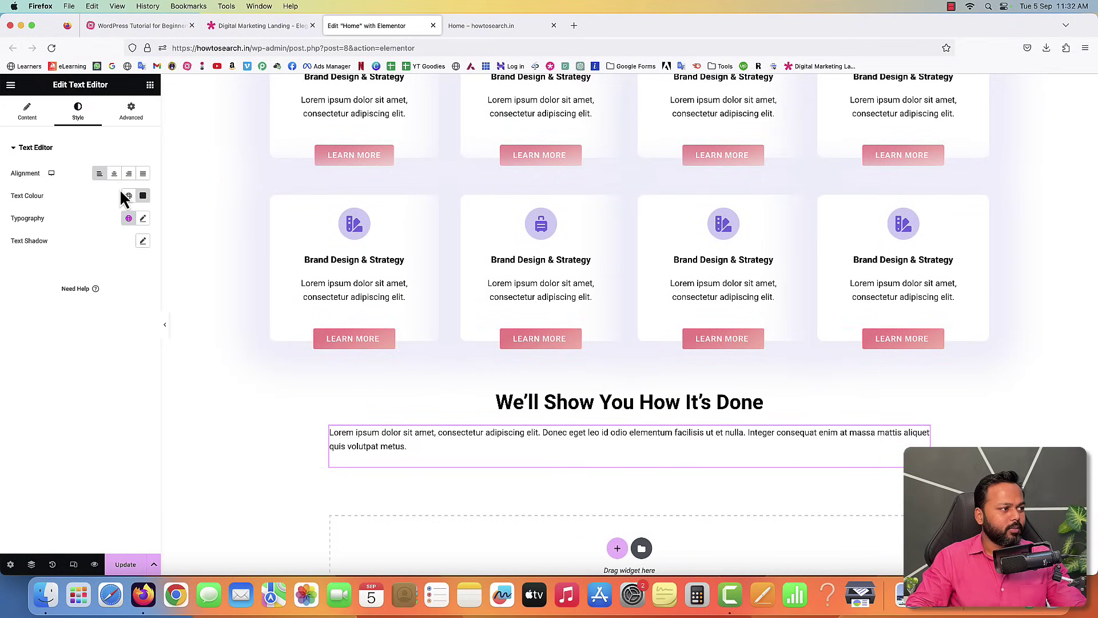
click(647, 447)
- Double the Lorem ipsum text by pasting a second copy into the same paragraph
click(40, 111)
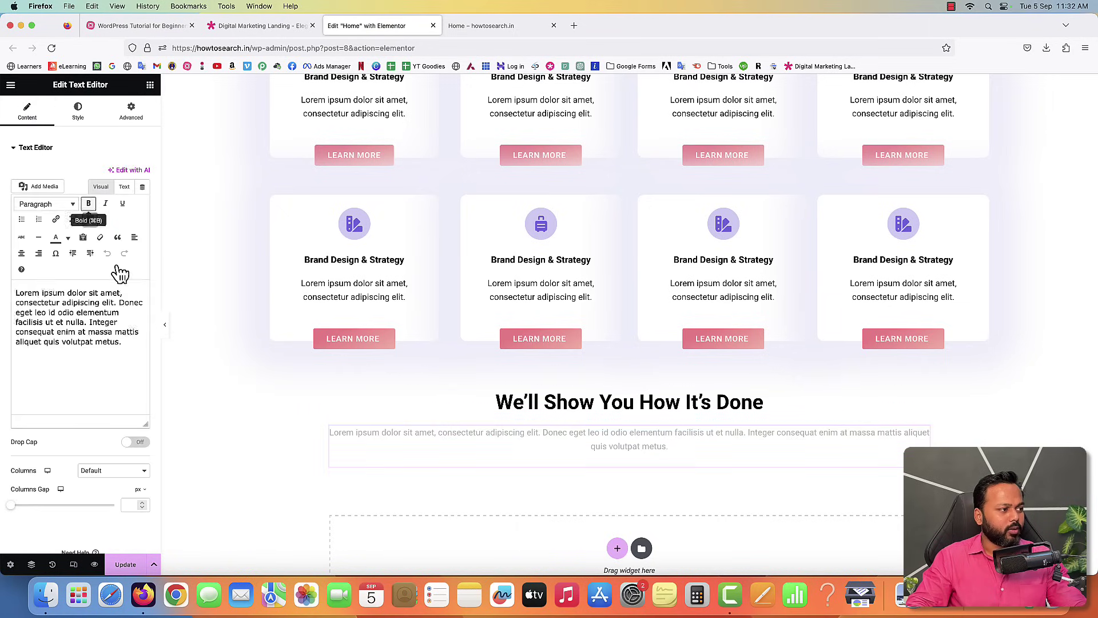
click(95, 392)
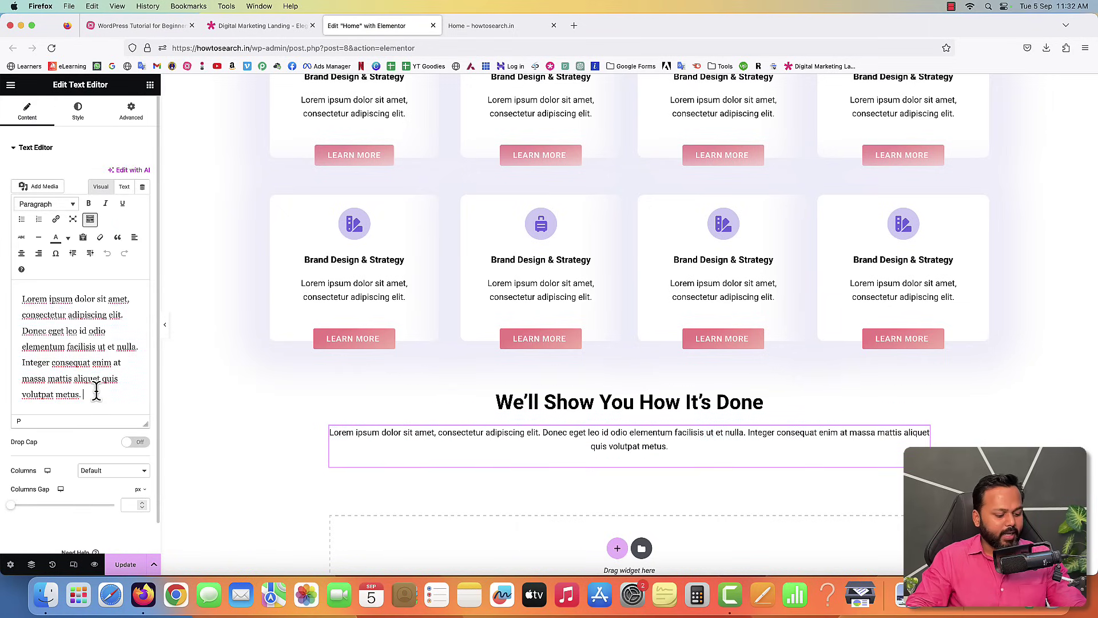
key(super+a)
key(super+c)
click(96, 393)
key(Return)
key(super+v)
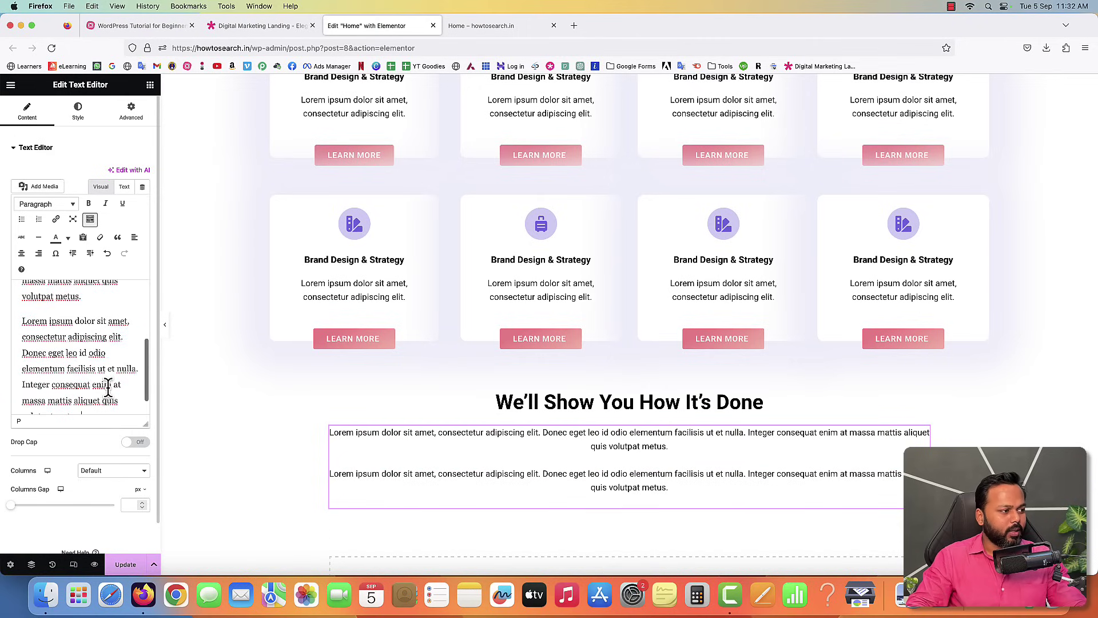
key(BackSpace)
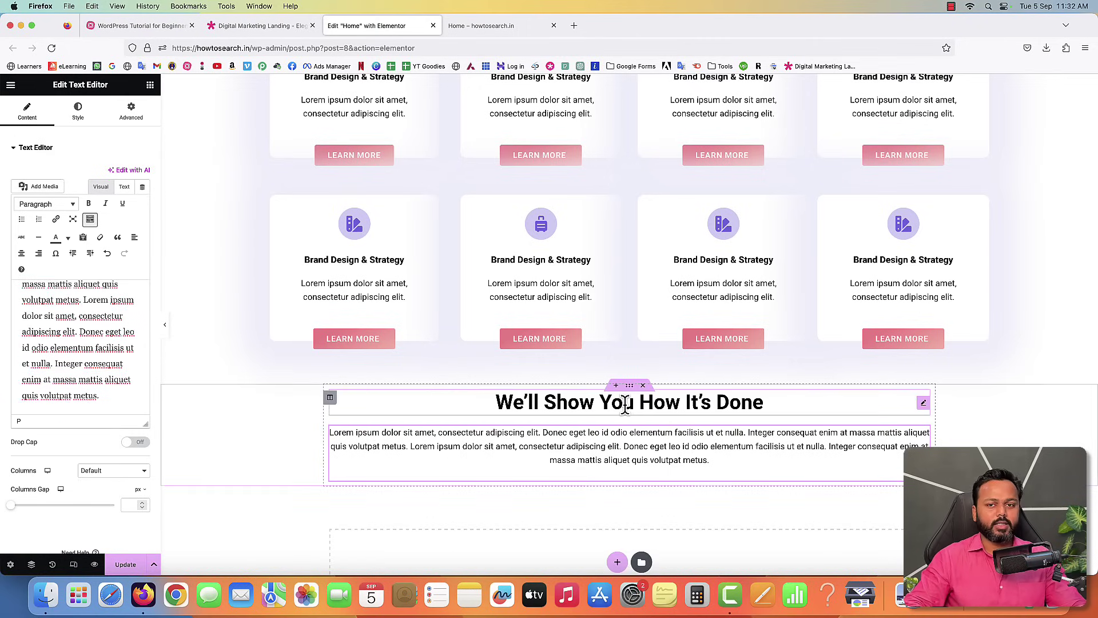
scroll(672, 289, up, 5)
scroll(684, 273, up, 1)
- Duplicate the Schedule a Call button and move the copy below the paragraph
right_click(824, 203)
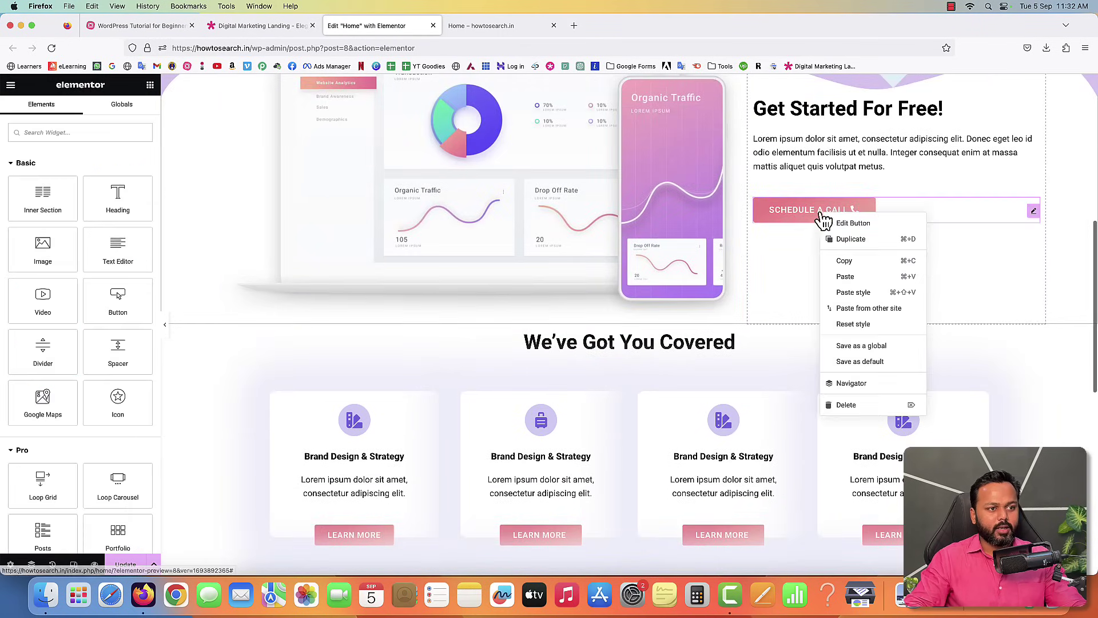
click(833, 240)
scroll(836, 240, down, 3)
drag(1027, 114, 678, 495)
scroll(698, 469, down, 5)
drag(711, 194, 613, 461)
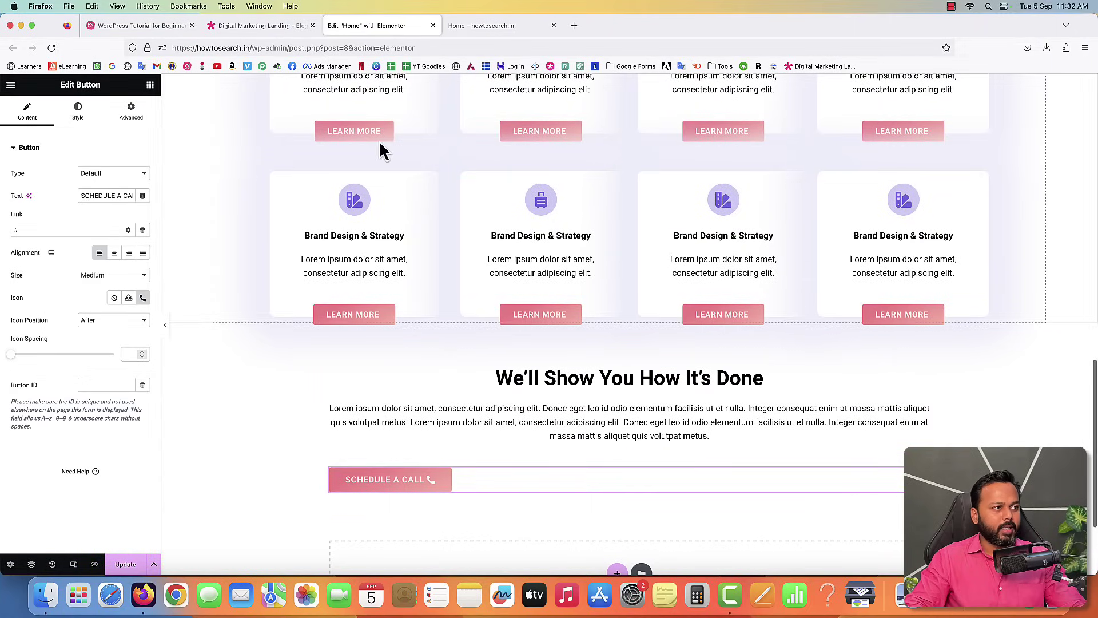
click(252, 33)
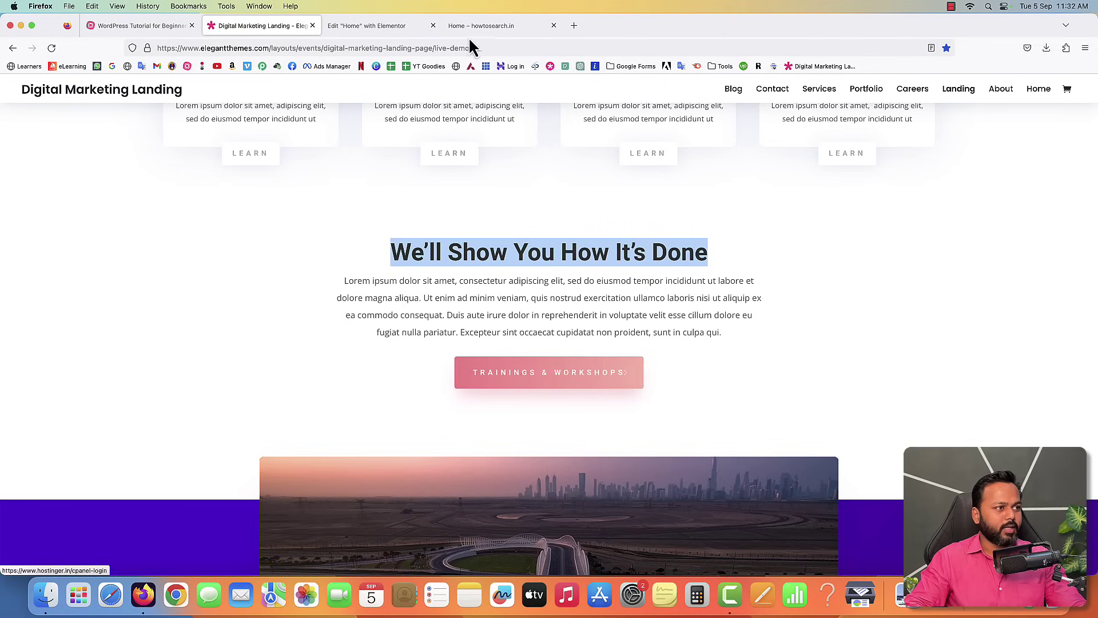
click(382, 27)
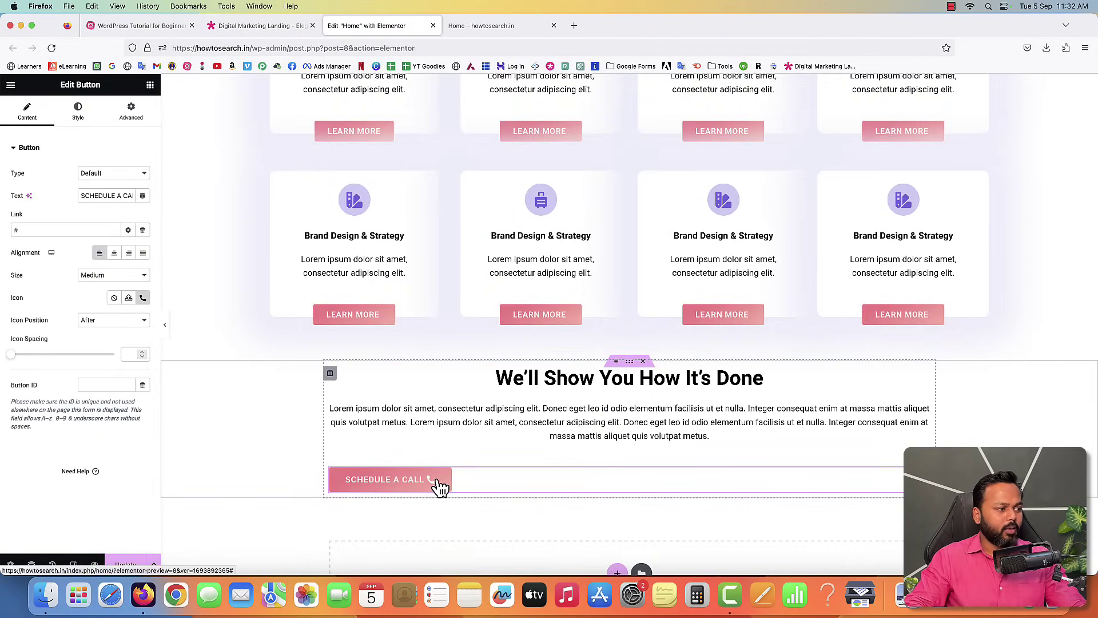
- Relabel the copy 'TRAININGS AND WORKSHOPS' with an Angle right icon, centre it and update the page
triple_click(115, 195)
text(RT)
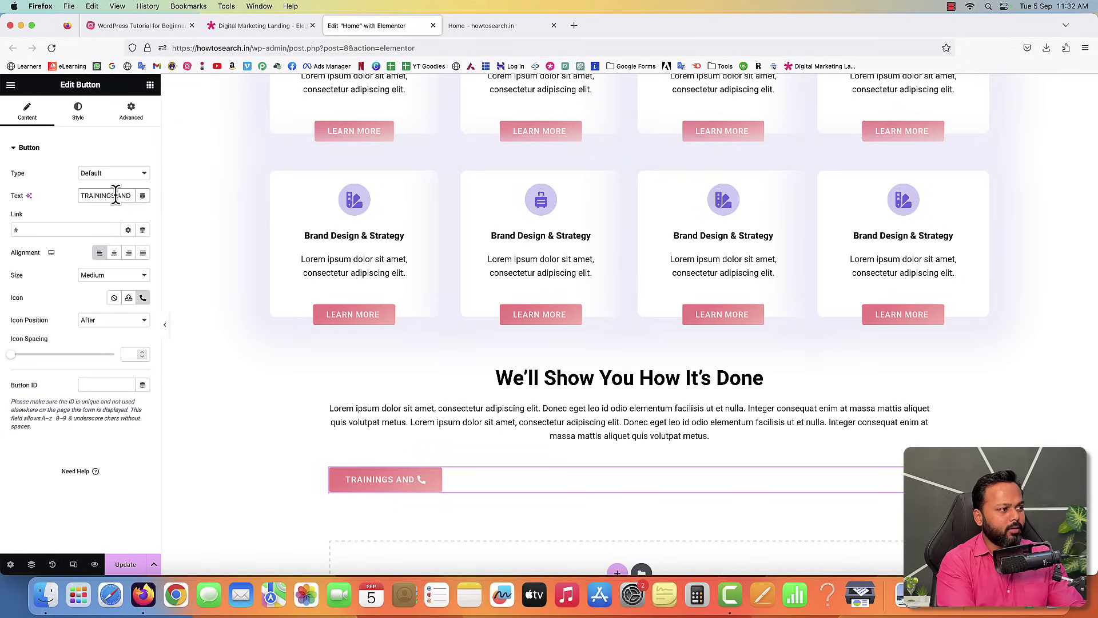
text(AININGS AND WORKSHOPS)
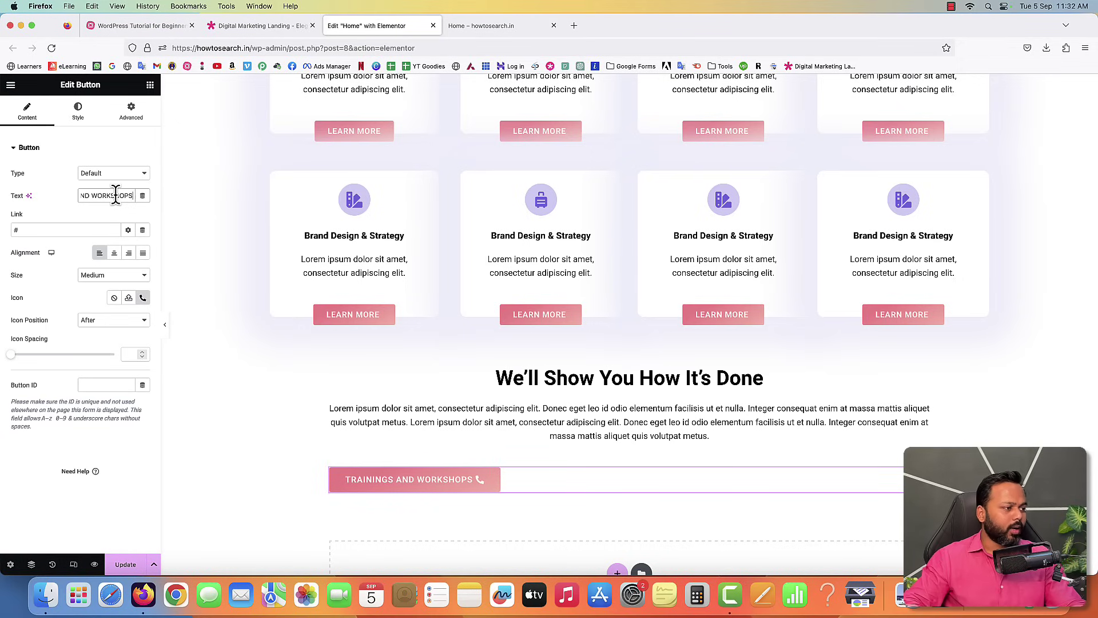
click(143, 298)
click(505, 161)
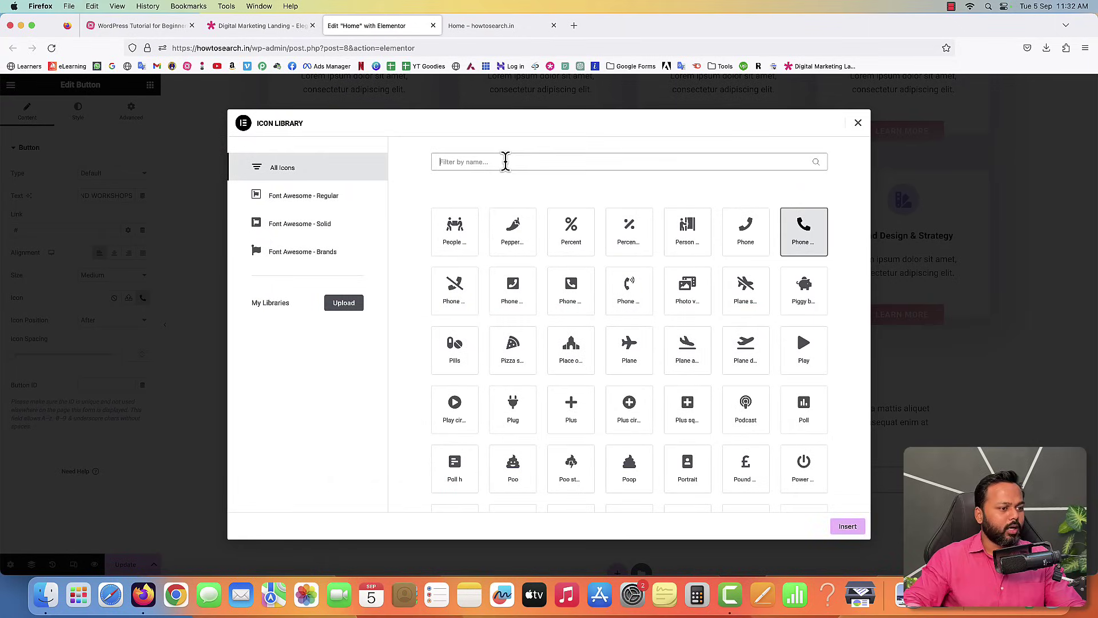
text(ANGL)
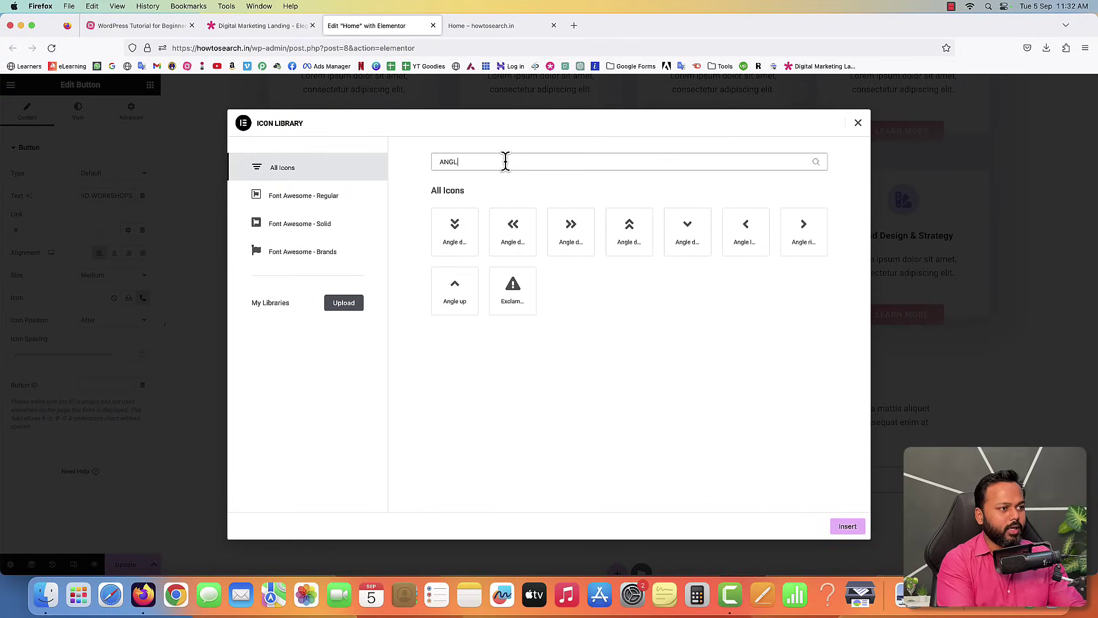
click(802, 244)
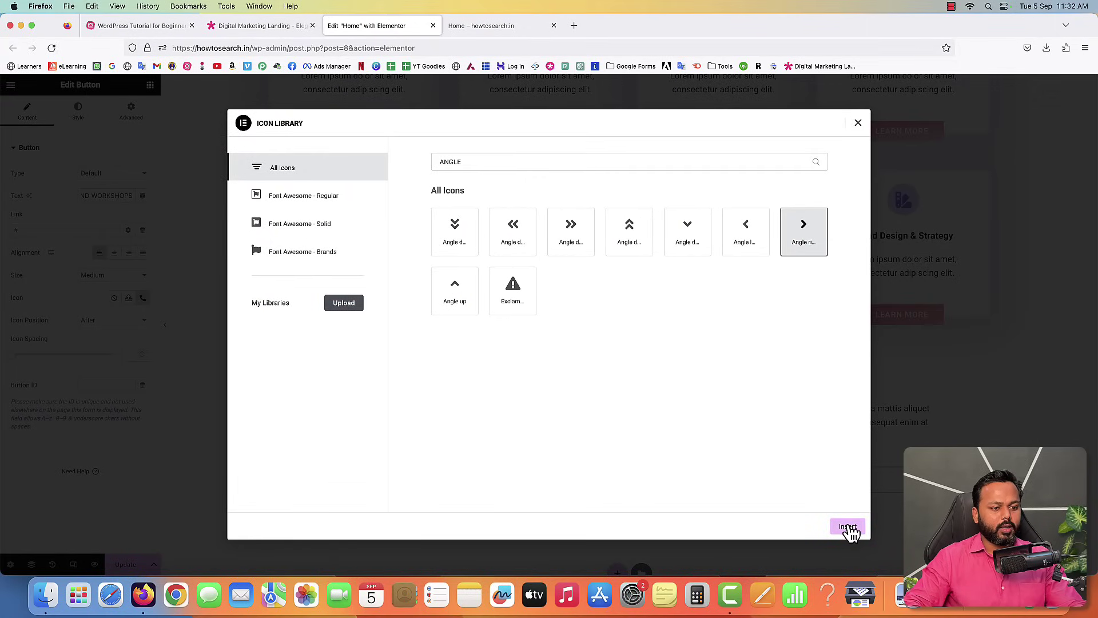
click(848, 526)
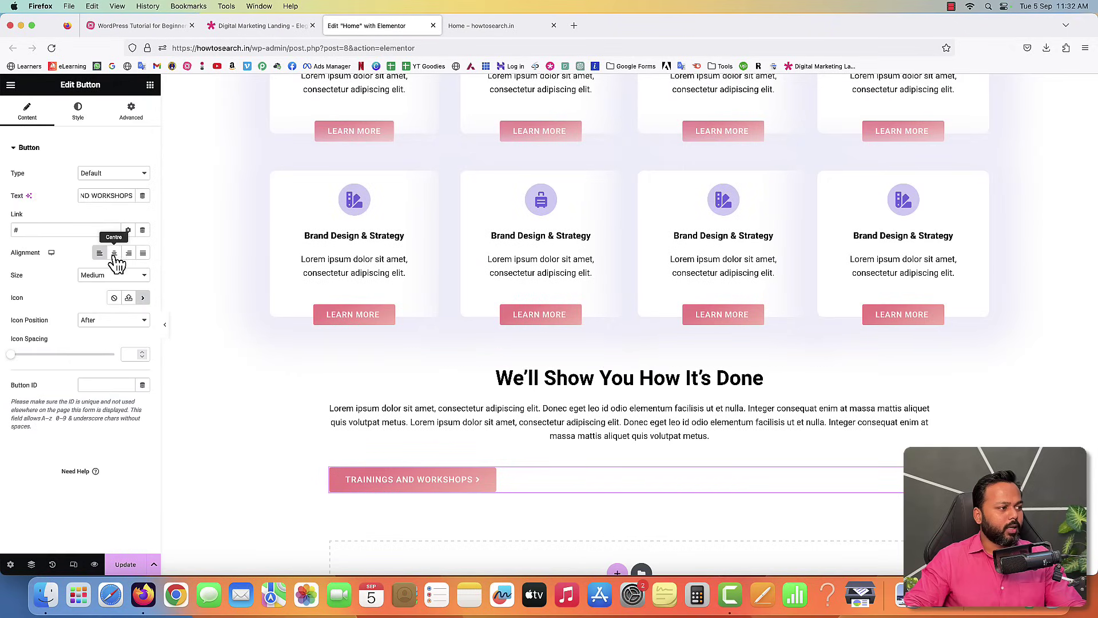
click(114, 253)
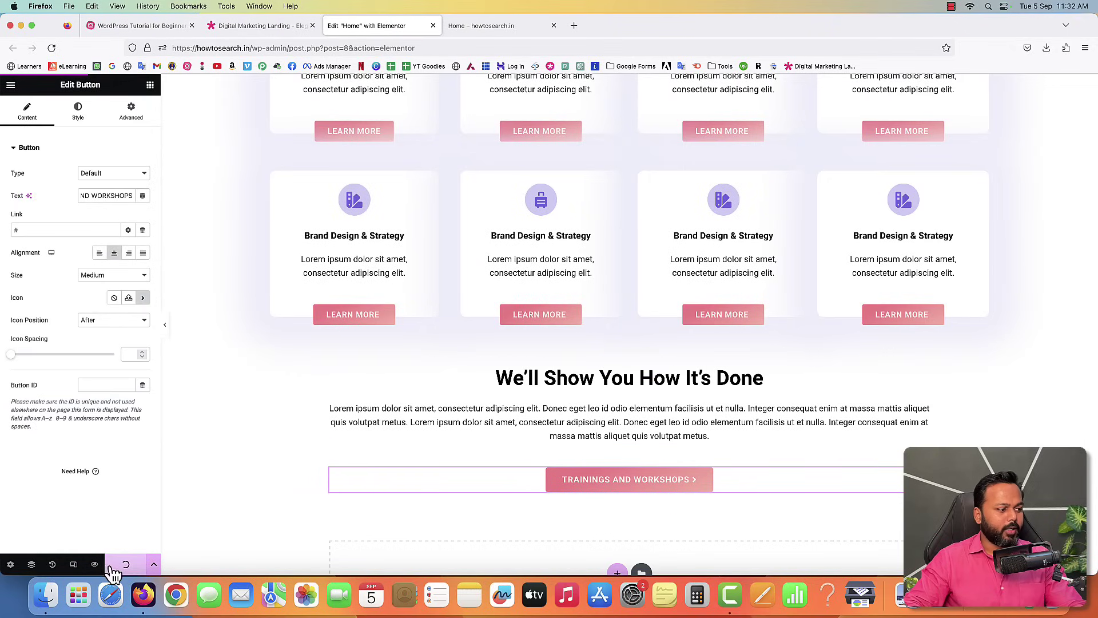
click(486, 25)
- View the live home page and scroll down to the new TRAININGS AND WORKSHOPS section
click(50, 48)
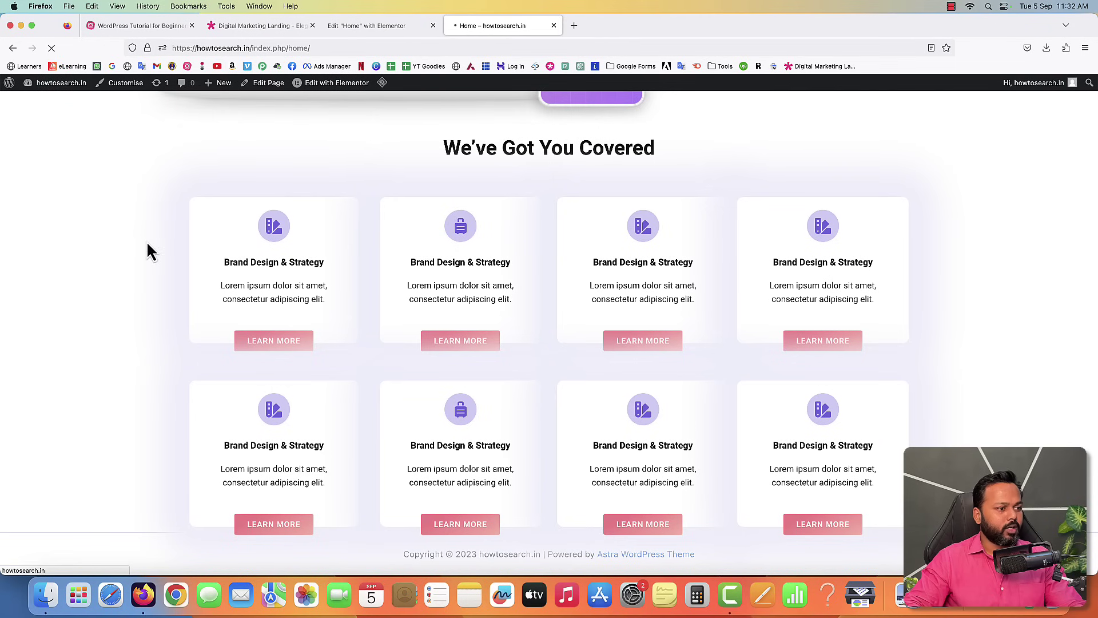
scroll(147, 250, down, 3)
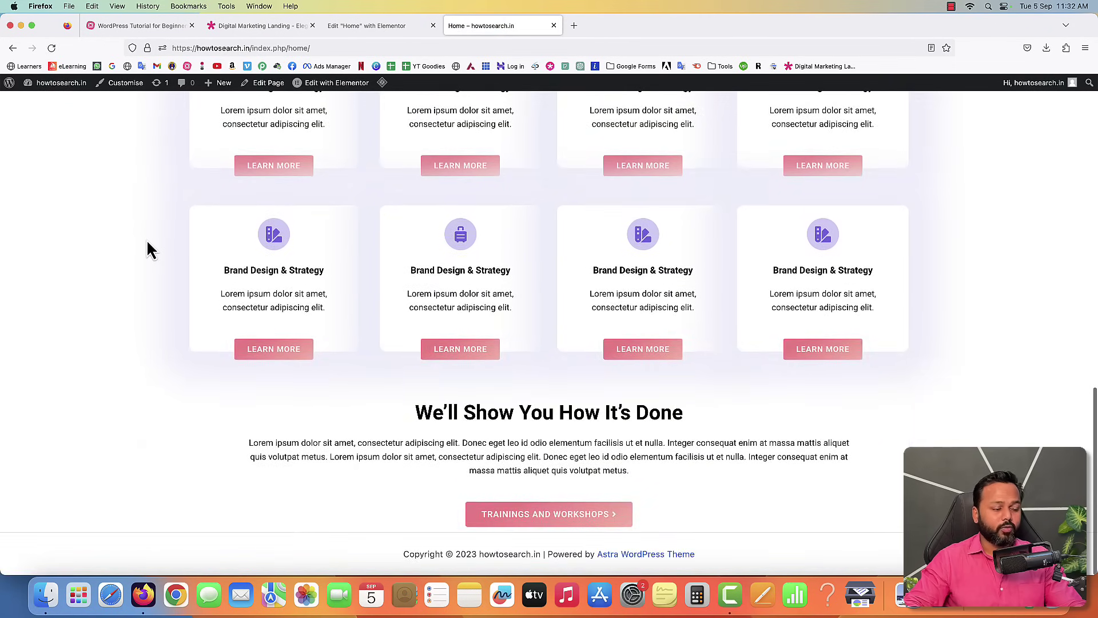
scroll(147, 241, up, 15)
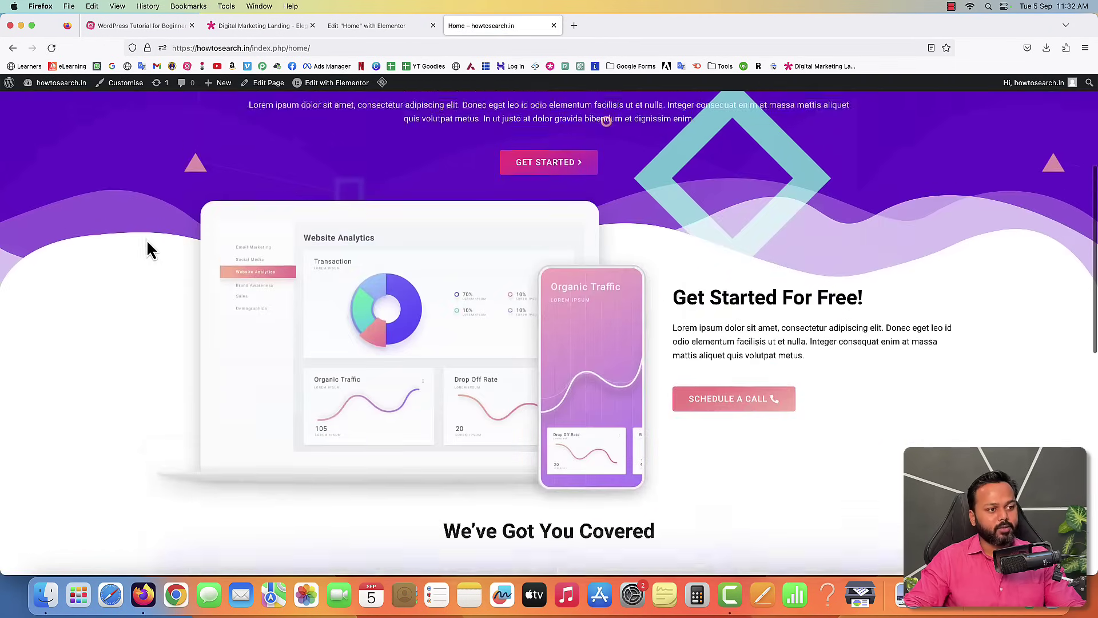
scroll(146, 240, down, 10)
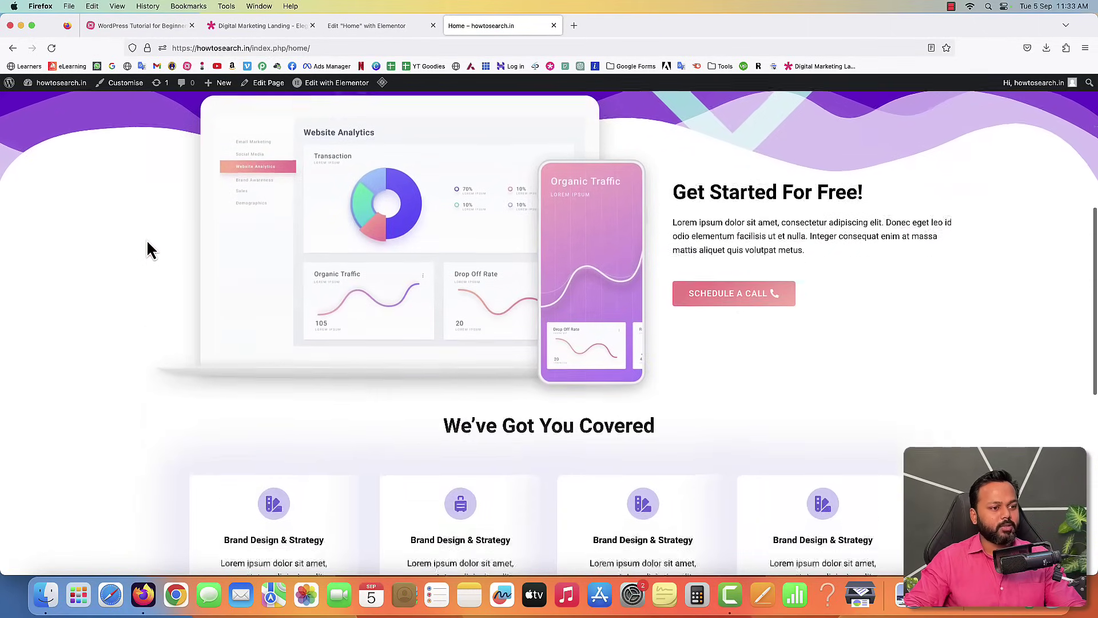
scroll(147, 242, down, 4)
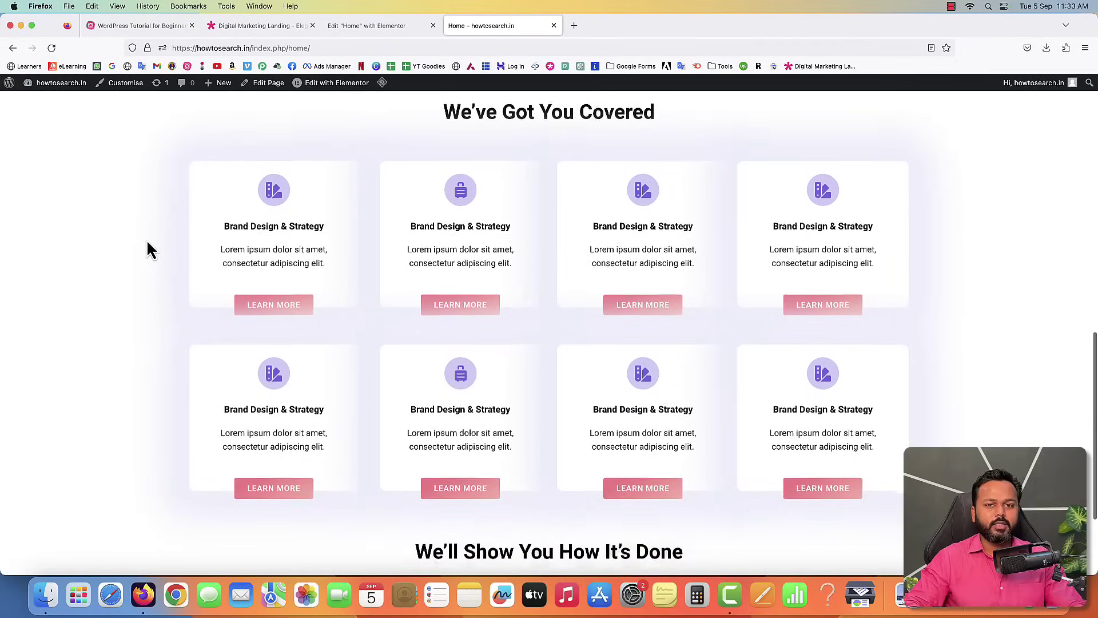
scroll(147, 242, down, 2)
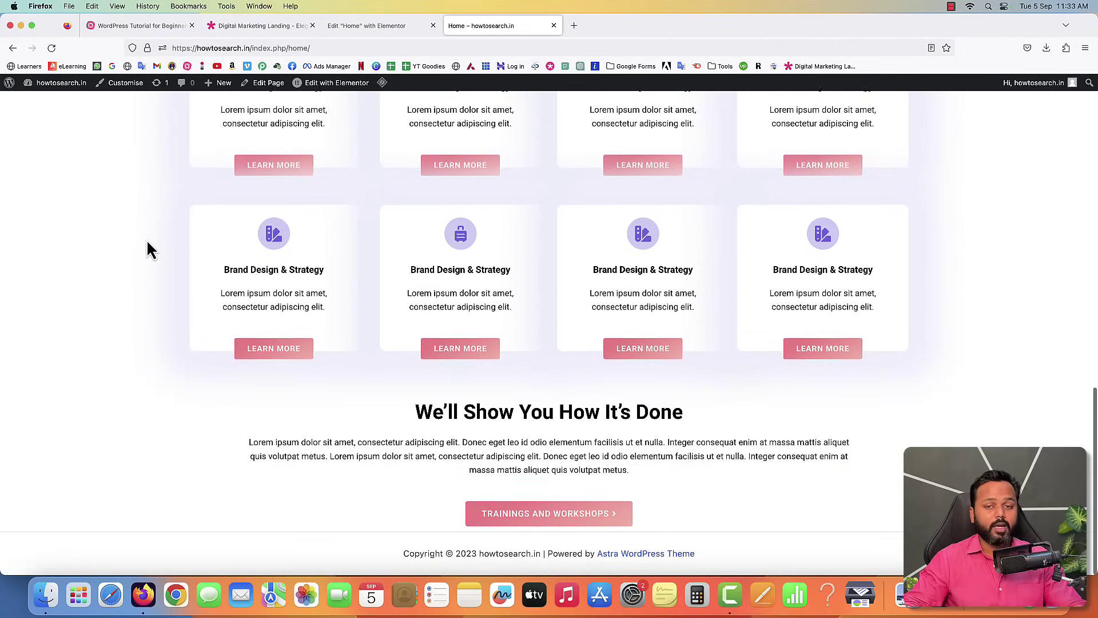
- Save the demo's tilted phones mockup image from the 'We Make it Easy to Connect' section
click(261, 26)
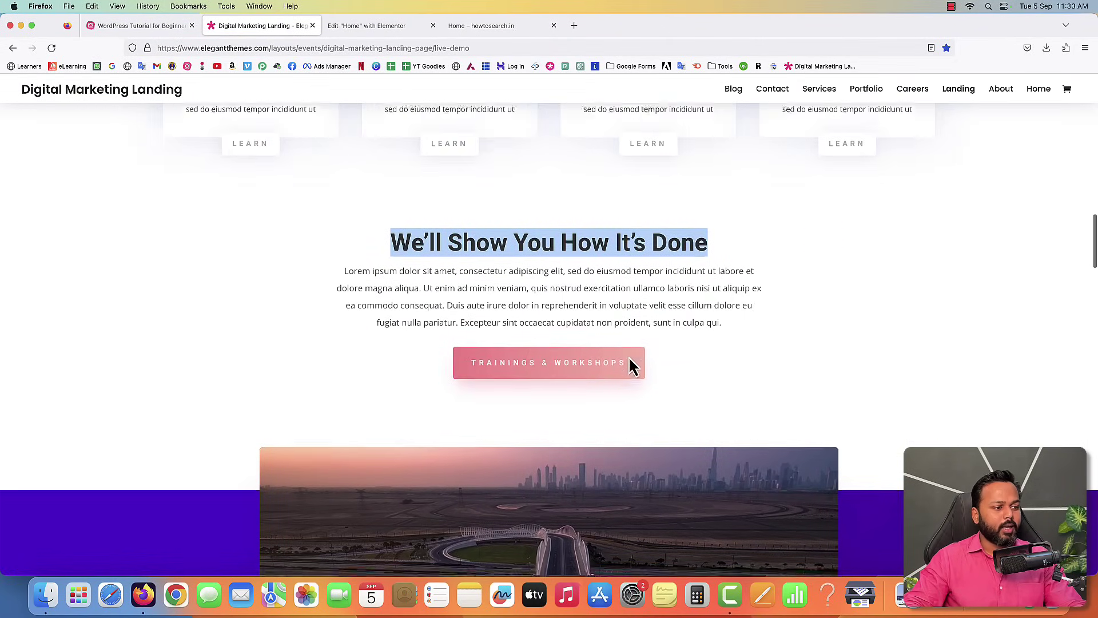
scroll(632, 366, down, 5)
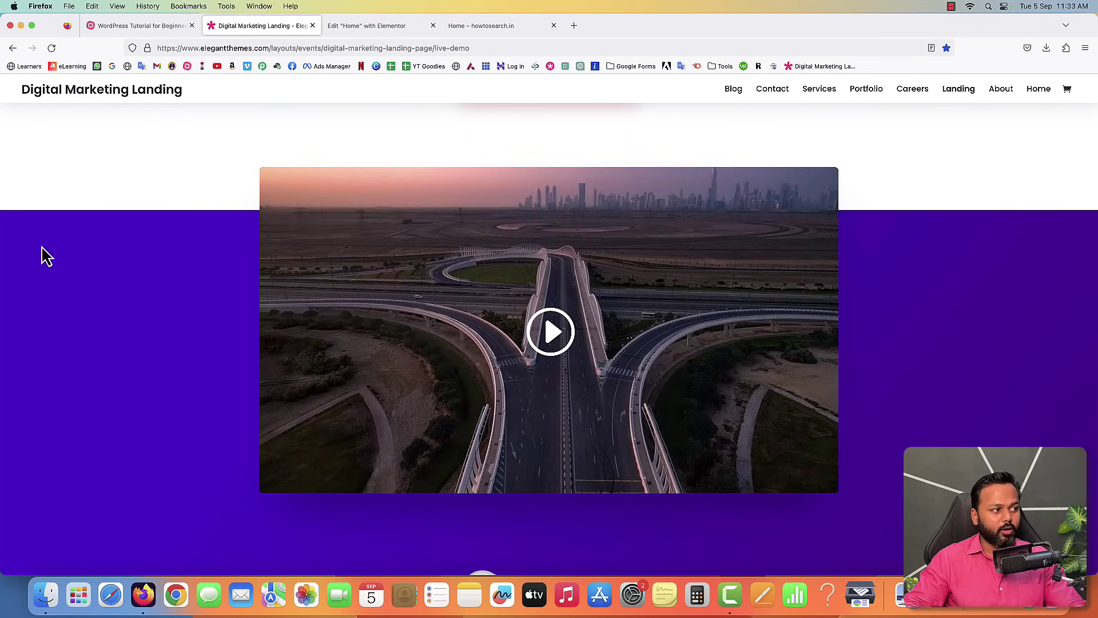
scroll(159, 296, down, 5)
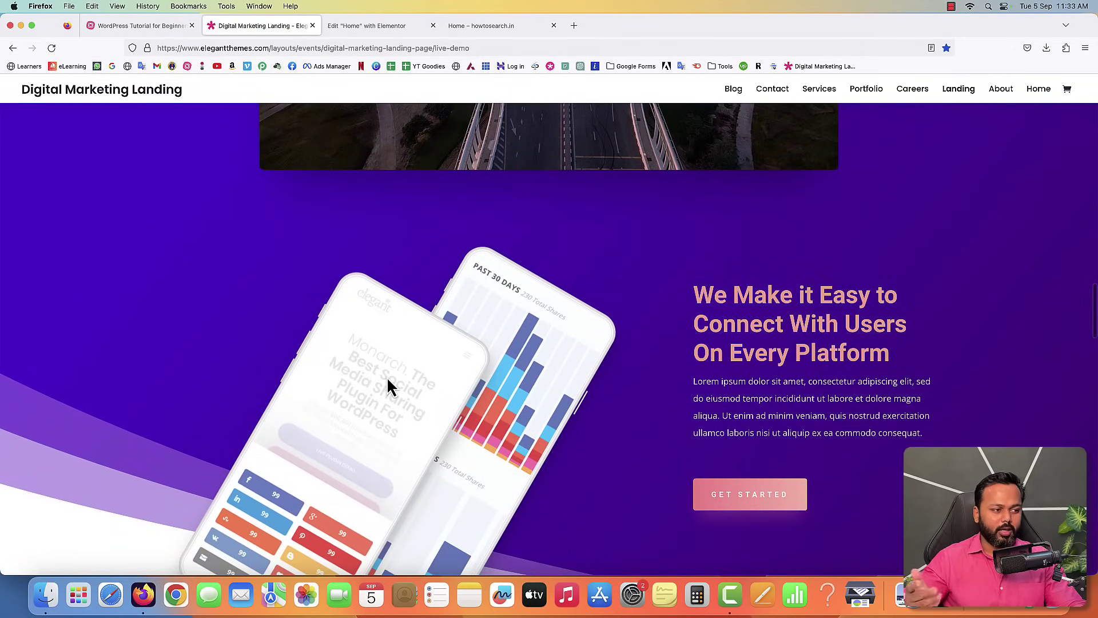
right_click(398, 358)
click(424, 379)
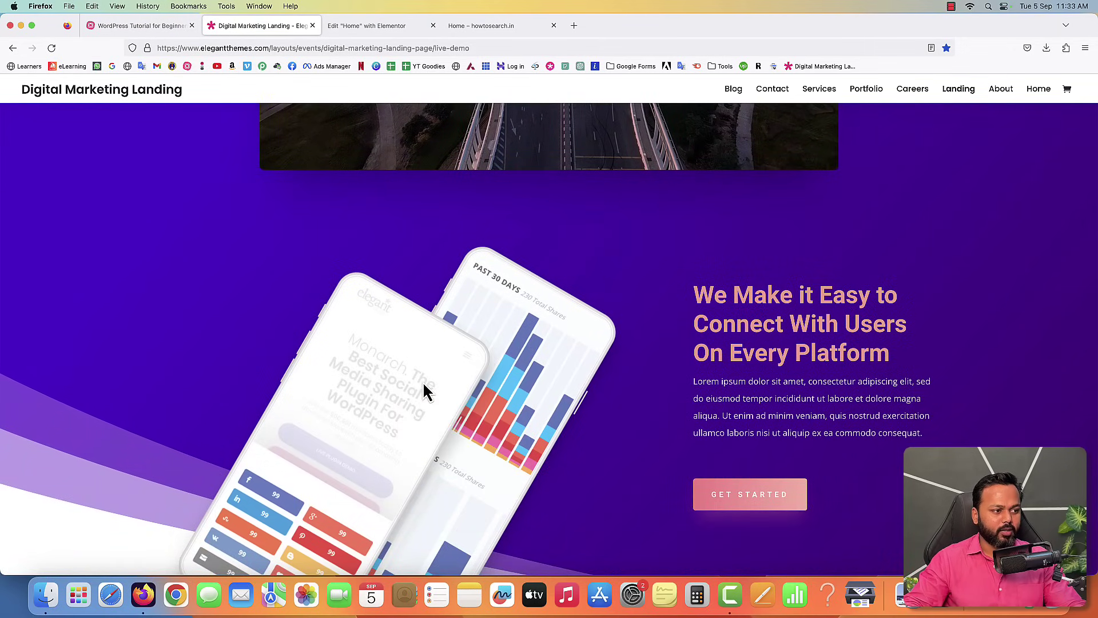
key(Return)
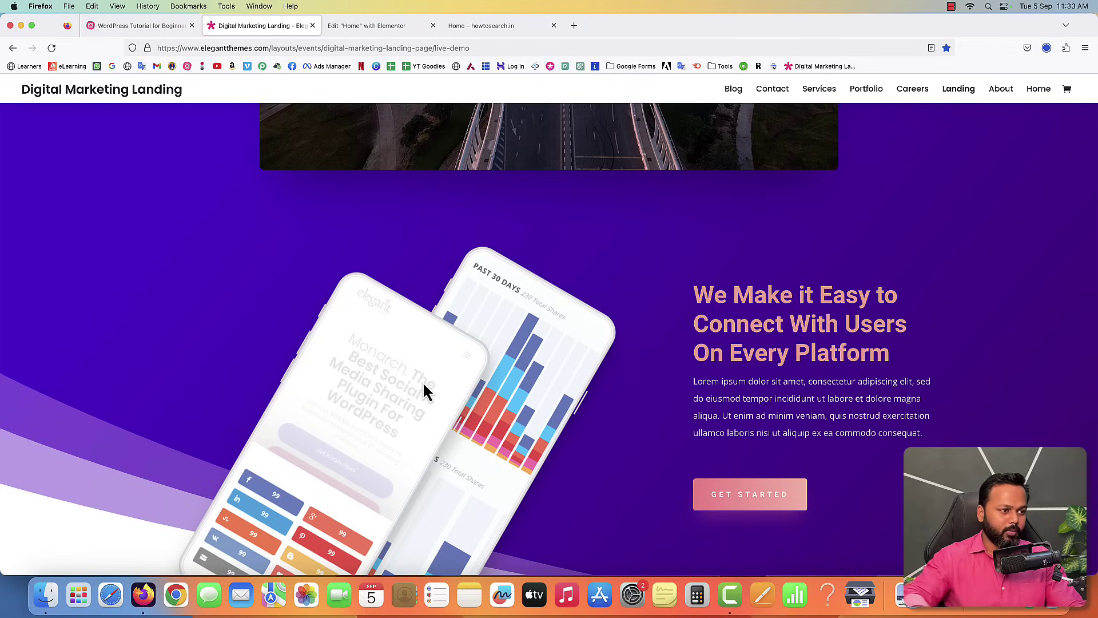
scroll(579, 348, down, 2)
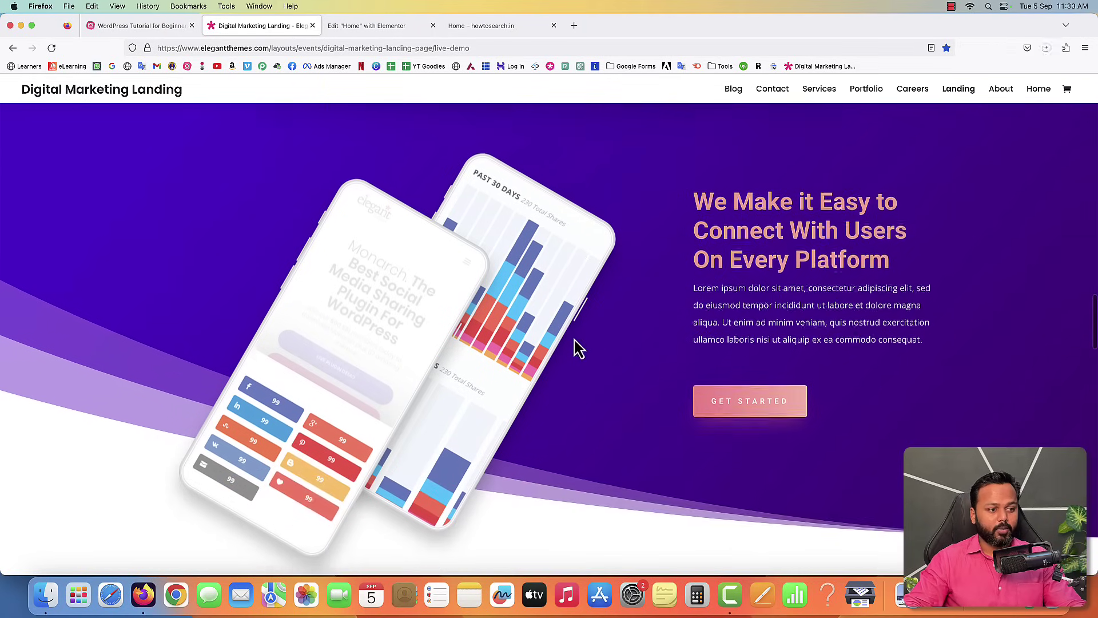
scroll(579, 349, up, 8)
key(ctrl+Tab)
- Add a single-column section below the button and give it a top margin
scroll(603, 329, down, 3)
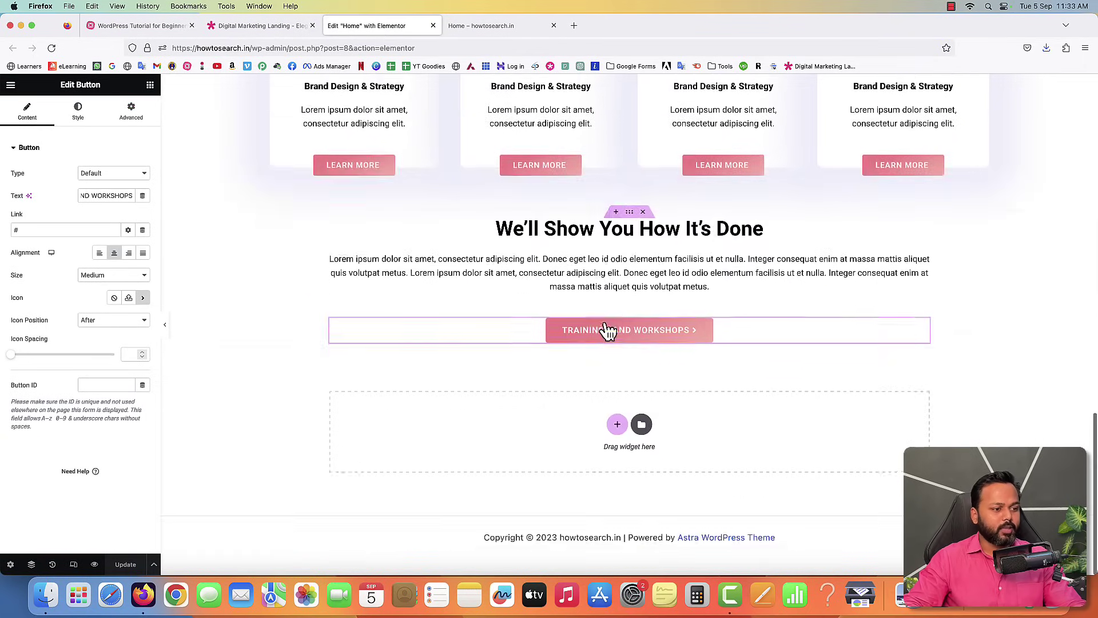
click(612, 438)
click(493, 464)
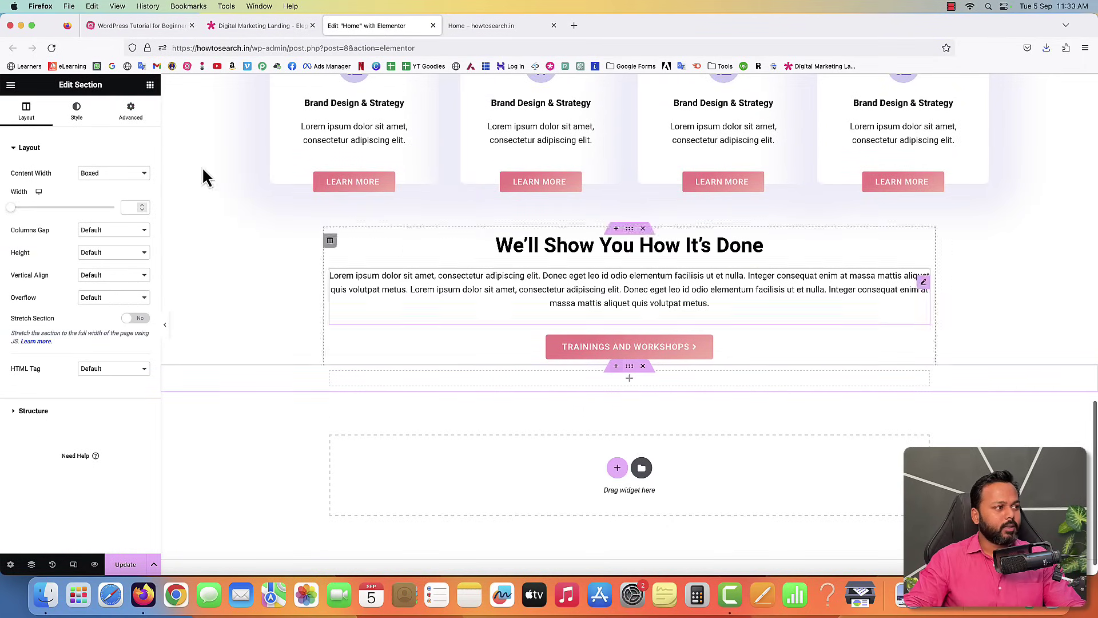
click(131, 111)
drag(33, 183, 34, 183)
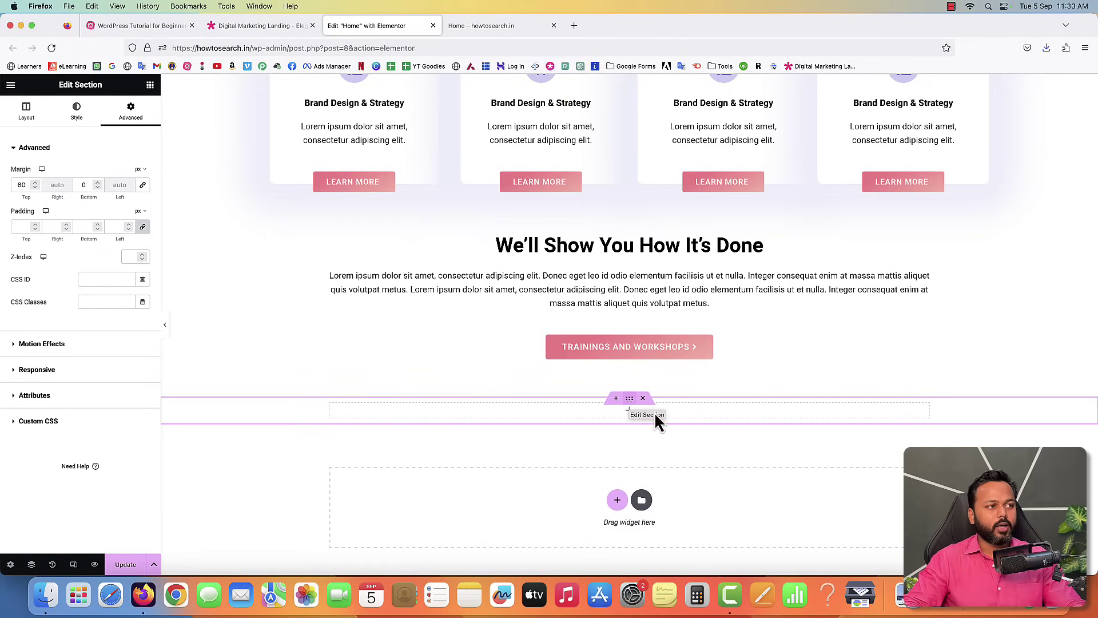
- Sample the demo's purple section colour (#5800d3) with the browser inspector
click(241, 29)
right_click(121, 314)
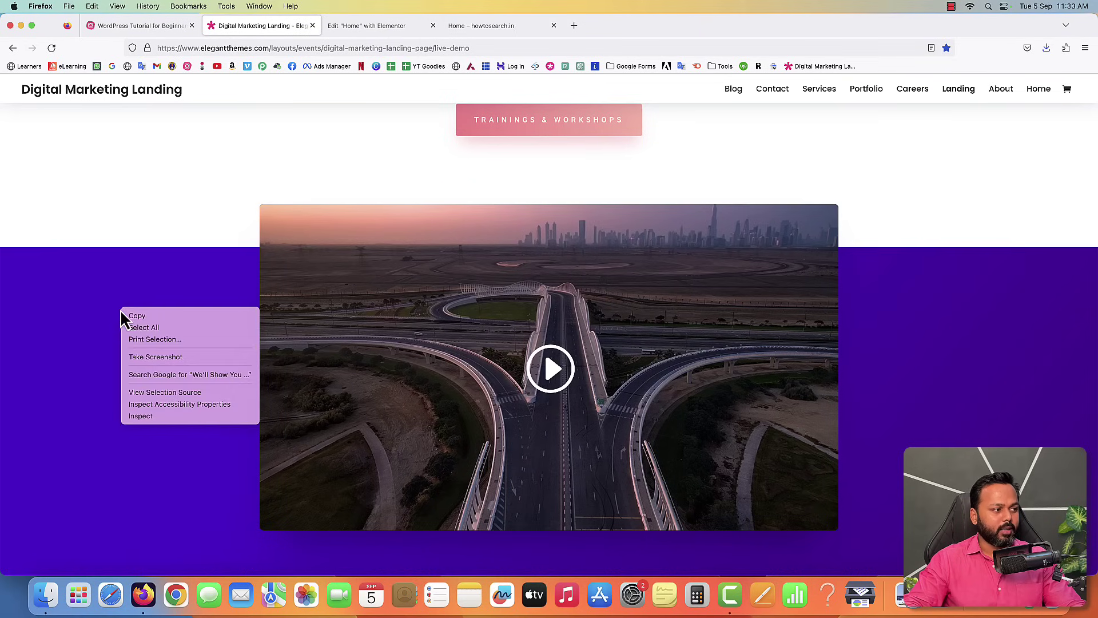
click(143, 417)
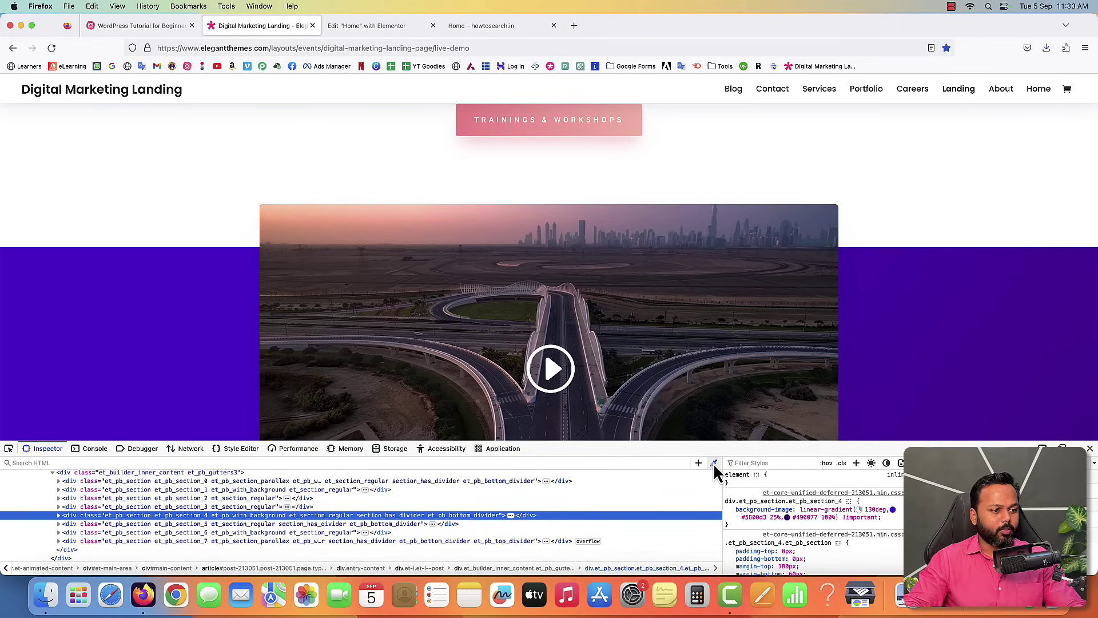
click(713, 463)
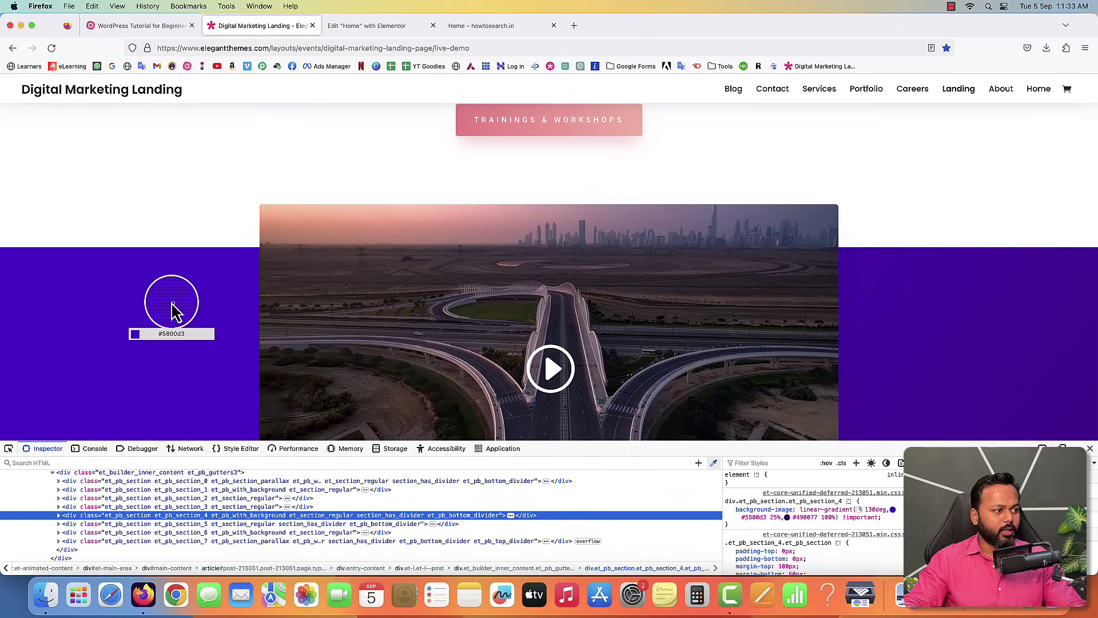
click(713, 463)
click(1090, 449)
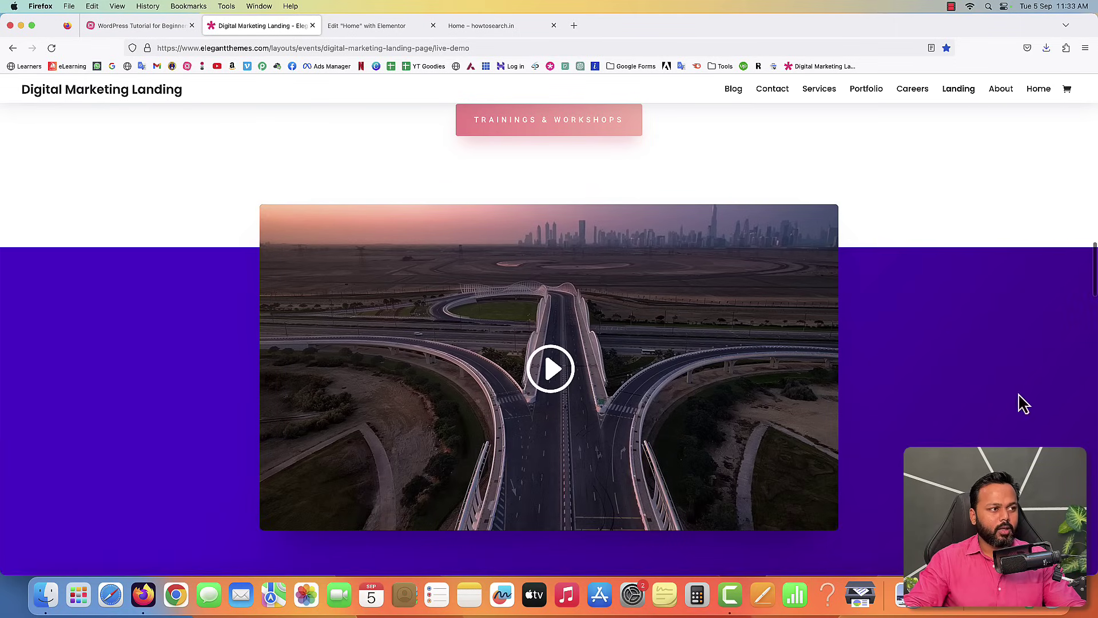
click(372, 26)
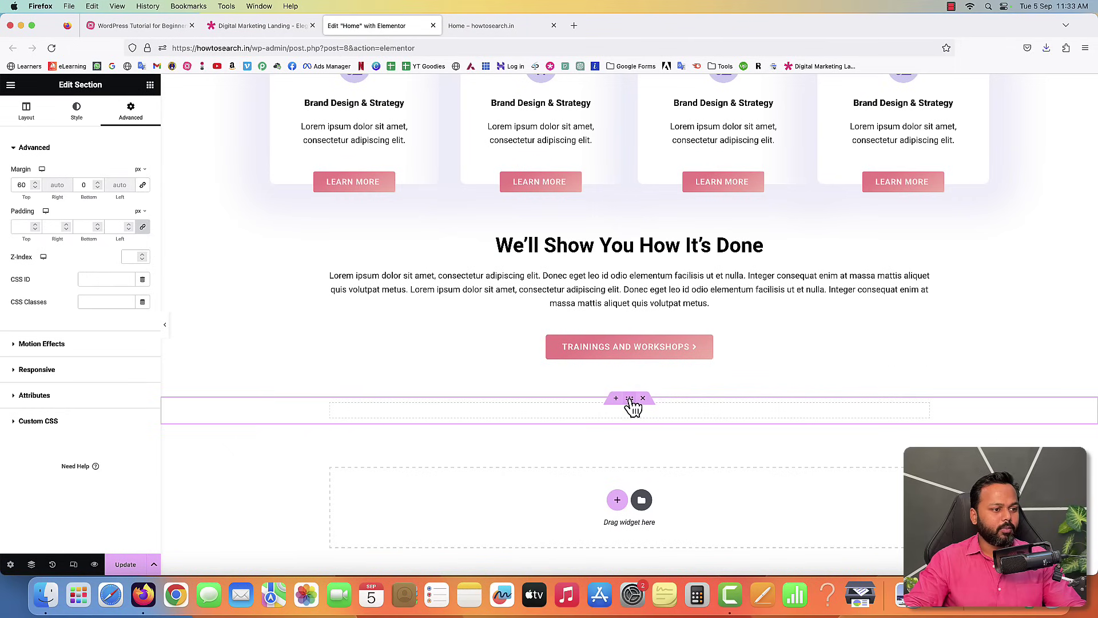
- Set the new section's classic background colour to the #5800d3 purple
click(77, 114)
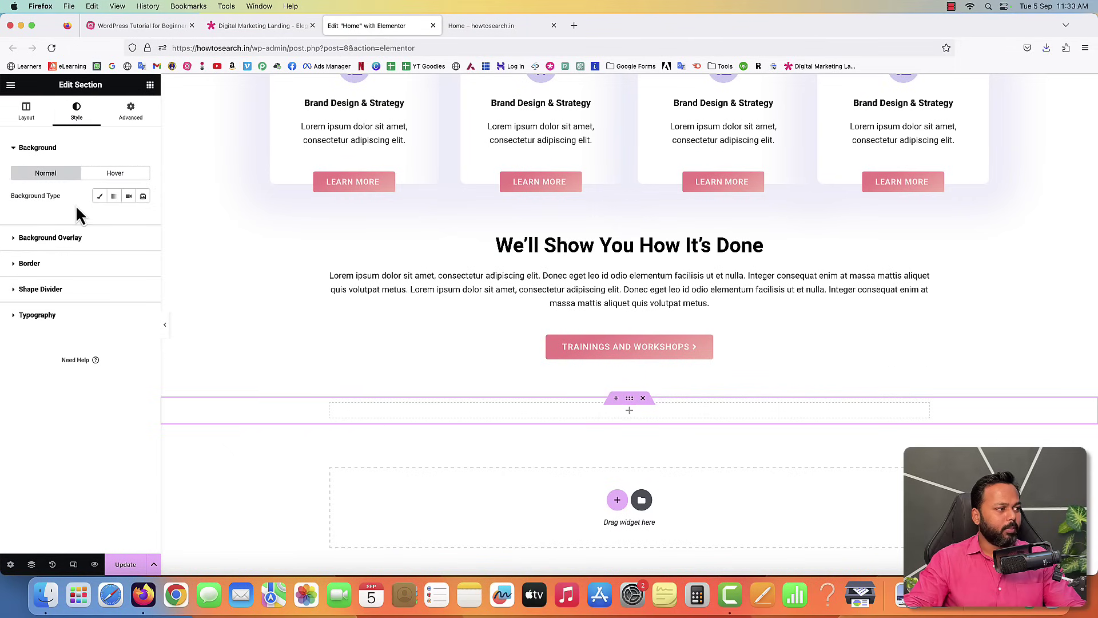
click(100, 196)
click(143, 218)
click(203, 269)
click(79, 217)
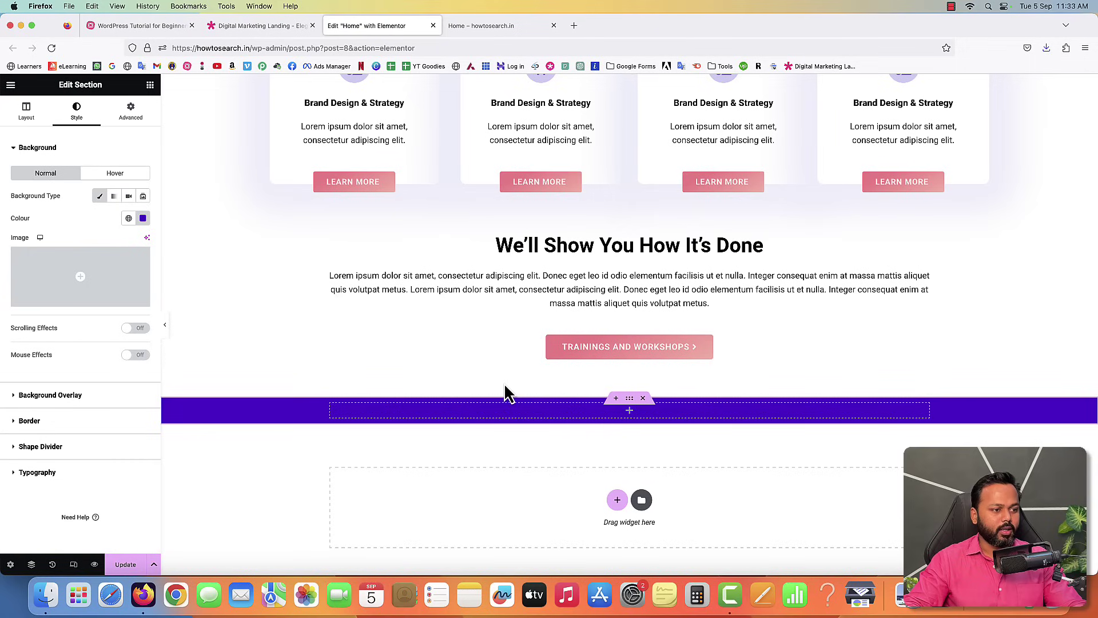
- Drop a Video widget into the purple section and select its YouTube link field
click(635, 420)
drag(61, 316, 629, 410)
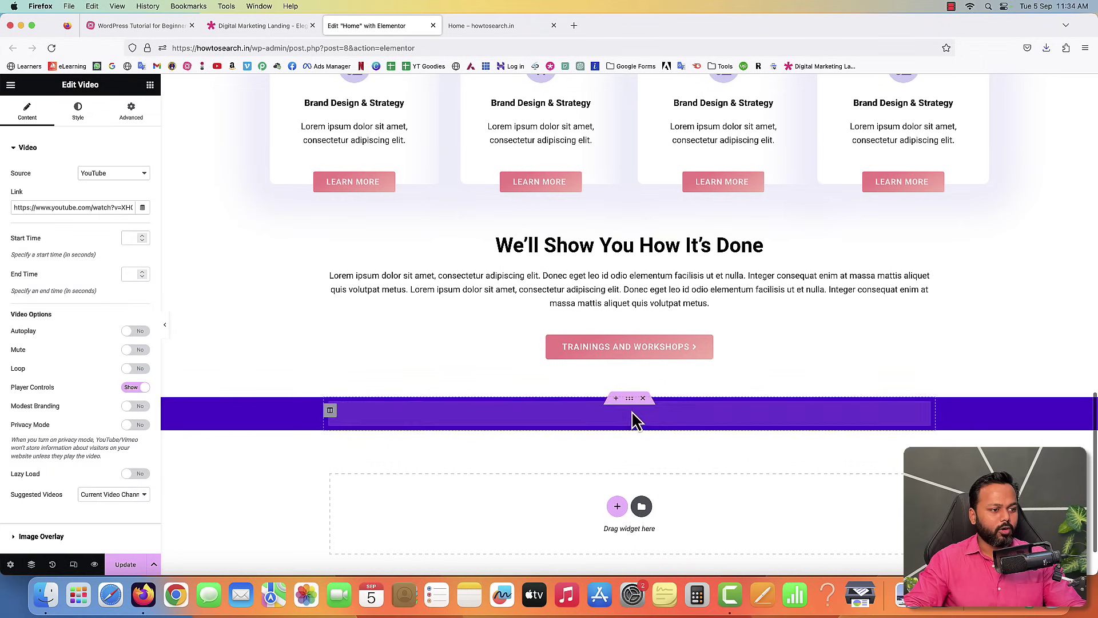
scroll(767, 475, down, 3)
scroll(751, 433, down, 1)
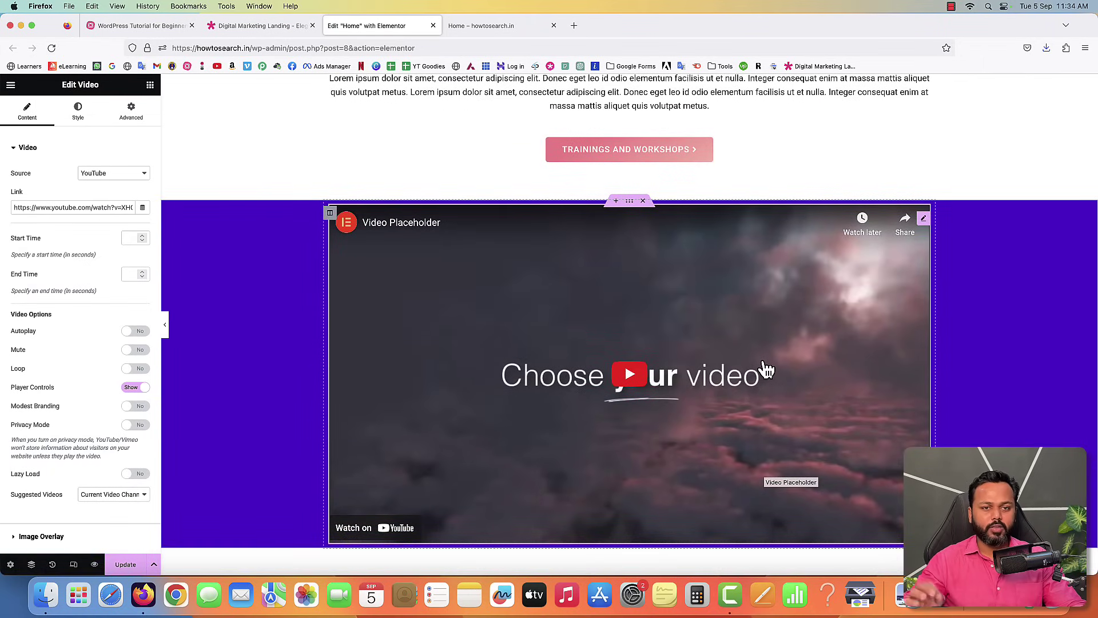
click(111, 210)
scroll(109, 220, down, 1)
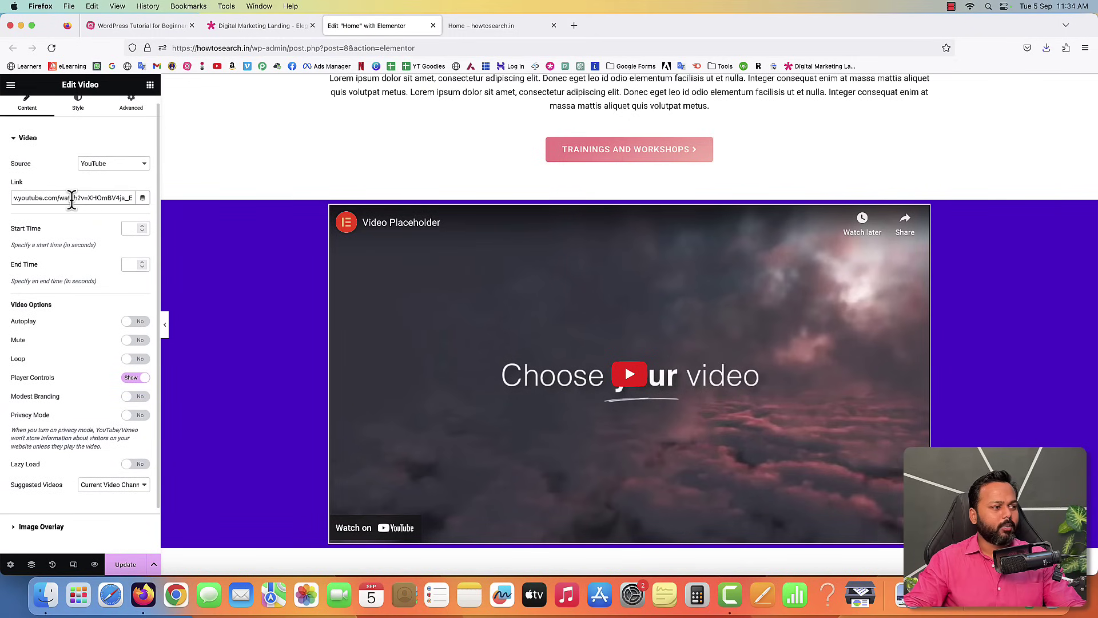
scroll(494, 304, up, 1)
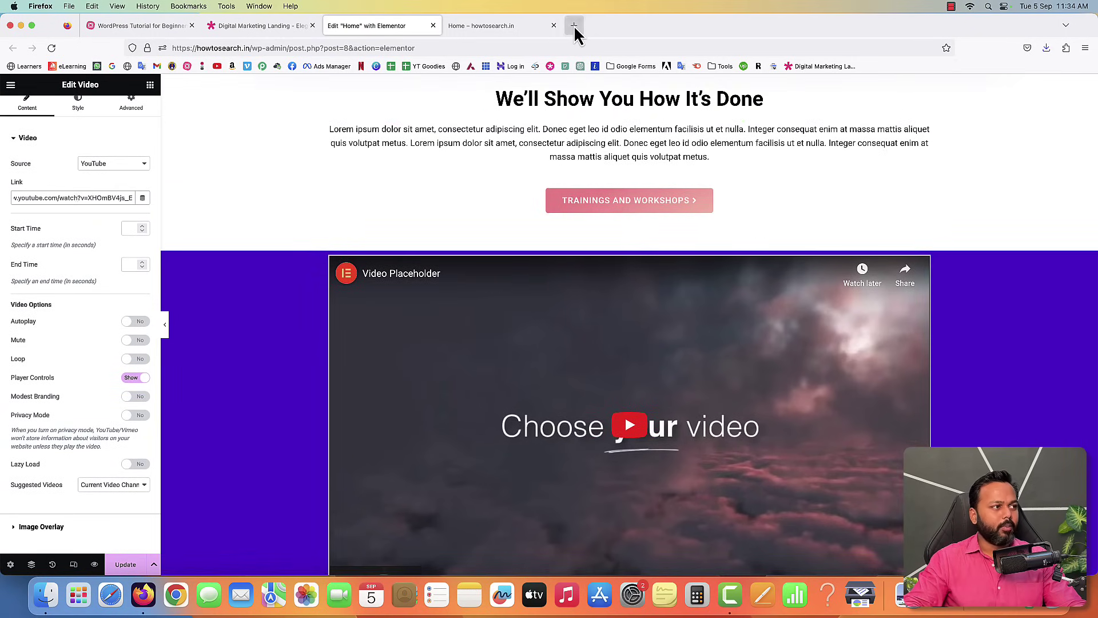
click(574, 28)
- Copy the share link of the channel's 'Rs.32,800 Per Week with Freelancing' YouTube video
click(216, 67)
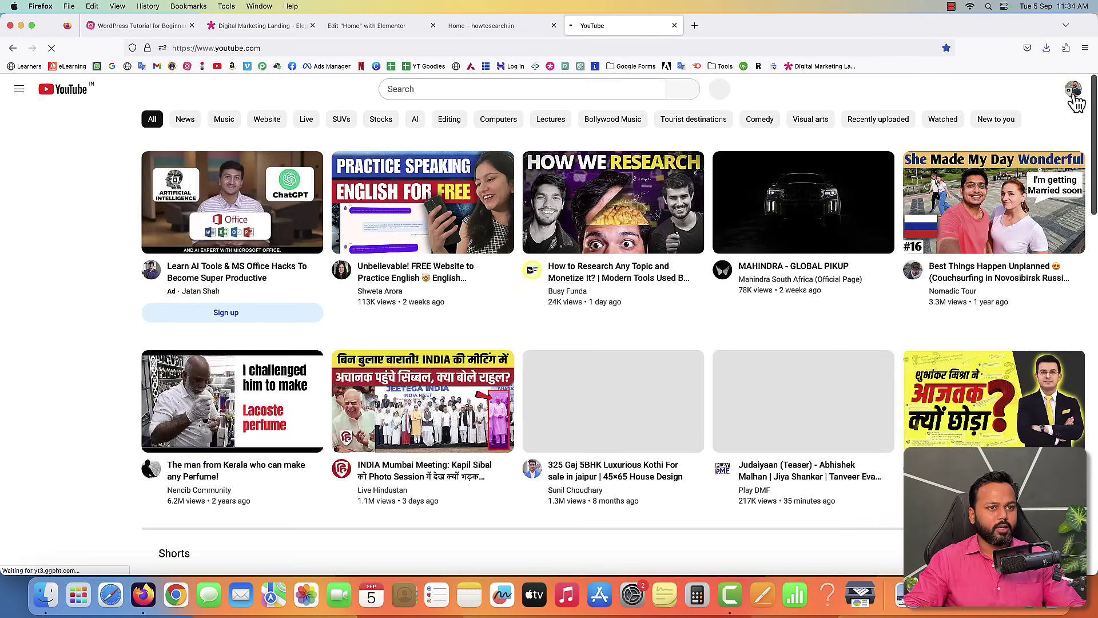
click(1073, 91)
click(1011, 167)
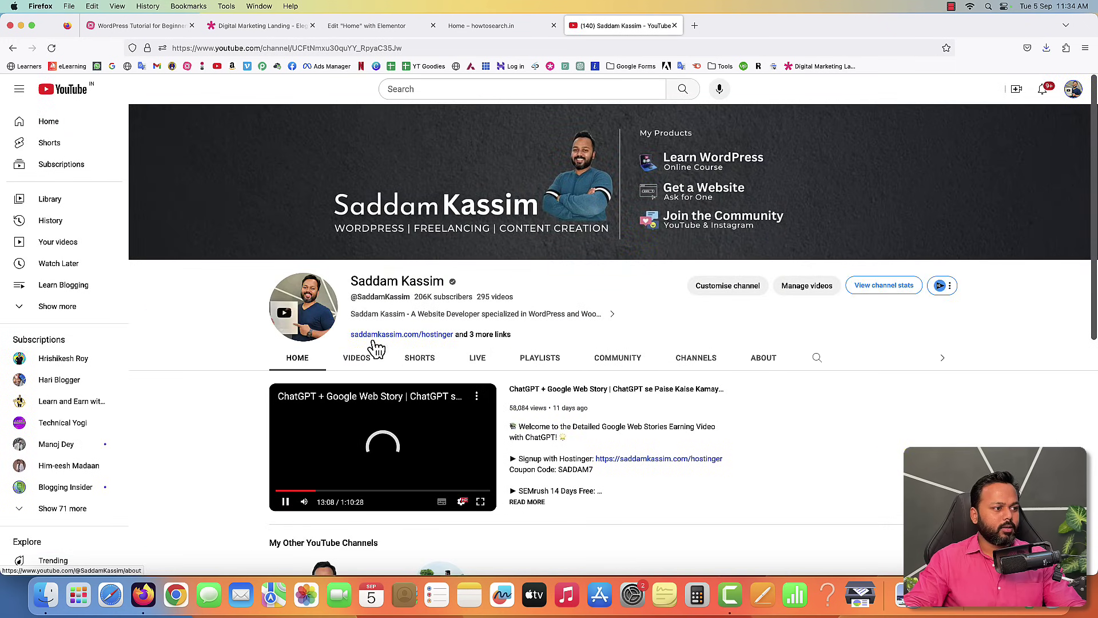
click(358, 358)
scroll(604, 306, down, 4)
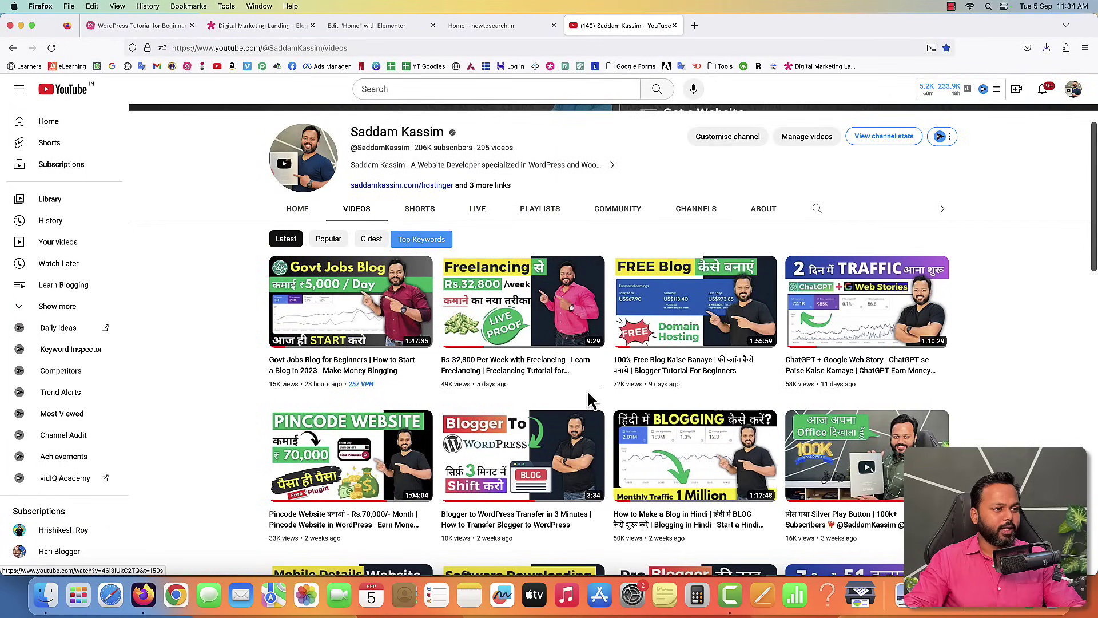
scroll(591, 383, down, 1)
click(600, 342)
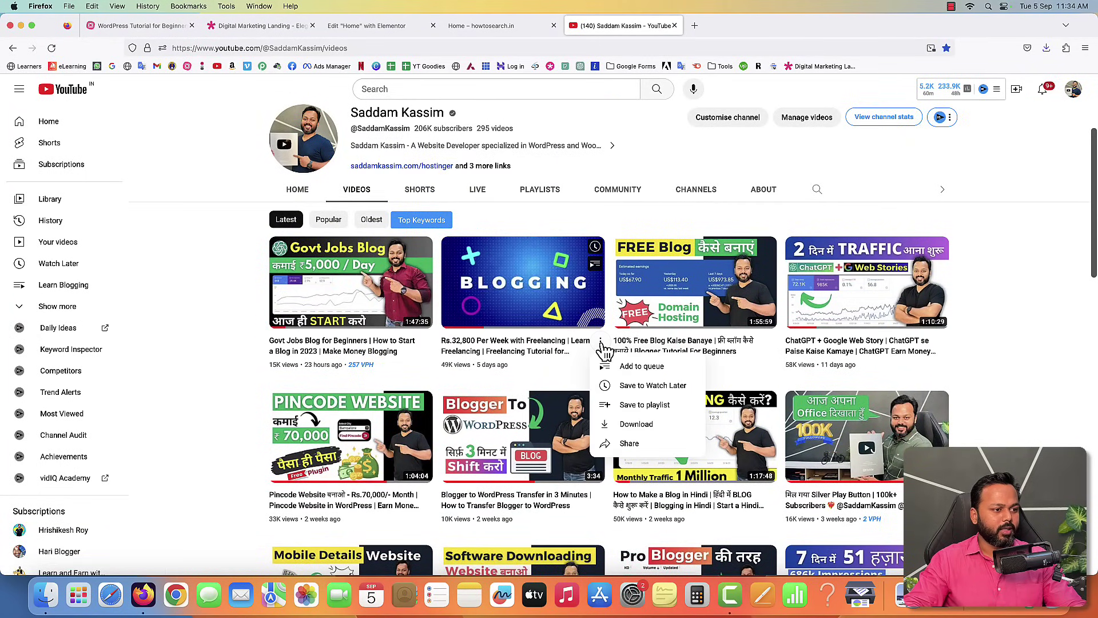
click(629, 444)
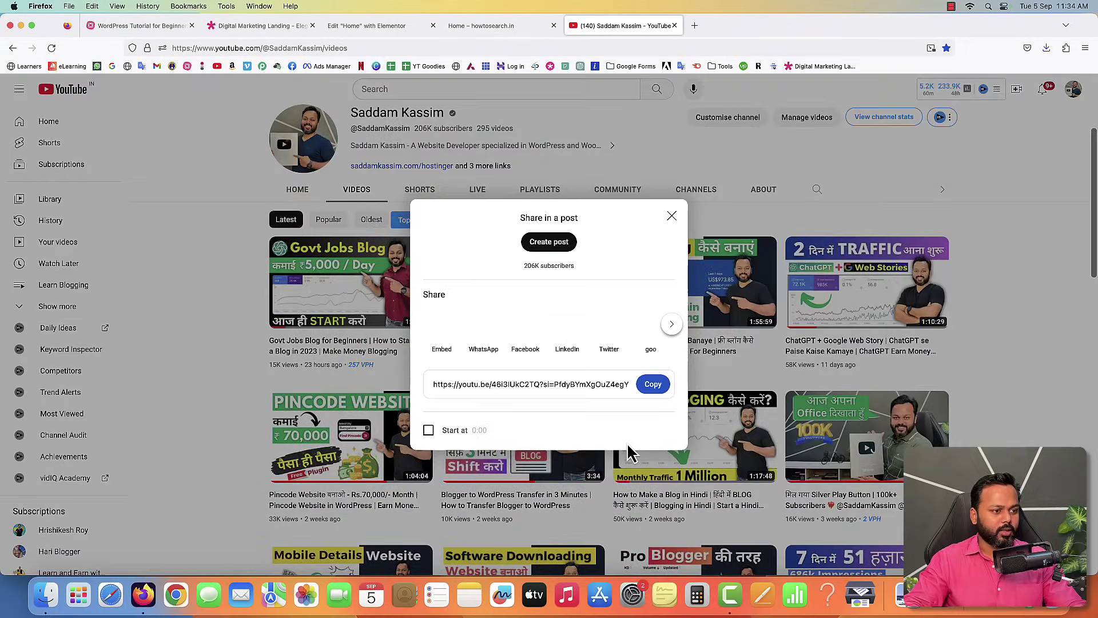
click(652, 386)
click(377, 25)
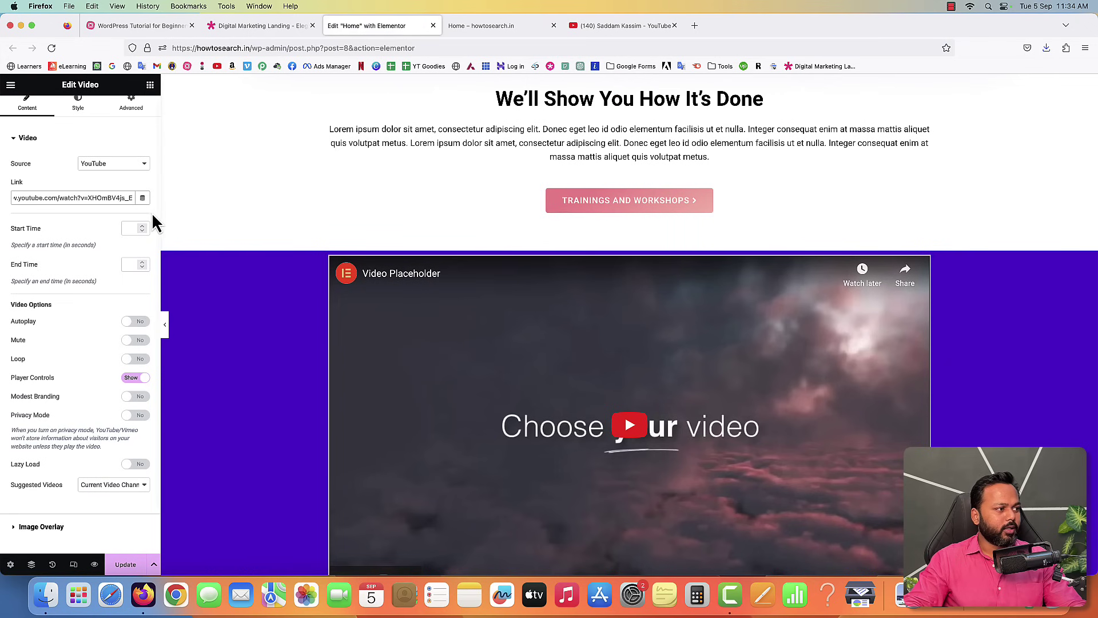
- Paste the Freelancing video link into the Video widget's YouTube URL
click(125, 197)
key(super+a)
key(super+v)
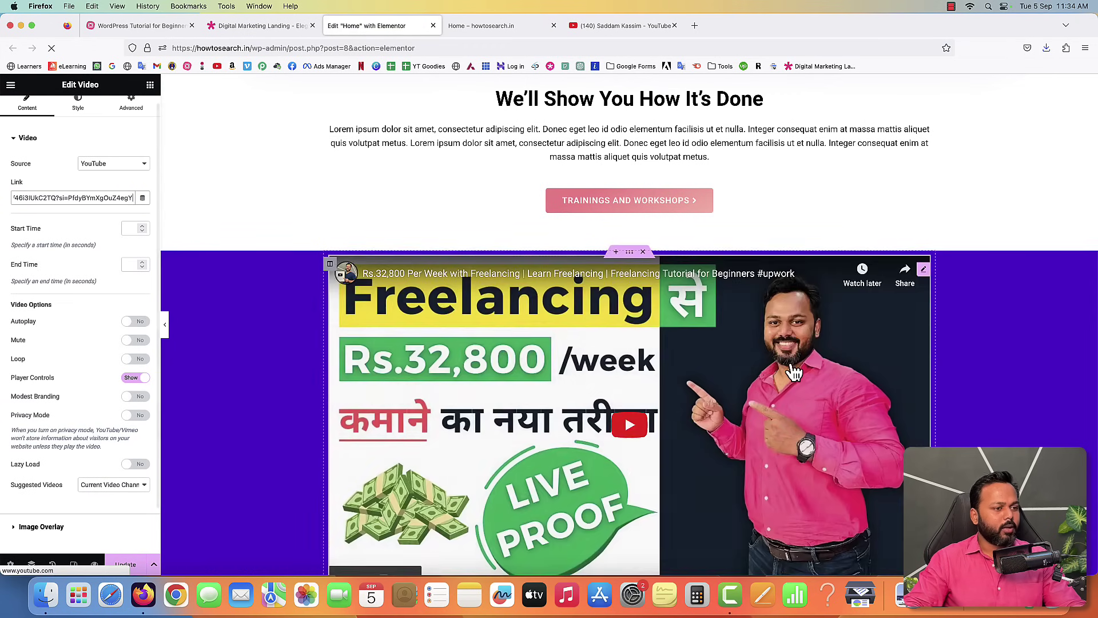
scroll(841, 379, down, 2)
scroll(840, 379, down, 2)
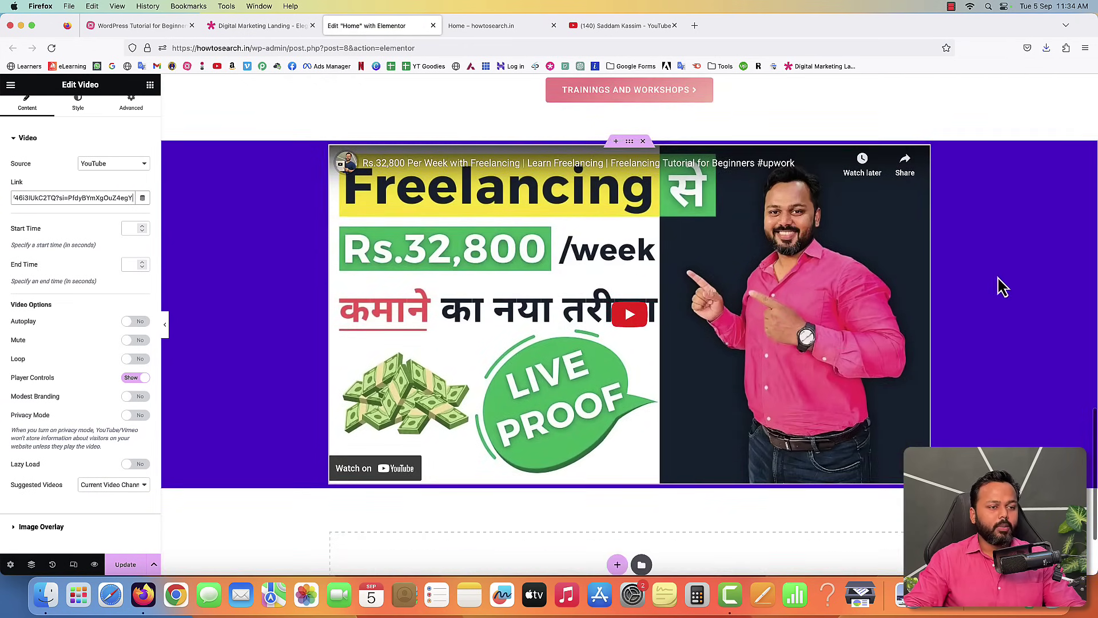
scroll(998, 287, up, 1)
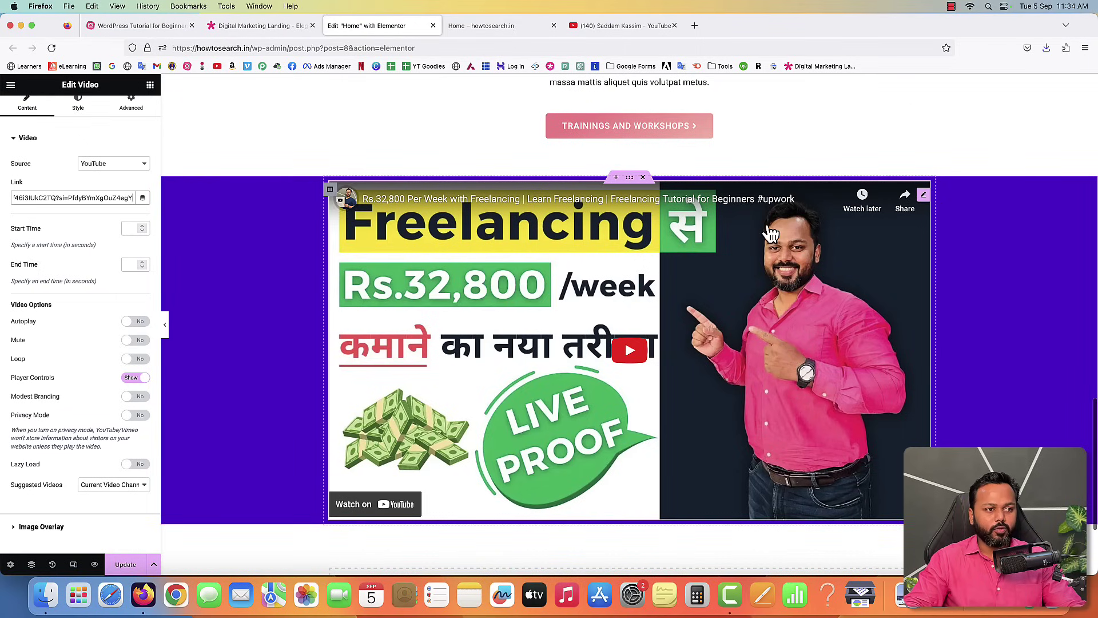
- Give the video a -89 px top margin and push the purple section down so they overlap
click(131, 112)
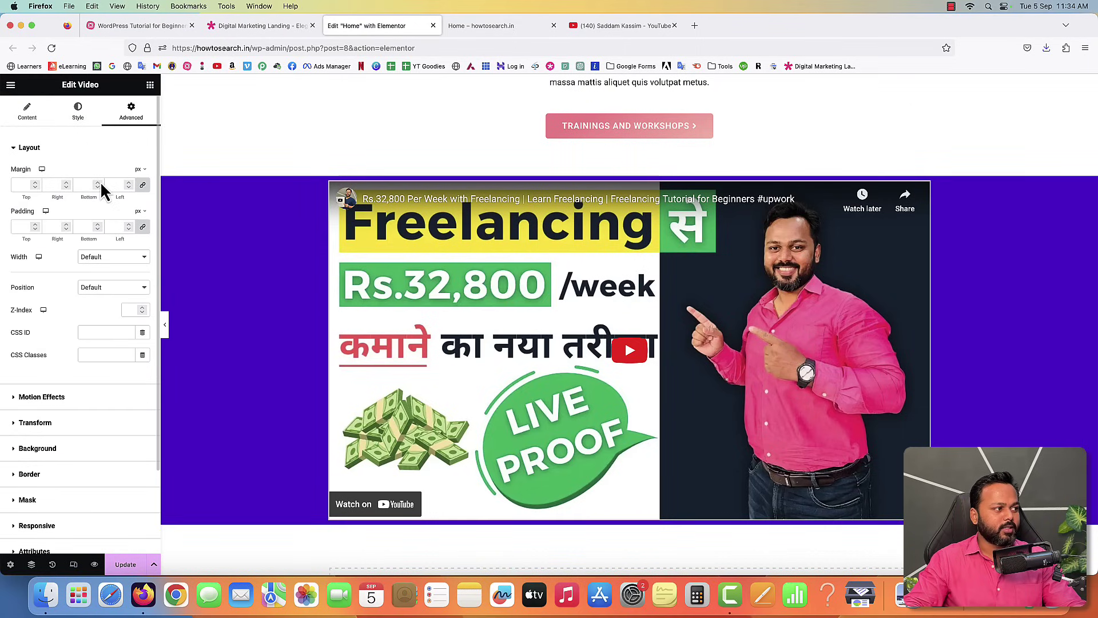
drag(35, 187, 36, 188)
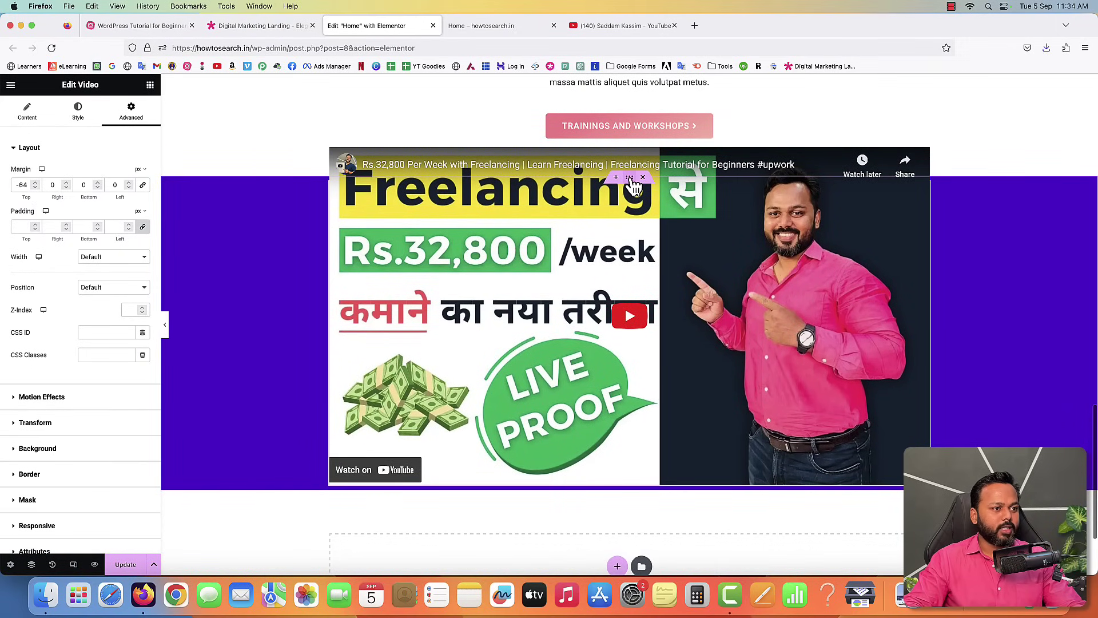
click(629, 178)
click(133, 111)
drag(34, 183, 33, 183)
click(923, 242)
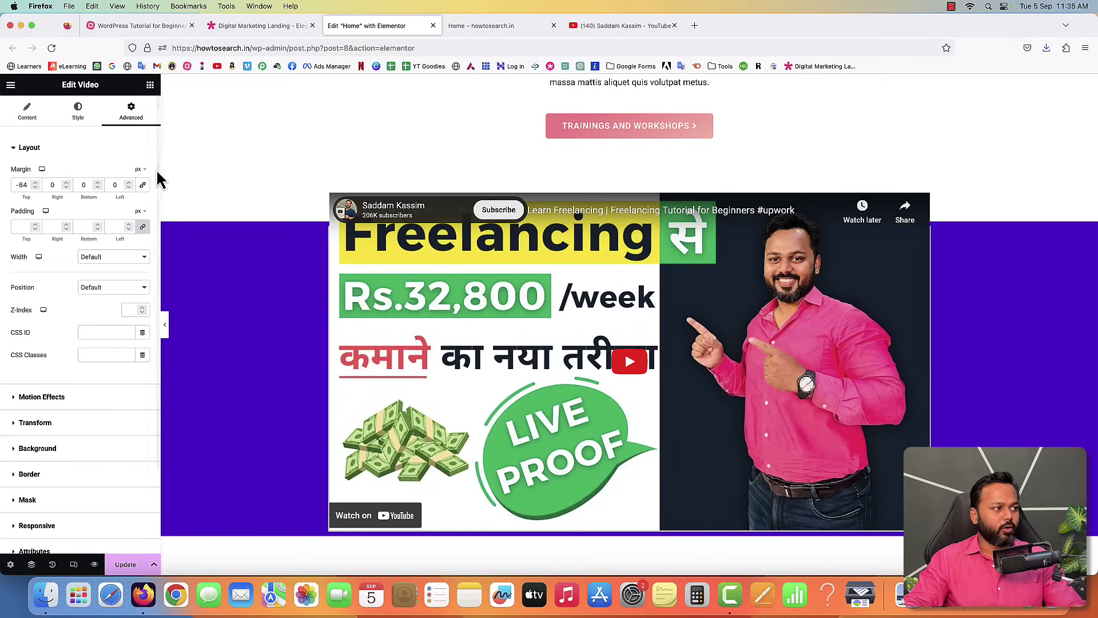
drag(36, 189, 35, 189)
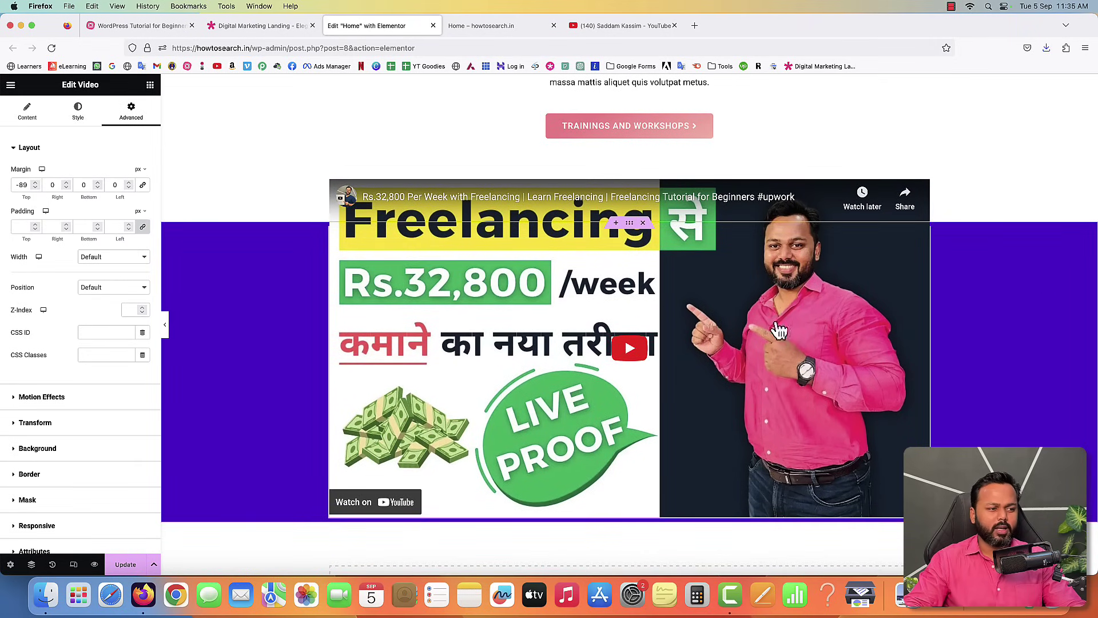
scroll(625, 325, down, 2)
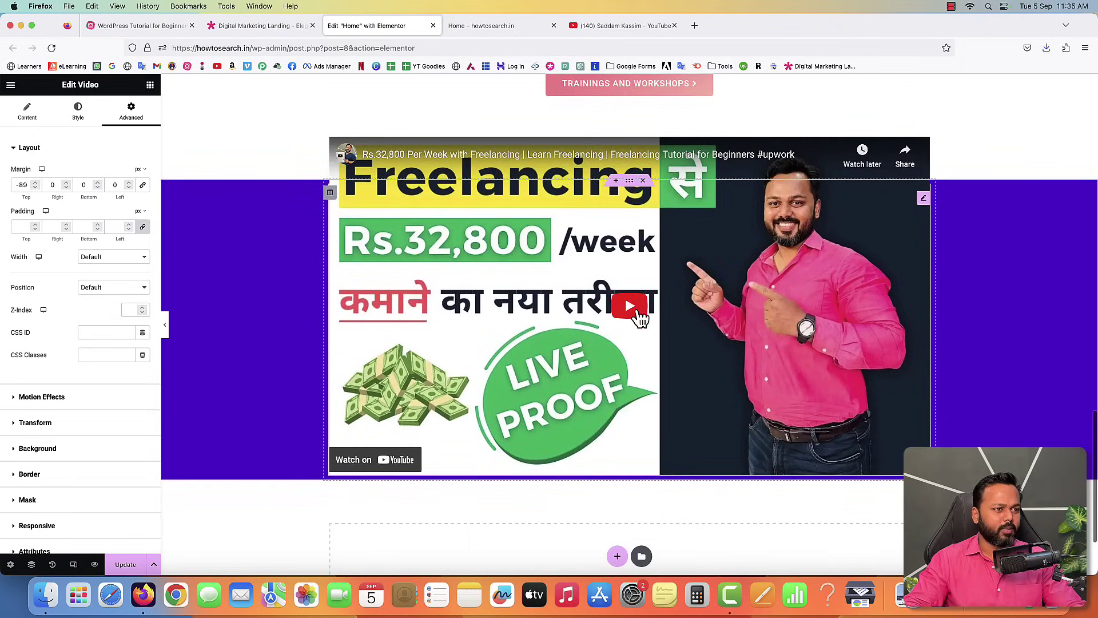
click(150, 85)
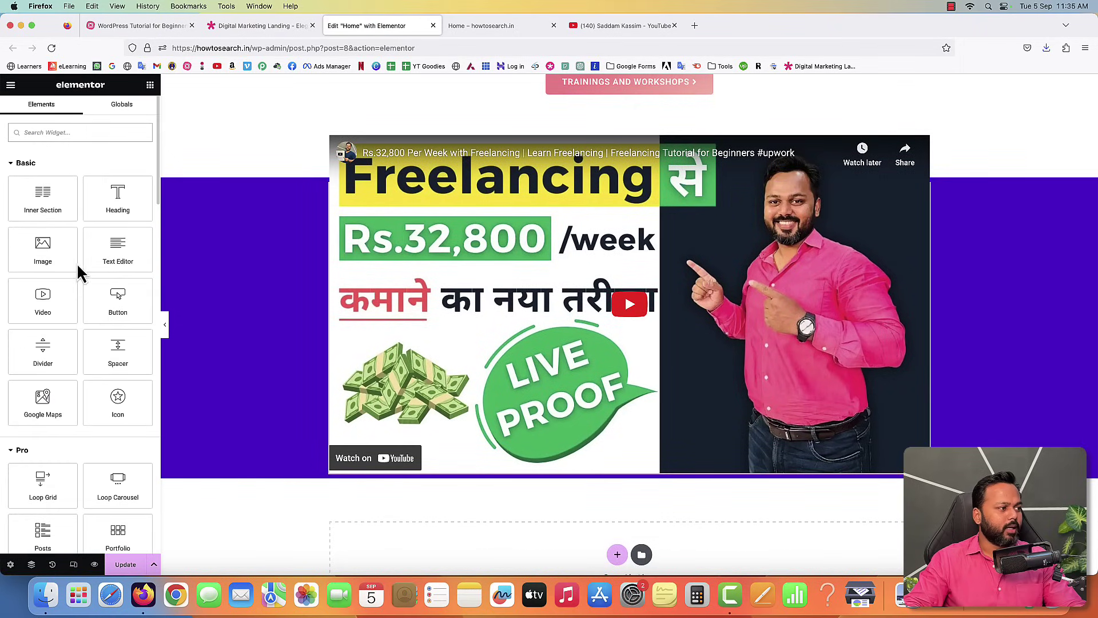
- Add a two-column inner section below the video
drag(42, 197, 589, 449)
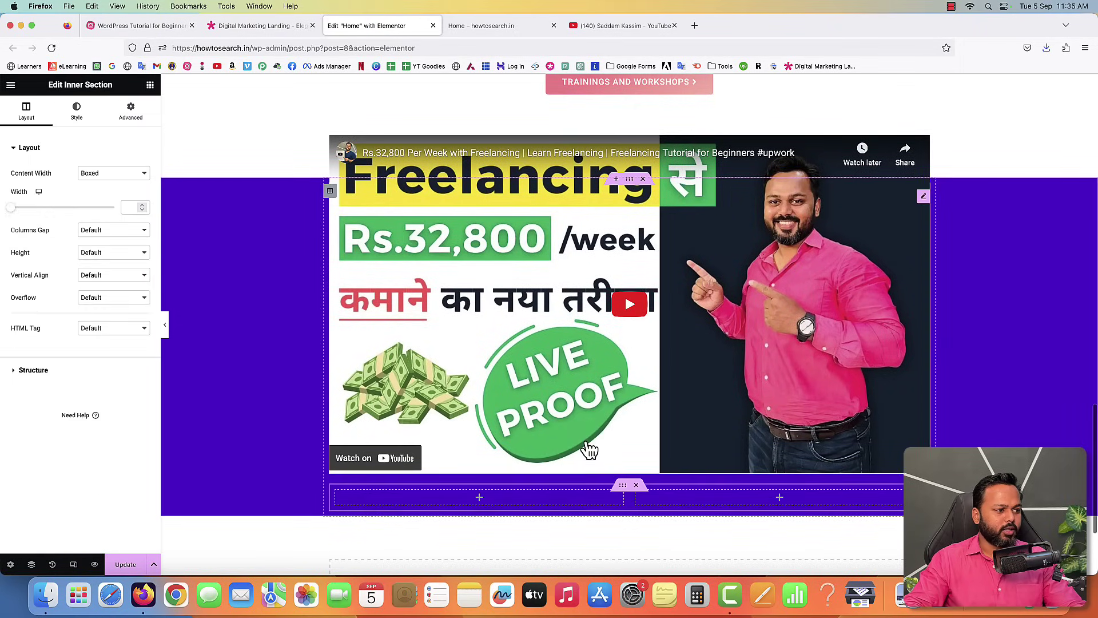
scroll(754, 483, down, 3)
click(258, 26)
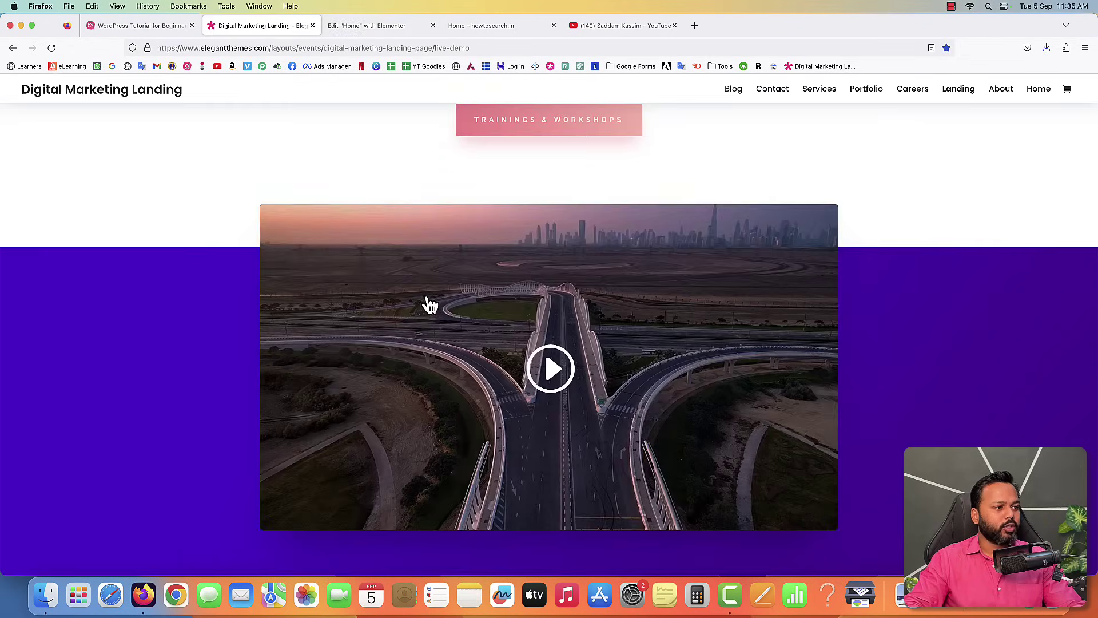
scroll(428, 304, down, 8)
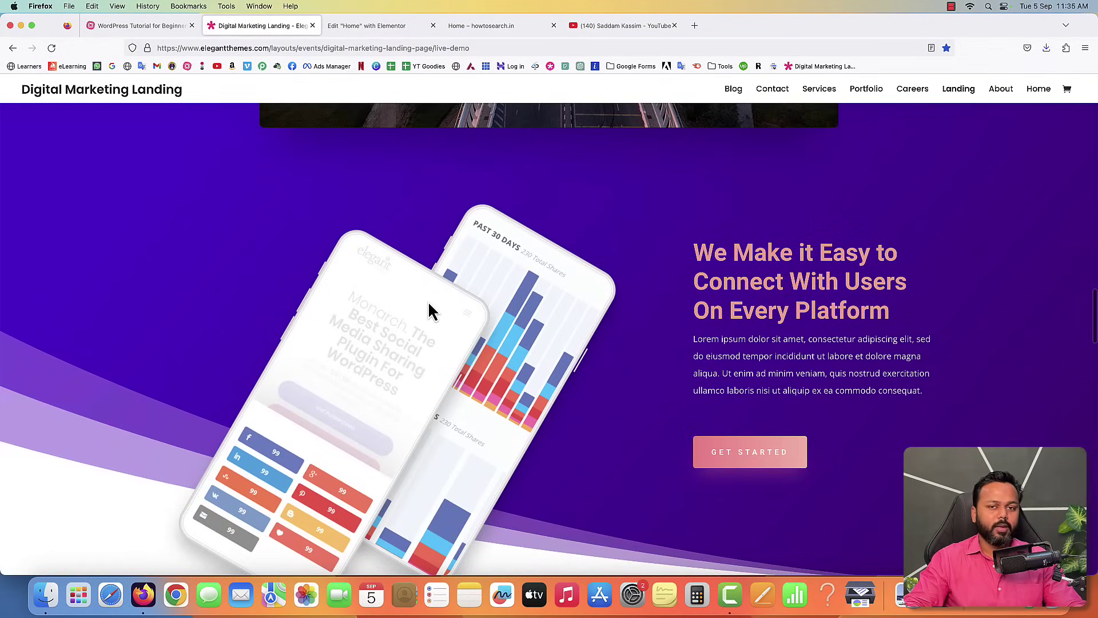
click(357, 33)
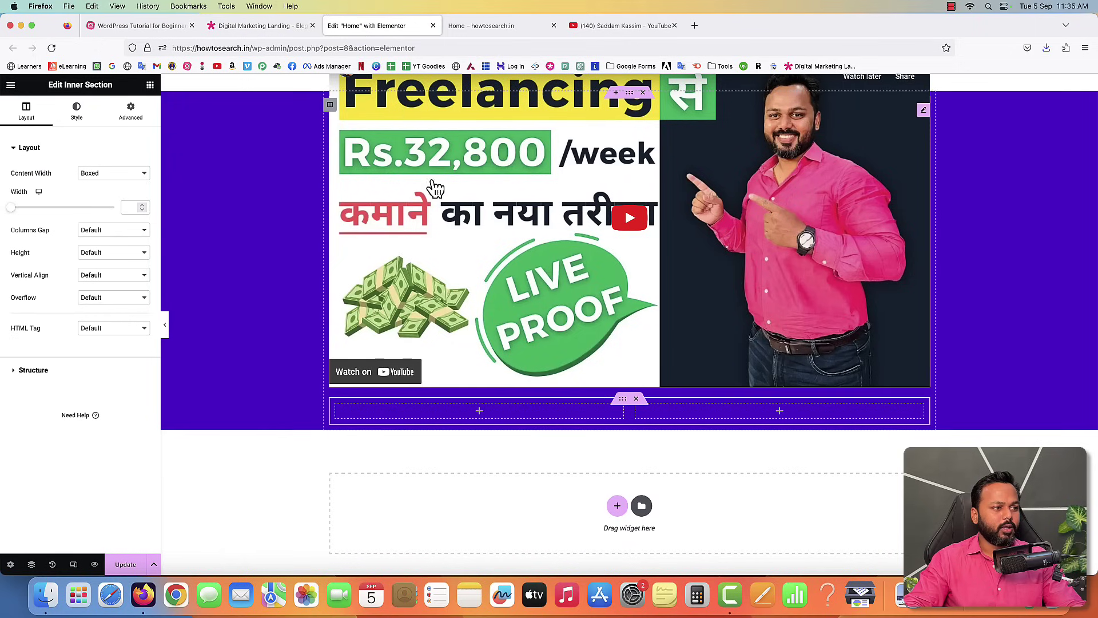
- Place an Image widget in the left column showing the uploaded phones-diagonal-1.png
click(479, 412)
drag(43, 249, 362, 419)
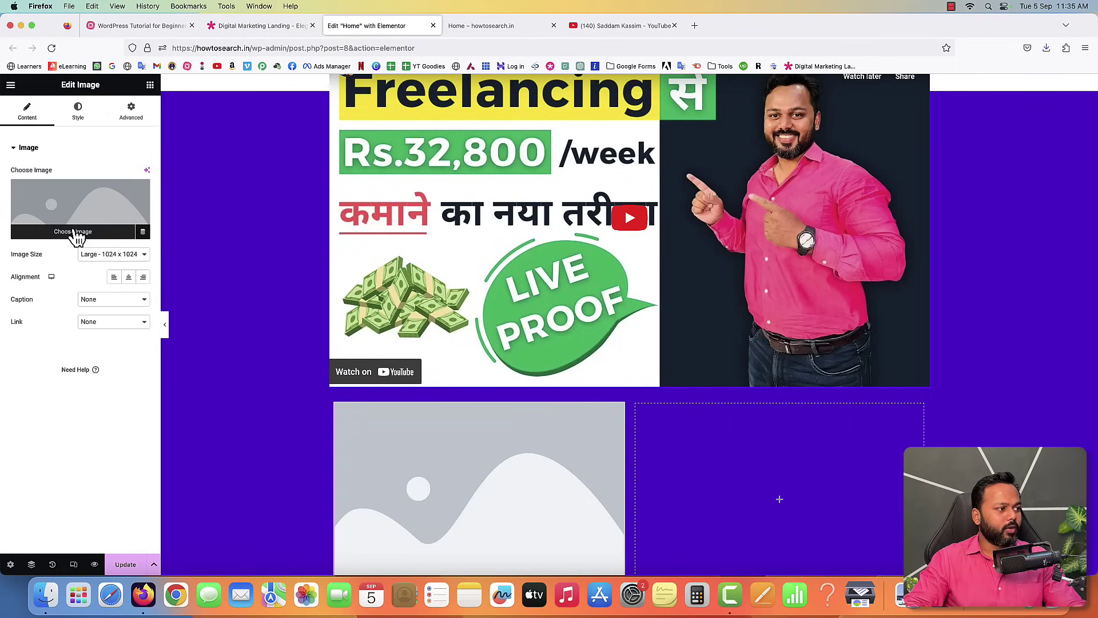
click(76, 237)
click(150, 125)
click(577, 314)
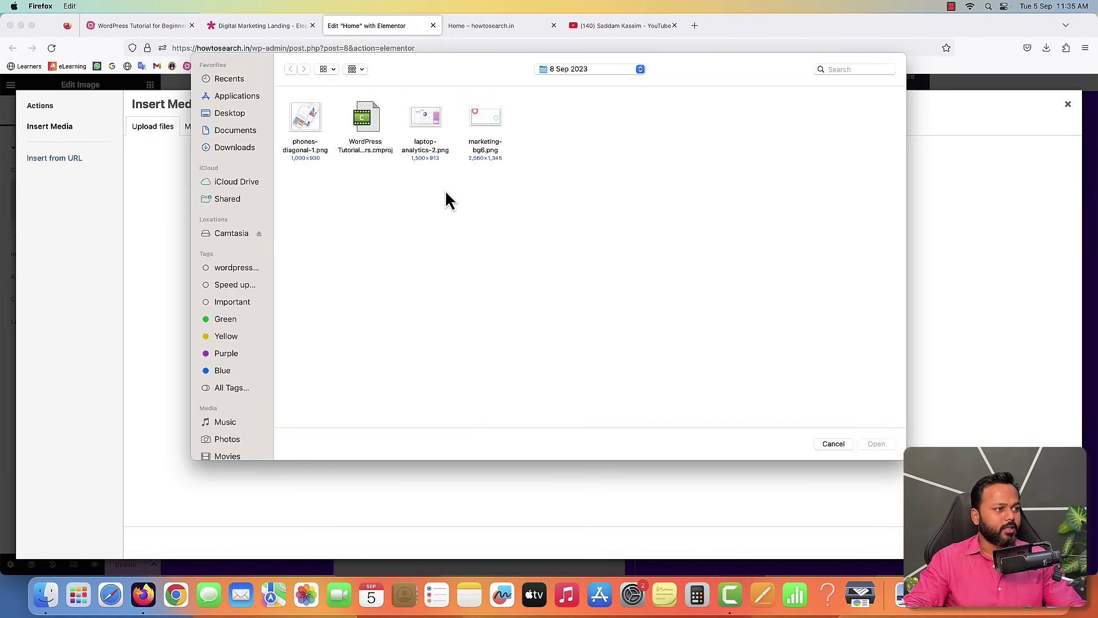
double_click(303, 132)
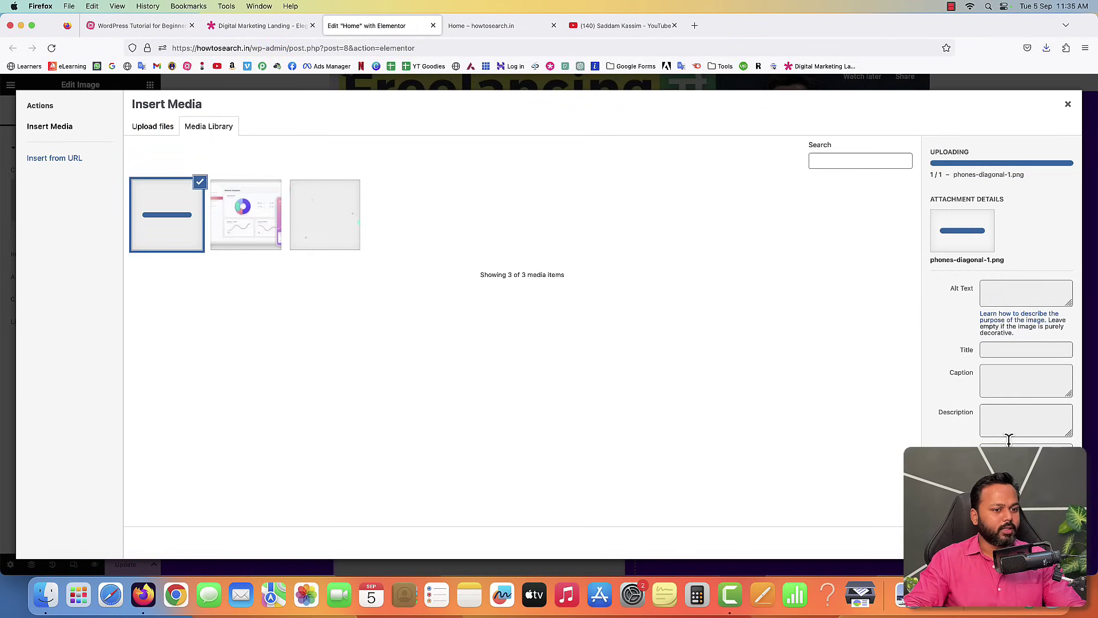
click(1029, 542)
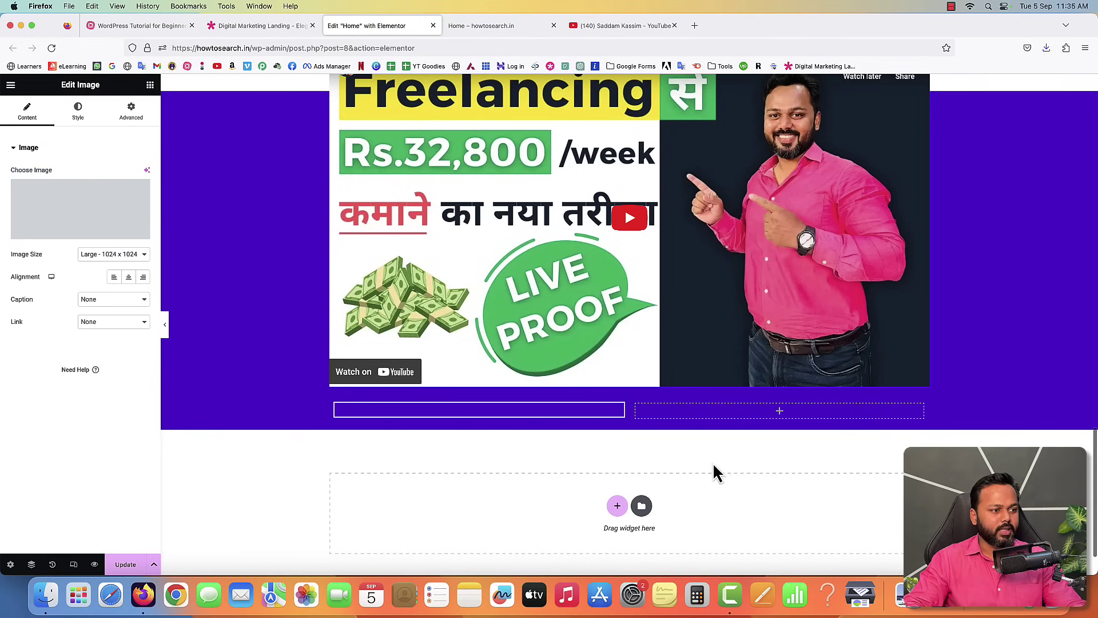
scroll(493, 404, down, 3)
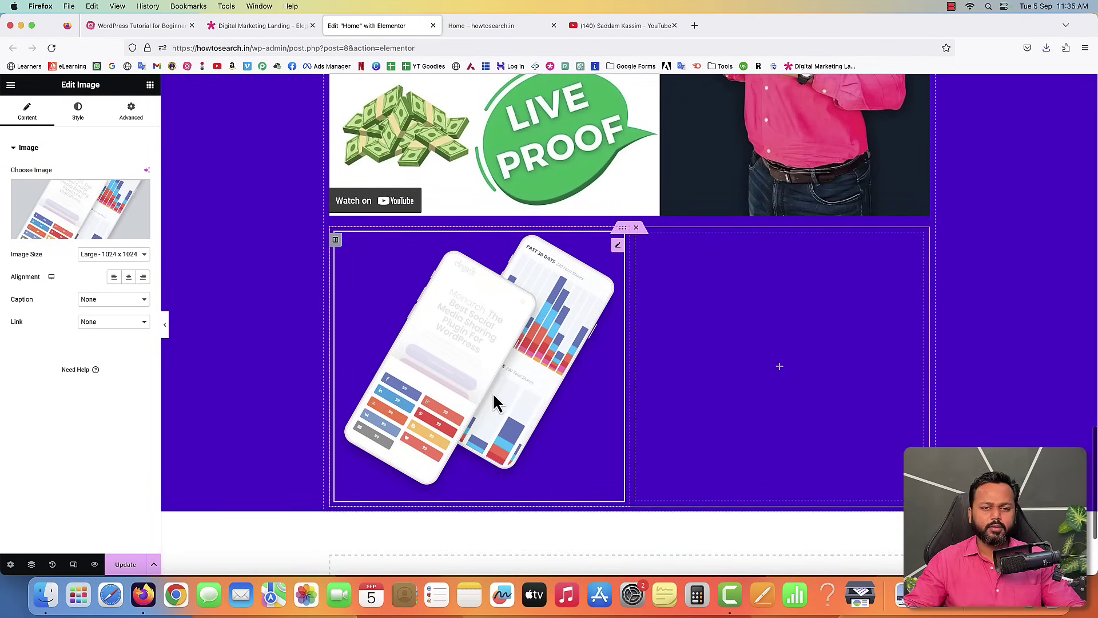
- Duplicate the 'We'll Show You How It's Done' heading
click(262, 25)
drag(698, 248, 879, 303)
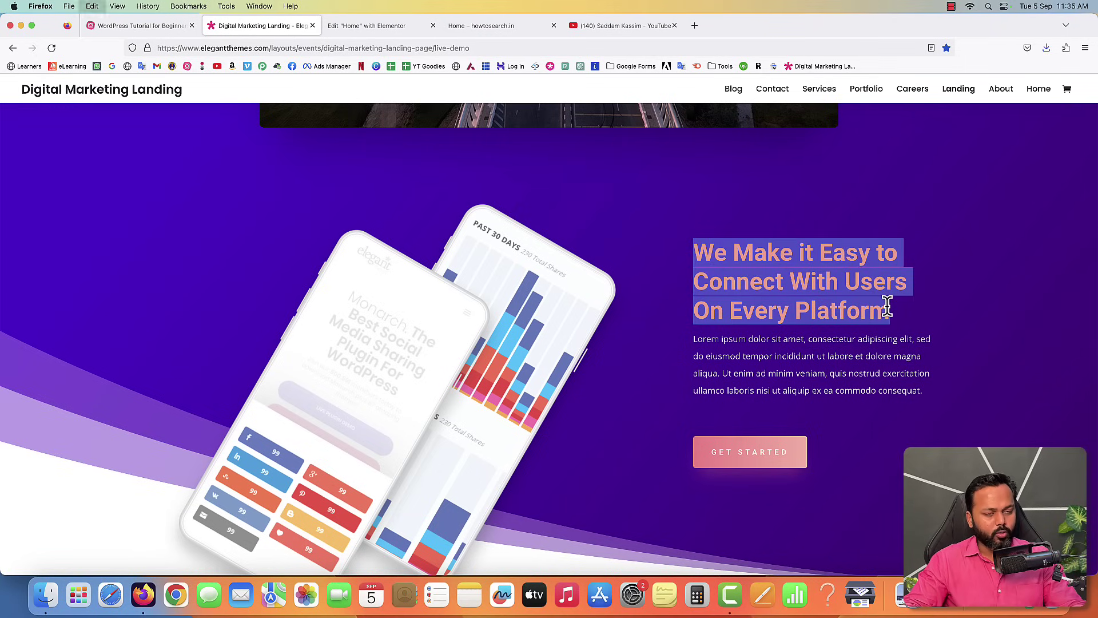
click(386, 29)
scroll(694, 238, up, 10)
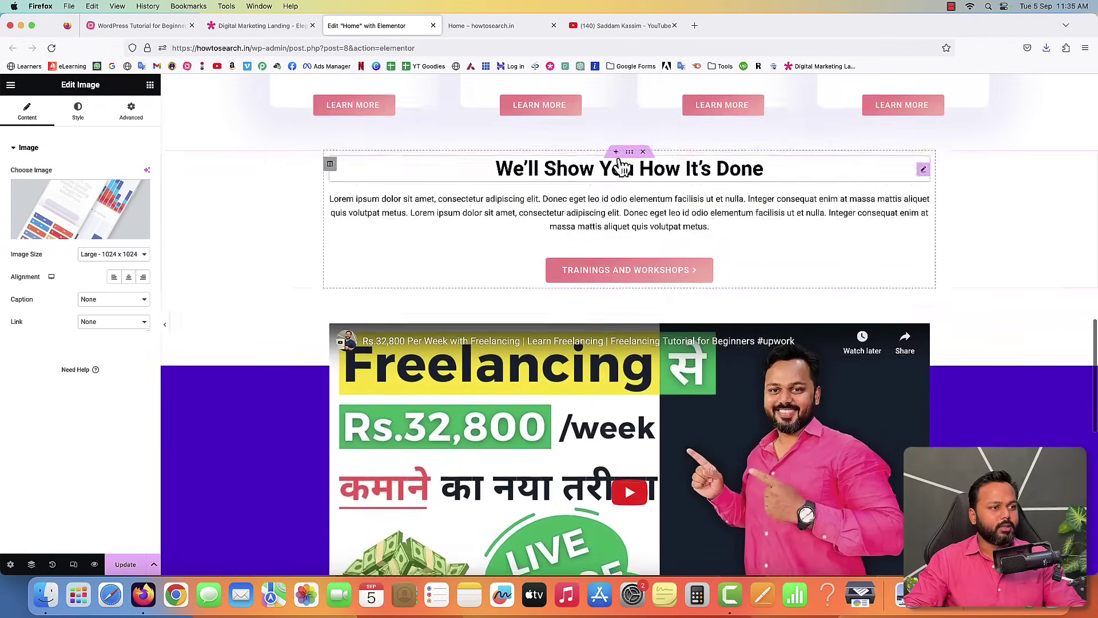
right_click(599, 190)
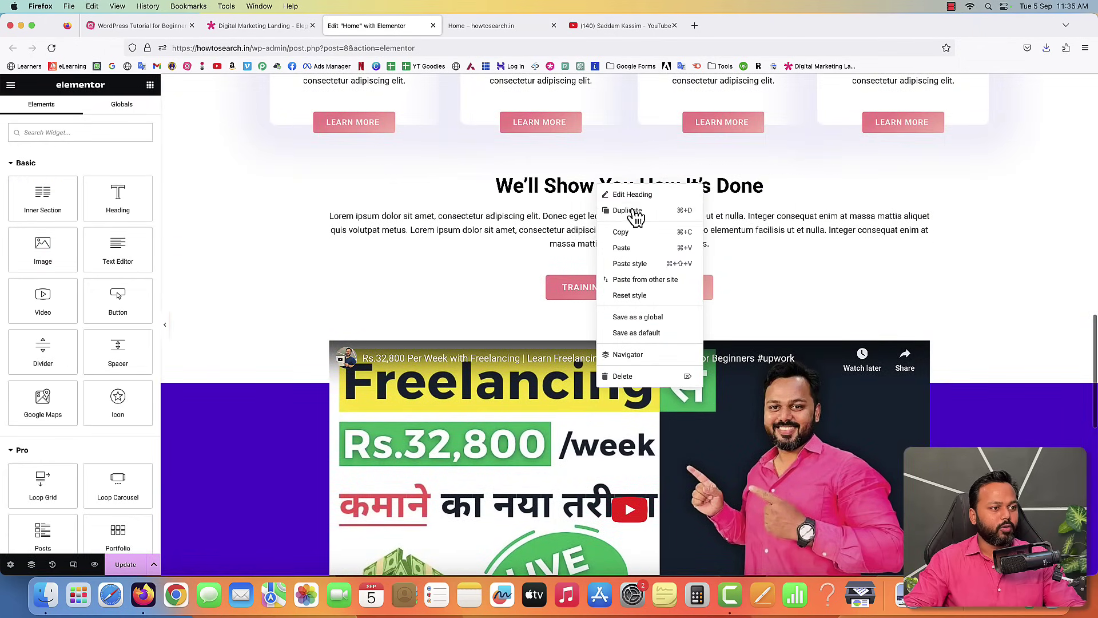
scroll(647, 188, down, 2)
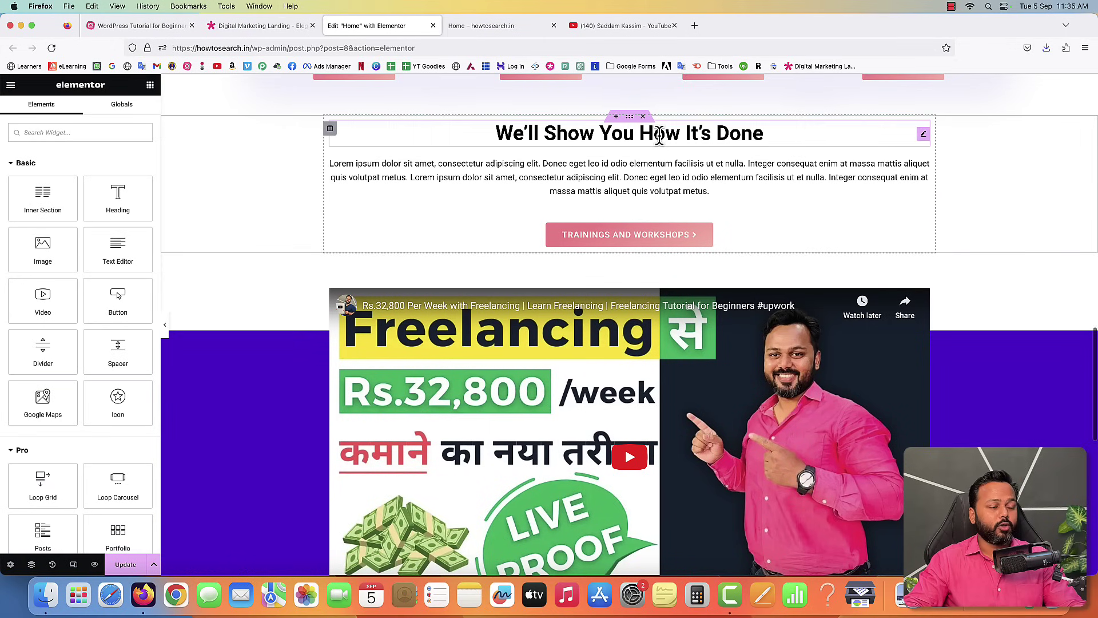
right_click(660, 140)
click(685, 162)
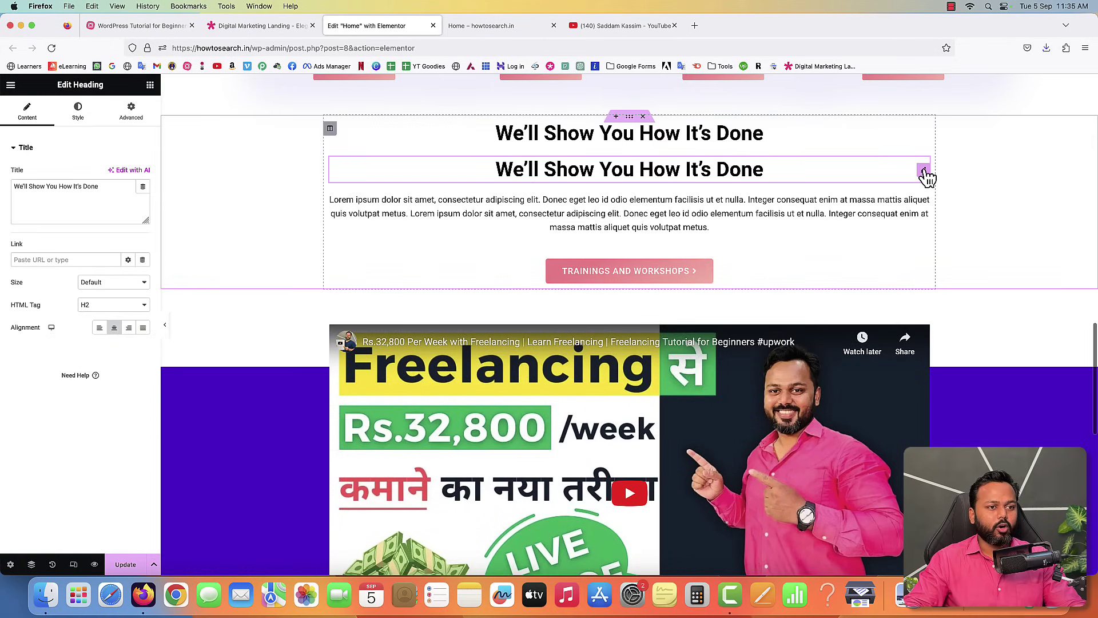
- Delete the duplicate heading and paste a copy of the original into the empty right column
right_click(924, 172)
click(949, 362)
right_click(608, 140)
click(633, 183)
scroll(811, 210, down, 8)
right_click(722, 303)
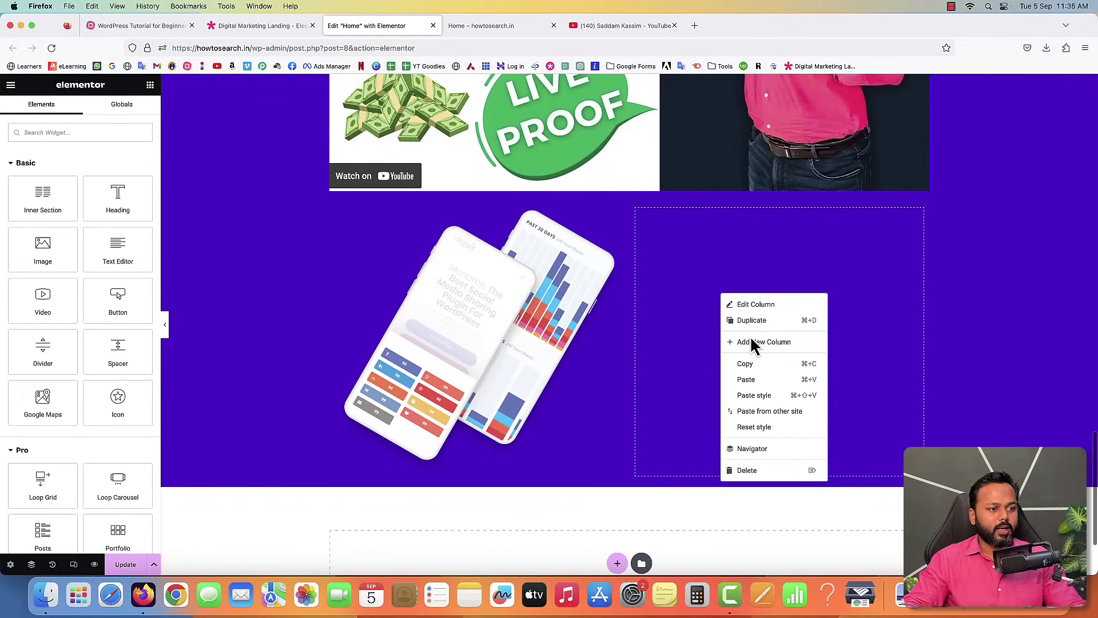
click(755, 380)
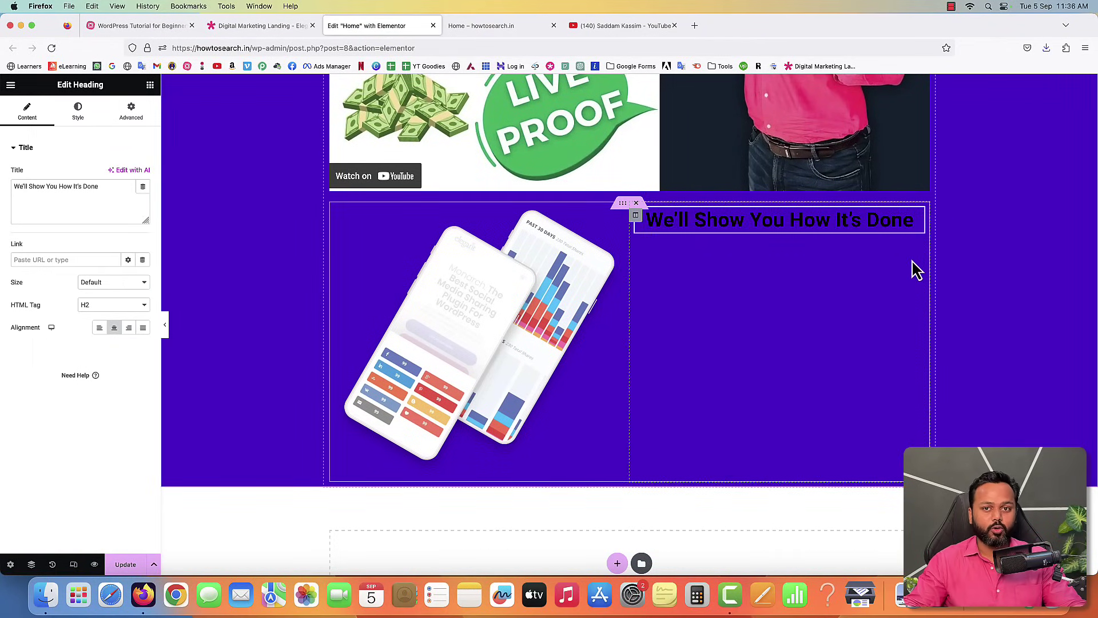
- Retitle it 'We Make it Easy to Connect With Users On Every Platform', aligned left
click(273, 25)
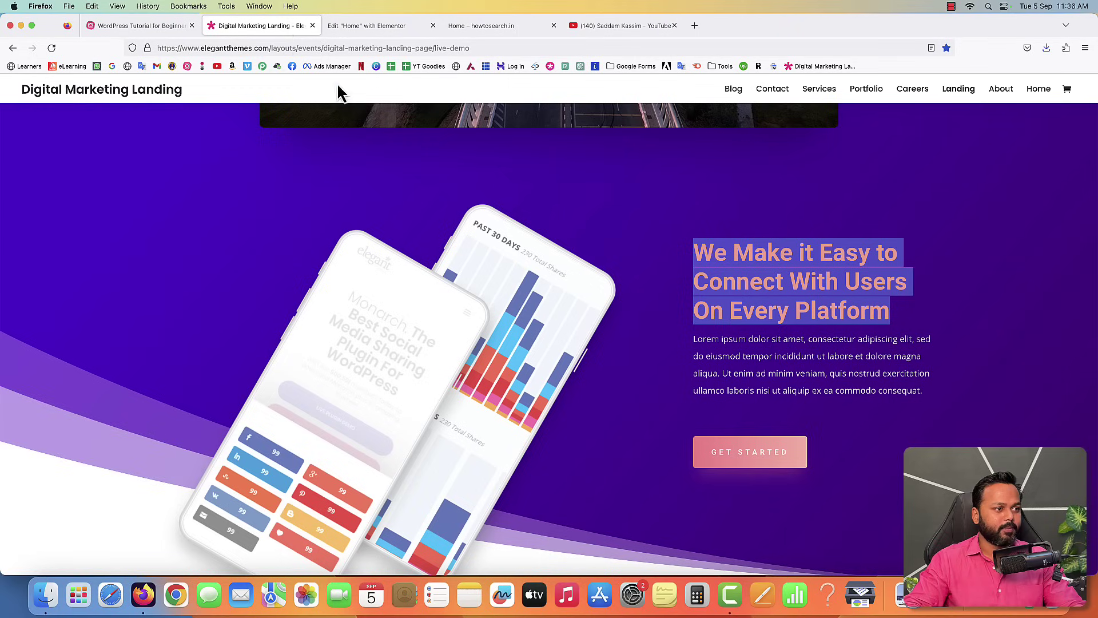
click(382, 28)
click(77, 198)
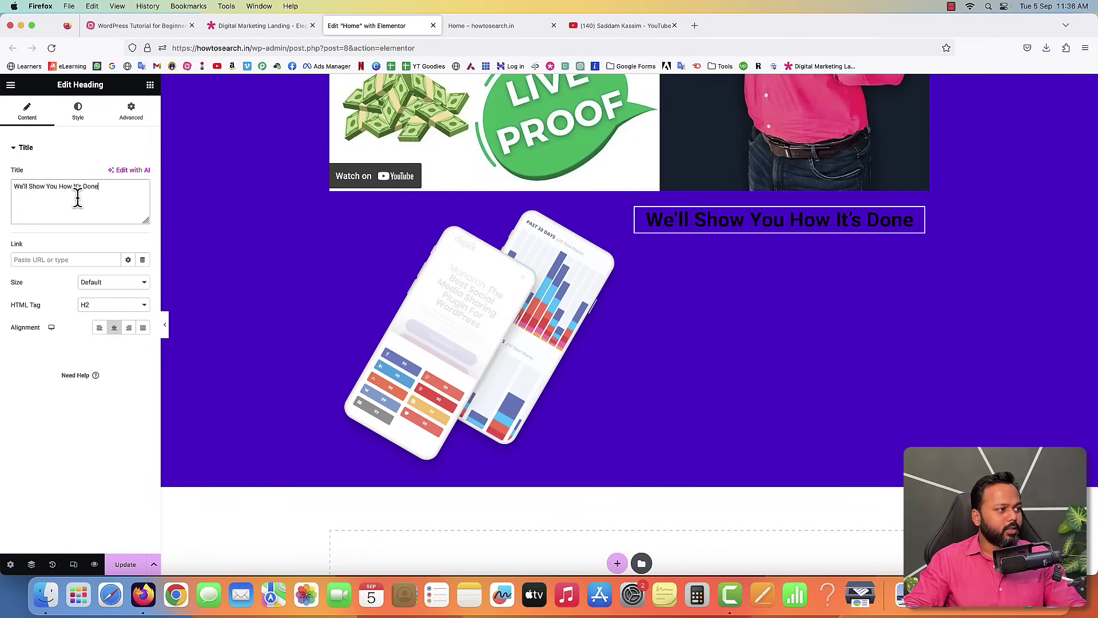
click(100, 328)
- Inspect the demo heading's styling and sample its colour with the browser inspector
click(261, 26)
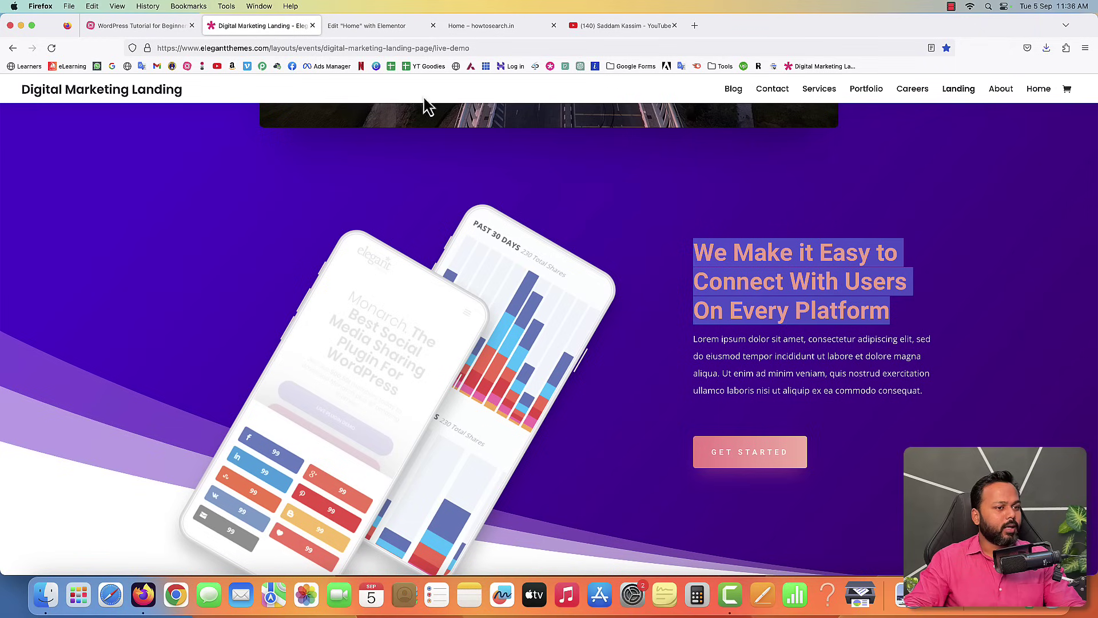
click(800, 257)
right_click(765, 250)
click(808, 392)
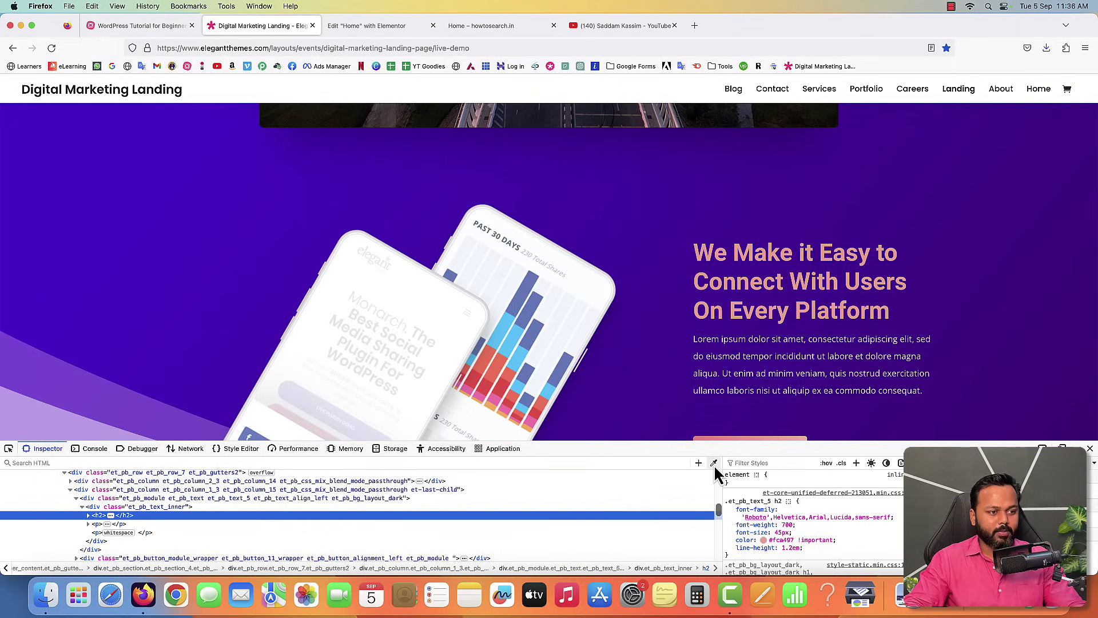
click(714, 463)
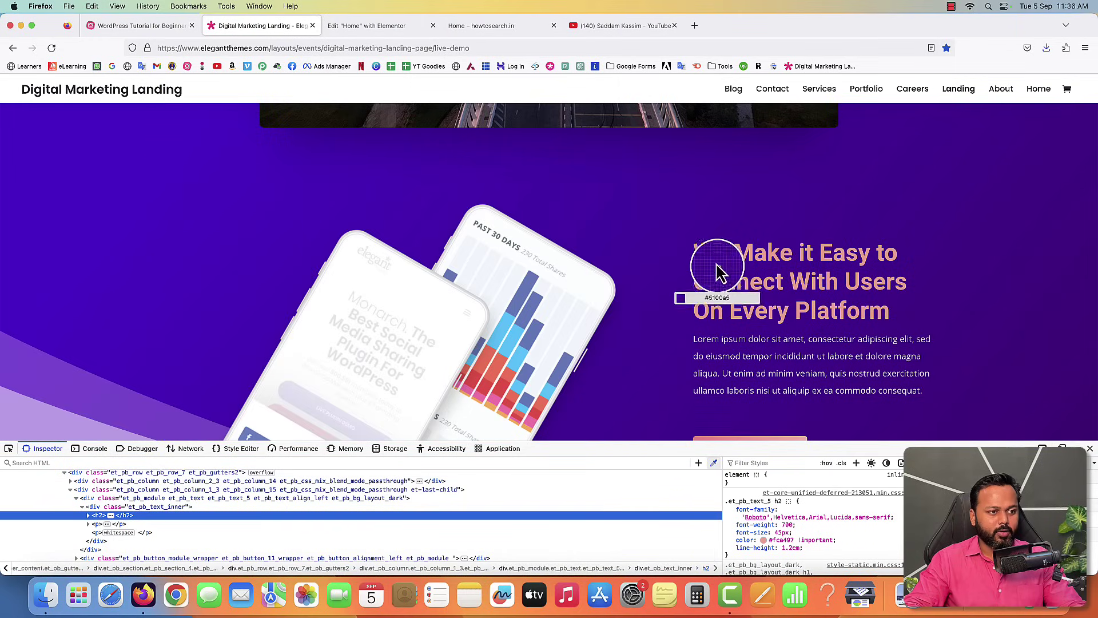
click(719, 268)
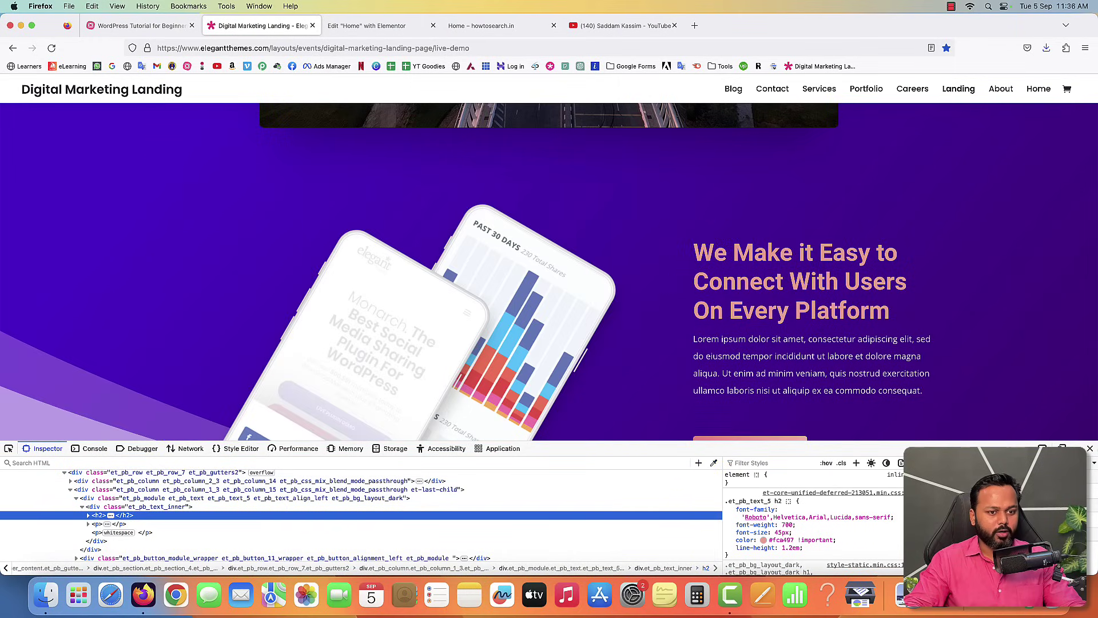
click(1090, 448)
click(372, 25)
click(78, 110)
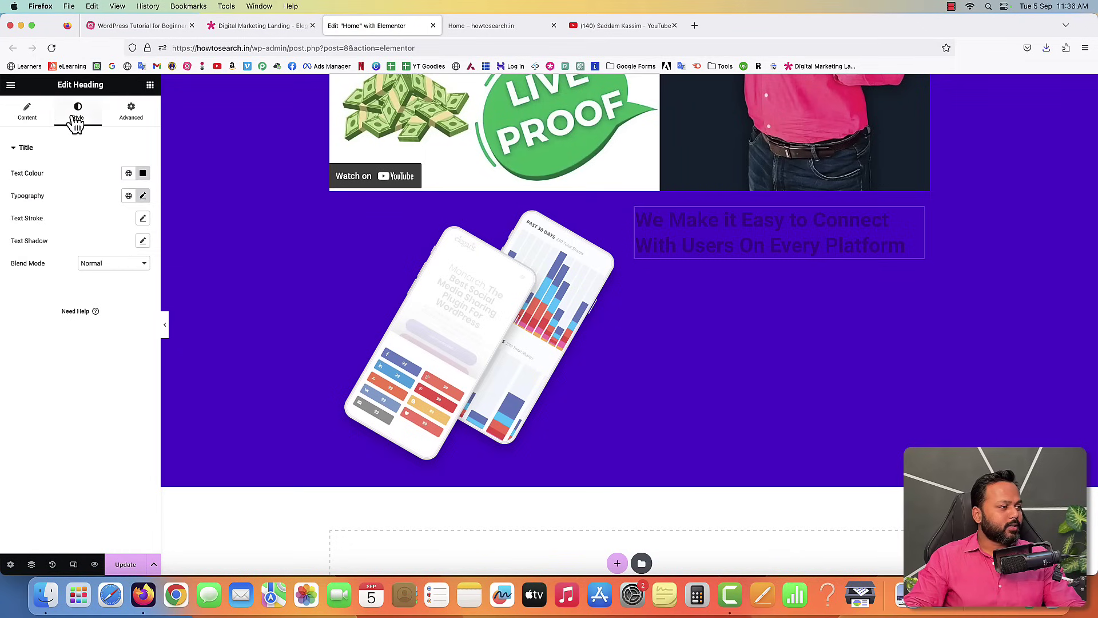
click(143, 174)
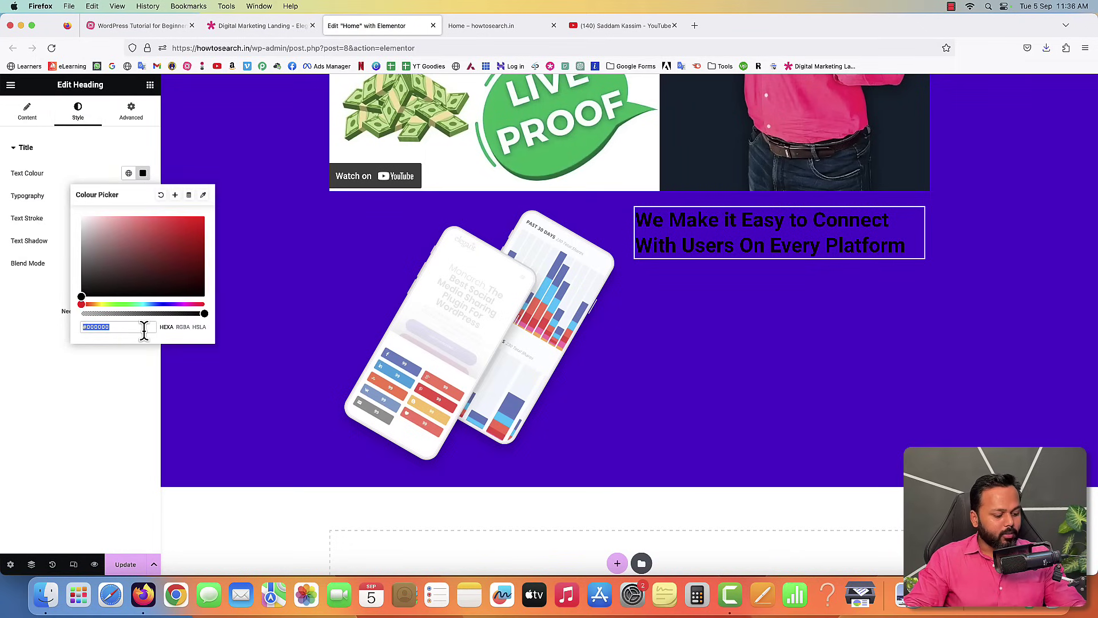
text(#fca497)
click(67, 176)
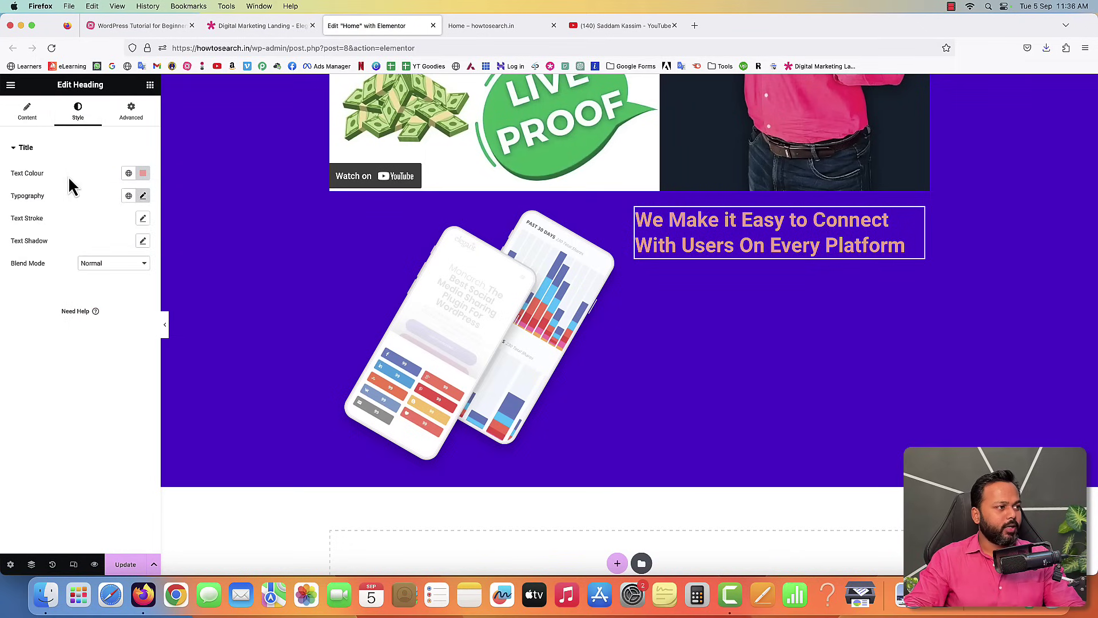
click(142, 197)
drag(34, 281, 43, 281)
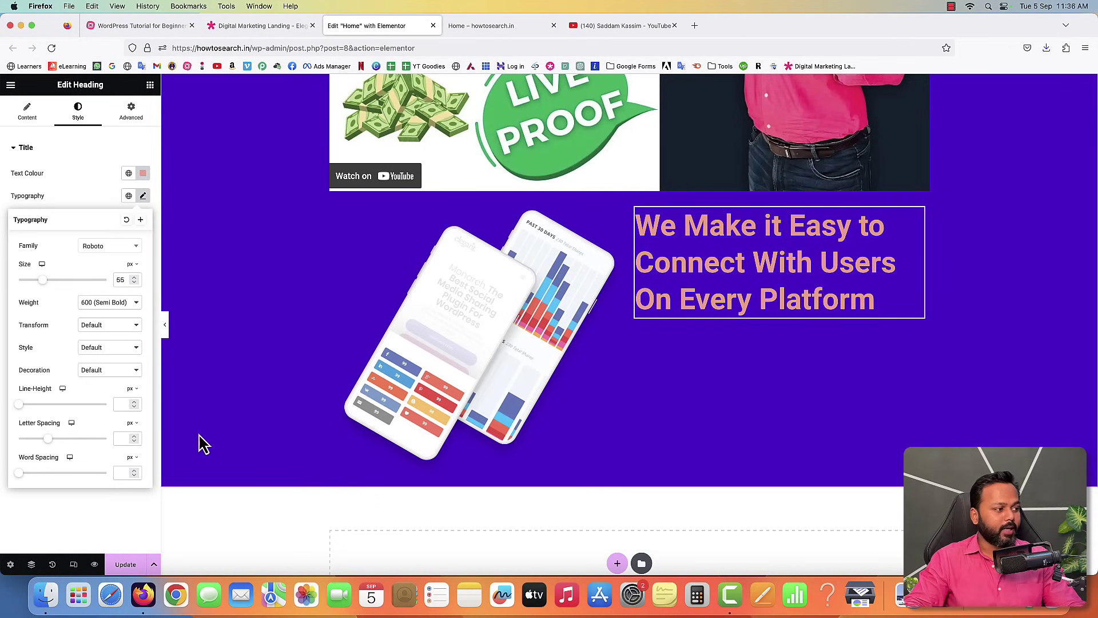
drag(21, 405, 68, 409)
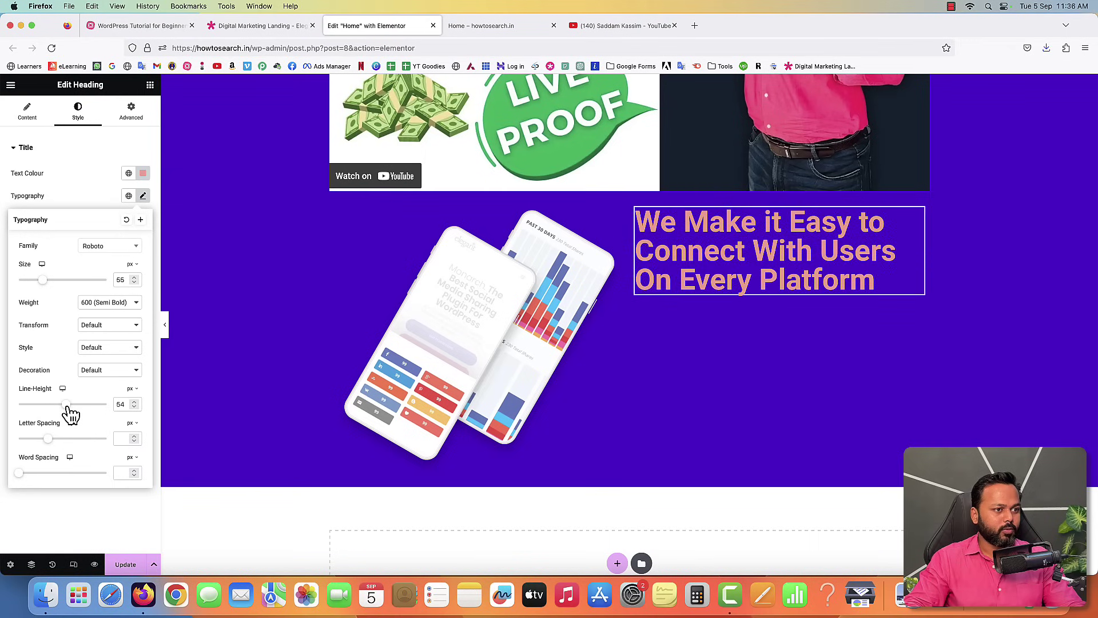
click(126, 564)
click(492, 25)
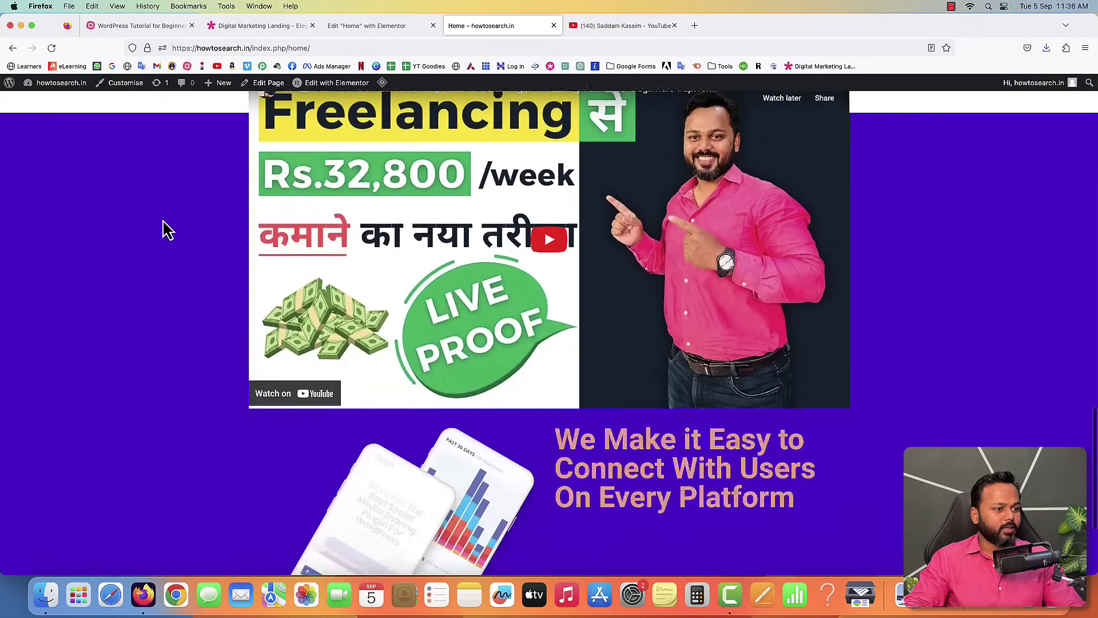
scroll(164, 228, down, 5)
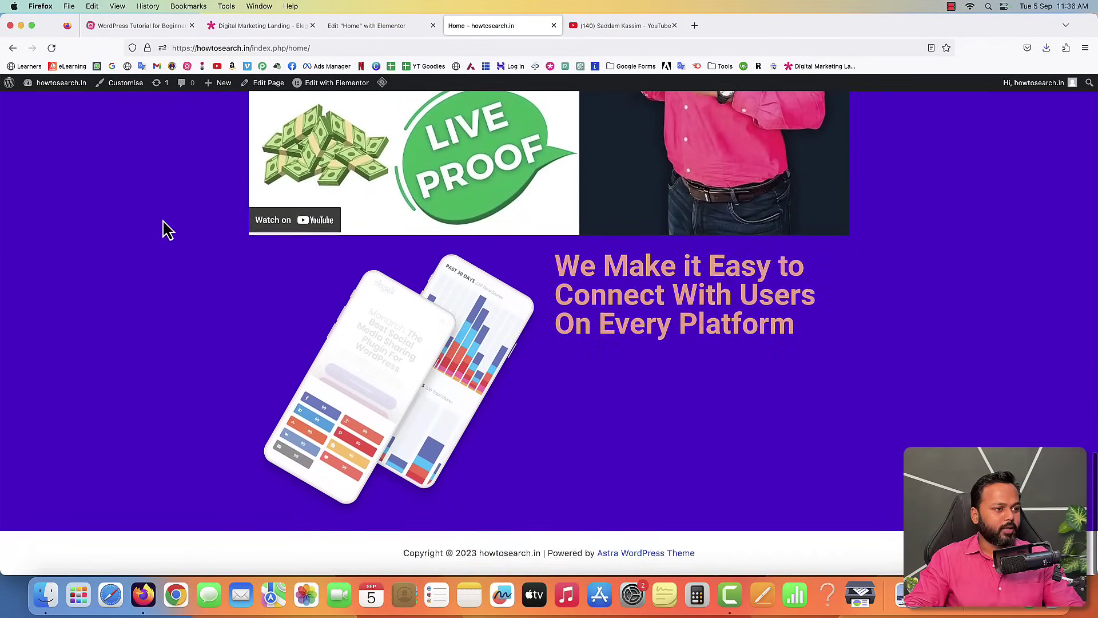
click(221, 26)
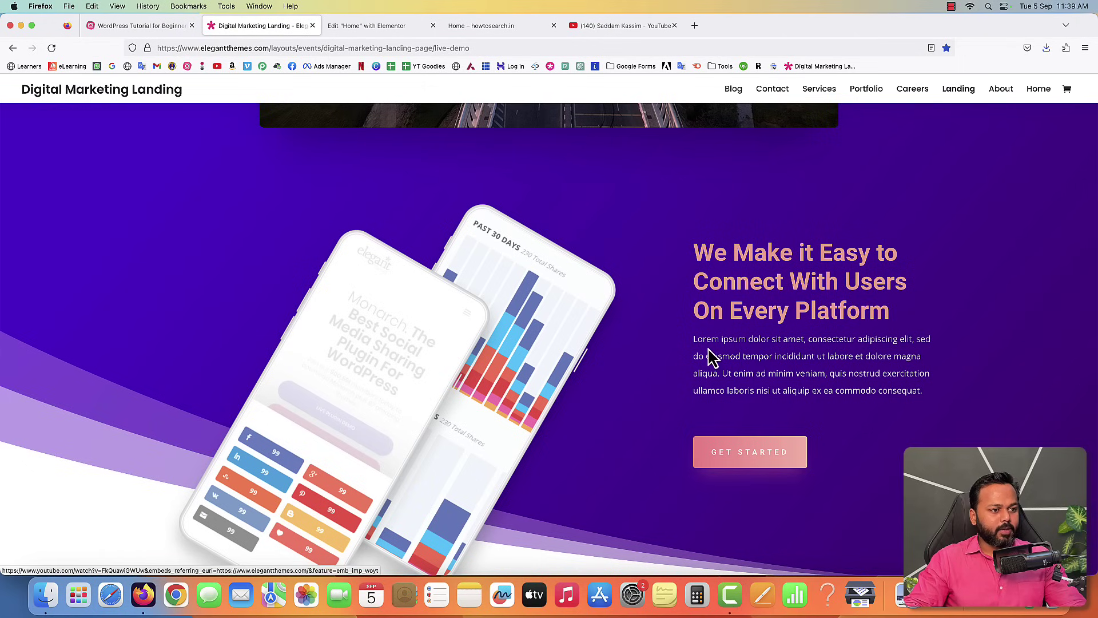
drag(693, 338, 929, 395)
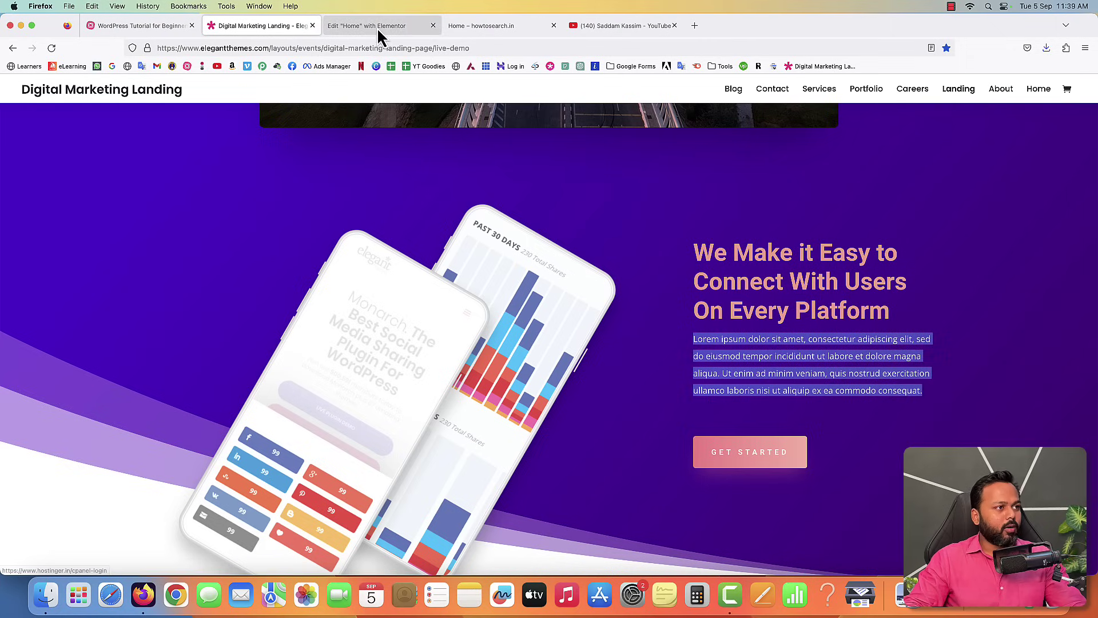
click(377, 27)
scroll(801, 285, up, 5)
- Duplicate the body paragraph and move the copy under the 'We Make it Easy' heading
scroll(804, 284, up, 3)
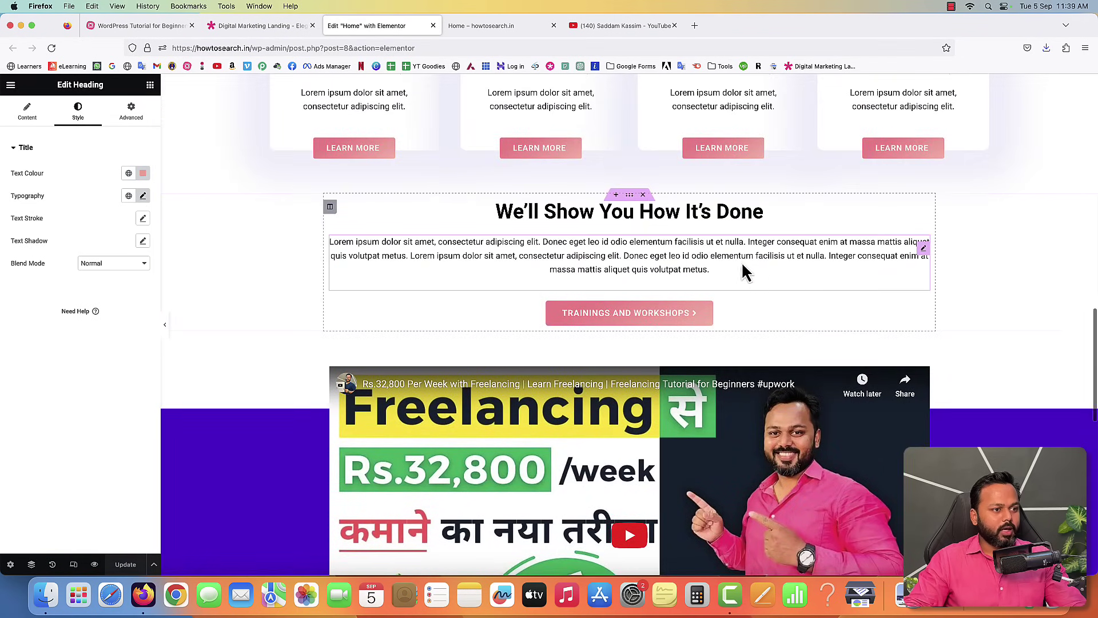
right_click(723, 269)
click(743, 277)
scroll(815, 298, down, 3)
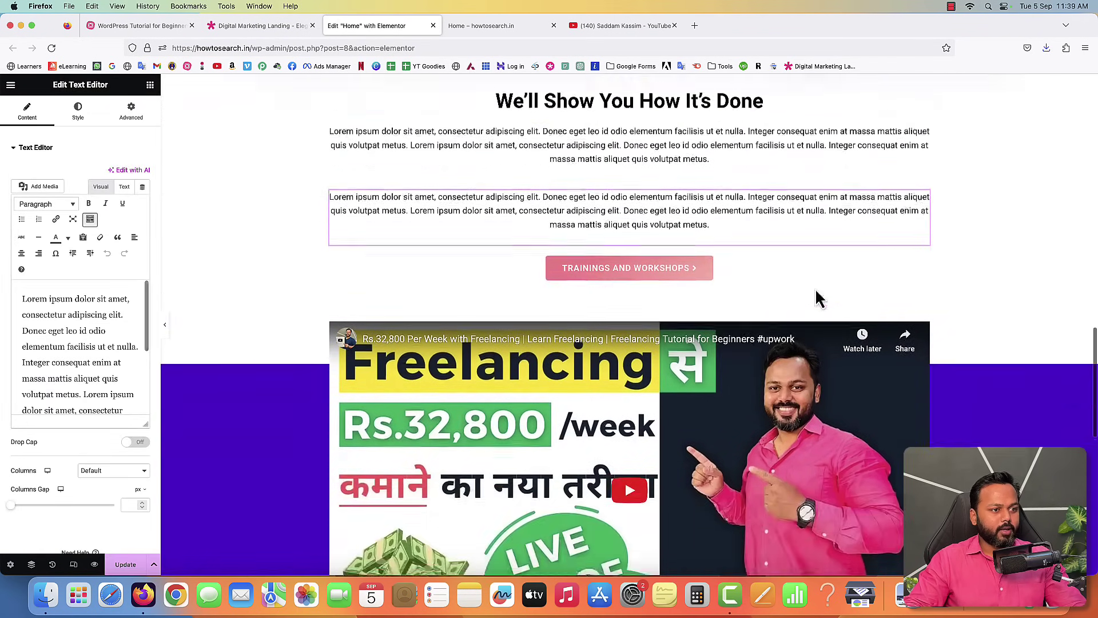
drag(926, 122, 773, 464)
drag(909, 303, 780, 411)
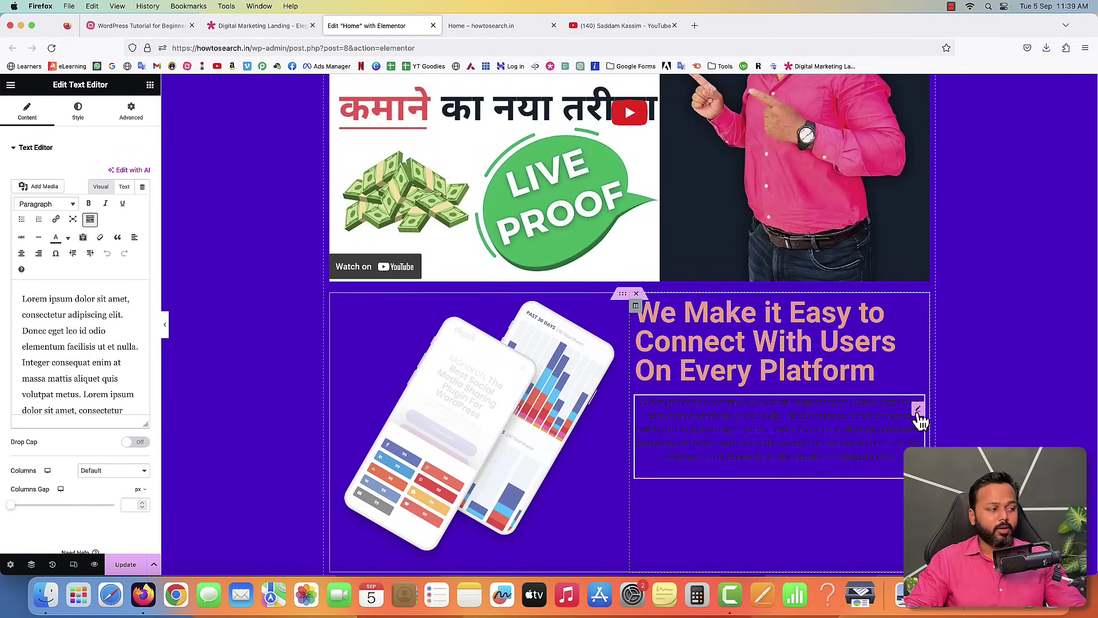
- Set the paragraph copy's text colour to white #FFFFFF and align it left
click(78, 110)
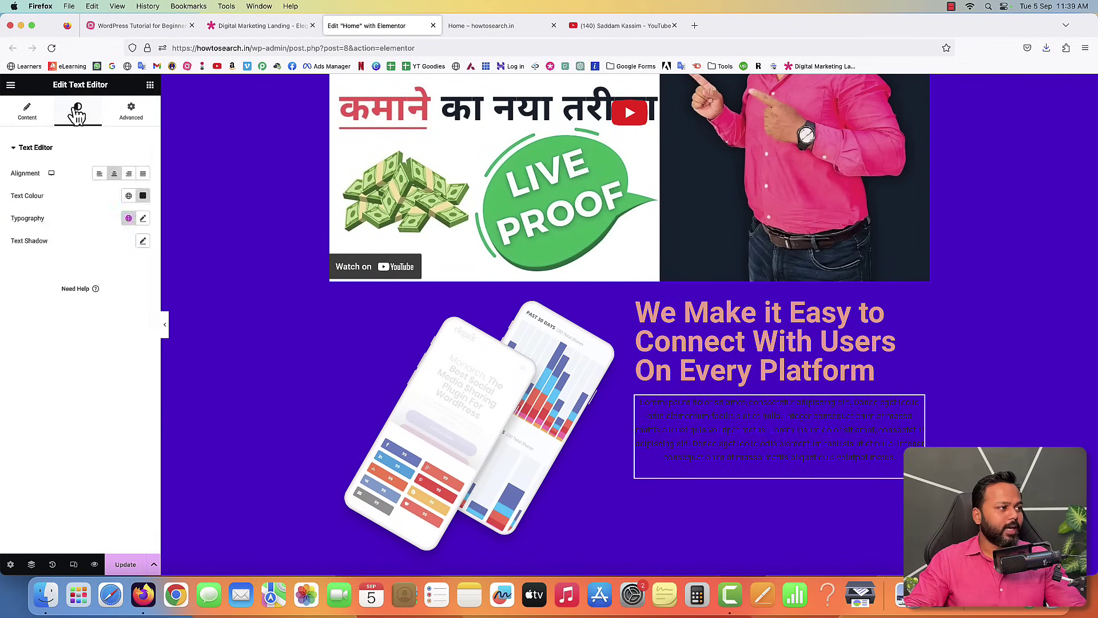
click(142, 196)
drag(82, 286, 74, 235)
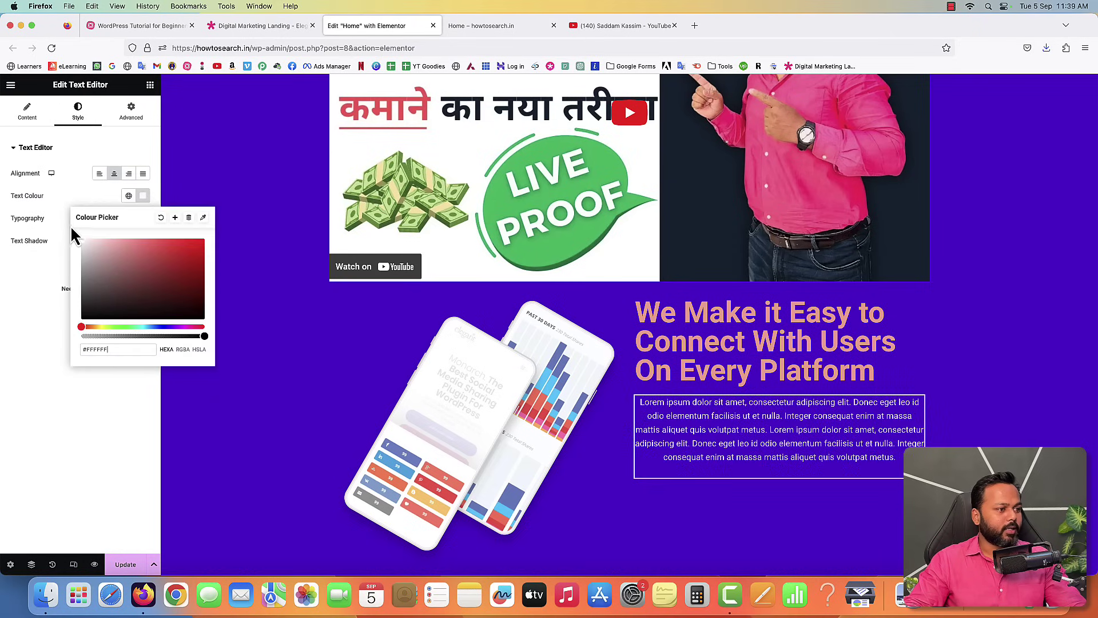
click(40, 286)
click(101, 175)
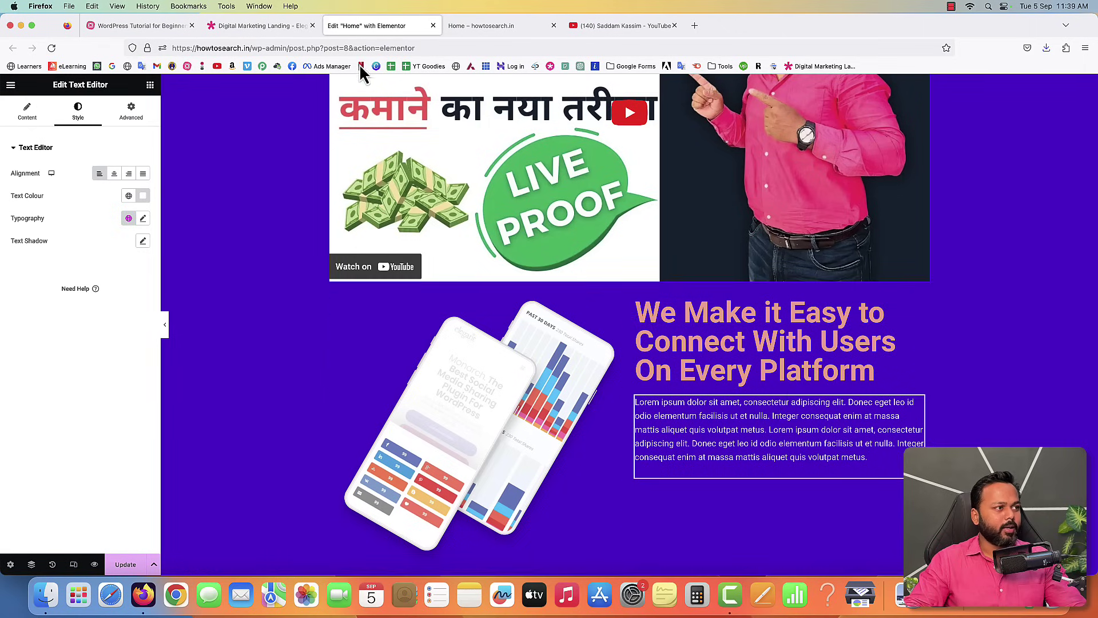
click(262, 26)
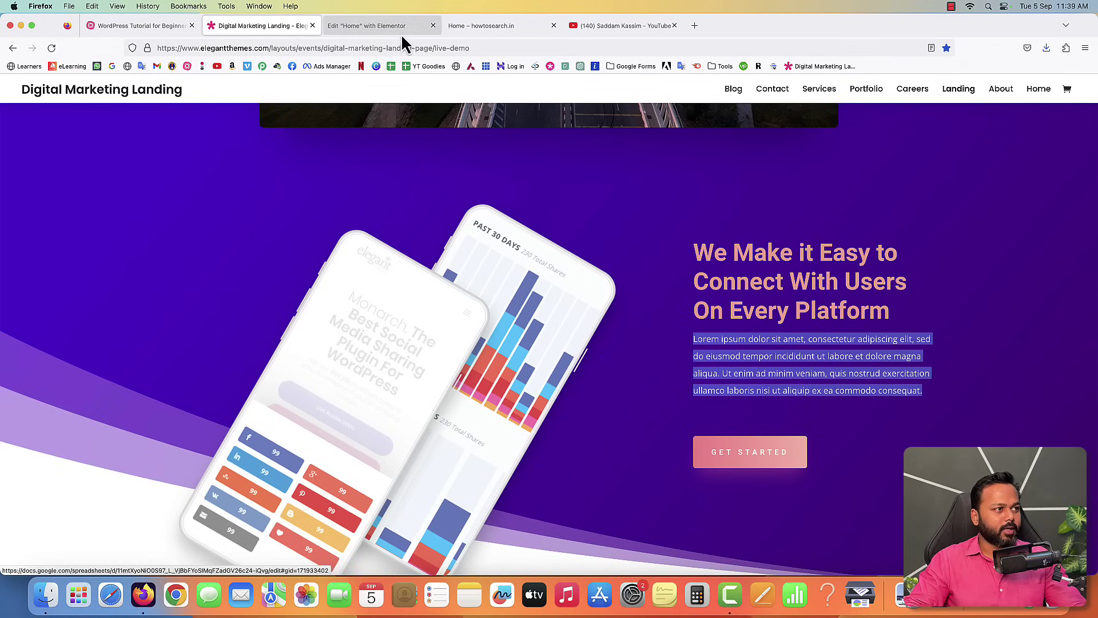
click(402, 27)
scroll(734, 315, up, 10)
scroll(734, 315, up, 15)
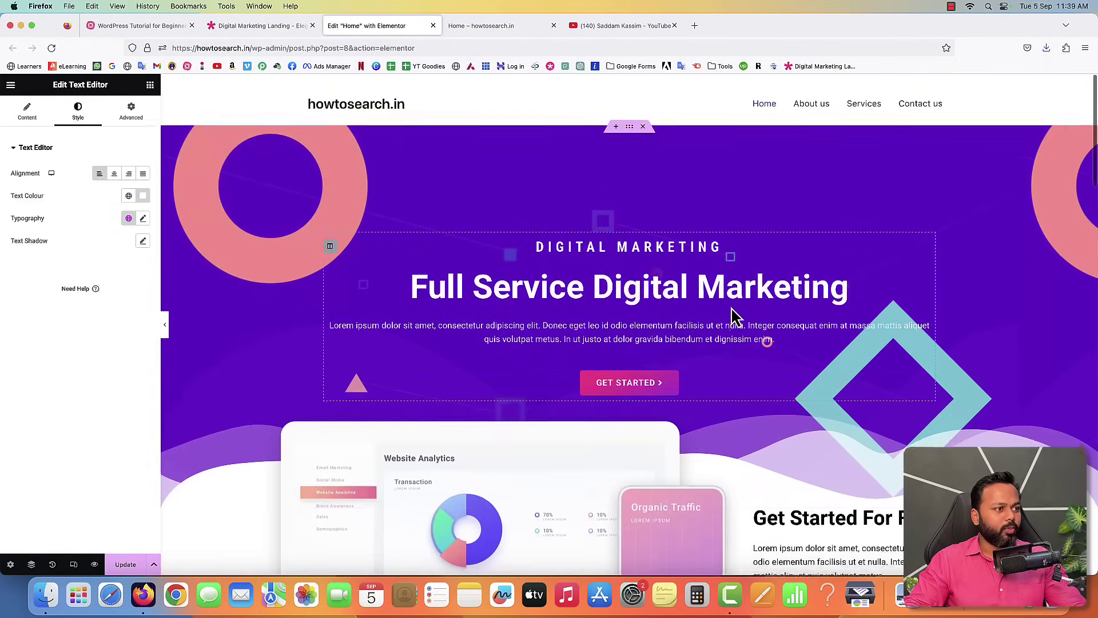
- Copy the hero GET STARTED button into the right column as a Large, left-aligned button
right_click(638, 386)
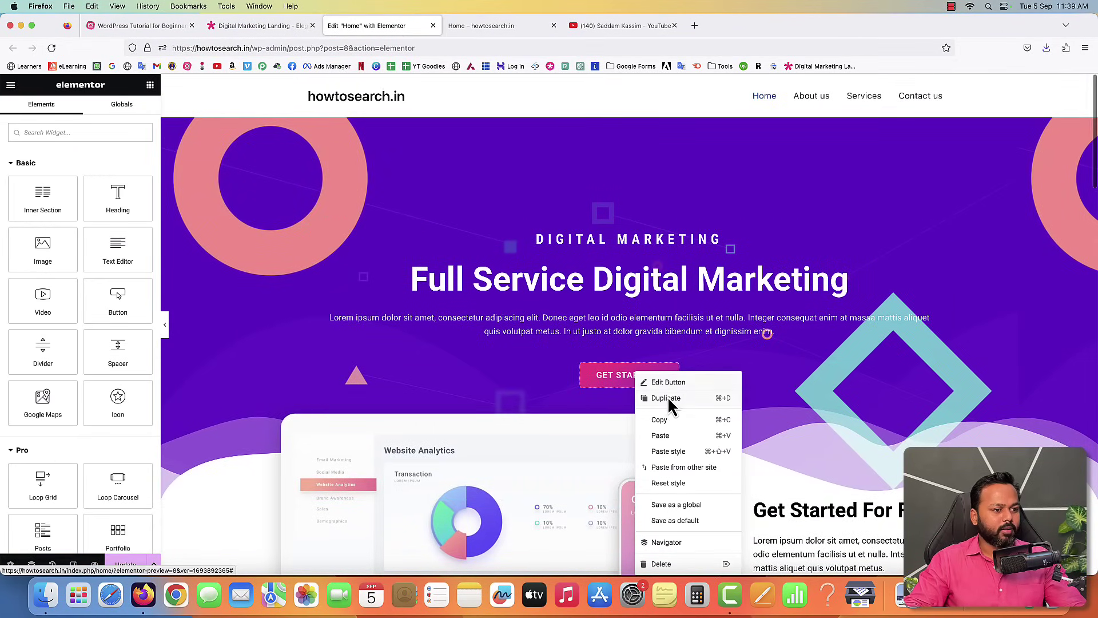
click(672, 420)
scroll(711, 412, down, 15)
scroll(713, 411, down, 8)
right_click(702, 332)
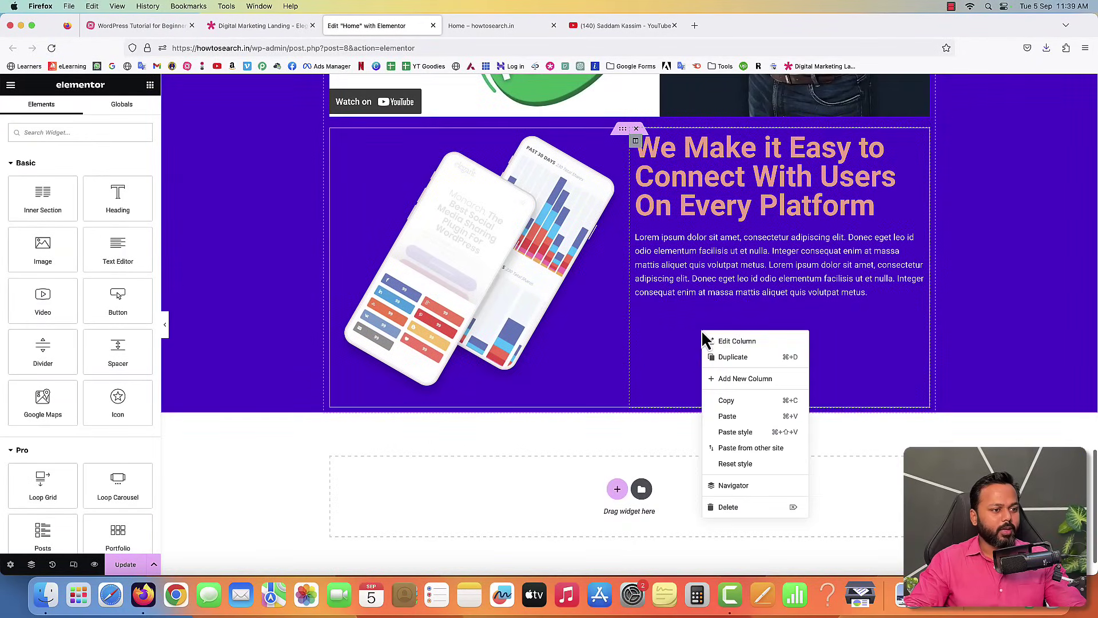
click(728, 416)
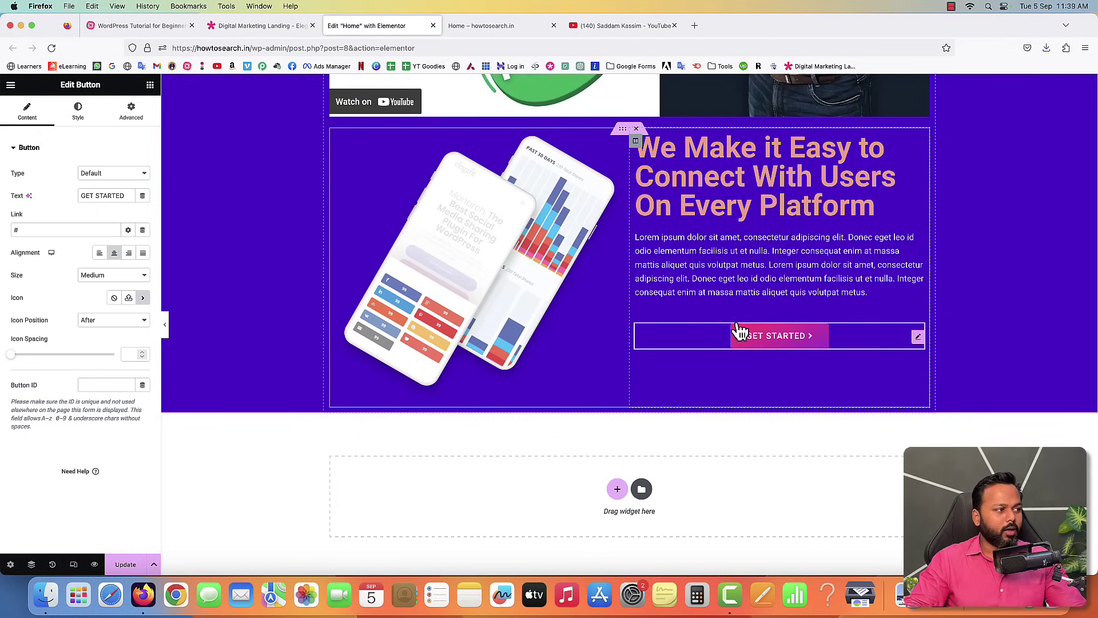
click(104, 283)
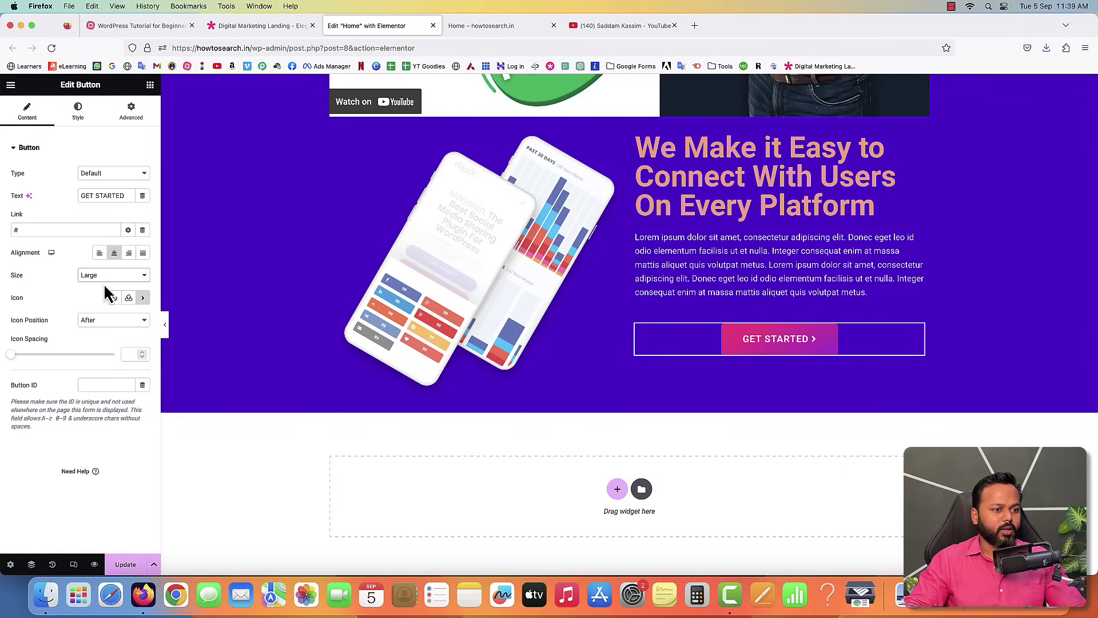
click(103, 257)
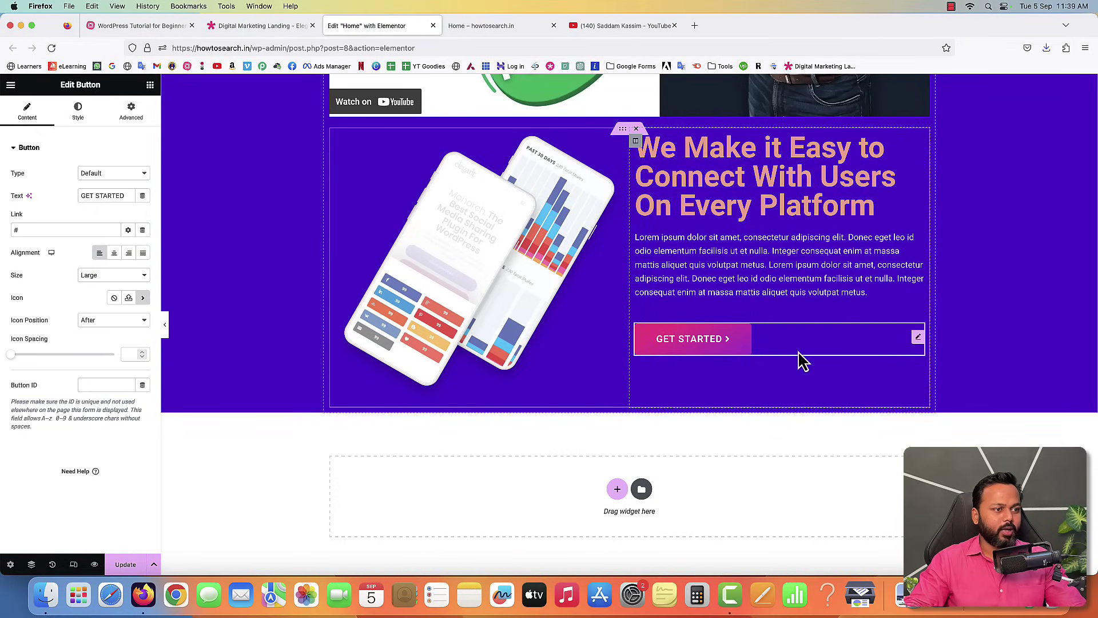
- Compare the result with the reference demo page, then return to the home page editor
scroll(797, 360, up, 1)
click(265, 27)
scroll(572, 246, down, 1)
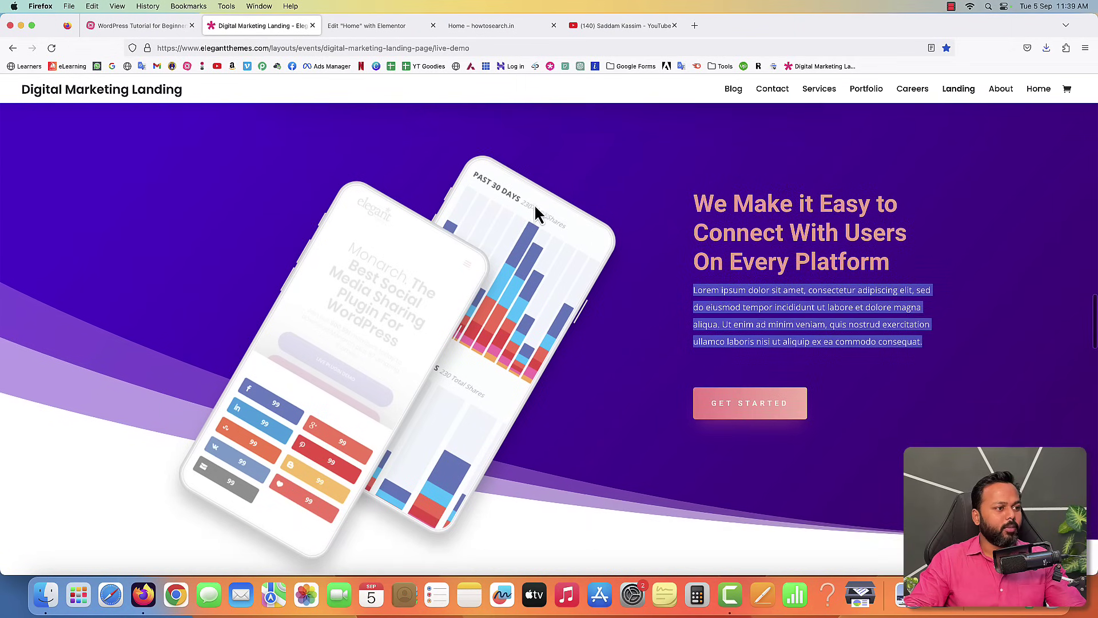
scroll(710, 289, up, 1)
drag(693, 228, 918, 373)
click(511, 330)
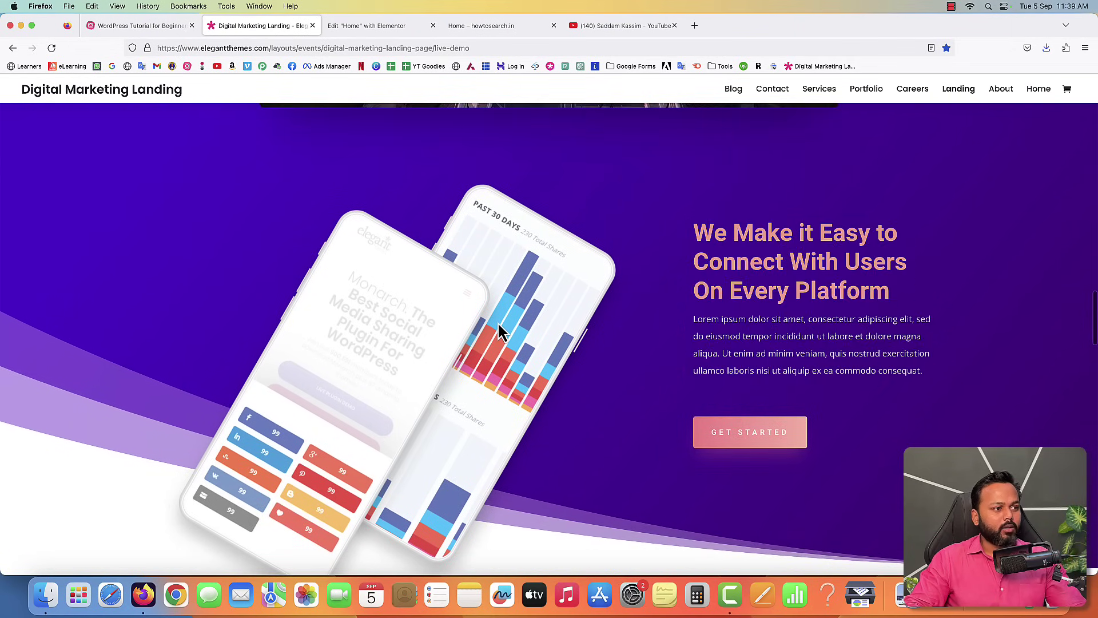
click(361, 26)
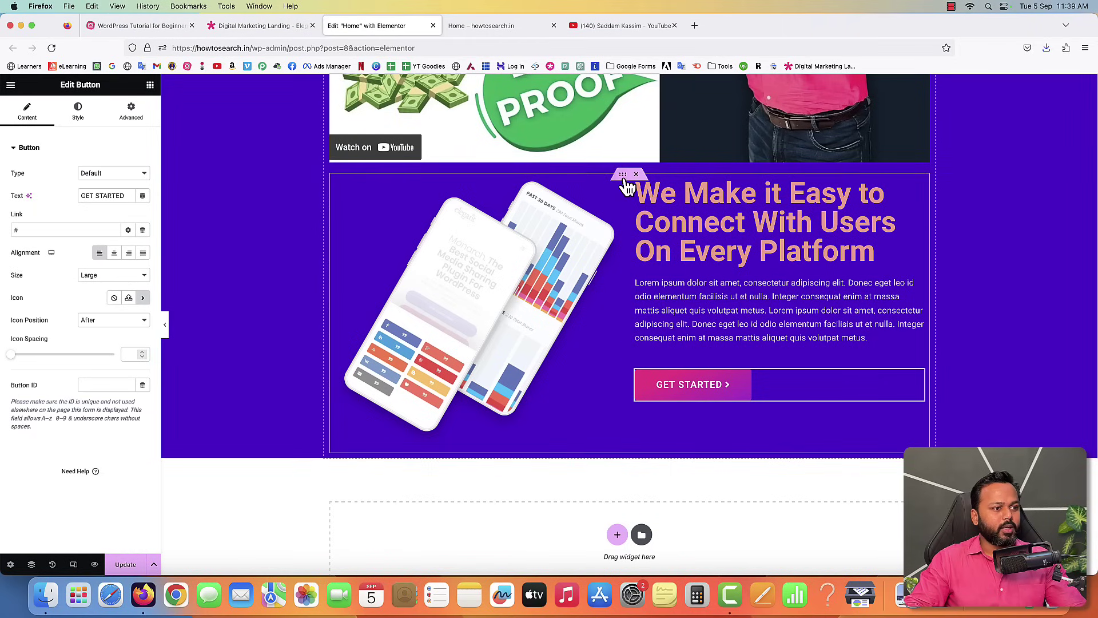
- Set both the phone mockup inner section and the video section to Full Width
click(623, 175)
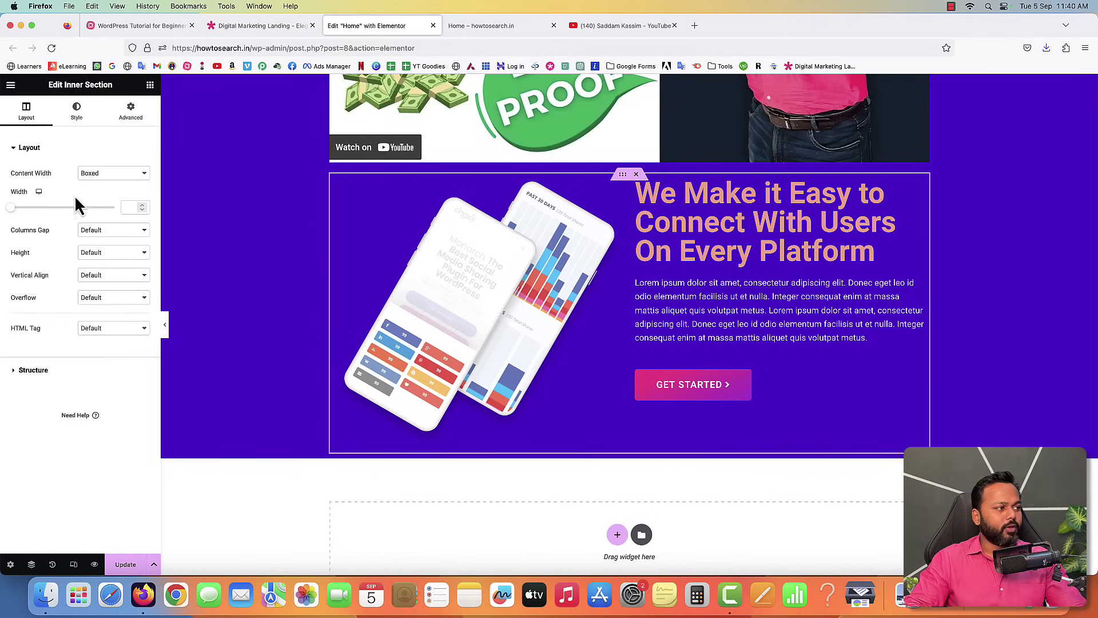
drag(16, 210, 83, 211)
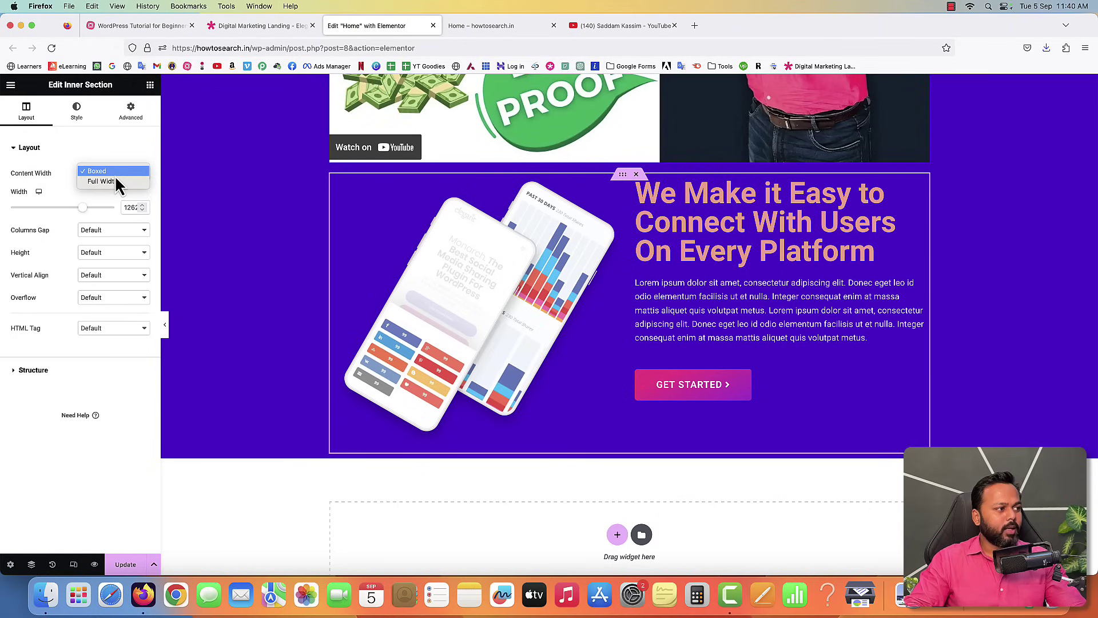
click(108, 181)
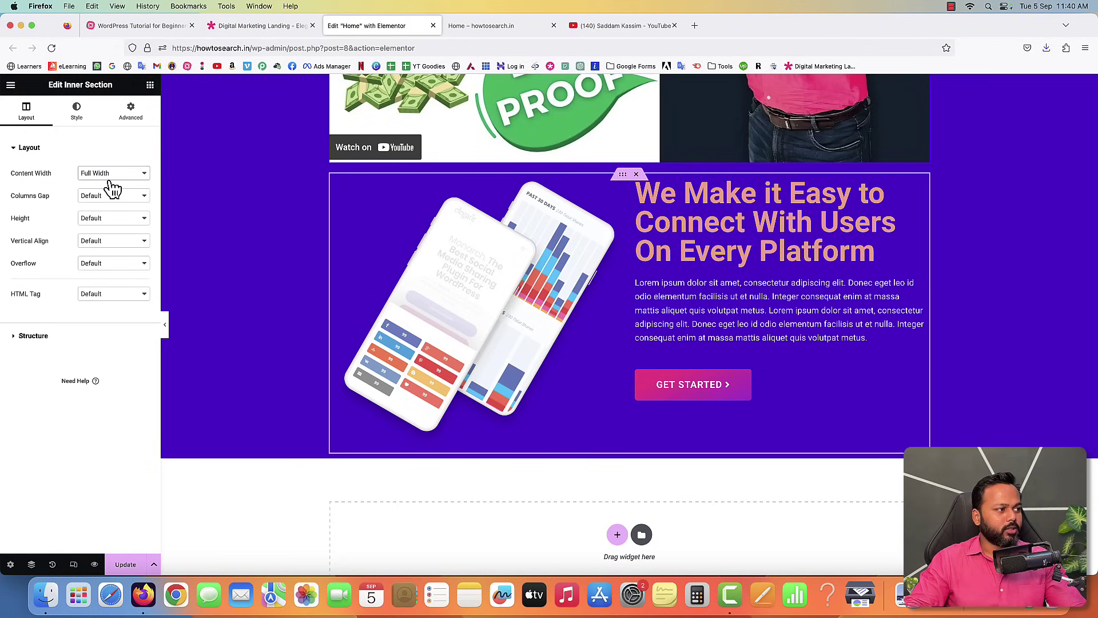
scroll(579, 244, up, 6)
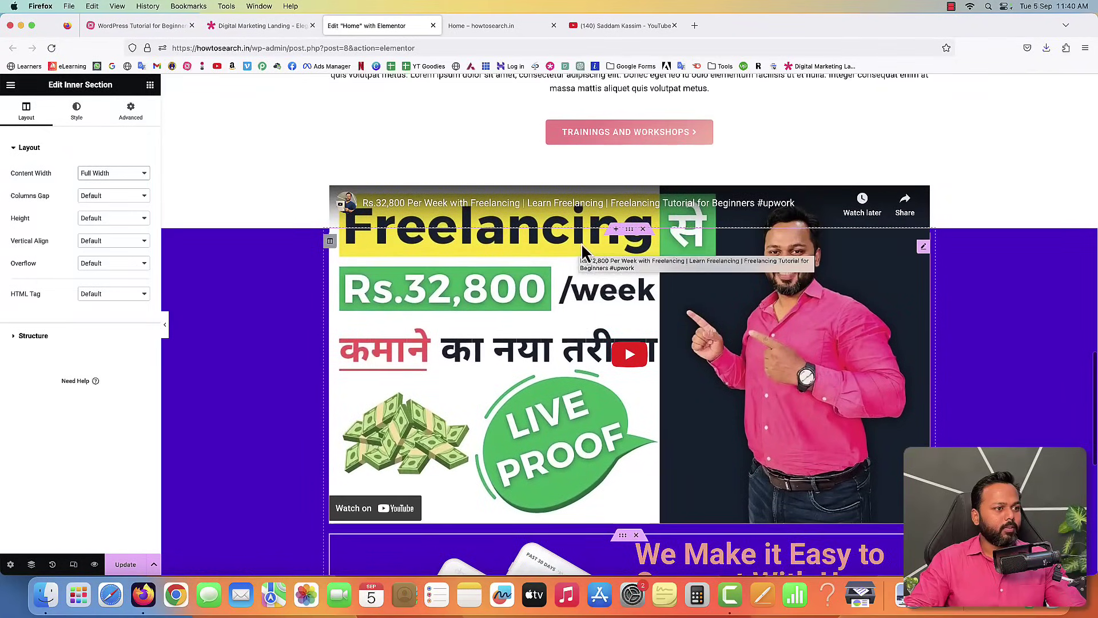
click(630, 230)
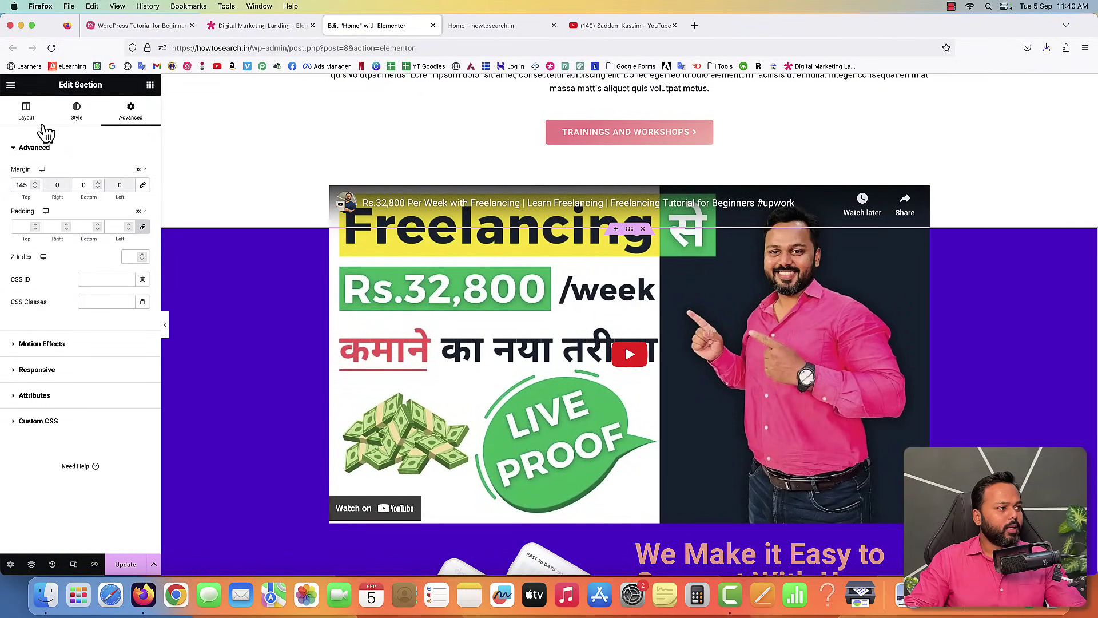
click(27, 113)
click(106, 181)
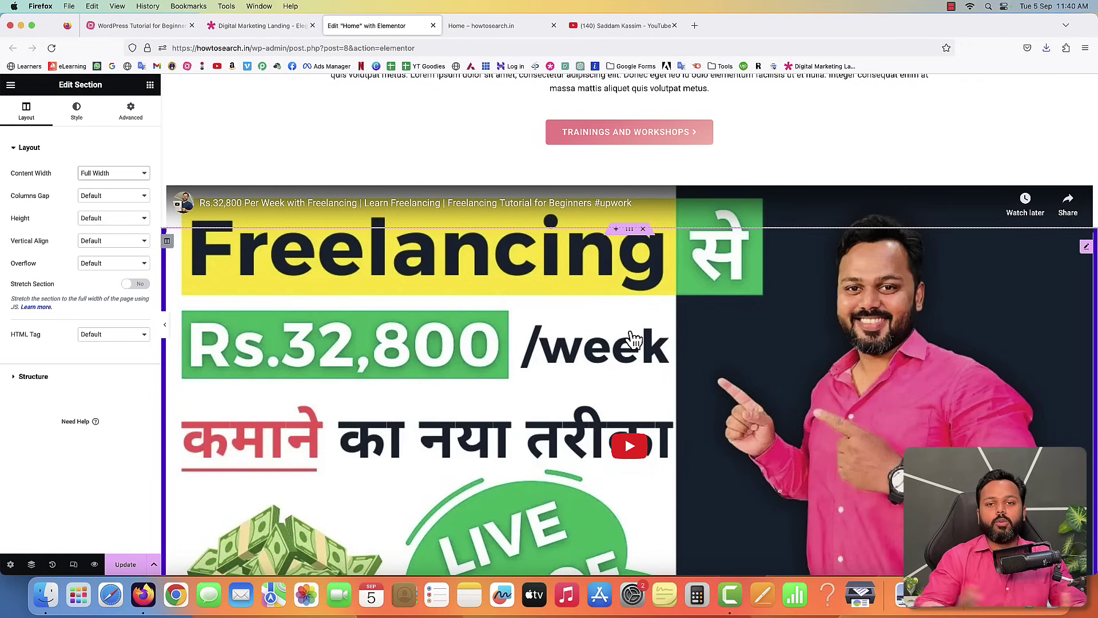
- Drop a new two-column Inner Section onto the canvas above the mockup row
scroll(634, 340, down, 3)
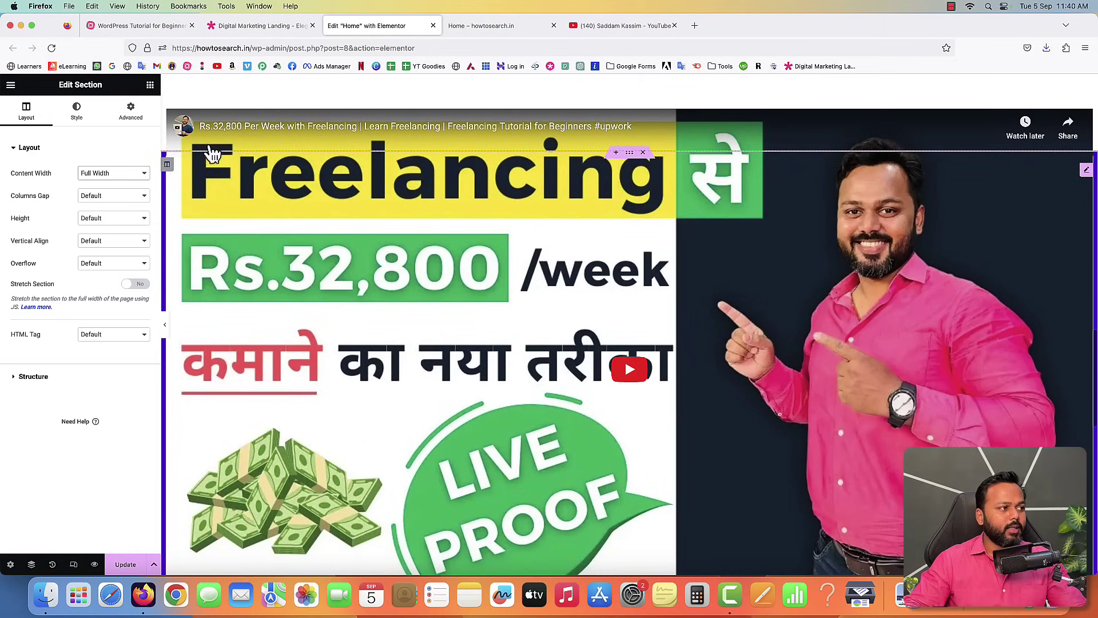
click(149, 86)
drag(43, 194, 624, 497)
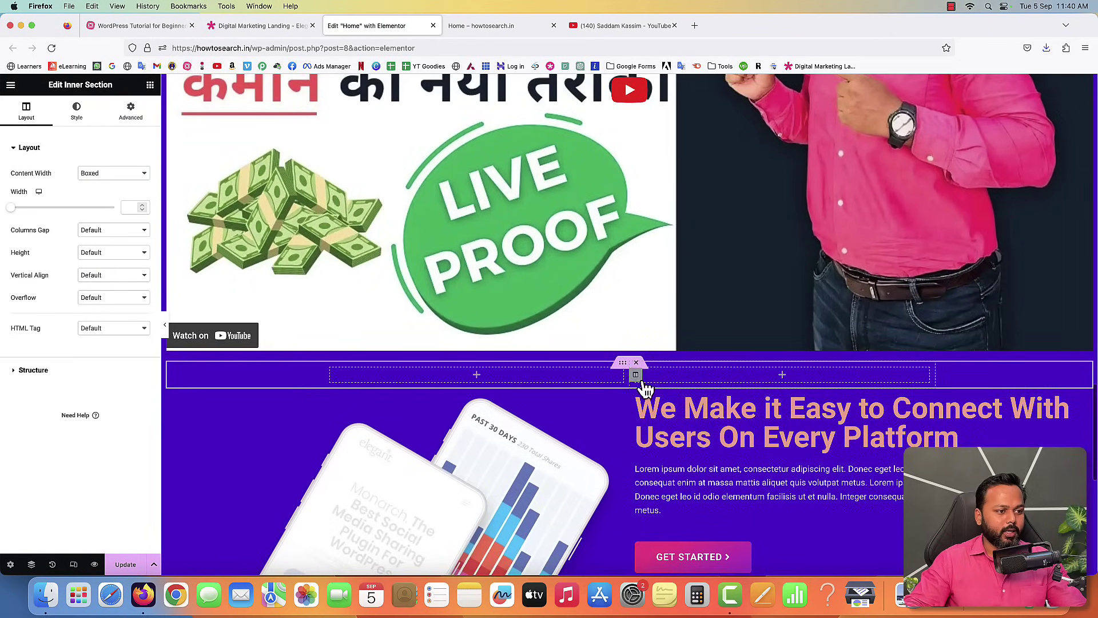
- Delete the extra empty column and move the Video widget directly above the mockup row
right_click(636, 378)
click(664, 554)
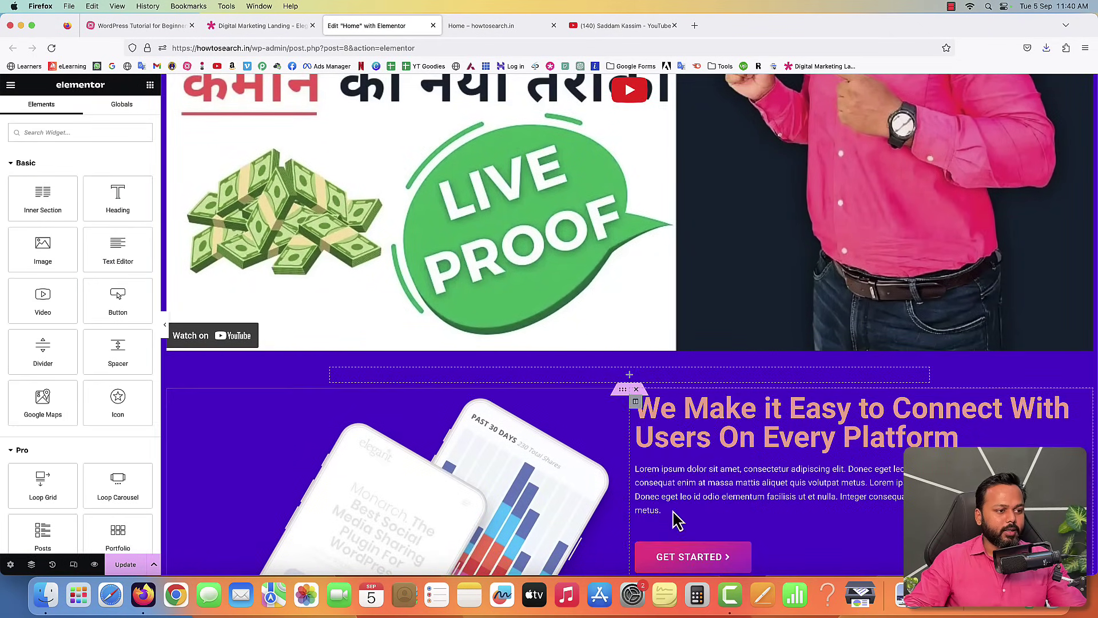
scroll(702, 280, up, 2)
scroll(702, 280, up, 3)
drag(1087, 87, 604, 89)
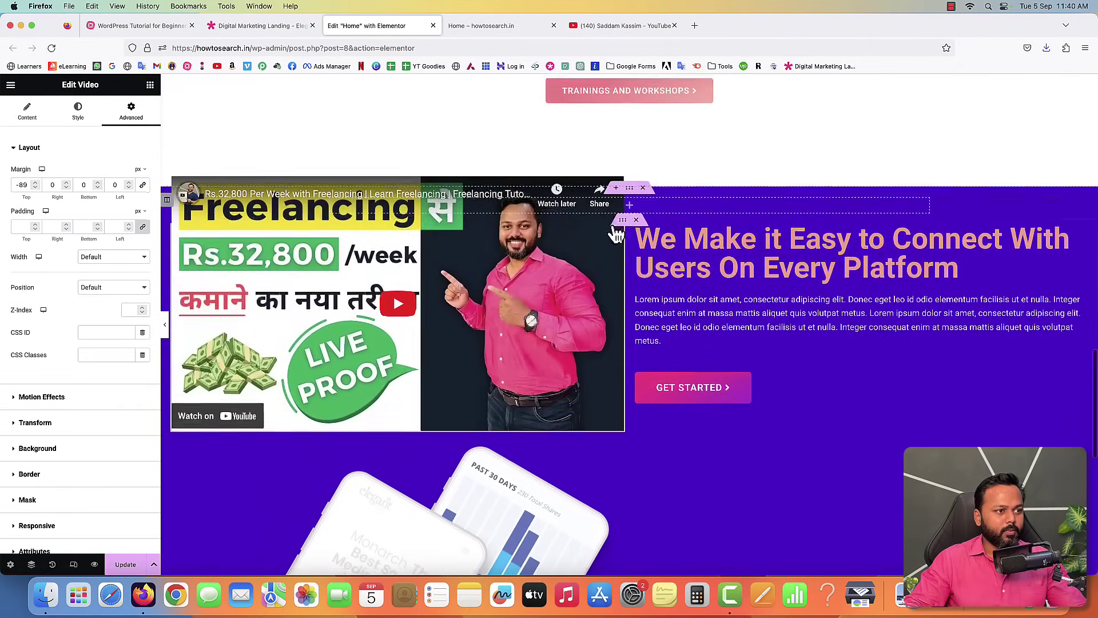
drag(611, 239, 657, 214)
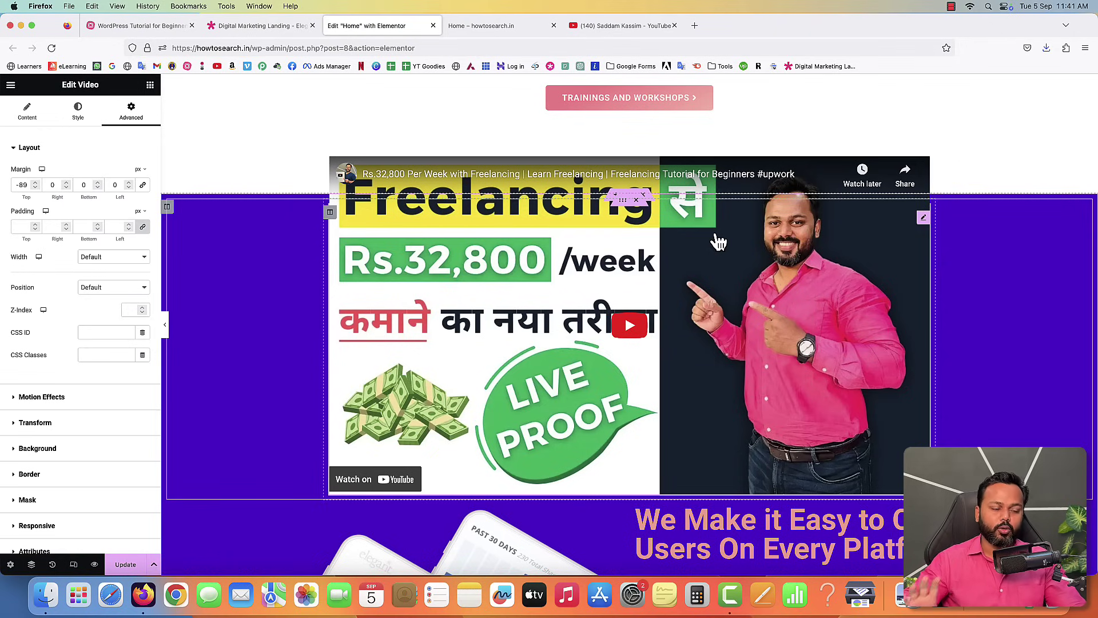
- Set the phone mockup inner section to Boxed content width, about 1529 wide
scroll(718, 243, down, 5)
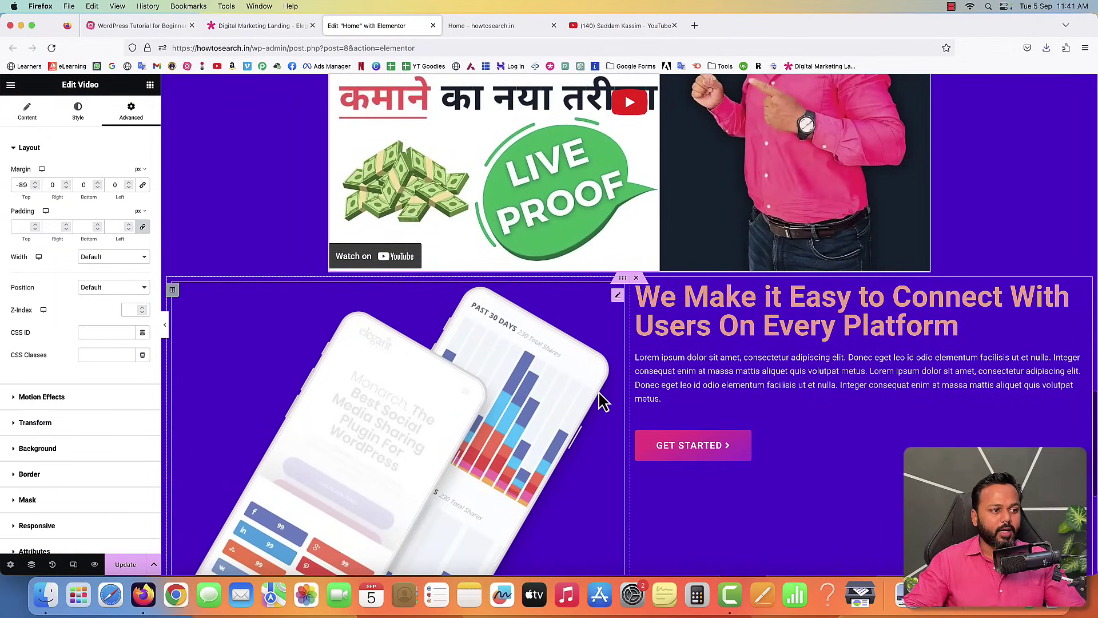
click(624, 281)
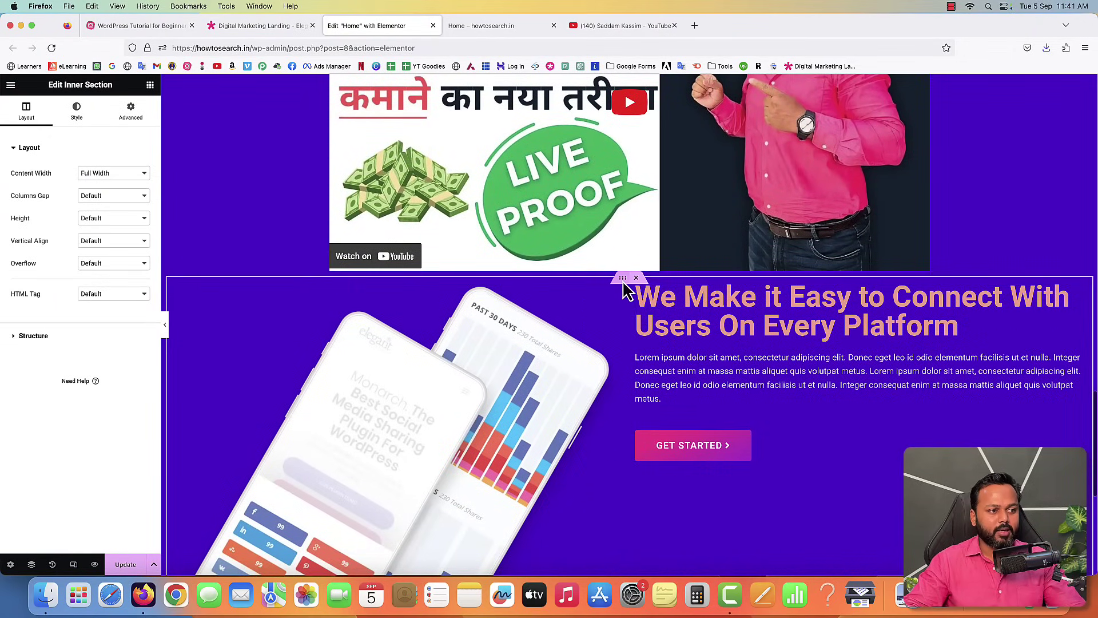
click(113, 177)
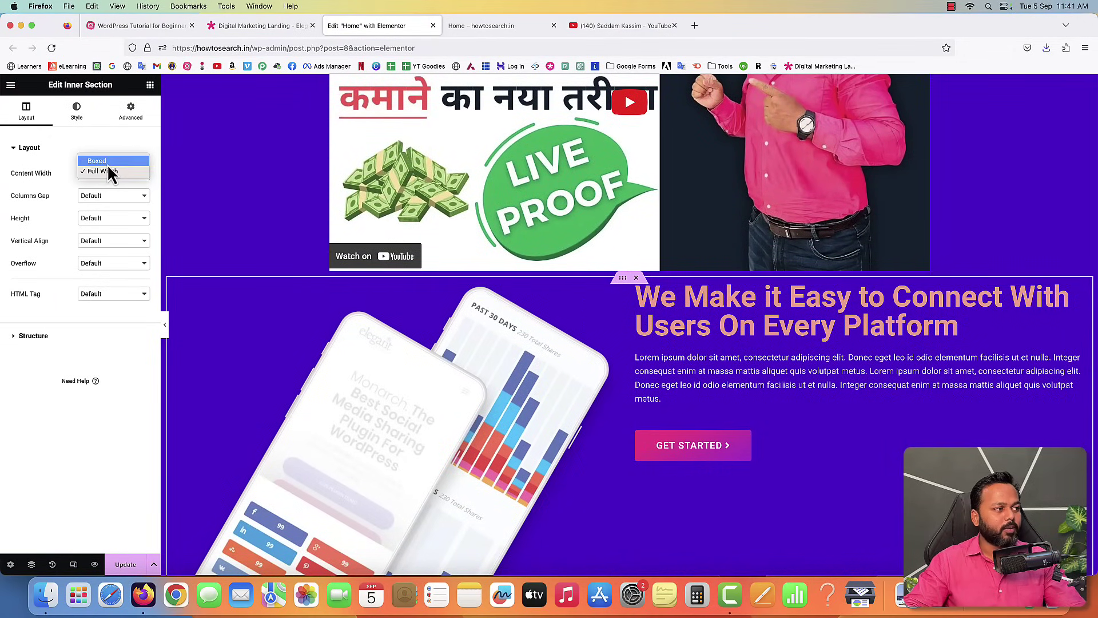
click(107, 163)
drag(85, 210, 106, 211)
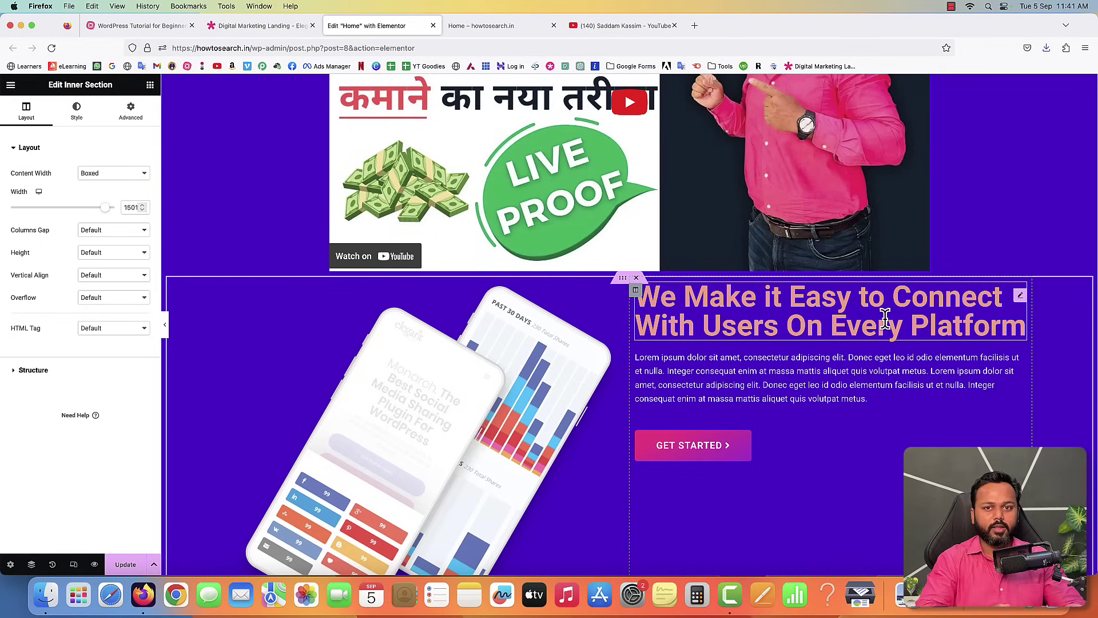
- Widen the phone image column and reduce the heading font size to 50
drag(632, 393, 732, 399)
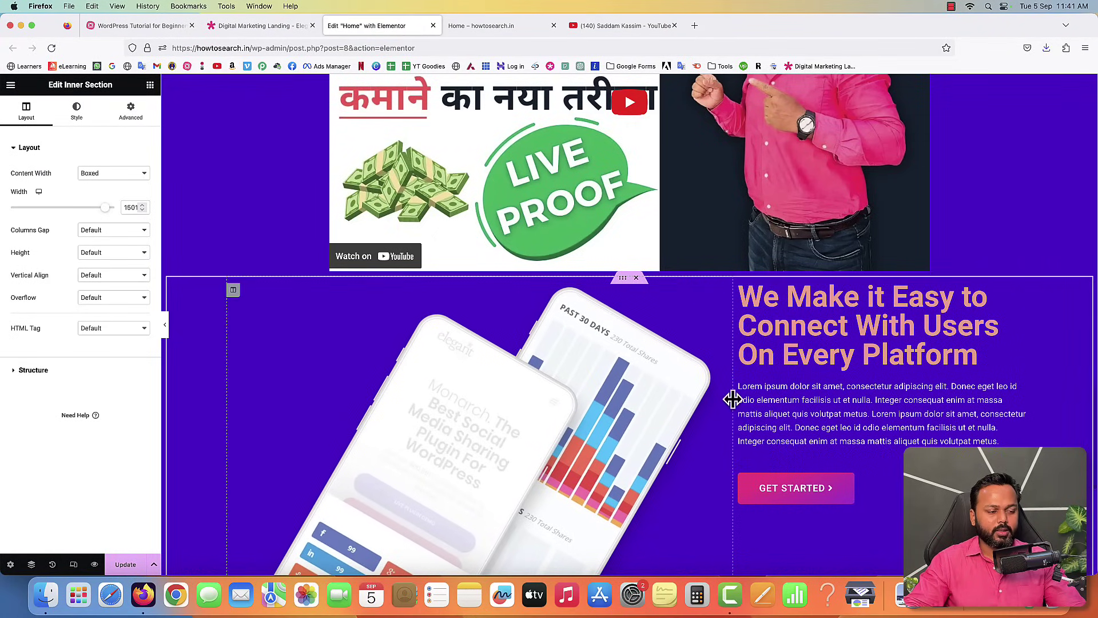
click(766, 325)
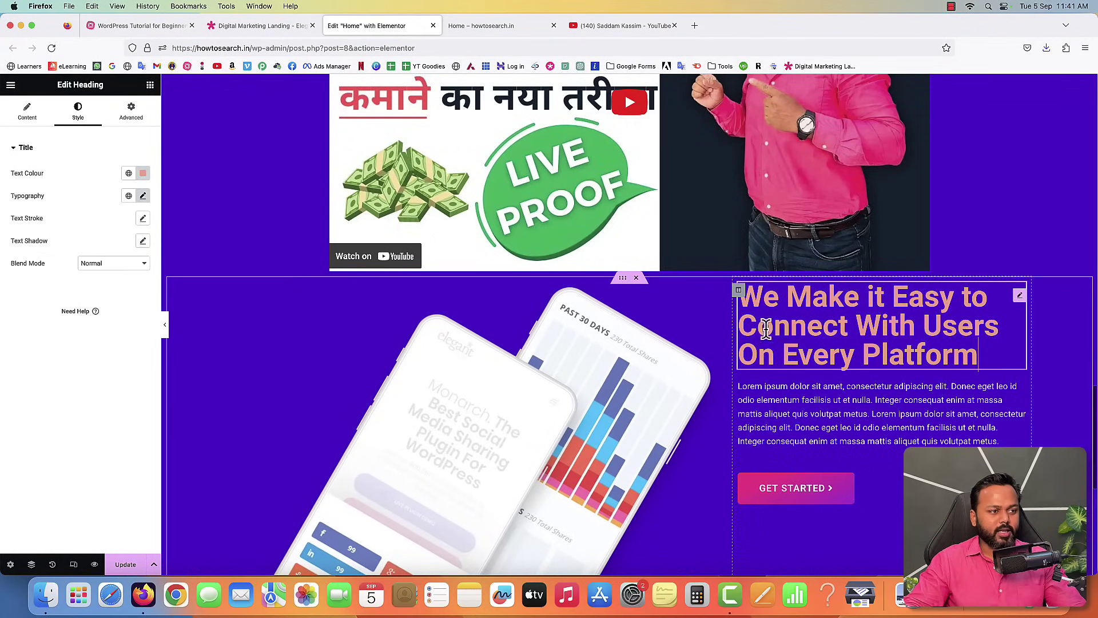
click(143, 196)
click(133, 282)
click(134, 282)
click(134, 283)
- Set the text column's Vertical Align to Middle beside the phones image
scroll(928, 365, down, 2)
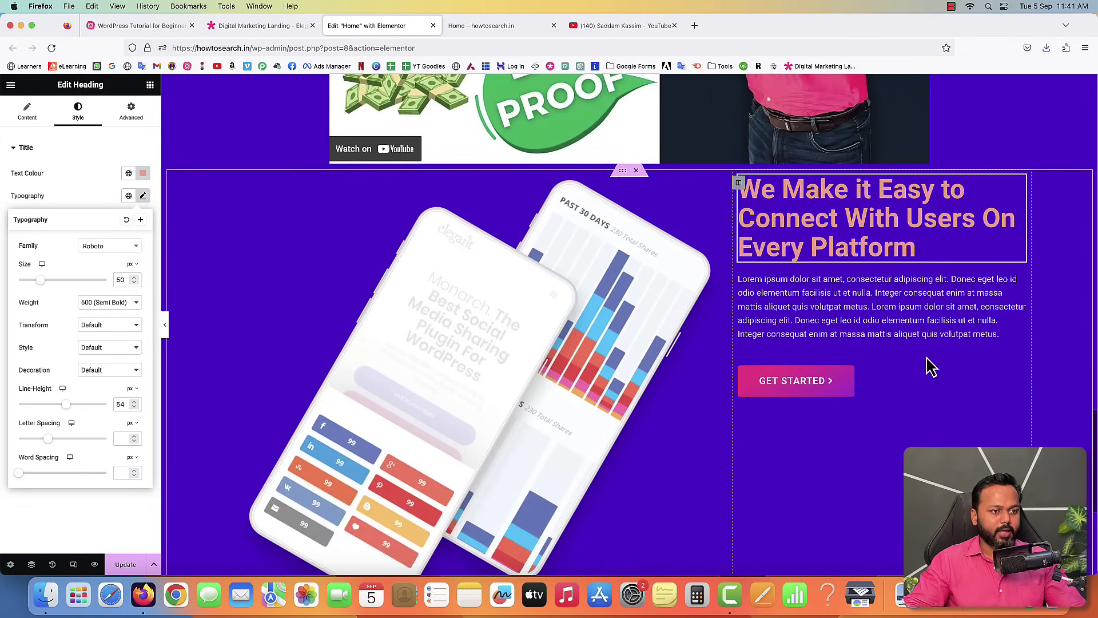
click(739, 183)
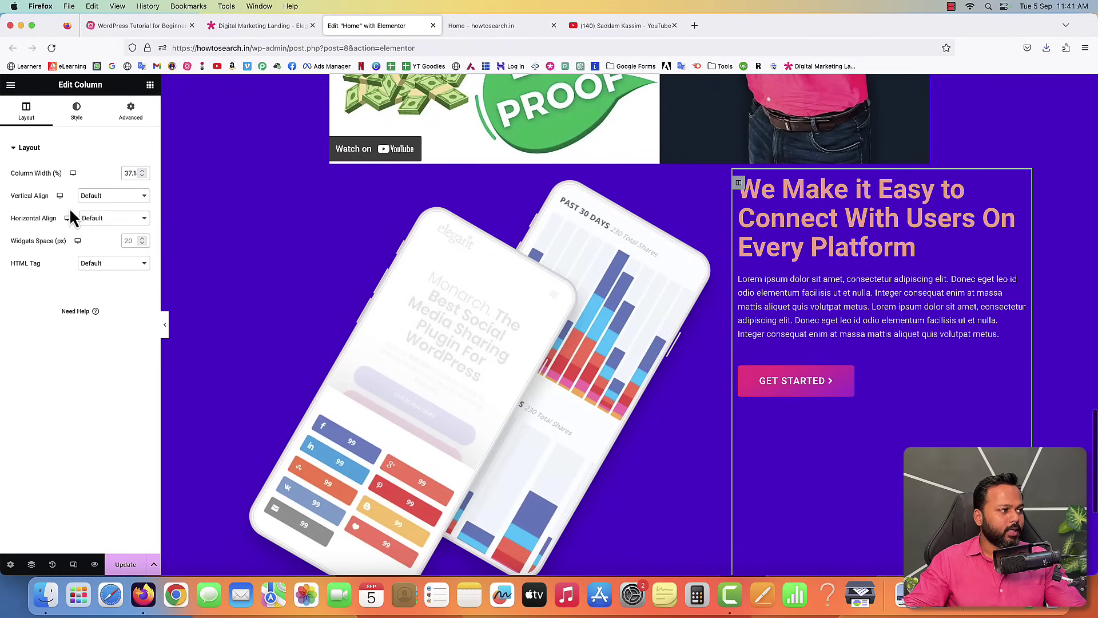
click(112, 197)
click(109, 214)
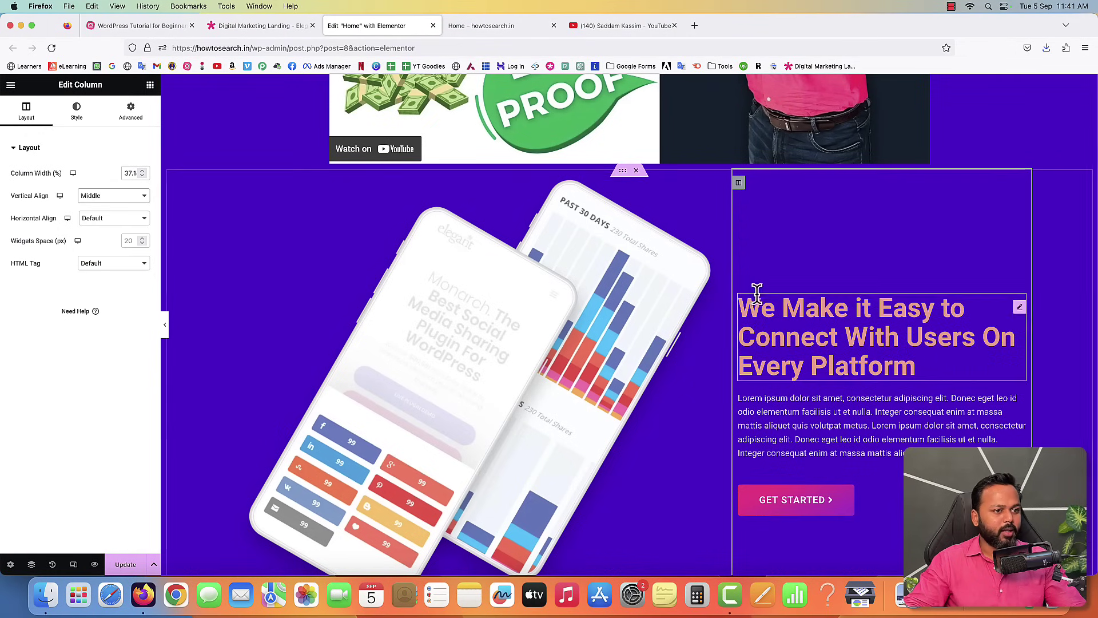
- Compare the layout with the reference demo page and return to the editor
scroll(797, 336, down, 3)
scroll(797, 336, up, 9)
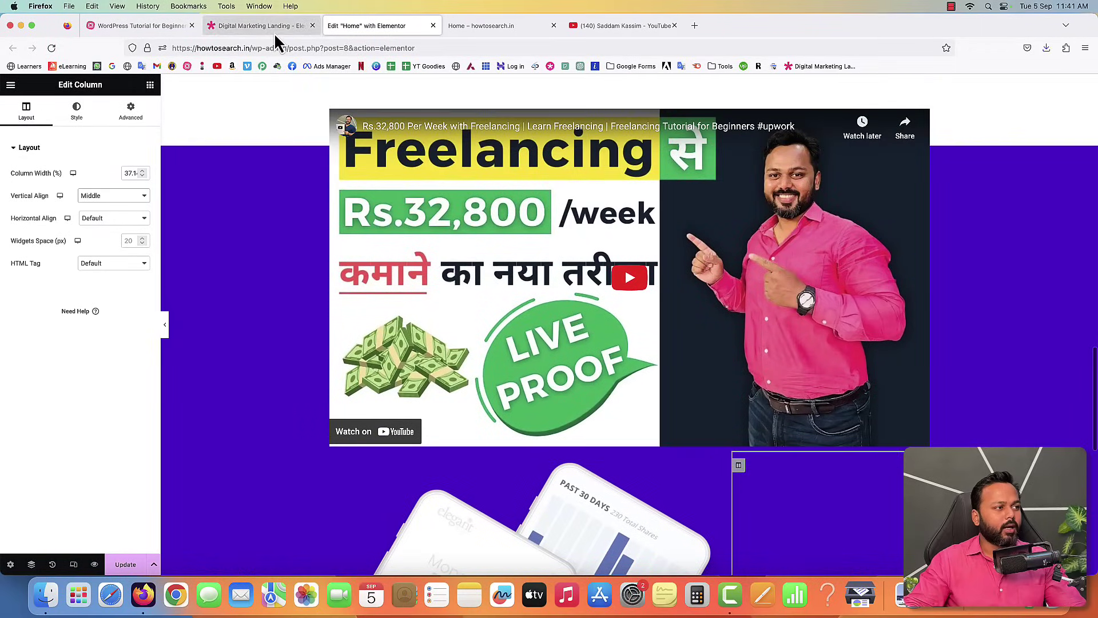
click(274, 30)
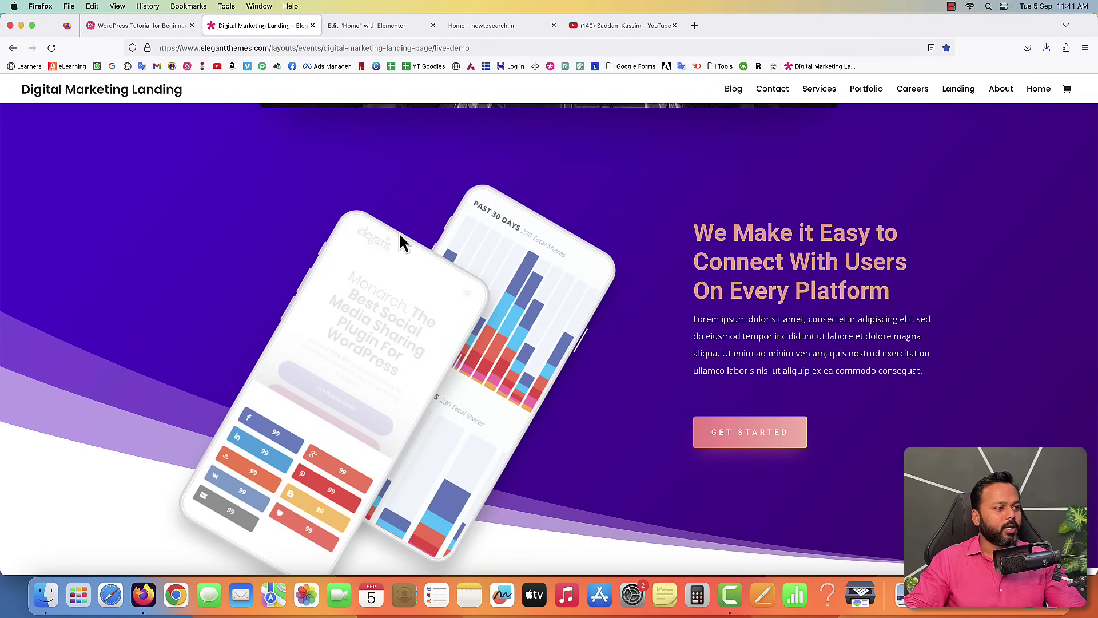
scroll(400, 235, down, 3)
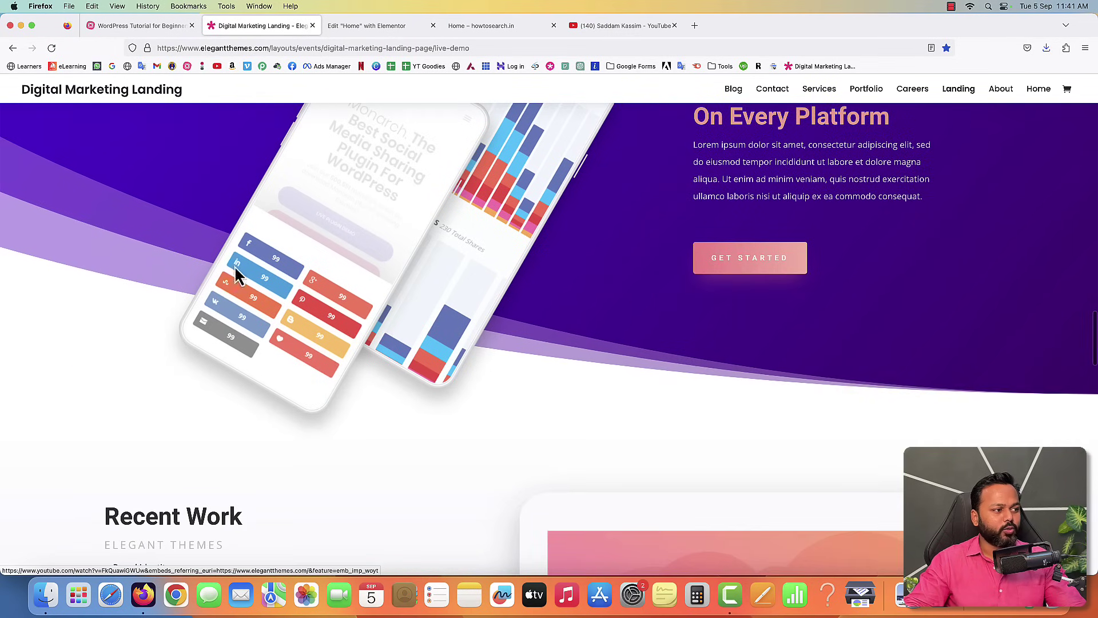
click(352, 25)
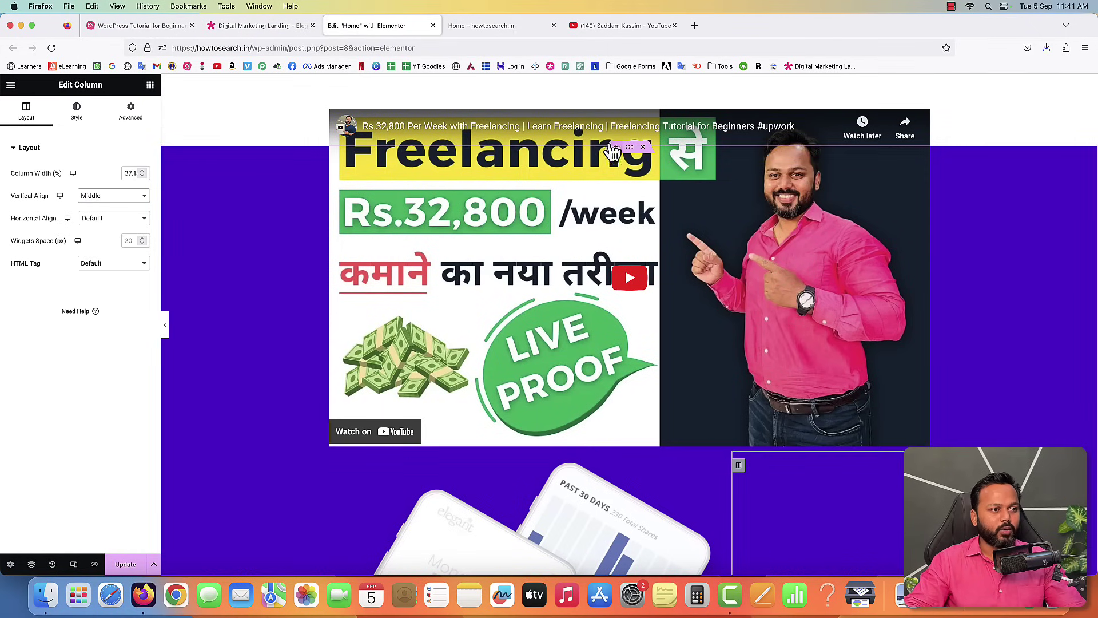
- Add a Mountains bottom shape divider to the purple section
click(632, 149)
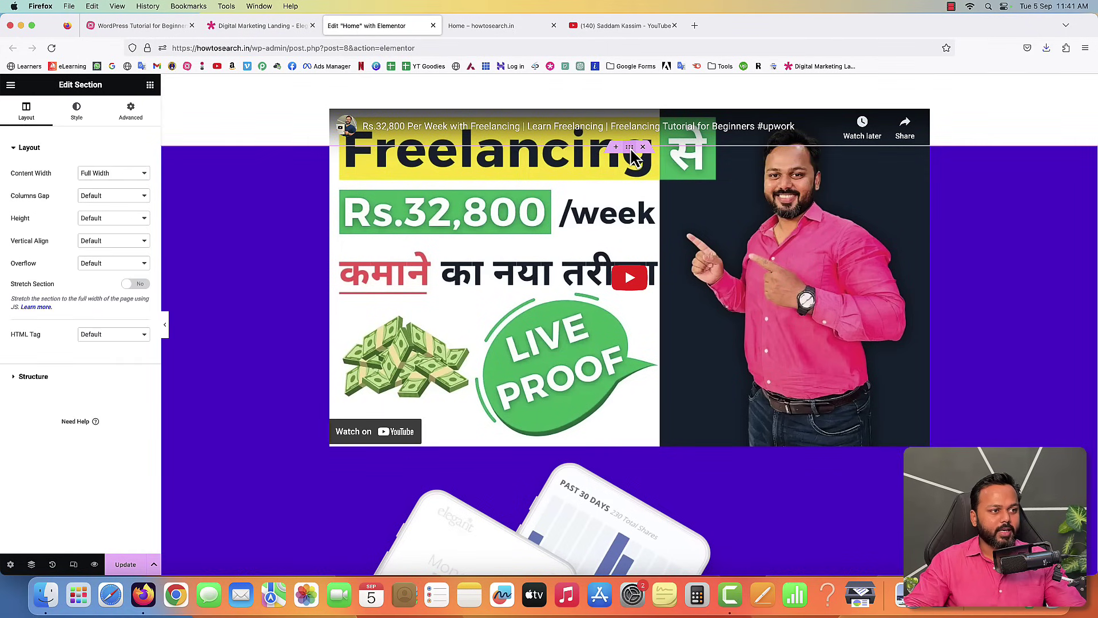
click(77, 113)
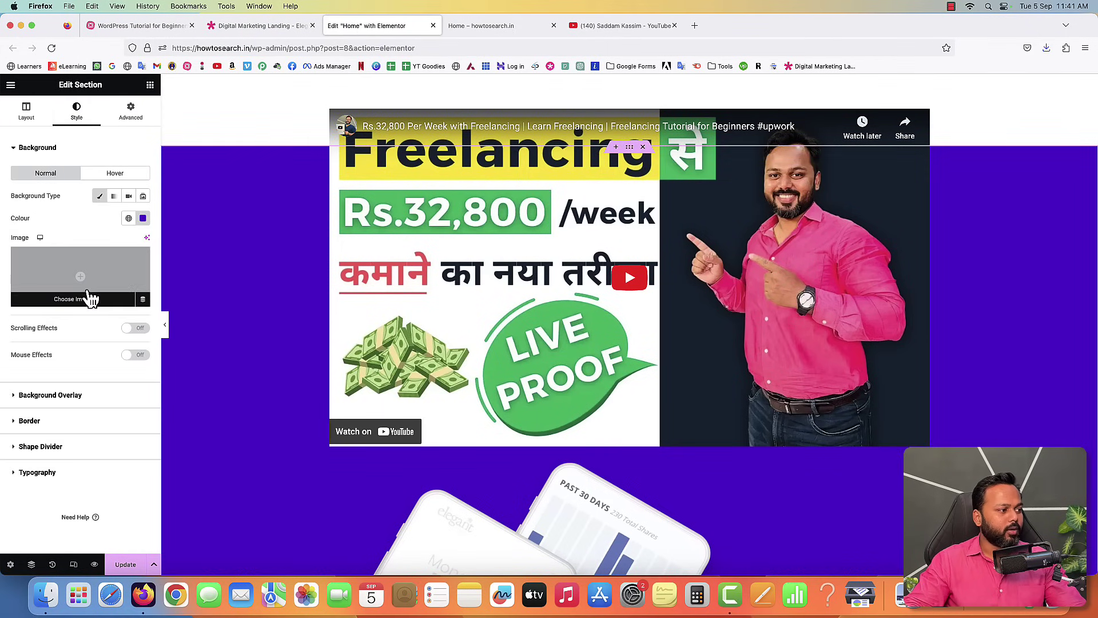
click(52, 452)
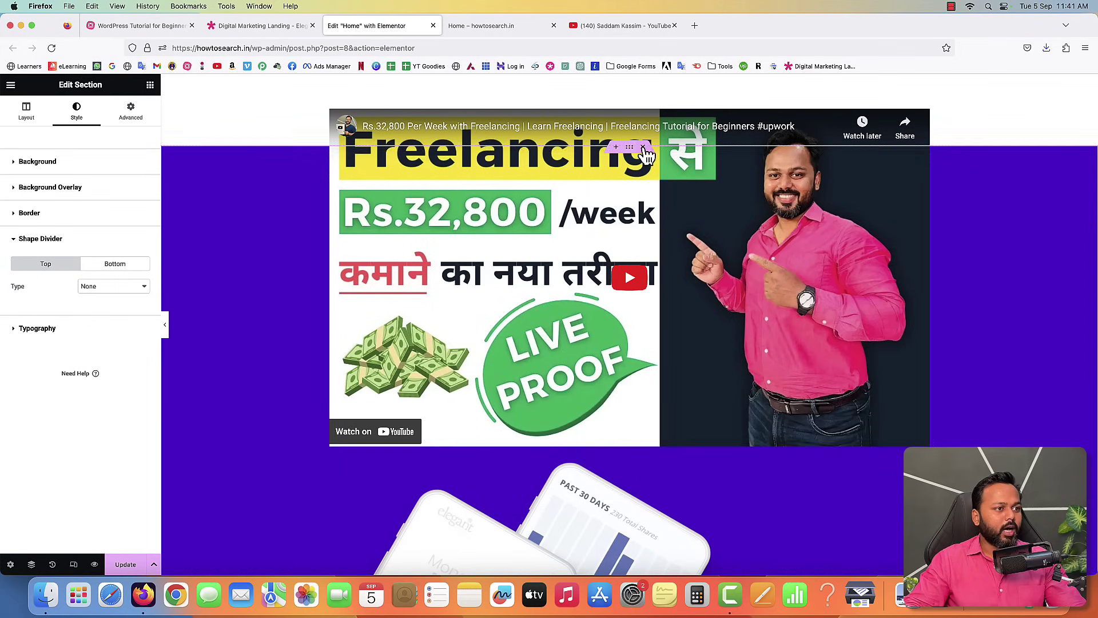
scroll(747, 326, down, 10)
click(127, 265)
click(122, 294)
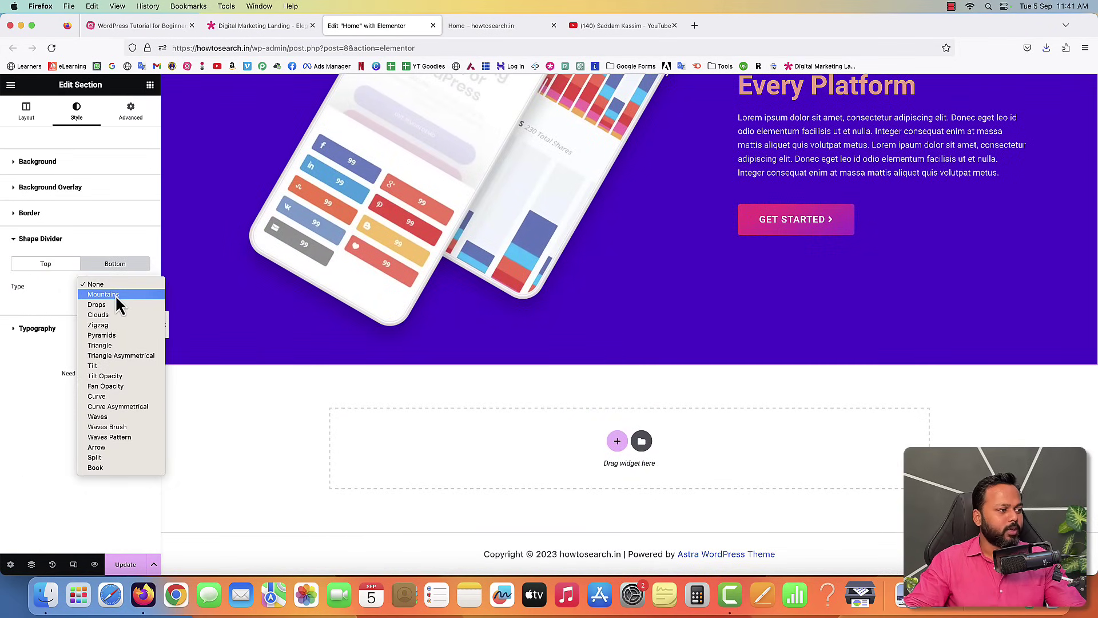
click(115, 294)
- Try the Curve, Book and Waves divider shapes, then settle back on Mountains
click(112, 290)
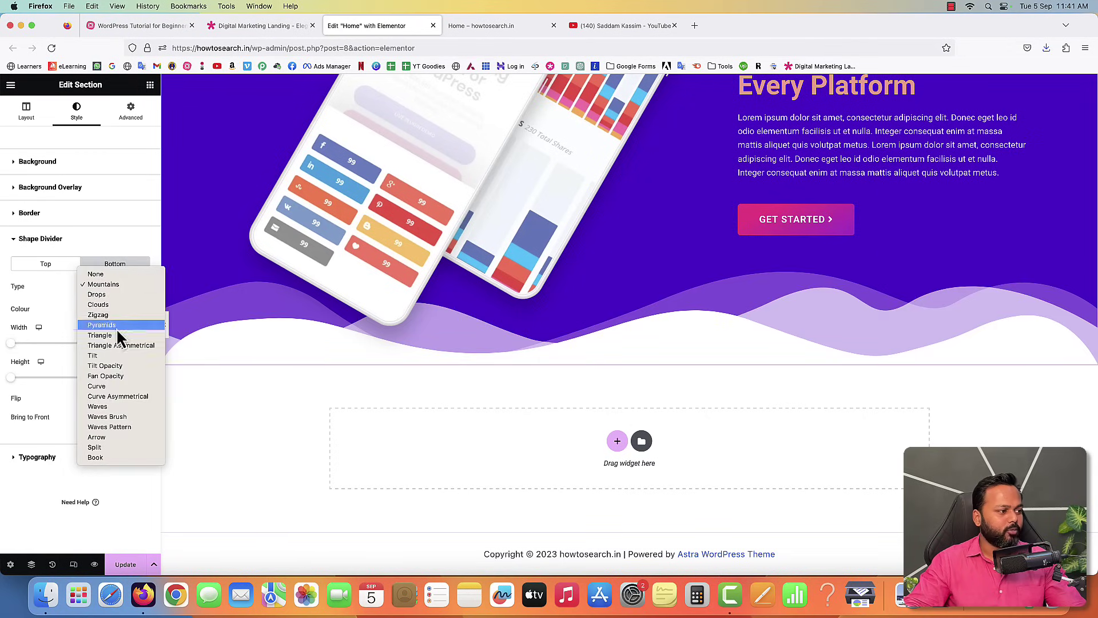
click(111, 388)
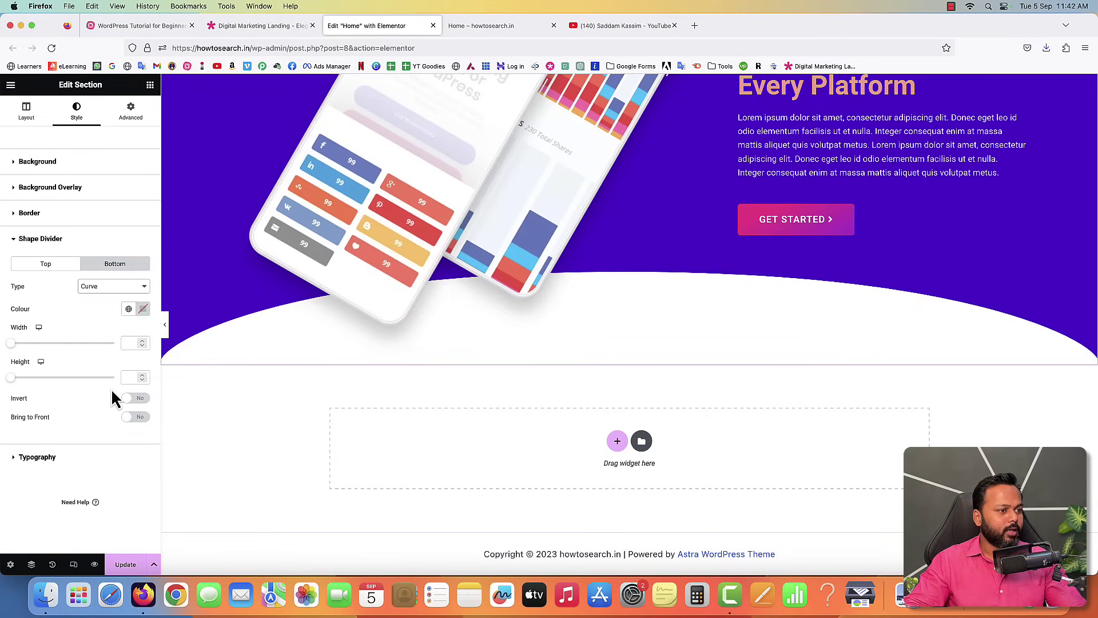
click(113, 288)
click(117, 352)
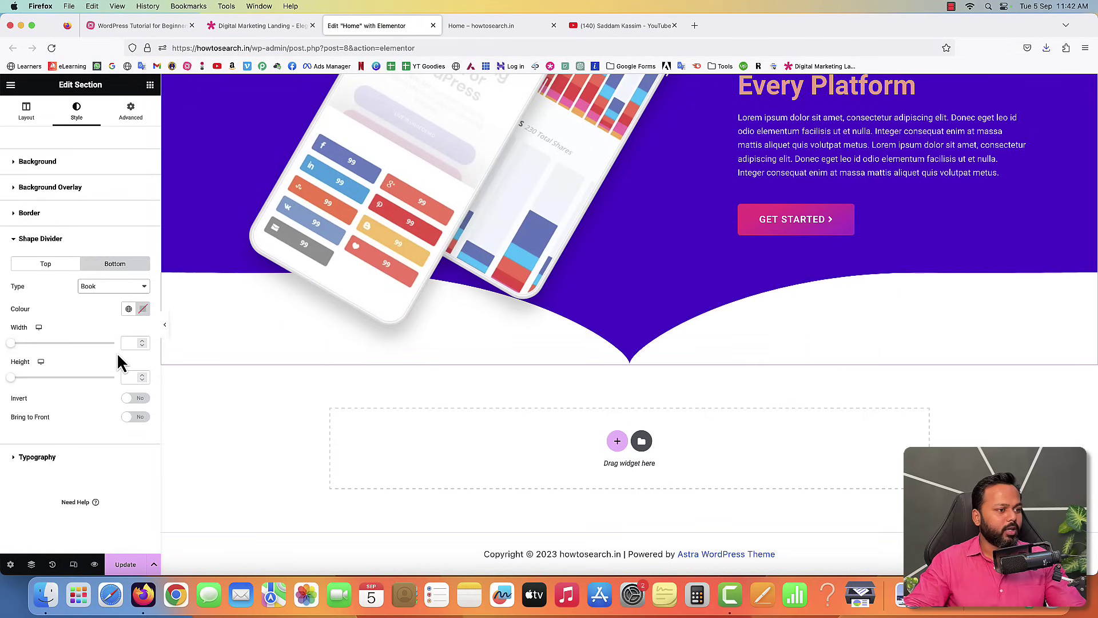
click(109, 289)
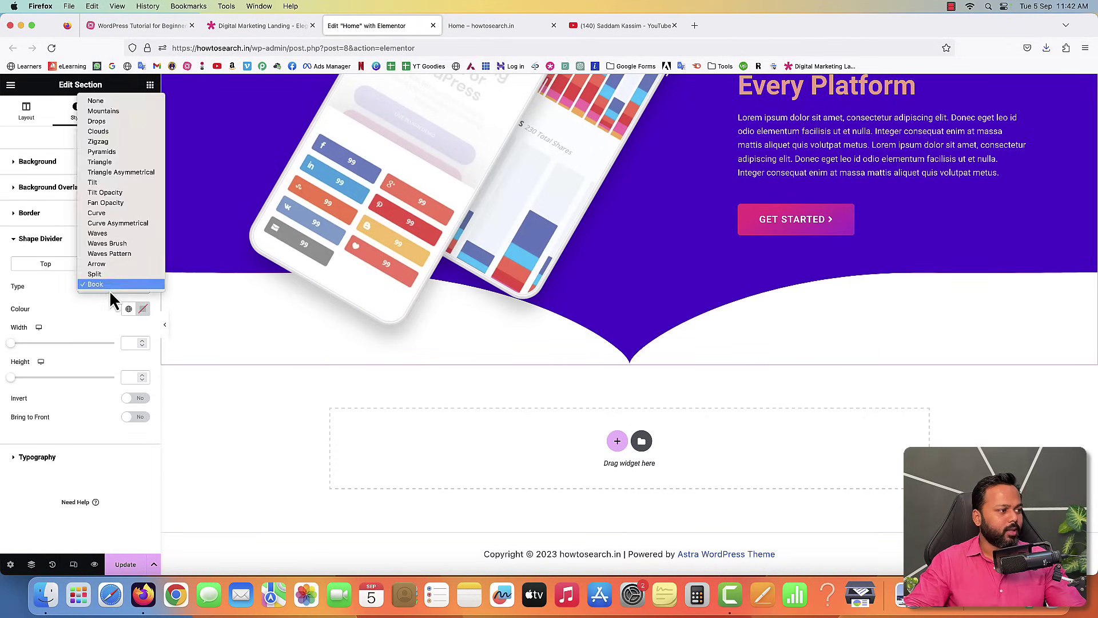
click(108, 233)
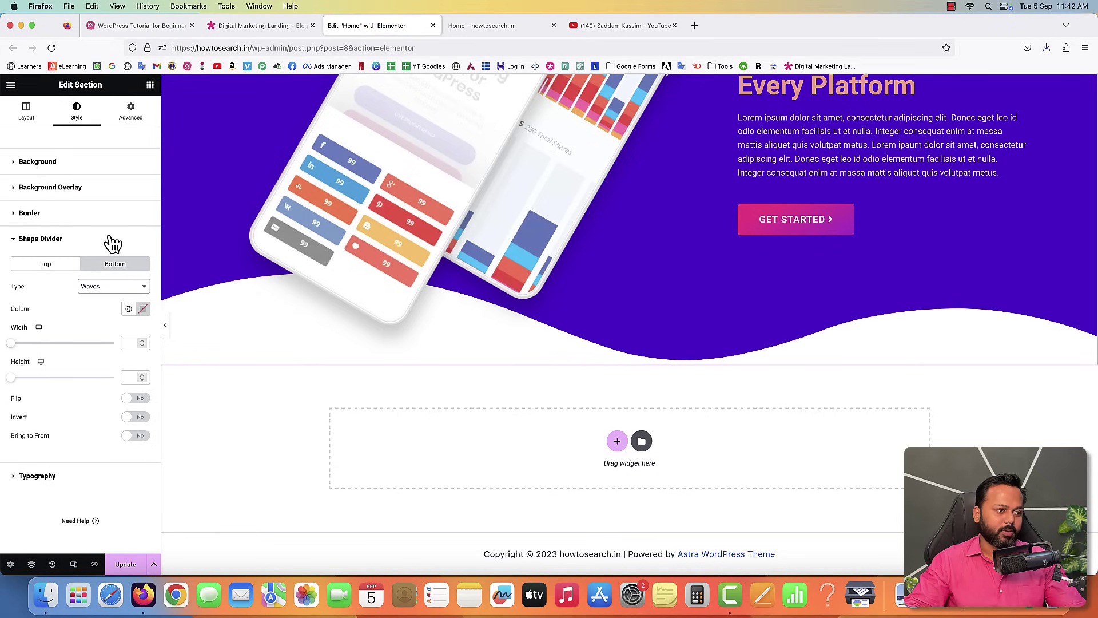
click(110, 292)
click(102, 165)
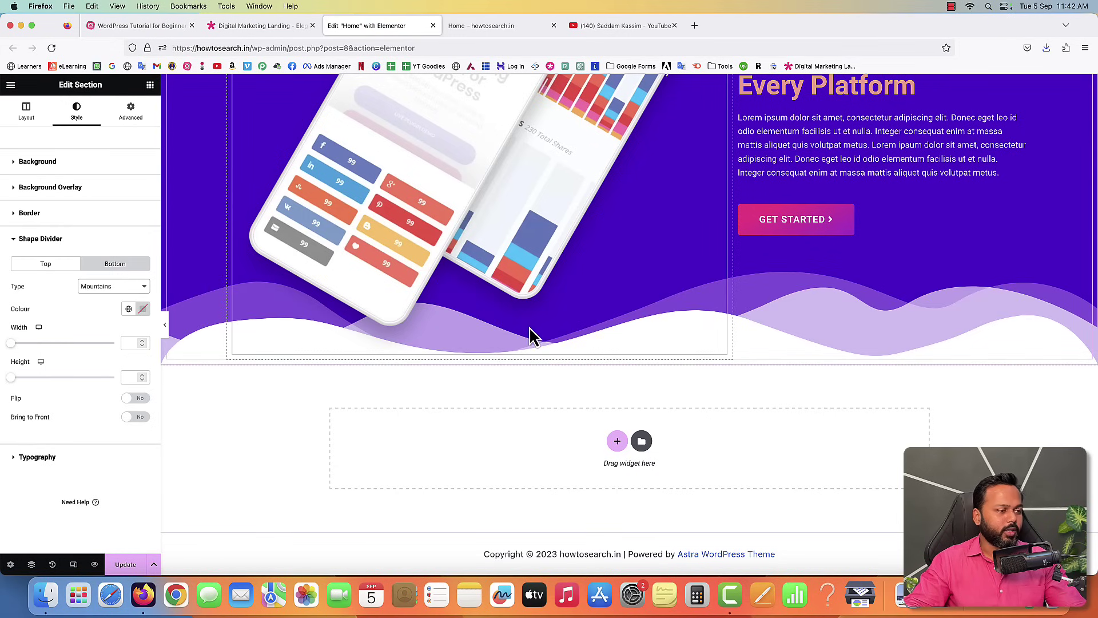
- Compare the divider with the reference demo and return to the editor
scroll(530, 335, up, 3)
click(261, 26)
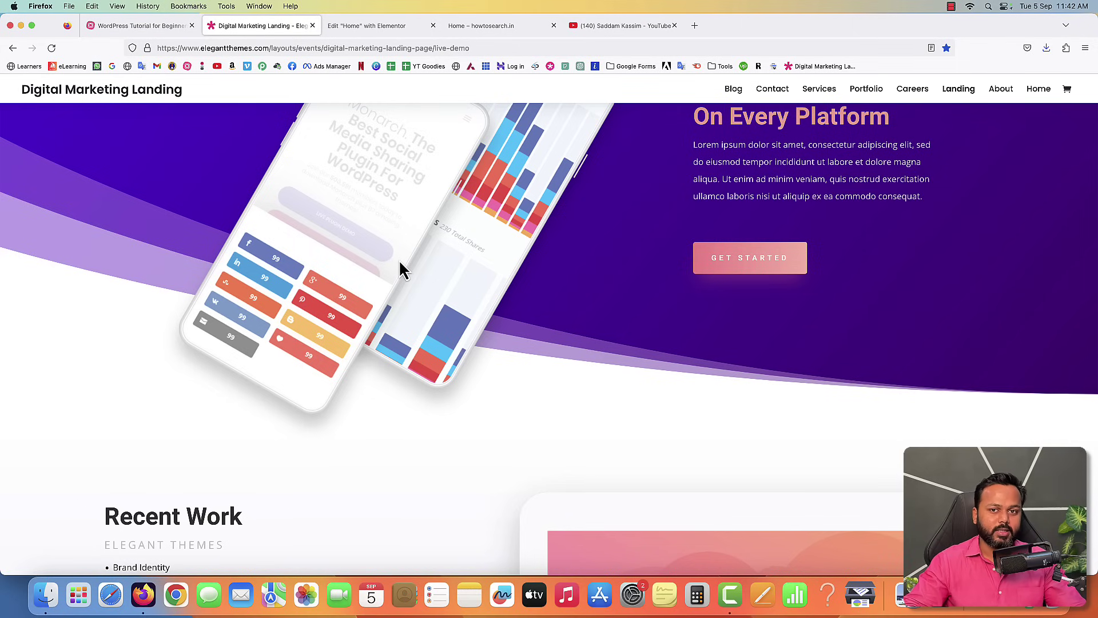
scroll(760, 309, up, 3)
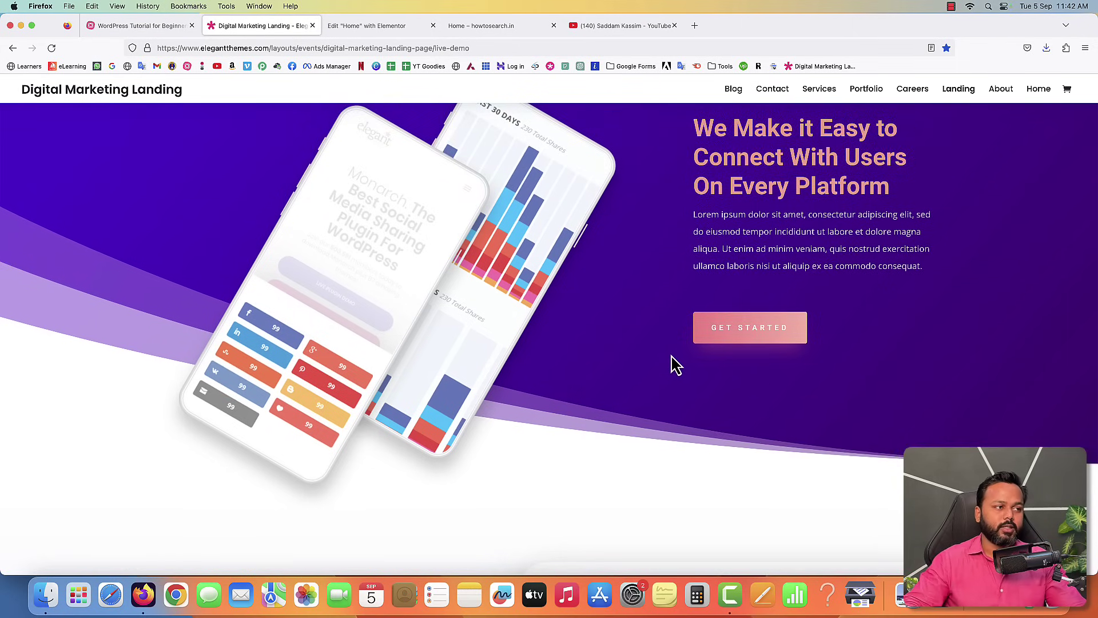
click(379, 25)
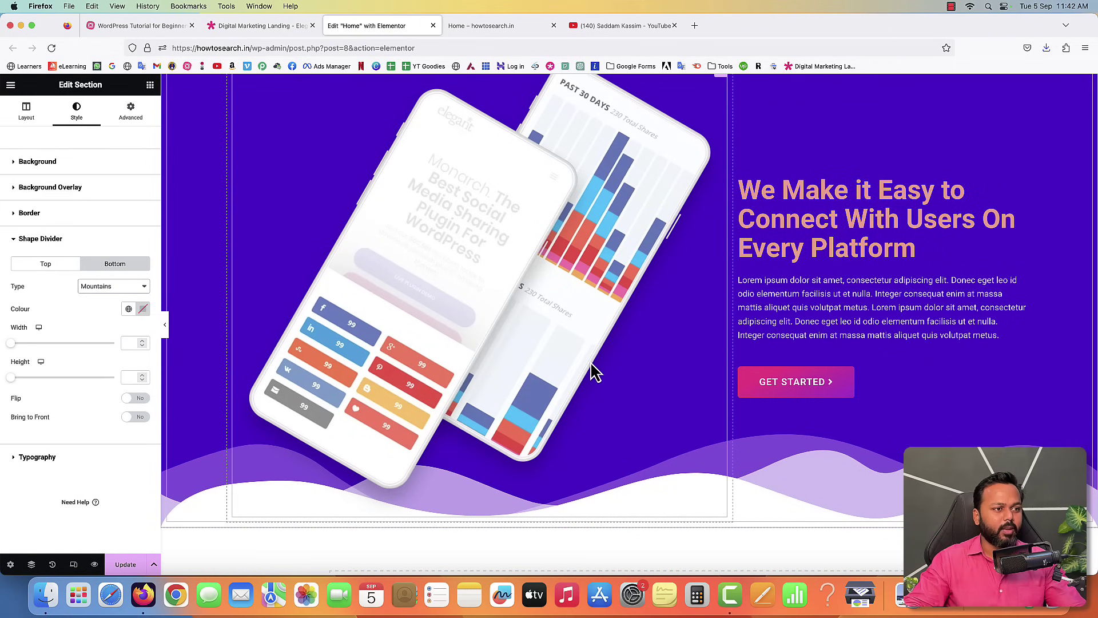
- Give the mockup inner section a -173 px bottom margin and narrow it to about 1380 px
scroll(592, 361, up, 2)
click(624, 130)
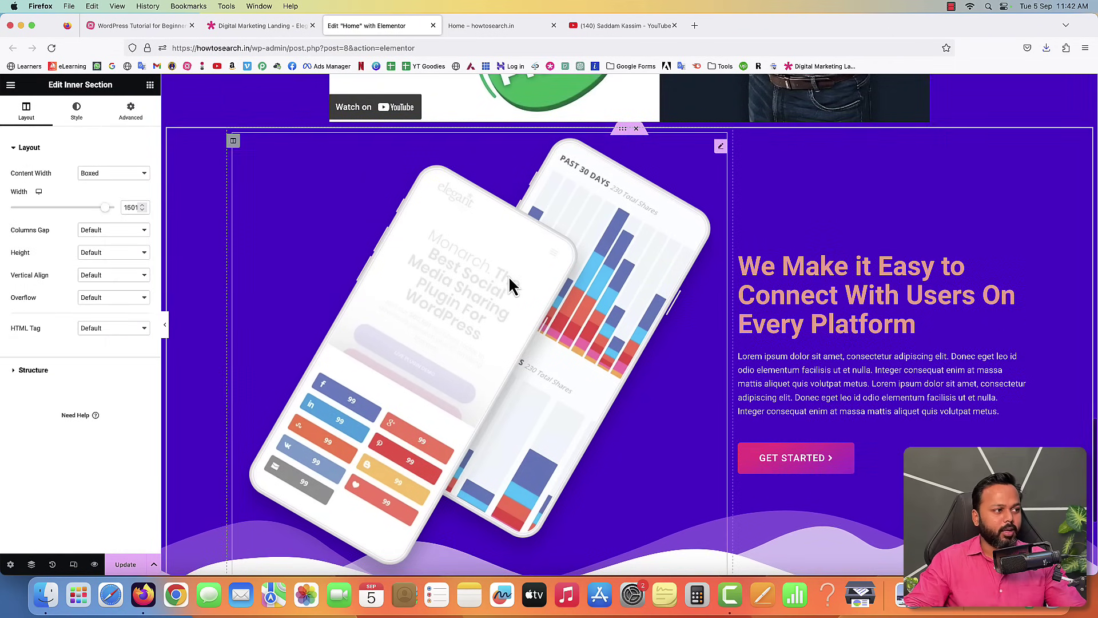
click(133, 112)
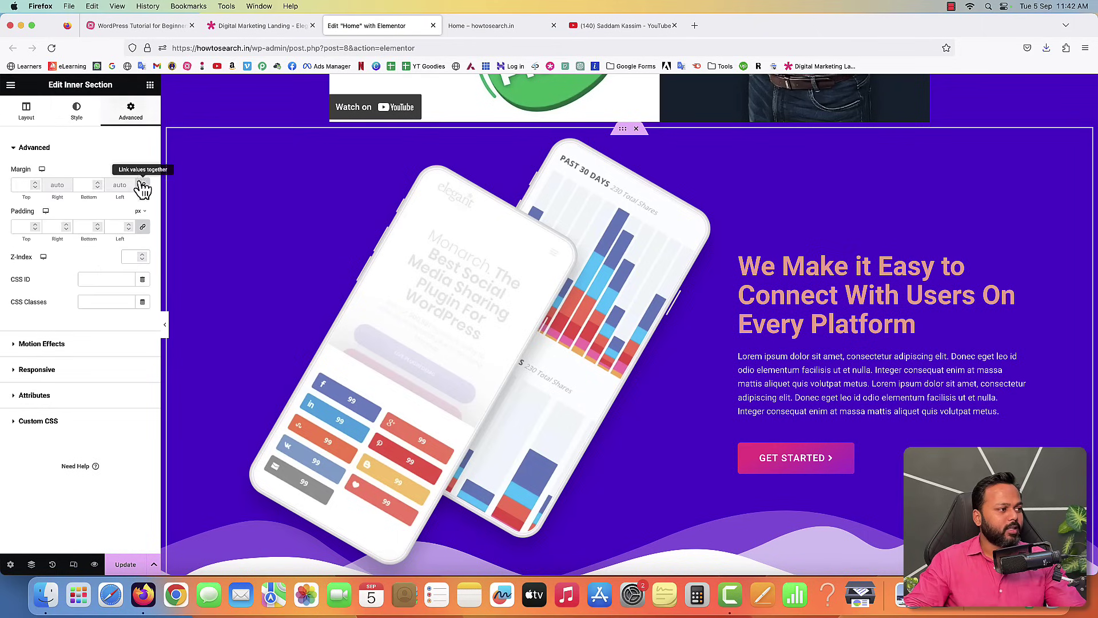
drag(97, 188, 98, 189)
scroll(587, 228, down, 3)
scroll(586, 228, up, 3)
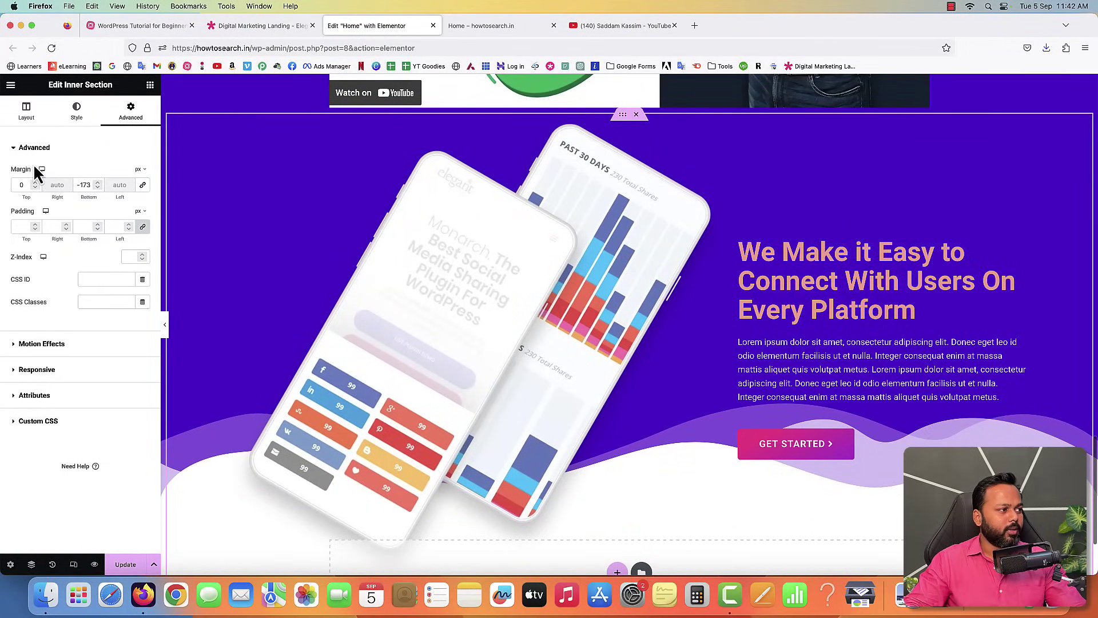
click(26, 110)
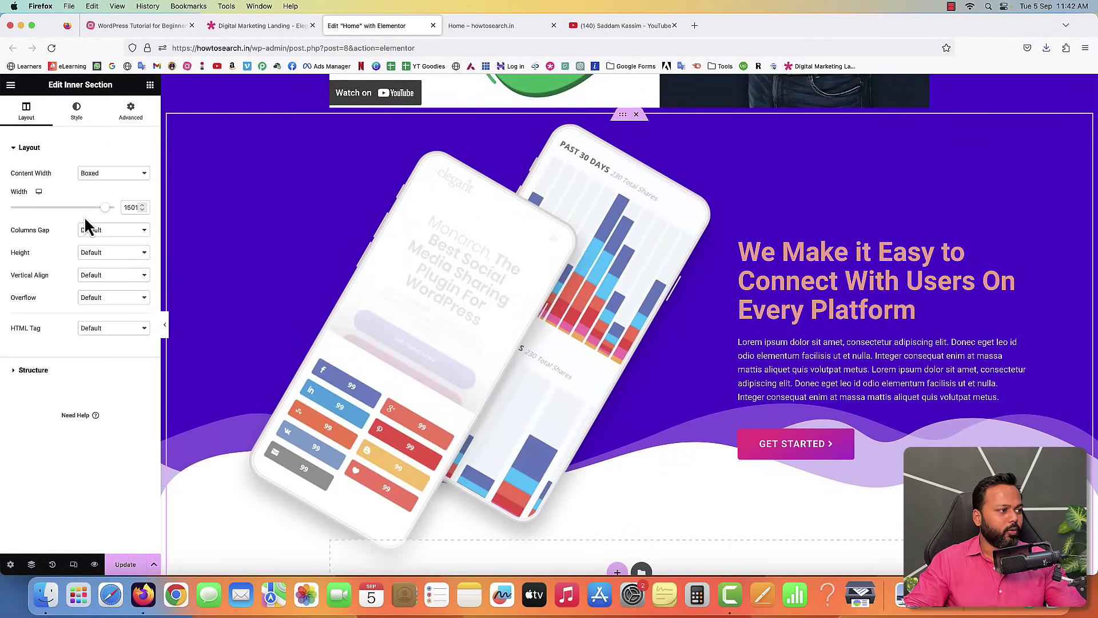
drag(110, 217, 100, 216)
drag(99, 216, 96, 216)
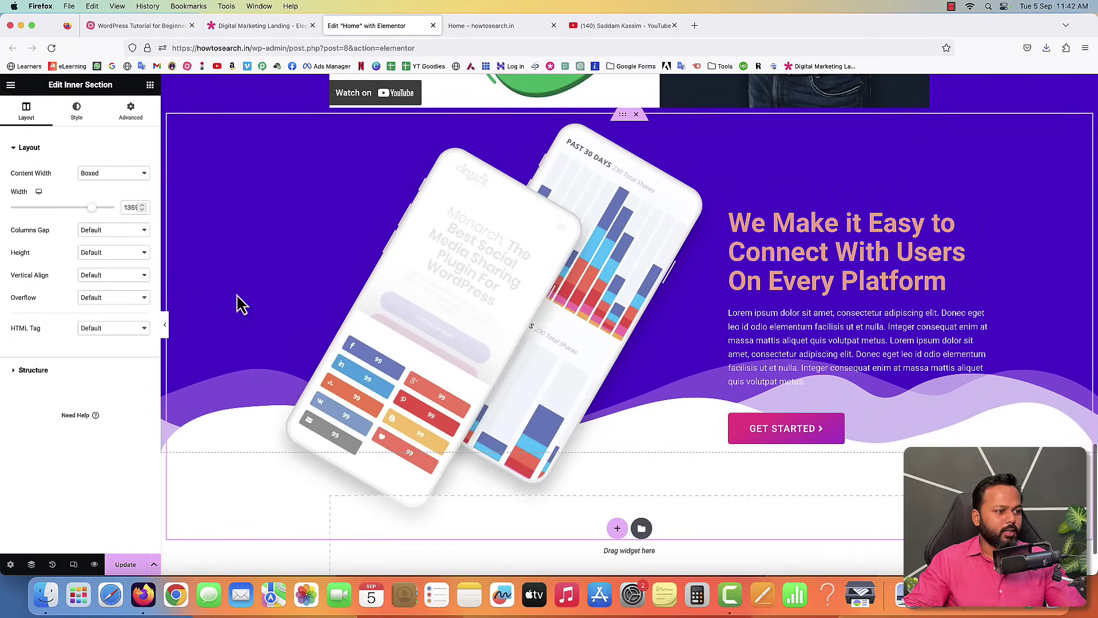
- Update the page and reload the live home page to see the changes
click(125, 565)
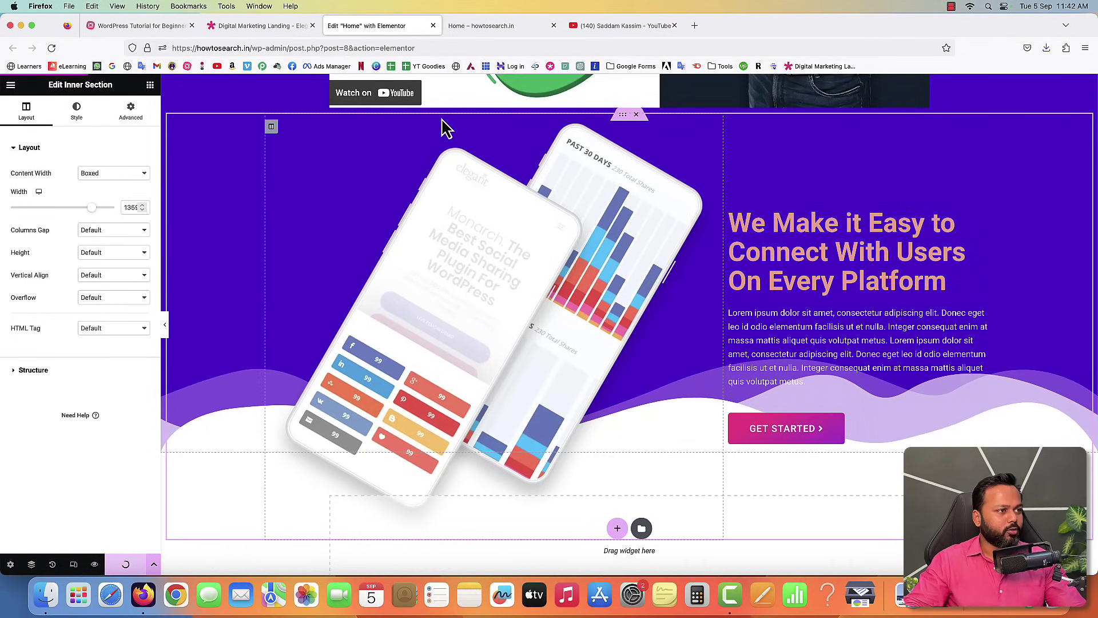
click(483, 26)
click(52, 48)
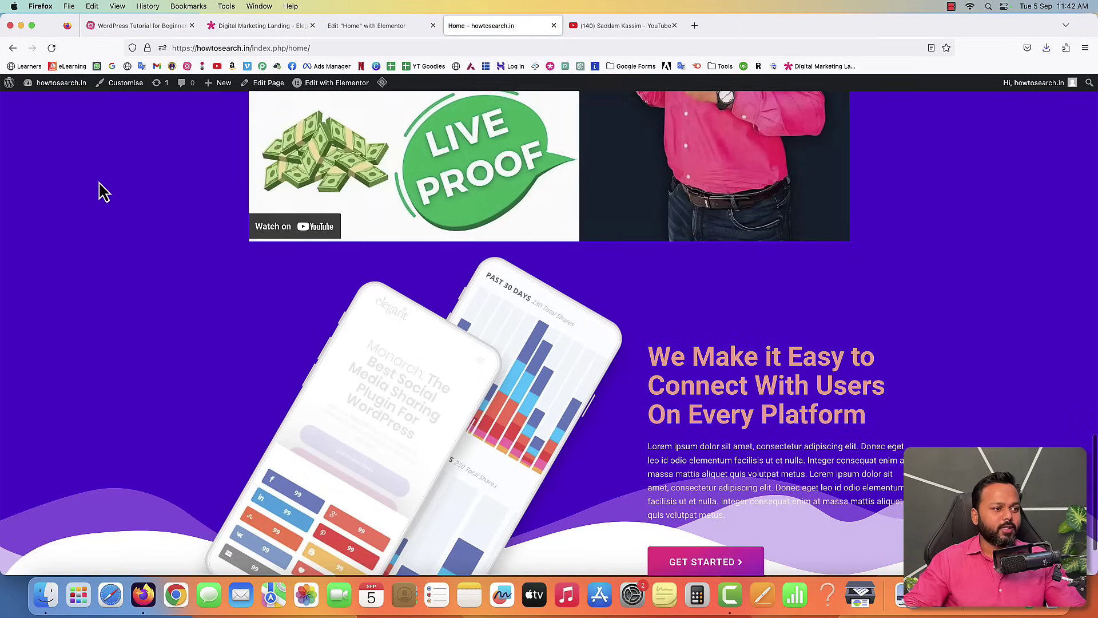
- Switch to the Digital Marketing Landing demo tab and scroll to its Recent Work section
scroll(100, 188, up, 15)
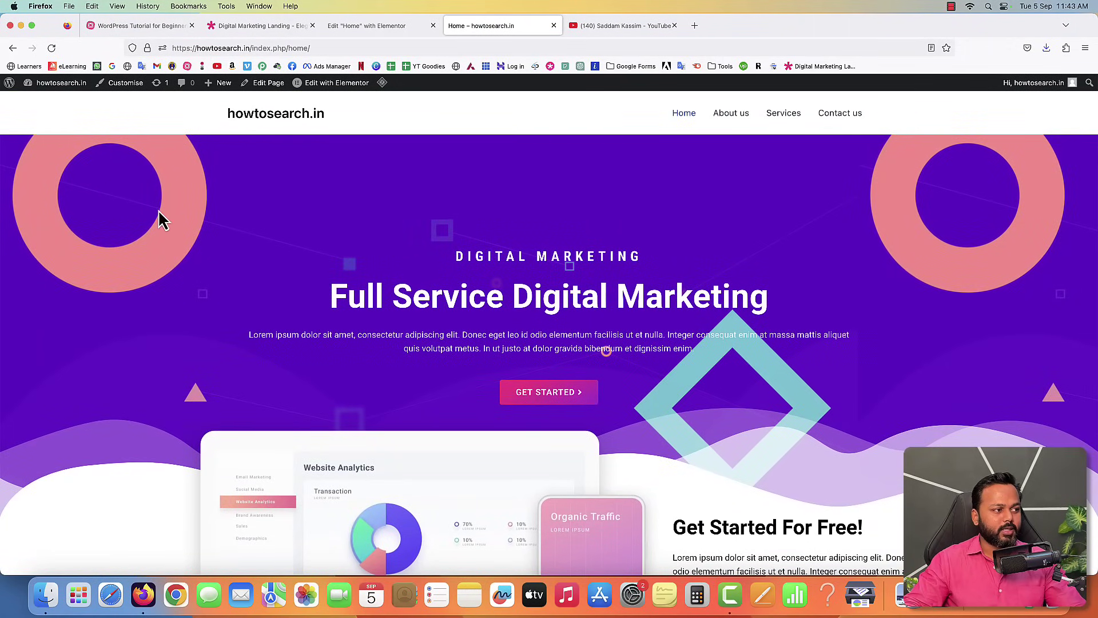
scroll(160, 219, down, 8)
scroll(162, 213, down, 14)
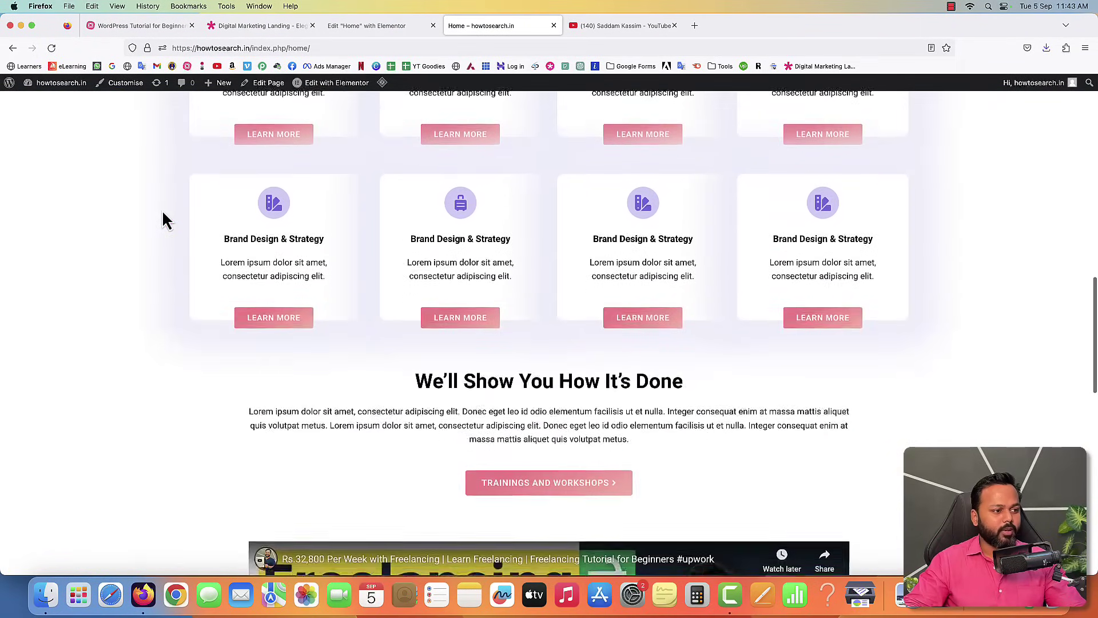
scroll(164, 219, down, 4)
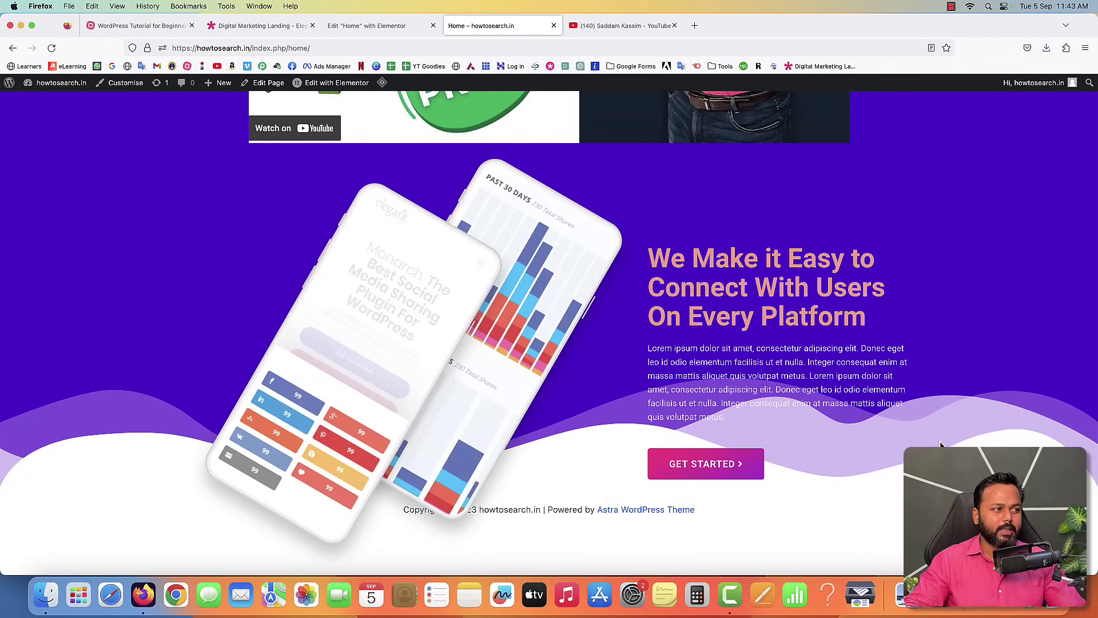
key(ctrl+shift+Tab)
key(ctrl+shift+Tab)
scroll(439, 265, down, 7)
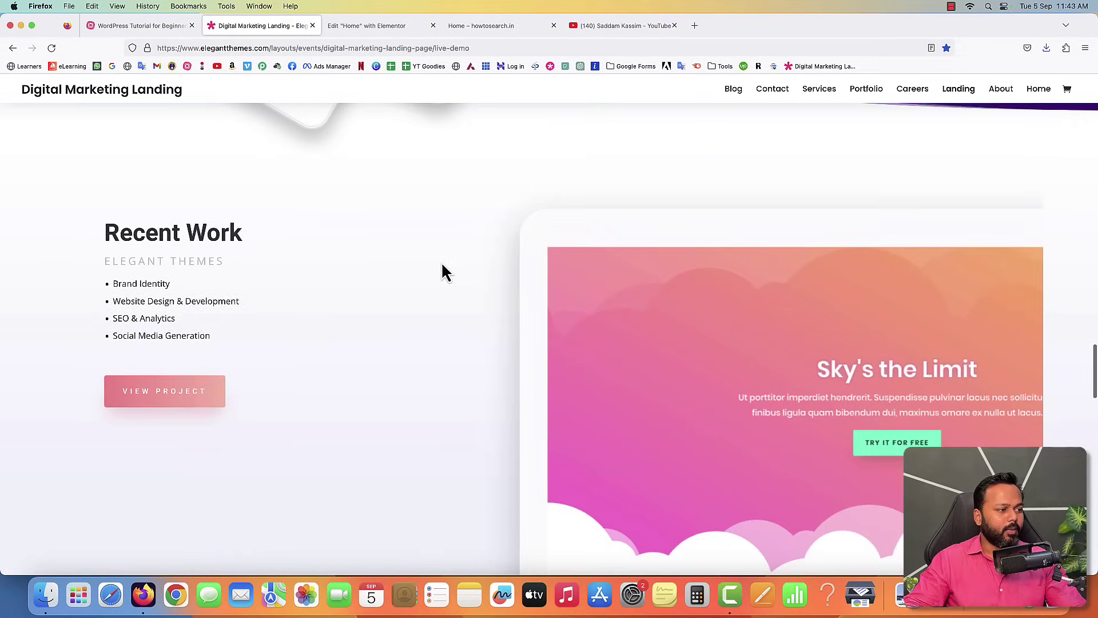
- Save the demo's laptop mockup image to the computer as laptop-clouds-copy
drag(113, 231, 233, 397)
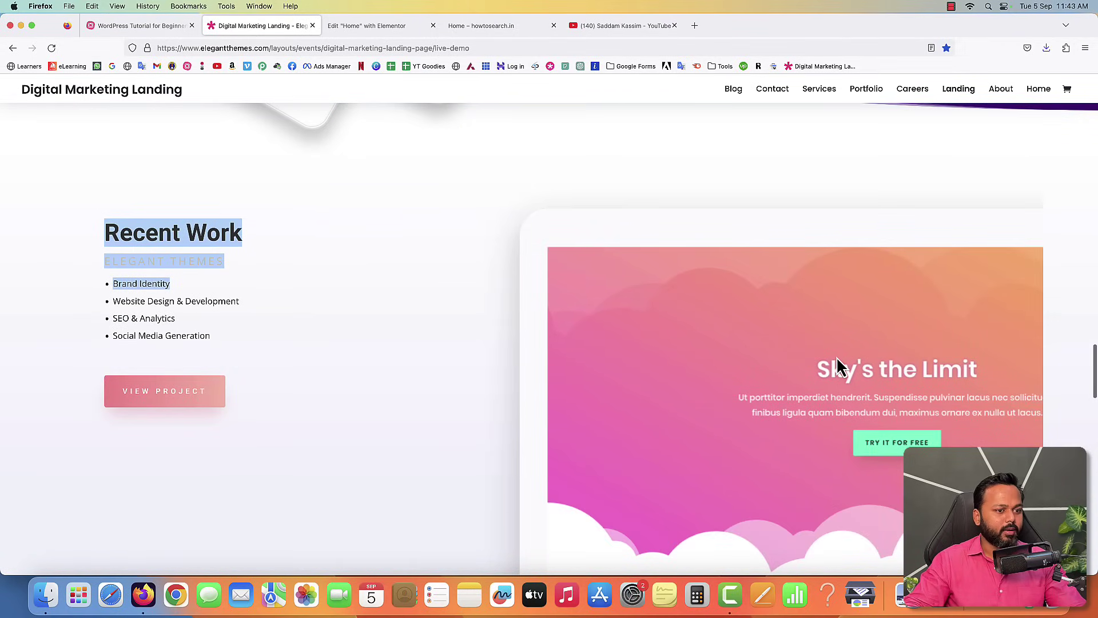
scroll(836, 358, down, 5)
scroll(836, 366, up, 1)
right_click(542, 231)
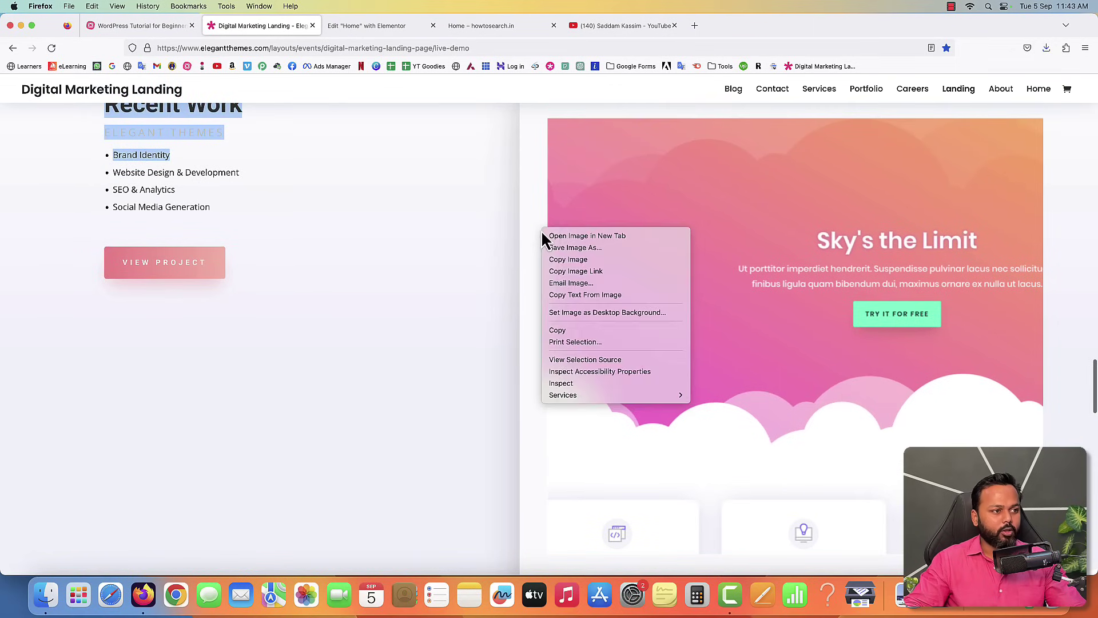
click(570, 246)
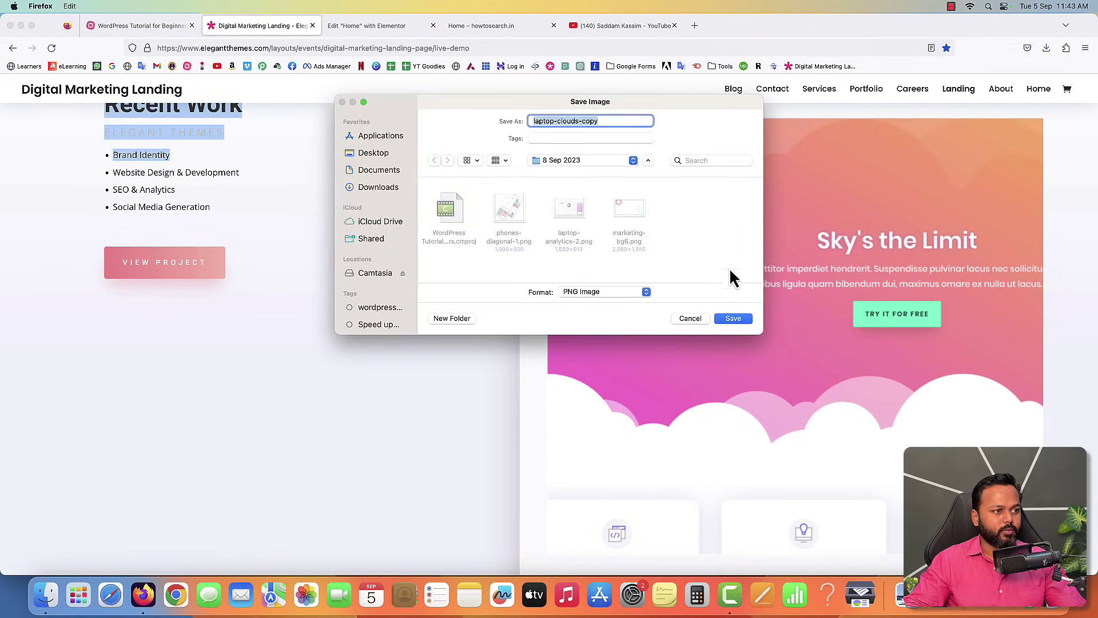
click(733, 318)
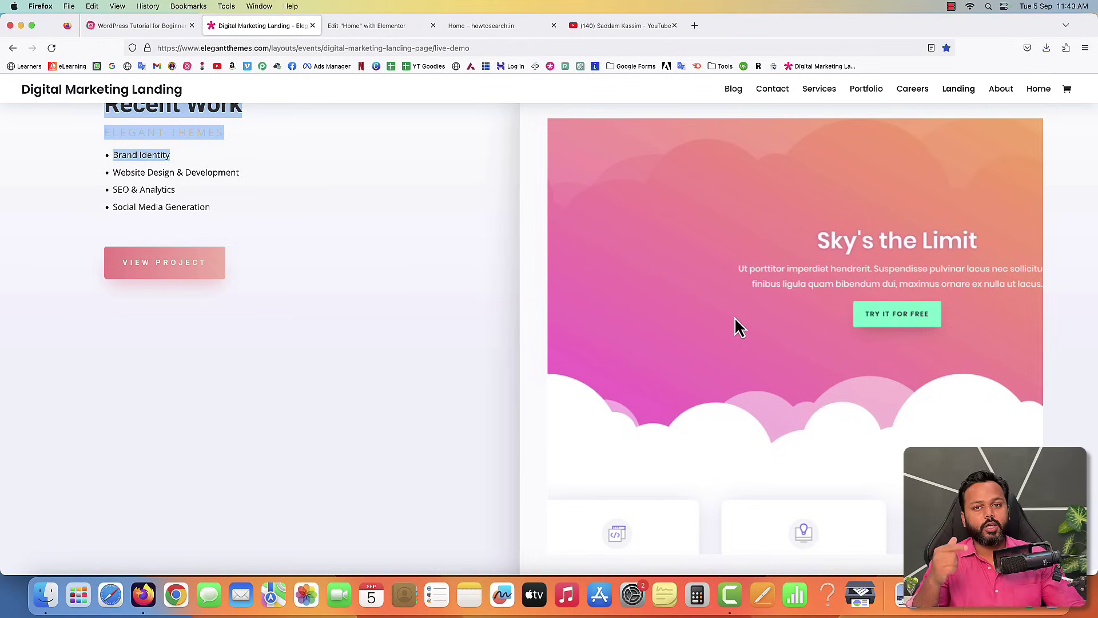
scroll(389, 243, up, 3)
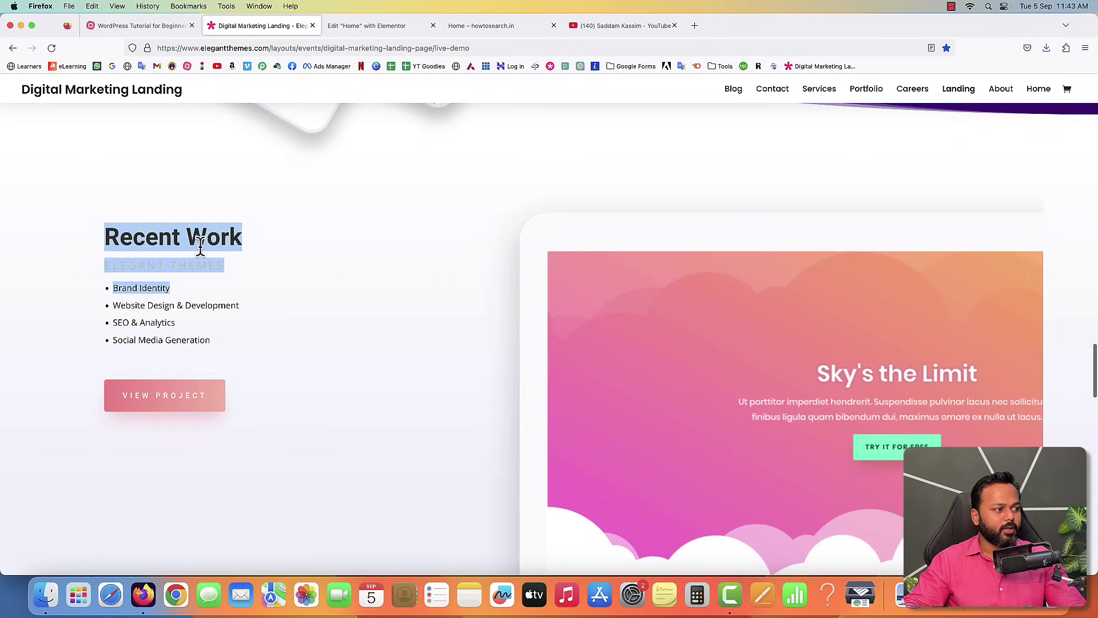
click(150, 266)
- Add a new two-column section at the bottom of the home page
click(362, 26)
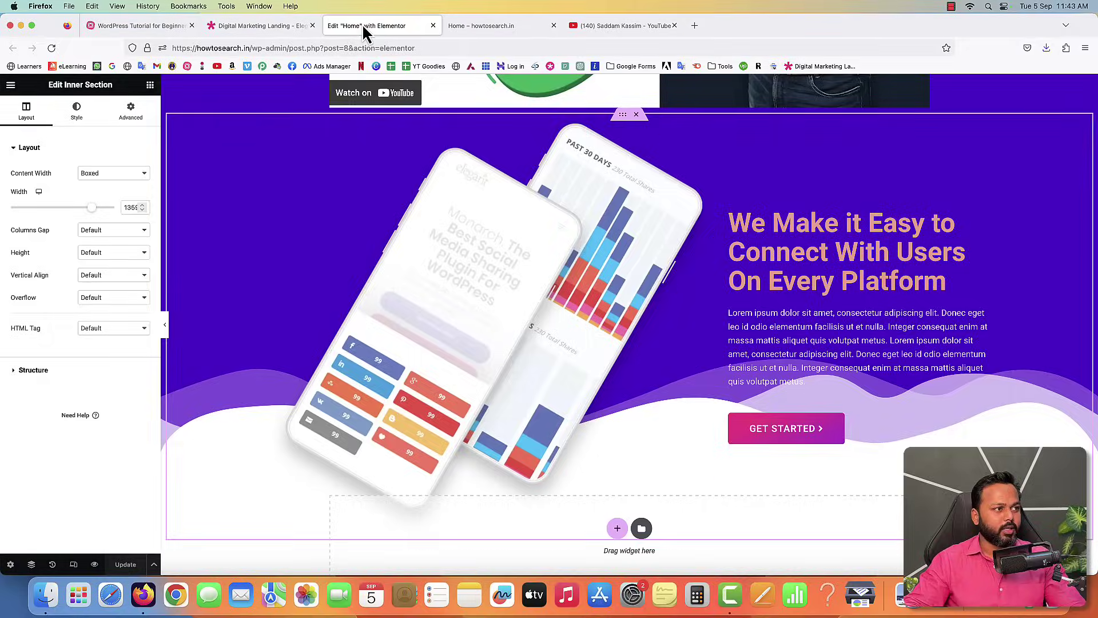
scroll(662, 276, down, 3)
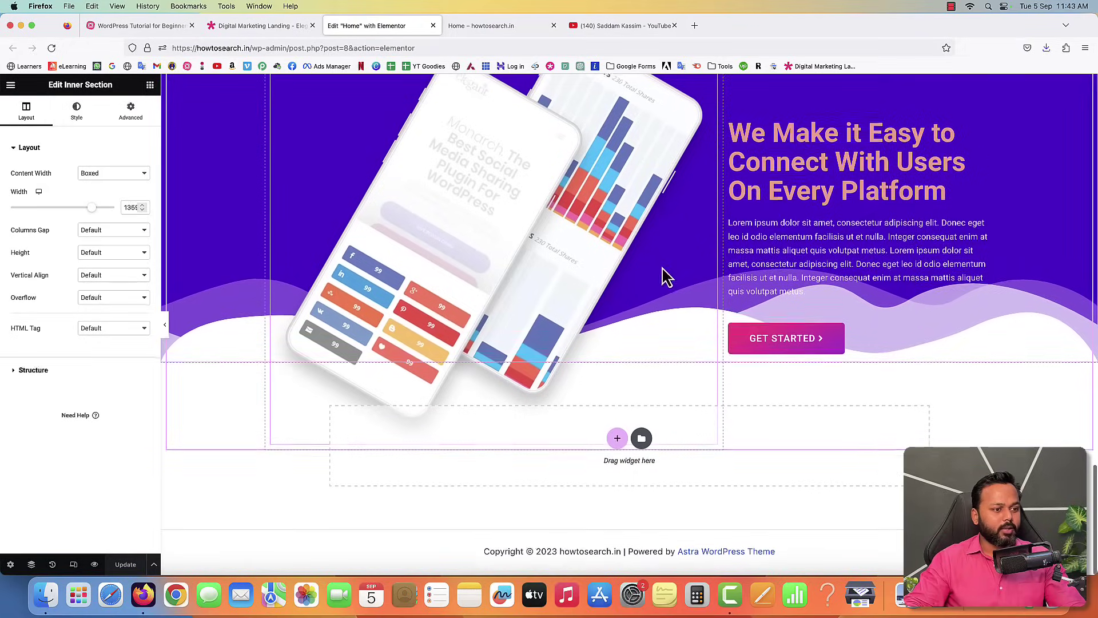
click(619, 444)
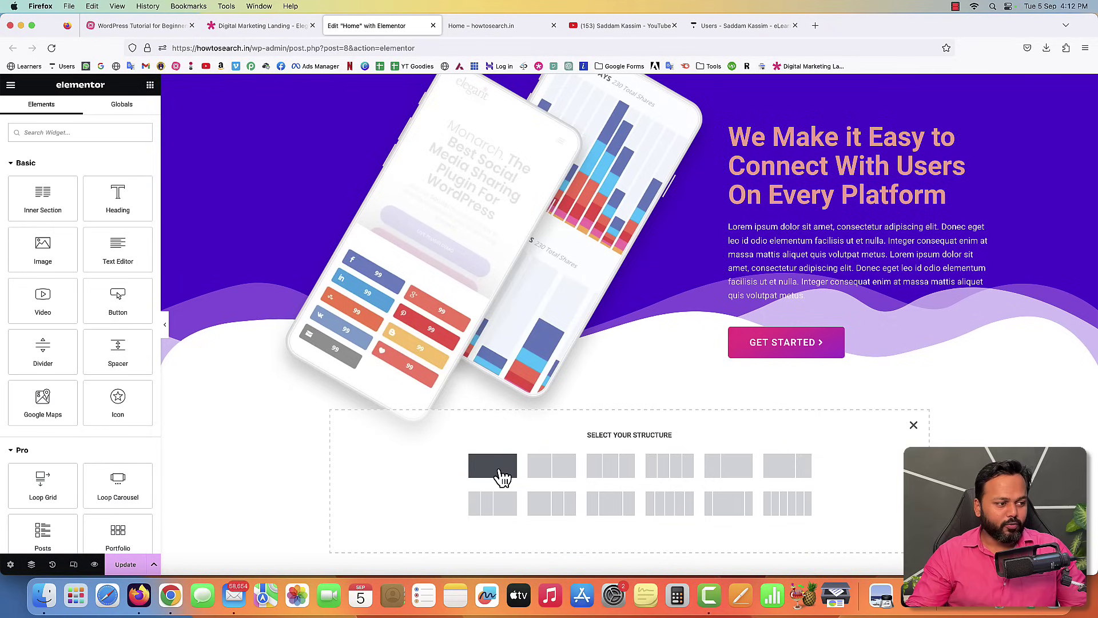
click(553, 472)
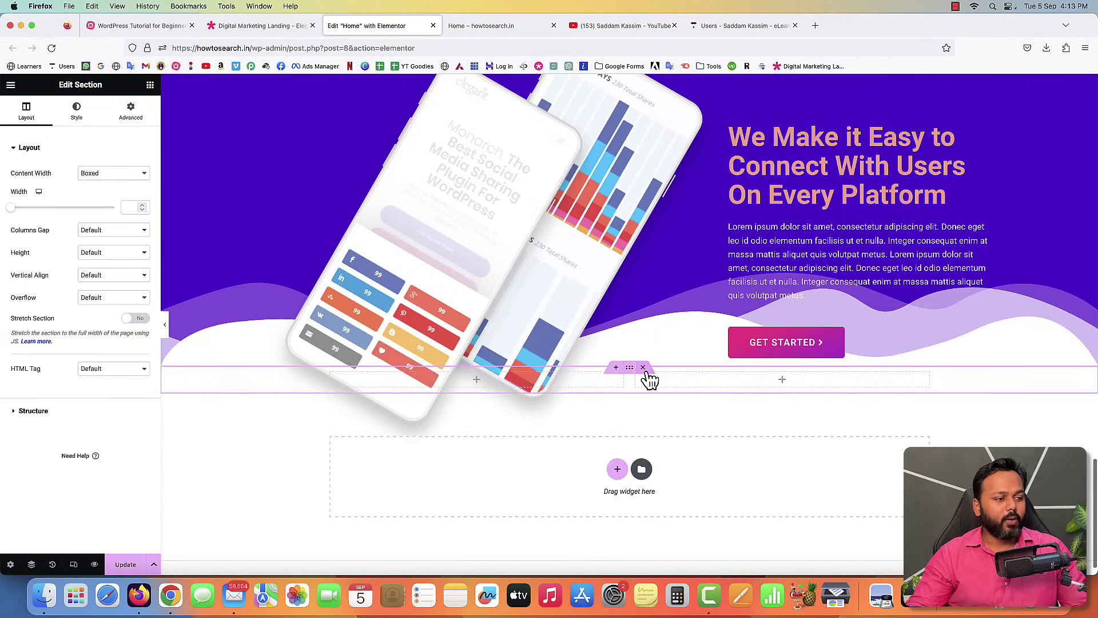
- Set the new section's top margin to 150 px
scroll(649, 377, up, 5)
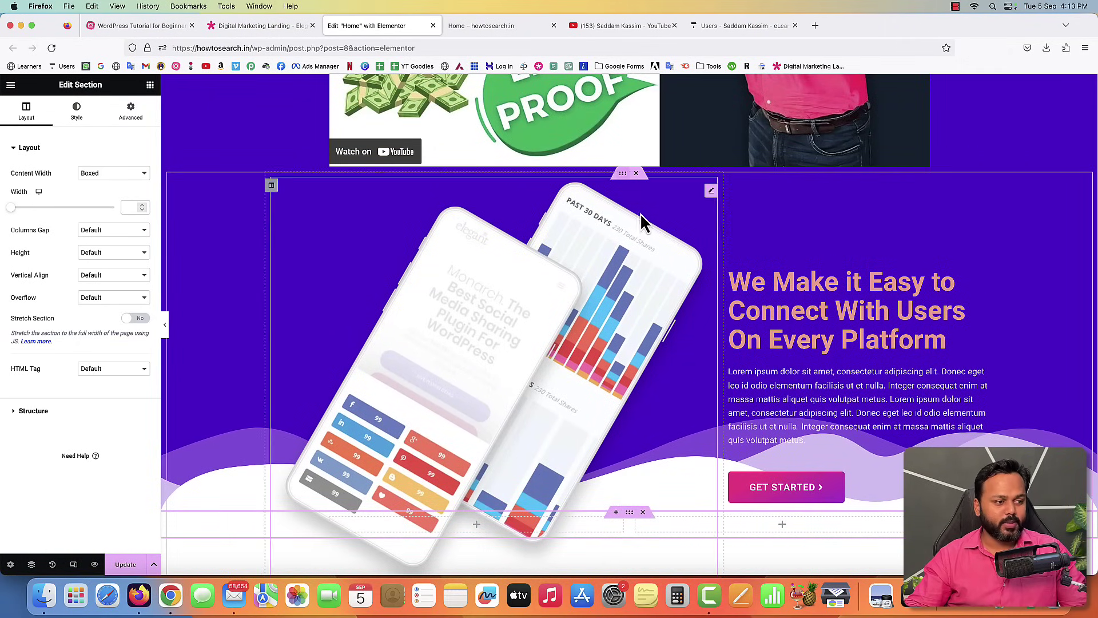
scroll(629, 275, down, 5)
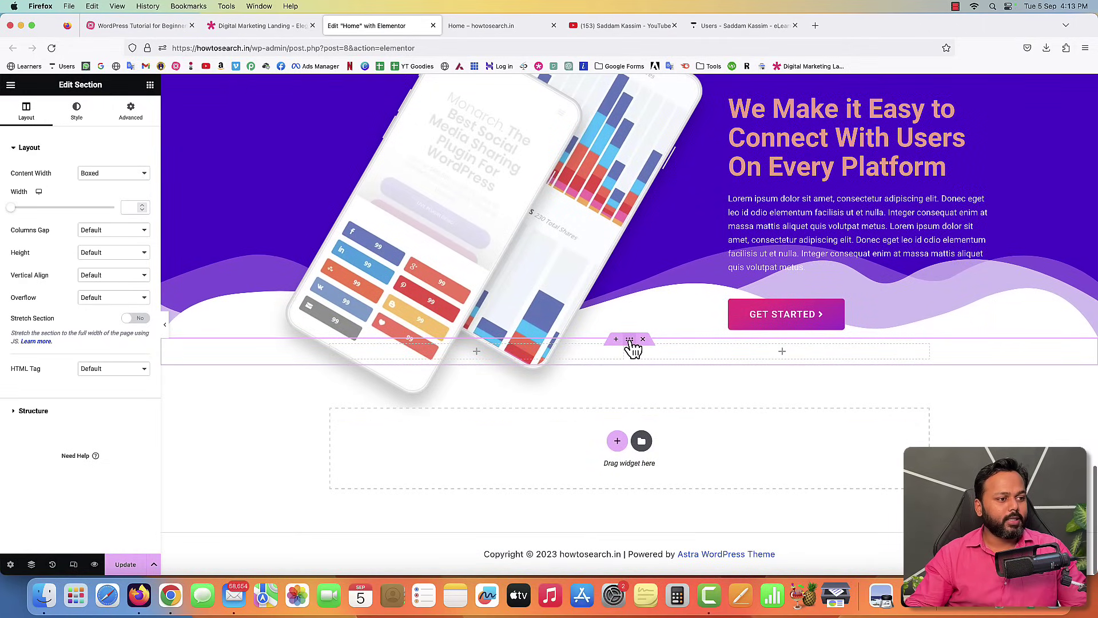
click(133, 114)
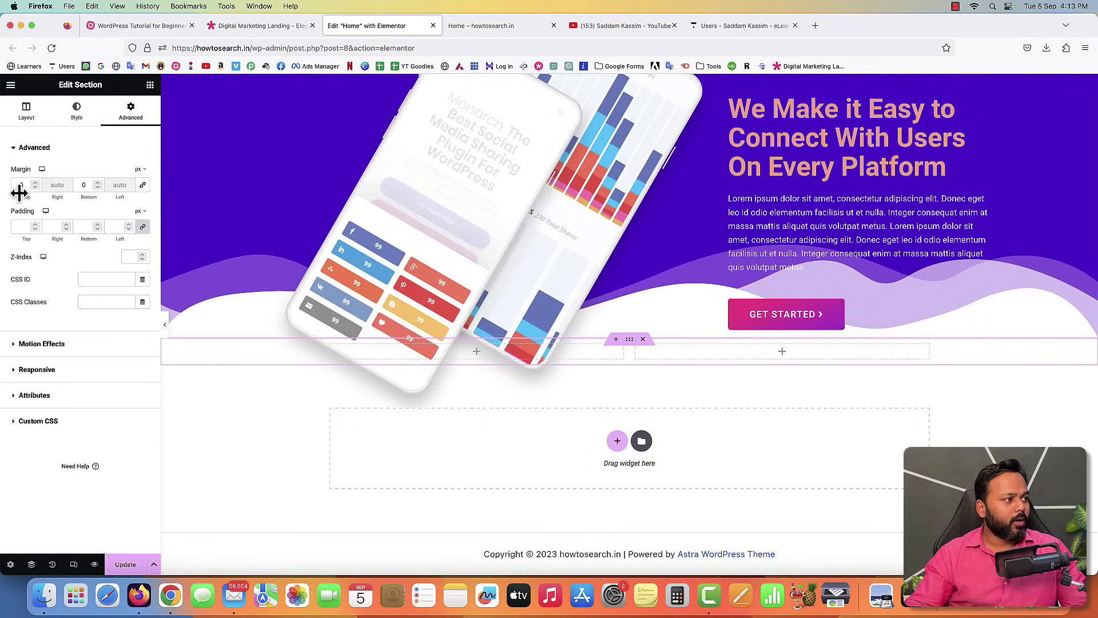
text(9)
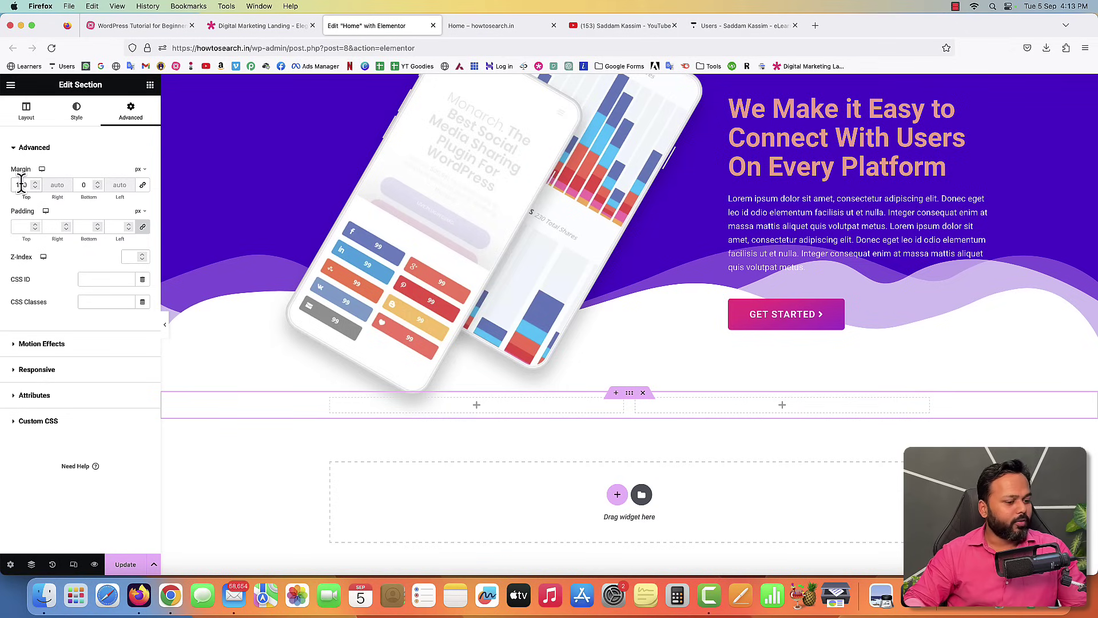
double_click(21, 184)
text(150)
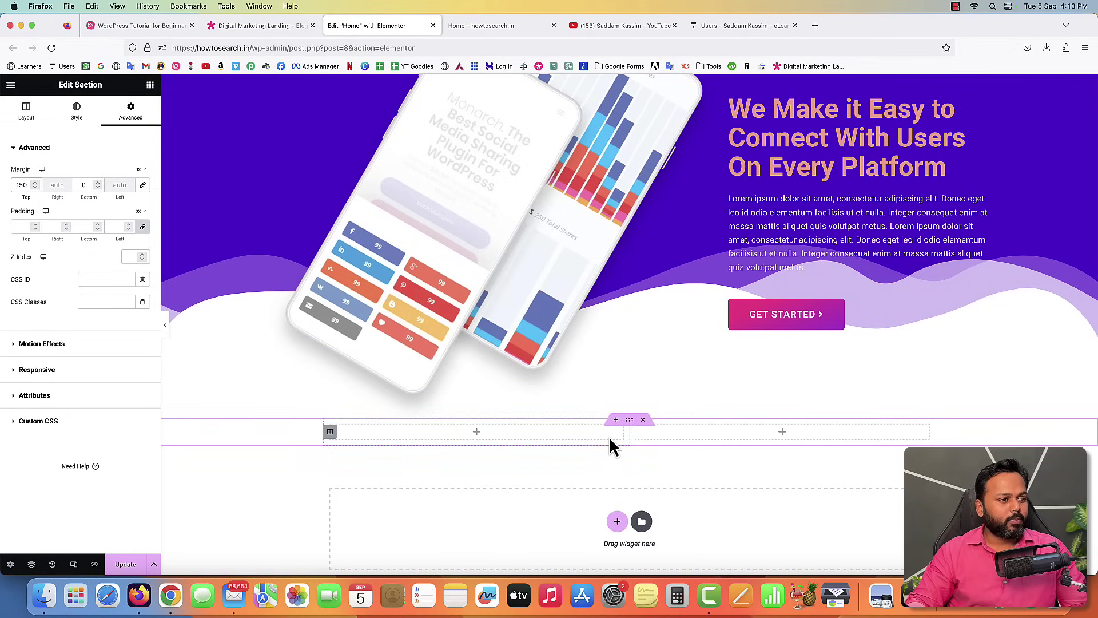
- Place an Image widget in the section's right column
scroll(621, 434, down, 3)
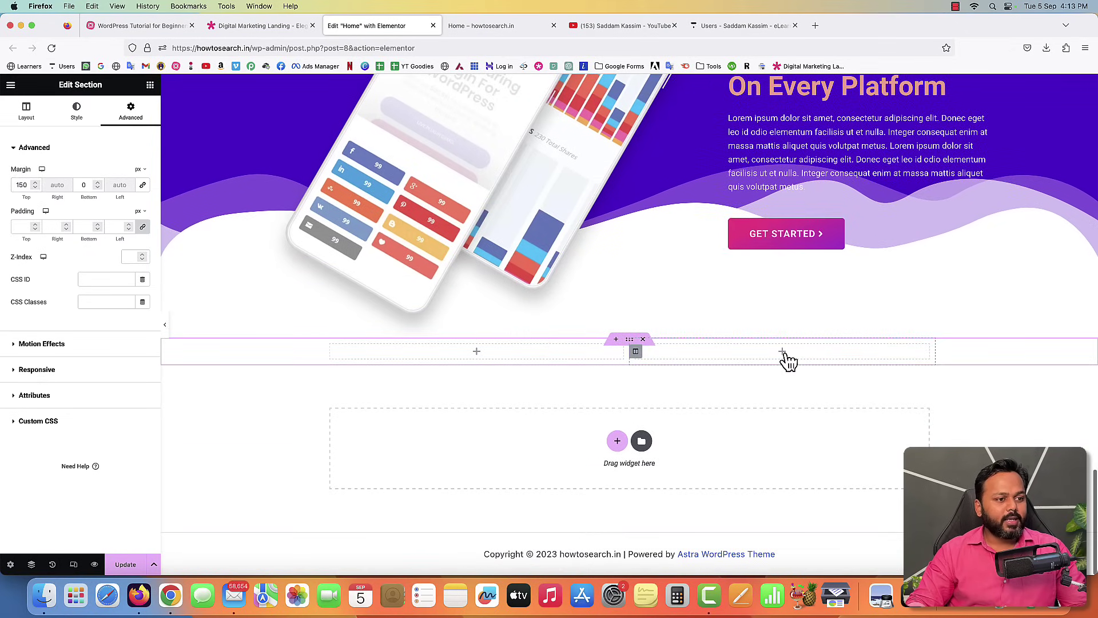
click(784, 358)
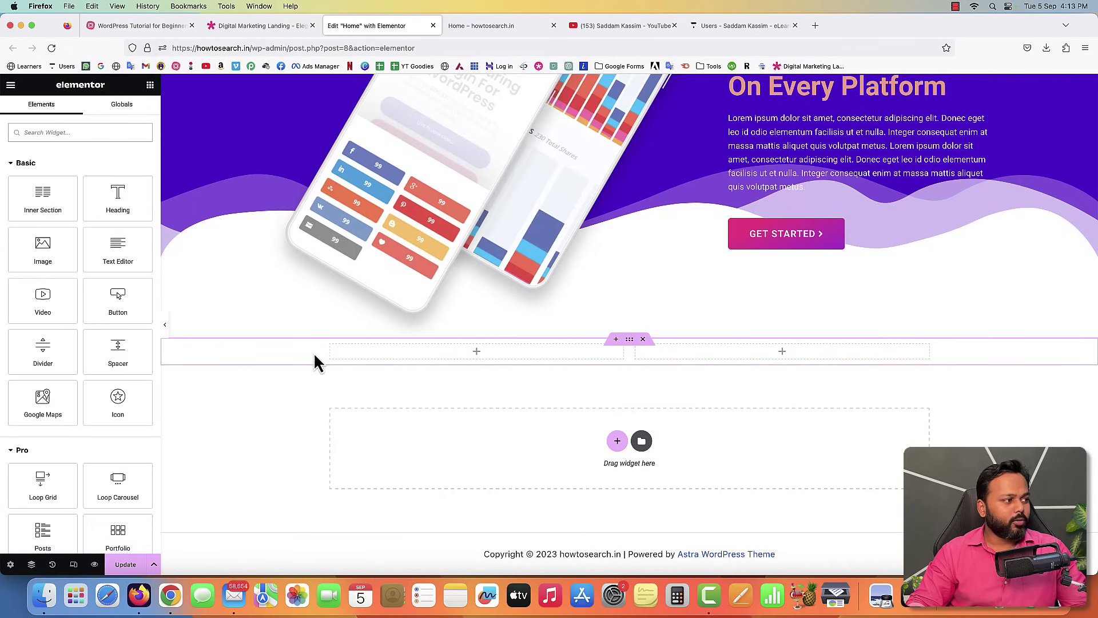
drag(49, 258, 755, 359)
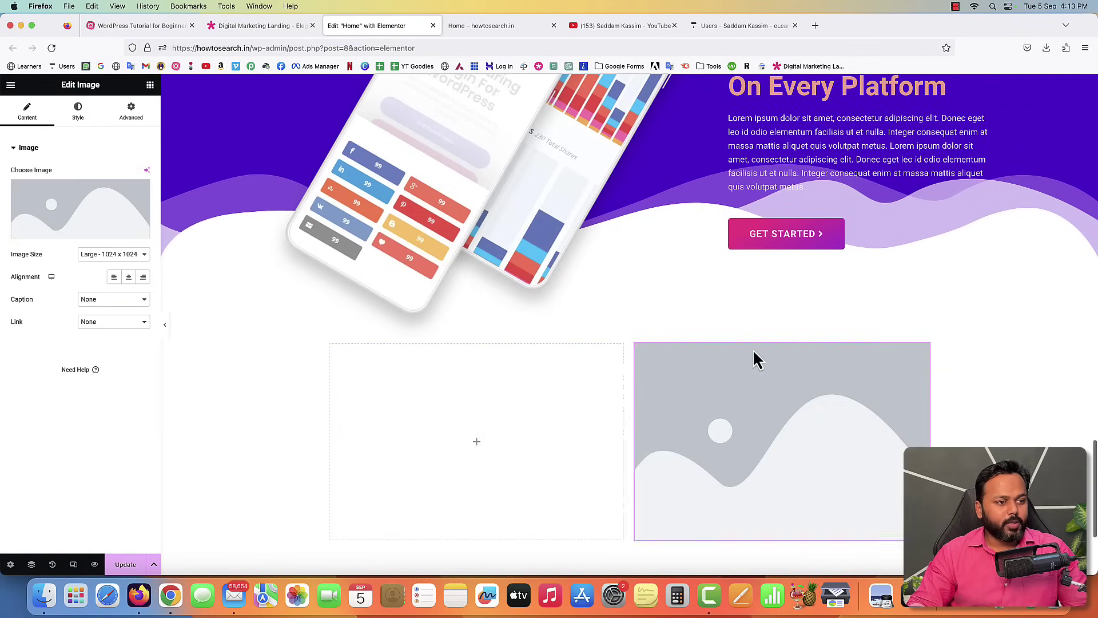
- Upload laptop-clouds-copy.png into the image widget, then switch back to the Elegant Themes demo
click(71, 233)
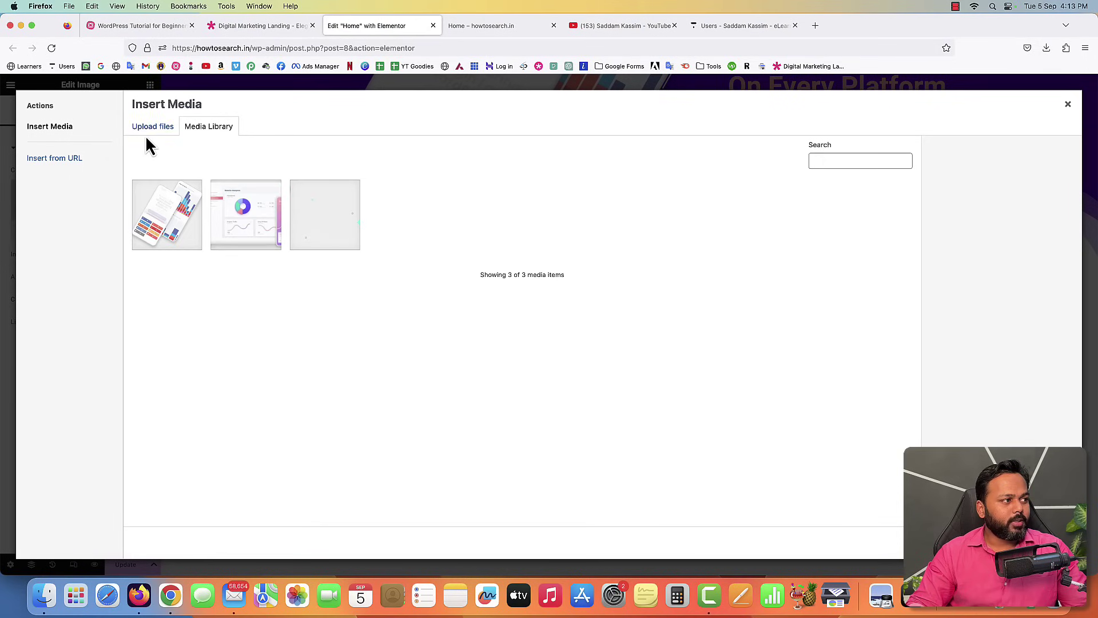
click(148, 135)
click(605, 314)
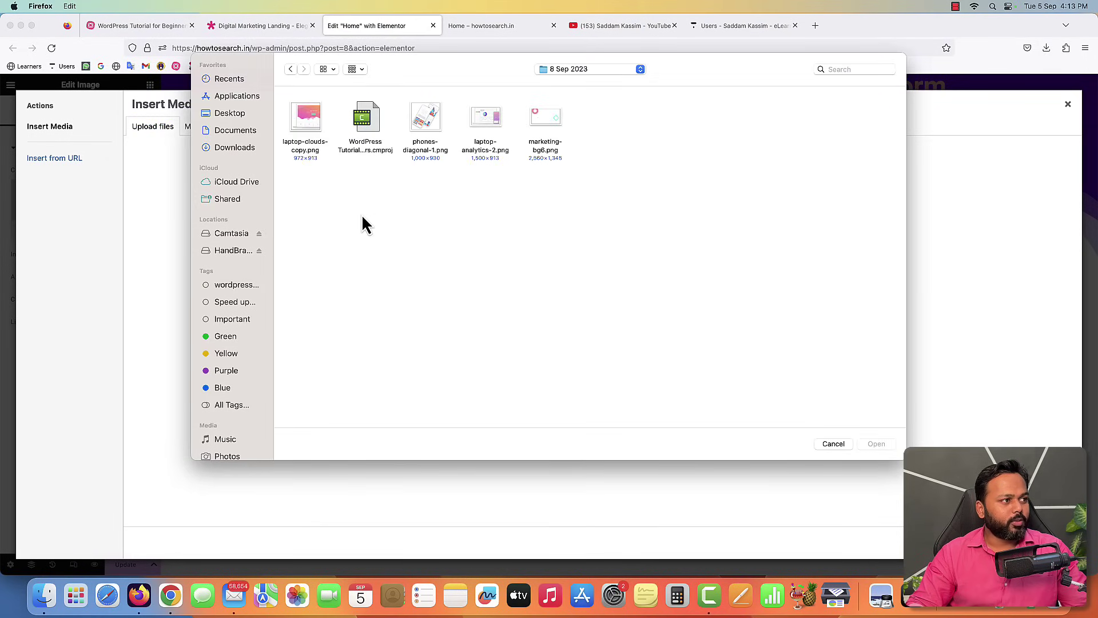
double_click(372, 133)
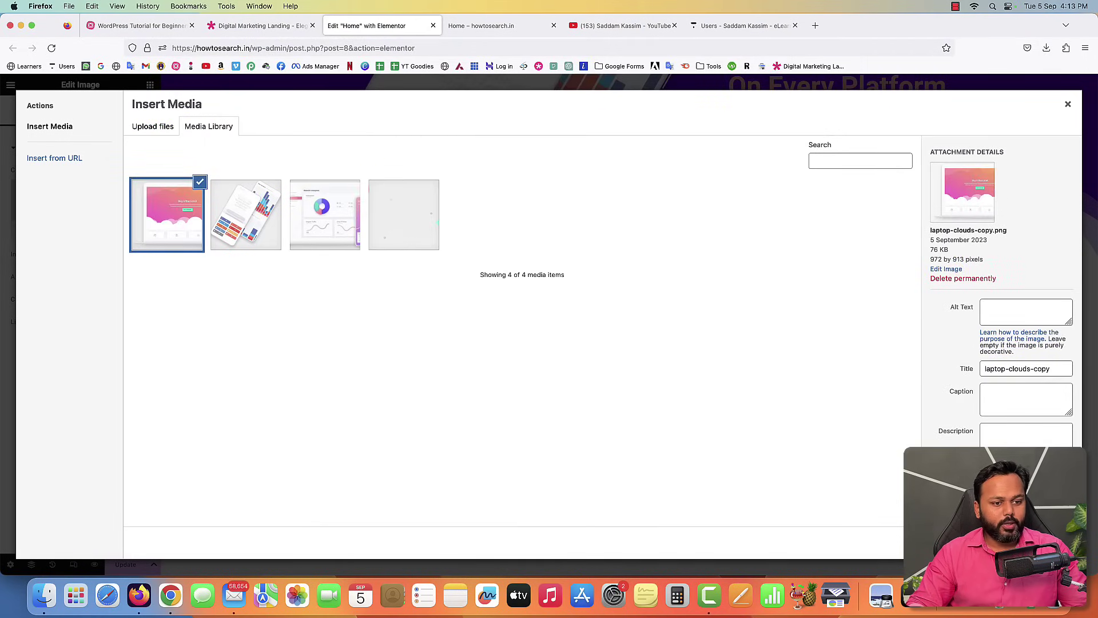
click(1039, 542)
scroll(715, 460, down, 4)
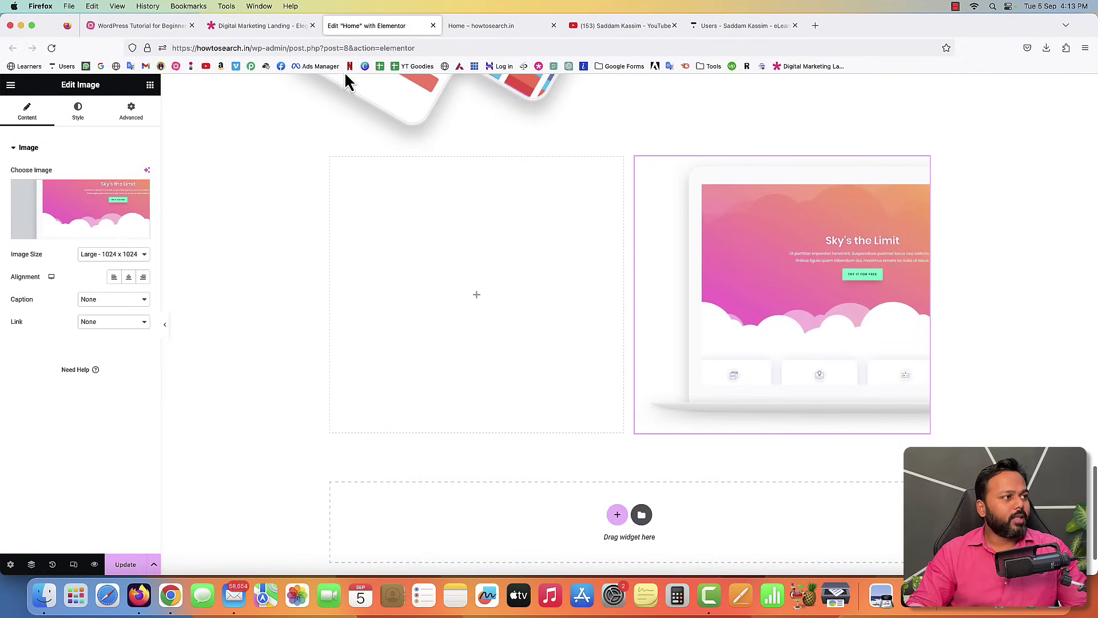
click(259, 26)
- Copy the 'We'll Show You How It's Done' heading into the empty left column
drag(106, 201, 241, 204)
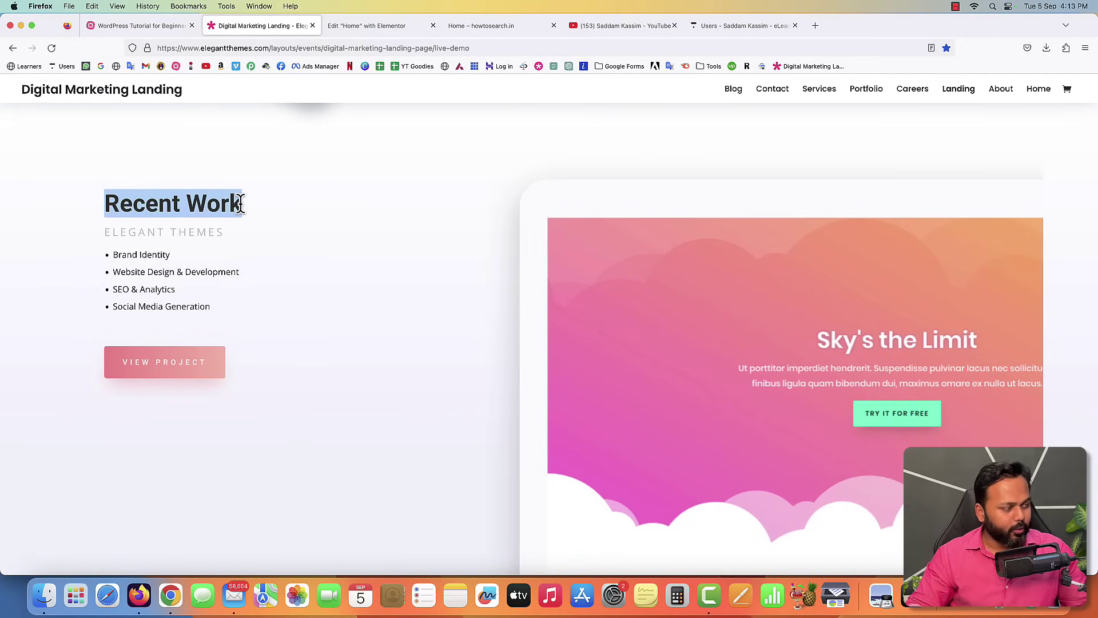
click(401, 26)
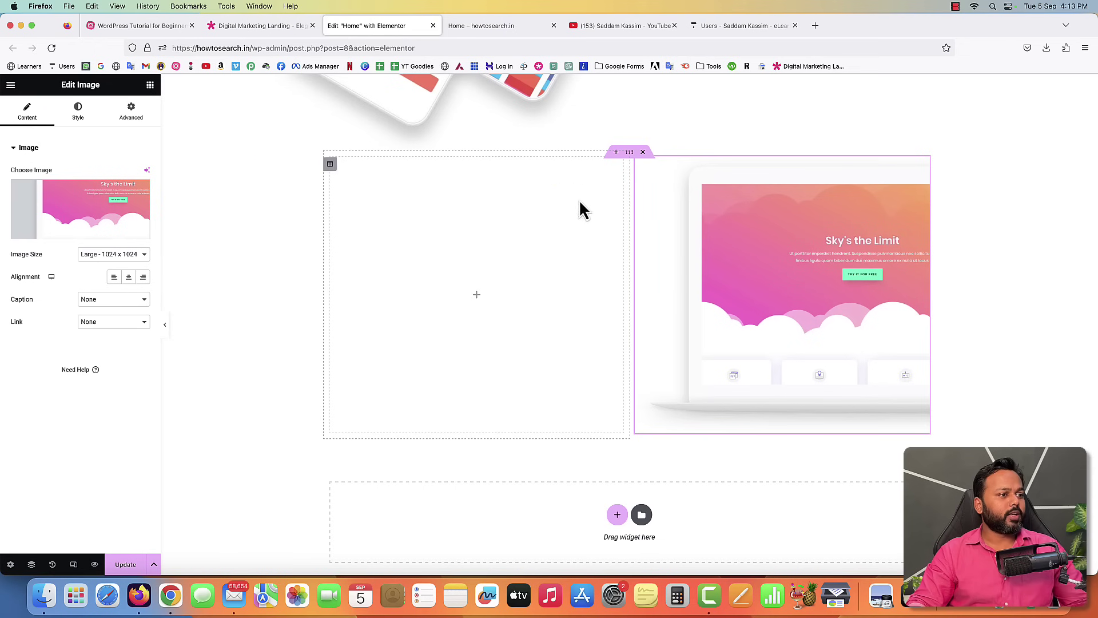
scroll(618, 230, up, 6)
scroll(793, 191, up, 10)
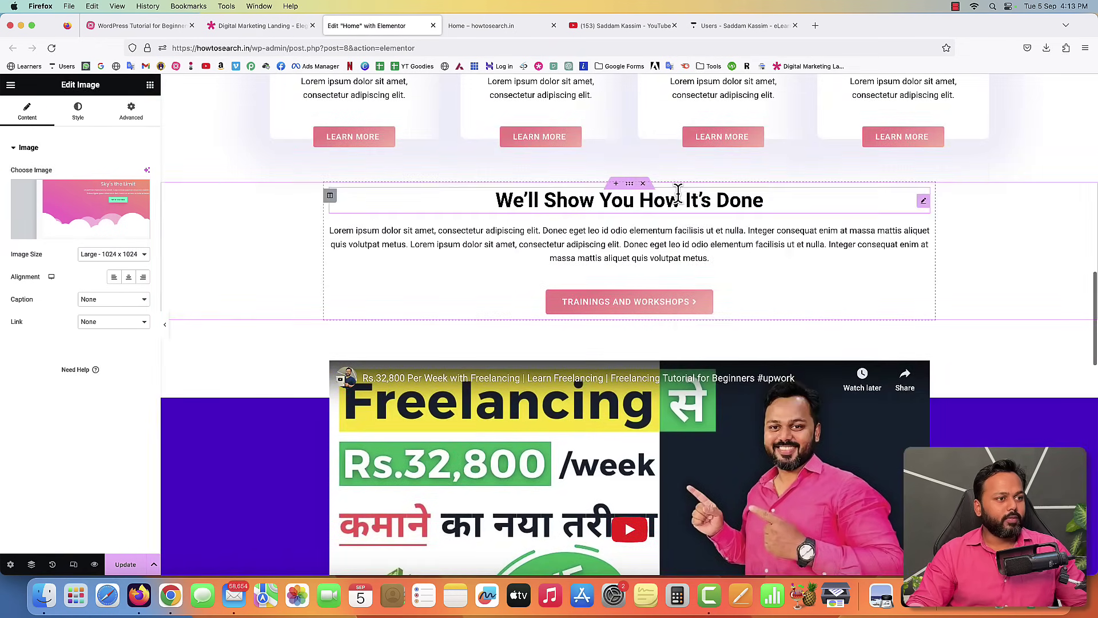
right_click(678, 193)
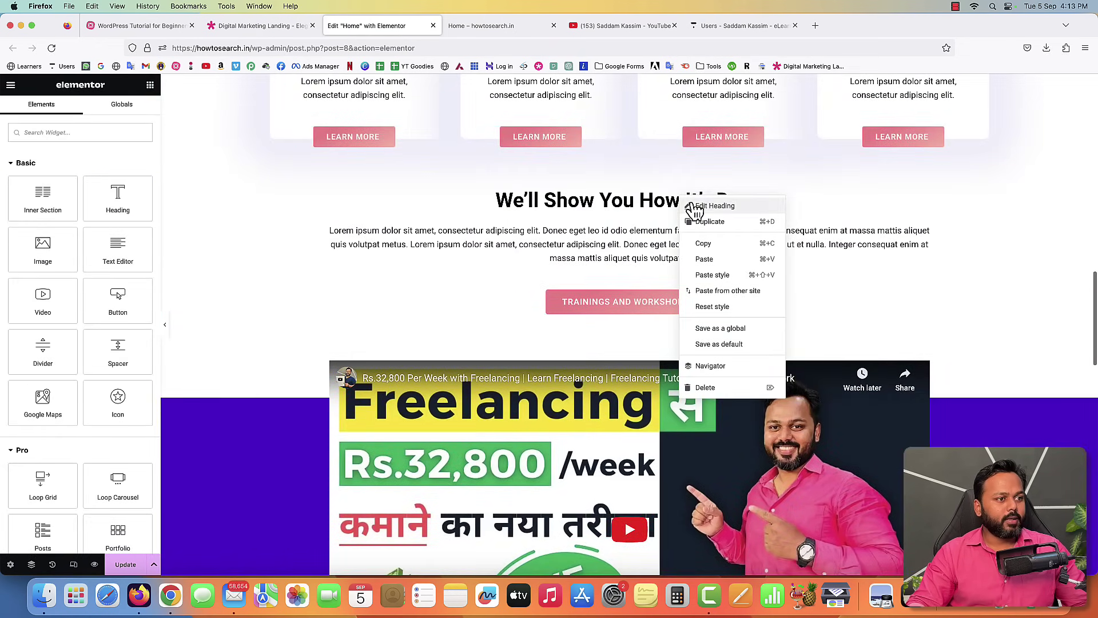
click(709, 240)
scroll(709, 240, down, 20)
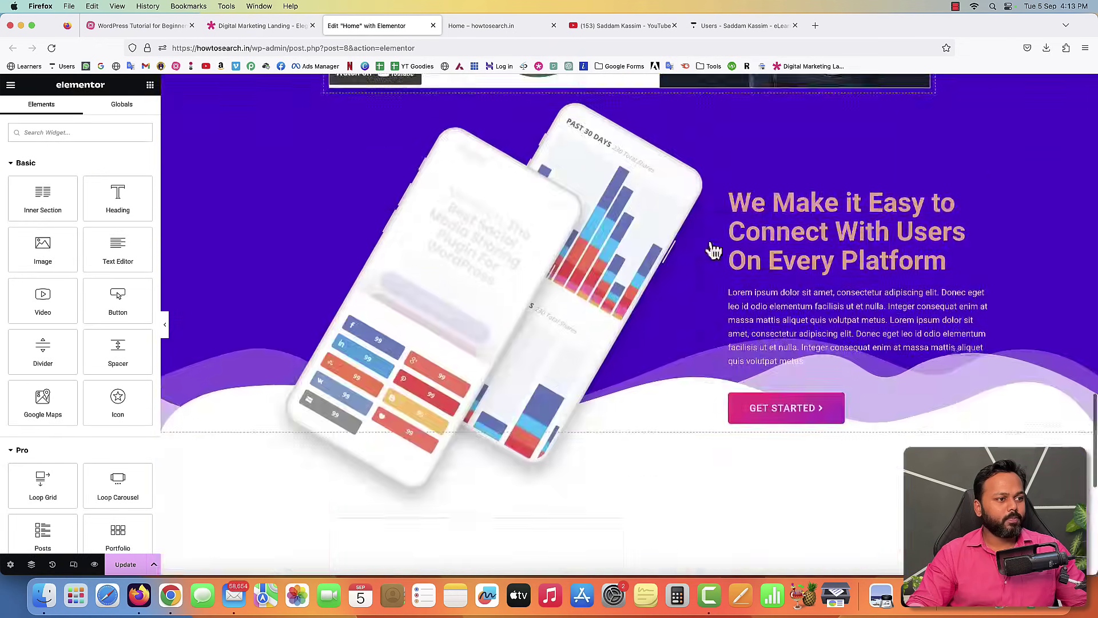
right_click(468, 188)
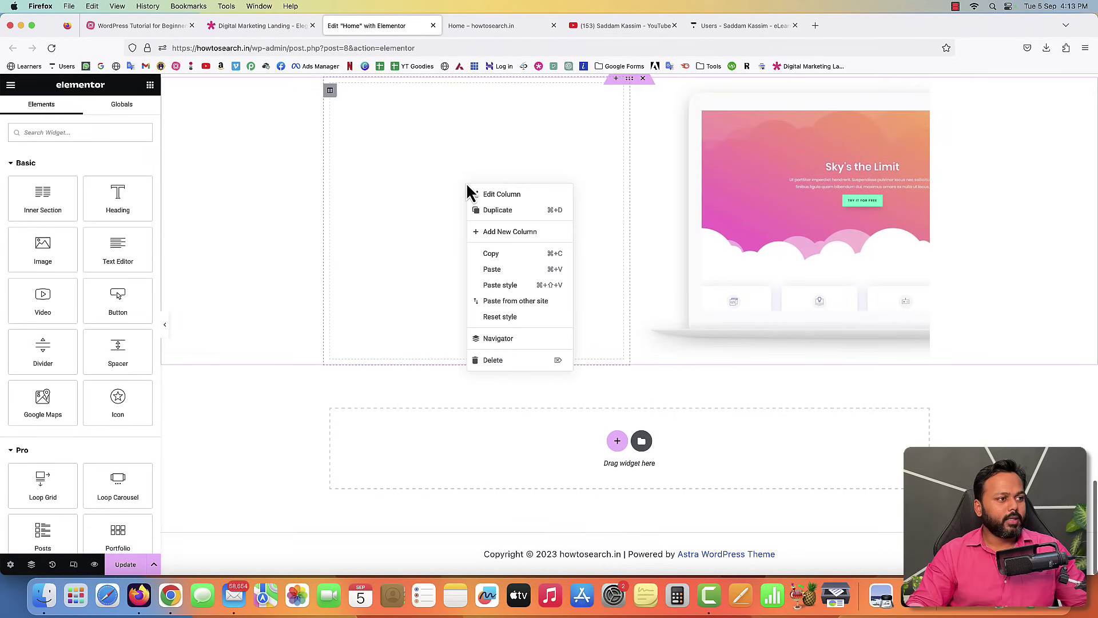
click(493, 269)
- Paste a copy of the Lorem ipsum paragraph block into the left column
scroll(591, 232, up, 10)
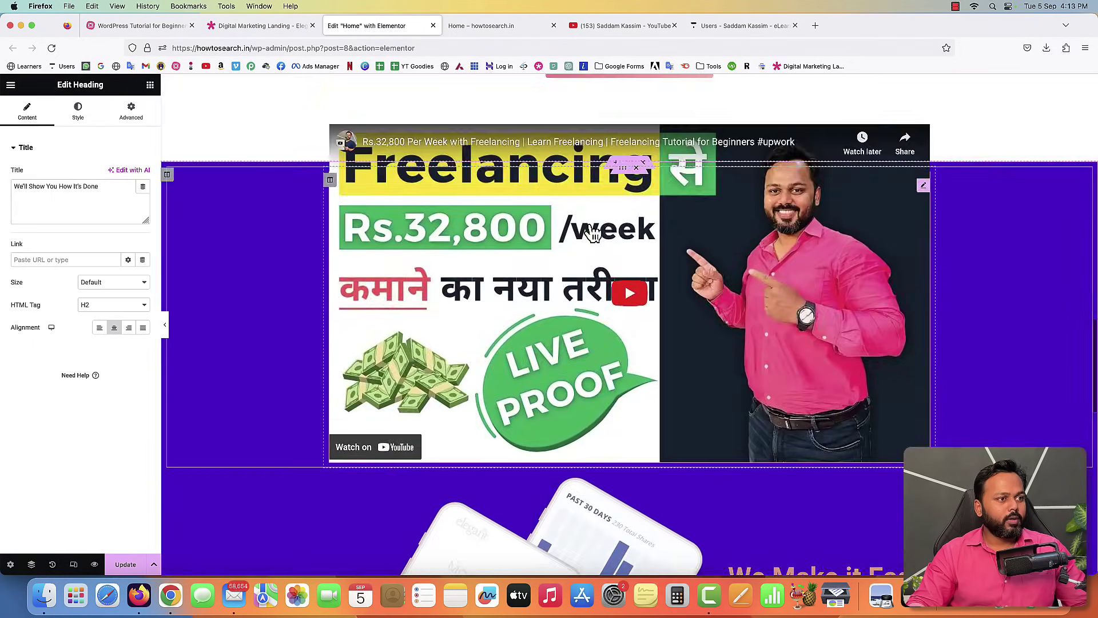
right_click(523, 279)
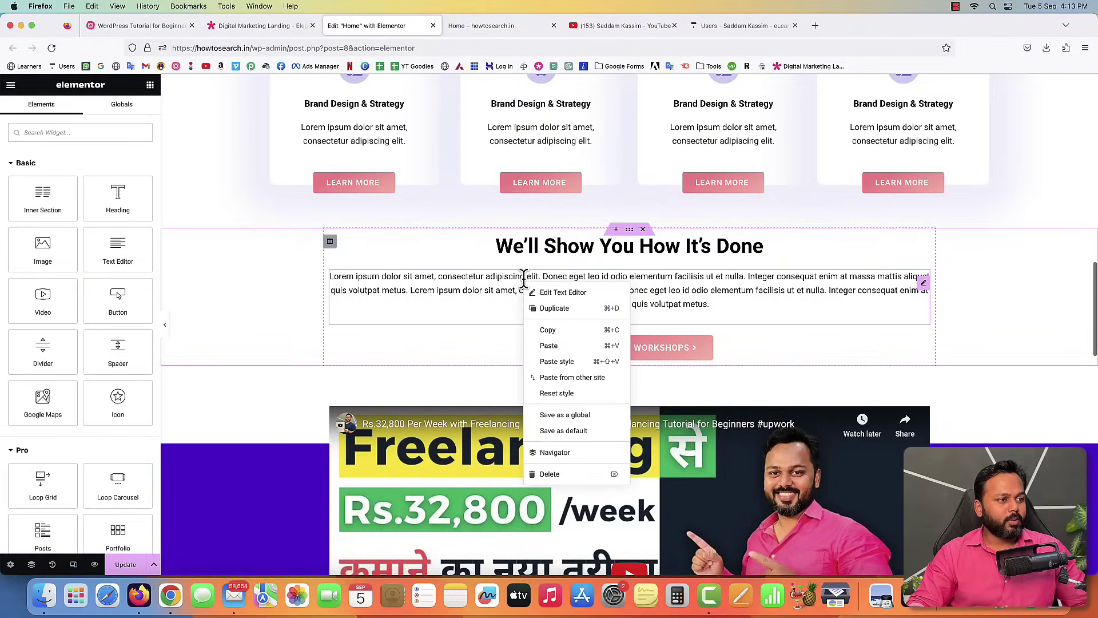
click(559, 331)
scroll(555, 334, down, 10)
scroll(555, 340, down, 5)
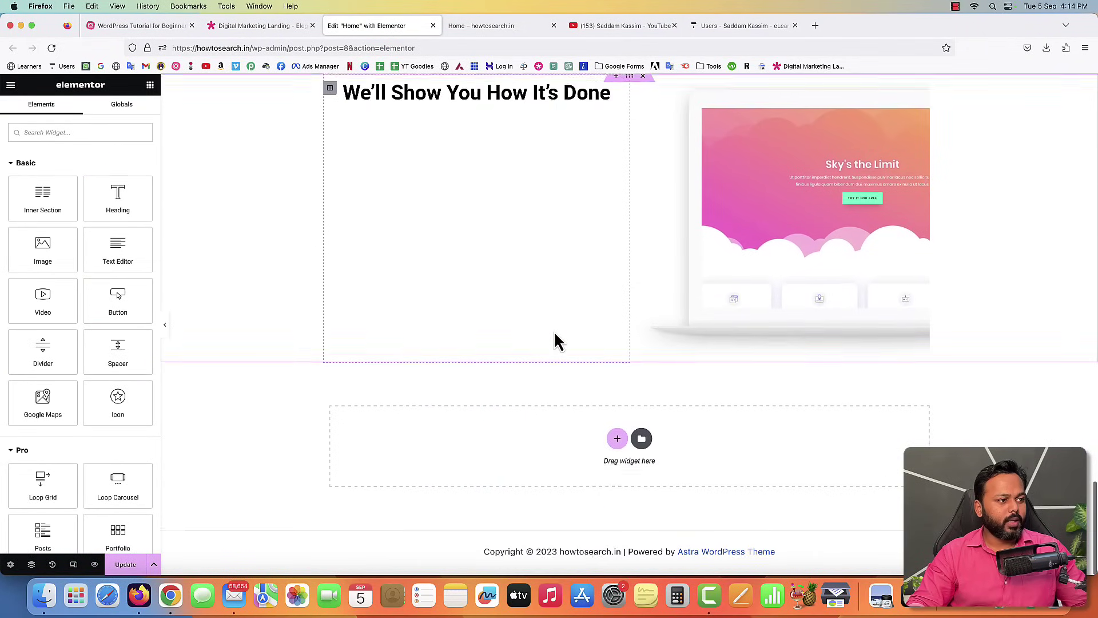
right_click(476, 213)
click(501, 295)
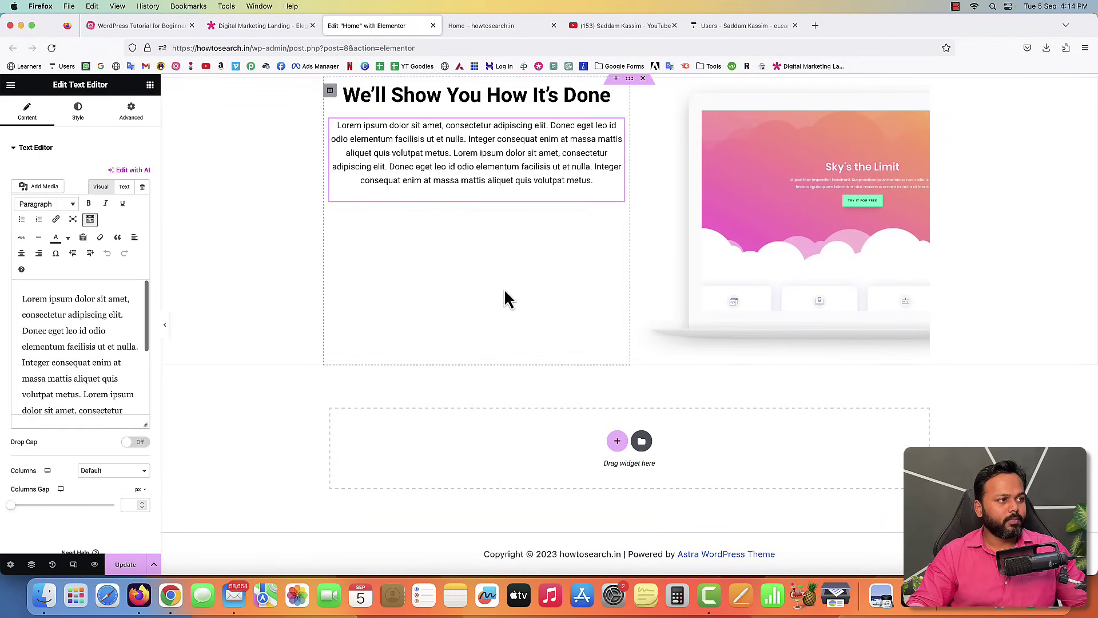
- Paste a copy of the GET STARTED button into the left column
scroll(490, 201, up, 5)
scroll(491, 201, up, 3)
scroll(794, 343, down, 4)
right_click(758, 228)
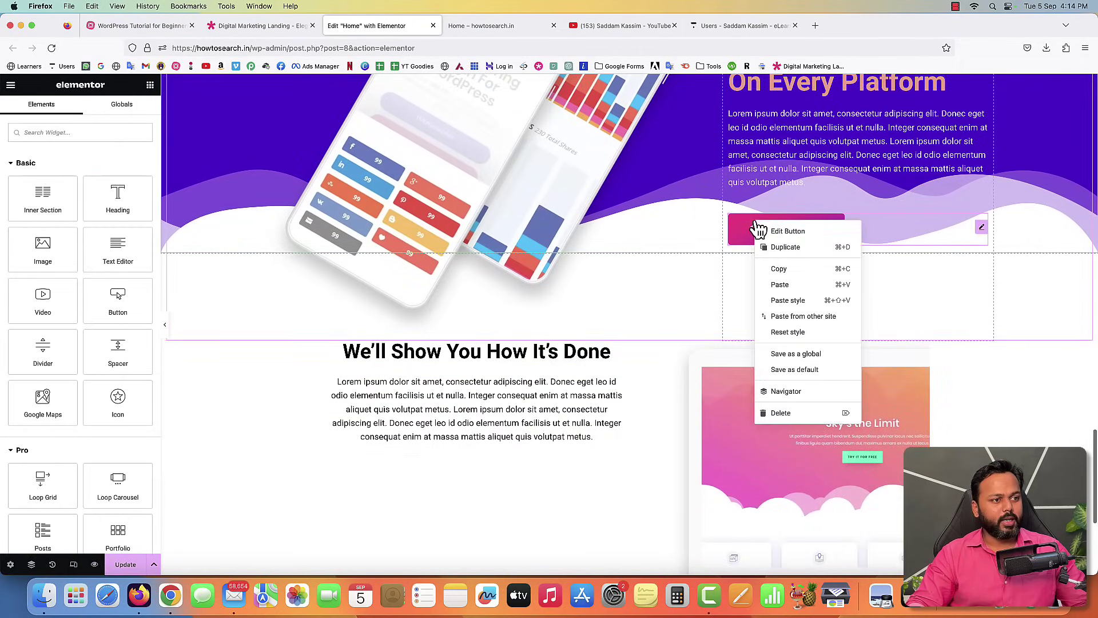
click(783, 270)
scroll(782, 270, down, 2)
right_click(460, 395)
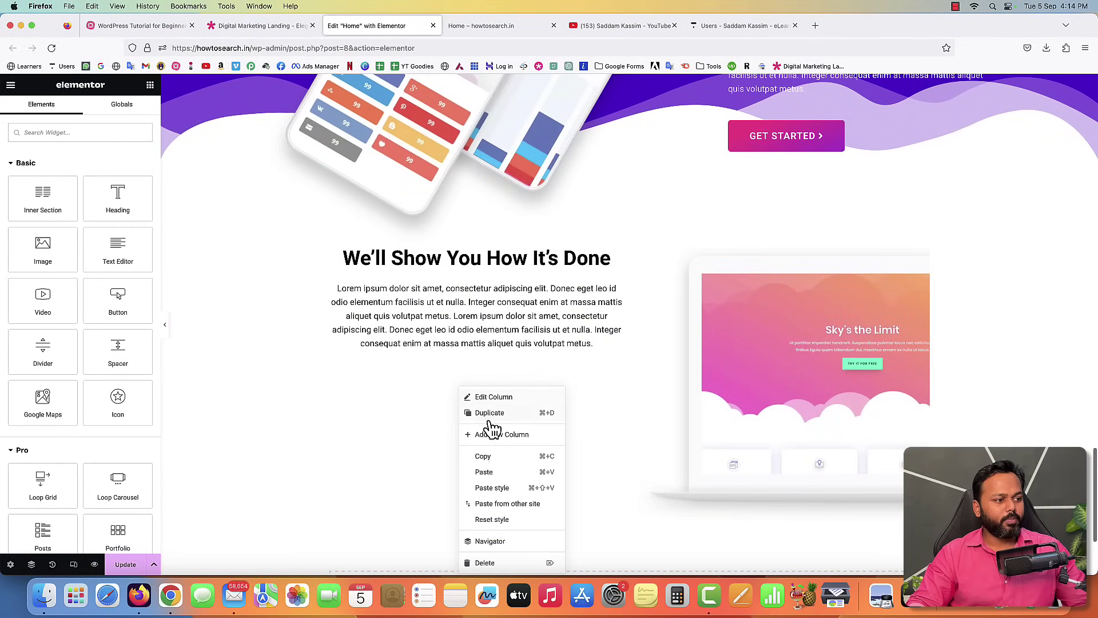
click(492, 473)
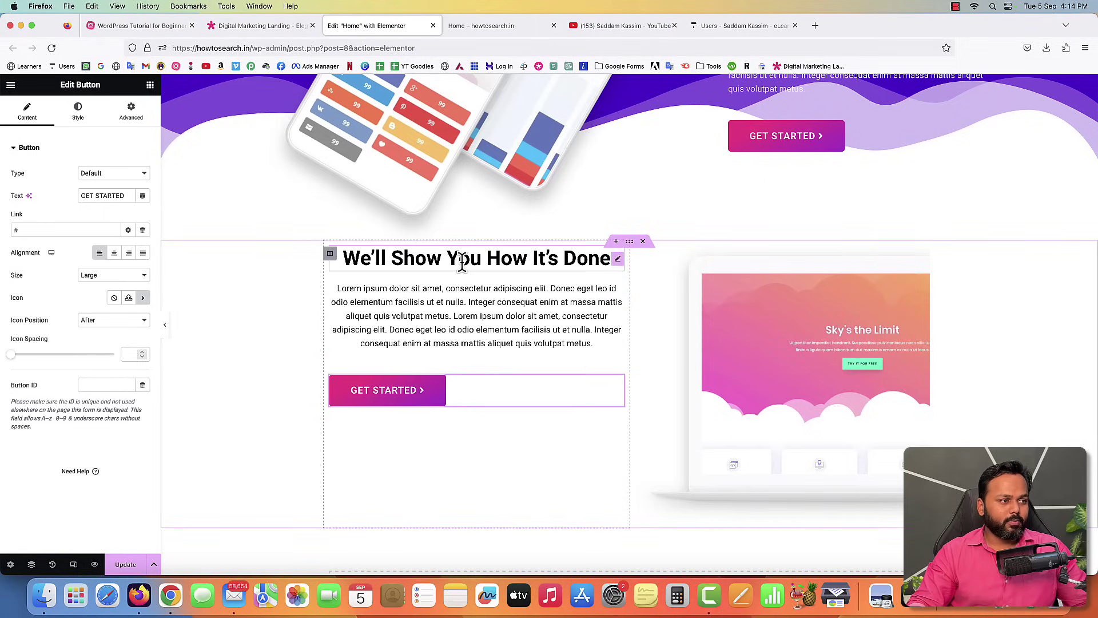
- Change the copied heading's title to 'Recent Work' and left-align it
key(ctrl+shift+Tab)
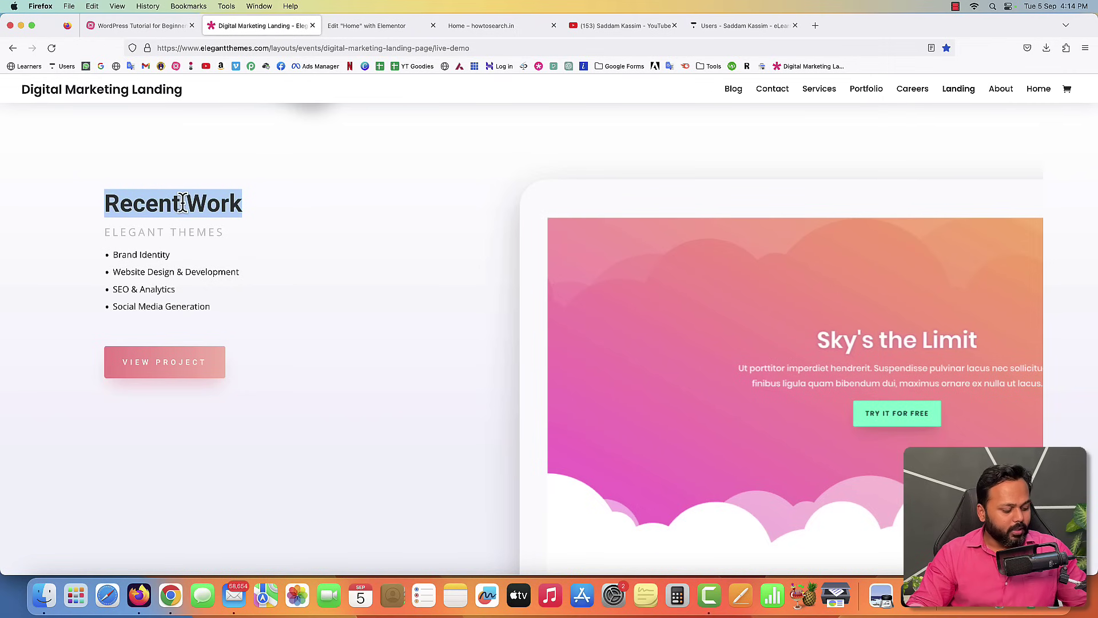
click(351, 26)
click(331, 247)
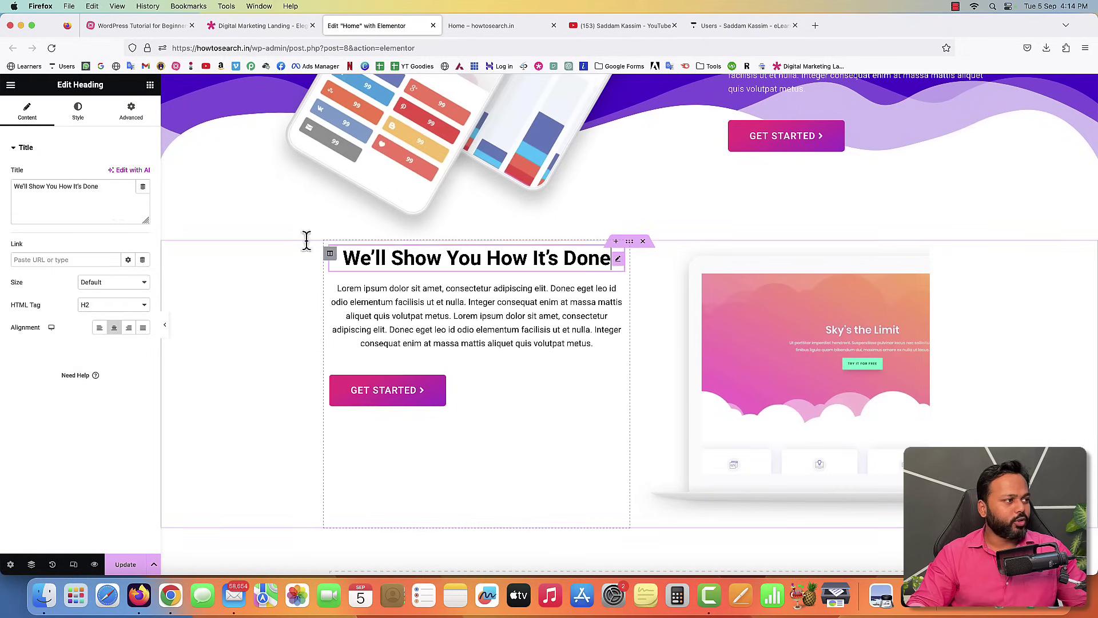
click(45, 200)
key(super+a)
key(super+v)
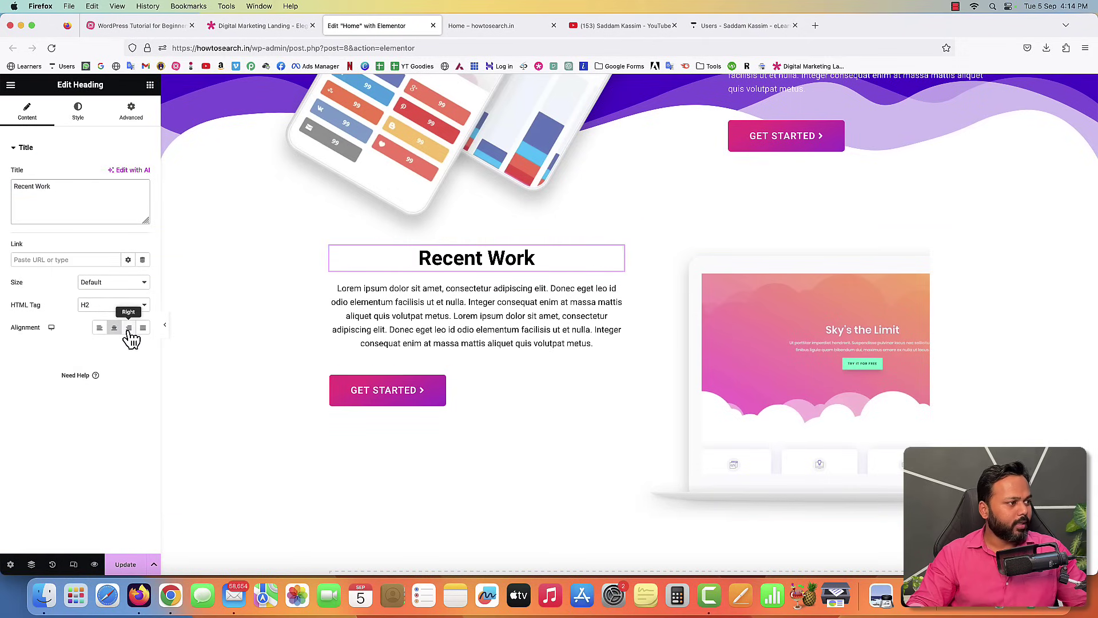
click(101, 330)
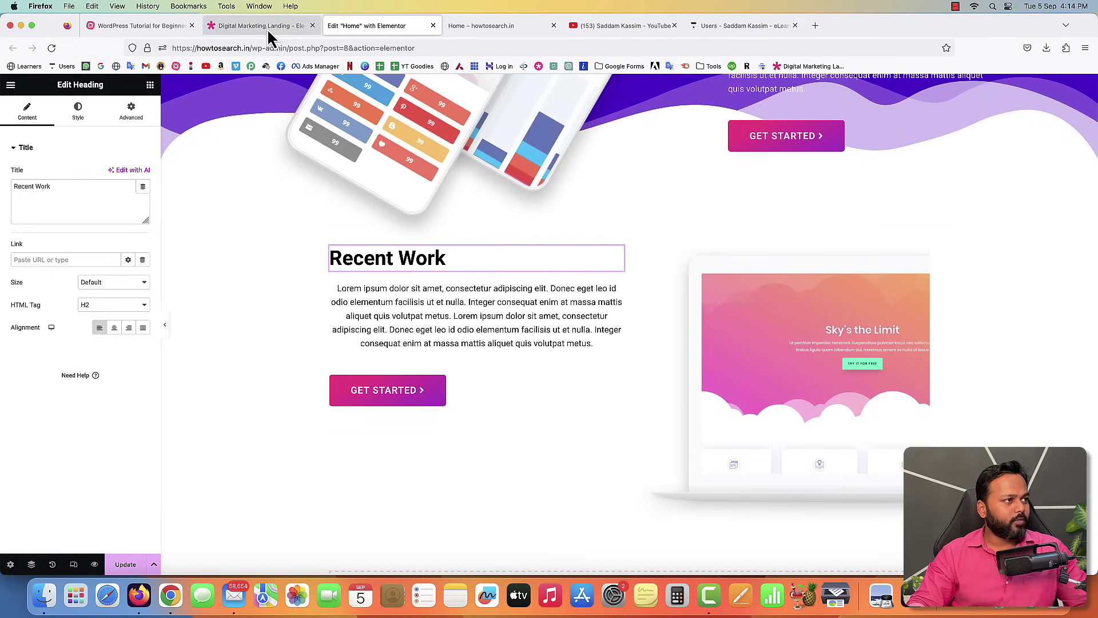
- Delete the Lorem ipsum paragraph beneath the Recent Work heading
click(263, 26)
drag(105, 232, 204, 231)
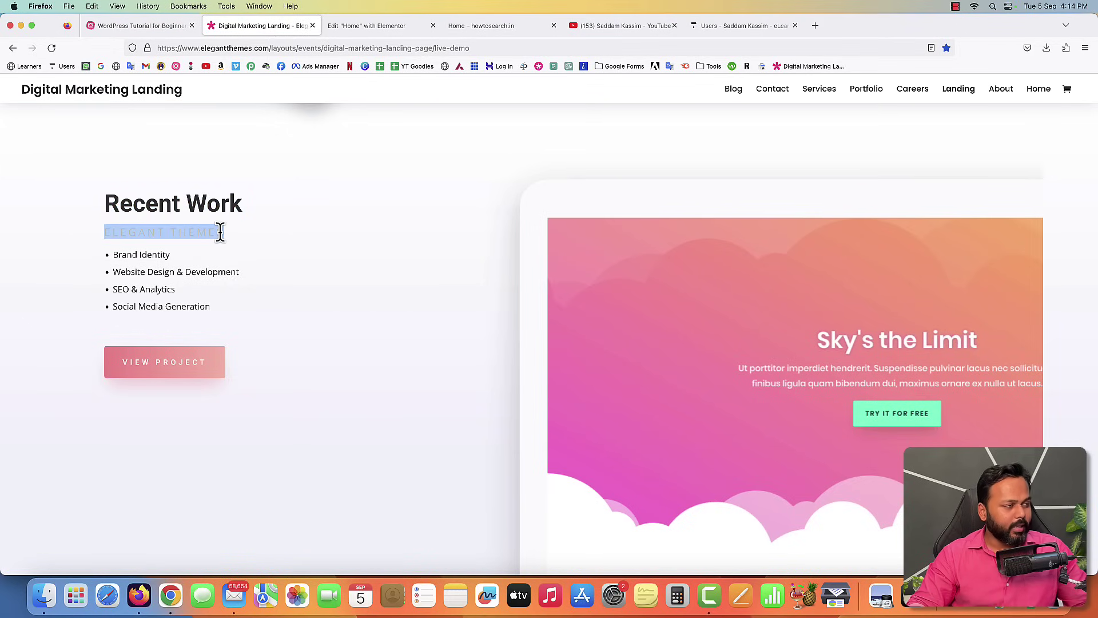
click(362, 26)
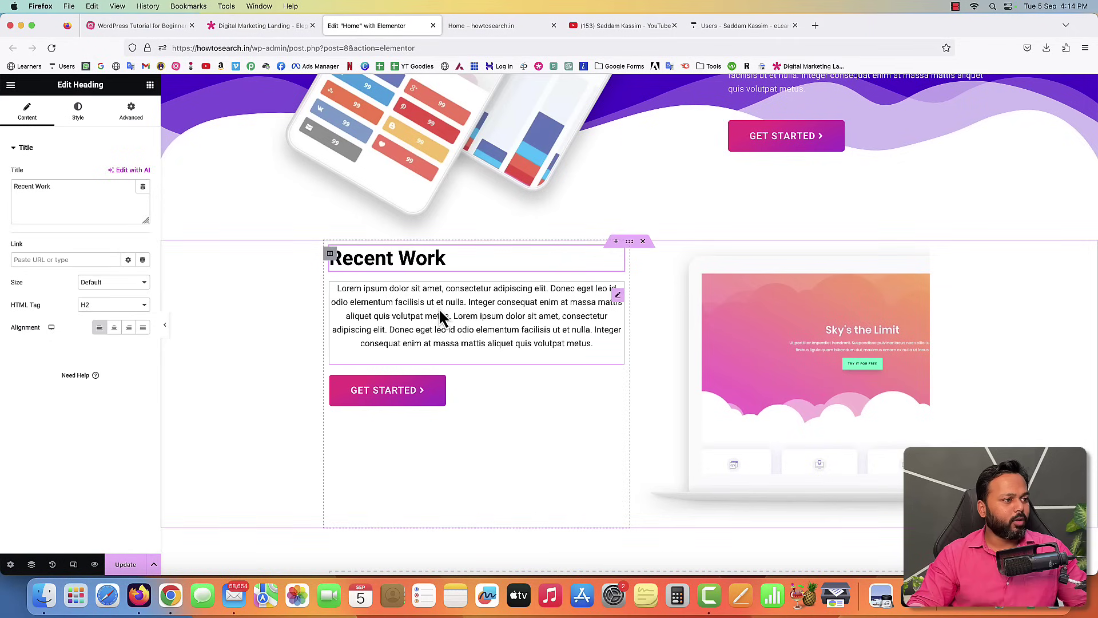
right_click(436, 304)
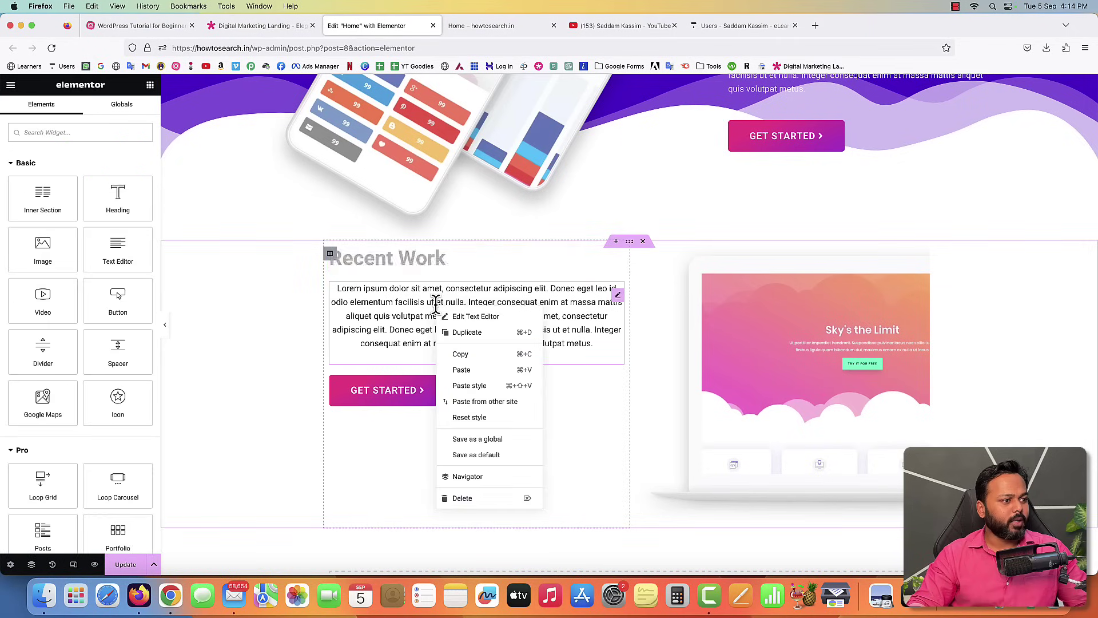
click(458, 498)
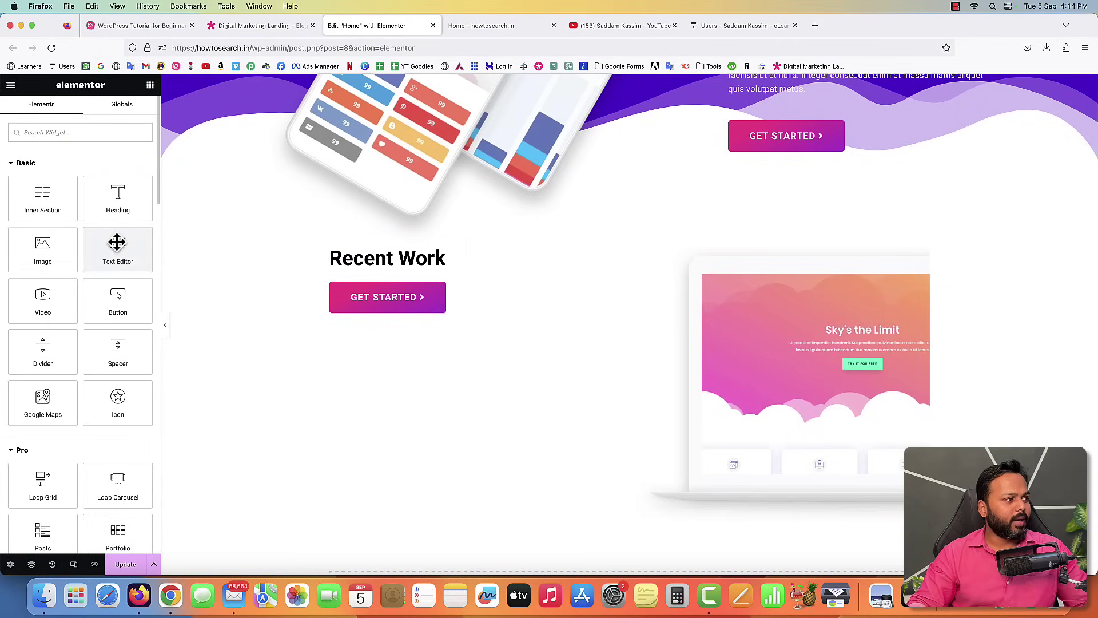
- Duplicate the Recent Work heading and retitle the copy 'Elegant Themes'
right_click(387, 263)
click(411, 286)
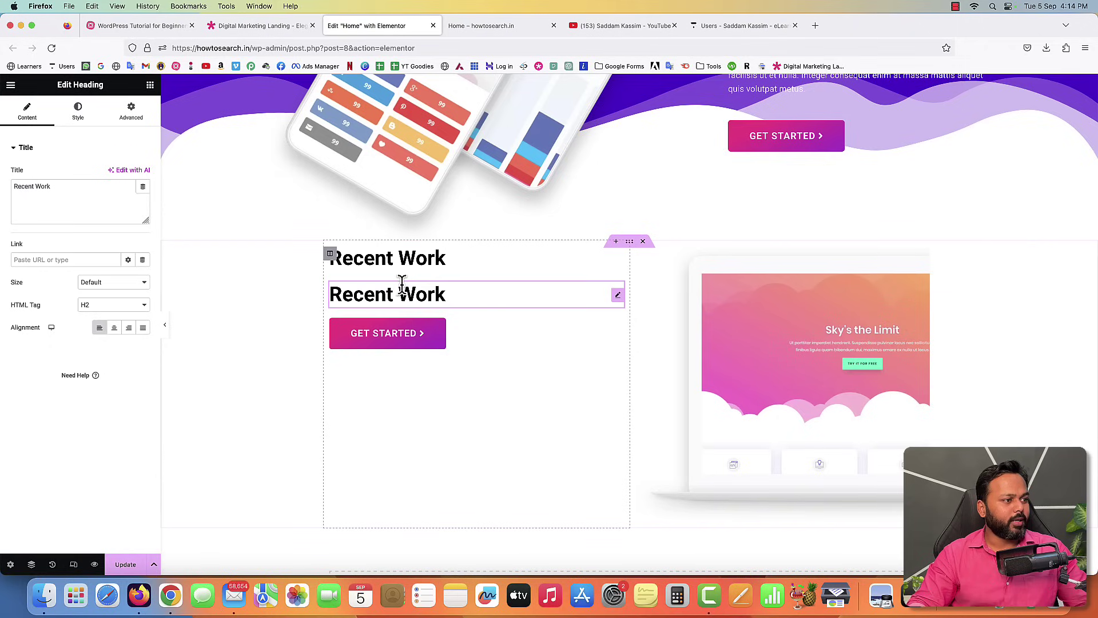
click(100, 197)
key(super+a)
key(super+v)
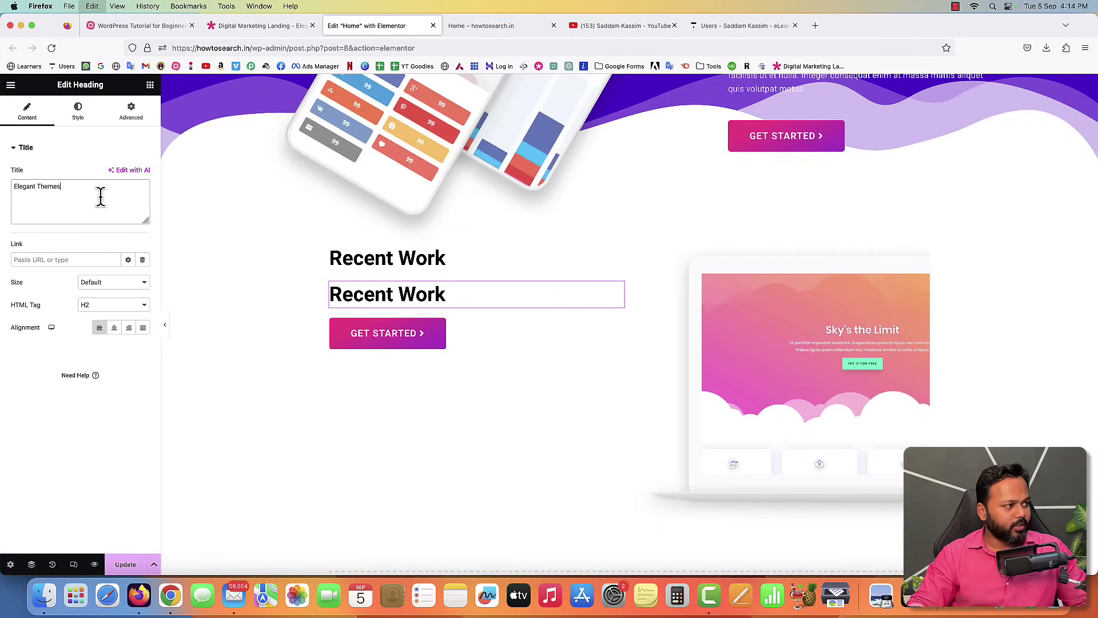
- Style the subheading with grey text, uppercase and 300 (Light) font weight
click(77, 111)
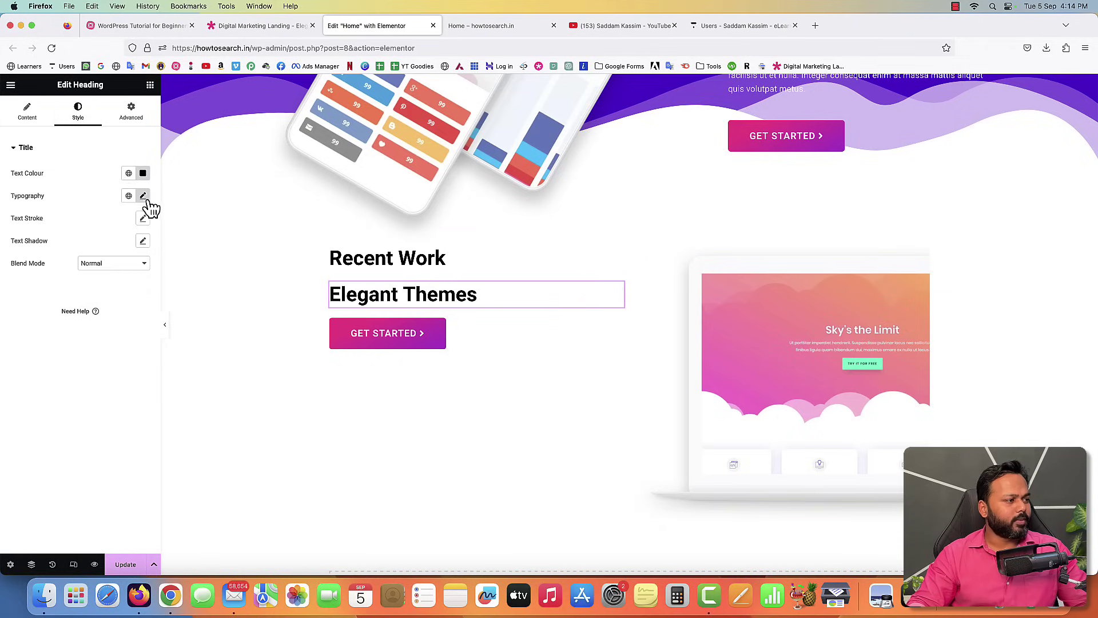
click(143, 174)
drag(110, 255, 77, 243)
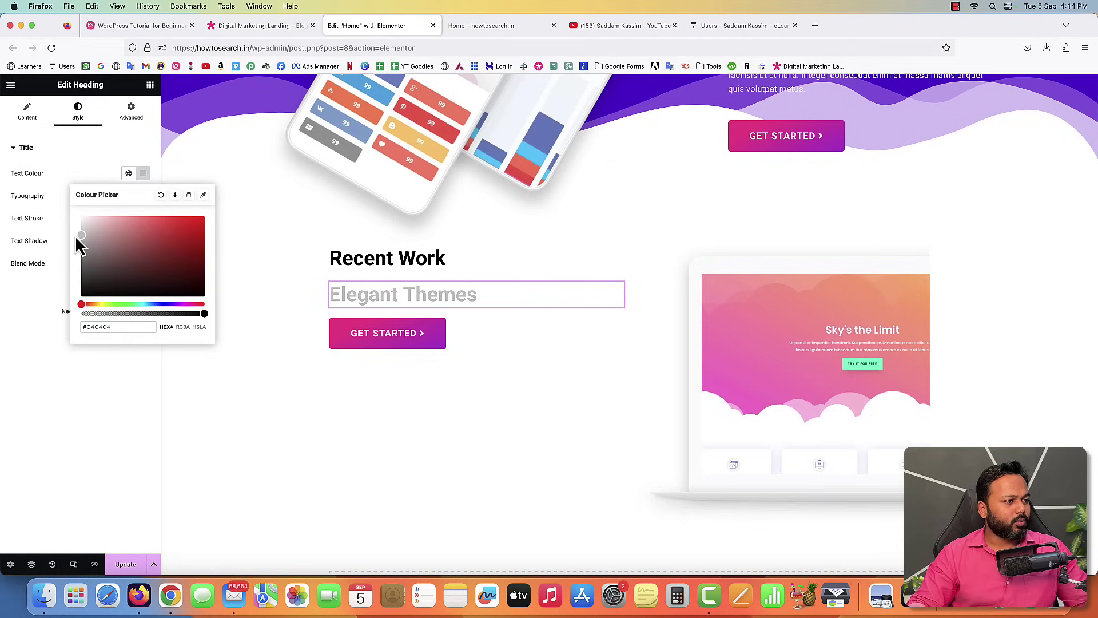
click(72, 182)
click(143, 196)
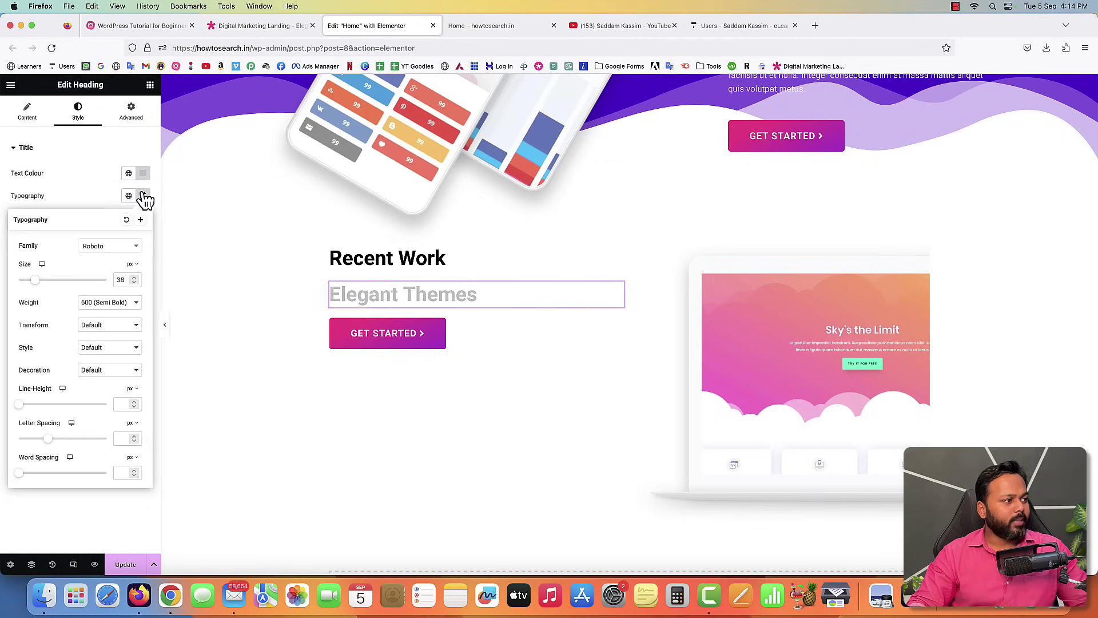
click(97, 329)
click(102, 335)
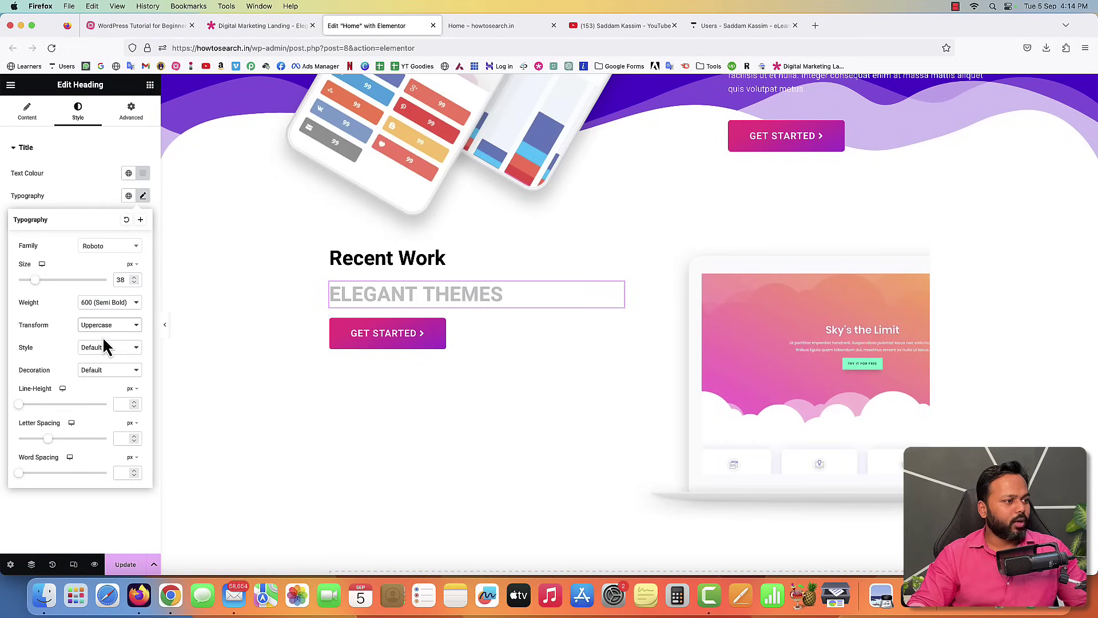
click(104, 300)
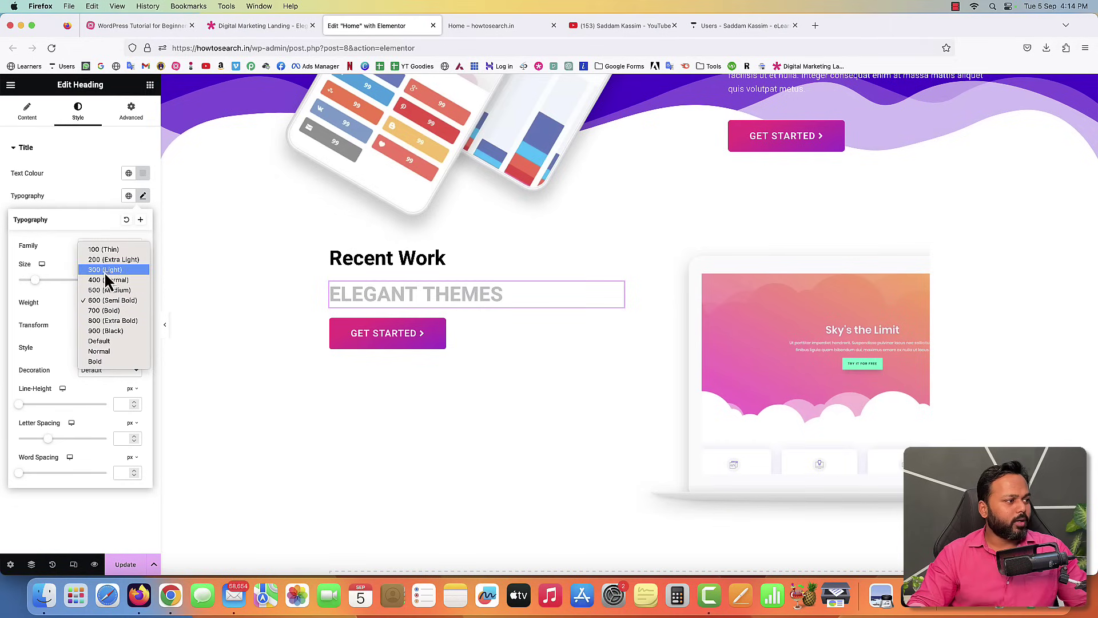
click(105, 270)
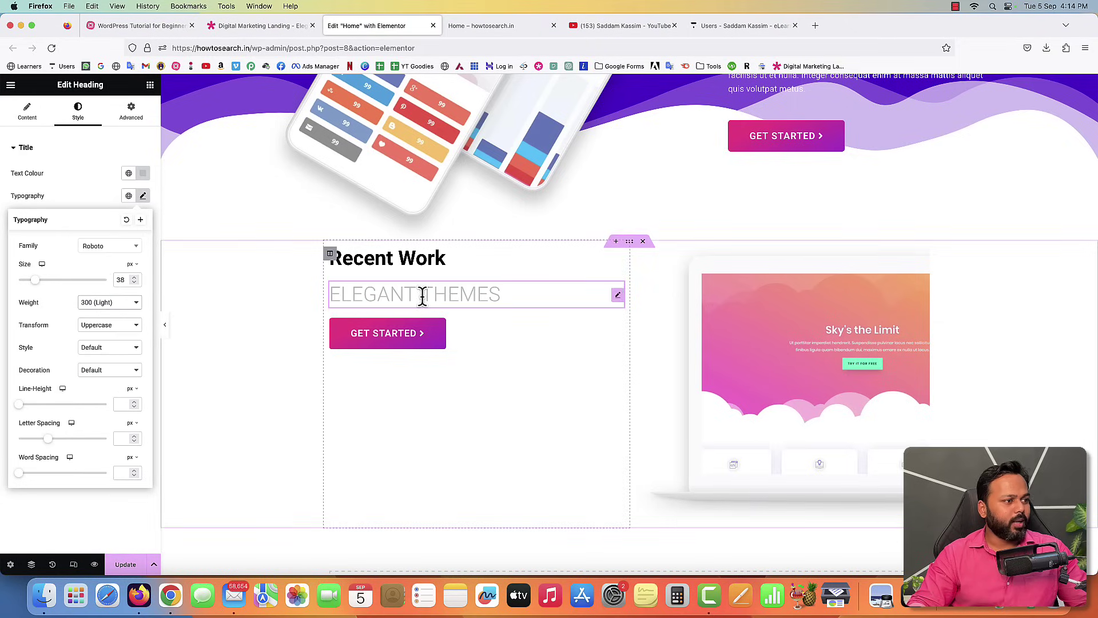
- Give the subheading 4.5 letter spacing and a font size of 20
click(240, 32)
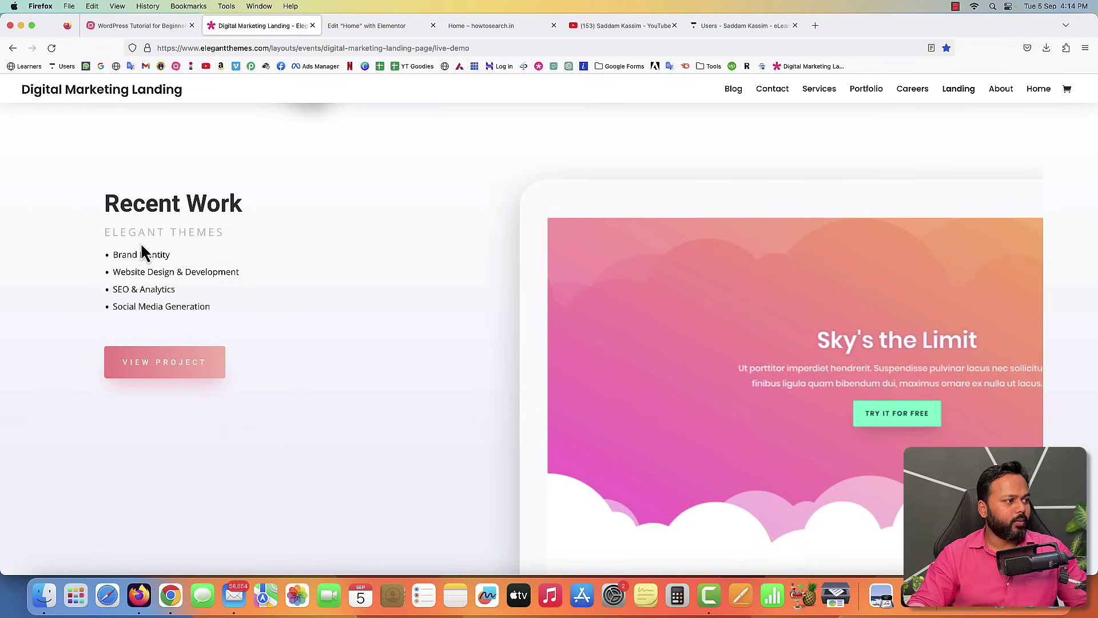
click(385, 27)
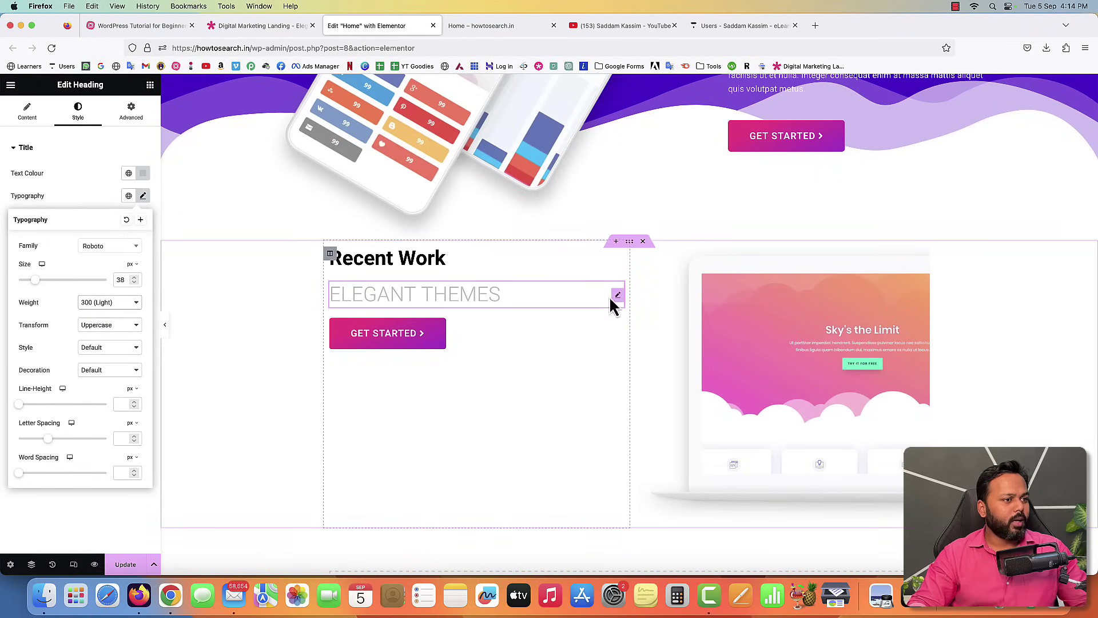
click(617, 301)
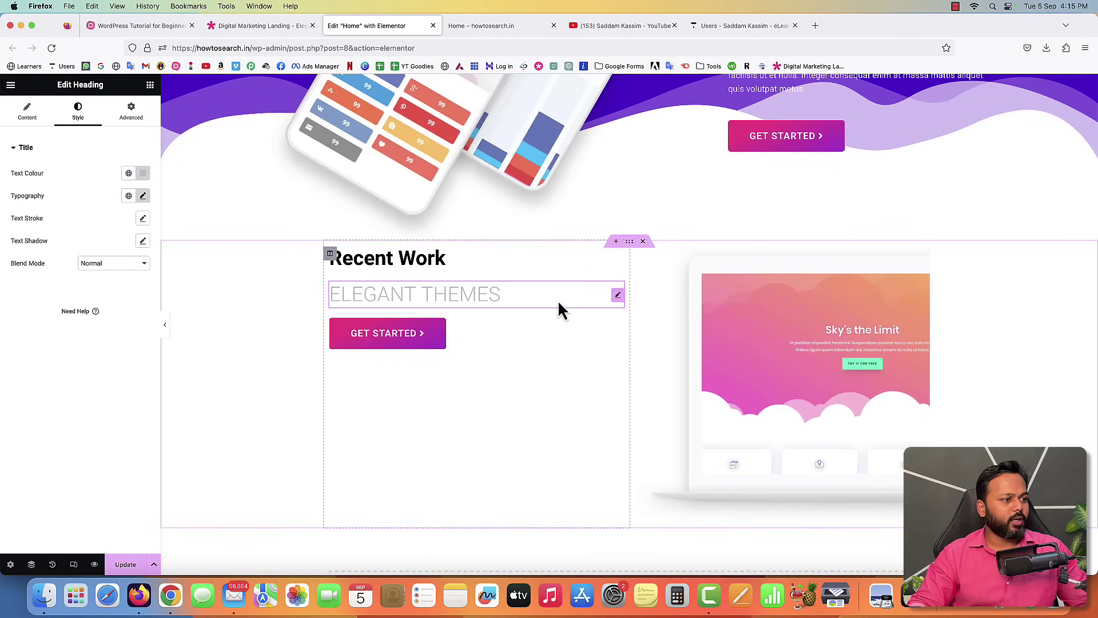
click(143, 196)
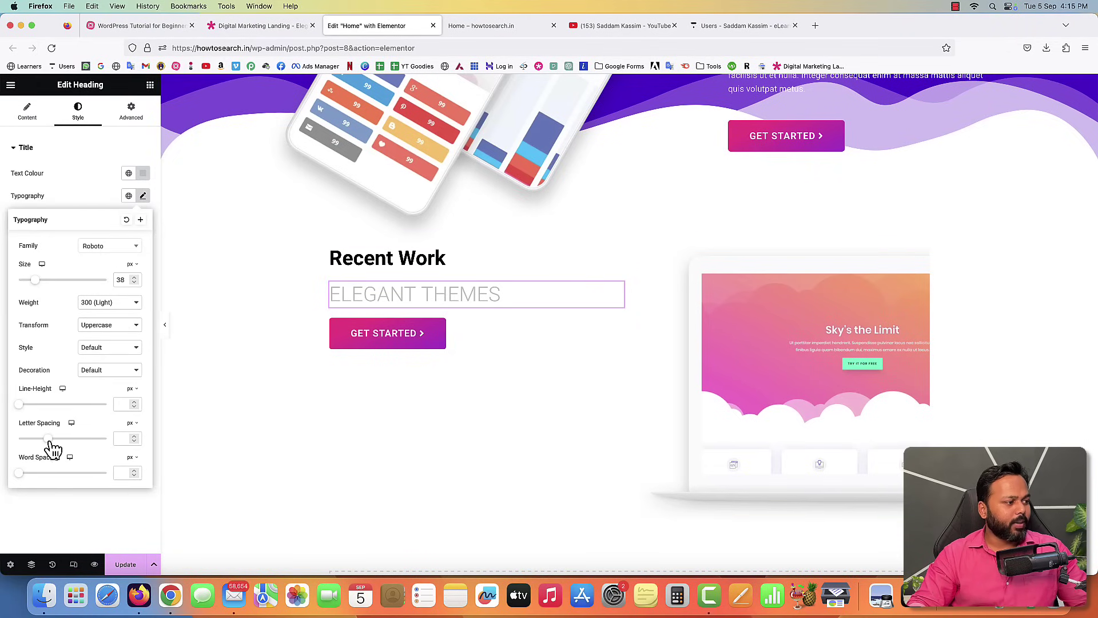
drag(134, 439, 133, 439)
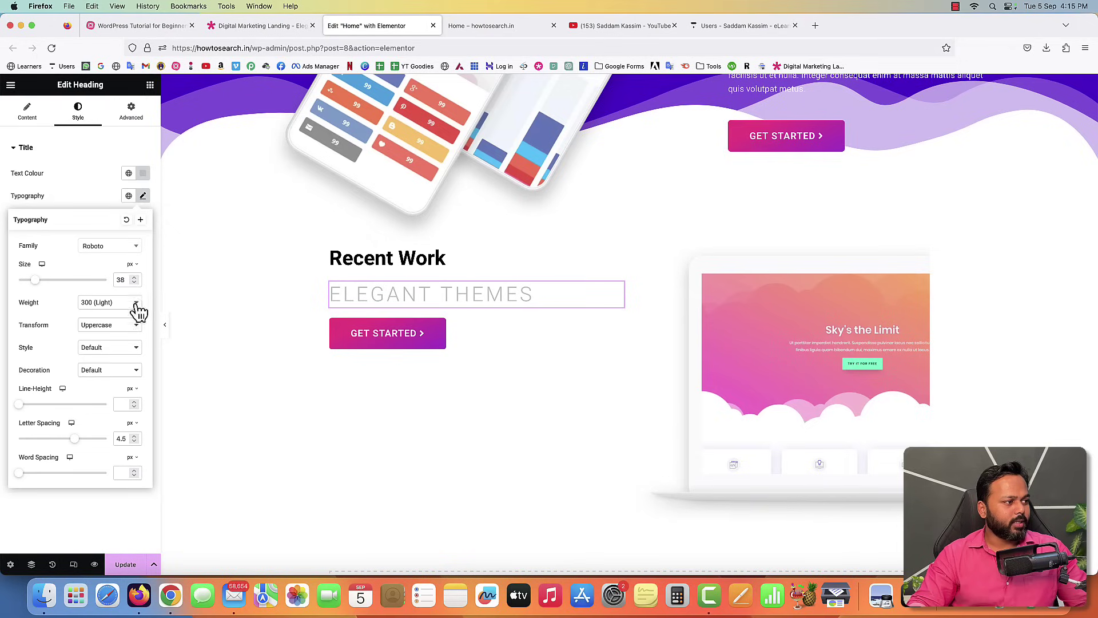
drag(134, 282, 134, 282)
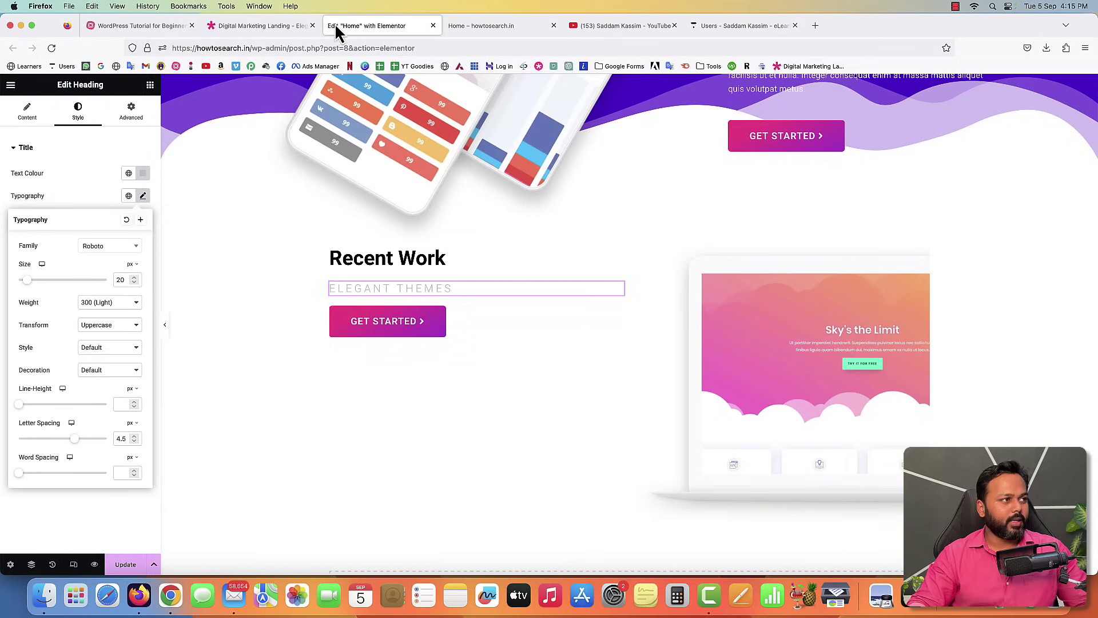
click(269, 26)
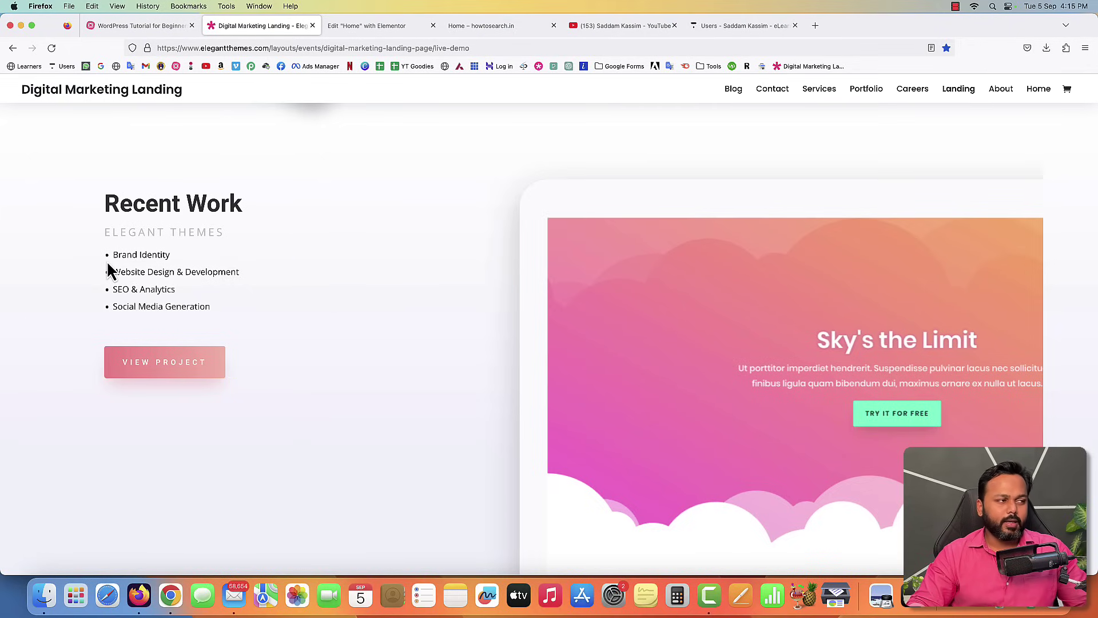
click(345, 26)
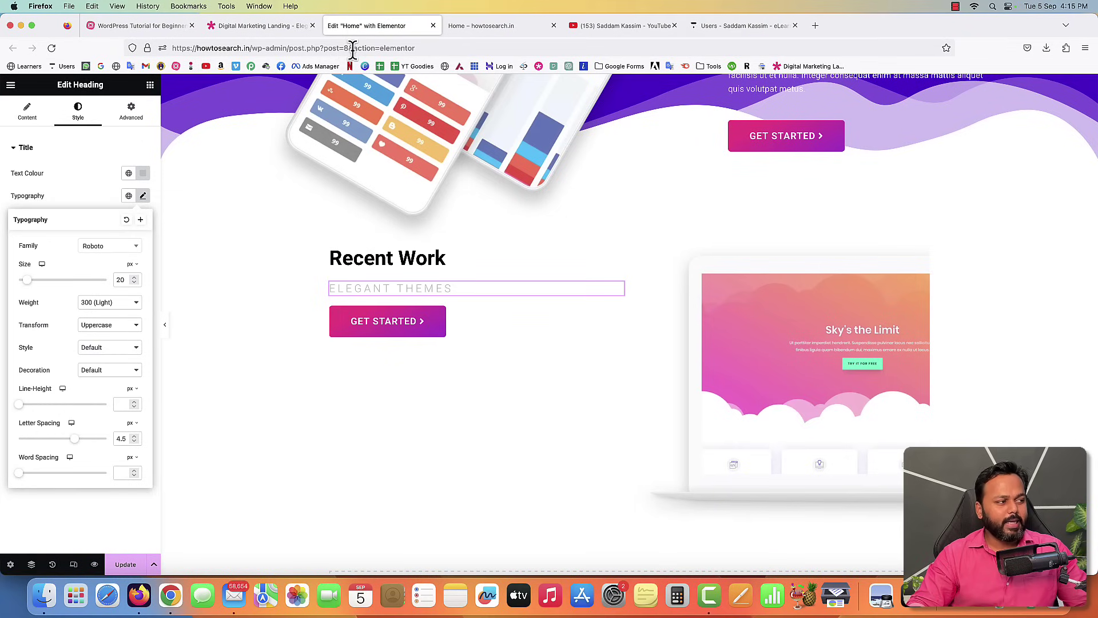
click(110, 147)
click(150, 85)
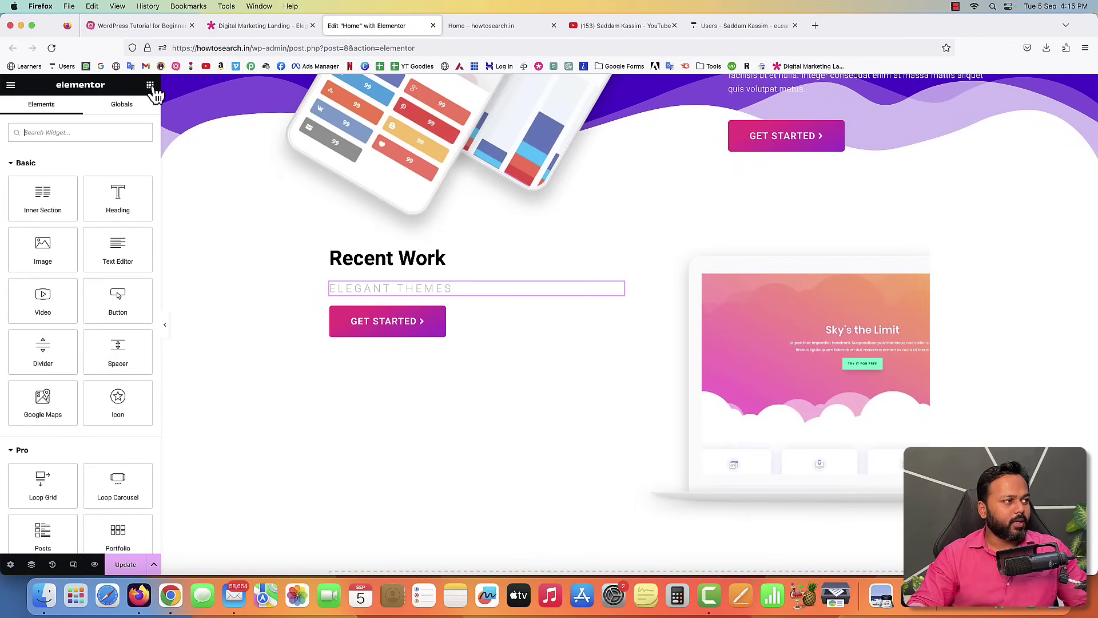
- Add an Icon List widget with three placeholder items under ELEGANT THEMES
text(list)
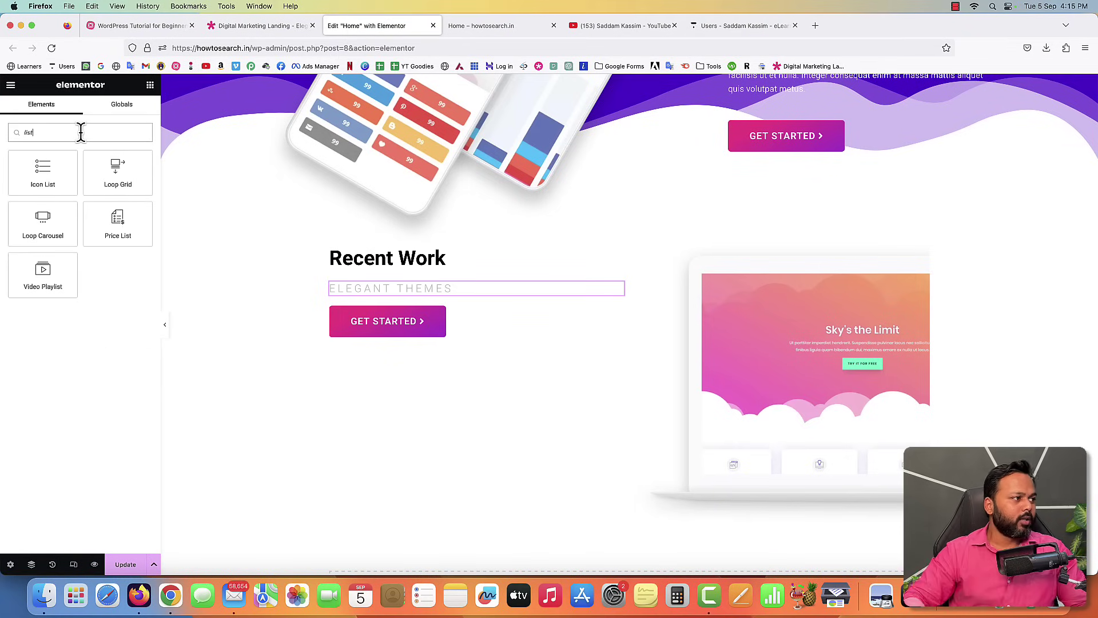
click(40, 173)
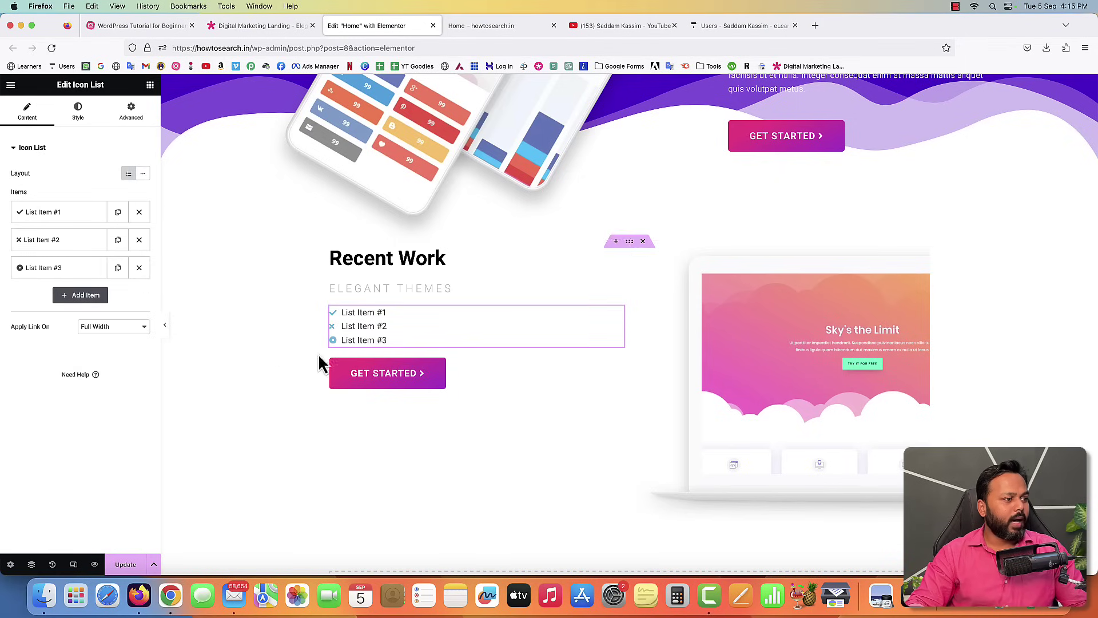
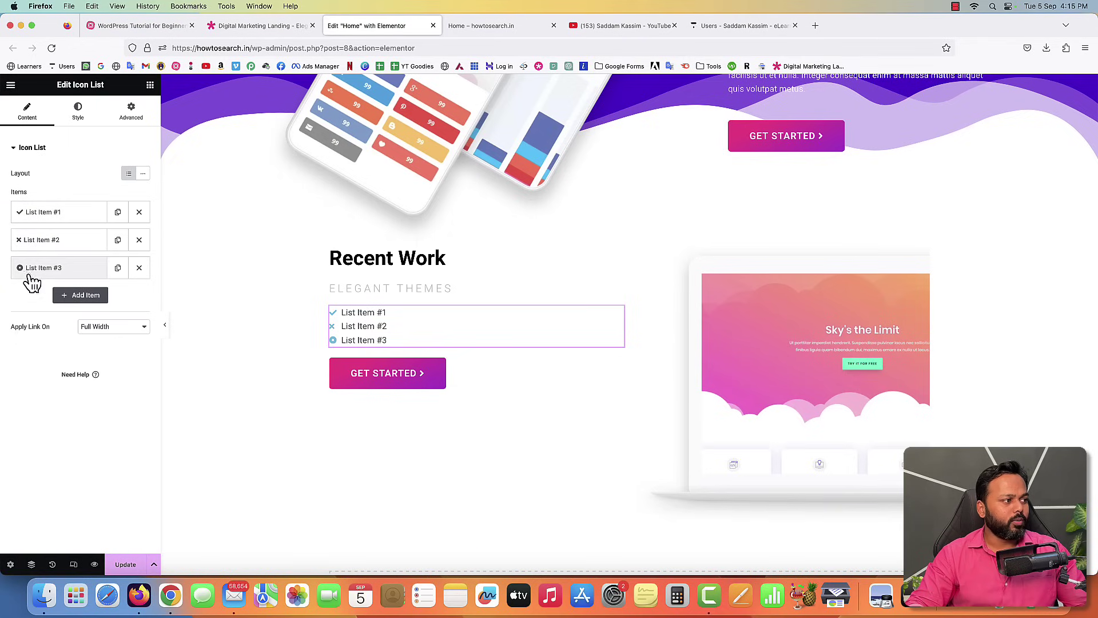
- Delete the second and third items from the Recent Work icon list
click(71, 218)
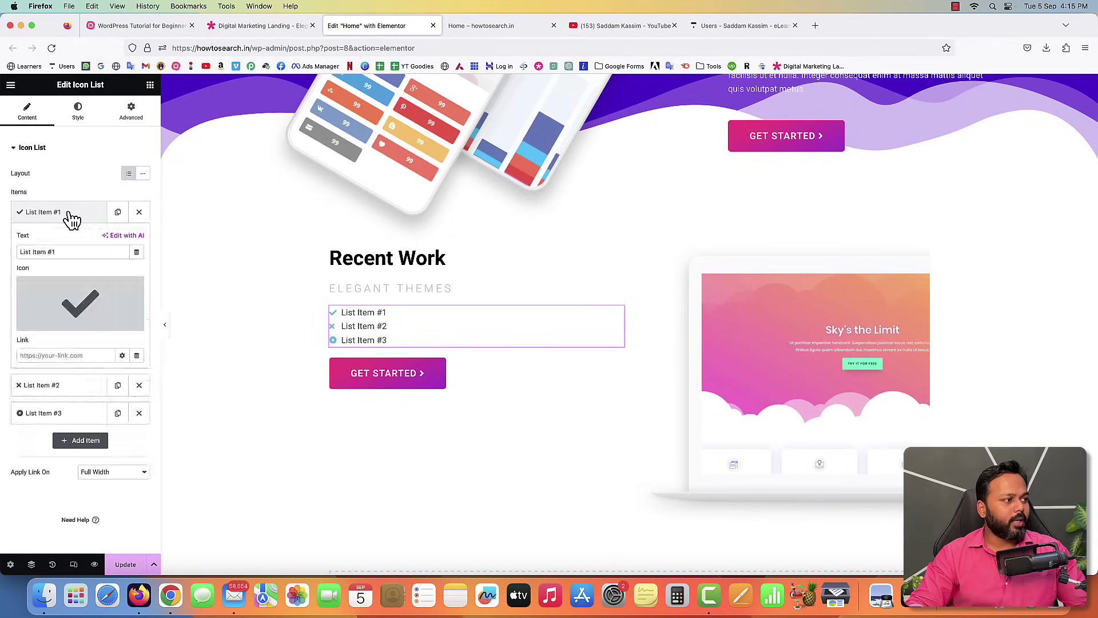
drag(63, 251, 12, 251)
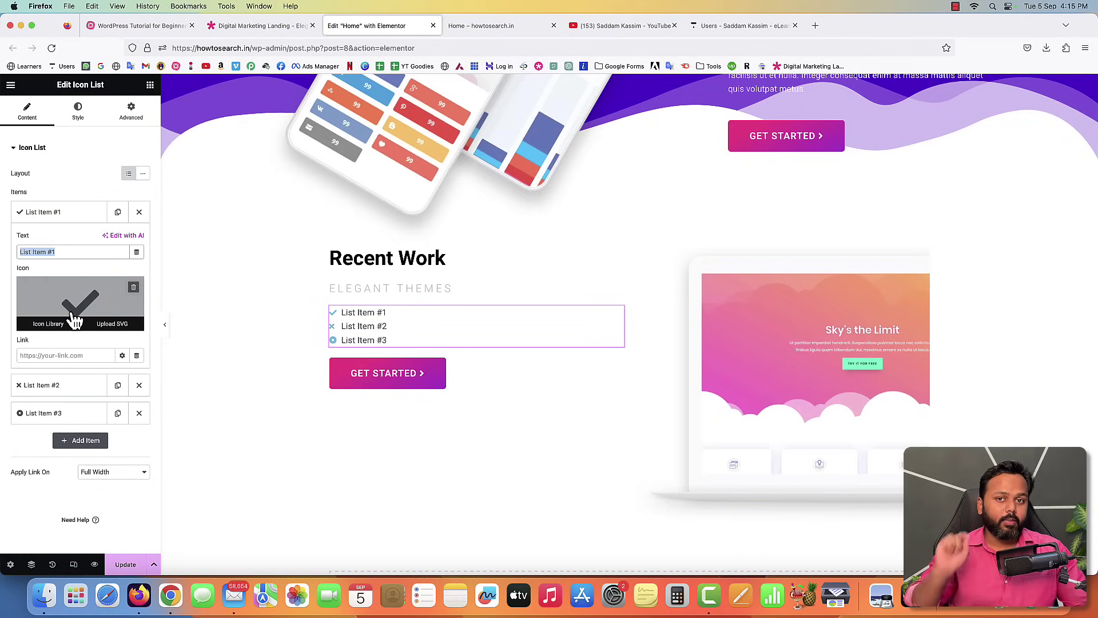
click(37, 355)
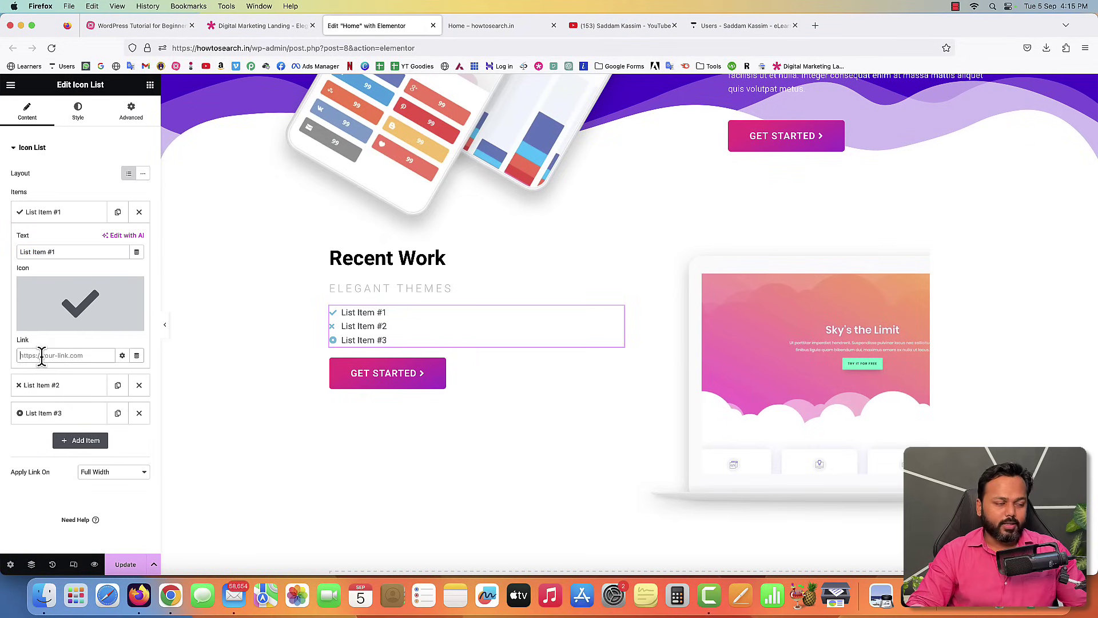
click(54, 215)
click(139, 242)
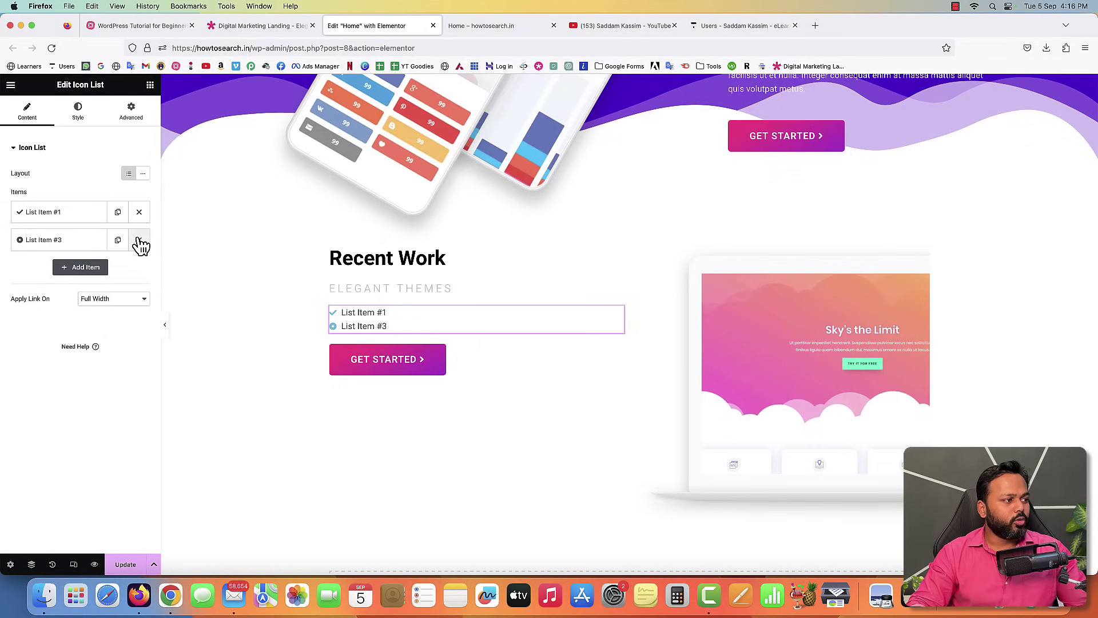
click(139, 242)
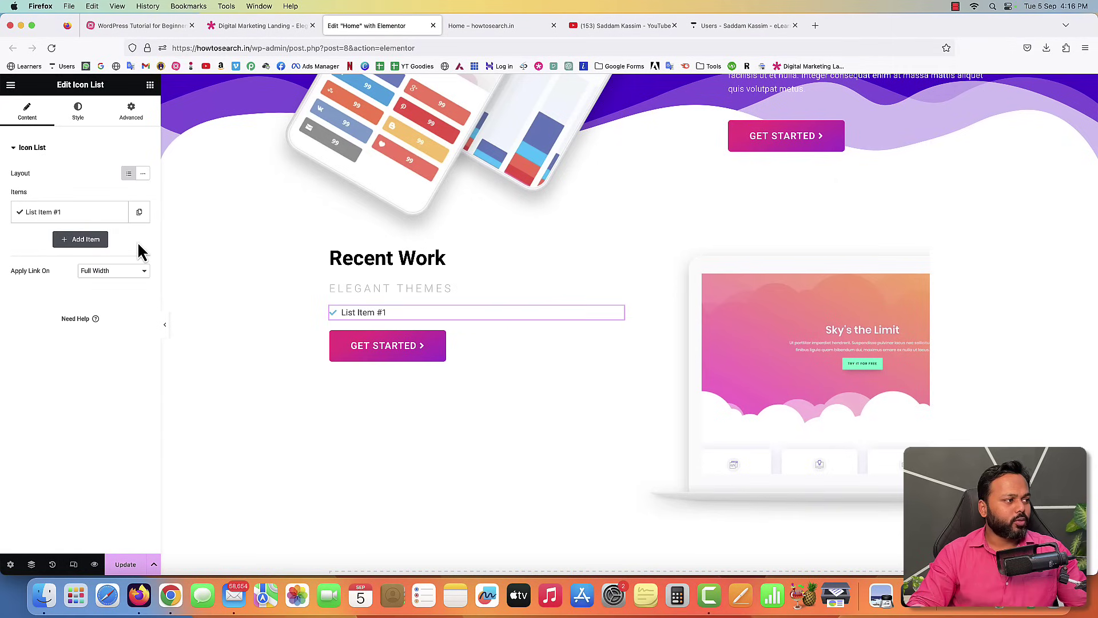
- Copy the 'Brand Identity' bullet text from the Elegant Themes demo page
click(60, 216)
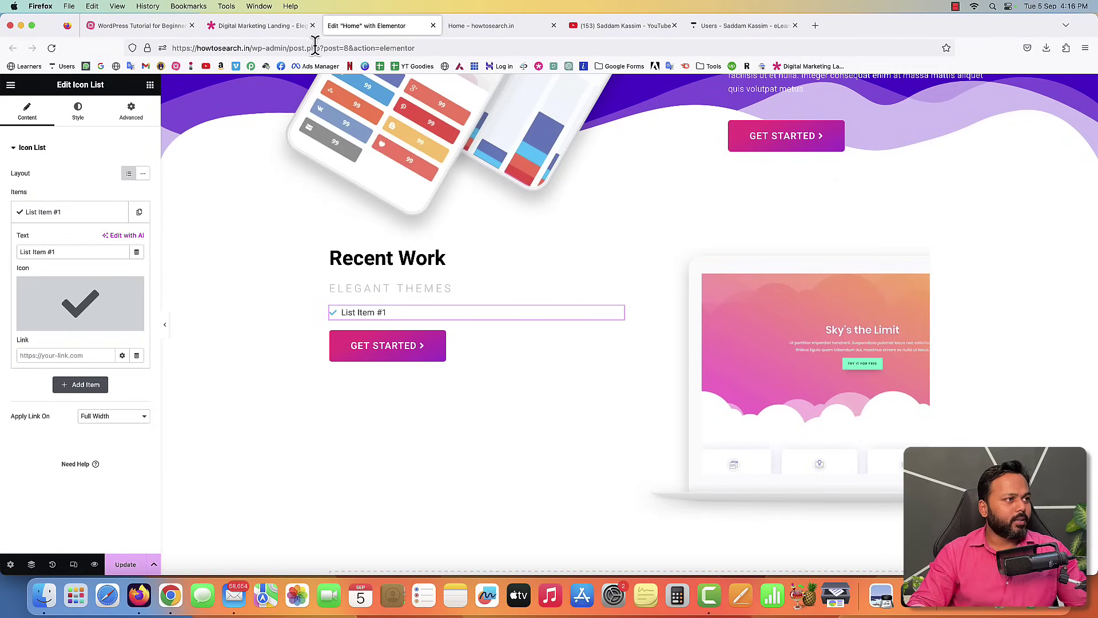
click(261, 29)
drag(114, 255, 163, 255)
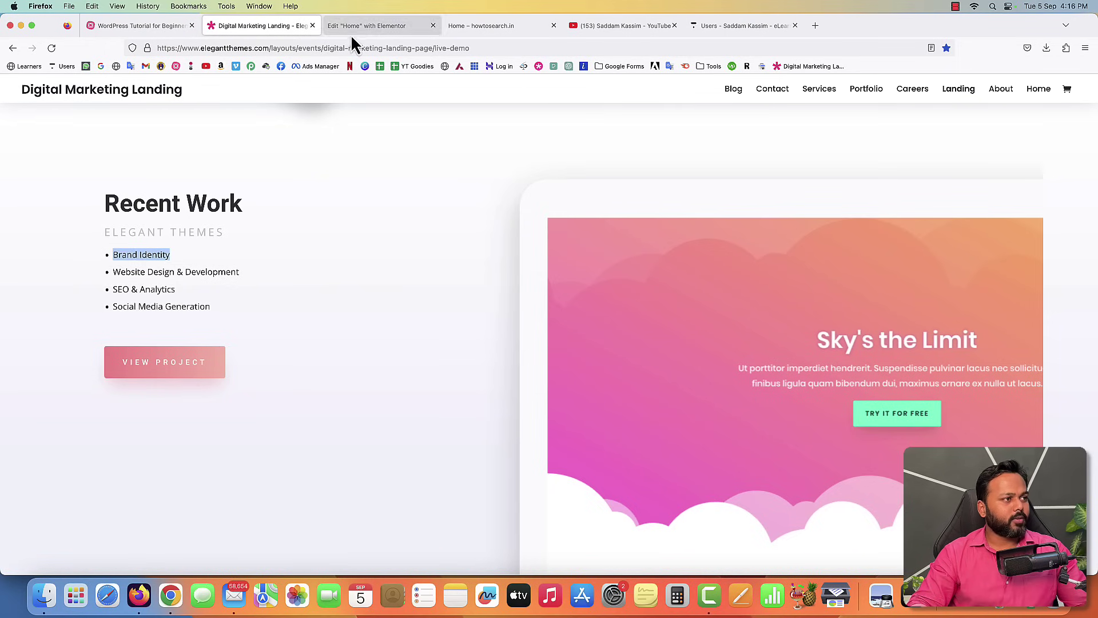
- Paste 'Brand Identity' as the remaining list item's text
click(355, 27)
key(super+a)
text(Brand Identity)
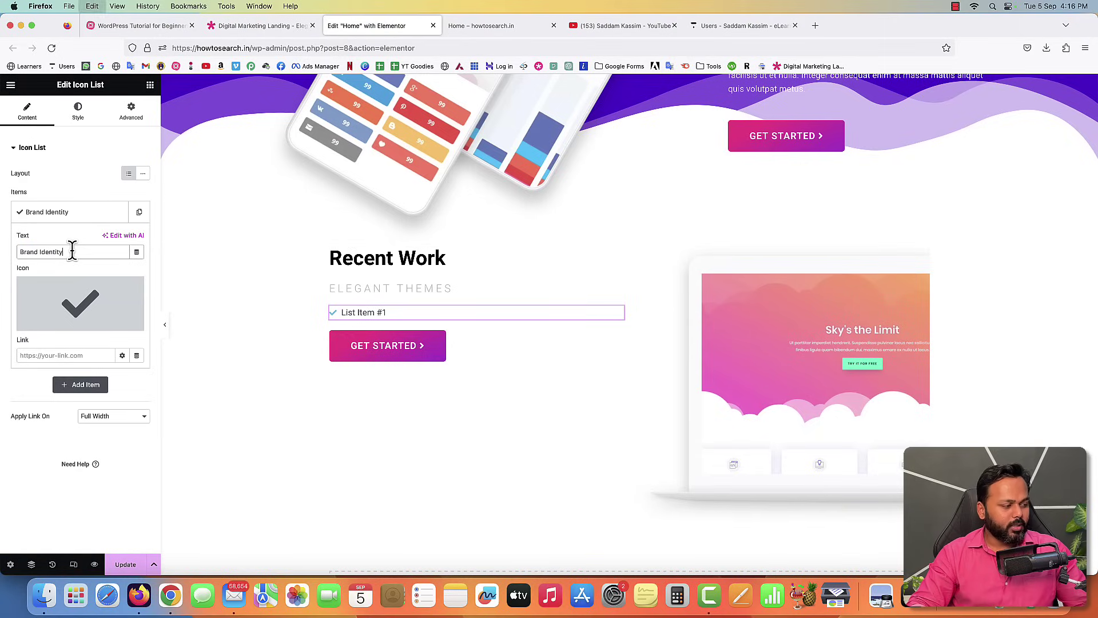
- Replace the item's check icon with angle-double-right from the Icon Library
click(48, 324)
click(495, 161)
text(dot)
key(BackSpace)
key(BackSpace)
key(BackSpace)
text(rot)
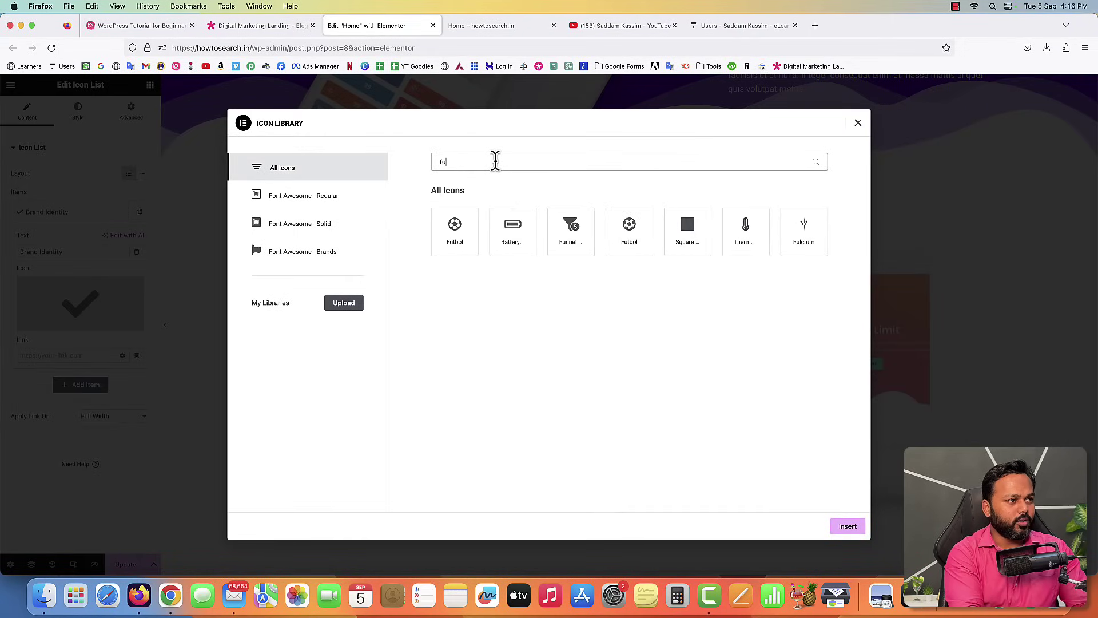
key(BackSpace)
key(BackSpace)
key(BackSpace)
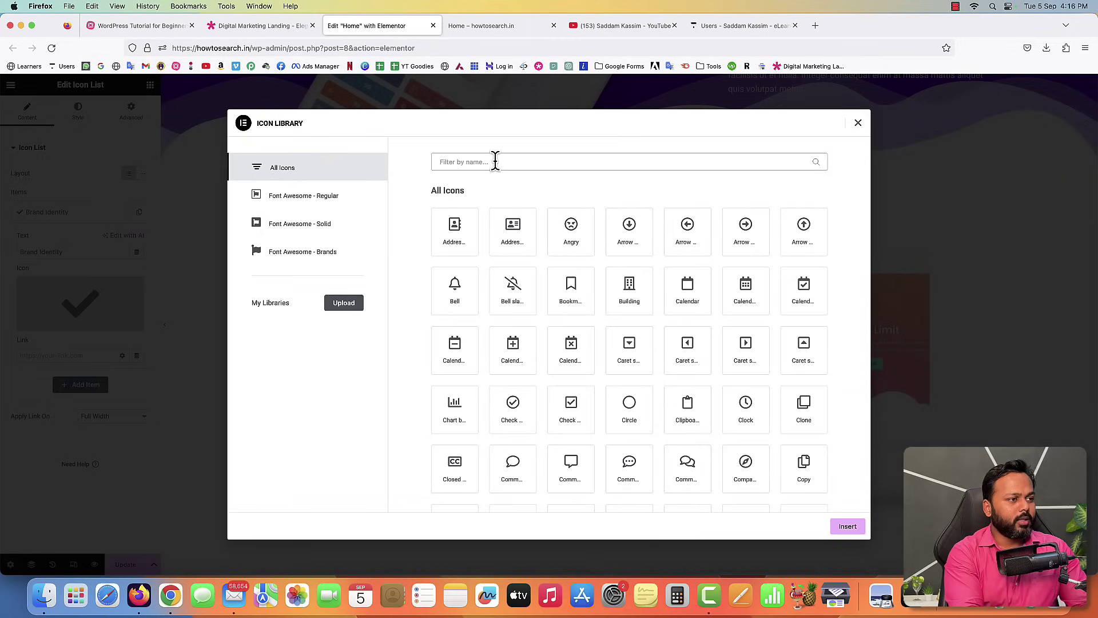
text(angle)
click(581, 234)
click(846, 527)
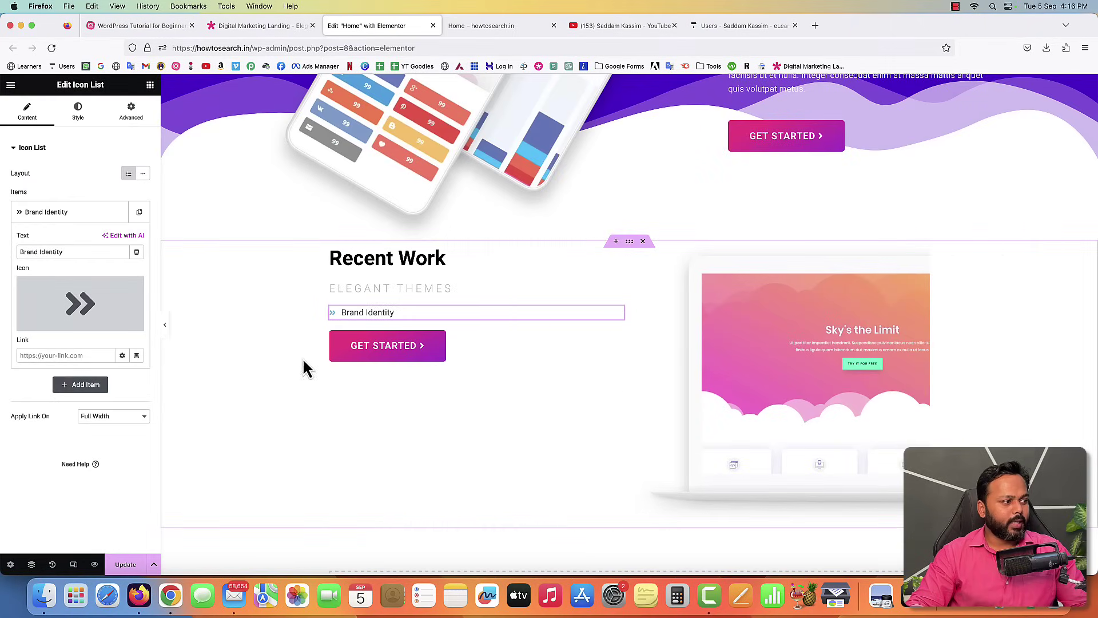
click(48, 213)
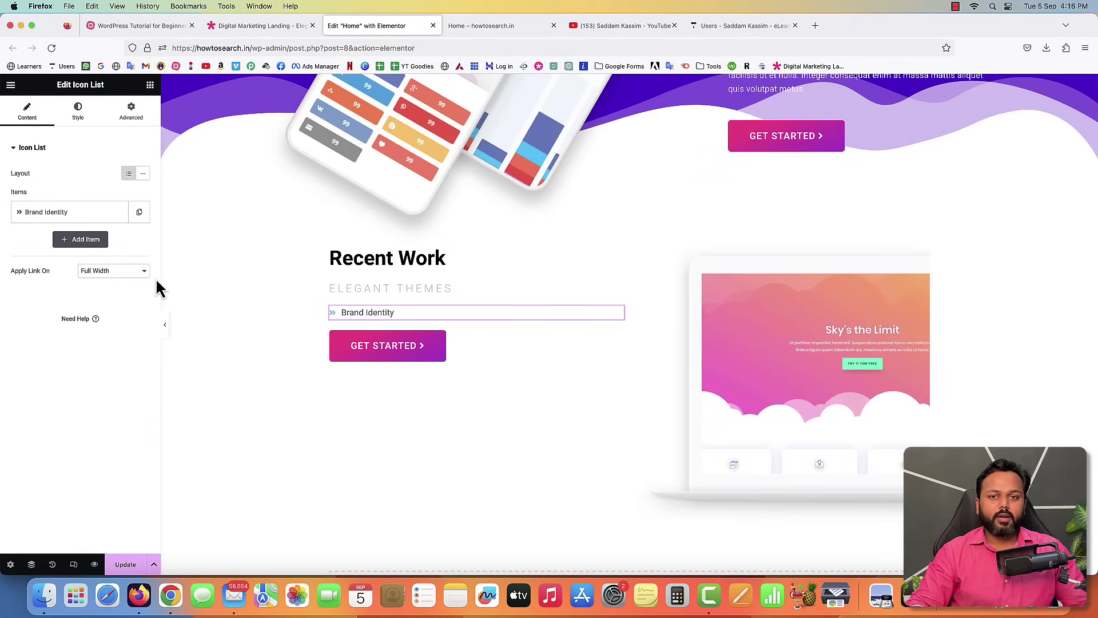
- Duplicate the item and set the copy's text to 'Website Design & Development'
click(245, 29)
drag(114, 273, 226, 273)
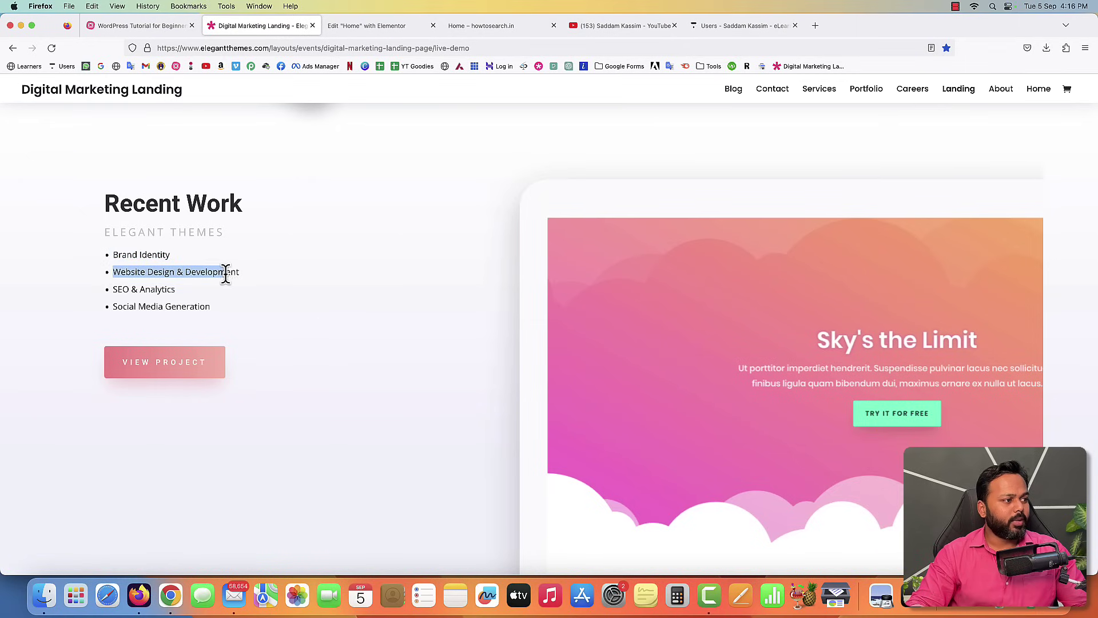
click(371, 26)
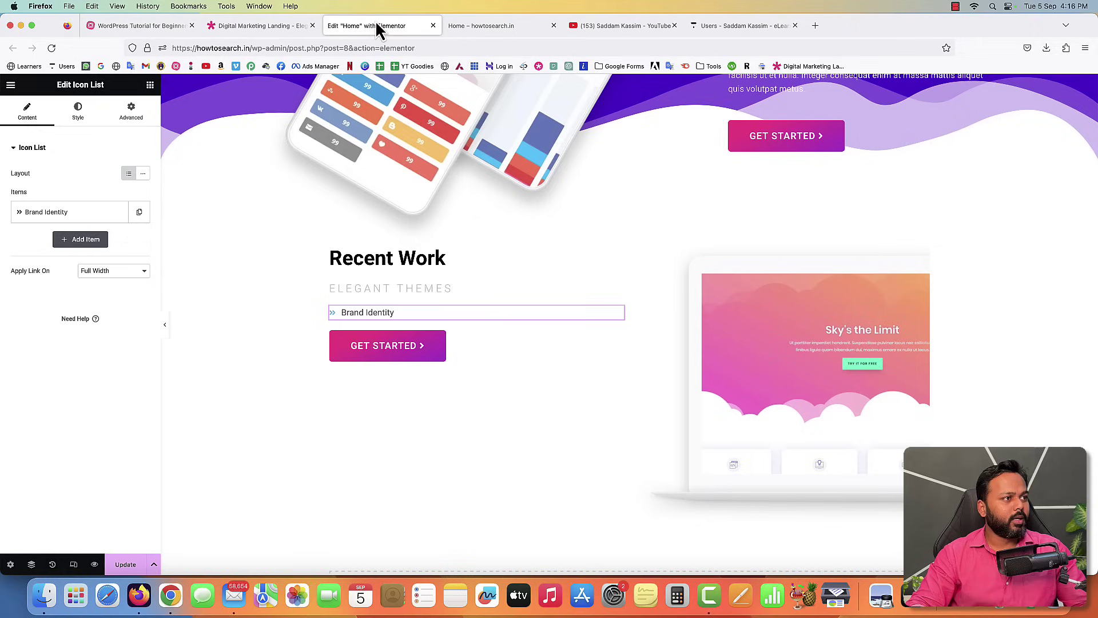
click(139, 212)
click(68, 241)
click(67, 280)
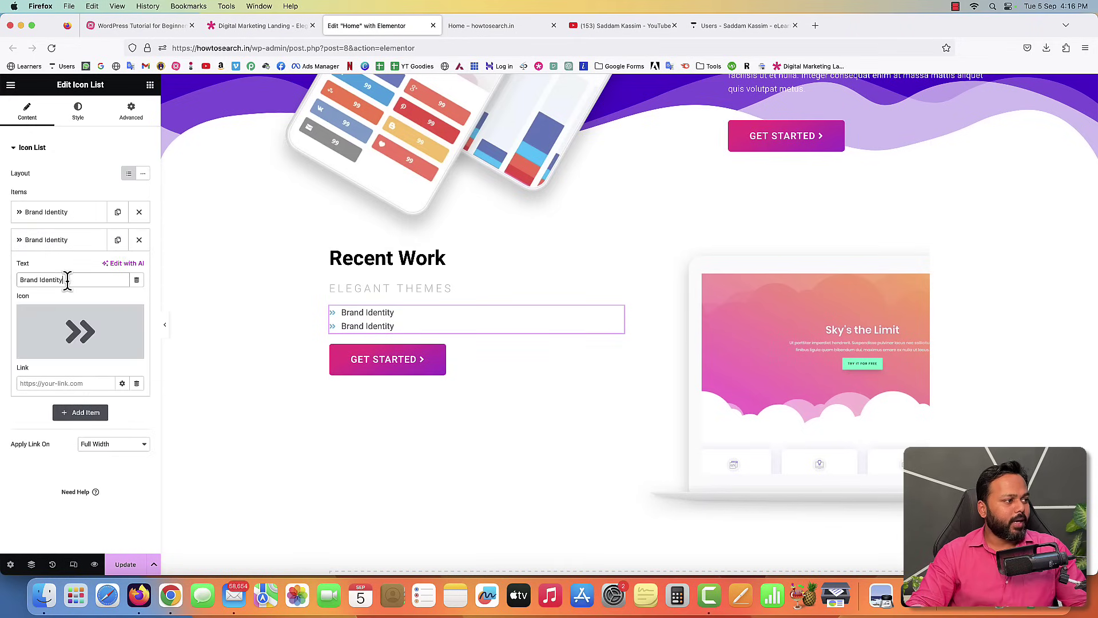
key(super+a)
text(Website Design & Development)
click(71, 240)
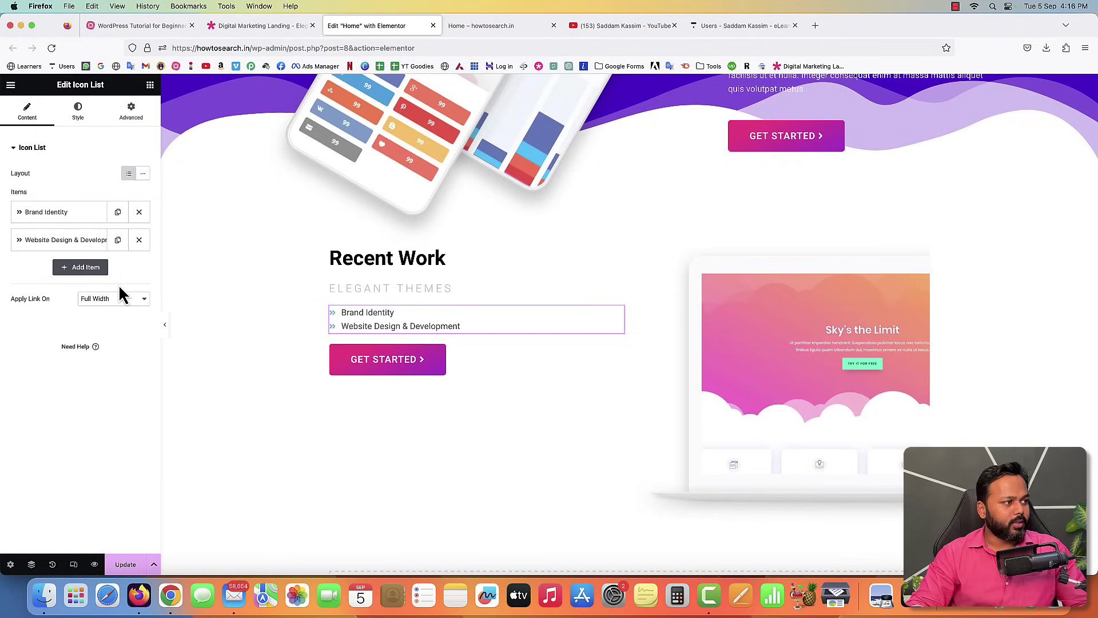
- Add a third list item reading 'SEO & Analytics', copied from the demo
click(255, 26)
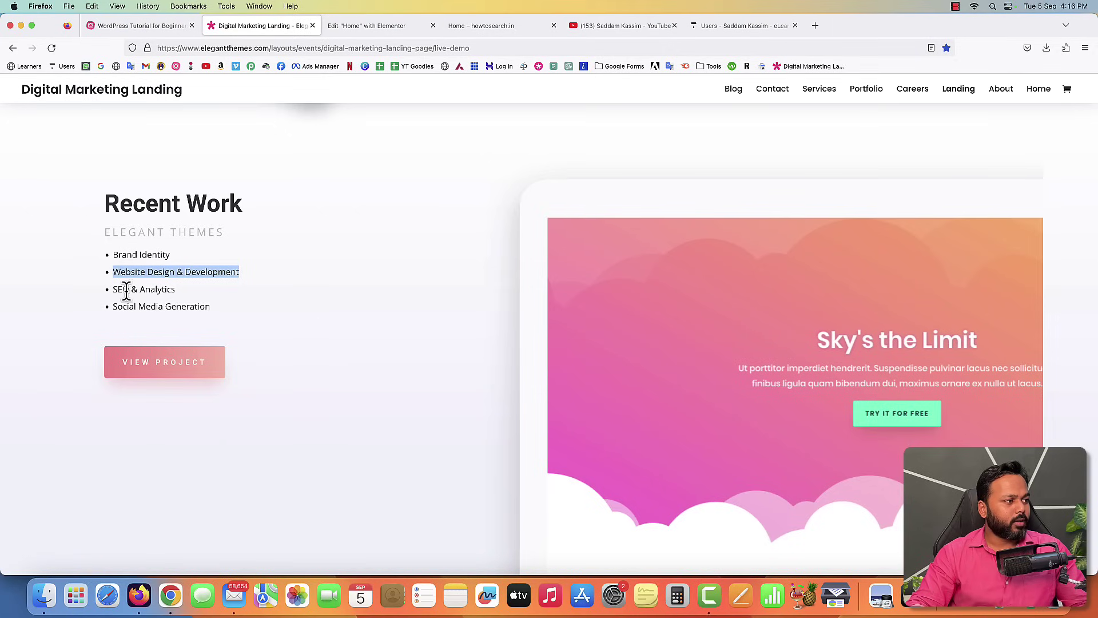
drag(113, 290, 176, 295)
key(super+c)
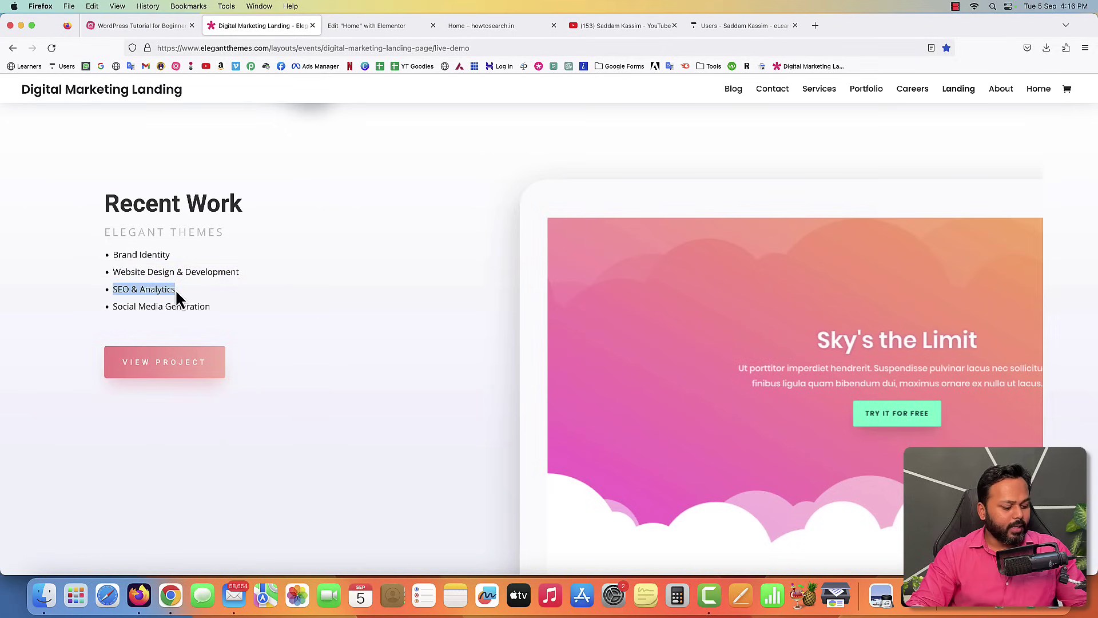
click(360, 25)
click(39, 269)
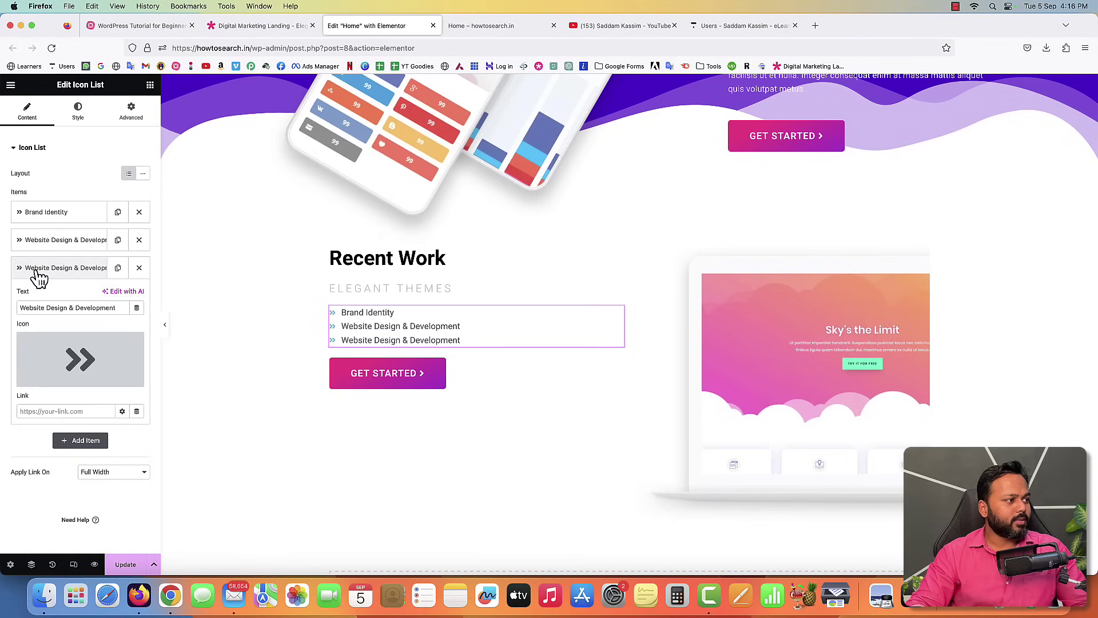
key(super+a)
key(super+v)
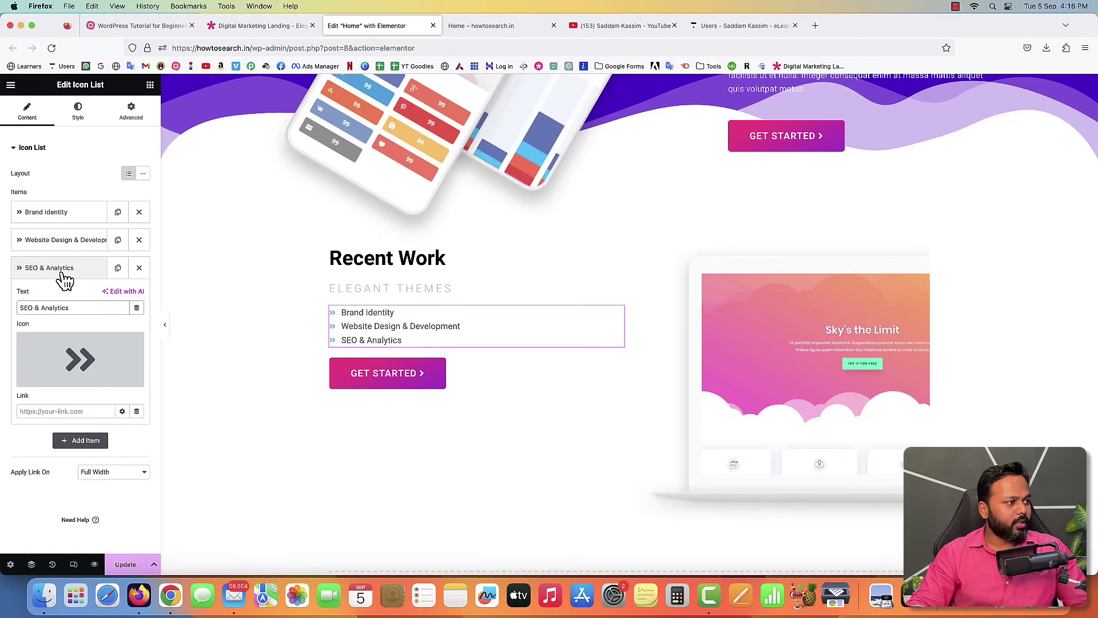
click(57, 272)
- Add a fourth list item reading 'Social Media Generation', copied from the demo
click(118, 268)
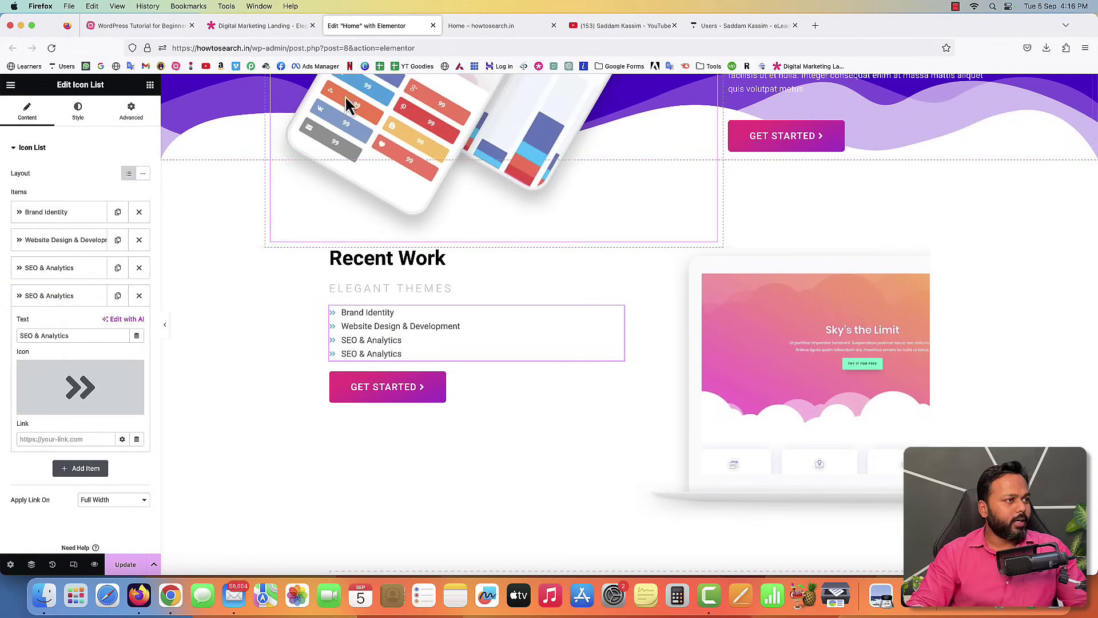
click(263, 26)
drag(113, 303, 207, 305)
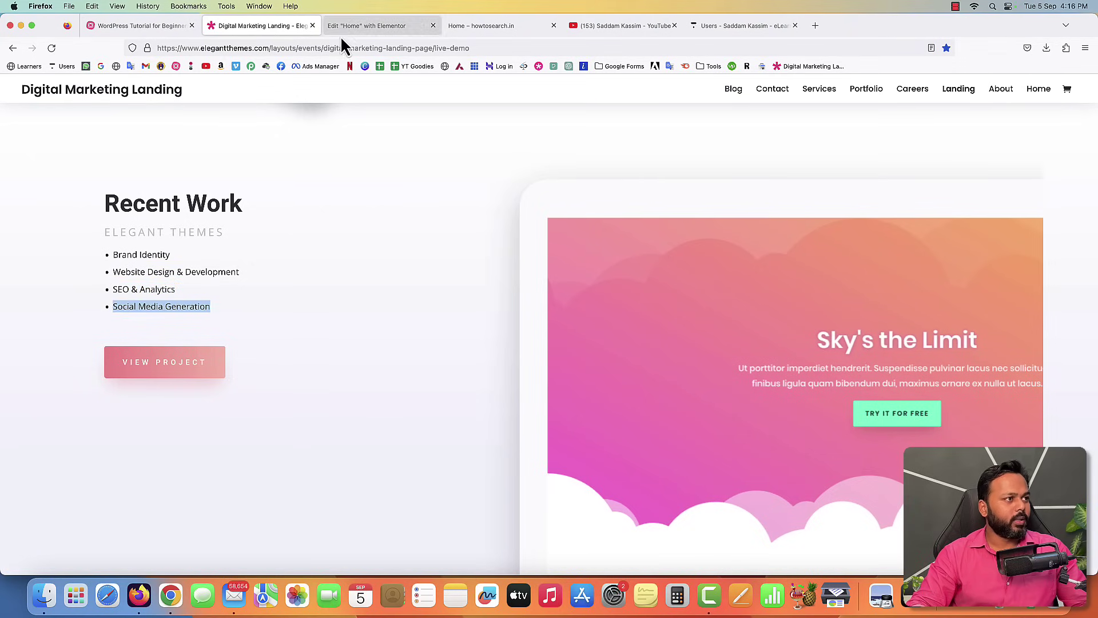
click(355, 26)
click(77, 336)
key(super+a)
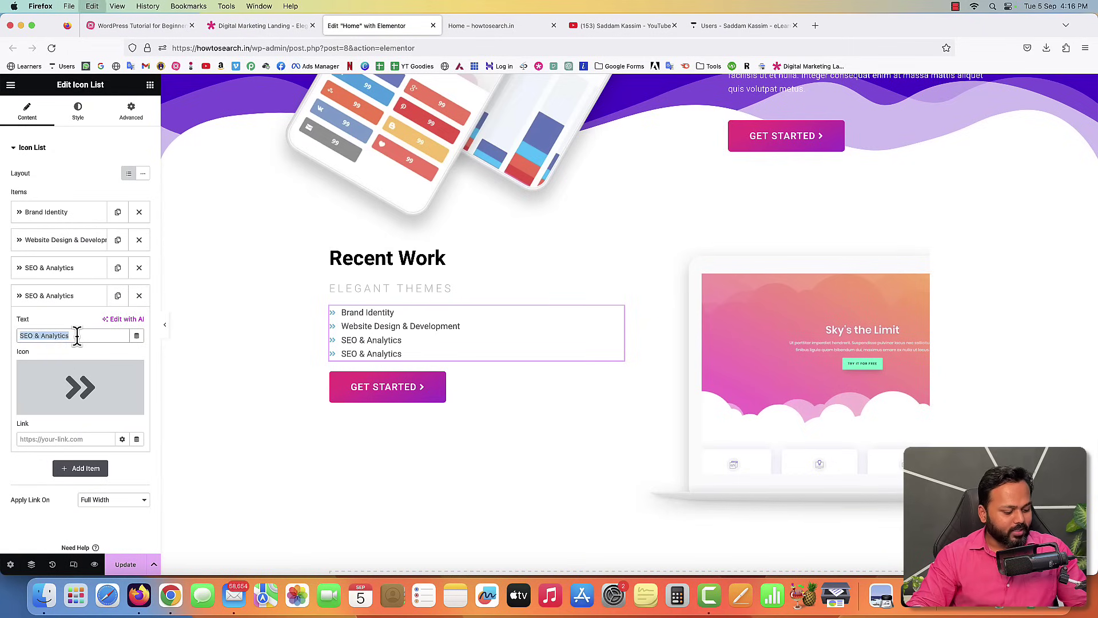
text(Social Media Generation)
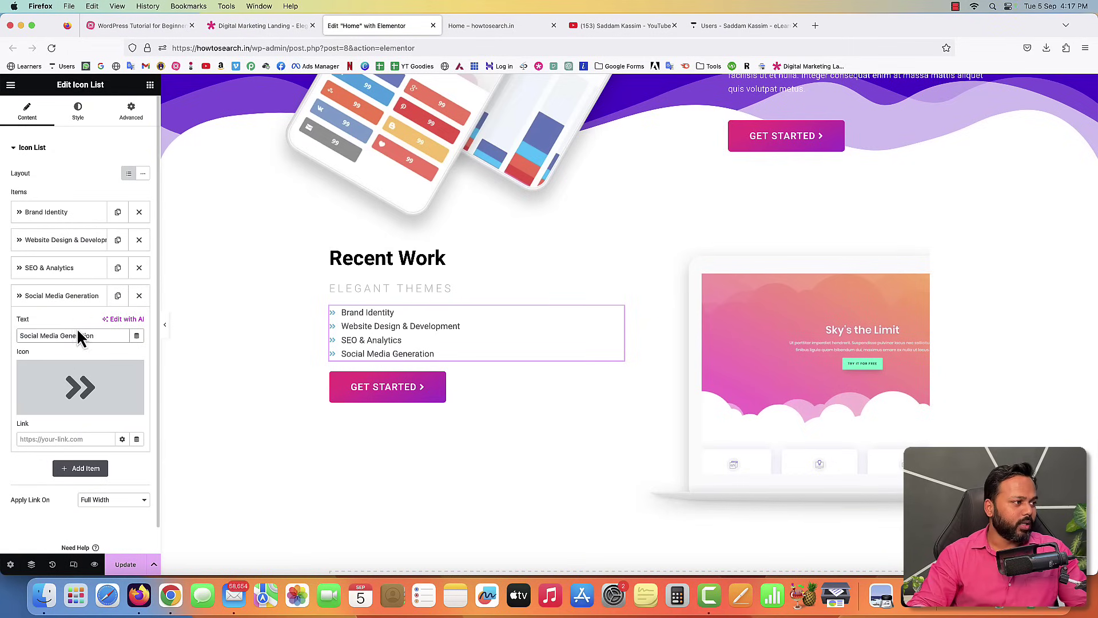
click(74, 296)
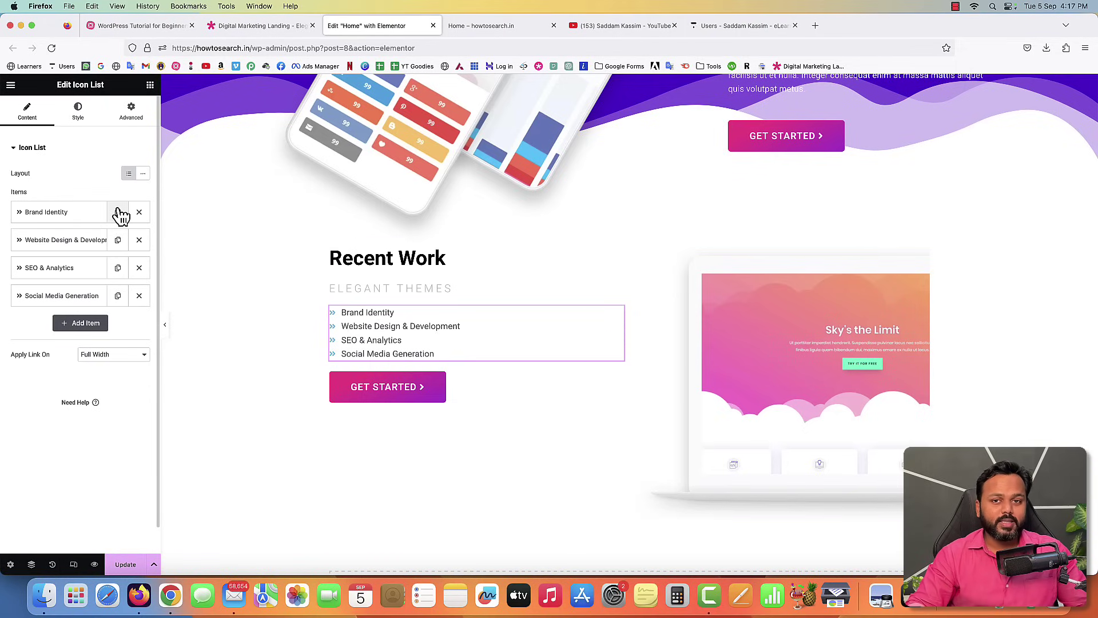
- Change the list icon colour to red and enlarge the icons from 14 to 21 px
click(79, 112)
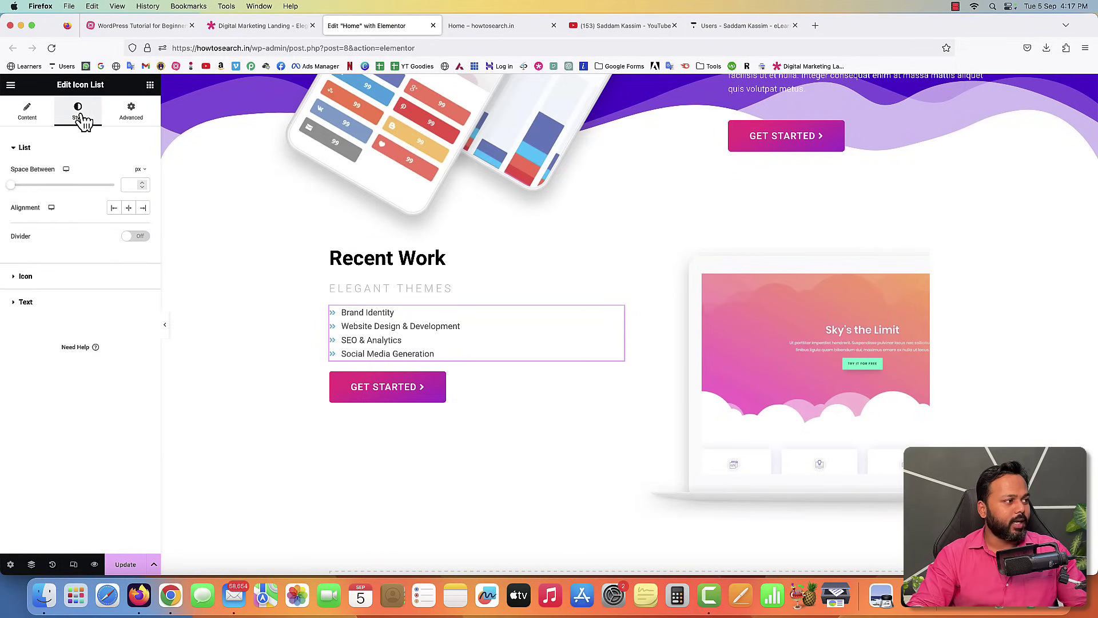
click(22, 277)
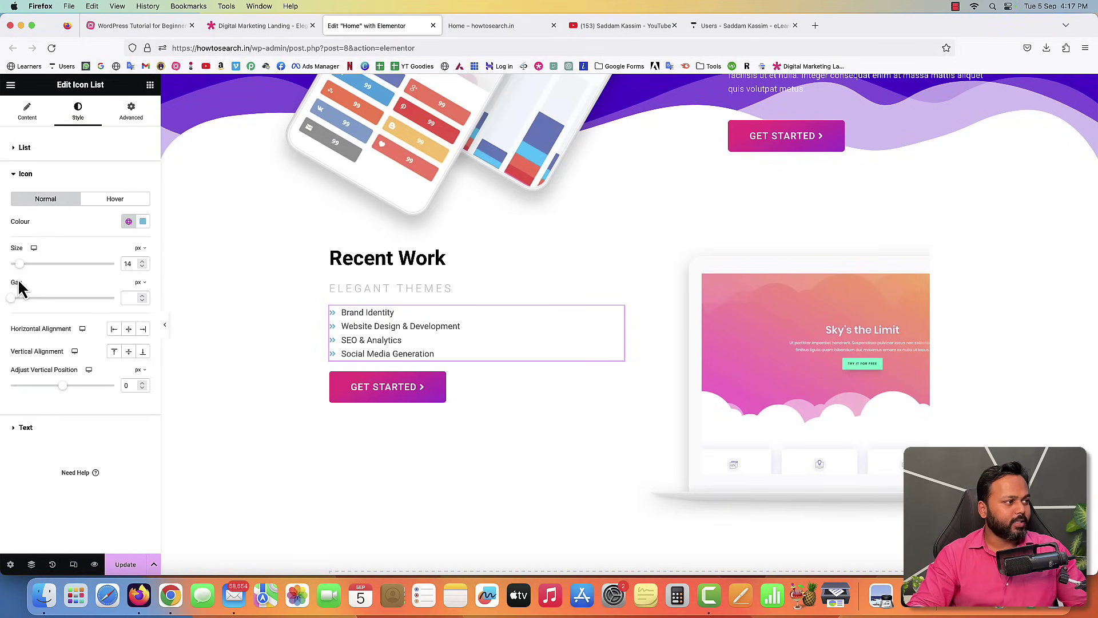
click(143, 222)
drag(127, 308, 210, 281)
drag(104, 358, 92, 359)
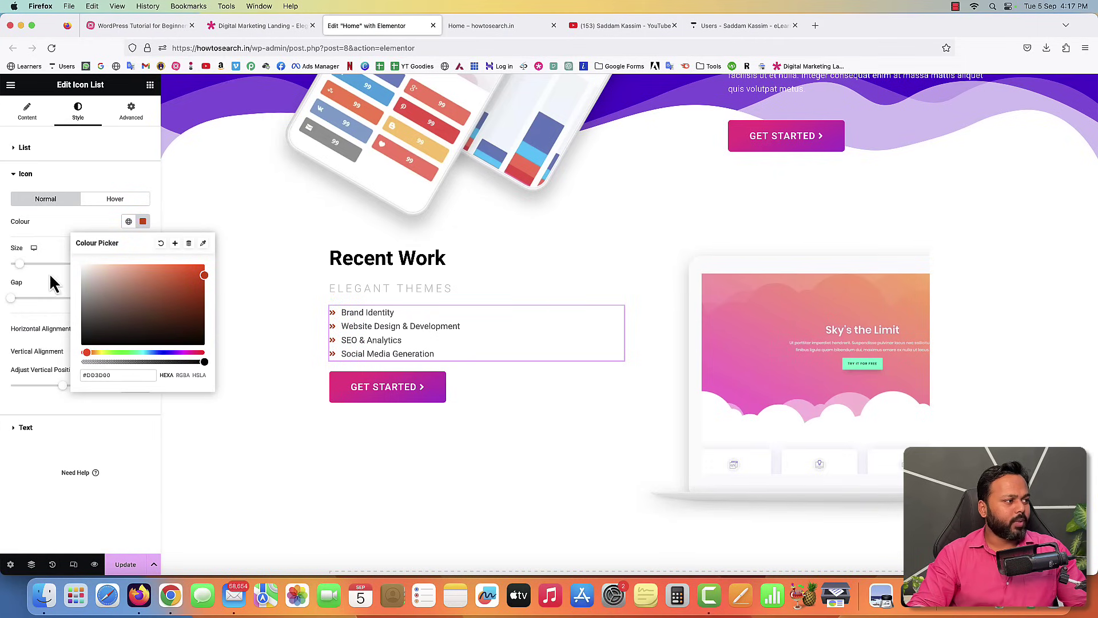
click(53, 221)
drag(18, 264, 26, 264)
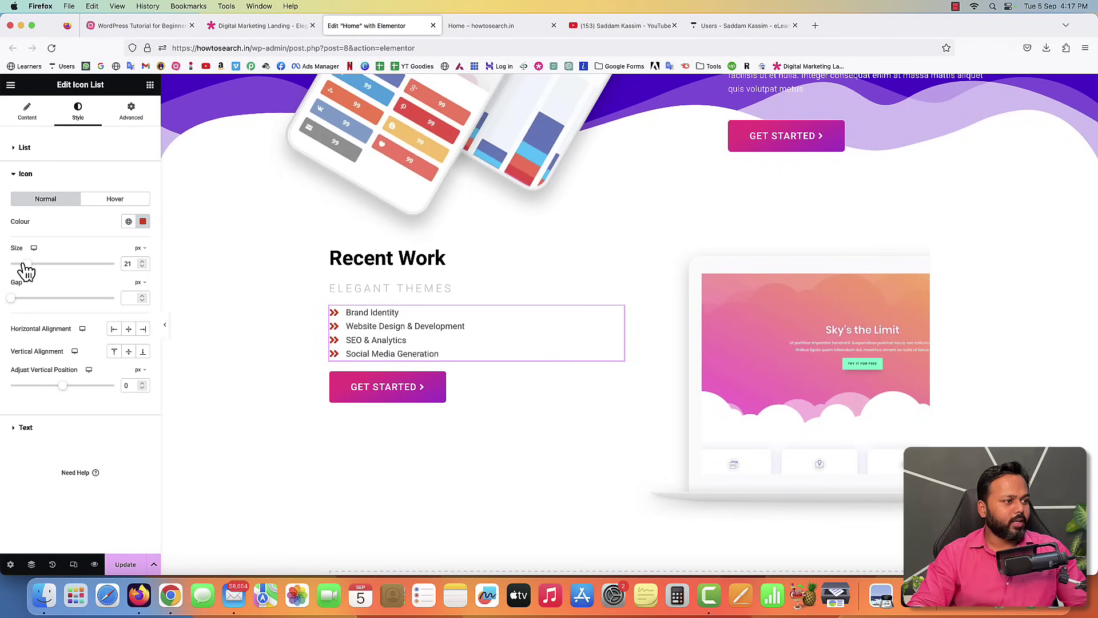
- Set the space between list items to 6 px, check the text typography, and save
click(25, 149)
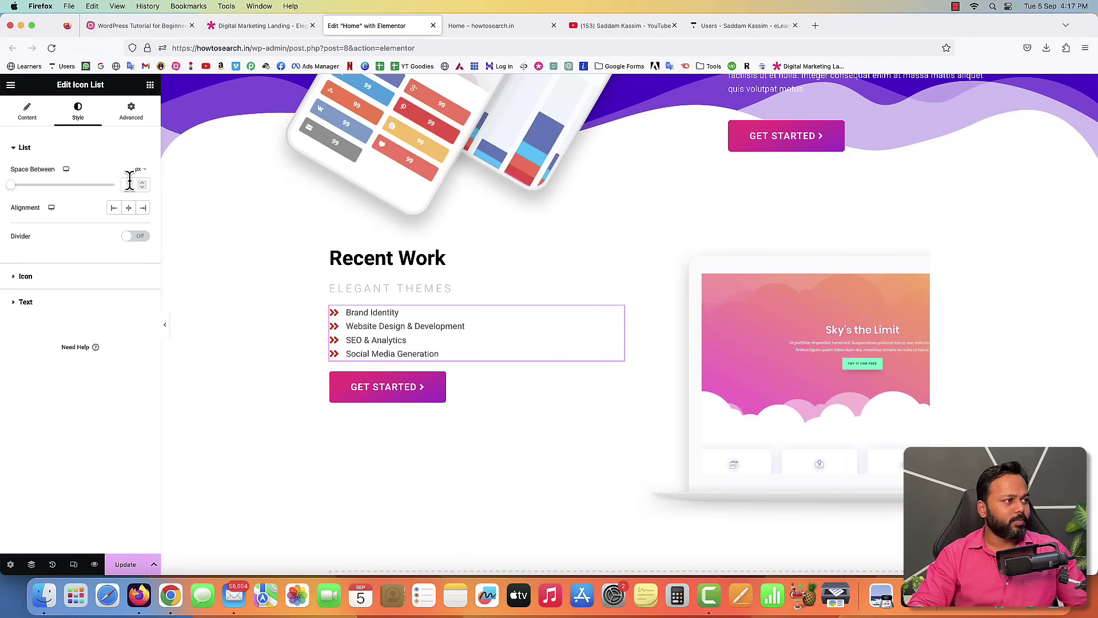
drag(143, 182, 140, 188)
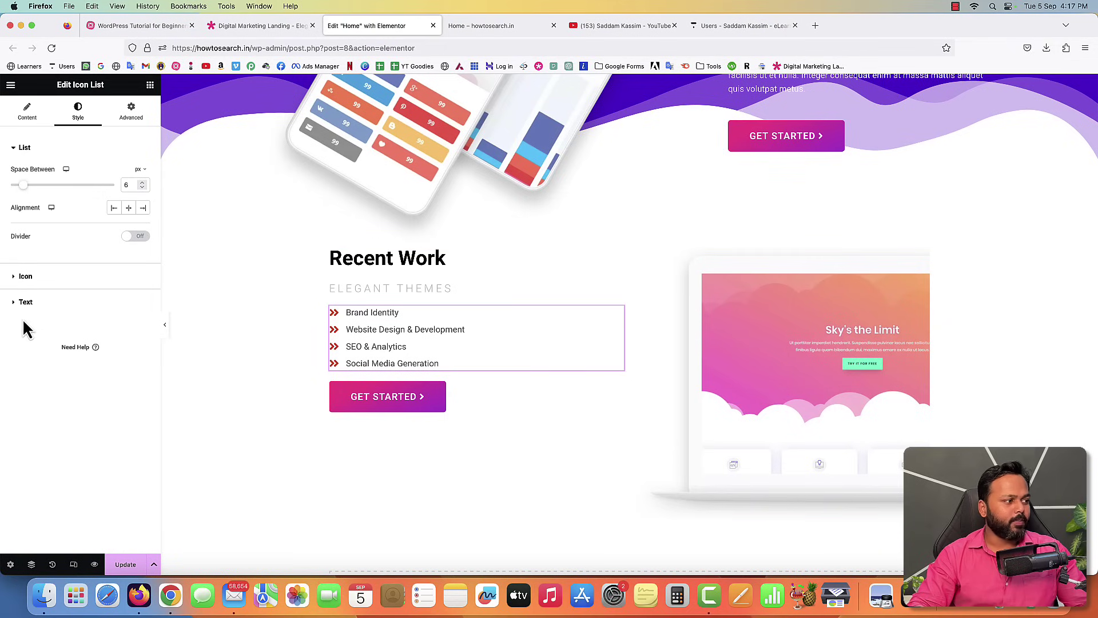
click(12, 302)
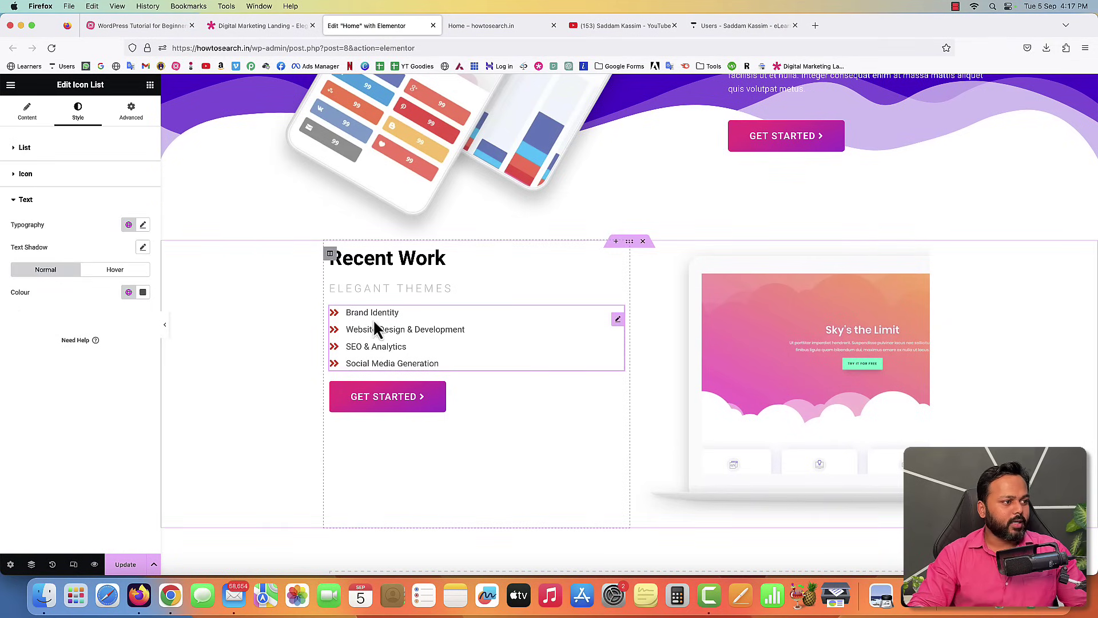
click(143, 226)
click(396, 343)
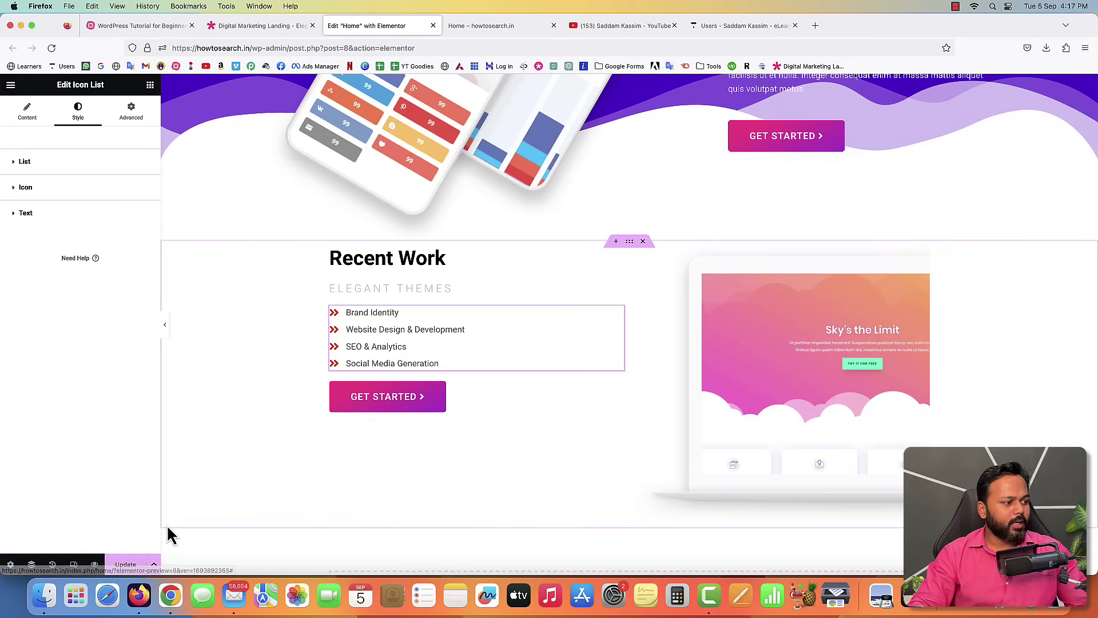
click(126, 565)
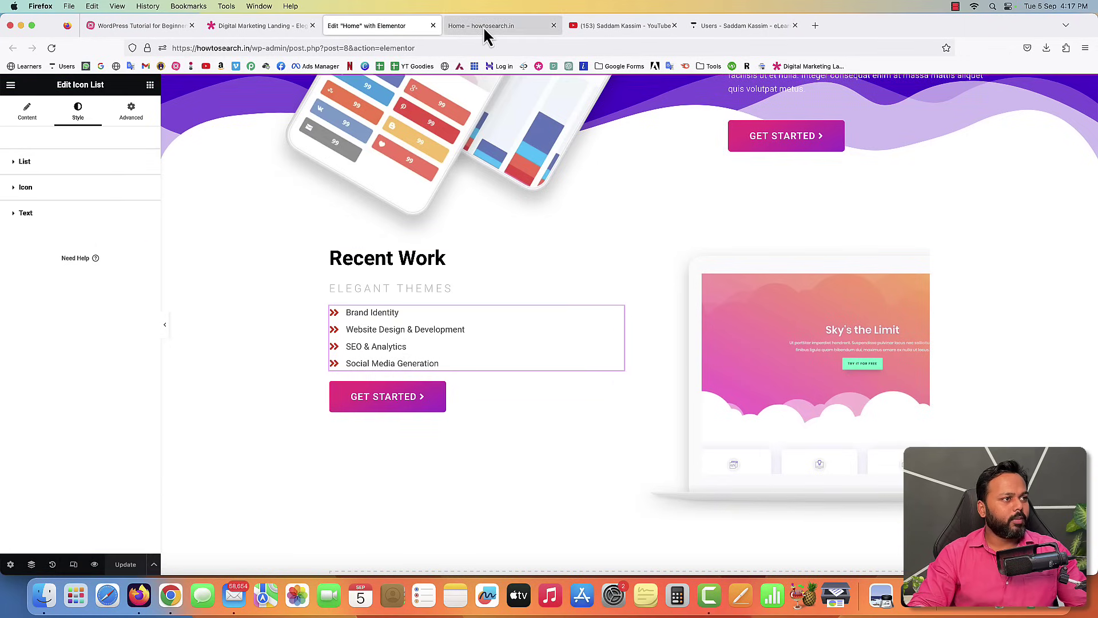
click(483, 27)
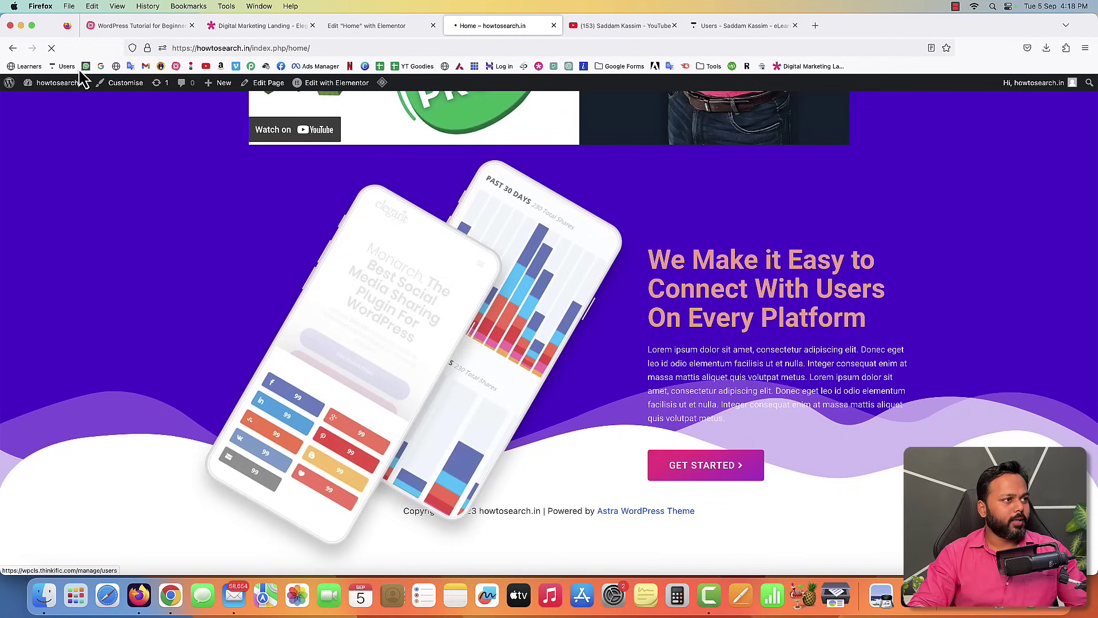
click(51, 48)
scroll(469, 212, down, 5)
scroll(469, 211, down, 2)
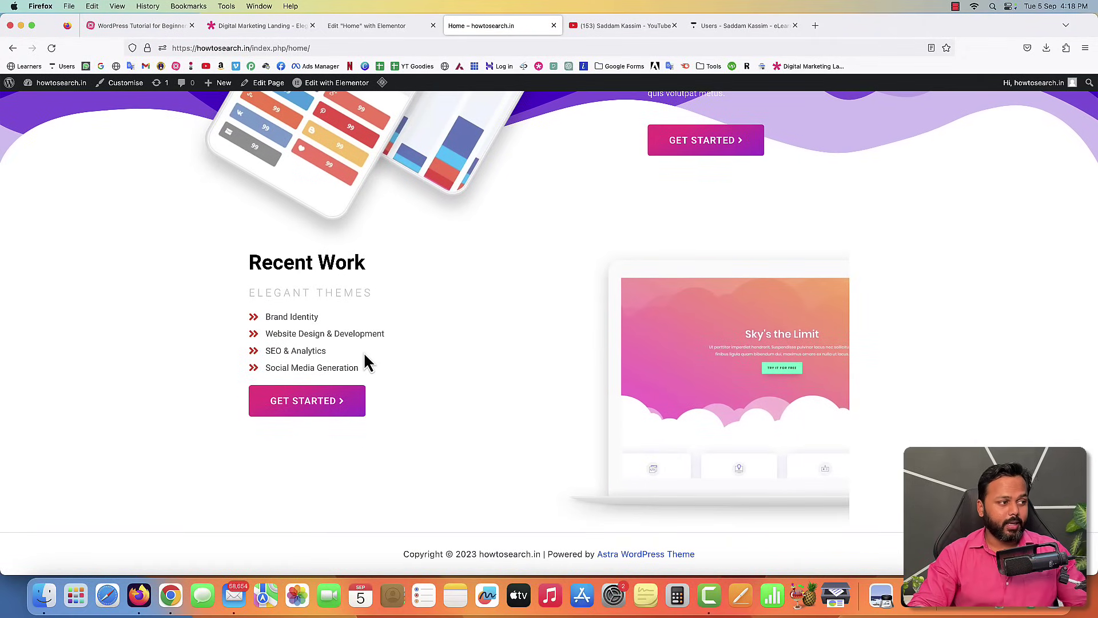
click(262, 25)
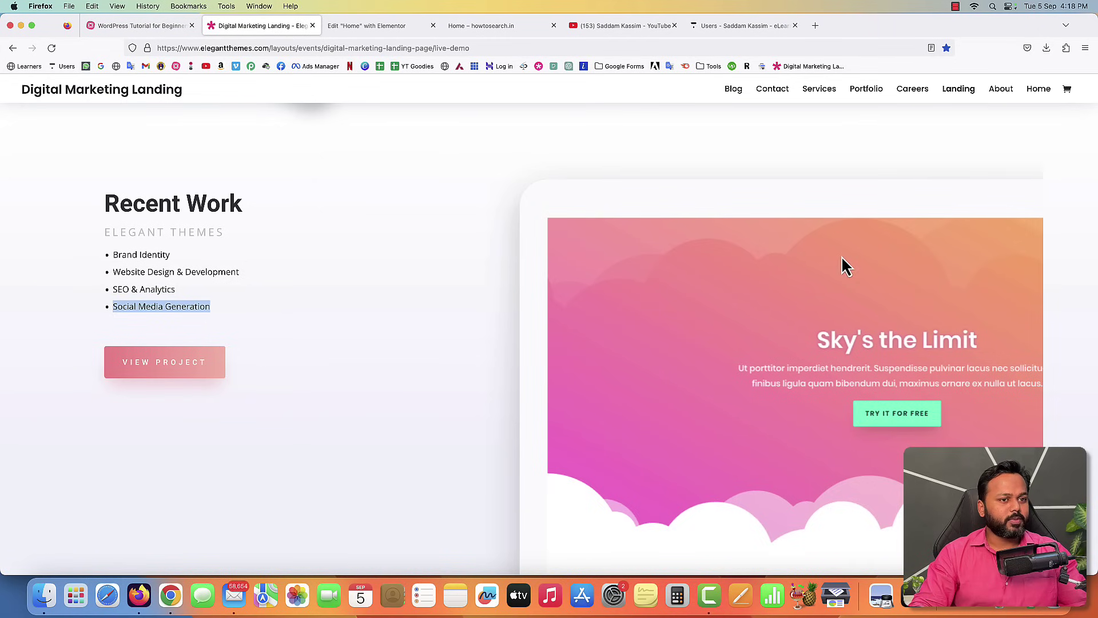
scroll(847, 260, down, 1)
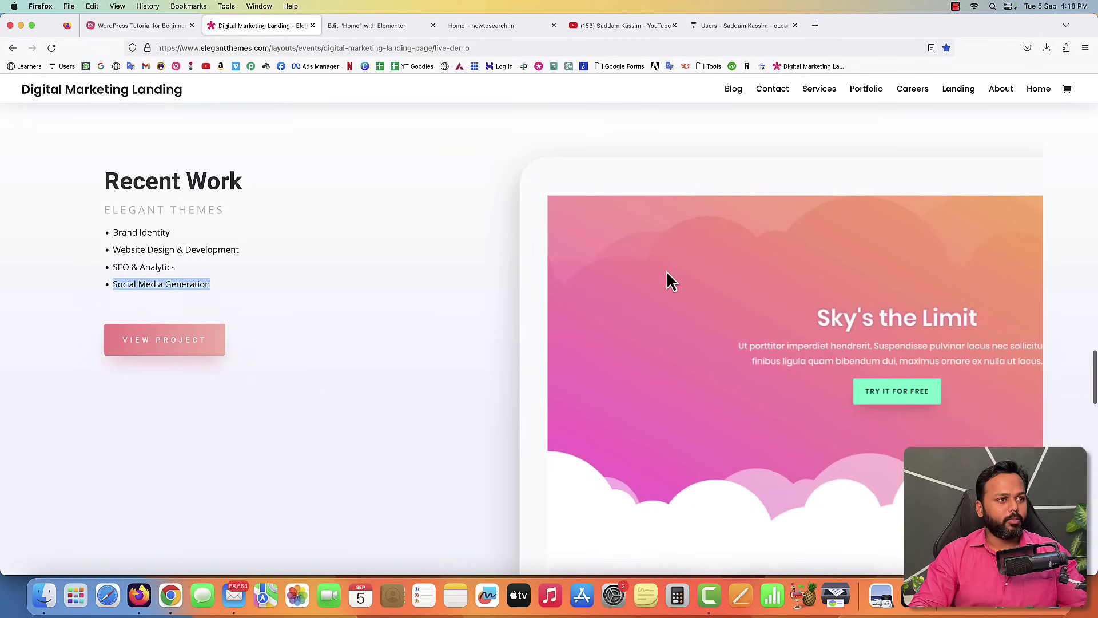
click(366, 28)
click(479, 28)
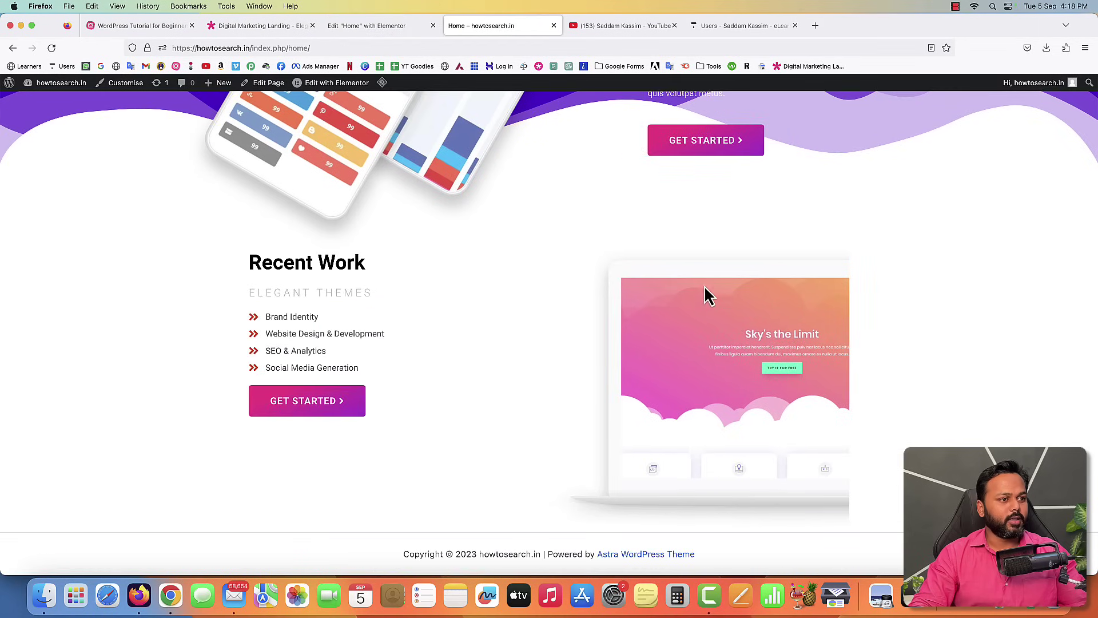
click(369, 28)
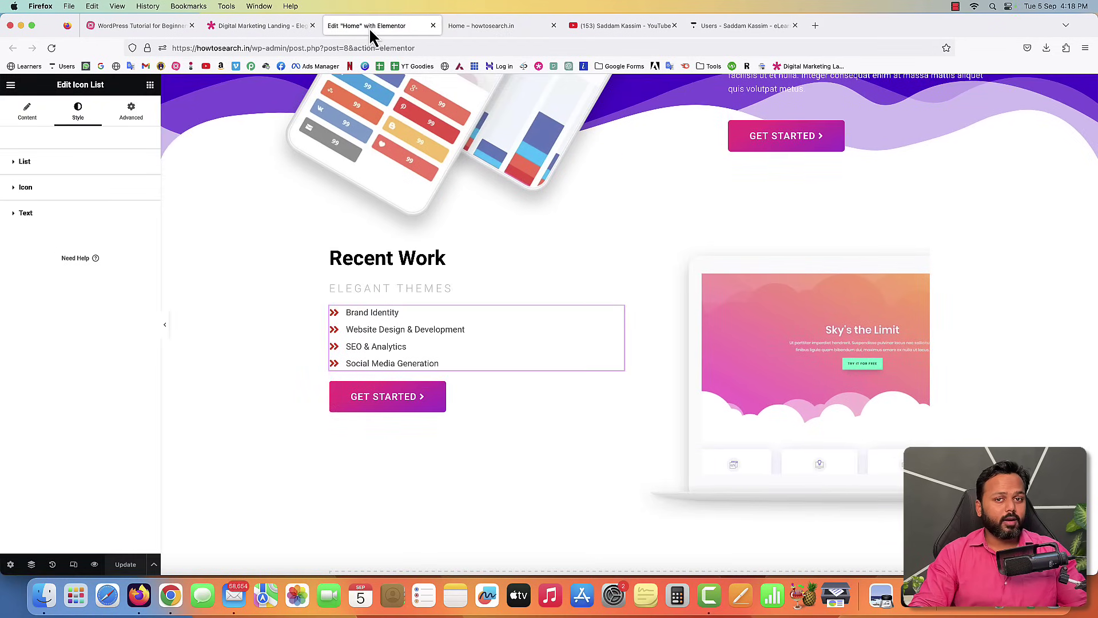
- Set the Recent Work section's Content Width to Full Width
click(629, 241)
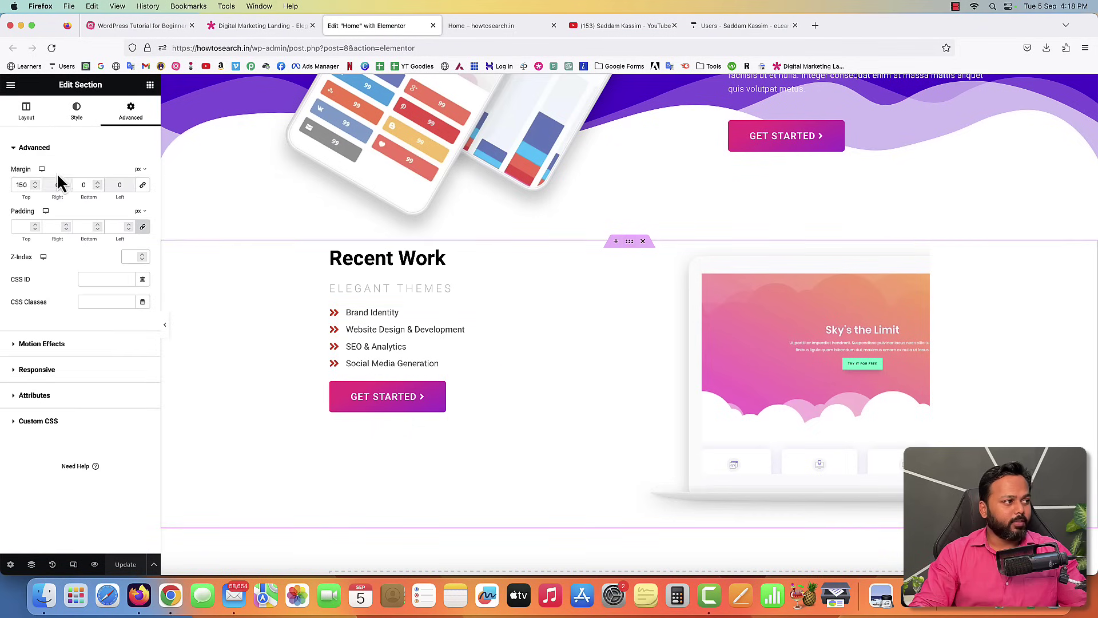
click(27, 113)
click(100, 174)
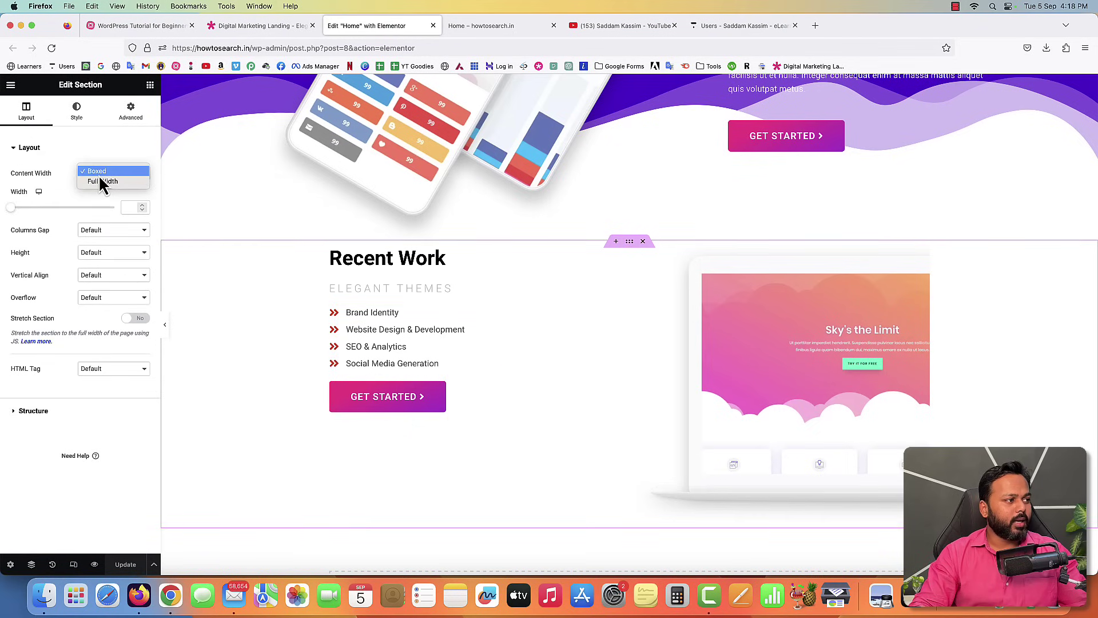
click(104, 180)
scroll(852, 380, down, 3)
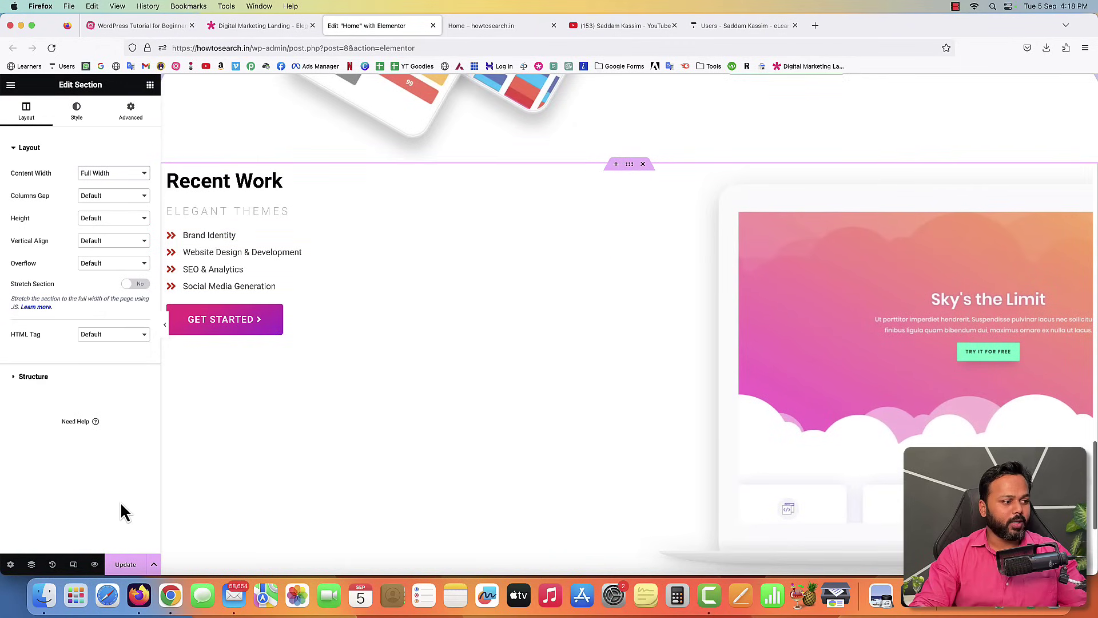
- Save the page and reload the live homepage
click(124, 569)
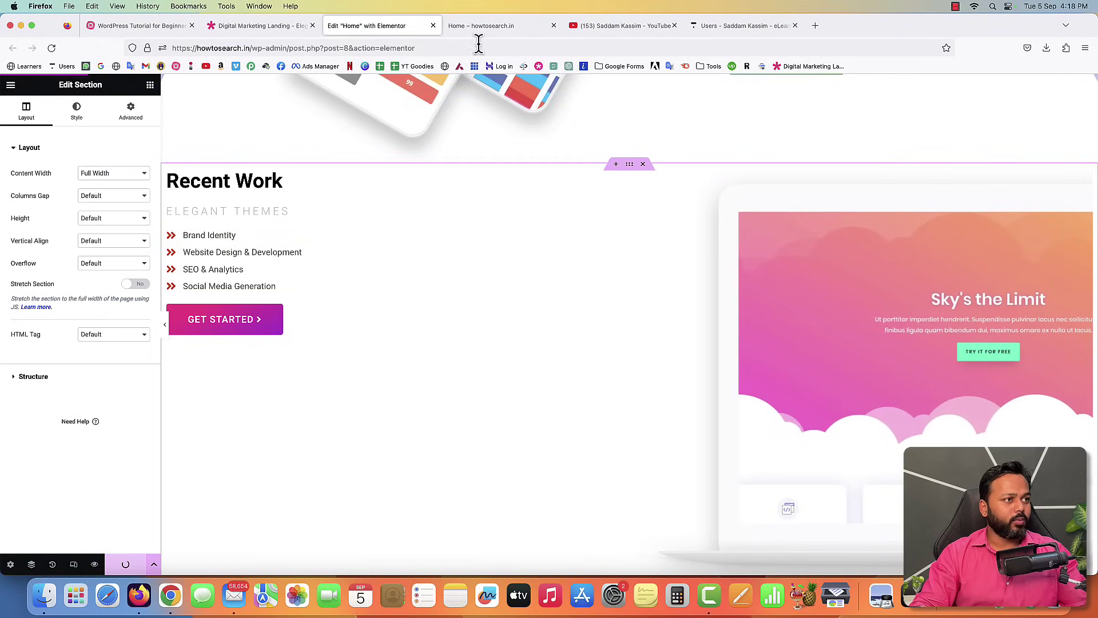
click(484, 26)
click(51, 48)
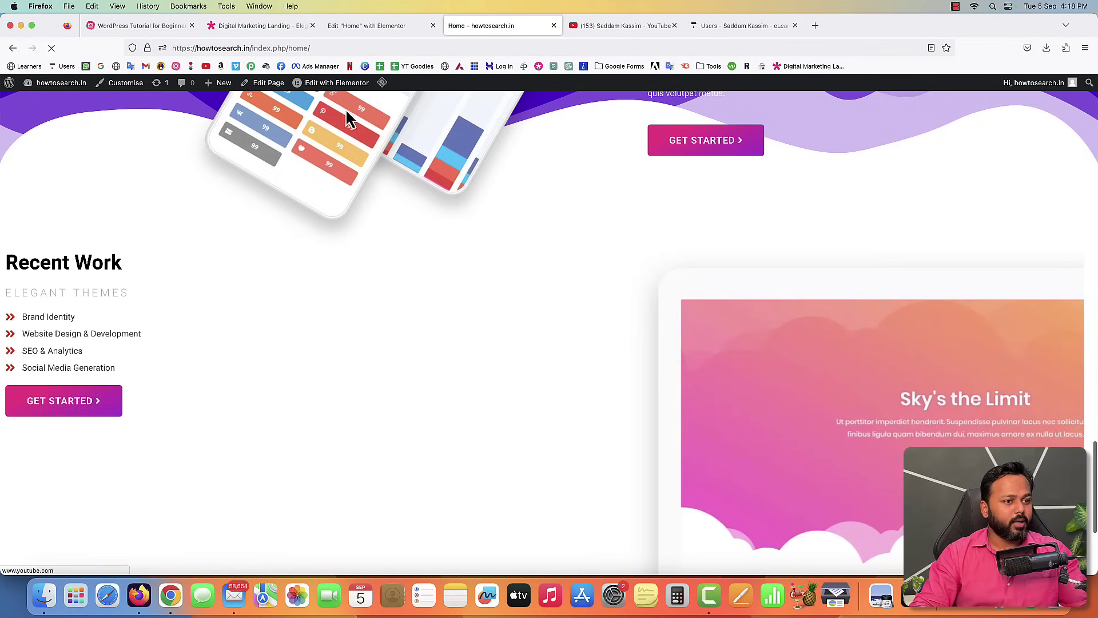
- Check on the live page that Recent Work runs edge to edge, then return to Elementor
scroll(915, 277, down, 3)
scroll(391, 226, up, 2)
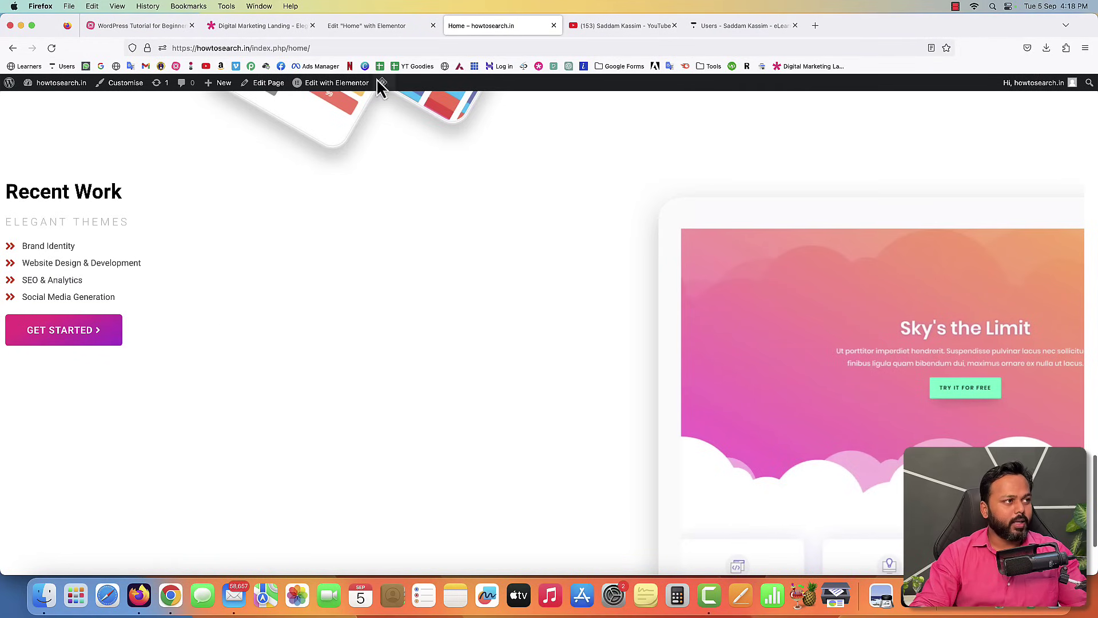
drag(5, 192, 112, 330)
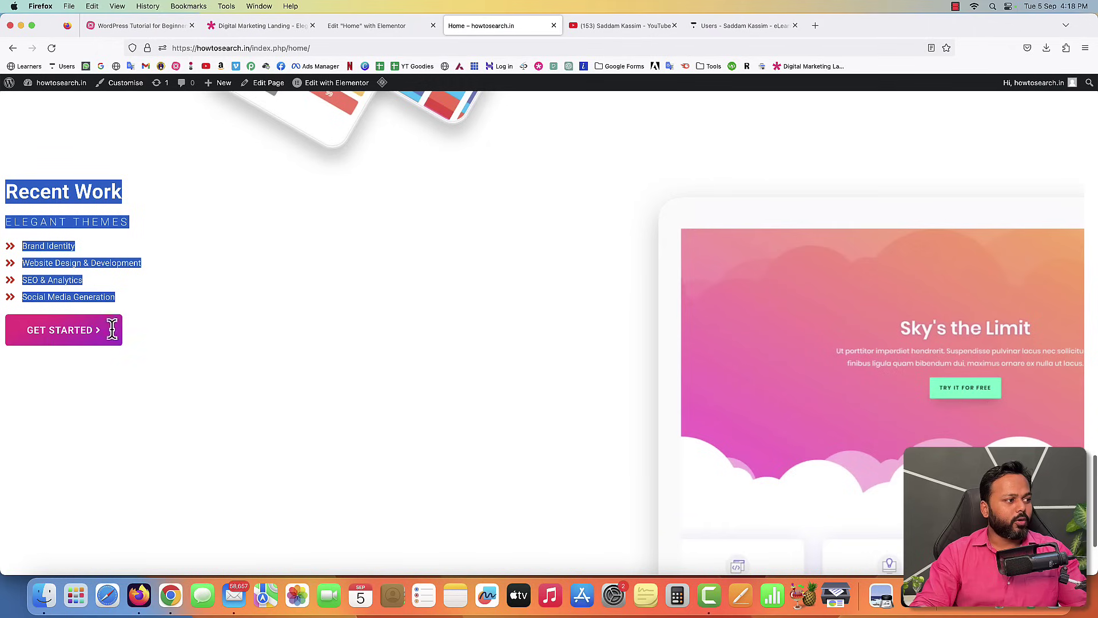
click(394, 282)
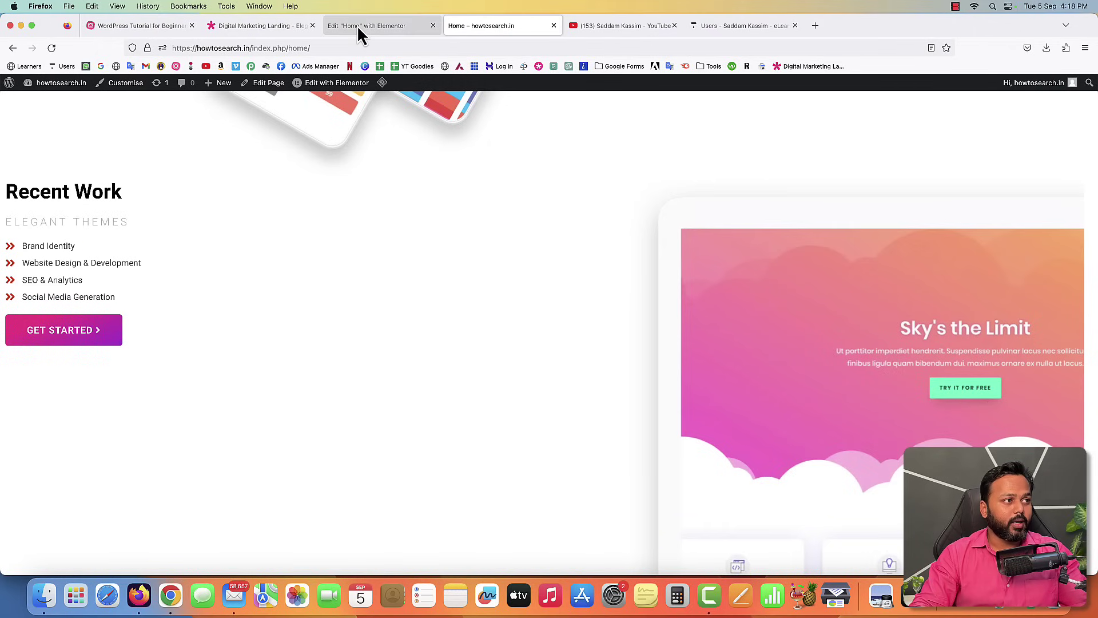
click(357, 25)
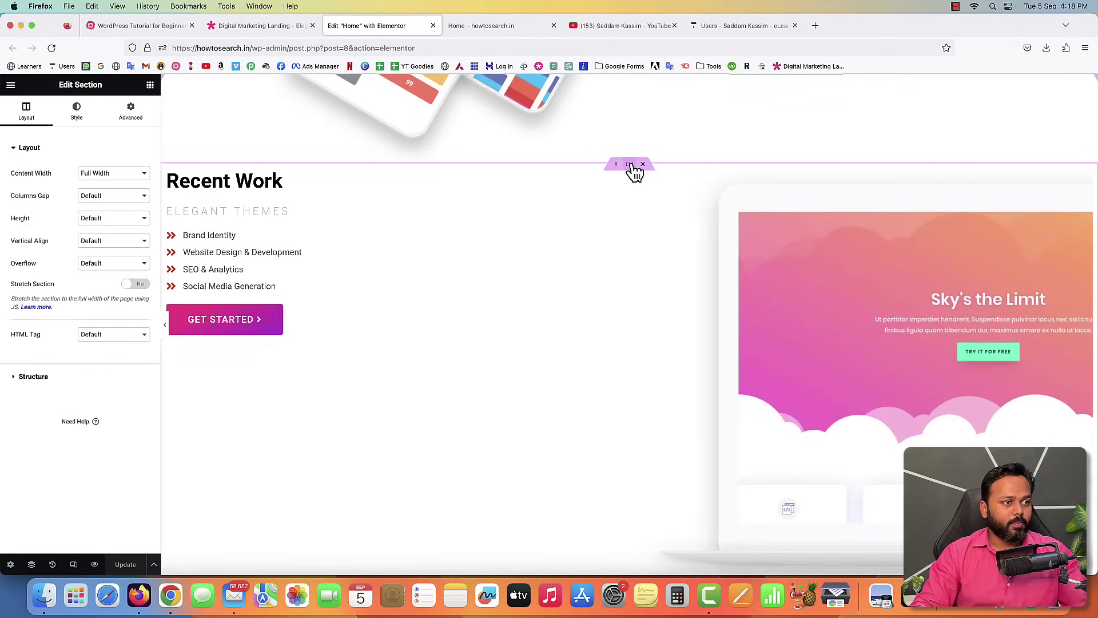
- Give the section 196 px left padding and widen the image column to about 57%
click(131, 113)
click(143, 228)
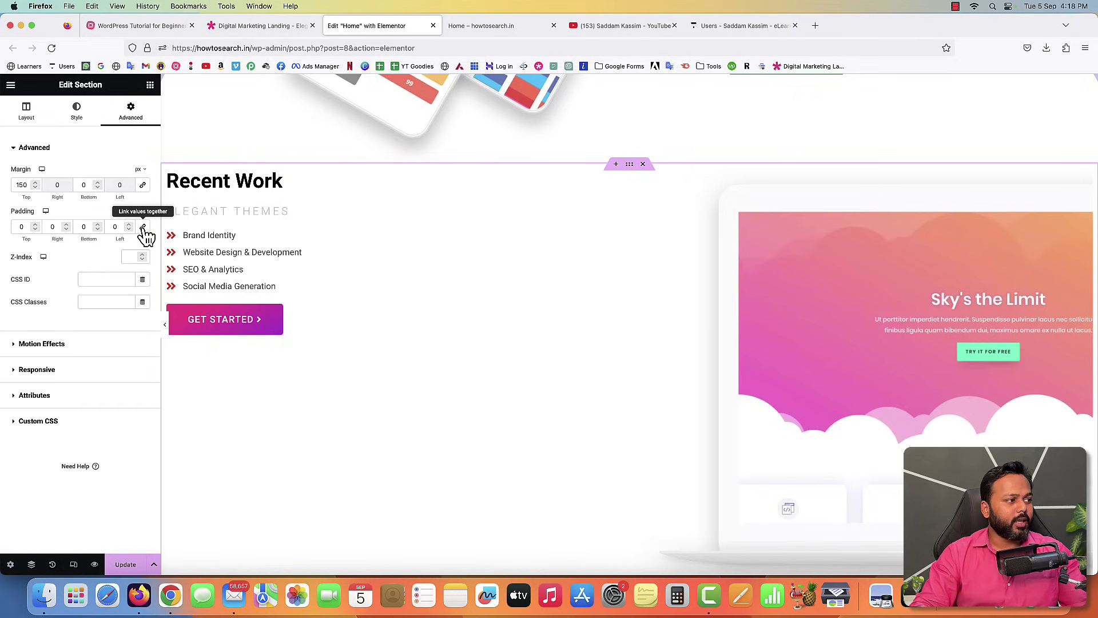
drag(128, 225, 129, 225)
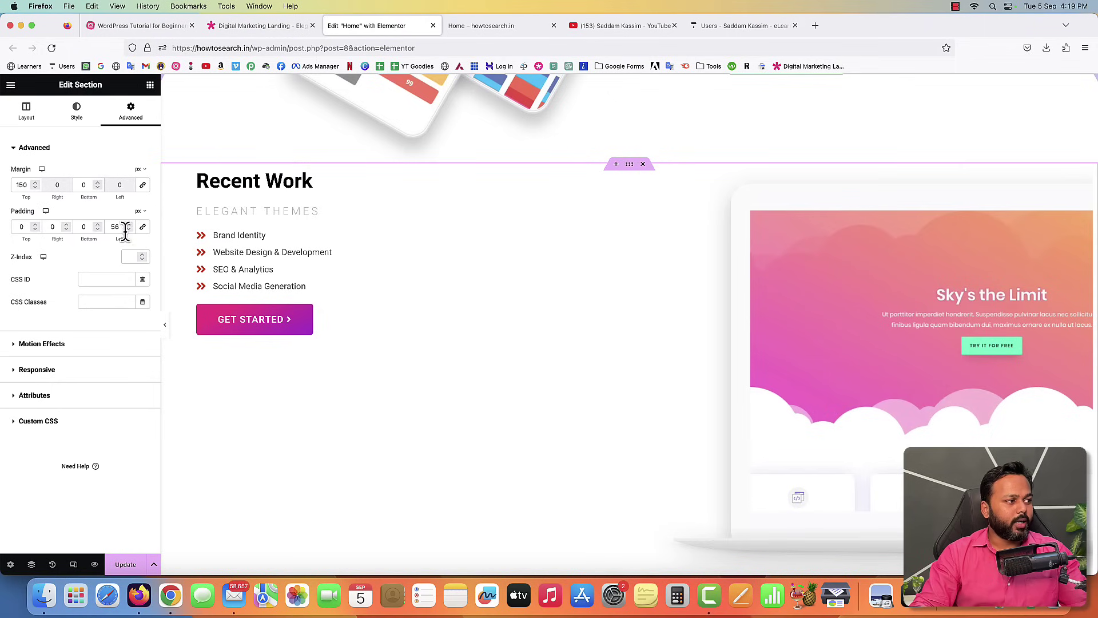
drag(129, 225, 131, 225)
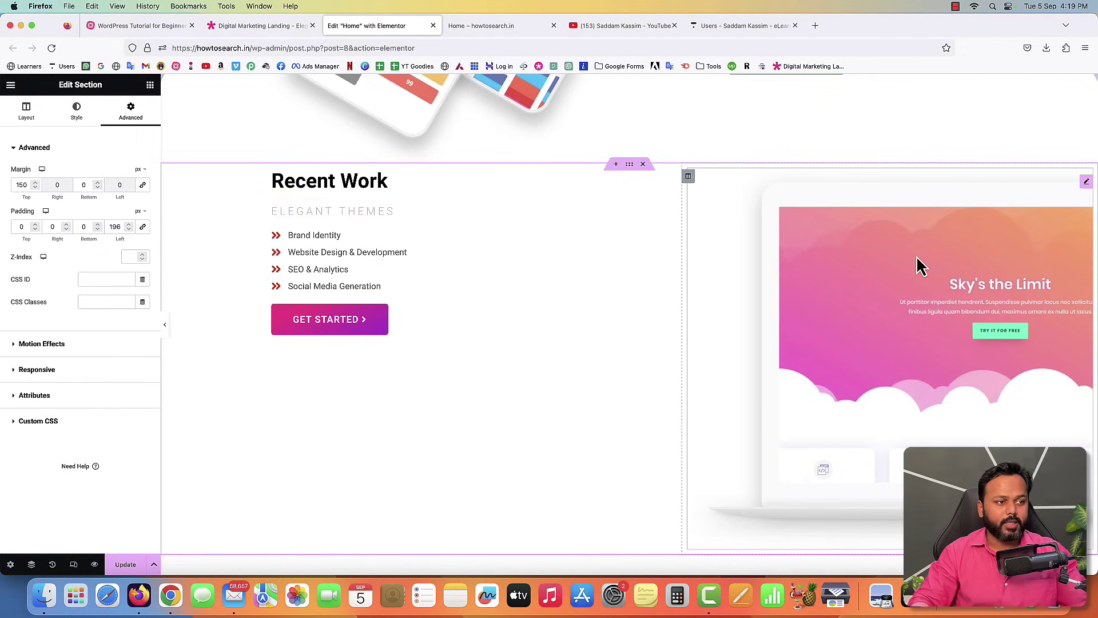
drag(681, 307, 603, 306)
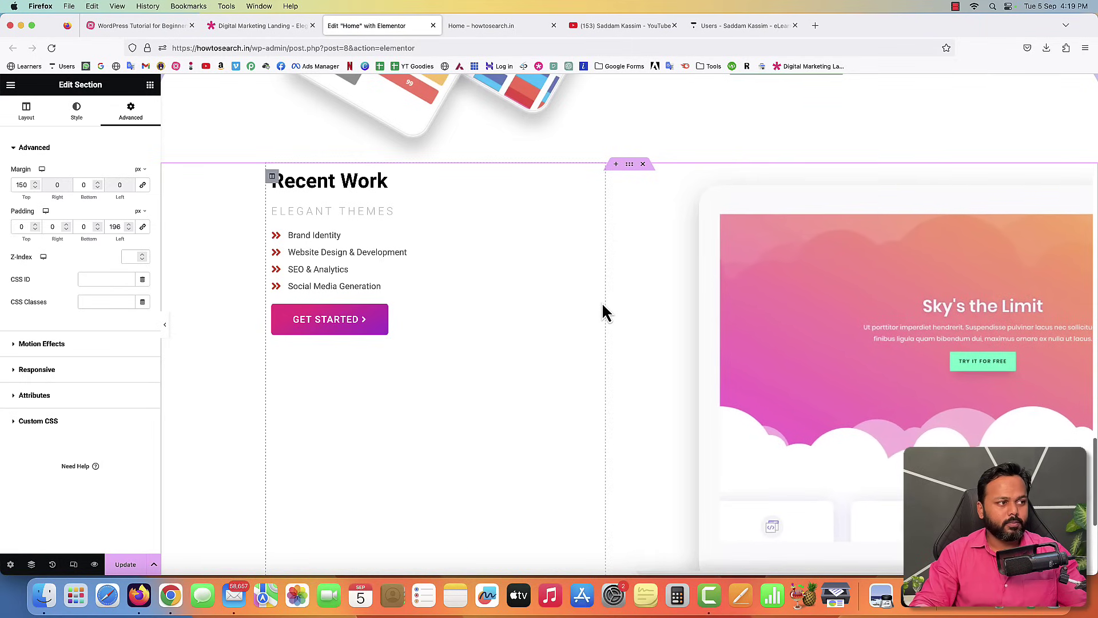
- Vertically centre the Recent Work text column, save, and switch to the live homepage
click(272, 177)
click(108, 198)
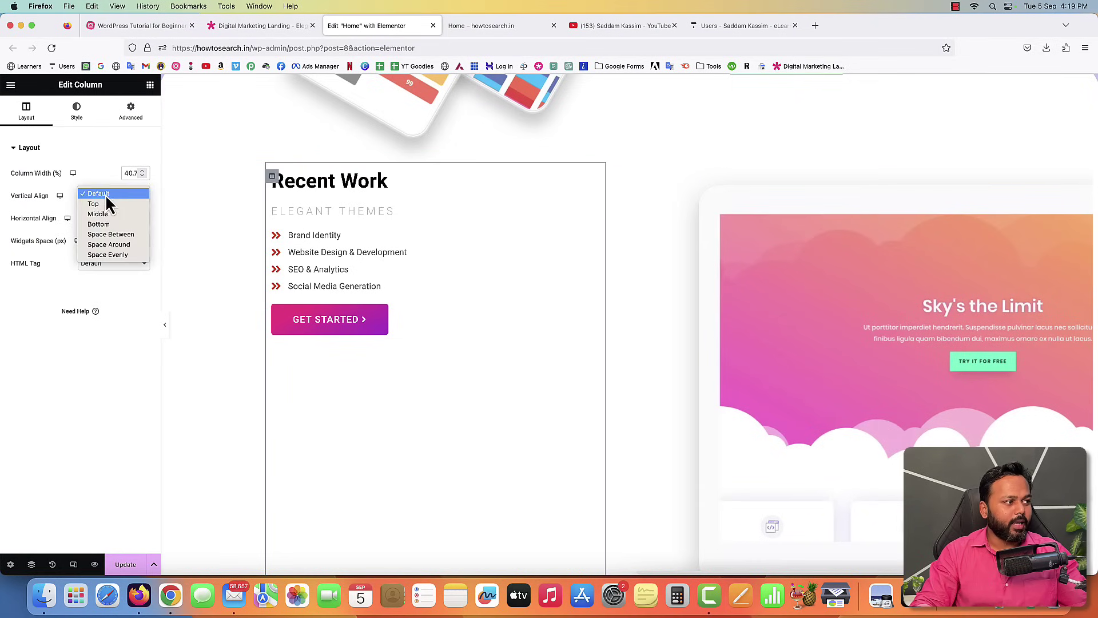
click(108, 210)
scroll(486, 343, down, 3)
click(125, 563)
click(490, 26)
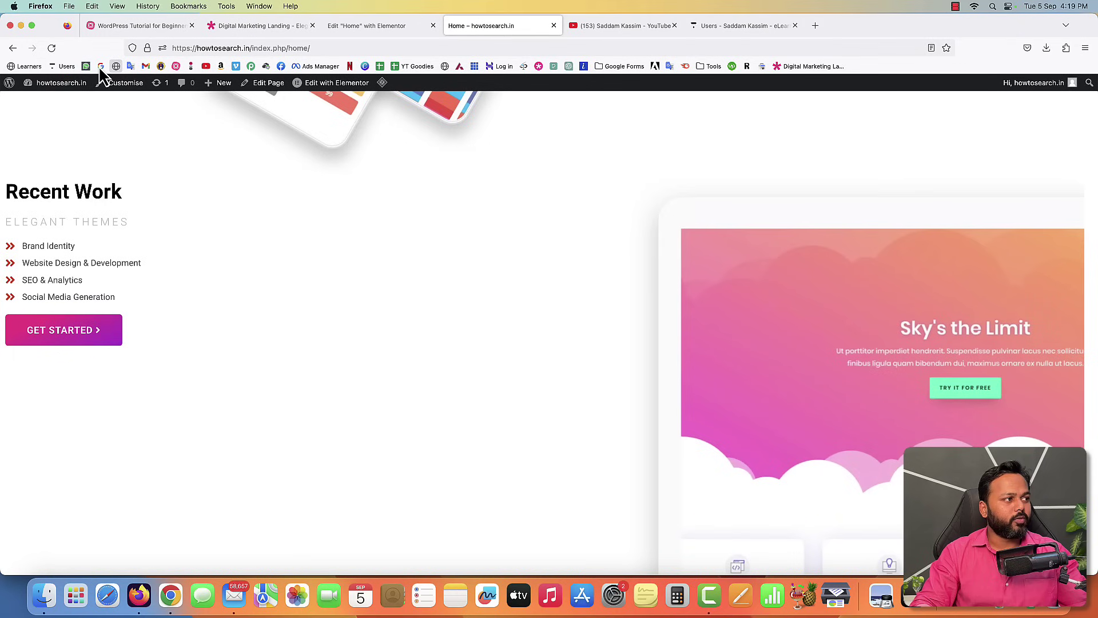
- Reload the live homepage to review the centred text, then view the demo's Recent Work block
click(51, 47)
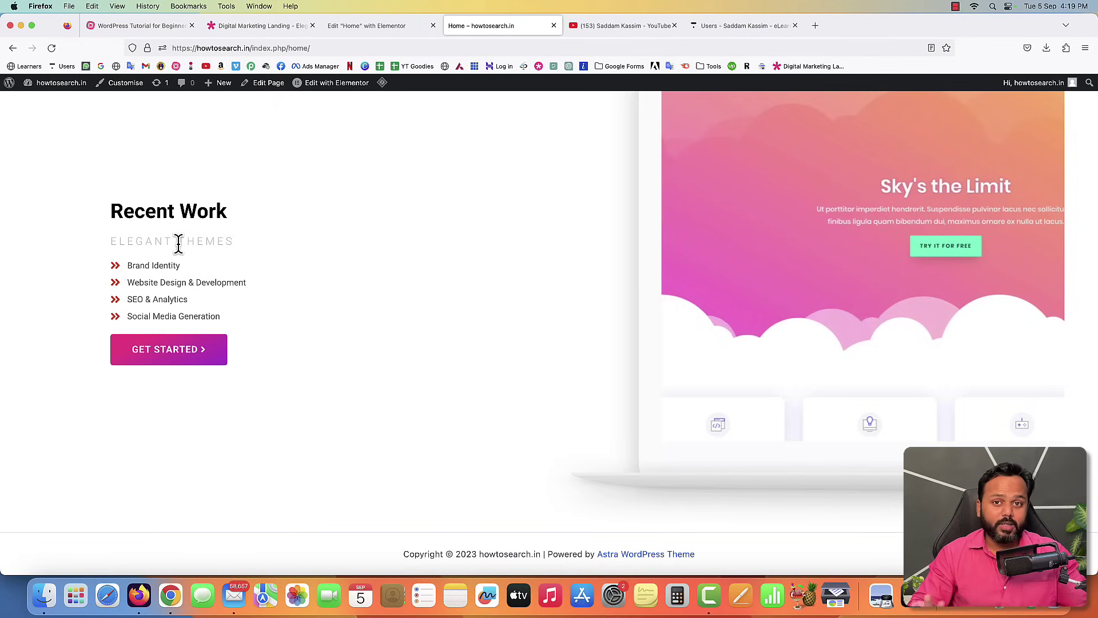
scroll(353, 264, up, 2)
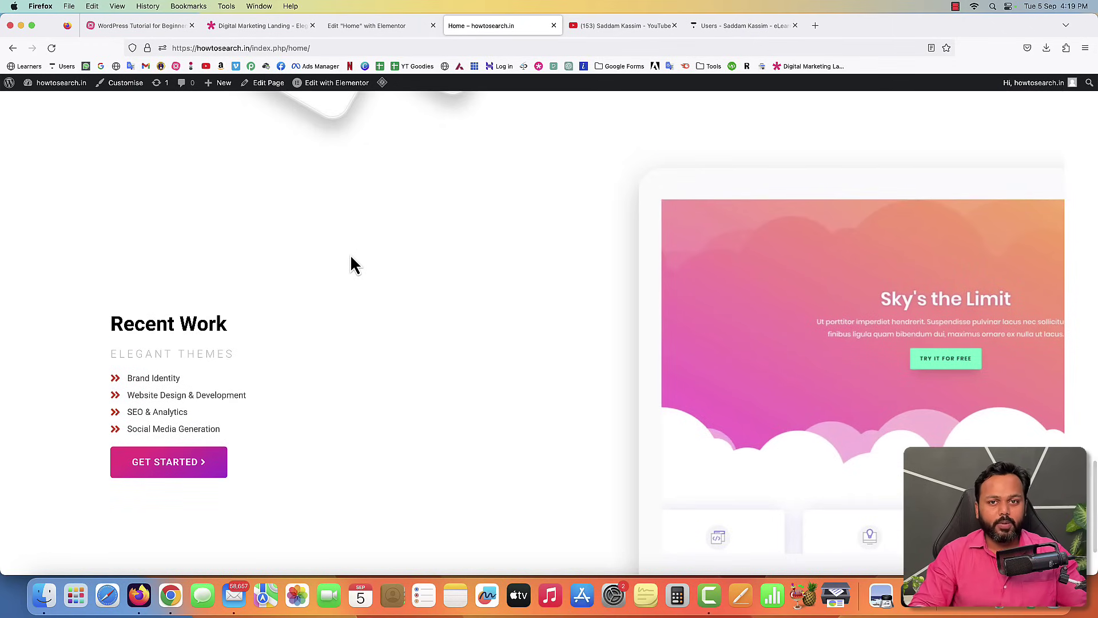
click(279, 28)
scroll(478, 279, down, 5)
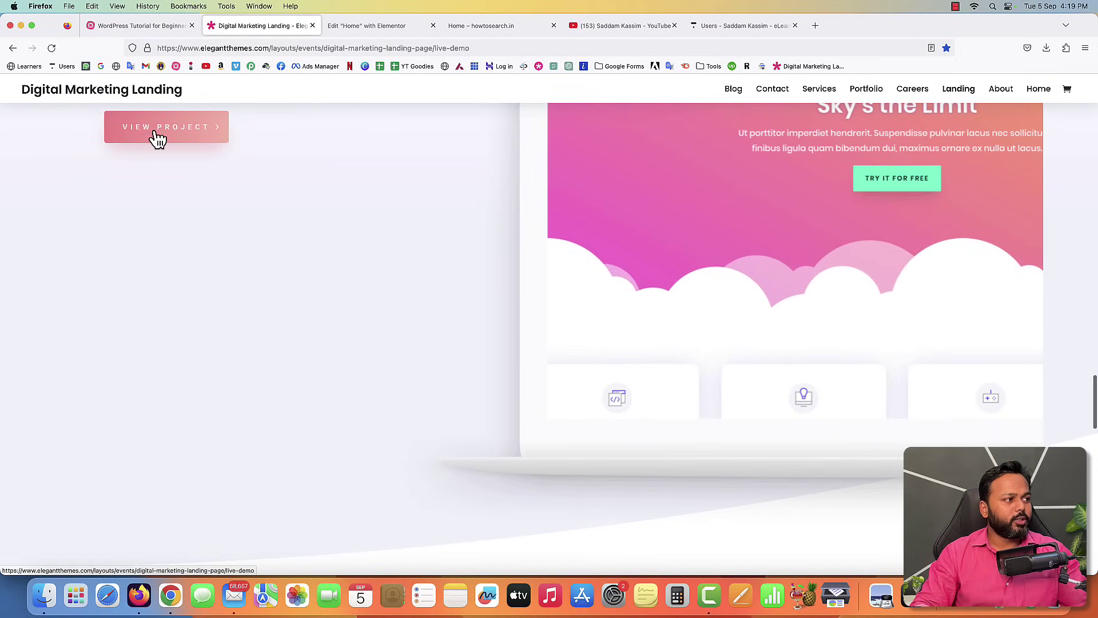
- Scroll the Elegant Themes demo down to its Recent Work section
click(466, 25)
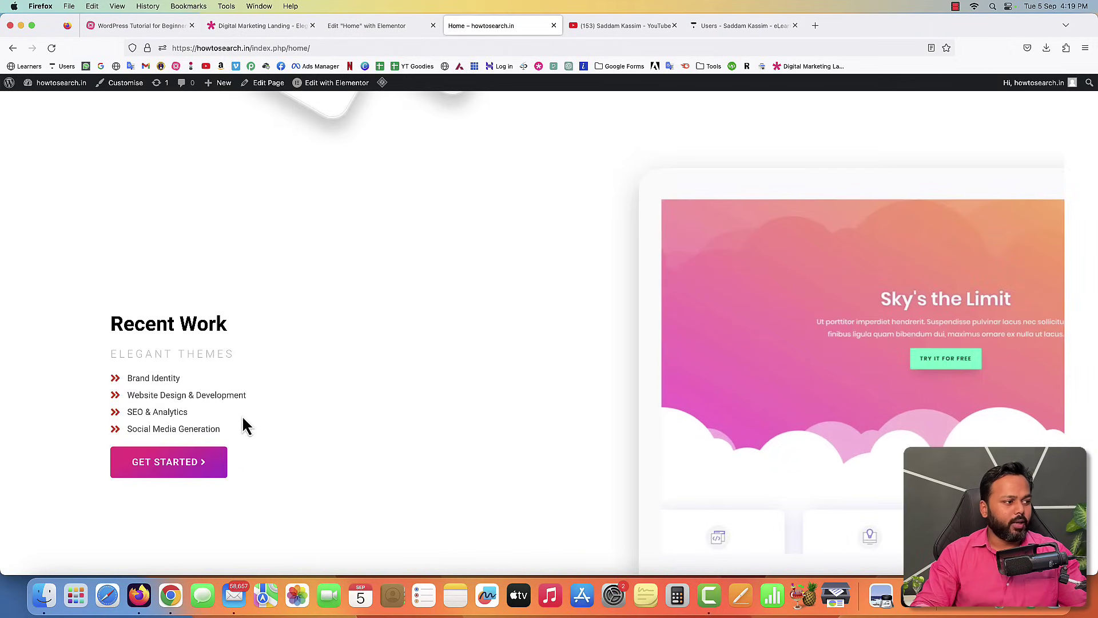
click(255, 25)
scroll(420, 287, down, 5)
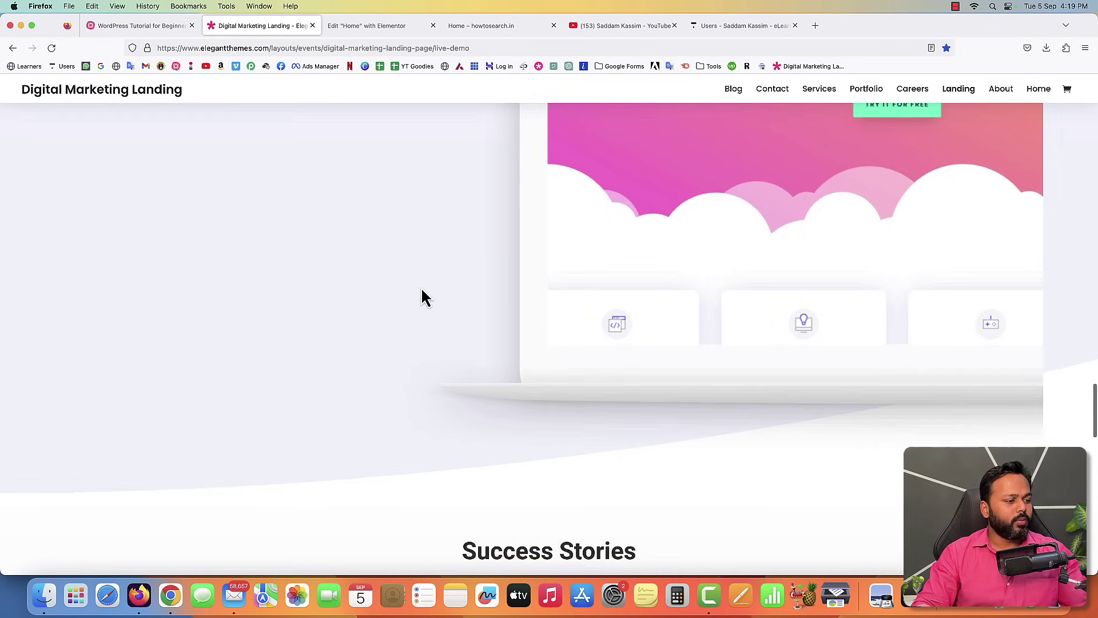
scroll(417, 293, up, 10)
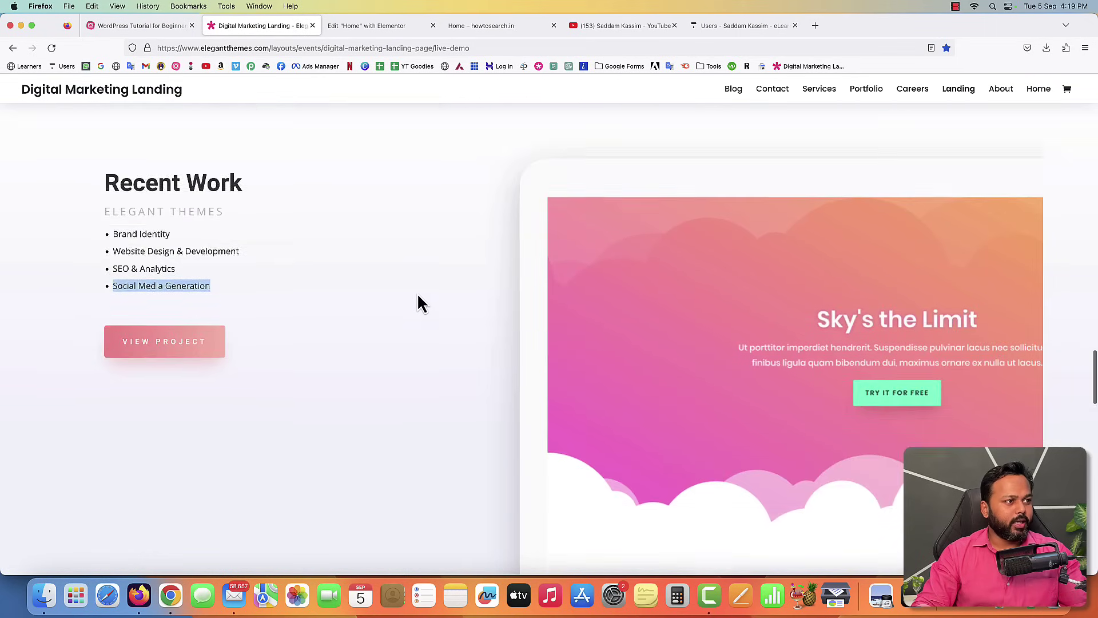
scroll(417, 292, down, 5)
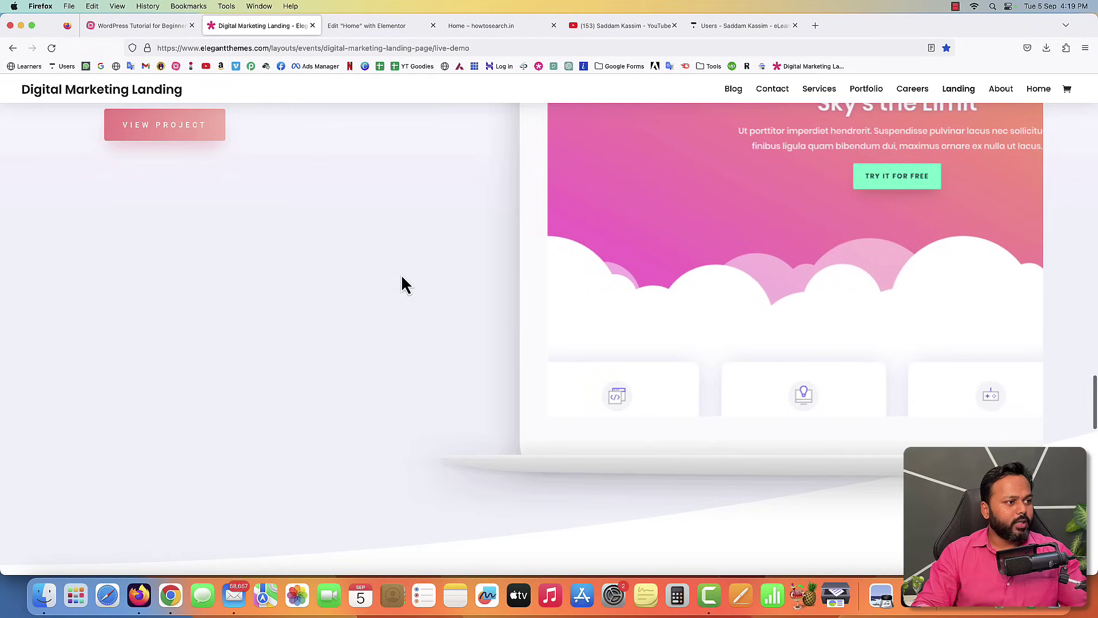
scroll(364, 383, down, 1)
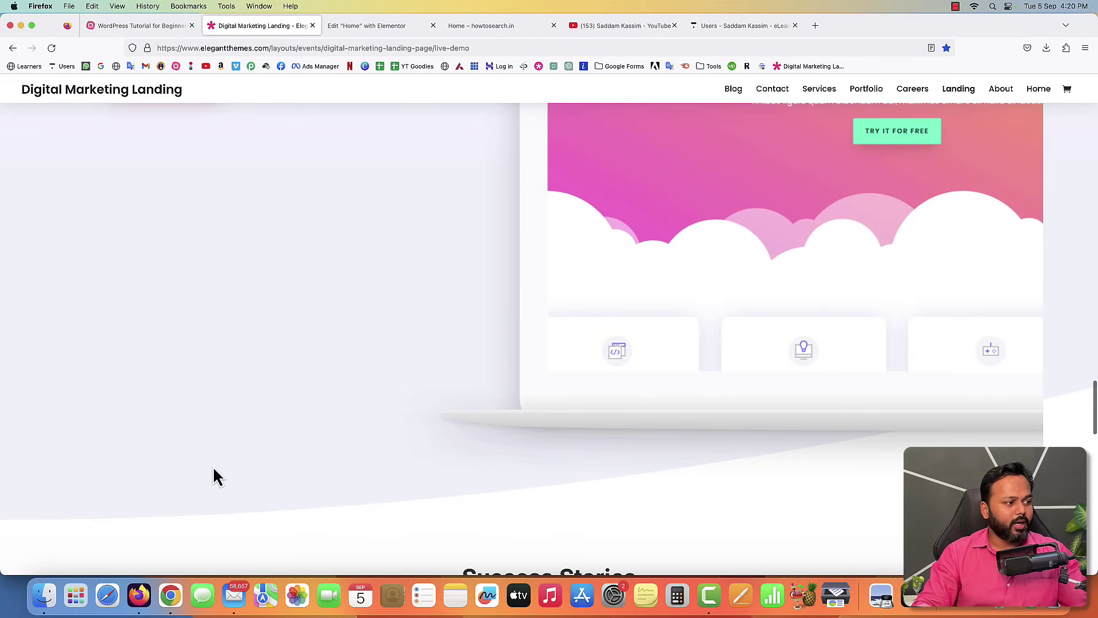
scroll(269, 475, down, 1)
- Sample the section's #f2f2fa background with the DevTools eyedropper, then return to Elementor
right_click(115, 457)
click(171, 566)
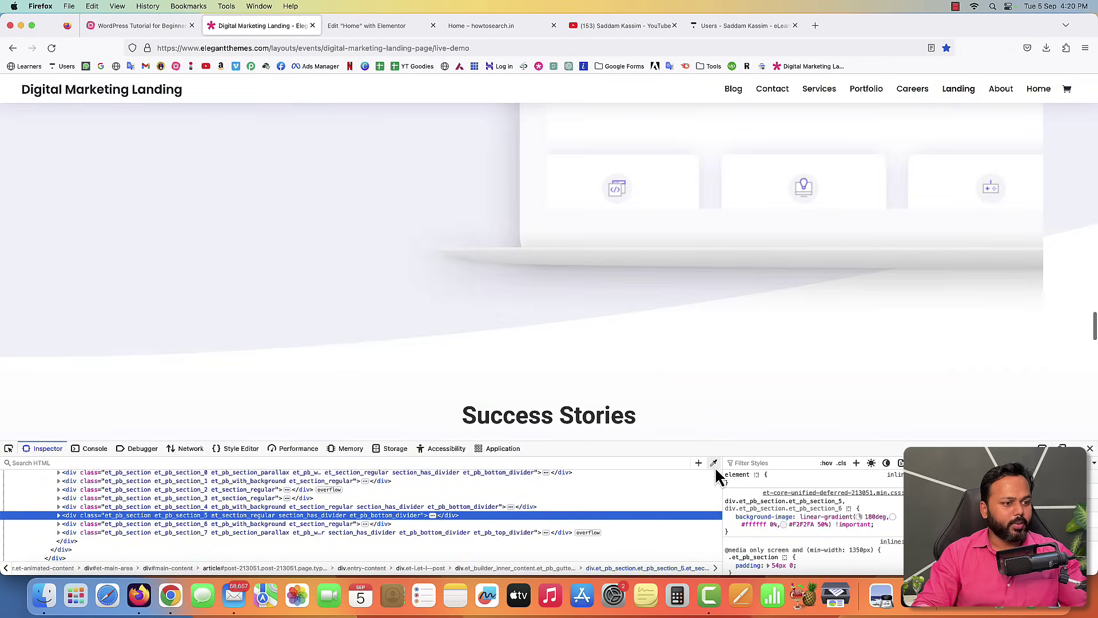
click(713, 464)
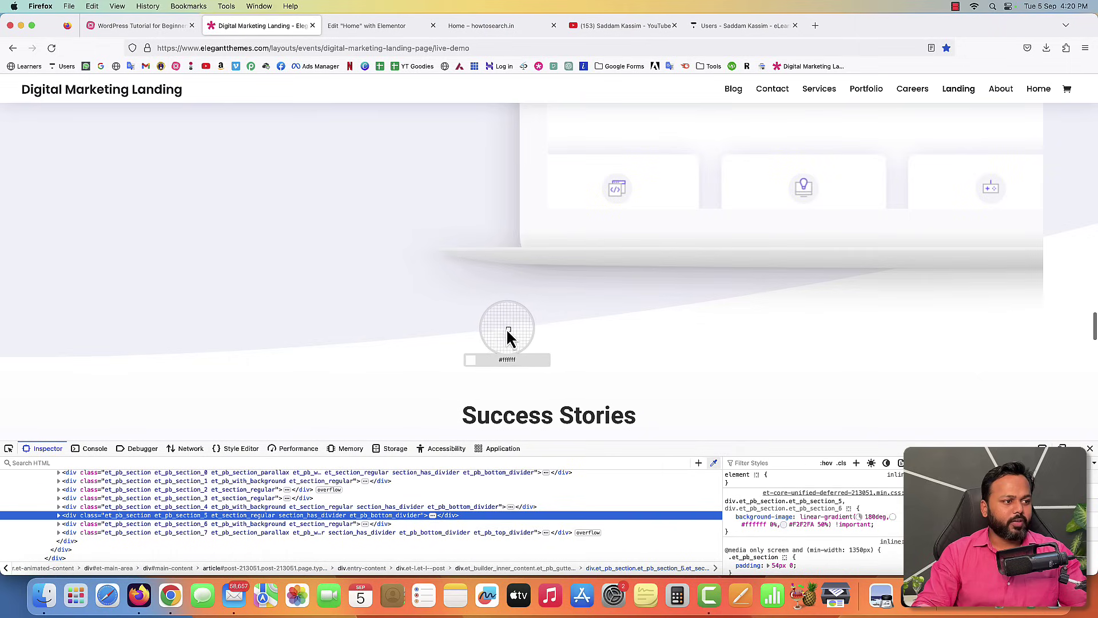
click(1089, 448)
key(ctrl+Tab)
scroll(654, 322, up, 5)
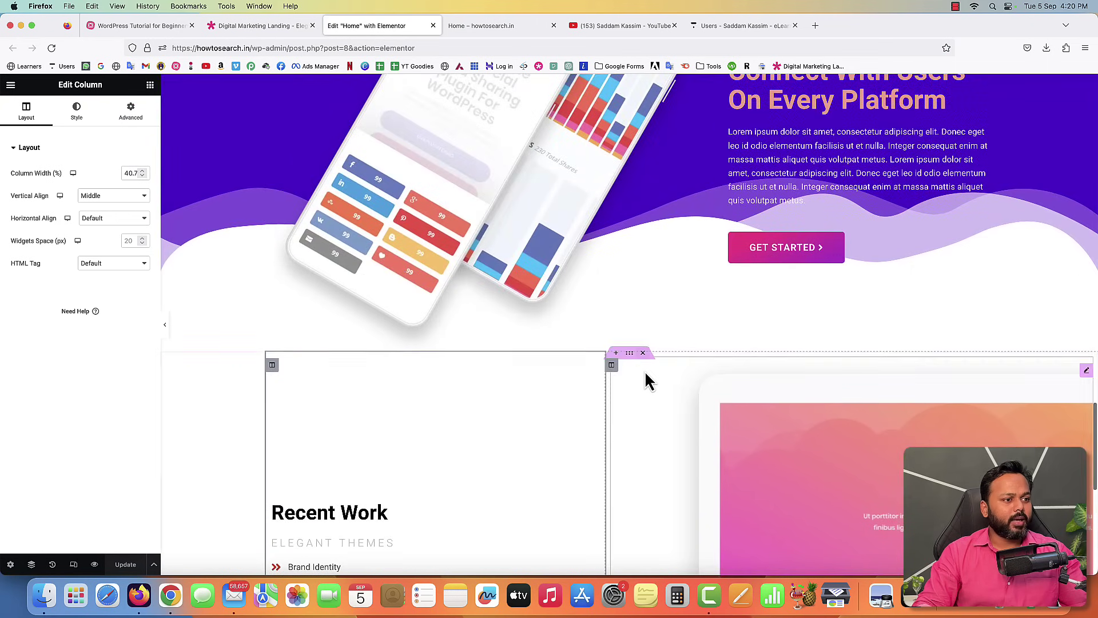
- Give the Recent Work section a classic background colour of #f2f2fa
click(632, 355)
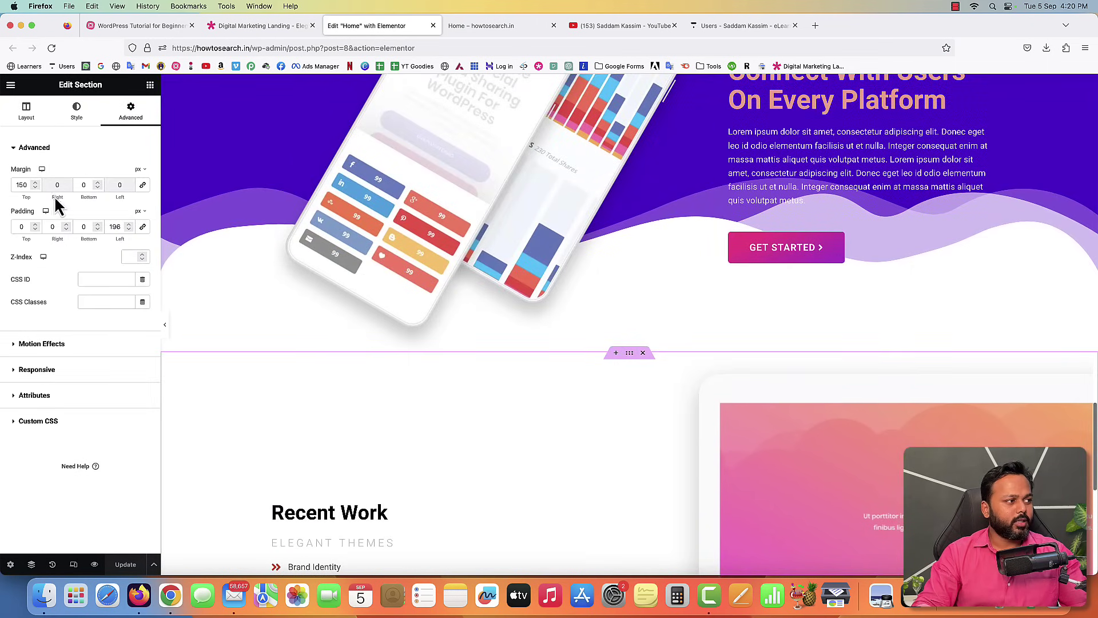
click(77, 112)
click(99, 197)
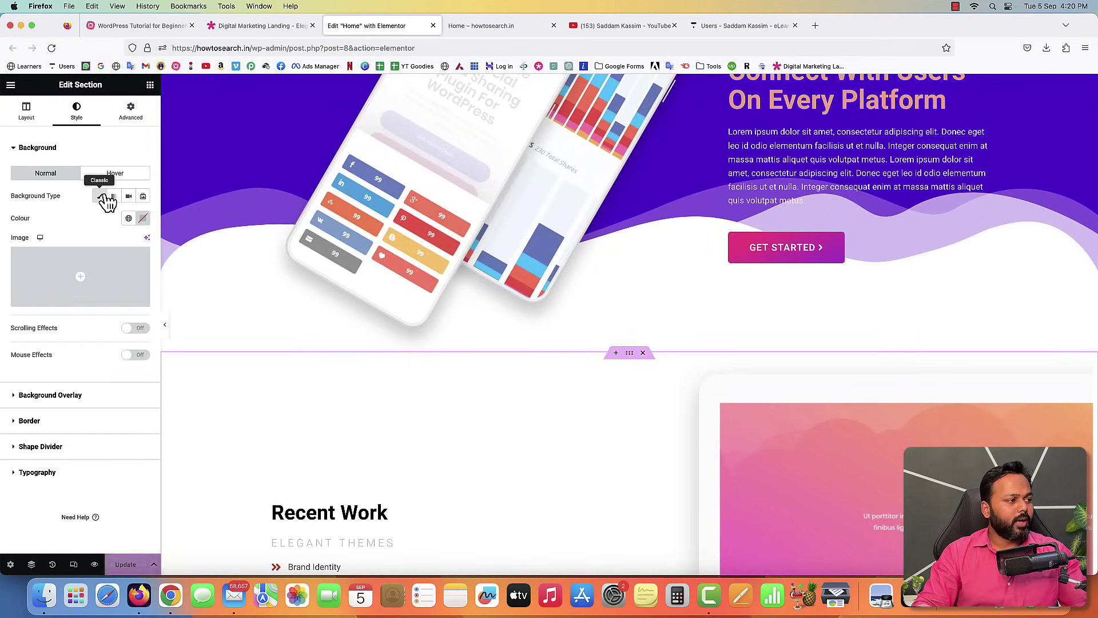
click(144, 219)
key(super+v)
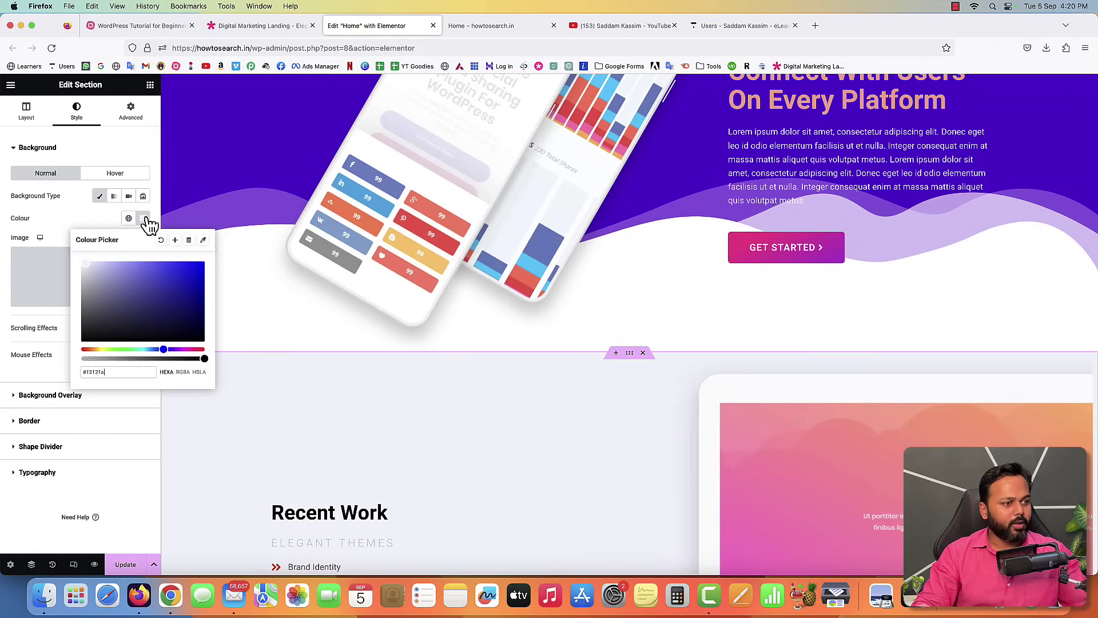
click(68, 210)
- Review the new background and bring up the demo page for comparison
scroll(635, 397, down, 3)
scroll(649, 400, down, 3)
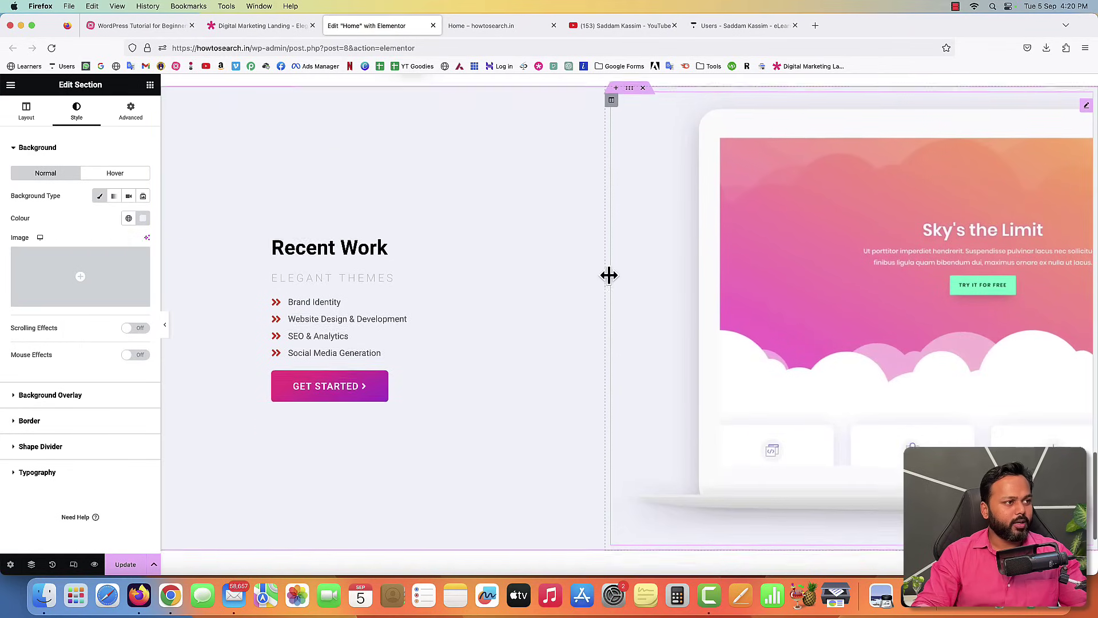
scroll(679, 287, up, 3)
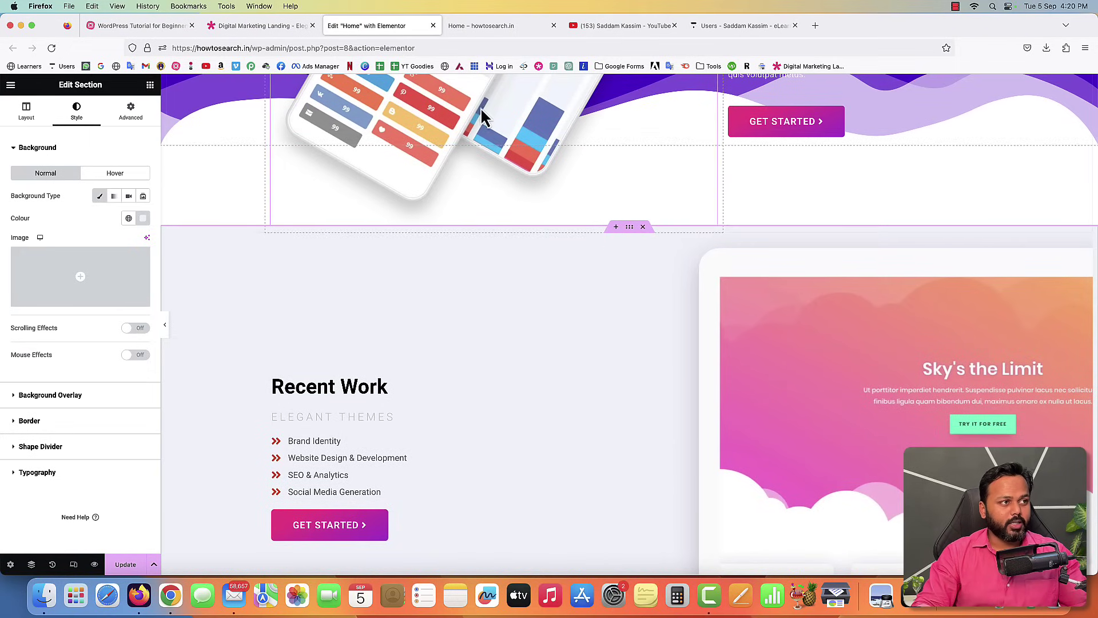
click(270, 32)
scroll(691, 223, up, 10)
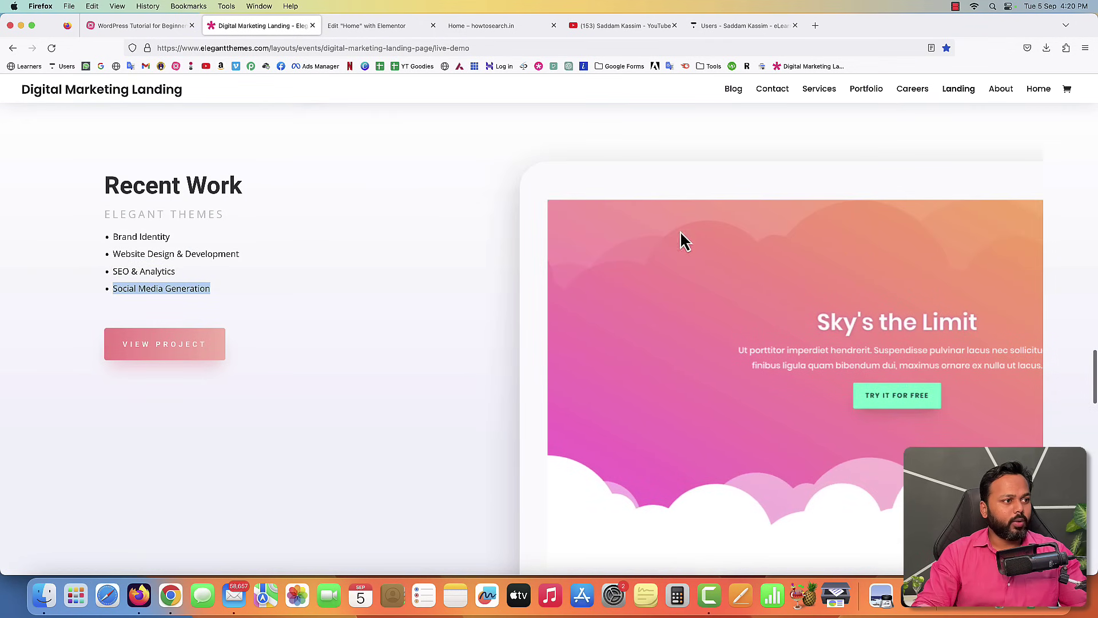
- Look over the demo's purple hero and Recent Work sections, then go back to the Elementor editor
scroll(447, 224, up, 5)
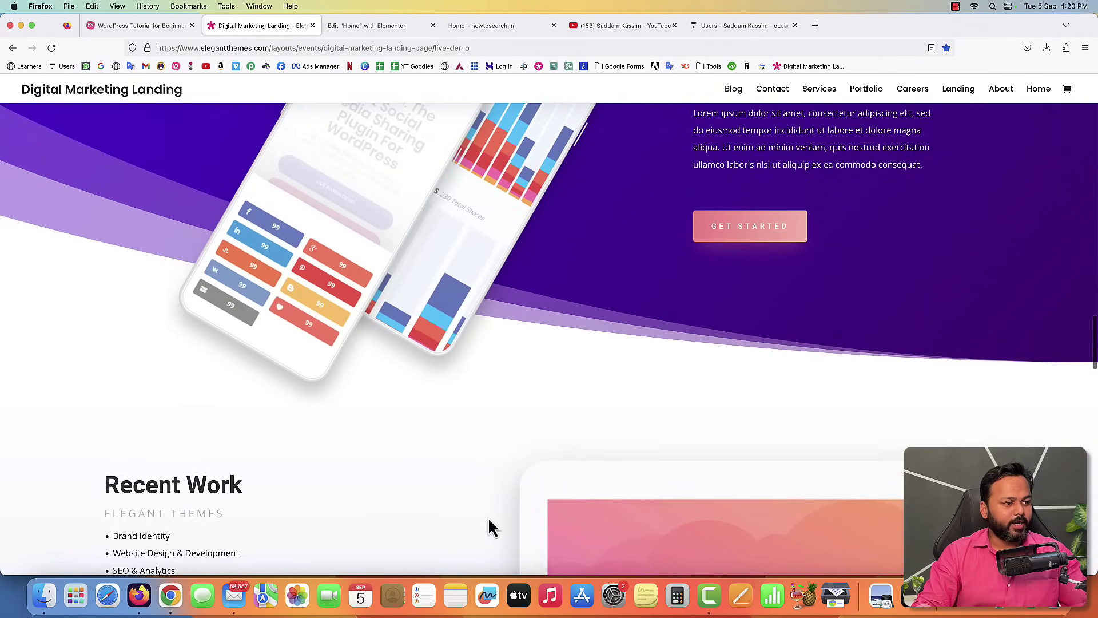
click(381, 25)
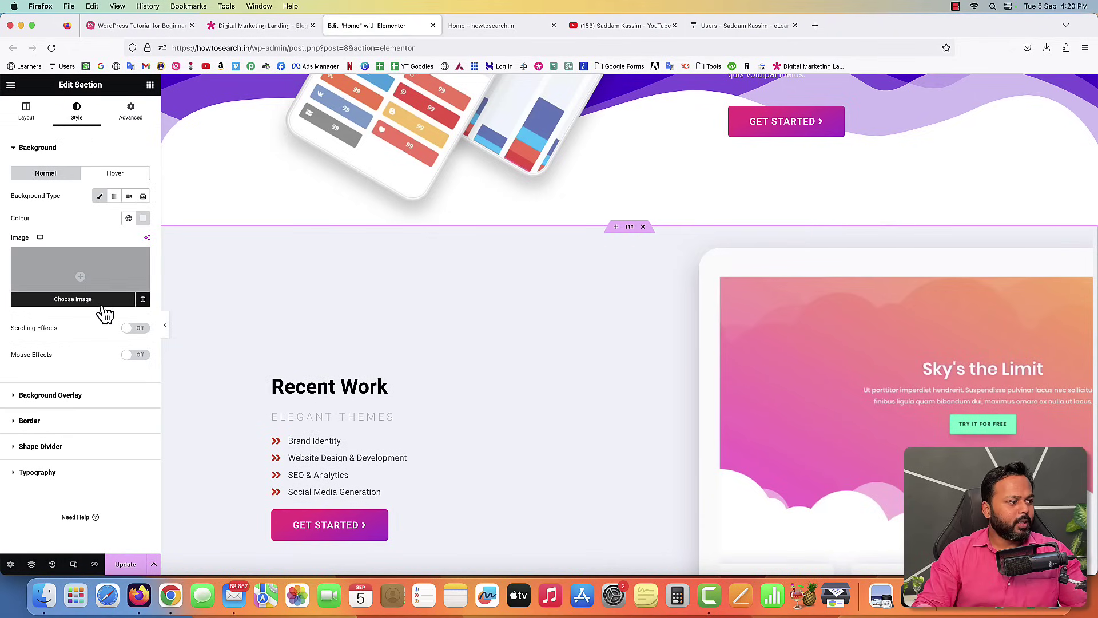
- Try a Curve top shape divider on Recent Work, then set it back to None
click(38, 447)
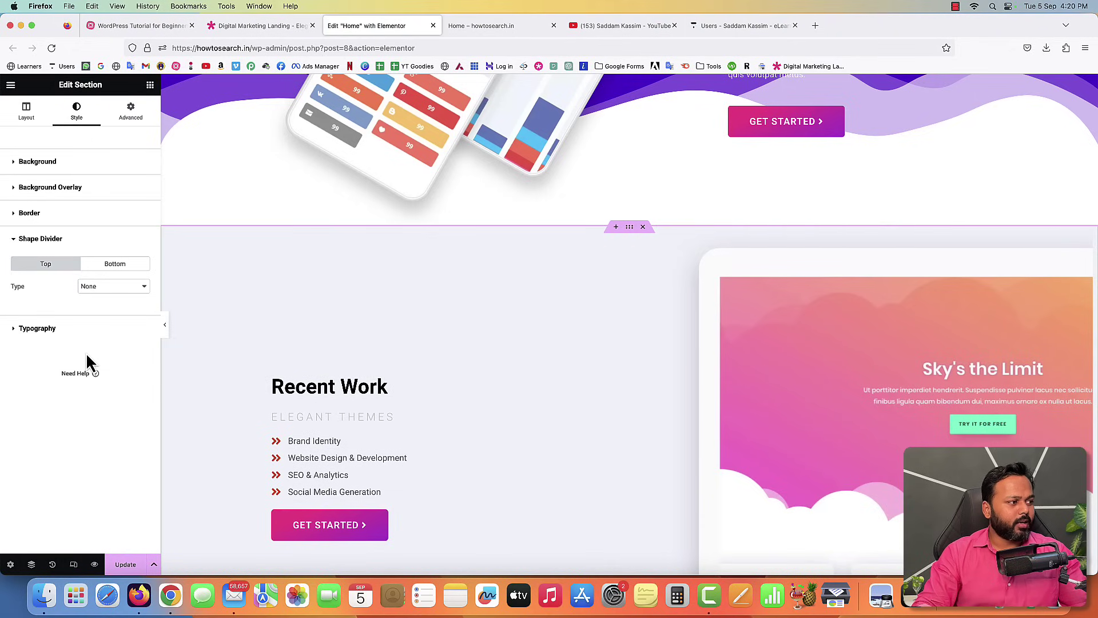
click(101, 296)
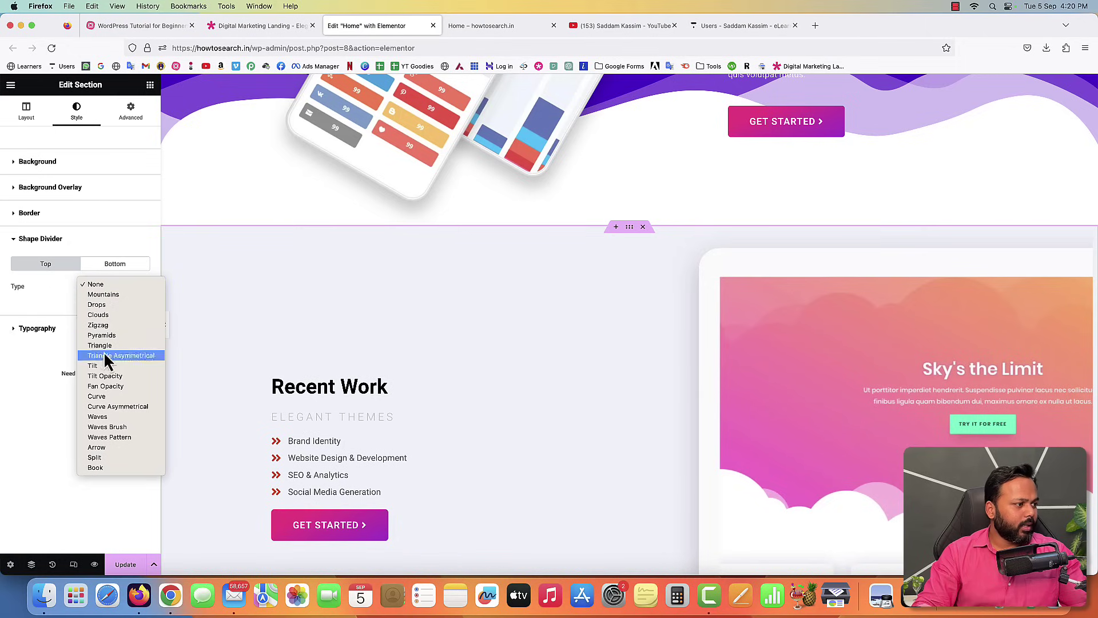
click(106, 396)
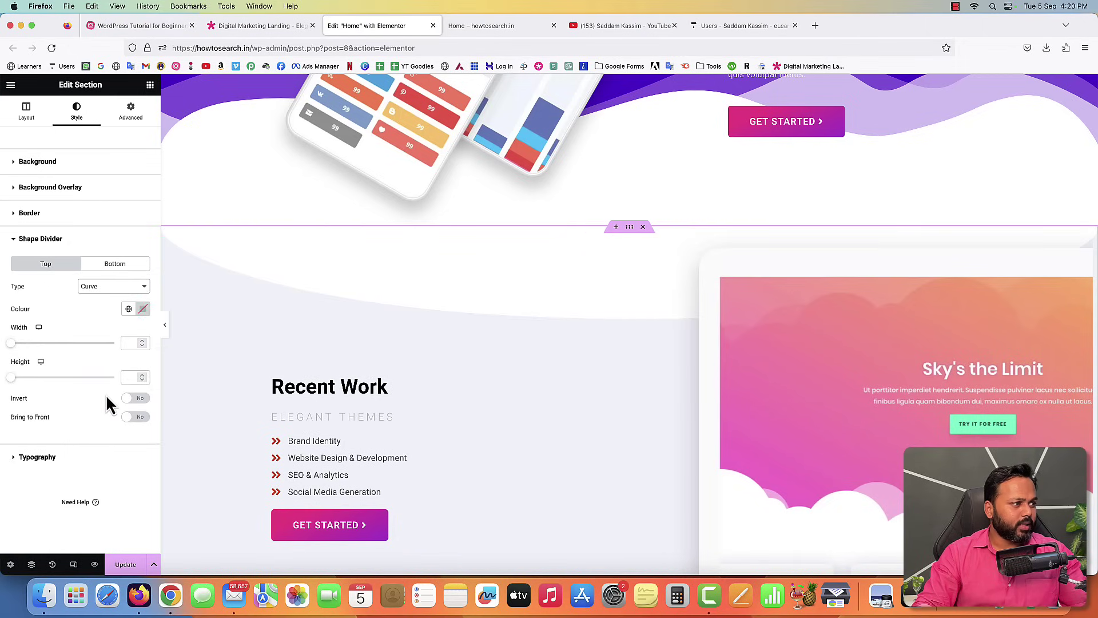
click(114, 291)
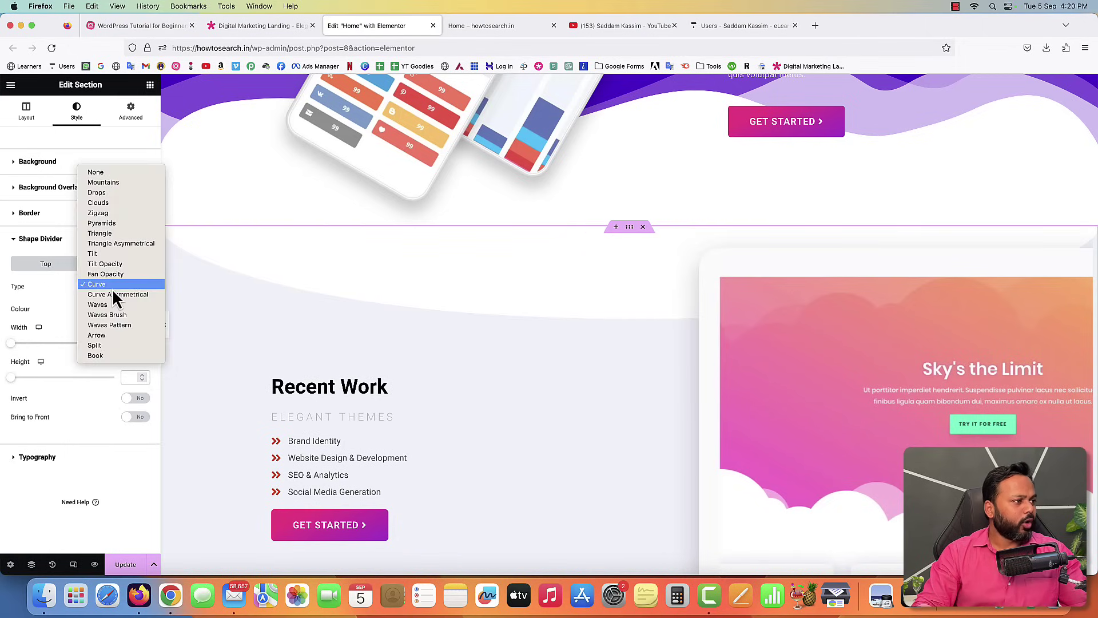
click(91, 170)
- Give the Recent Work section a 1px solid top border coloured #f2f2fa
click(18, 217)
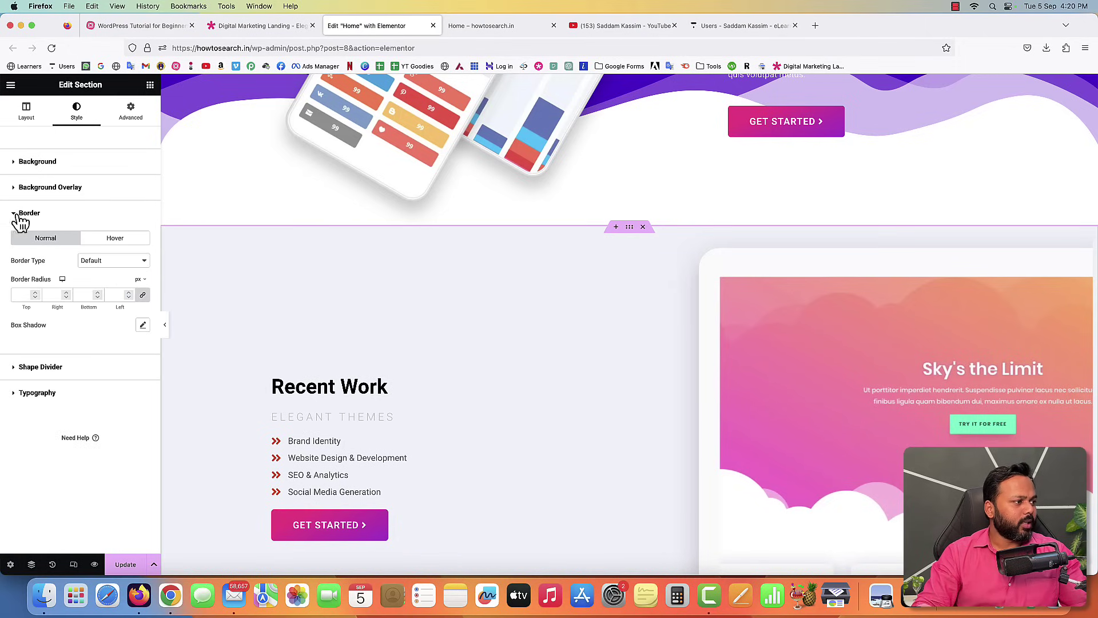
click(106, 264)
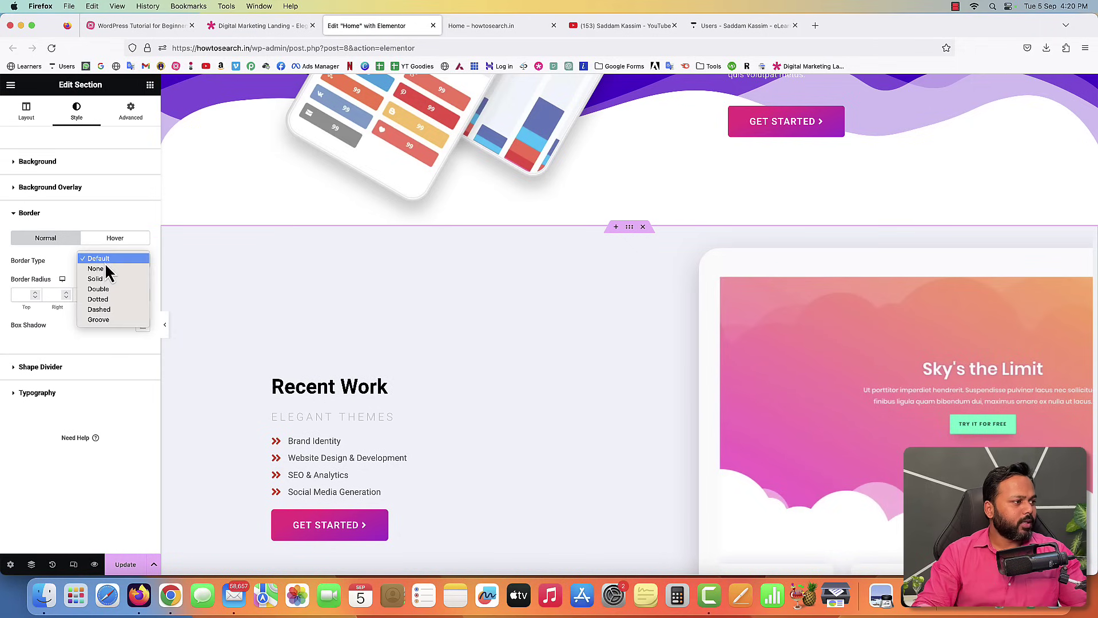
click(104, 276)
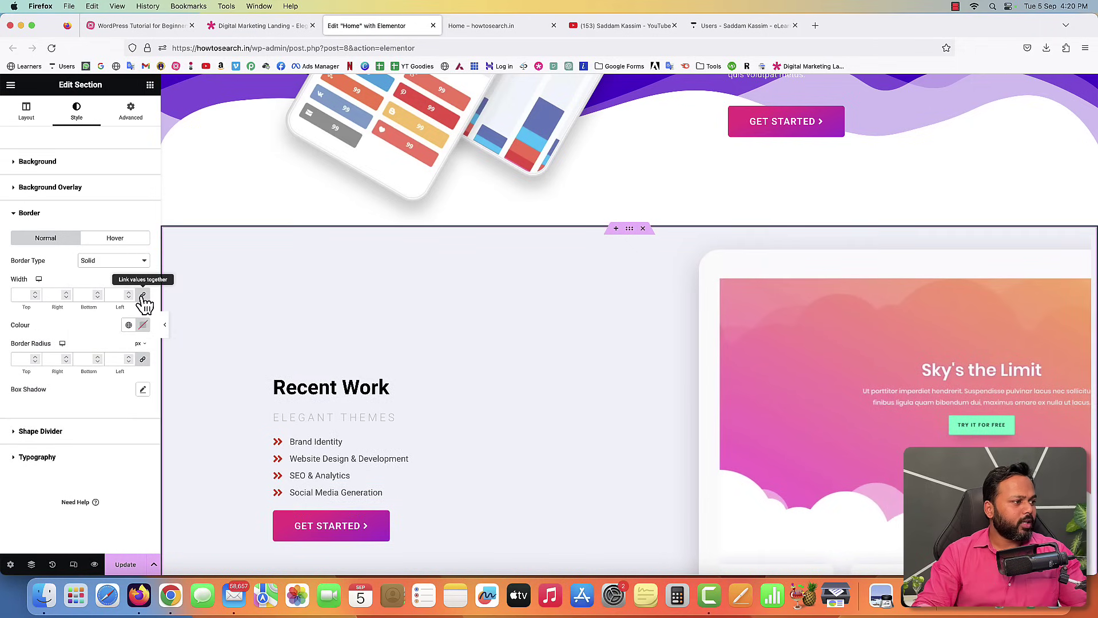
click(35, 292)
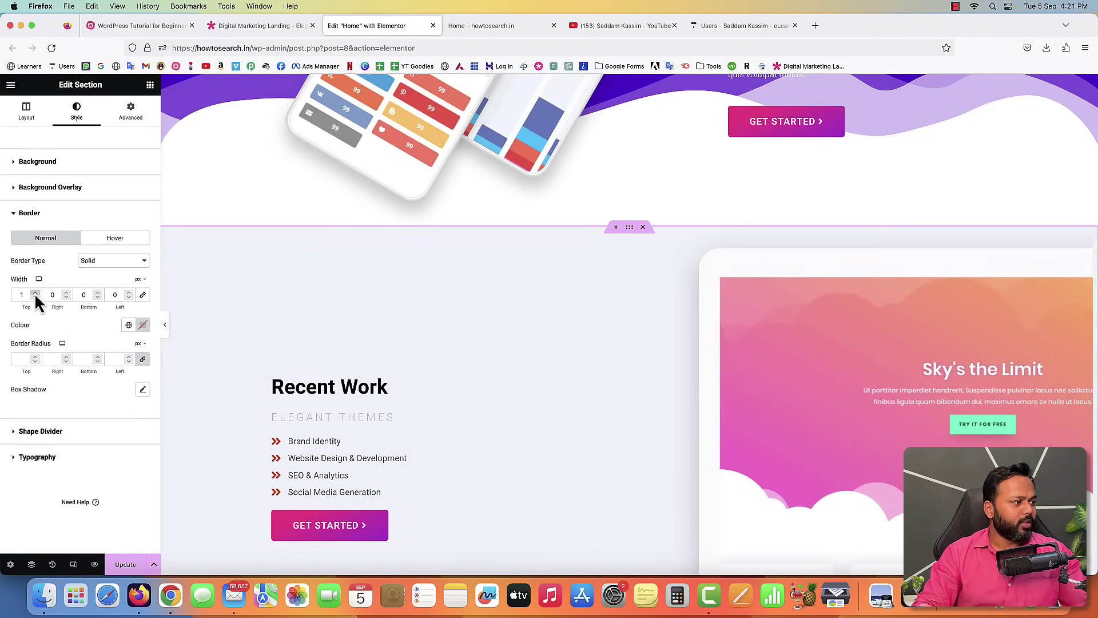
click(143, 325)
click(163, 456)
click(89, 372)
click(76, 328)
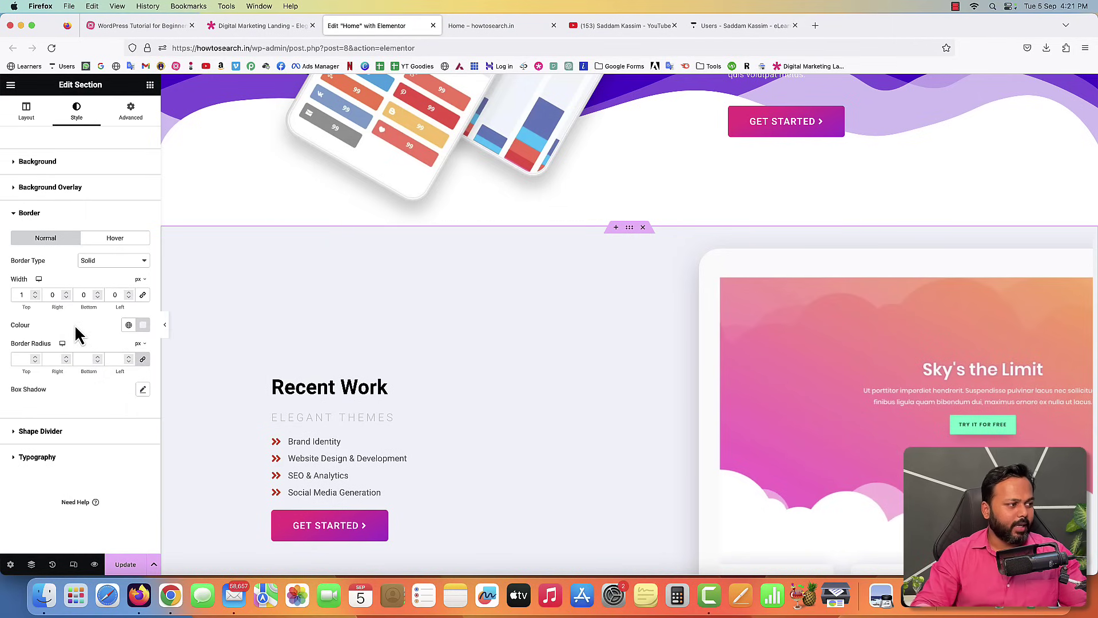
- Add a box shadow with vertical -23, blur 34, spread 43 and 50% white colour
click(143, 391)
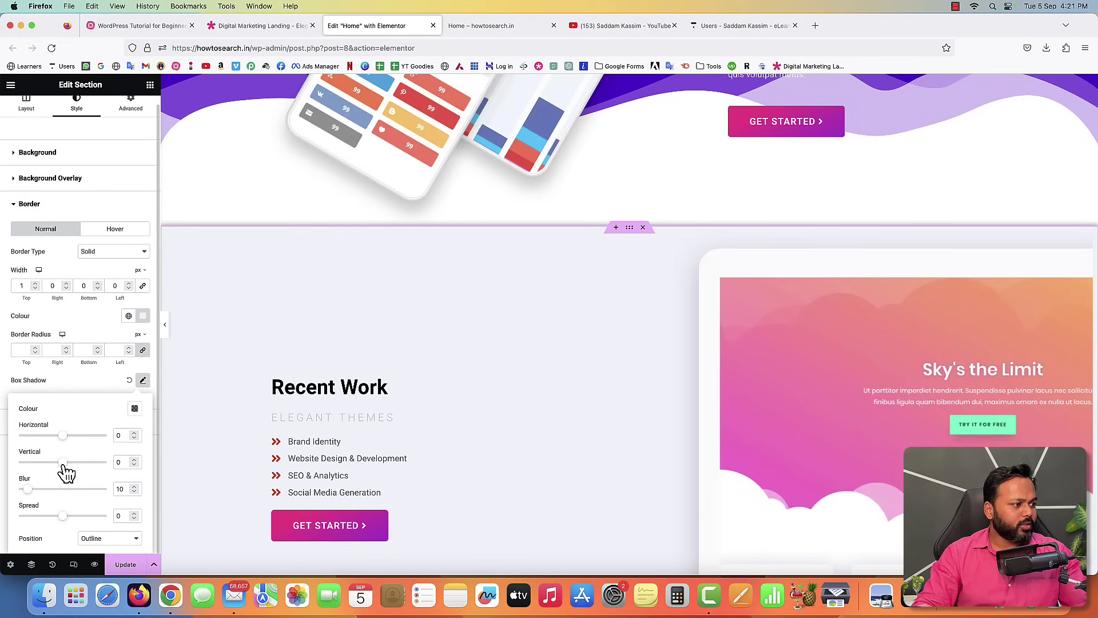
drag(62, 462, 53, 463)
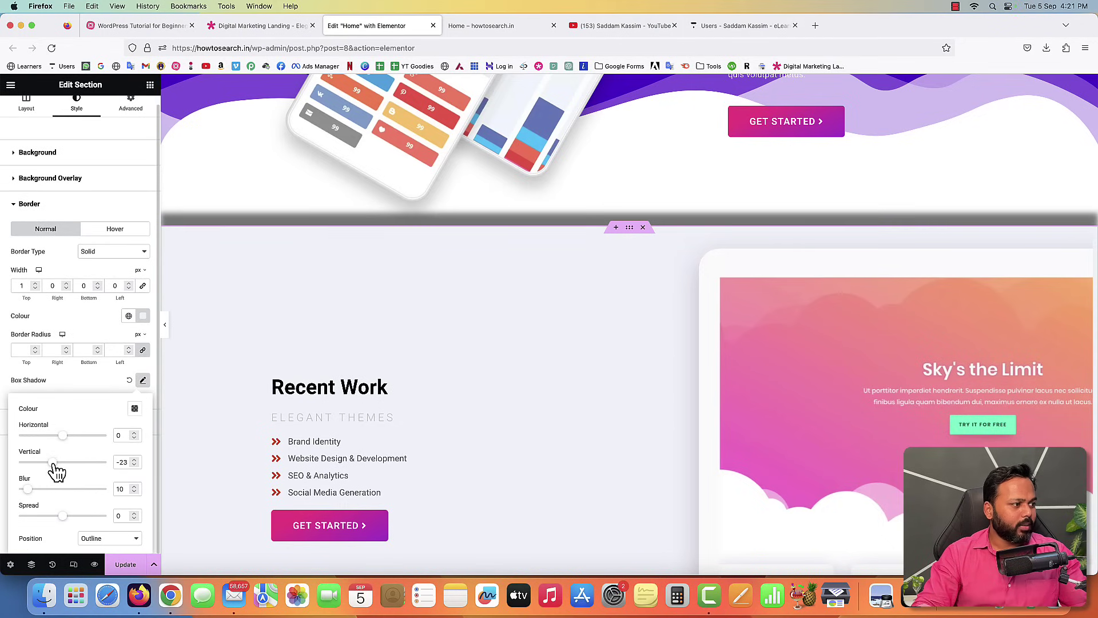
drag(65, 518, 50, 493)
click(134, 409)
drag(108, 319, 68, 284)
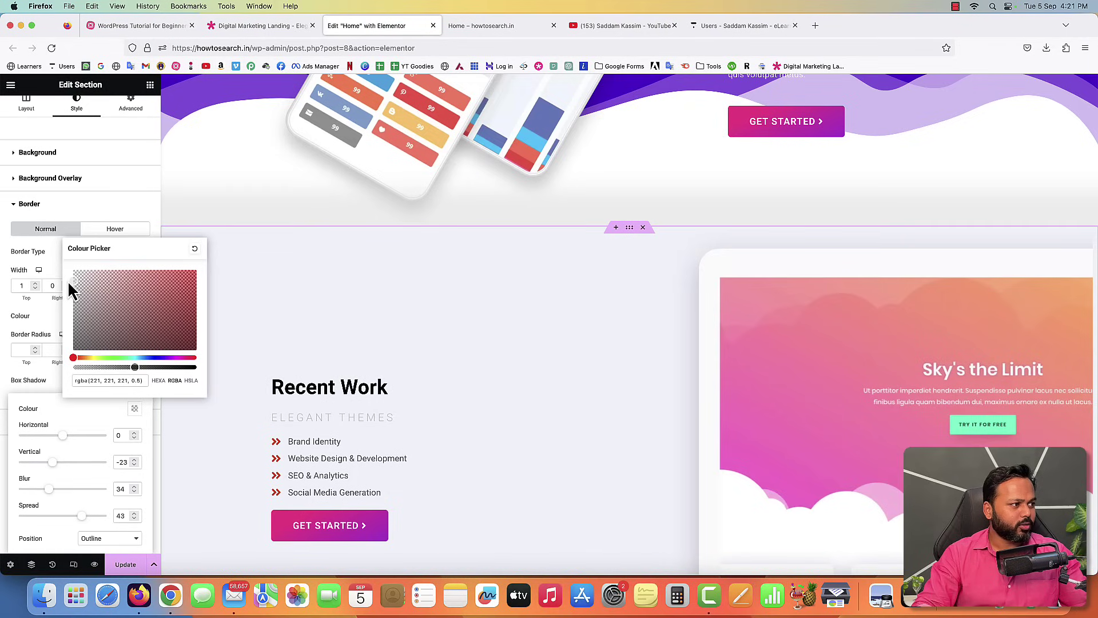
drag(80, 285, 80, 285)
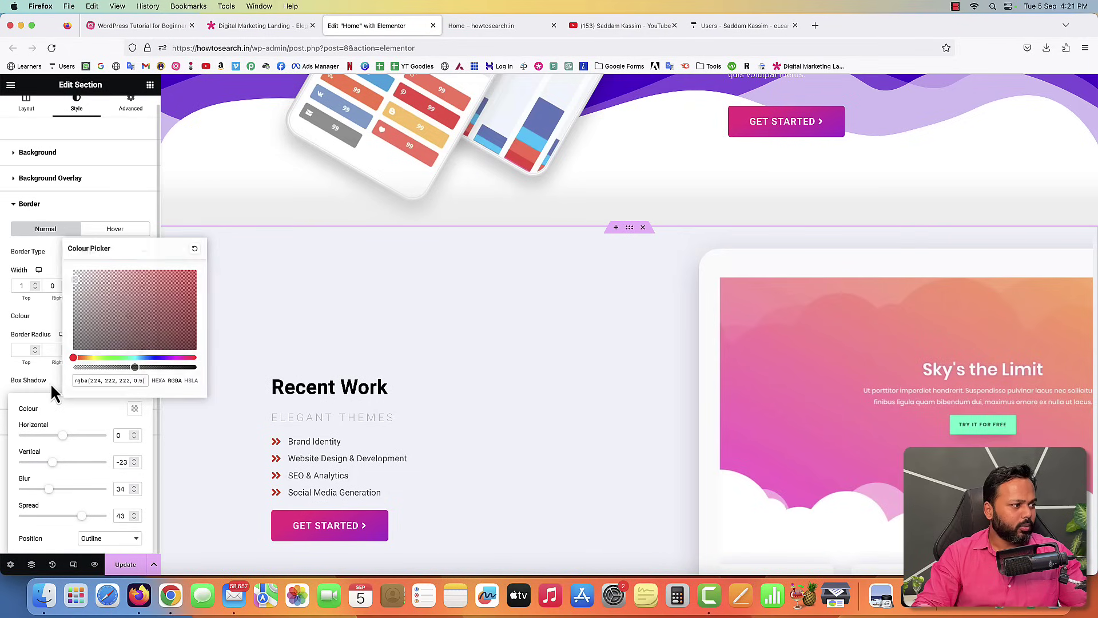
click(50, 382)
scroll(374, 378, down, 5)
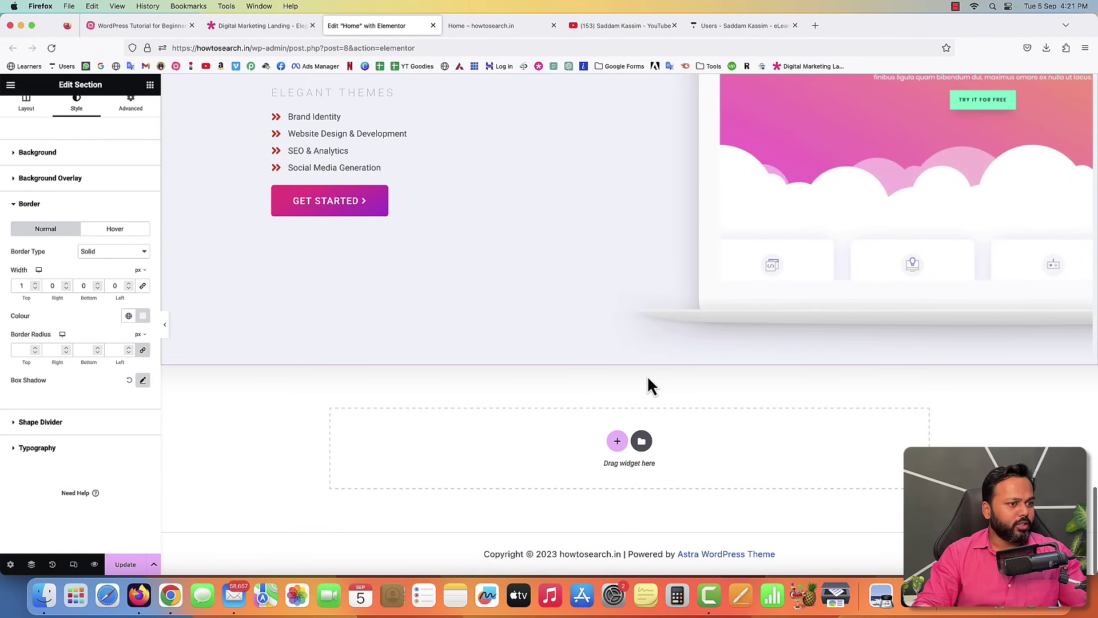
scroll(492, 366, up, 7)
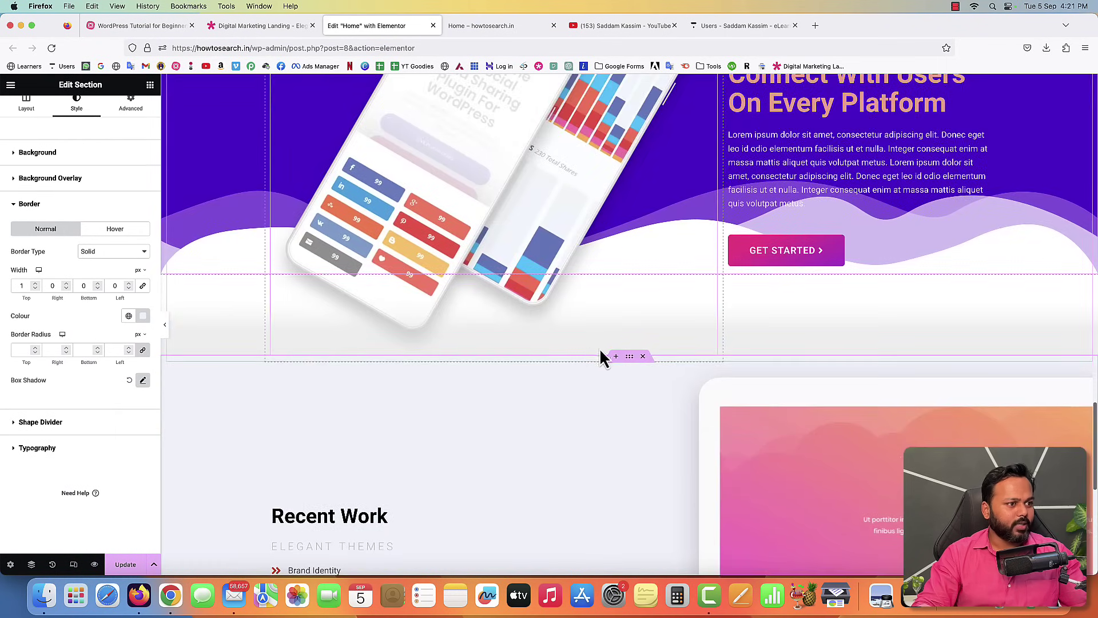
click(143, 316)
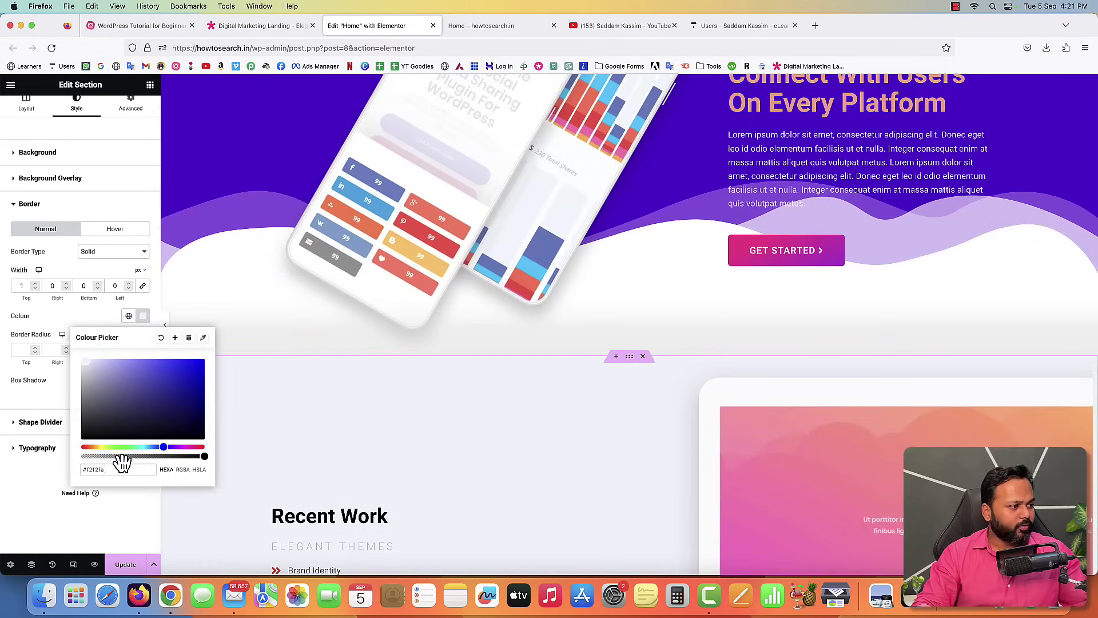
- Tint the border colour light purple, save, and check the reloaded live homepage
drag(91, 369, 122, 367)
click(66, 327)
click(122, 557)
click(485, 25)
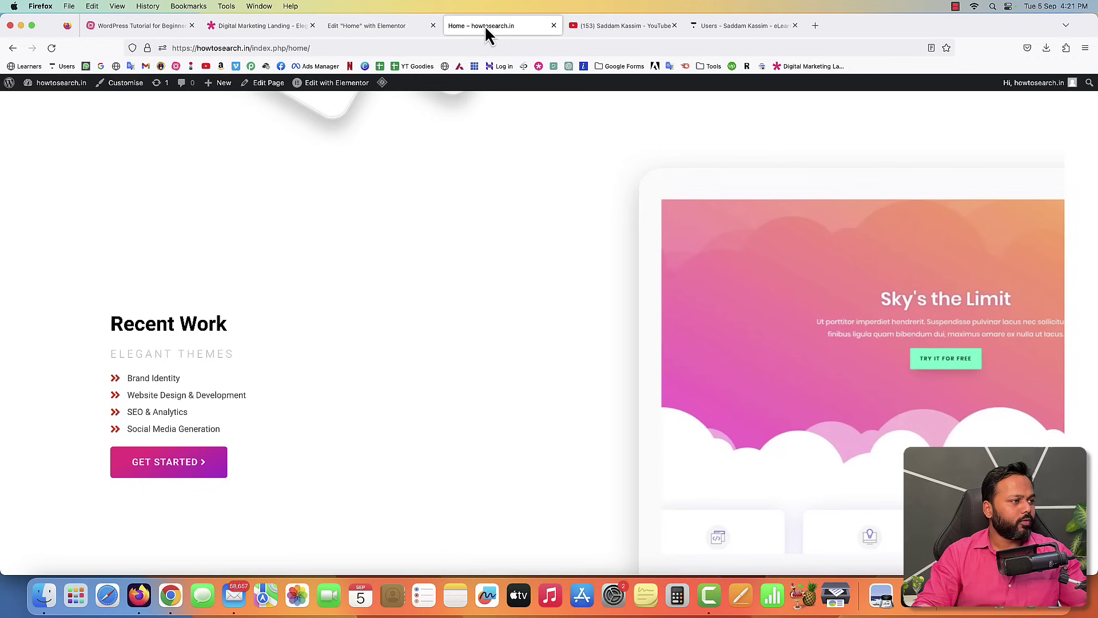
click(52, 48)
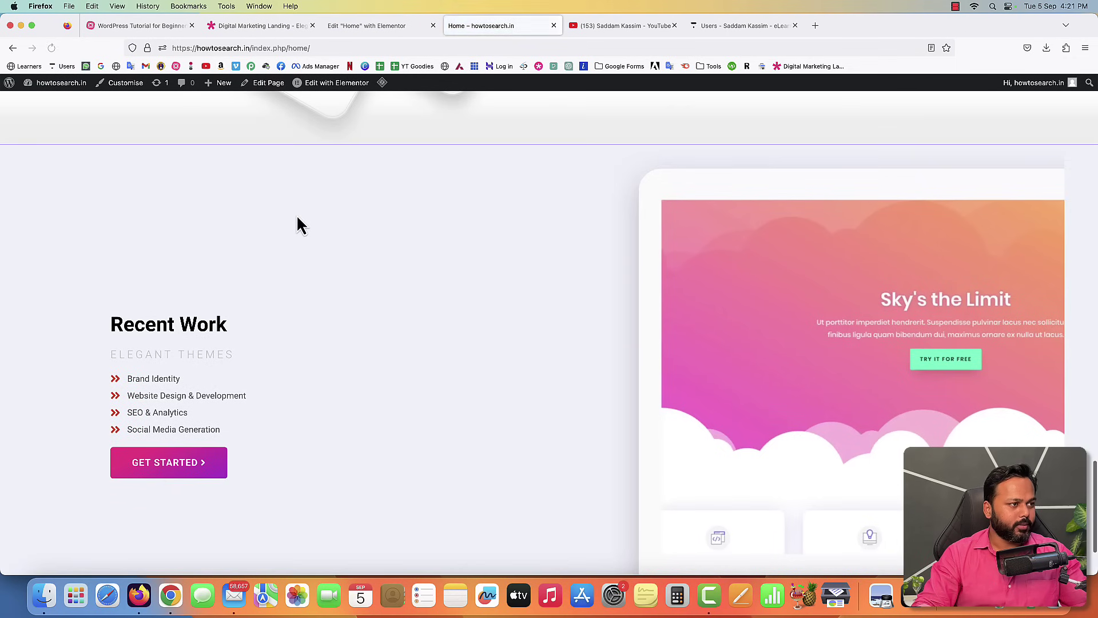
scroll(296, 215, up, 5)
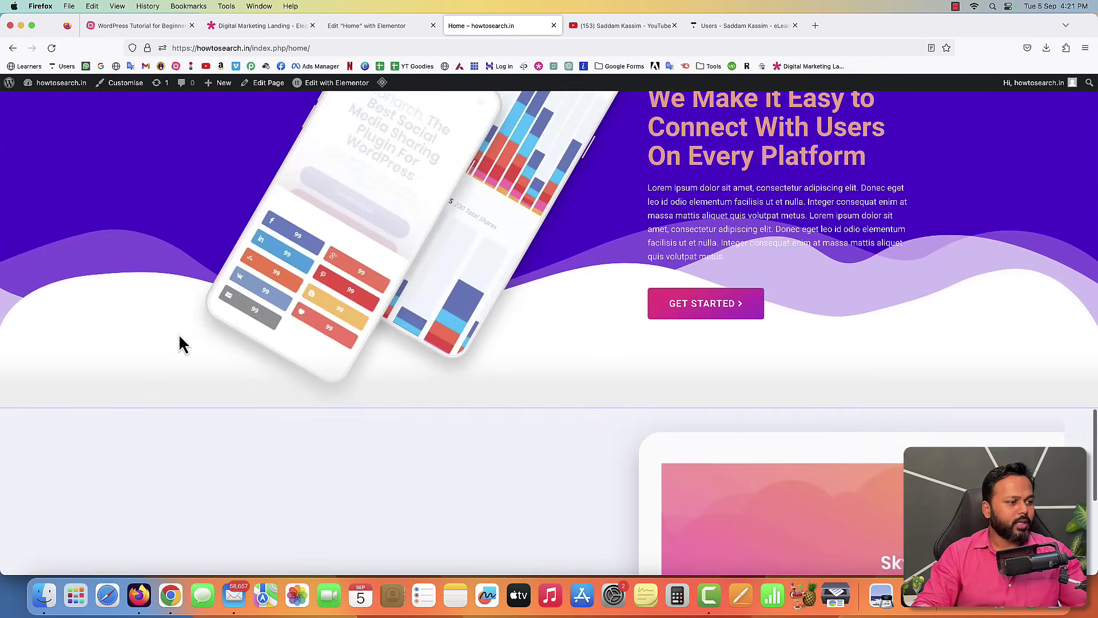
scroll(179, 335, down, 3)
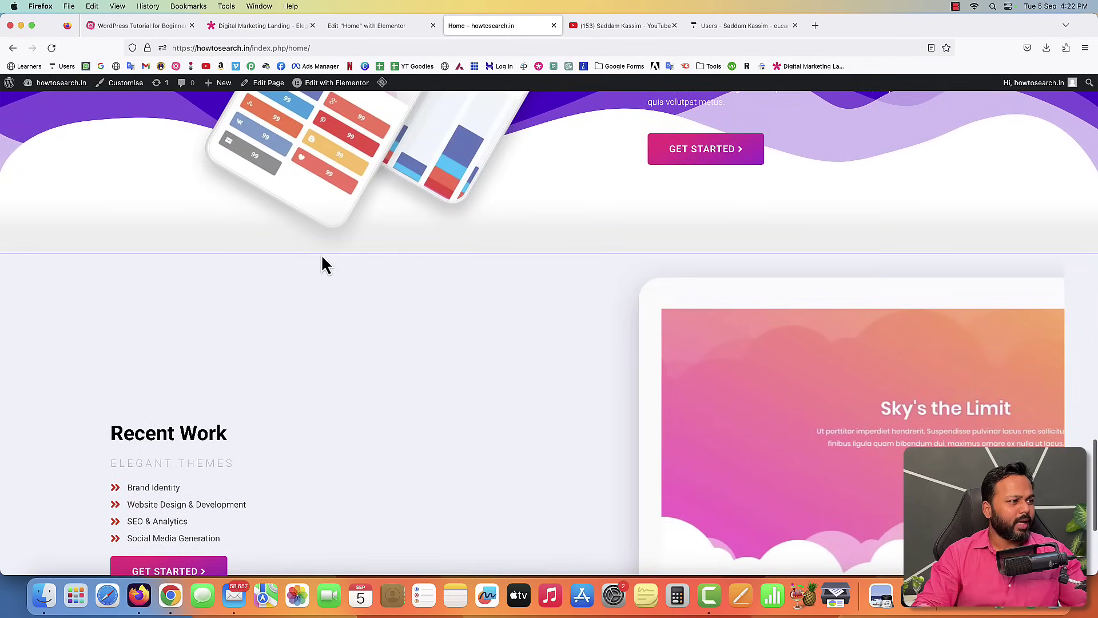
- Set the top border width to 0, save, and verify the change on the reloaded live page
click(394, 26)
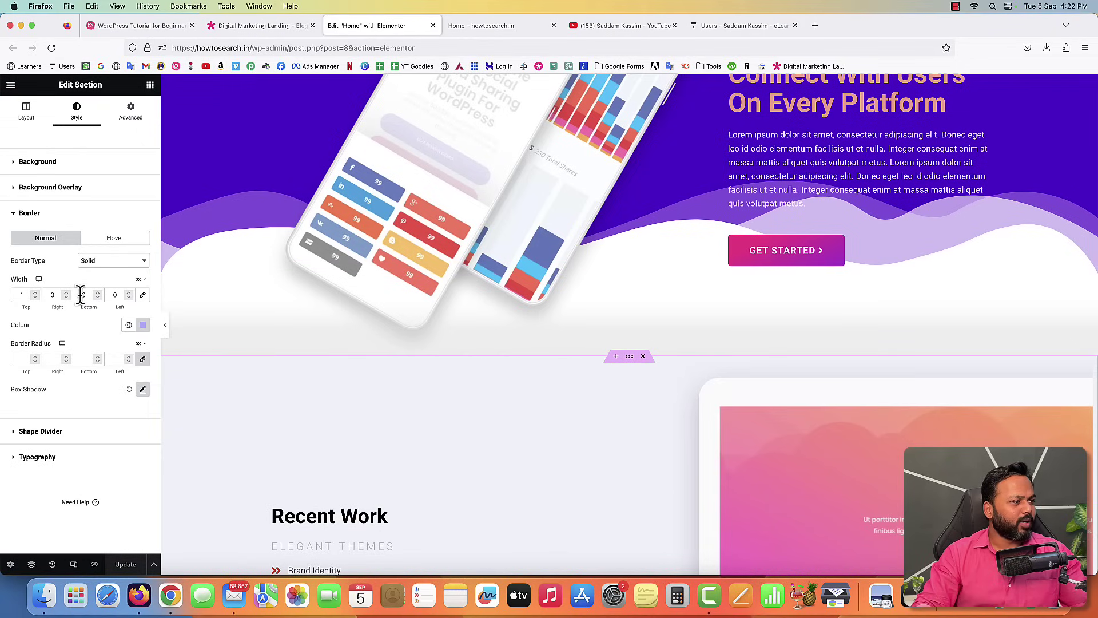
click(36, 296)
click(117, 565)
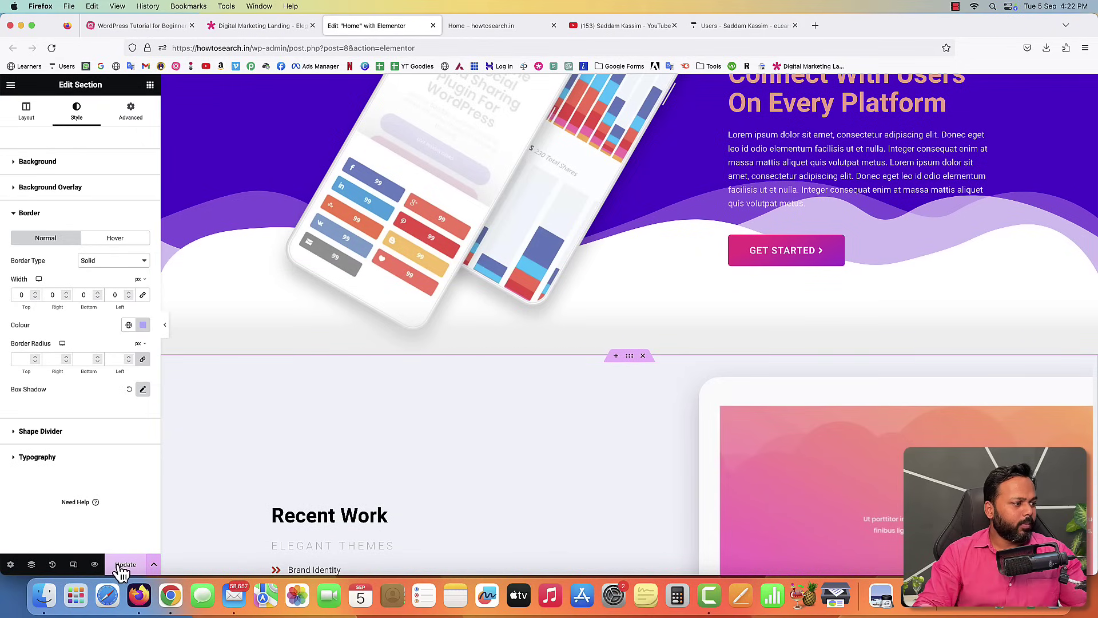
click(480, 25)
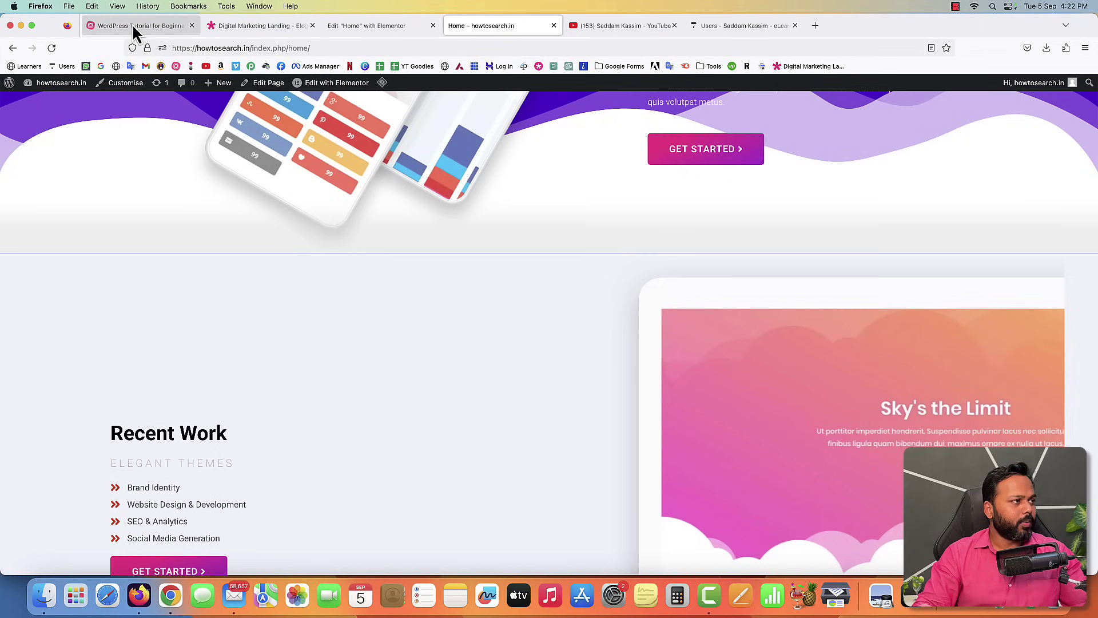
click(52, 48)
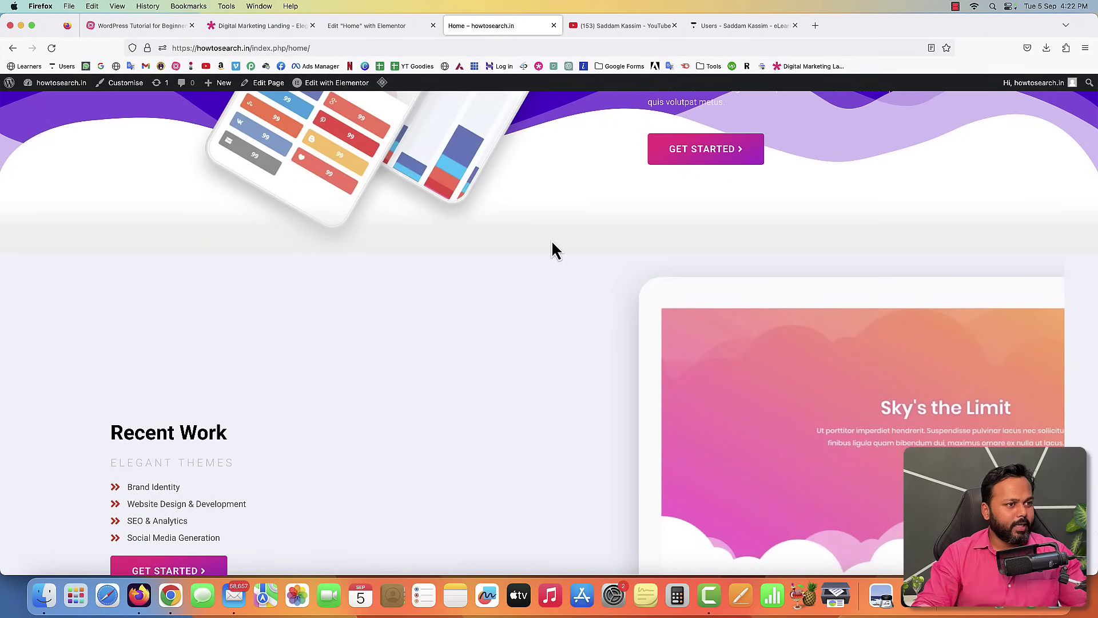
scroll(550, 256, down, 3)
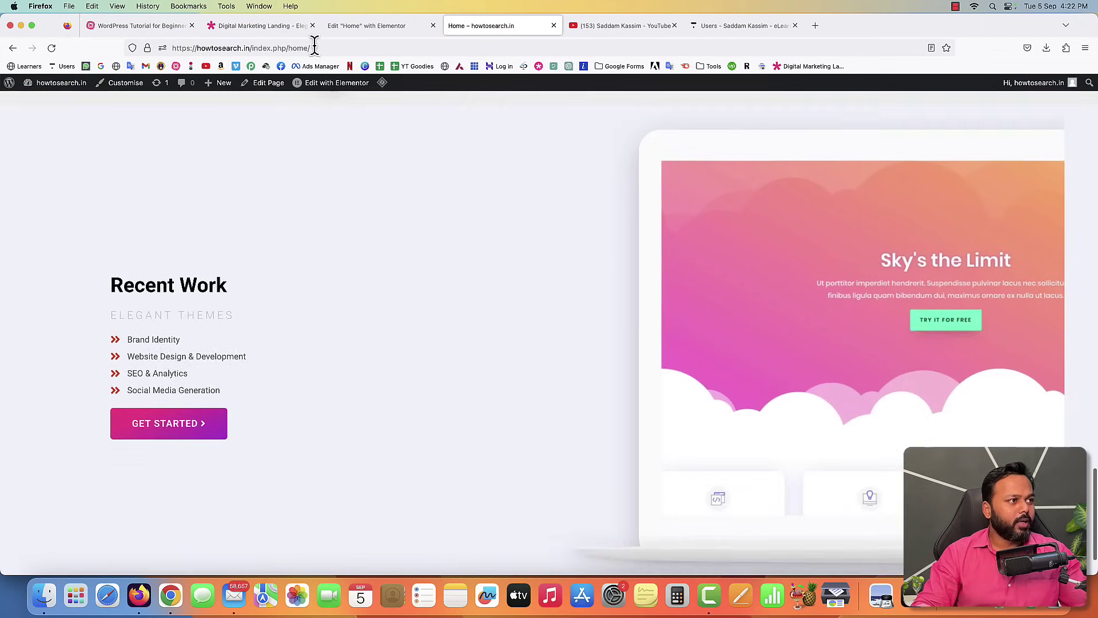
click(338, 32)
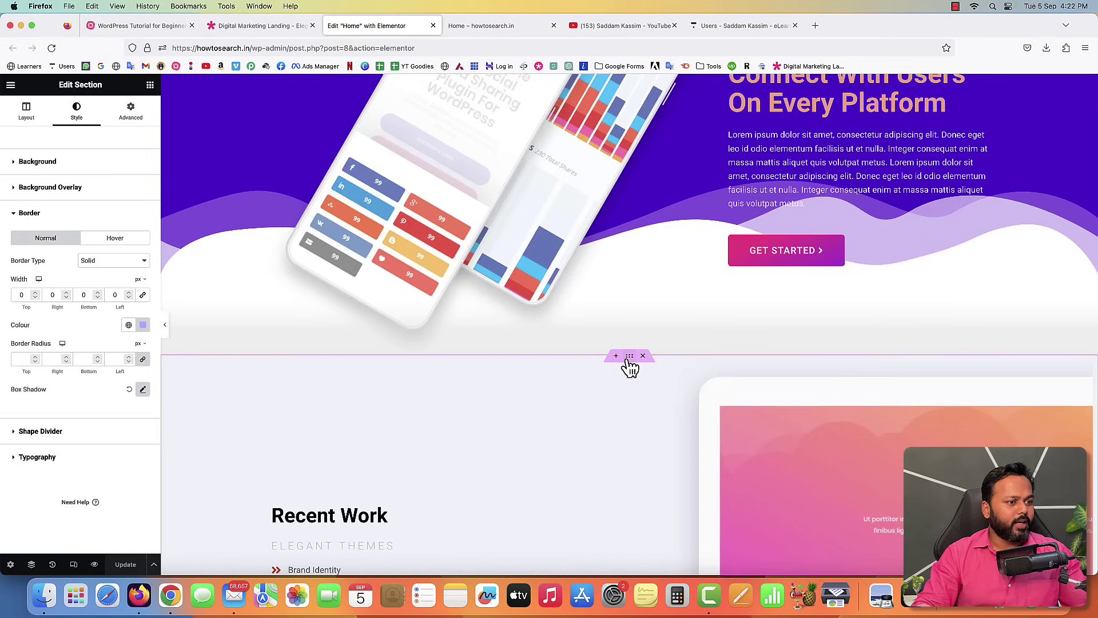
- Add a bottom shape divider to Recent Work, trying the Curve, Tilt and Zigzag shapes
click(42, 431)
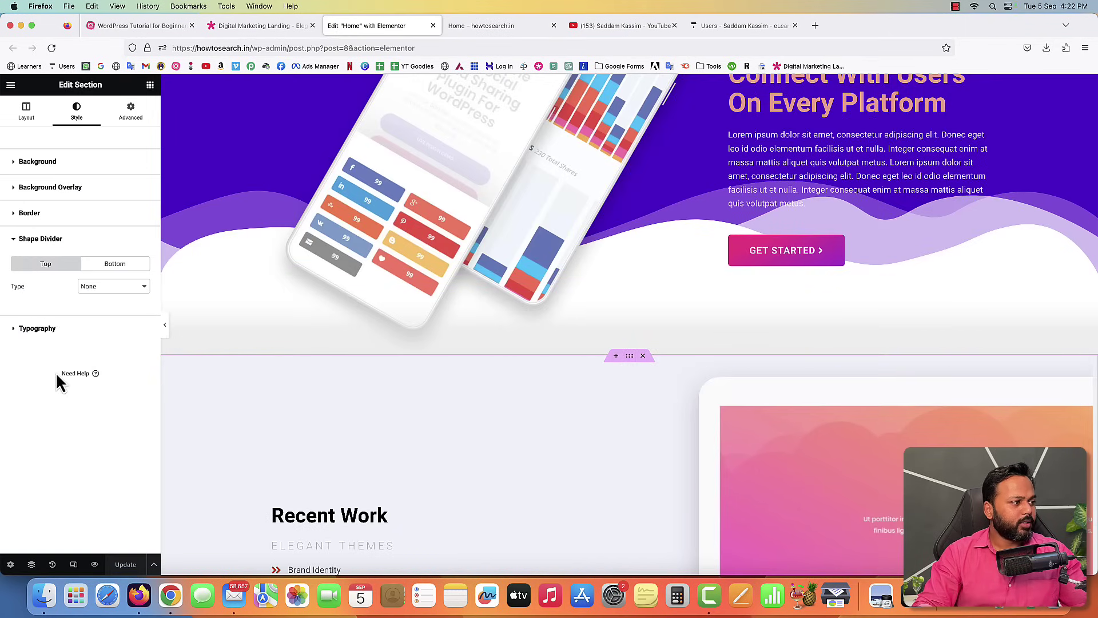
scroll(366, 309, down, 4)
scroll(366, 316, down, 3)
click(109, 264)
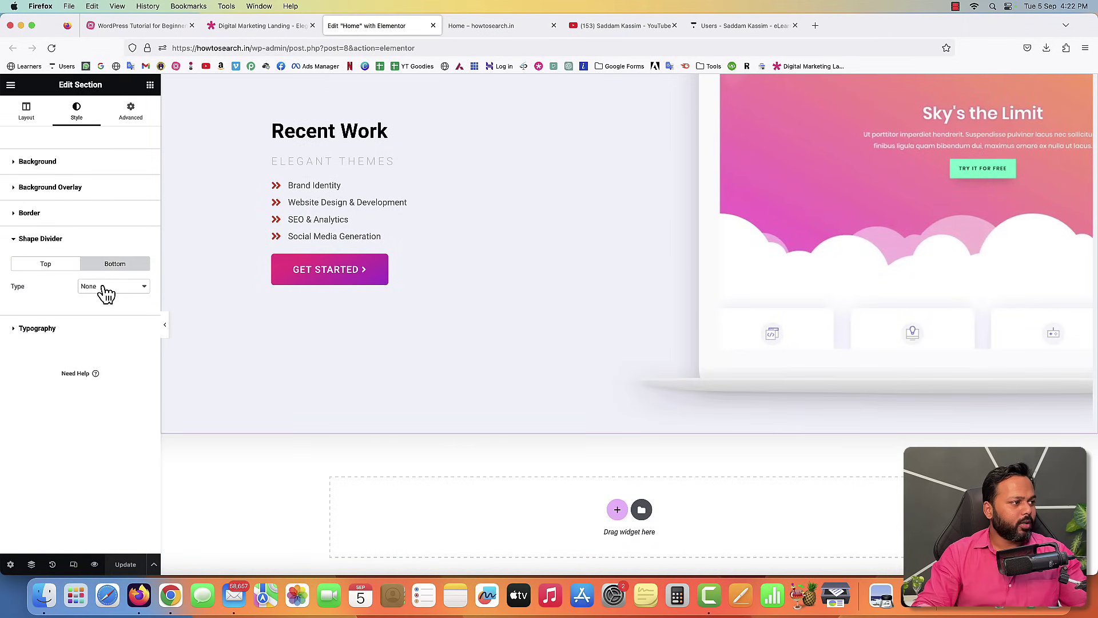
click(104, 288)
click(102, 397)
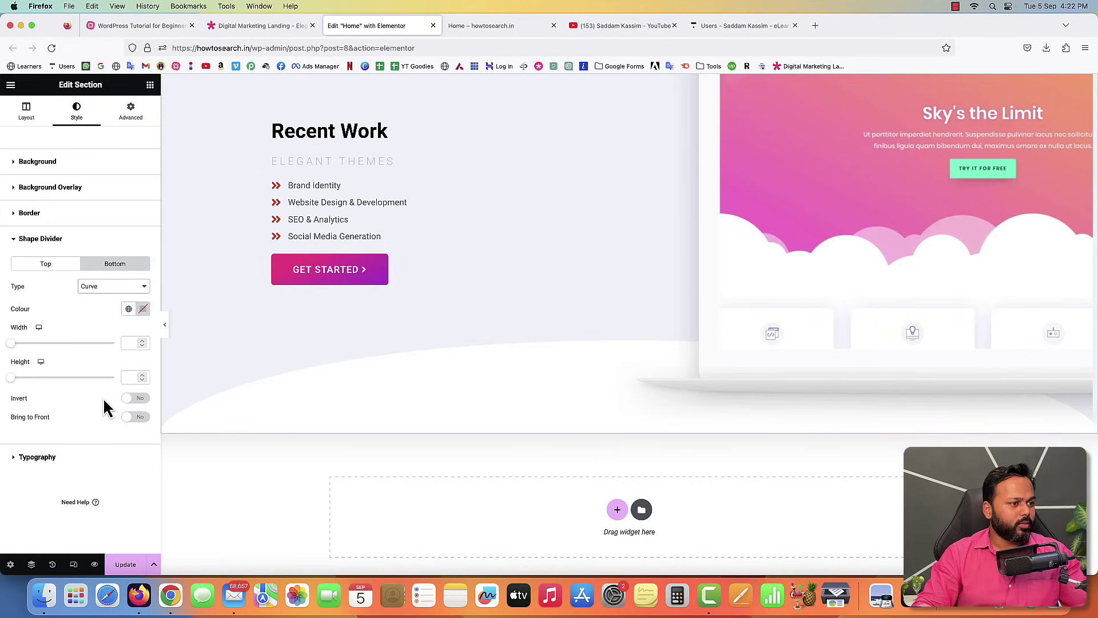
click(90, 292)
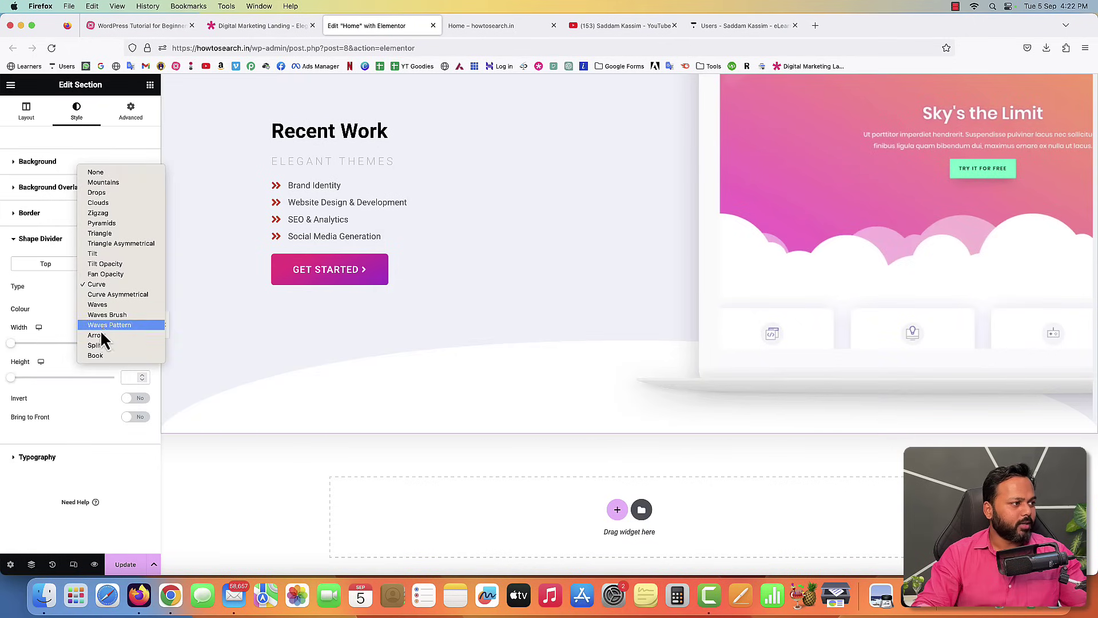
click(98, 258)
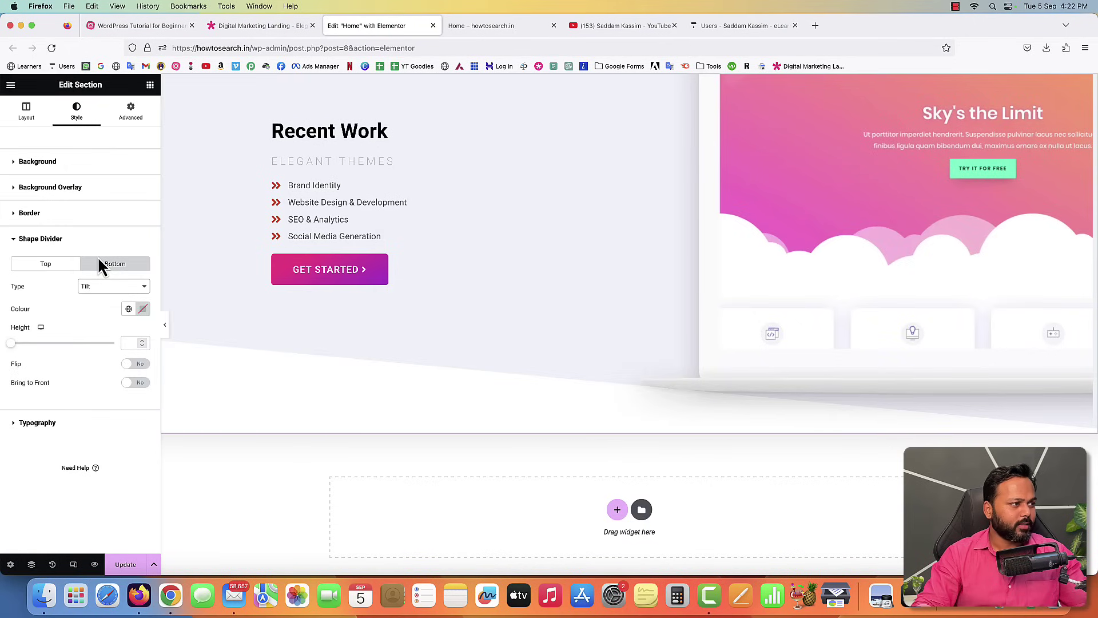
click(105, 289)
click(105, 244)
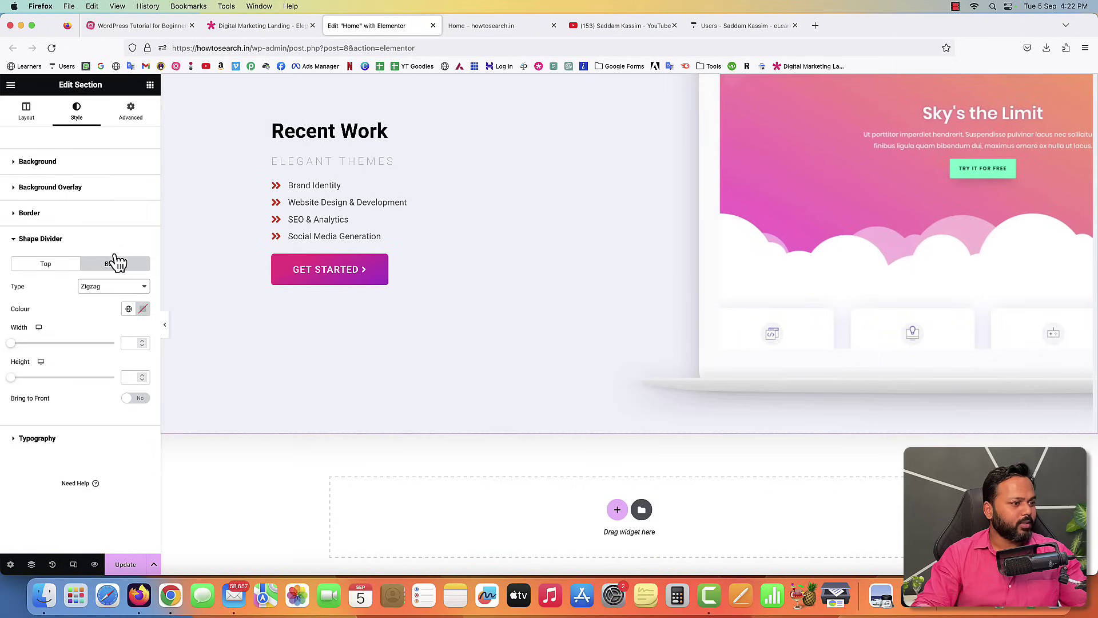
- Settle on the Clouds divider shape, save the page, and bring up the demo tab
click(118, 287)
click(106, 274)
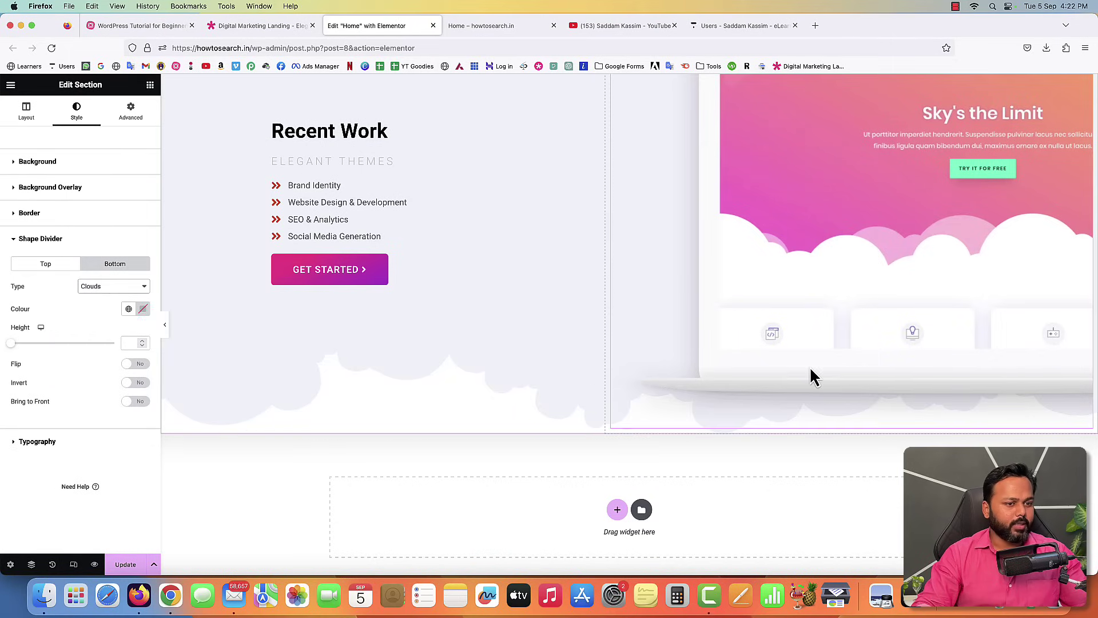
click(126, 565)
click(262, 25)
- Scroll the demo's Success Stories and We've Got You Covered sections, selecting their headings, then return to Elementor
scroll(493, 298, down, 5)
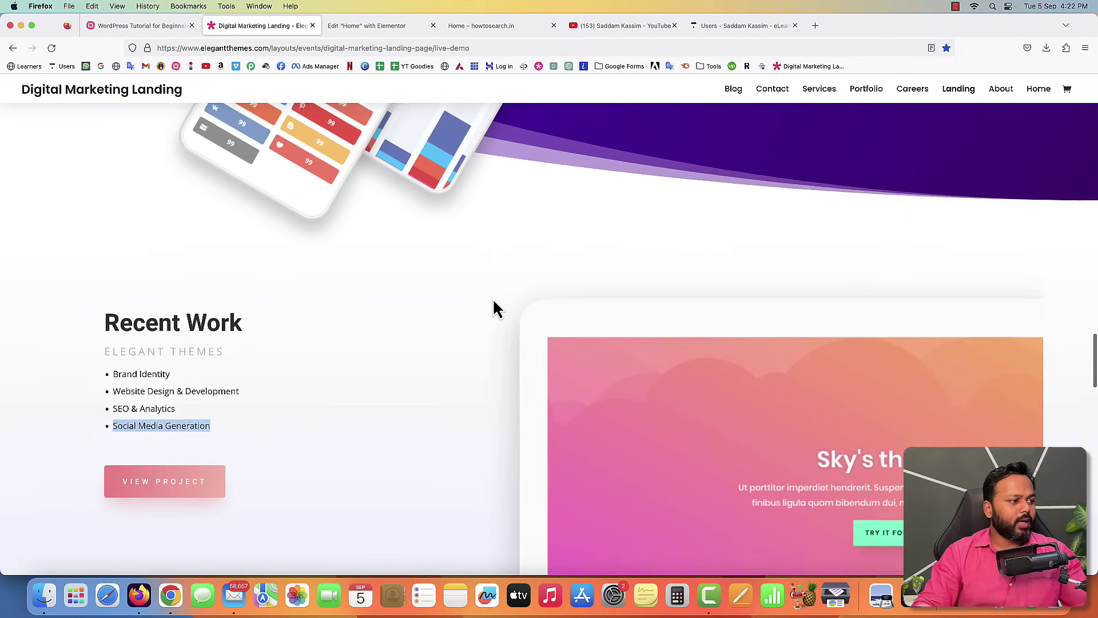
scroll(493, 309, down, 10)
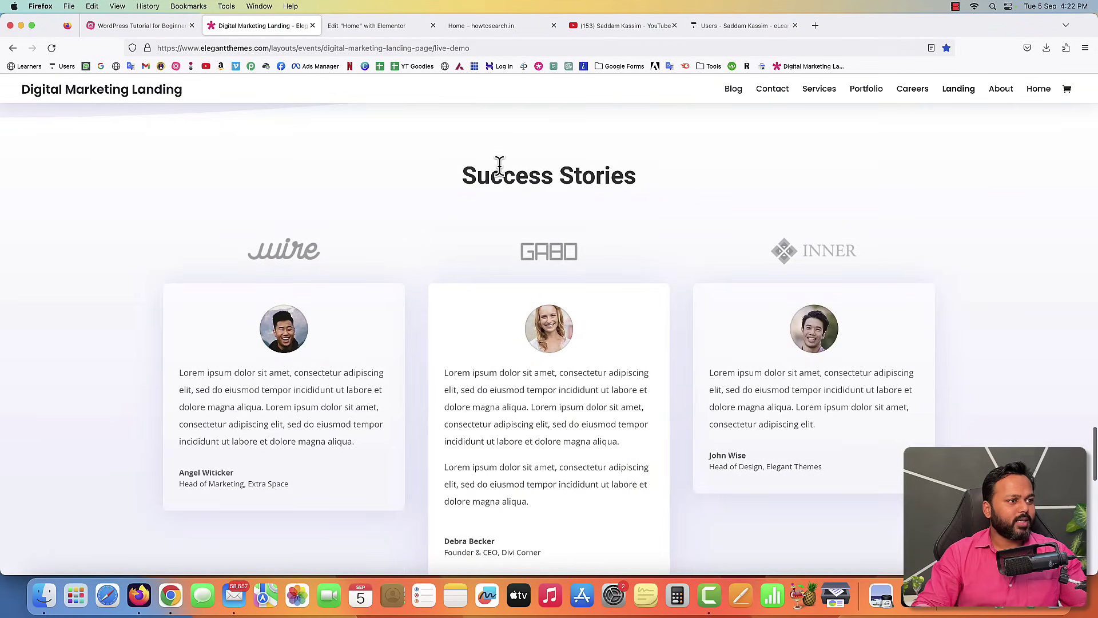
drag(465, 175, 668, 186)
scroll(667, 186, down, 2)
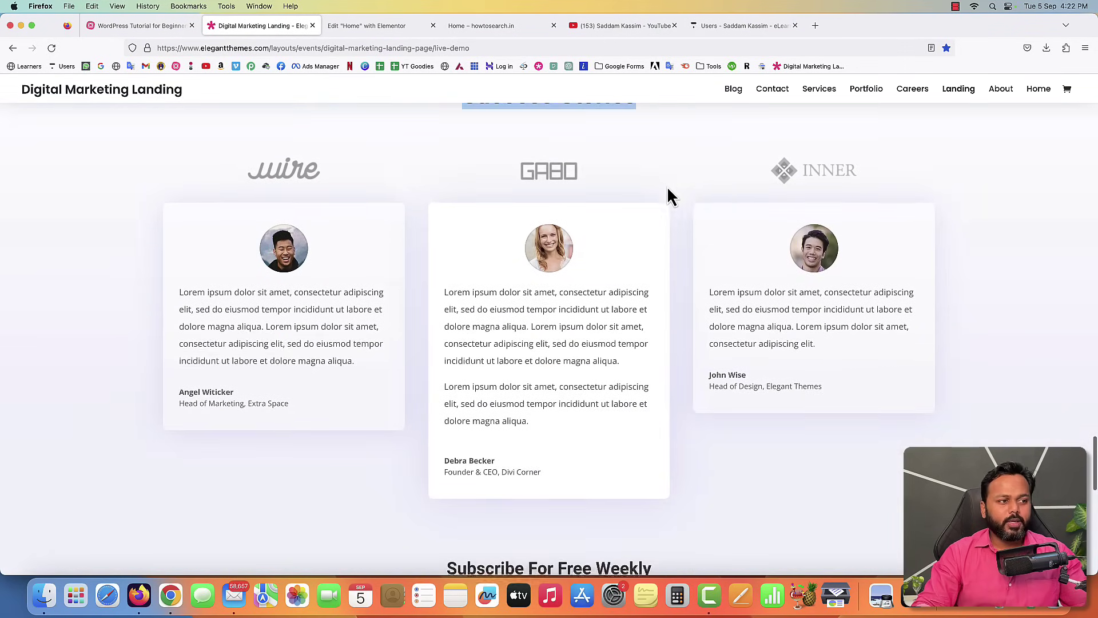
scroll(591, 223, up, 20)
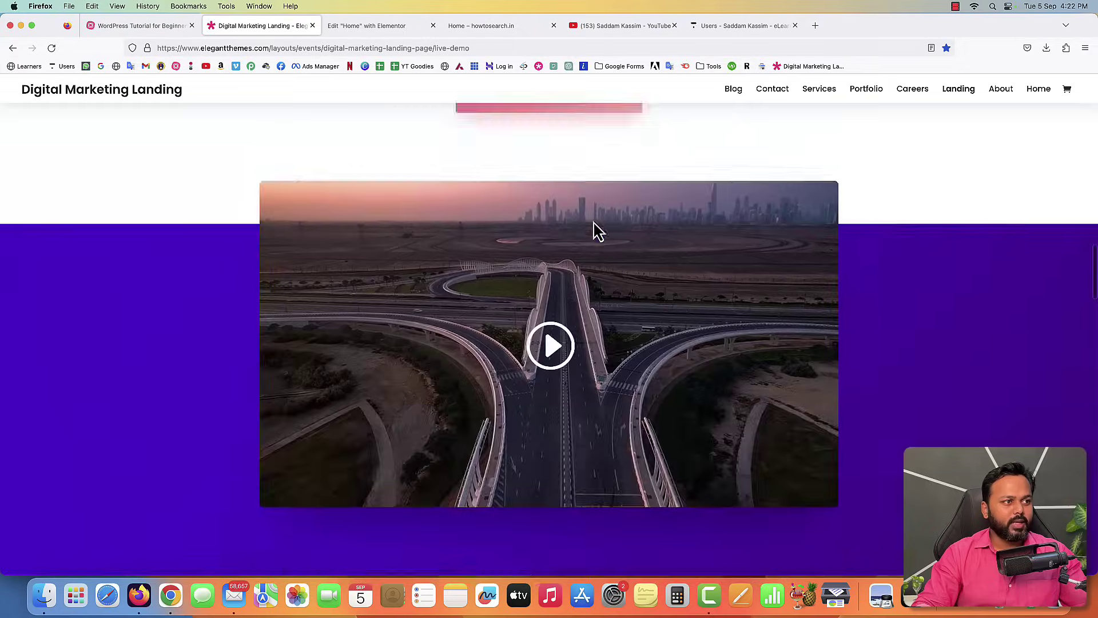
scroll(595, 228, down, 1)
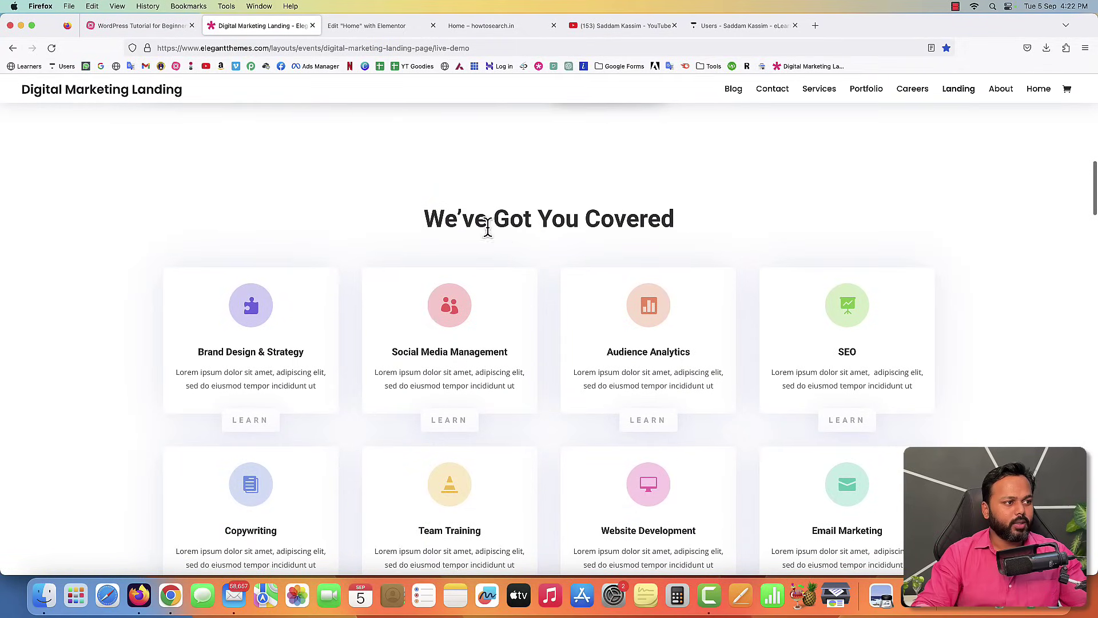
drag(429, 214, 669, 219)
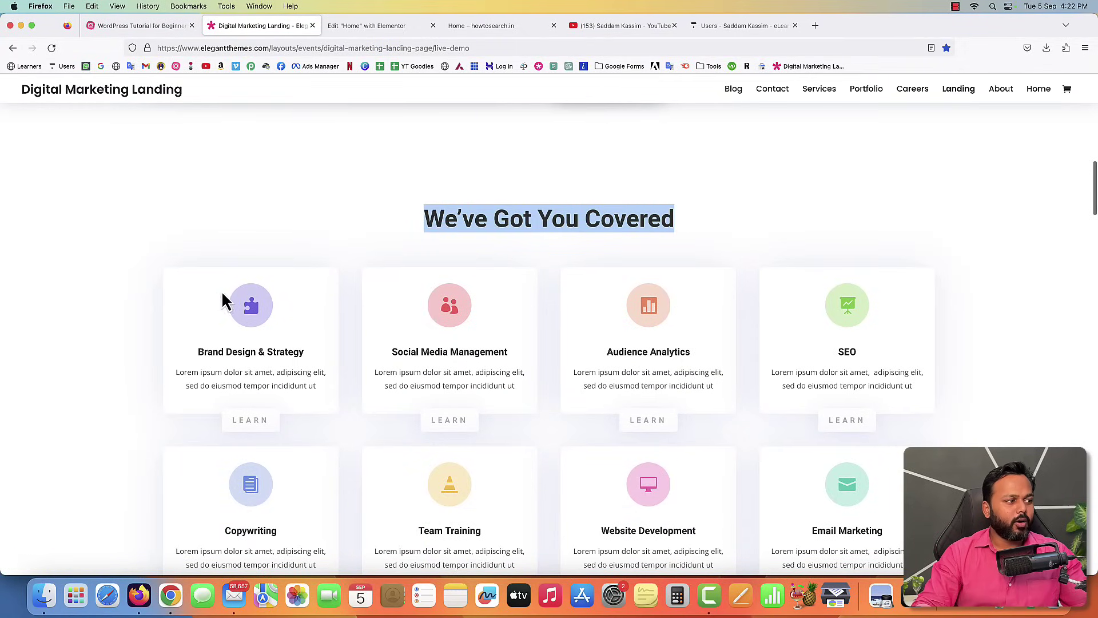
scroll(648, 380, down, 20)
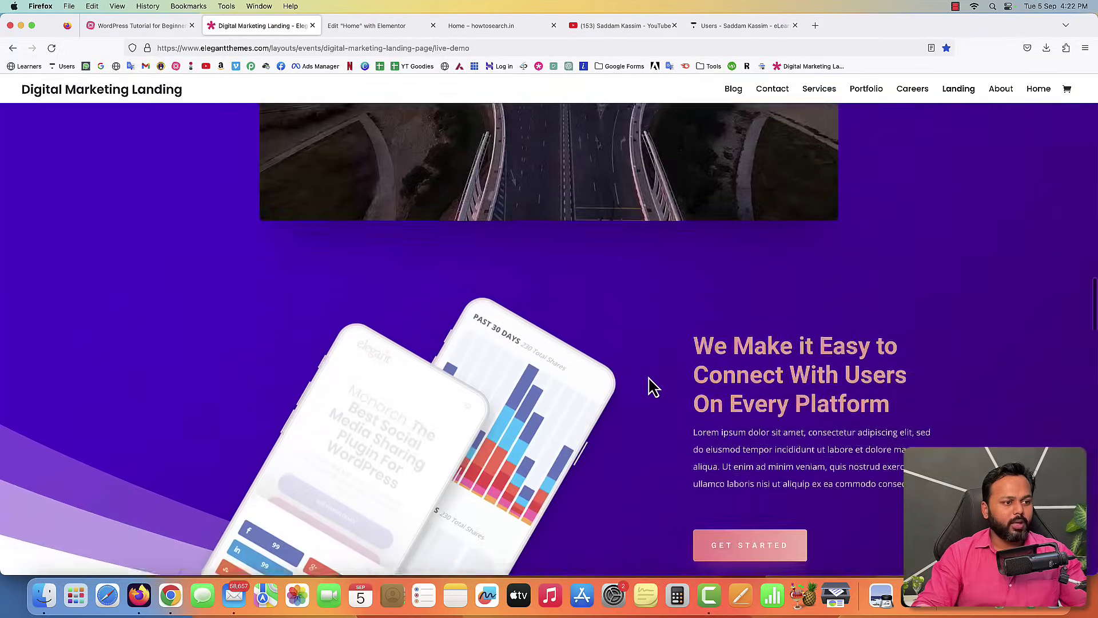
scroll(593, 325, down, 5)
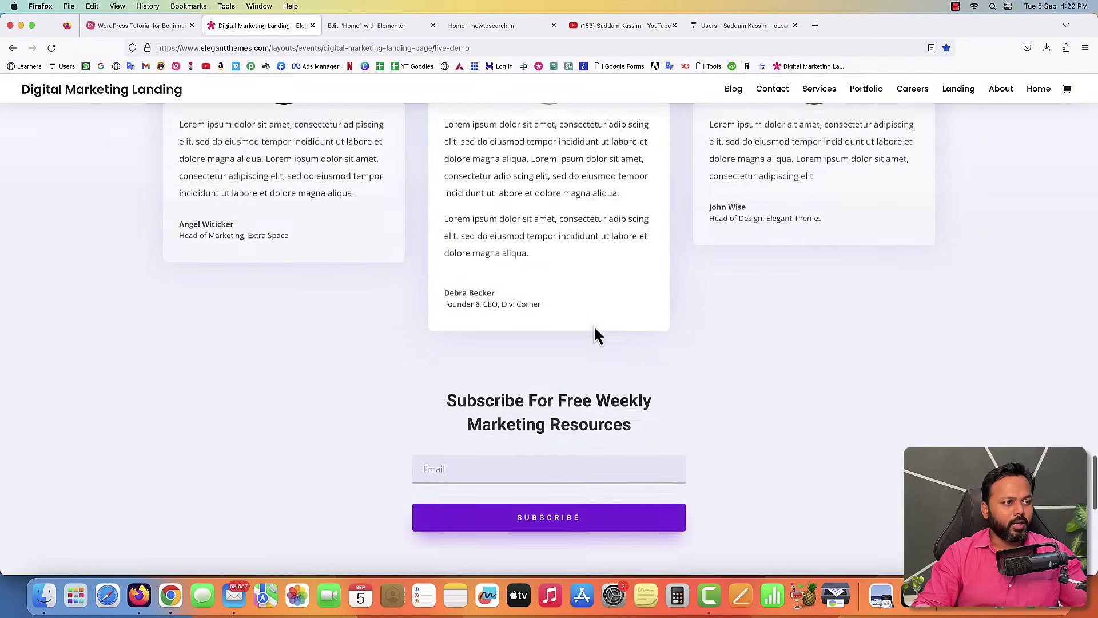
scroll(593, 325, up, 5)
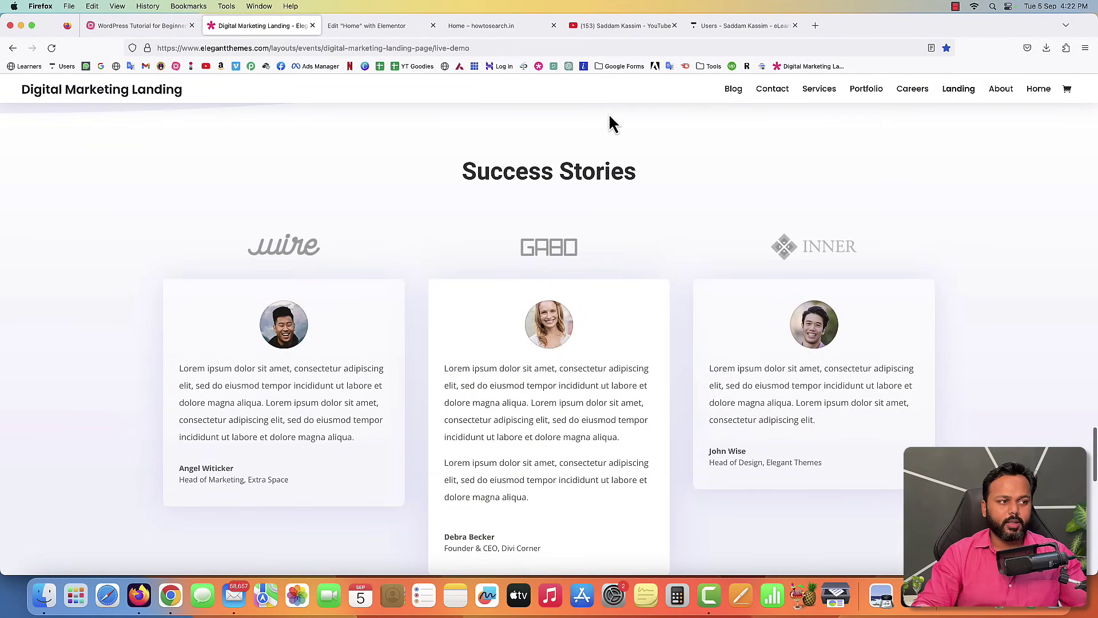
click(358, 26)
scroll(622, 246, up, 5)
- Copy the We've Got You Covered services section
scroll(622, 246, up, 10)
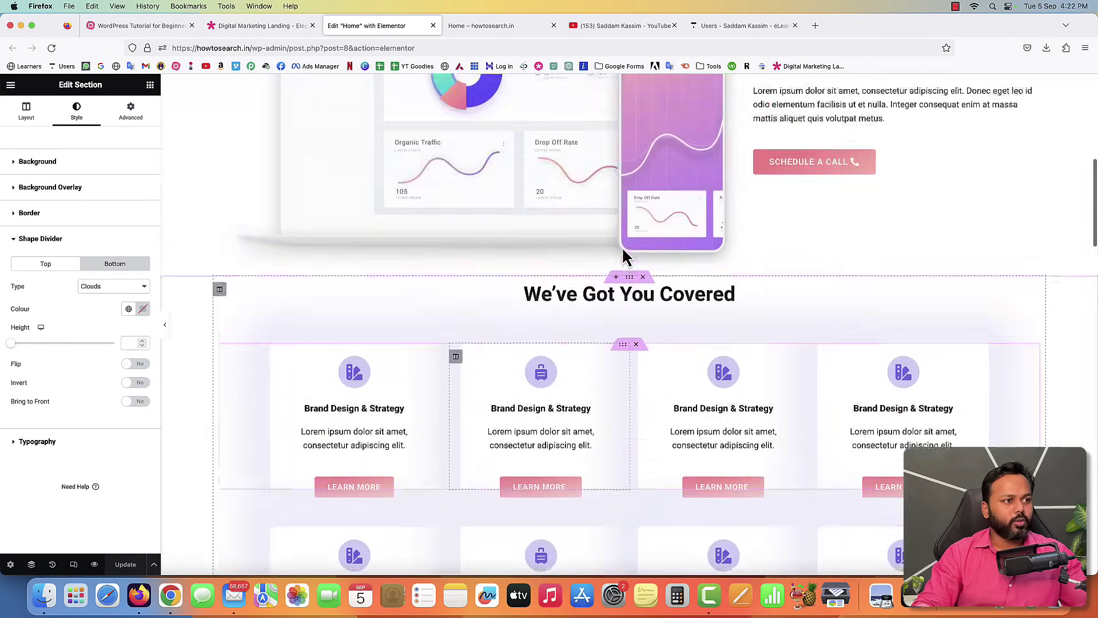
scroll(623, 245, down, 4)
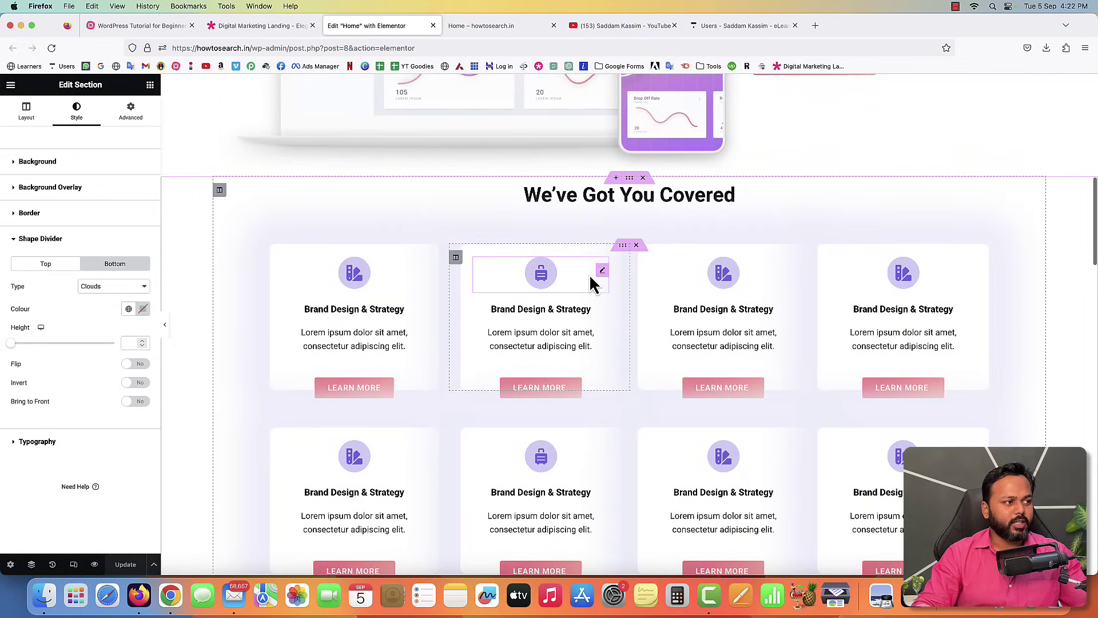
right_click(630, 179)
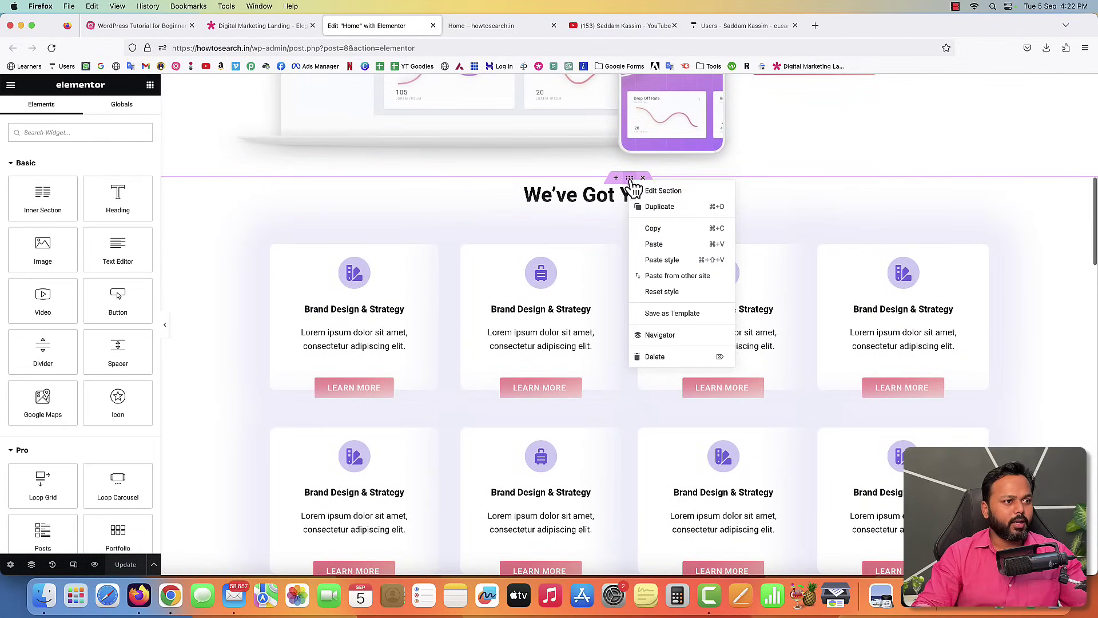
click(652, 228)
- Paste the copy into the empty drop zone and delete its second row of cards
scroll(652, 228, down, 10)
scroll(652, 239, down, 7)
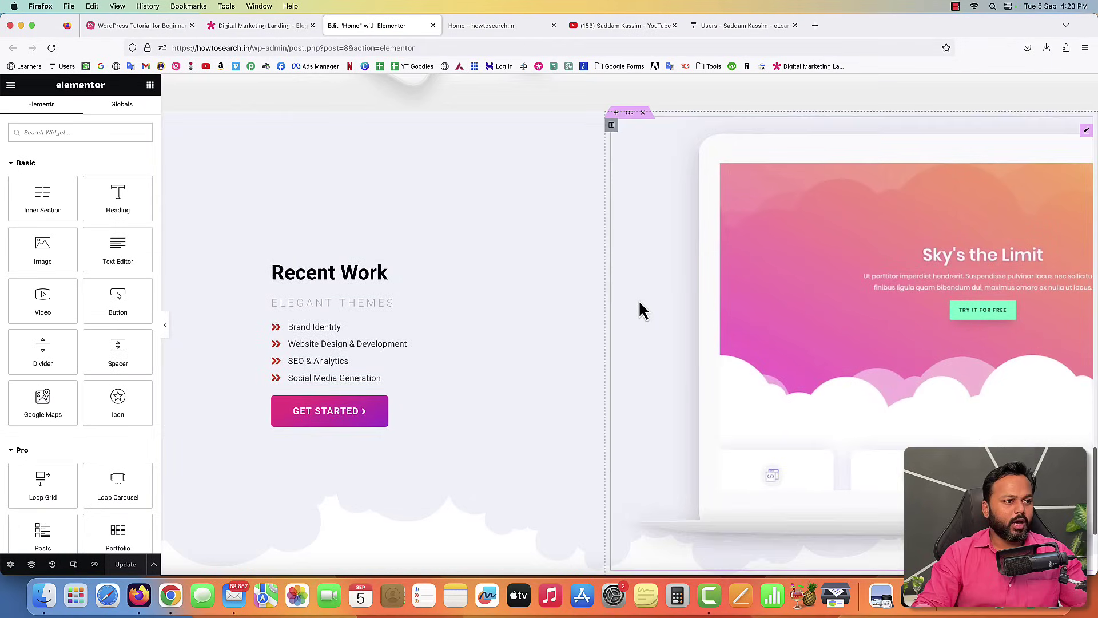
right_click(612, 425)
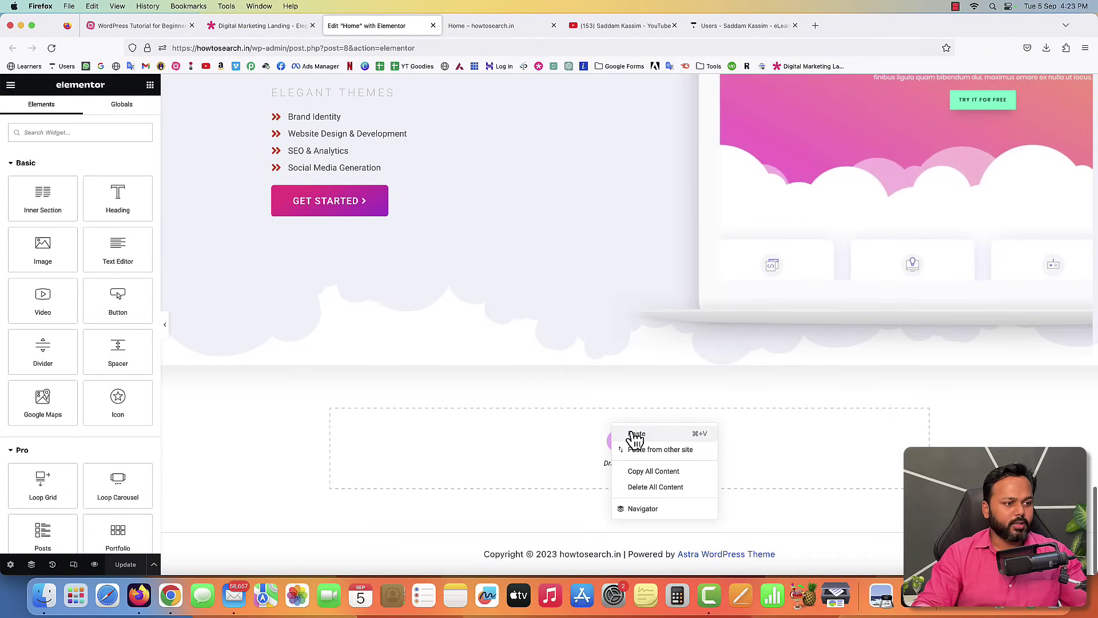
key(super+v)
scroll(815, 416, down, 5)
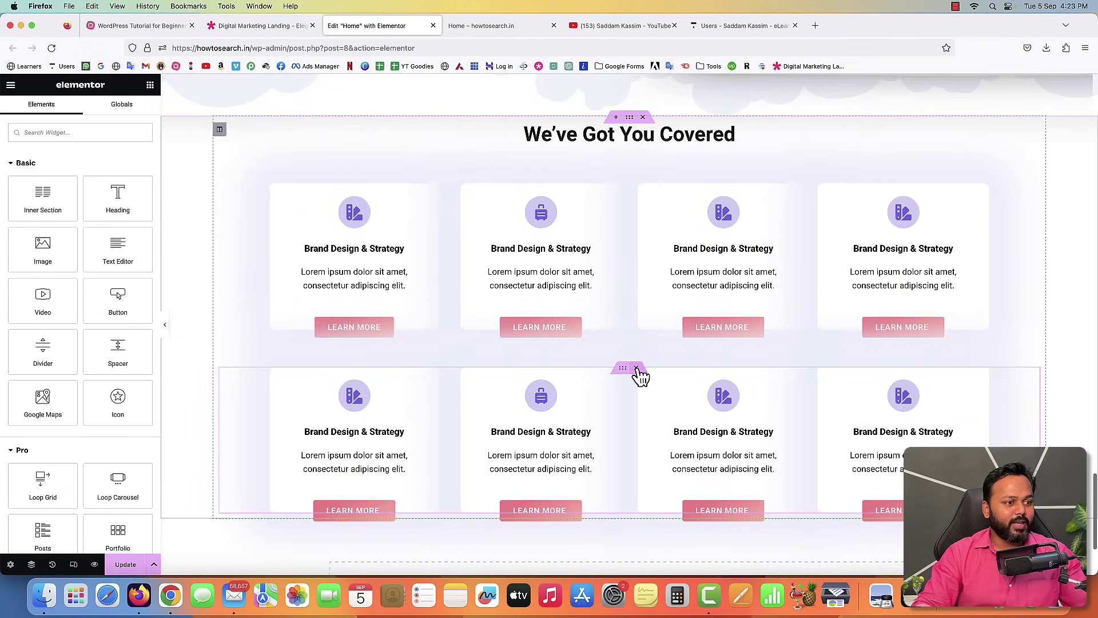
click(637, 369)
- Delete the fourth card column, then compare against the demo's three-card Success Stories layout
right_click(815, 228)
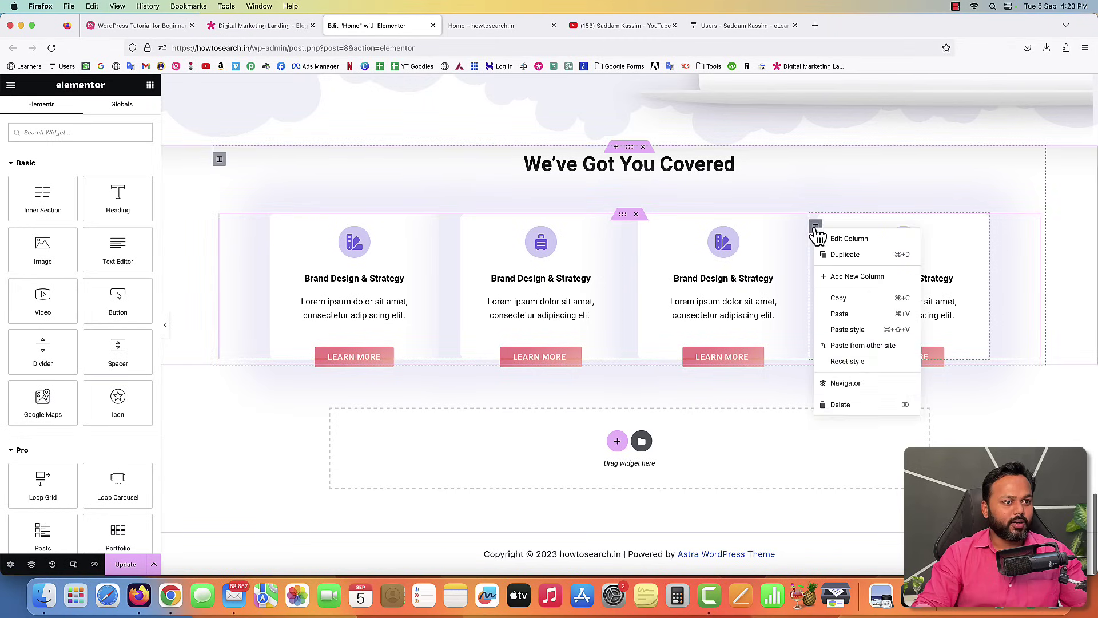
click(851, 406)
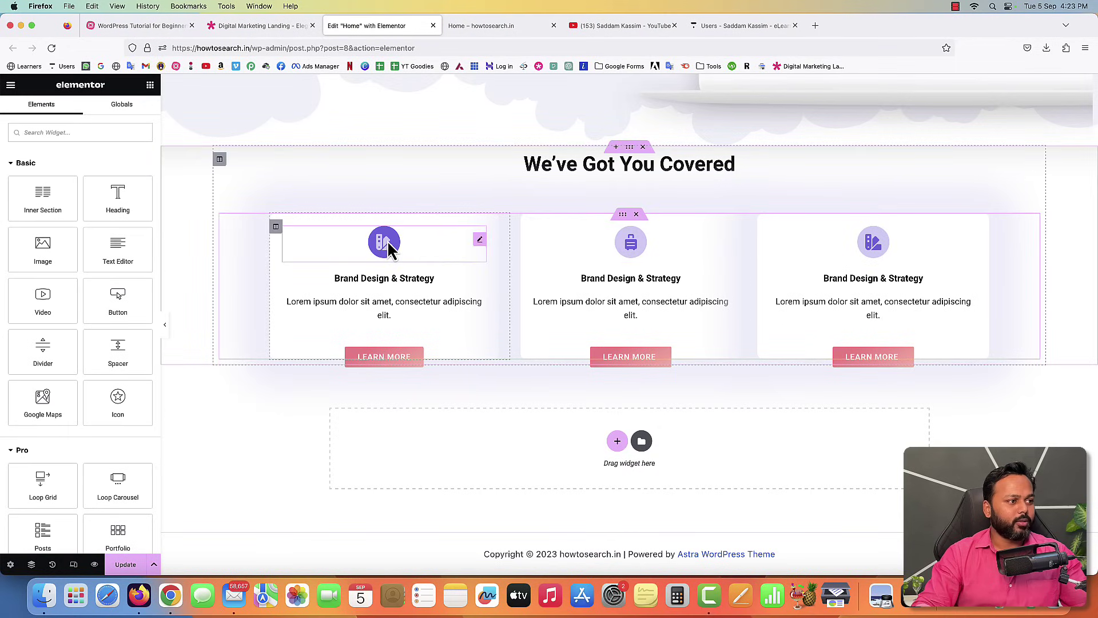
click(247, 26)
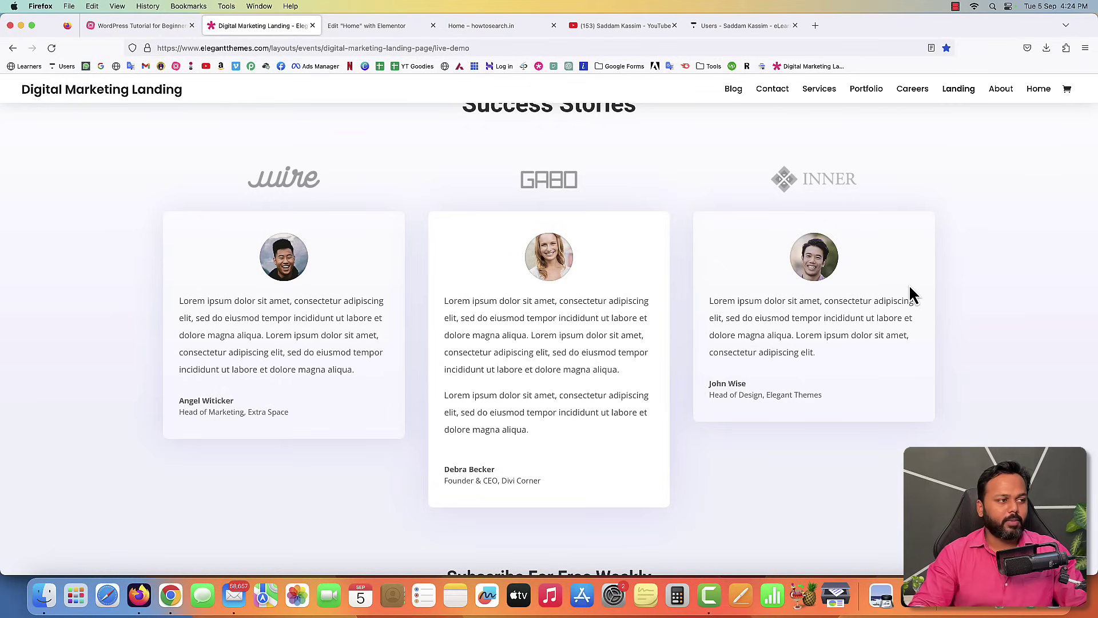
click(362, 25)
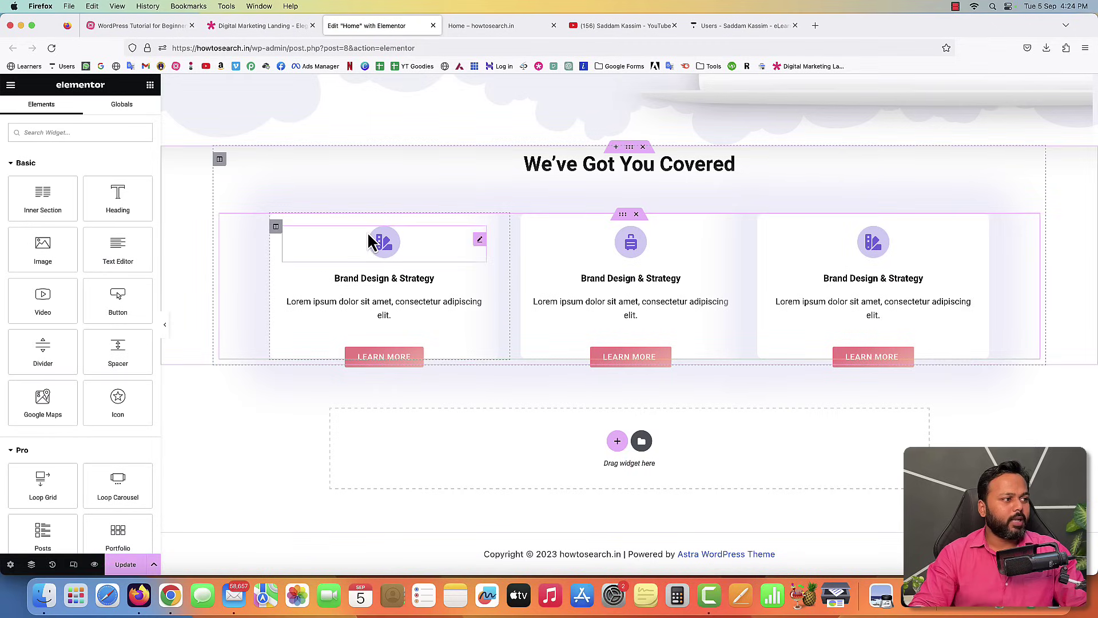
- Add an Image widget to the first card holding an uploaded portrait photo
drag(33, 248, 389, 234)
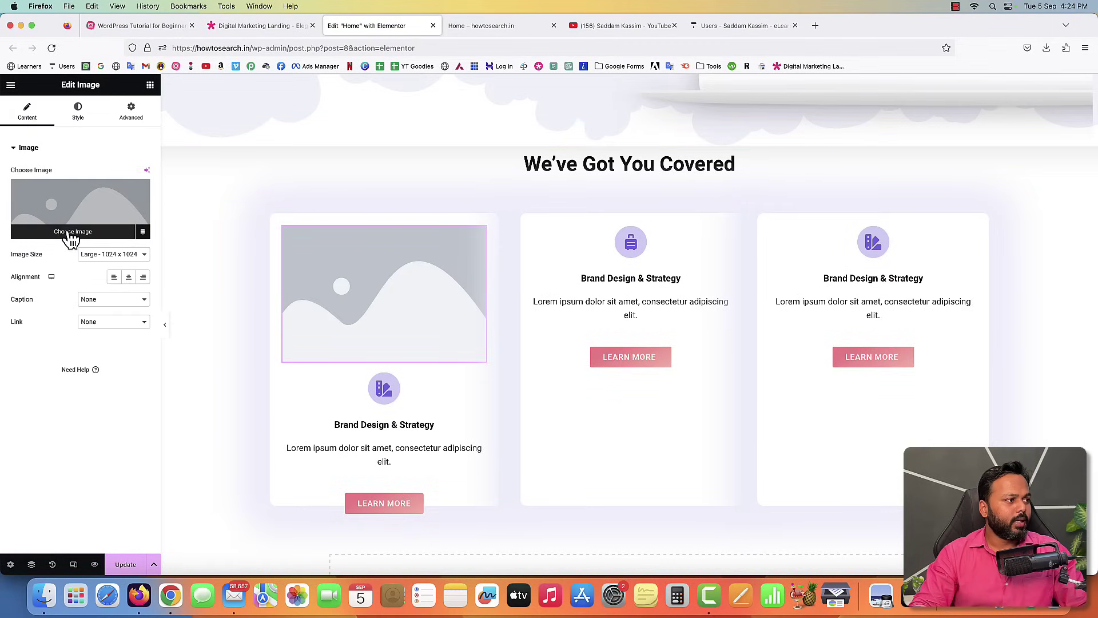
click(68, 232)
click(152, 129)
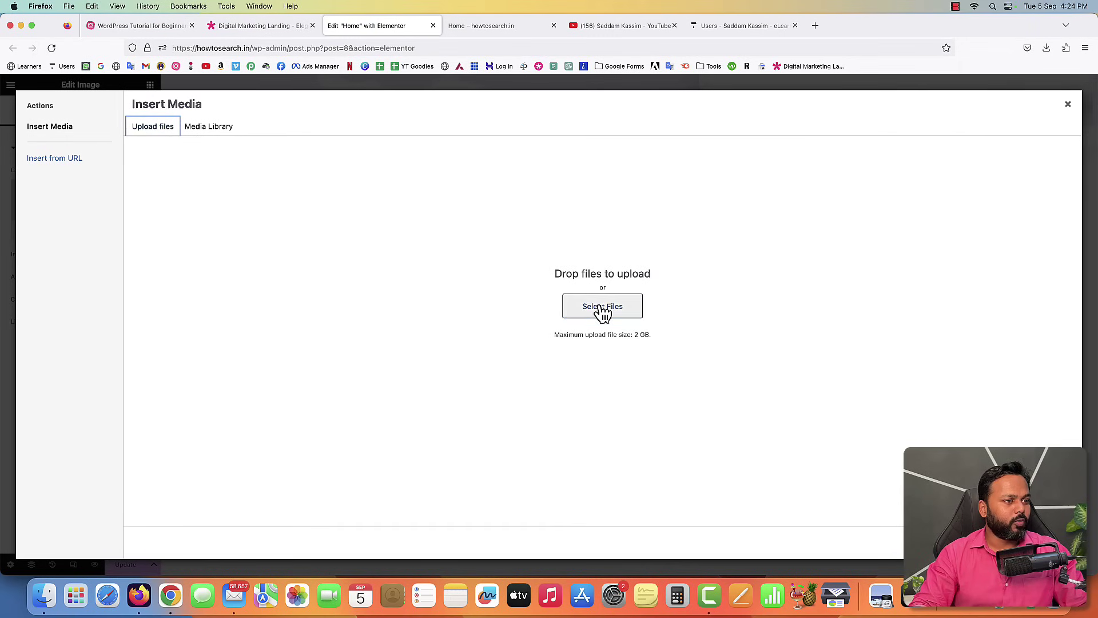
click(602, 309)
click(615, 68)
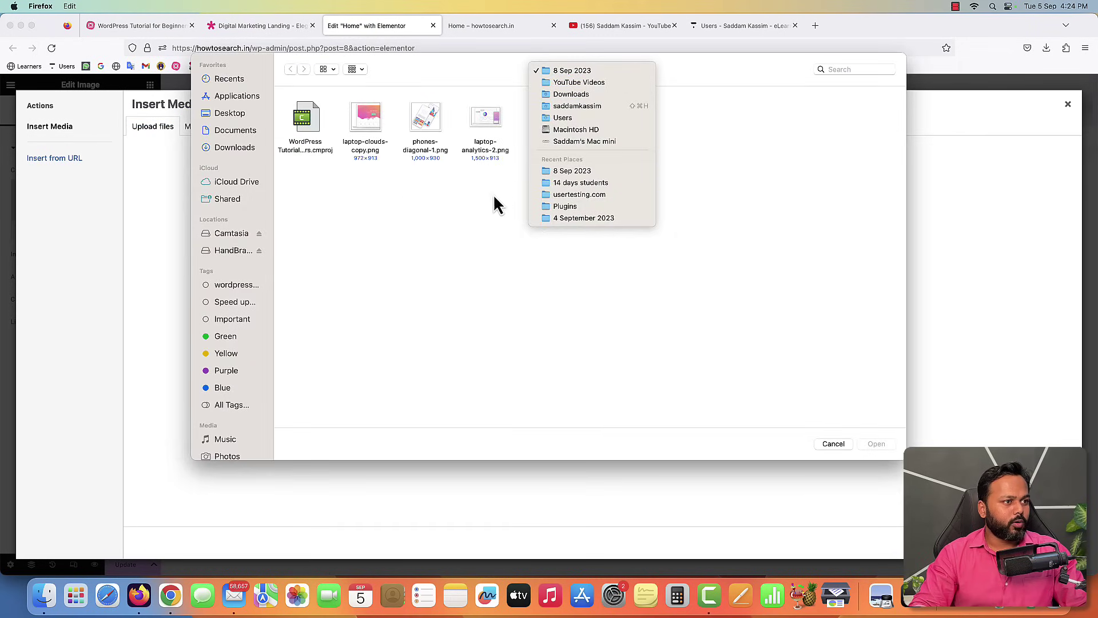
click(252, 137)
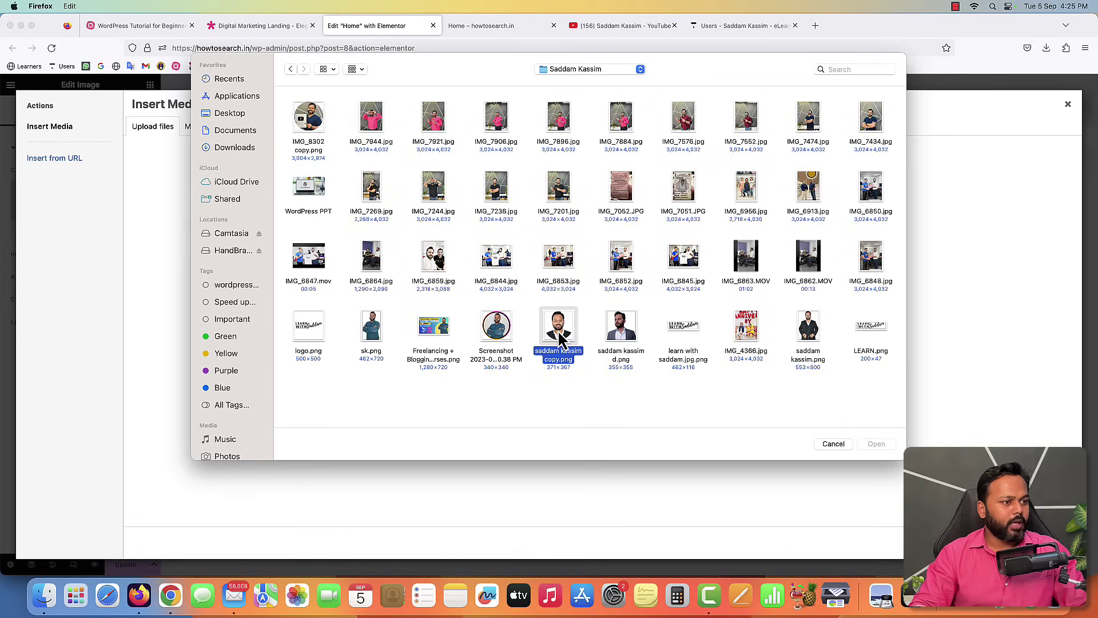
super+click(496, 326)
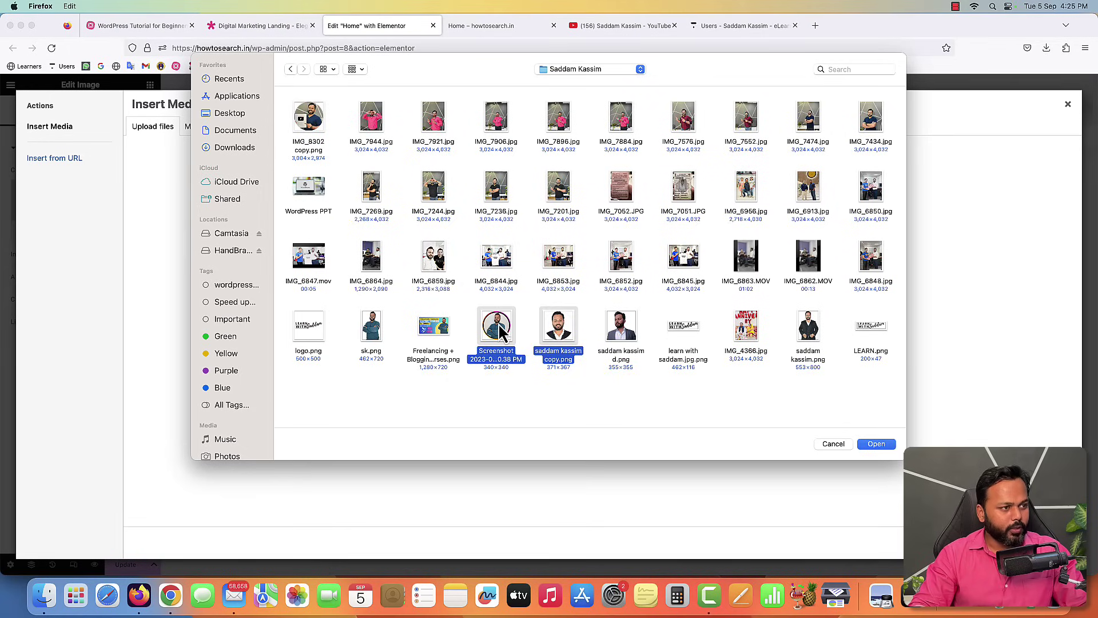
click(873, 445)
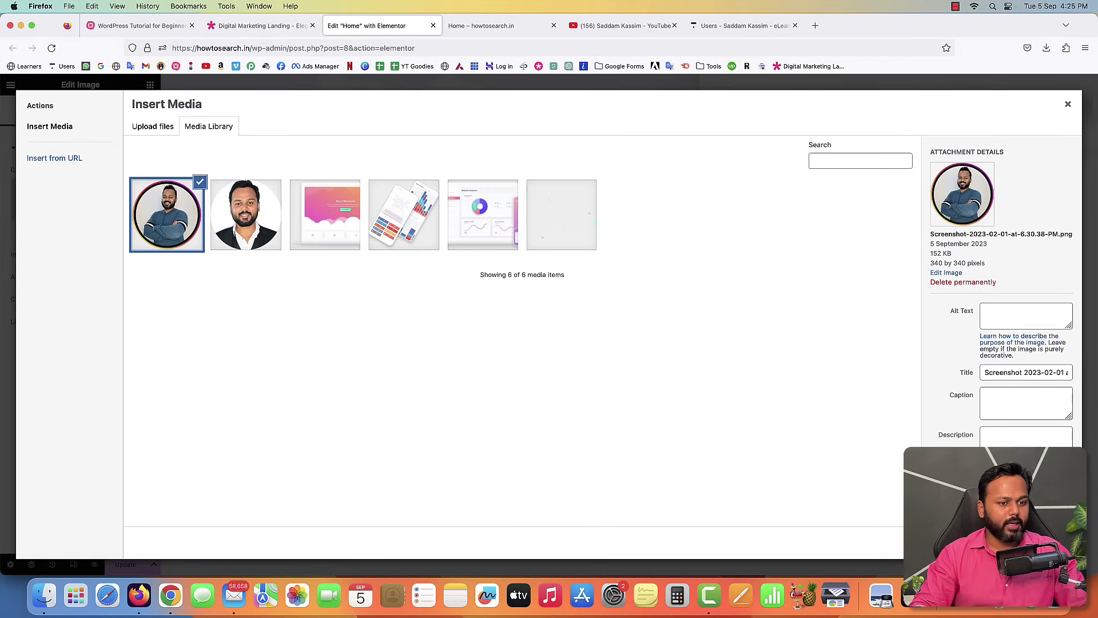
click(1038, 542)
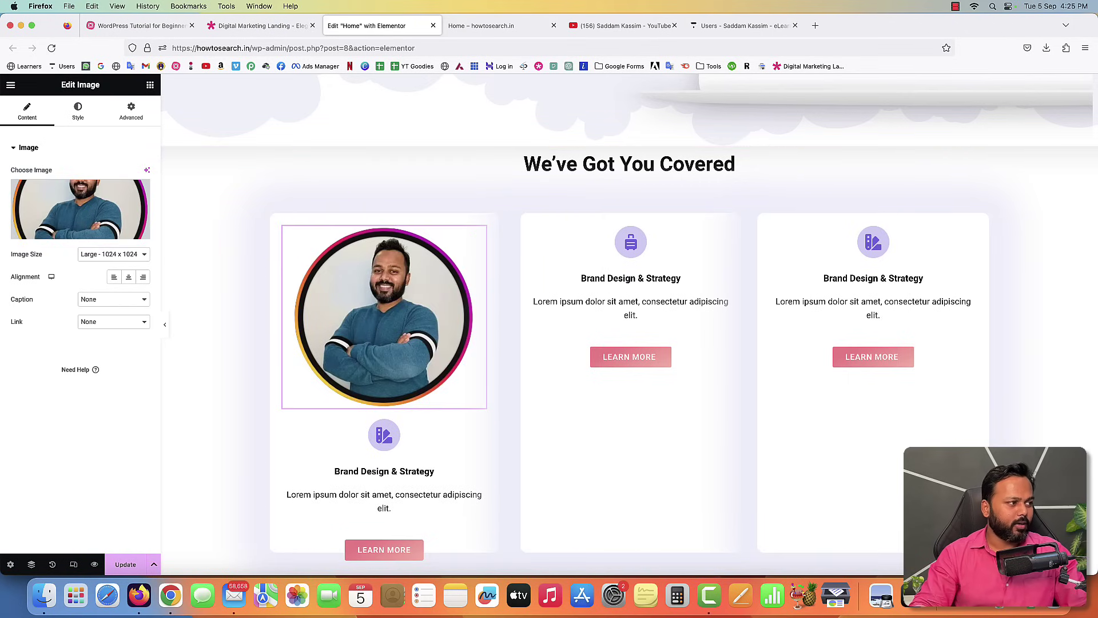
- Set the portrait's image size to Custom with a width of 100
click(138, 260)
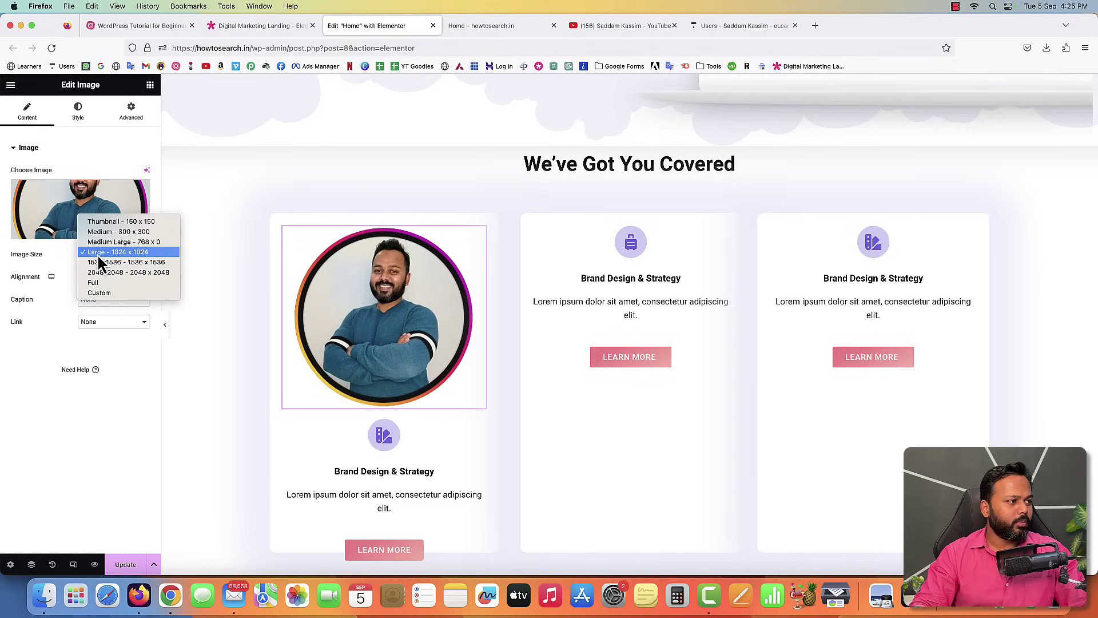
click(105, 222)
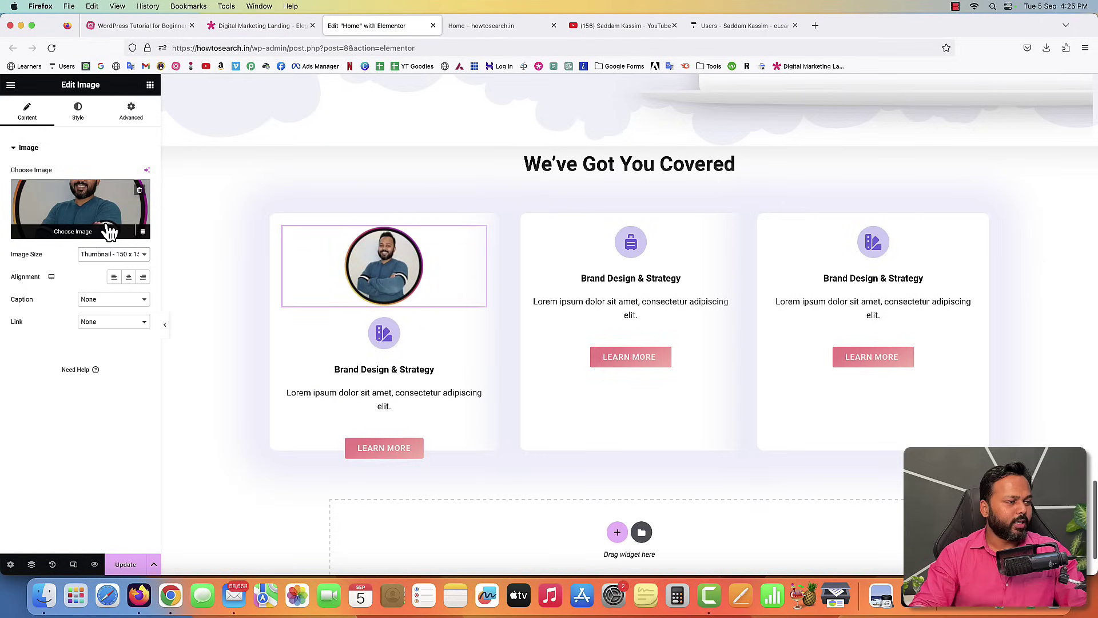
click(82, 255)
click(97, 323)
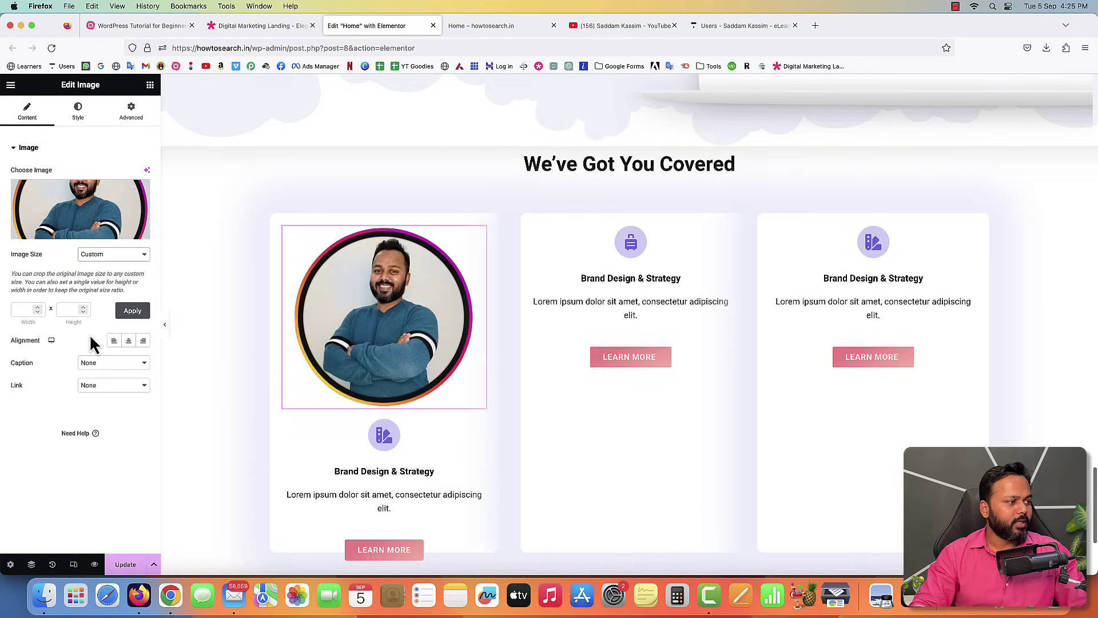
click(26, 309)
text(100)
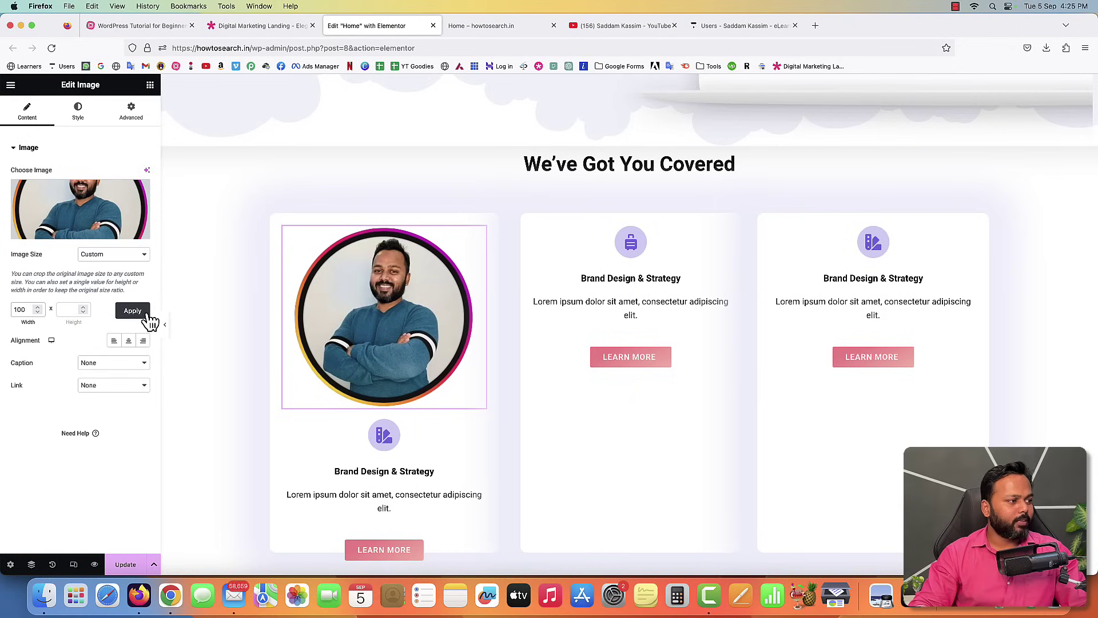
click(146, 313)
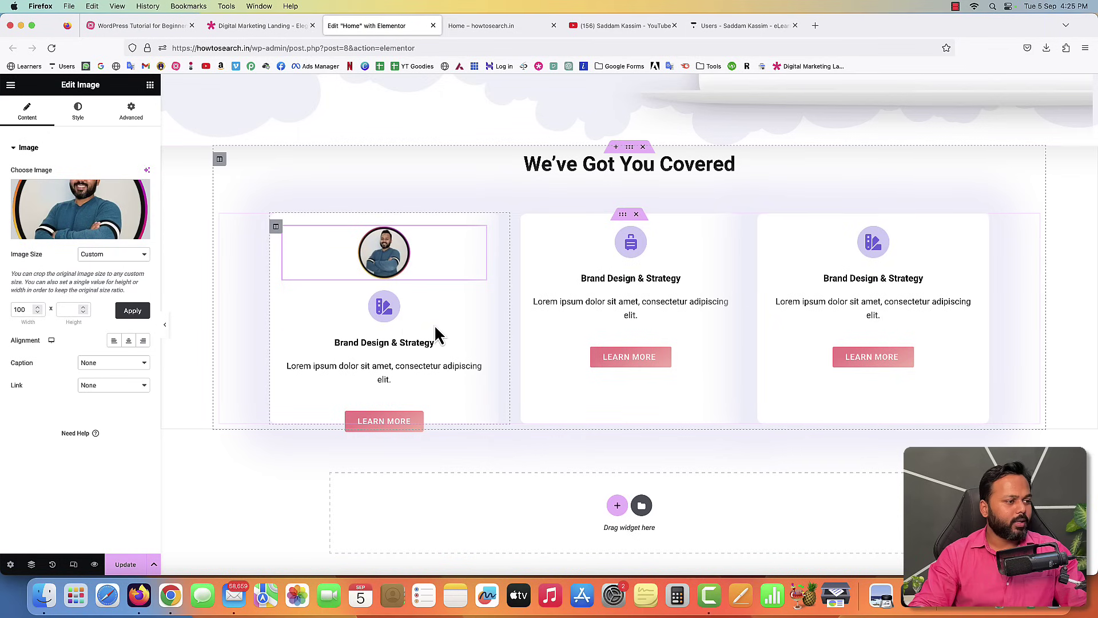
- Remove the first card's icon and replace its heading with the person's name
key(Delete)
right_click(378, 307)
key(super+z)
click(363, 296)
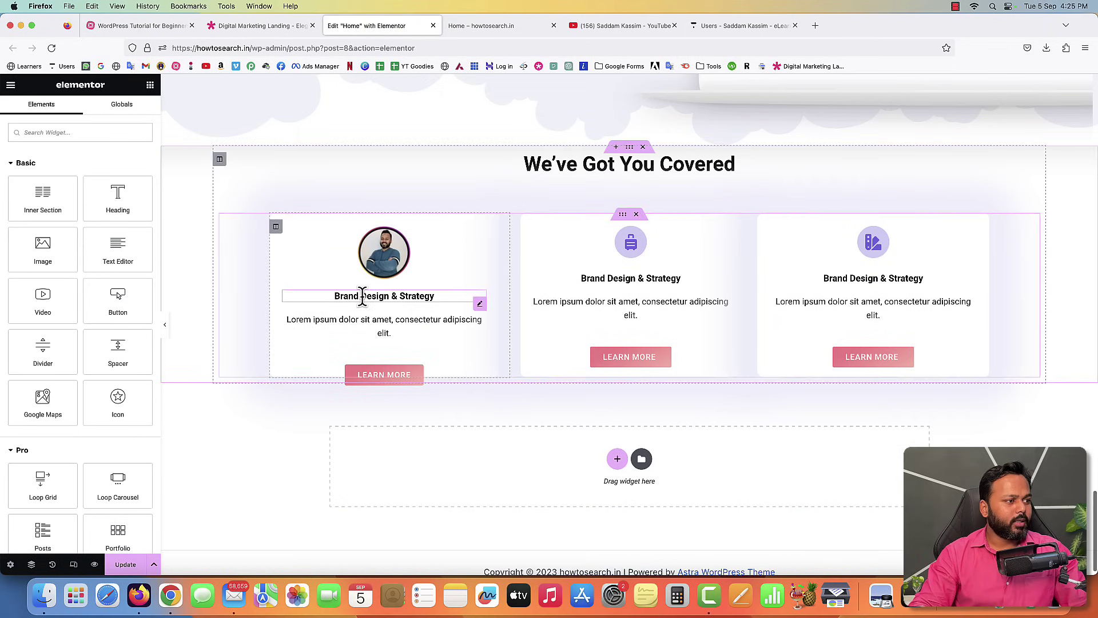
key(super+a)
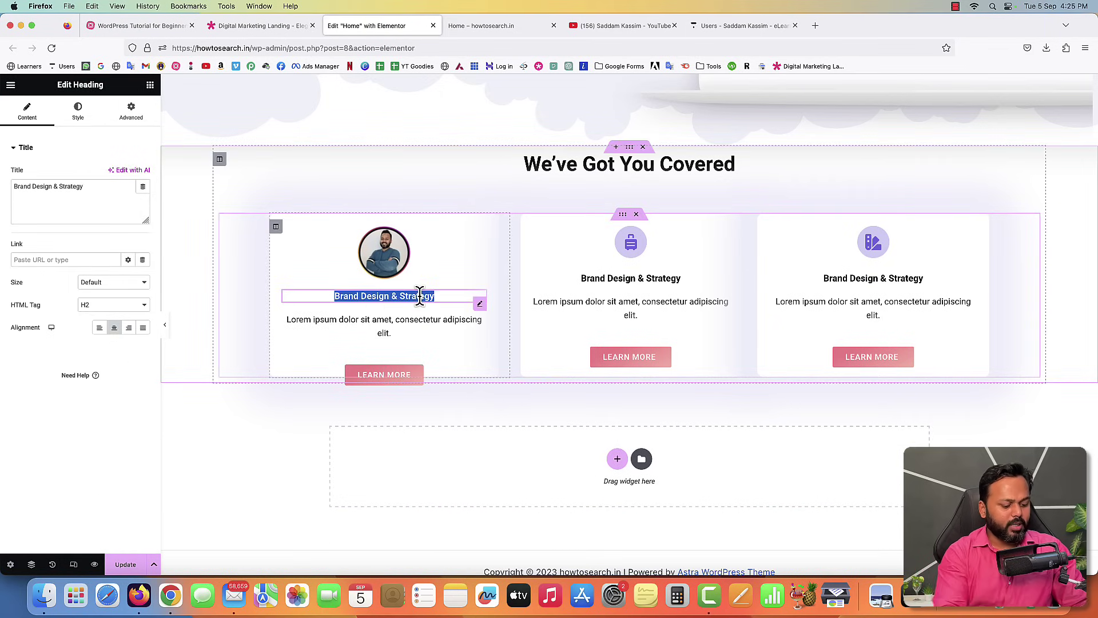
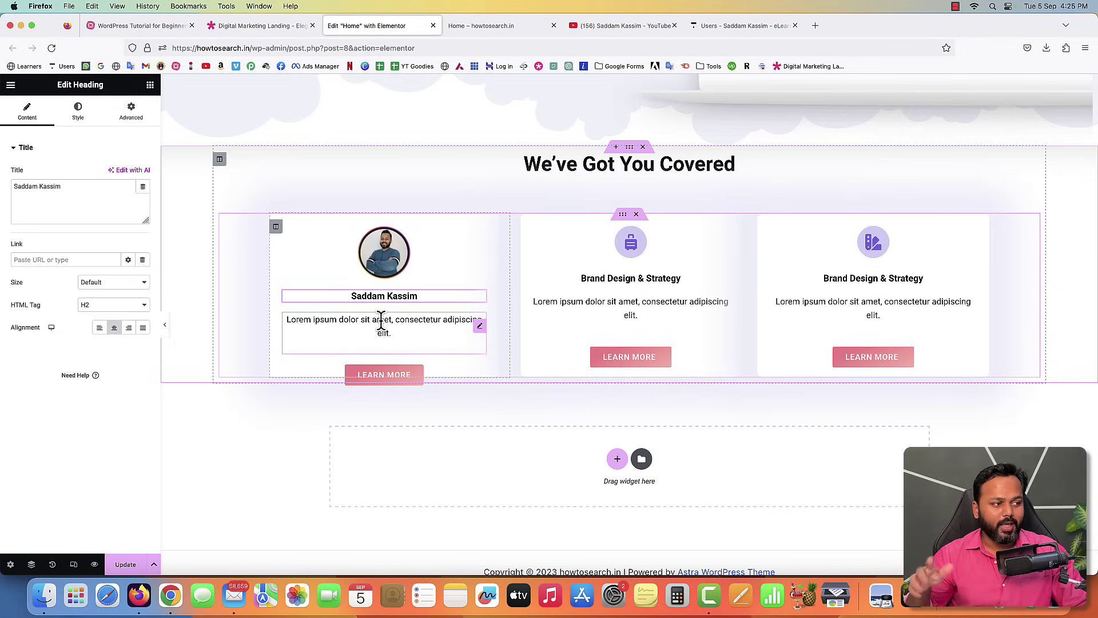
- Delete the Learn More buttons from all three cards
right_click(389, 380)
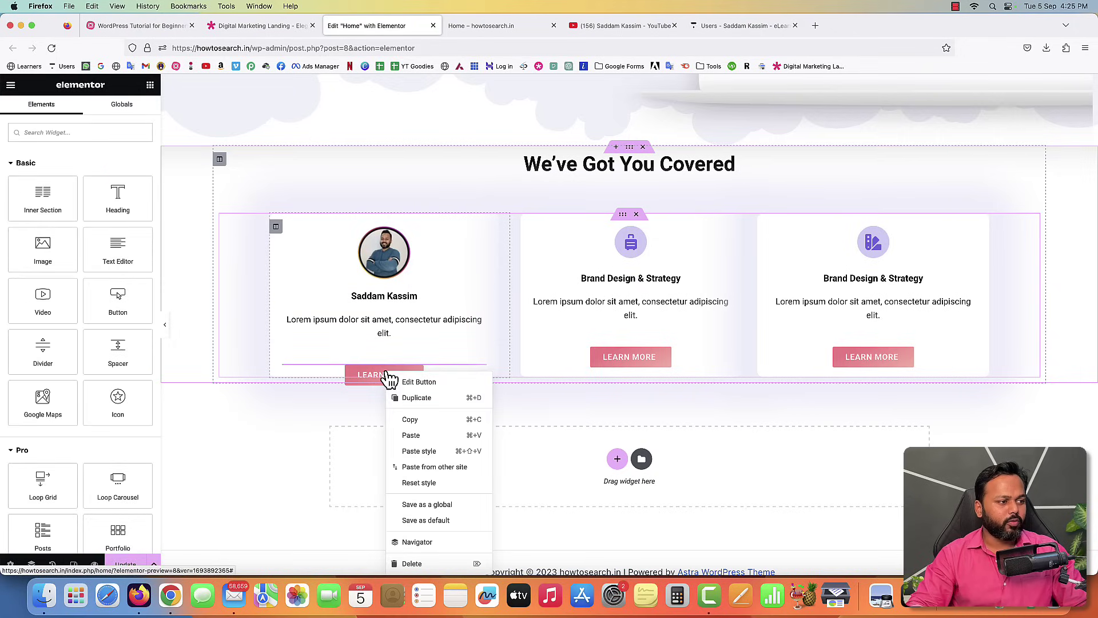
click(421, 561)
right_click(622, 357)
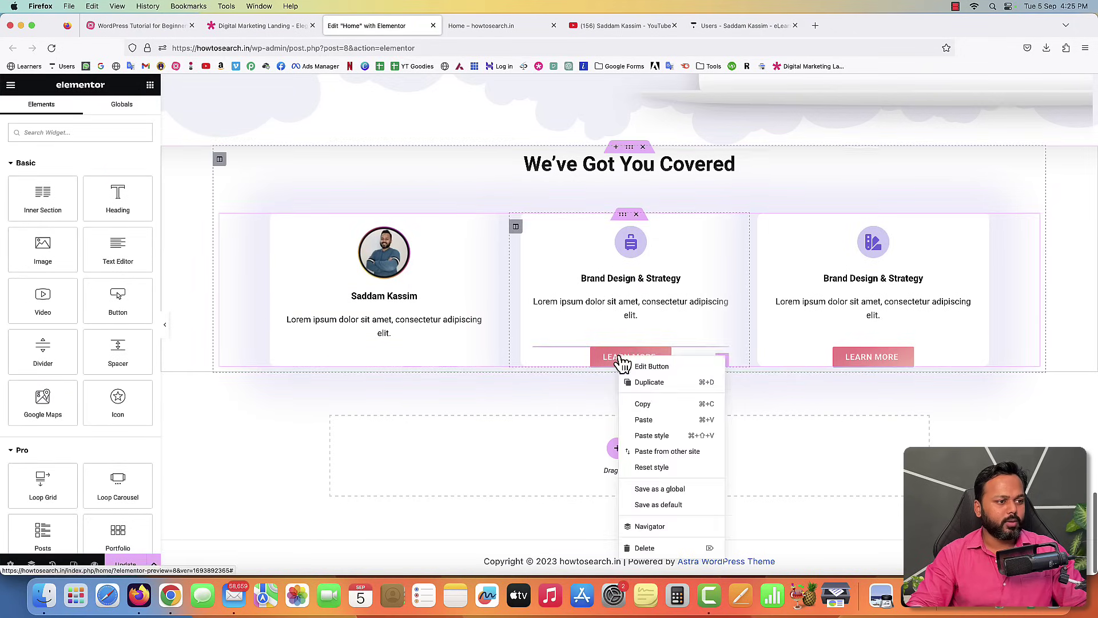
click(652, 548)
right_click(858, 359)
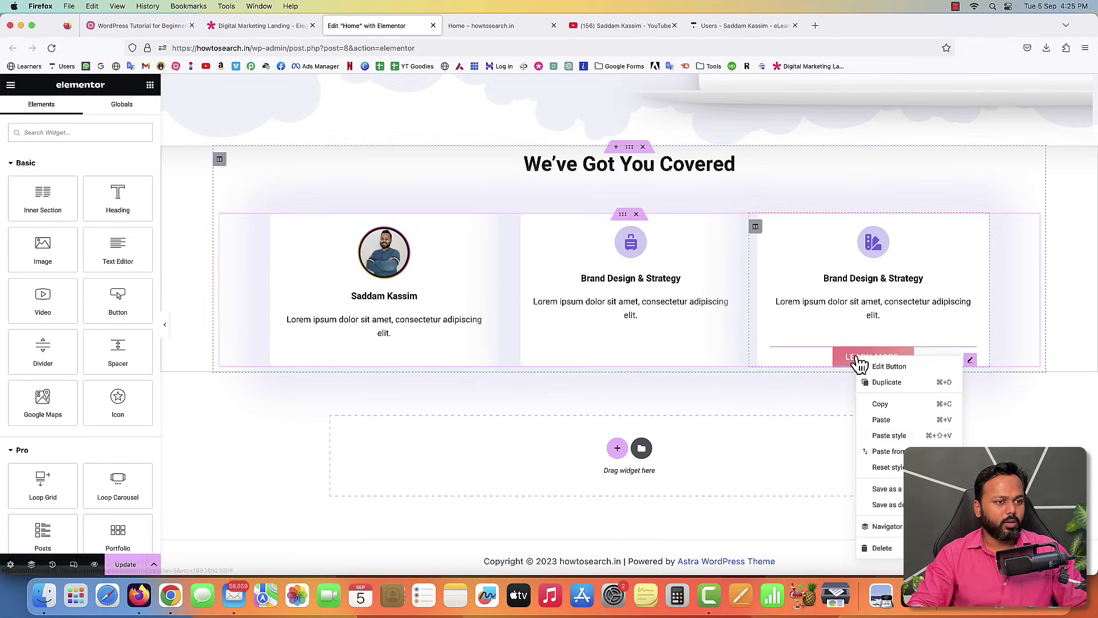
click(883, 548)
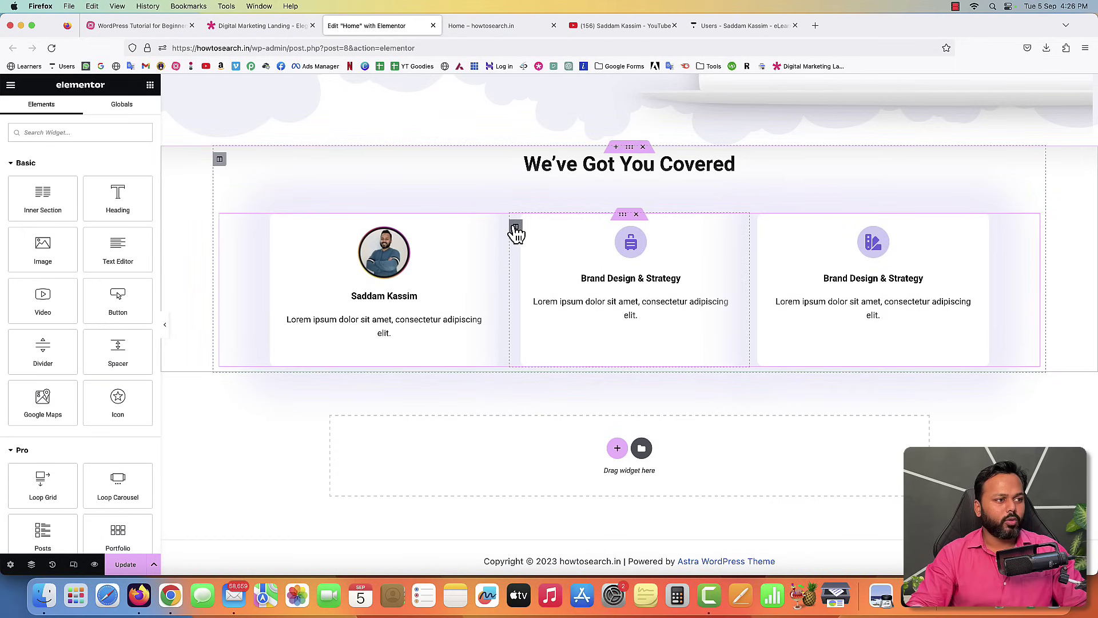
- Replace the middle and right columns with two duplicates of the first profile card
right_click(515, 226)
click(543, 404)
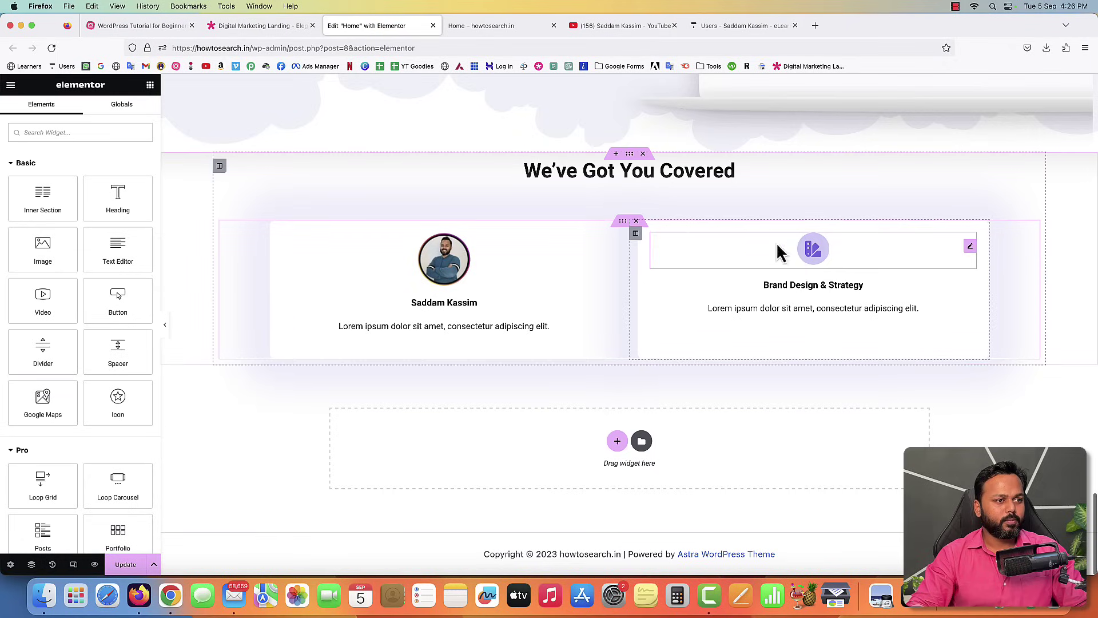
right_click(639, 237)
click(684, 415)
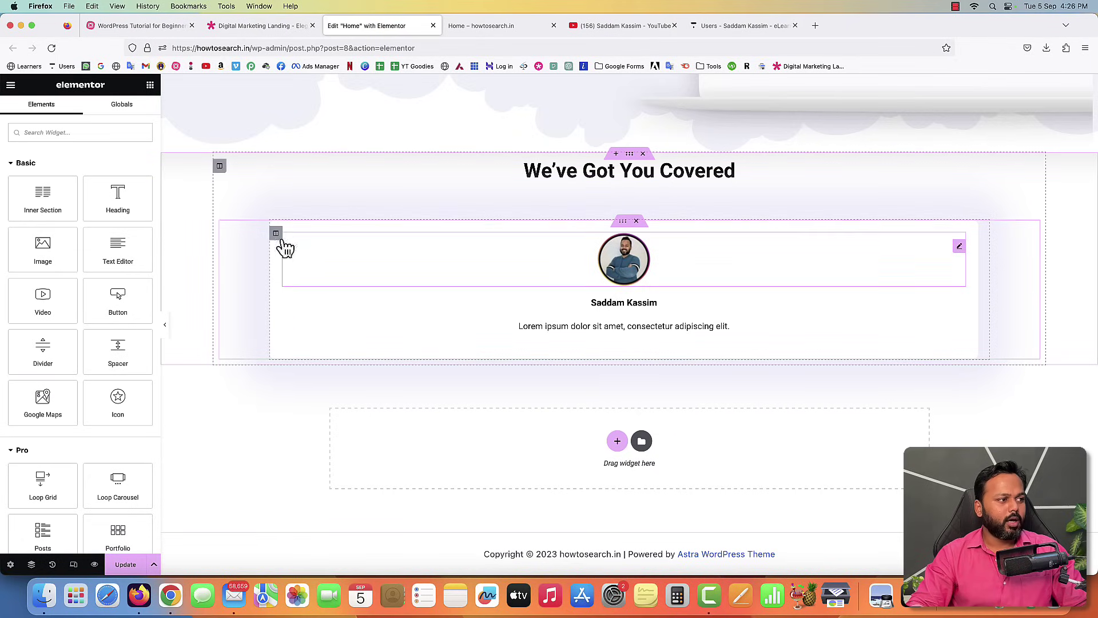
right_click(277, 235)
click(309, 259)
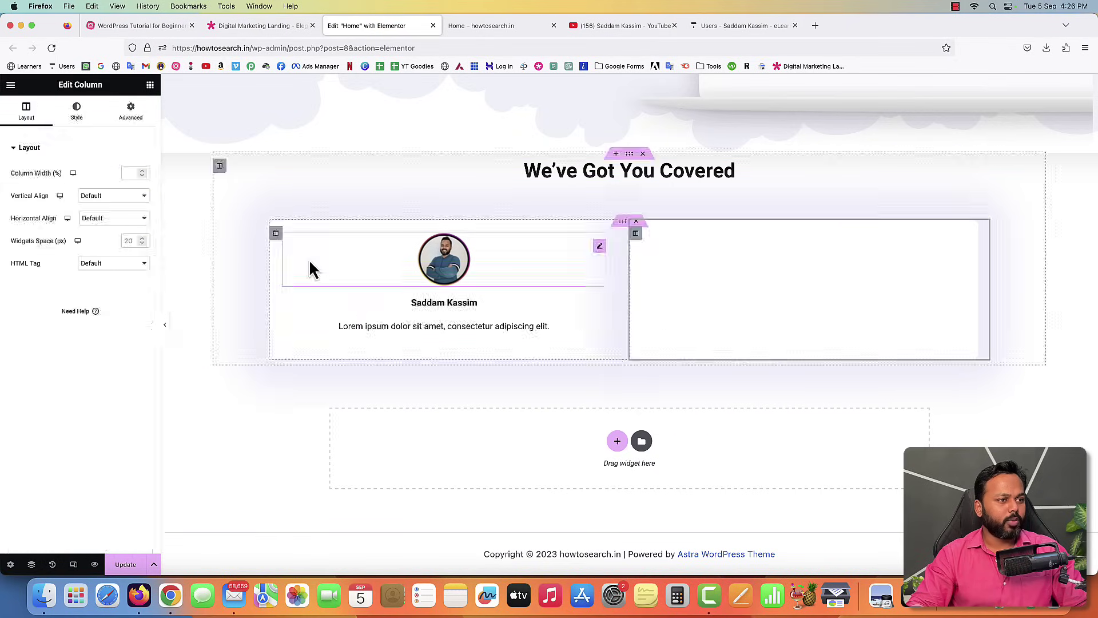
right_click(635, 233)
click(674, 267)
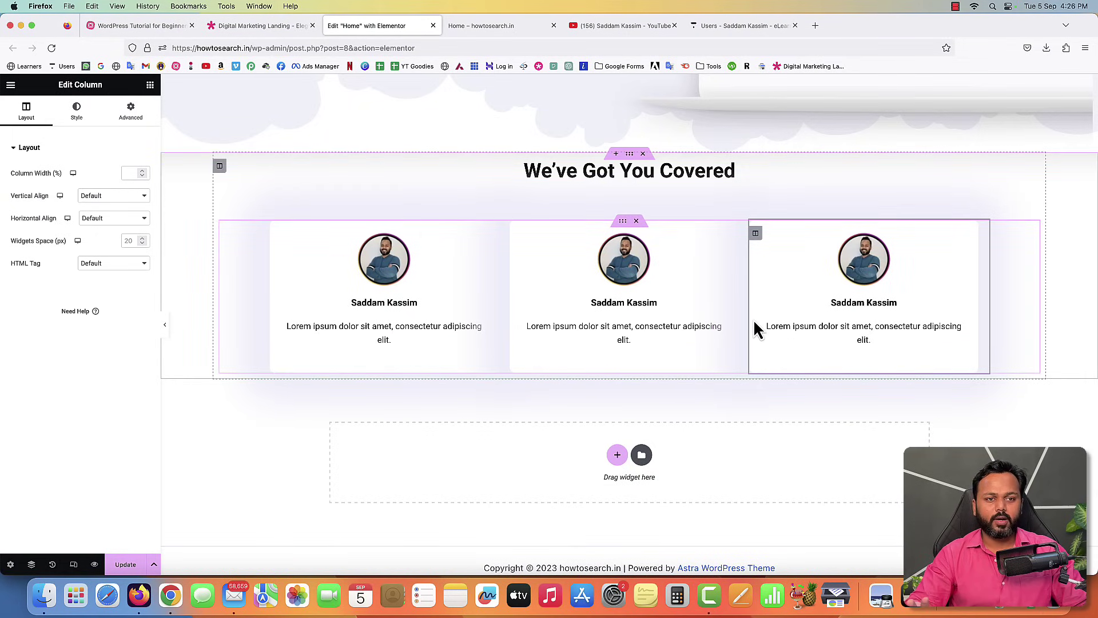
- Give the middle card the second library photo and append 2 to its name heading
click(617, 264)
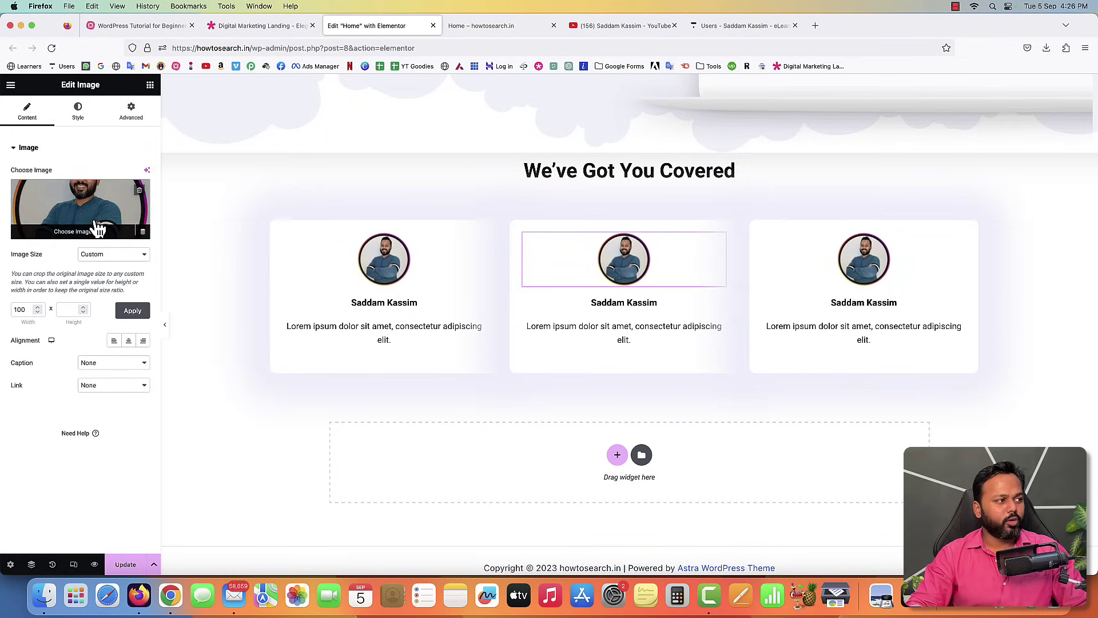
click(94, 228)
click(245, 214)
click(1039, 542)
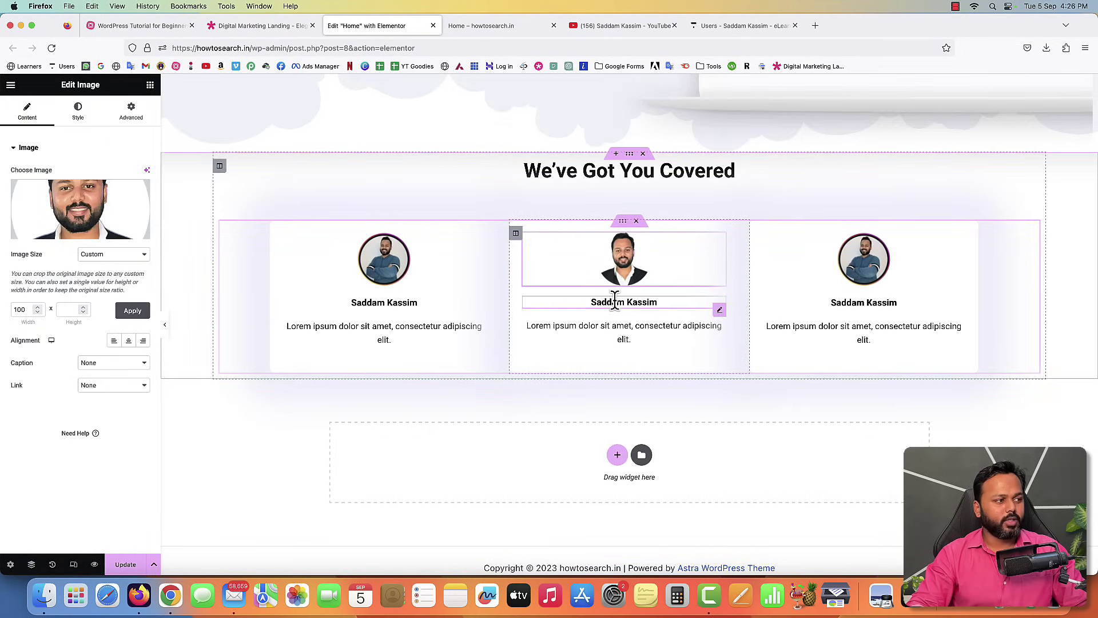
click(656, 302)
text(2)
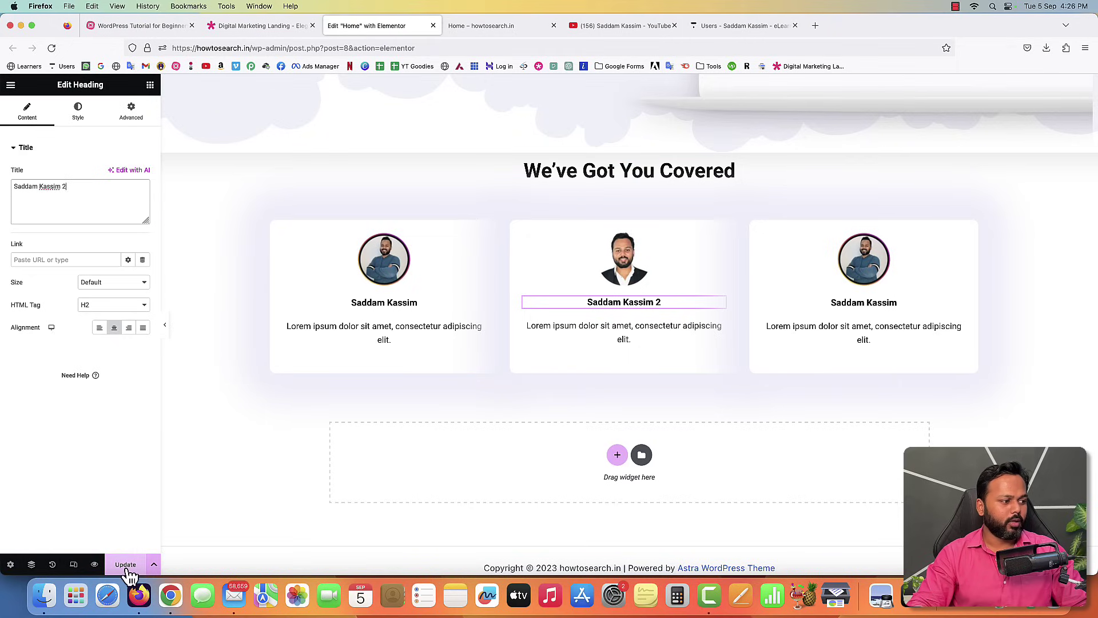
click(737, 172)
drag(135, 183, 30, 184)
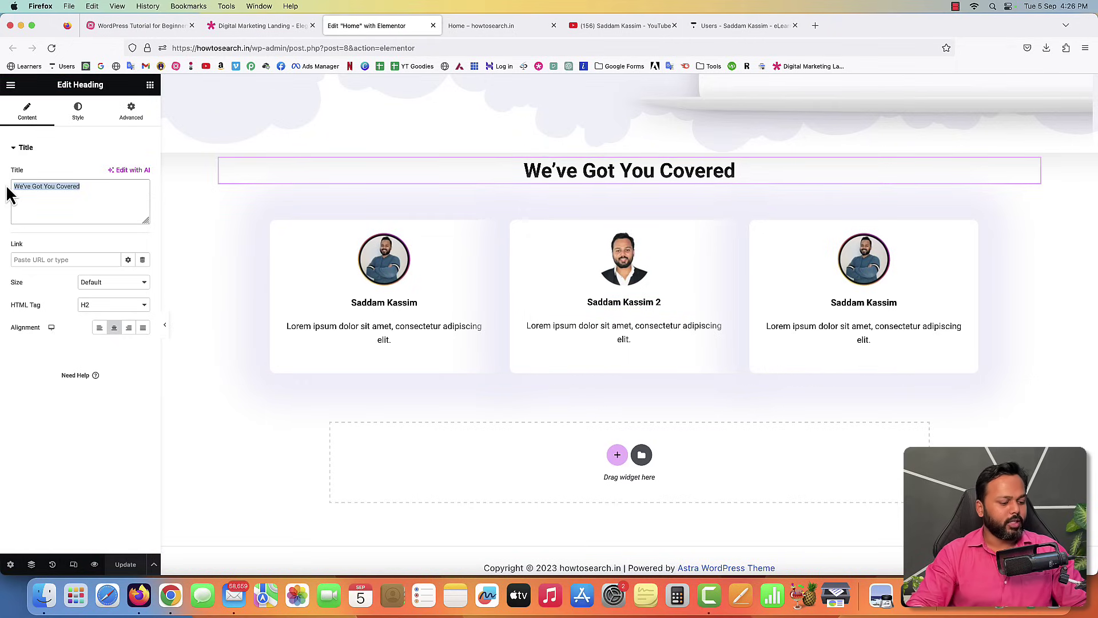
- Retitle the section heading to 'Customer Testimonials'
key(BackSpace)
text(Customer tEST)
key(BackSpace)
key(BackSpace)
key(BackSpace)
key(BackSpace)
text(Testimonials)
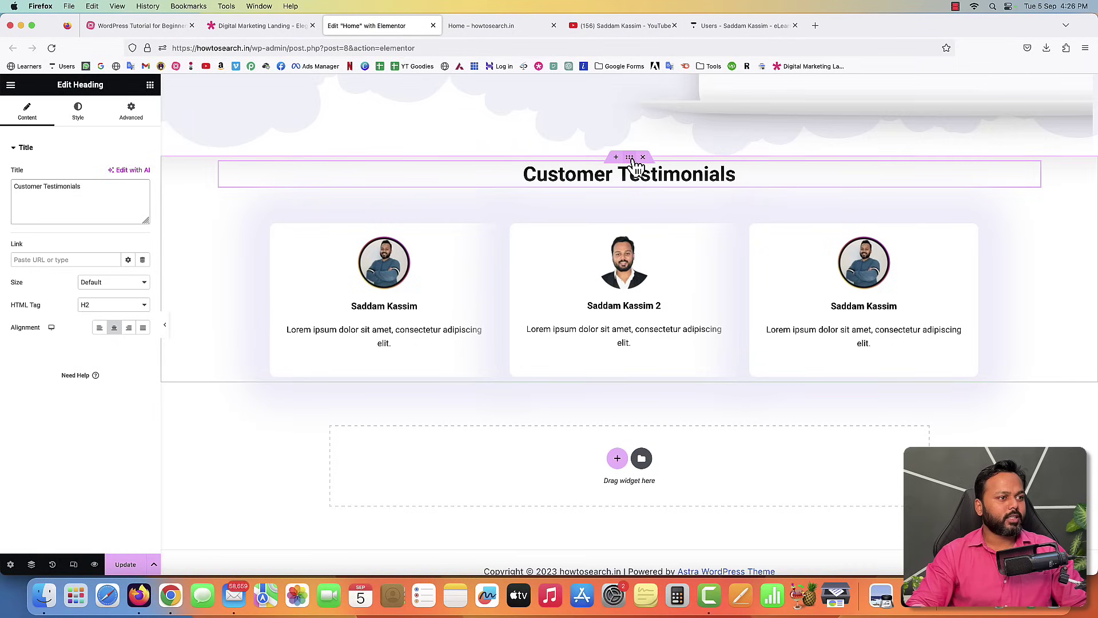
- Give the testimonial section a 72 px top margin, then view the demo page again
click(633, 158)
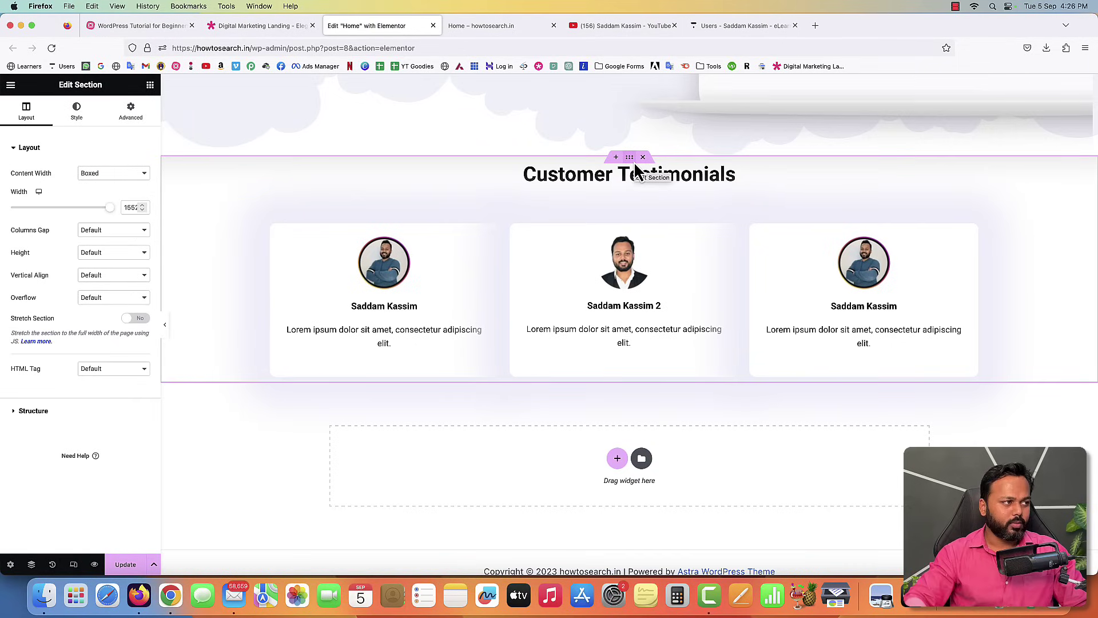
click(145, 110)
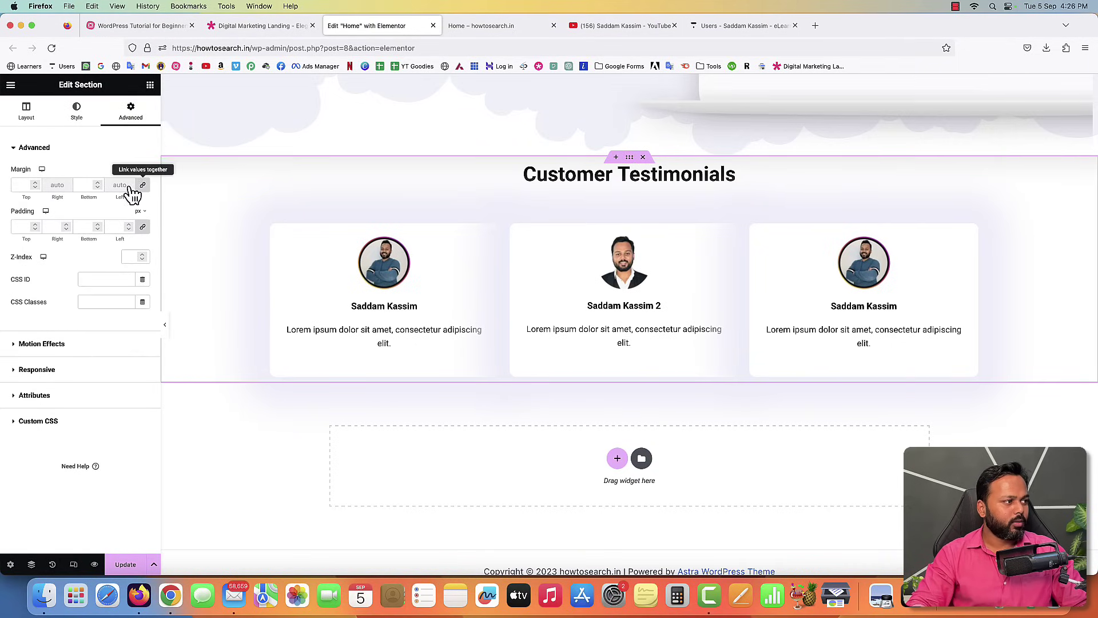
click(34, 182)
drag(33, 183, 32, 183)
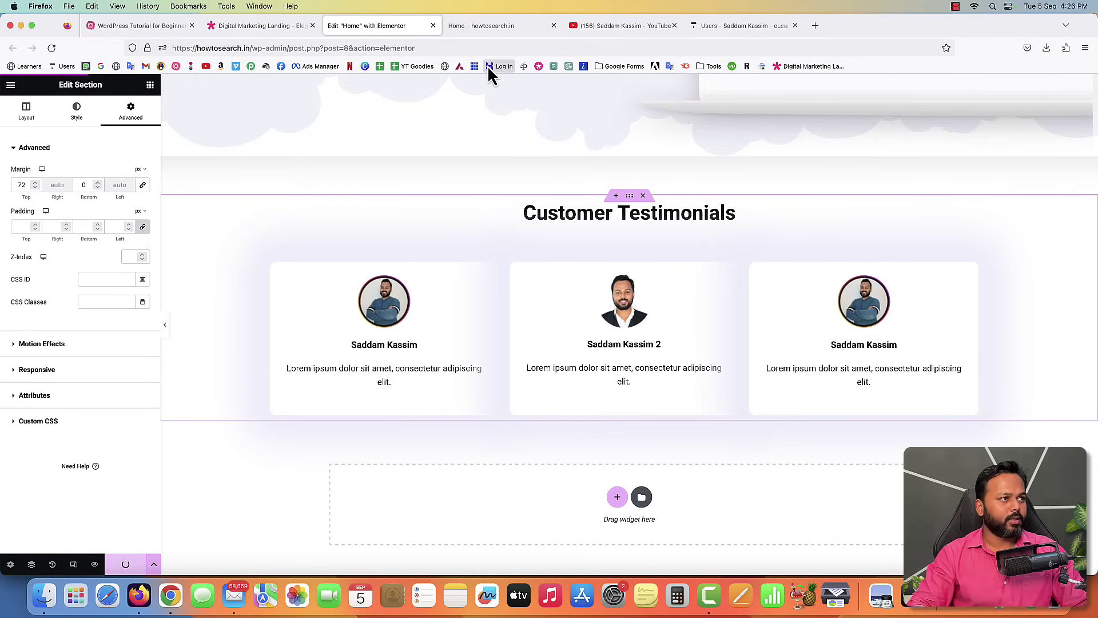
click(260, 25)
scroll(554, 297, down, 8)
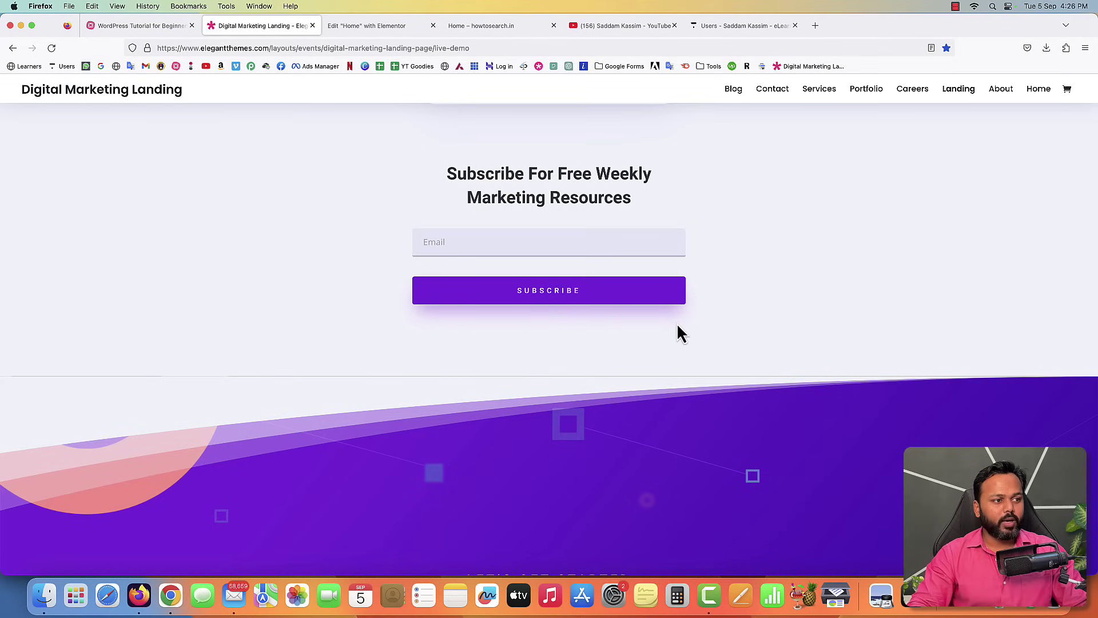
- Scroll through the demo landing page to its closing call-to-action, then return to the Elementor Home page editor
scroll(750, 273, down, 5)
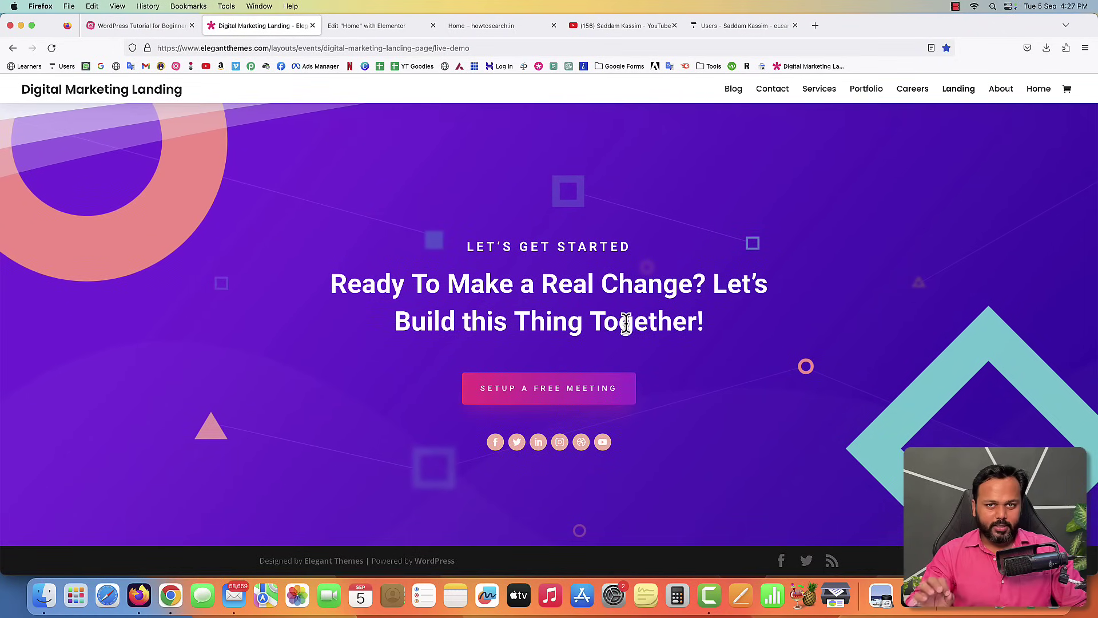
scroll(605, 274, up, 20)
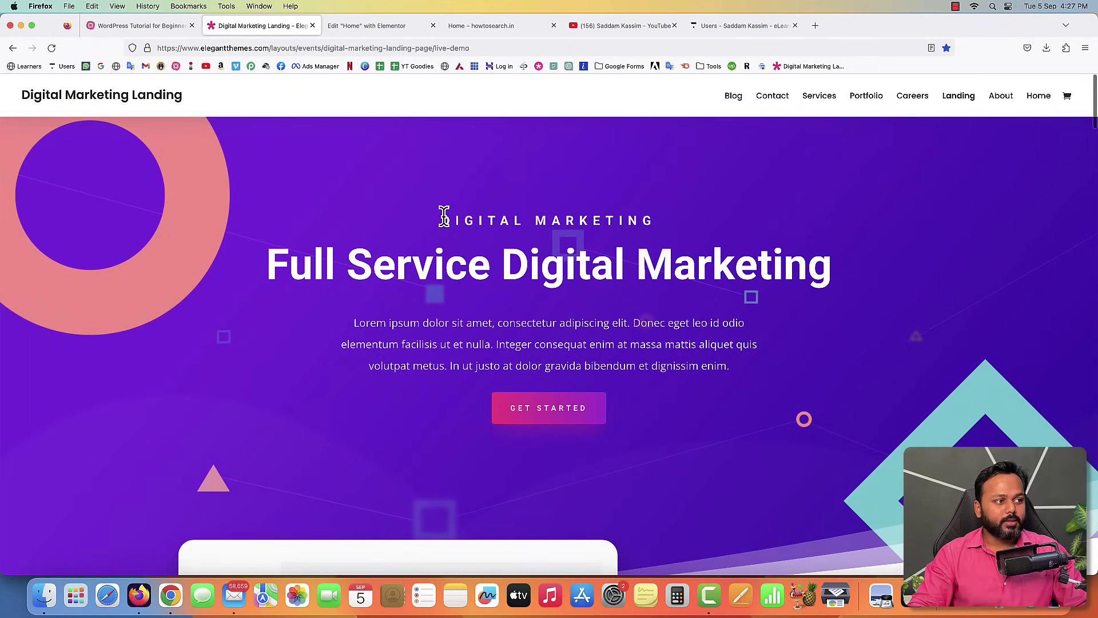
drag(443, 217, 701, 280)
scroll(804, 397, down, 3)
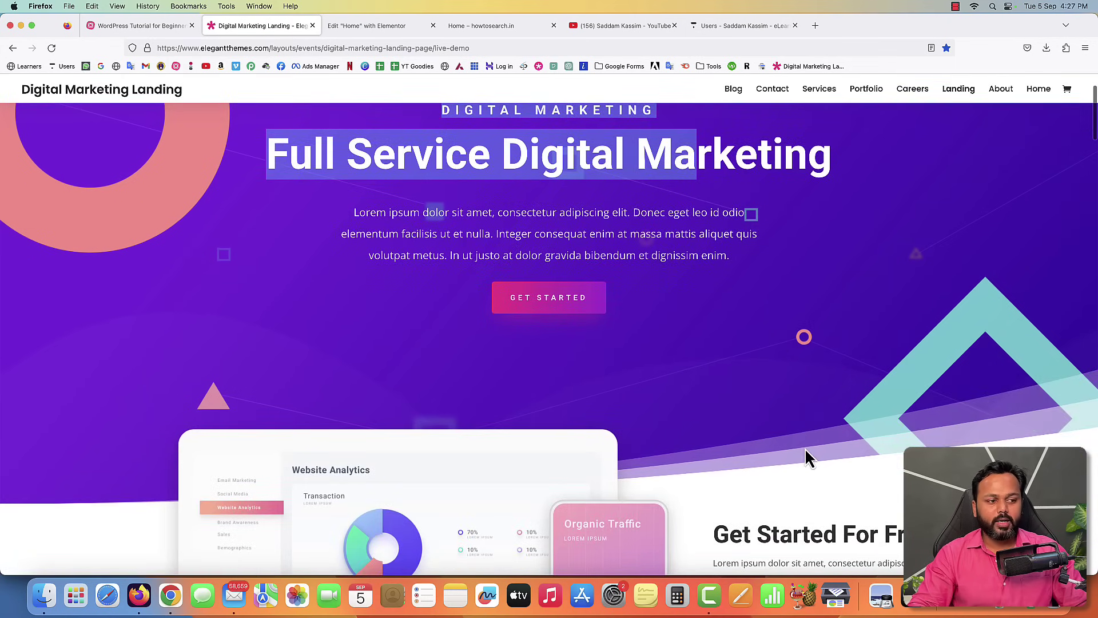
scroll(806, 452, down, 20)
scroll(789, 444, up, 2)
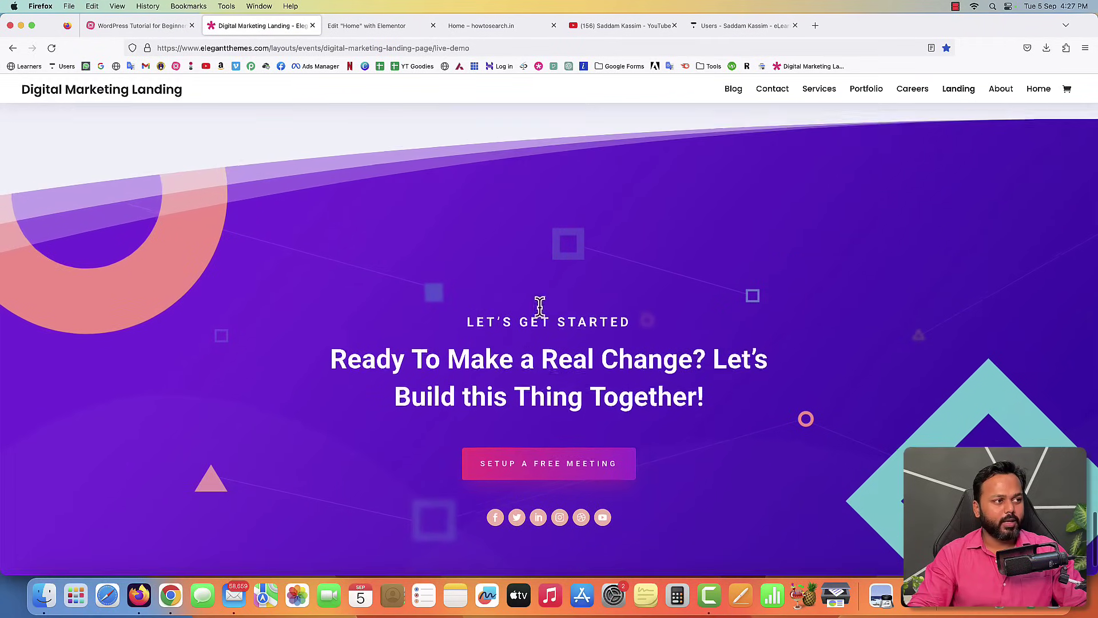
scroll(564, 313, up, 2)
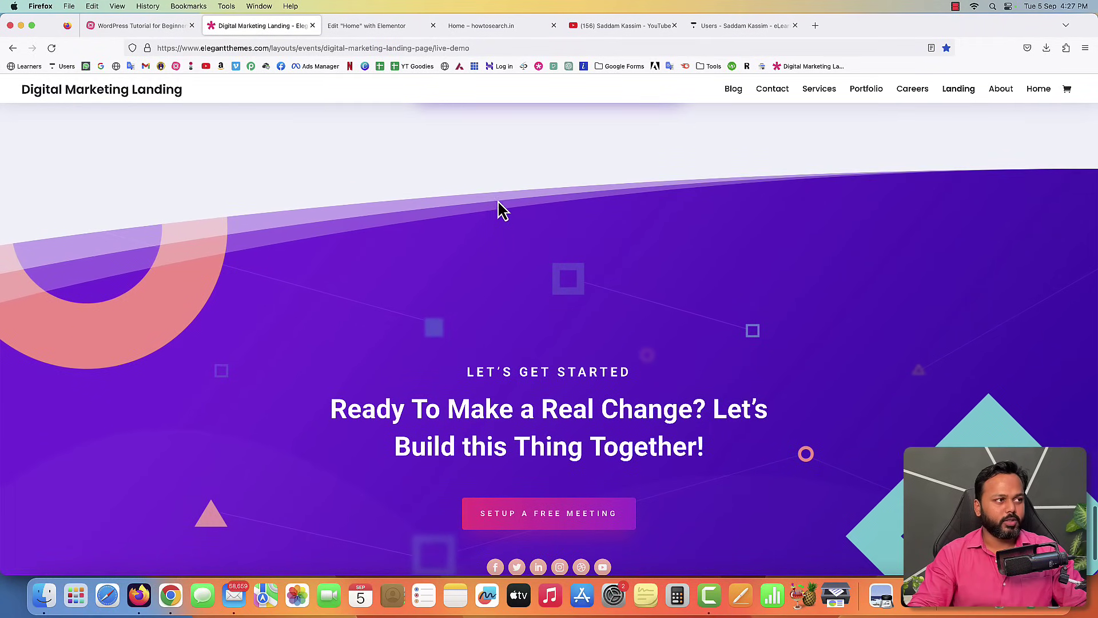
click(357, 28)
scroll(690, 235, up, 15)
- Copy the purple hero section and paste it into the empty area below the testimonials
scroll(689, 234, down, 2)
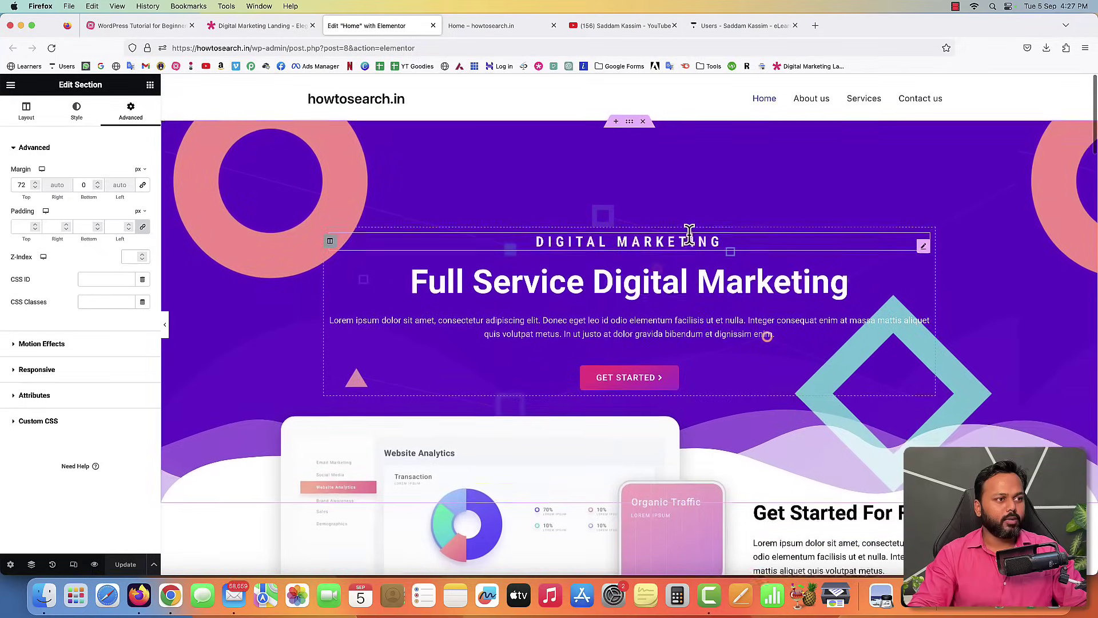
right_click(629, 119)
click(662, 170)
scroll(659, 176, down, 15)
right_click(674, 430)
click(690, 442)
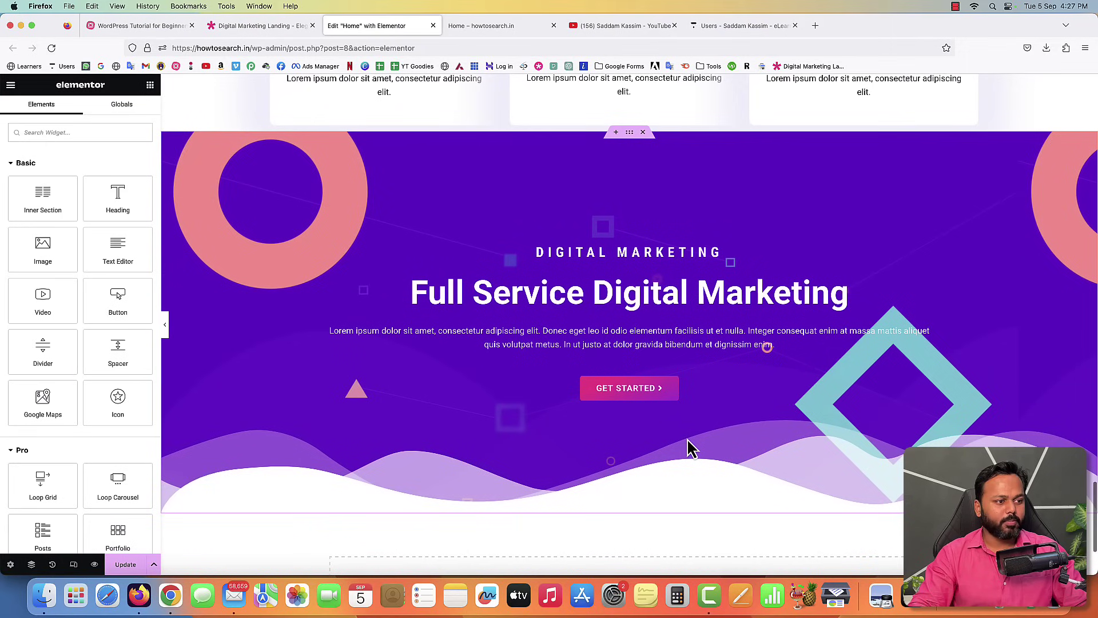
- On the pasted section, remove the bottom wave divider and add a Mountains top divider
click(631, 134)
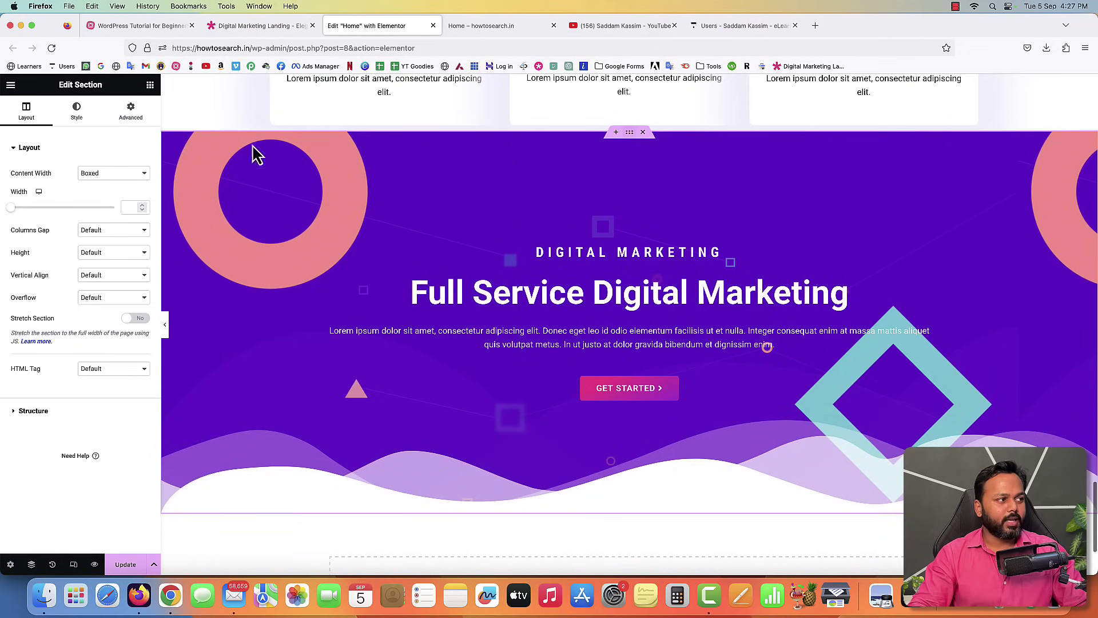
click(78, 117)
scroll(86, 343, down, 3)
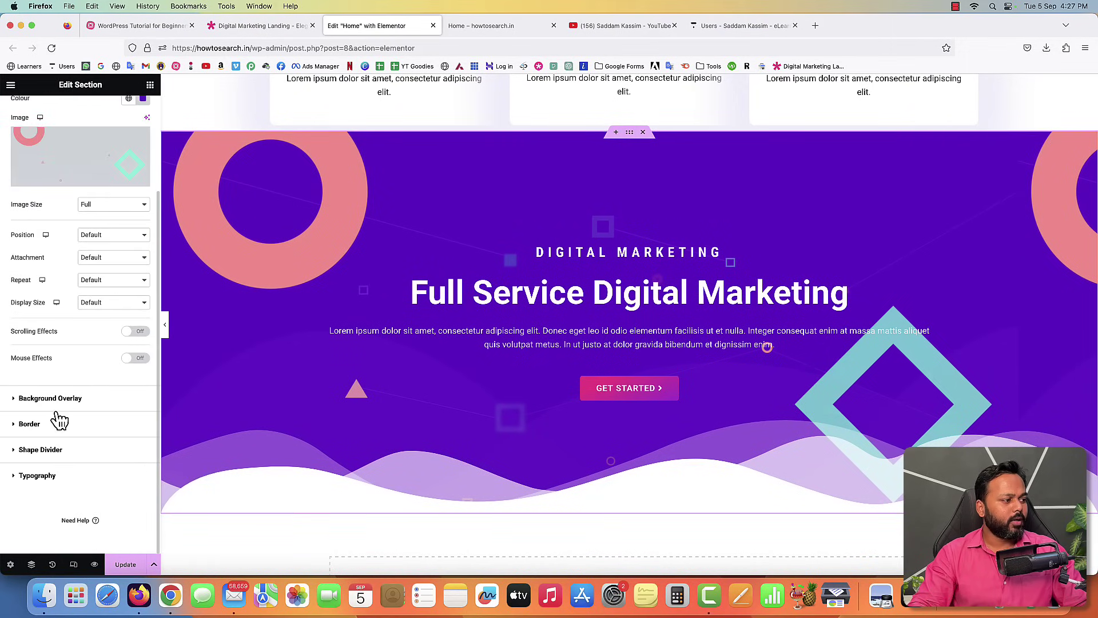
click(49, 451)
click(133, 269)
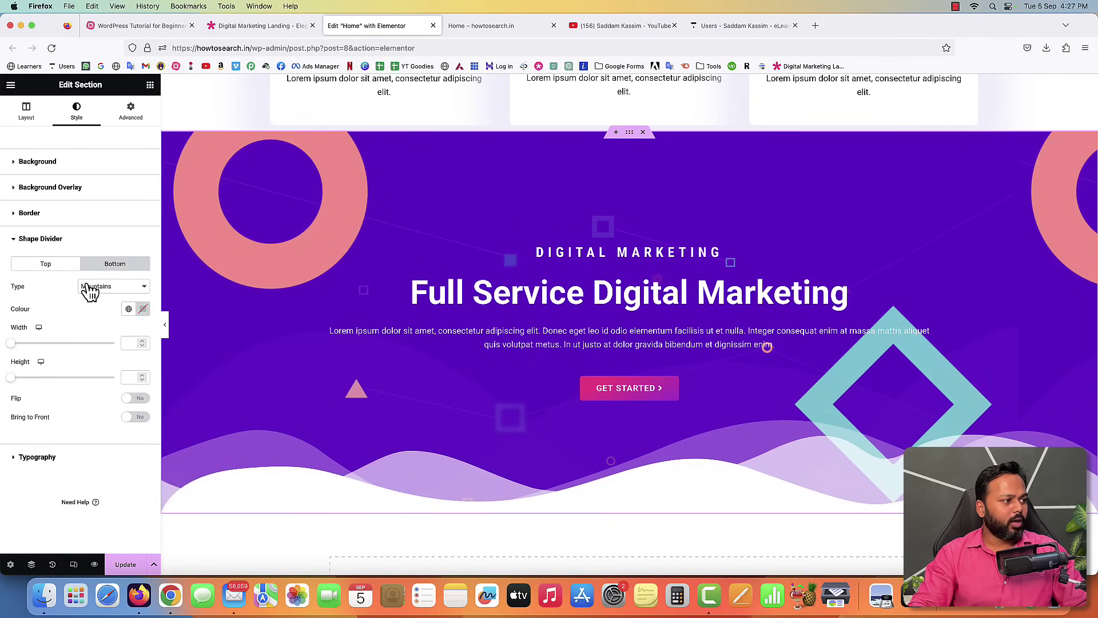
click(94, 286)
click(101, 285)
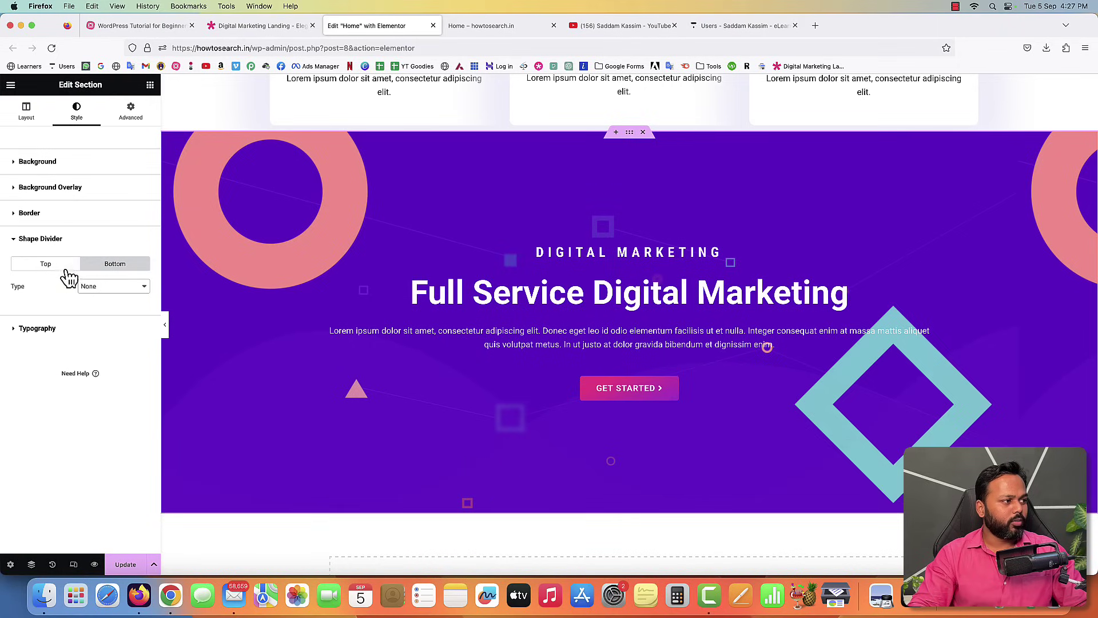
click(67, 266)
click(97, 286)
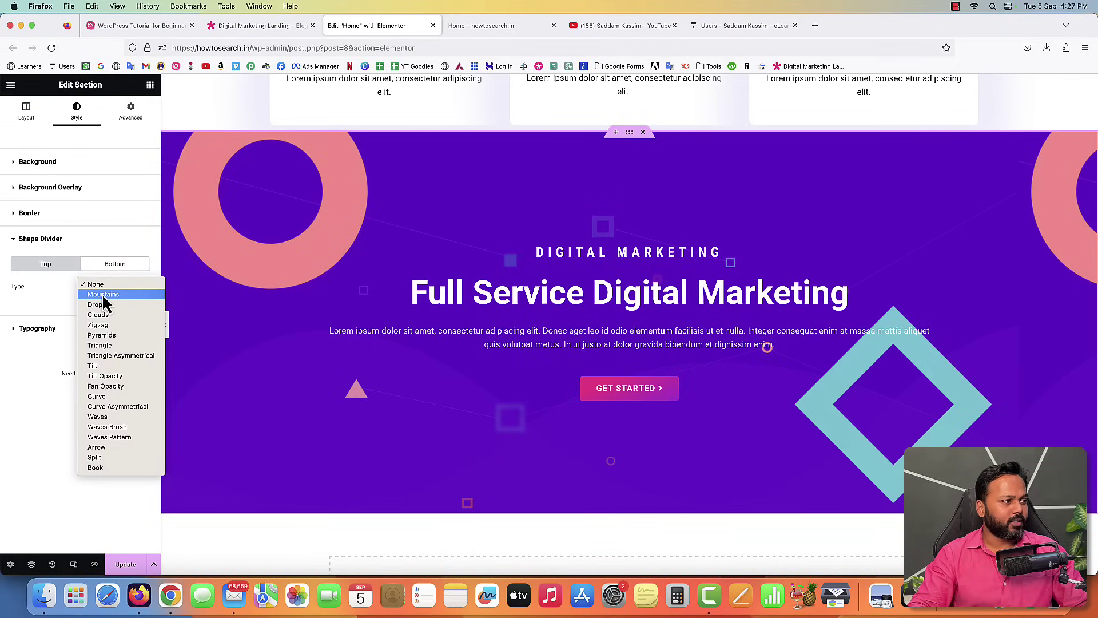
click(103, 295)
scroll(667, 380, up, 2)
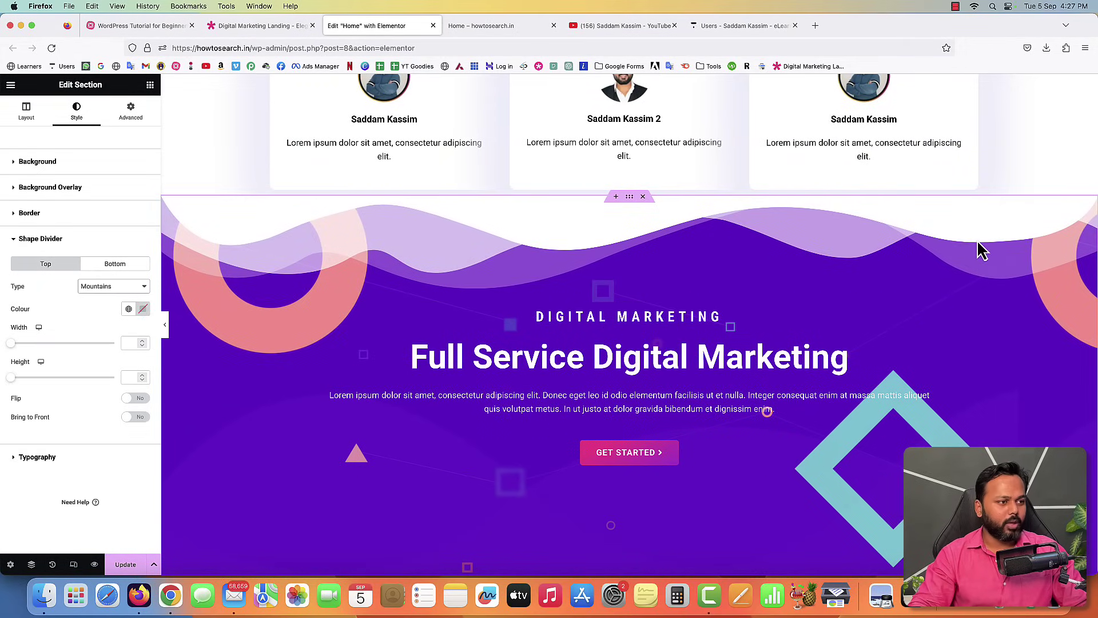
- Set the pasted section's top padding to 271 px
click(131, 111)
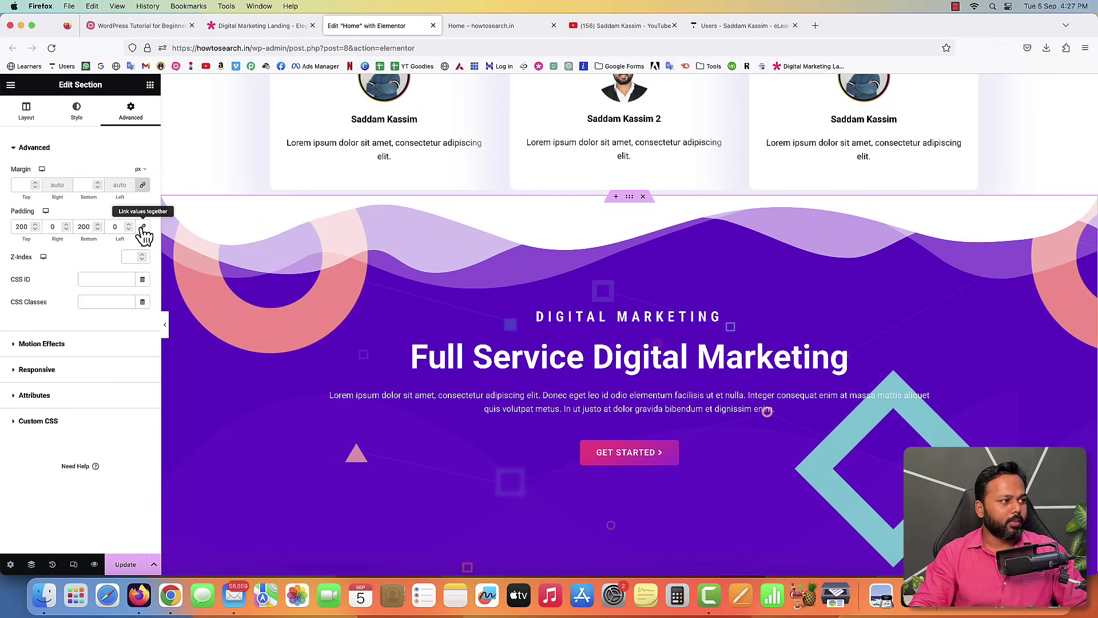
click(35, 225)
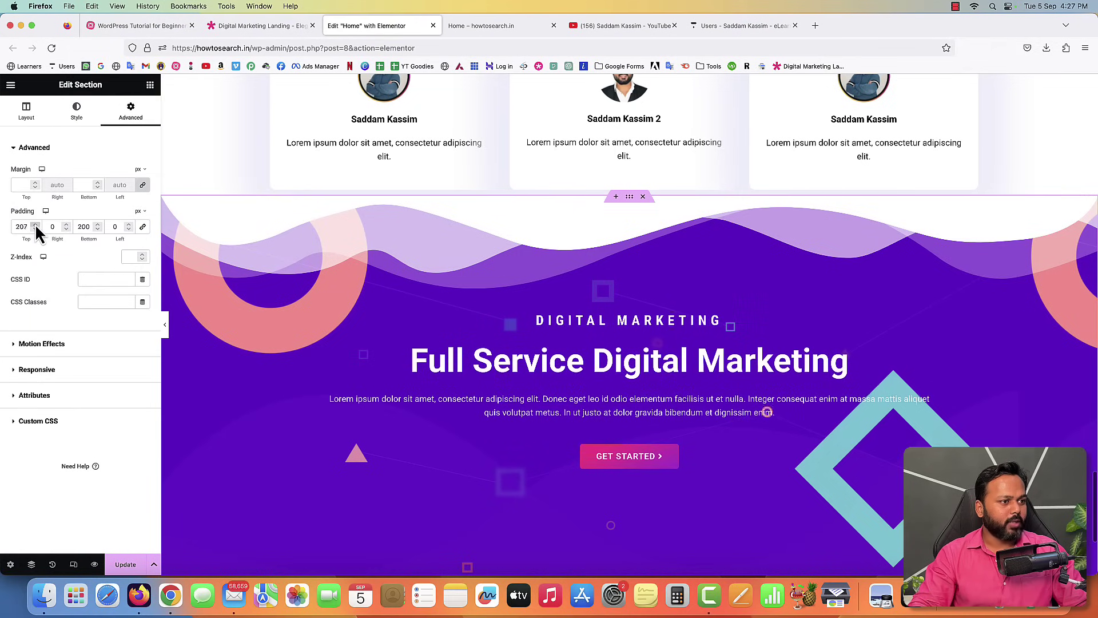
drag(36, 226, 35, 227)
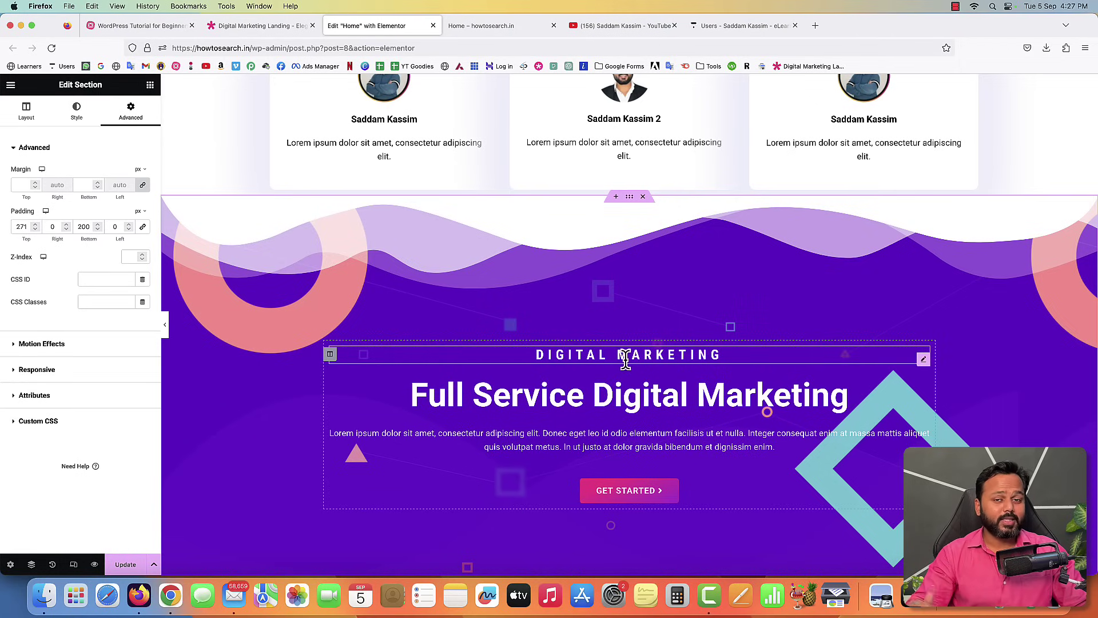
click(260, 25)
- Replace the pasted section's DIGITAL MARKETING heading title with 'Let's Get Started' copied from the demo
scroll(576, 269, down, 3)
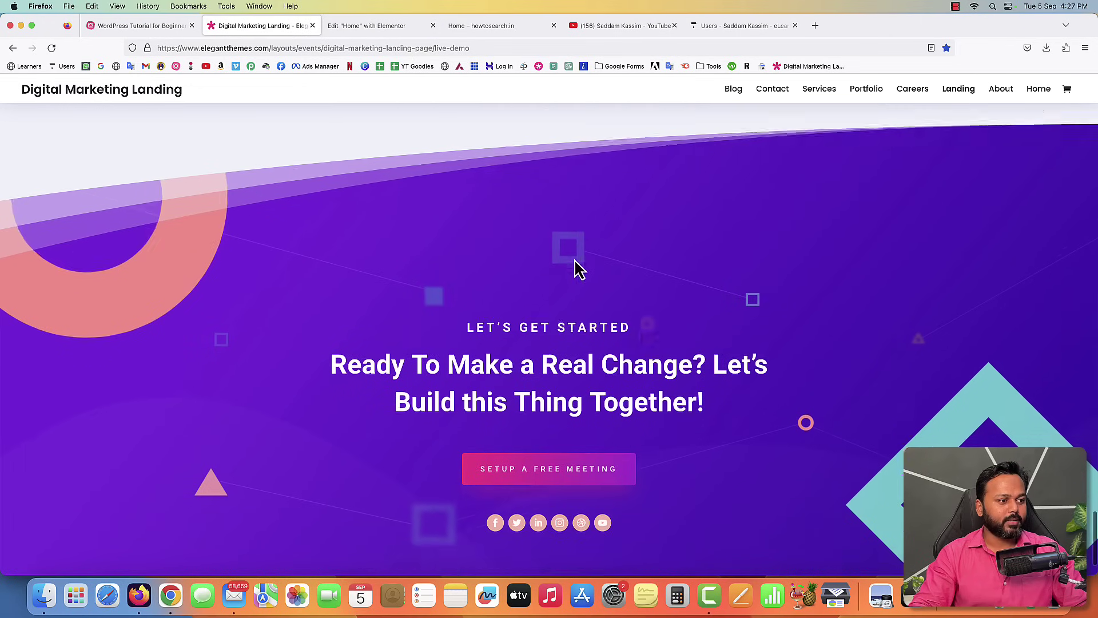
drag(466, 246, 639, 258)
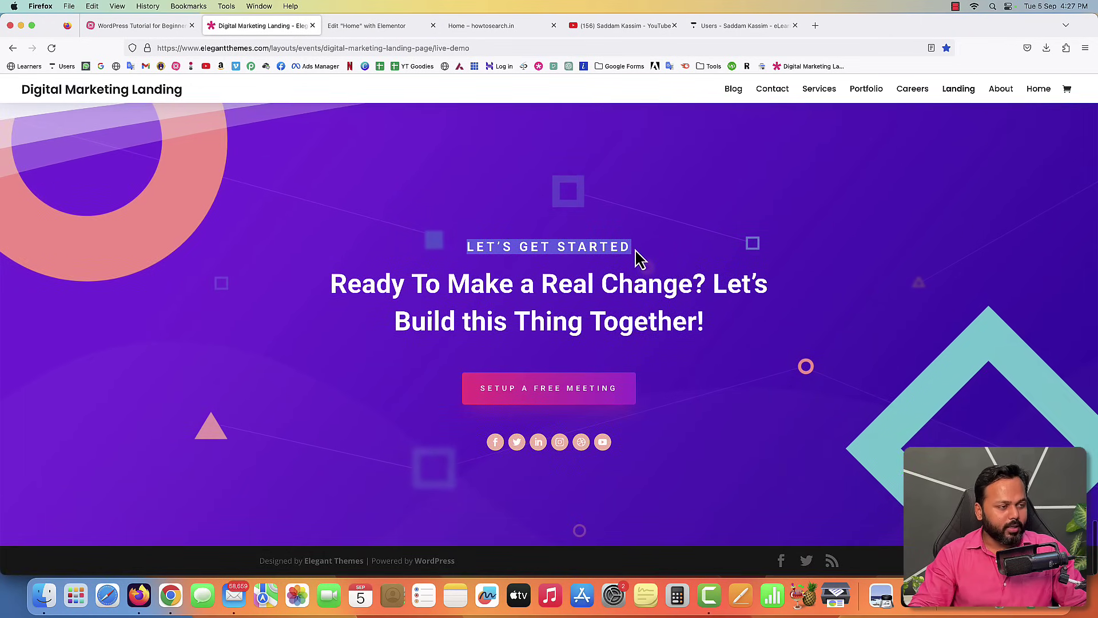
click(372, 26)
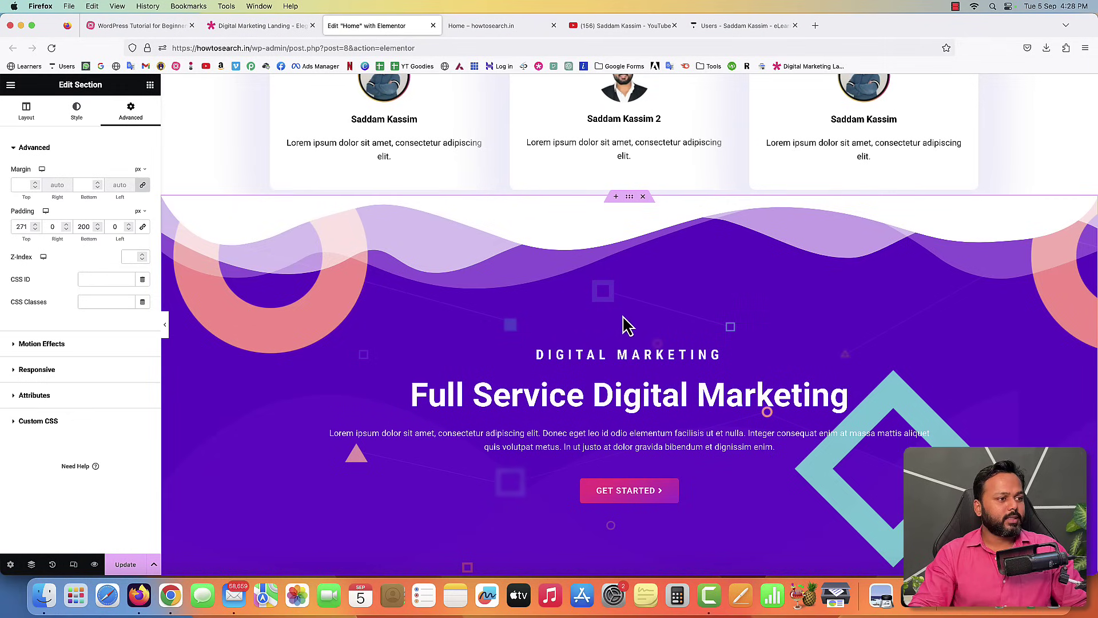
click(614, 350)
click(70, 193)
key(super+a)
key(super+v)
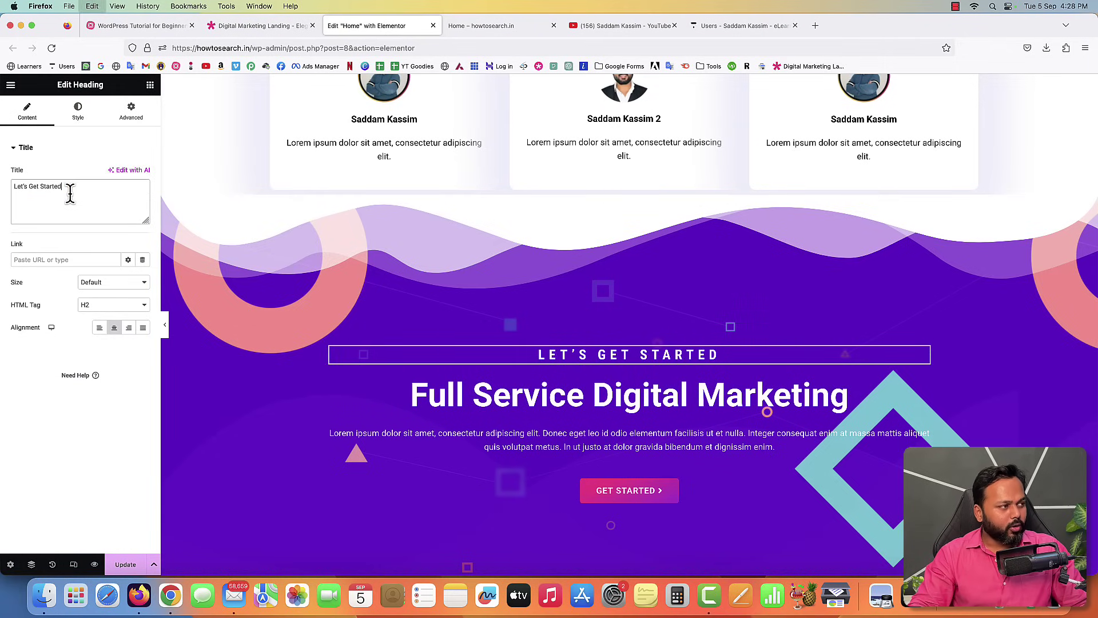
- Paste 'Ready To Make a Real Change? Let's Build this Thing Together!' as the main heading
click(257, 27)
drag(336, 288, 702, 311)
key(super+c)
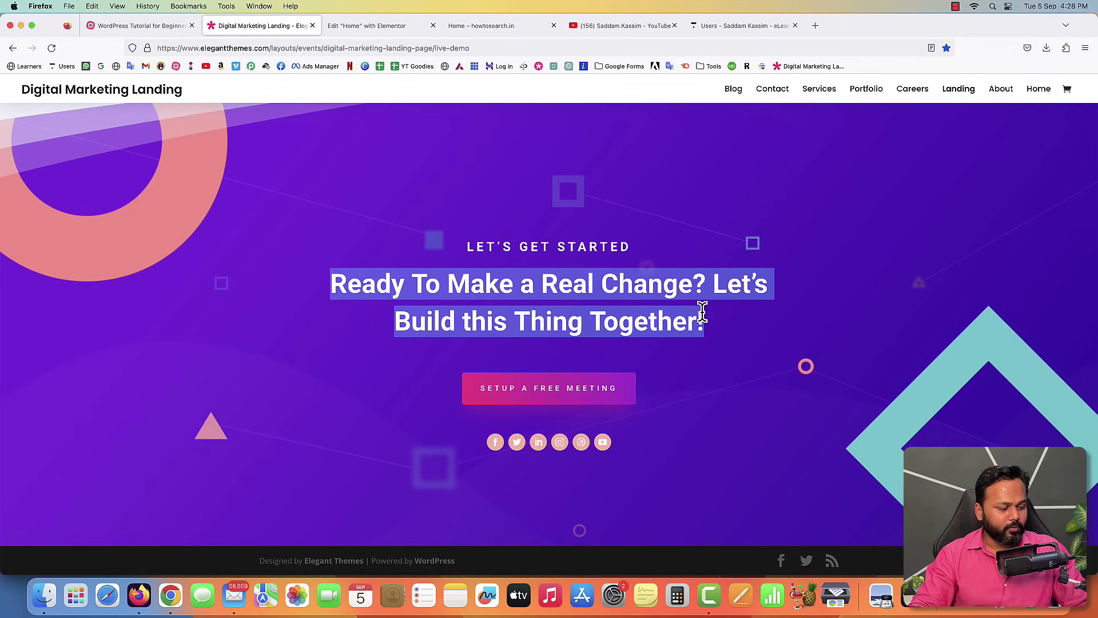
click(352, 26)
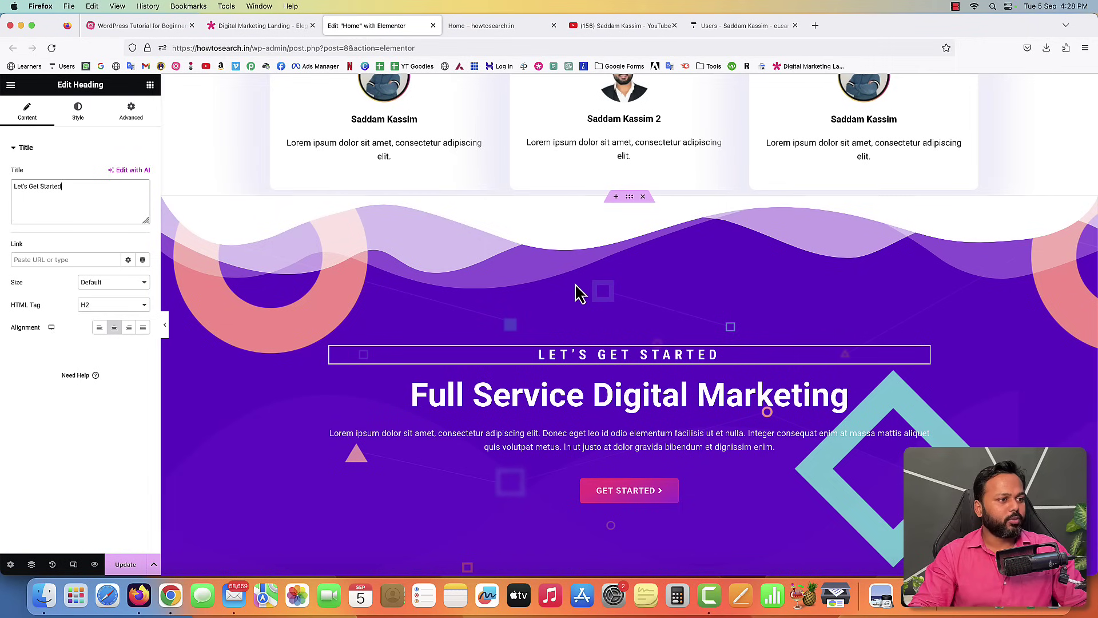
click(585, 398)
click(67, 196)
key(super+a)
key(super+v)
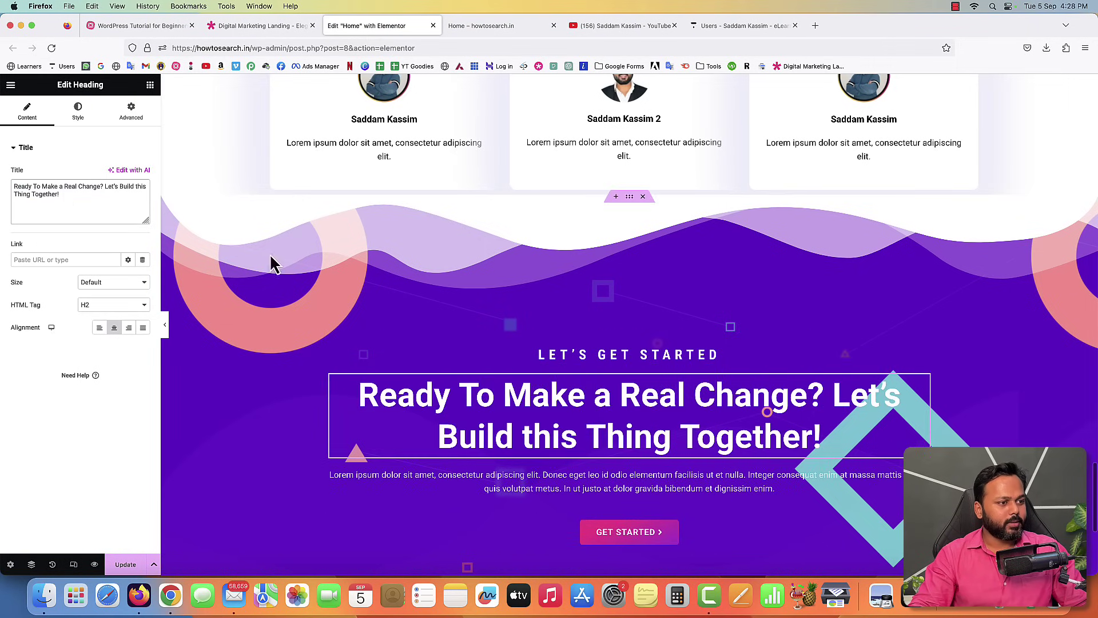
- Compare the edited closing section against the Elegant Themes demo
scroll(549, 366, down, 3)
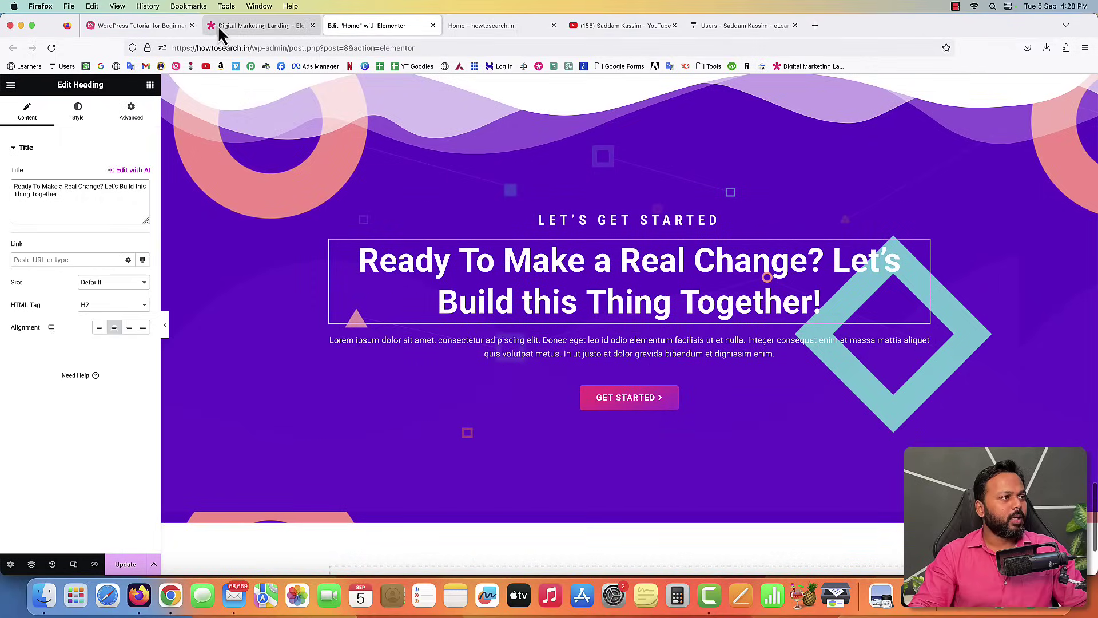
click(260, 26)
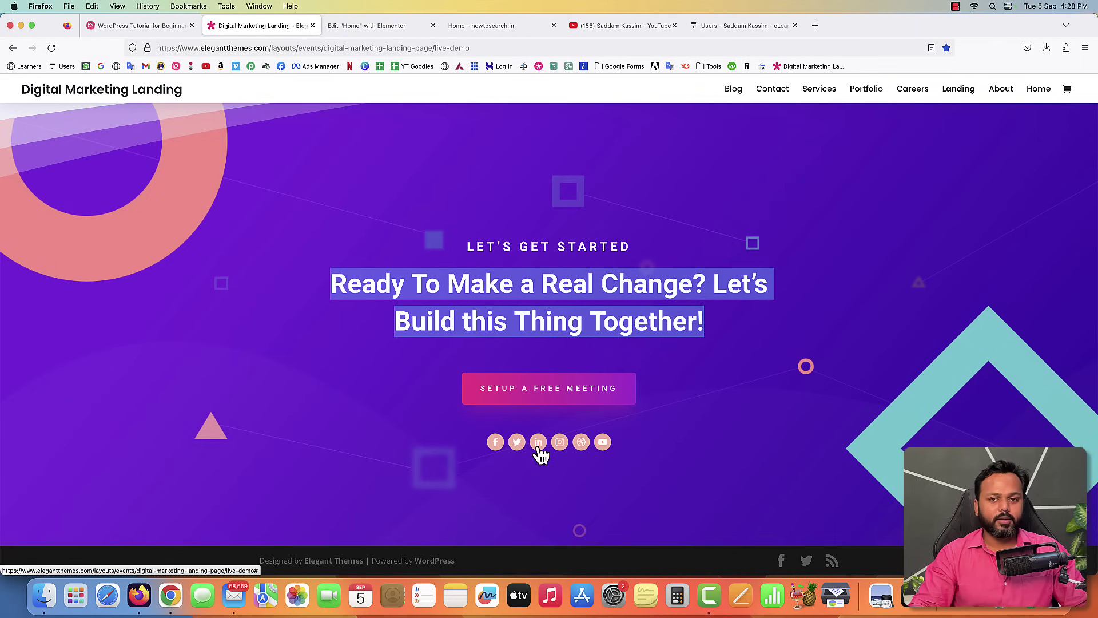
click(389, 26)
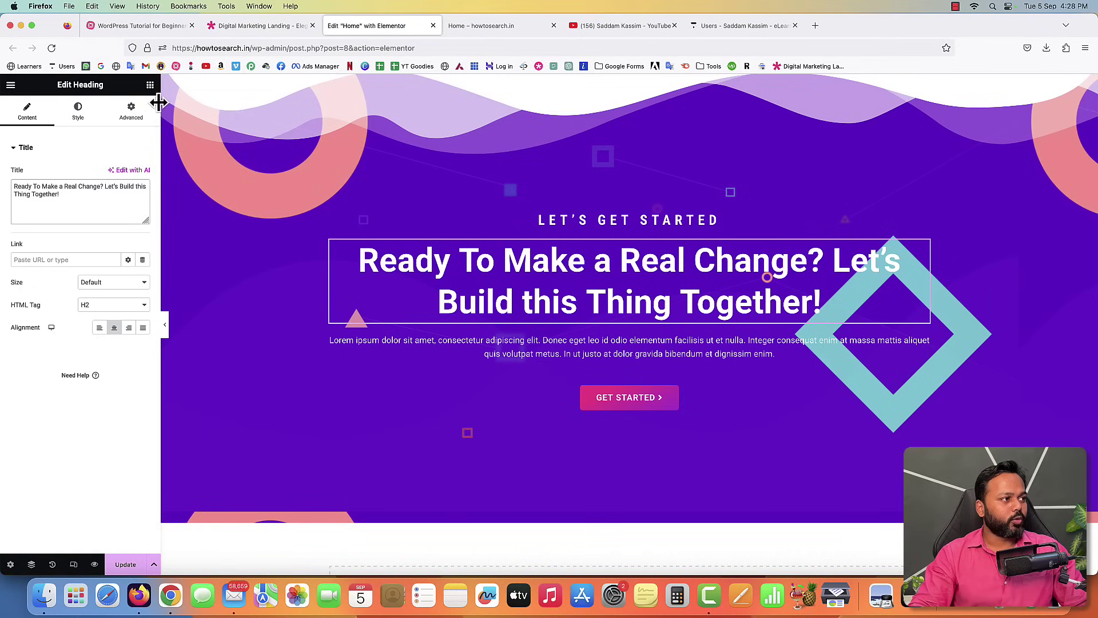
click(150, 85)
- Add a Social Icons widget below the paragraph and delete the GET STARTED button
click(71, 133)
text(social)
drag(51, 177, 611, 378)
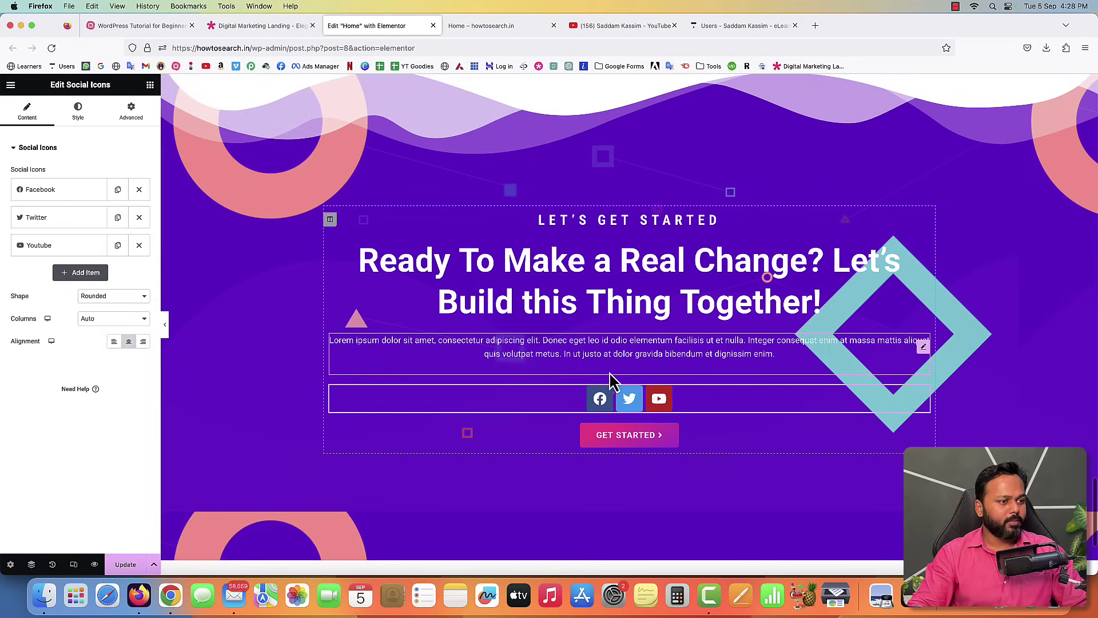
right_click(644, 439)
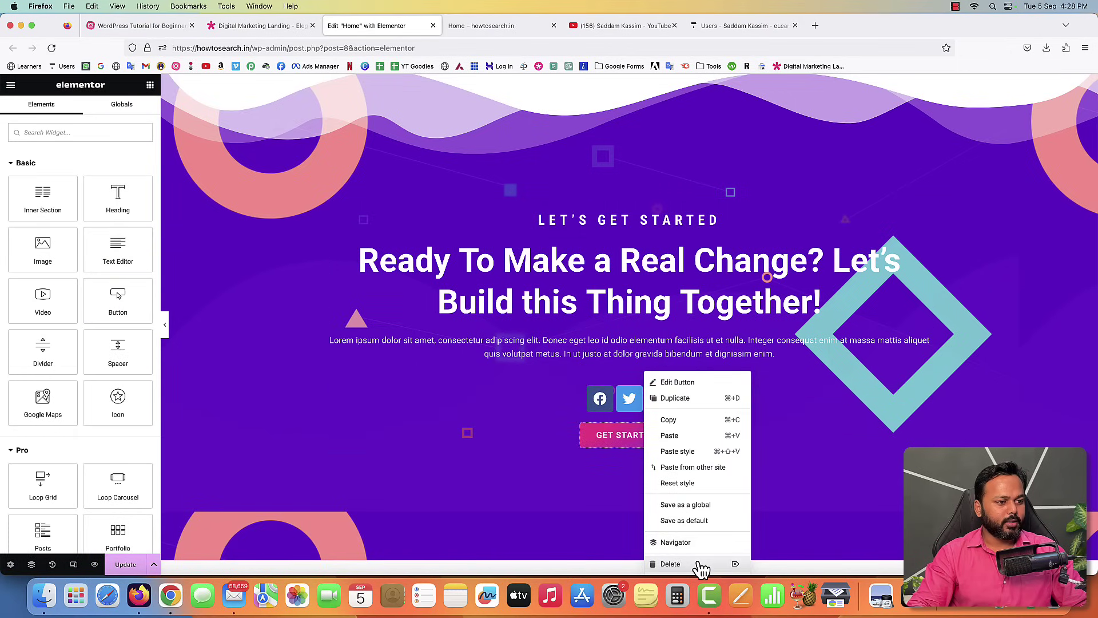
click(701, 565)
- Enter a link URL for the Facebook social icon
click(925, 400)
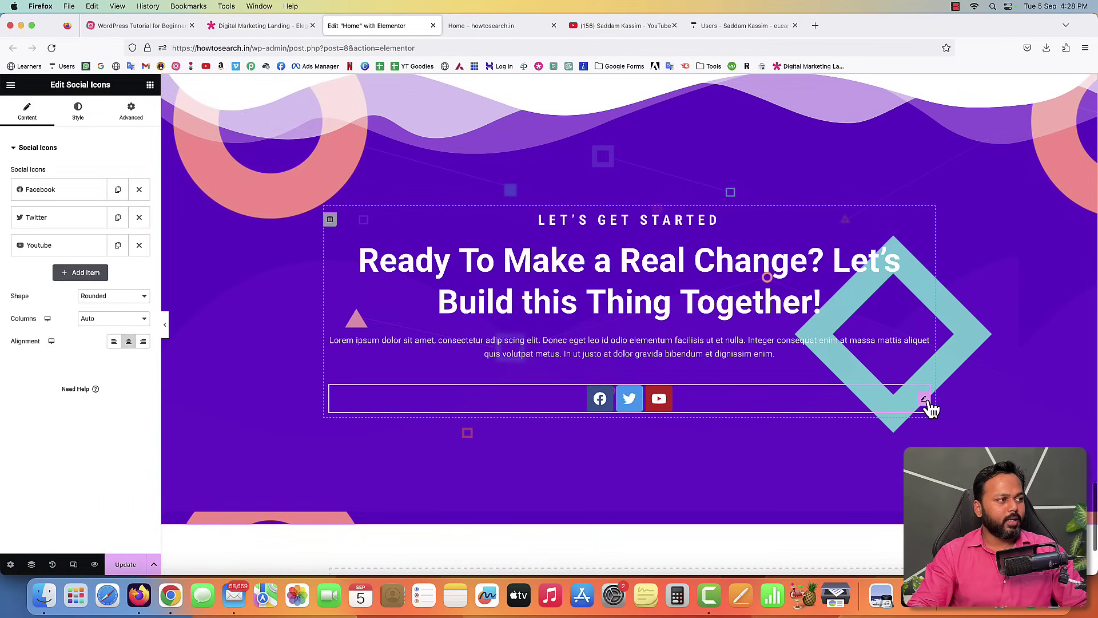
click(61, 192)
click(63, 299)
text(htpp)
text(s://facebook.com/web)
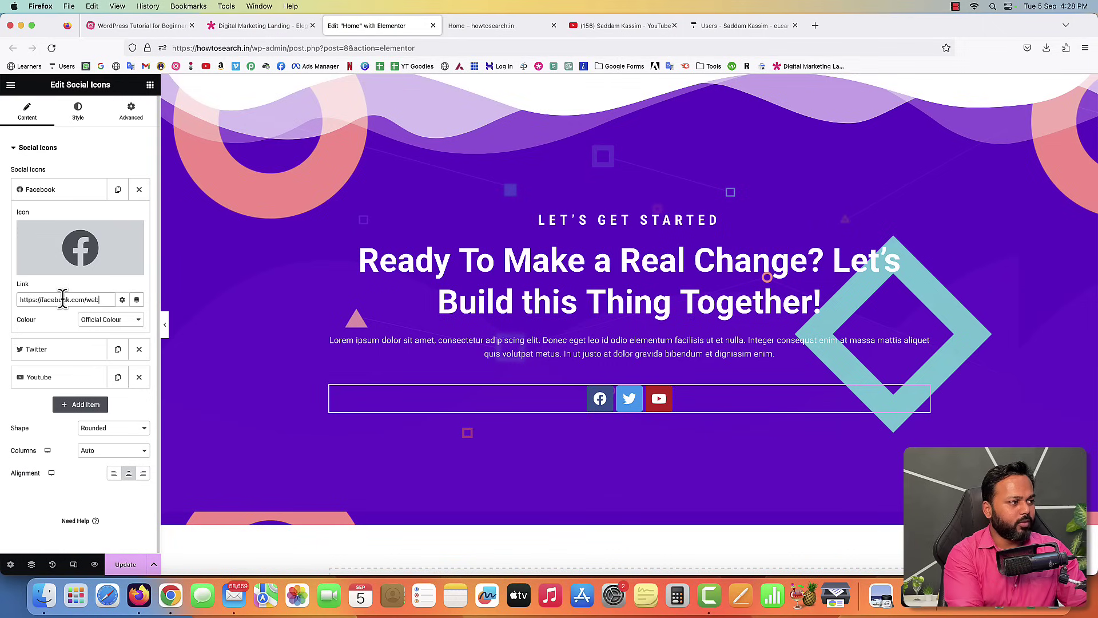
text(ddam)
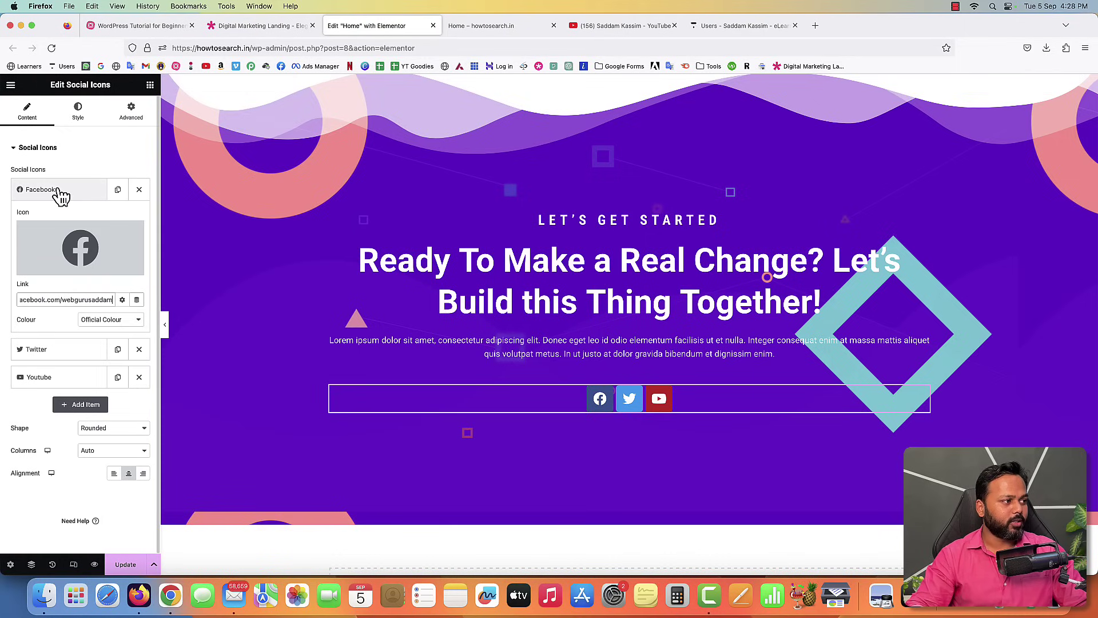
click(59, 194)
click(72, 224)
- Replace the Twitter social icon with the Instagram icon from the icon library
click(34, 298)
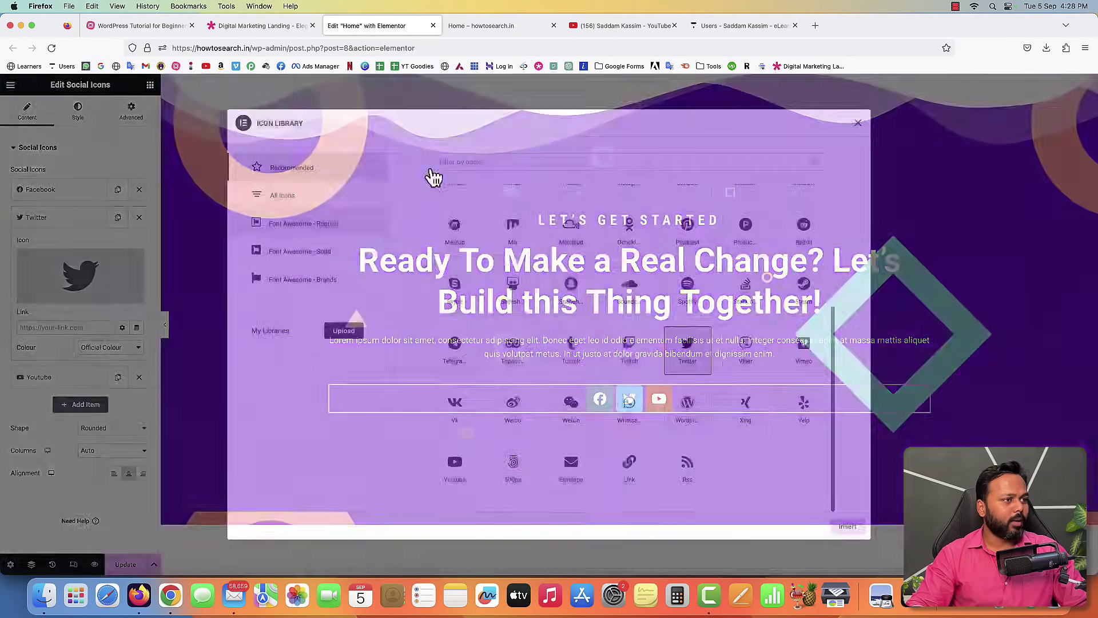
click(482, 162)
text(ins)
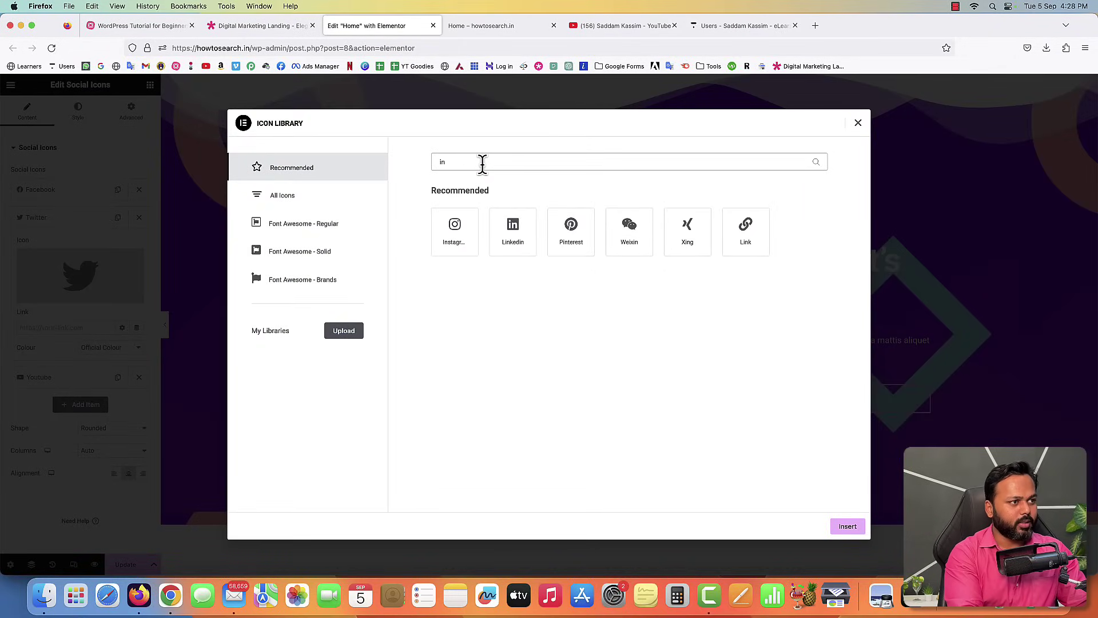
click(457, 223)
click(850, 526)
- Link the Instagram icon to the site's Instagram profile URL and review the YouTube icon's settings
click(46, 328)
text(https://)
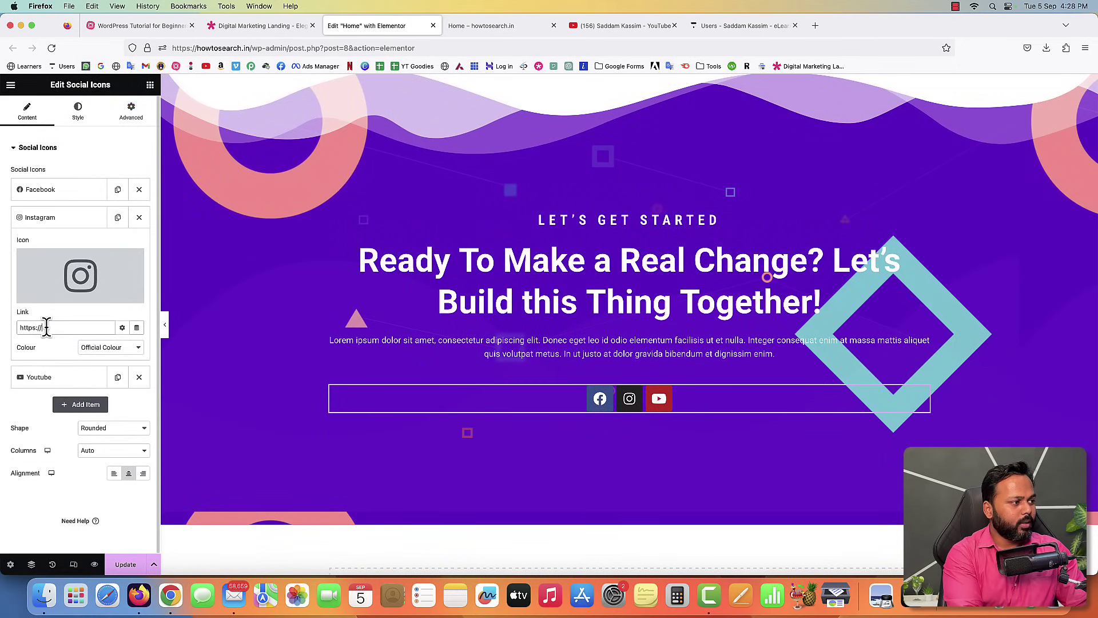
text(instagram.com/onlysaddam)
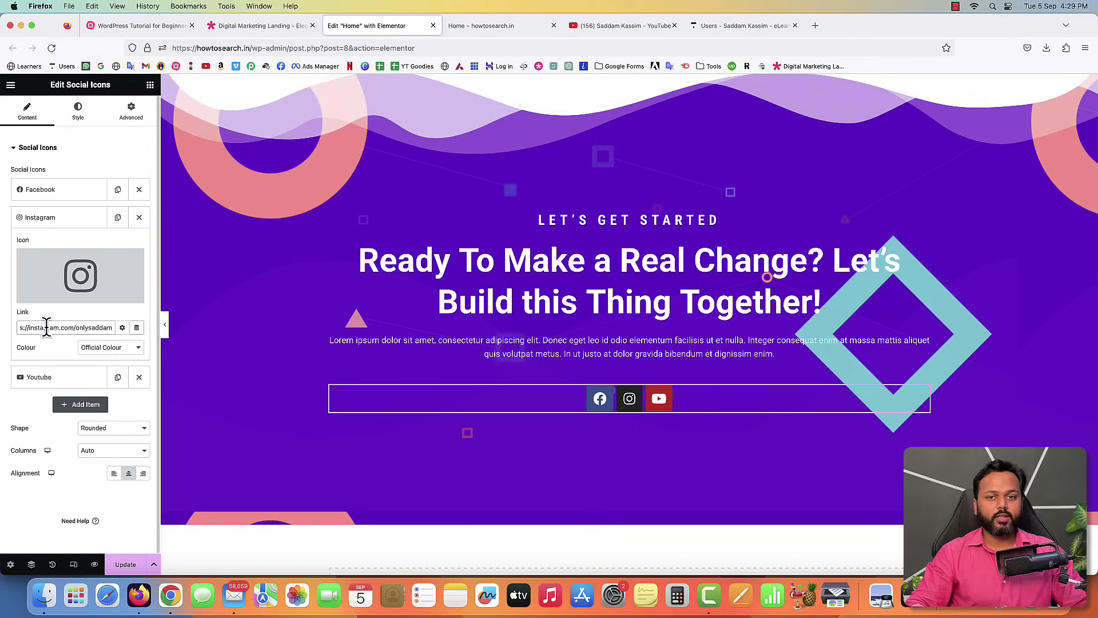
click(37, 222)
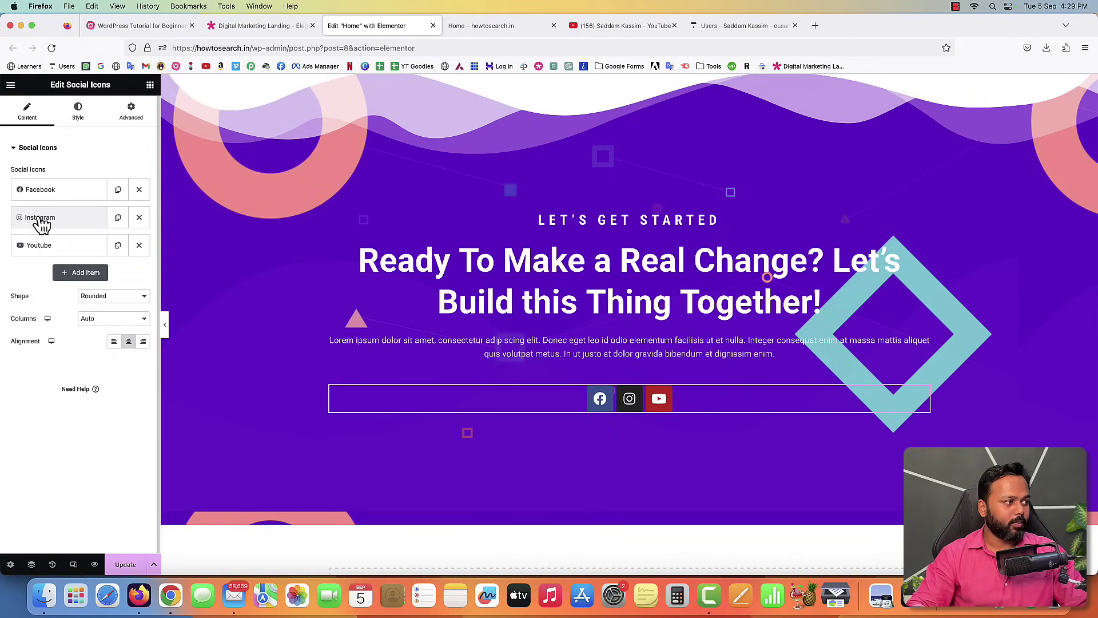
click(42, 245)
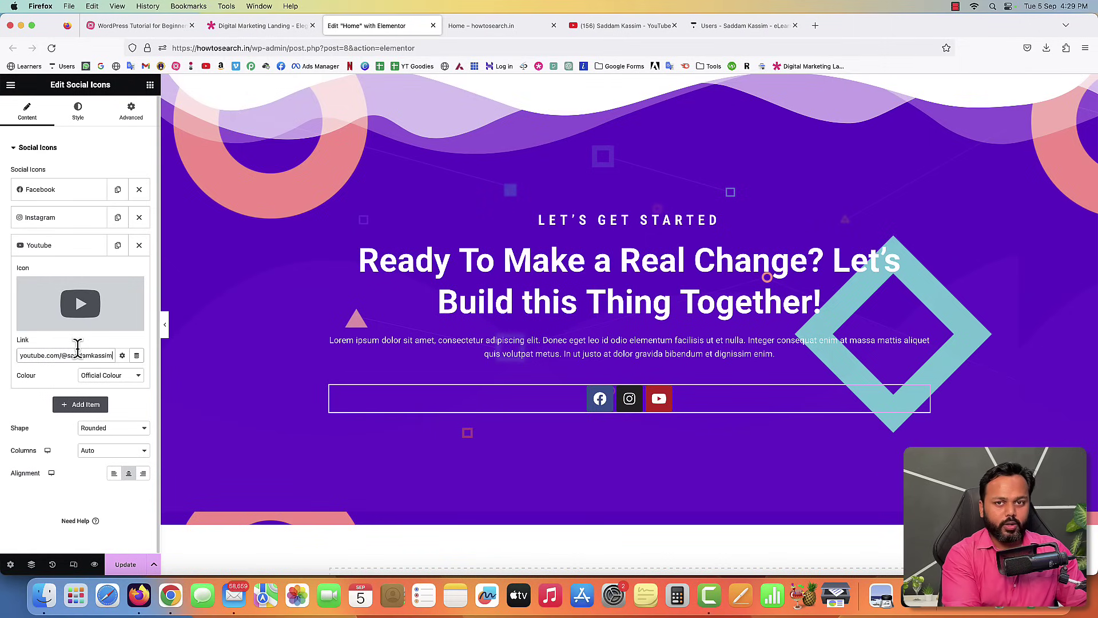
click(46, 247)
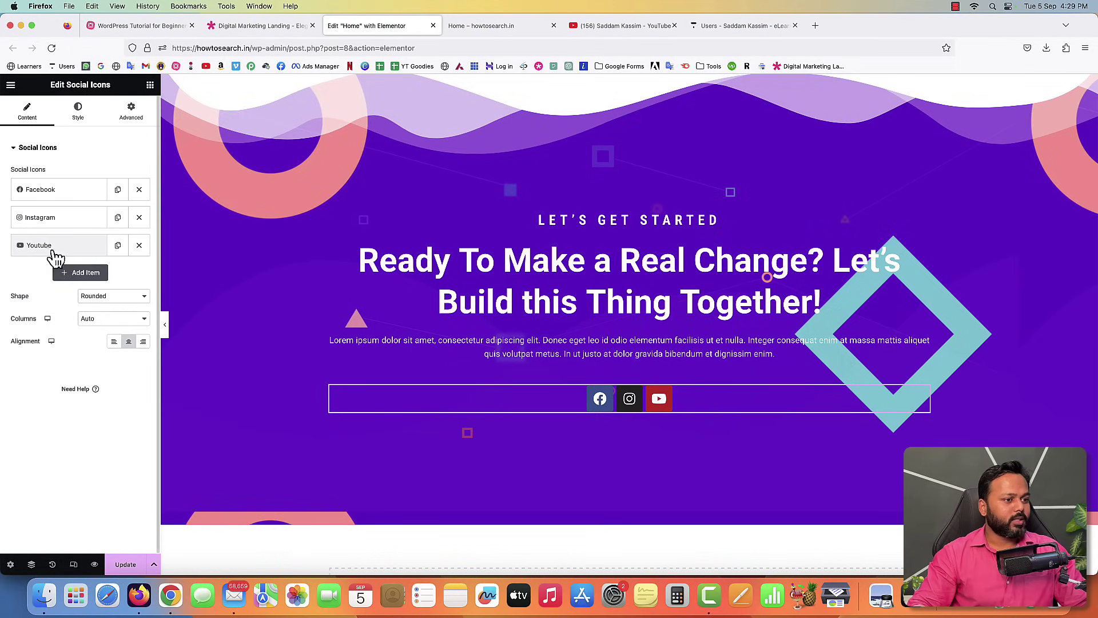
- Keep the social icons centred, set their size to 17 px, and save the page
click(143, 342)
click(128, 342)
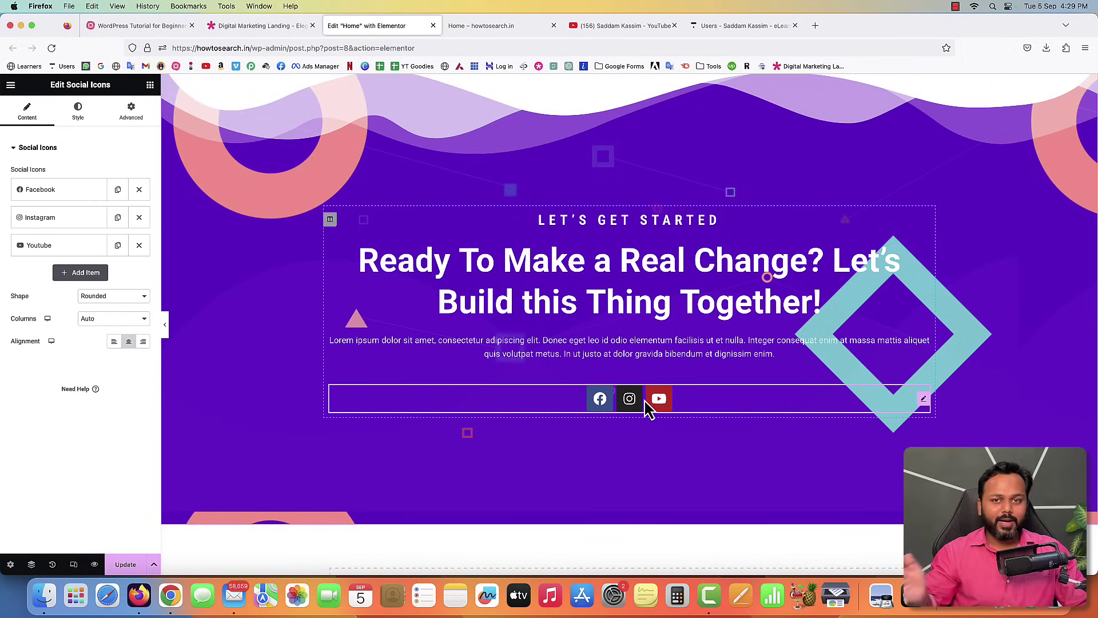
click(83, 115)
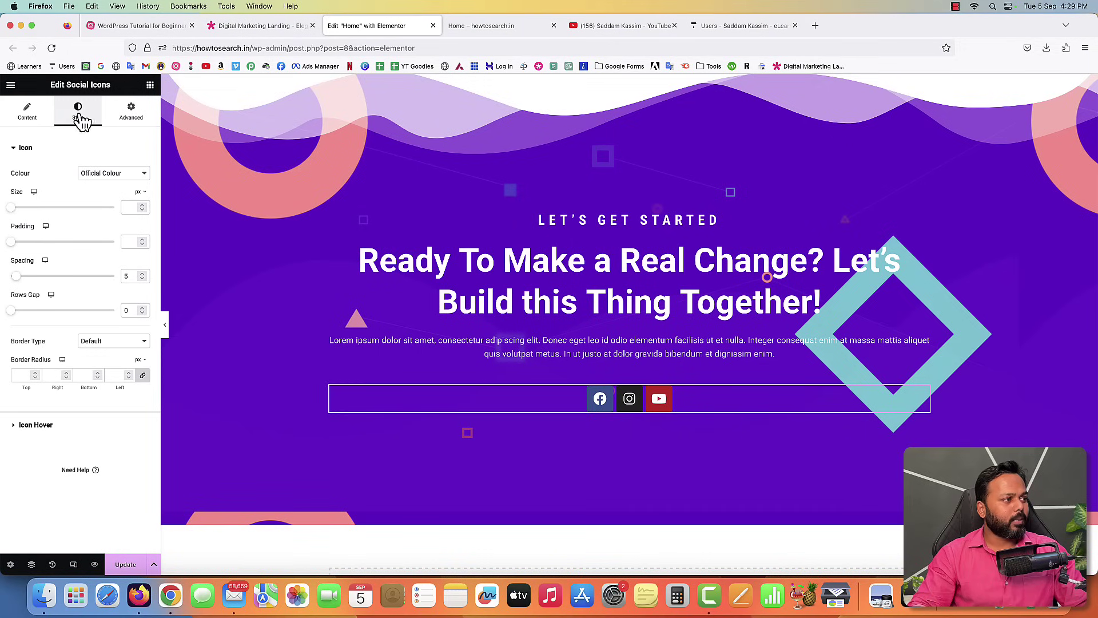
mouse_move(15, 214)
mouse_down()
mouse_move(73, 216)
mouse_move(19, 214)
mouse_up()
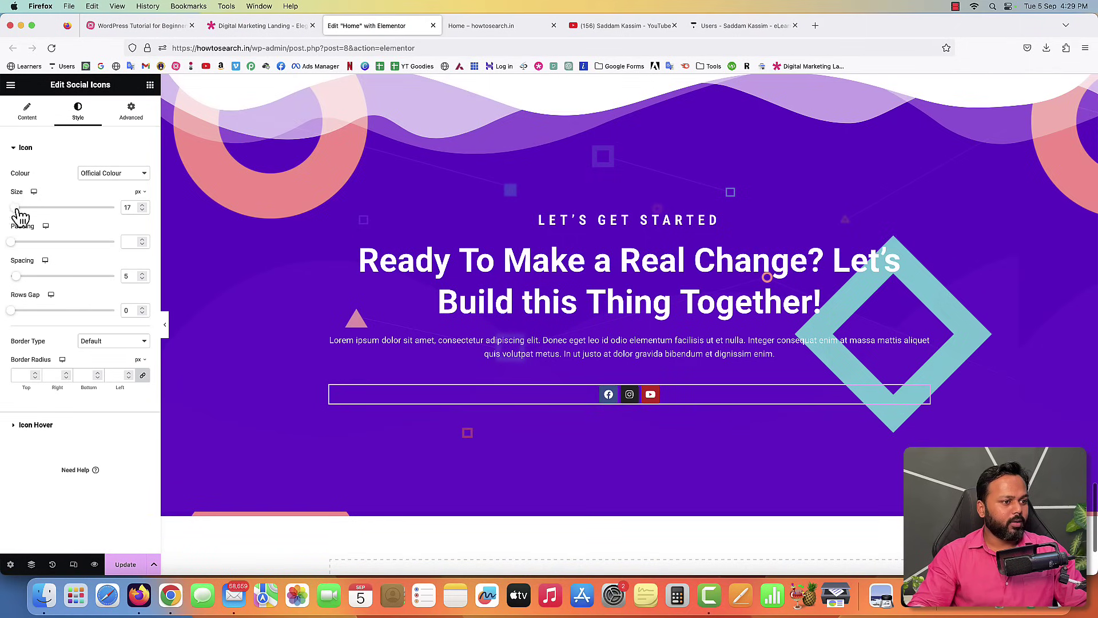
click(124, 565)
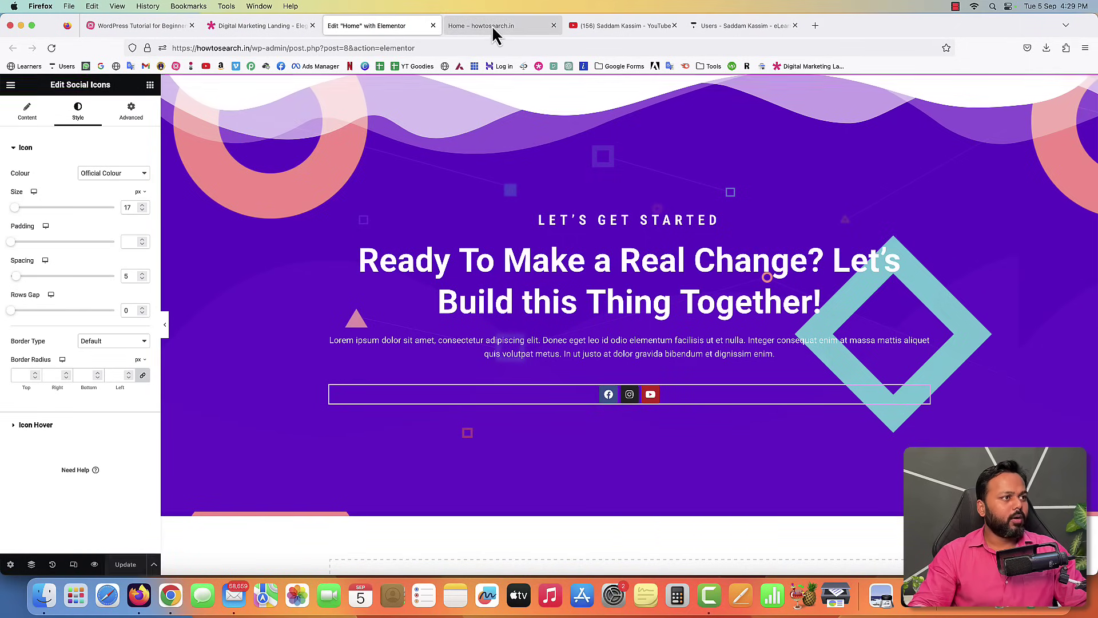
- Scroll the live howtosearch.in home page down to the purple closing section's social icons and back
click(490, 26)
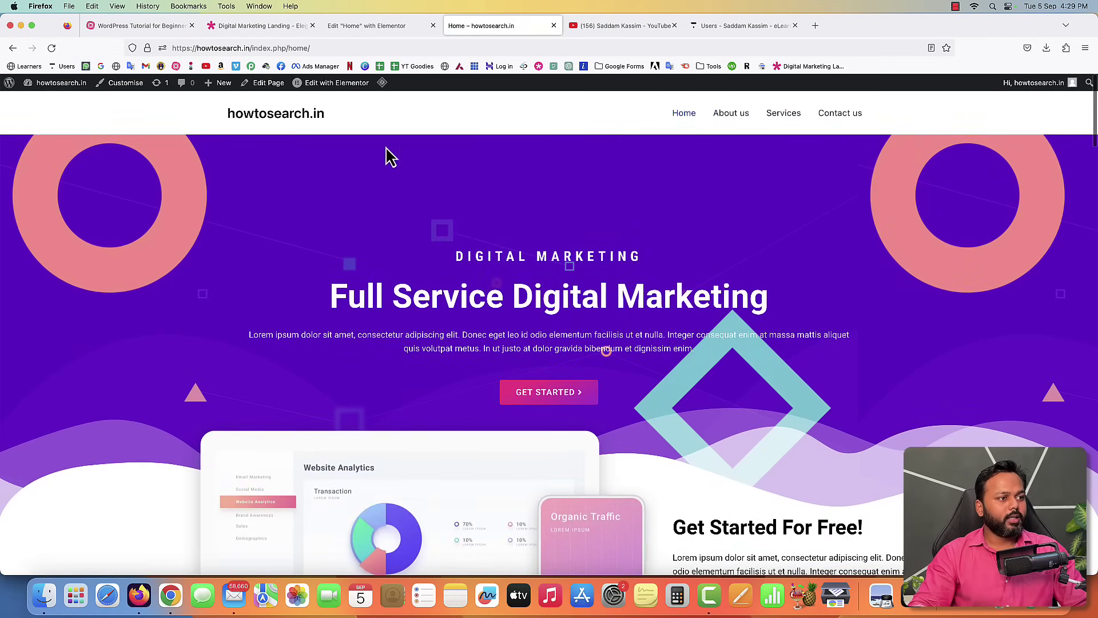
scroll(504, 314, down, 8)
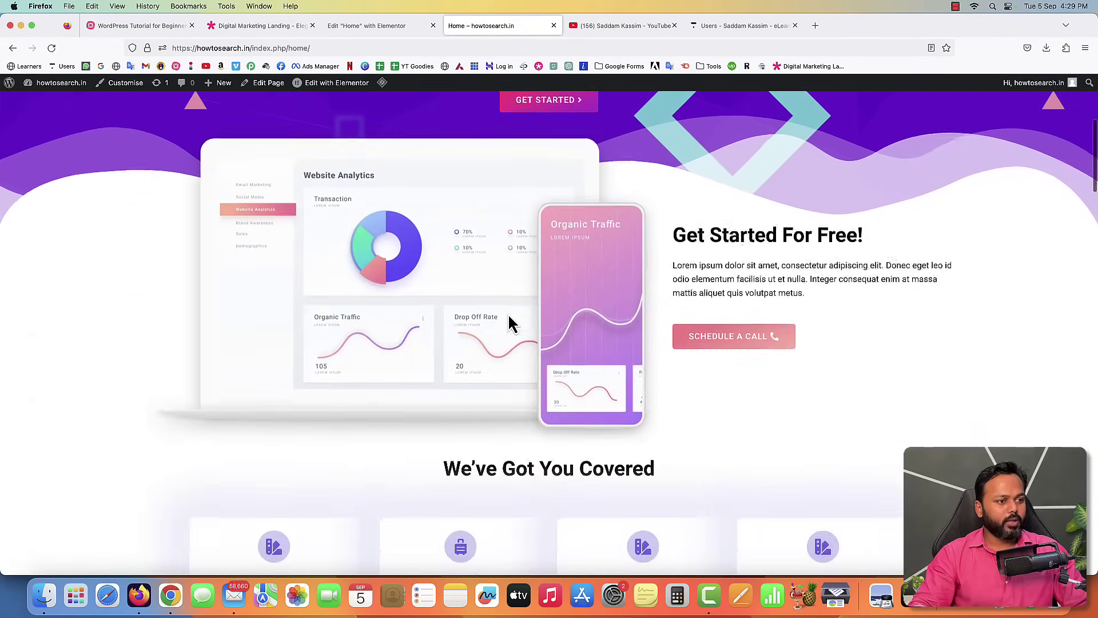
scroll(507, 313, down, 5)
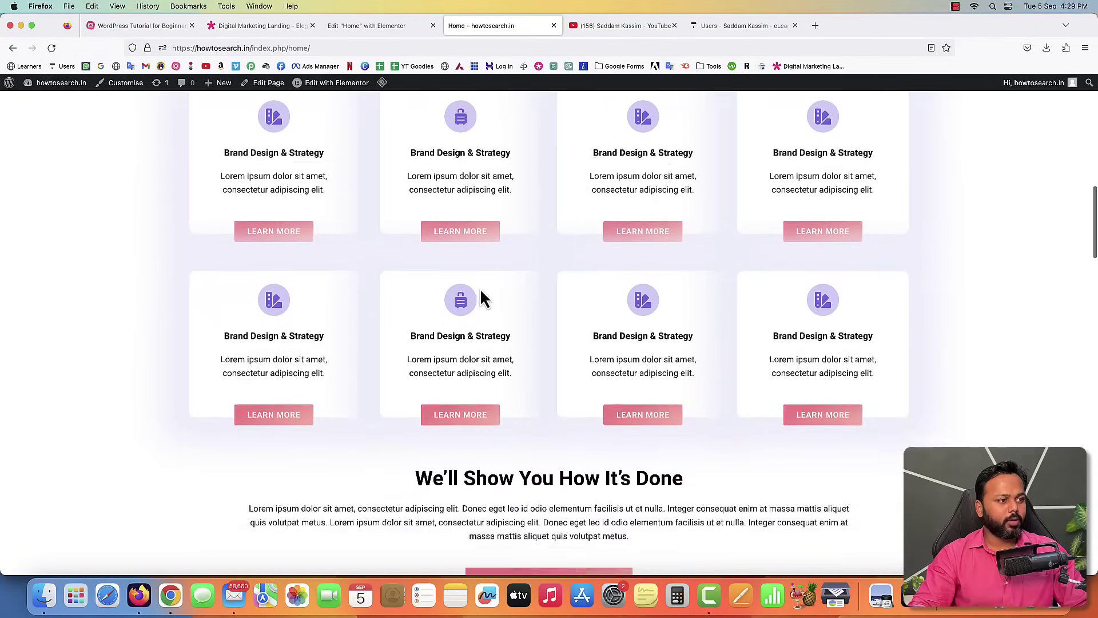
scroll(706, 298, down, 8)
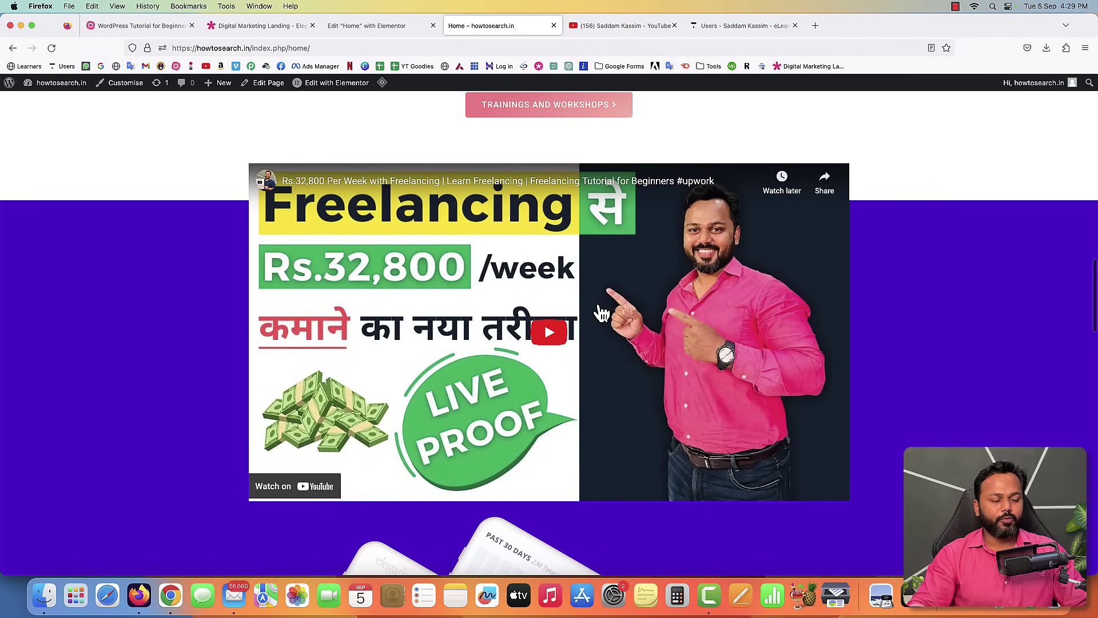
scroll(602, 313, down, 3)
scroll(601, 313, down, 16)
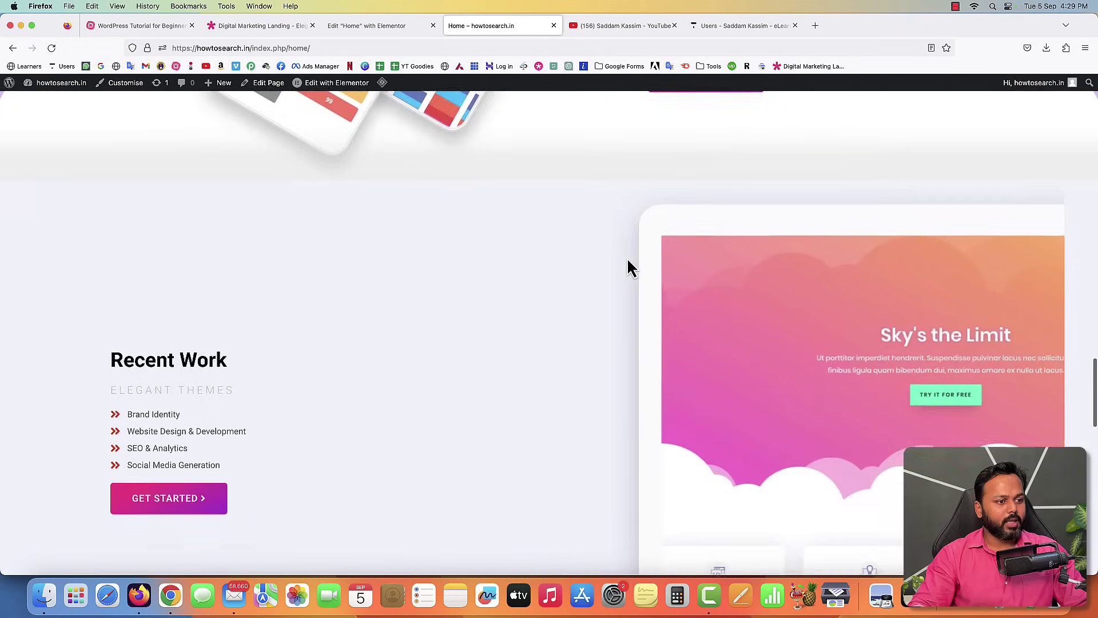
scroll(627, 261, down, 7)
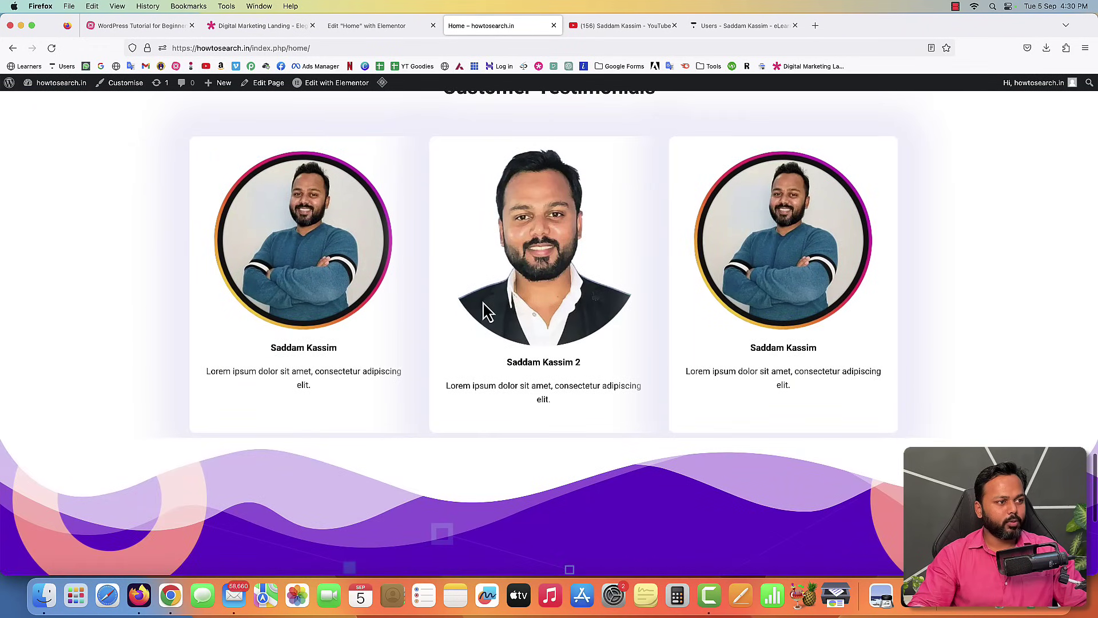
scroll(493, 310, down, 6)
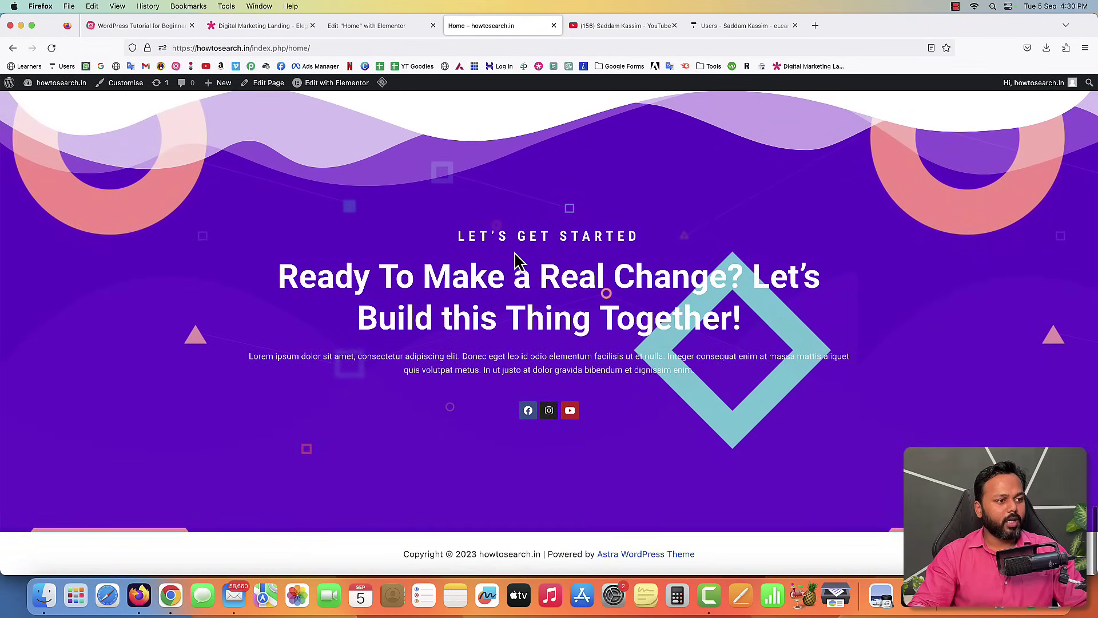
scroll(834, 309, up, 20)
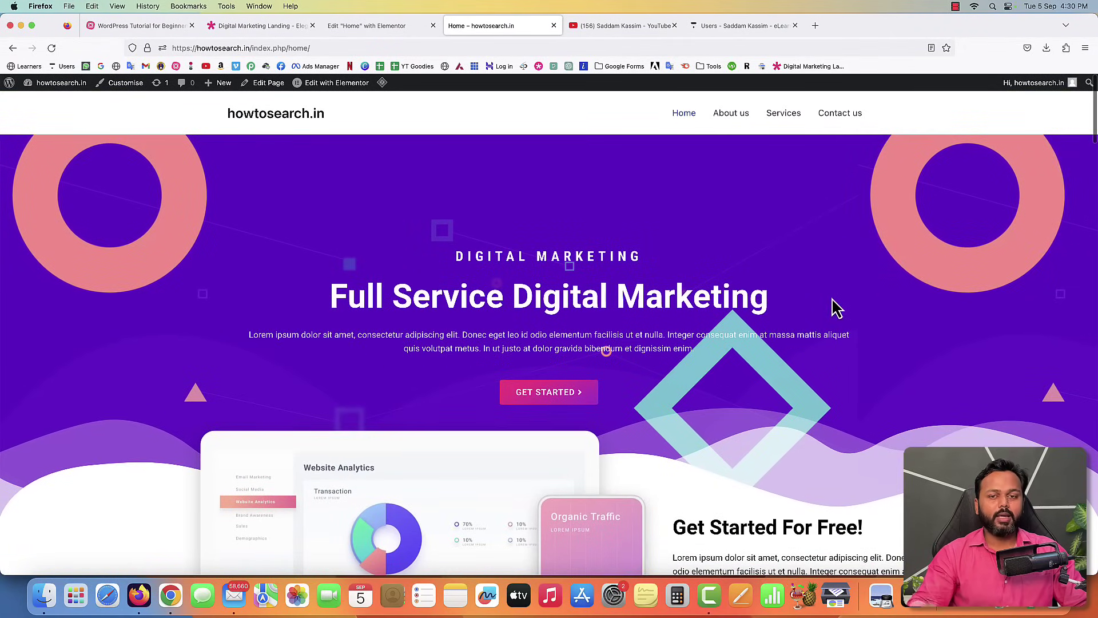
scroll(833, 307, down, 2)
scroll(422, 223, up, 2)
scroll(417, 485, down, 3)
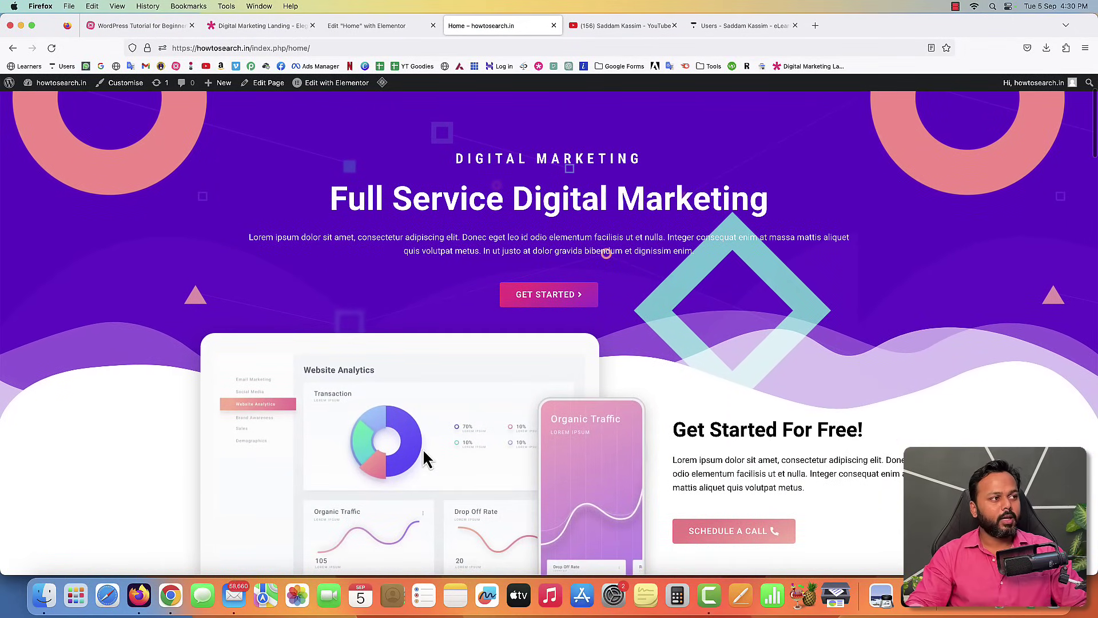
- Select the Website Analytics dashboard image and expand its Advanced Motion Effects options
click(366, 26)
scroll(434, 239, up, 15)
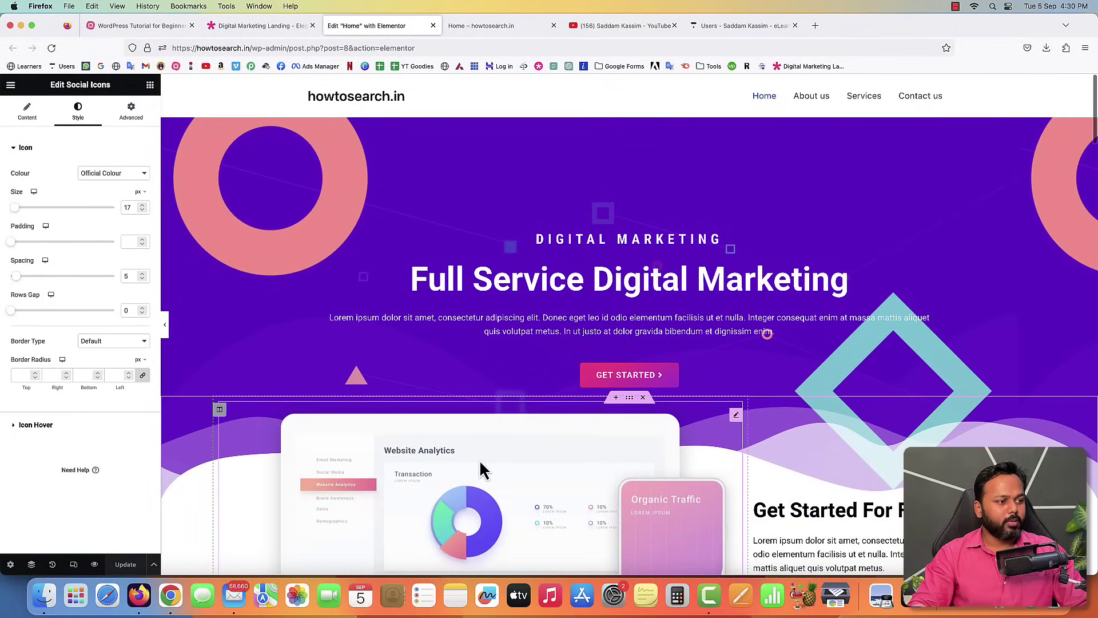
click(481, 464)
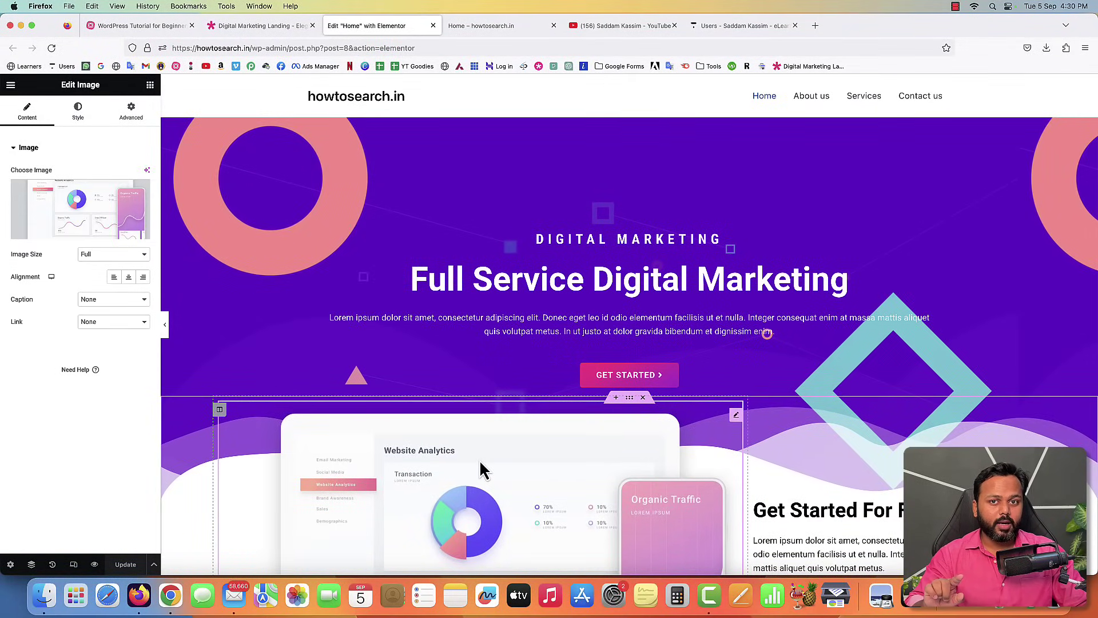
click(133, 110)
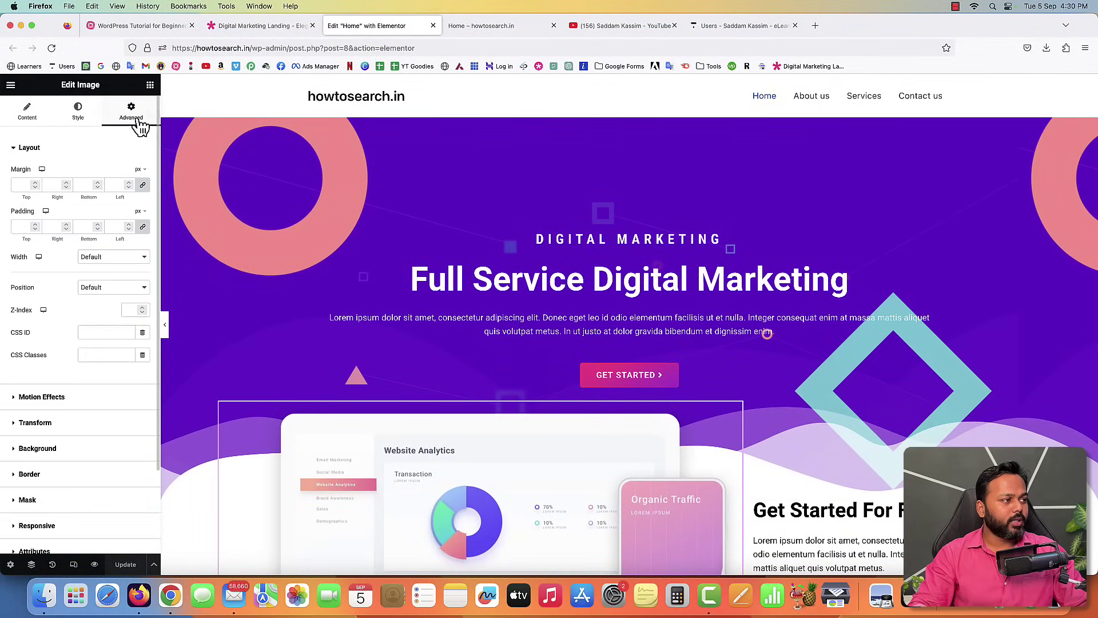
scroll(83, 366, down, 2)
scroll(86, 369, down, 1)
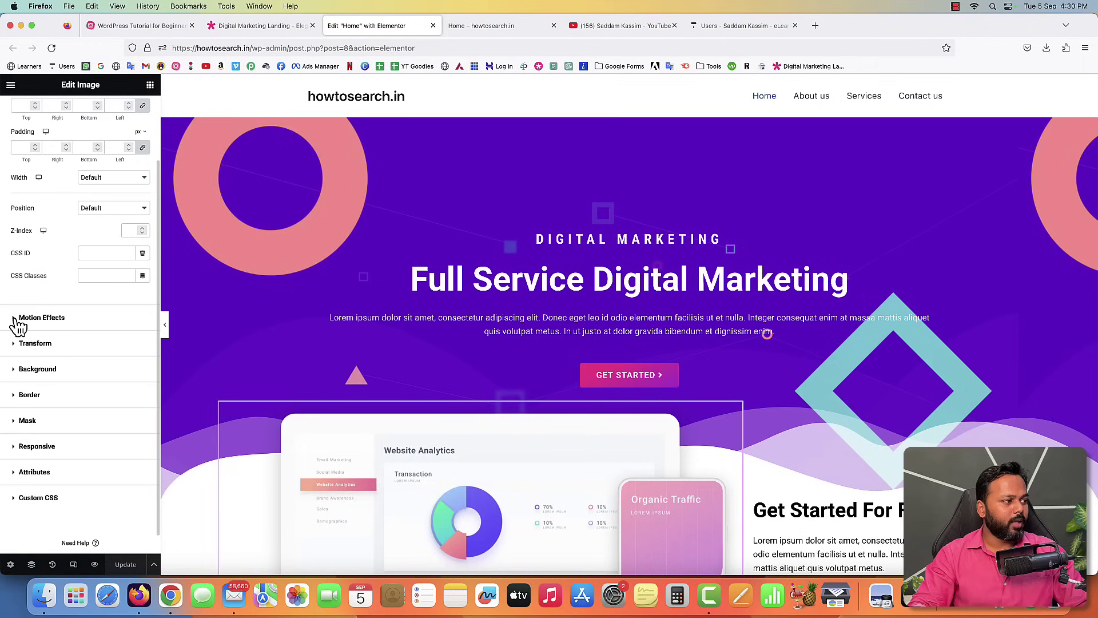
click(17, 319)
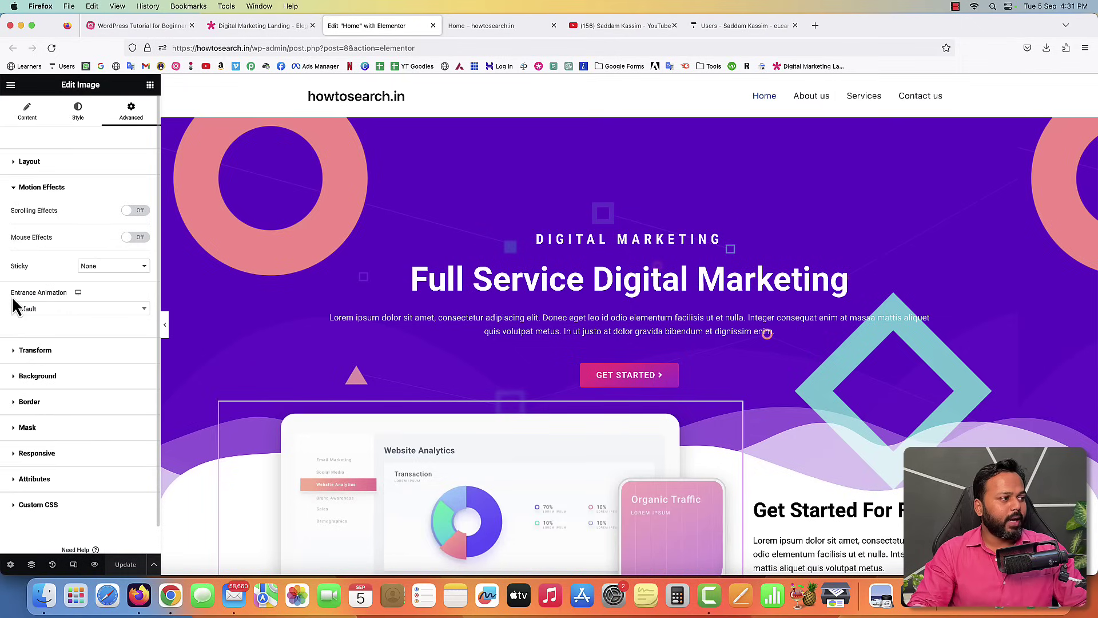
- Set the dashboard image's entrance animation to Fade In Left
click(51, 311)
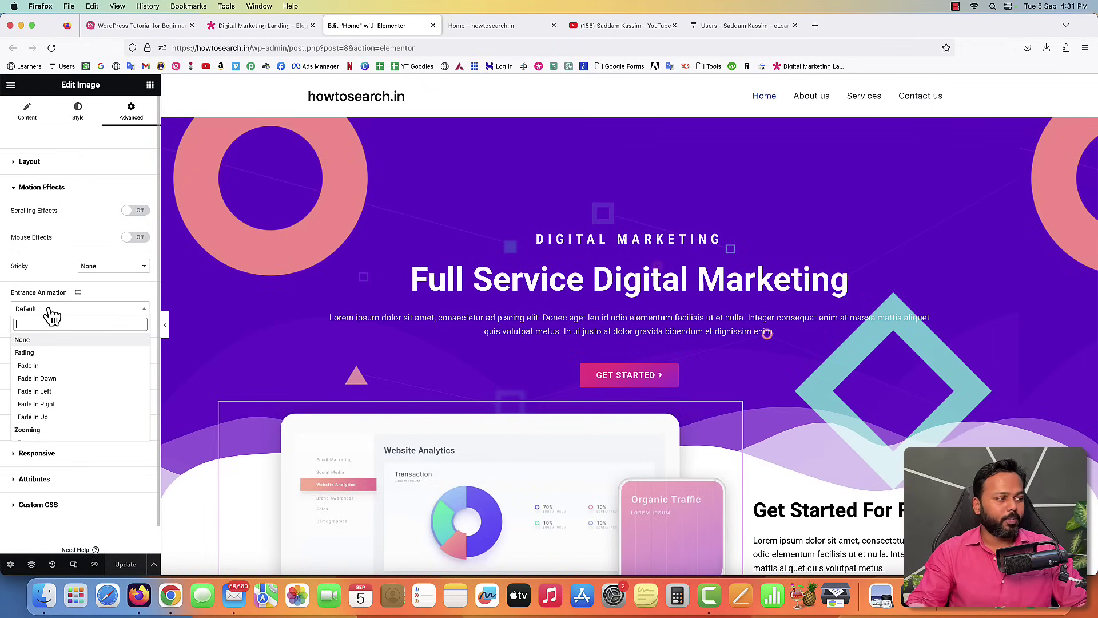
click(41, 365)
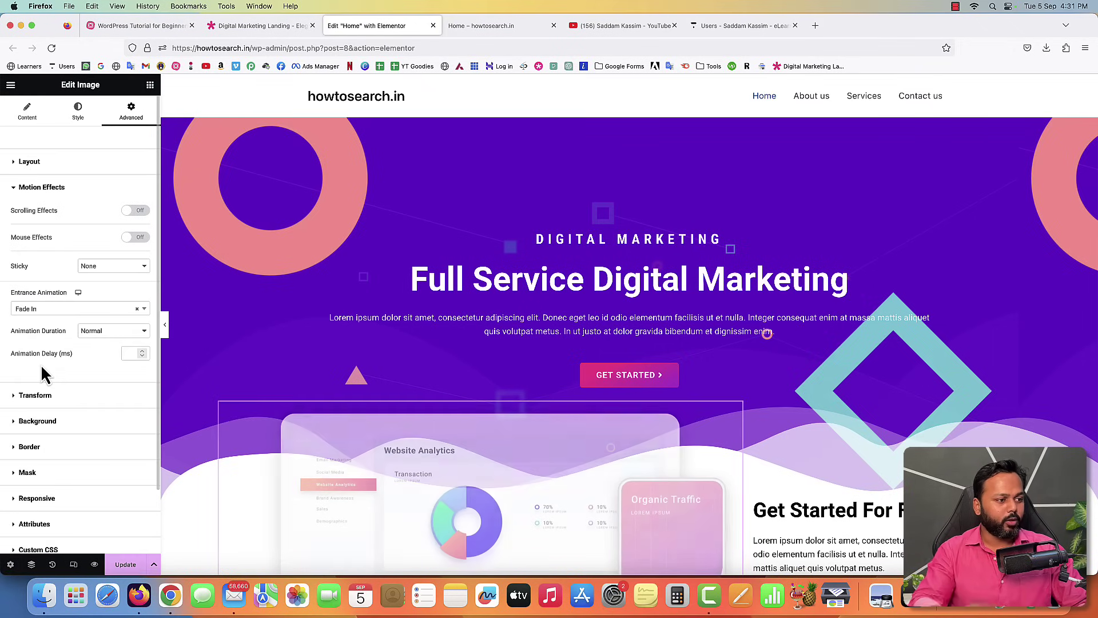
scroll(496, 355, down, 4)
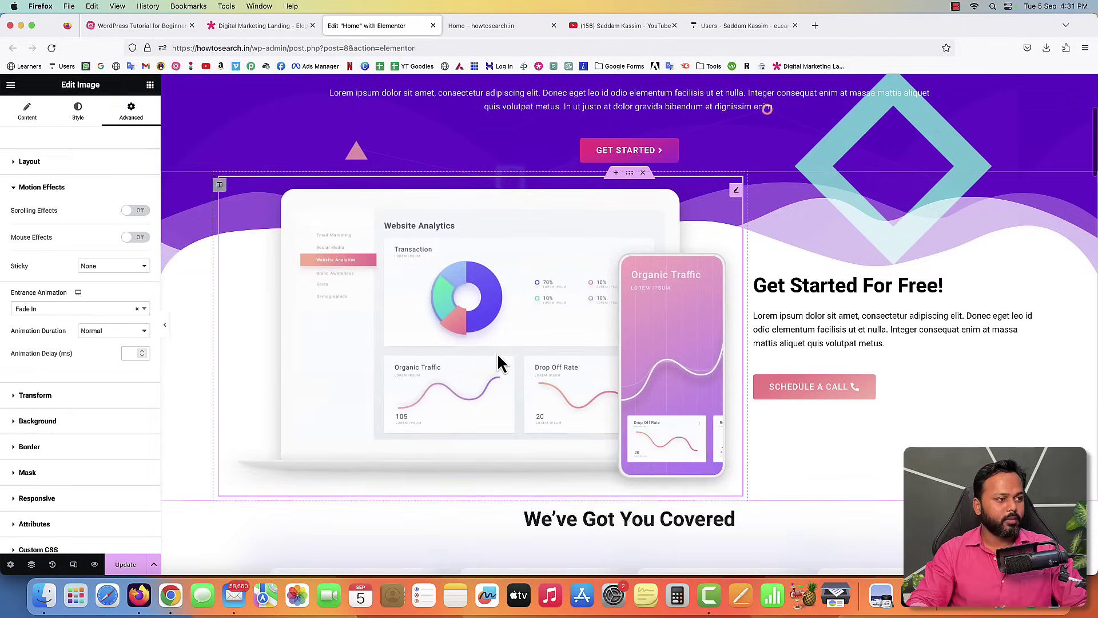
click(93, 312)
click(53, 378)
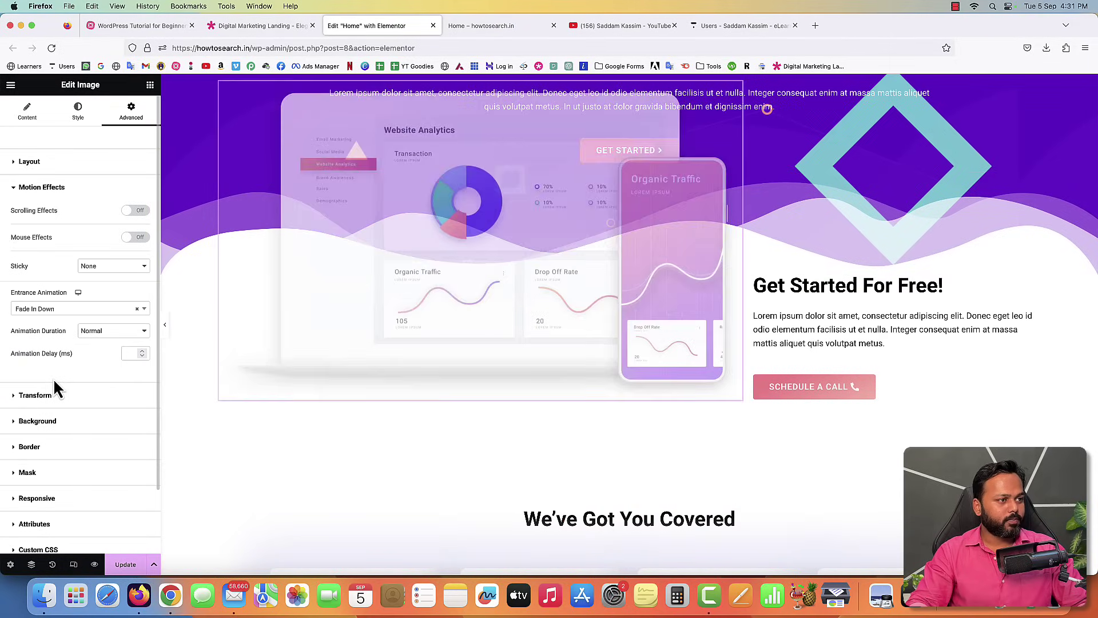
click(57, 310)
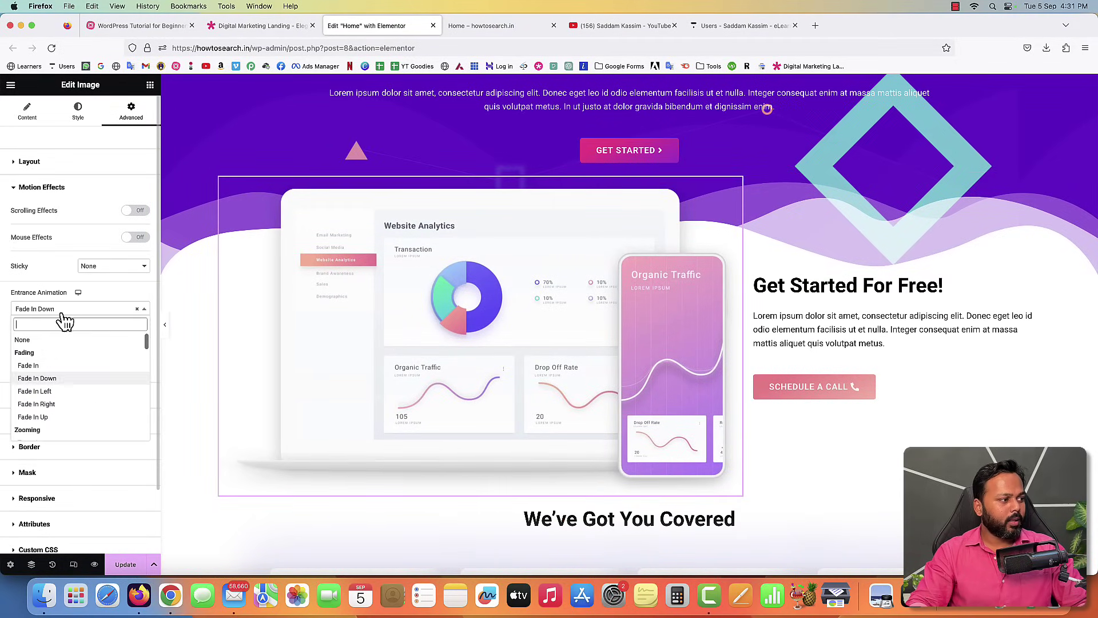
click(58, 392)
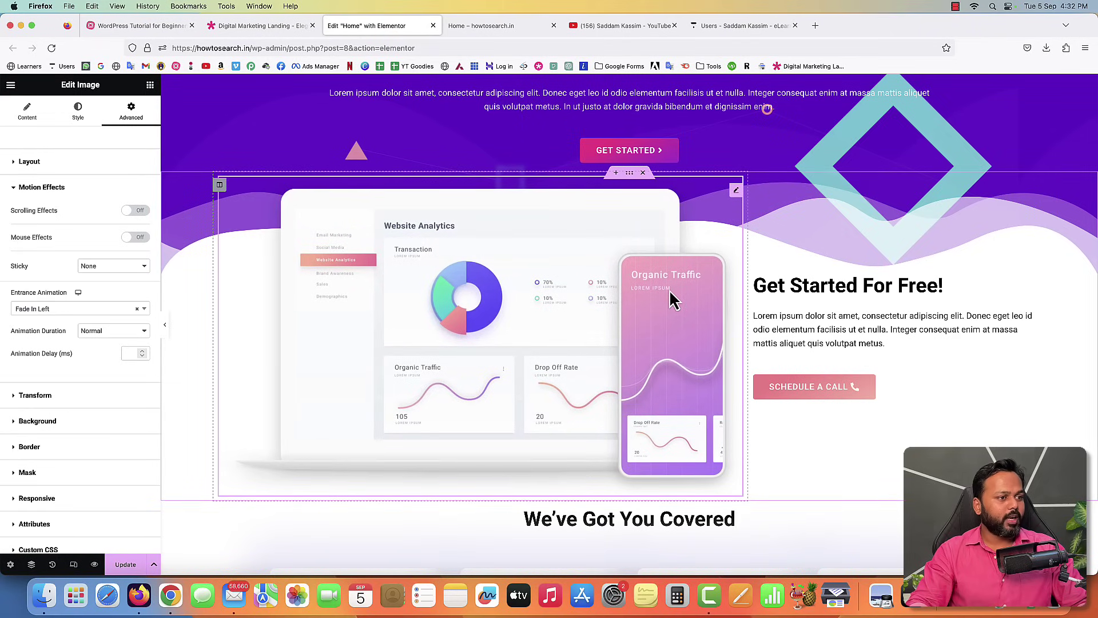
- Give the tilted phone mockup image a Fade In Up entrance animation
scroll(669, 296, down, 10)
scroll(669, 296, down, 12)
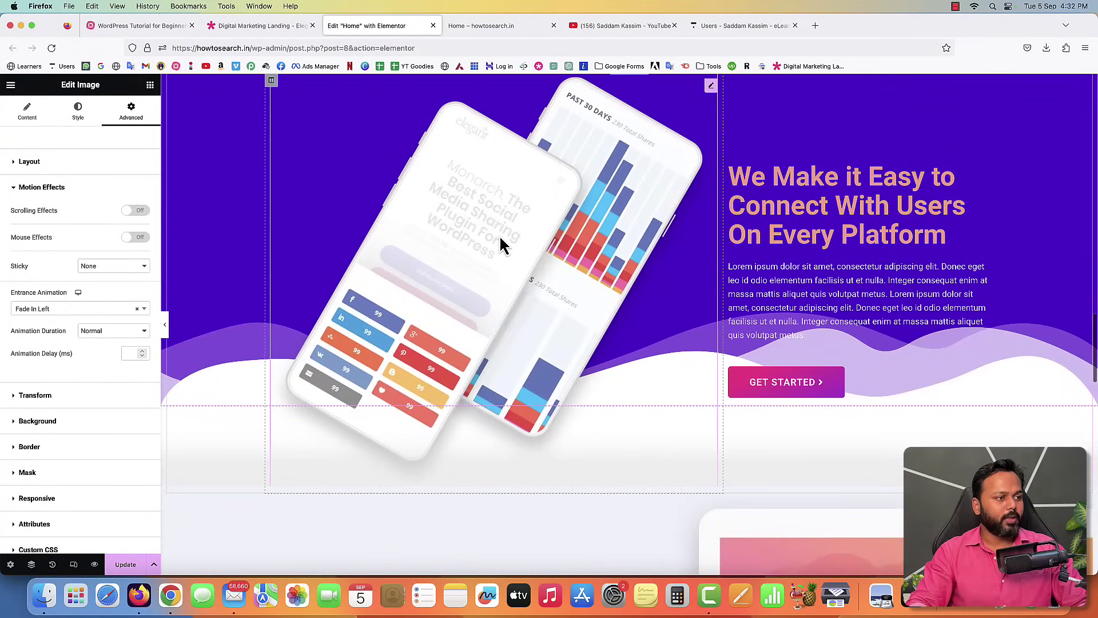
click(500, 235)
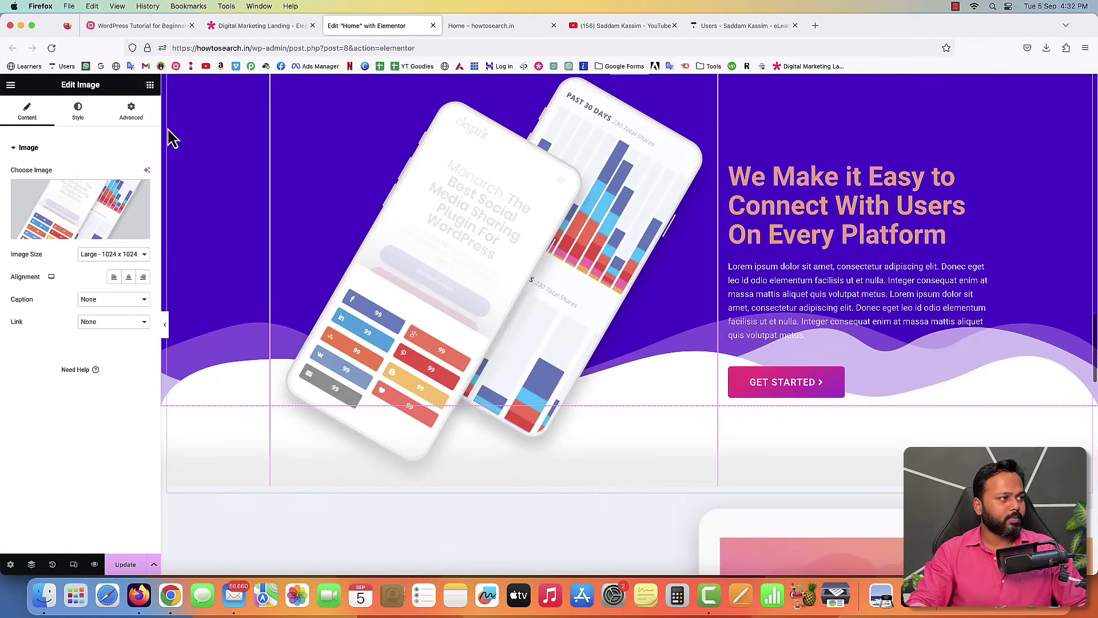
click(134, 116)
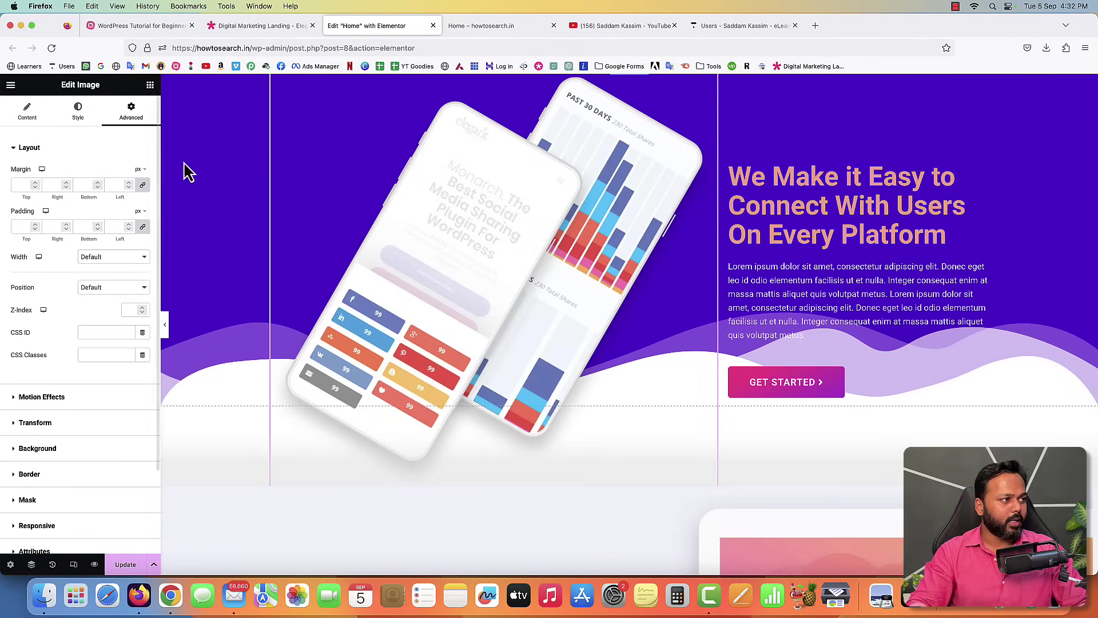
click(36, 397)
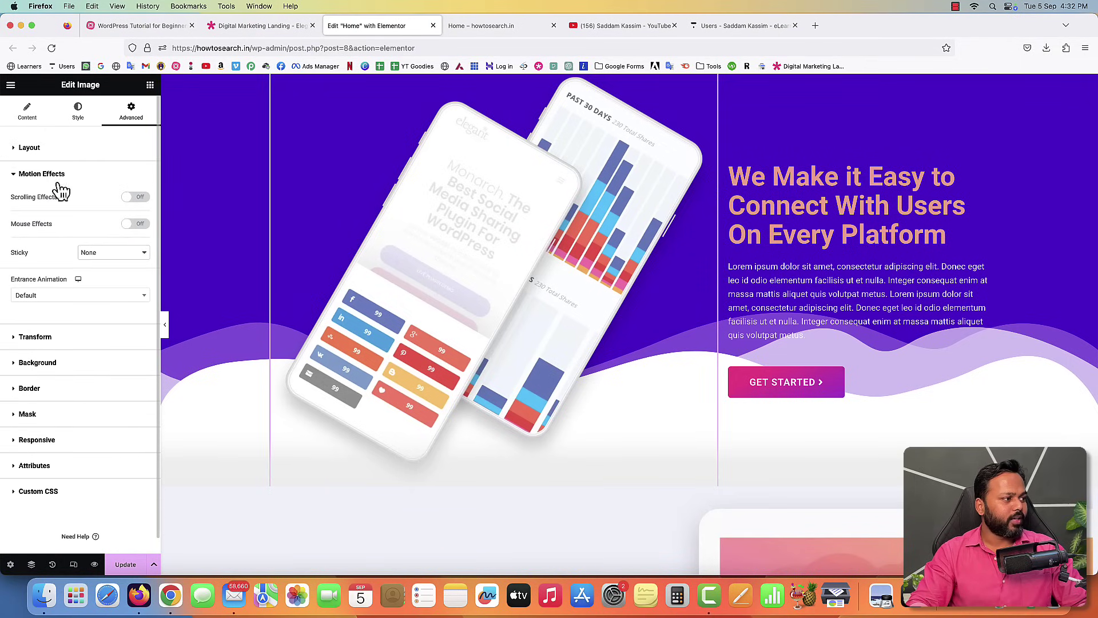
click(63, 294)
scroll(68, 366, down, 2)
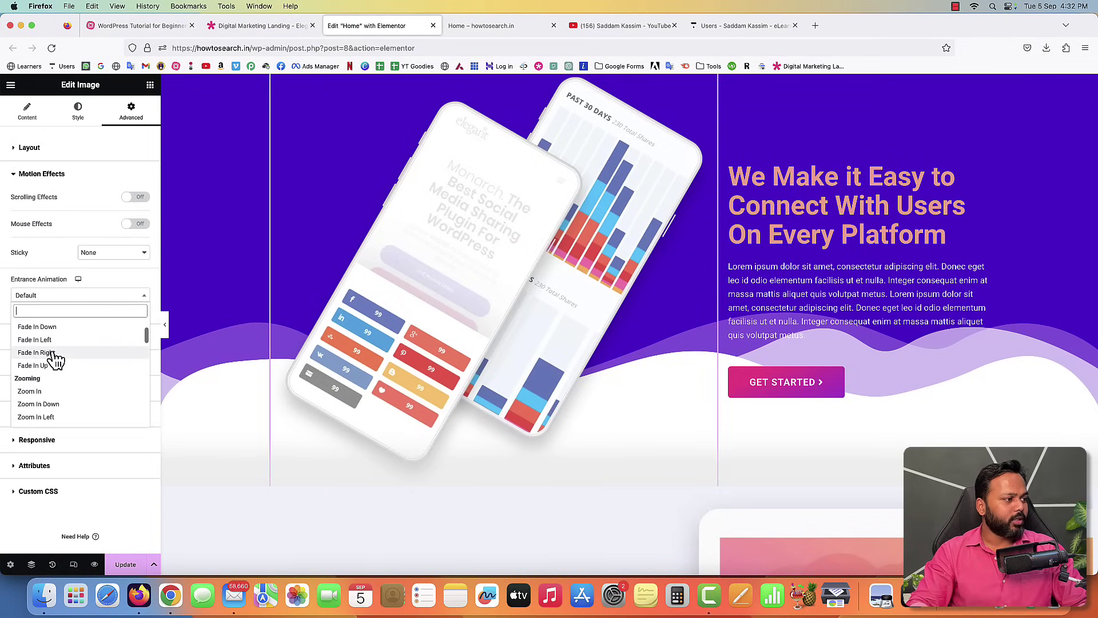
click(52, 354)
click(53, 296)
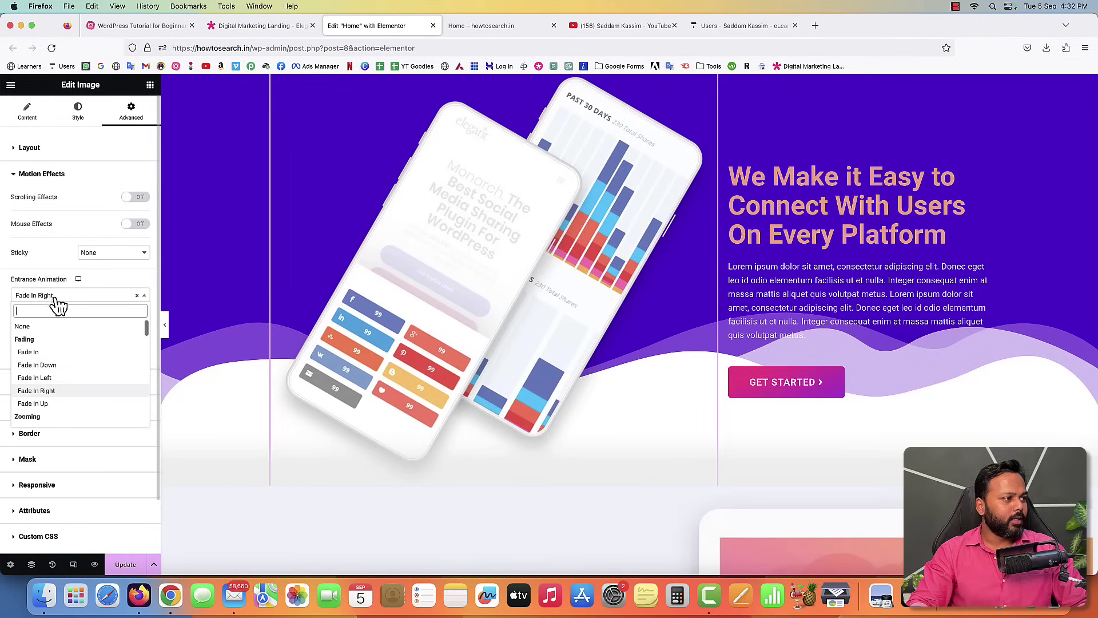
click(34, 403)
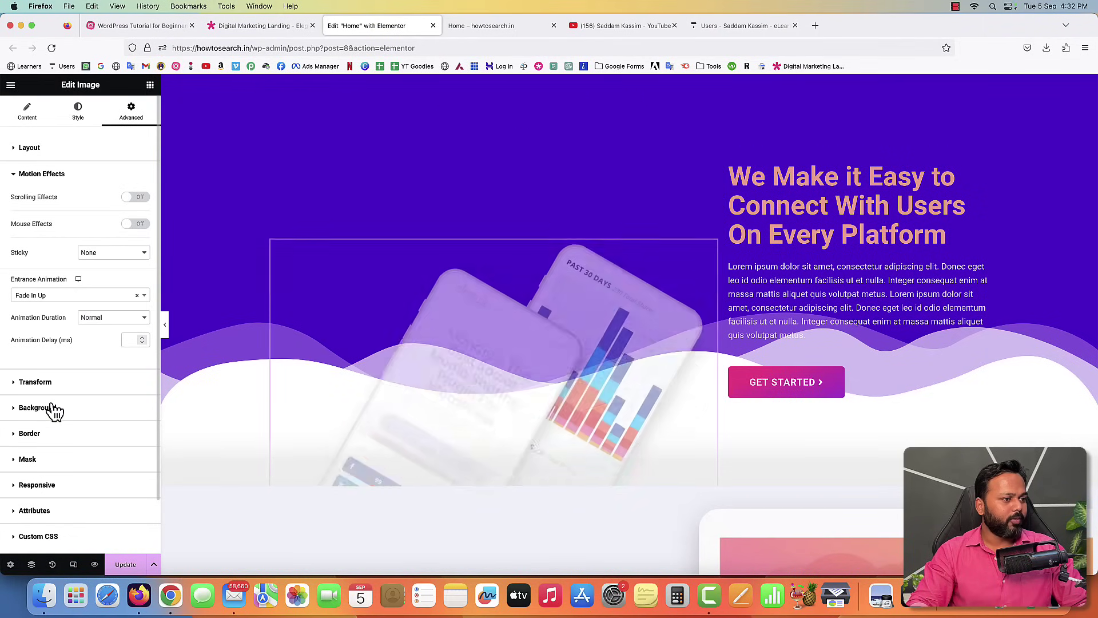
- Give the Sky's the Limit Recent Work image a Fade In Right entrance and save the page
scroll(686, 263, down, 5)
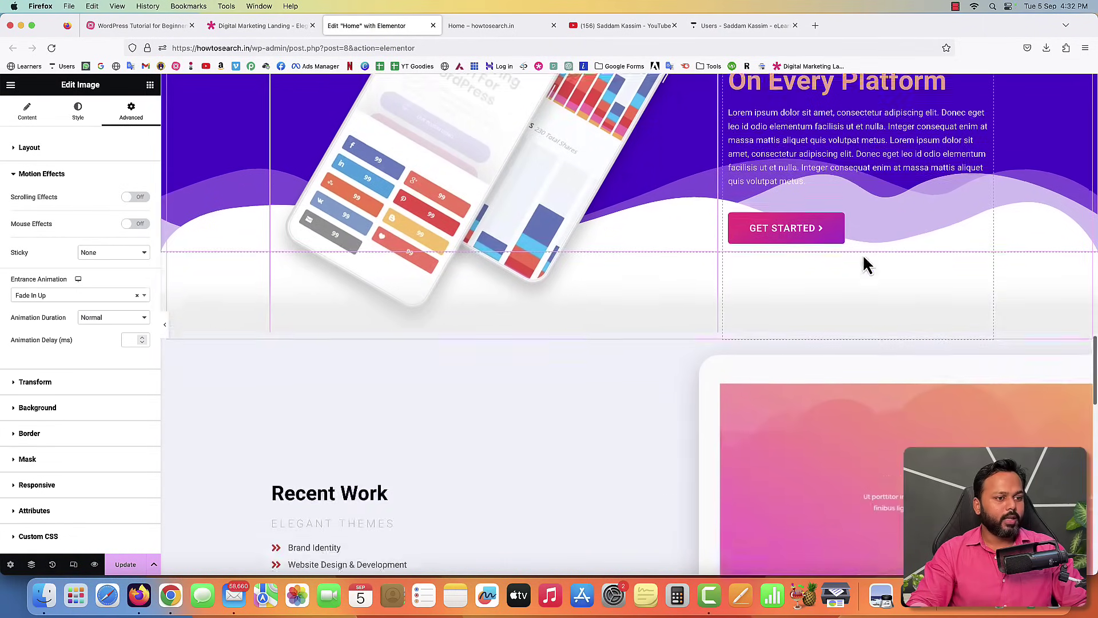
click(834, 332)
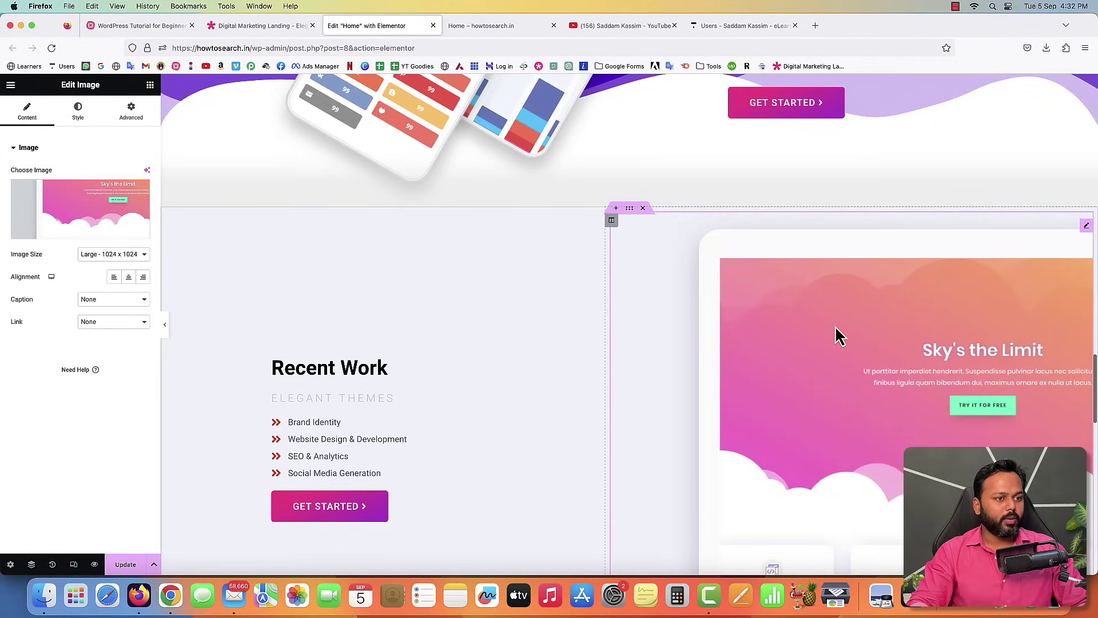
click(135, 112)
click(51, 398)
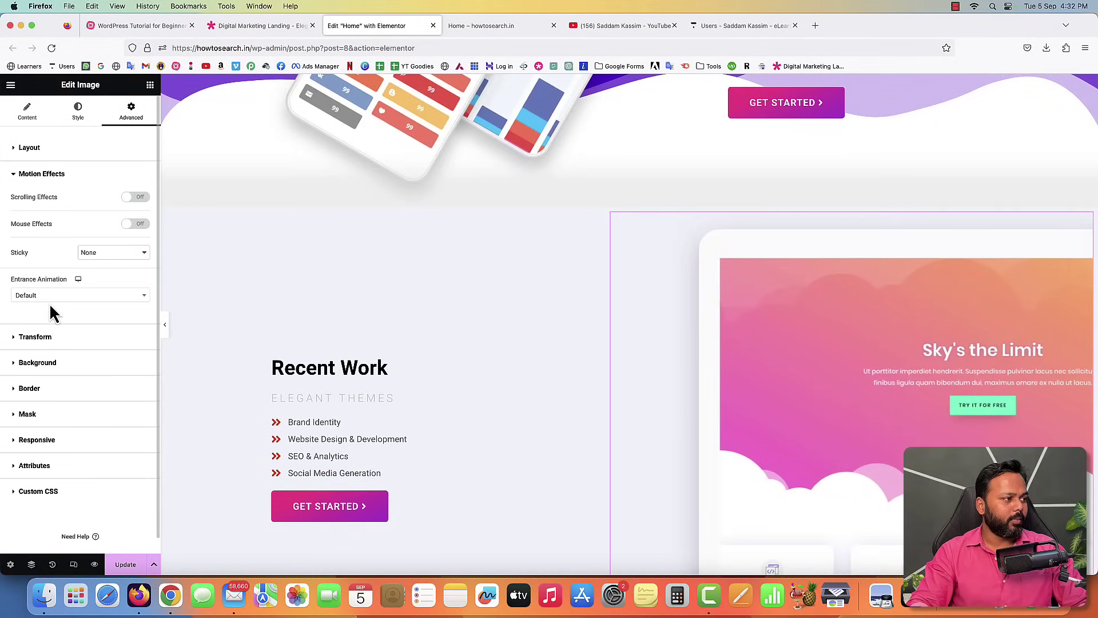
click(46, 295)
click(55, 390)
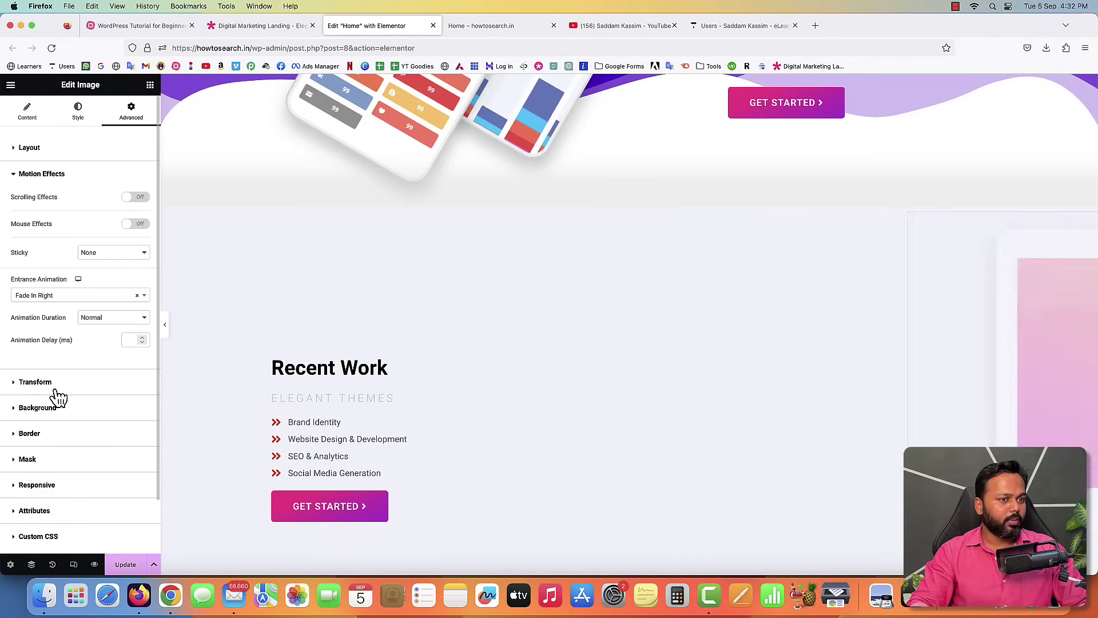
click(126, 564)
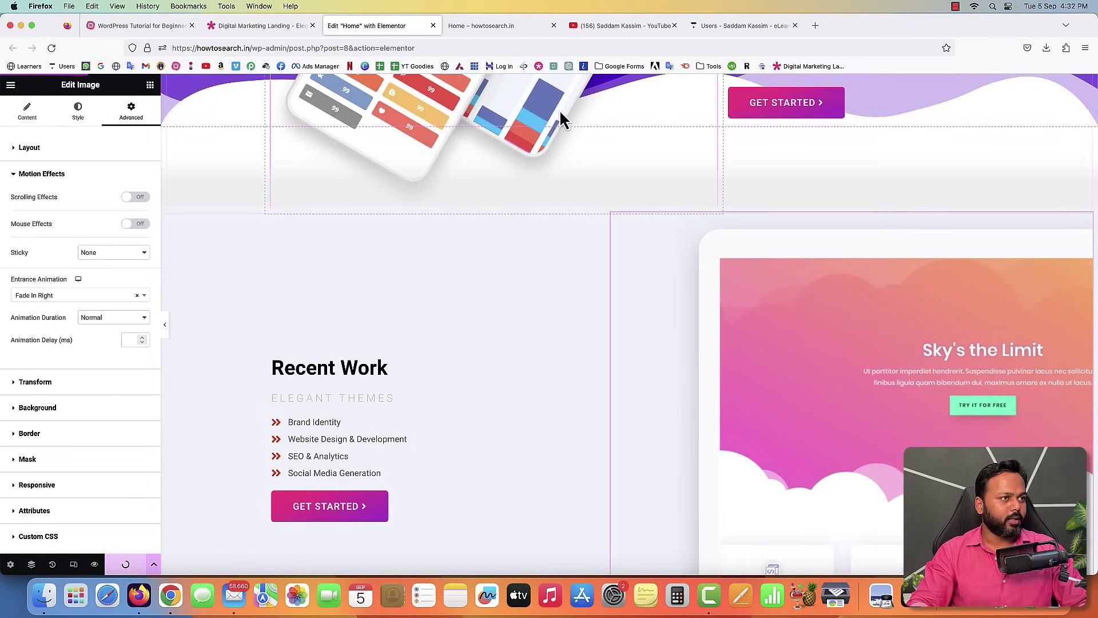
click(499, 22)
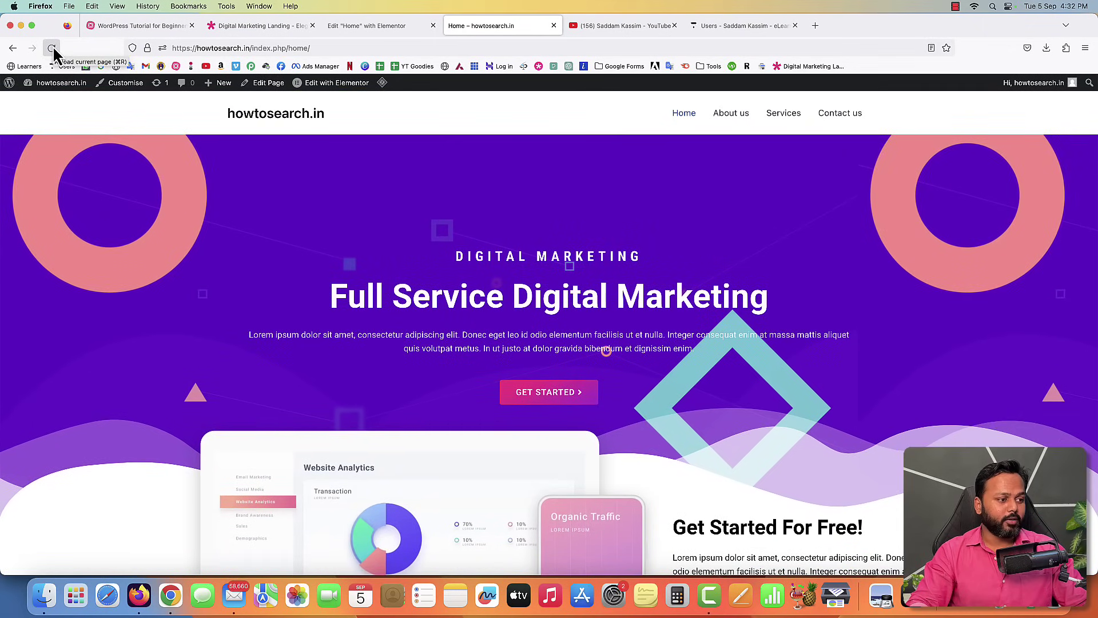
- Reload the live homepage and scroll through it to check the new entrance animations
click(52, 48)
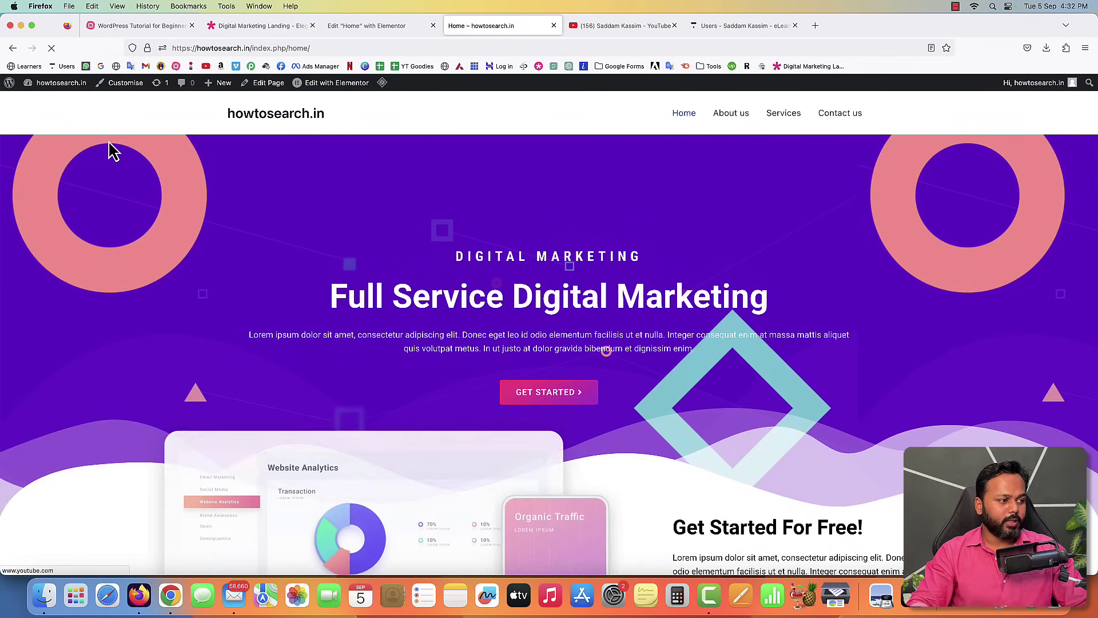
scroll(520, 336, down, 20)
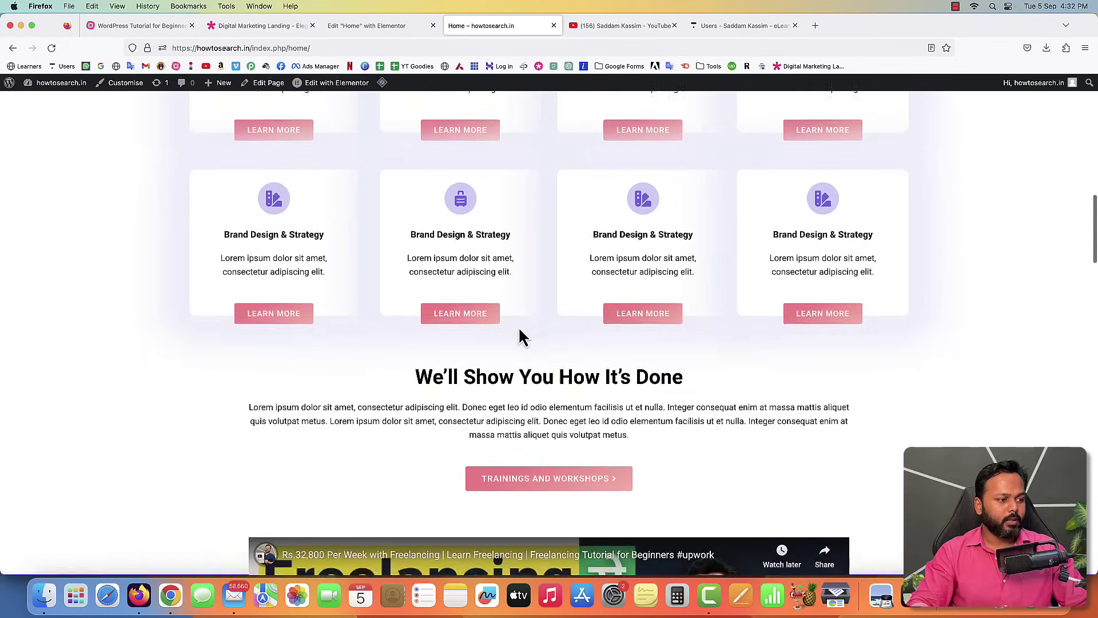
scroll(521, 336, down, 15)
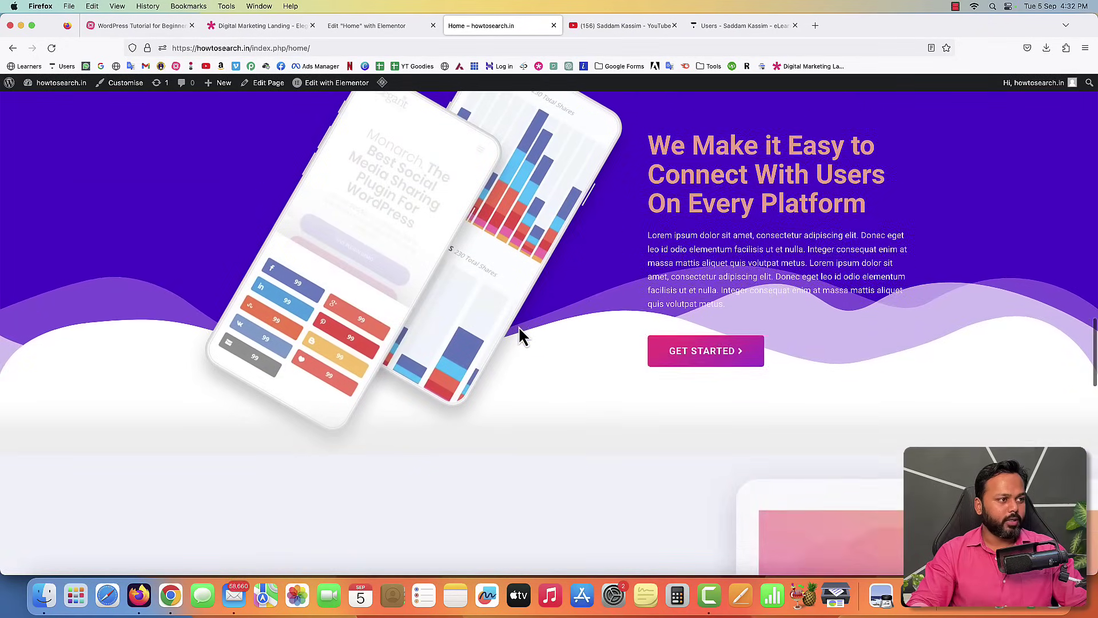
scroll(692, 221, up, 4)
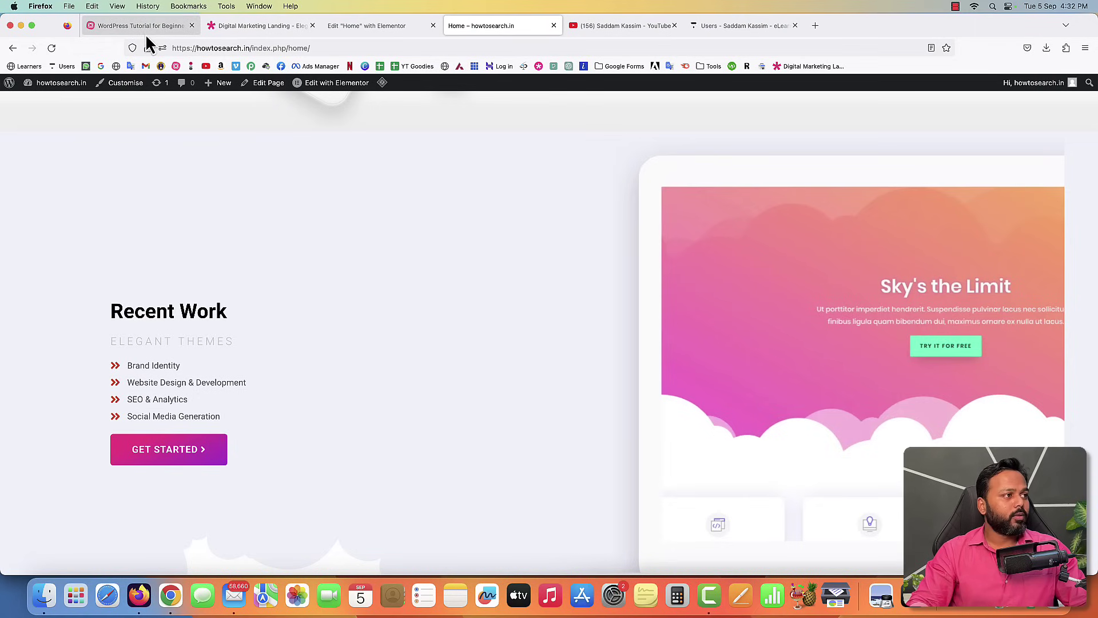
- Glance at the Elegant Themes demo and the WordPress Tutorial for Beginners mind map
click(211, 29)
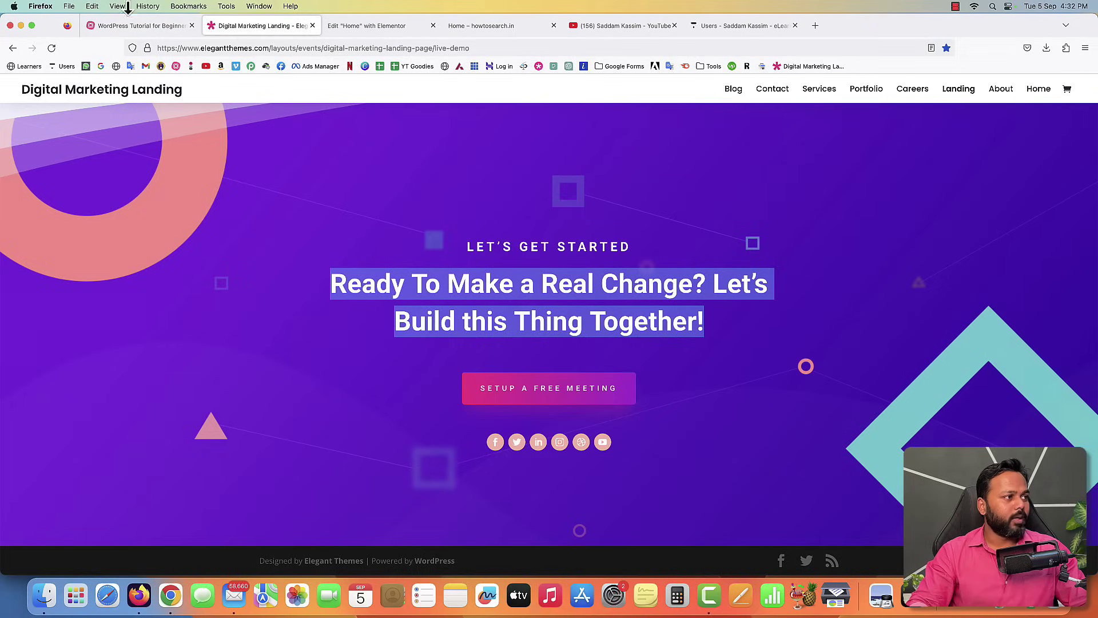
click(128, 26)
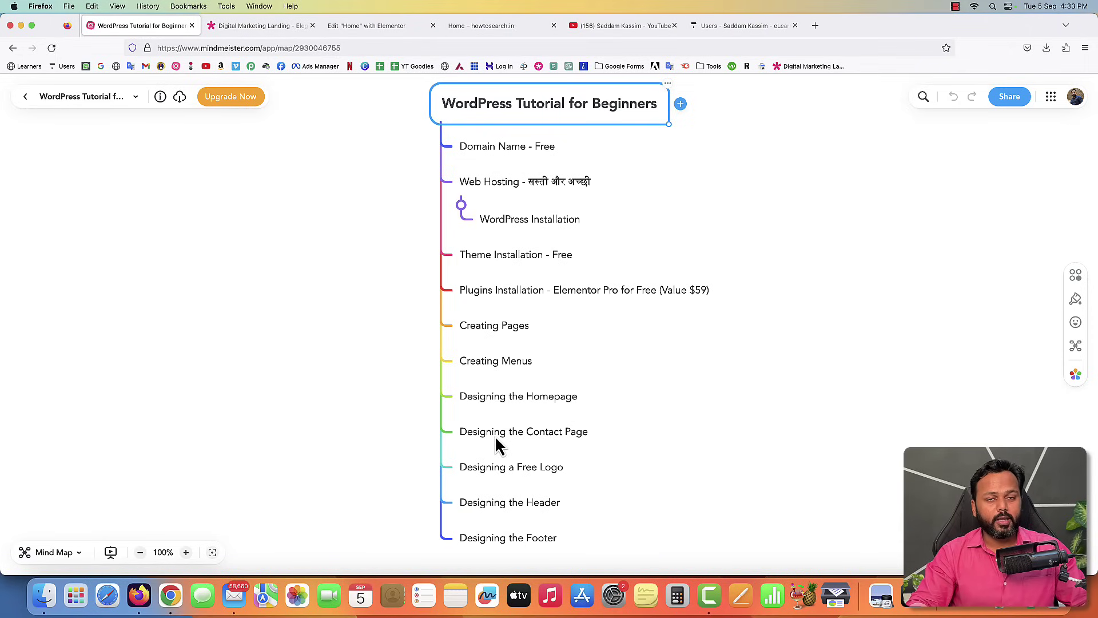
click(372, 26)
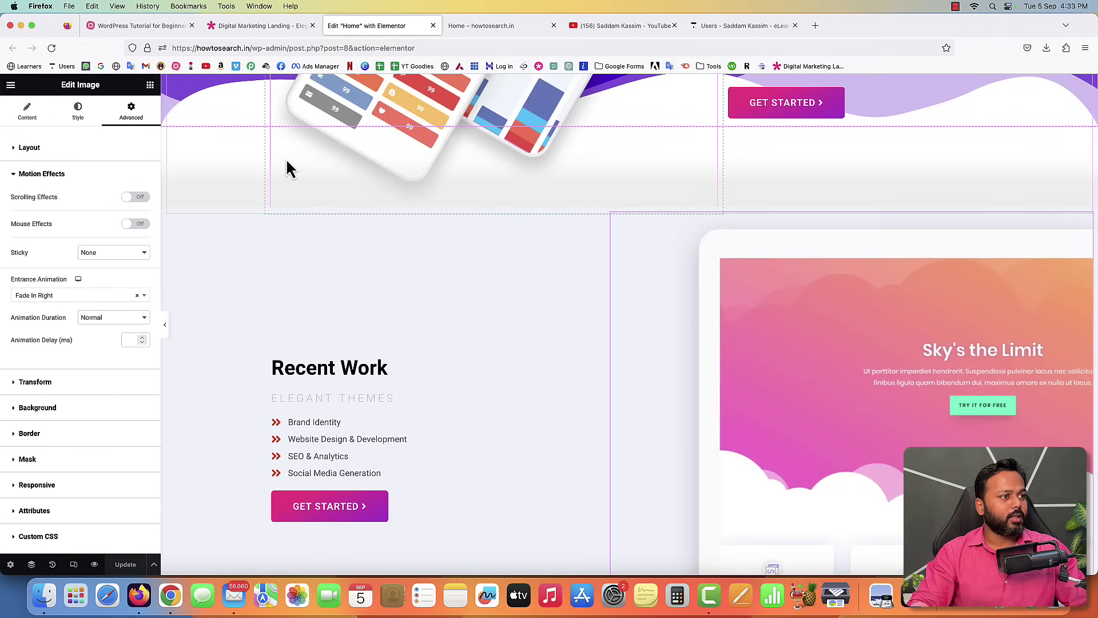
- Set the editor's 'Exit to' option to WP Dashboard, then exit the Home page editor
scroll(438, 189, up, 20)
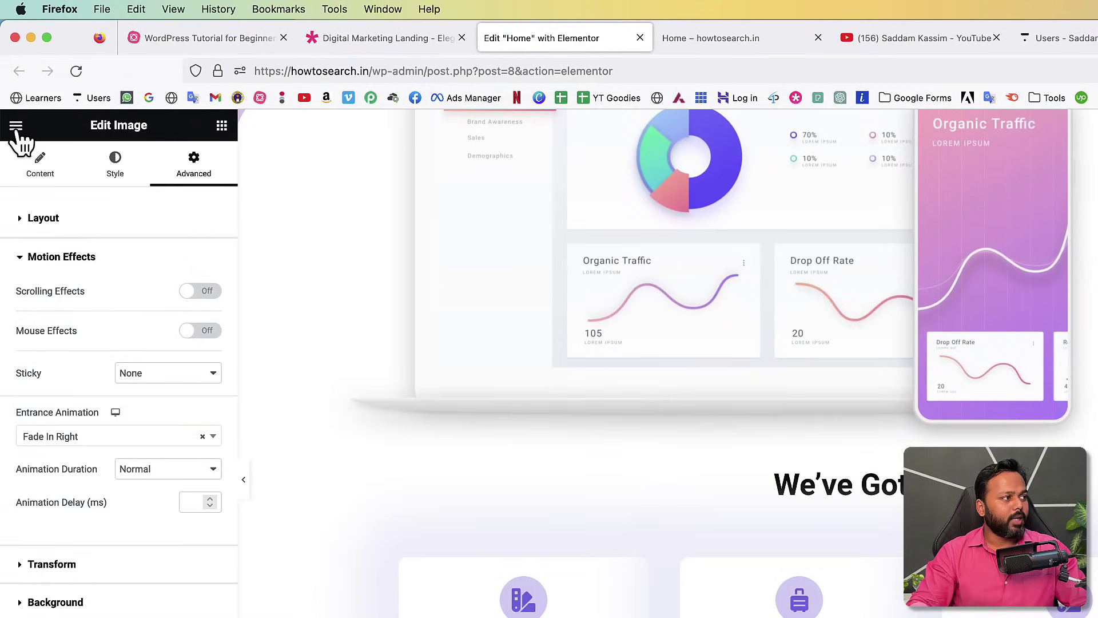
click(16, 127)
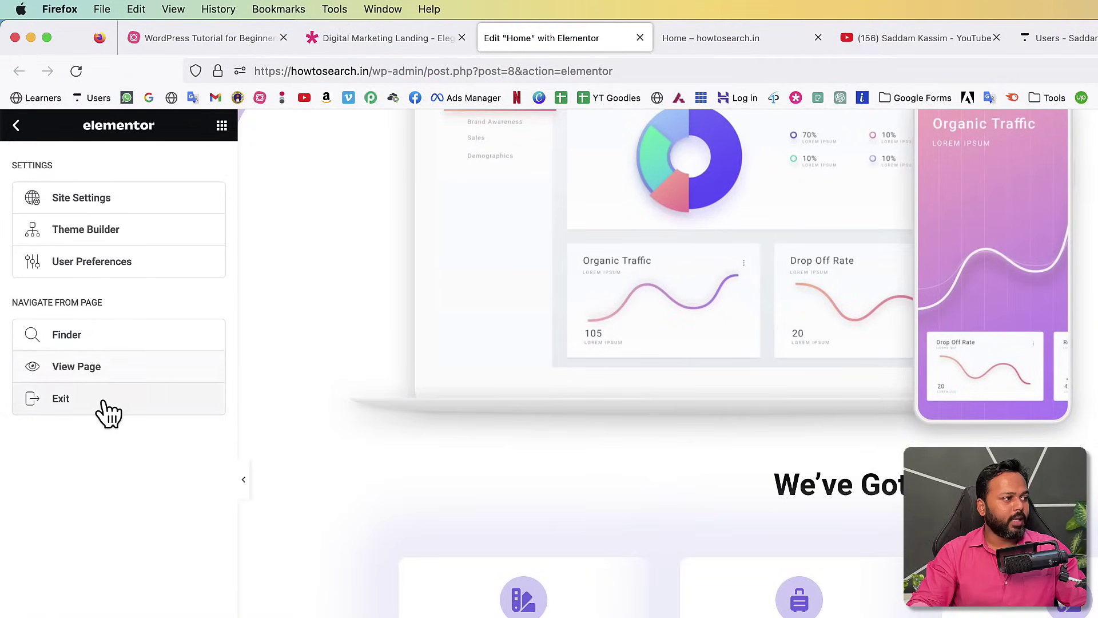
click(108, 412)
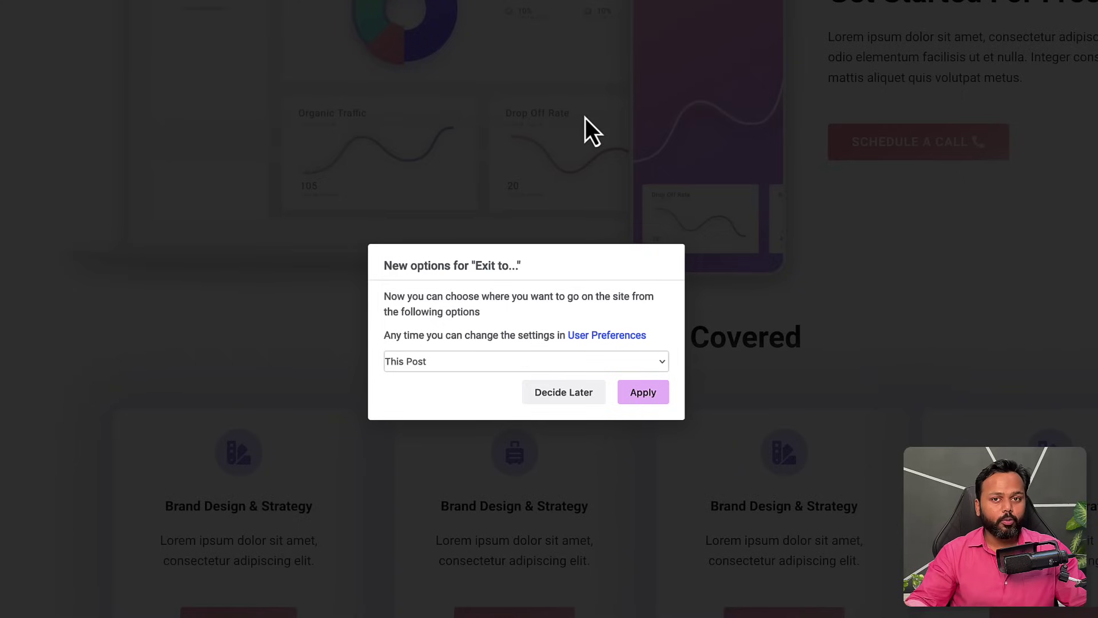
click(434, 365)
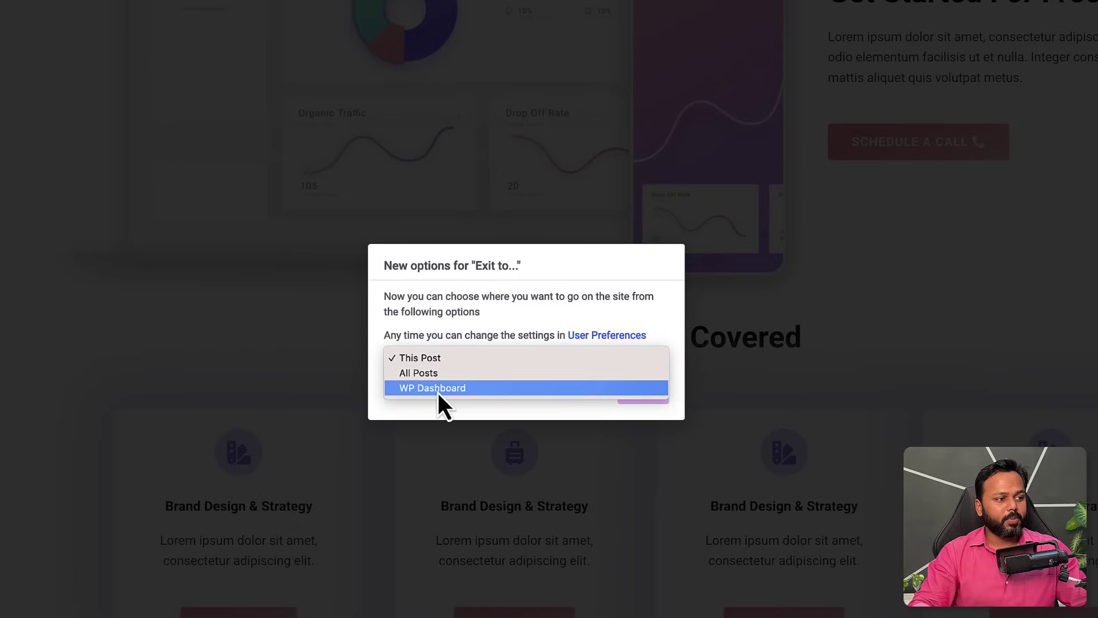
click(432, 392)
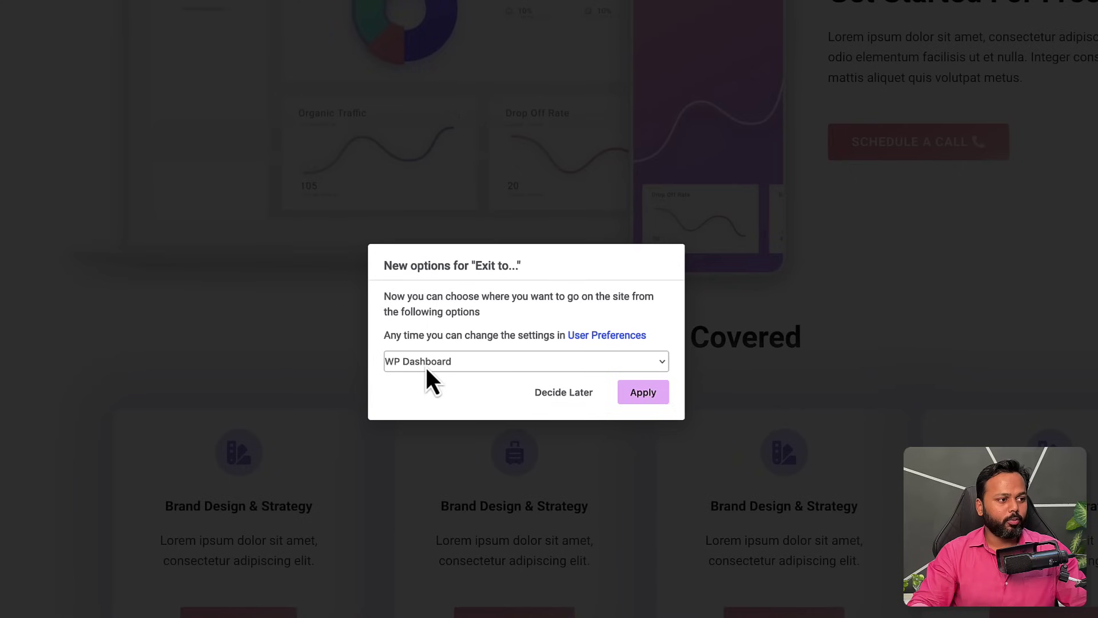
click(640, 395)
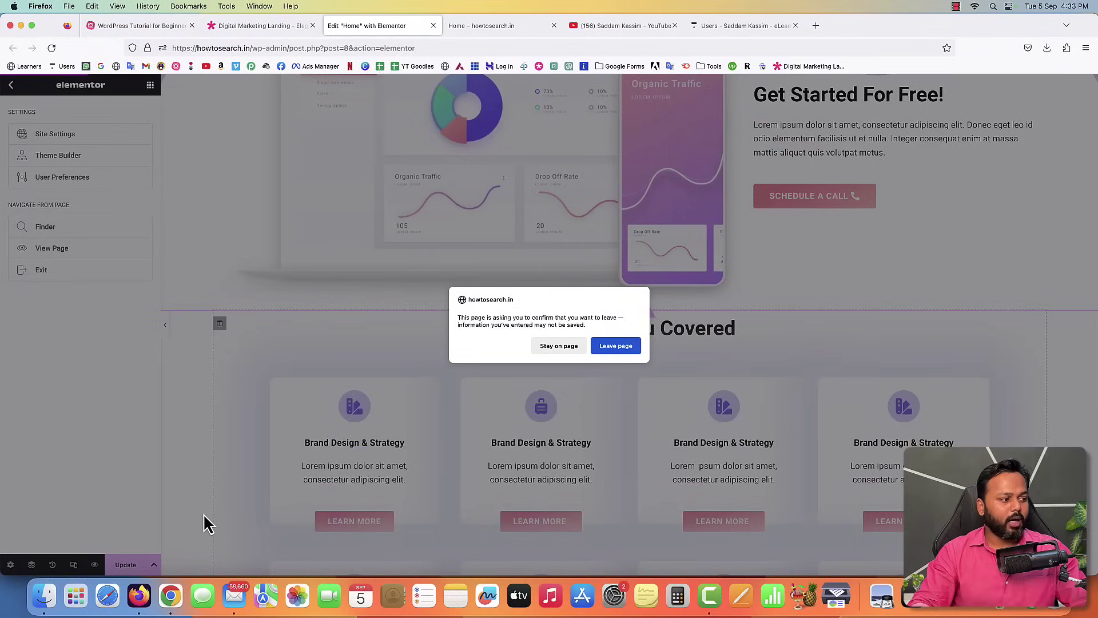
click(574, 346)
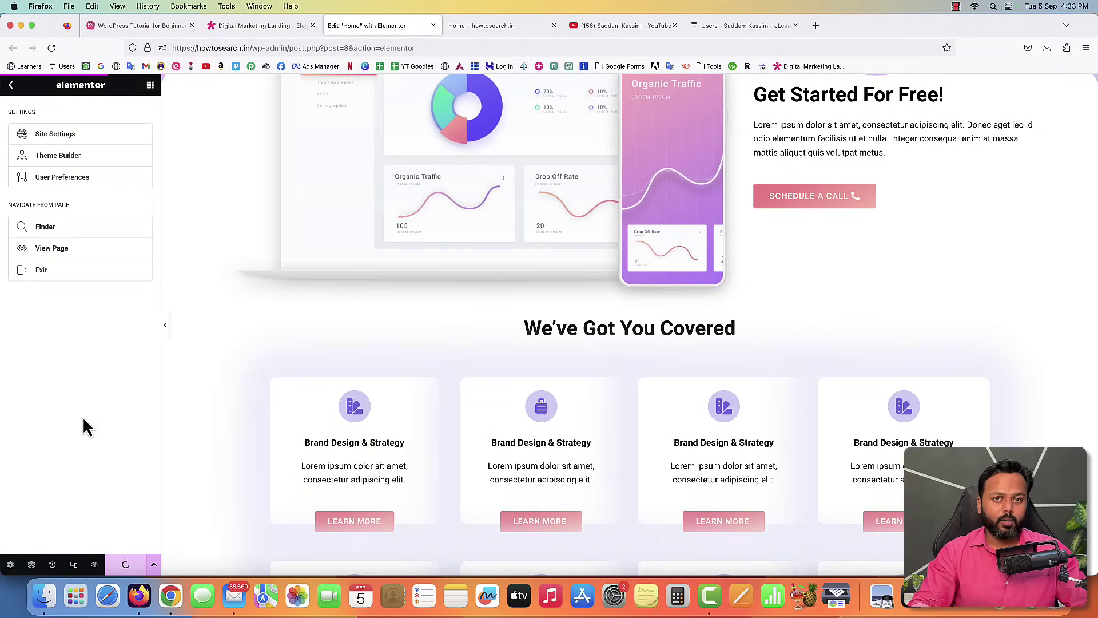
click(56, 274)
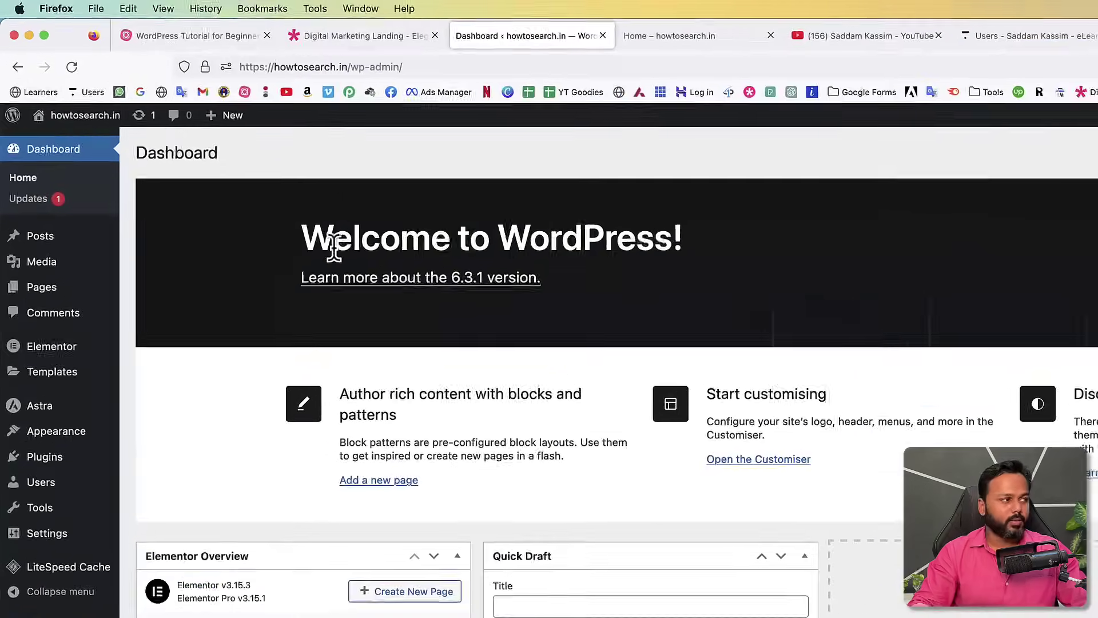
- Open the Contact us page for editing from the All Pages list
mouse_move(27, 209)
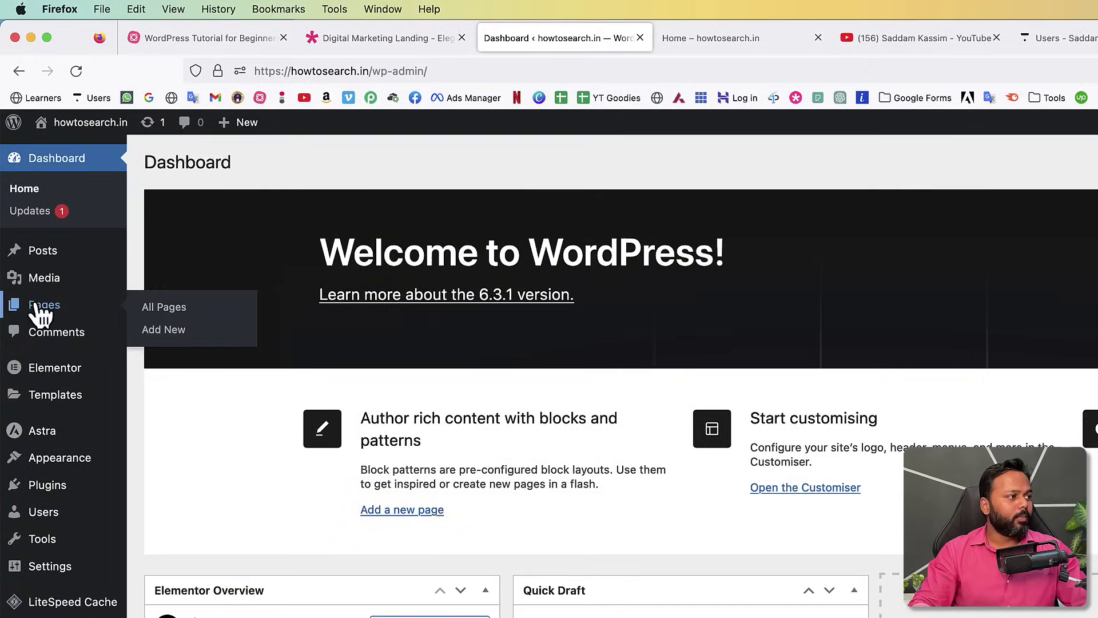
click(164, 309)
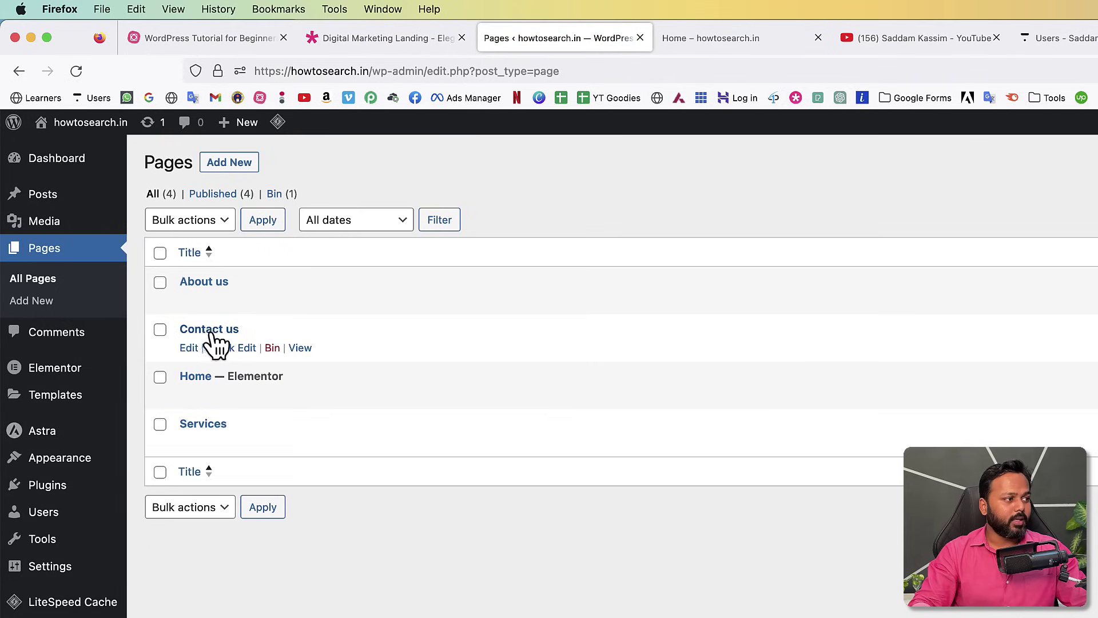
click(189, 347)
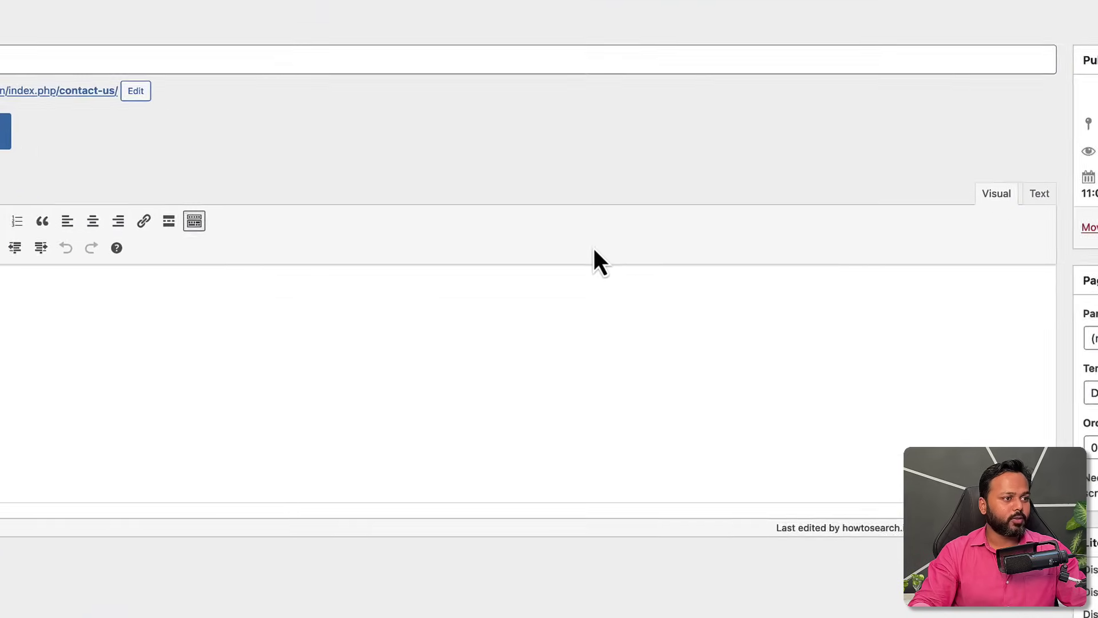
scroll(960, 277, down, 5)
scroll(958, 267, down, 3)
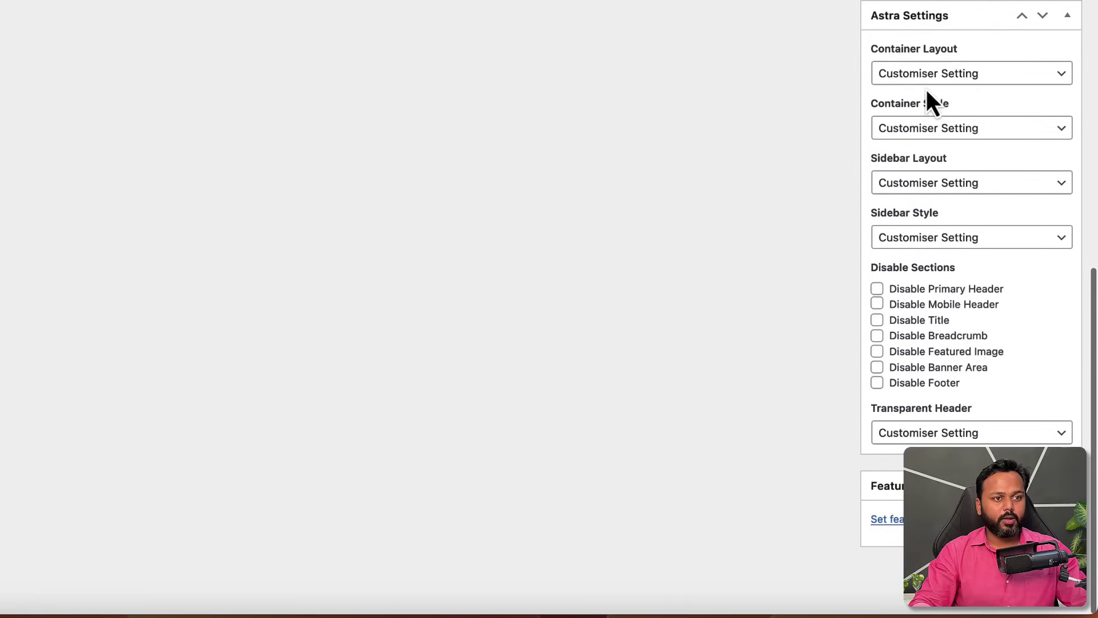
- Set the Astra container layout to Full Width with No Sidebar
click(922, 73)
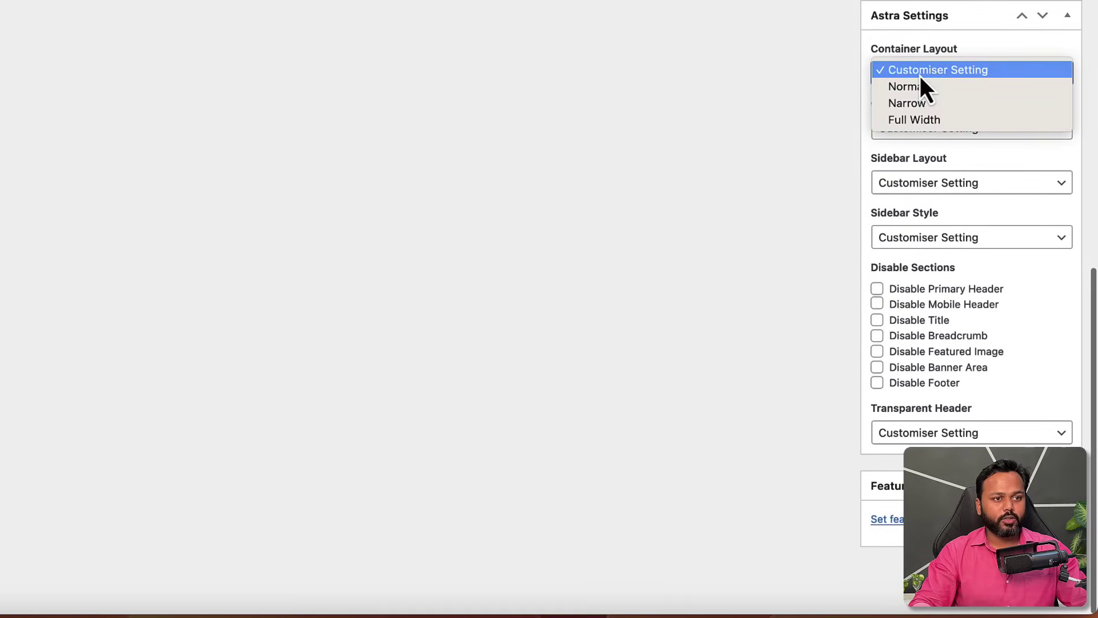
click(920, 119)
click(938, 183)
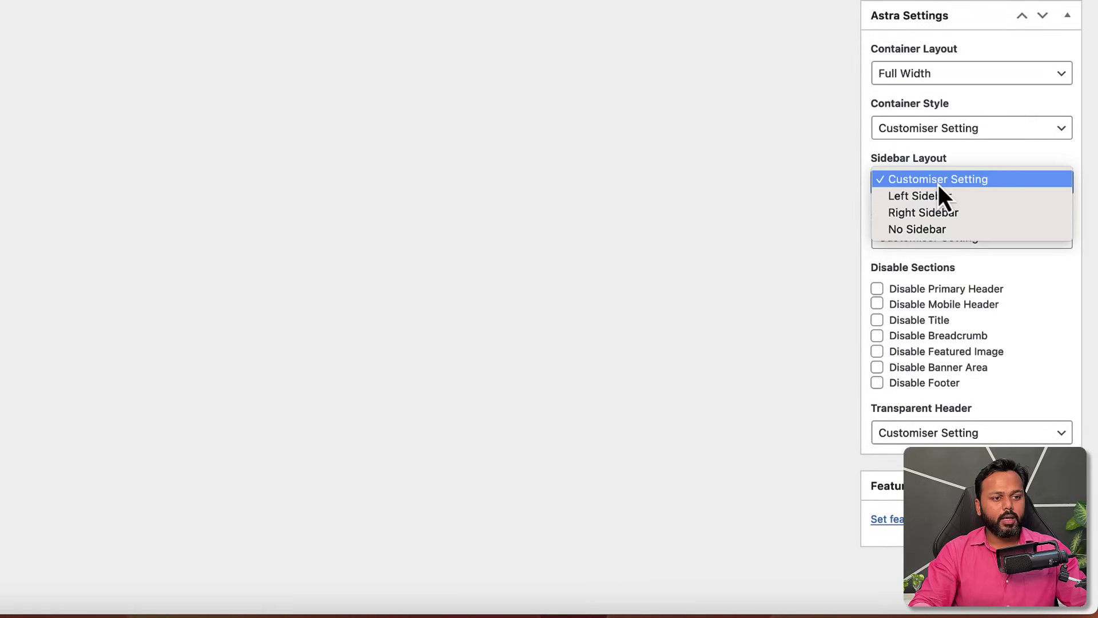
click(917, 229)
- Disable the title, breadcrumb, featured image and banner area, then update the page
click(877, 320)
click(878, 337)
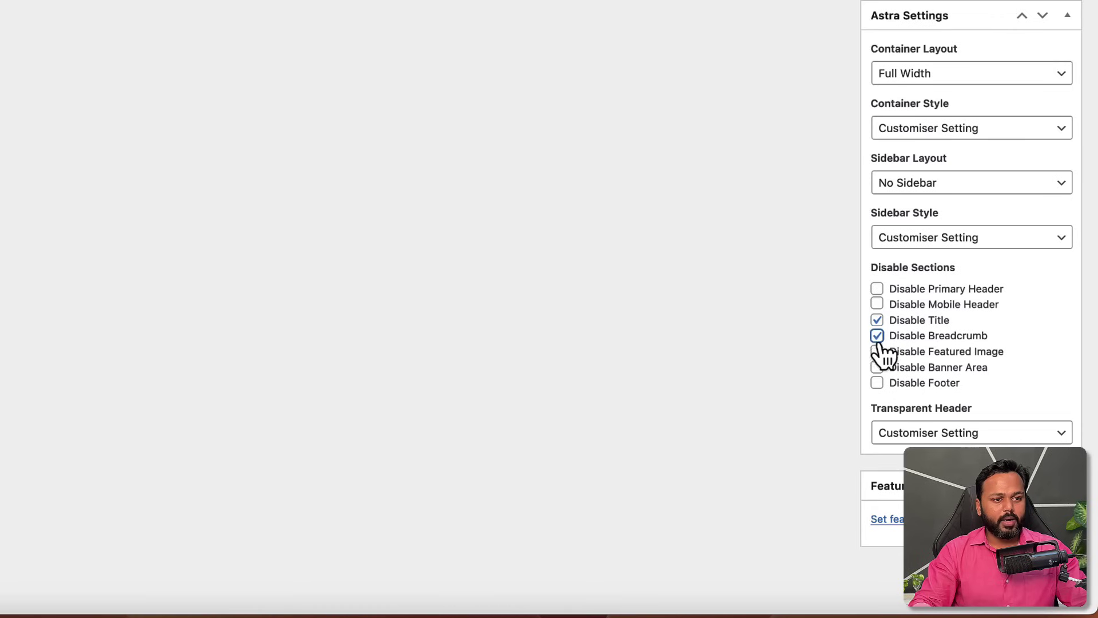
click(877, 352)
click(878, 368)
scroll(811, 238, up, 10)
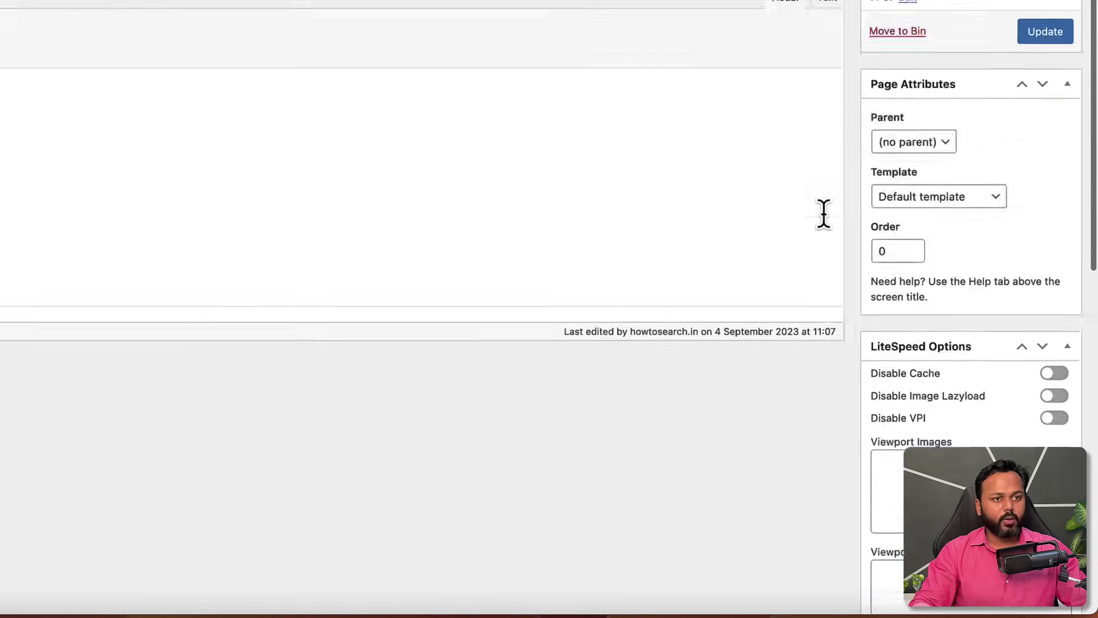
click(1045, 137)
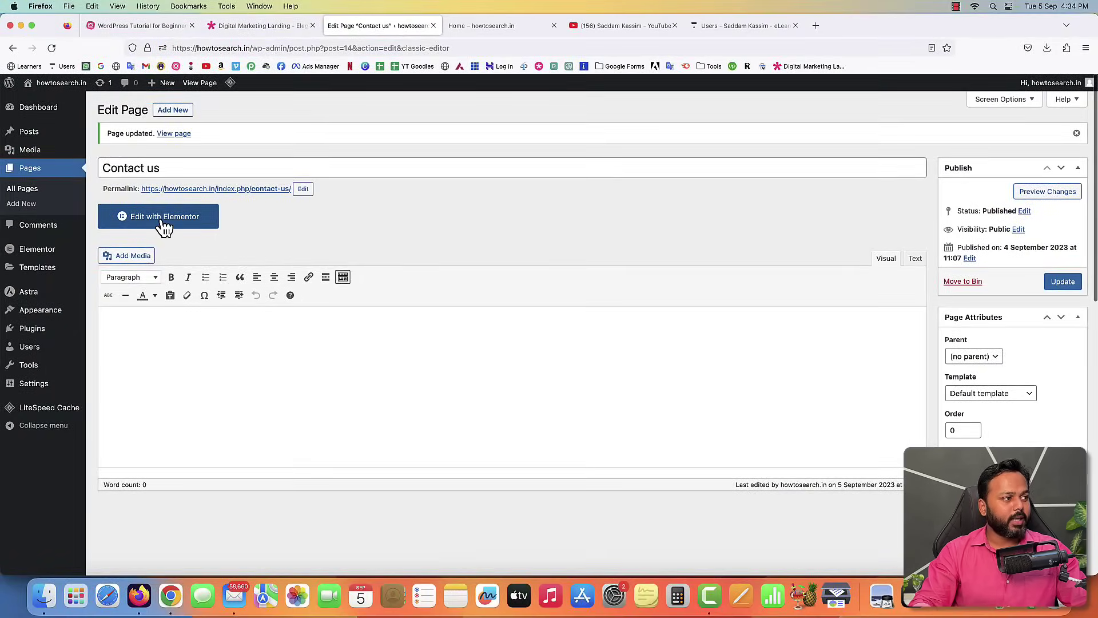
- Open Contact us in Elementor, close the Home tab, and add a single-column section
click(165, 227)
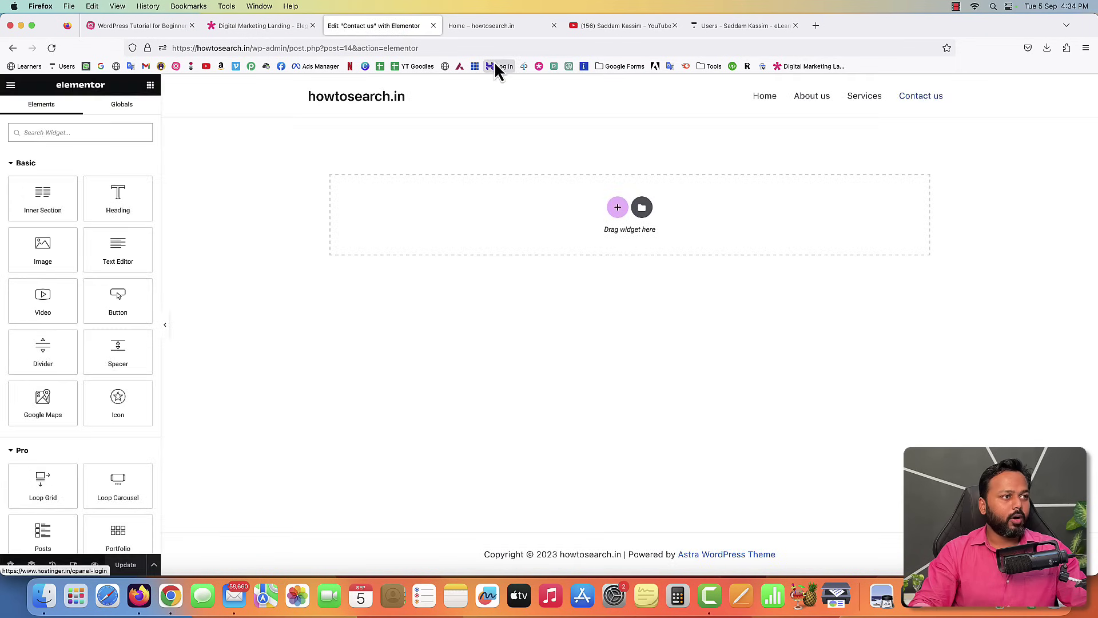
click(553, 25)
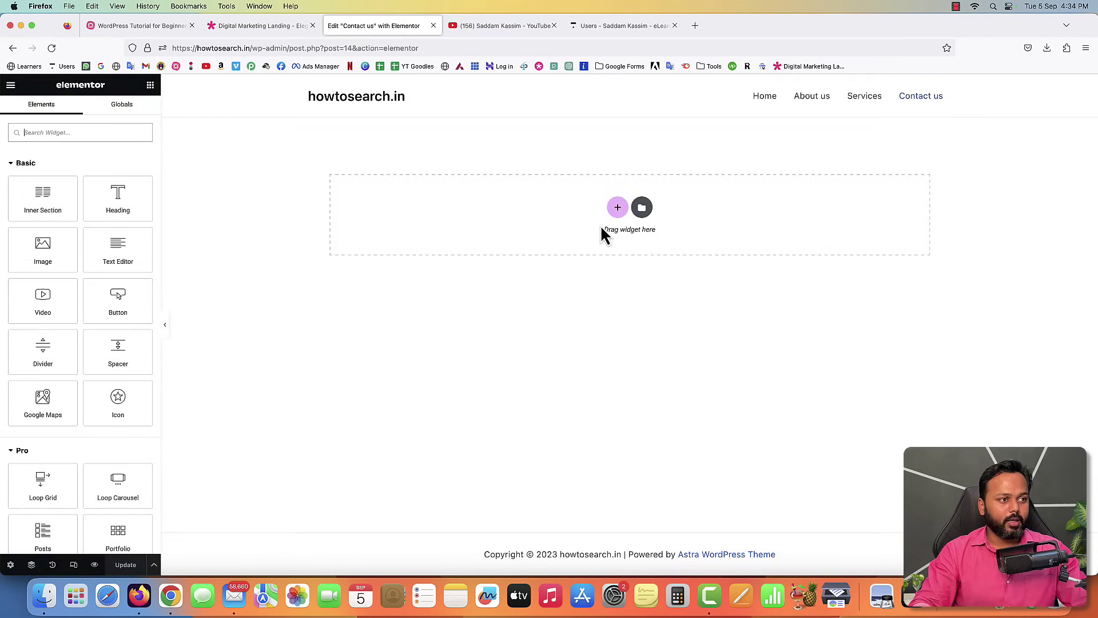
click(616, 206)
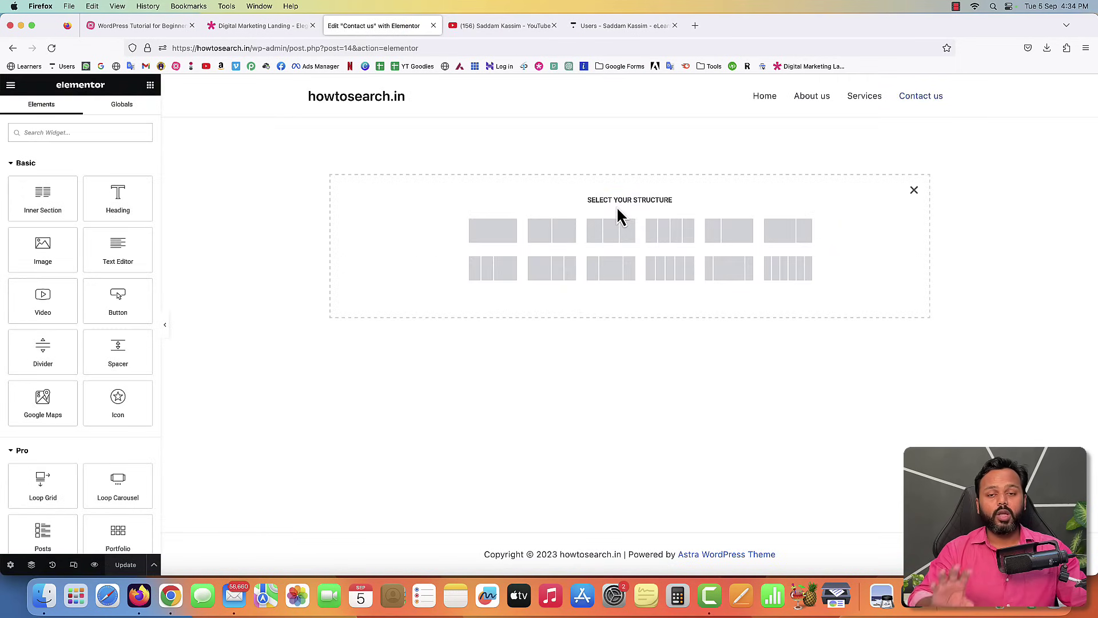
click(498, 230)
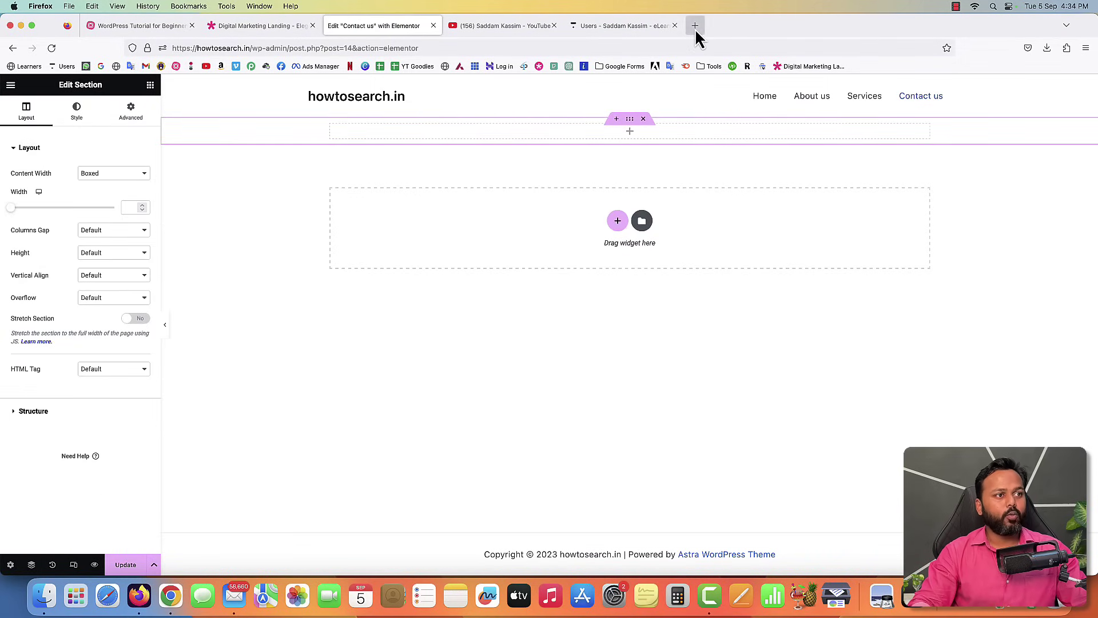
click(695, 25)
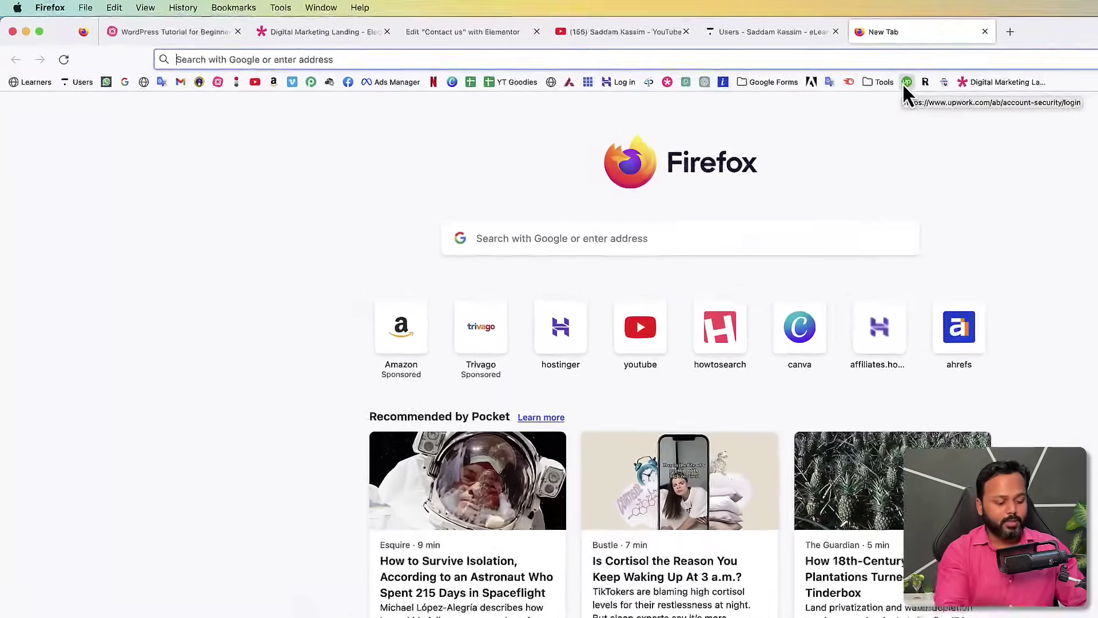
- Load maps.google.com in the new browser tab
text(map)
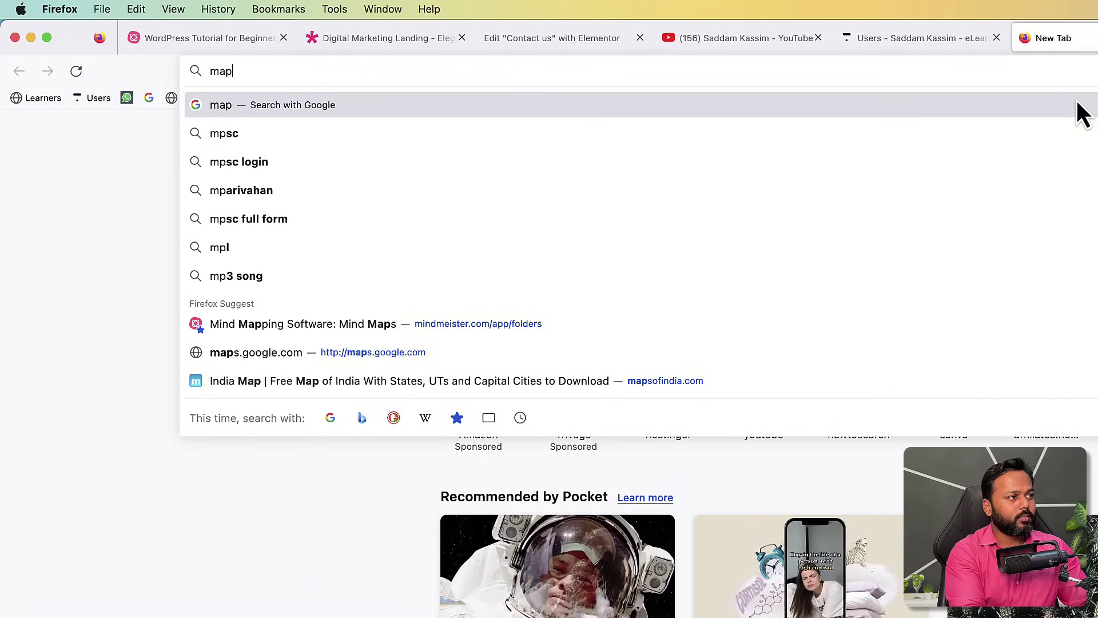
text(s.google.com)
key(Return)
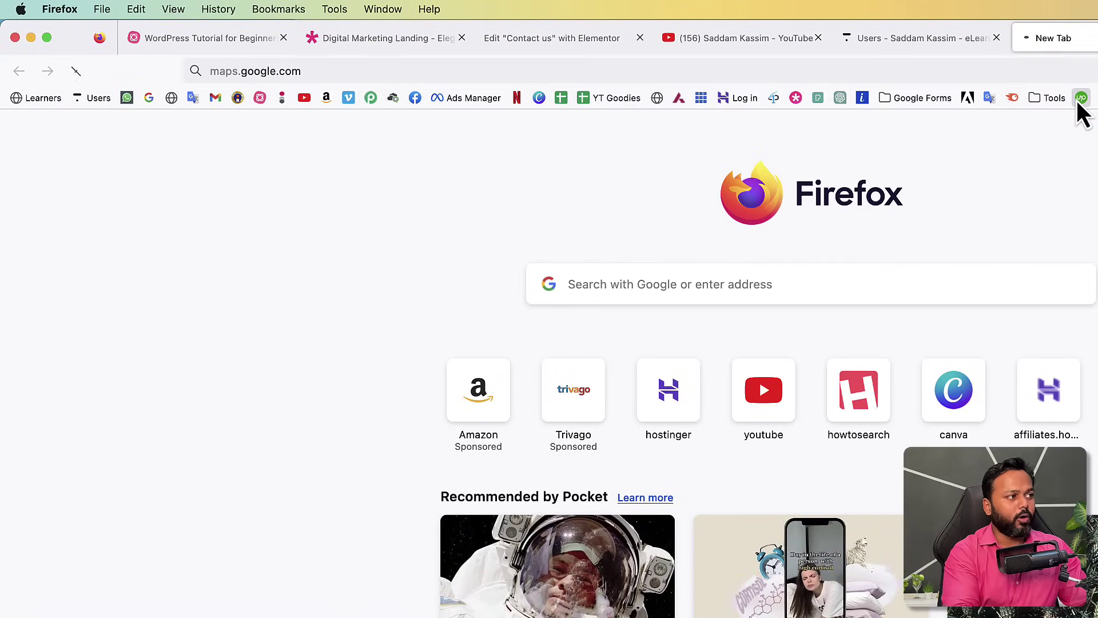
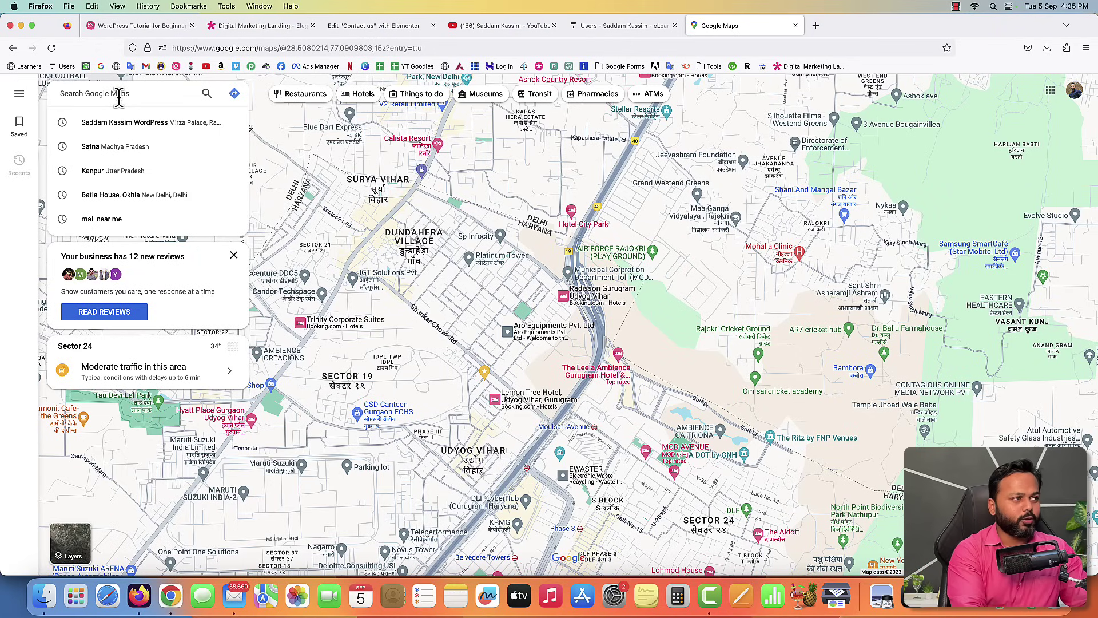
- Search Google Maps for 'microsoft' and centre the map on the Microsoft Gurugram office
text(microsoft)
key(Return)
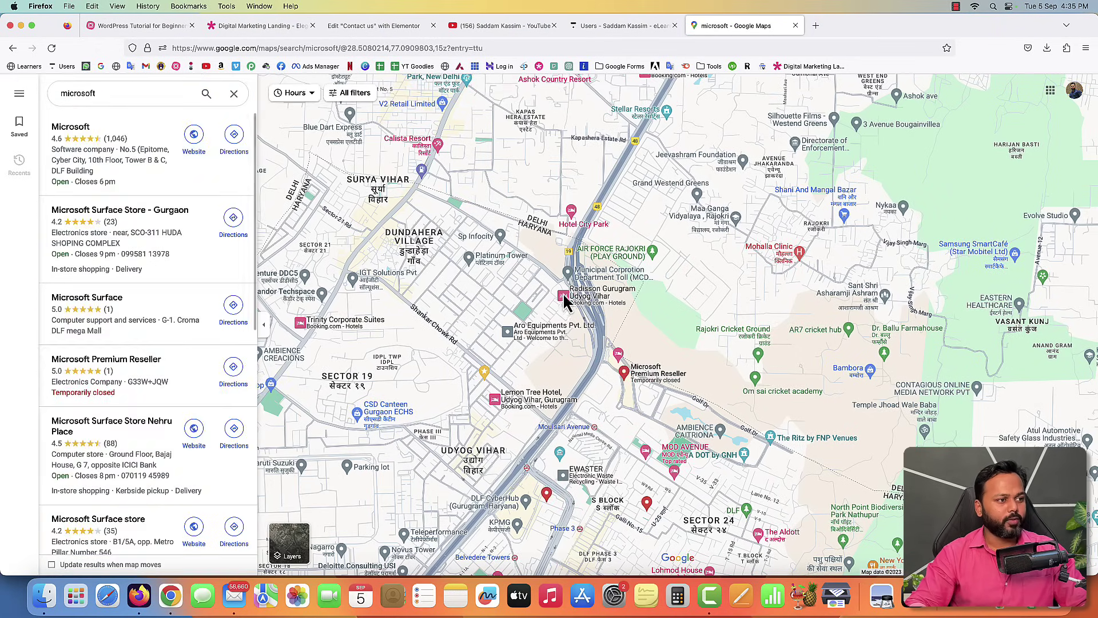
click(74, 139)
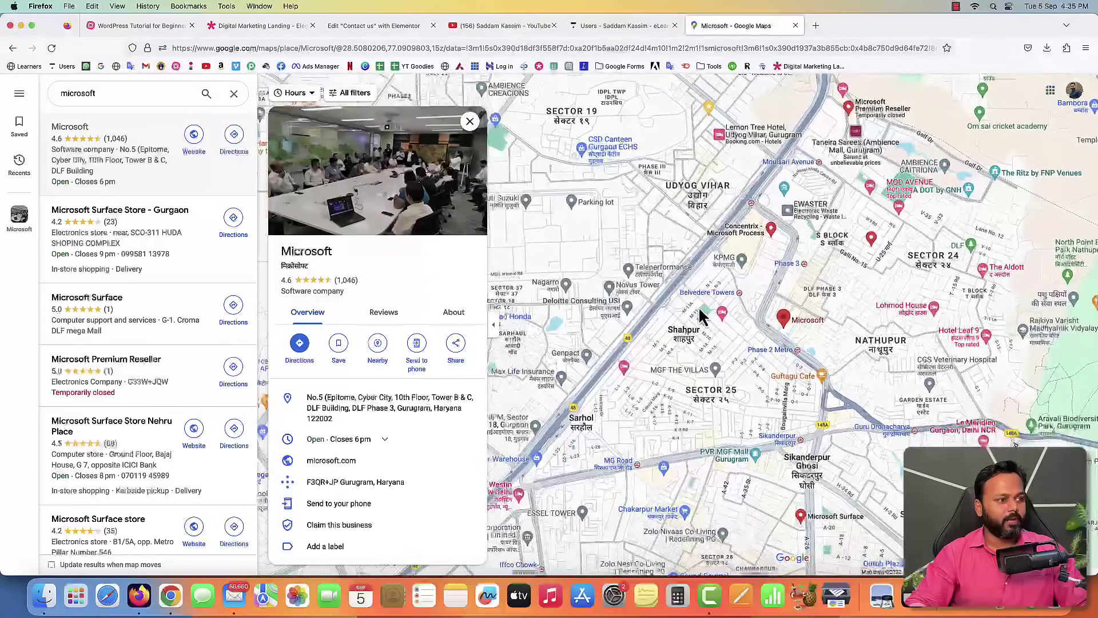
drag(698, 306, 703, 301)
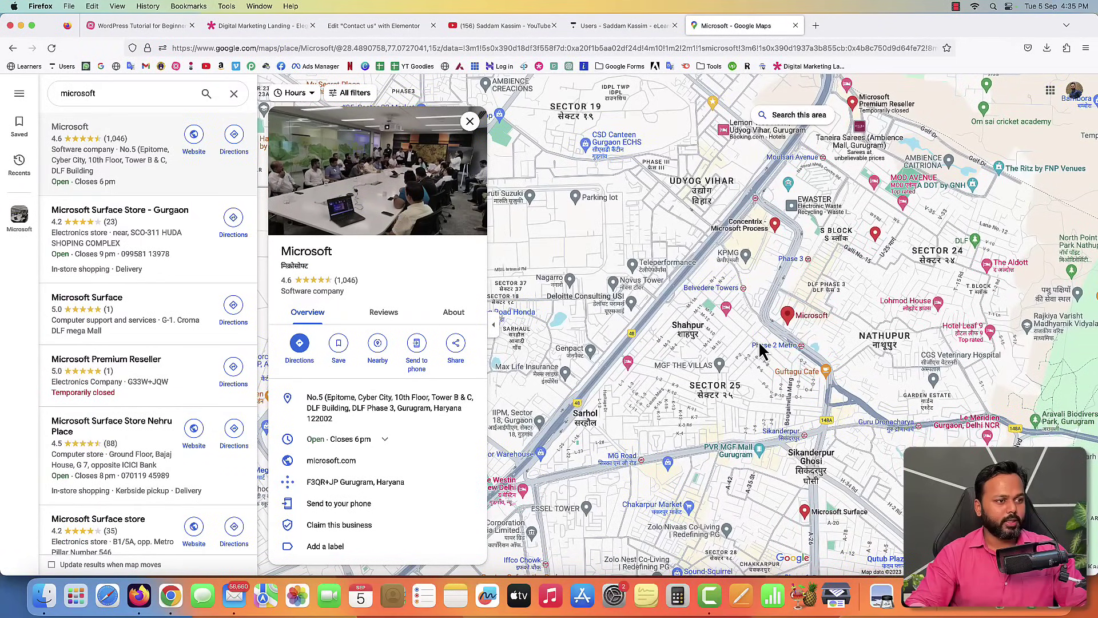
click(600, 343)
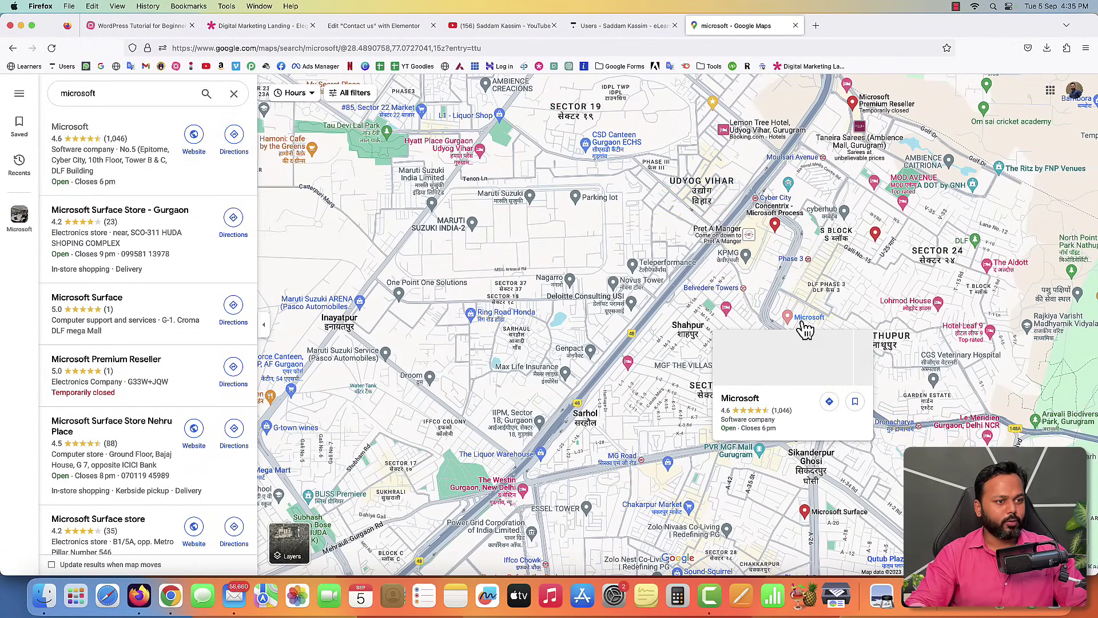
scroll(704, 321, up, 2)
drag(903, 321, 700, 313)
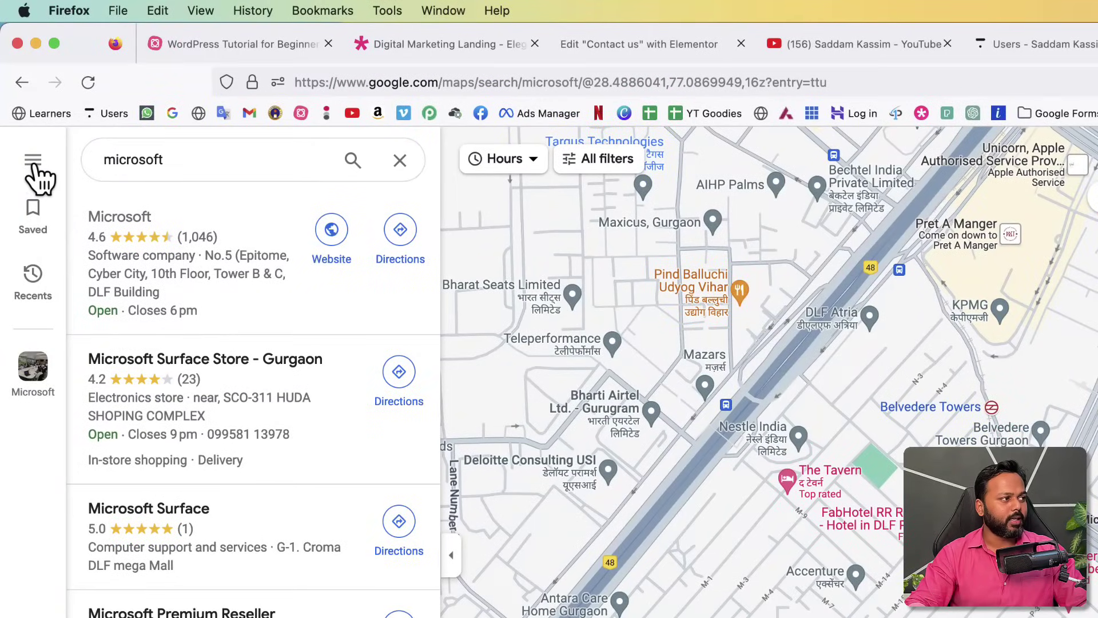
- Copy the map's embed HTML via Share or embed map > Embed a map
click(34, 163)
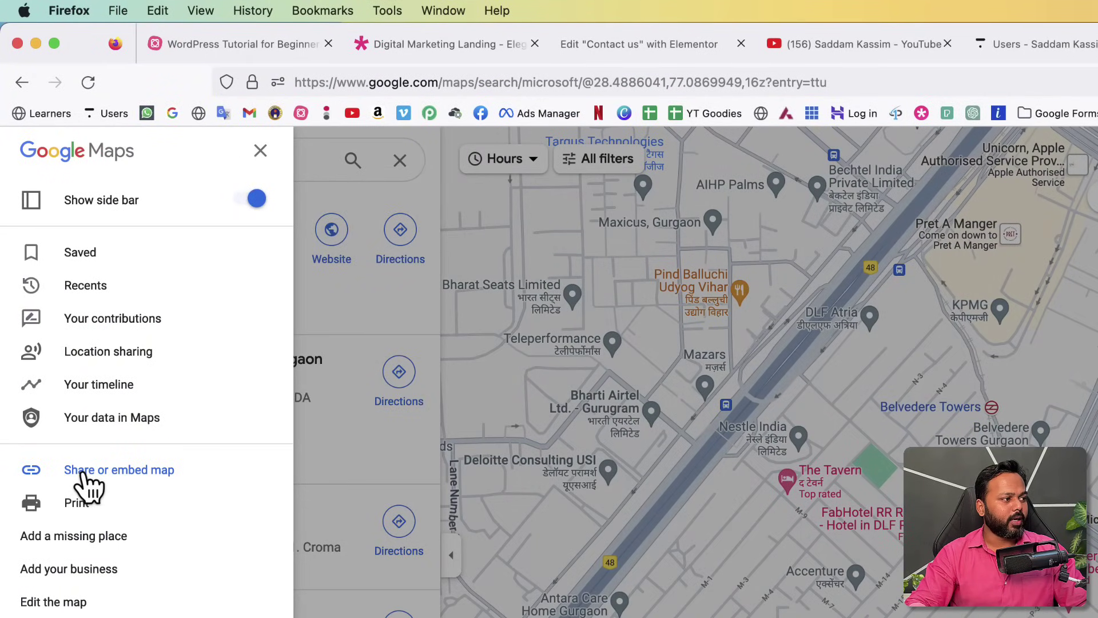
click(127, 475)
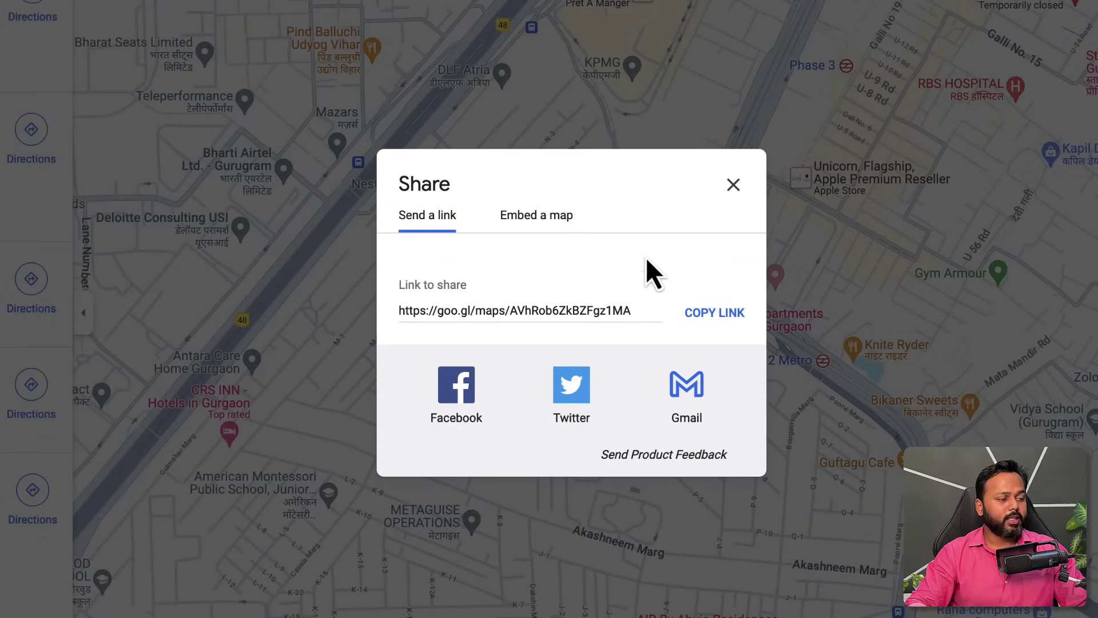
click(532, 221)
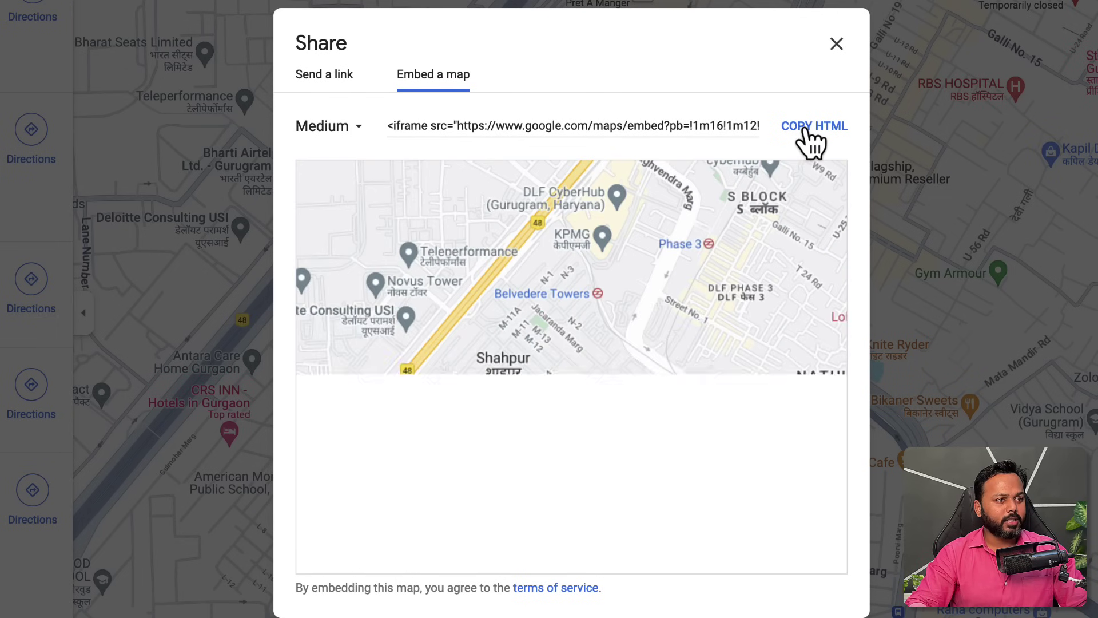
click(806, 130)
click(803, 132)
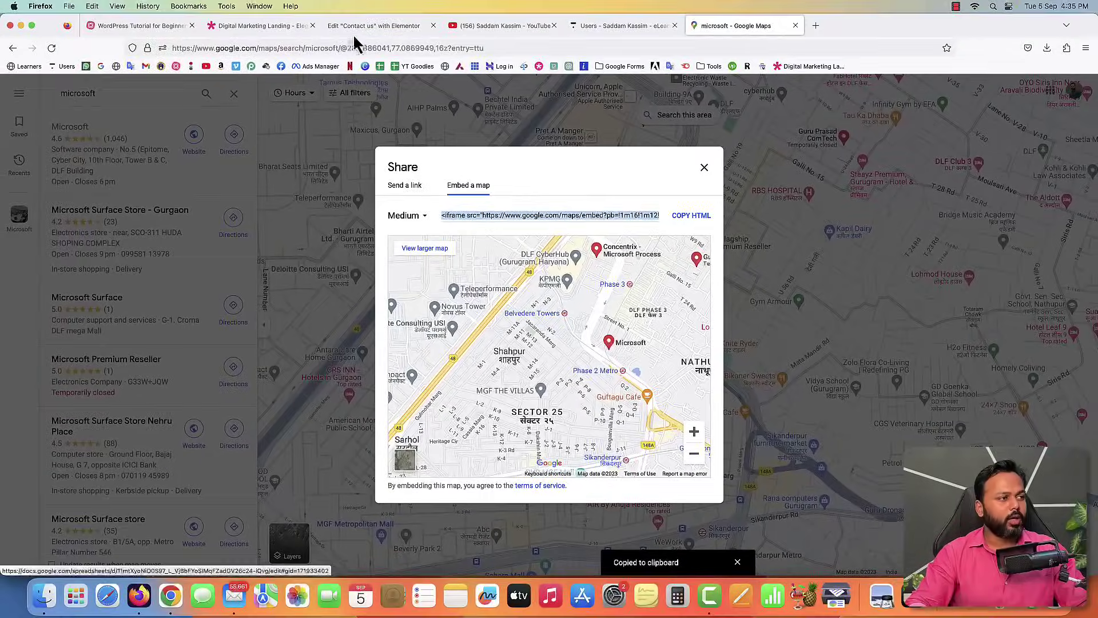
click(360, 26)
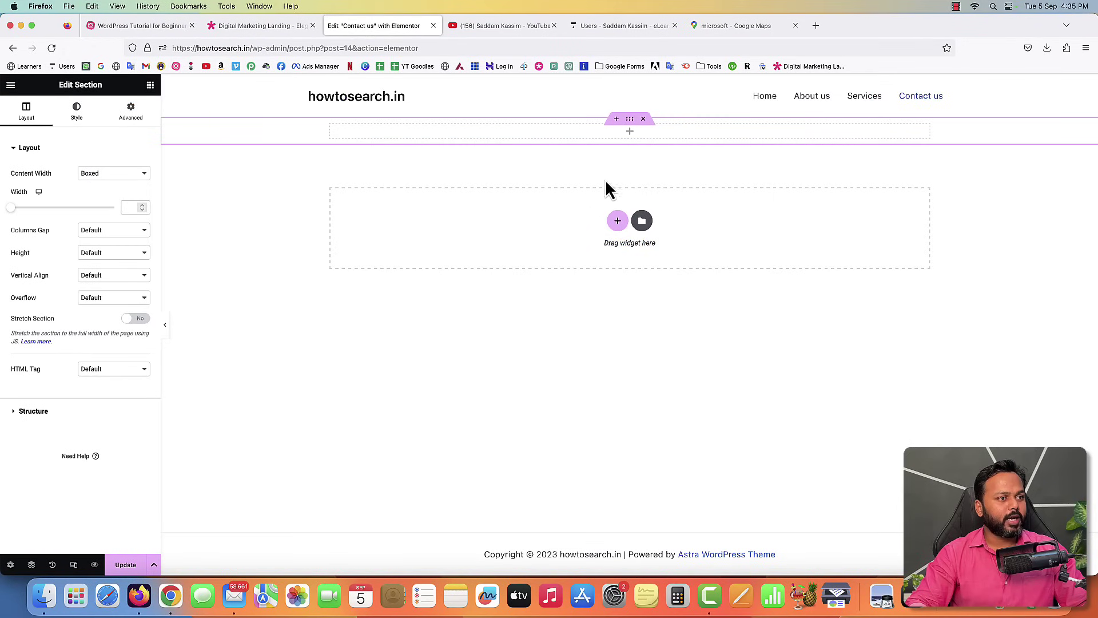
- Add an HTML widget to the top section and paste the Microsoft map embed code
click(636, 142)
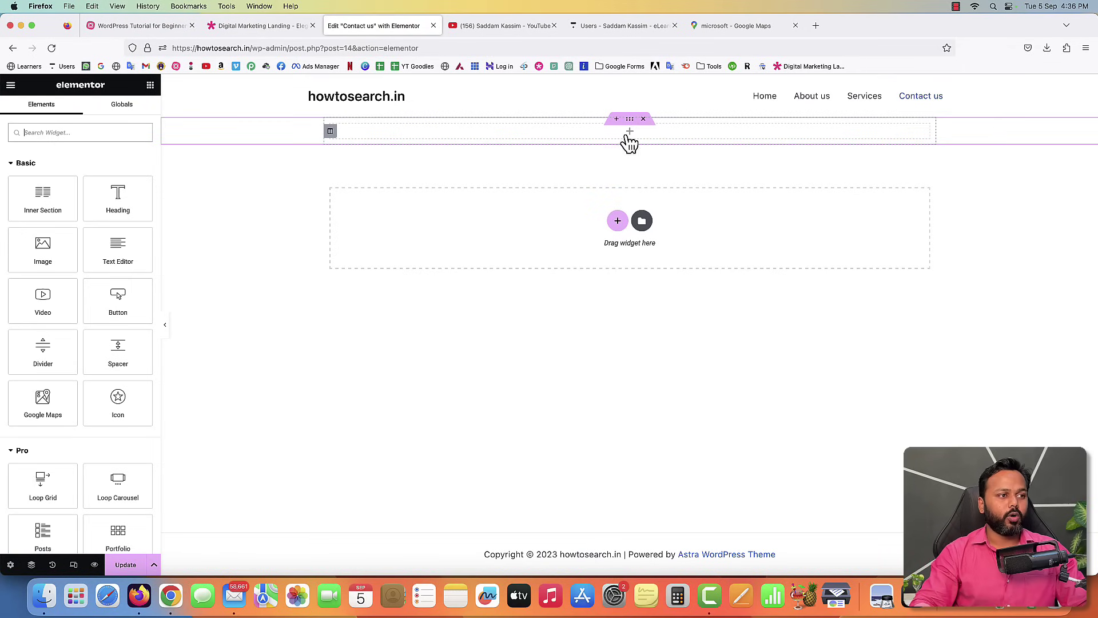
click(122, 133)
text(html)
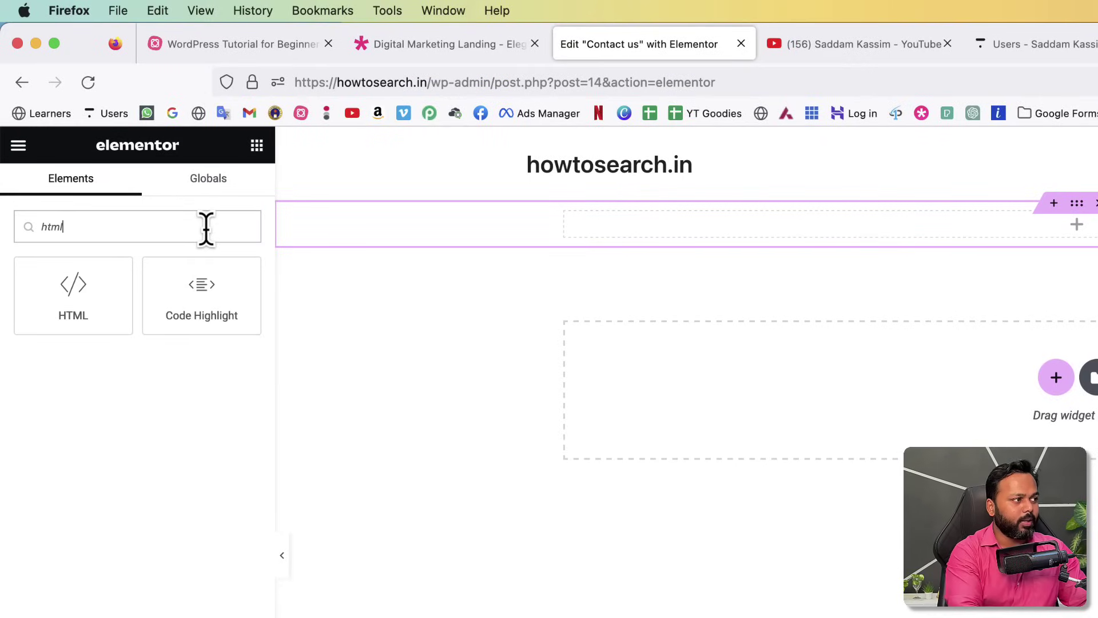
drag(49, 294, 703, 231)
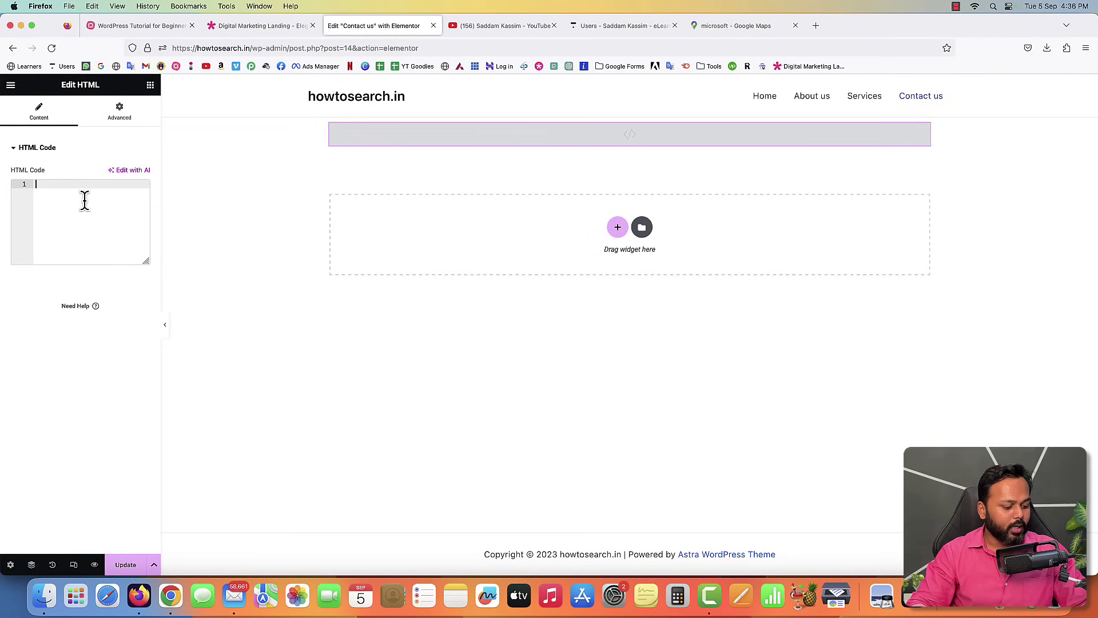
key(super+v)
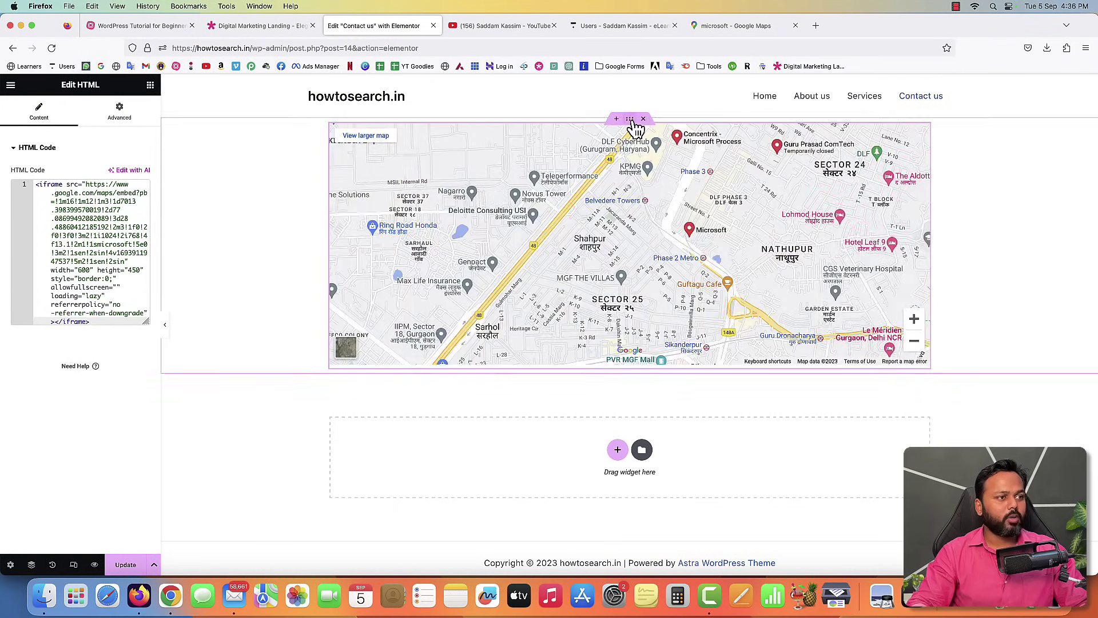
- Set the map section's Content Width to Full Width and update the page
click(631, 120)
click(113, 173)
click(109, 180)
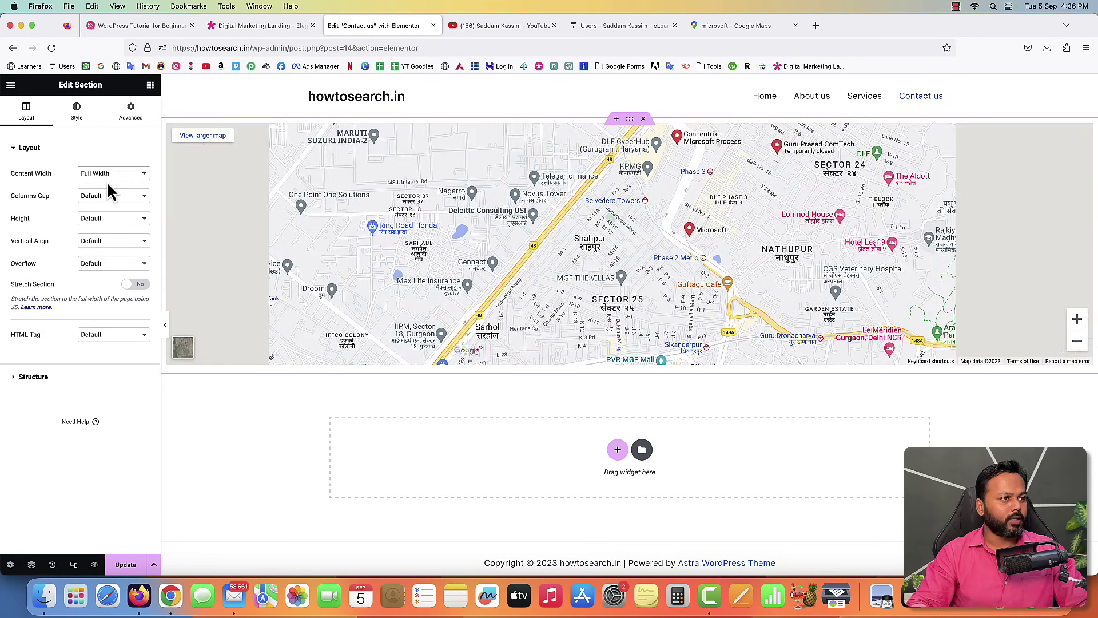
click(128, 565)
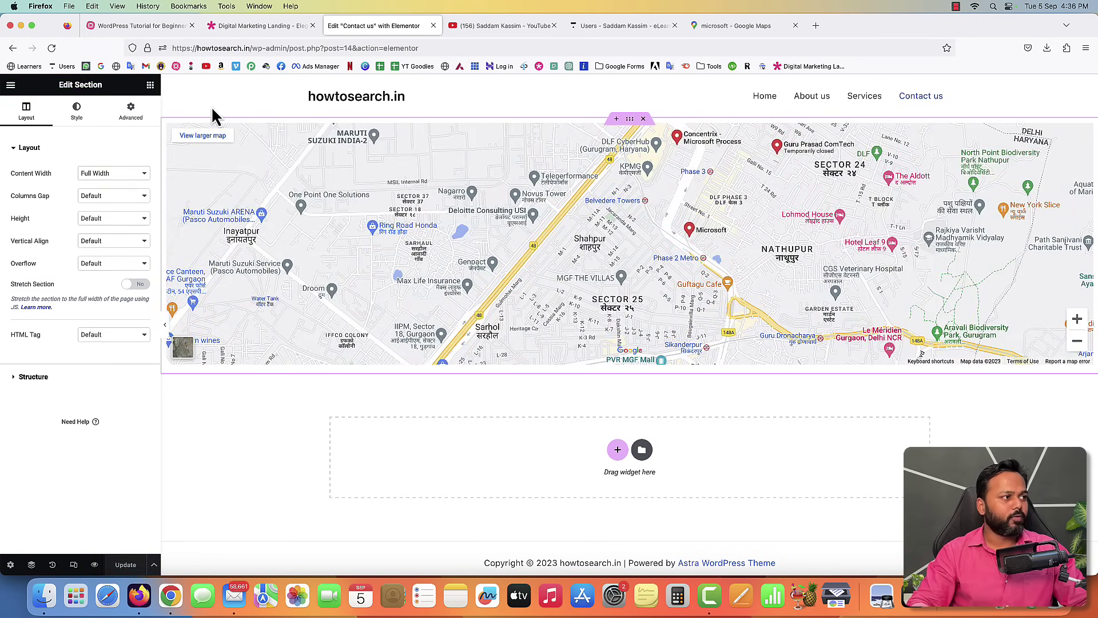
right_click(11, 86)
- Open the live Contact us page in a new tab using View Page
click(11, 87)
right_click(67, 252)
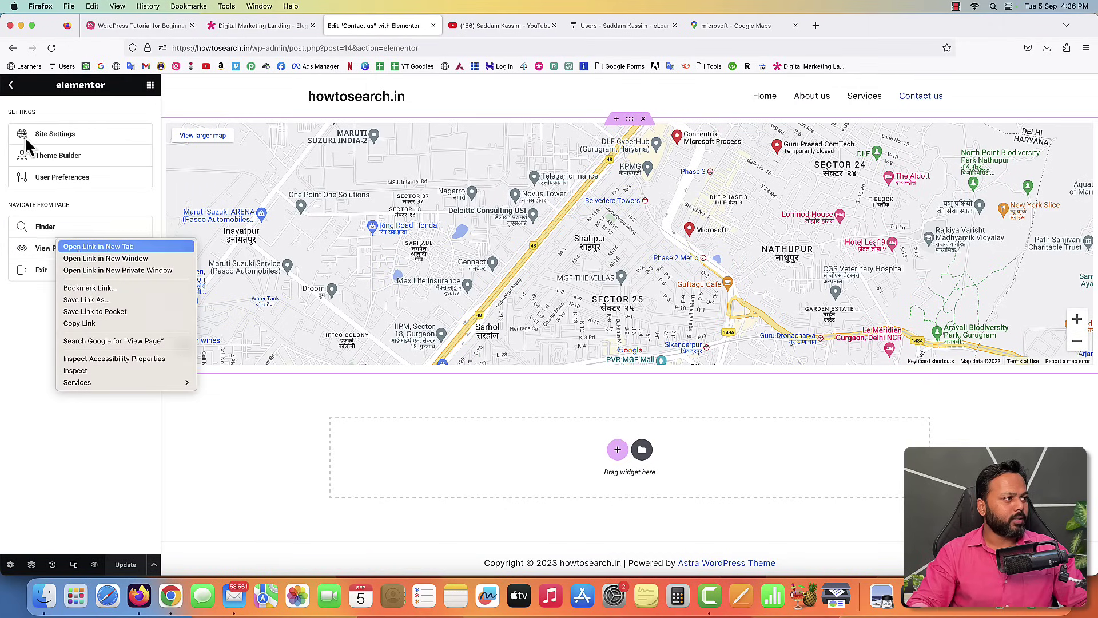
key(Return)
click(11, 85)
click(532, 26)
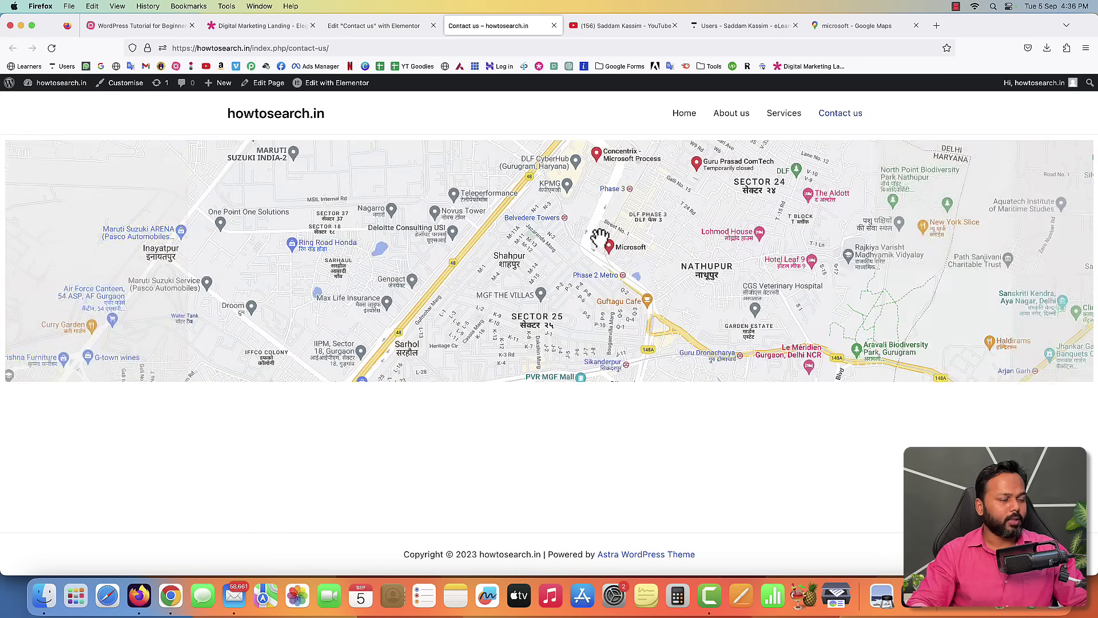
- Test the embedded map by panning it and zooming out and back in
mouse_move(931, 302)
mouse_down()
mouse_move(817, 258)
mouse_move(714, 302)
mouse_move(943, 288)
mouse_move(1006, 234)
mouse_up()
mouse_move(621, 227)
mouse_down()
mouse_move(449, 216)
mouse_move(627, 212)
mouse_move(552, 240)
mouse_move(476, 232)
mouse_up()
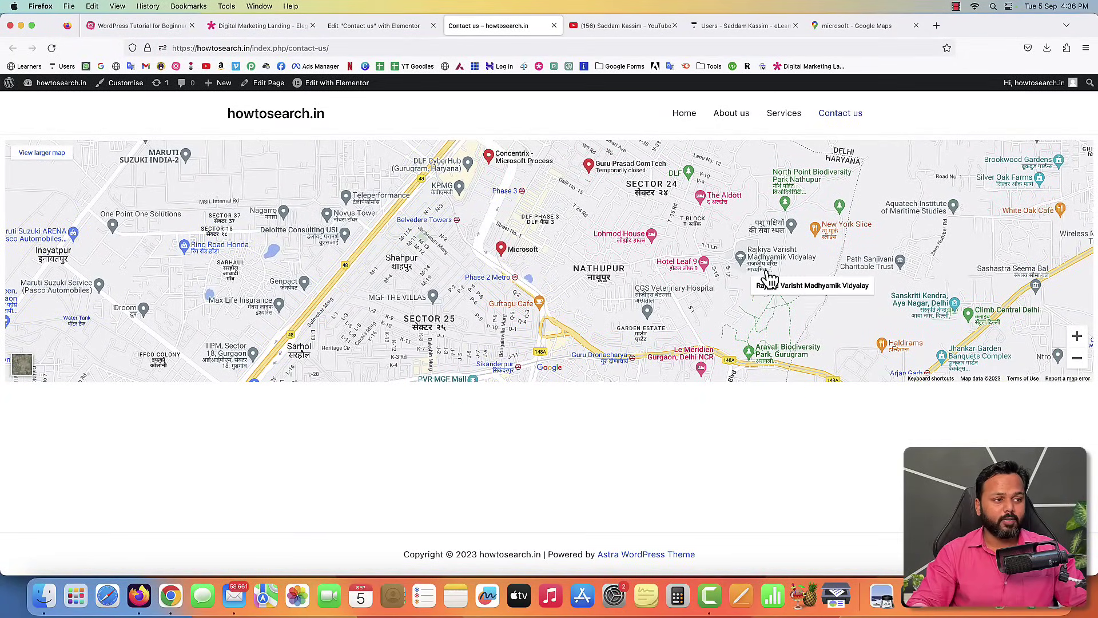
click(1076, 359)
click(1077, 336)
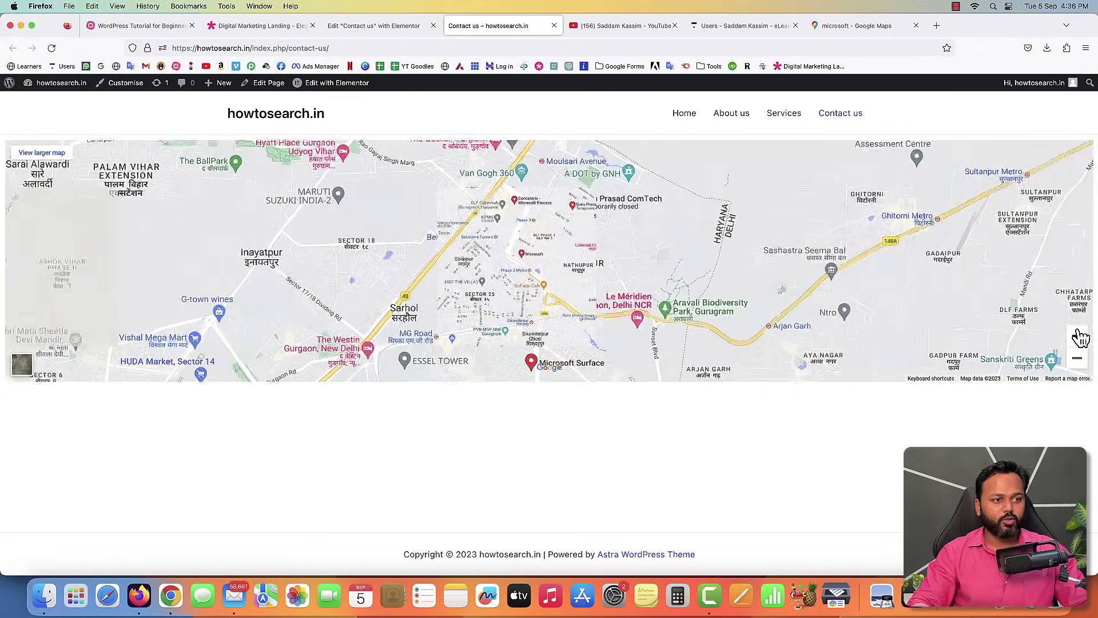
click(1078, 336)
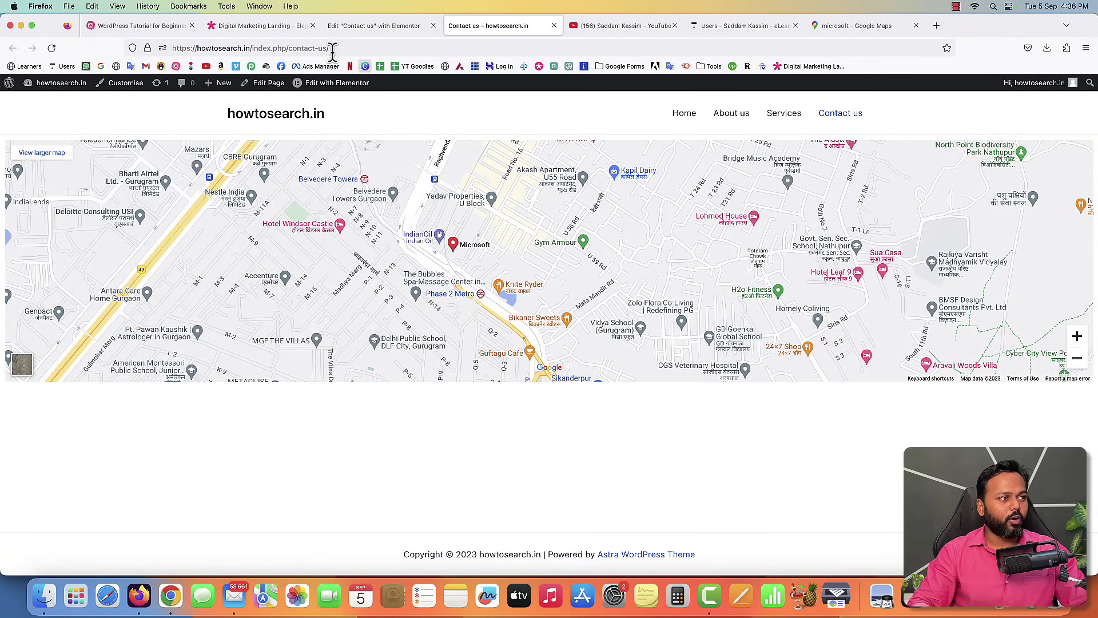
- Add a two-column section below the map with a 'Write to us' heading on the left
click(345, 26)
click(616, 449)
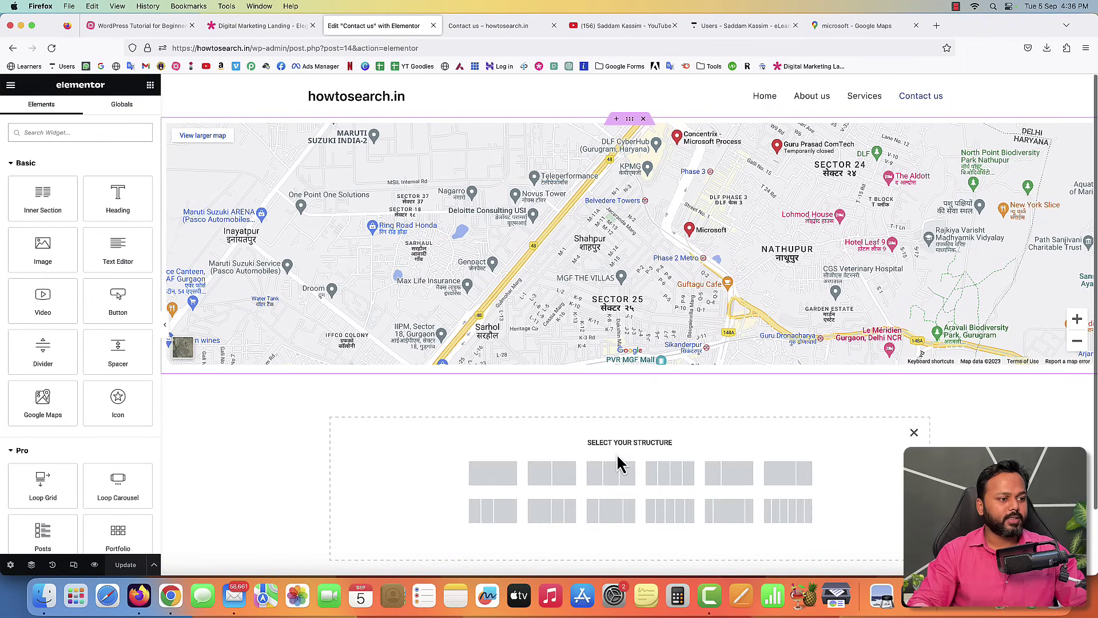
click(552, 474)
click(478, 352)
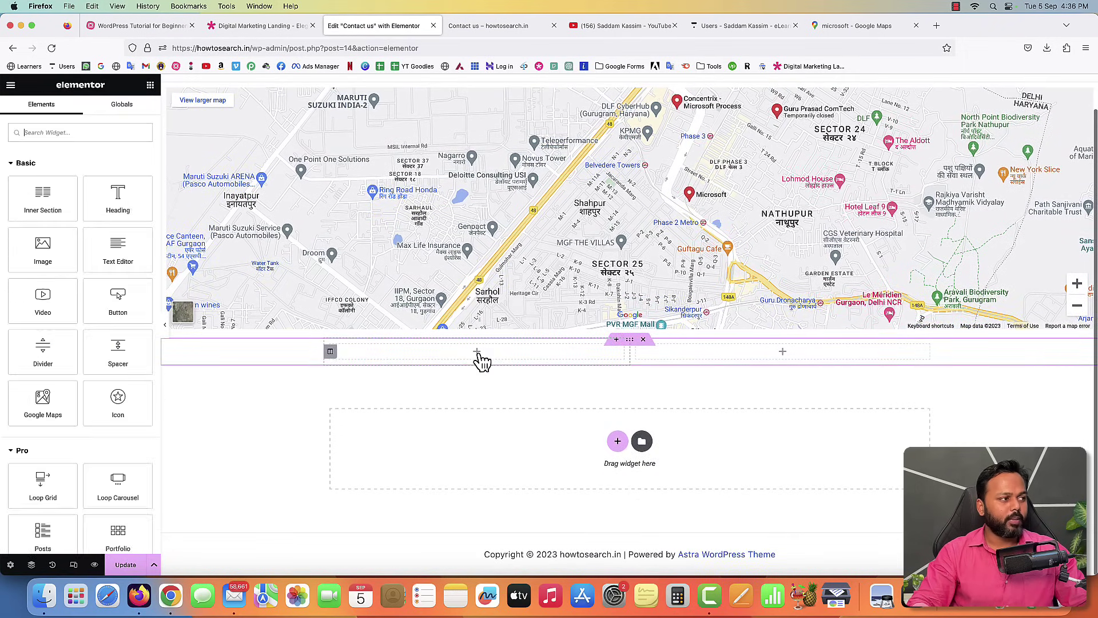
drag(117, 197, 426, 358)
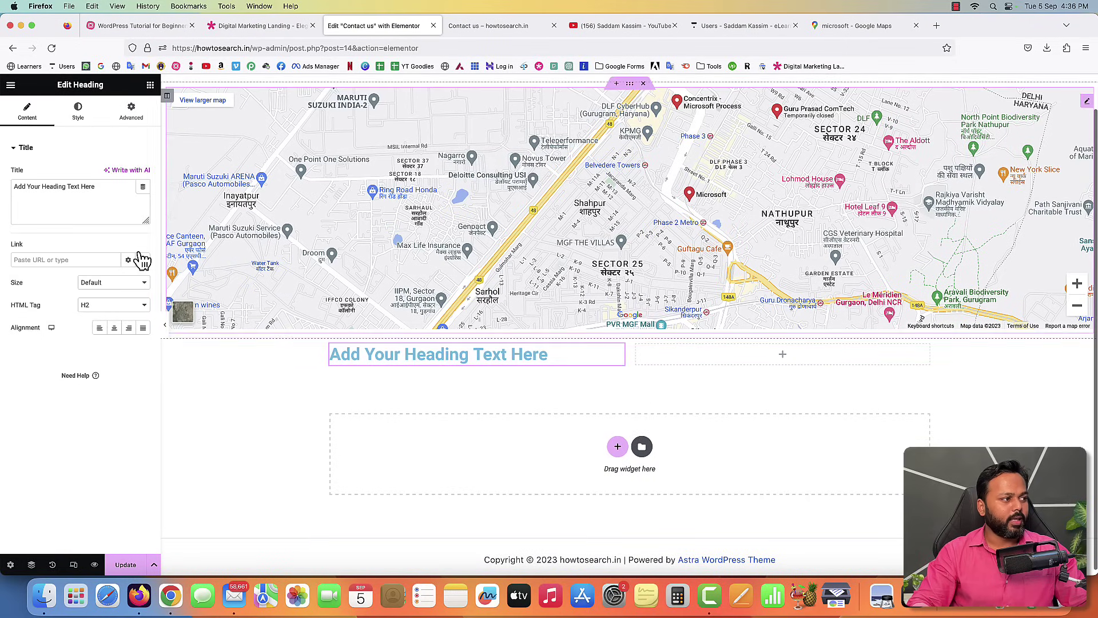
triple_click(78, 187)
text(W)
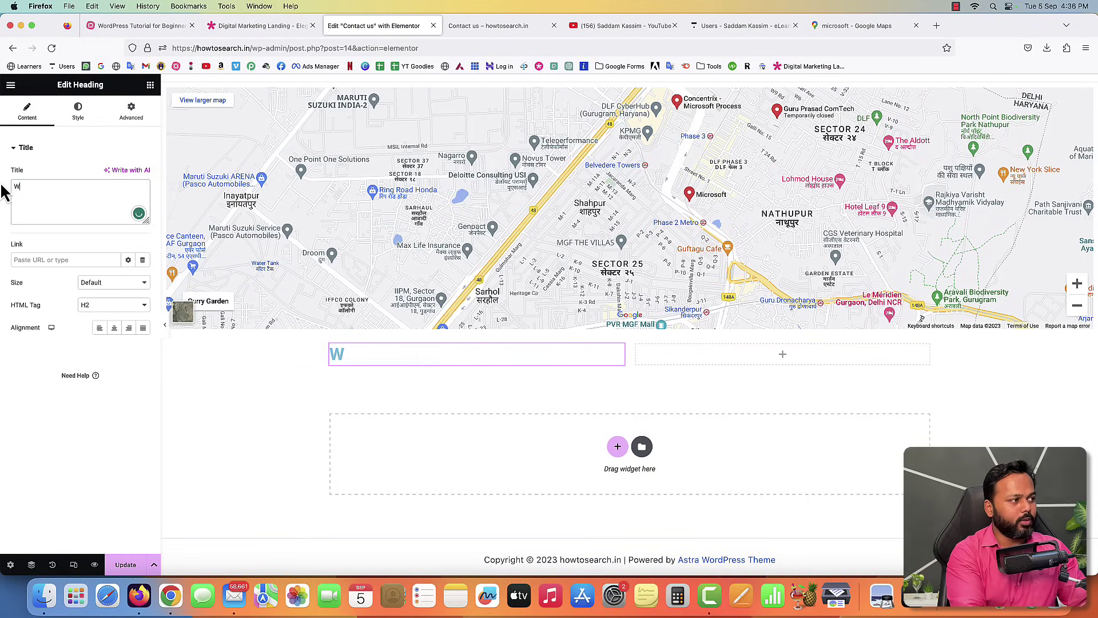
text(rite to us)
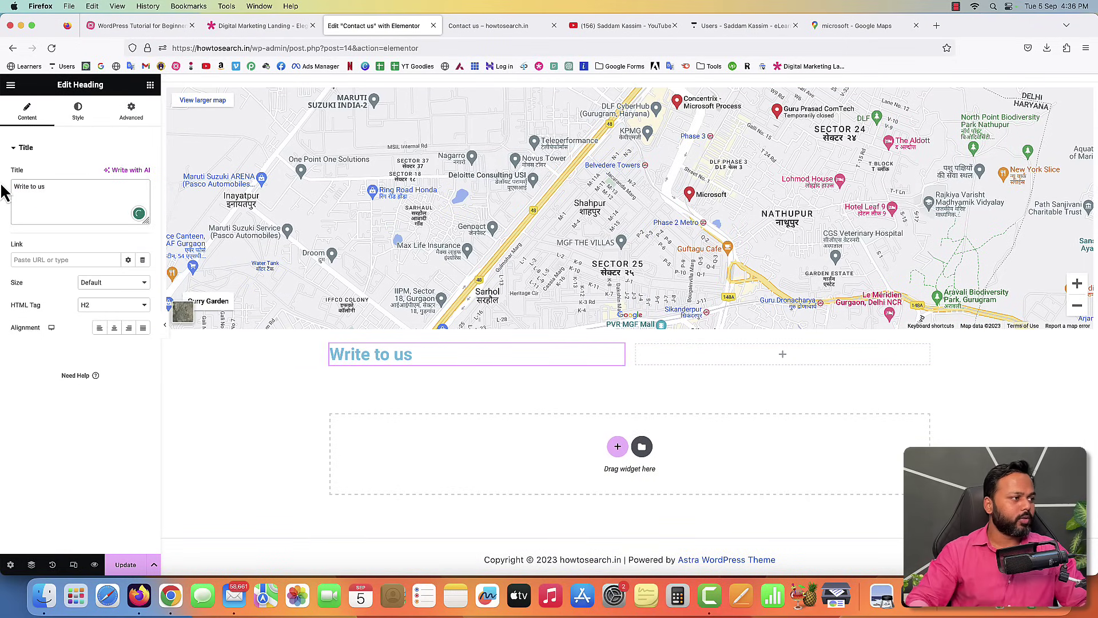
- Style the heading black with a larger font size and 500 (Medium) weight
click(79, 111)
click(143, 174)
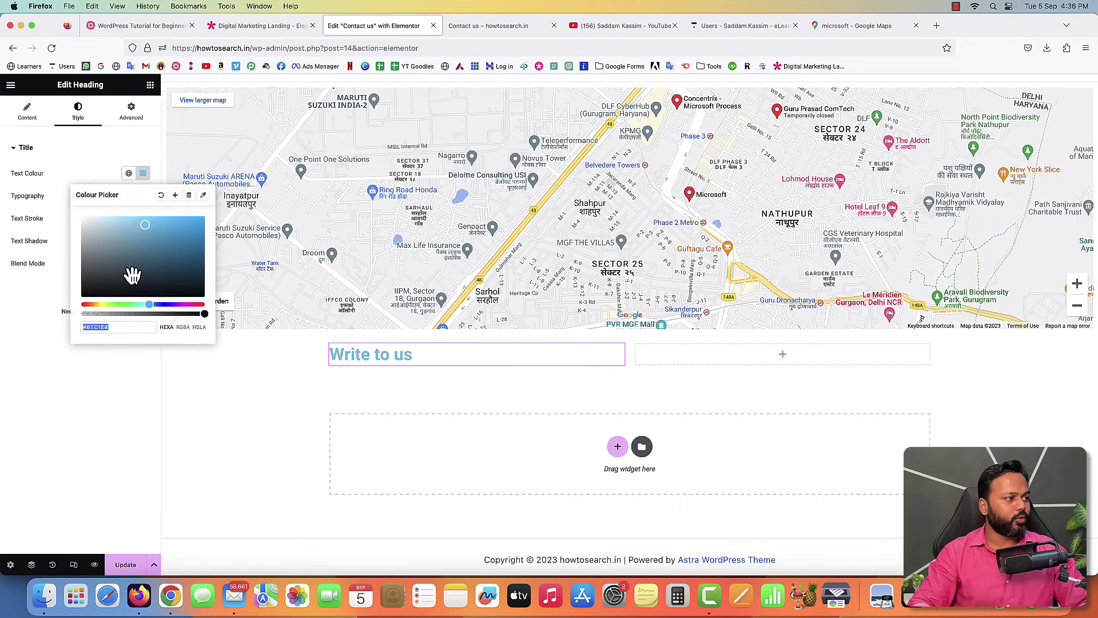
drag(132, 269, 66, 306)
click(46, 289)
click(143, 197)
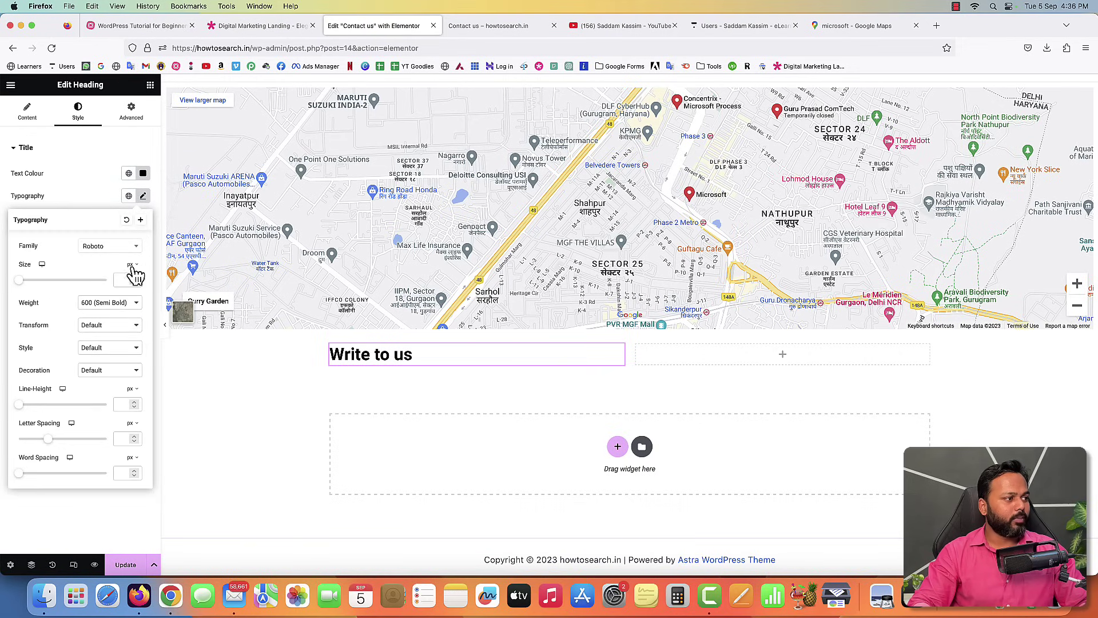
click(134, 278)
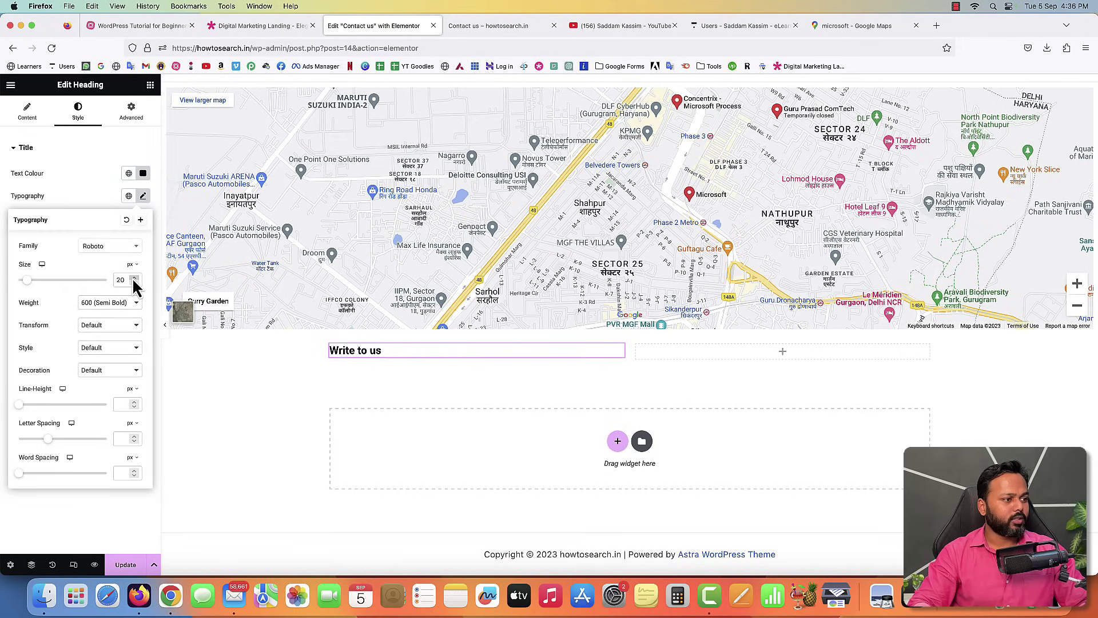
click(123, 303)
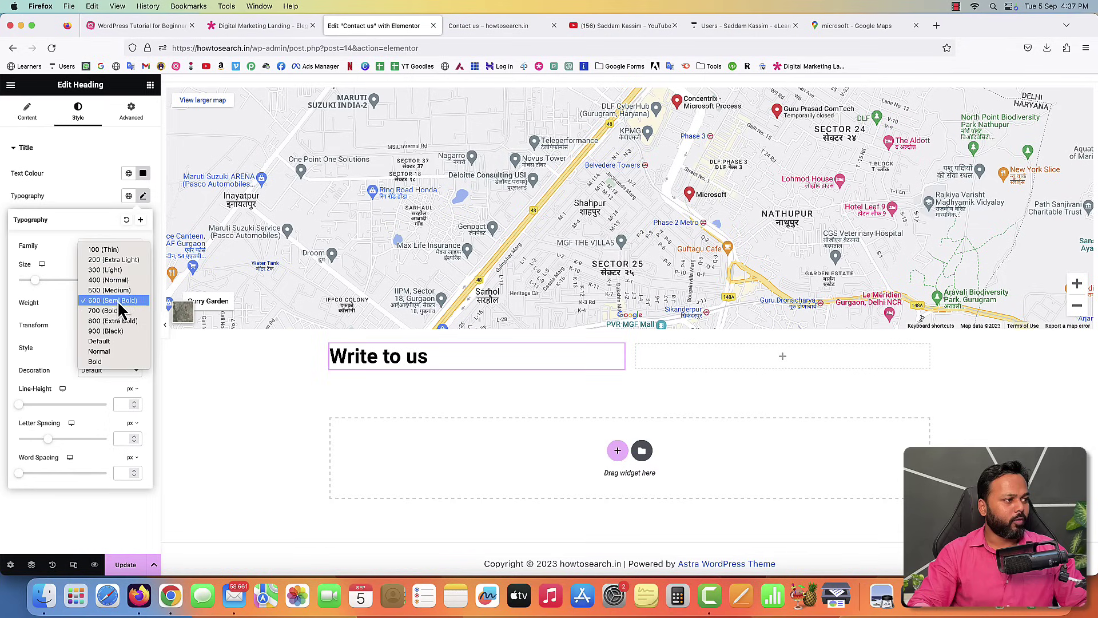
click(109, 295)
click(80, 205)
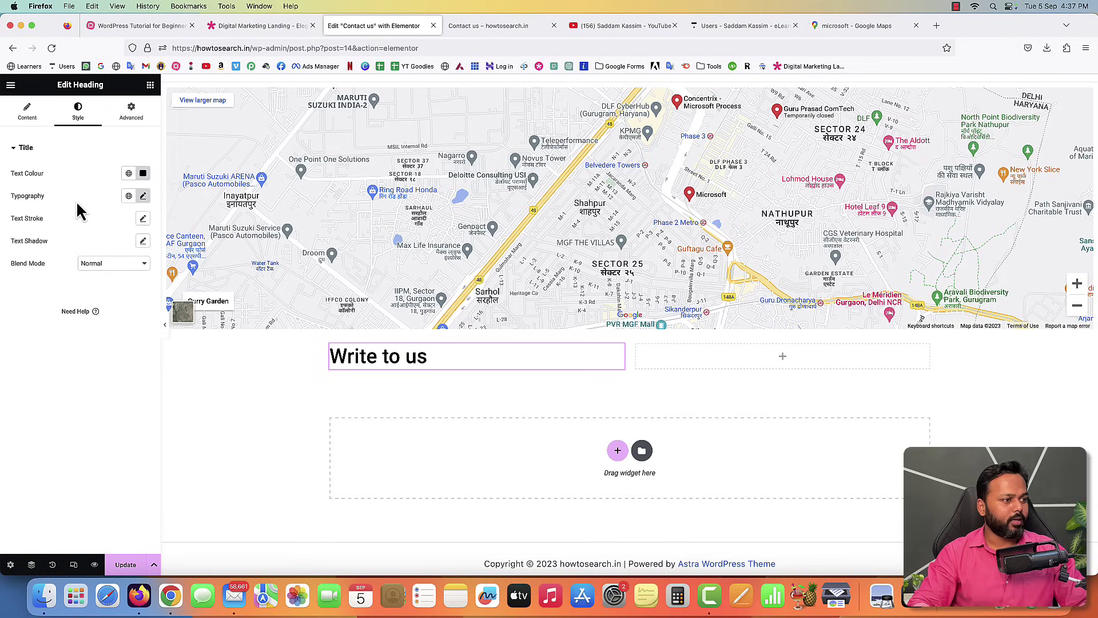
click(150, 85)
- Place a Form widget below the heading and add a new Number-type field
text(form)
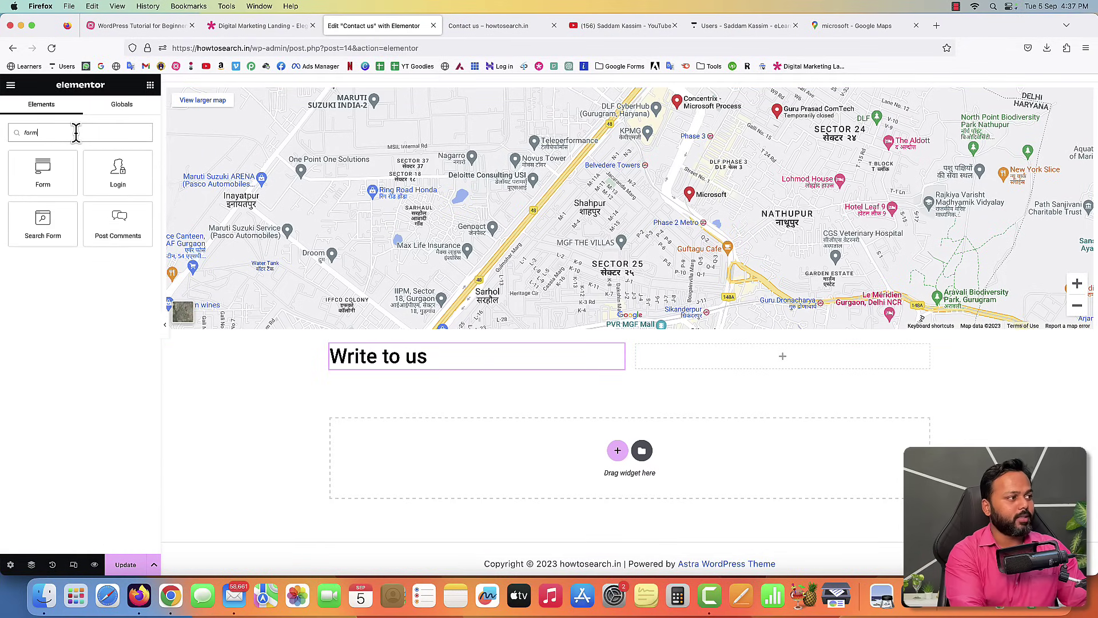
drag(67, 167, 368, 357)
scroll(517, 409, down, 4)
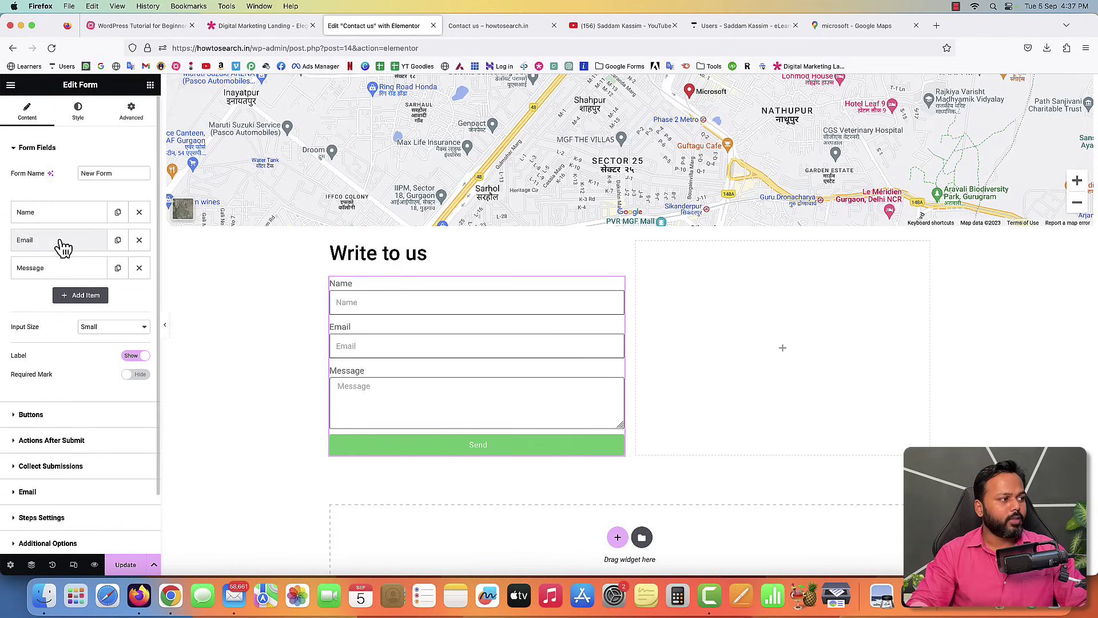
click(85, 297)
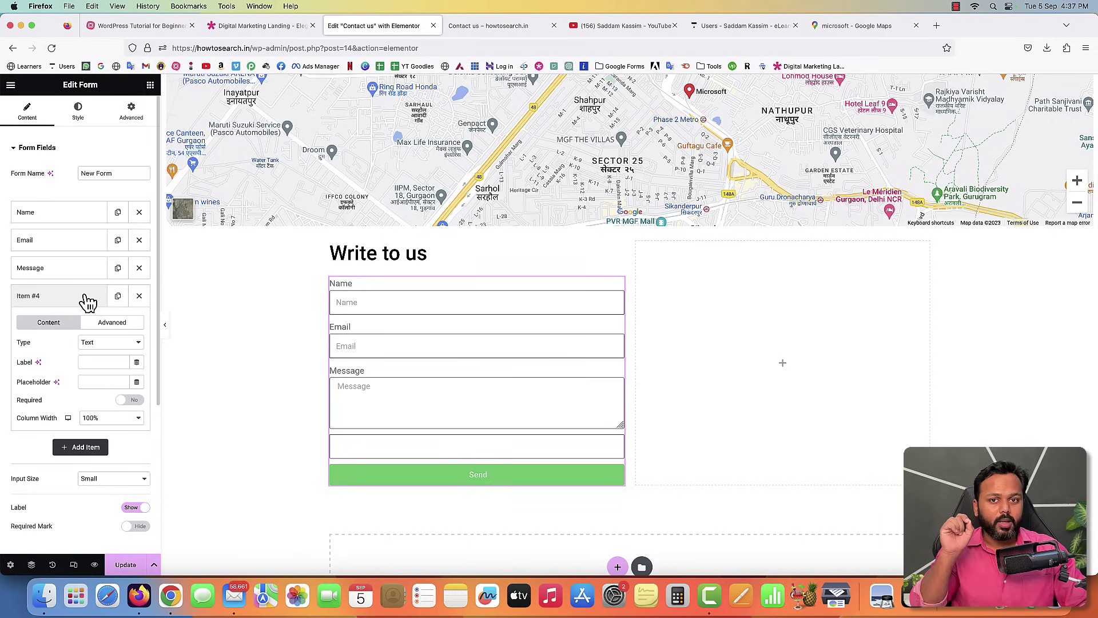
click(92, 342)
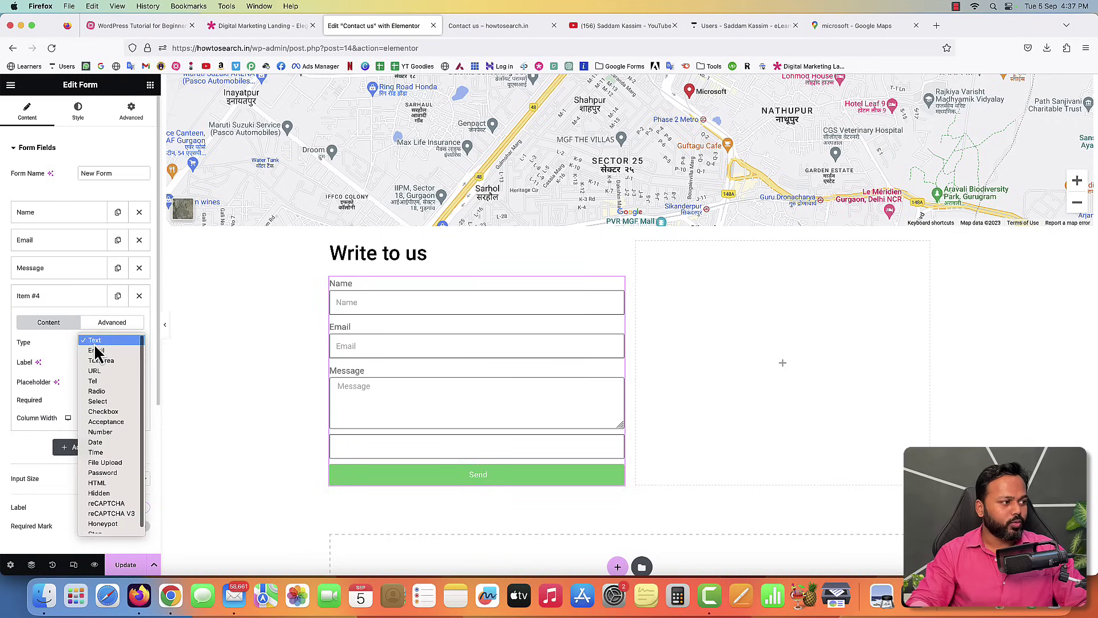
click(104, 432)
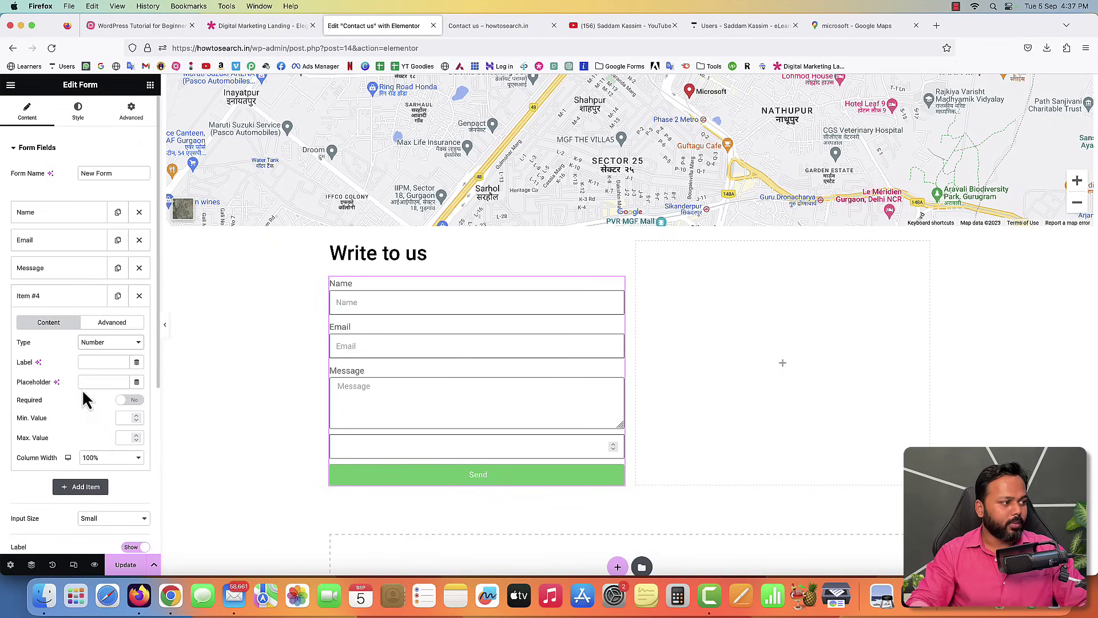
- Label the field 'Phone' with placeholder 'phone number' and move it above Message
click(88, 361)
text(Phone)
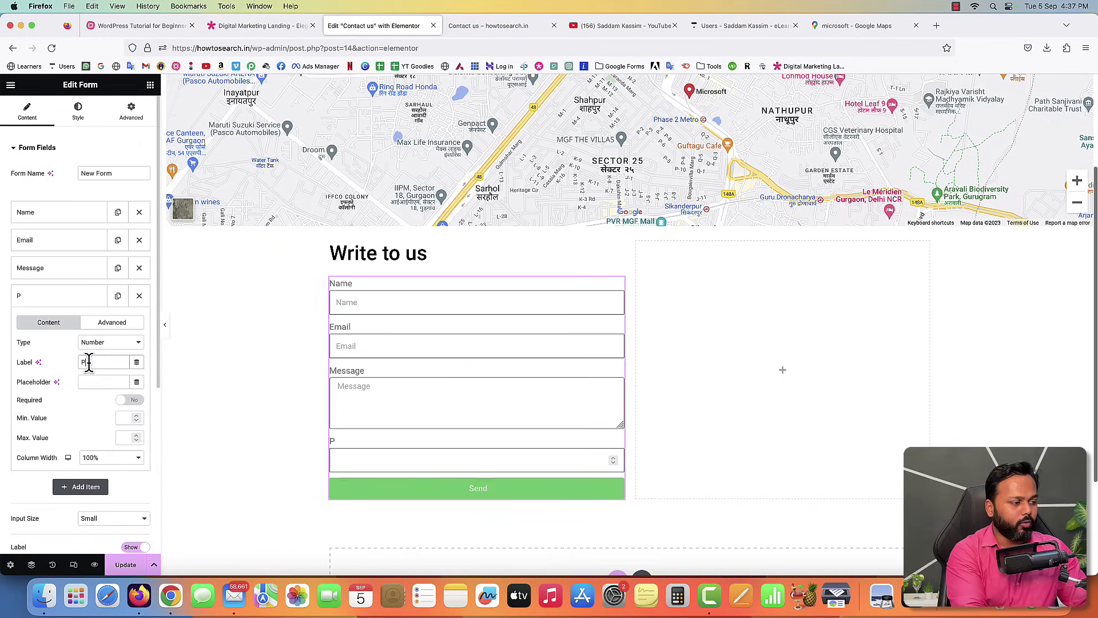
click(90, 382)
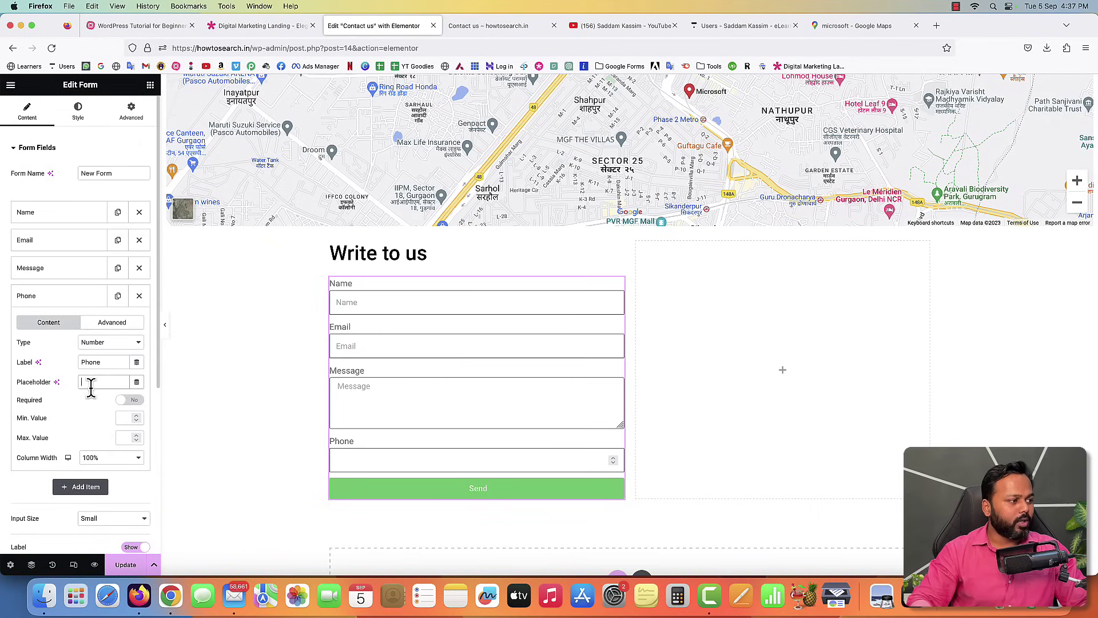
text(phone number)
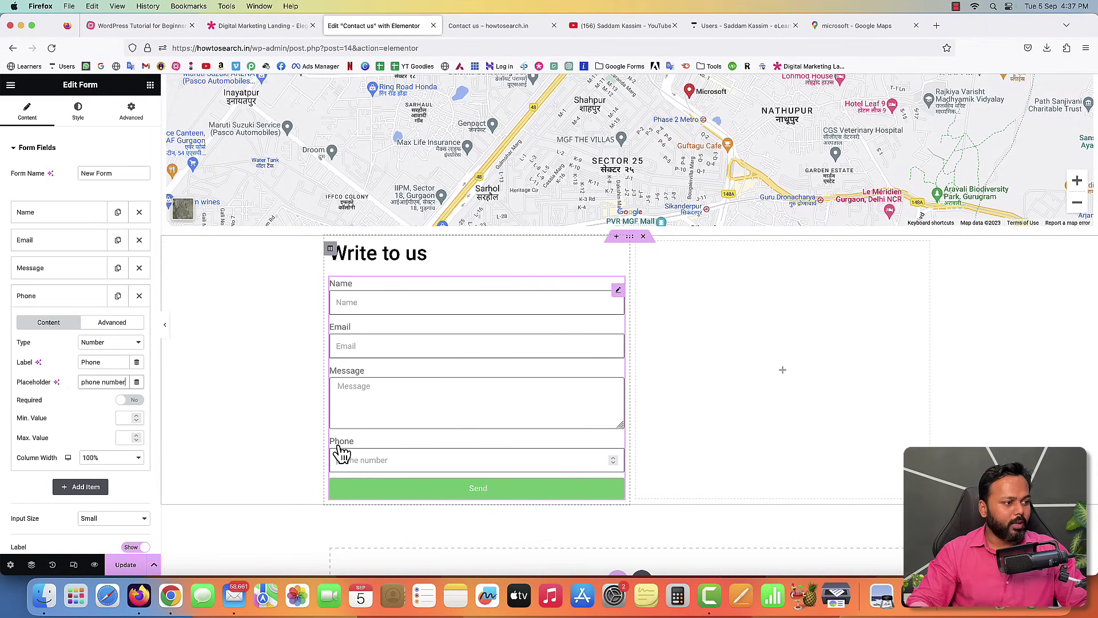
click(54, 296)
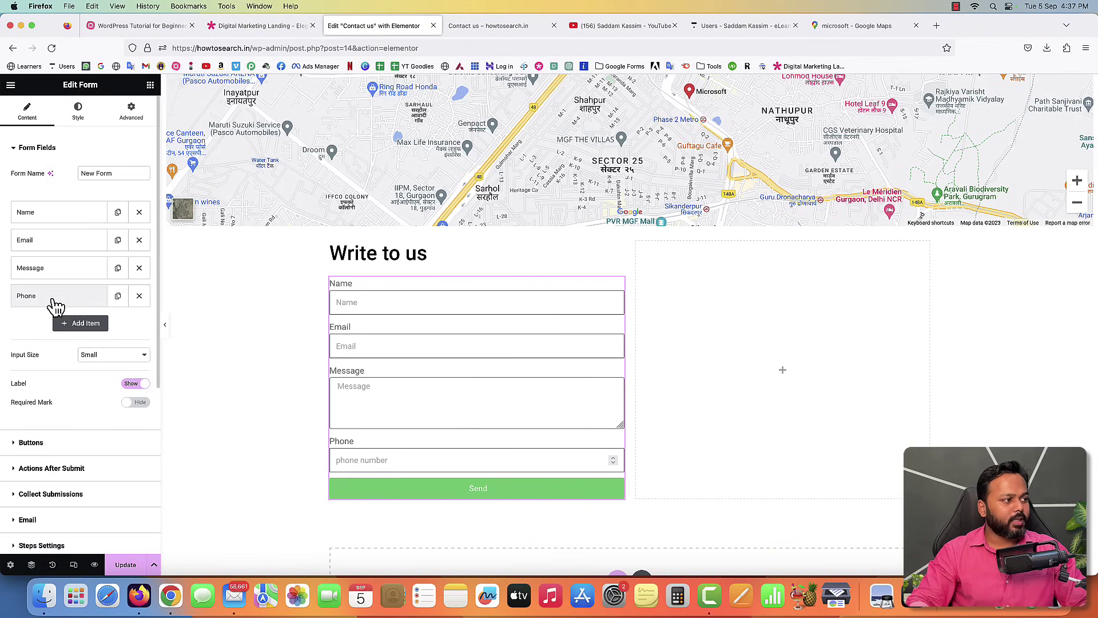
drag(54, 297, 51, 272)
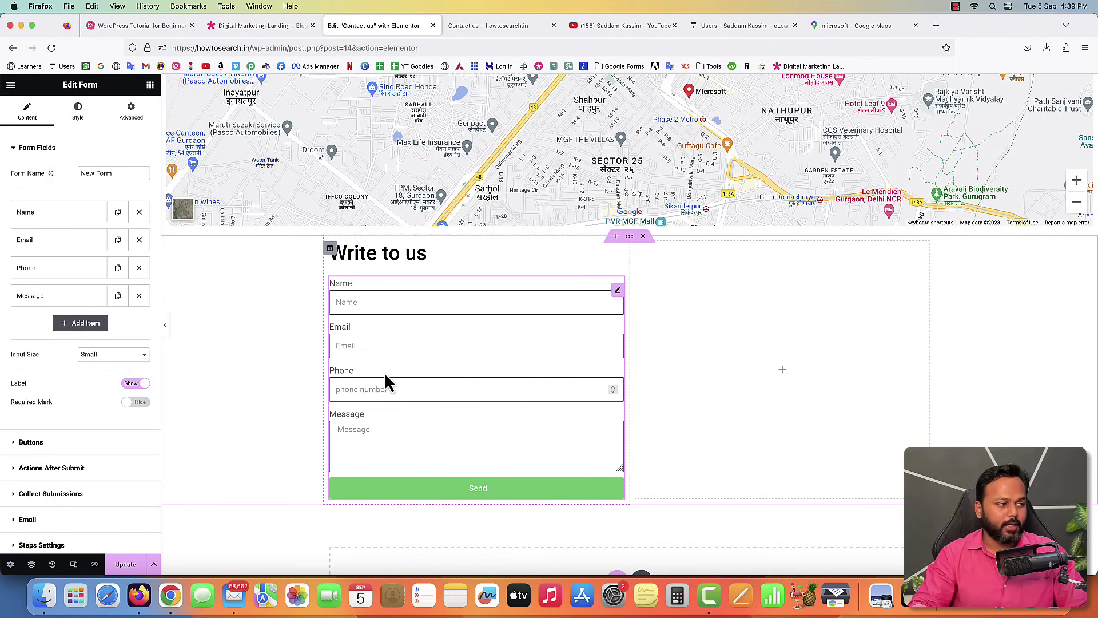
- Review the form's Email notification recipient and update the page
scroll(83, 408, down, 3)
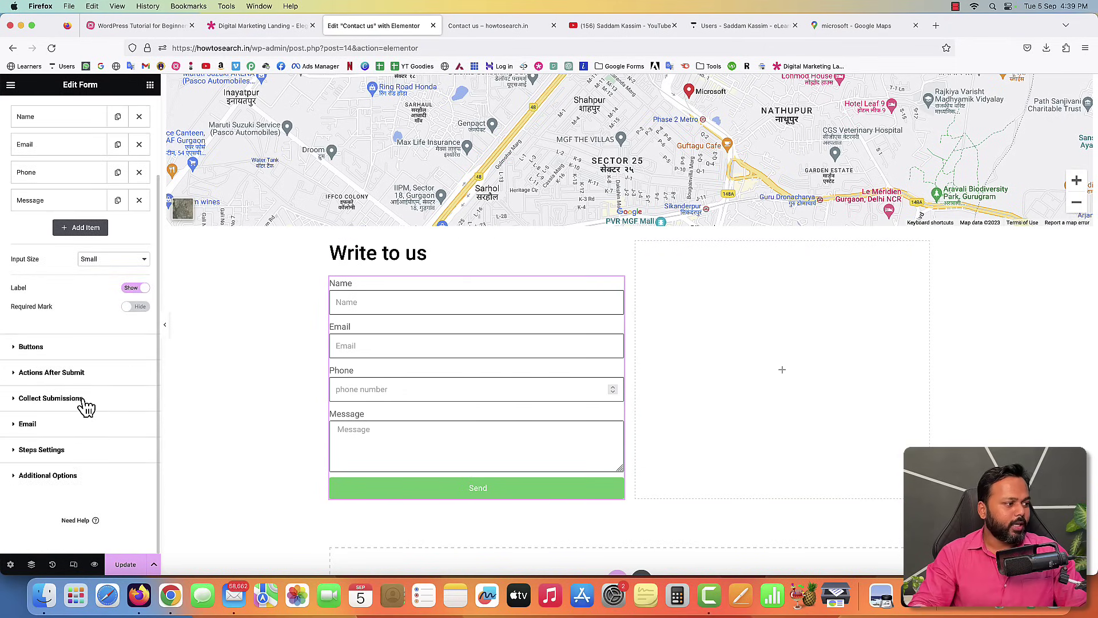
click(23, 425)
drag(113, 288, 14, 288)
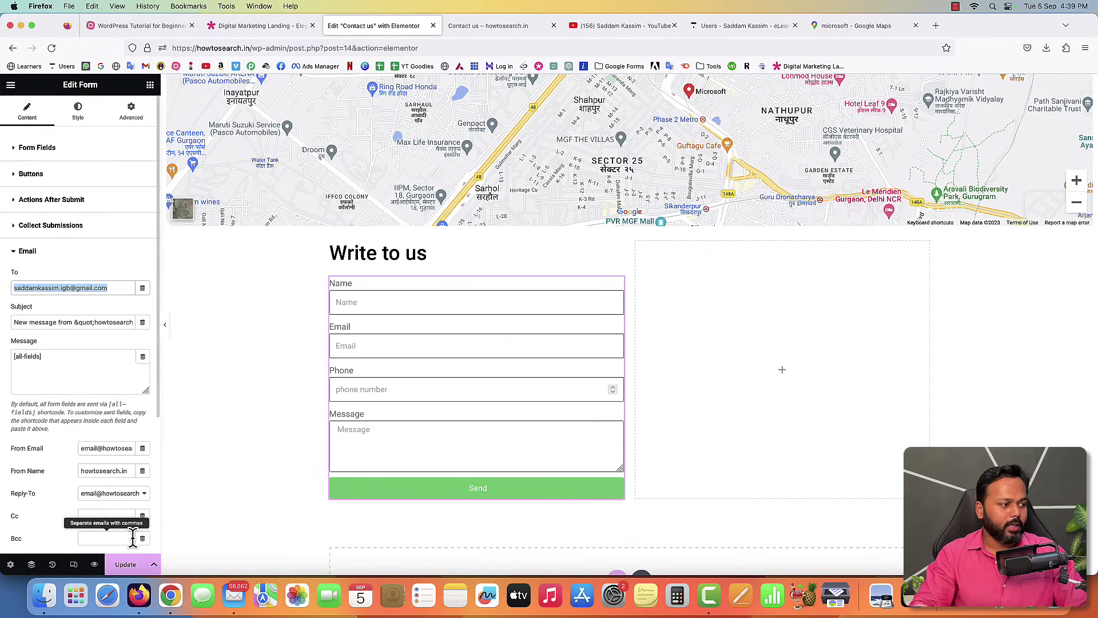
click(126, 564)
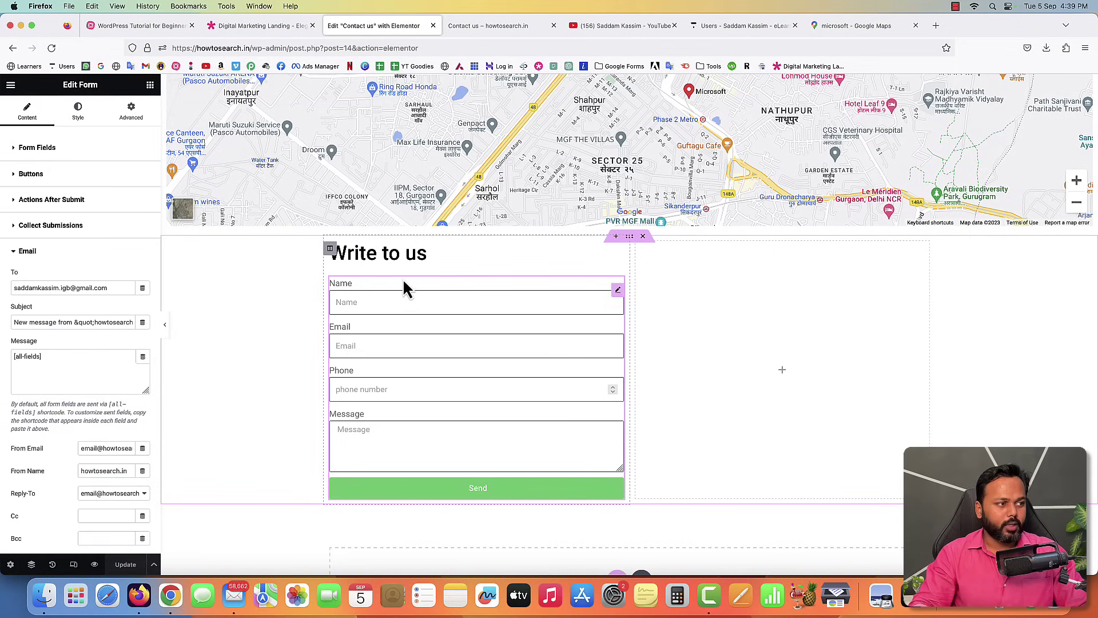
- Duplicate the 'Write to us' heading and drag the copy into the right column
right_click(381, 256)
click(406, 281)
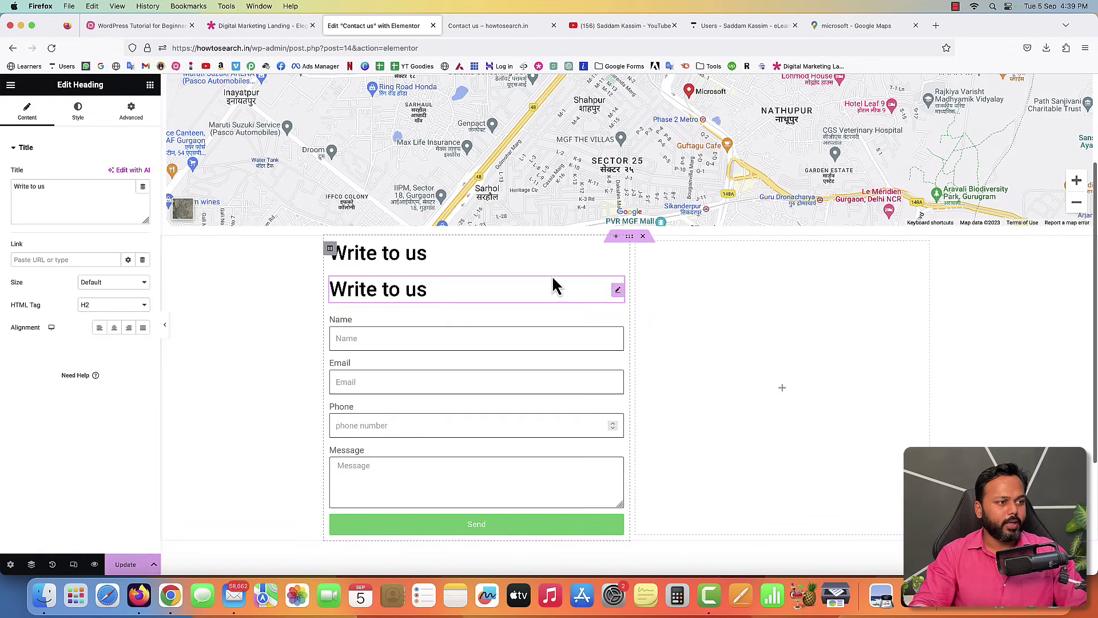
drag(619, 259, 749, 308)
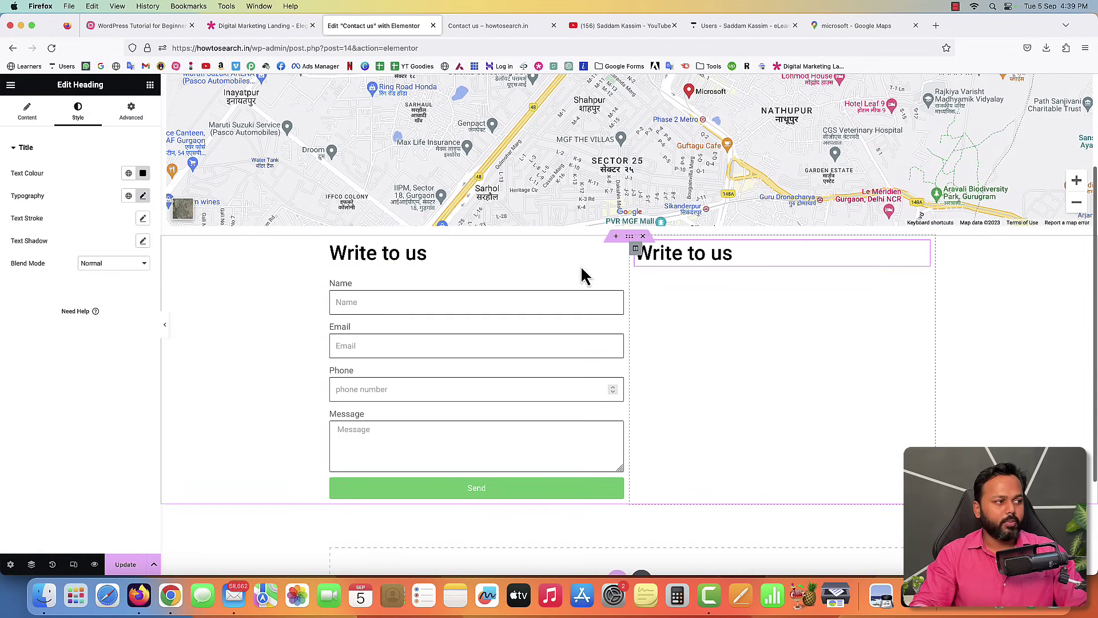
- Retitle the right-column heading to 'Locate us'
click(27, 111)
drag(101, 186, 2, 186)
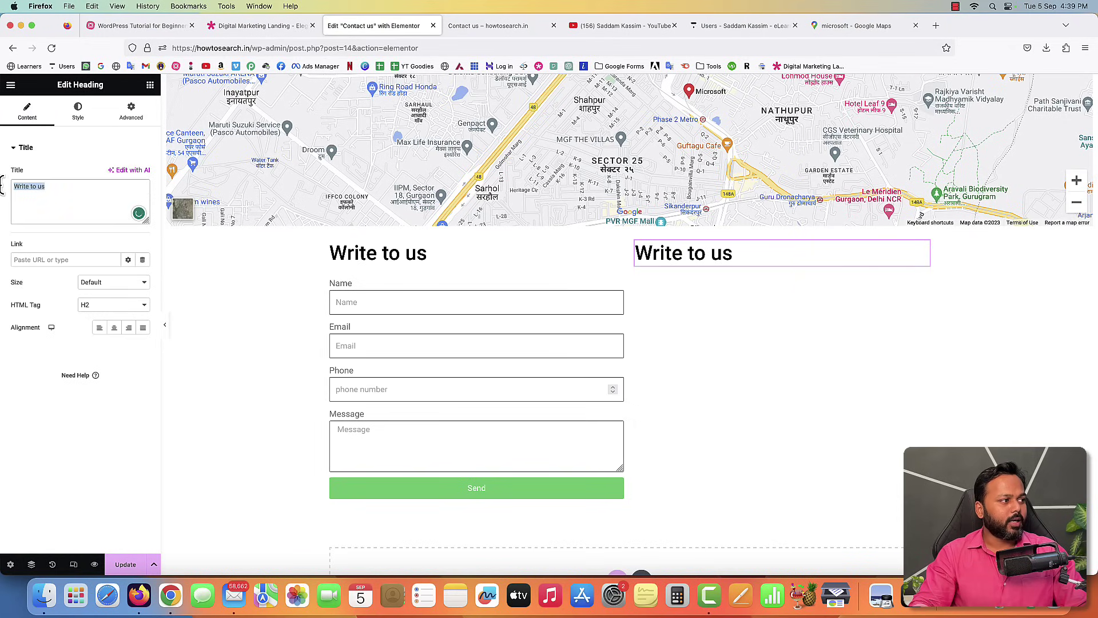
text(Locate)
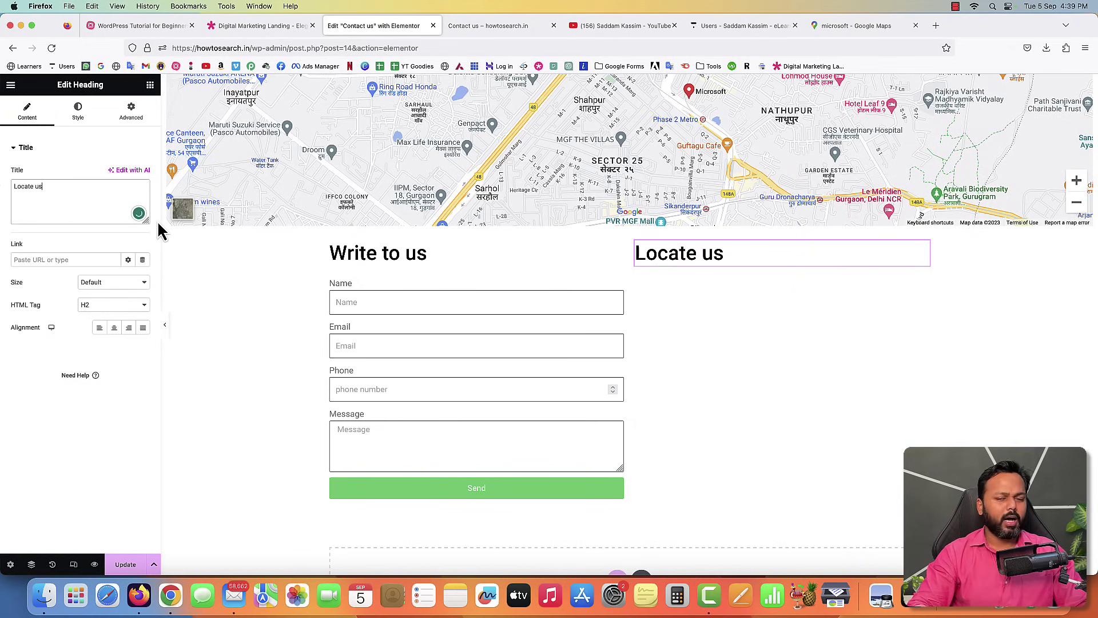
- Search widgets for 'icon' and place an Icon List under the Locate us heading
click(149, 86)
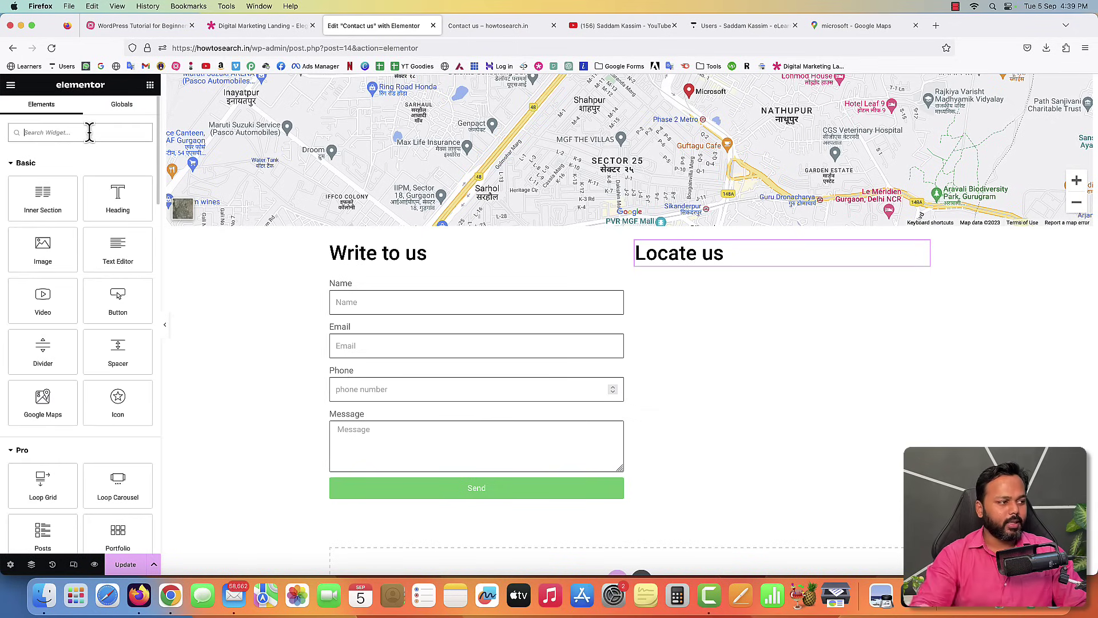
click(90, 132)
text(icon)
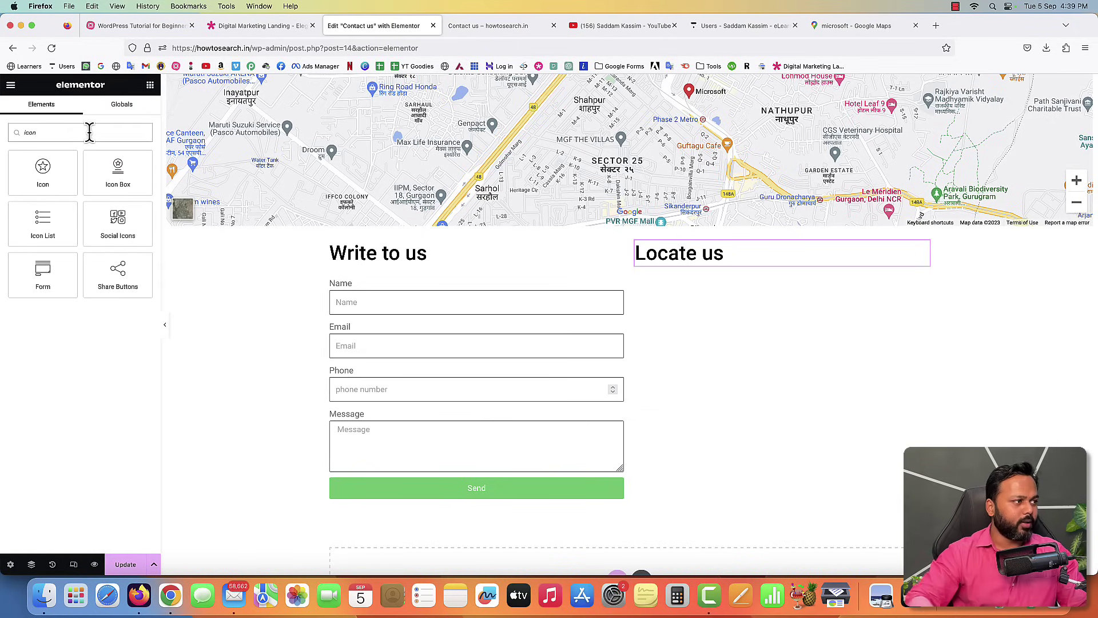
drag(34, 225, 712, 296)
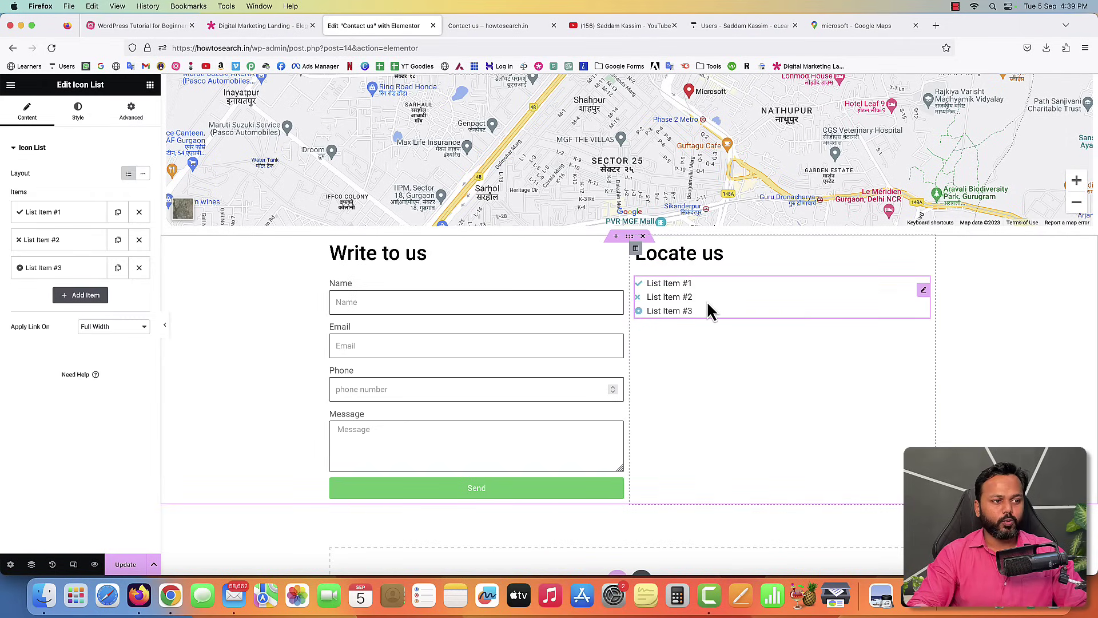
- Delete two icon-list items and replace the remaining item's text with the street address
click(139, 241)
click(139, 241)
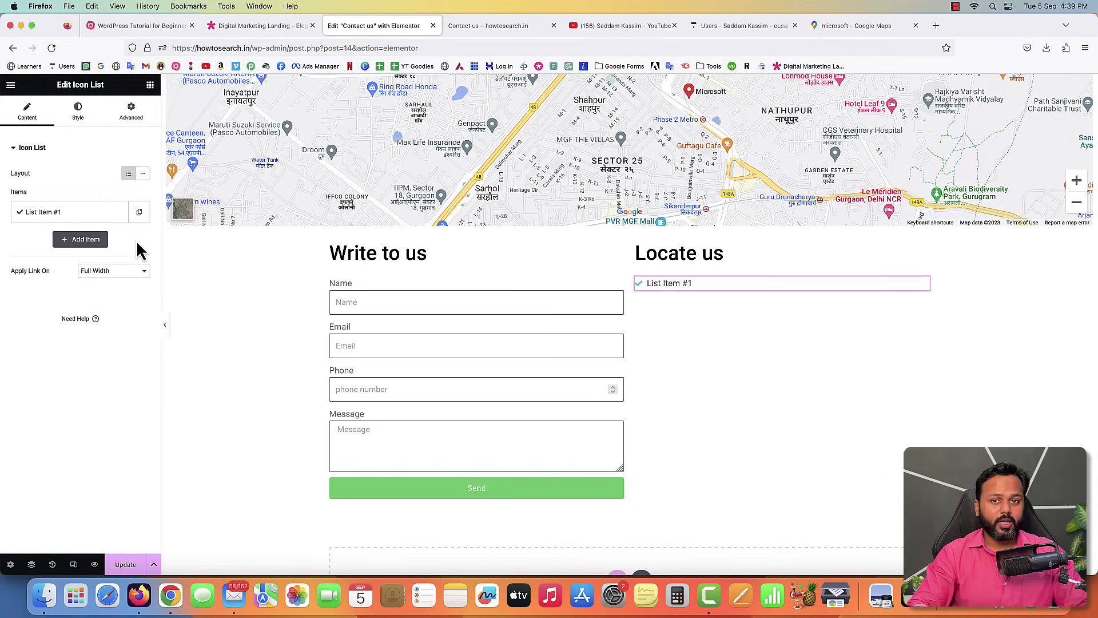
click(72, 215)
drag(78, 252, 20, 245)
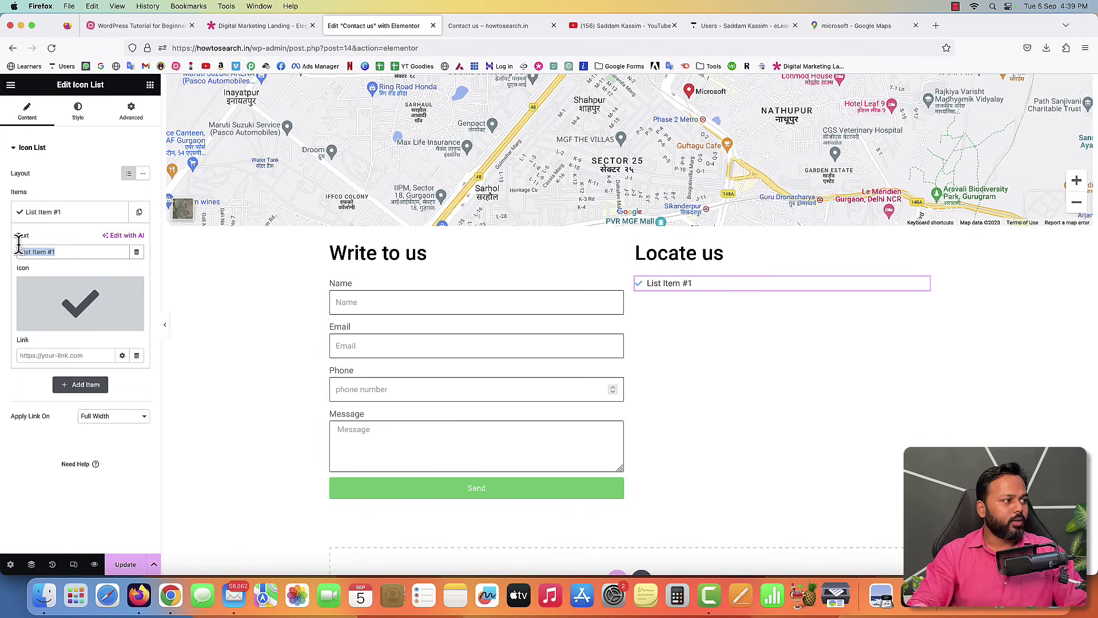
text(L)
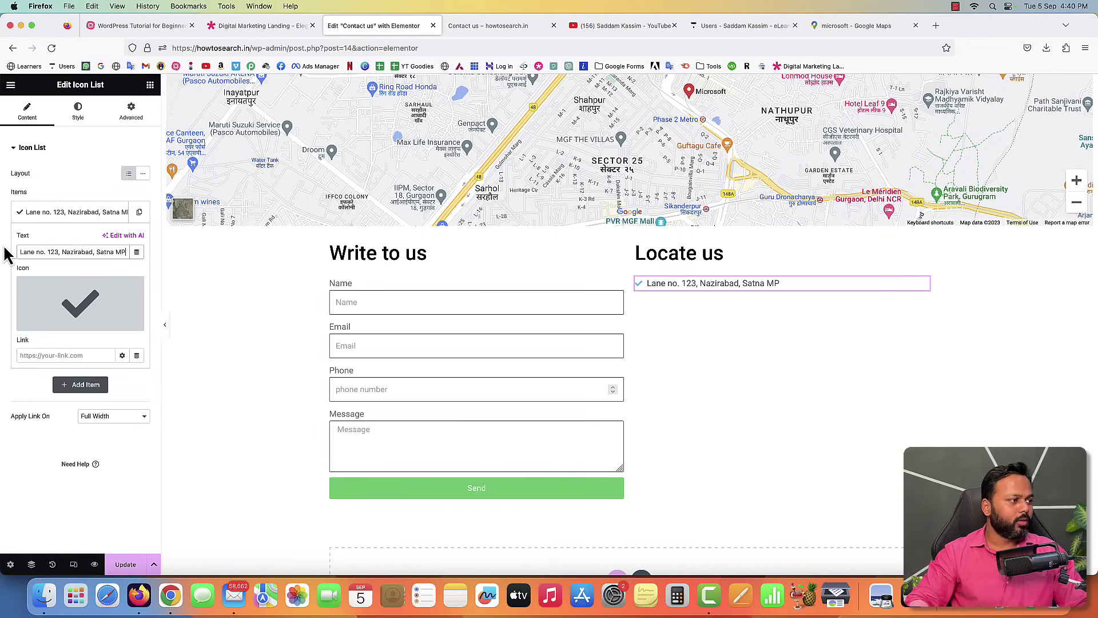
- Give the address item a map-marker icon from the Icon Library
click(45, 324)
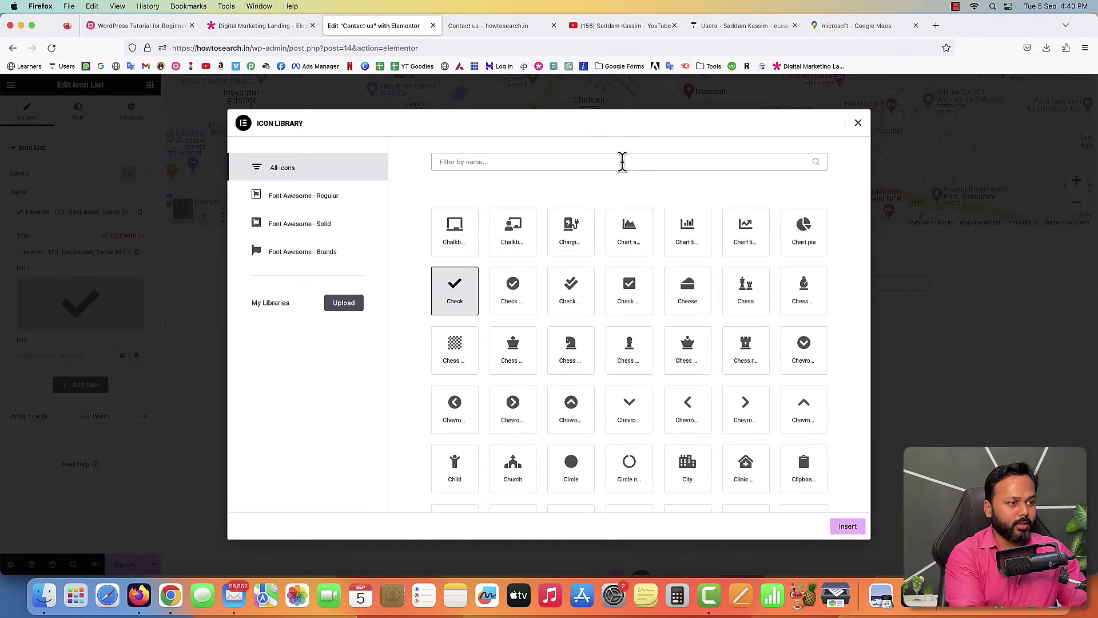
text(map)
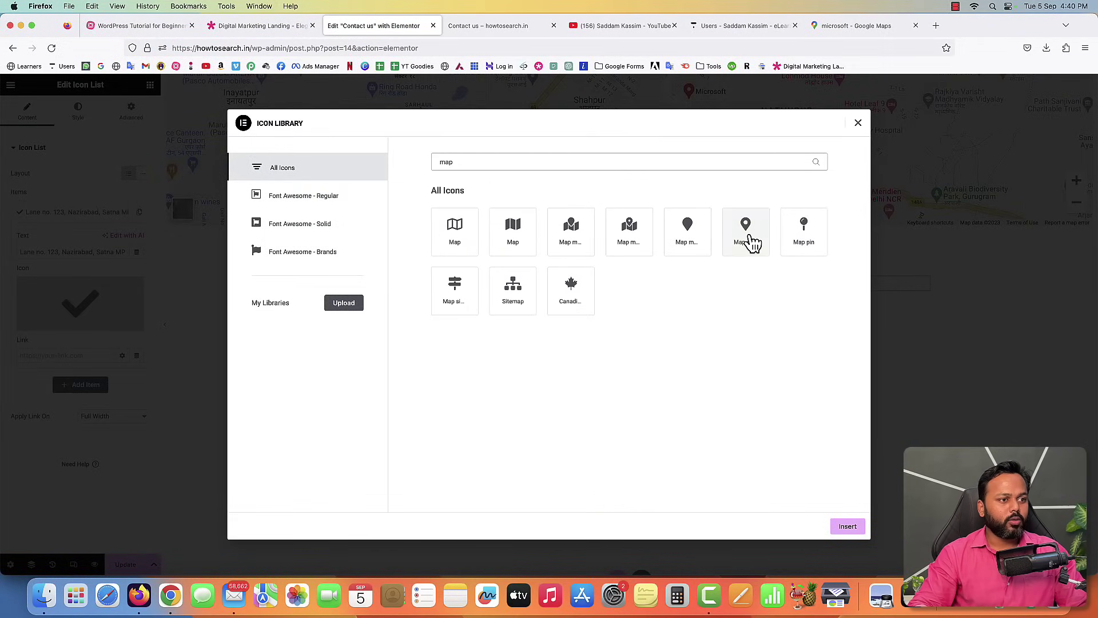
click(748, 239)
click(848, 526)
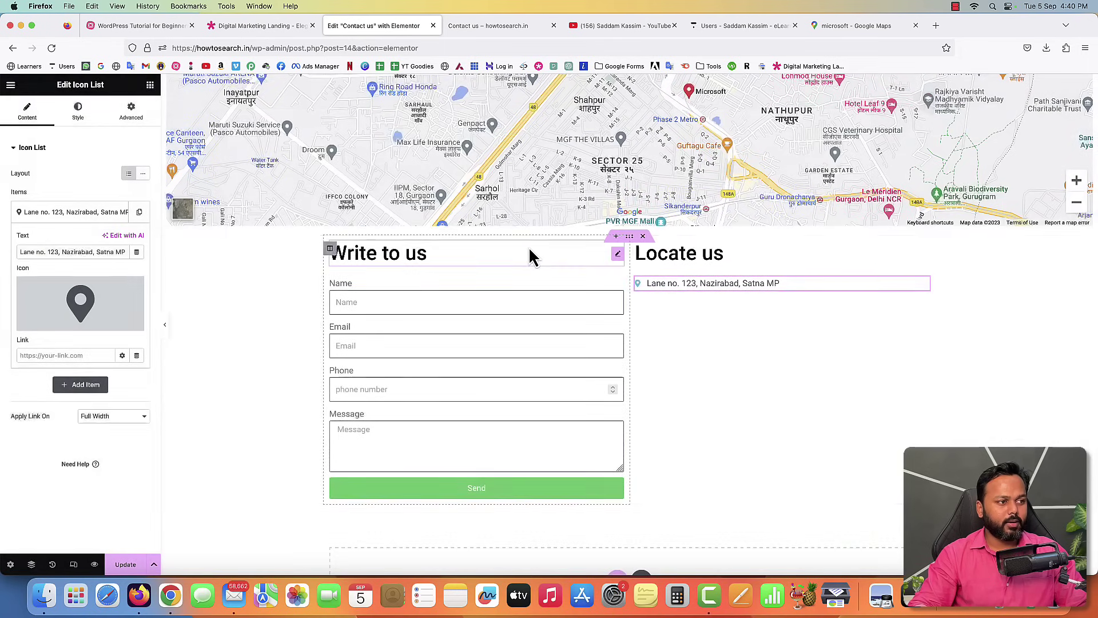
click(60, 213)
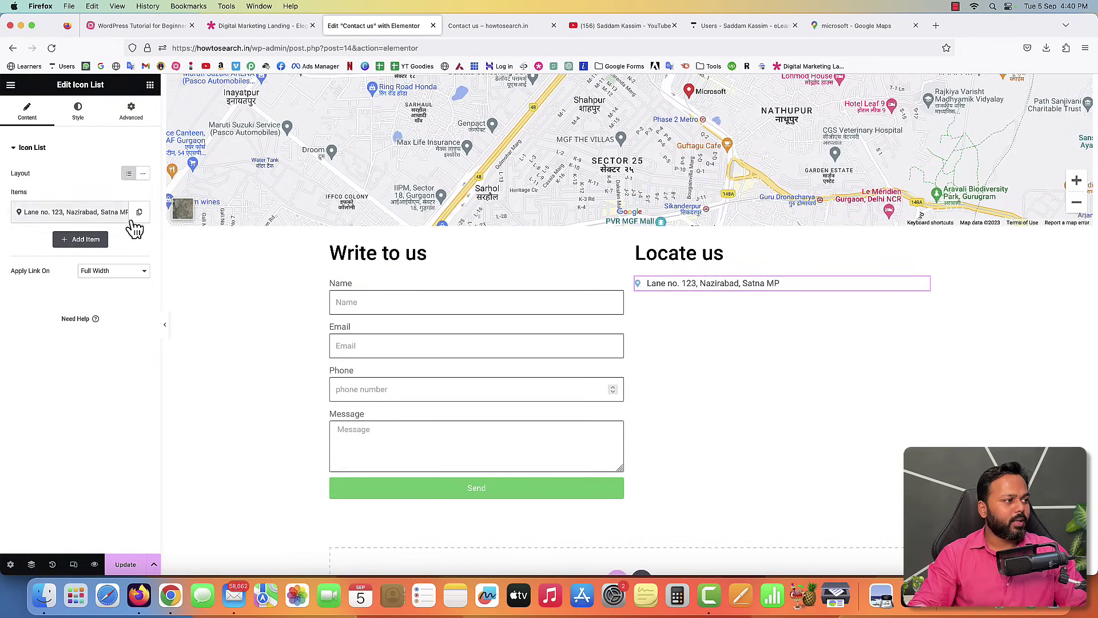
- Duplicate the address item and change its text to the pincode
click(139, 213)
click(71, 246)
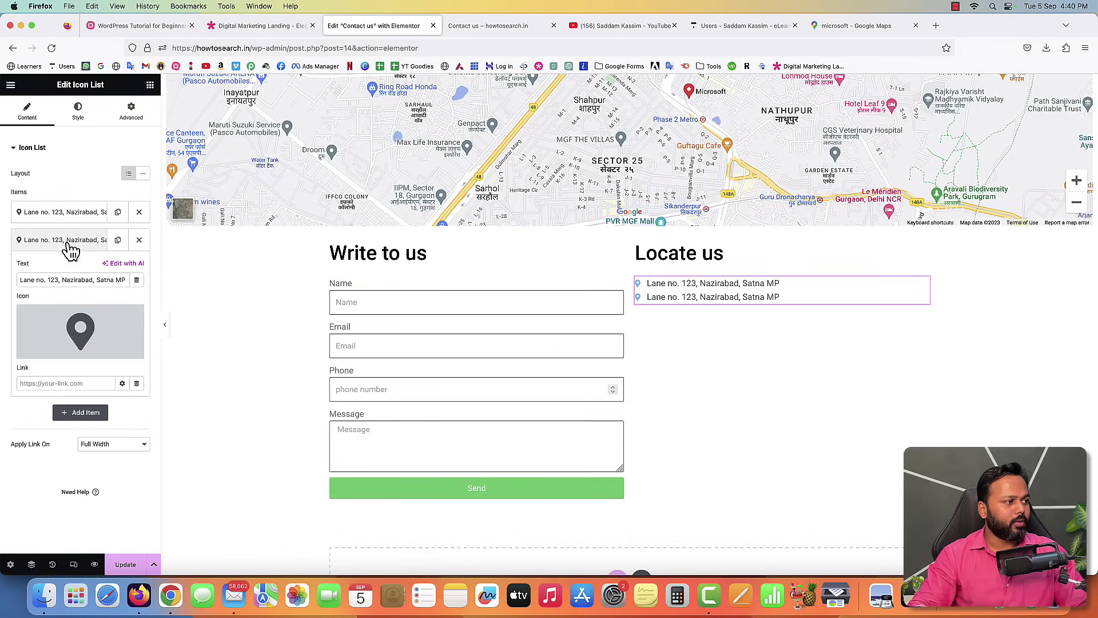
triple_click(57, 279)
text(Pin)
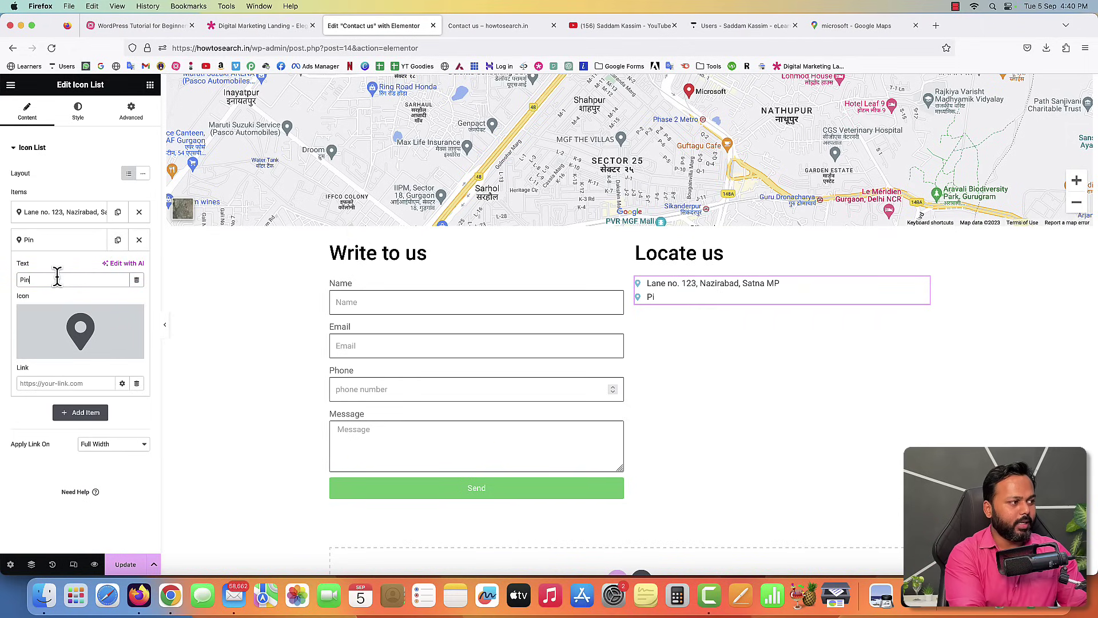
text(code: 485001)
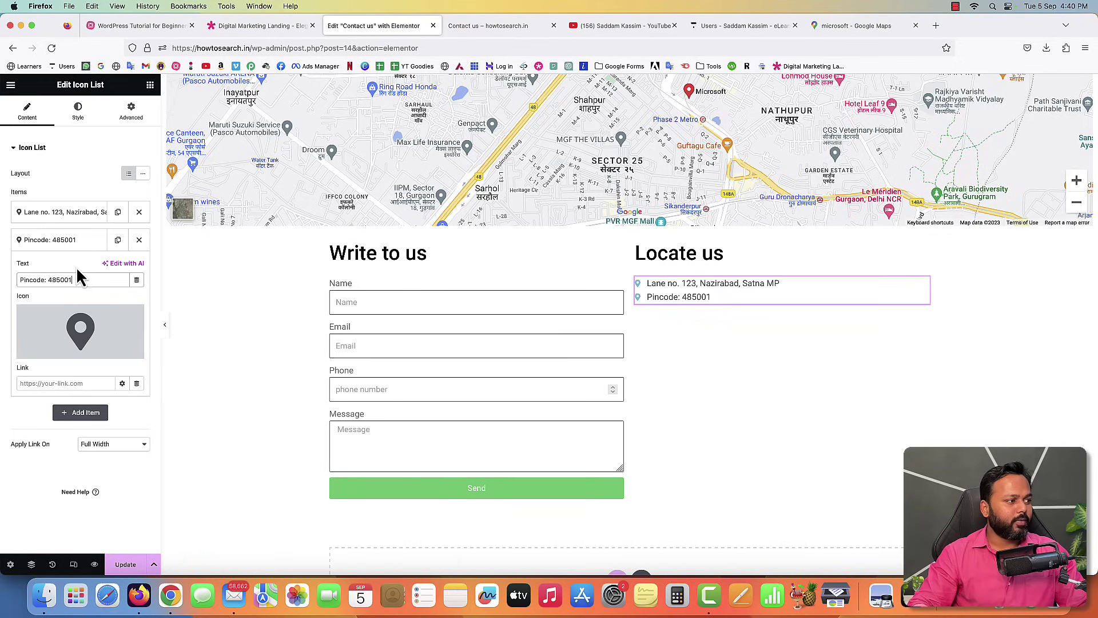
- Add a mobile number item with a Phone icon
click(77, 241)
click(116, 241)
click(76, 270)
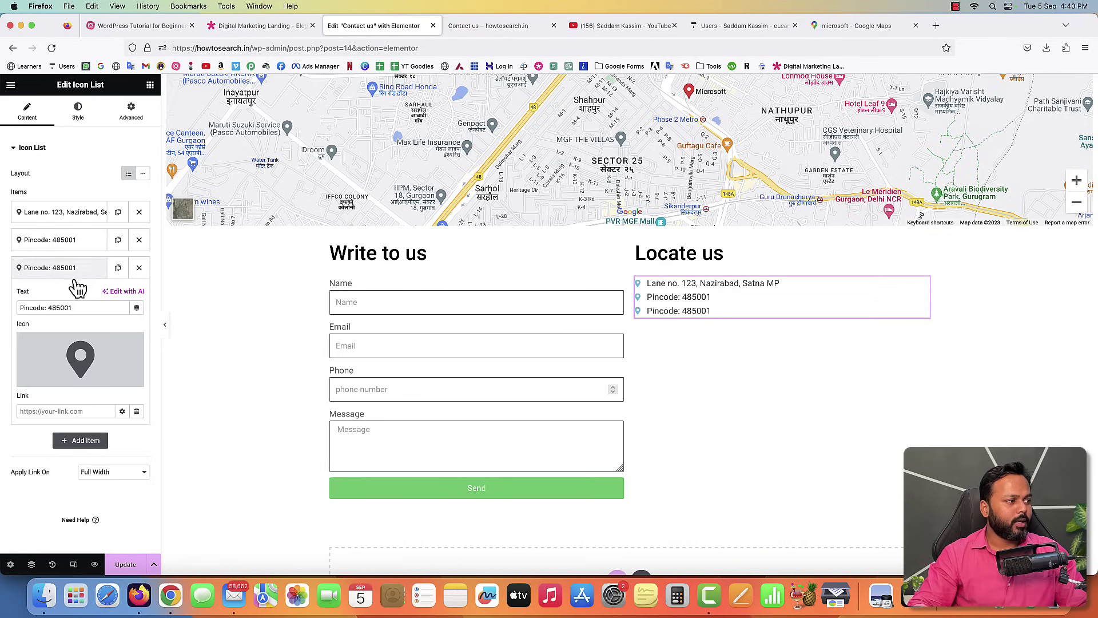
click(90, 371)
click(648, 160)
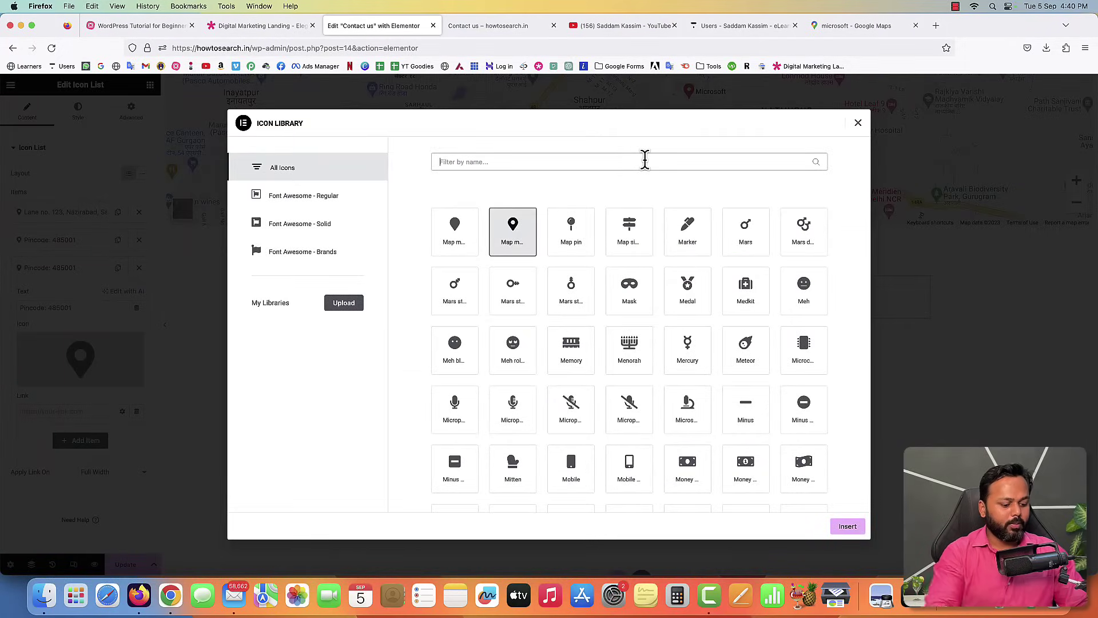
text(phone)
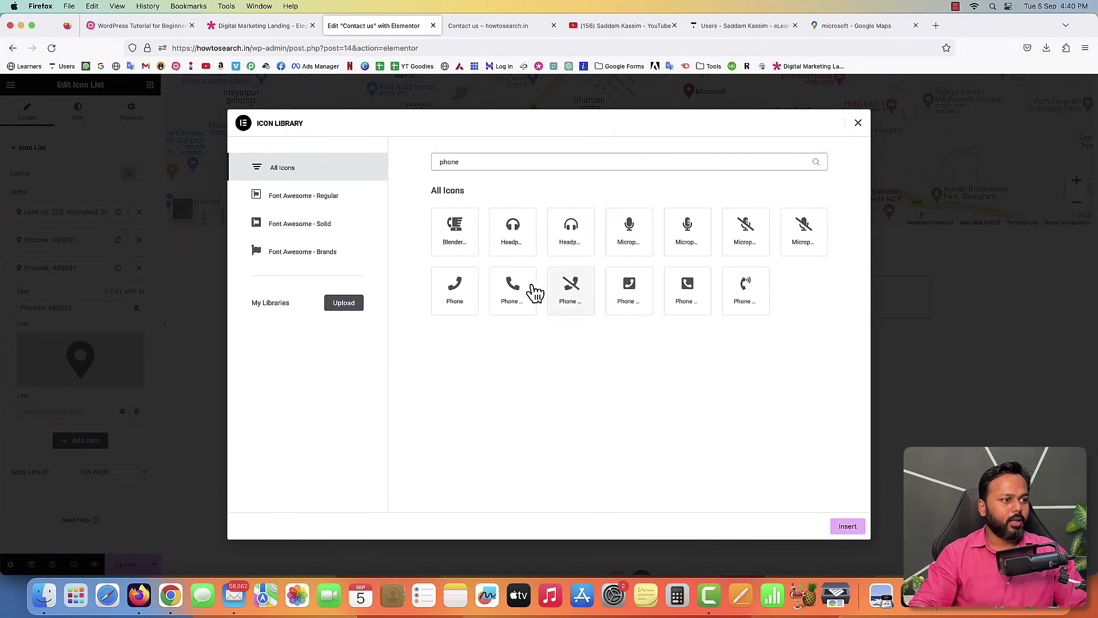
click(516, 292)
click(847, 526)
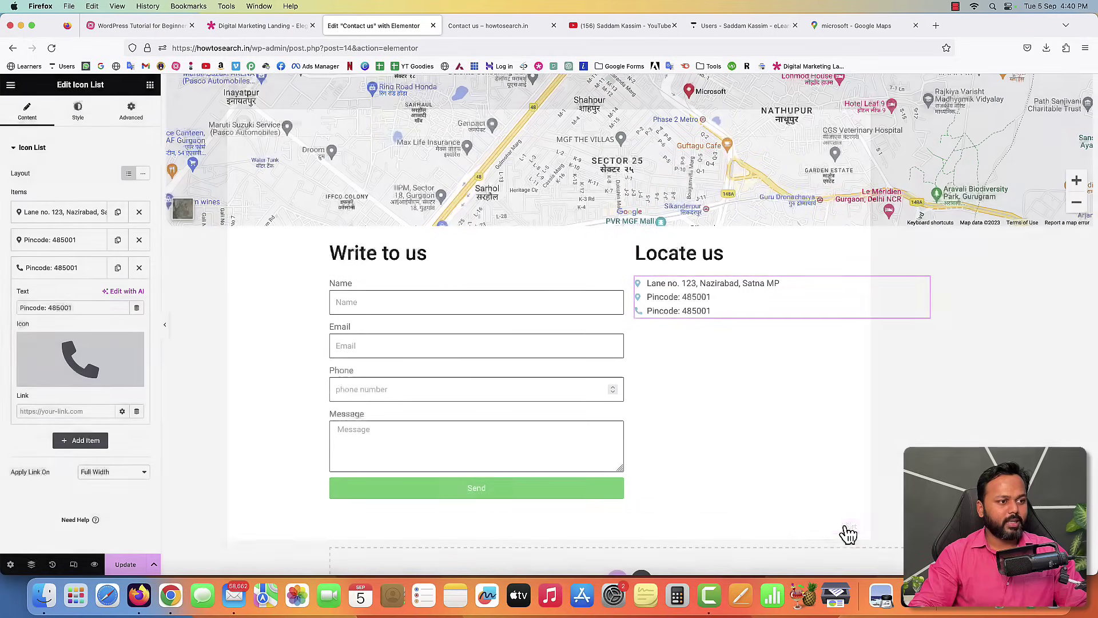
drag(73, 308, 19, 306)
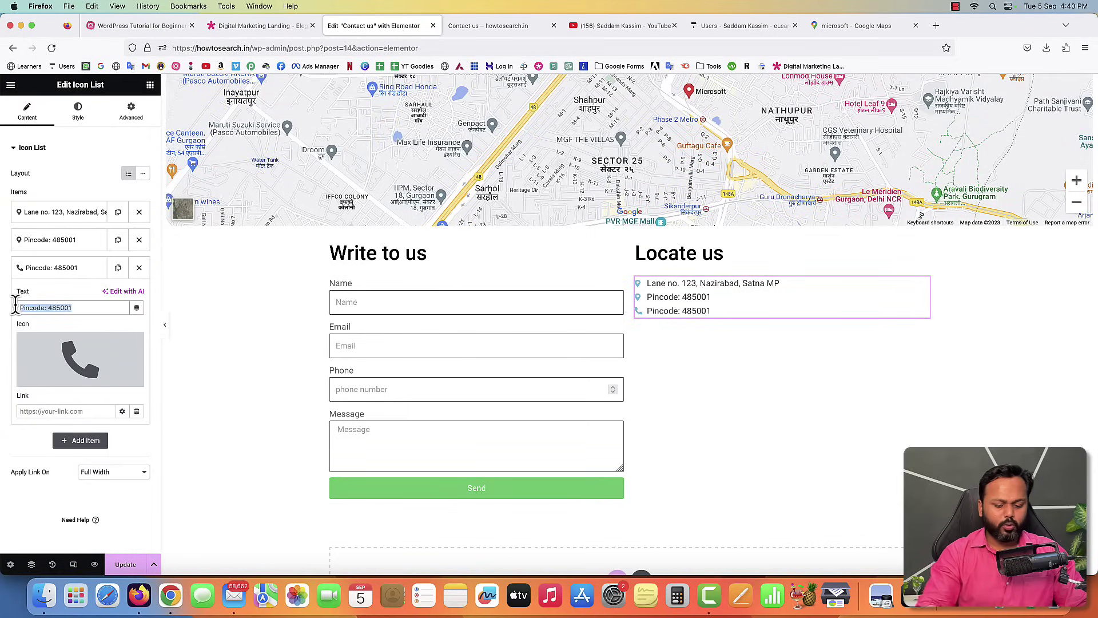
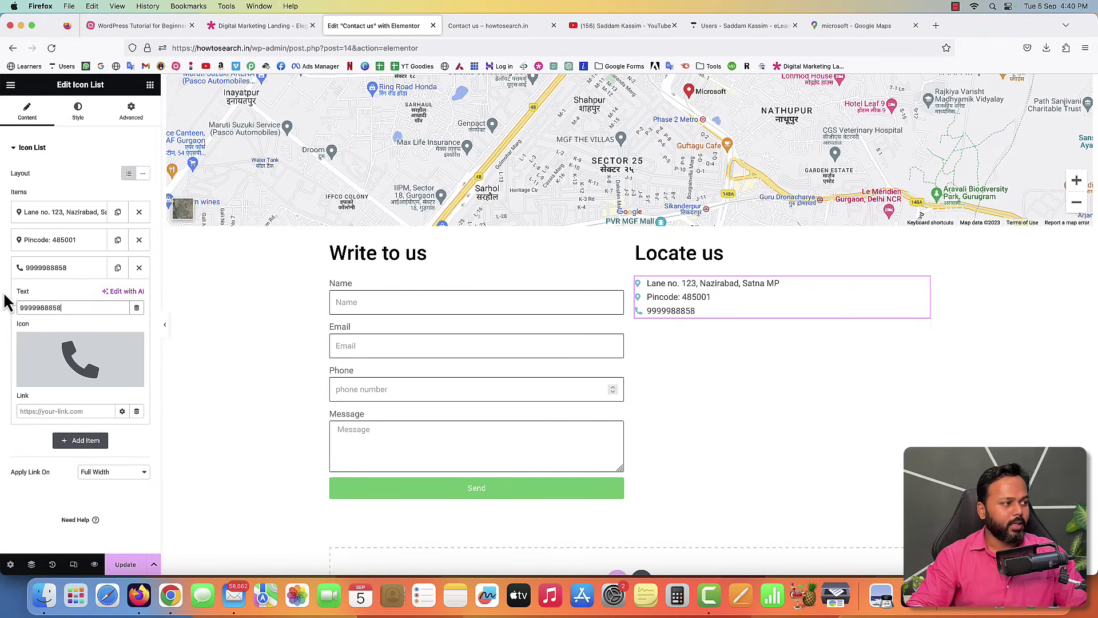
click(50, 274)
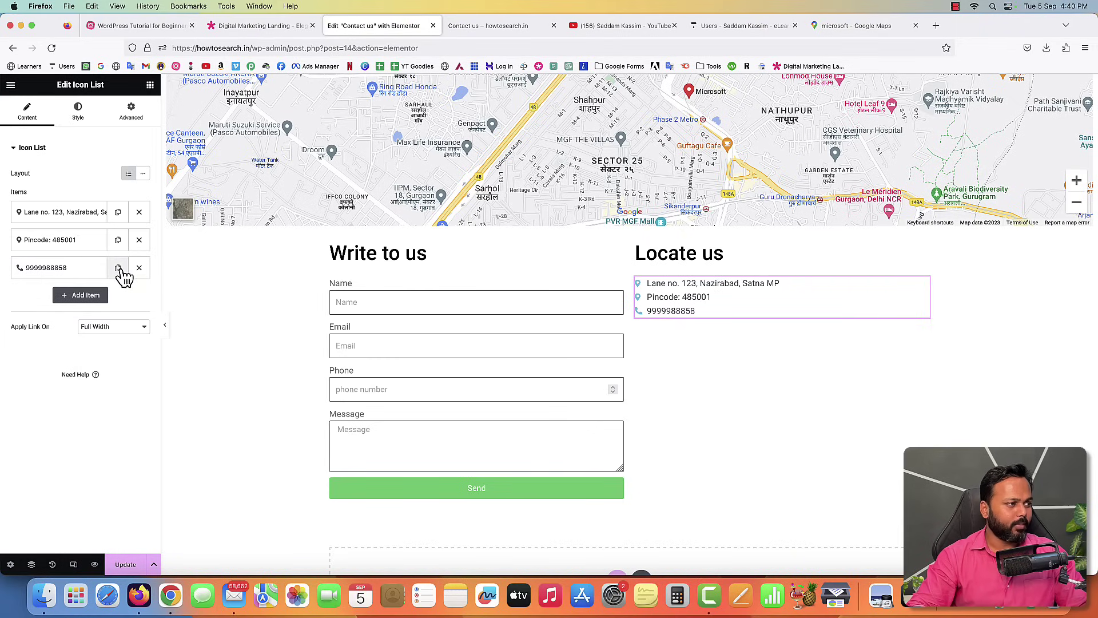
- Add a landline number item with a Fax icon
click(118, 267)
click(75, 296)
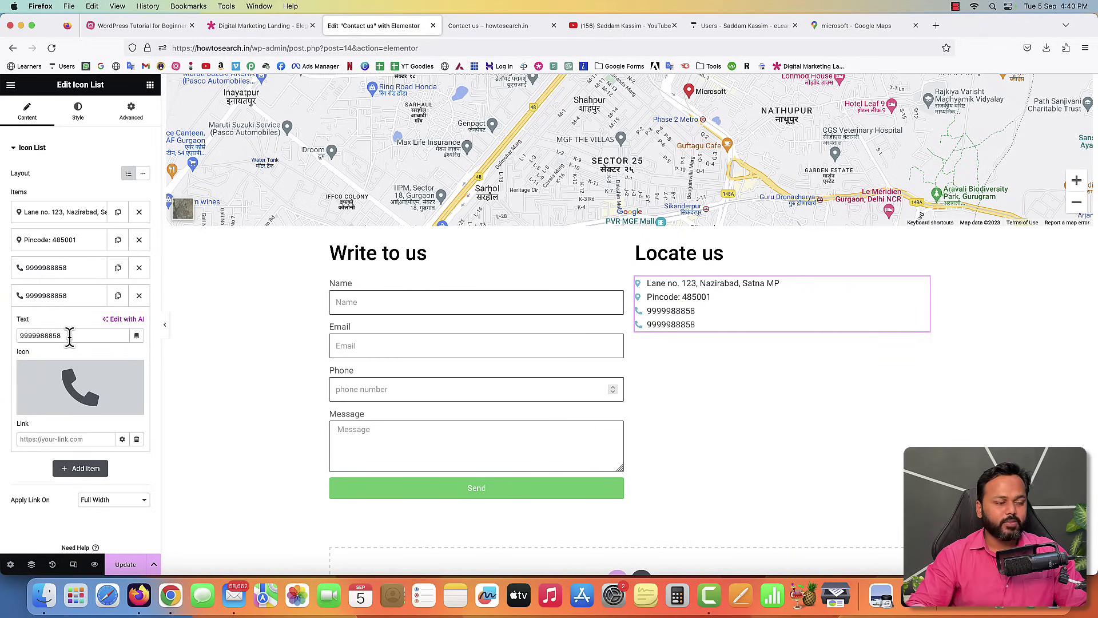
drag(67, 338, 36, 336)
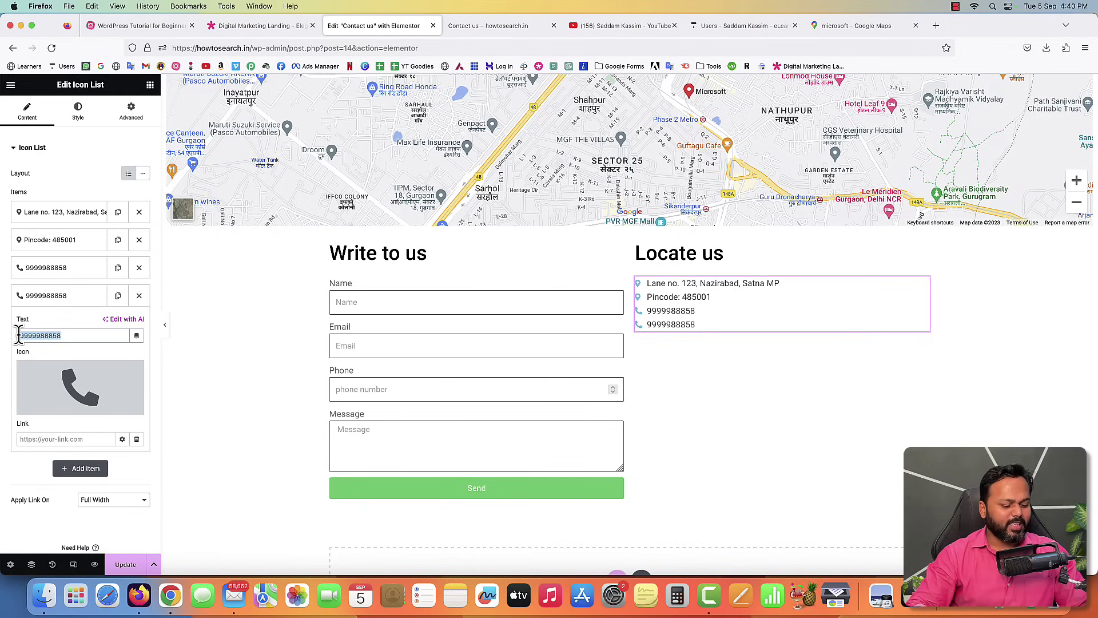
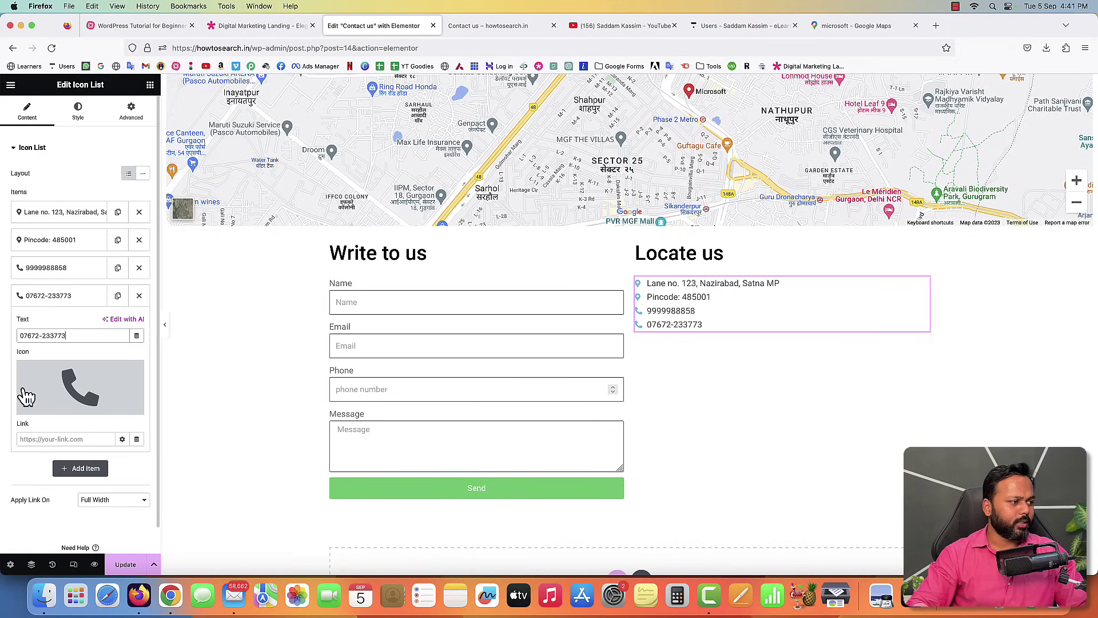
click(38, 410)
click(527, 162)
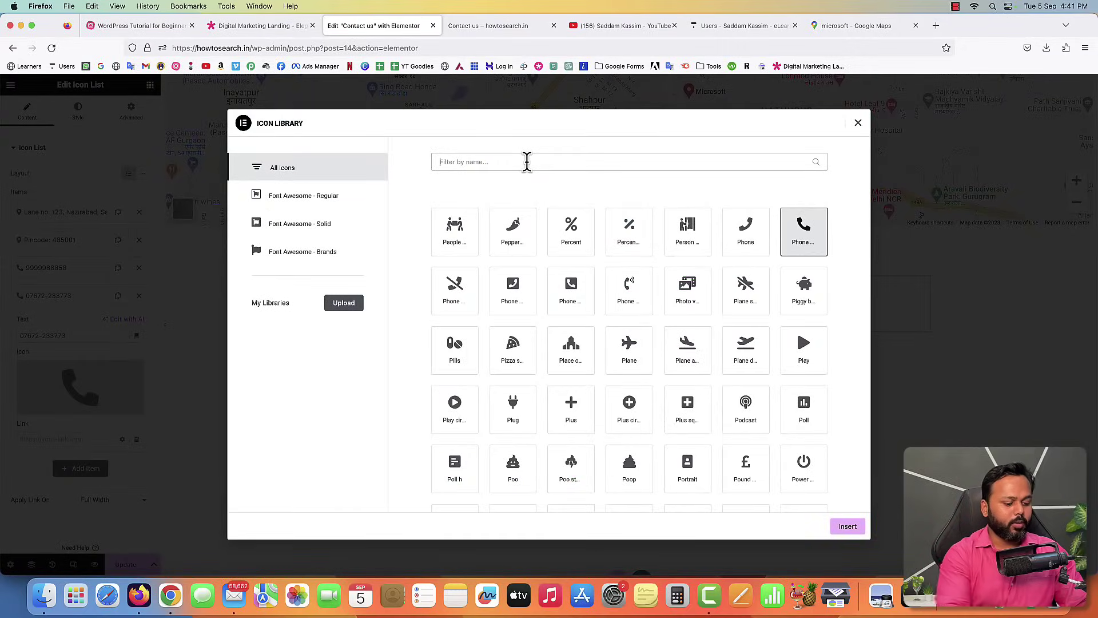
text(fax)
click(462, 233)
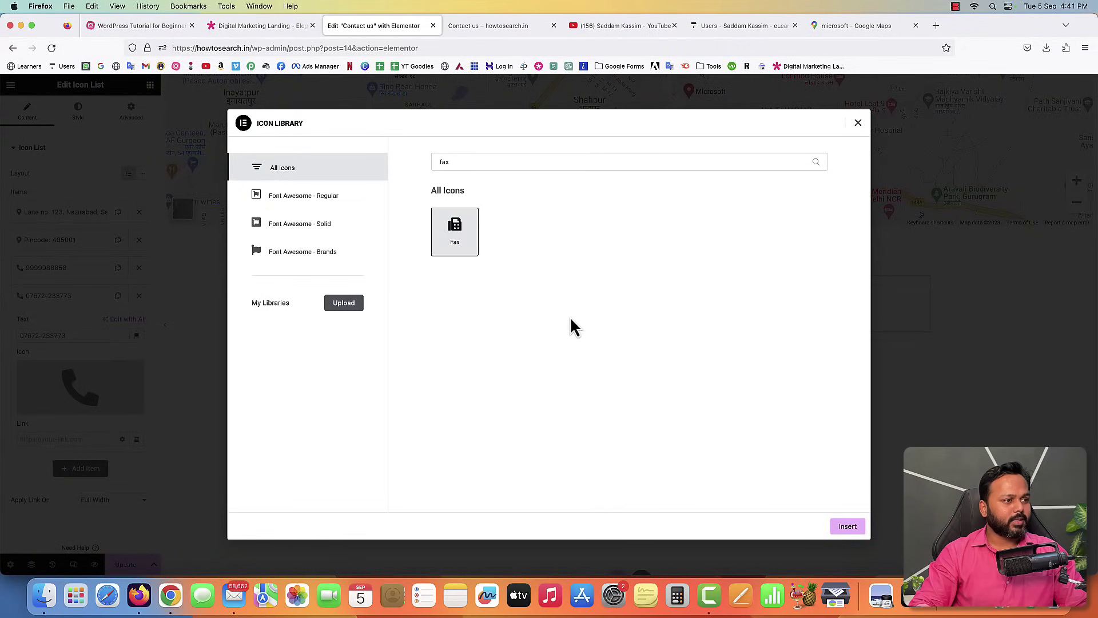
click(846, 527)
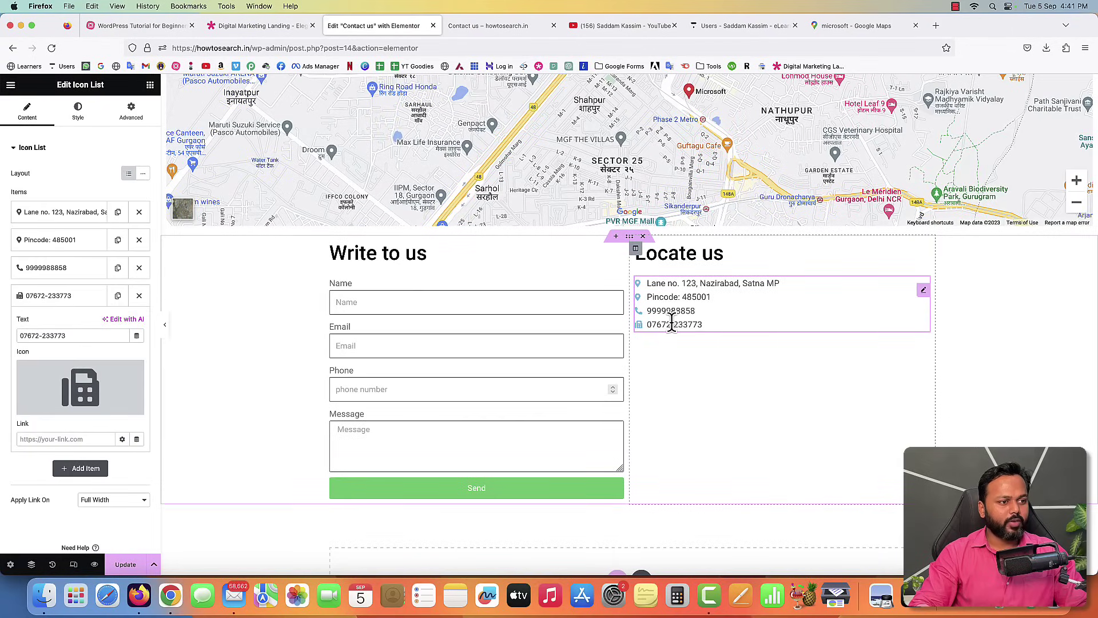
- Add an e-mail address item with an Envelope icon
click(118, 295)
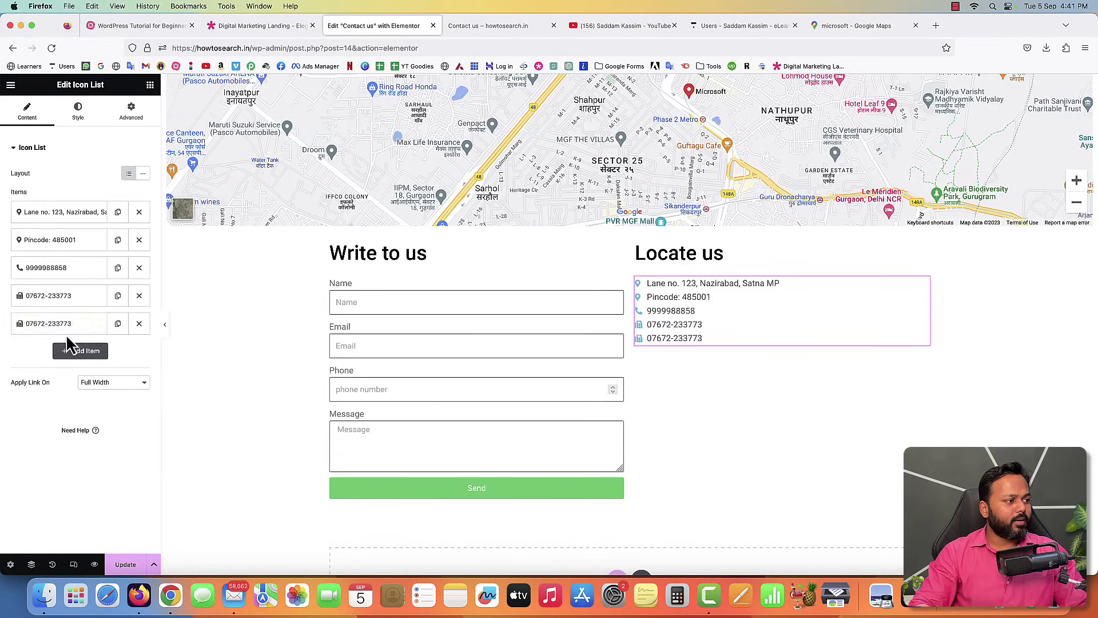
drag(69, 362, 14, 362)
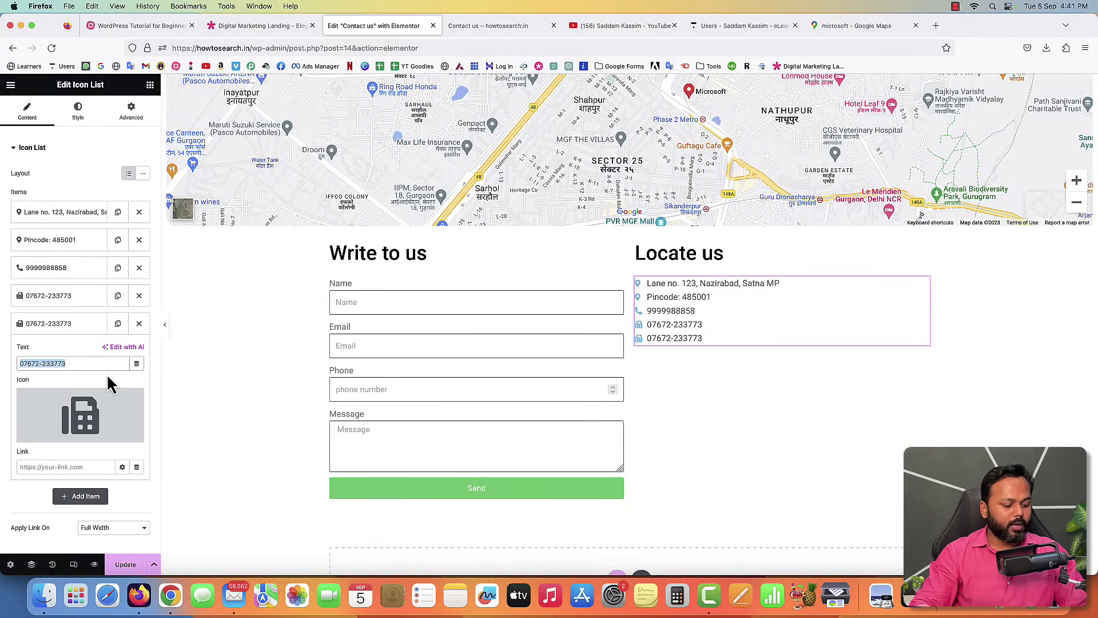
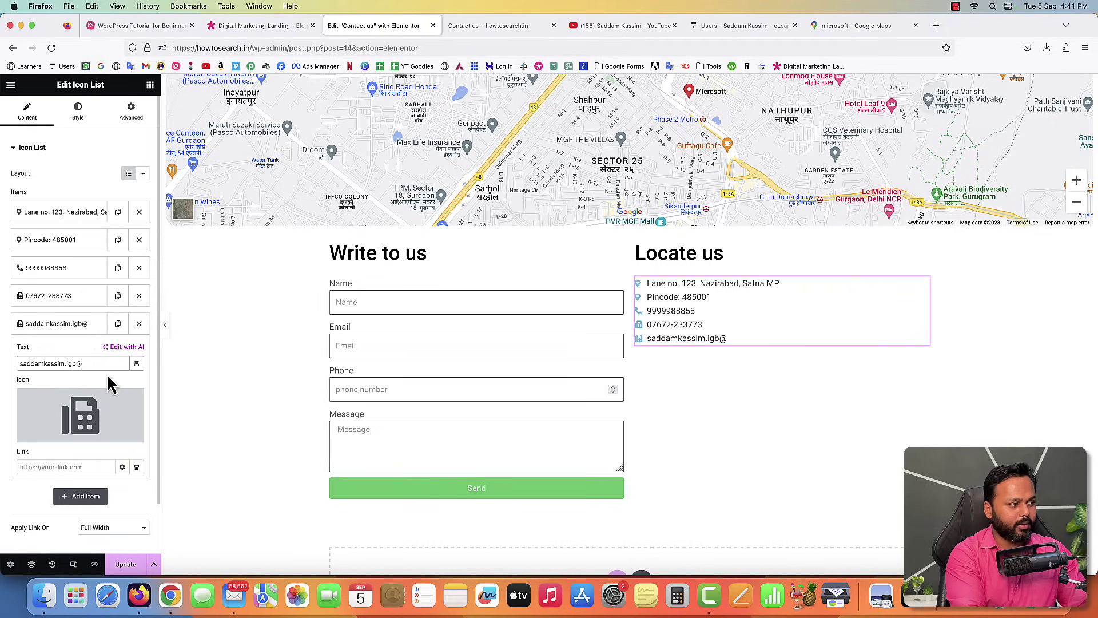
click(50, 436)
click(459, 162)
text(even)
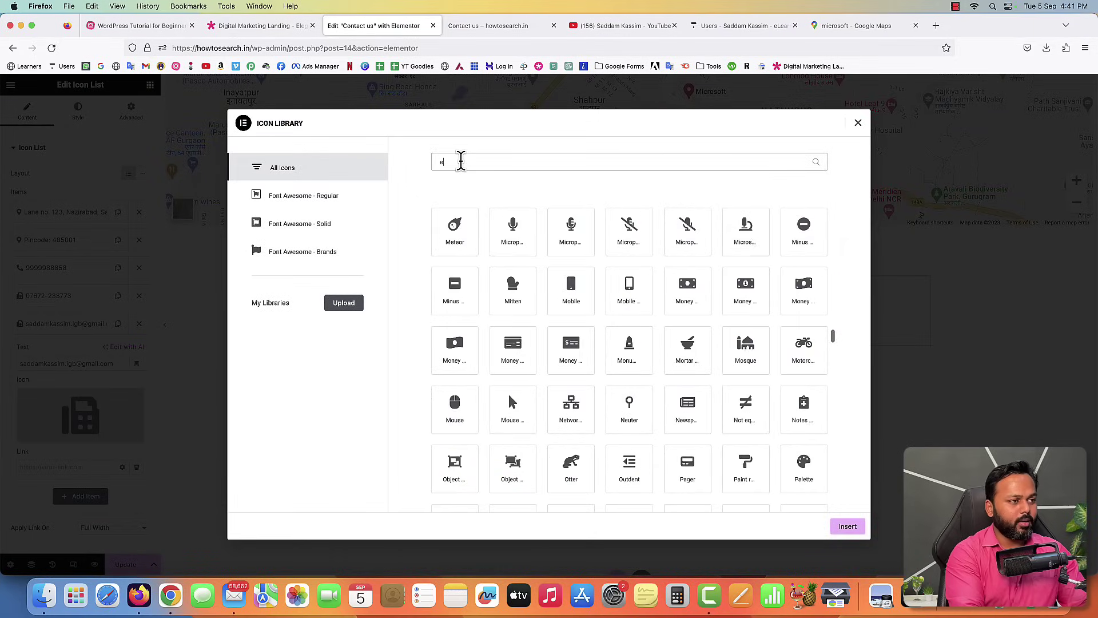
key(BackSpace)
key(BackSpace)
key(BackSpace)
text(nv)
click(456, 233)
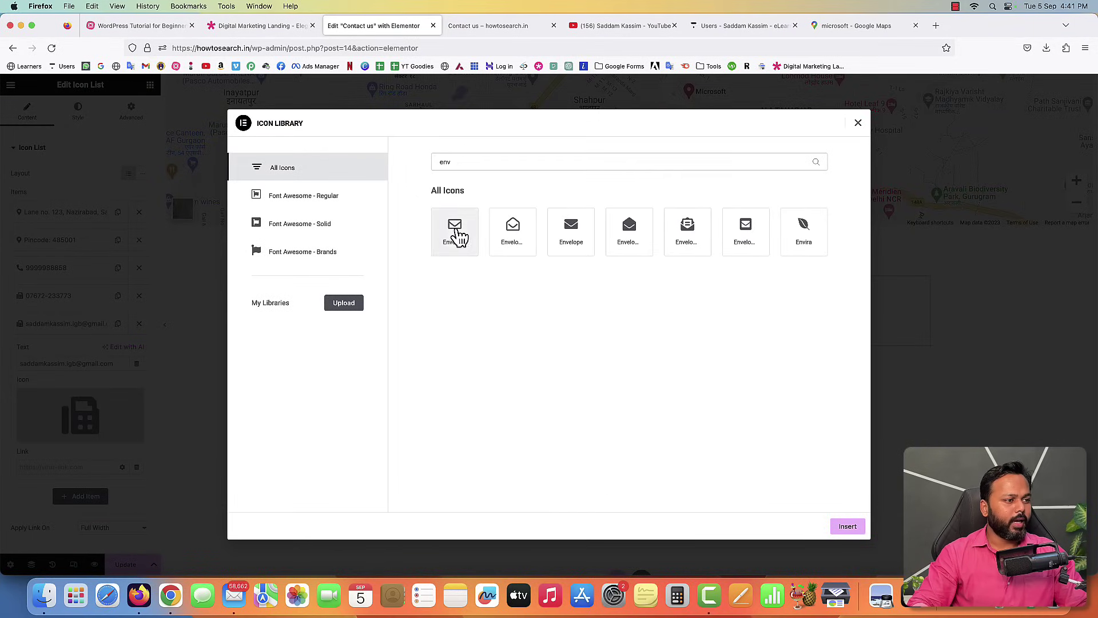
click(848, 526)
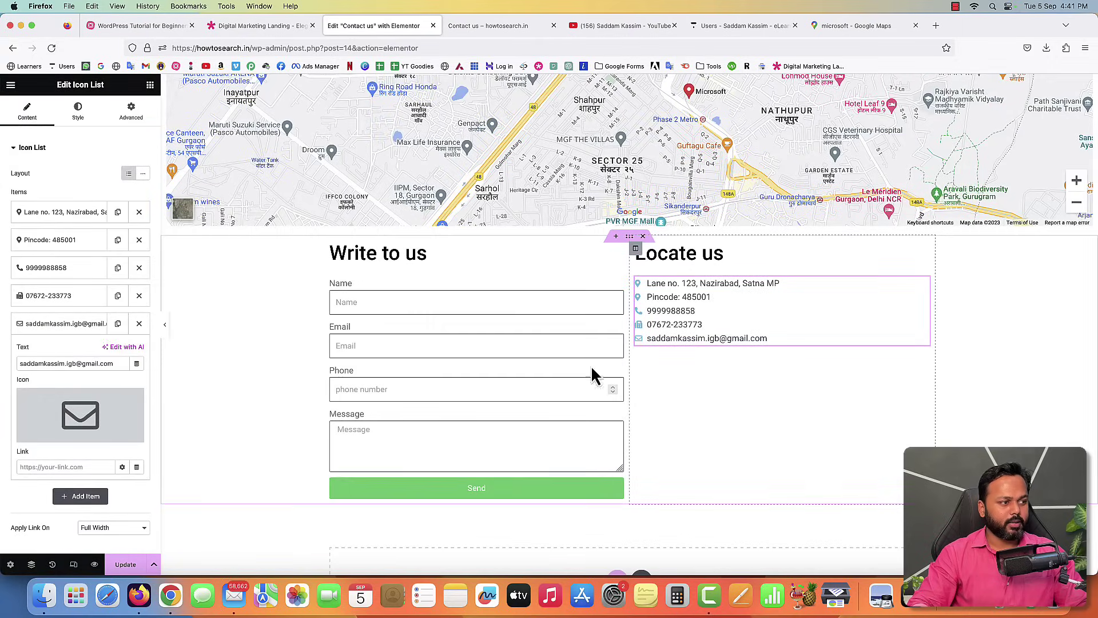
click(78, 111)
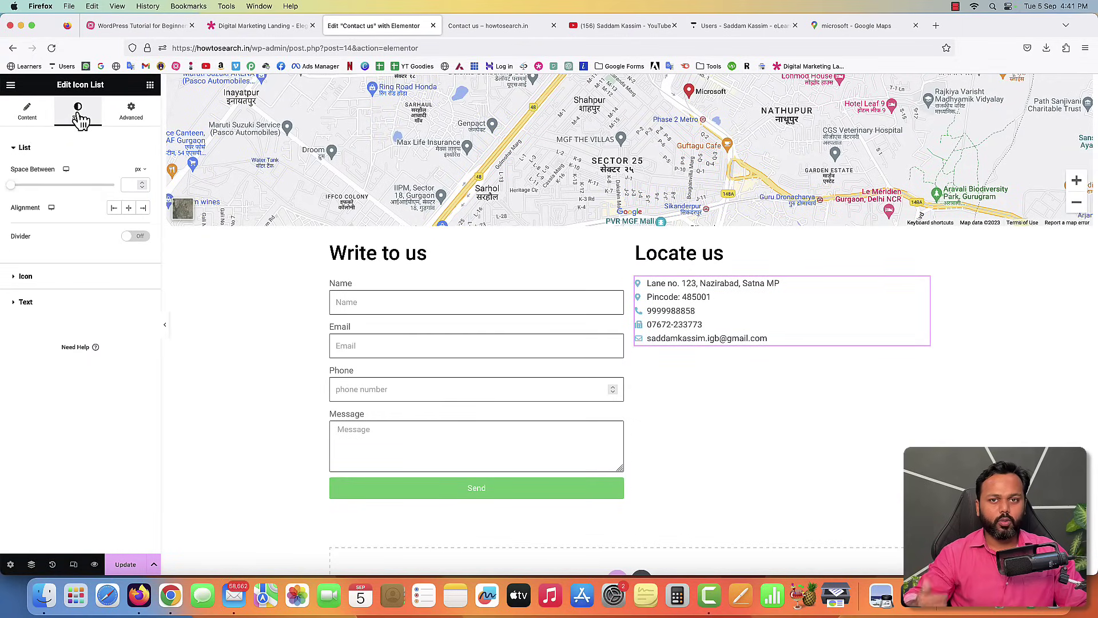
- Set the Locate us list icon colour to red
click(25, 277)
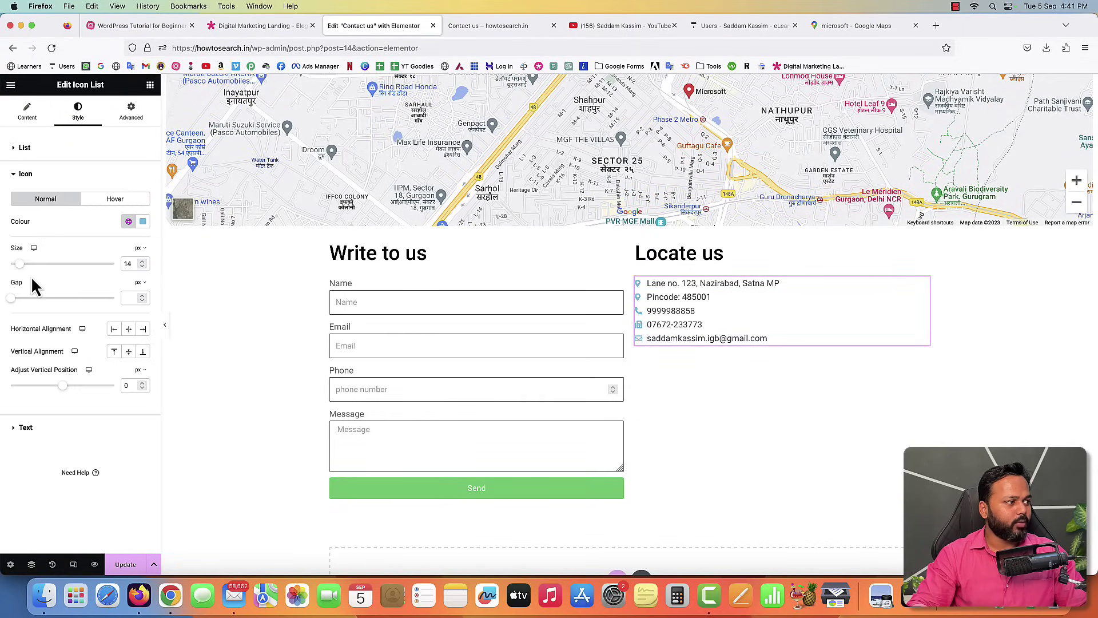
click(143, 221)
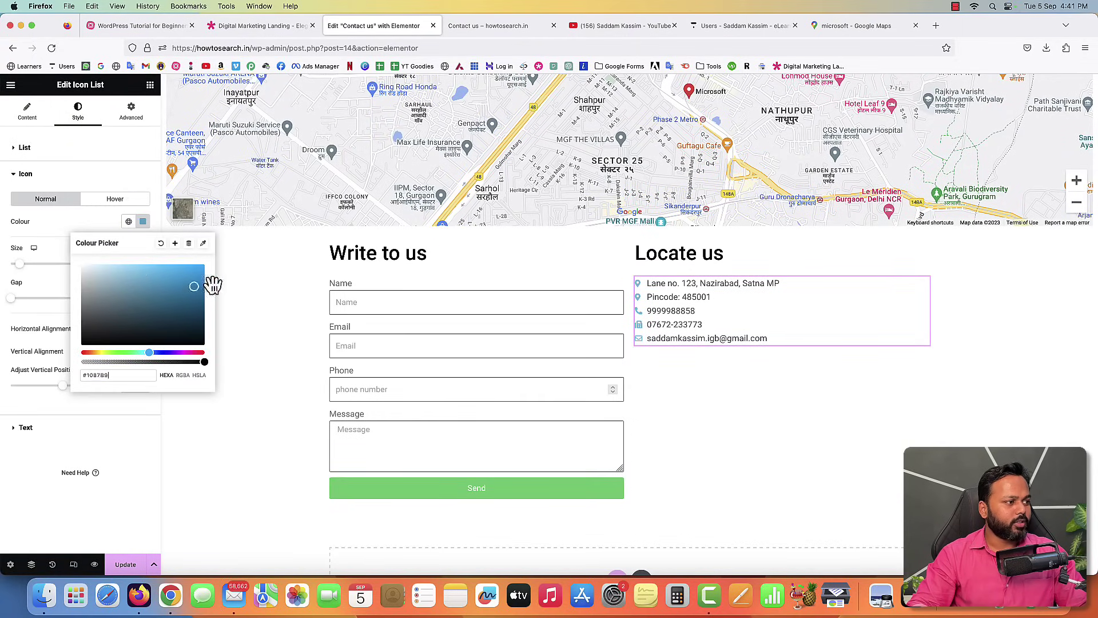
click(111, 352)
drag(162, 323, 204, 282)
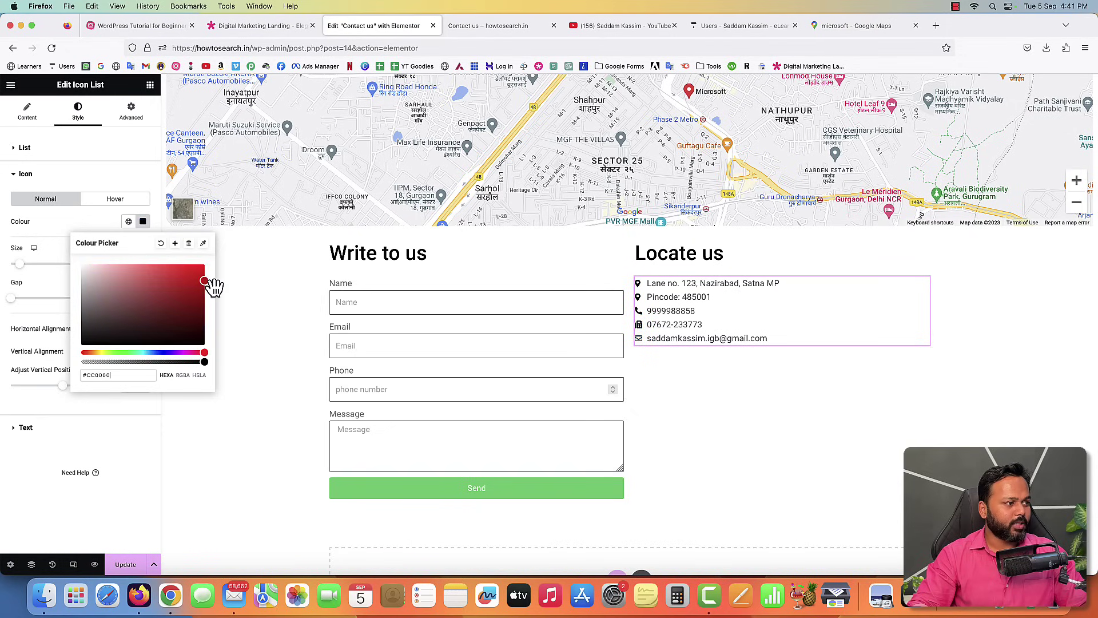
drag(98, 353, 90, 353)
click(57, 274)
- Make the icons 24 px with list Space Between 6, then switch to the MindMeister tab
drag(19, 263, 31, 266)
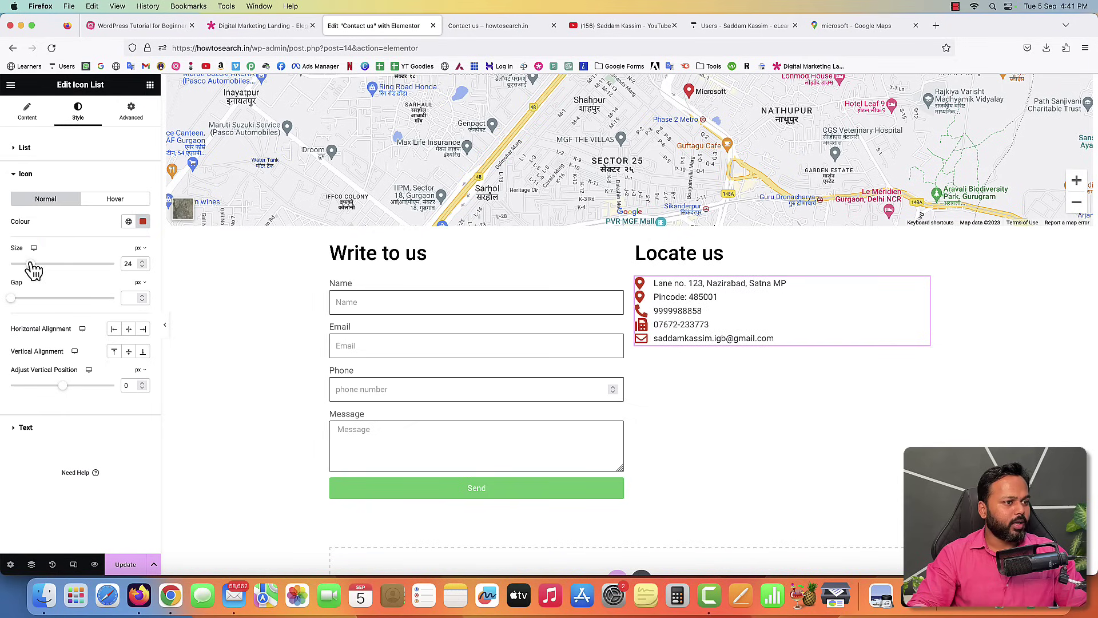
click(20, 150)
drag(13, 190, 25, 191)
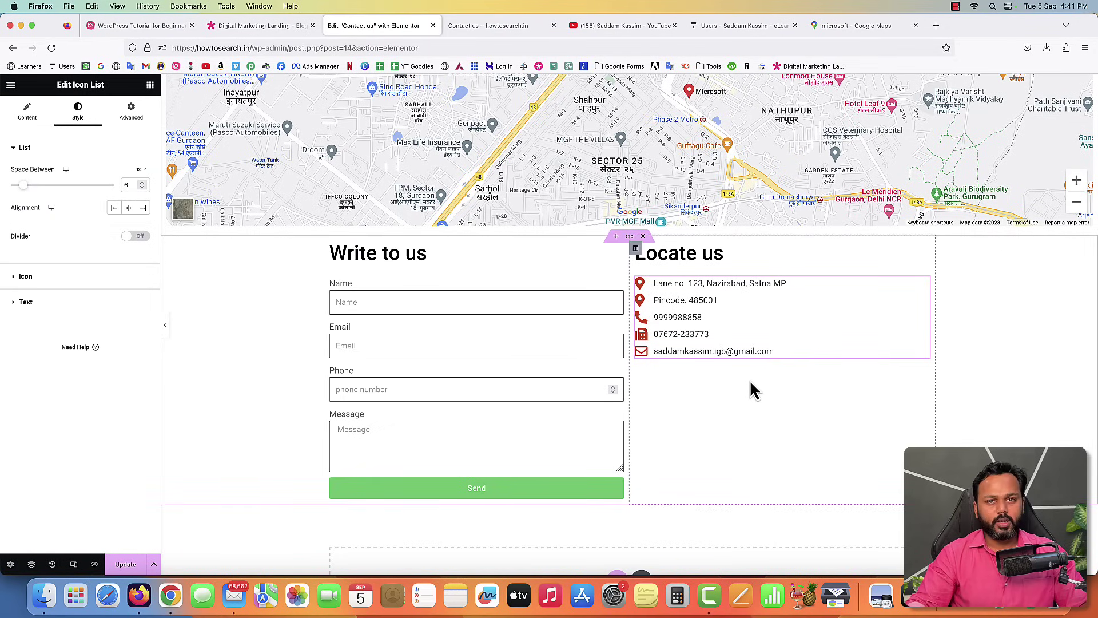
click(133, 27)
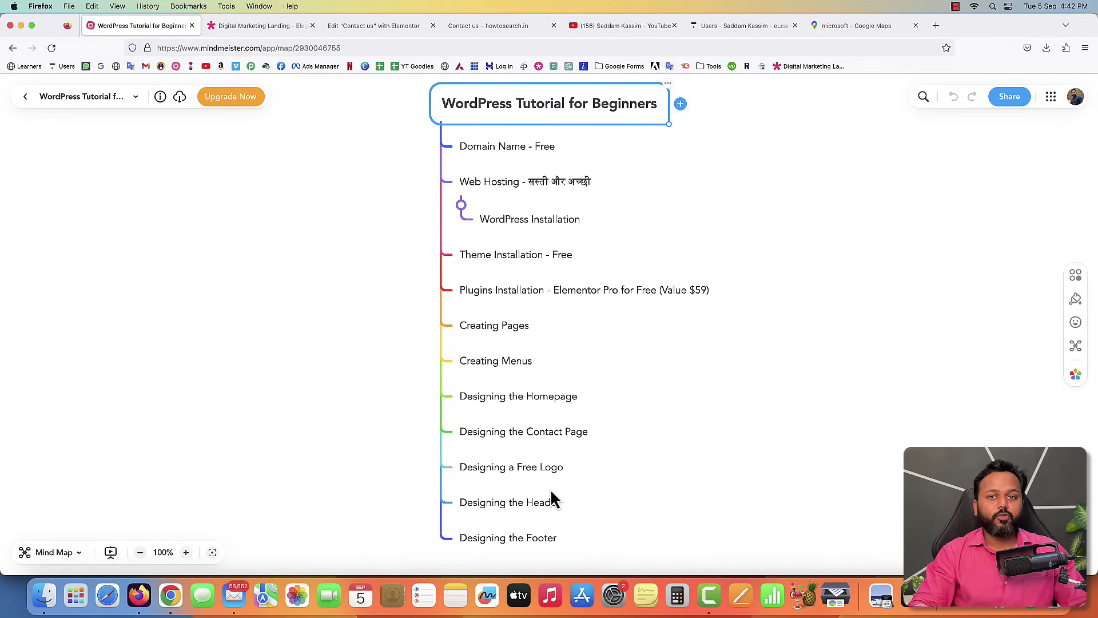
- Load Canva's home page by entering 'canva' in the Google Maps tab's address bar
click(882, 27)
click(665, 44)
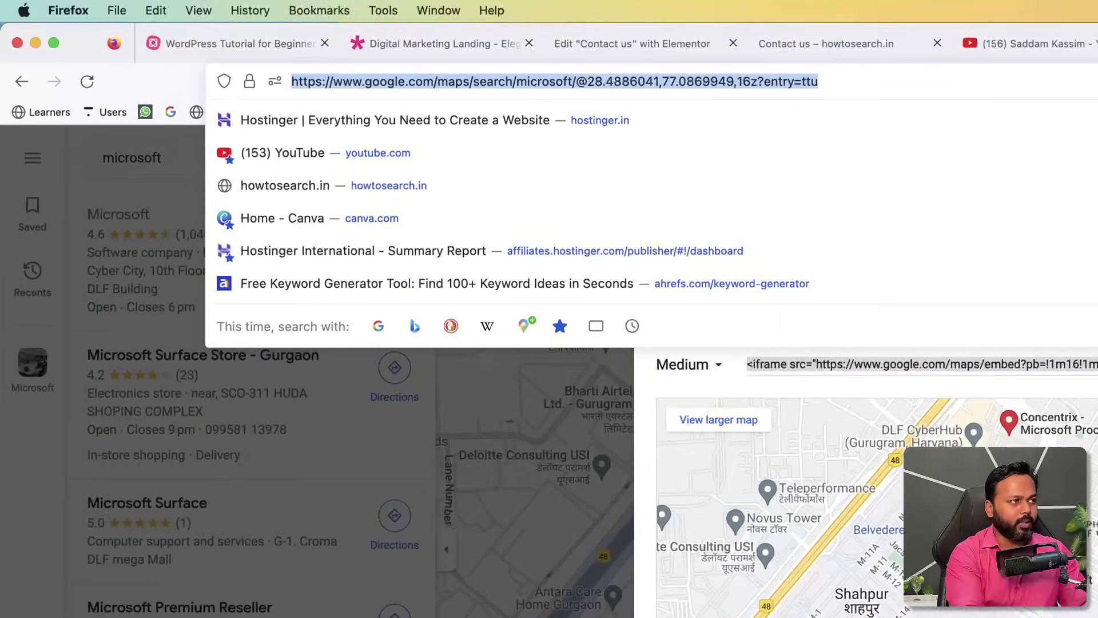
text(canva.com/)
key(Return)
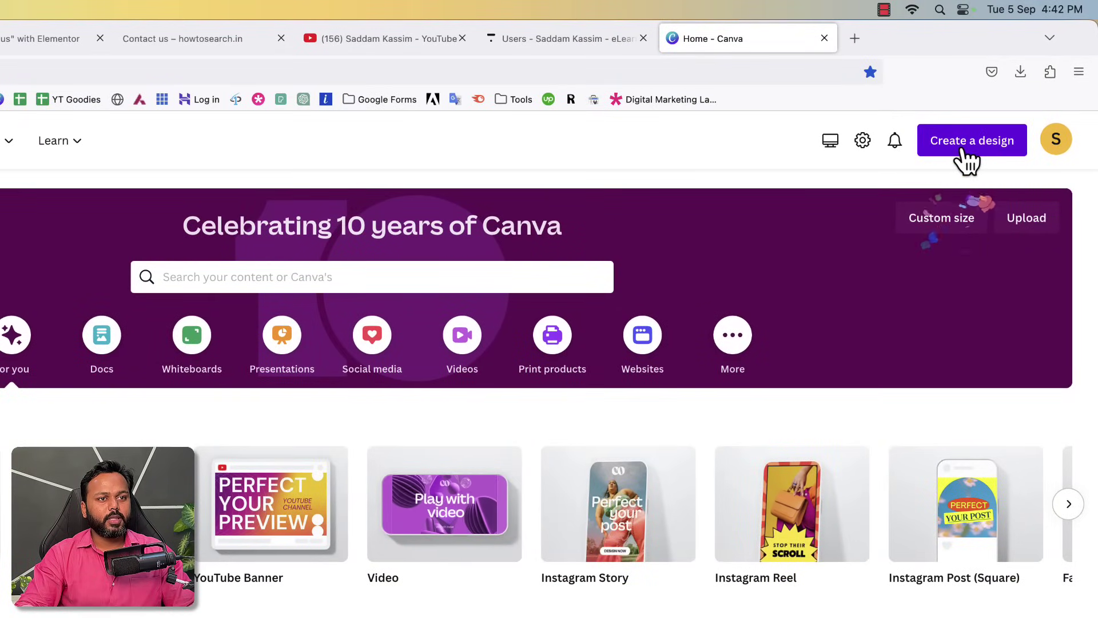
- Create a new custom-size design measuring 250 × 70 px
click(964, 147)
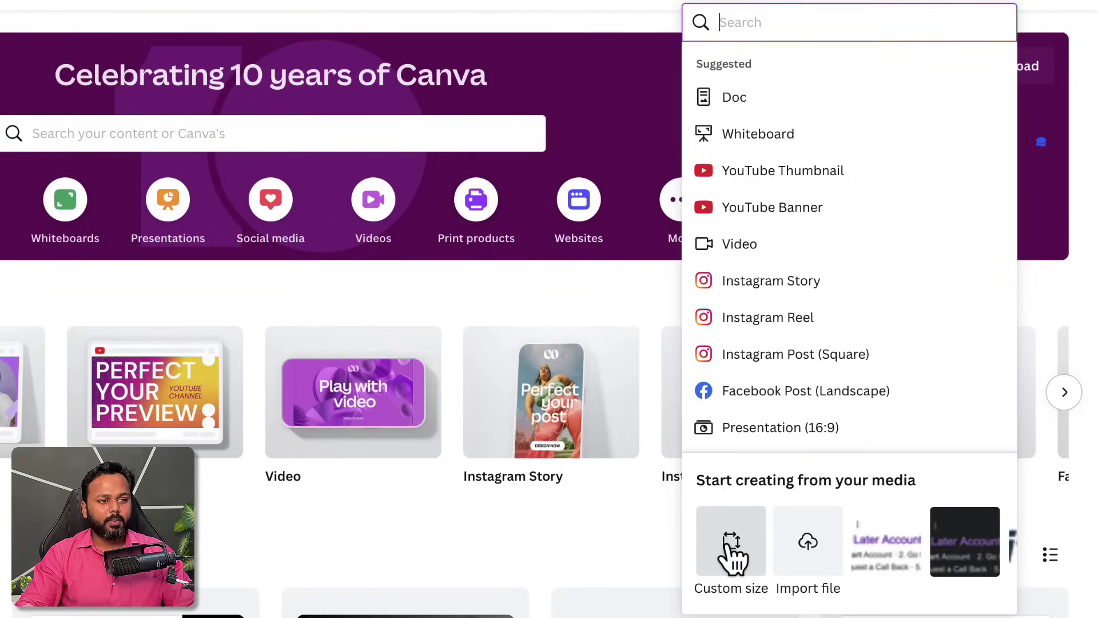
click(759, 598)
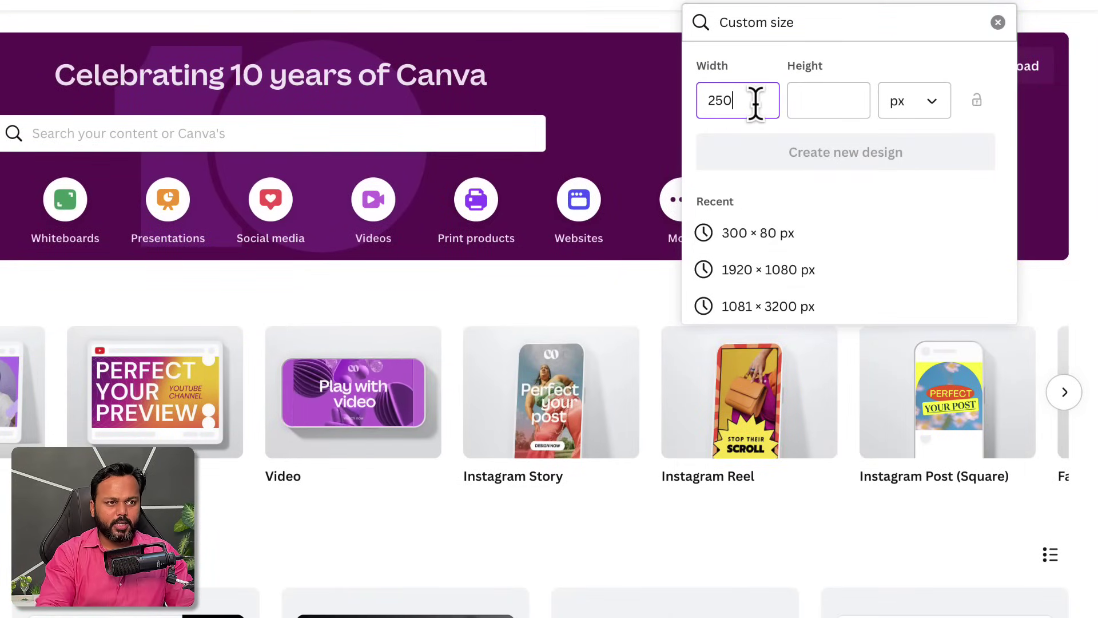
click(838, 102)
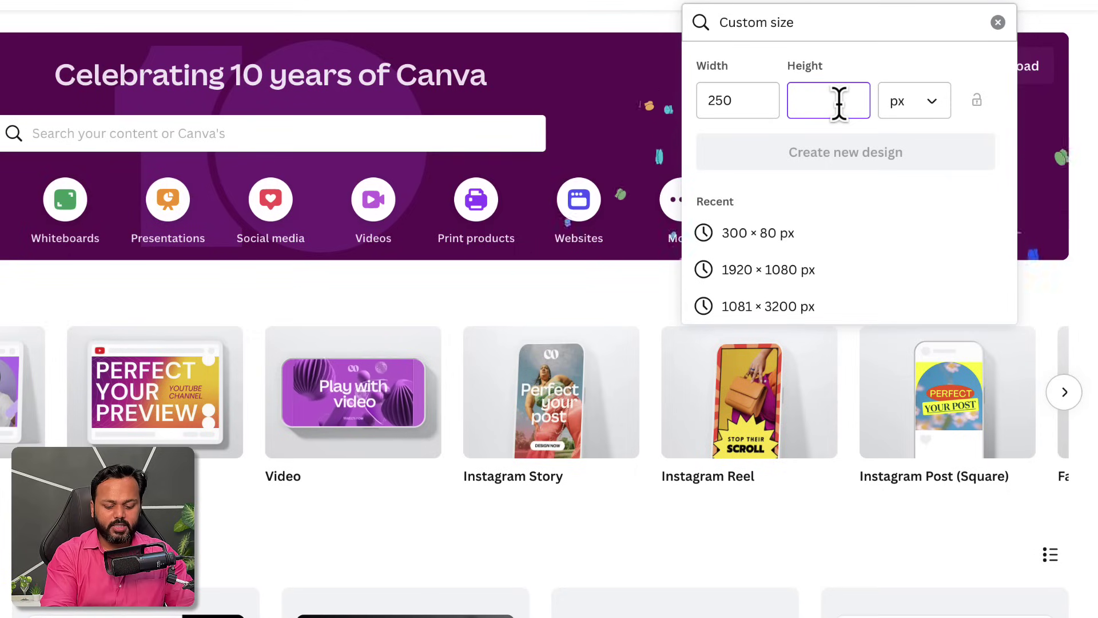
text(70)
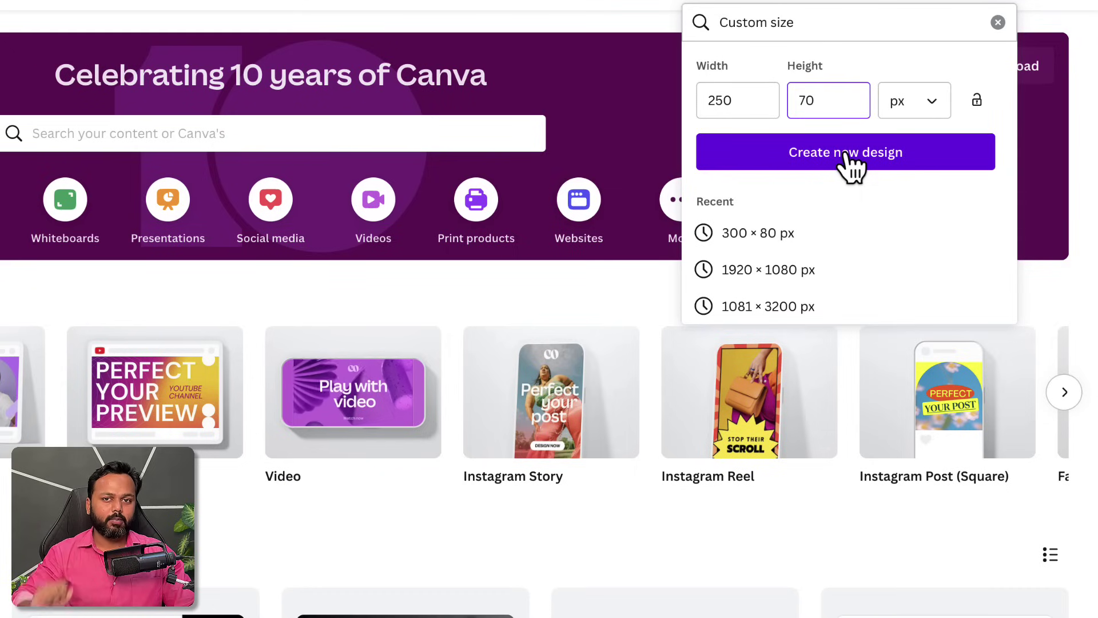
click(849, 160)
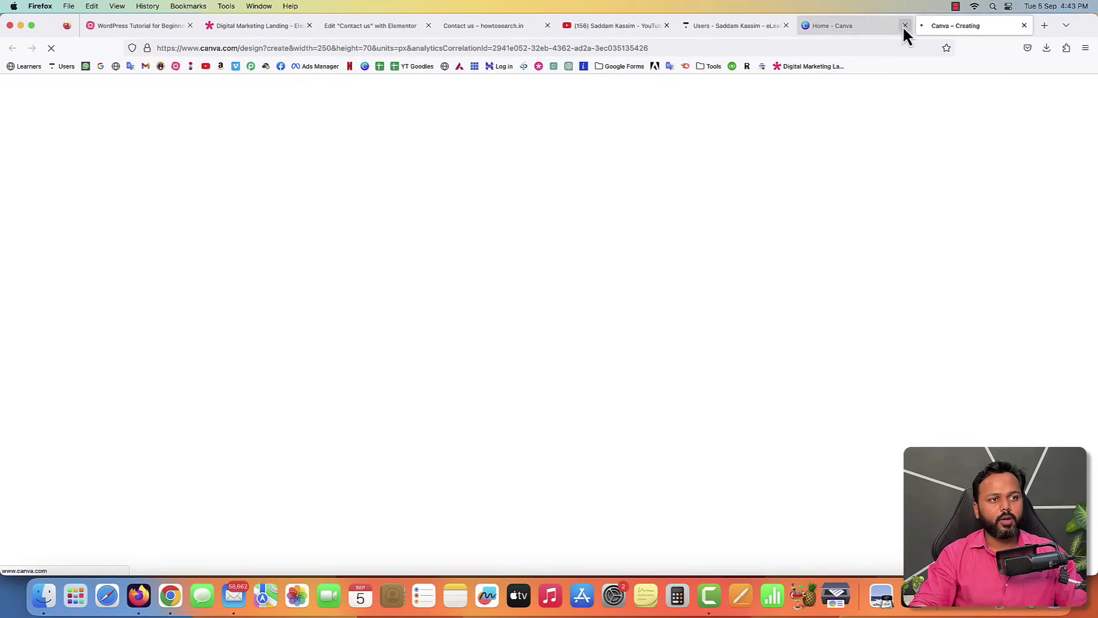
- Close the old Home – Canva tab and return to the new blank design
click(904, 25)
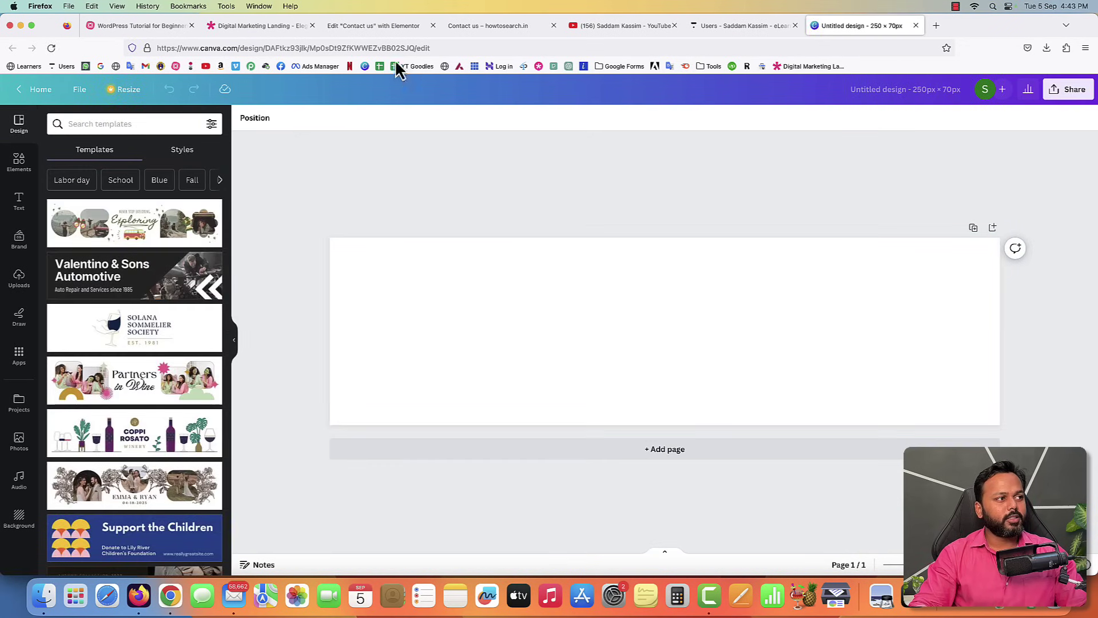
click(457, 25)
click(846, 26)
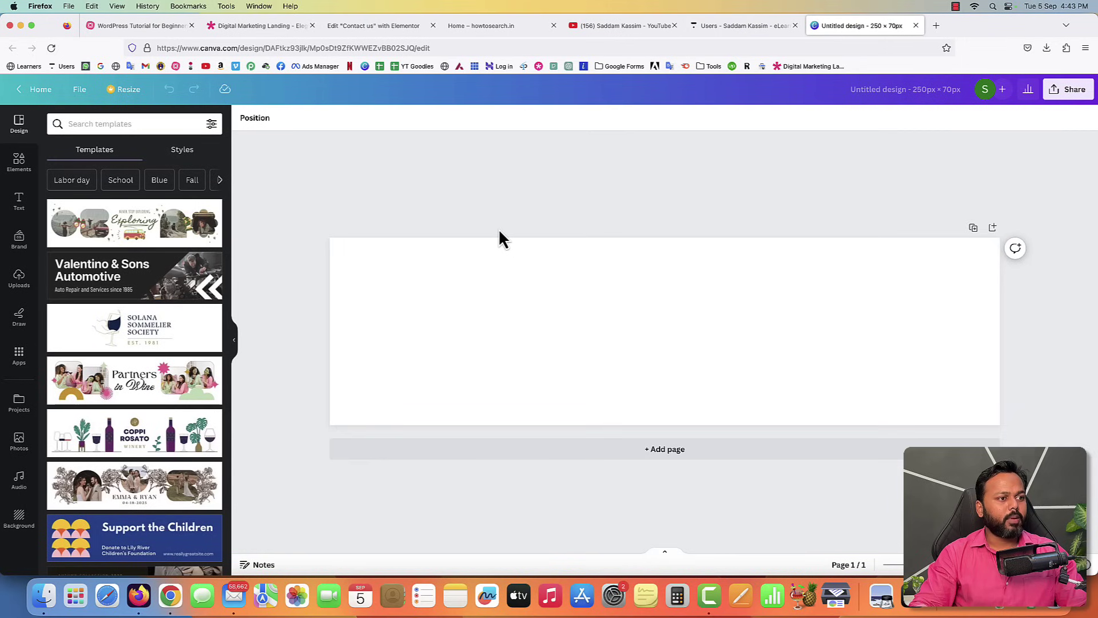
click(22, 167)
- Search elements for 'digital marketing' and add the megaphone-and-laptop graphic
click(93, 124)
text(digital mar)
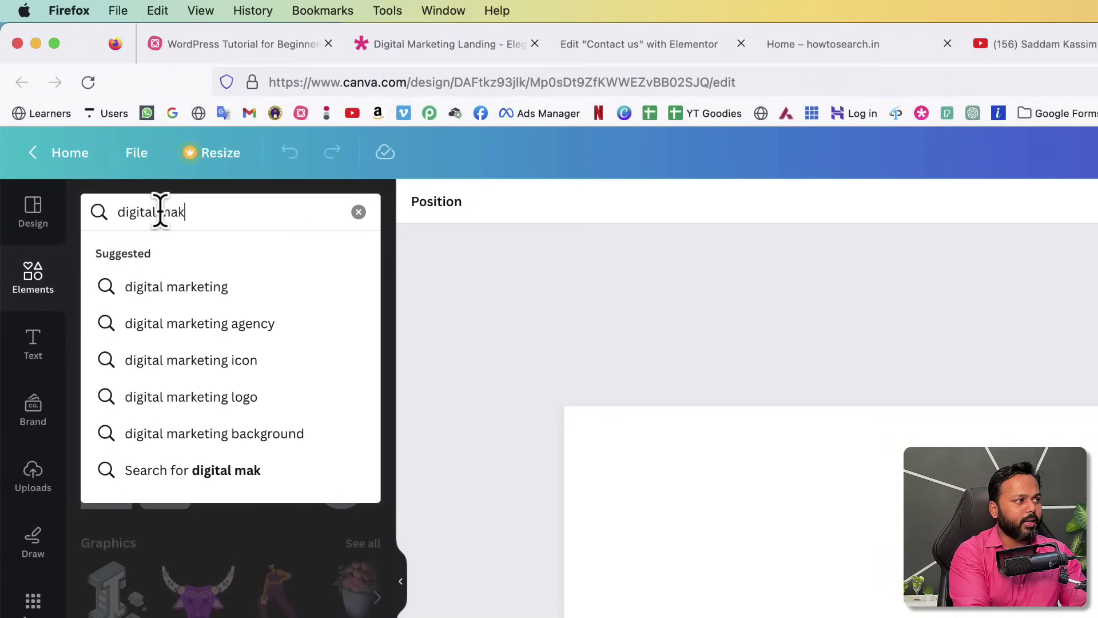
key(BackSpace)
text(rkteing)
key(Return)
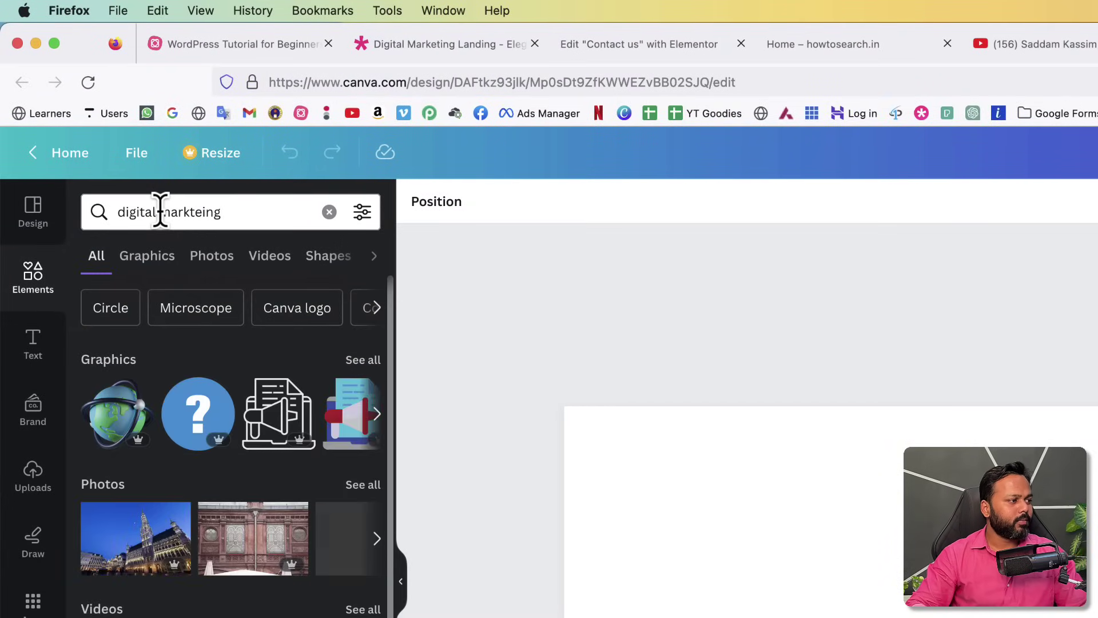
click(363, 360)
click(243, 518)
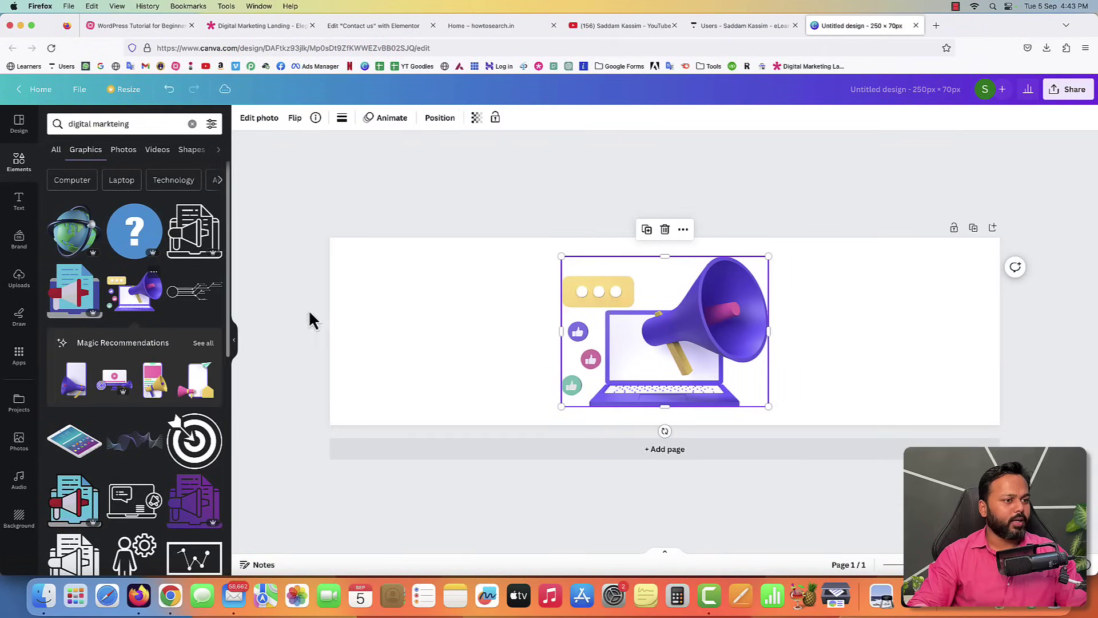
- Move the megaphone graphic to the left side and enlarge it
drag(674, 331, 440, 305)
drag(544, 392, 589, 419)
click(636, 217)
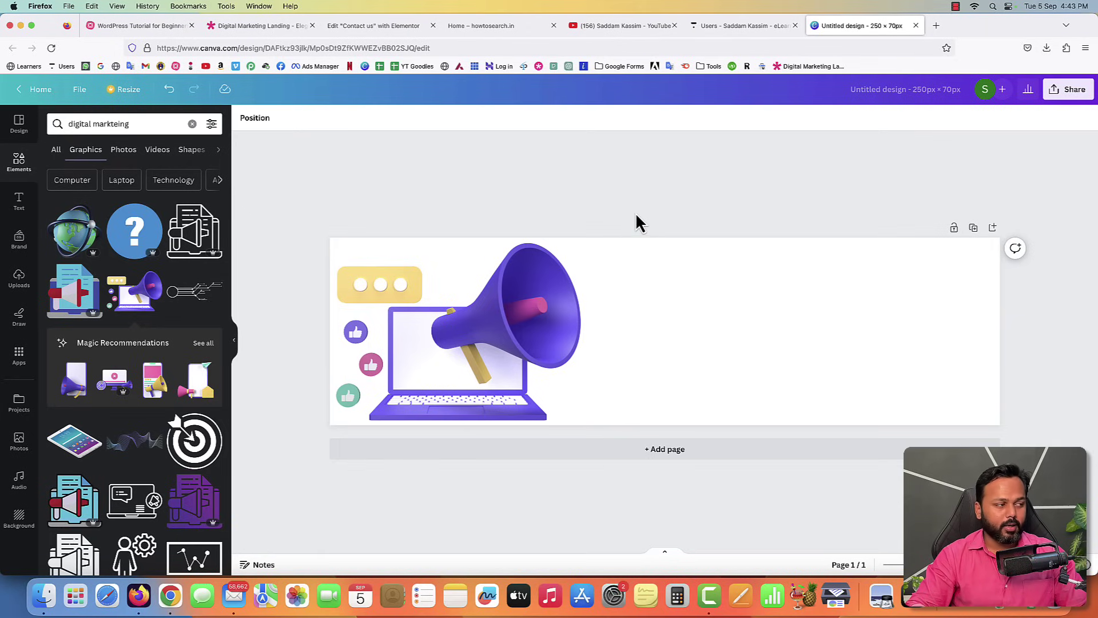
click(19, 201)
scroll(137, 373, down, 4)
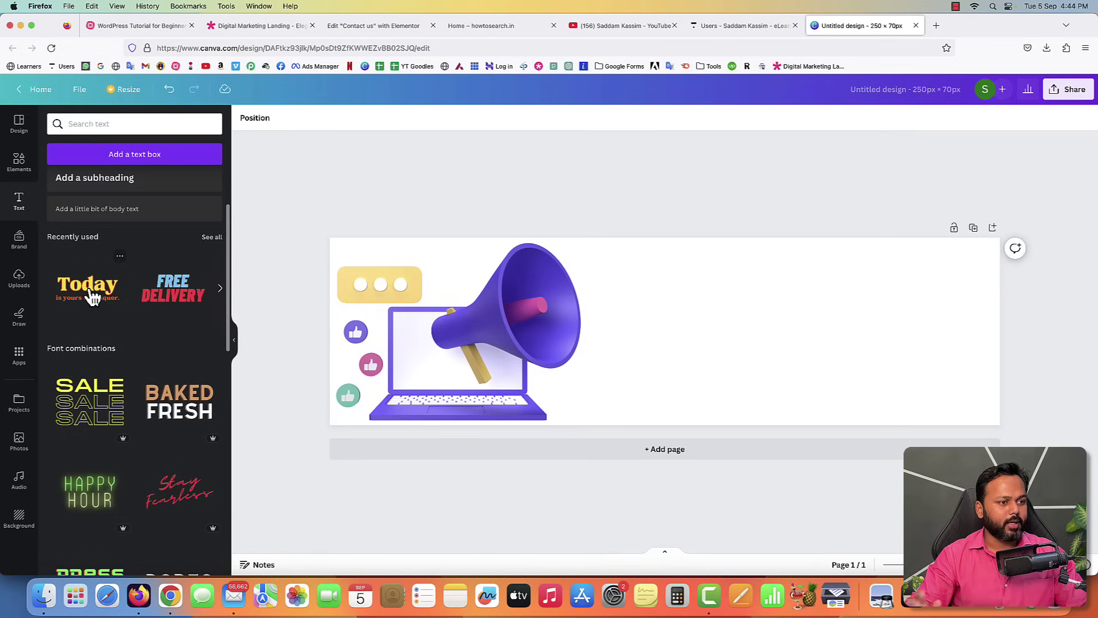
- Add the 'Today is yours to conquer' text combination right of the megaphone and ungroup it
click(90, 291)
drag(652, 343, 743, 336)
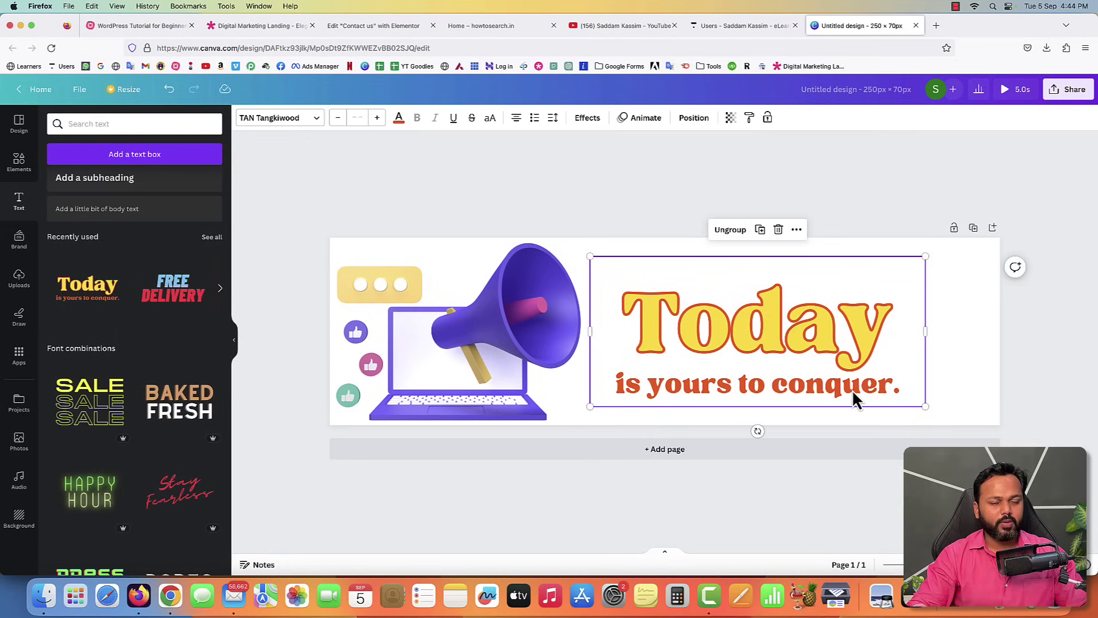
click(738, 231)
- Retype the two text lines as 'How To' and 'search'
click(772, 315)
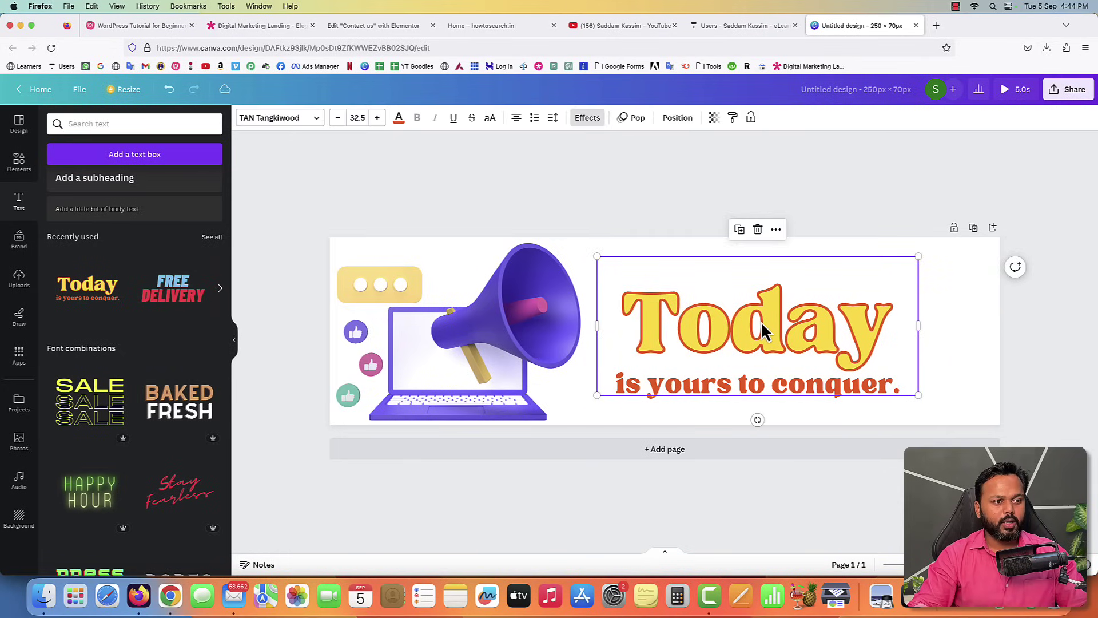
click(760, 321)
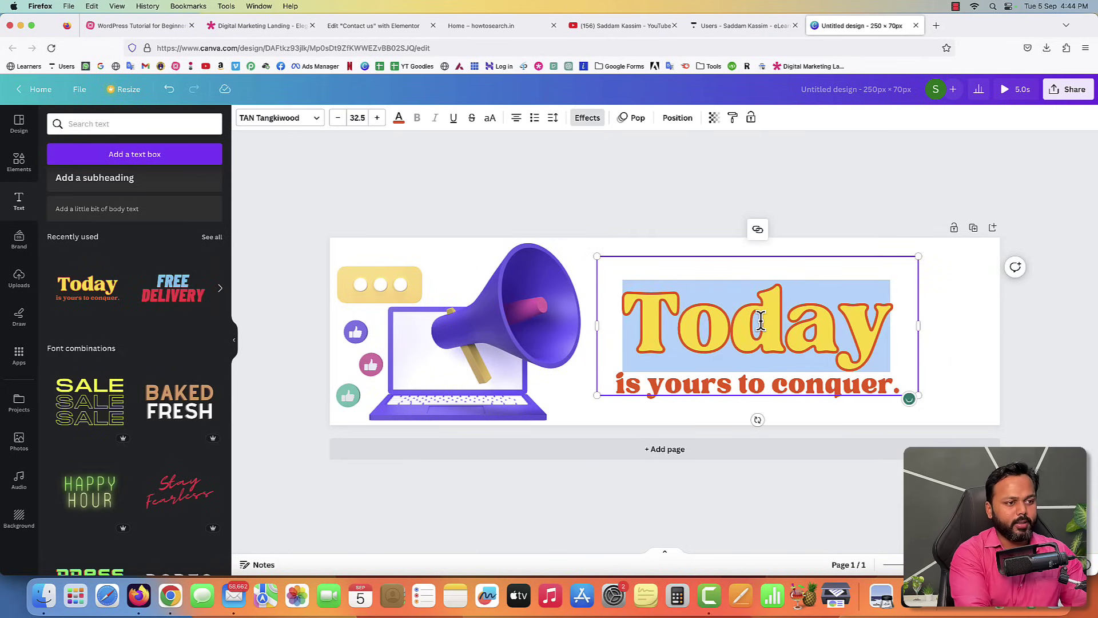
text(How To)
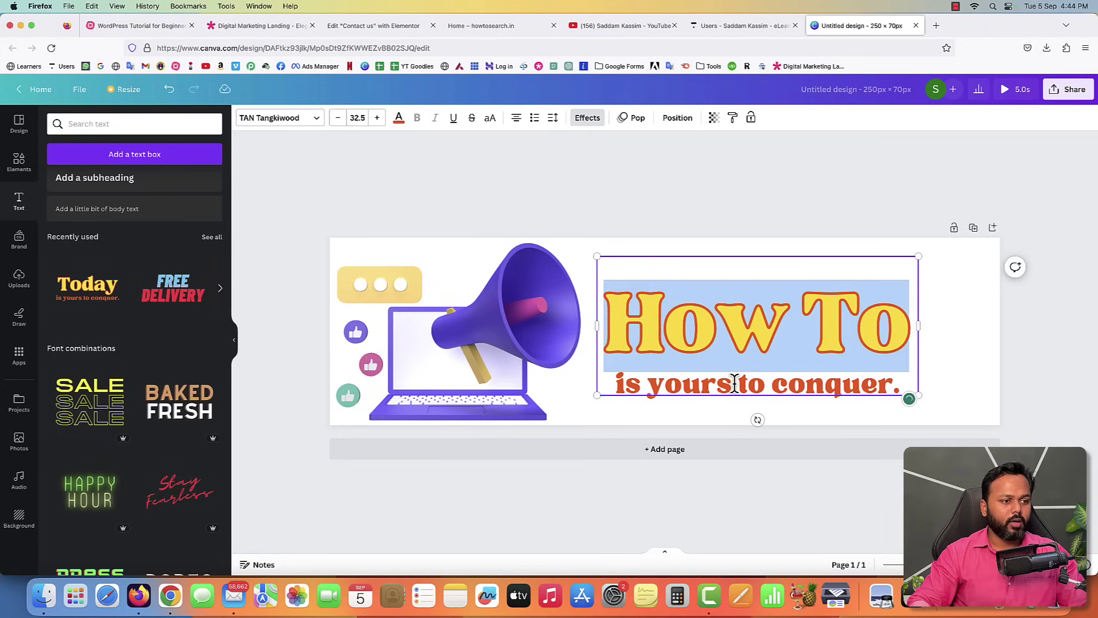
key(super+a)
click(757, 398)
key(super+a)
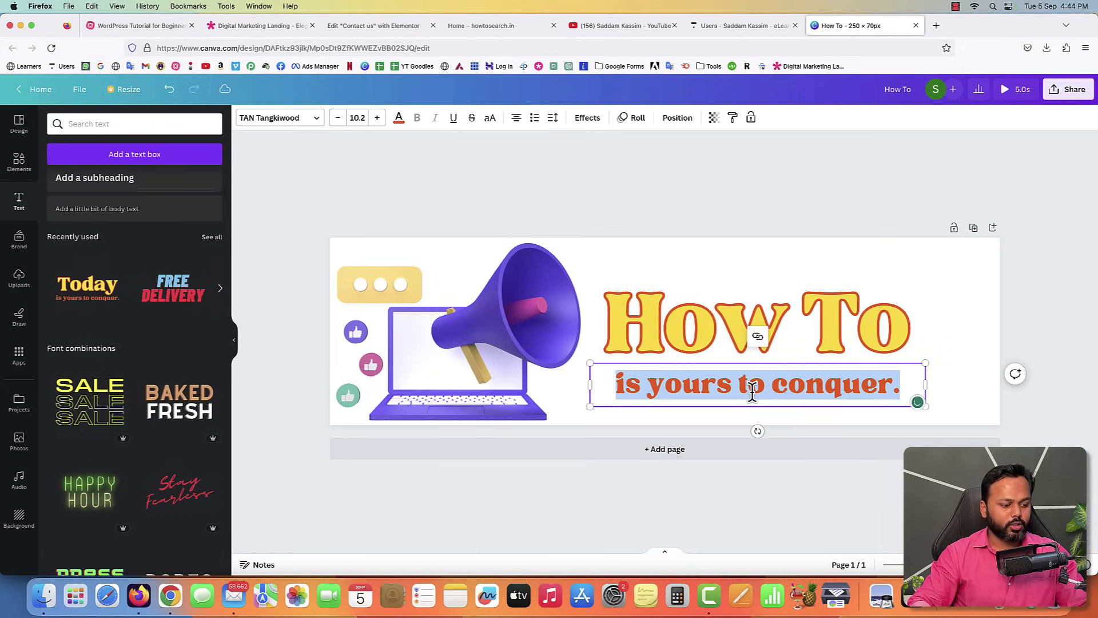
text(search)
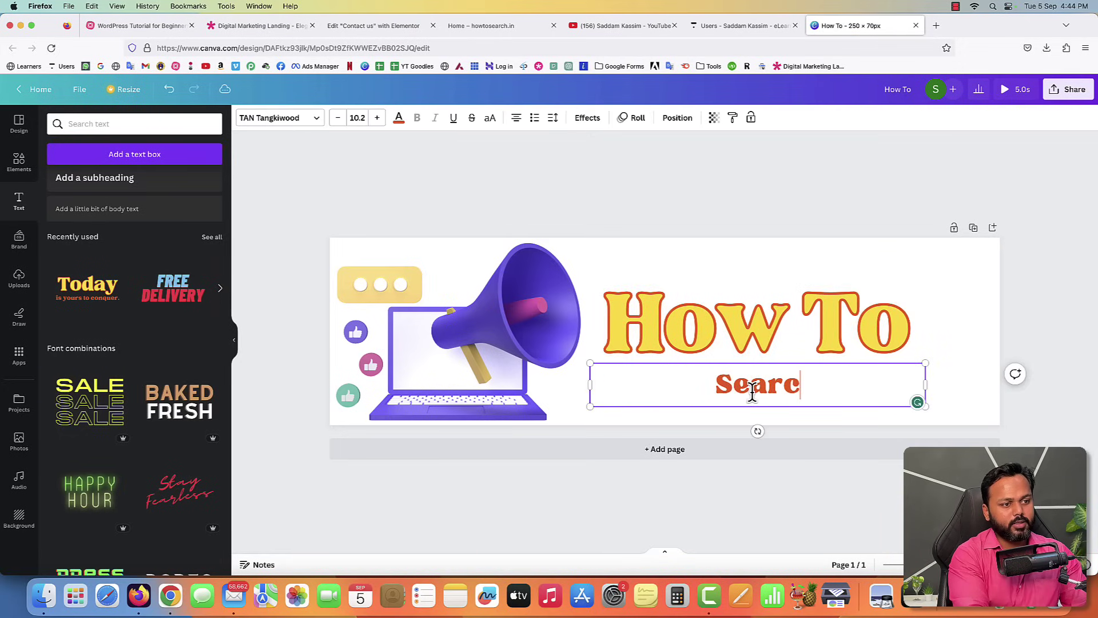
- Narrow the Search box, raise and enlarge How To, and enlarge Search
drag(925, 386, 722, 384)
drag(746, 342, 738, 311)
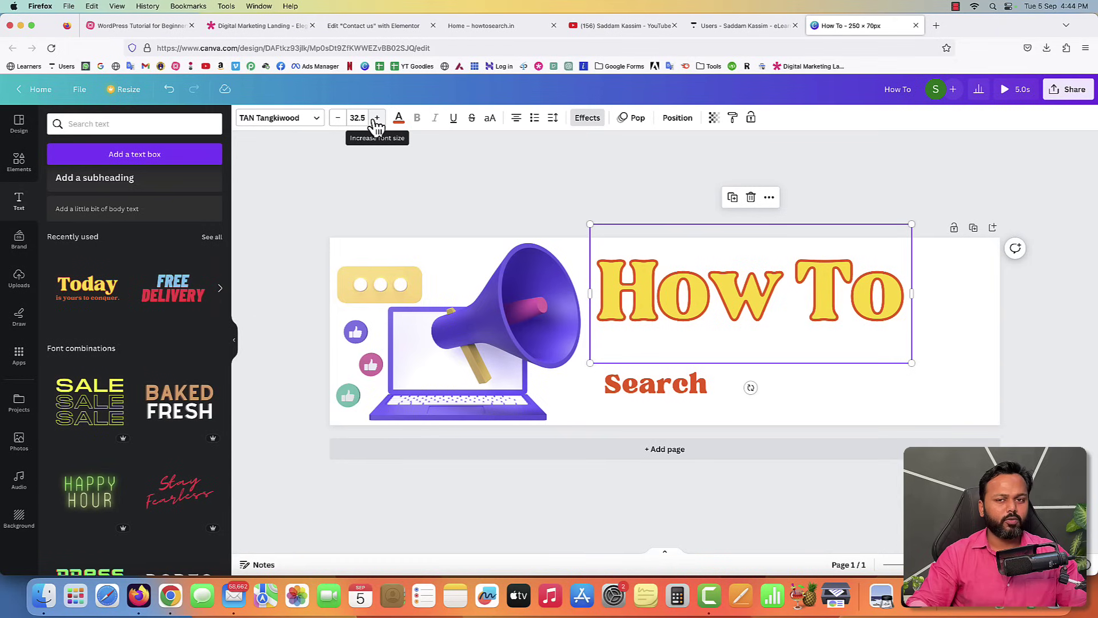
drag(910, 362, 1005, 375)
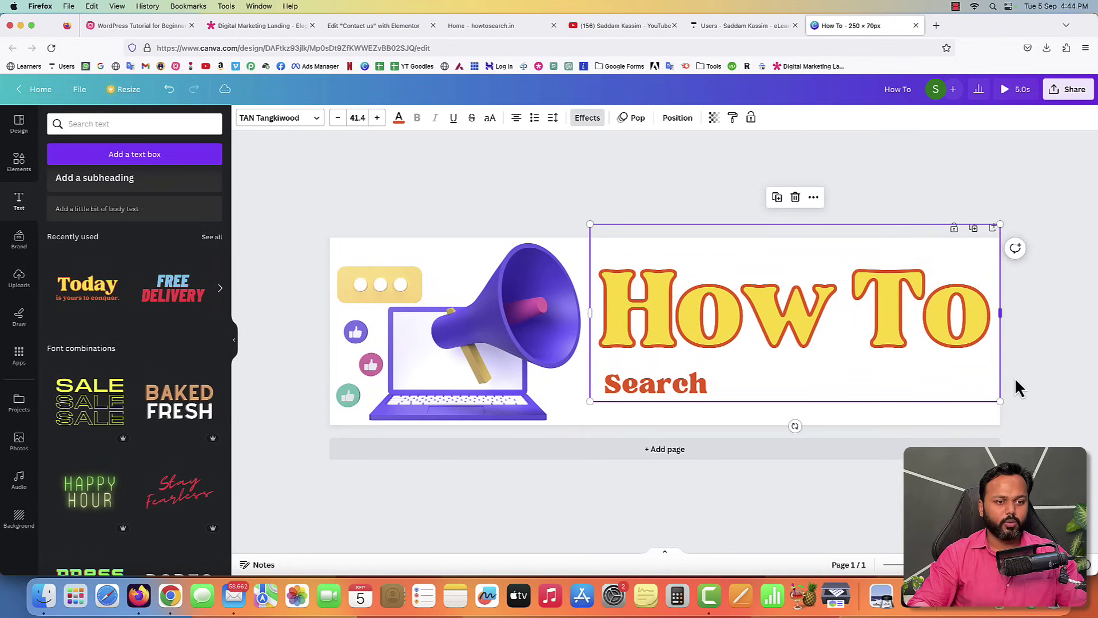
click(637, 390)
drag(722, 407, 698, 395)
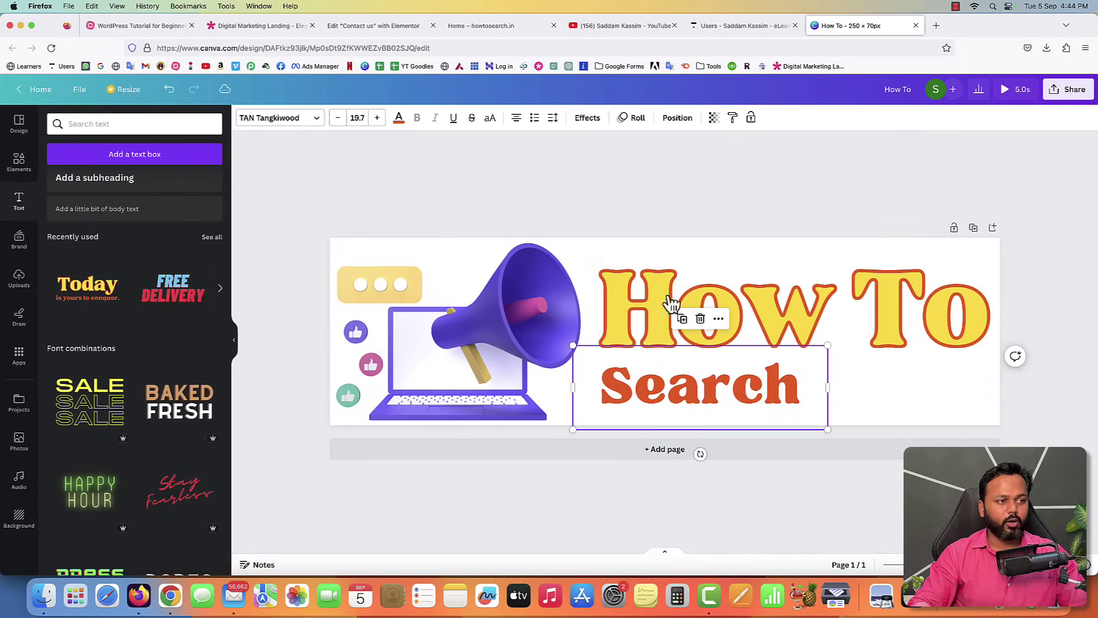
click(622, 208)
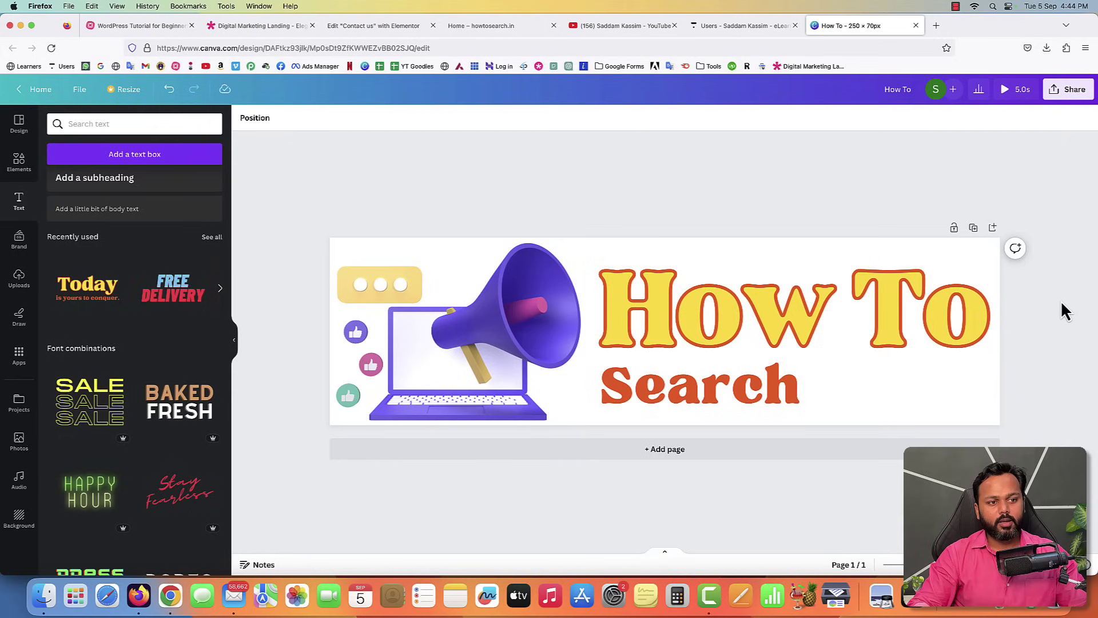
- Try dark purple and dark blue outlines on How To, then keep orange
click(734, 306)
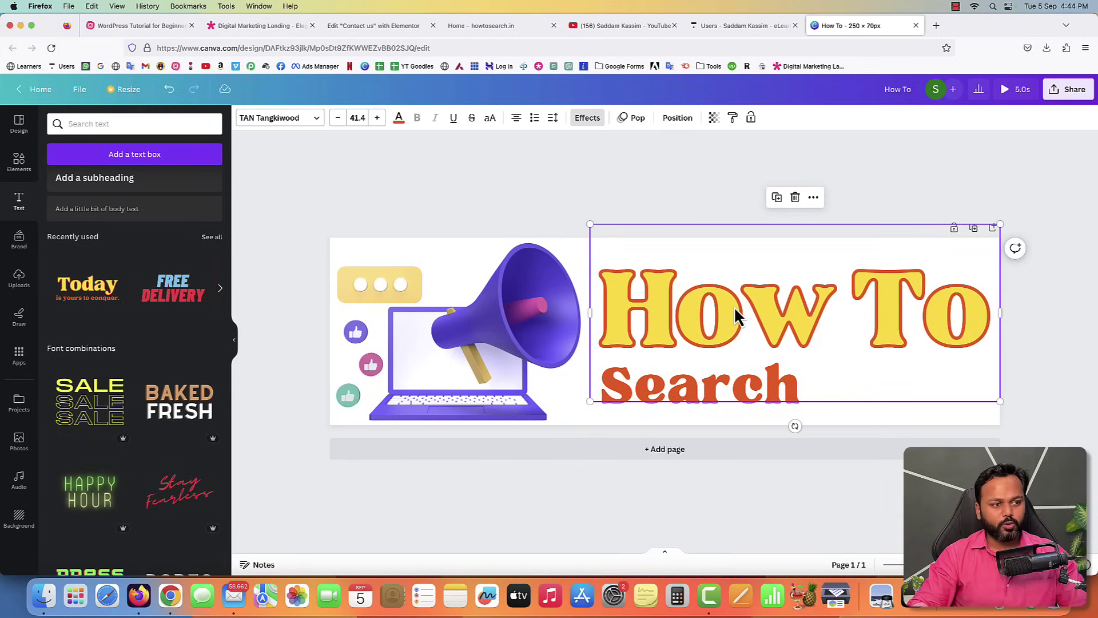
click(401, 128)
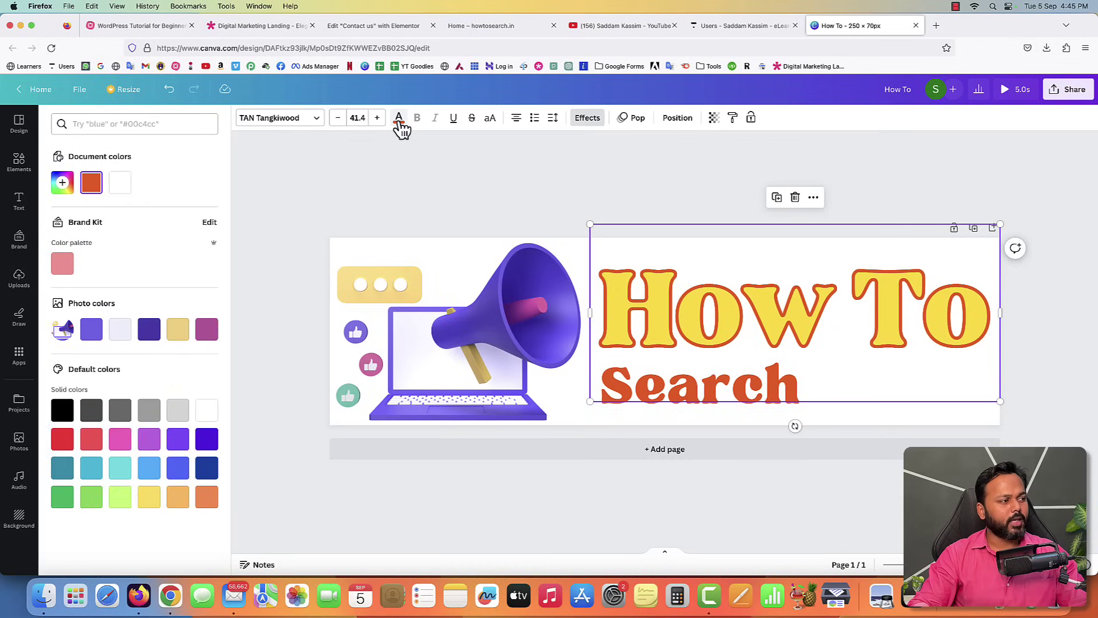
click(149, 332)
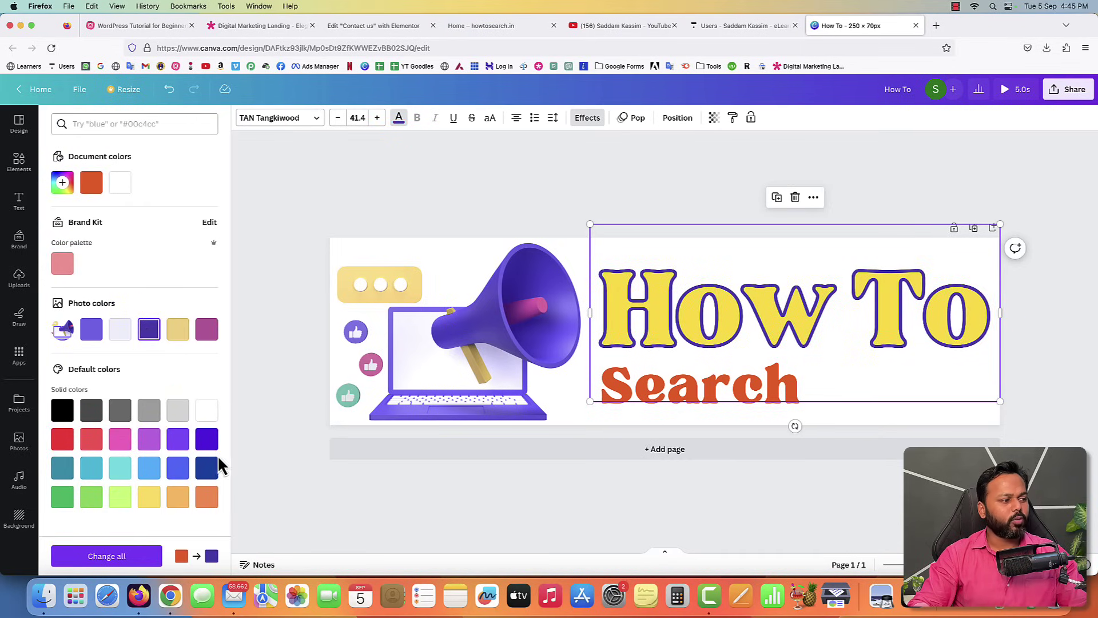
click(210, 470)
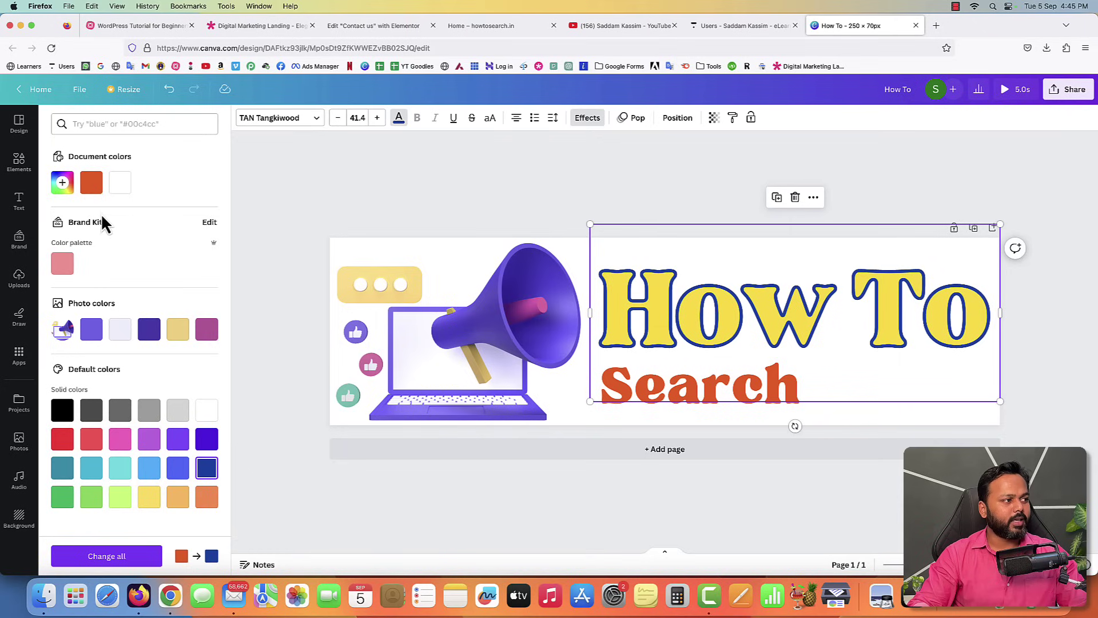
click(91, 185)
click(343, 192)
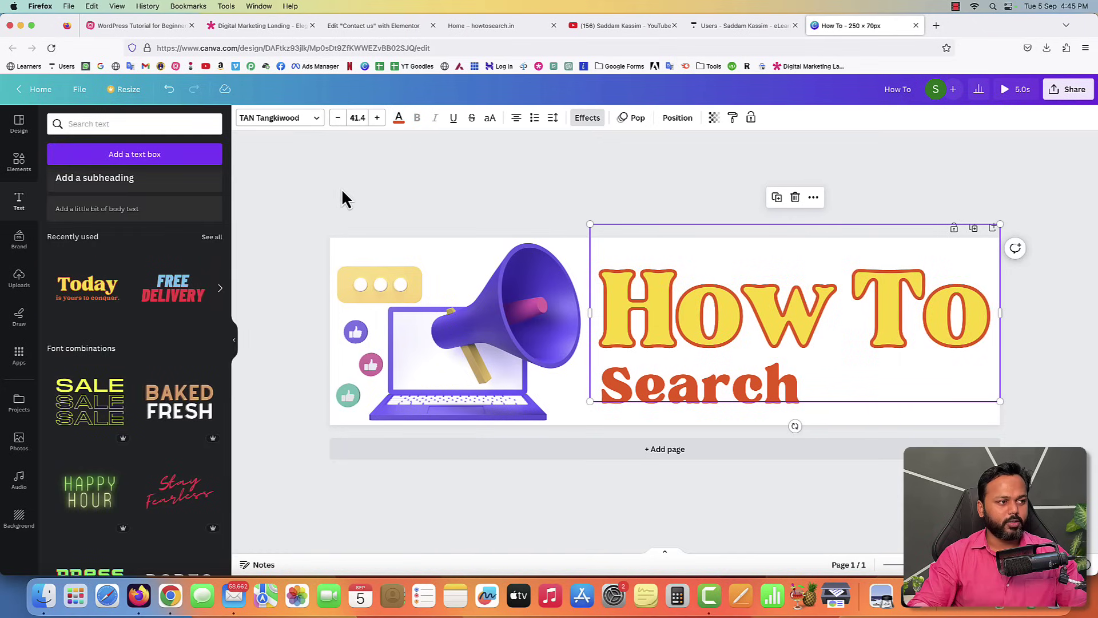
click(502, 194)
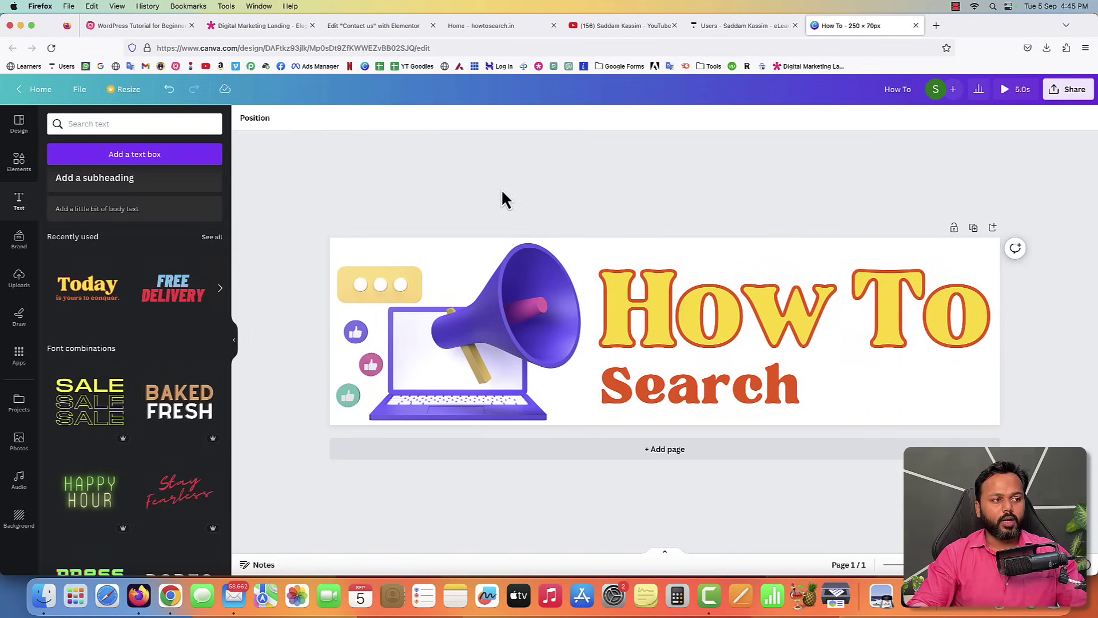
- Download the design as a PNG file
click(1068, 91)
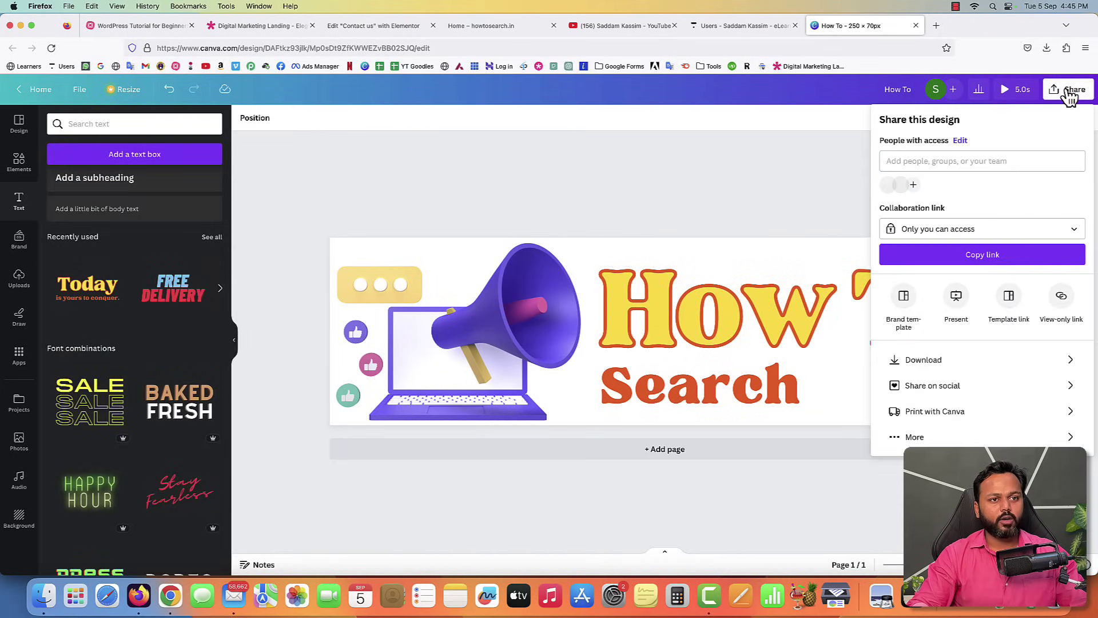
click(929, 366)
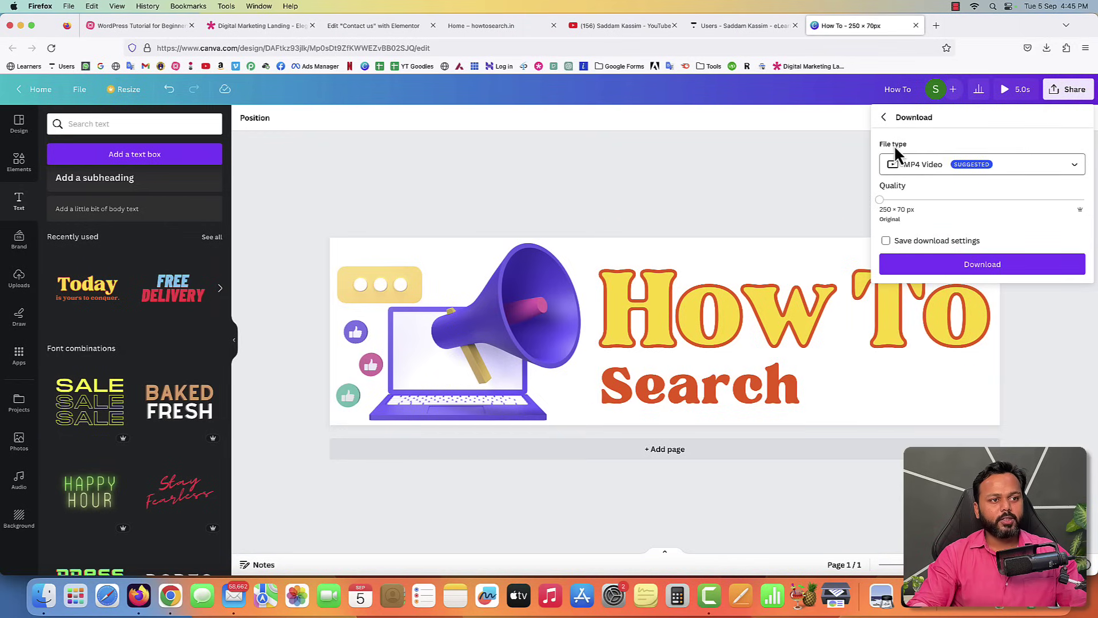
click(934, 167)
click(918, 229)
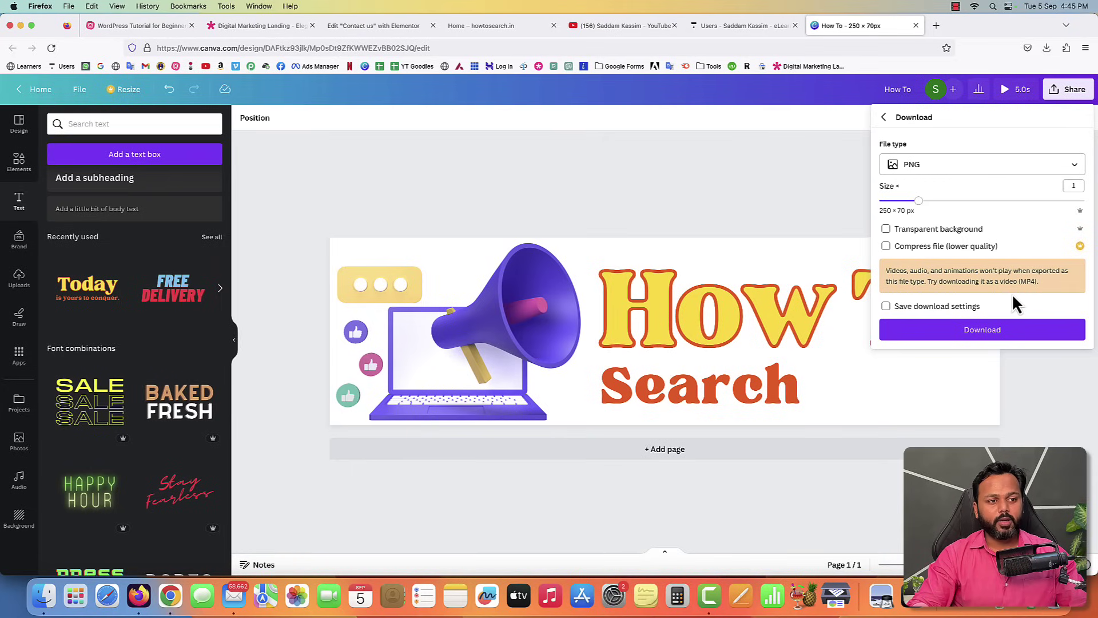
click(984, 333)
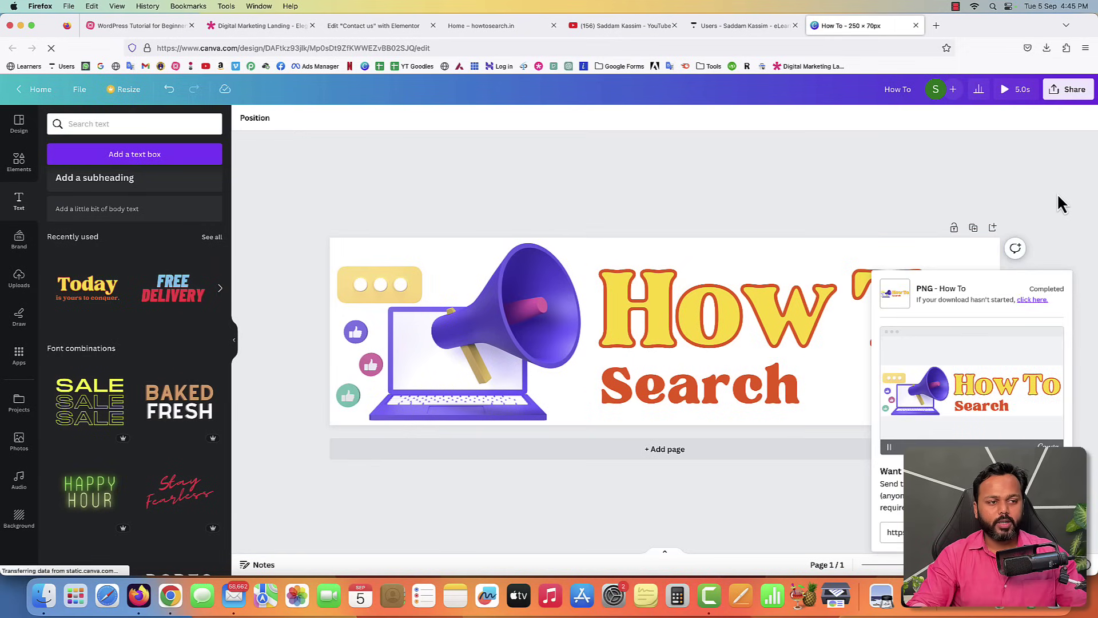
- Check the downloaded How To(1).png in Preview, then return to the MindMeister tab
click(848, 75)
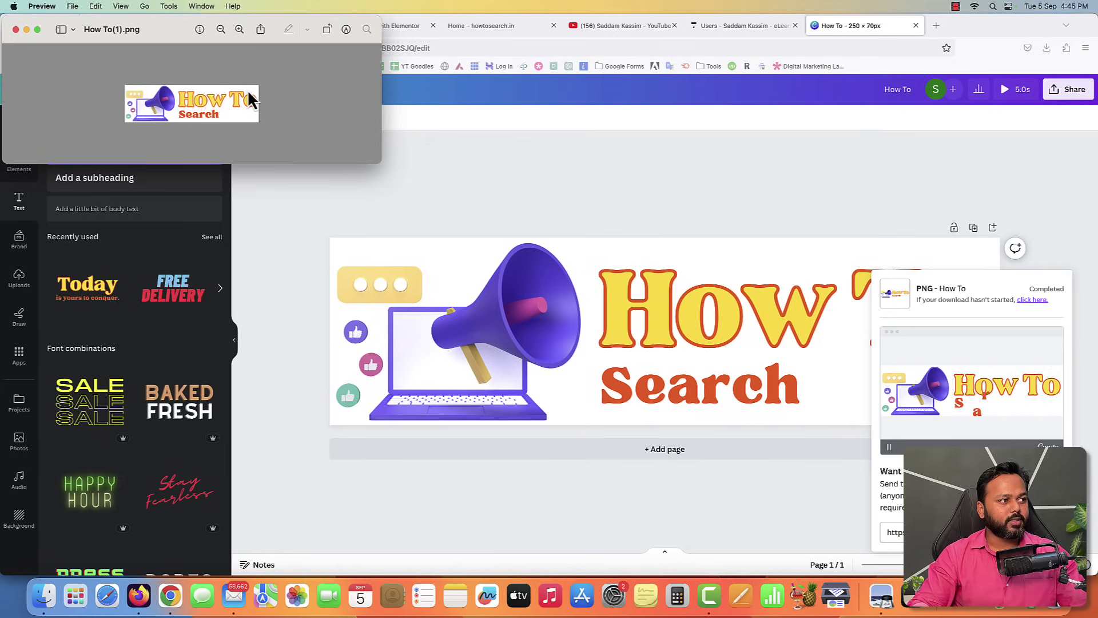
click(16, 29)
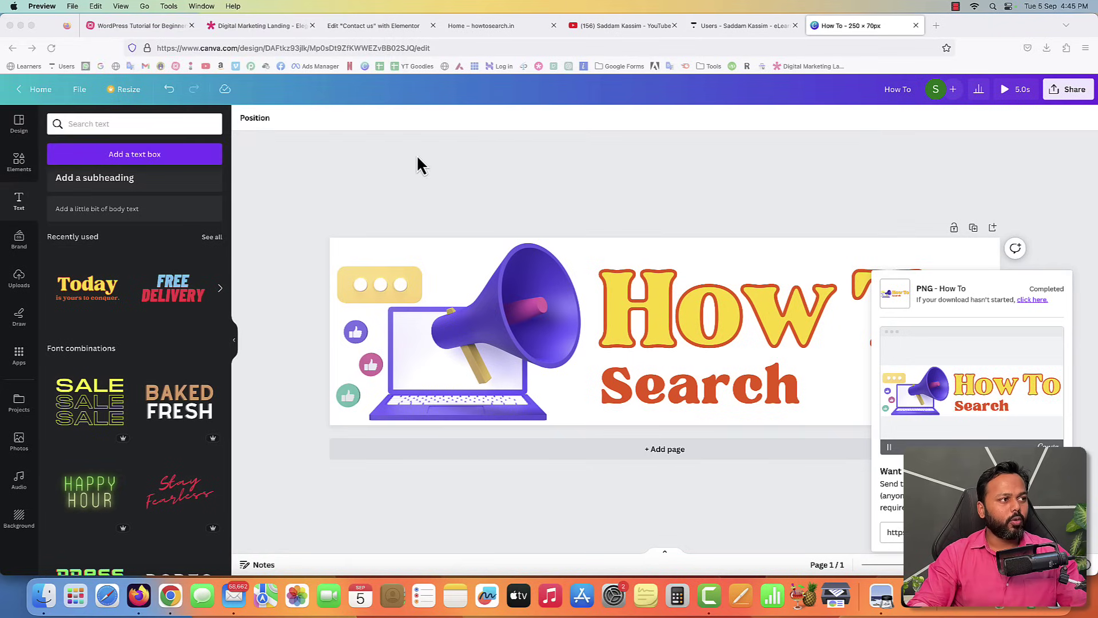
click(150, 25)
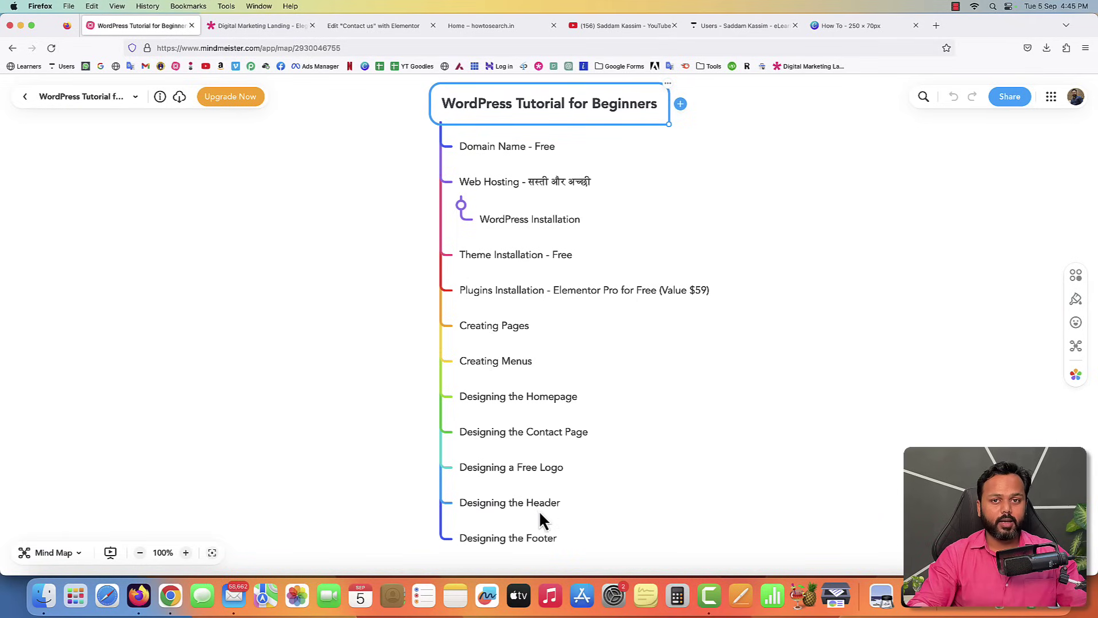
- Exit the Contact us page editor to the WordPress dashboard
click(370, 27)
click(12, 87)
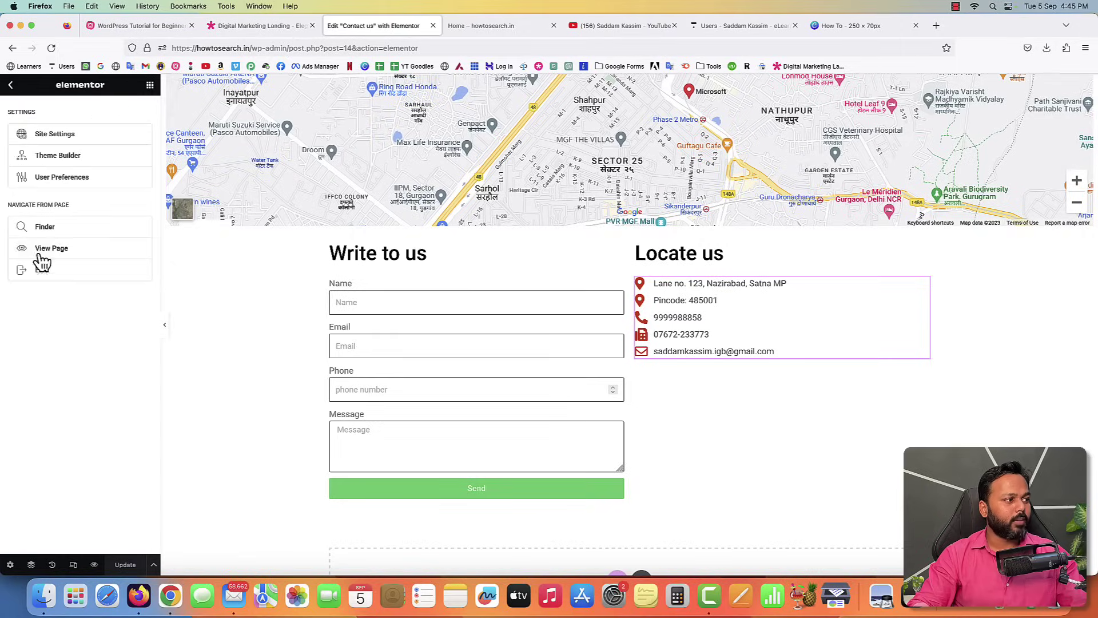
click(44, 269)
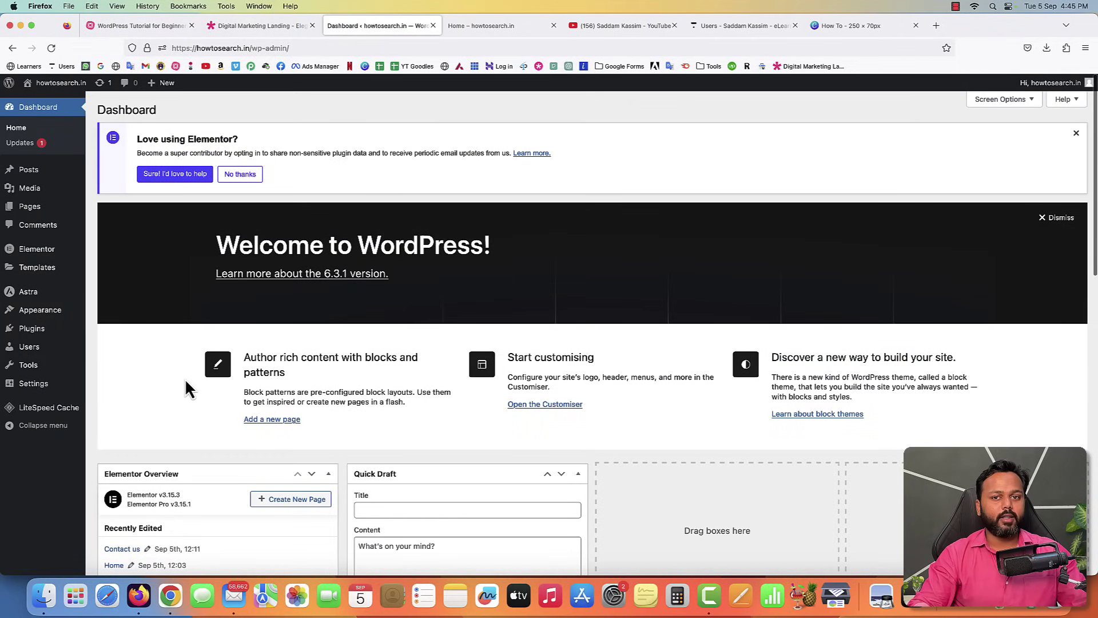
- Create a new header template from Templates > Theme Builder
mouse_move(81, 296)
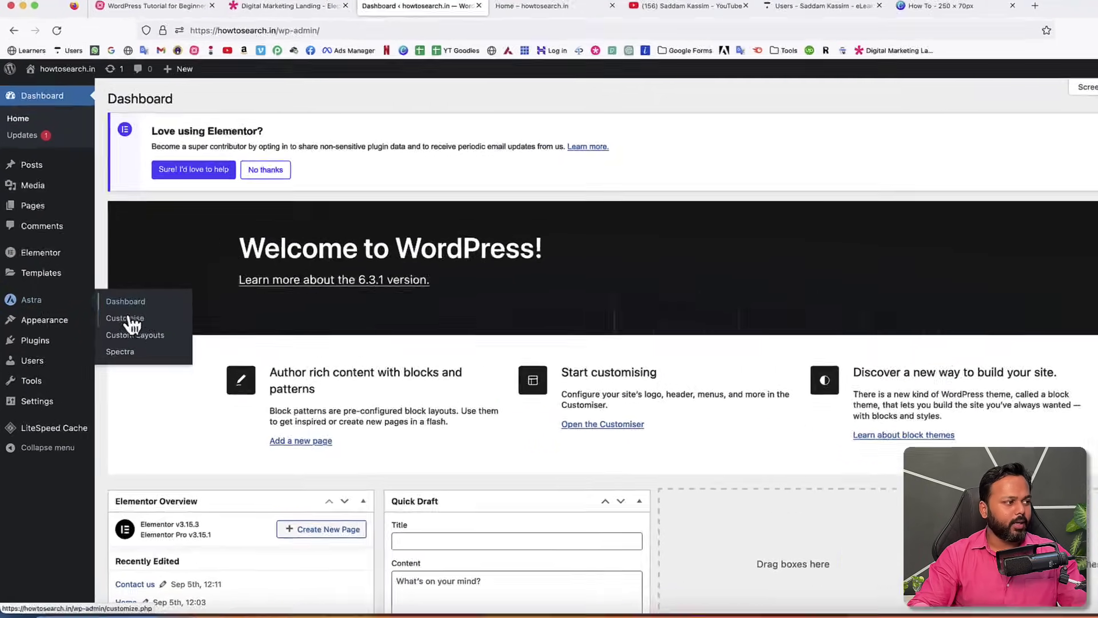
mouse_move(39, 274)
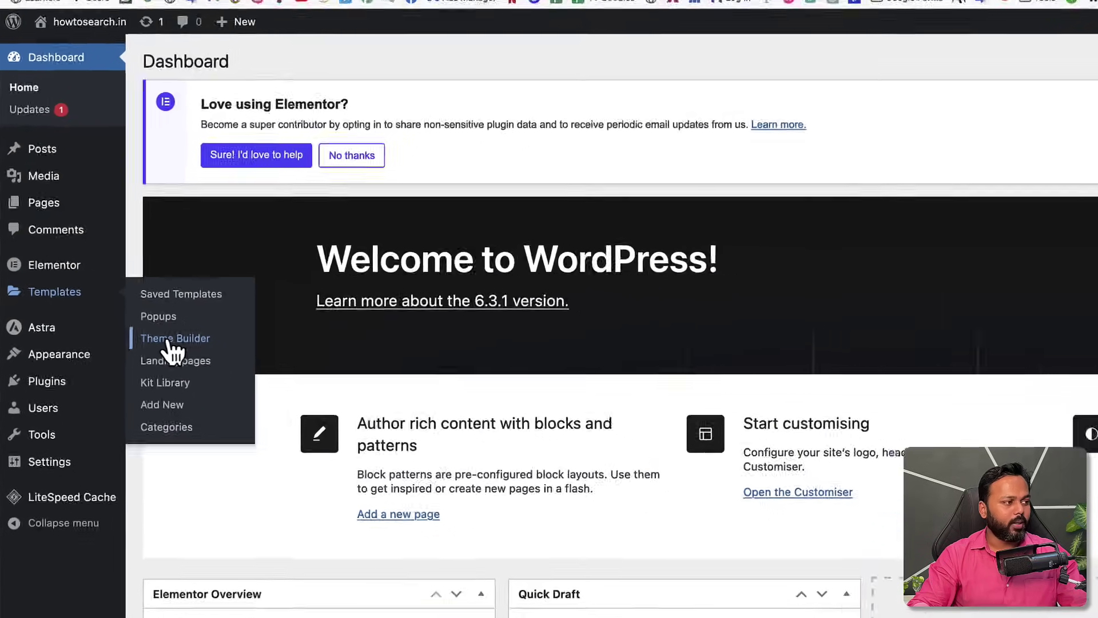
click(197, 359)
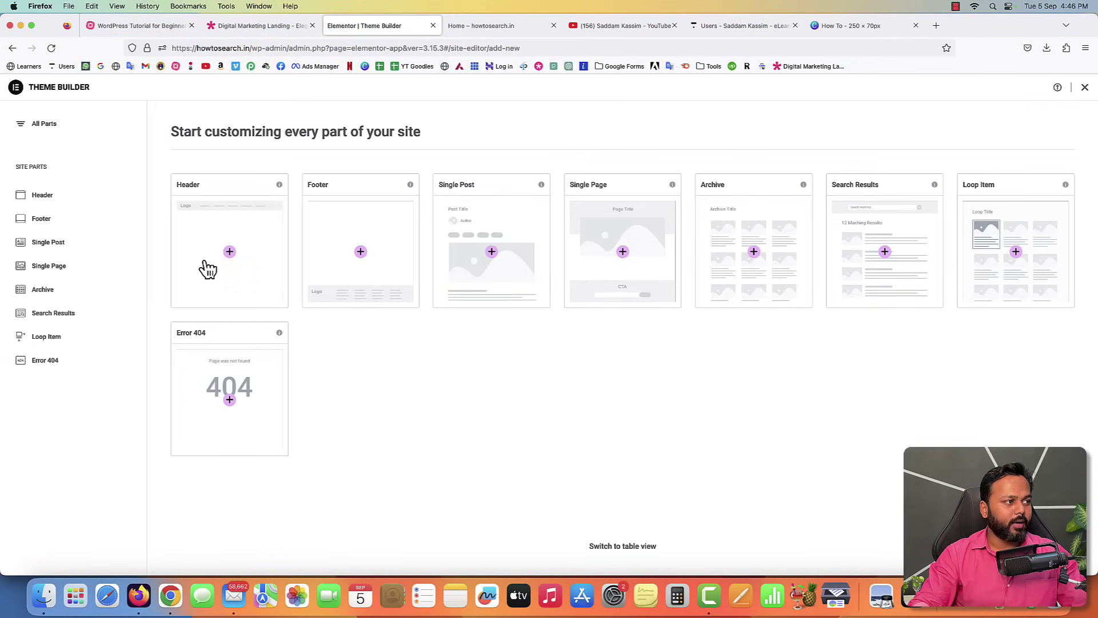
click(229, 253)
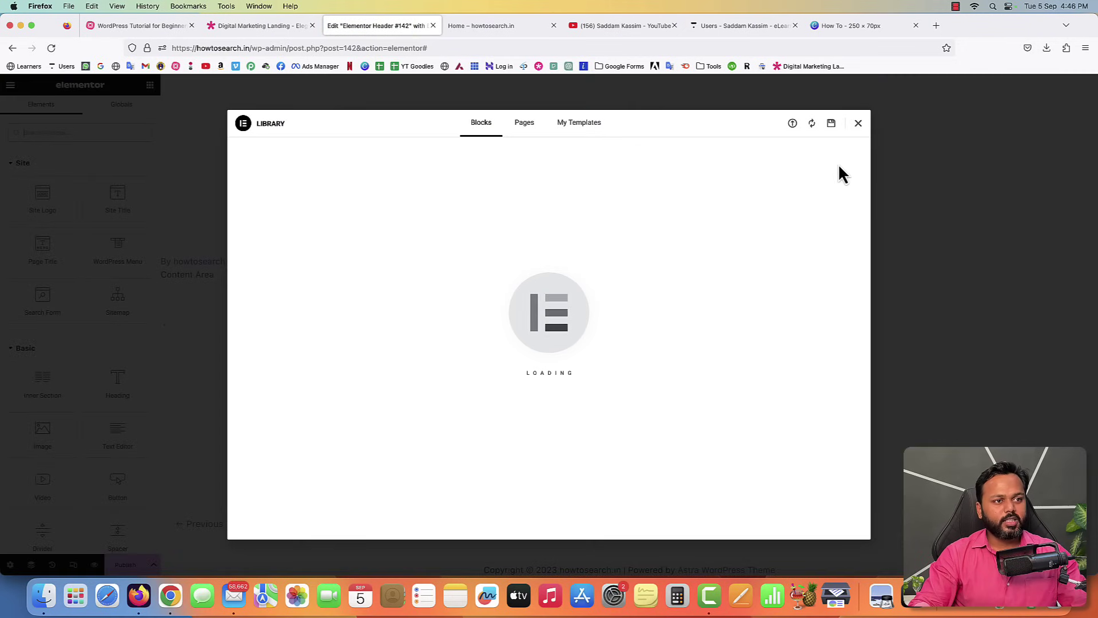
- Close the library and build a one-column header holding a two-column inner section
click(857, 124)
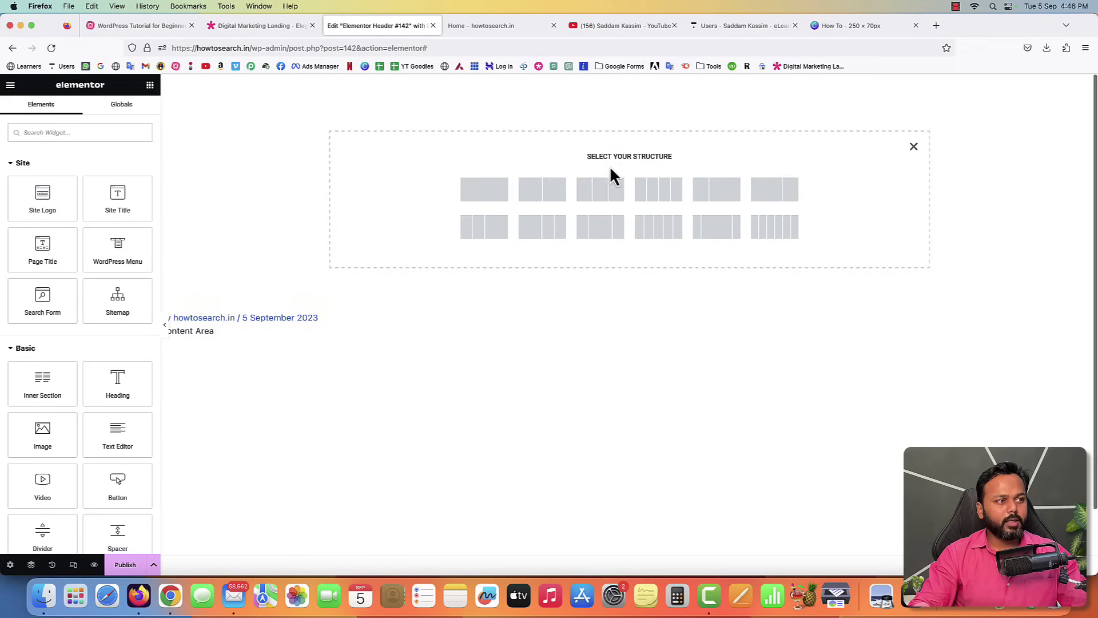
click(485, 190)
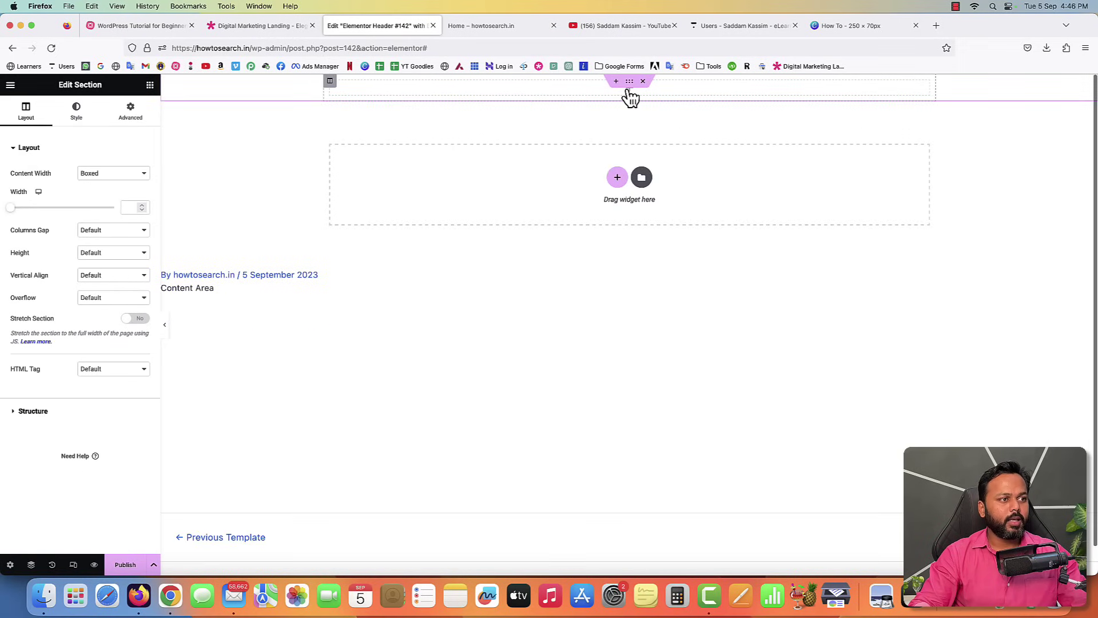
drag(36, 385, 399, 110)
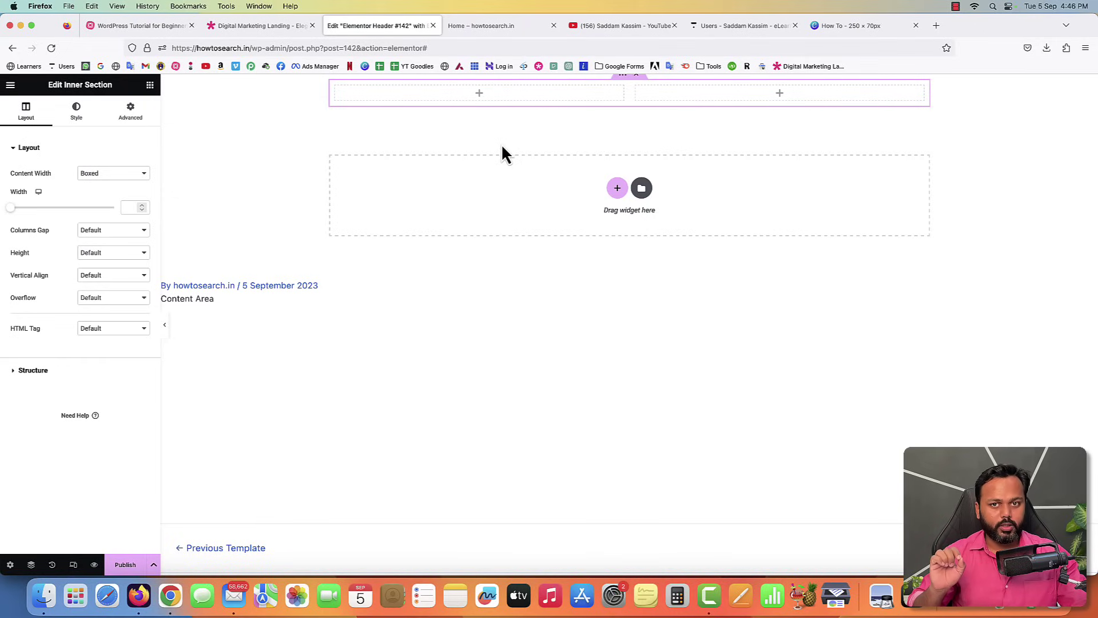
- Put an Image widget with the uploaded How To logo in the left column, narrowed to a quarter
click(481, 94)
drag(44, 430, 427, 91)
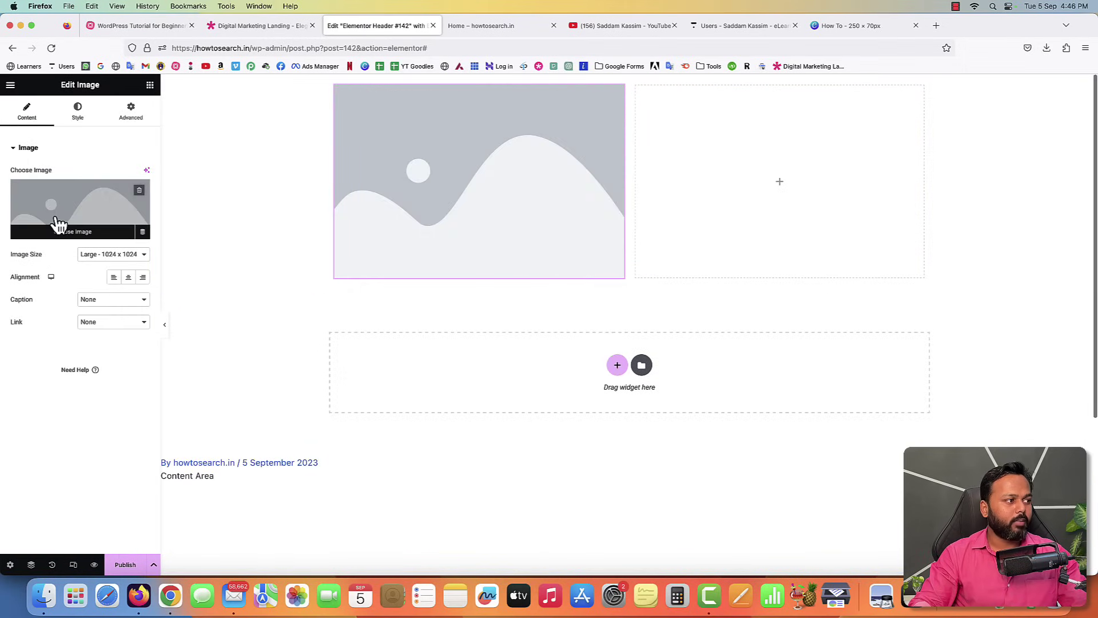
click(61, 223)
click(152, 126)
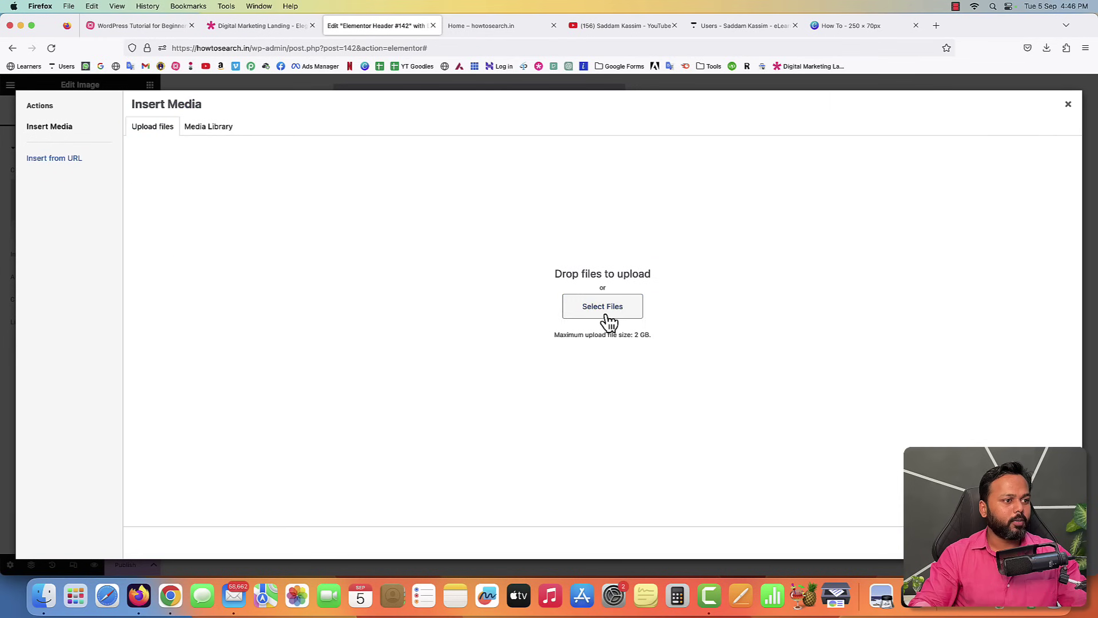
click(607, 320)
click(234, 149)
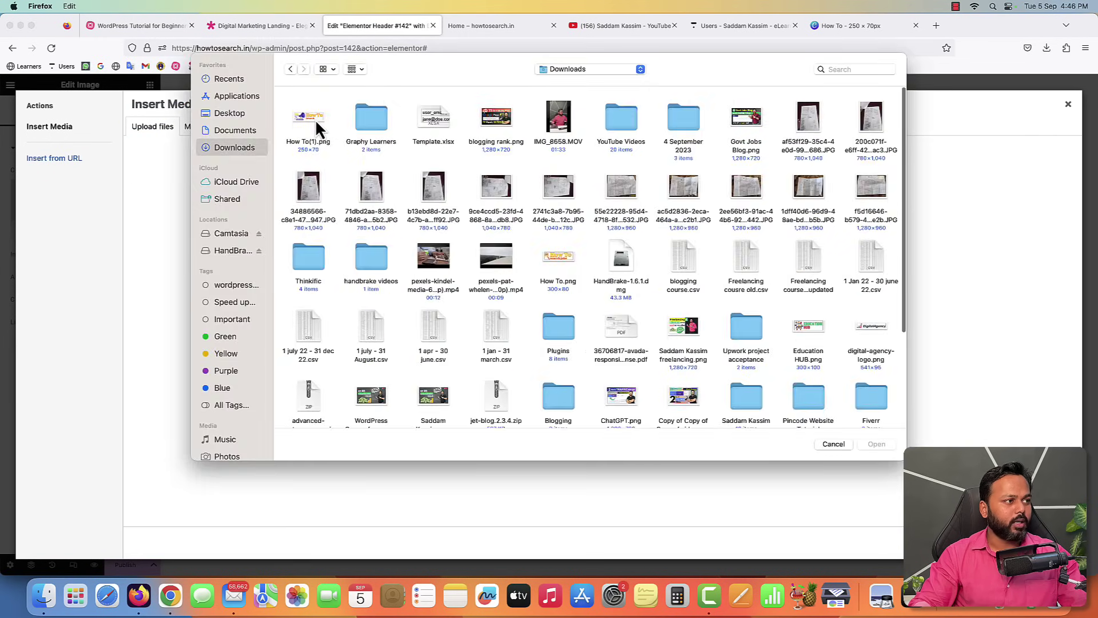
double_click(316, 121)
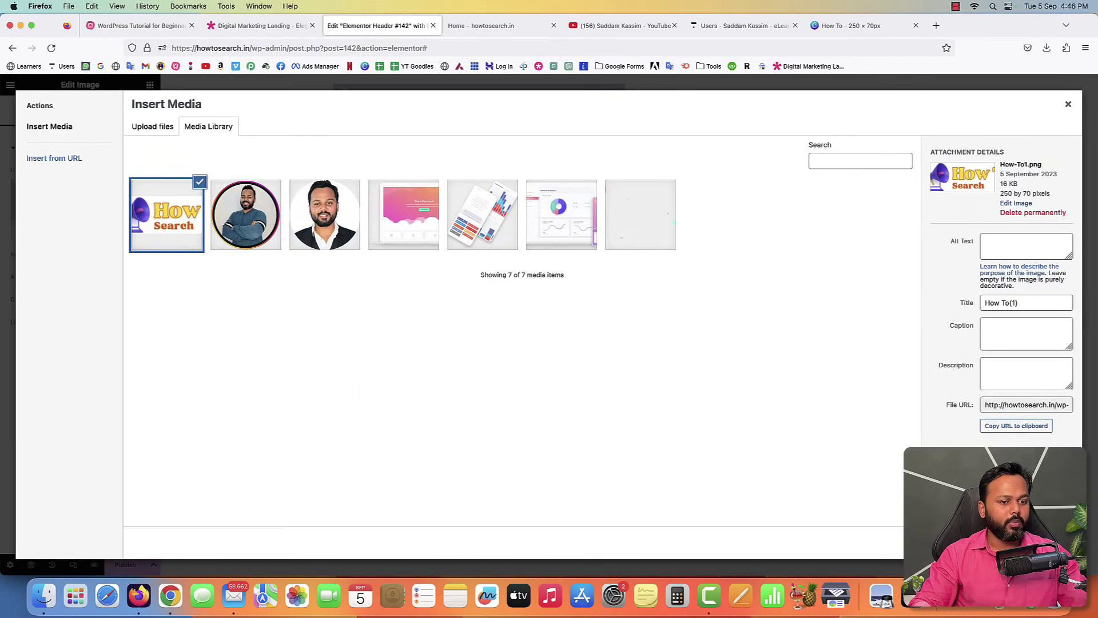
click(1039, 542)
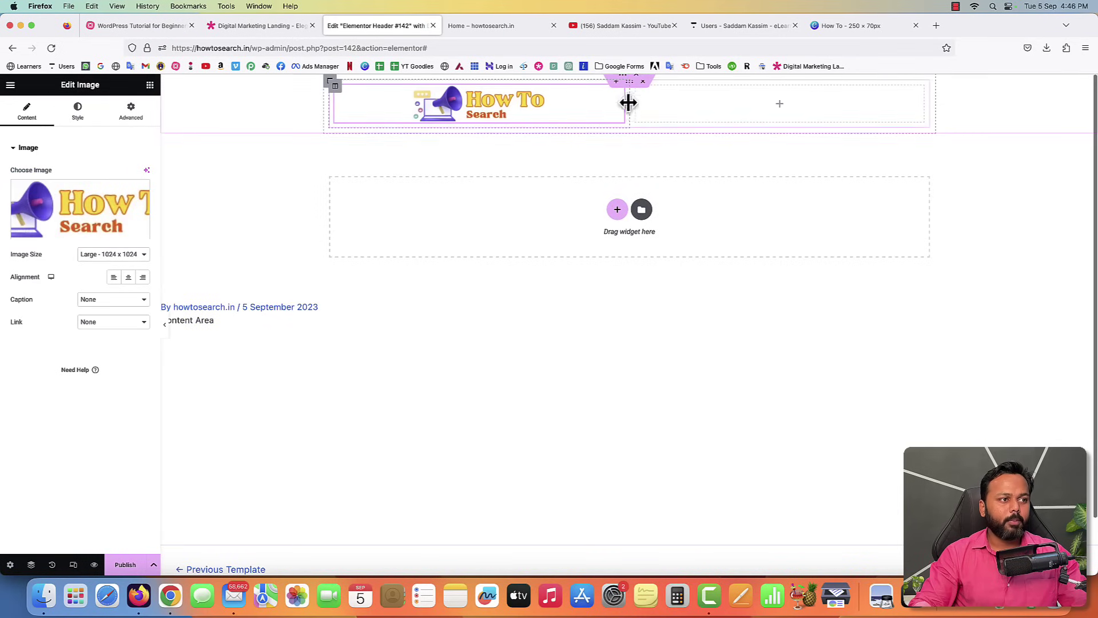
drag(629, 102, 423, 96)
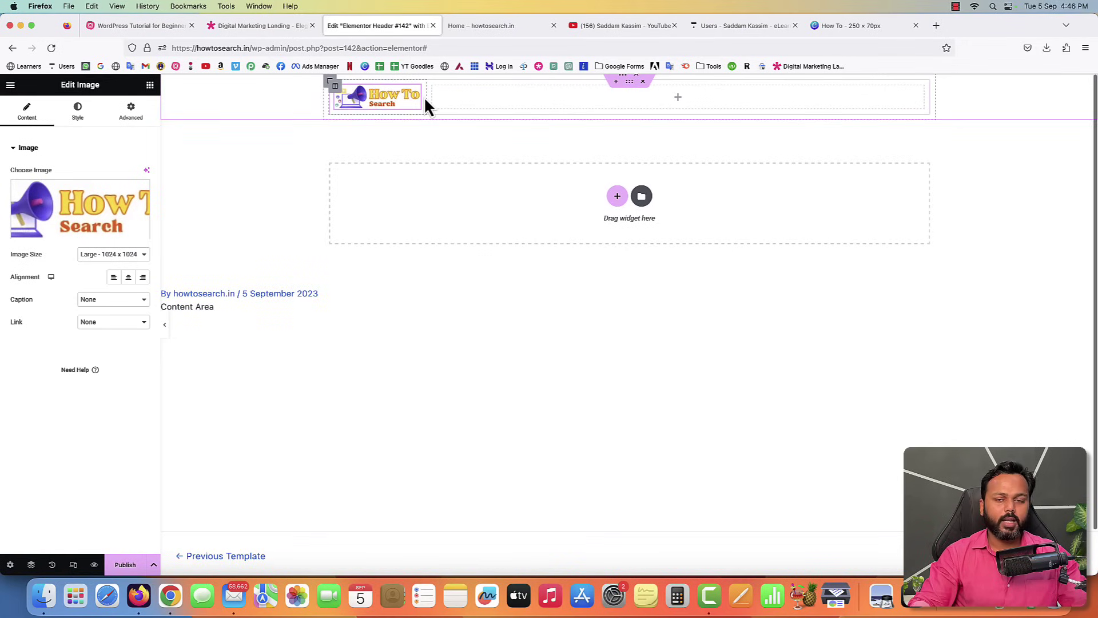
click(676, 99)
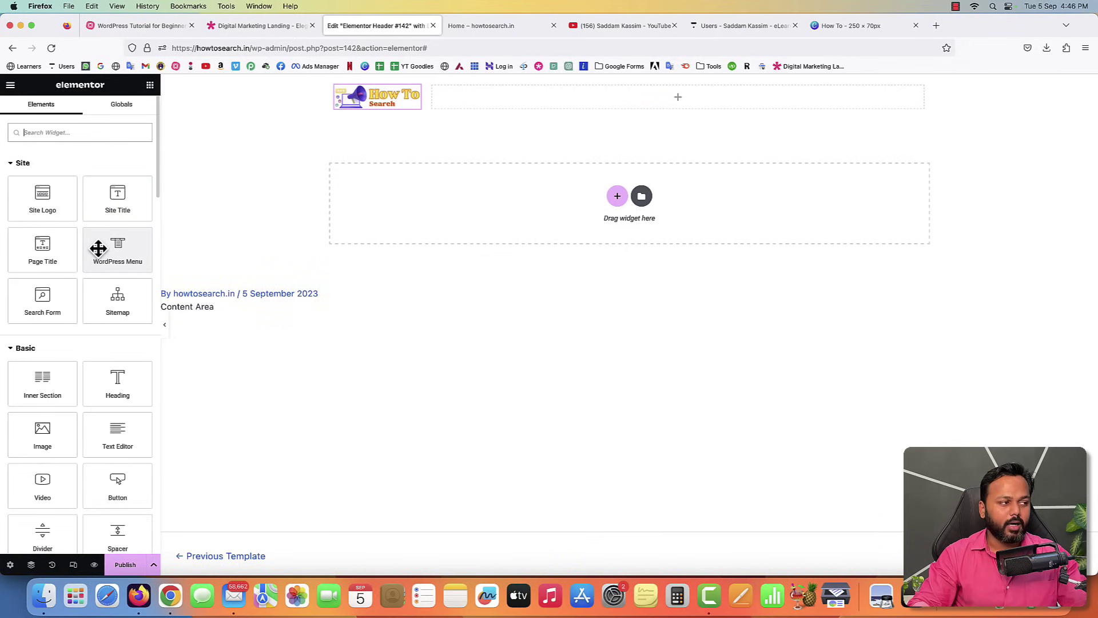
- Place the WordPress Menu widget in the right column, aligned right
click(98, 248)
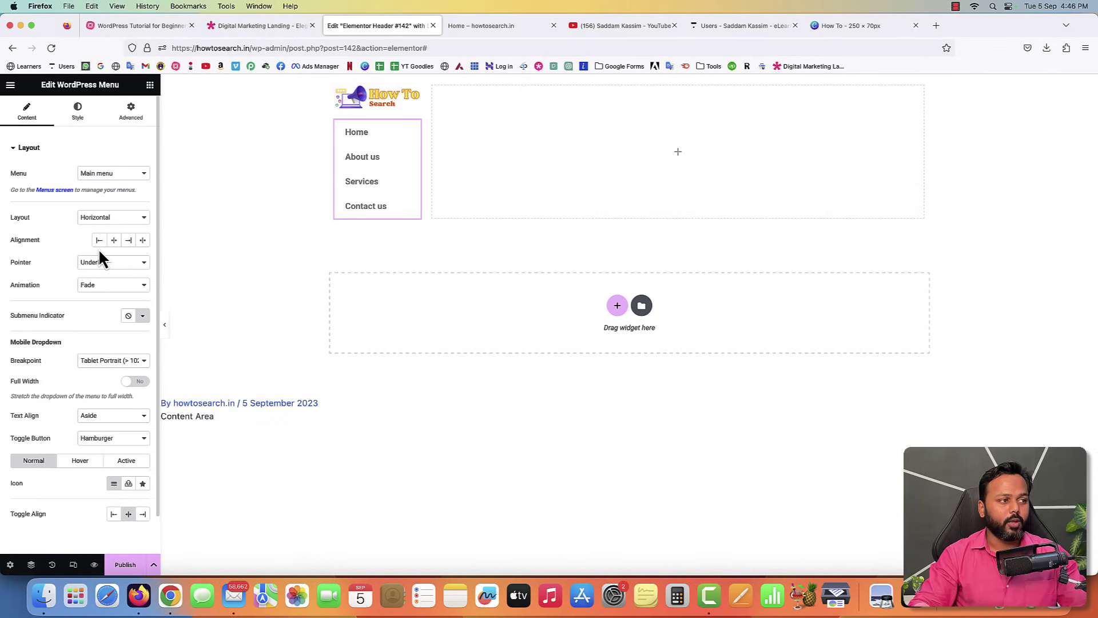
drag(417, 133, 558, 105)
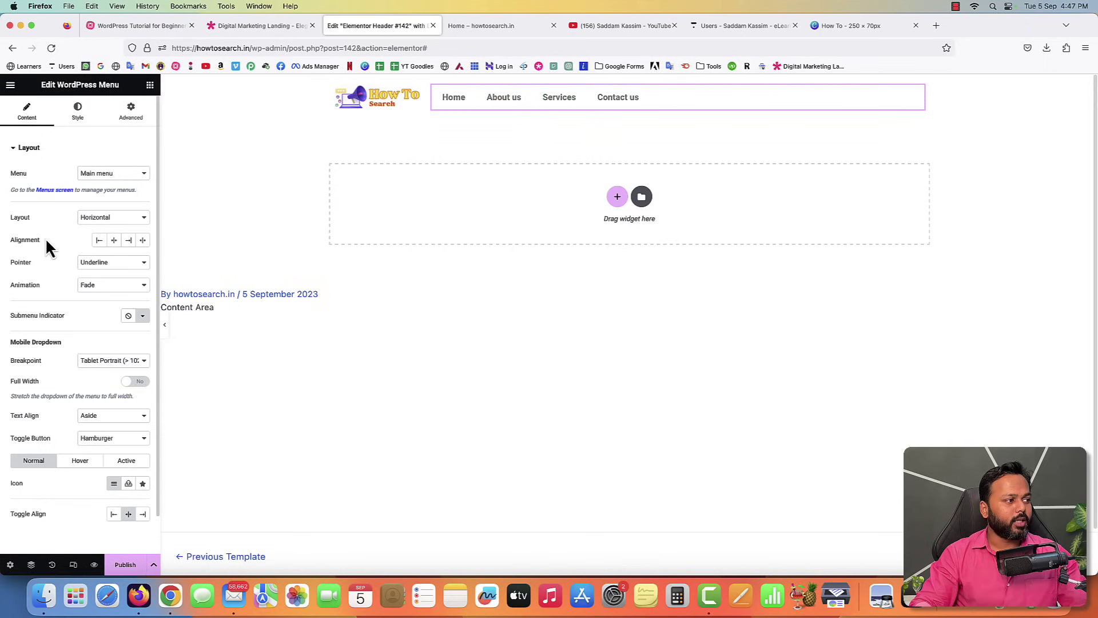
click(129, 240)
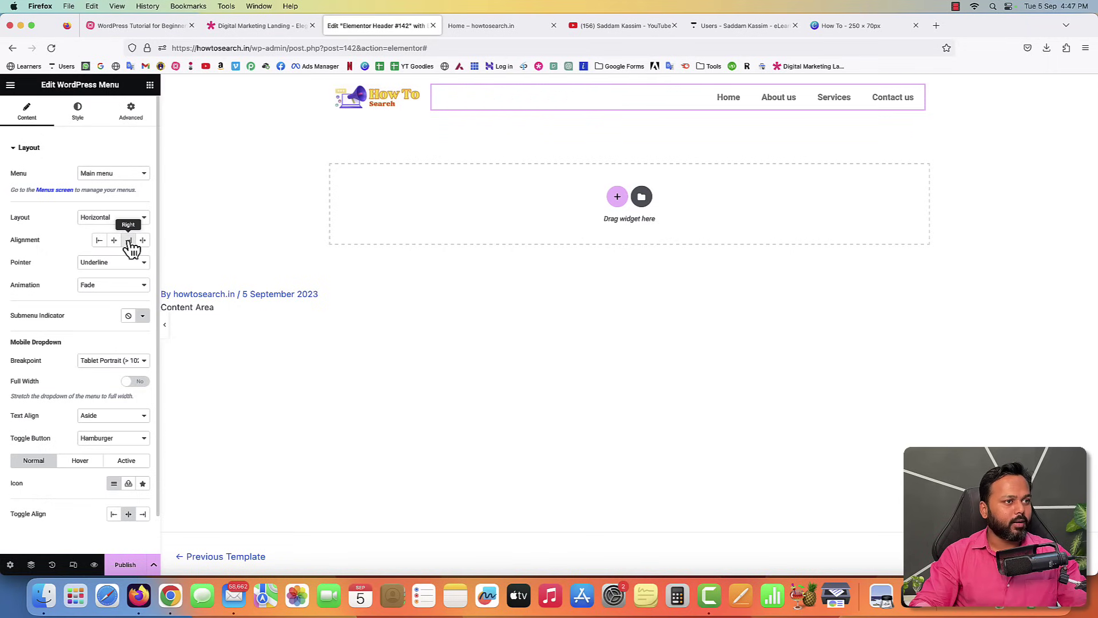
- Style the menu text colour #1D1D1D with font weight 400
click(77, 110)
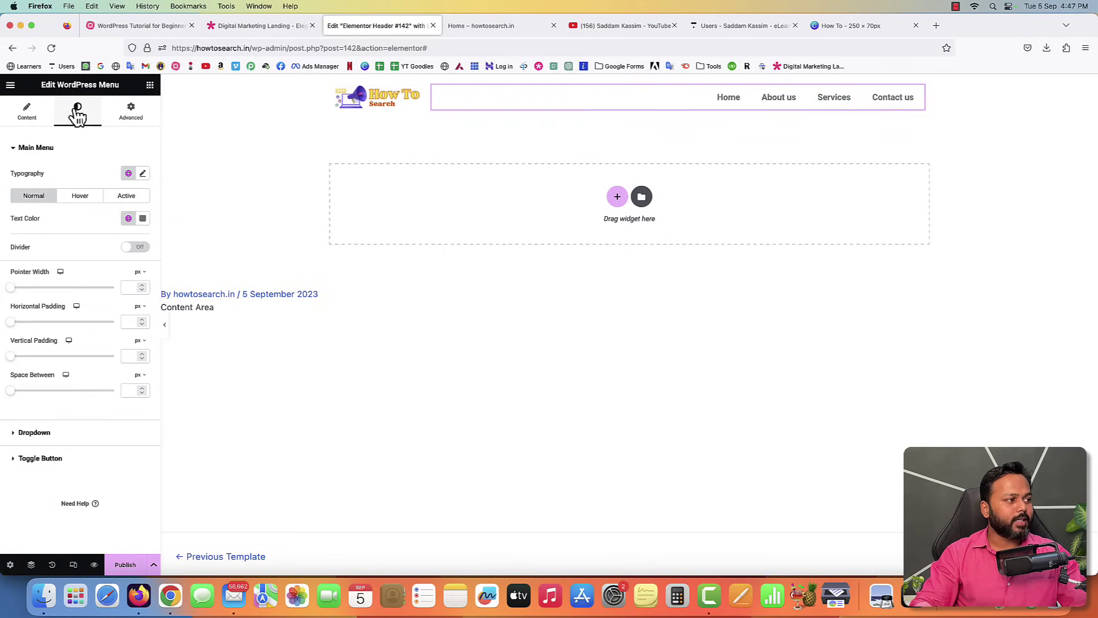
click(142, 218)
click(81, 306)
drag(82, 313, 79, 340)
click(143, 173)
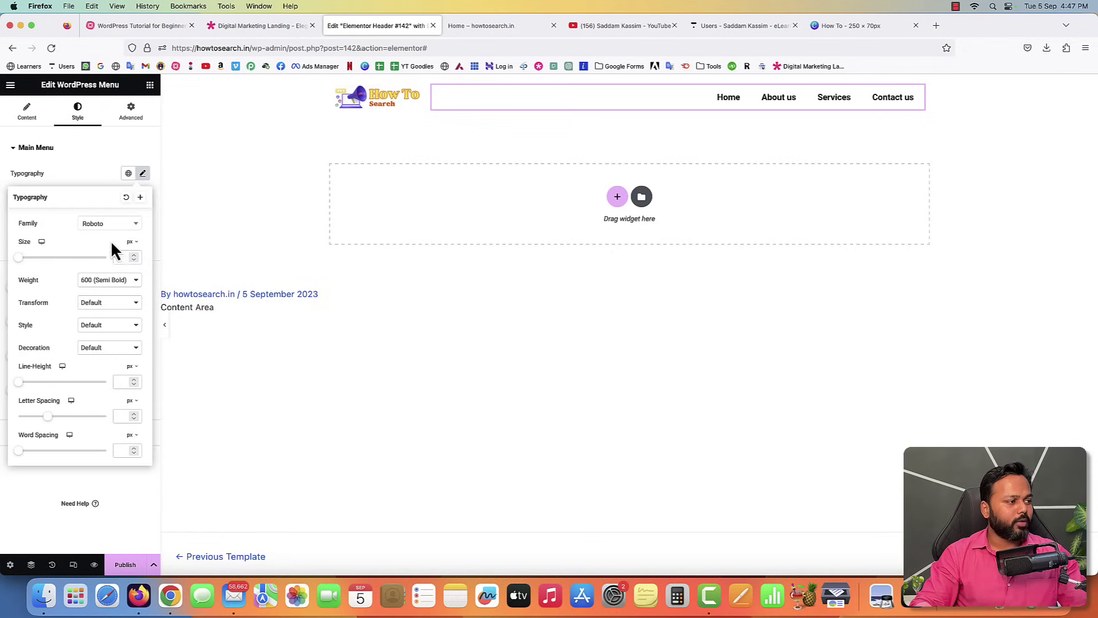
click(105, 280)
click(100, 259)
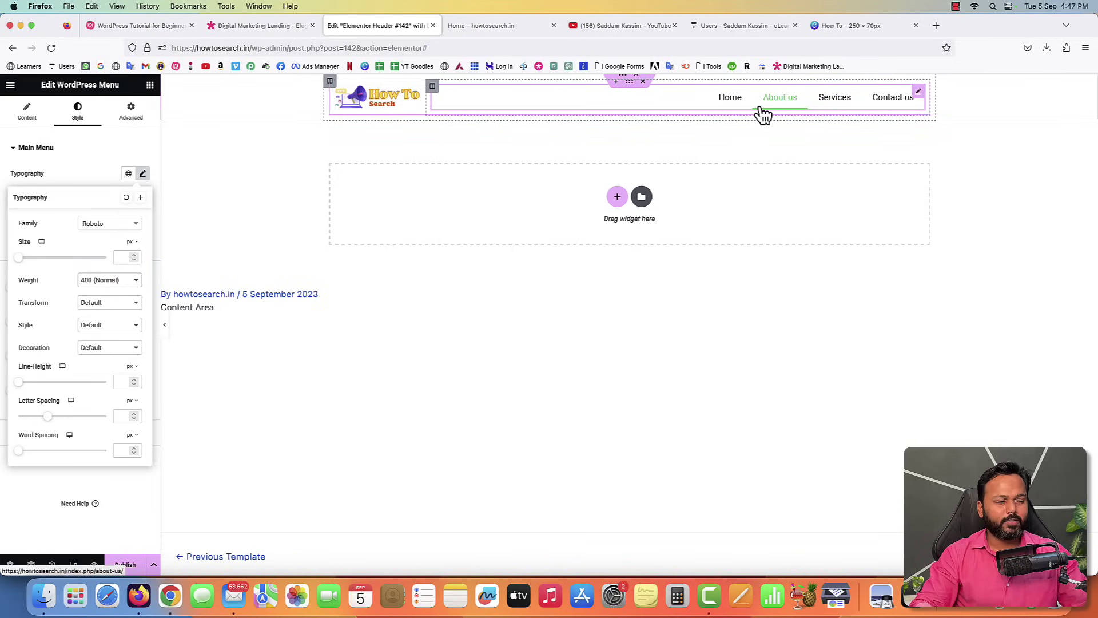
click(754, 138)
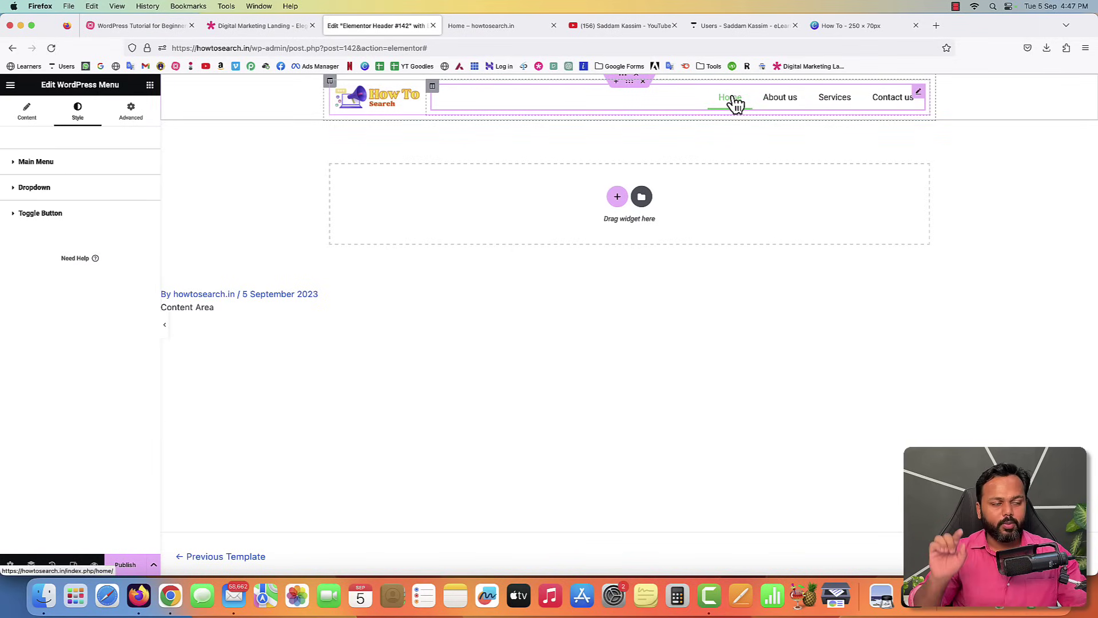
- Try Overline and Double Line hover pointers, then settle on Framed
click(28, 115)
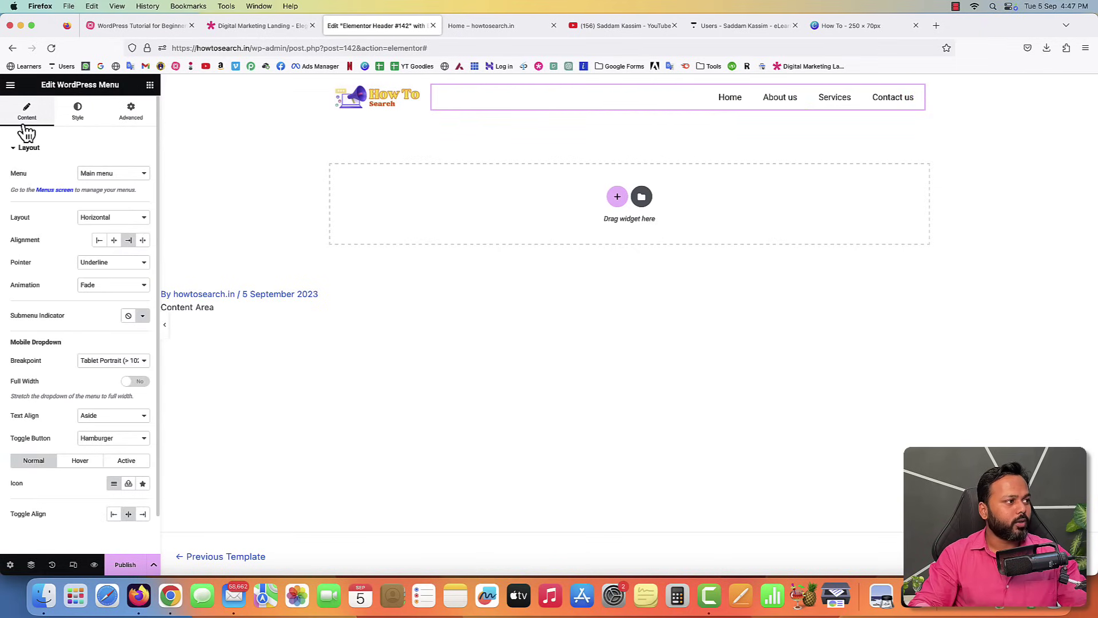
click(88, 262)
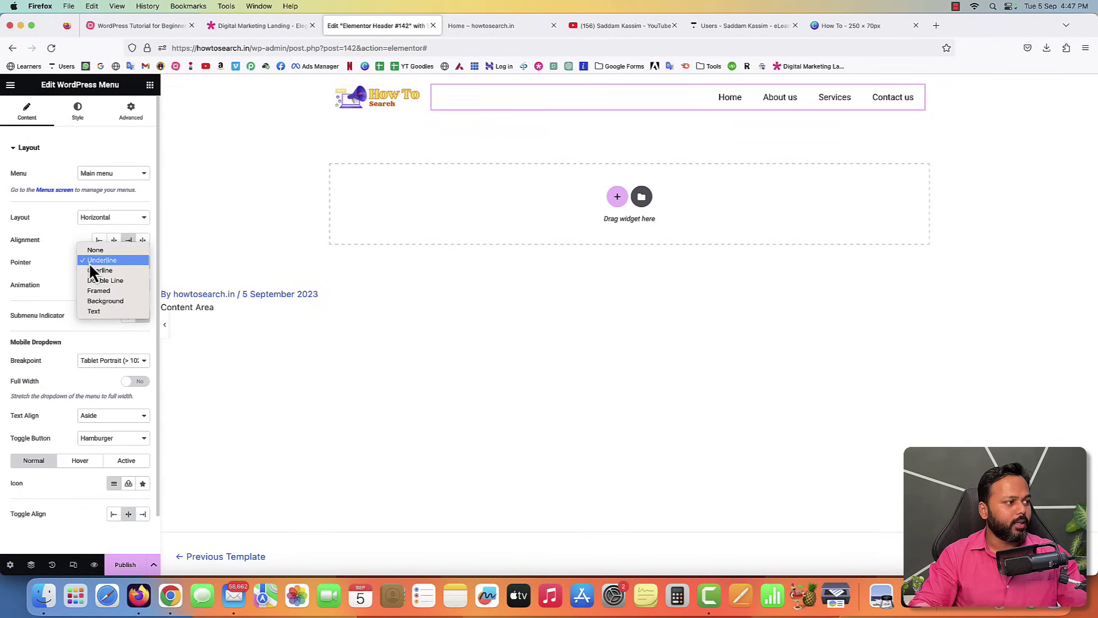
click(106, 271)
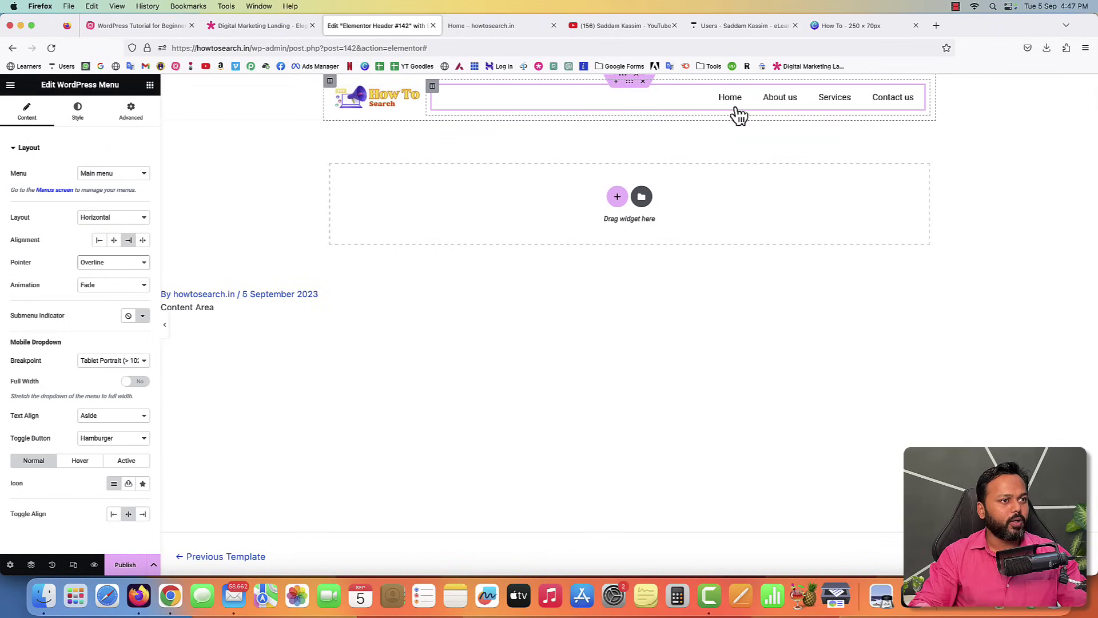
click(114, 261)
click(112, 272)
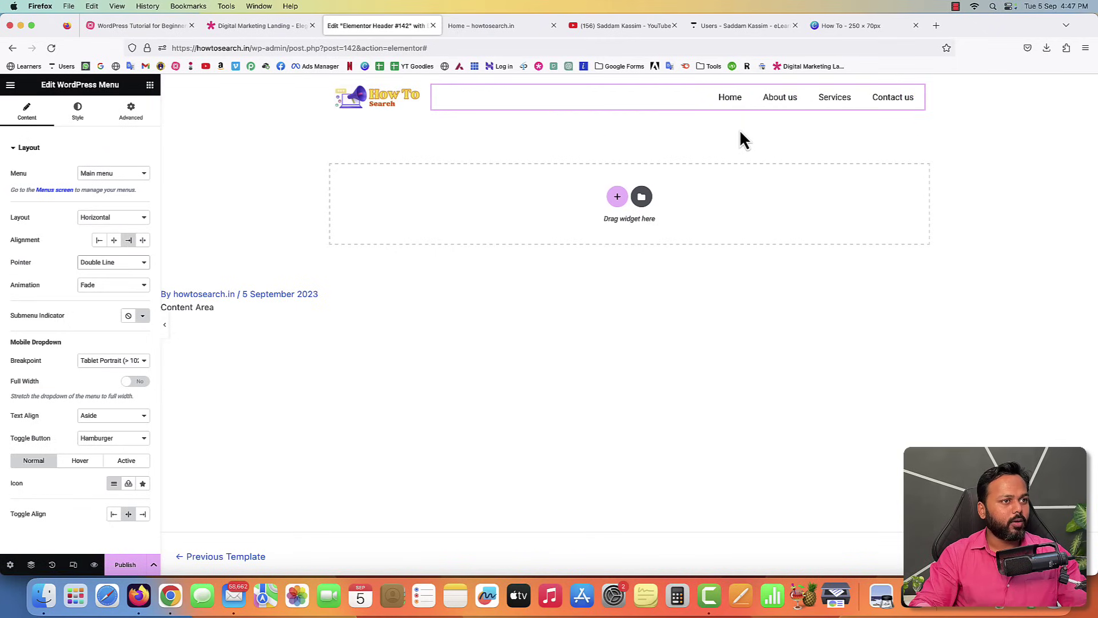
click(113, 262)
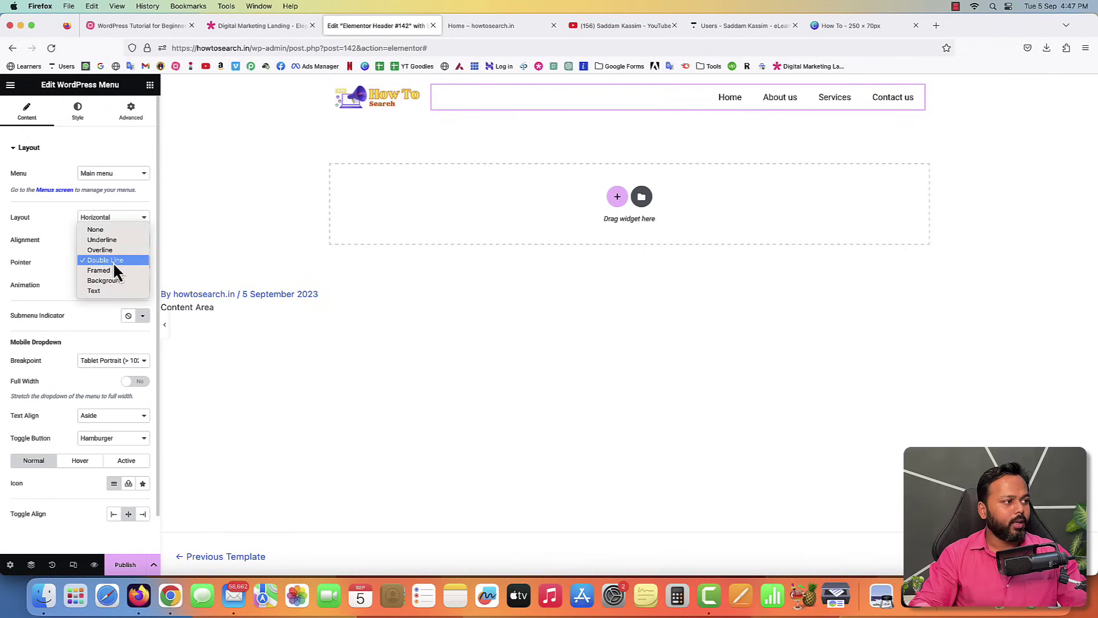
click(109, 270)
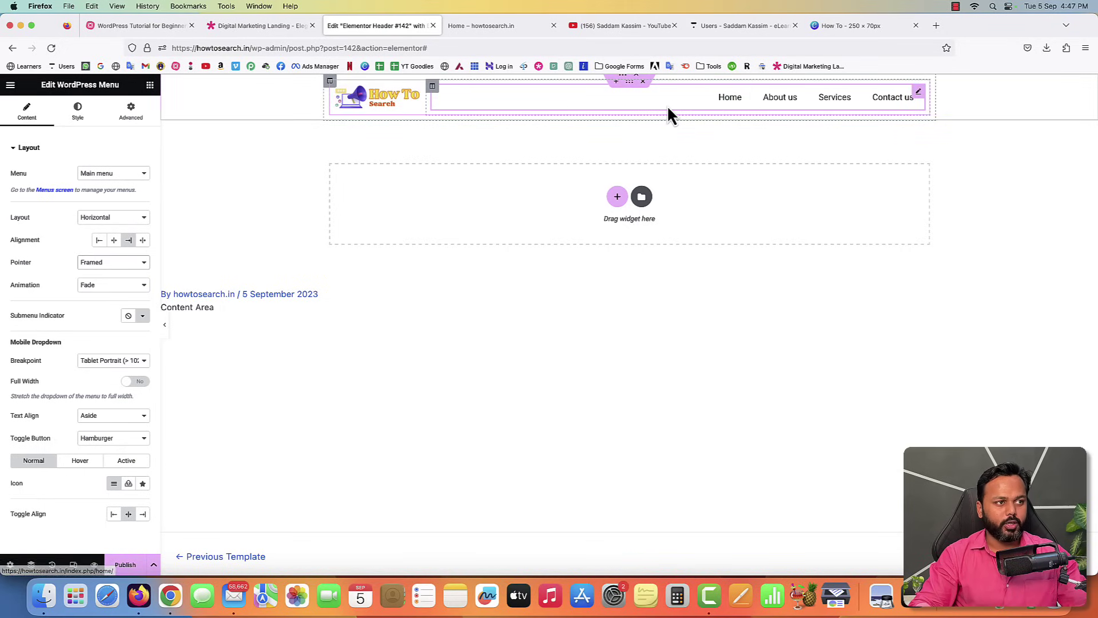
- Publish the header with an Include Entire Site condition and view the live Home page
click(125, 565)
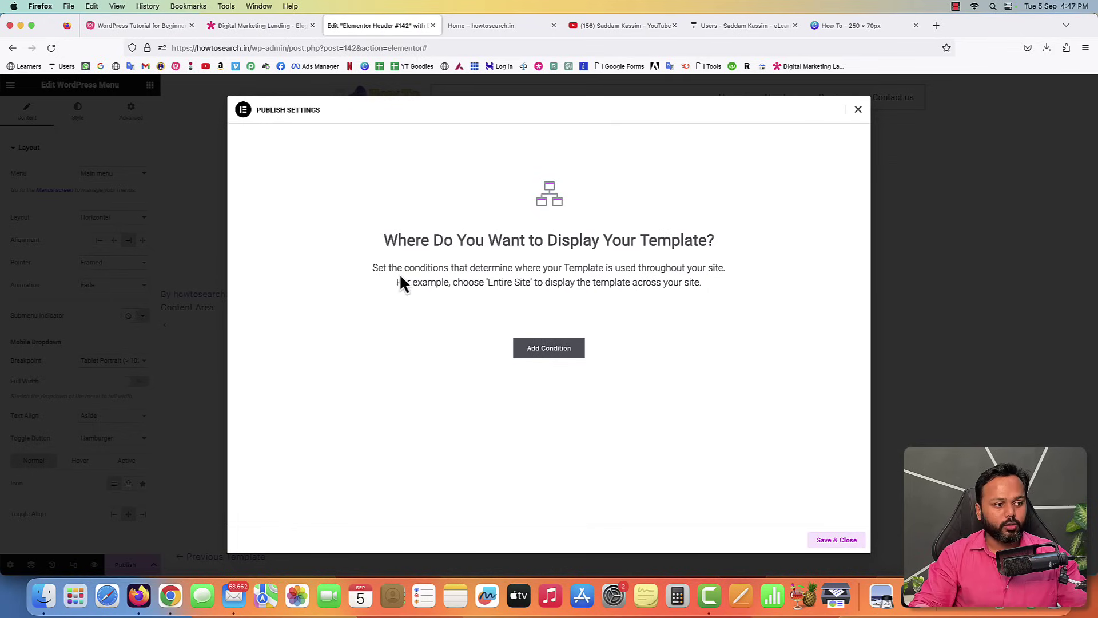
click(559, 356)
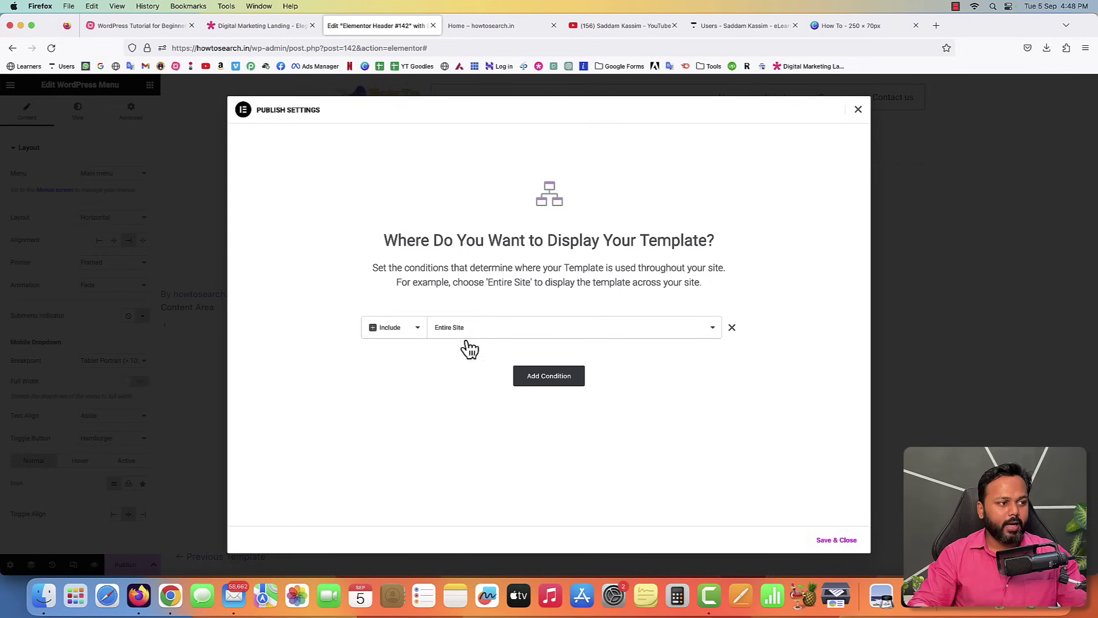
click(835, 540)
click(491, 28)
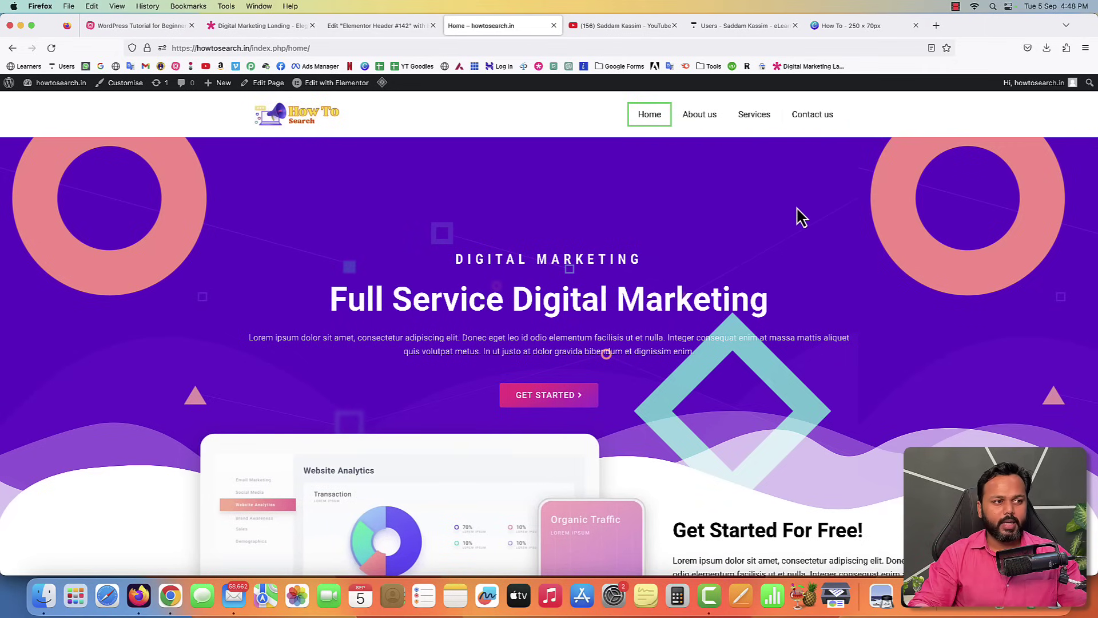
- Leave the header editor for the dashboard and open the Theme Builder overview
scroll(612, 220, down, 15)
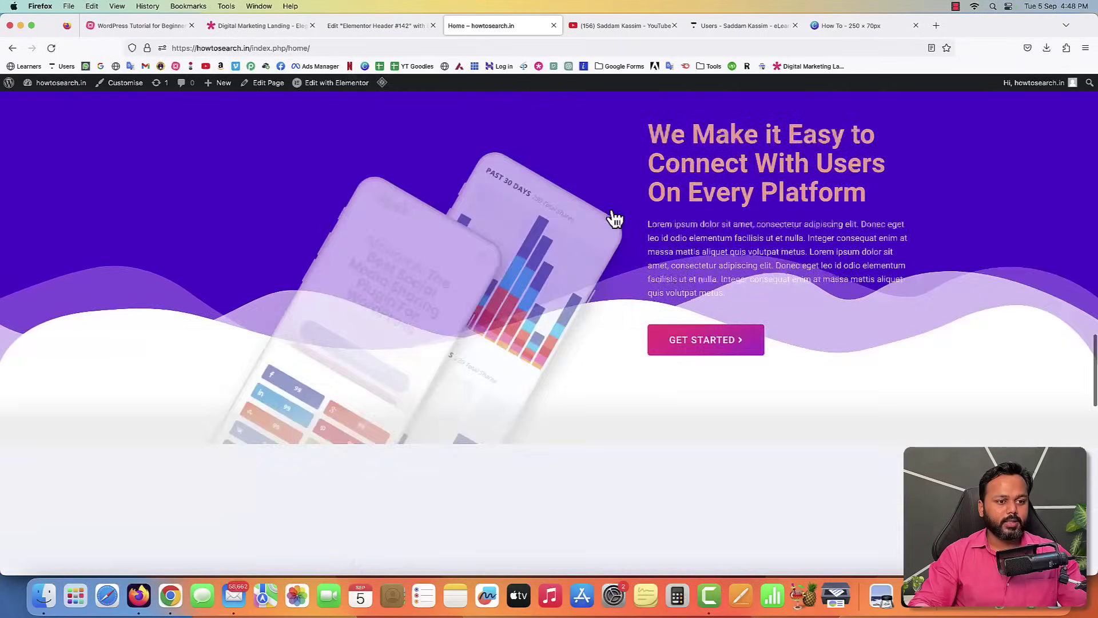
scroll(615, 219, down, 6)
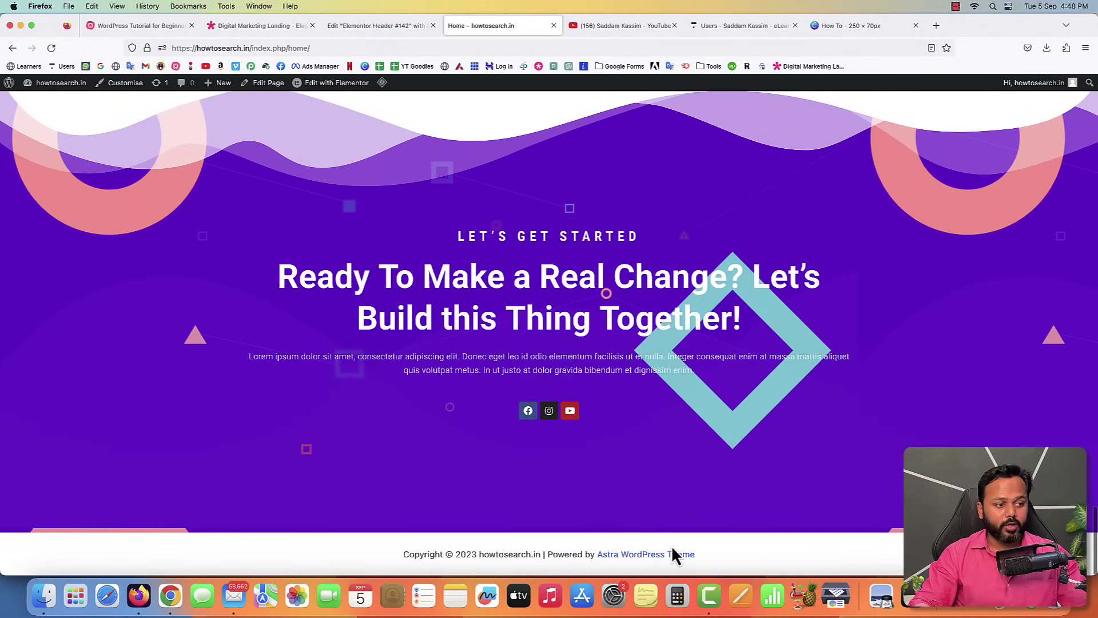
click(378, 29)
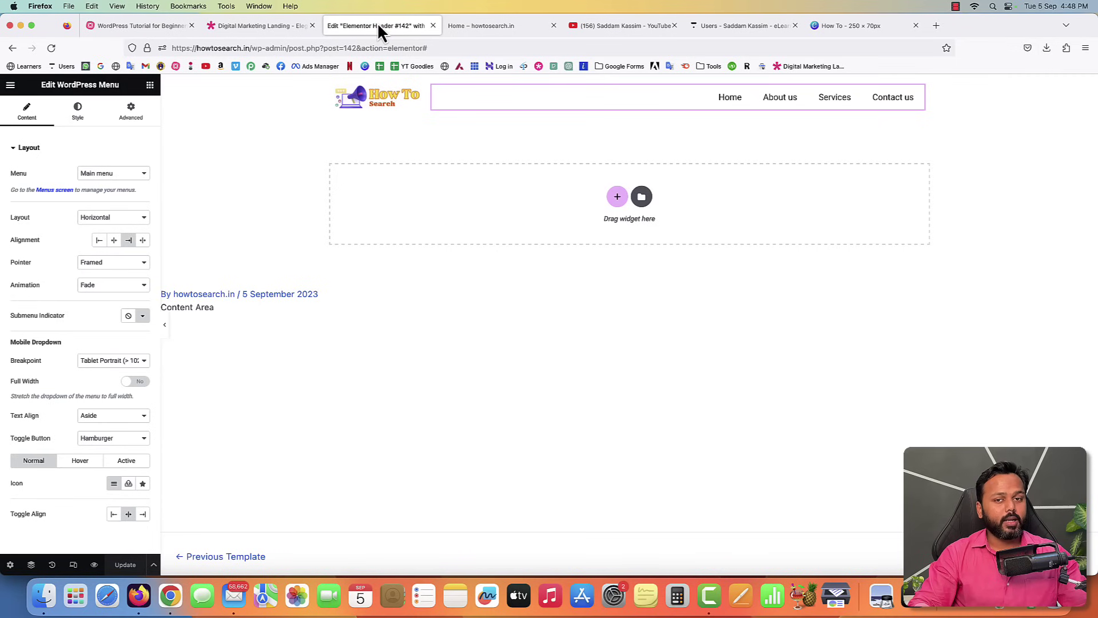
click(60, 273)
mouse_move(50, 276)
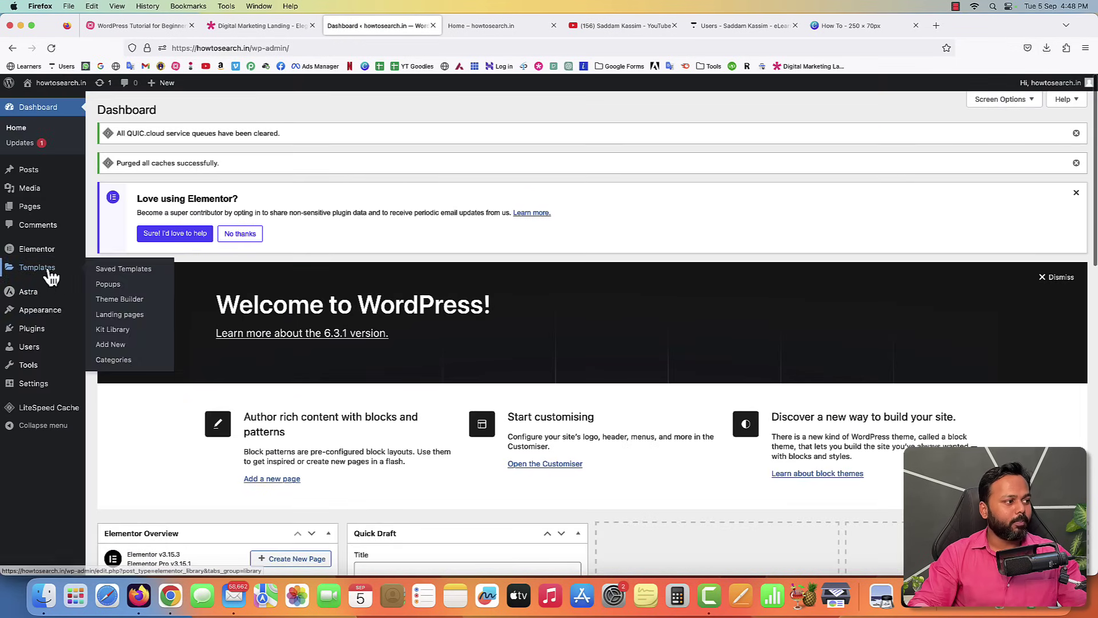
click(118, 299)
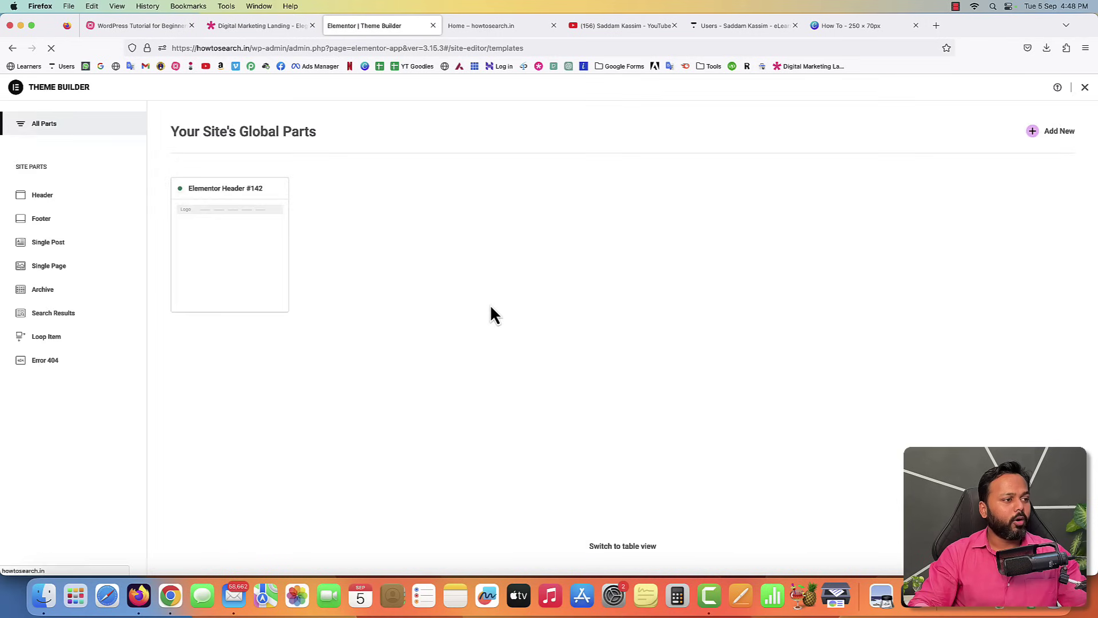
mouse_move(54, 225)
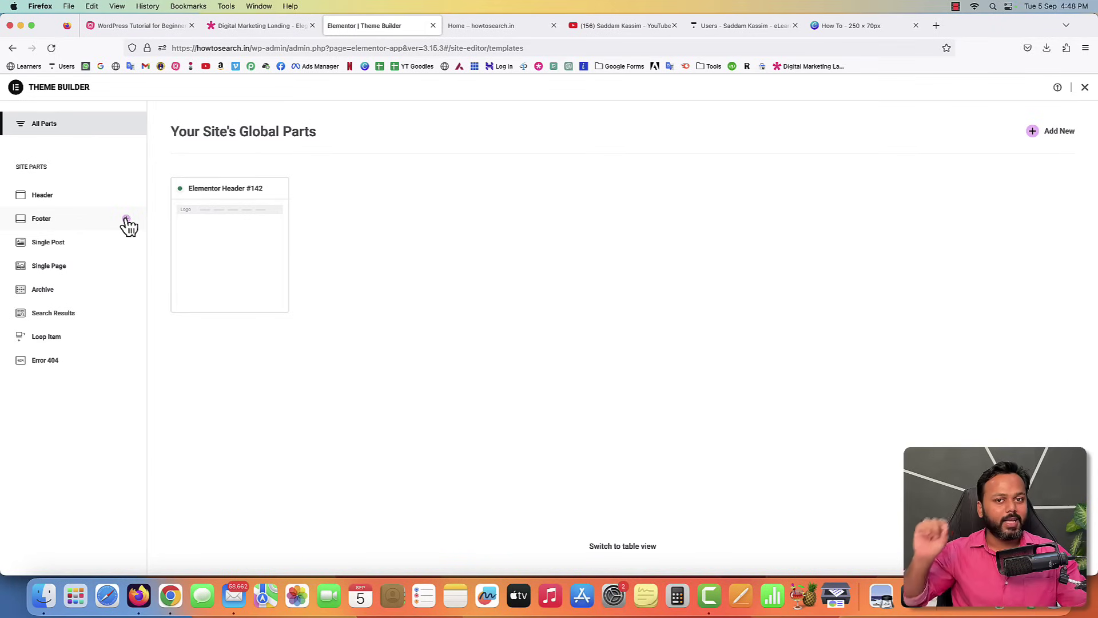
- Strip /index.php/home/ from the homepage URL to load the site's root address
click(462, 27)
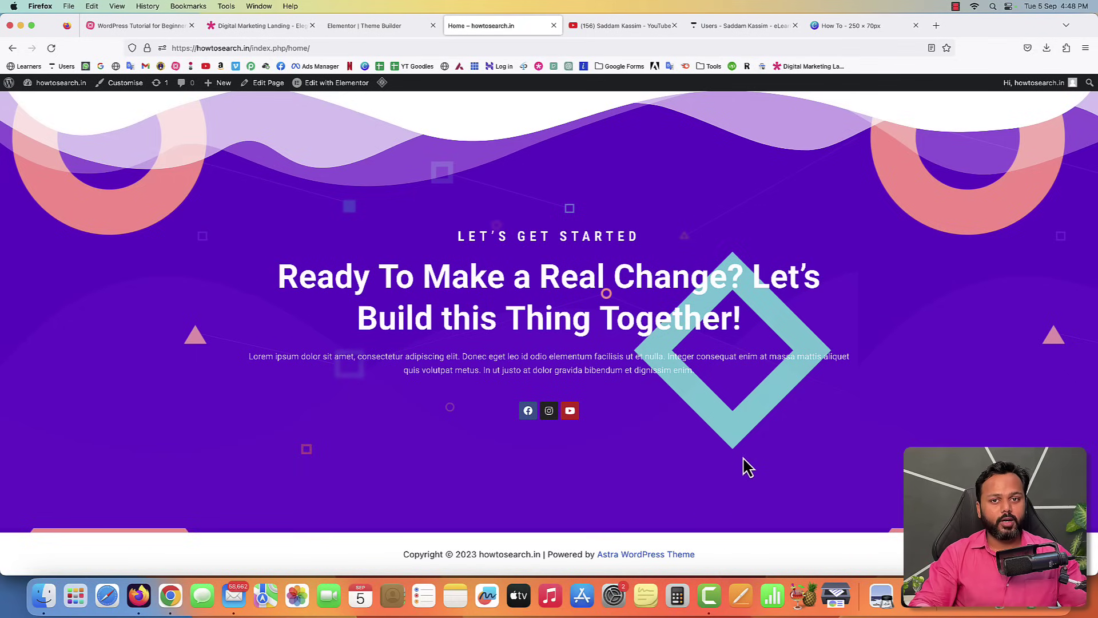
scroll(744, 461, up, 15)
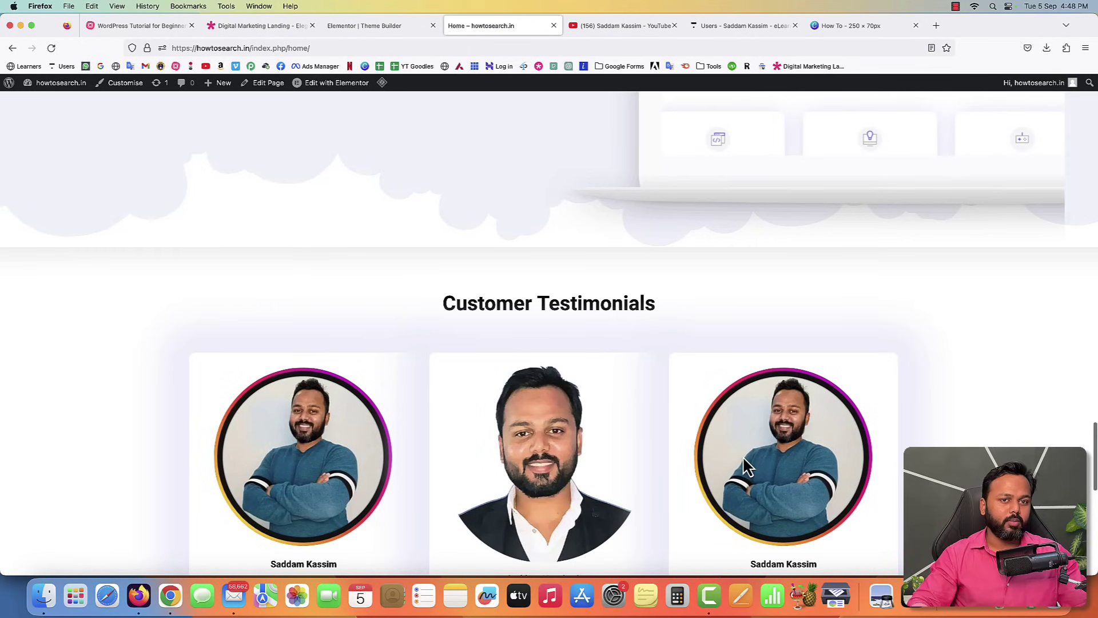
scroll(743, 466, up, 8)
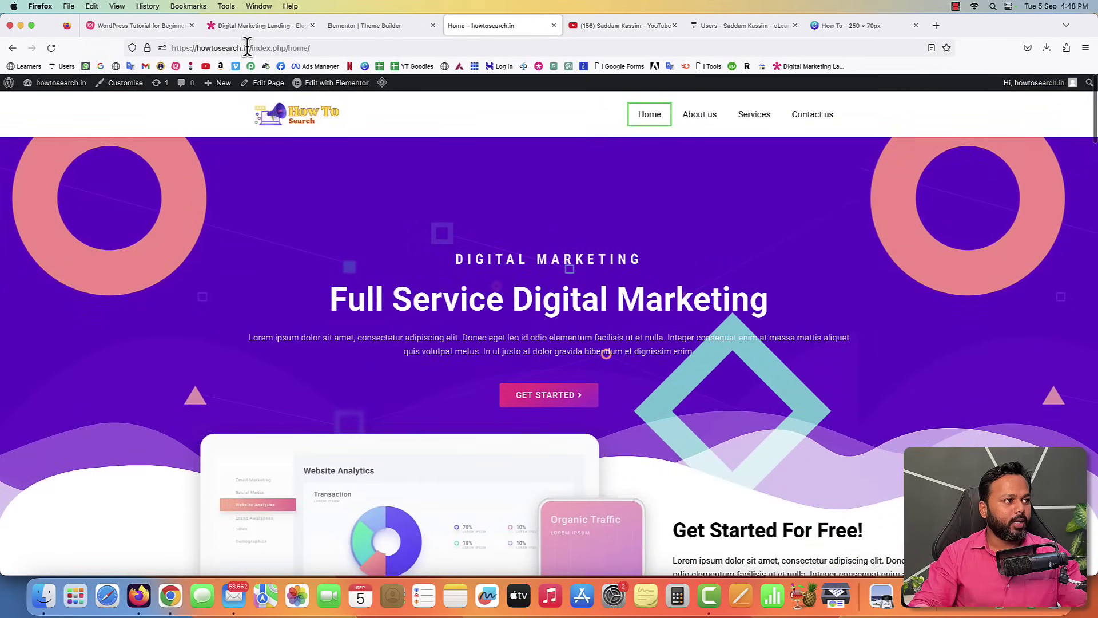
drag(250, 48, 321, 48)
key(BackSpace)
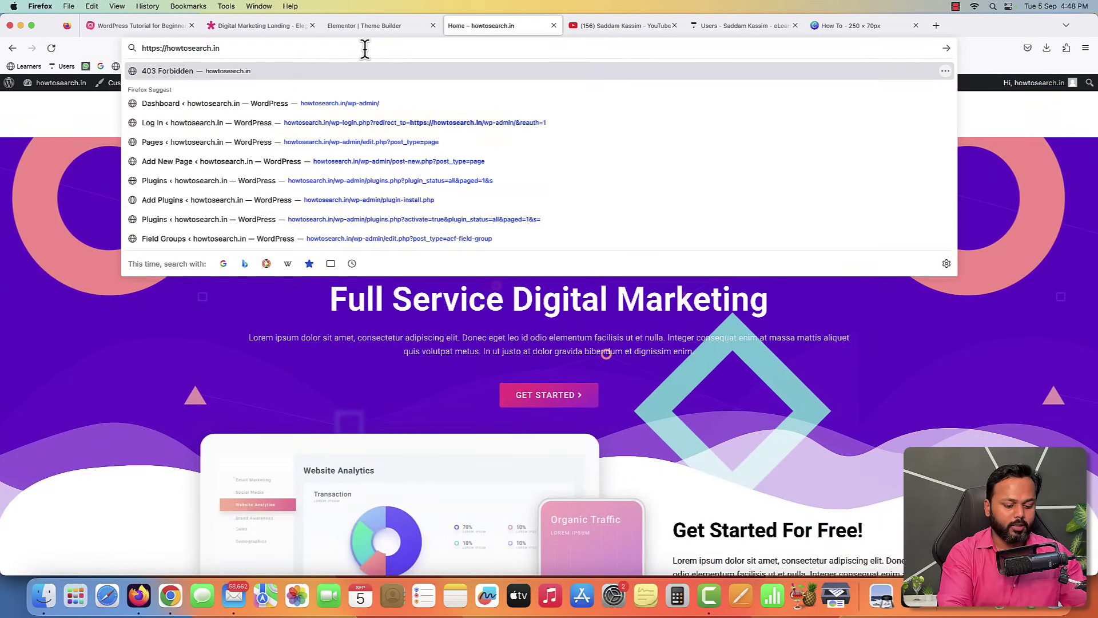
key(Return)
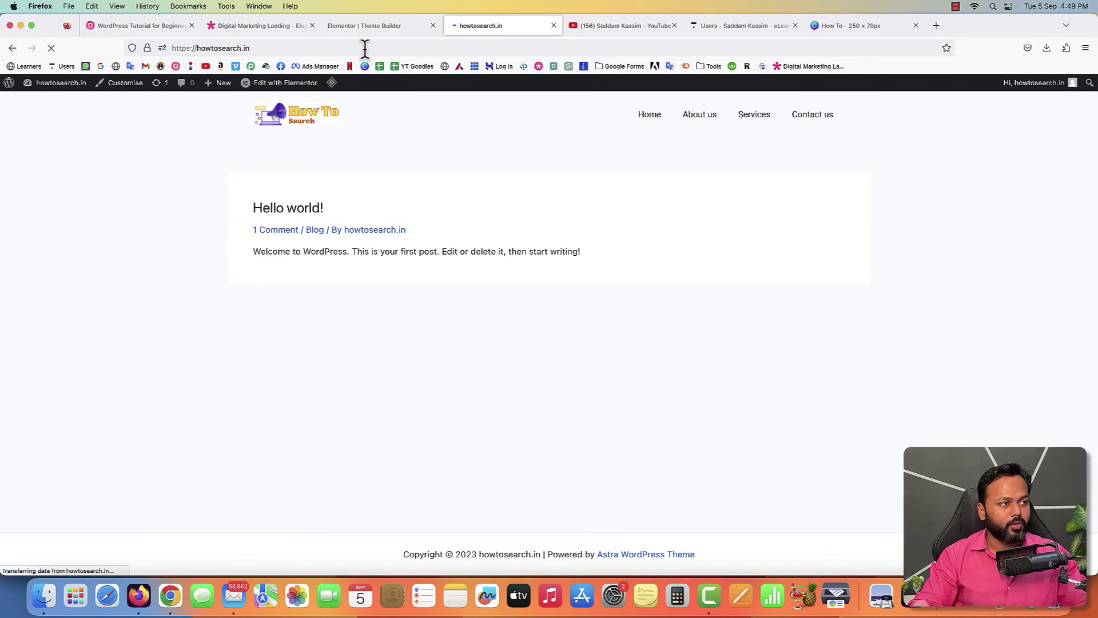
- Open Home from the menu, reload the root address, and check where Home leads
click(655, 123)
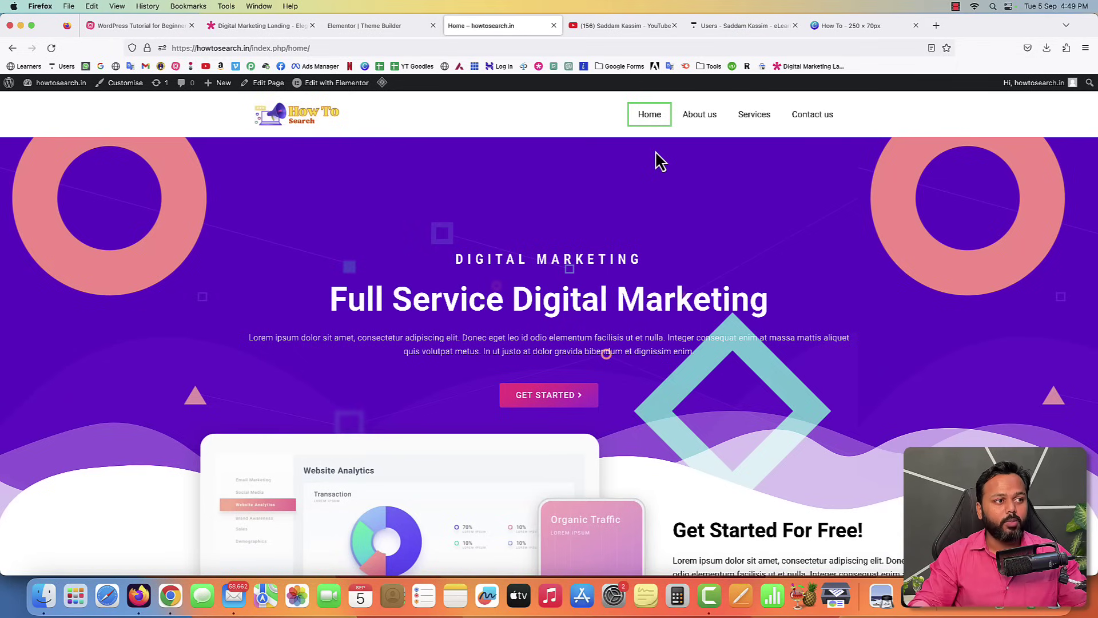
click(244, 46)
drag(250, 48, 404, 54)
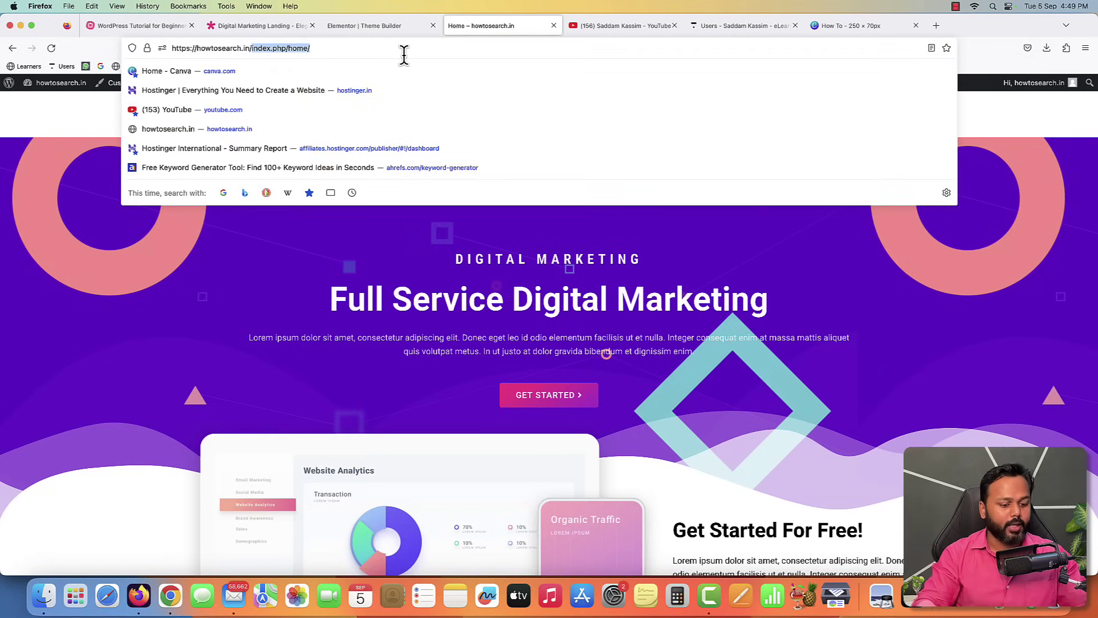
key(BackSpace)
key(Return)
click(647, 121)
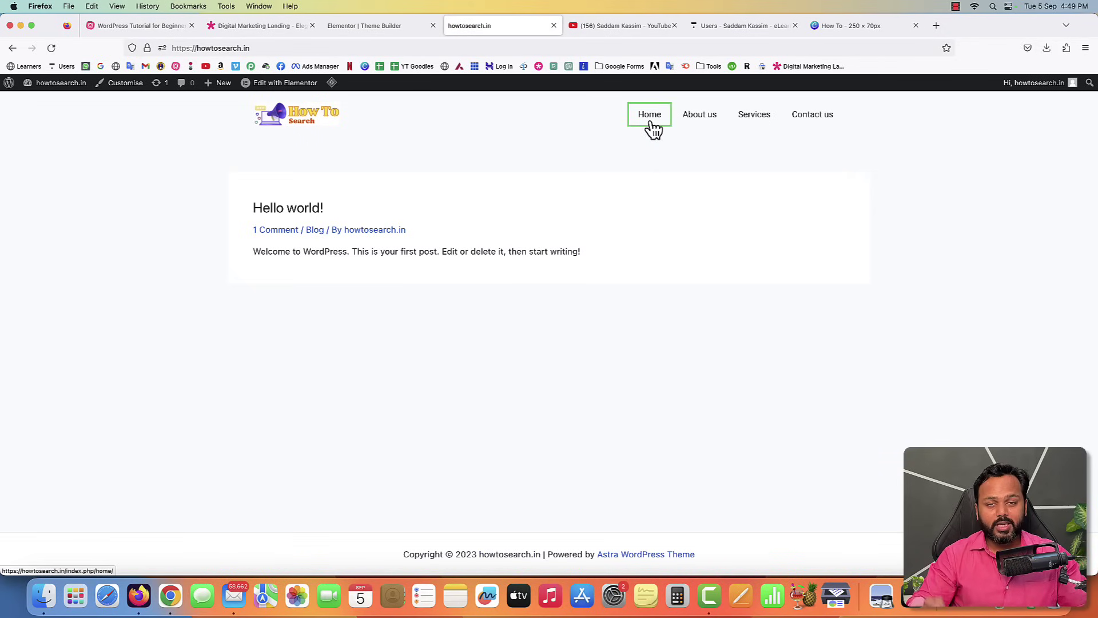
click(394, 26)
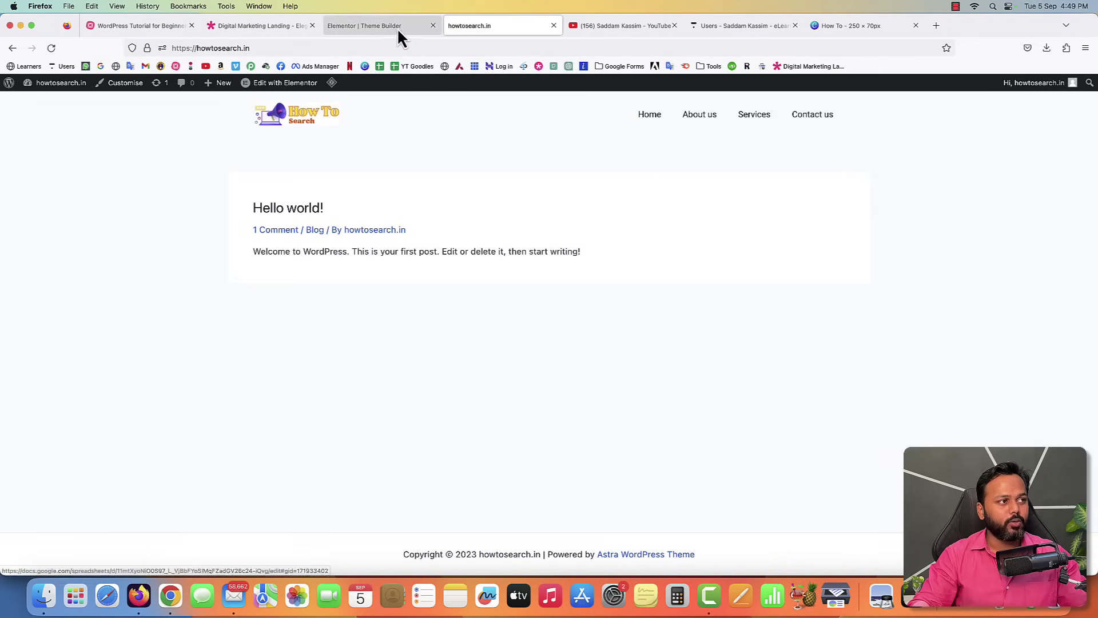
- Leave Theme Builder and go to WordPress's Settings > Reading page
click(1085, 87)
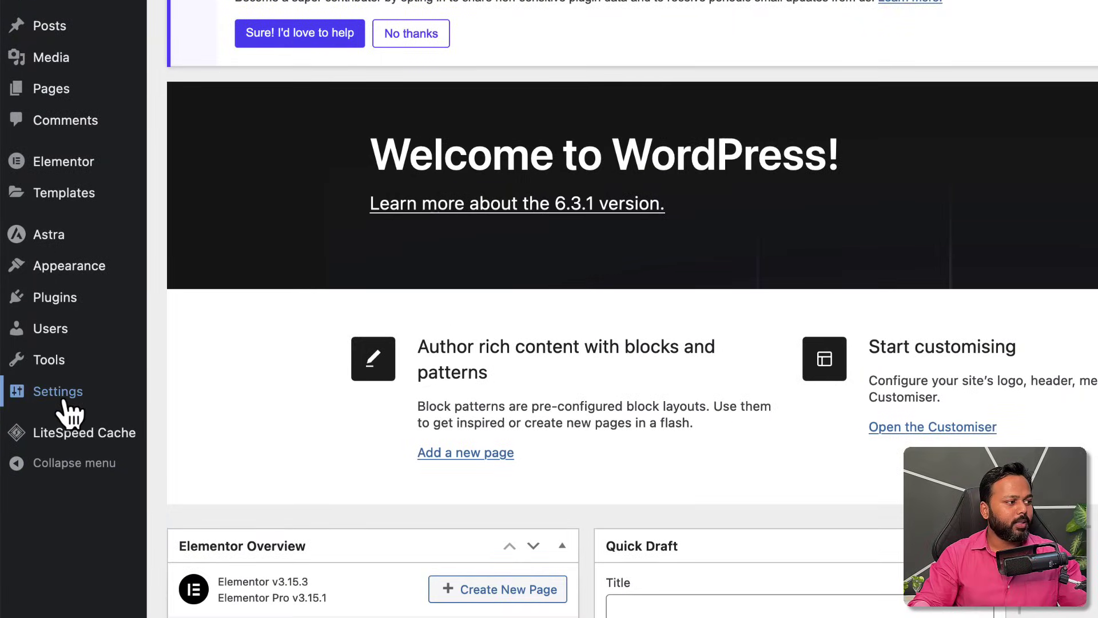
mouse_move(65, 409)
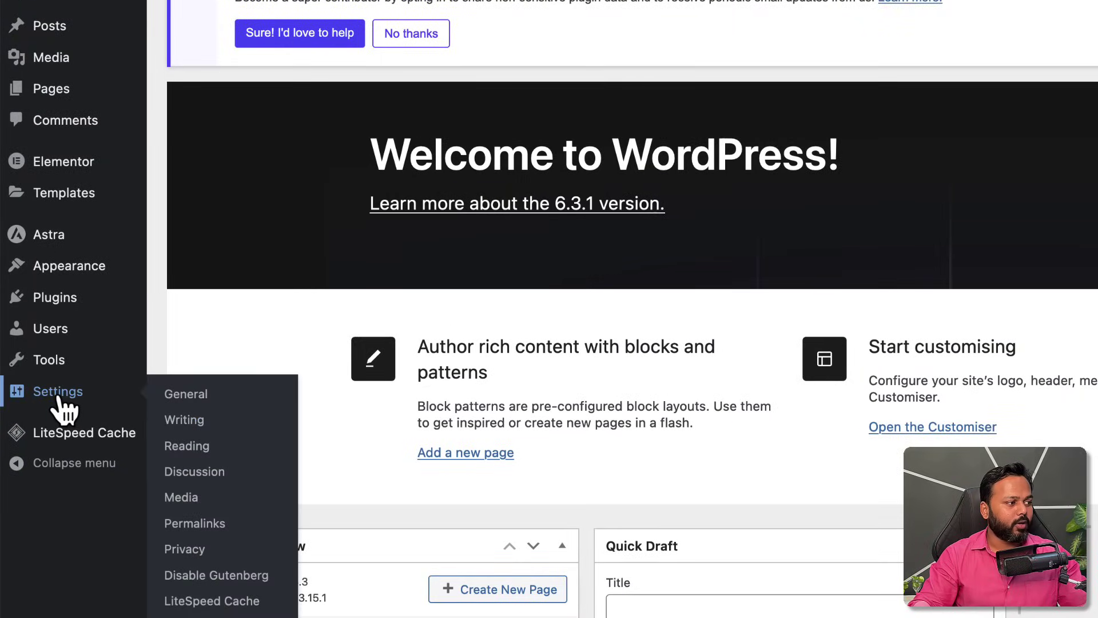
click(199, 436)
drag(174, 88, 321, 91)
click(296, 124)
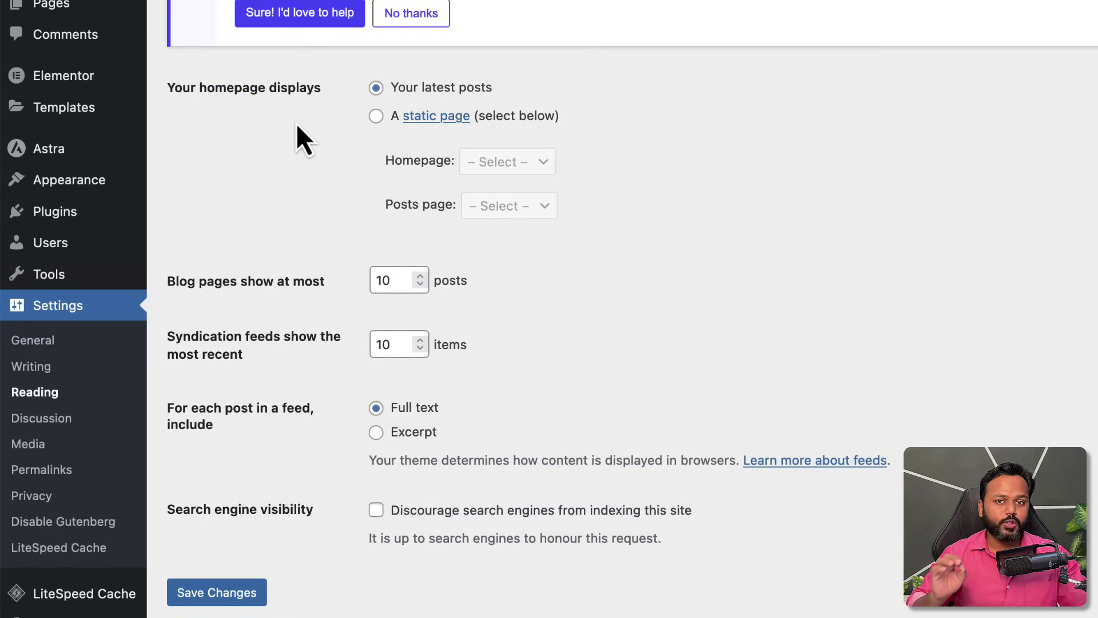
- Set 'Your homepage displays' to a static page with Home as the homepage, and save
click(376, 116)
click(501, 166)
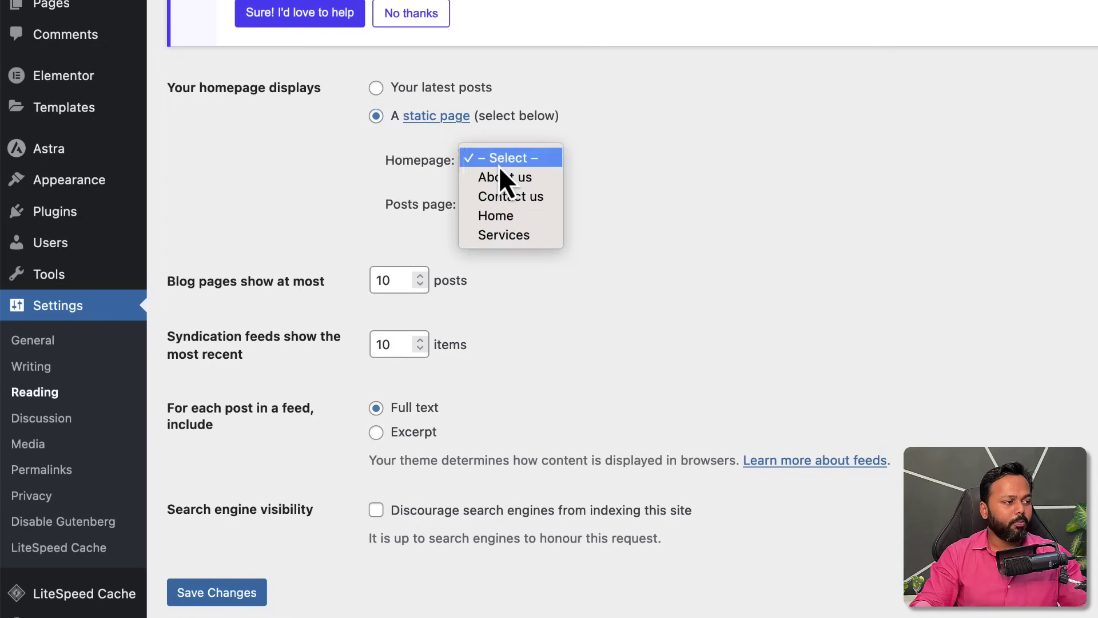
click(525, 220)
click(768, 198)
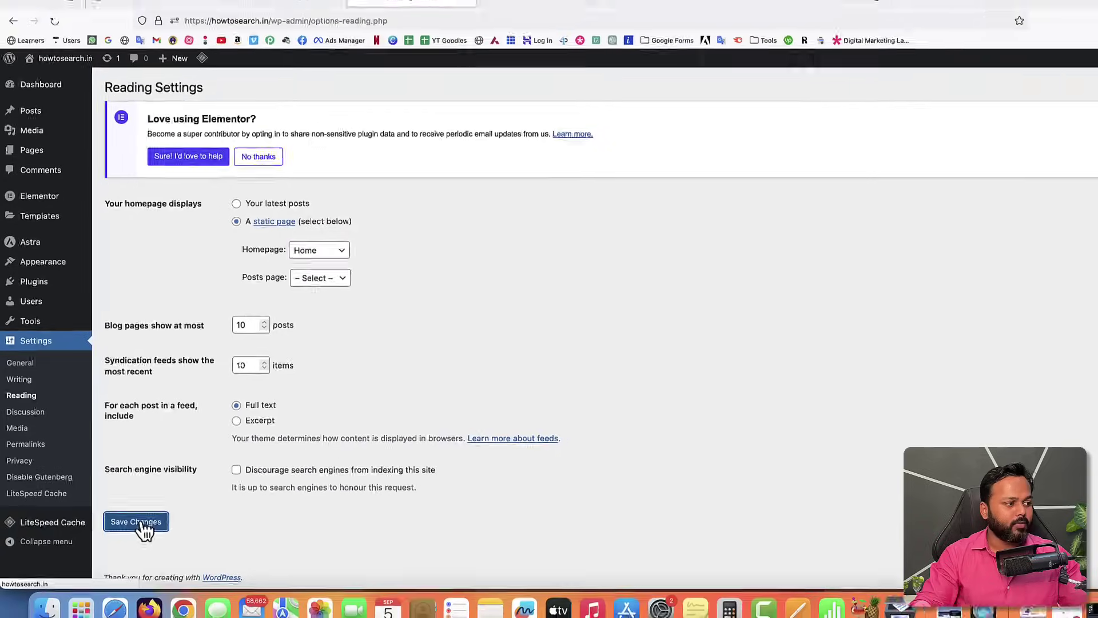
click(213, 589)
click(485, 25)
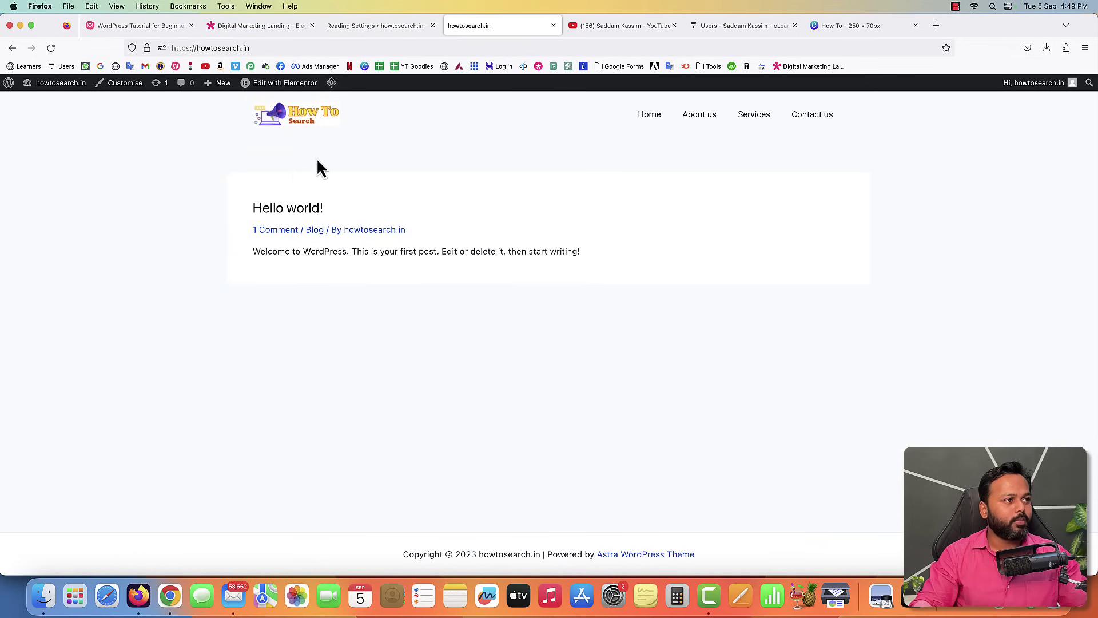
- Reload howtosearch.in, run LiteSpeed Cache Purge All, and scroll the refreshed homepage to check it
click(249, 48)
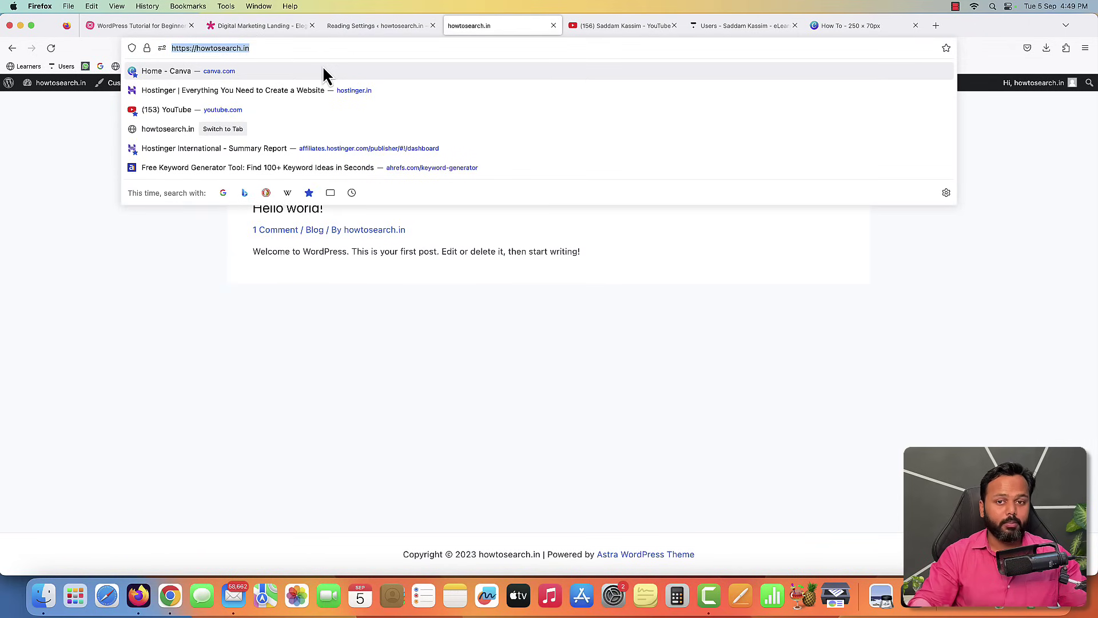
key(Return)
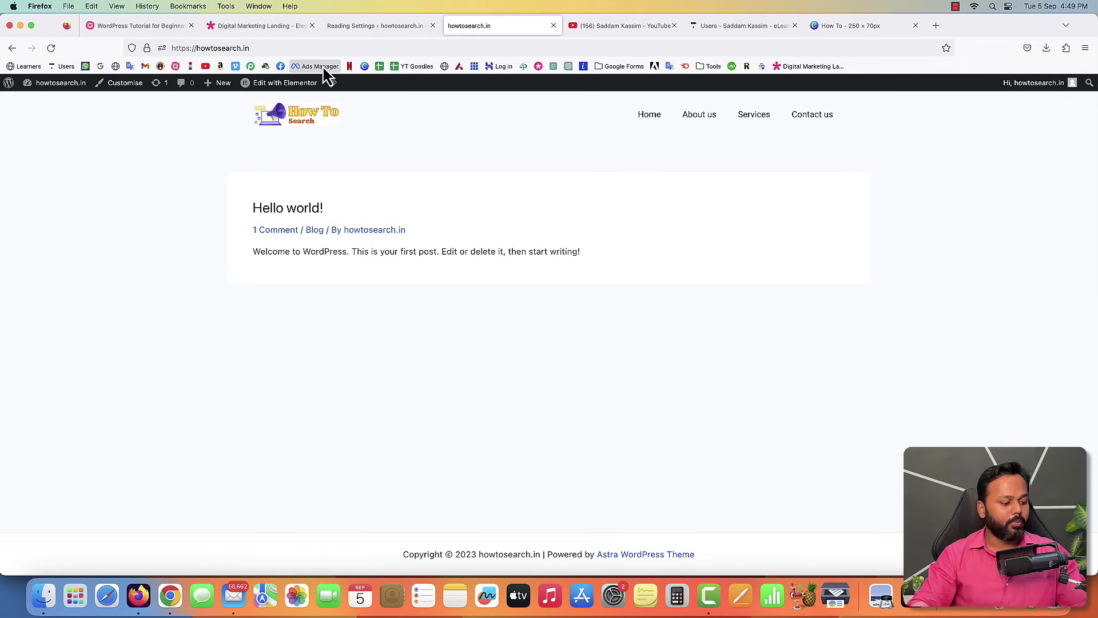
mouse_move(331, 84)
click(349, 131)
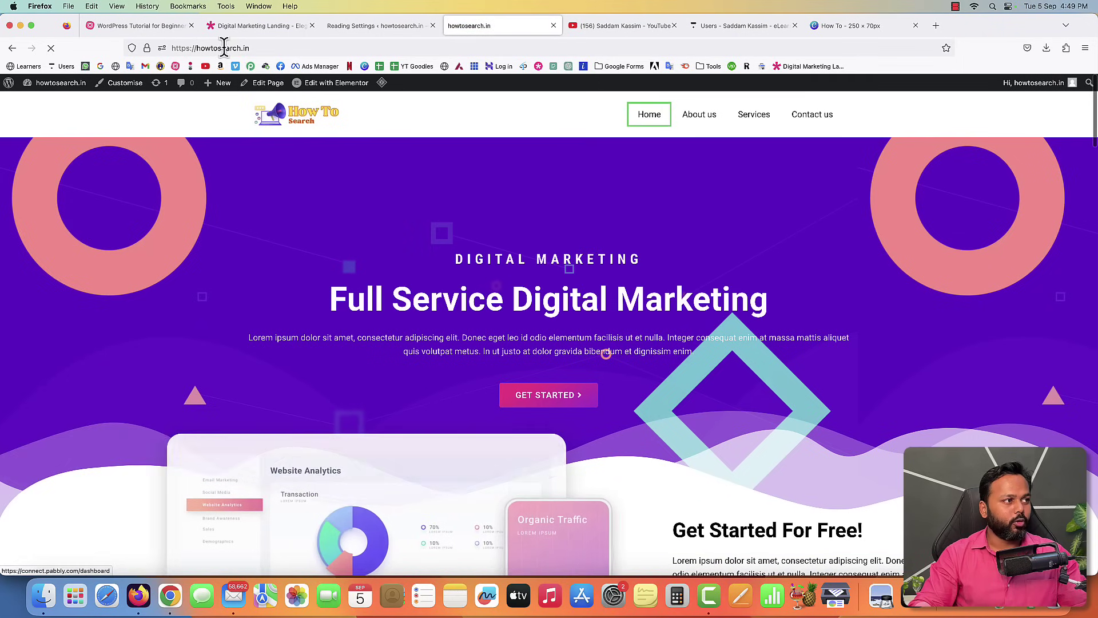
scroll(680, 349, down, 20)
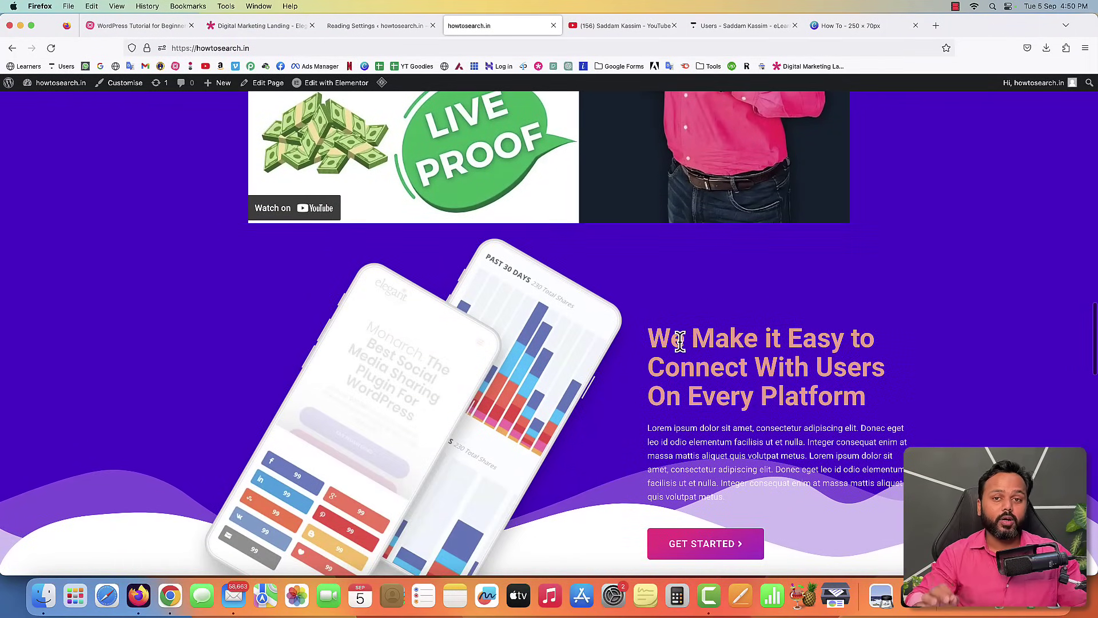
scroll(679, 342, up, 20)
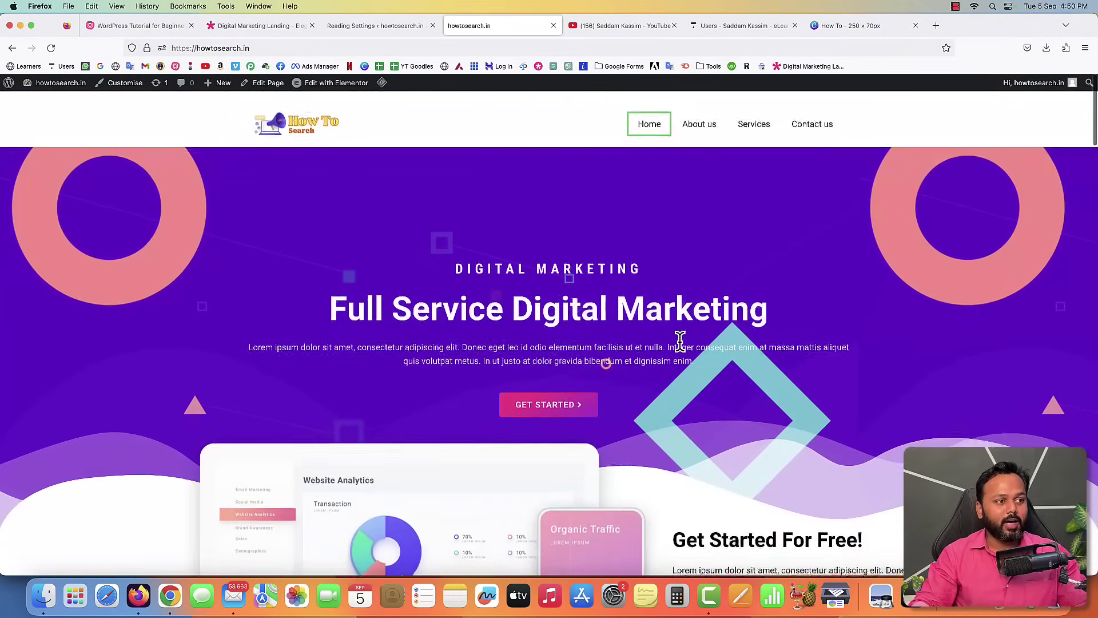